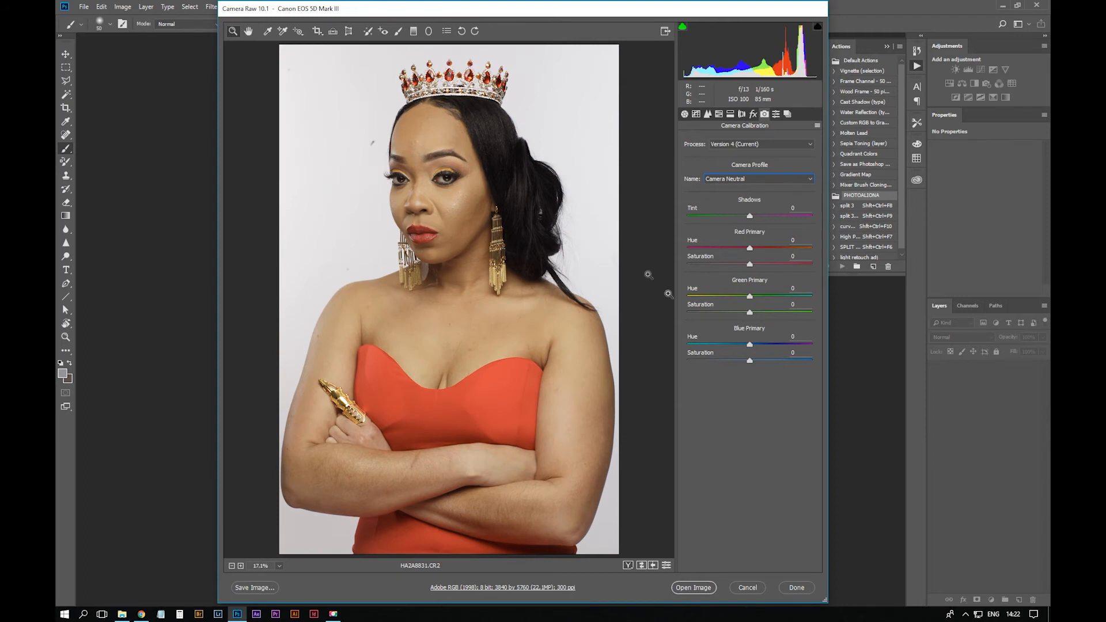
# Examine the portrait's skin, face, earrings, hair and dress up close for areas needing correction
pyautogui.moveTo(464, 218); pyautogui.dragTo(593, 369)
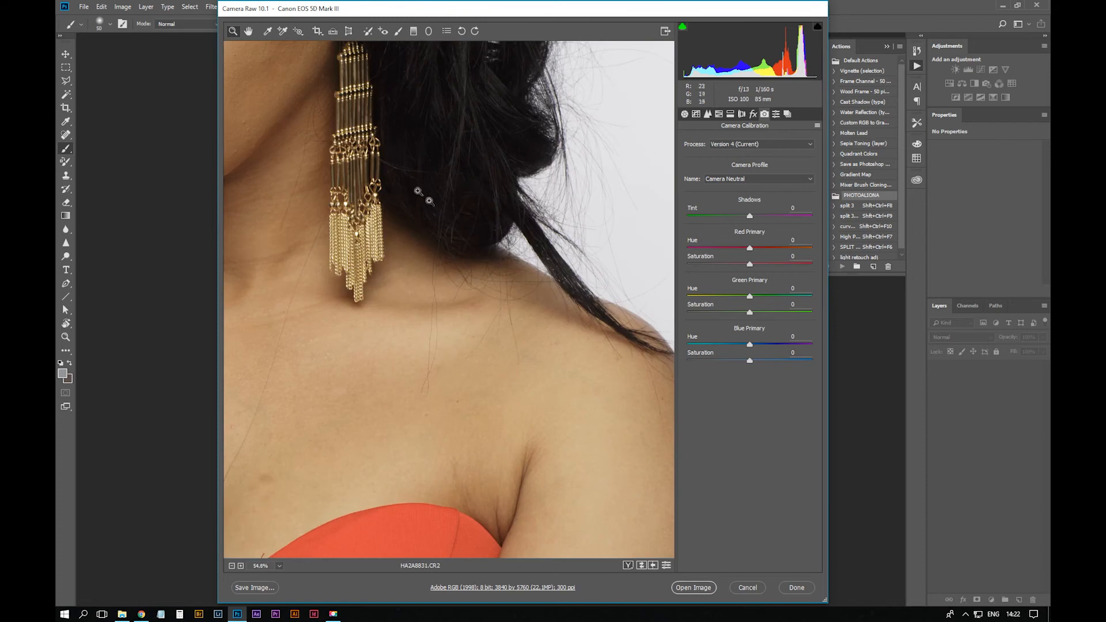
pyautogui.press('space')
pyautogui.moveTo(282, 123); pyautogui.dragTo(536, 383)
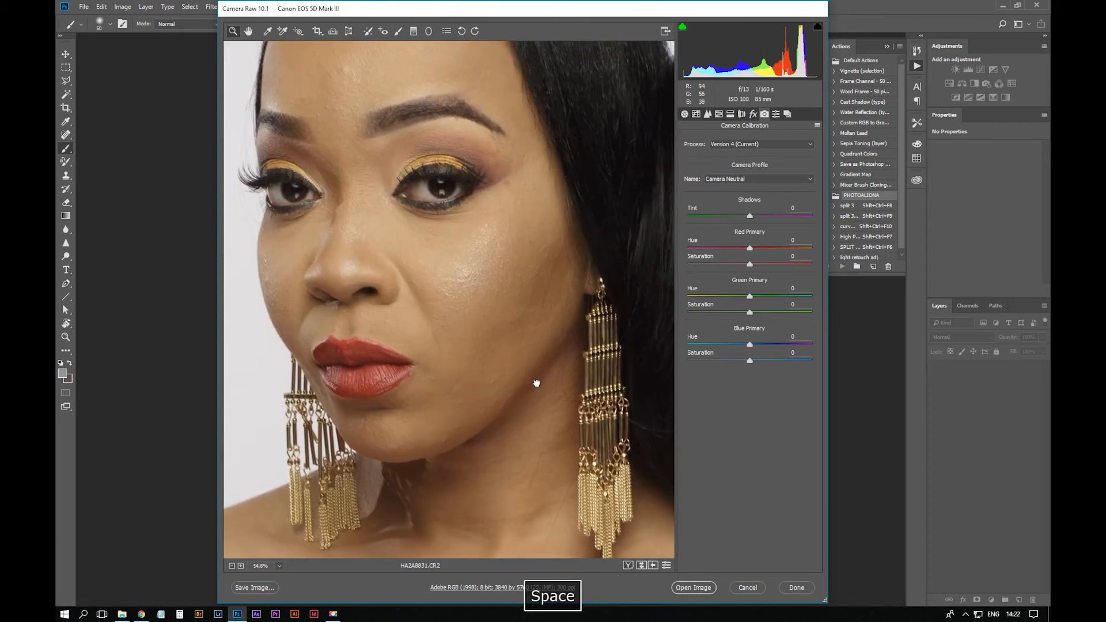
pyautogui.moveTo(457, 144)
pyautogui.mouseDown()
pyautogui.moveTo(512, 276)
pyautogui.moveTo(457, 153)
pyautogui.mouseUp()
pyautogui.moveTo(514, 441); pyautogui.dragTo(491, 144)
pyautogui.moveTo(467, 444); pyautogui.dragTo(520, 215)
pyautogui.hotkey('ctrl', '-')
pyautogui.hotkey('ctrl', '-')
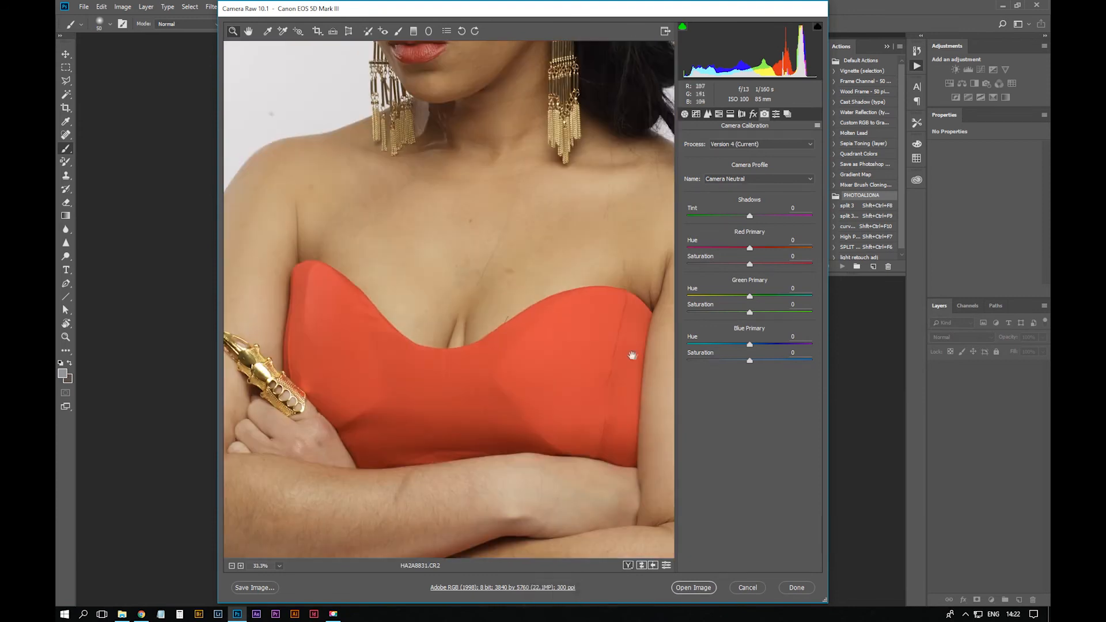
pyautogui.hotkey('ctrl', '+')
pyautogui.press('space')
pyautogui.moveTo(431, 159); pyautogui.dragTo(539, 283)
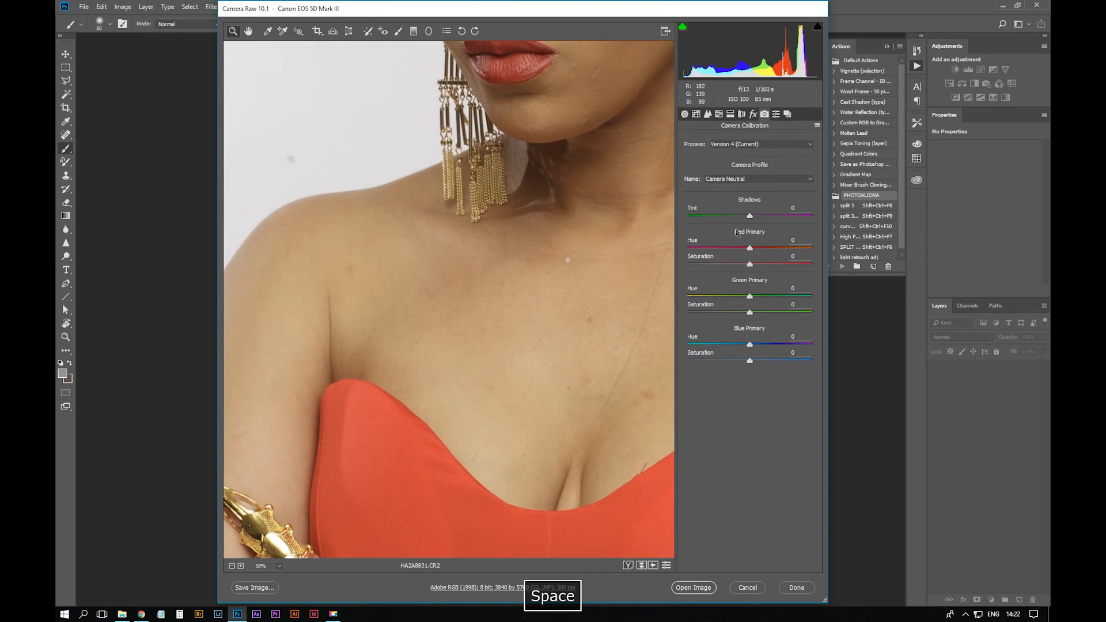
pyautogui.moveTo(490, 131); pyautogui.dragTo(455, 388)
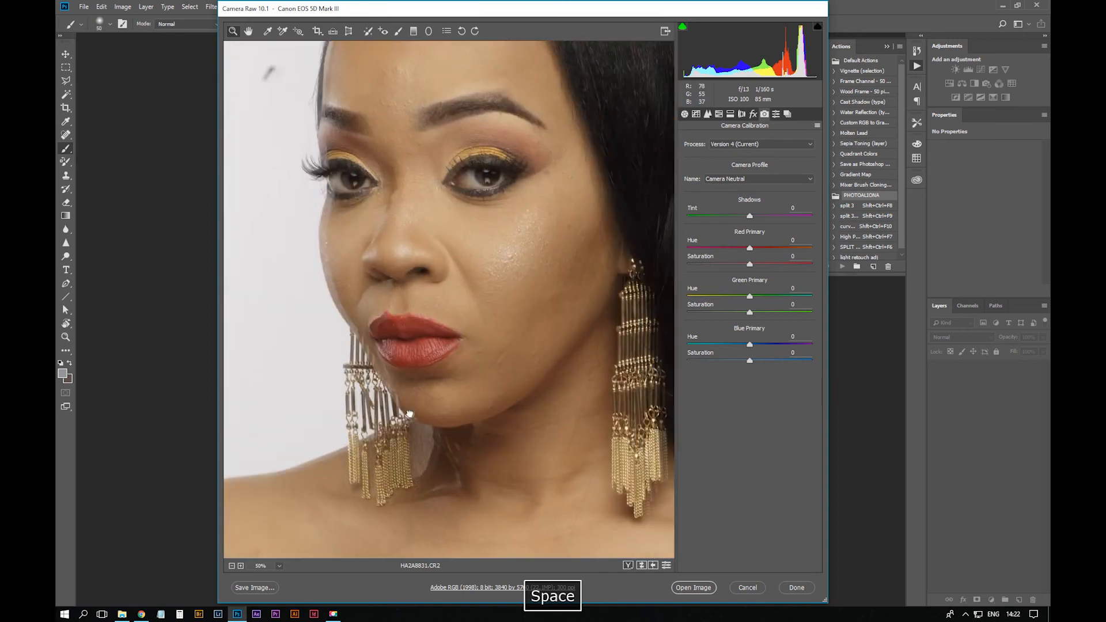
pyautogui.moveTo(553, 337); pyautogui.dragTo(564, 280)
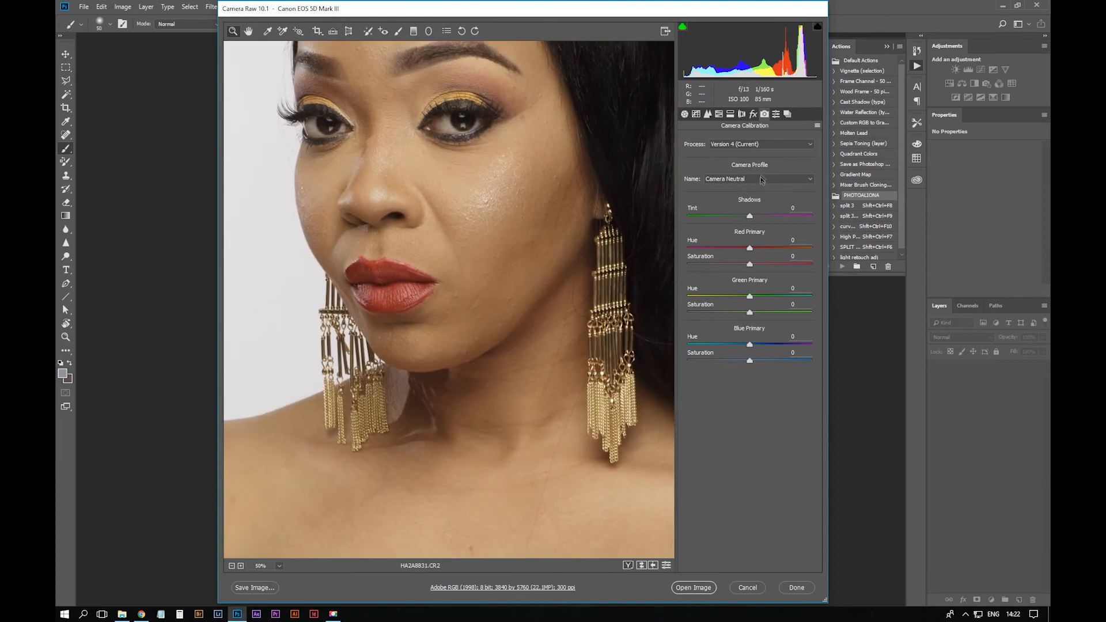
# Compare the Camera Standard and Camera Neutral profiles on the portrait and apply Camera Standard
pyautogui.click(762, 179)
pyautogui.click(736, 226)
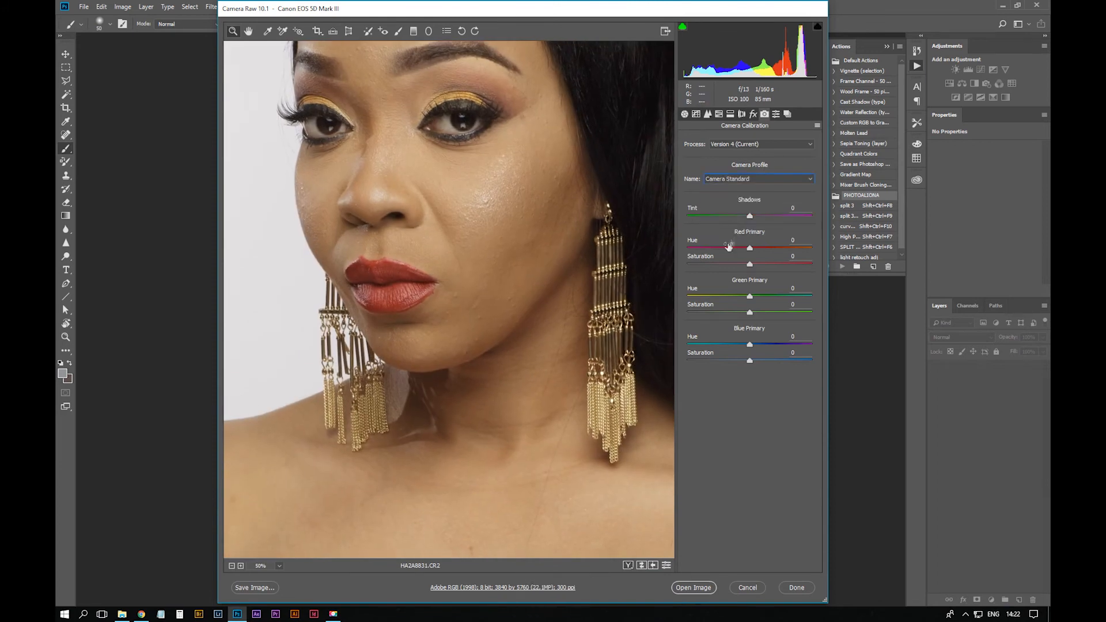
pyautogui.click(757, 182)
pyautogui.click(741, 216)
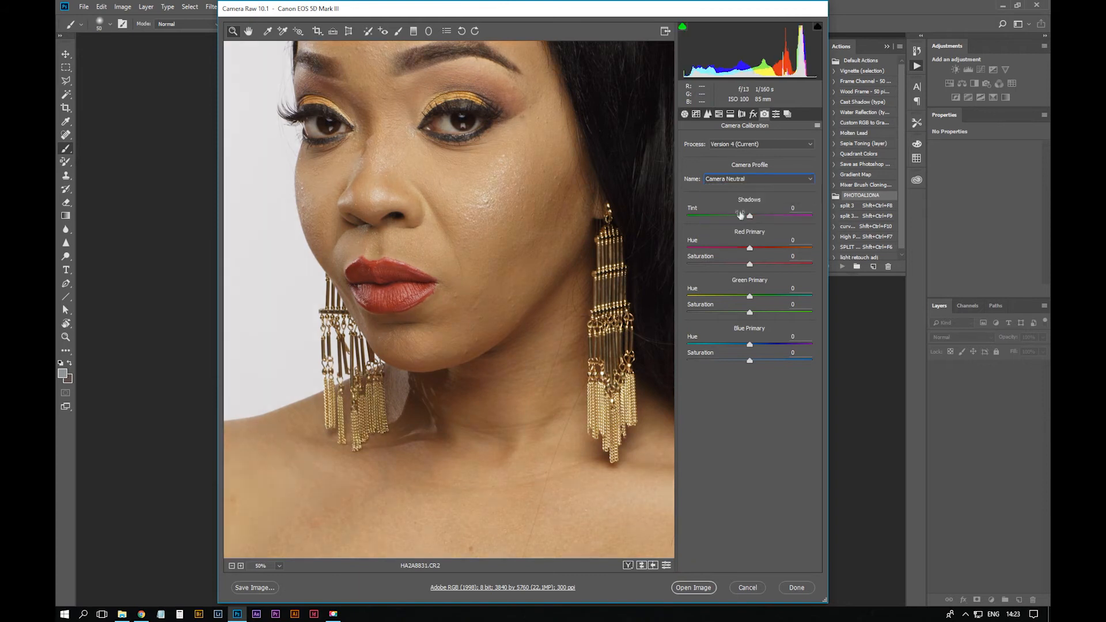
pyautogui.click(750, 185)
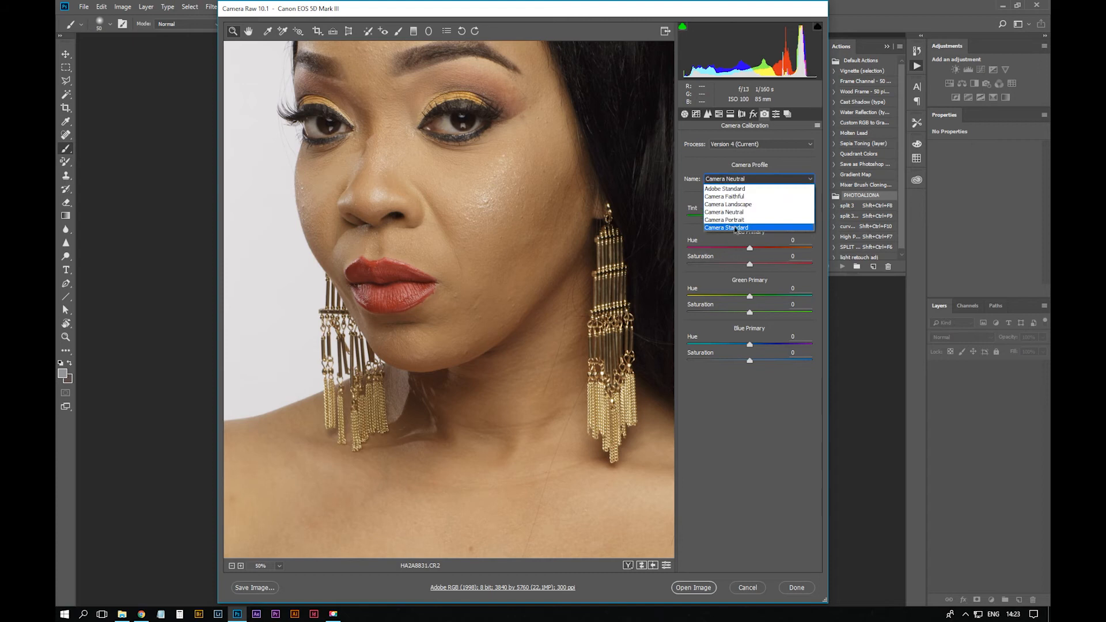
pyautogui.click(737, 230)
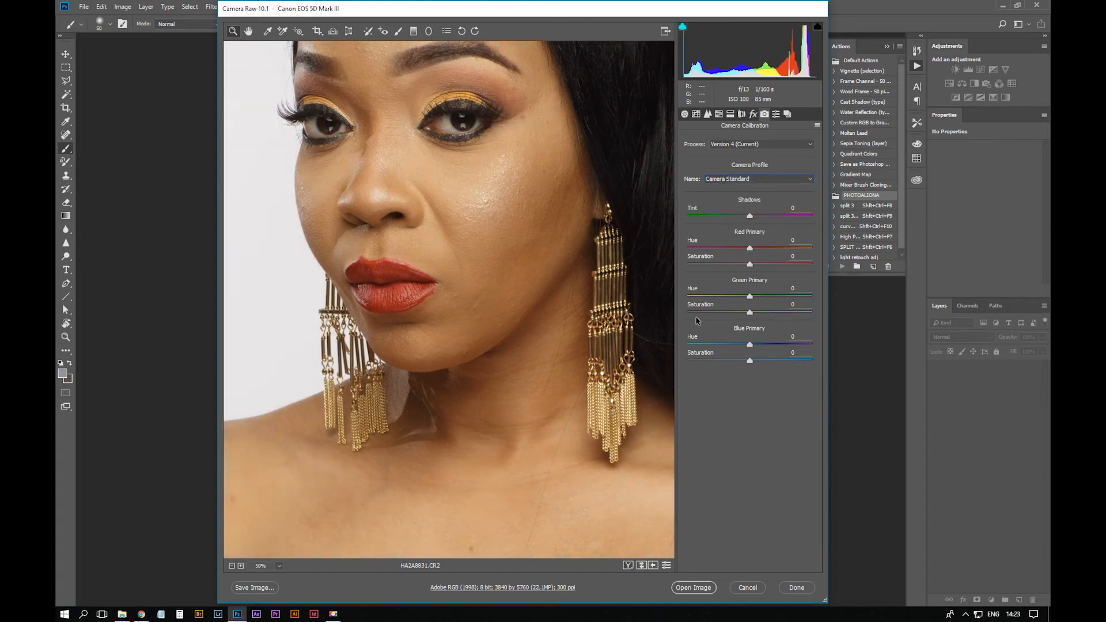
# Lower the portrait's Contrast to -23 in the basic adjustments
pyautogui.hotkey('ctrl', '-')
pyautogui.hotkey('ctrl', '-')
pyautogui.hotkey('ctrl', '-')
pyautogui.hotkey('ctrl', '-')
pyautogui.hotkey('ctrl', '-')
pyautogui.hotkey('ctrl', '-')
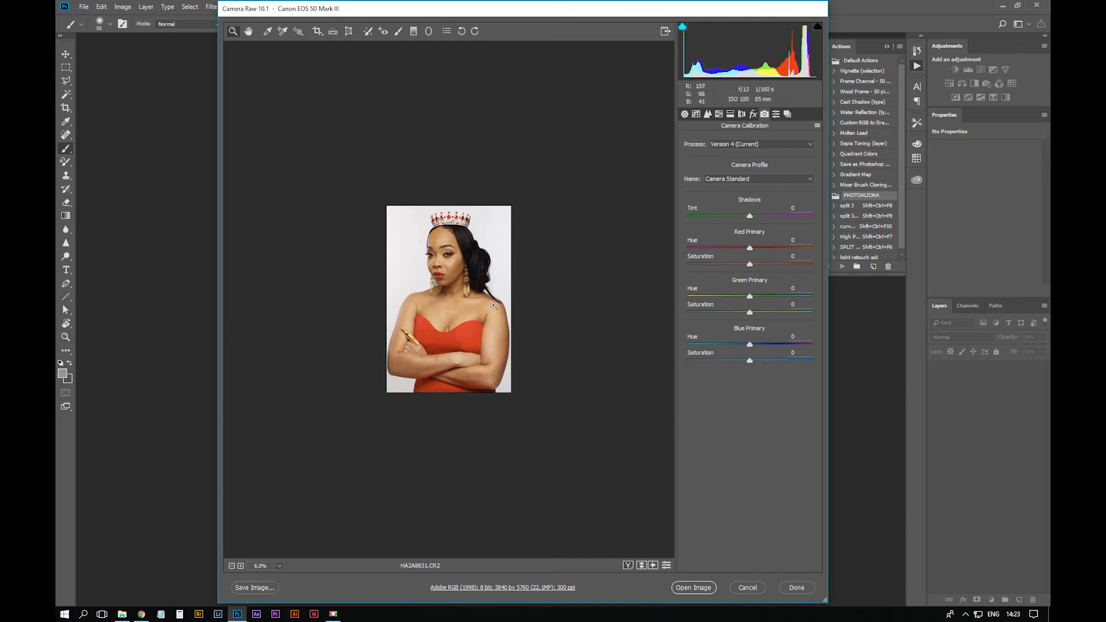
pyautogui.click(685, 113)
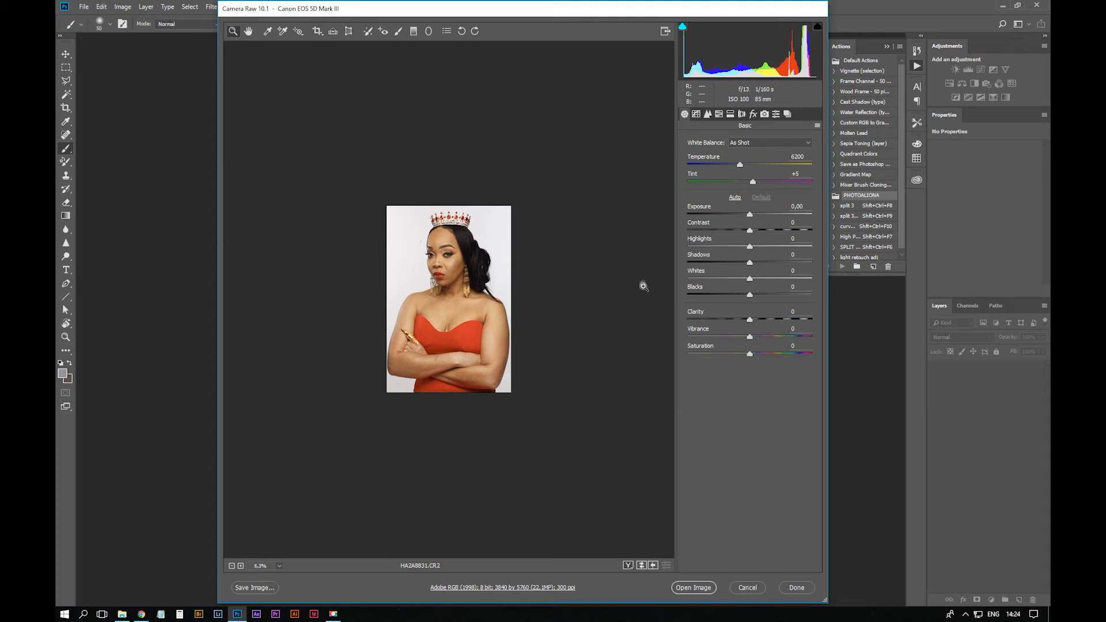
pyautogui.hotkey('ctrl', '=')
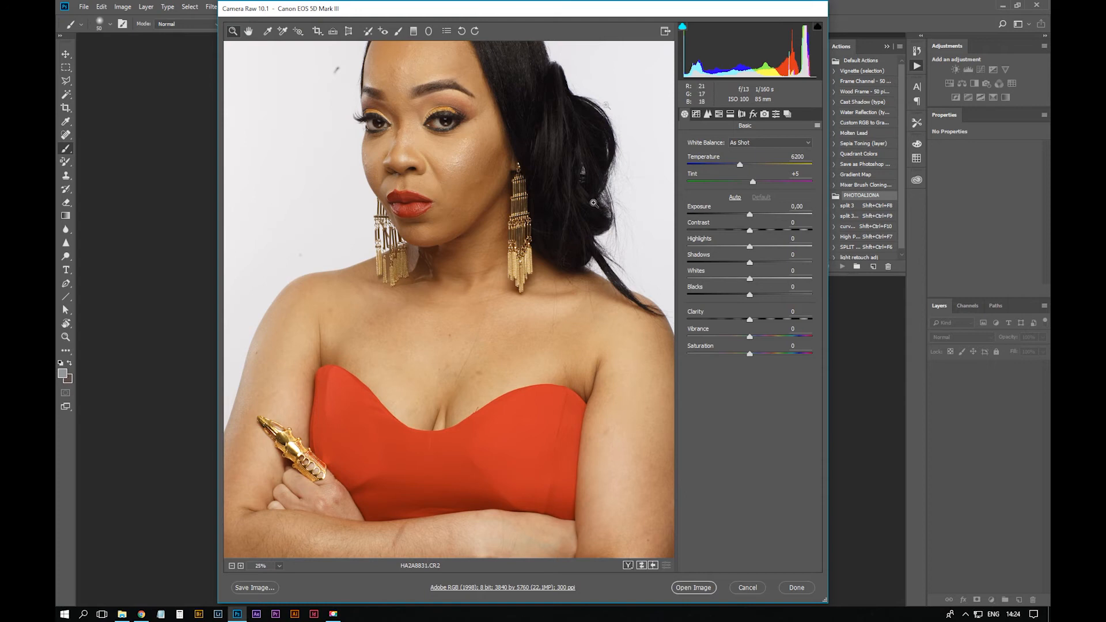
pyautogui.press('space')
pyautogui.moveTo(462, 154); pyautogui.dragTo(548, 177)
pyautogui.moveTo(750, 231); pyautogui.dragTo(735, 234)
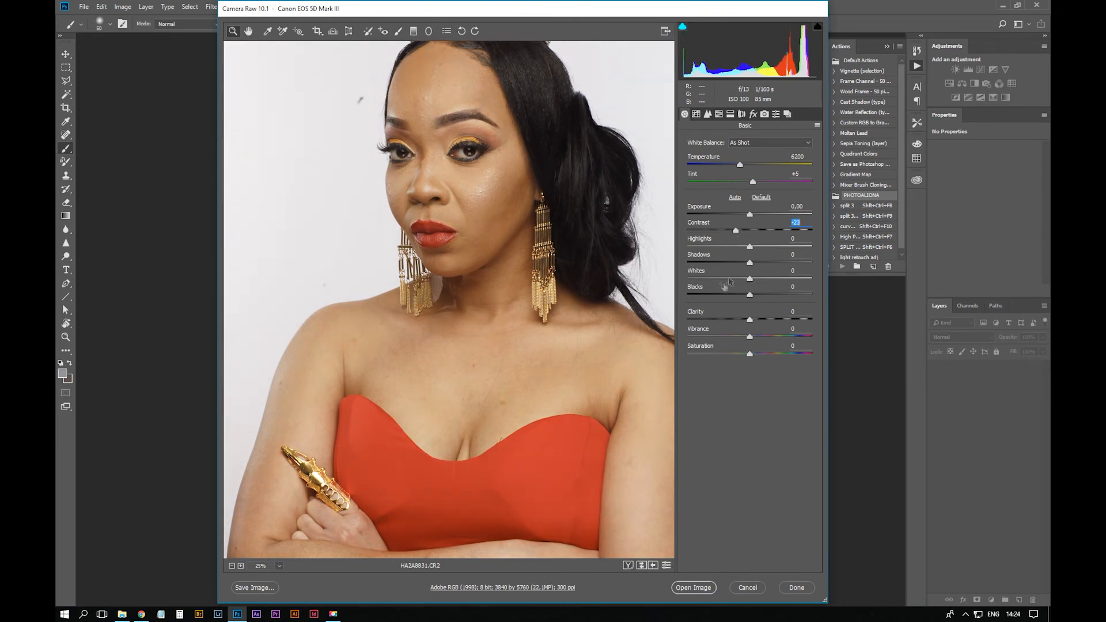
# Raise the Shadows to +13 and lower the Highlights to -18
pyautogui.moveTo(751, 268); pyautogui.dragTo(763, 268)
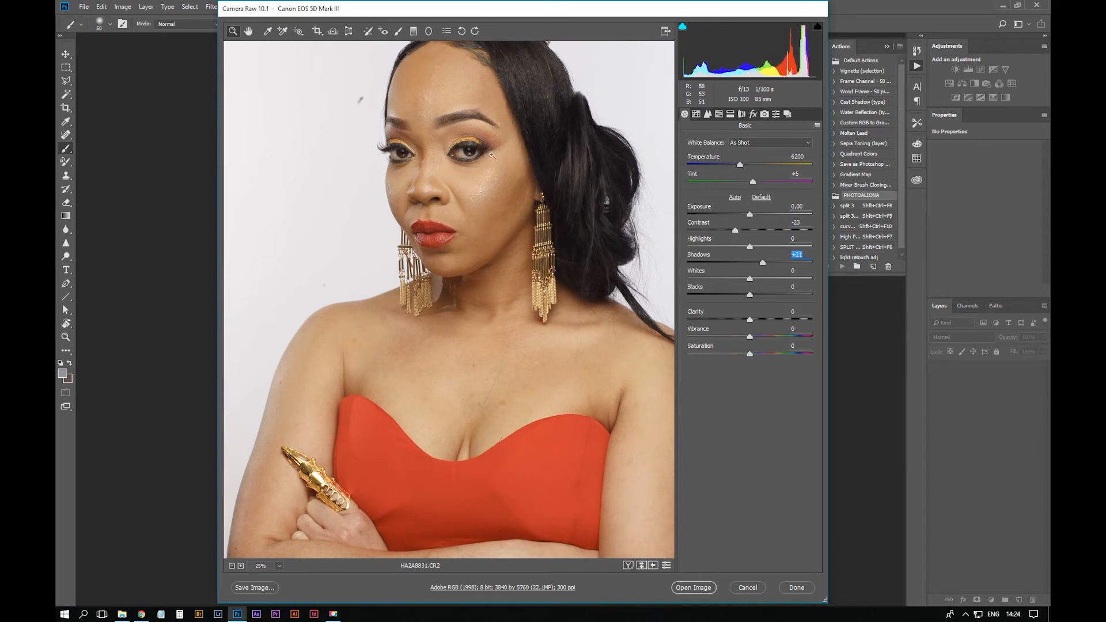
pyautogui.press('space')
pyautogui.moveTo(545, 268); pyautogui.dragTo(494, 135)
pyautogui.moveTo(541, 420); pyautogui.dragTo(433, 447)
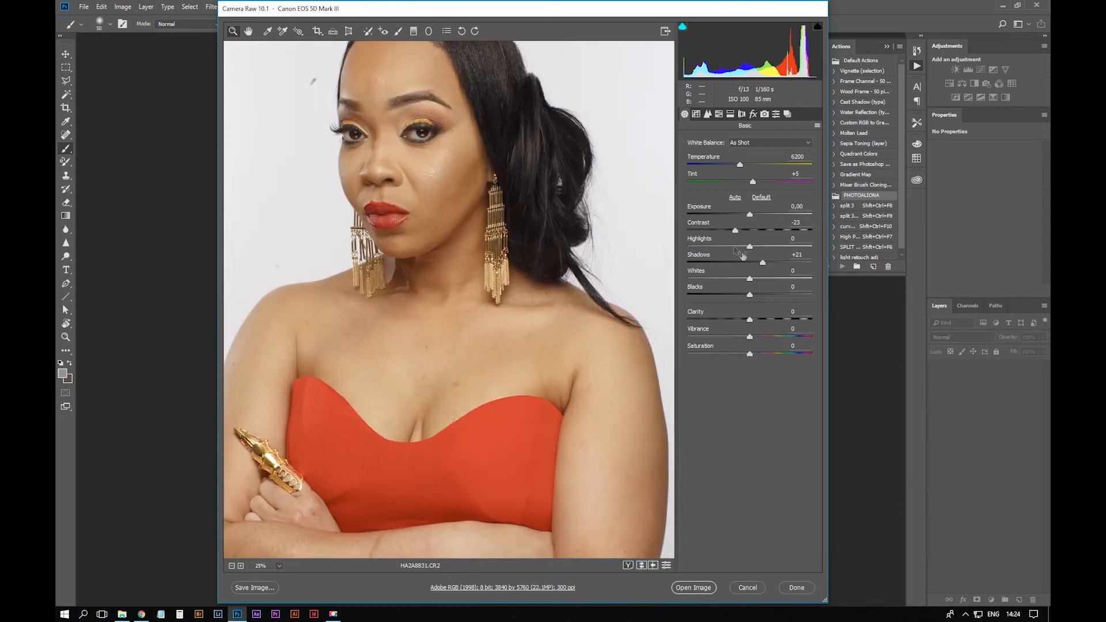
pyautogui.moveTo(531, 130); pyautogui.dragTo(539, 206)
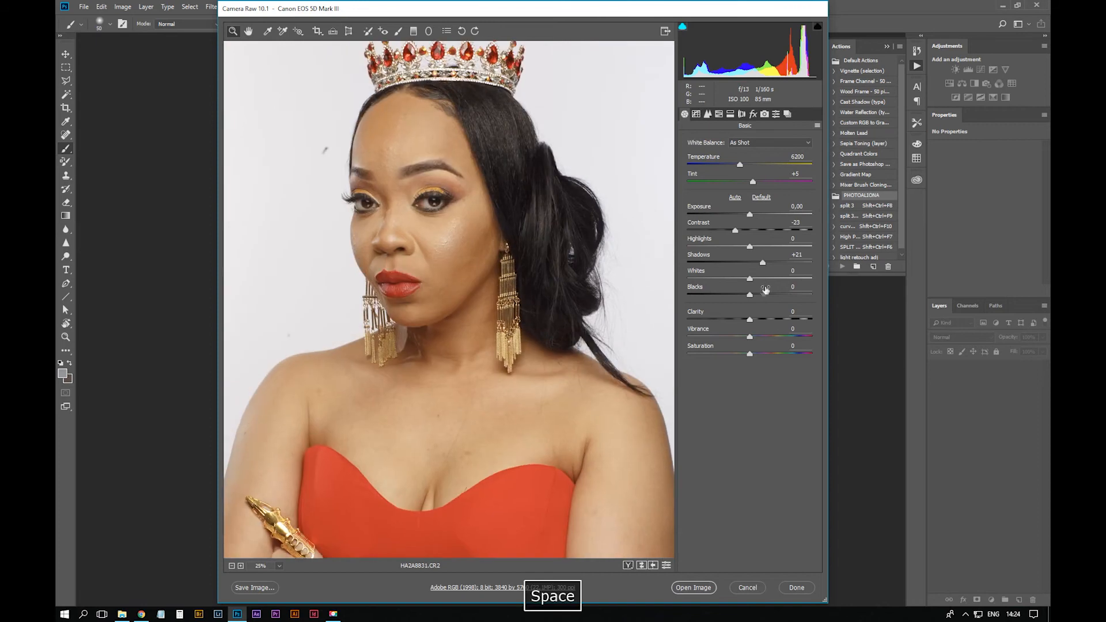
pyautogui.moveTo(763, 264); pyautogui.dragTo(758, 262)
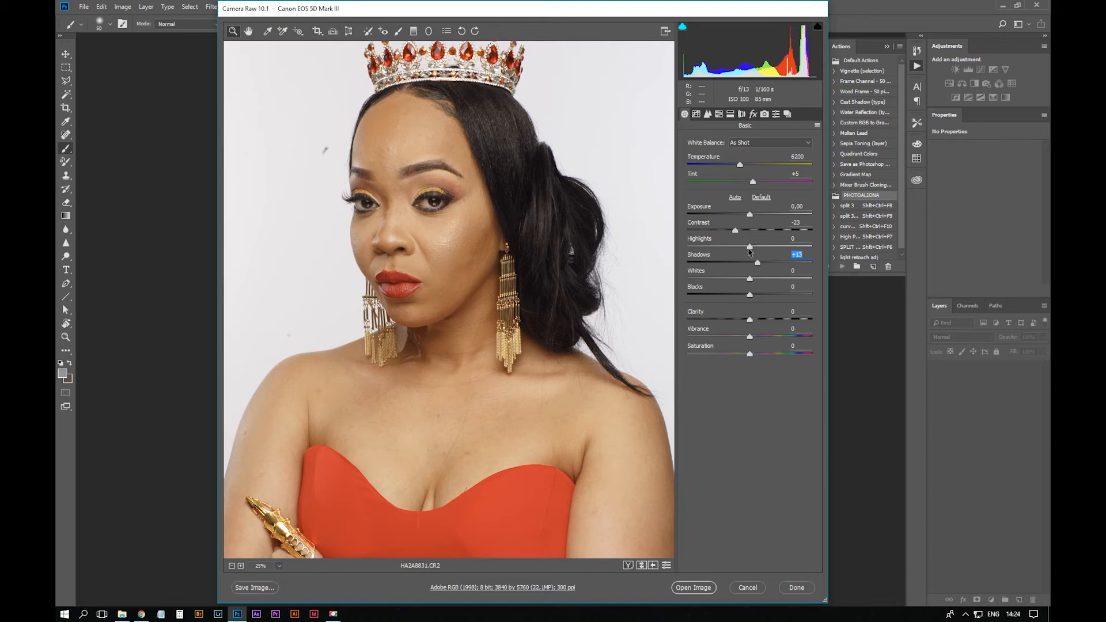
pyautogui.moveTo(748, 245)
pyautogui.mouseDown()
pyautogui.moveTo(725, 254)
pyautogui.moveTo(743, 259)
pyautogui.mouseUp()
# Try raising the Blacks to about +27 and undo the change
pyautogui.moveTo(753, 299)
pyautogui.mouseDown()
pyautogui.moveTo(743, 298)
pyautogui.moveTo(785, 300)
pyautogui.moveTo(764, 300)
pyautogui.mouseUp()
pyautogui.press('Down')
pyautogui.press('Down')
pyautogui.press('Down')
pyautogui.press('Down')
pyautogui.press('Down')
pyautogui.press('Down')
pyautogui.press('Down')
pyautogui.press('Down')
pyautogui.press('Down')
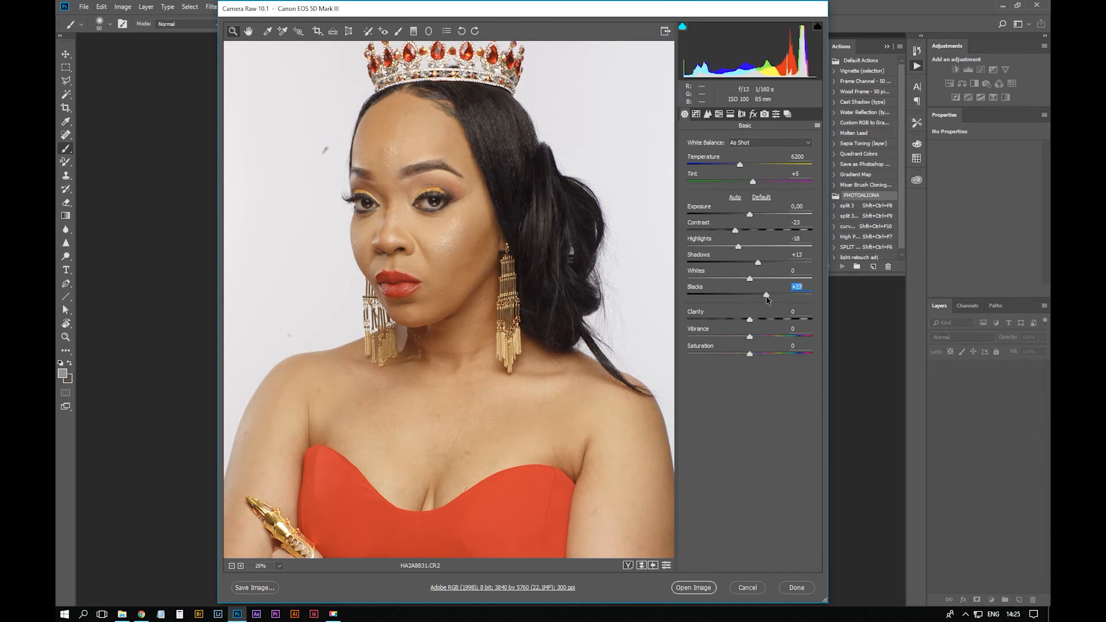
pyautogui.hotkey('ctrl', 'z')
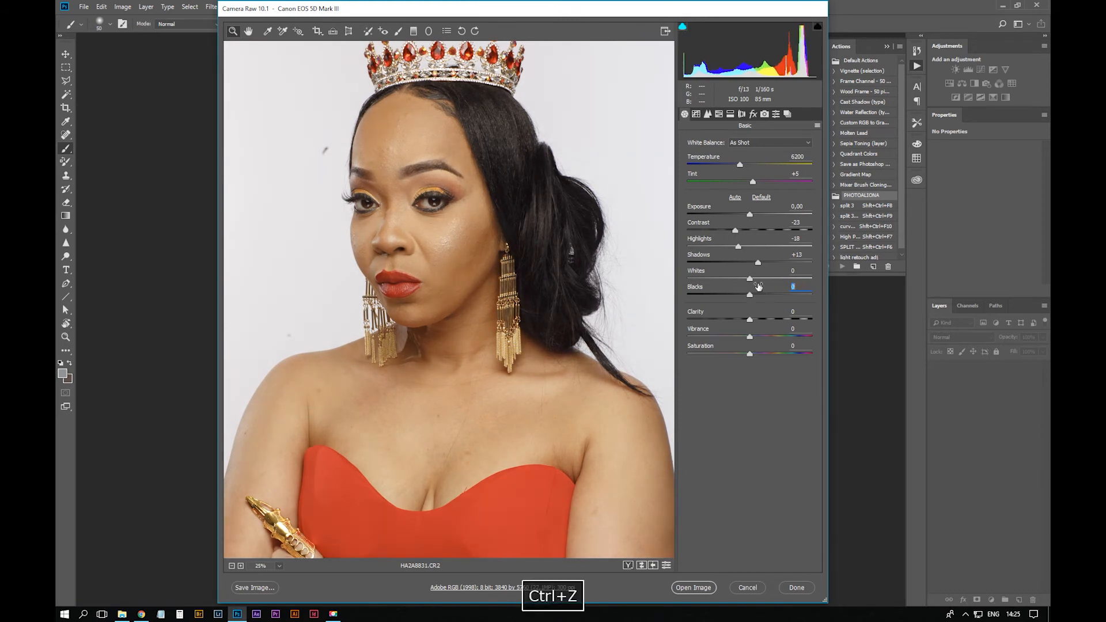
# Set the Blacks to +16 and inspect the effect on the face and hair
pyautogui.moveTo(751, 299); pyautogui.dragTo(758, 300)
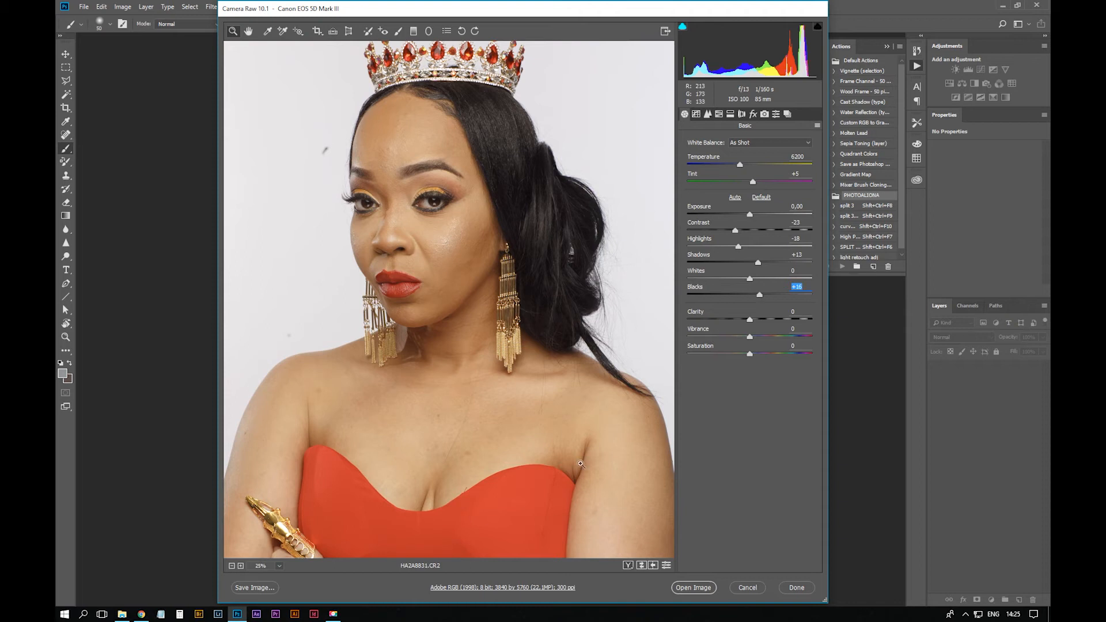
pyautogui.press('space')
pyautogui.moveTo(464, 148); pyautogui.dragTo(497, 134)
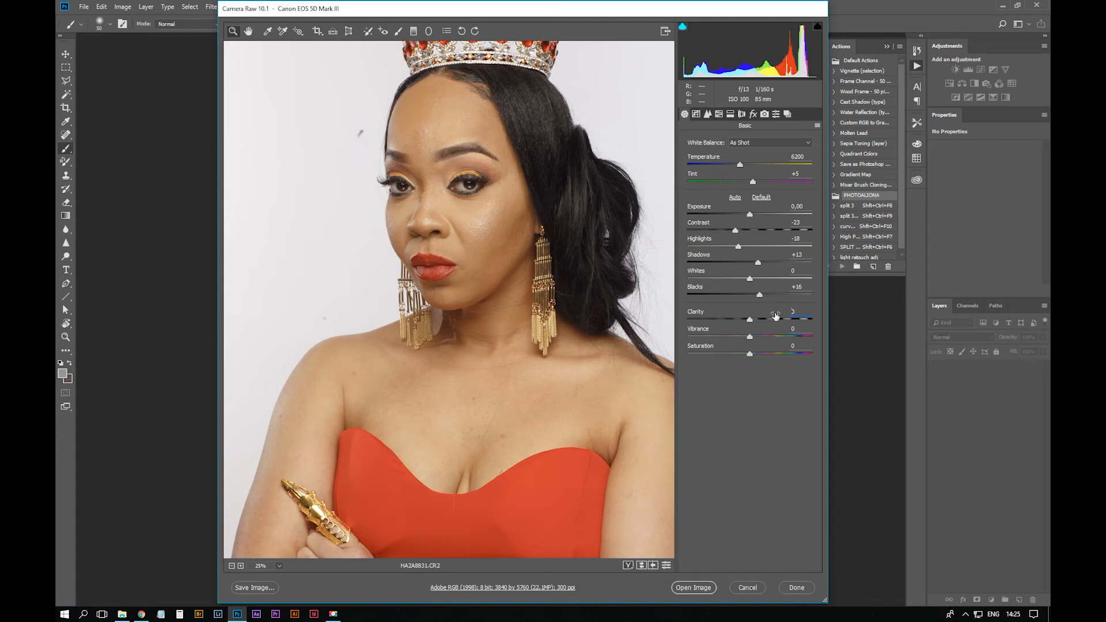
# Preview Clarity at +100, undo it, and set Clarity to +10
pyautogui.write('100')
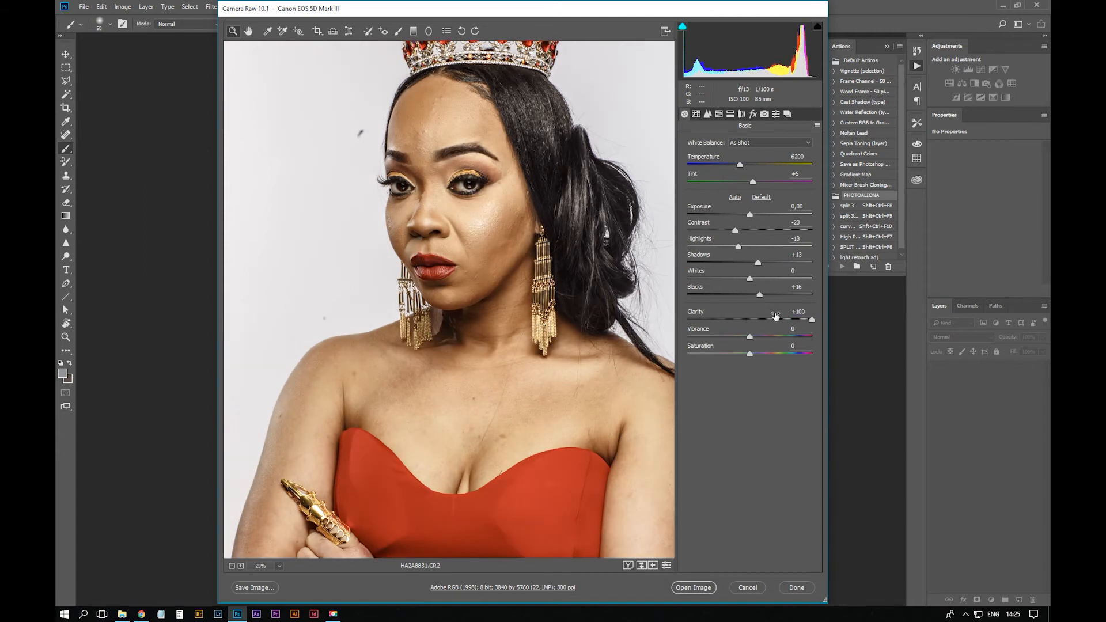
pyautogui.hotkey('ctrl', 'z')
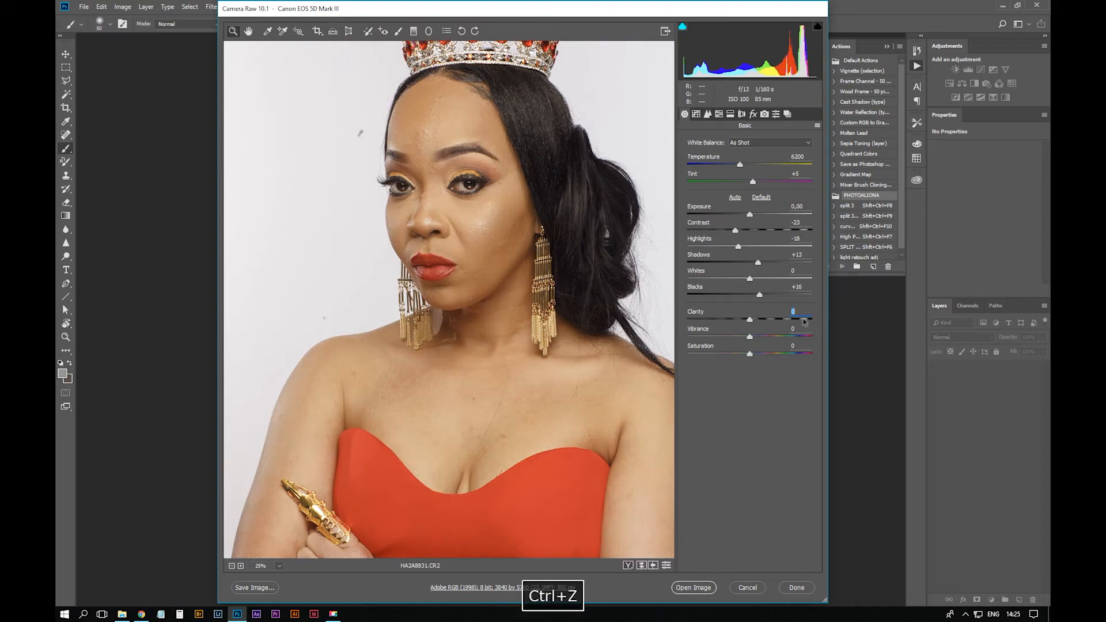
pyautogui.write('0')
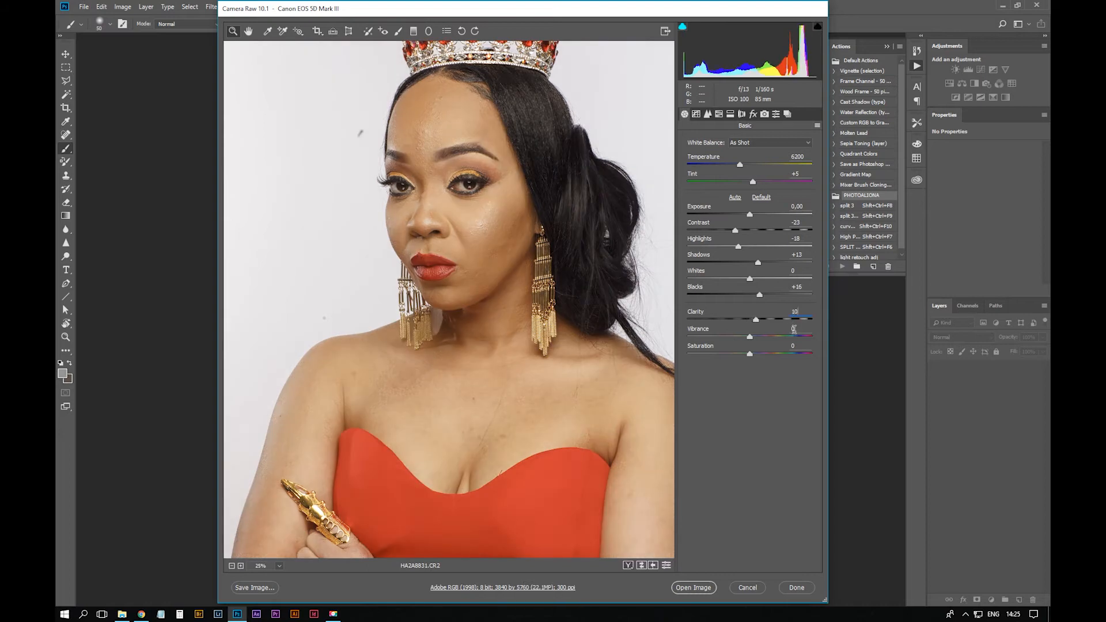
# Reduce the sharpening Amount below its default while viewing the earring and skin up close
pyautogui.moveTo(474, 199); pyautogui.dragTo(630, 414)
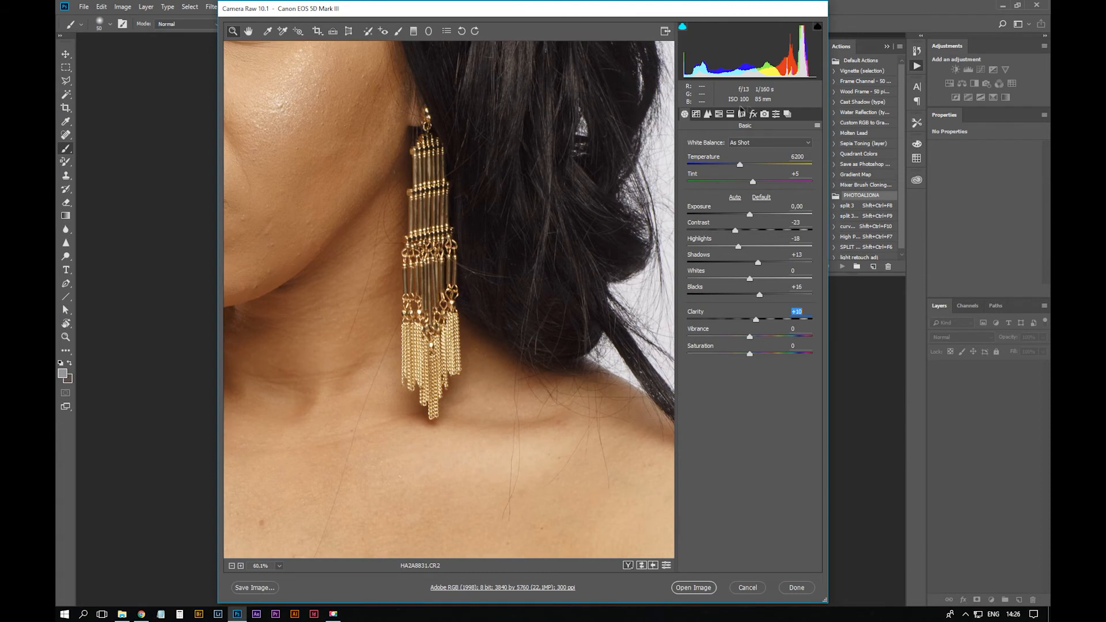
pyautogui.click(719, 118)
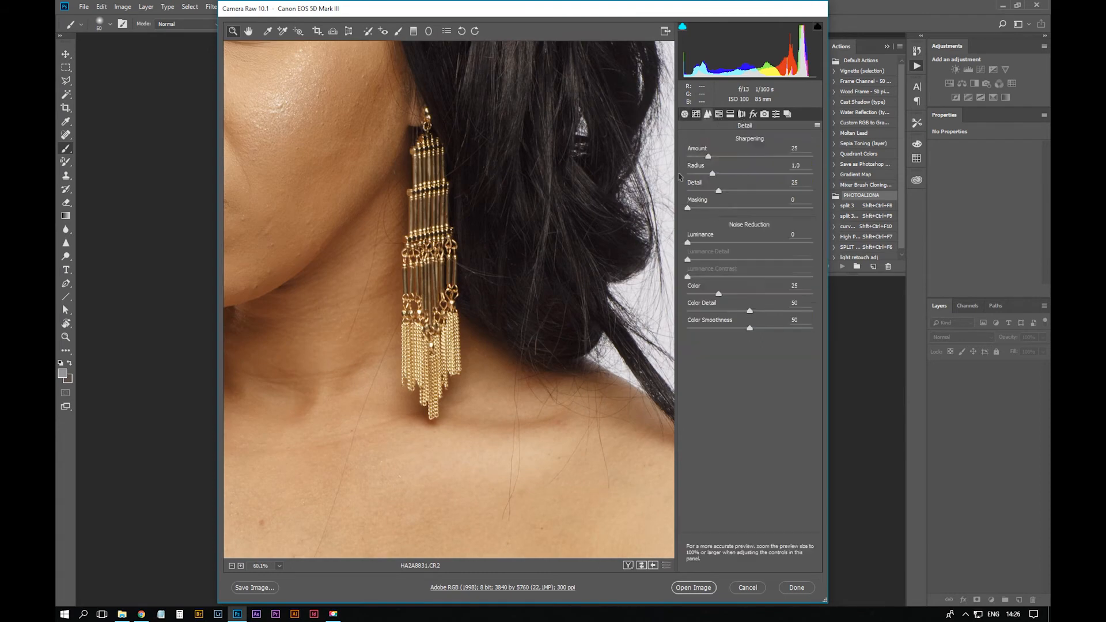
pyautogui.moveTo(708, 157); pyautogui.dragTo(697, 156)
# Turn on chromatic aberration removal and lens profile corrections for the photo
pyautogui.click(743, 114)
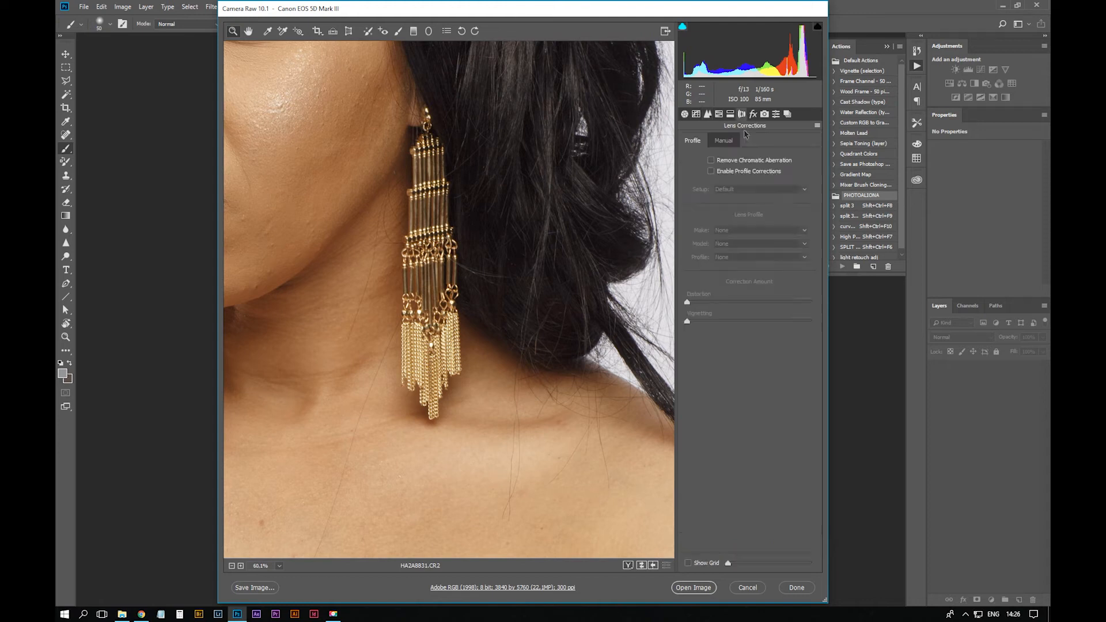
pyautogui.click(712, 161)
pyautogui.click(712, 171)
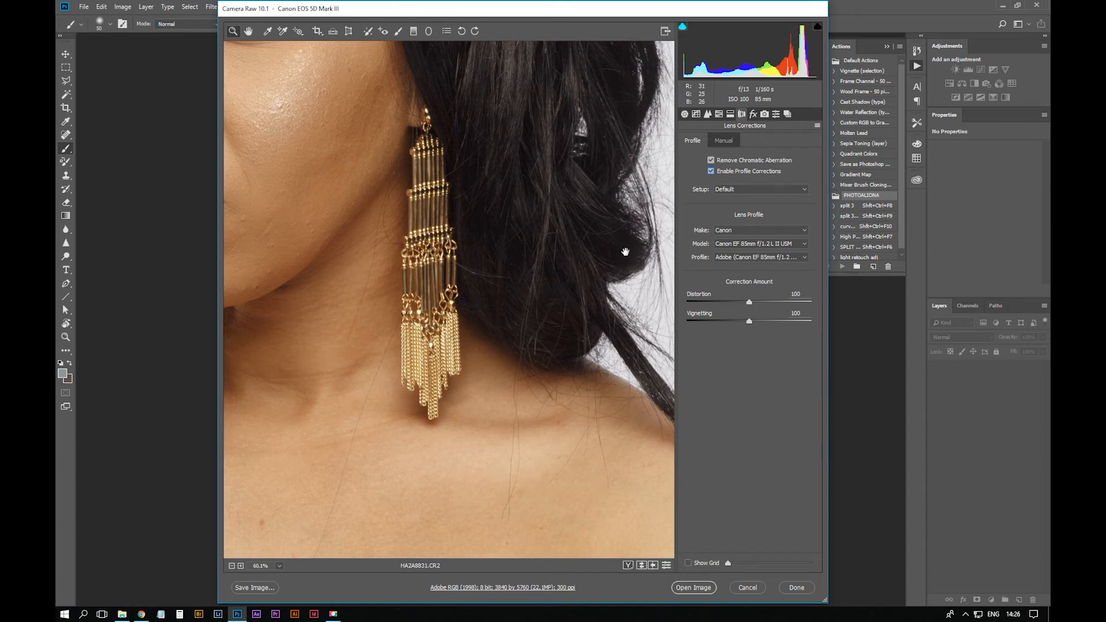
# Lower the Vibrance to -13 and raise the Saturation to +6
pyautogui.hotkey('ctrl', '-')
pyautogui.hotkey('ctrl', '-')
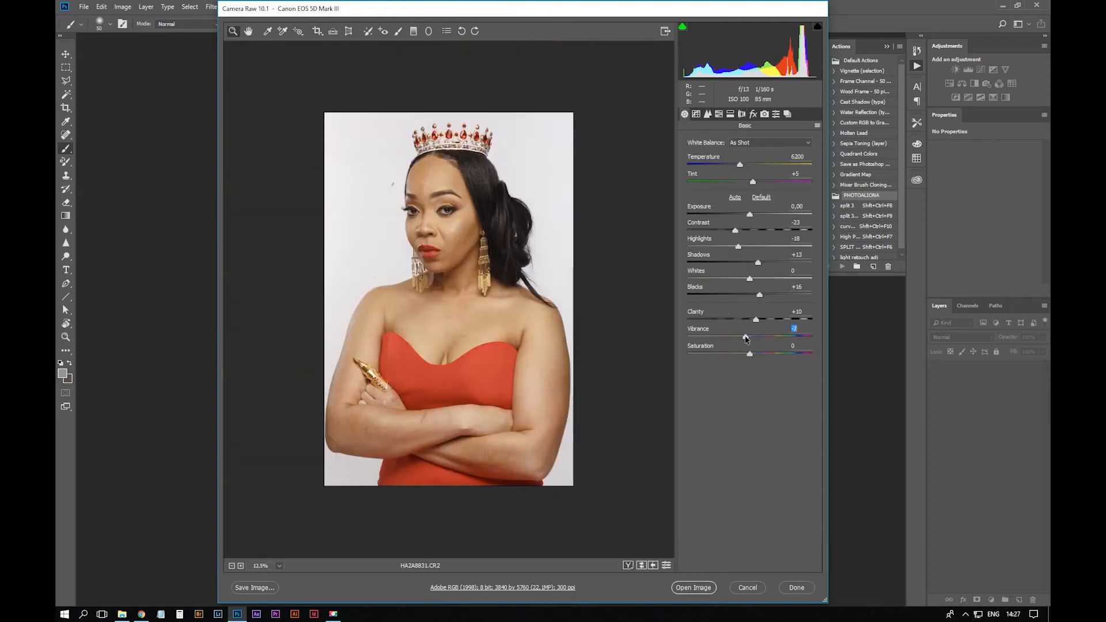
pyautogui.moveTo(745, 339); pyautogui.dragTo(741, 343)
pyautogui.moveTo(749, 354); pyautogui.dragTo(753, 354)
# Warm the white balance by setting the Temperature to 6350, undoing a first try at a higher value
pyautogui.moveTo(740, 165); pyautogui.dragTo(743, 166)
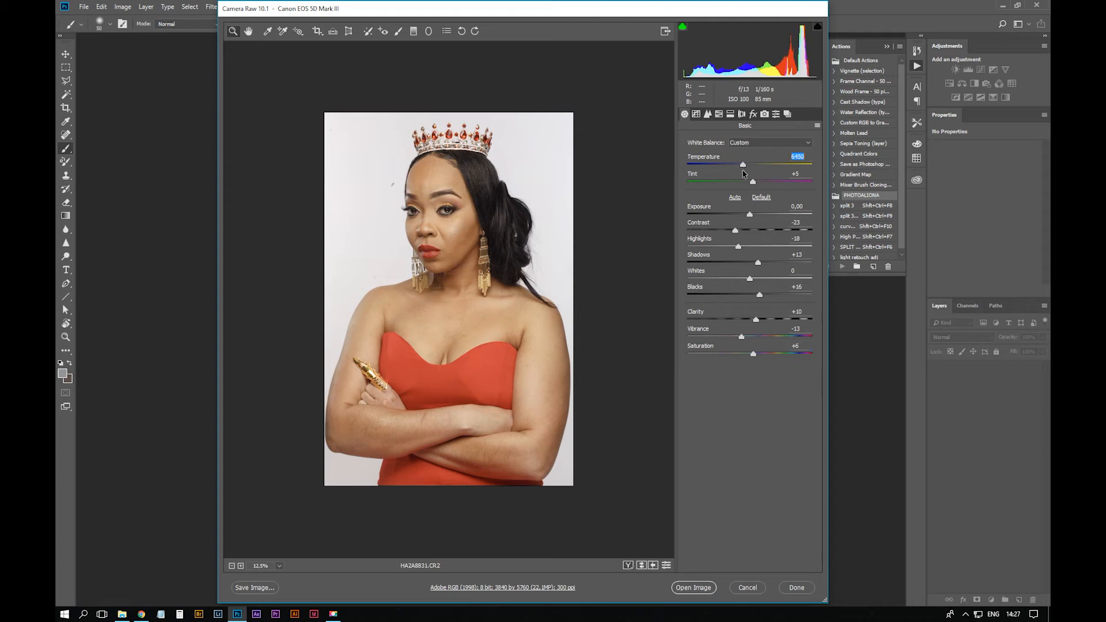
pyautogui.hotkey('ctrl', 'z')
pyautogui.moveTo(741, 166); pyautogui.dragTo(743, 166)
# Set the white balance Tint to +2 while checking the skin tone up close
pyautogui.moveTo(522, 232); pyautogui.dragTo(428, 328)
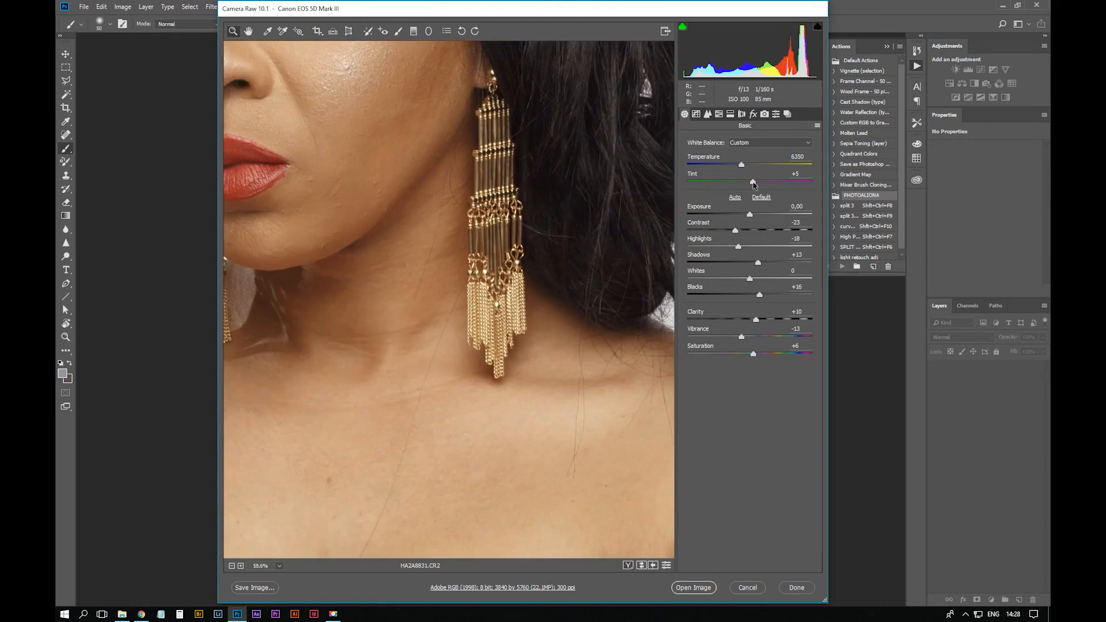
pyautogui.hotkey('ctrl', 'z')
pyautogui.moveTo(752, 182); pyautogui.dragTo(751, 183)
# Lower the Contrast further to about -45 while viewing the whole portrait
pyautogui.hotkey('ctrl', '-')
pyautogui.hotkey('ctrl', '-')
pyautogui.hotkey('ctrl', '-')
pyautogui.hotkey('ctrl', '-')
pyautogui.hotkey('ctrl', '-')
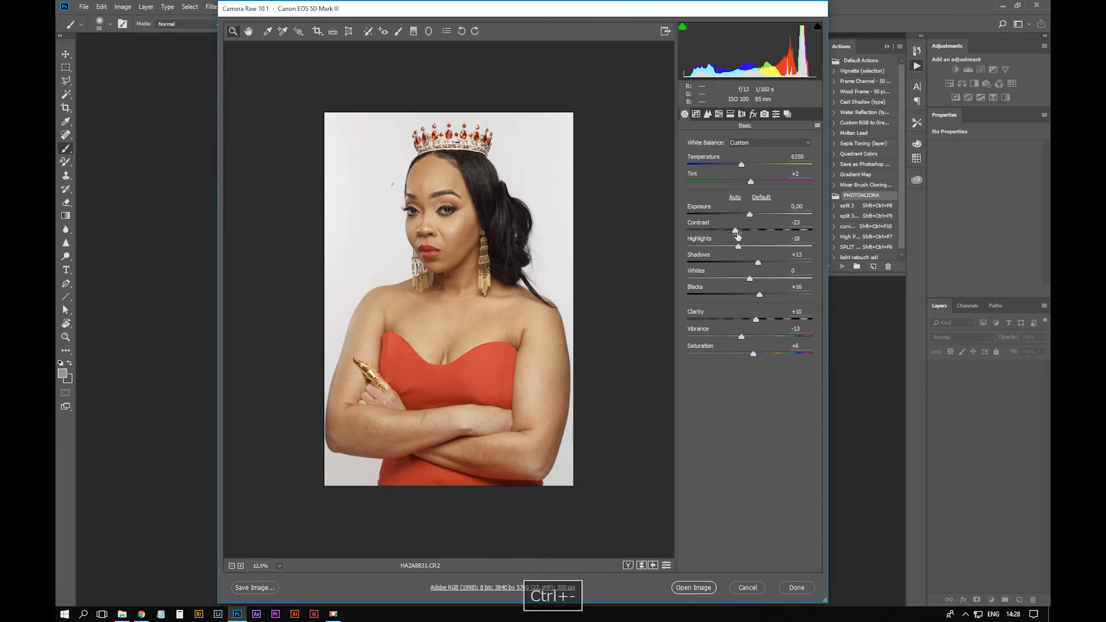
pyautogui.moveTo(736, 232); pyautogui.dragTo(727, 231)
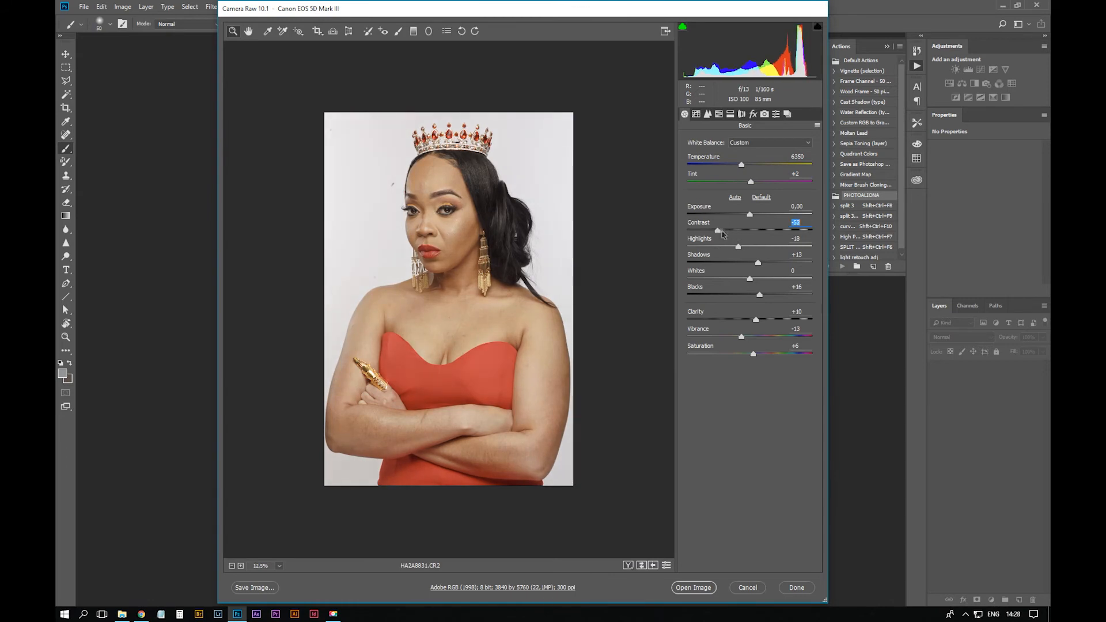
pyautogui.moveTo(725, 234); pyautogui.dragTo(721, 247)
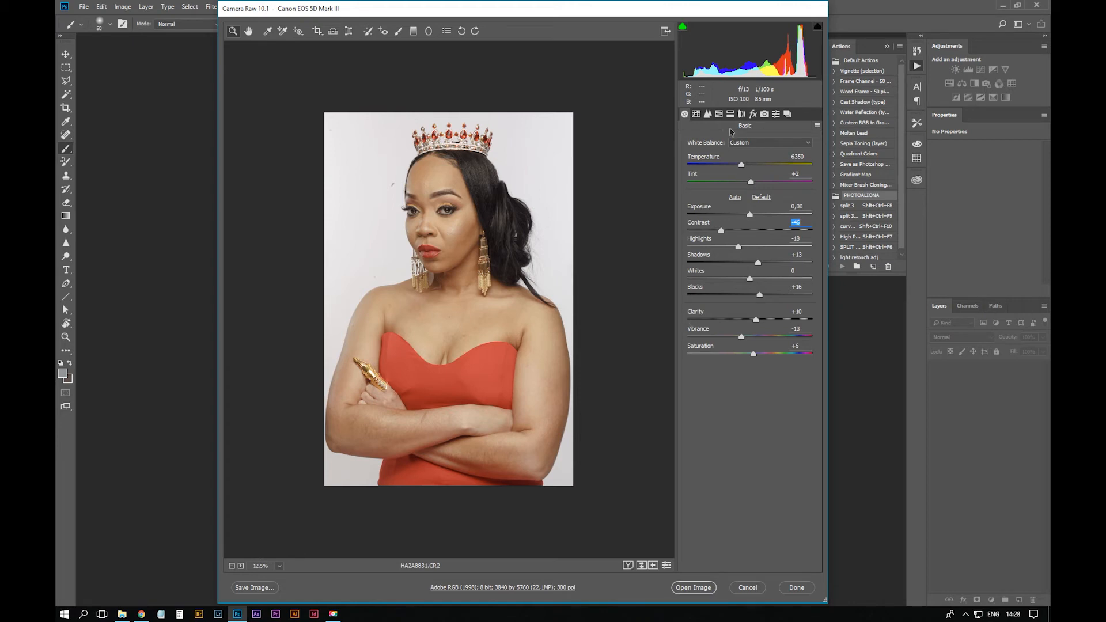
# Set the workflow output to sRGB IEC61966-2.1 at 16 Bits/Channel and open the developed portrait in Photoshop
pyautogui.click(687, 110)
pyautogui.click(461, 589)
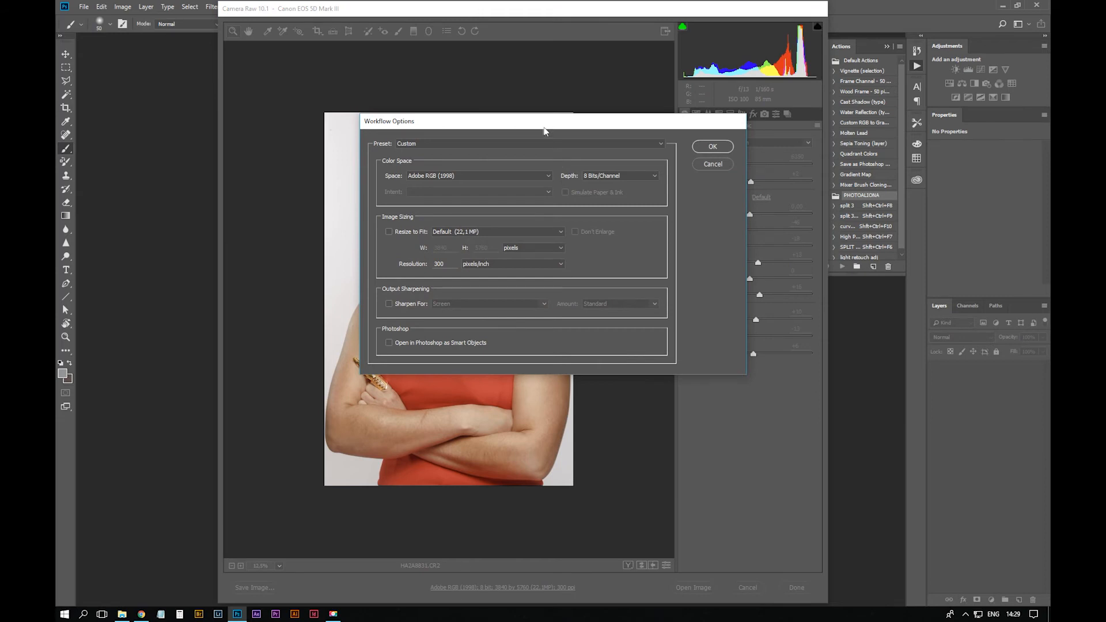
pyautogui.moveTo(546, 128); pyautogui.dragTo(752, 121)
pyautogui.click(696, 170)
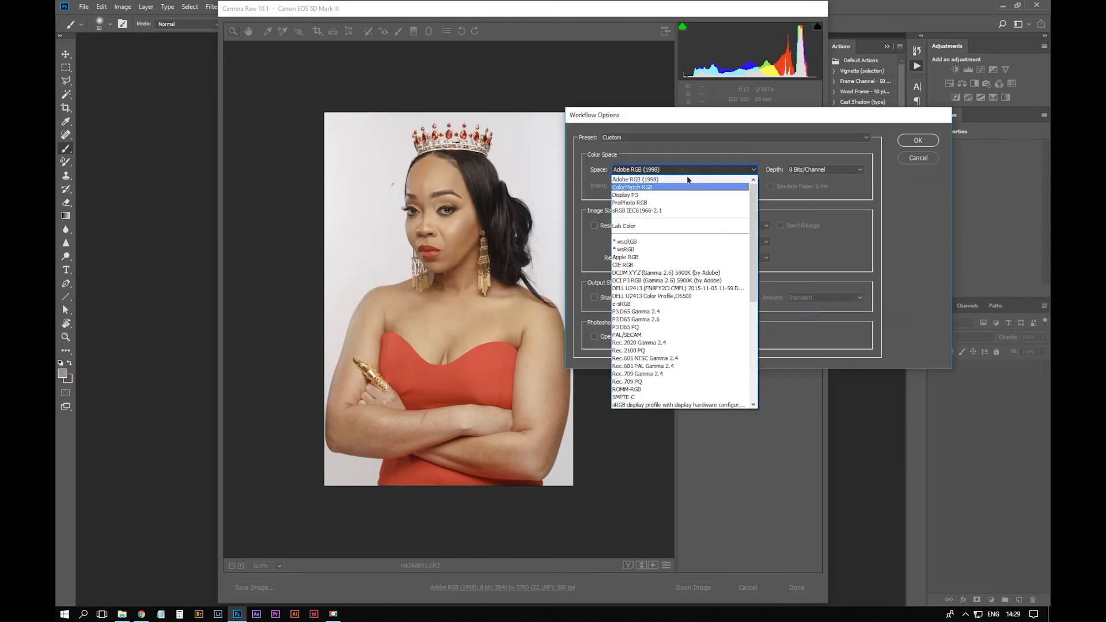
pyautogui.click(639, 211)
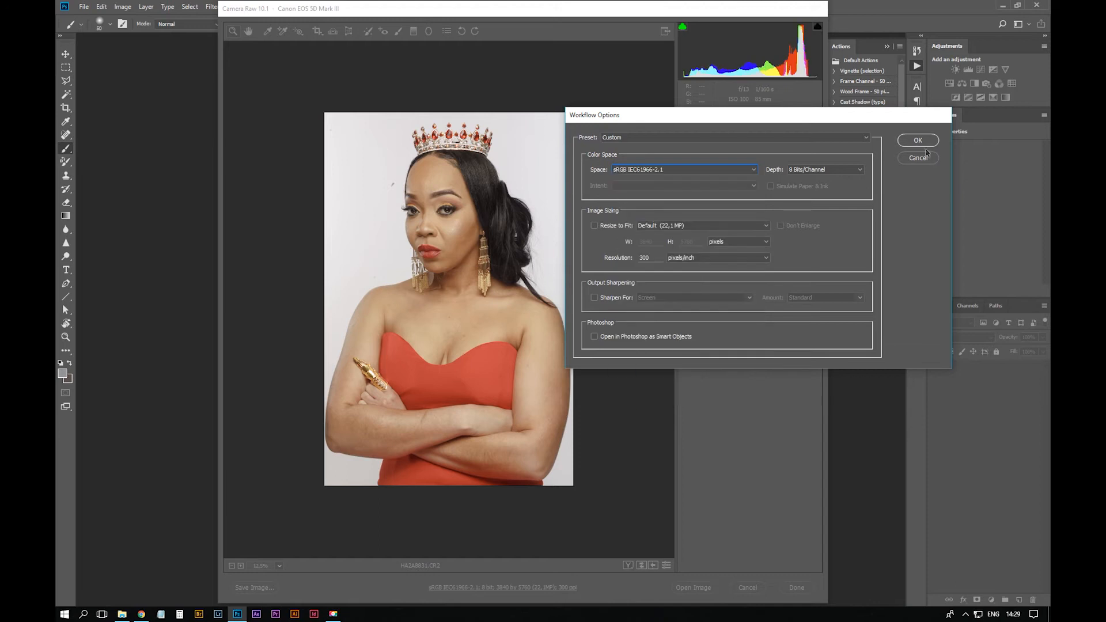
pyautogui.click(824, 171)
pyautogui.click(810, 187)
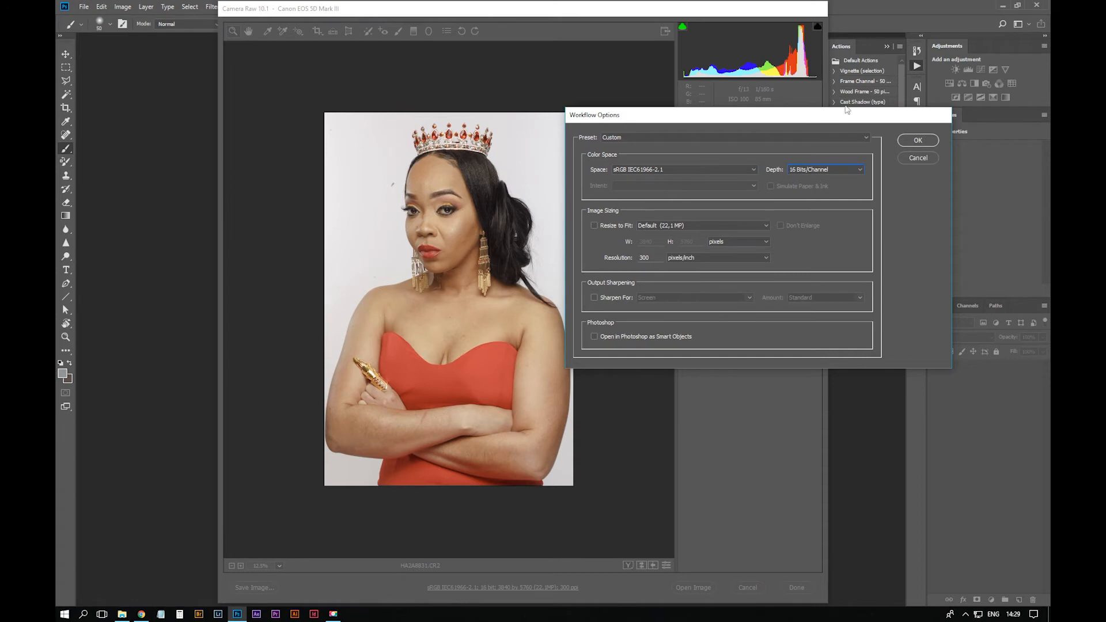
pyautogui.moveTo(841, 119); pyautogui.dragTo(857, 161)
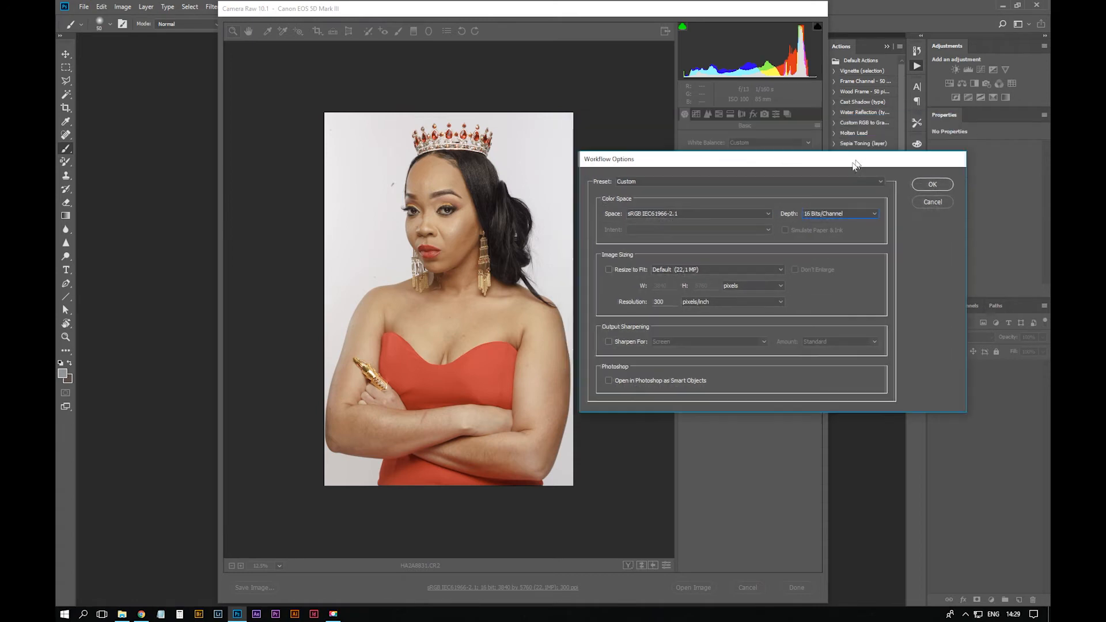
pyautogui.click(933, 181)
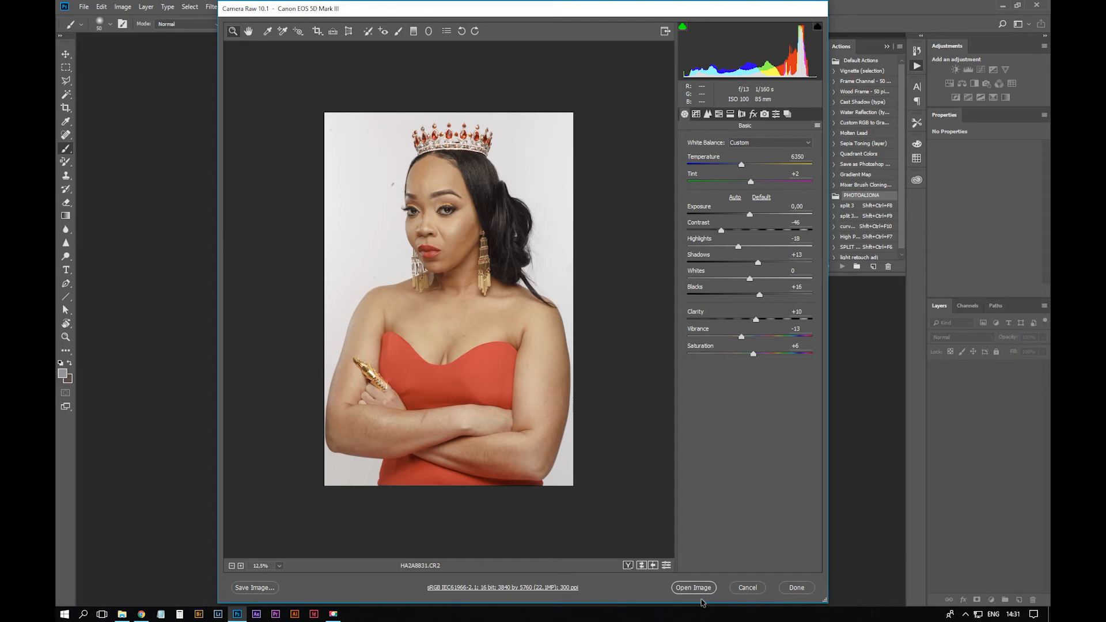
pyautogui.click(695, 589)
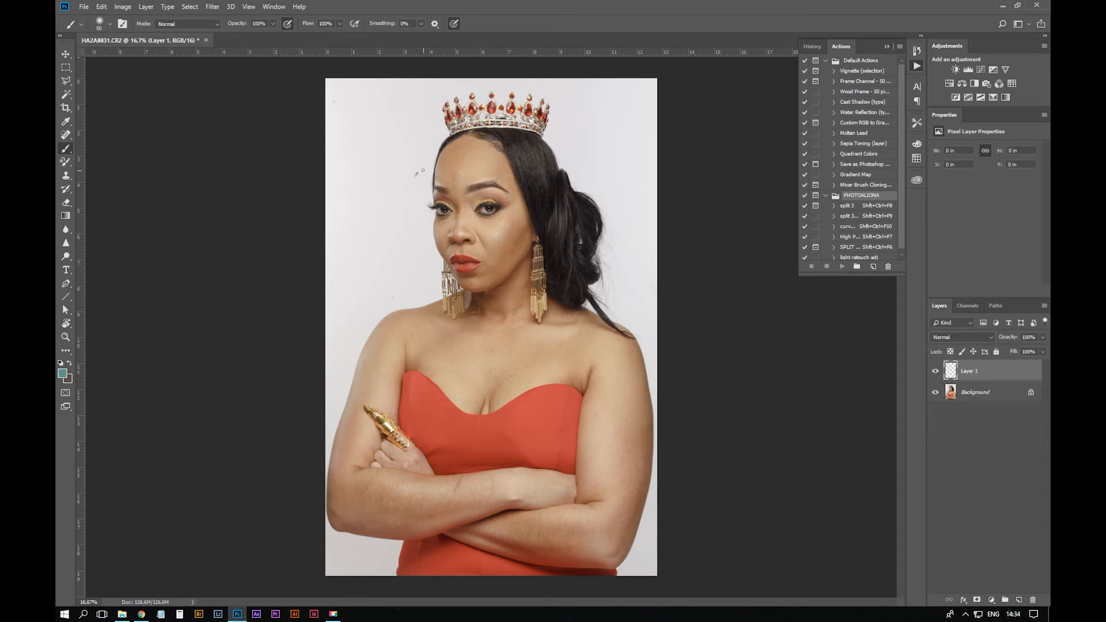
# Circle the two dark spots on the backdrop beside the model on Layer 1 with a 25-pixel brush
pyautogui.moveTo(427, 167); pyautogui.dragTo(403, 171)
pyautogui.hotkey('ctrl', 'z')
pyautogui.press('[')
pyautogui.hotkey('ctrl', 'z')
pyautogui.hotkey('ctrl', '=')
pyautogui.hotkey('ctrl', '=')
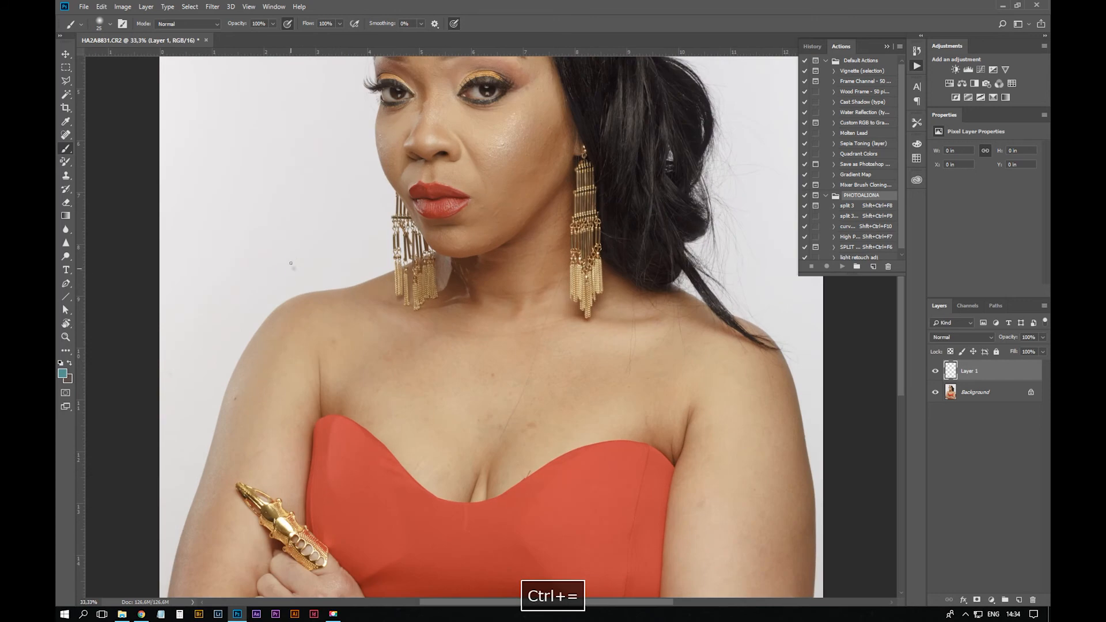
pyautogui.moveTo(296, 259); pyautogui.dragTo(306, 269)
pyautogui.press('space')
pyautogui.moveTo(340, 190); pyautogui.dragTo(410, 348)
pyautogui.moveTo(412, 168)
pyautogui.mouseDown()
pyautogui.moveTo(416, 190)
pyautogui.moveTo(426, 173)
pyautogui.mouseUp()
# Mark the stray hairs running down the neck and across the chest and shoulder with short brush strokes
pyautogui.press('space')
pyautogui.moveTo(435, 426); pyautogui.dragTo(407, 115)
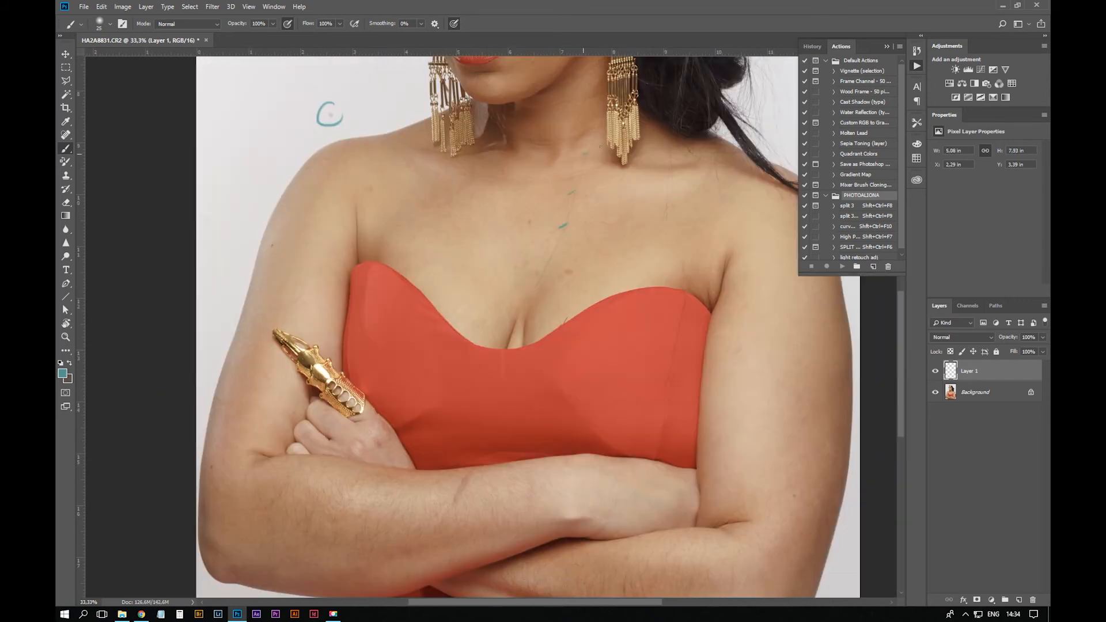
pyautogui.moveTo(584, 154); pyautogui.dragTo(594, 153)
pyautogui.press('space')
pyautogui.moveTo(648, 130); pyautogui.dragTo(572, 178)
pyautogui.moveTo(506, 155); pyautogui.dragTo(519, 130)
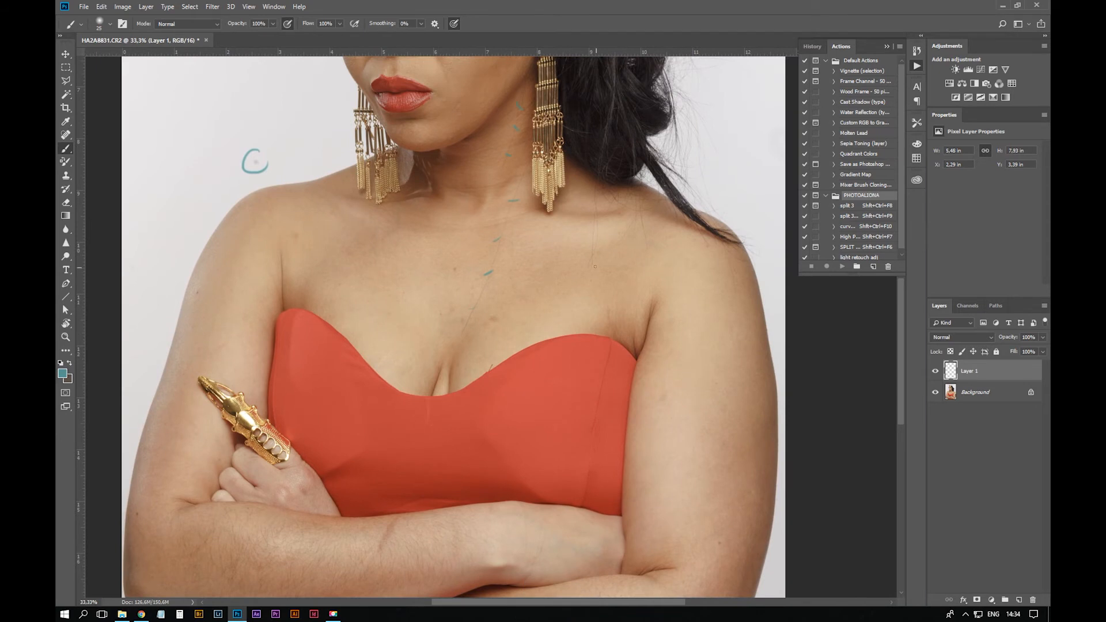
pyautogui.moveTo(596, 222); pyautogui.dragTo(628, 236)
# Hatch the flyaway hairs on the backdrop beside the bun and the loose lock above the shoulder
pyautogui.moveTo(627, 228)
pyautogui.mouseDown()
pyautogui.moveTo(645, 232)
pyautogui.moveTo(520, 340)
pyautogui.mouseUp()
pyautogui.press('space')
pyautogui.moveTo(562, 263)
pyautogui.mouseDown()
pyautogui.moveTo(577, 239)
pyautogui.moveTo(580, 252)
pyautogui.mouseUp()
pyautogui.moveTo(565, 298)
pyautogui.mouseDown()
pyautogui.moveTo(585, 285)
pyautogui.moveTo(587, 305)
pyautogui.mouseUp()
pyautogui.moveTo(576, 329); pyautogui.dragTo(587, 320)
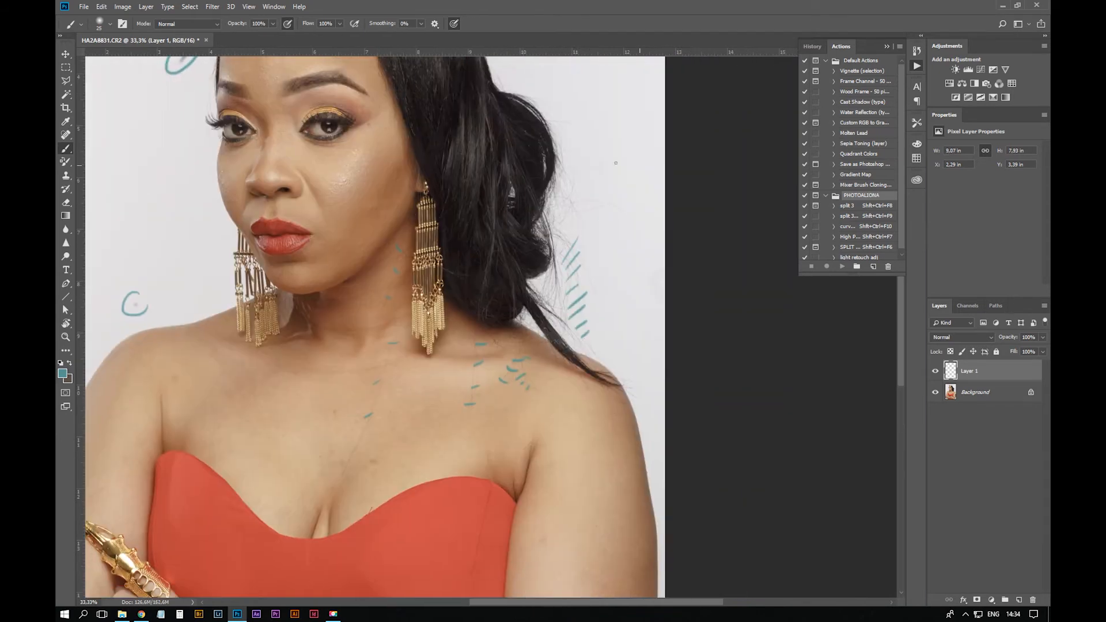
pyautogui.moveTo(566, 166); pyautogui.dragTo(583, 144)
pyautogui.moveTo(565, 190); pyautogui.dragTo(577, 172)
pyautogui.moveTo(565, 202); pyautogui.dragTo(578, 187)
pyautogui.moveTo(562, 223); pyautogui.dragTo(588, 199)
pyautogui.moveTo(592, 216); pyautogui.dragTo(597, 206)
pyautogui.moveTo(615, 223); pyautogui.dragTo(621, 214)
# Outline the puckered side seam on the dress and hatch the creases around both cups
pyautogui.press('space')
pyautogui.moveTo(565, 432)
pyautogui.mouseDown()
pyautogui.moveTo(507, 205)
pyautogui.moveTo(771, 346)
pyautogui.moveTo(694, 141)
pyautogui.mouseUp()
pyautogui.press('space')
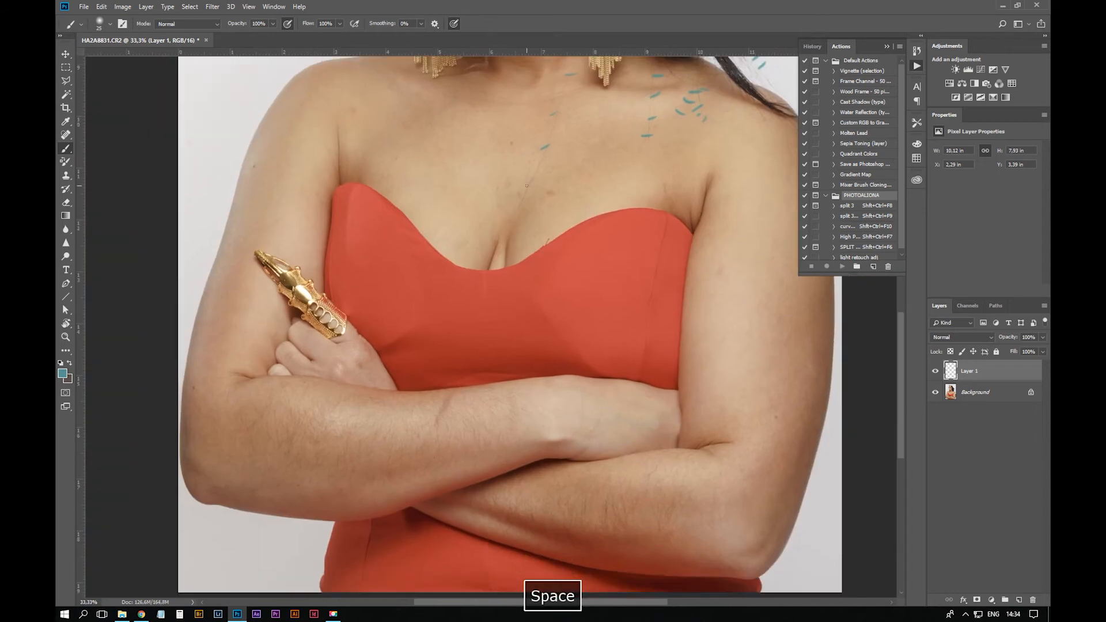
pyautogui.press('space')
pyautogui.moveTo(513, 302)
pyautogui.mouseDown()
pyautogui.moveTo(478, 214)
pyautogui.moveTo(445, 201)
pyautogui.mouseUp()
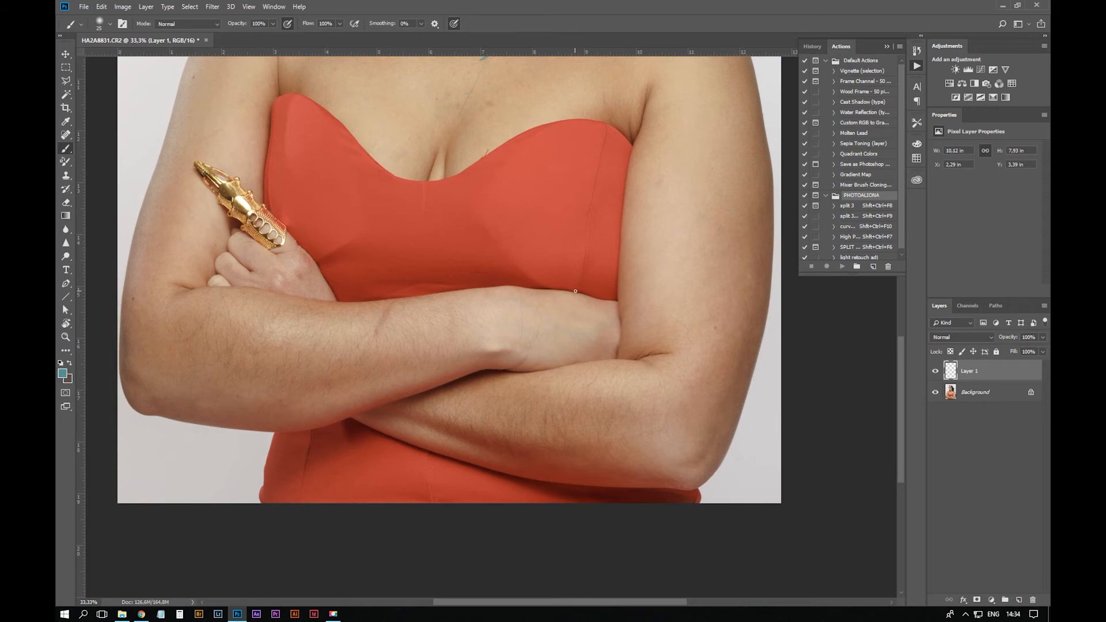
pyautogui.hotkey('ctrl', 'z')
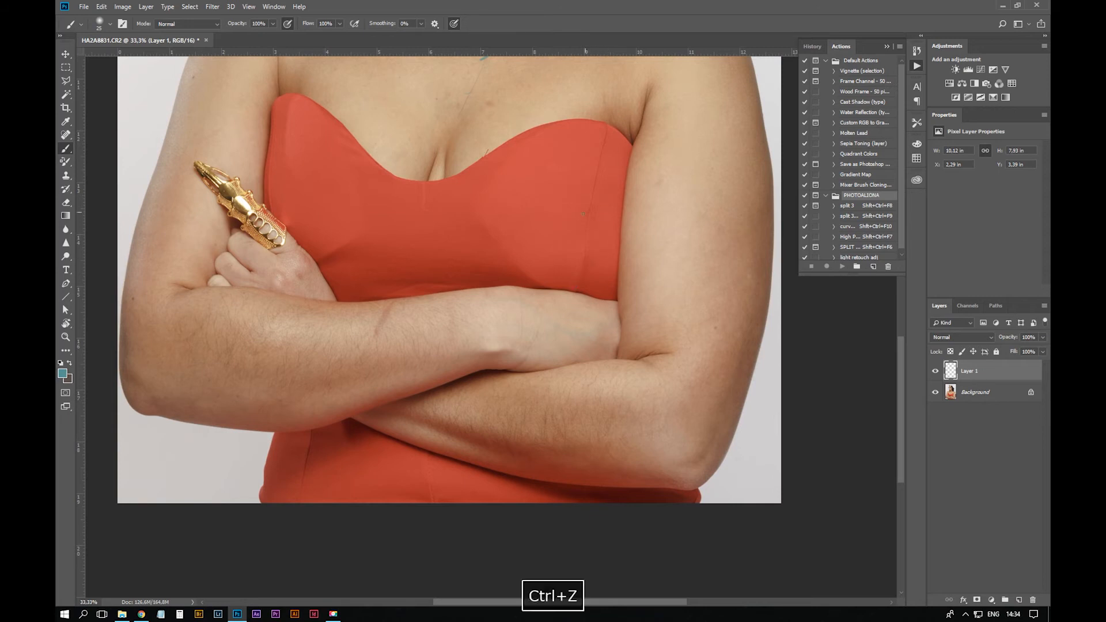
pyautogui.moveTo(594, 188); pyautogui.dragTo(595, 200)
pyautogui.press('space')
pyautogui.moveTo(407, 144); pyautogui.dragTo(425, 149)
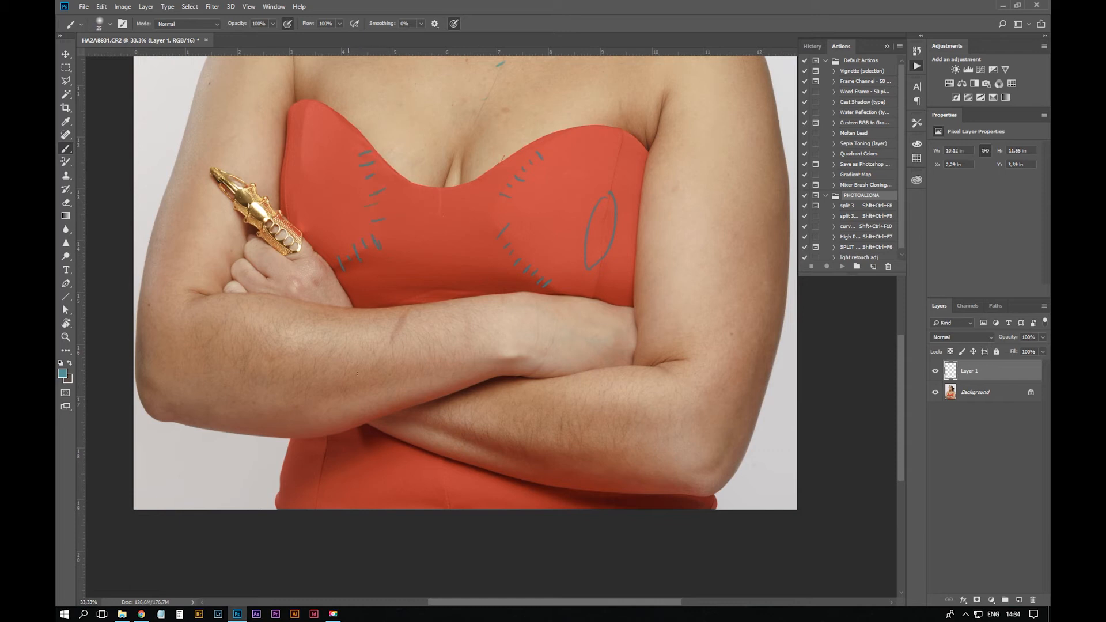
# Mark the crease and hairs on the crossed forearms and trace a slimmer outer contour along the upper arm
pyautogui.moveTo(385, 337); pyautogui.dragTo(413, 316)
pyautogui.press('space')
pyautogui.moveTo(311, 170); pyautogui.dragTo(186, 265)
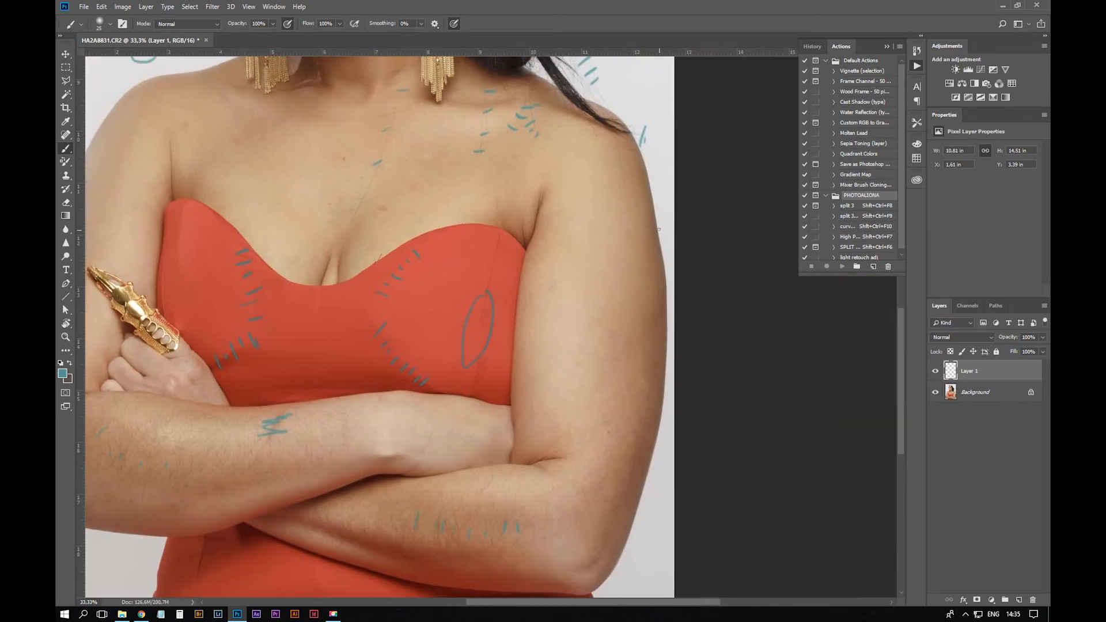
pyautogui.moveTo(661, 397); pyautogui.dragTo(664, 358)
# Draw a smooth contour line along the shoulder from behind the earring to the neck
pyautogui.press('space')
pyautogui.moveTo(490, 174); pyautogui.dragTo(553, 372)
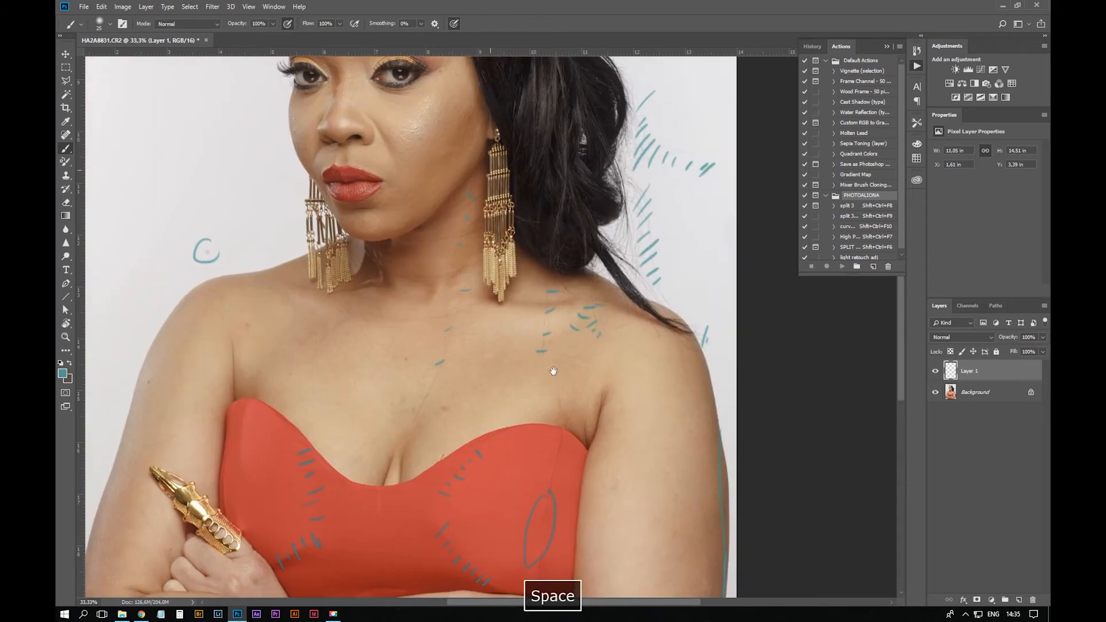
pyautogui.moveTo(565, 232); pyautogui.dragTo(683, 377)
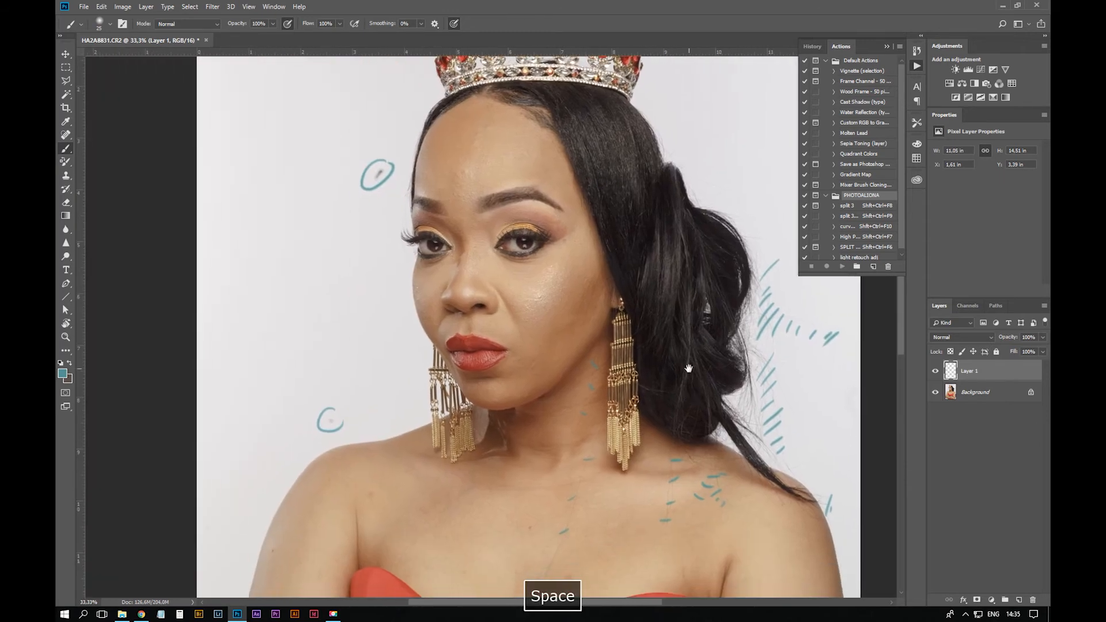
pyautogui.moveTo(581, 303); pyautogui.dragTo(654, 180)
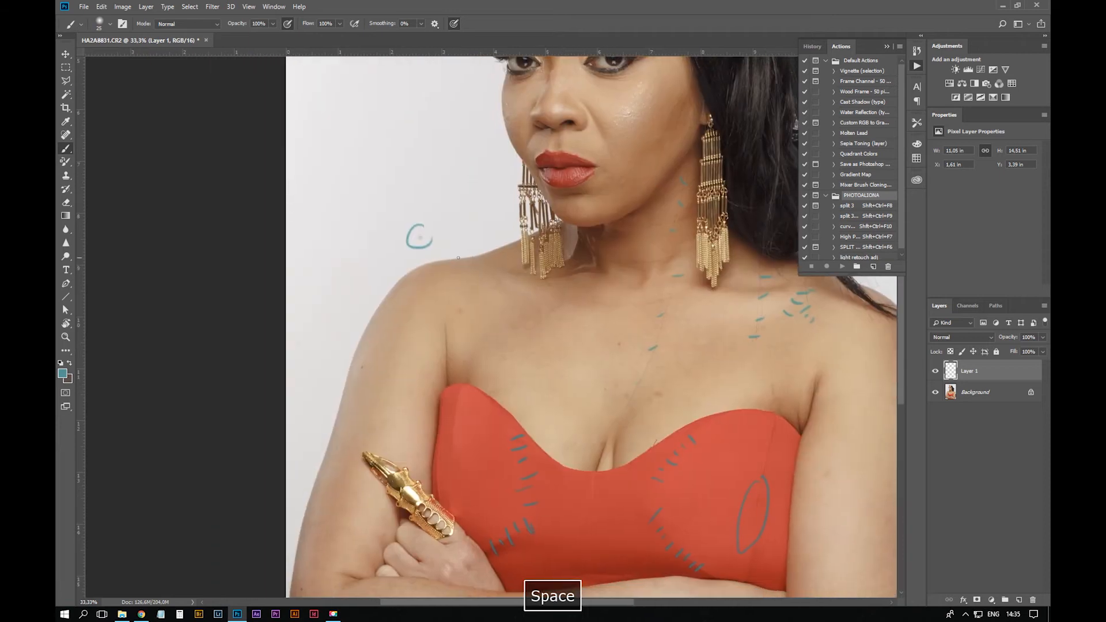
pyautogui.moveTo(481, 257); pyautogui.dragTo(515, 253)
pyautogui.moveTo(607, 299); pyautogui.dragTo(501, 344)
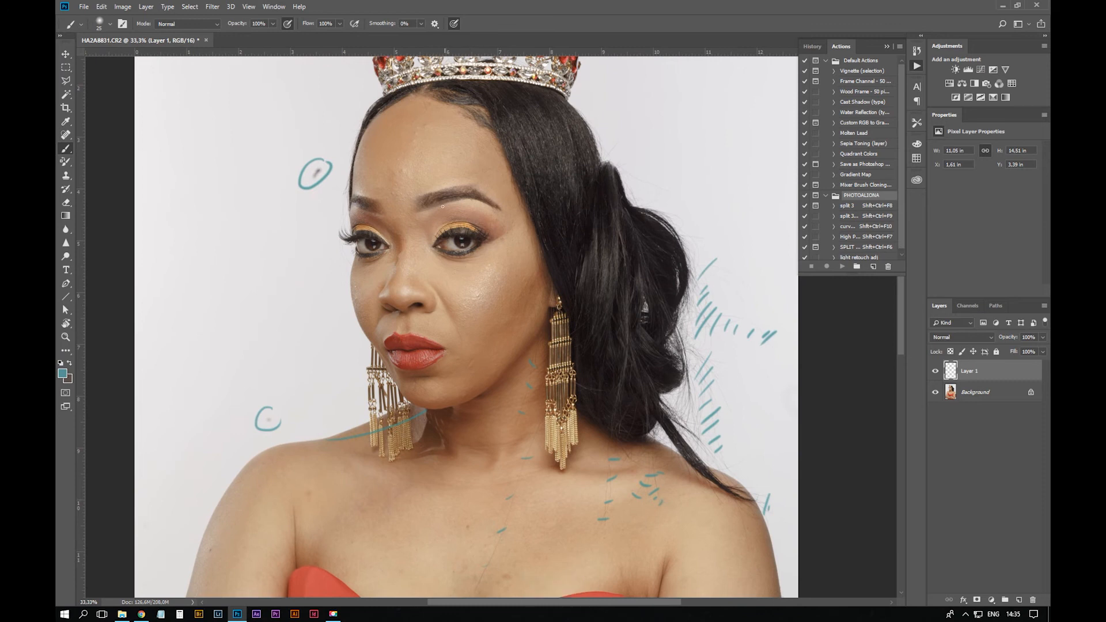
# Outline the patch beside the nose bridge with a smaller brush and hatch the stray hairs next to the lashes
pyautogui.hotkey('ctrl', '+')
pyautogui.moveTo(452, 366); pyautogui.dragTo(603, 326)
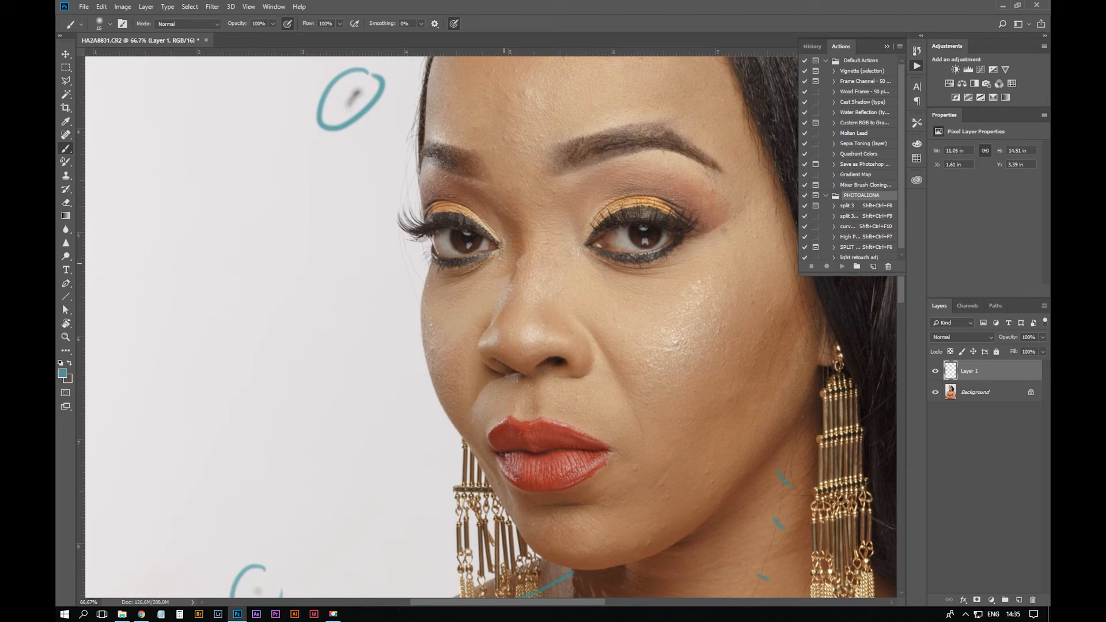
pyautogui.press('[')
pyautogui.moveTo(507, 275); pyautogui.dragTo(531, 249)
pyautogui.moveTo(413, 130); pyautogui.dragTo(407, 193)
pyautogui.moveTo(402, 256); pyautogui.dragTo(418, 282)
# Mark the flyaways along the forehead's outer edge, the forehead flaw, and the eyebrow and eyelid areas needing cleanup
pyautogui.press('space')
pyautogui.moveTo(509, 189); pyautogui.dragTo(466, 507)
pyautogui.moveTo(398, 310); pyautogui.dragTo(370, 385)
pyautogui.press('space')
pyautogui.moveTo(493, 309); pyautogui.dragTo(478, 292)
pyautogui.moveTo(509, 257); pyautogui.dragTo(513, 275)
# Hatch the flyaway hairs above the bun and around its upper outer curve
pyautogui.press('space')
pyautogui.moveTo(749, 381); pyautogui.dragTo(396, 224)
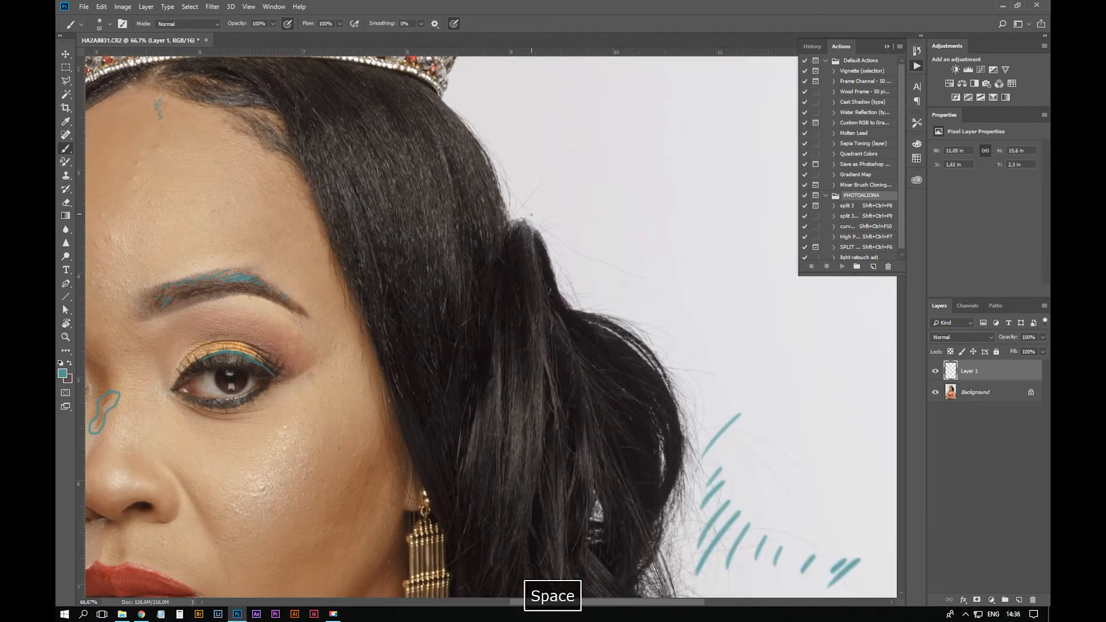
pyautogui.moveTo(522, 212)
pyautogui.mouseDown()
pyautogui.moveTo(549, 187)
pyautogui.moveTo(646, 274)
pyautogui.mouseUp()
pyautogui.press('space')
pyautogui.moveTo(662, 324); pyautogui.dragTo(644, 234)
pyautogui.moveTo(641, 237); pyautogui.dragTo(675, 334)
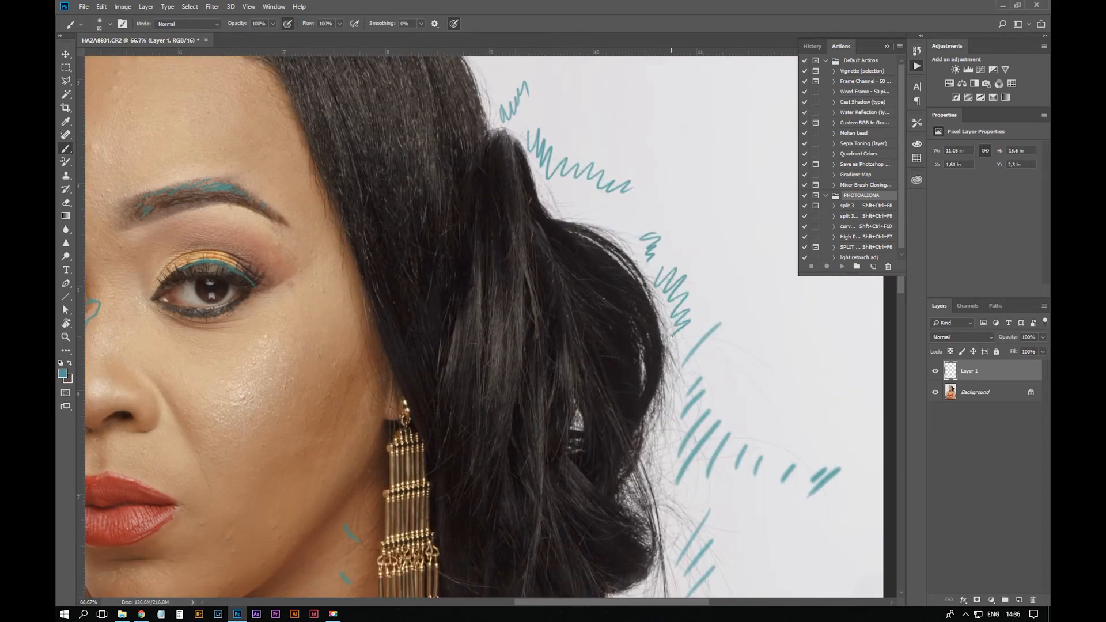
pyautogui.moveTo(753, 344); pyautogui.dragTo(738, 384)
# Mark the remaining stray hairs beside the loose lock and above the shoulder
pyautogui.press('space')
pyautogui.moveTo(767, 358)
pyautogui.mouseDown()
pyautogui.moveTo(751, 388)
pyautogui.moveTo(615, 74)
pyautogui.mouseUp()
pyautogui.moveTo(587, 298); pyautogui.dragTo(593, 318)
pyautogui.moveTo(588, 445); pyautogui.dragTo(645, 419)
pyautogui.press('space')
pyautogui.moveTo(630, 541); pyautogui.dragTo(653, 319)
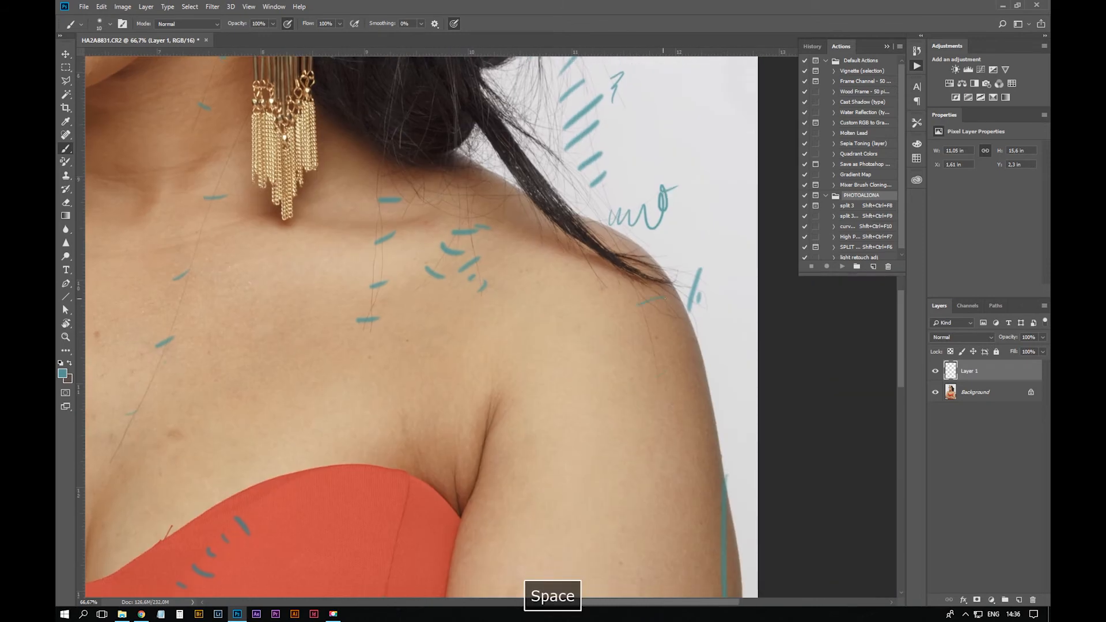
pyautogui.moveTo(573, 472)
pyautogui.mouseDown()
pyautogui.moveTo(874, 196)
pyautogui.moveTo(695, 327)
pyautogui.mouseUp()
# Mark the lower lash lines of both eyes with thin strokes
pyautogui.press('space')
pyautogui.moveTo(647, 375); pyautogui.dragTo(497, 67)
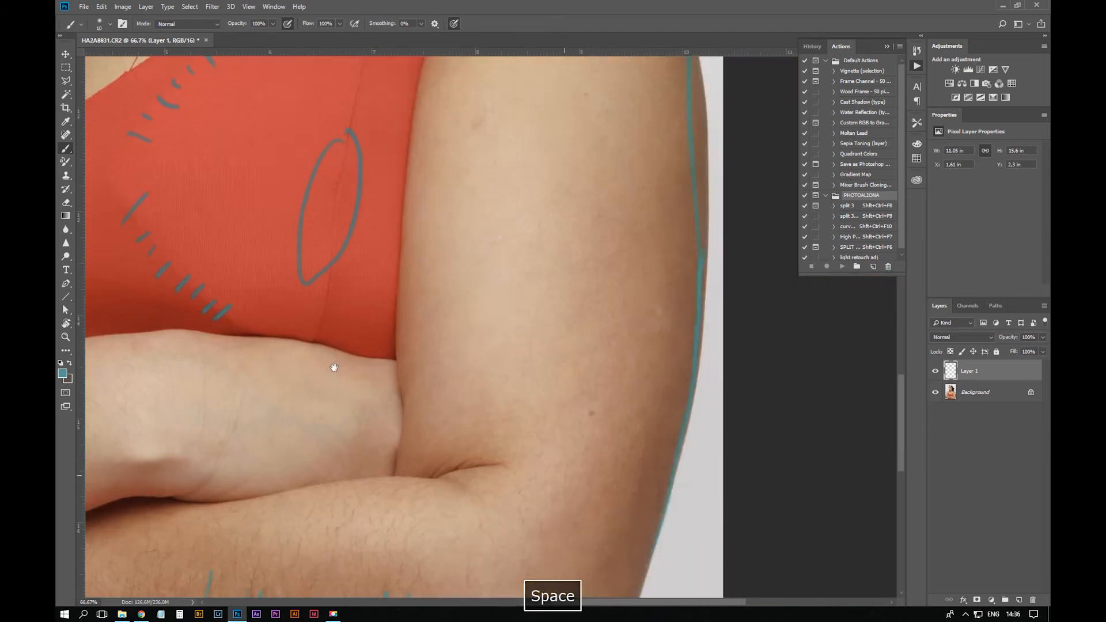
pyautogui.moveTo(334, 368); pyautogui.dragTo(698, 58)
pyautogui.moveTo(368, 184); pyautogui.dragTo(634, 525)
pyautogui.moveTo(437, 308); pyautogui.dragTo(583, 576)
pyautogui.moveTo(435, 87); pyautogui.dragTo(445, 576)
pyautogui.moveTo(526, 66); pyautogui.dragTo(524, 207)
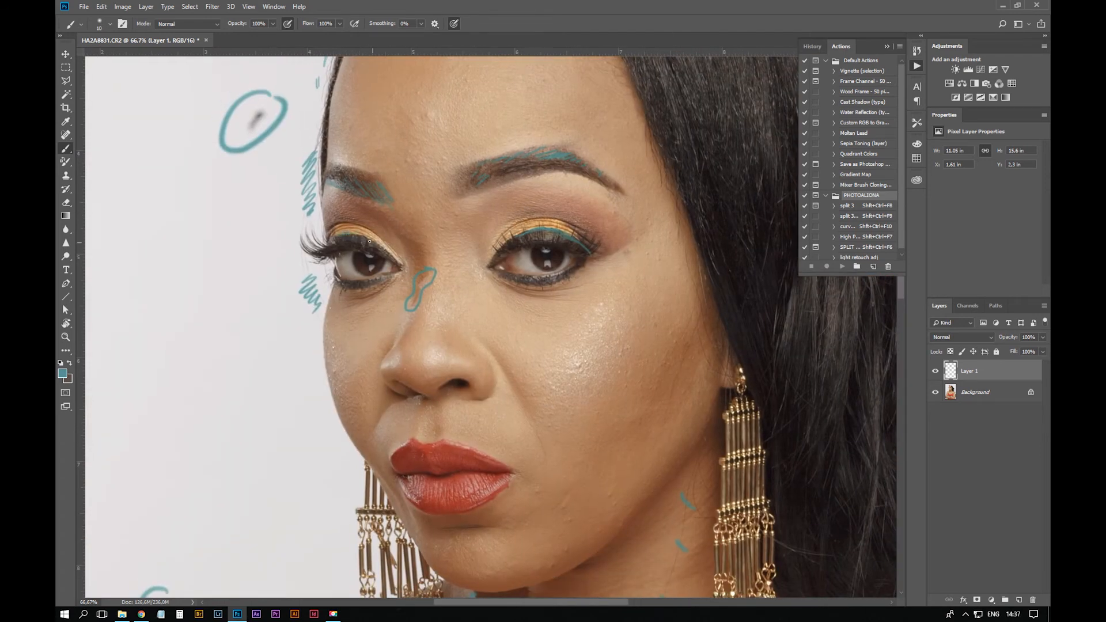
pyautogui.press('space')
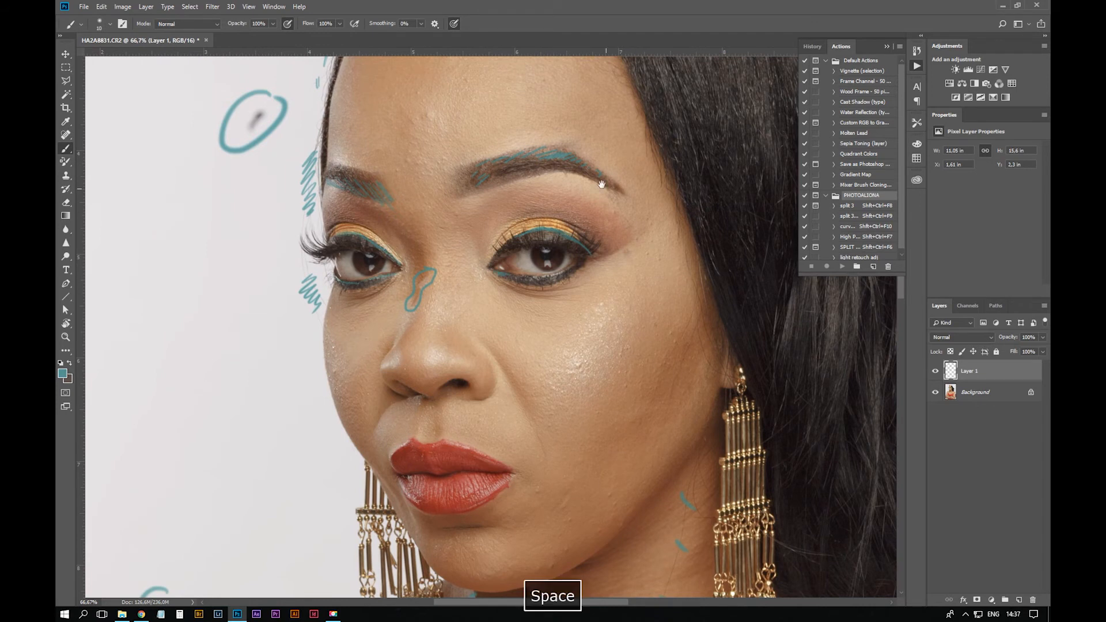
# Mark the sparse patches along the hairline and the hair showing through the crown's gap
pyautogui.moveTo(601, 184); pyautogui.dragTo(514, 392)
pyautogui.press('space')
pyautogui.moveTo(570, 336); pyautogui.dragTo(671, 424)
pyautogui.moveTo(631, 298)
pyautogui.mouseDown()
pyautogui.moveTo(514, 182)
pyautogui.moveTo(497, 188)
pyautogui.mouseUp()
pyautogui.moveTo(409, 140); pyautogui.dragTo(444, 150)
pyautogui.press('space')
pyautogui.moveTo(468, 296); pyautogui.dragTo(429, 527)
pyautogui.moveTo(384, 297); pyautogui.dragTo(375, 312)
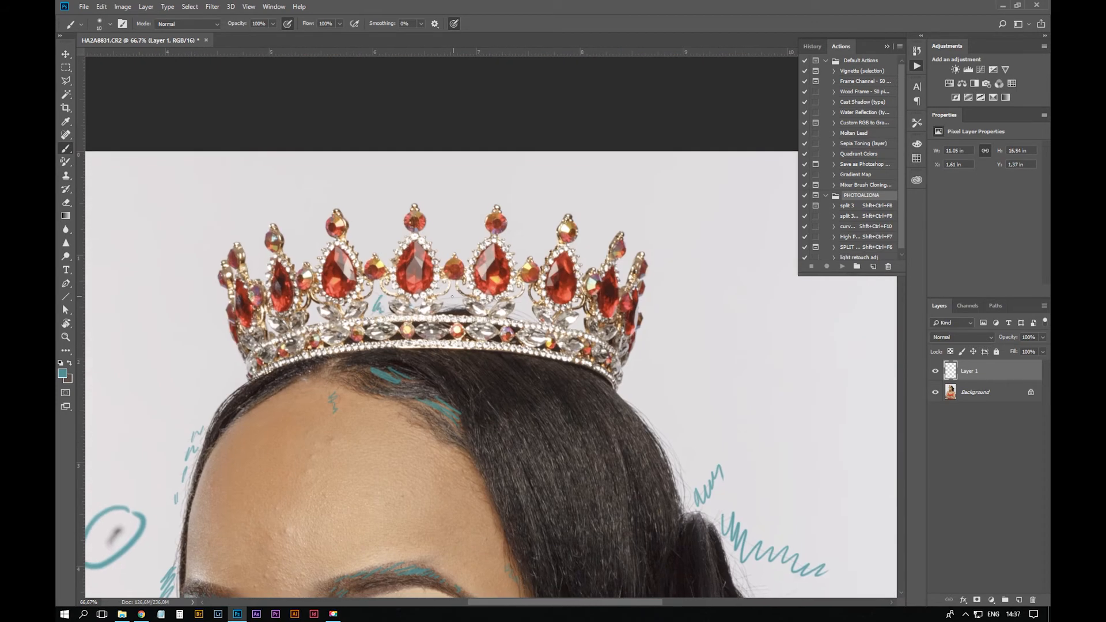
# Mark the shadow below the lower lip, the smile fold and the fine hairs in front of the ear
pyautogui.press('space')
pyautogui.moveTo(452, 297); pyautogui.dragTo(830, 159)
pyautogui.moveTo(715, 577)
pyautogui.mouseDown()
pyautogui.moveTo(607, 346)
pyautogui.moveTo(593, 203)
pyautogui.moveTo(585, 284)
pyautogui.mouseUp()
pyautogui.press('space')
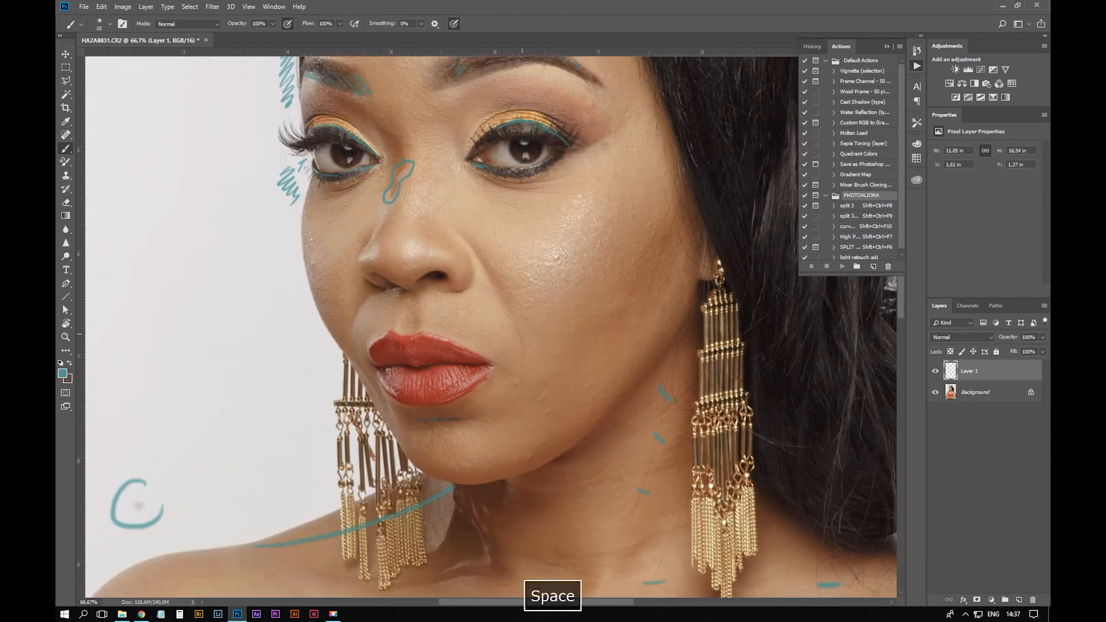
pyautogui.moveTo(517, 328); pyautogui.dragTo(522, 348)
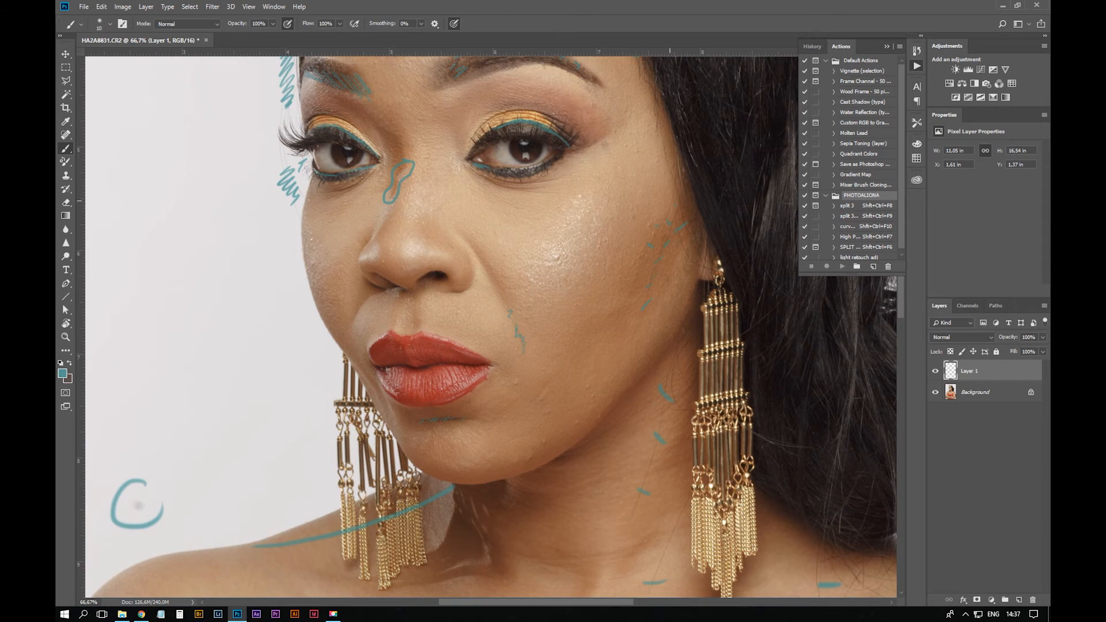
pyautogui.press('space')
# Mark the blemishes on the cheeks, jaw and chin and the lines beneath both eyes
pyautogui.moveTo(671, 224); pyautogui.dragTo(641, 229)
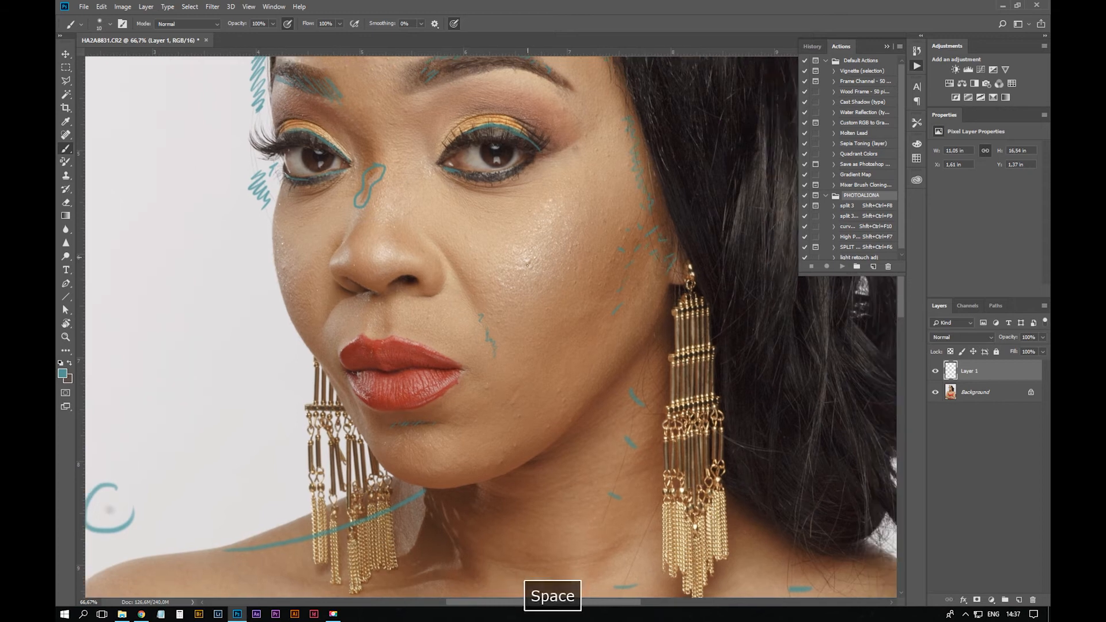
pyautogui.moveTo(527, 258); pyautogui.dragTo(532, 269)
pyautogui.moveTo(580, 244); pyautogui.dragTo(570, 252)
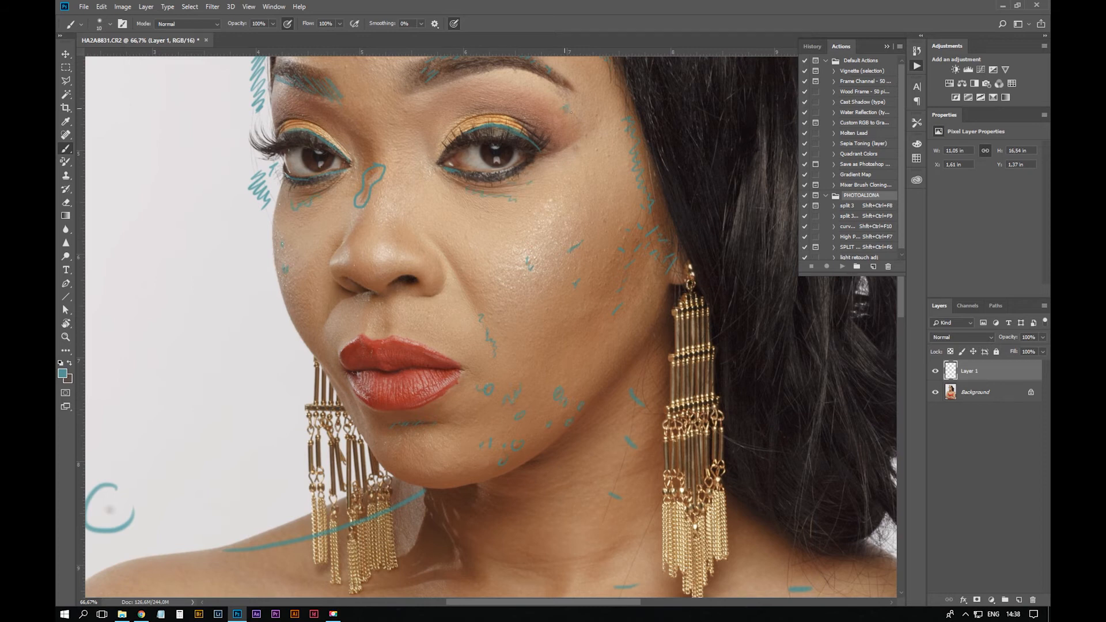
# Scribble along the horizontal neck creases and the uneven skin at the collarbones
pyautogui.press('space')
pyautogui.moveTo(503, 525); pyautogui.dragTo(528, 216)
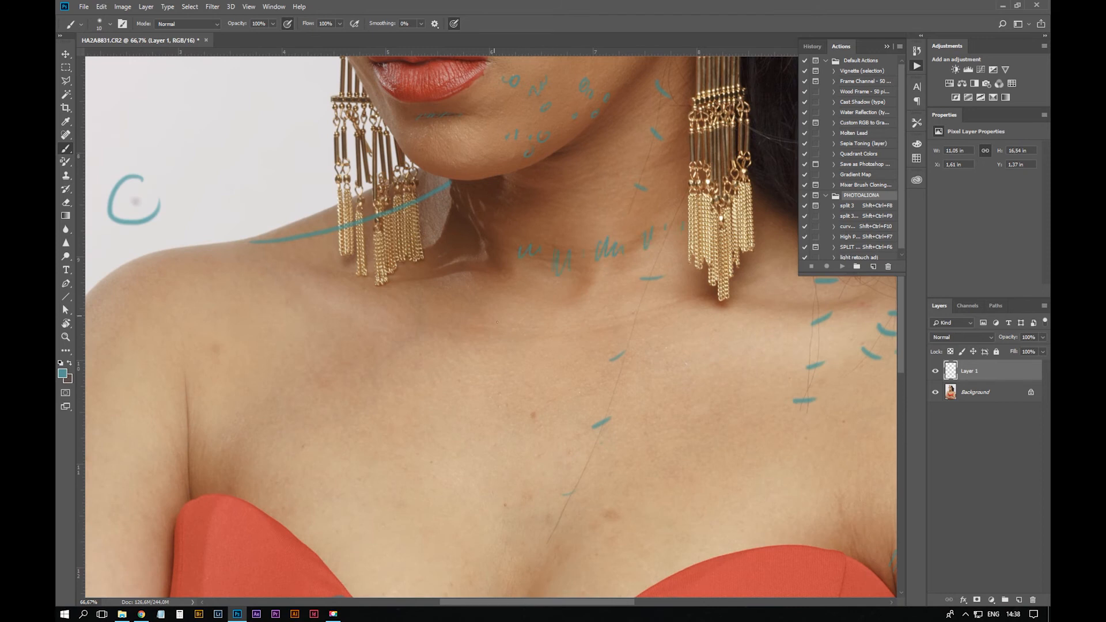
pyautogui.moveTo(500, 322); pyautogui.dragTo(534, 336)
pyautogui.moveTo(537, 326)
pyautogui.mouseDown()
pyautogui.moveTo(569, 340)
pyautogui.moveTo(634, 314)
pyautogui.mouseUp()
# Circle the moles and blemishes on the centre of the chest and mark the area above the neckline
pyautogui.press('space')
pyautogui.moveTo(628, 431); pyautogui.dragTo(659, 150)
pyautogui.moveTo(649, 227); pyautogui.dragTo(654, 228)
pyautogui.moveTo(636, 261)
pyautogui.mouseDown()
pyautogui.moveTo(647, 257)
pyautogui.moveTo(637, 262)
pyautogui.mouseUp()
pyautogui.moveTo(589, 322); pyautogui.dragTo(584, 346)
pyautogui.moveTo(560, 127); pyautogui.dragTo(563, 125)
pyautogui.moveTo(586, 174)
pyautogui.mouseDown()
pyautogui.moveTo(594, 167)
pyautogui.moveTo(642, 383)
pyautogui.mouseUp()
# Circle the blemishes on the upper chest and shoulder and mark the spots down the adjoining arm
pyautogui.press('space')
pyautogui.moveTo(452, 316); pyautogui.dragTo(457, 318)
pyautogui.moveTo(336, 282); pyautogui.dragTo(334, 284)
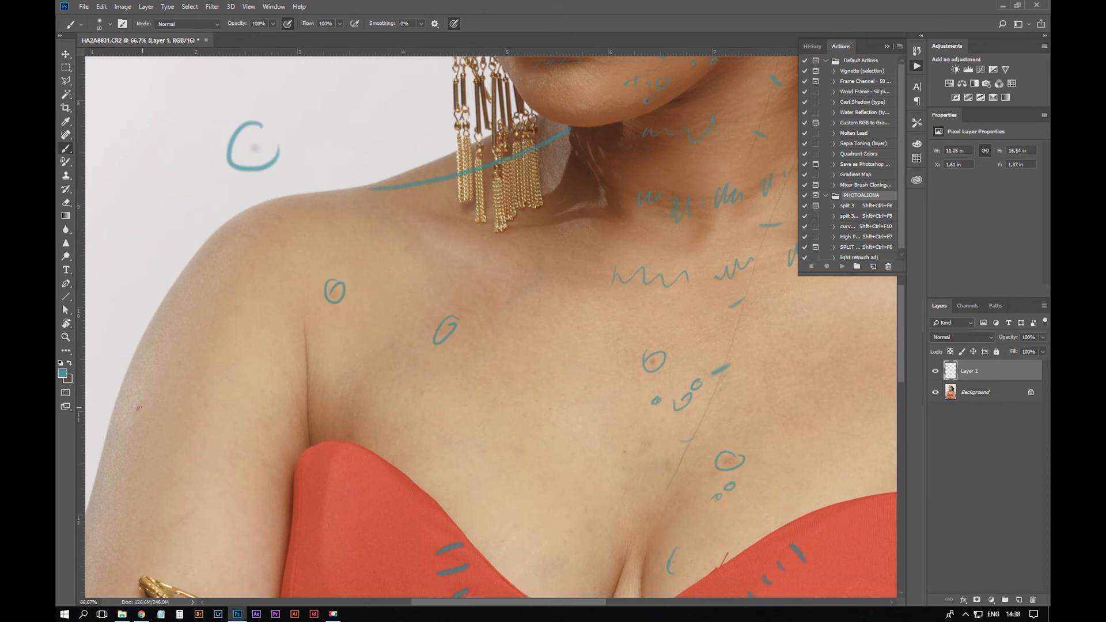
pyautogui.moveTo(139, 407); pyautogui.dragTo(138, 408)
pyautogui.moveTo(190, 511); pyautogui.dragTo(184, 529)
pyautogui.moveTo(242, 233); pyautogui.dragTo(243, 241)
pyautogui.moveTo(407, 244); pyautogui.dragTo(410, 254)
# Scribble over the fabric wrinkles at the centre of the dress neckline and just above the folded forearm
pyautogui.press('space')
pyautogui.moveTo(750, 565)
pyautogui.mouseDown()
pyautogui.moveTo(583, 294)
pyautogui.moveTo(662, 390)
pyautogui.mouseUp()
pyautogui.moveTo(402, 202)
pyautogui.mouseDown()
pyautogui.moveTo(411, 200)
pyautogui.moveTo(410, 249)
pyautogui.mouseUp()
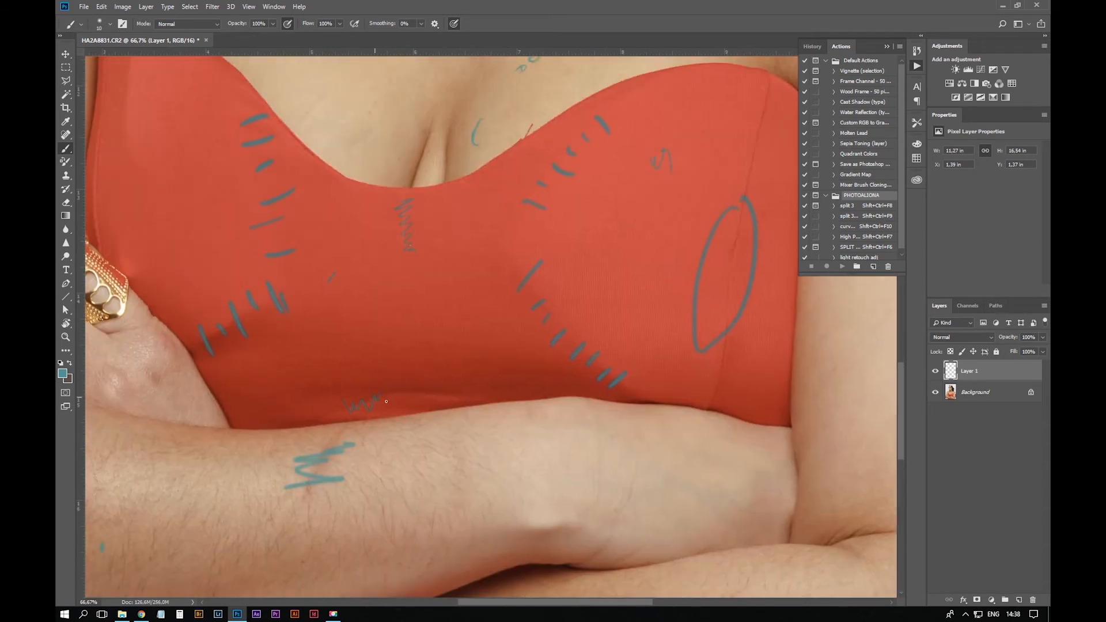
pyautogui.moveTo(416, 398); pyautogui.dragTo(453, 400)
# Scribble over the uneven, veined skin on the back of the hand tucked into the folded arms
pyautogui.press('space')
pyautogui.moveTo(563, 441); pyautogui.dragTo(563, 208)
pyautogui.moveTo(606, 235); pyautogui.dragTo(588, 274)
pyautogui.moveTo(637, 246); pyautogui.dragTo(588, 326)
pyautogui.moveTo(684, 283); pyautogui.dragTo(631, 328)
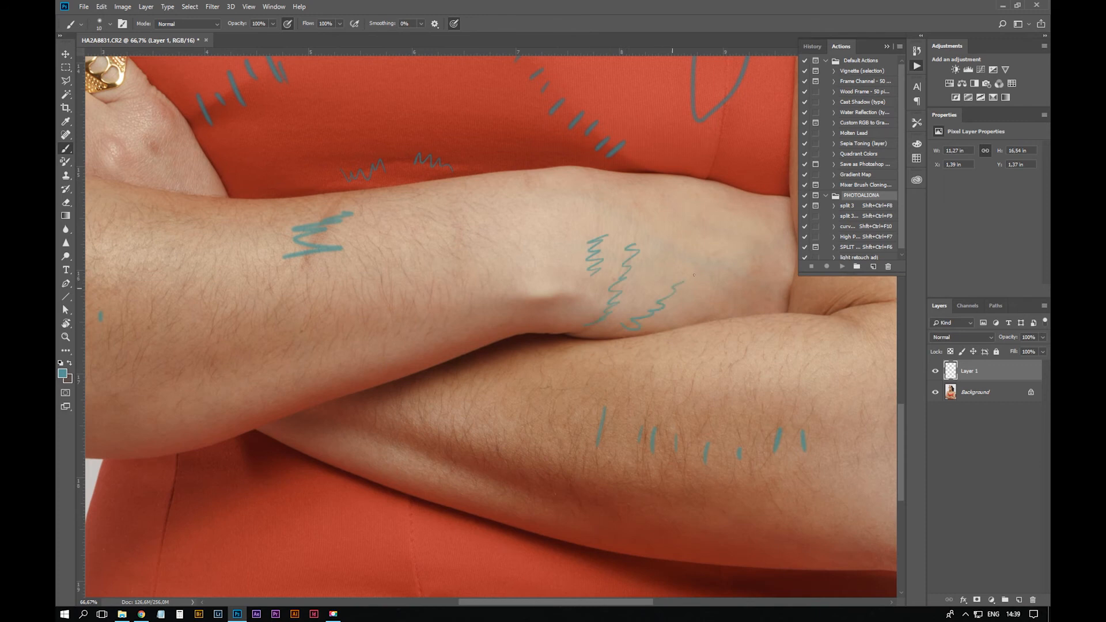
# Mark the uneven skin on the knuckles beside the gold ring and on the adjoining upper arm
pyautogui.press('space')
pyautogui.moveTo(762, 307); pyautogui.dragTo(662, 422)
pyautogui.moveTo(501, 385); pyautogui.dragTo(851, 365)
pyautogui.moveTo(408, 263); pyautogui.dragTo(671, 410)
pyautogui.moveTo(662, 393); pyautogui.dragTo(675, 395)
pyautogui.moveTo(429, 258); pyautogui.dragTo(453, 252)
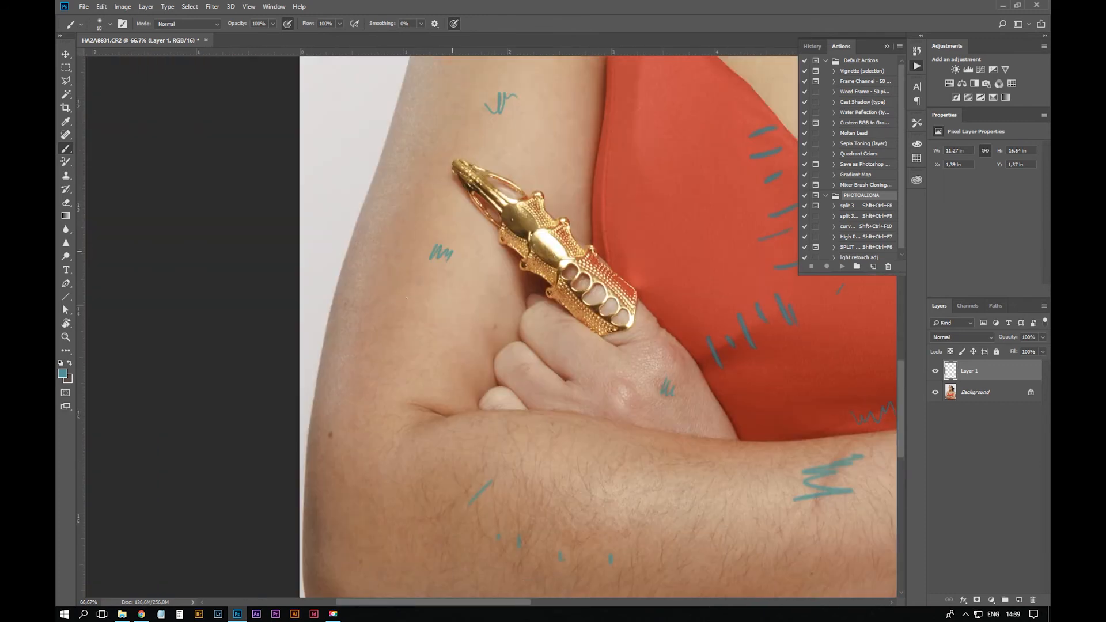
# Look over the markings from the folded arms up to the head and across the whole portrait
pyautogui.press('space')
pyautogui.moveTo(481, 361); pyautogui.dragTo(449, 232)
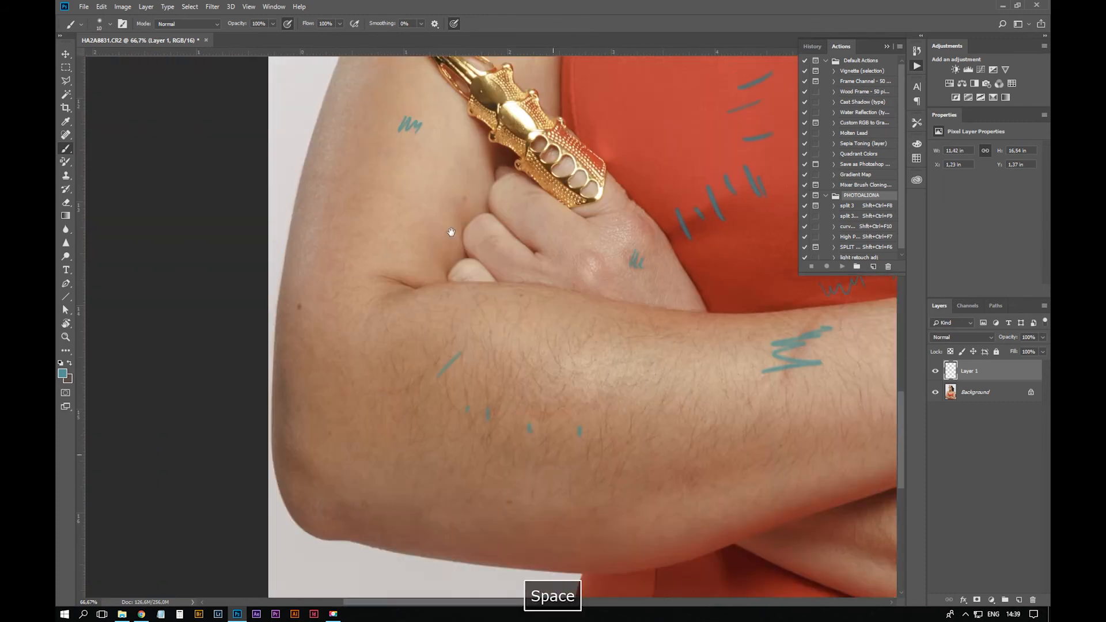
pyautogui.moveTo(749, 150); pyautogui.dragTo(394, 220)
pyautogui.moveTo(580, 219); pyautogui.dragTo(507, 576)
pyautogui.moveTo(553, 63); pyautogui.dragTo(425, 469)
pyautogui.moveTo(438, 144); pyautogui.dragTo(616, 498)
pyautogui.hotkey('ctrl', '-')
pyautogui.hotkey('ctrl', '-')
pyautogui.hotkey('ctrl', '-')
pyautogui.hotkey('ctrl', '-')
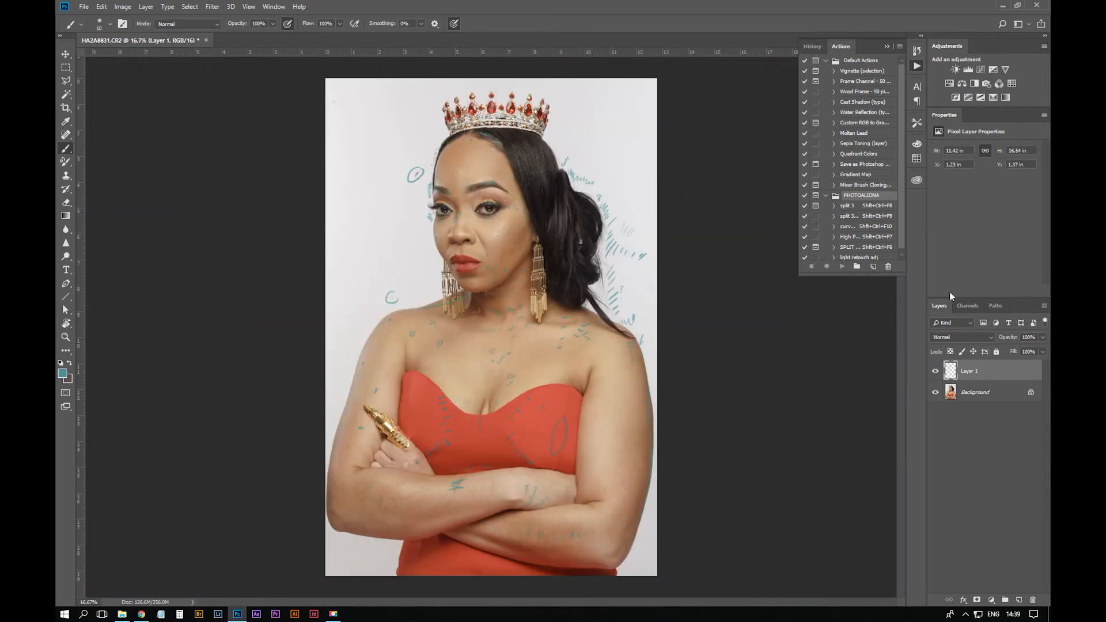
# Rename the markings layer 2DO, lock it and hide it
pyautogui.doubleClick(969, 375)
pyautogui.write('2DO')
pyautogui.press('Return')
pyautogui.click(935, 371)
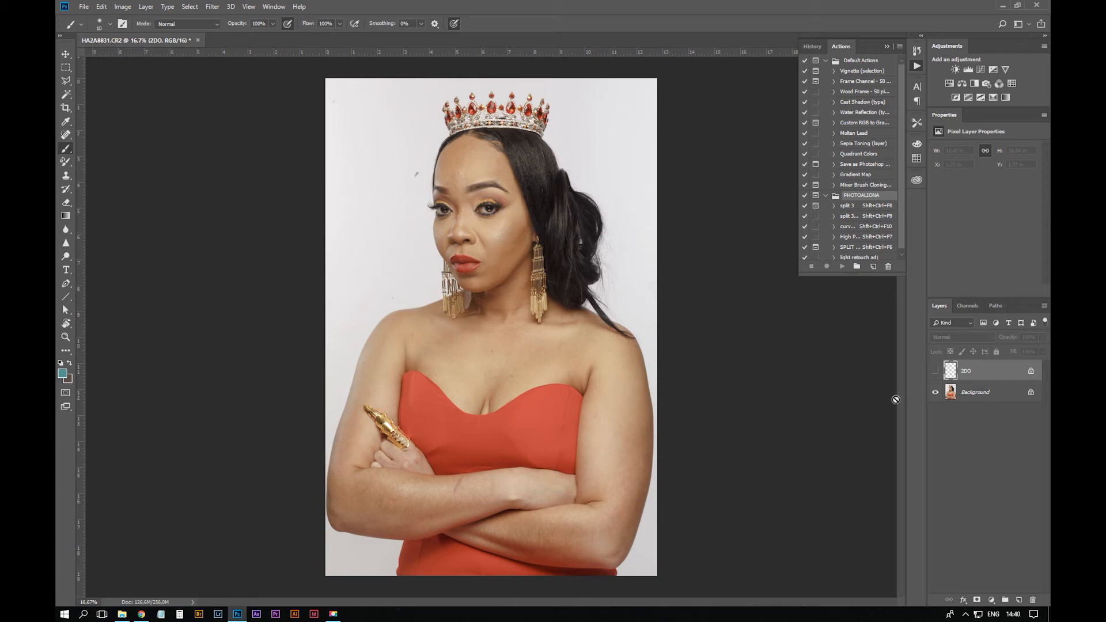
# Duplicate the Background layer and rename the copy Liquify
pyautogui.click(994, 388)
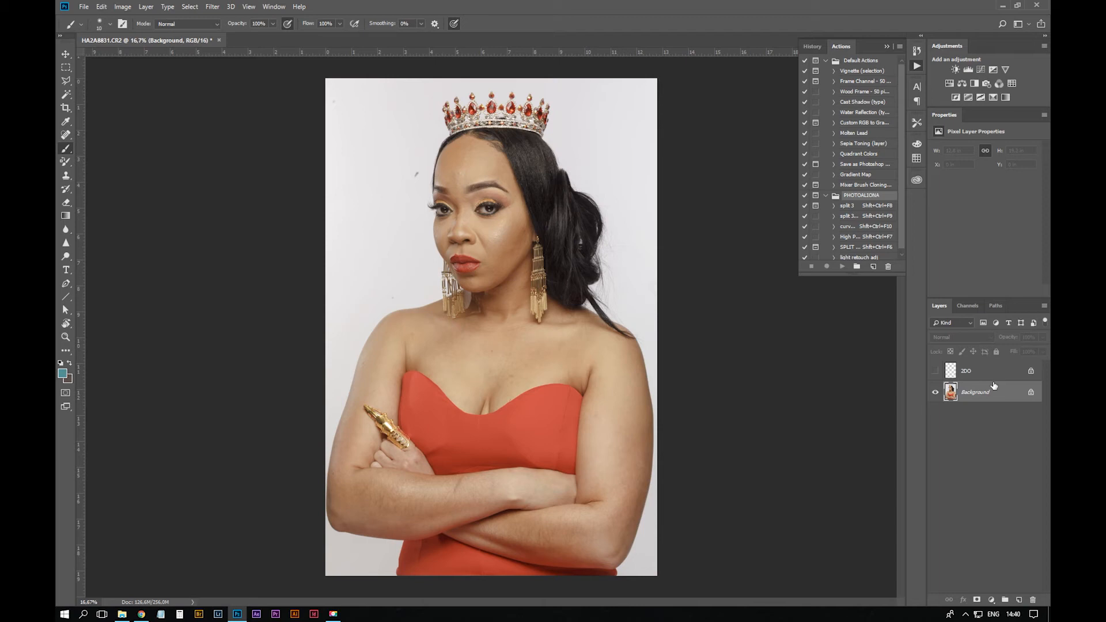
pyautogui.hotkey('ctrl', 'j')
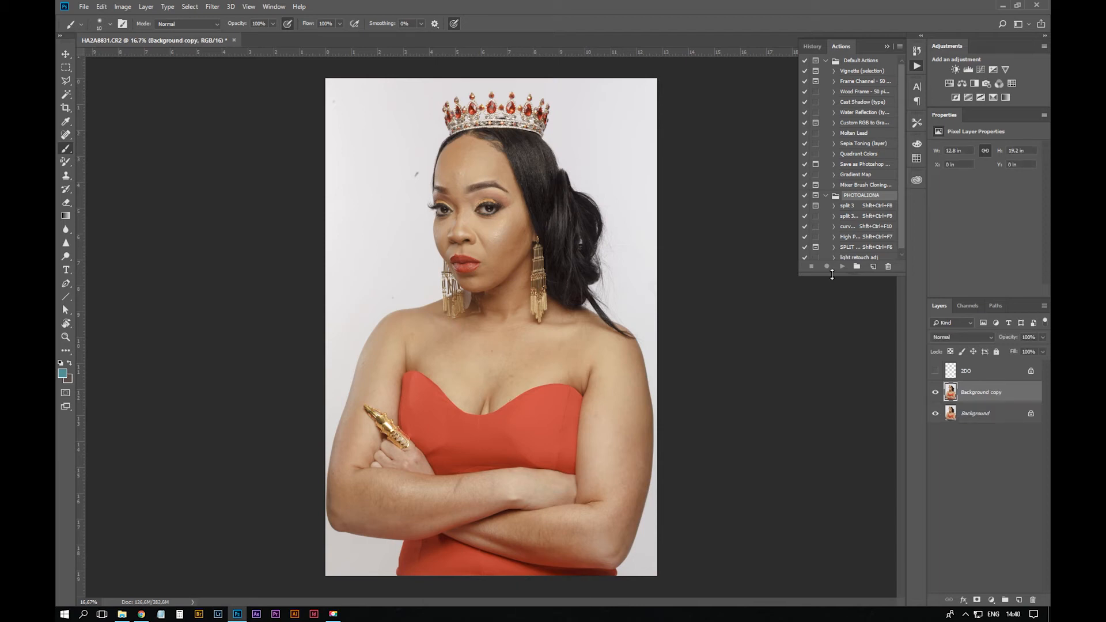
pyautogui.doubleClick(990, 391)
pyautogui.write('Liquify')
pyautogui.press('Return')
# Open the Liquify filter on the duplicated layer and choose the Forward Warp tool
pyautogui.click(212, 6)
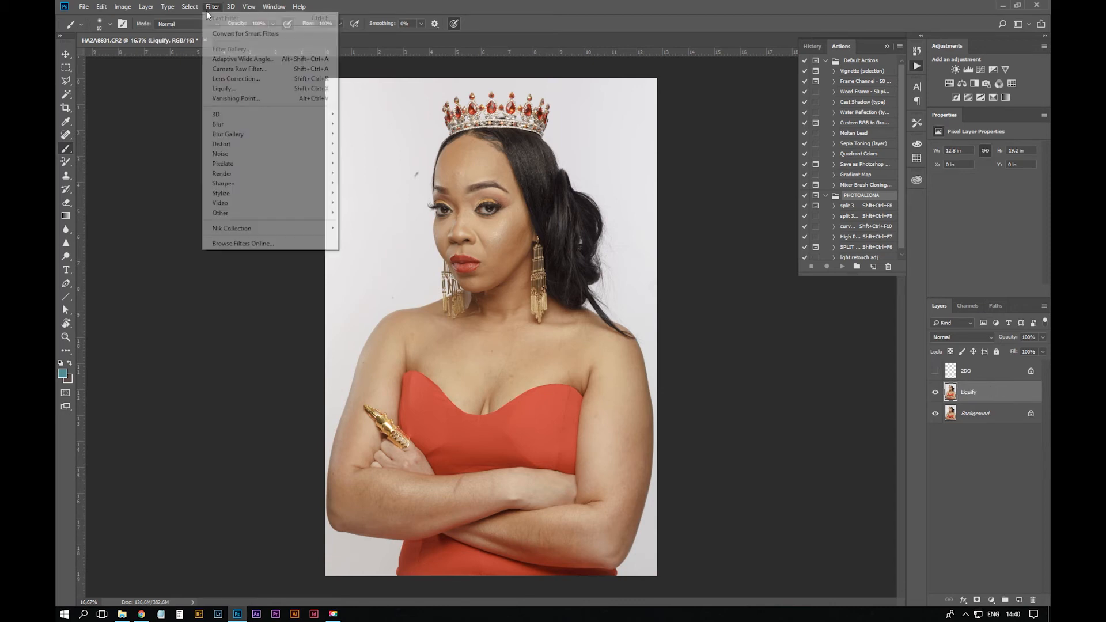
pyautogui.click(267, 90)
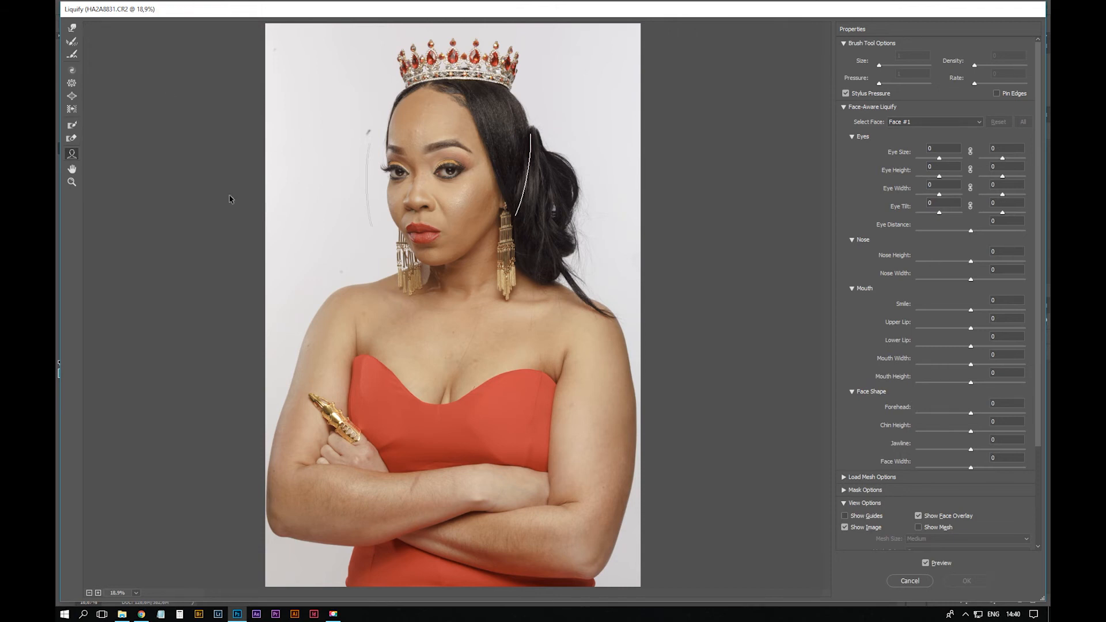
pyautogui.press('w')
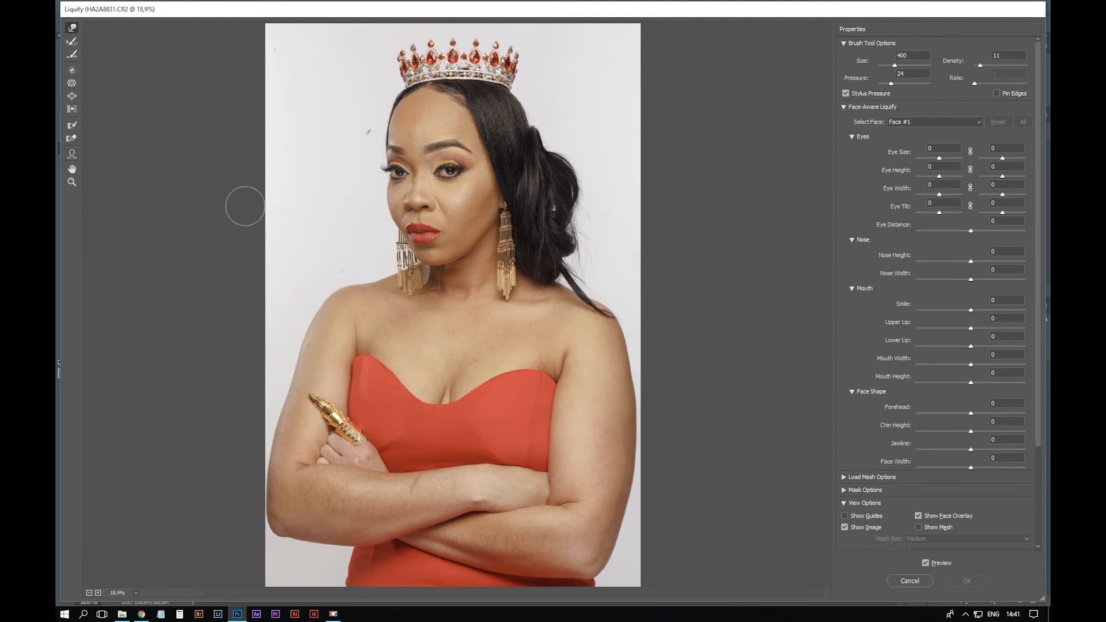
# Try to push the outer edge of her left arm inward with a brush size of 2100, and undo it
pyautogui.press(']')
pyautogui.press(']')
pyautogui.press(']')
pyautogui.press(']')
pyautogui.press(']')
pyautogui.press(']')
pyautogui.press(']')
pyautogui.press(']')
pyautogui.press(']')
pyautogui.press(']')
pyautogui.press(']')
pyautogui.press(']')
pyautogui.press(']')
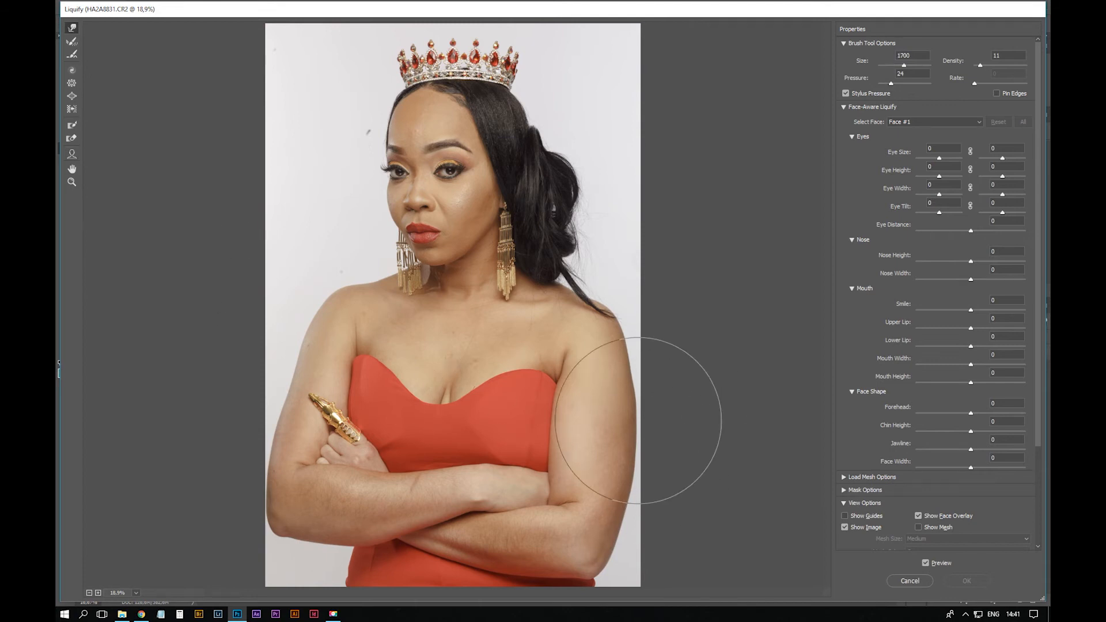
pyautogui.press(']')
pyautogui.press(']')
pyautogui.press(']')
pyautogui.press(']')
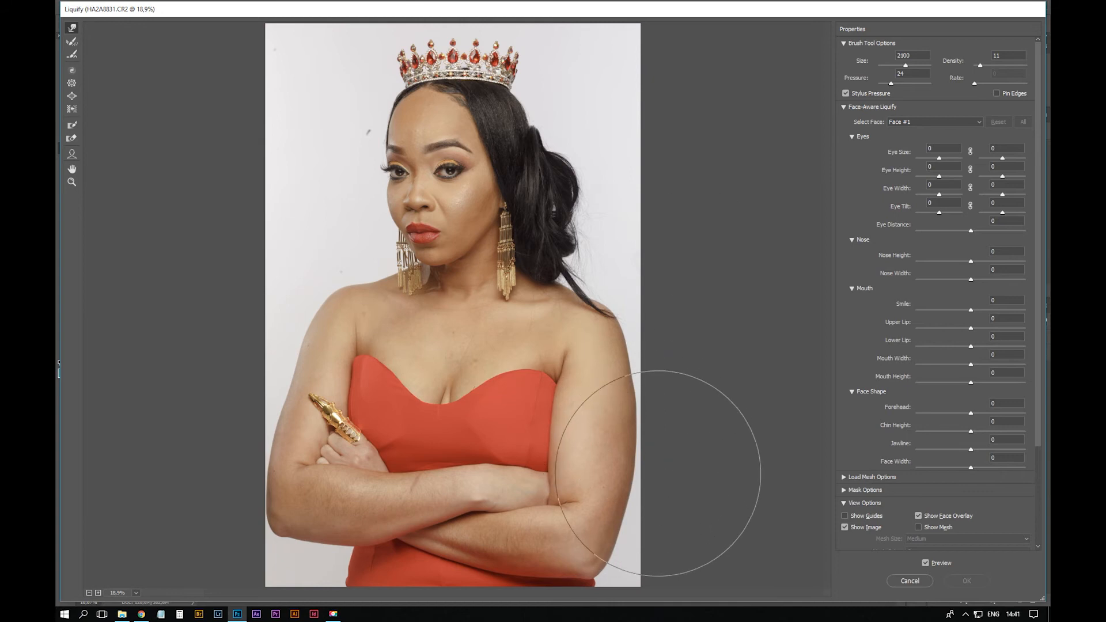
pyautogui.moveTo(654, 472)
pyautogui.mouseDown()
pyautogui.moveTo(630, 465)
pyautogui.moveTo(645, 464)
pyautogui.moveTo(645, 444)
pyautogui.mouseUp()
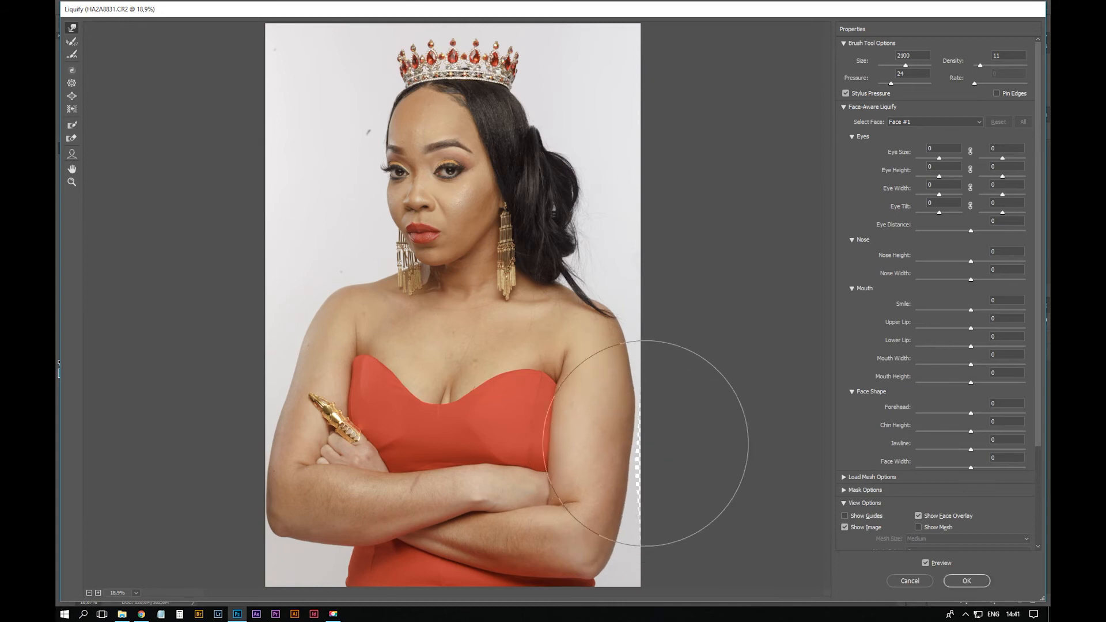
pyautogui.hotkey('ctrl', 'z')
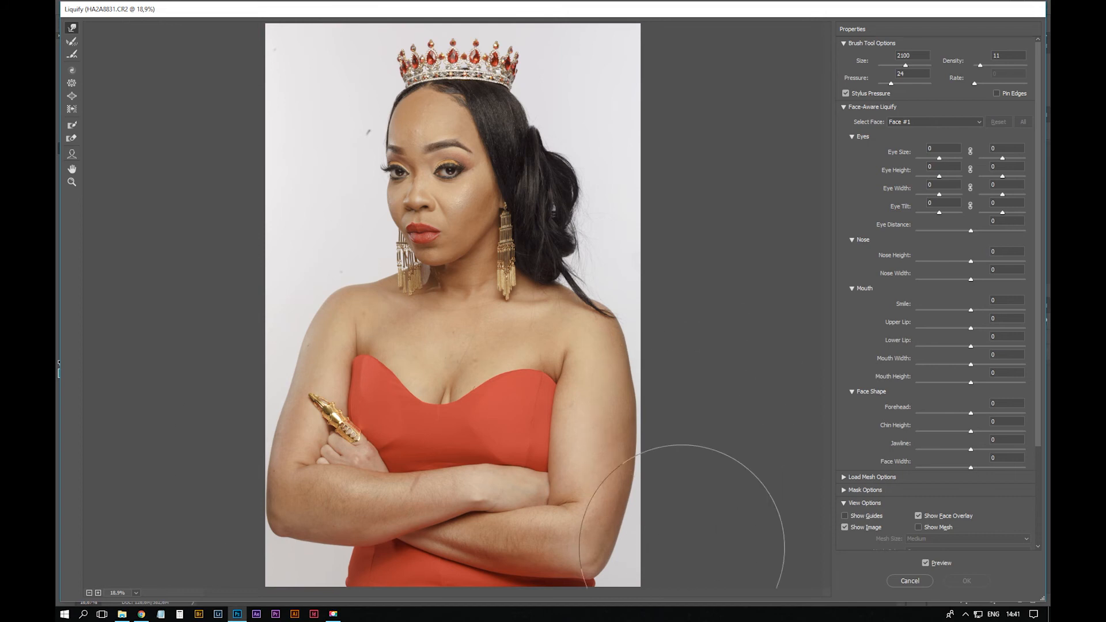
# Try to warp her left upper arm inward with brush size 2200 and pressure 82, and undo it
pyautogui.press(']')
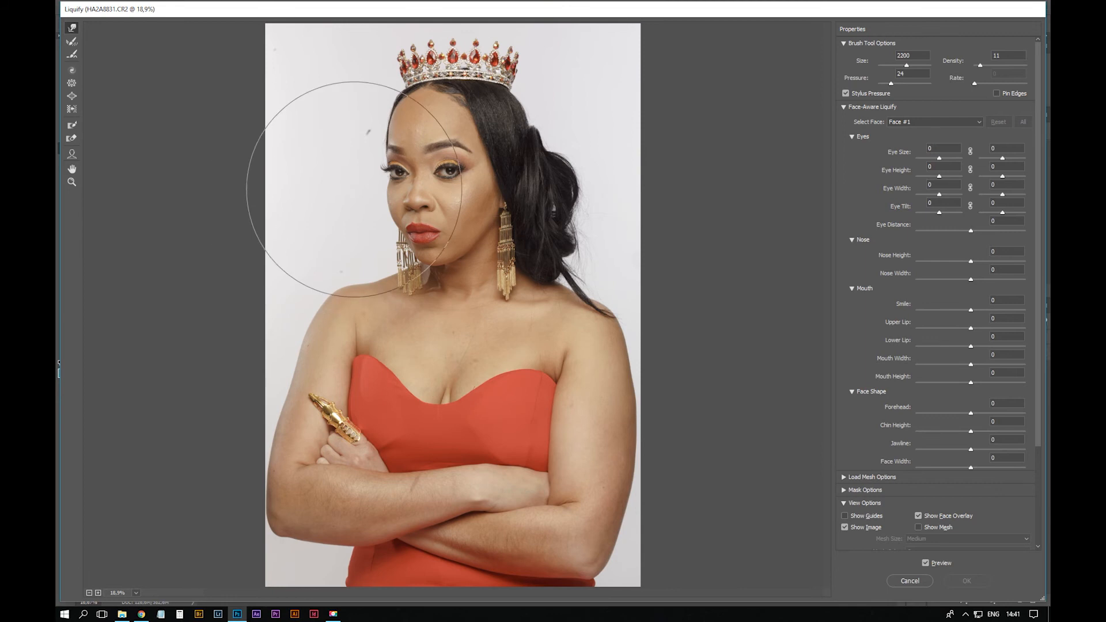
pyautogui.press('[')
pyautogui.press(']')
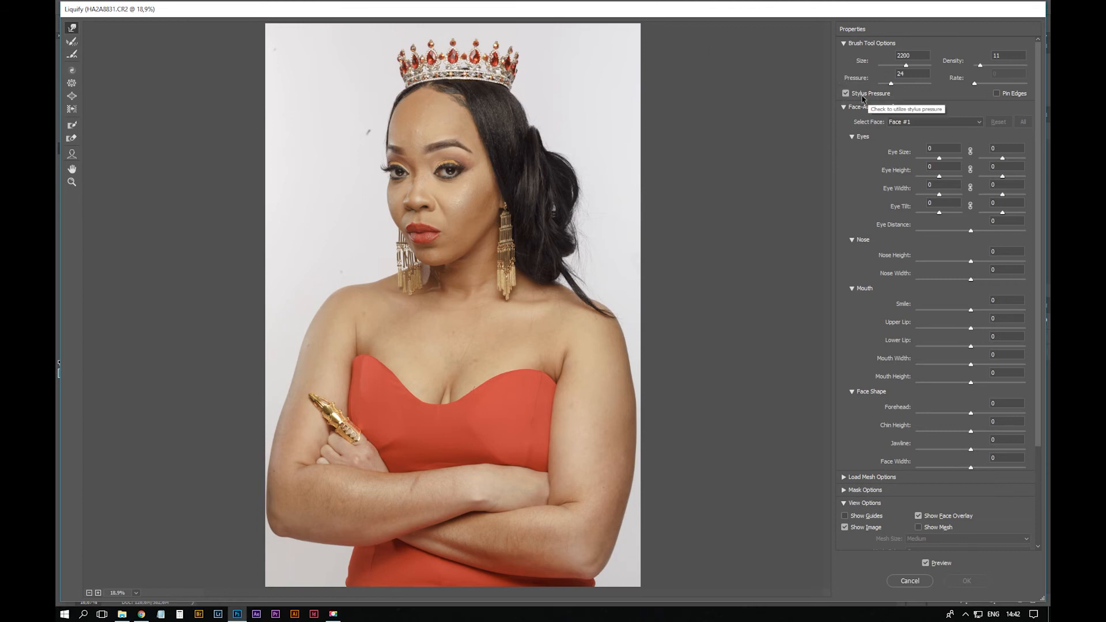
pyautogui.moveTo(891, 84); pyautogui.dragTo(921, 83)
pyautogui.moveTo(553, 355); pyautogui.dragTo(502, 427)
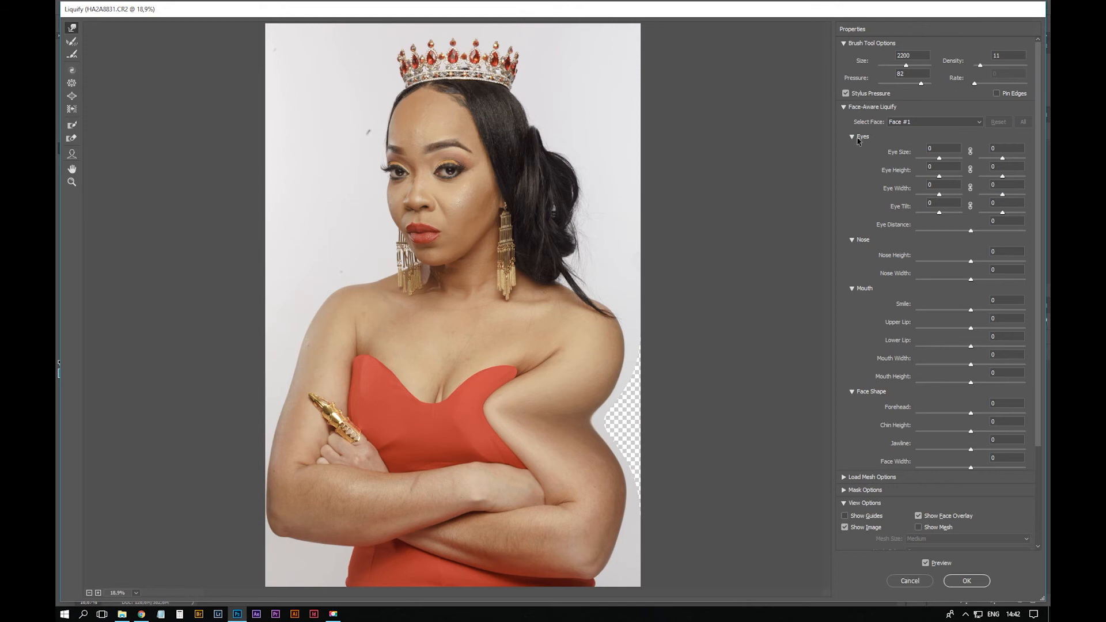
pyautogui.hotkey('ctrl', 'z')
pyautogui.hotkey('ctrl', 'z')
# Slim the outer edge of her left arm with the Forward Warp brush at size 2600 and pressure 14
pyautogui.moveTo(656, 468); pyautogui.dragTo(507, 468)
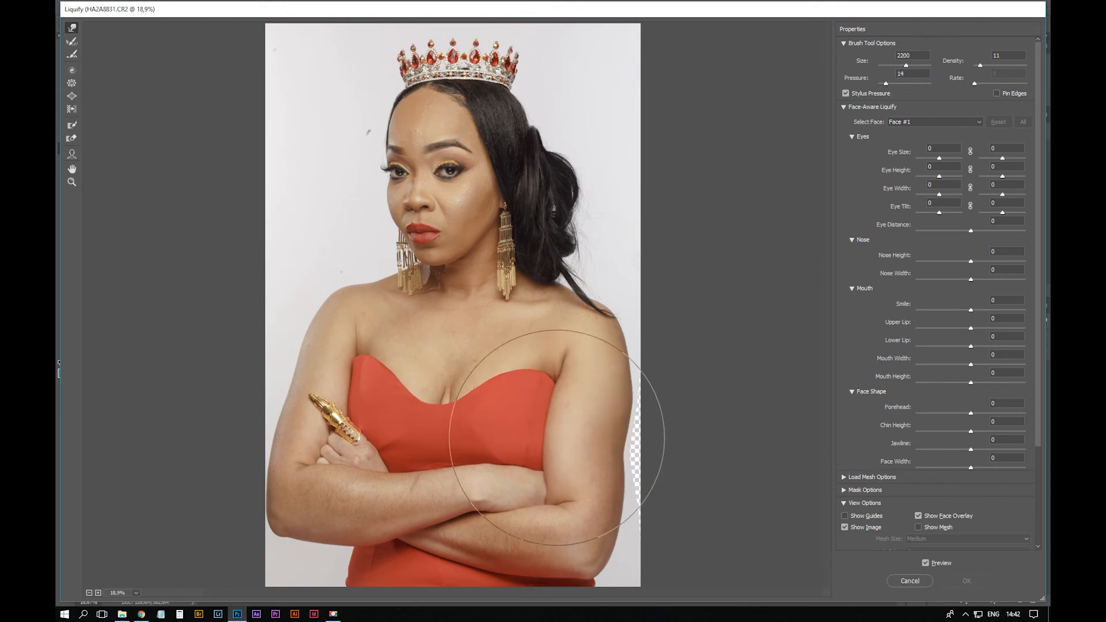
pyautogui.hotkey('ctrl', 'z')
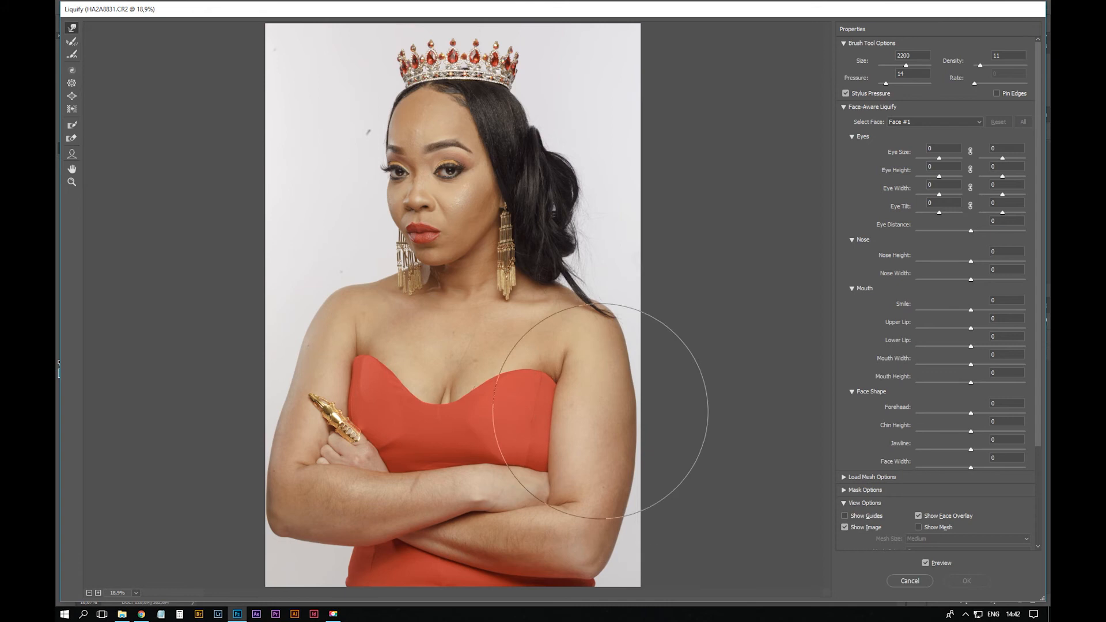
pyautogui.press(']')
pyautogui.press(']')
pyautogui.press(']')
pyautogui.press(']')
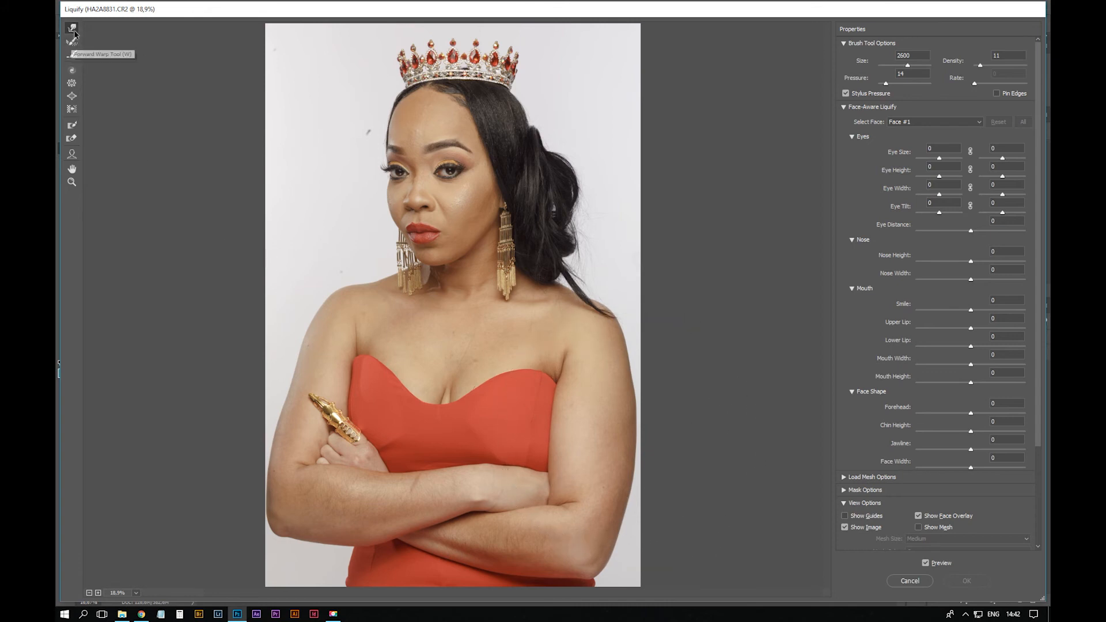
pyautogui.moveTo(678, 458)
pyautogui.mouseDown()
pyautogui.moveTo(658, 468)
pyautogui.moveTo(668, 416)
pyautogui.mouseUp()
pyautogui.moveTo(673, 489); pyautogui.dragTo(665, 491)
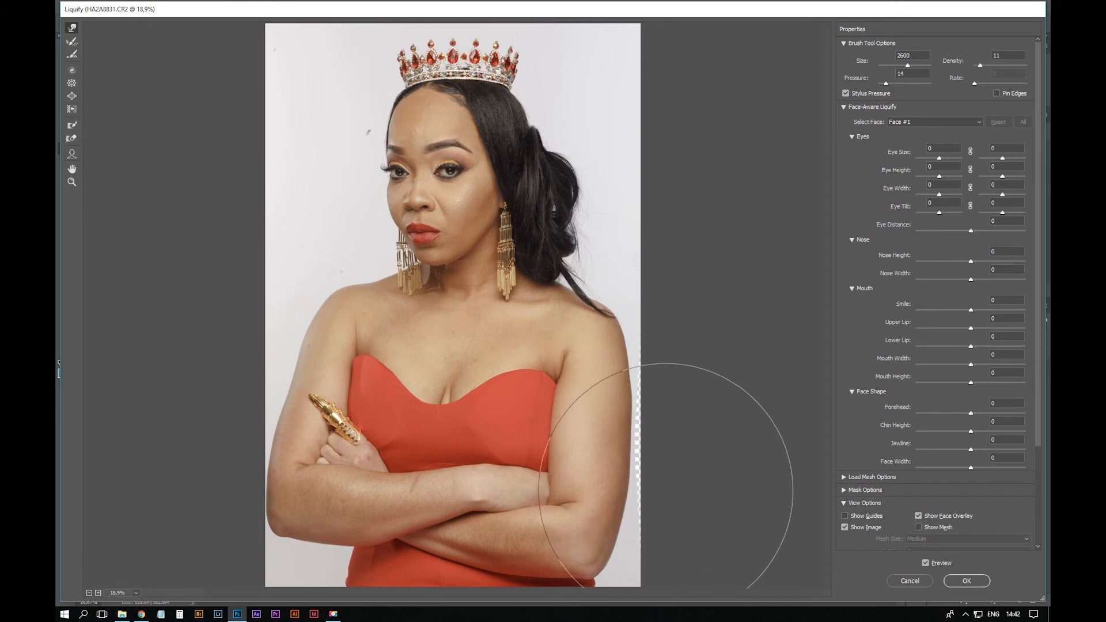
pyautogui.moveTo(679, 420); pyautogui.dragTo(661, 420)
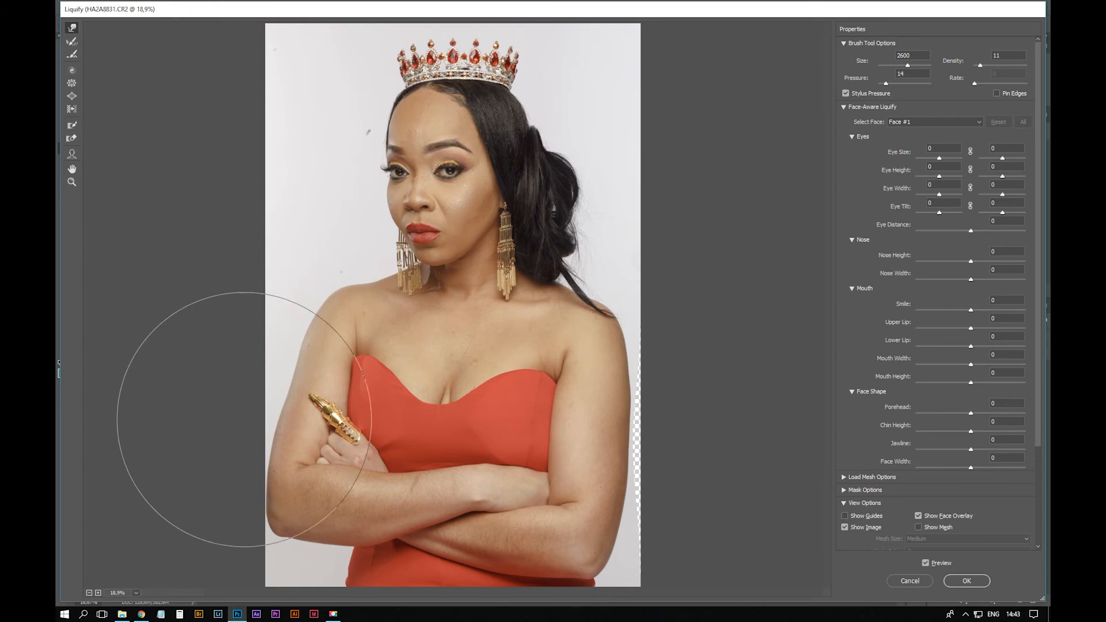
# Push the outside of her right elbow inward and nudge the area below that forearm upward with the brush reduced to 2000
pyautogui.moveTo(254, 468)
pyautogui.mouseDown()
pyautogui.moveTo(230, 514)
pyautogui.moveTo(243, 510)
pyautogui.moveTo(268, 546)
pyautogui.mouseUp()
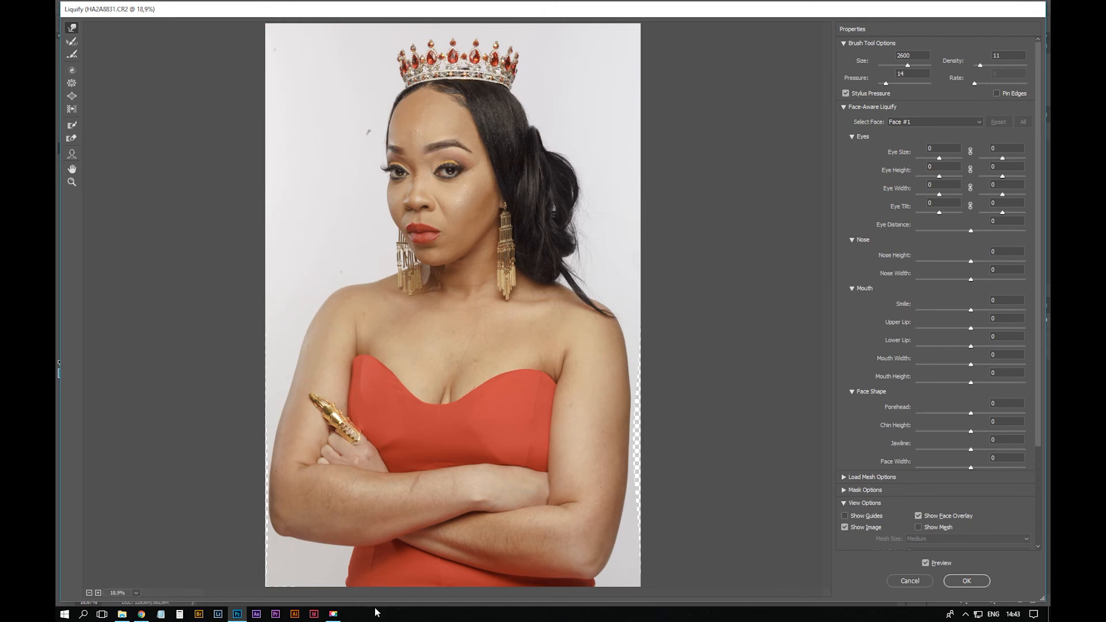
pyautogui.press('[')
pyautogui.press('[')
pyautogui.press('[')
pyautogui.press('[')
pyautogui.press('[')
pyautogui.press('[')
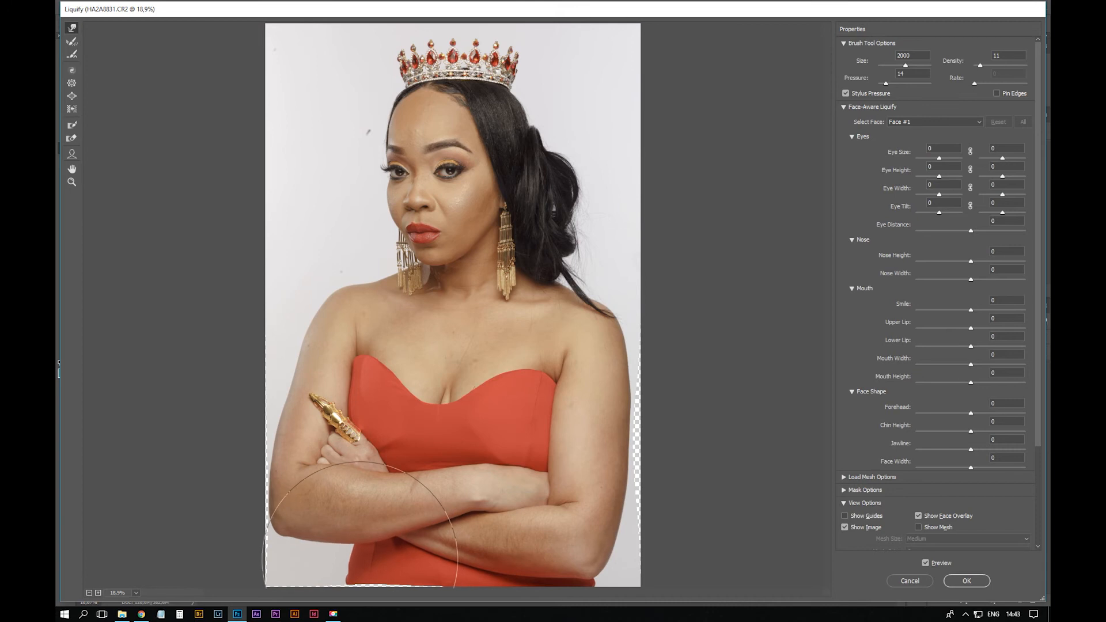
# Reduce the Forward Warp brush size to 500 and inspect the armpit, neck and hair contours up close
pyautogui.press('[')
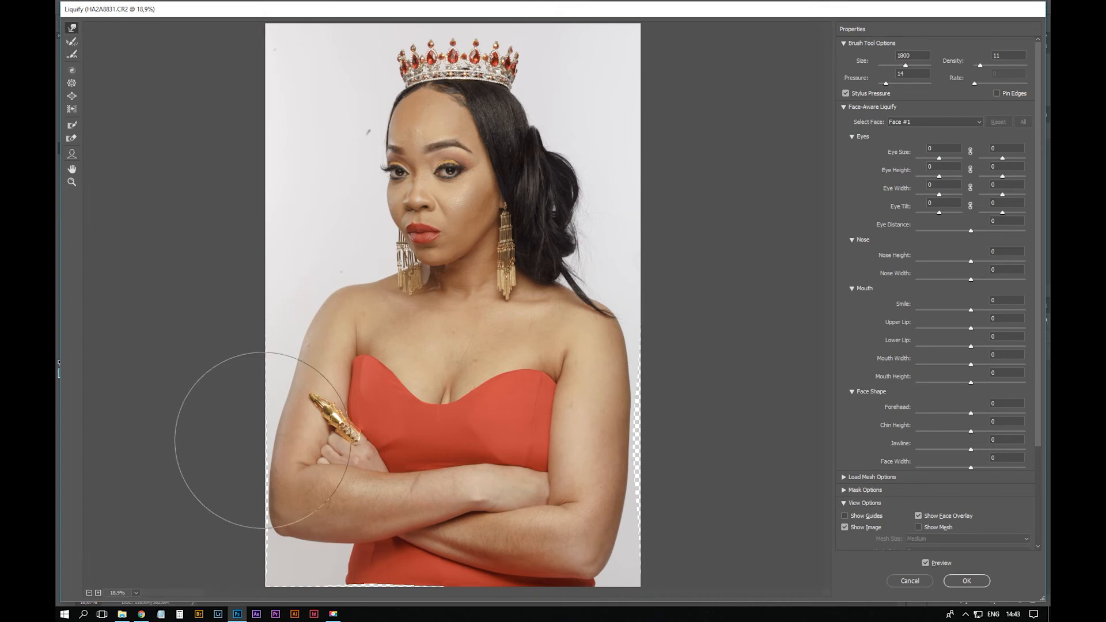
pyautogui.press('[')
pyautogui.press('[')
pyautogui.press('[')
pyautogui.press('[')
pyautogui.press('[')
pyautogui.press('[')
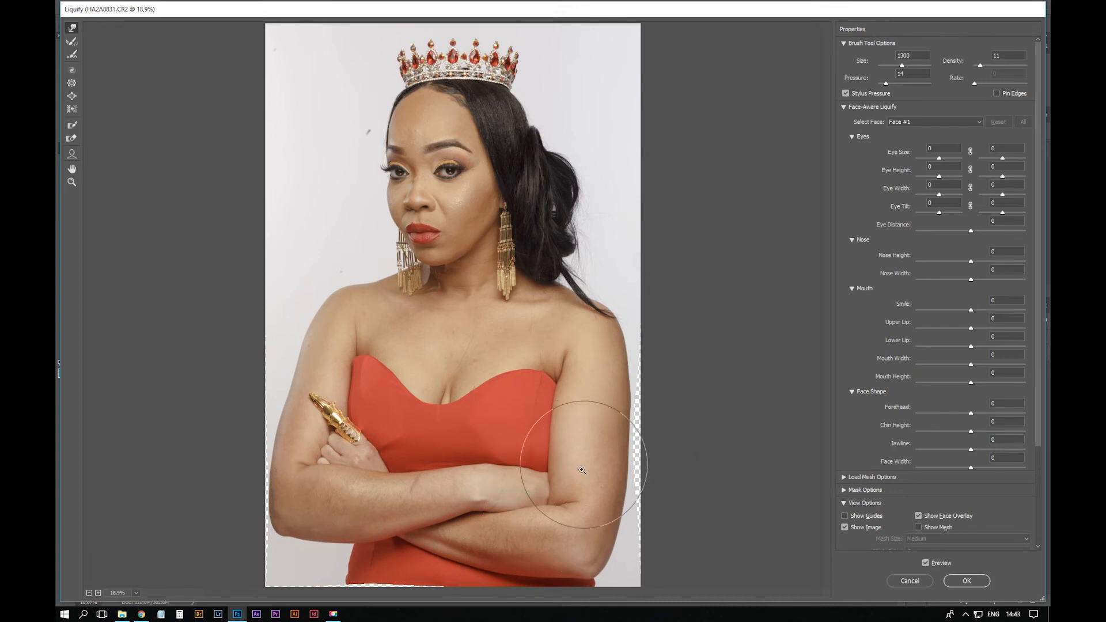
pyautogui.hotkey('ctrl', '+')
pyautogui.hotkey('ctrl', '+')
pyautogui.moveTo(585, 490)
pyautogui.mouseDown()
pyautogui.moveTo(486, 287)
pyautogui.moveTo(483, 253)
pyautogui.mouseUp()
pyautogui.press('[')
pyautogui.press('[')
pyautogui.press('[')
pyautogui.press('[')
pyautogui.press('[')
pyautogui.press('[')
pyautogui.press('[')
pyautogui.press('[')
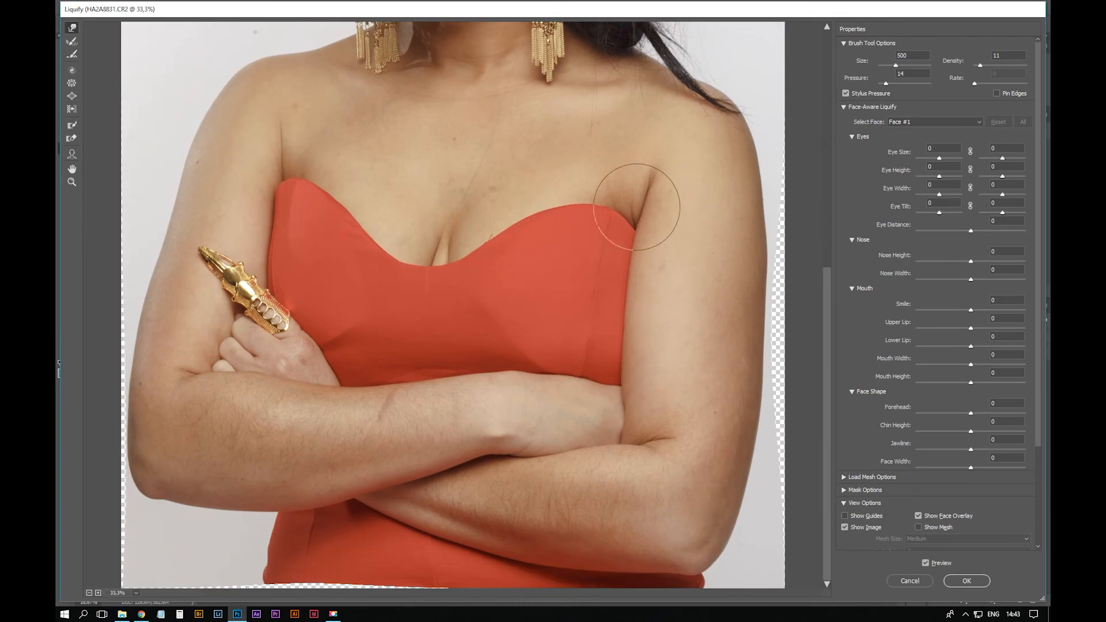
pyautogui.press('[')
pyautogui.press('[')
pyautogui.press('[')
pyautogui.press('[')
pyautogui.press('[')
pyautogui.press(']')
pyautogui.press(']')
pyautogui.moveTo(438, 184); pyautogui.dragTo(439, 461)
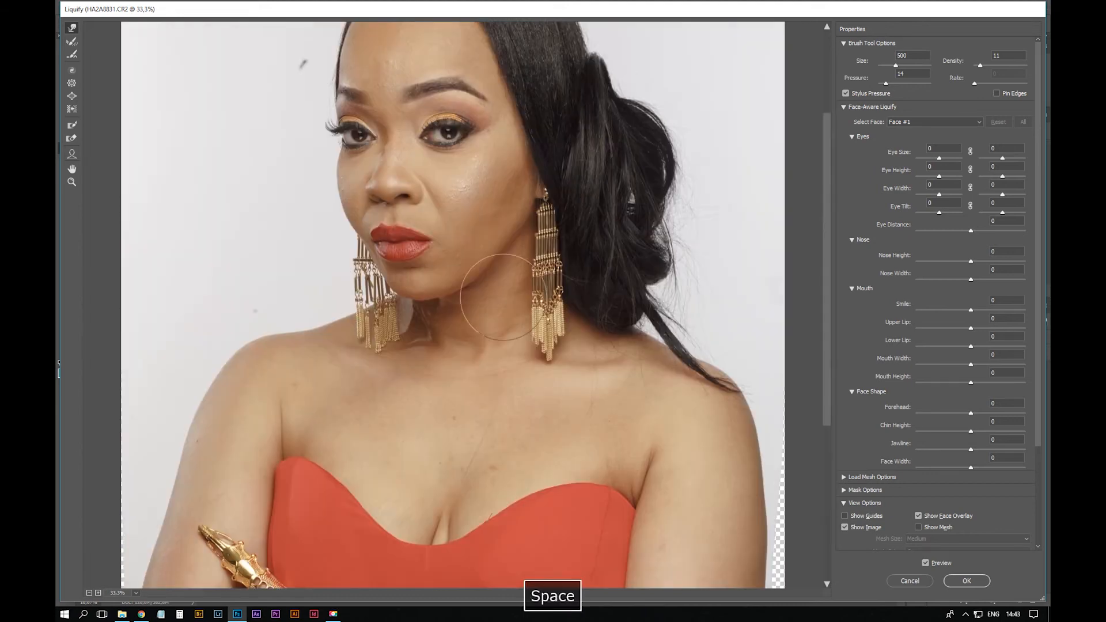
pyautogui.moveTo(525, 244); pyautogui.dragTo(531, 292)
pyautogui.moveTo(511, 412); pyautogui.dragTo(513, 519)
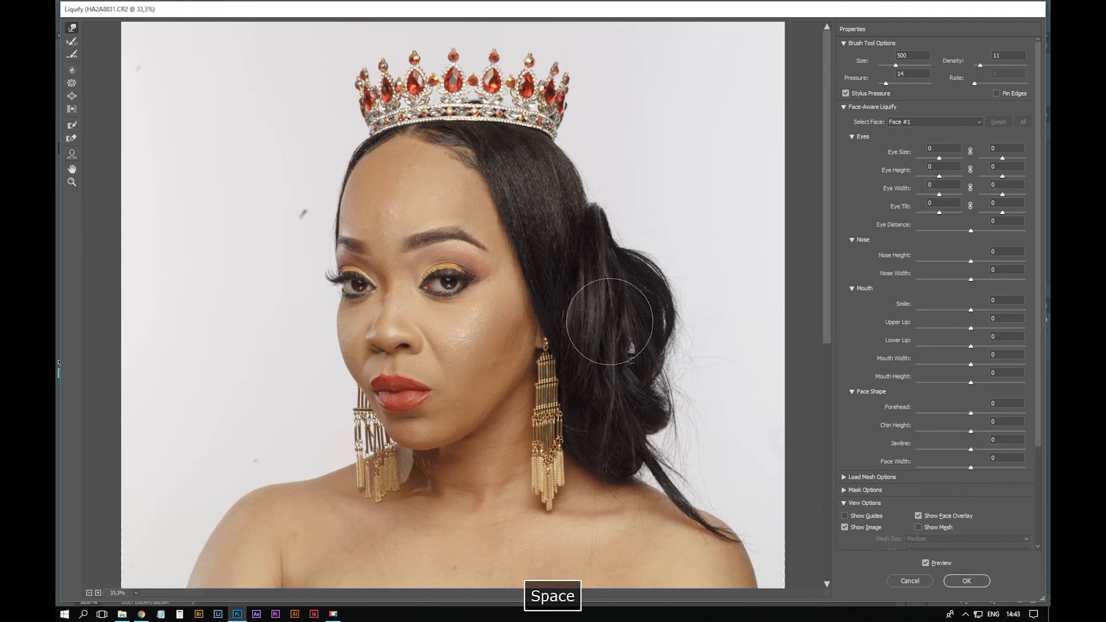
# Try to adjust the hair outline beside the crown with the warp brush at size 1300, and undo the last change
pyautogui.press(']')
pyautogui.press(']')
pyautogui.press(']')
pyautogui.press(']')
pyautogui.press(']')
pyautogui.press(']')
pyautogui.press(']')
pyautogui.press(']')
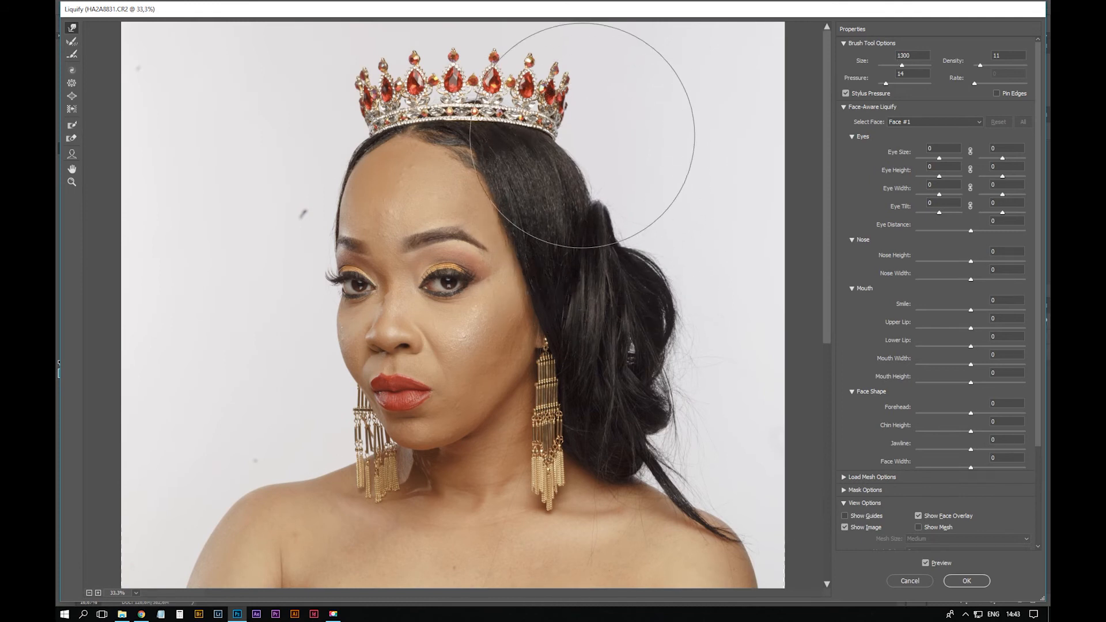
pyautogui.hotkey('ctrl', 'z')
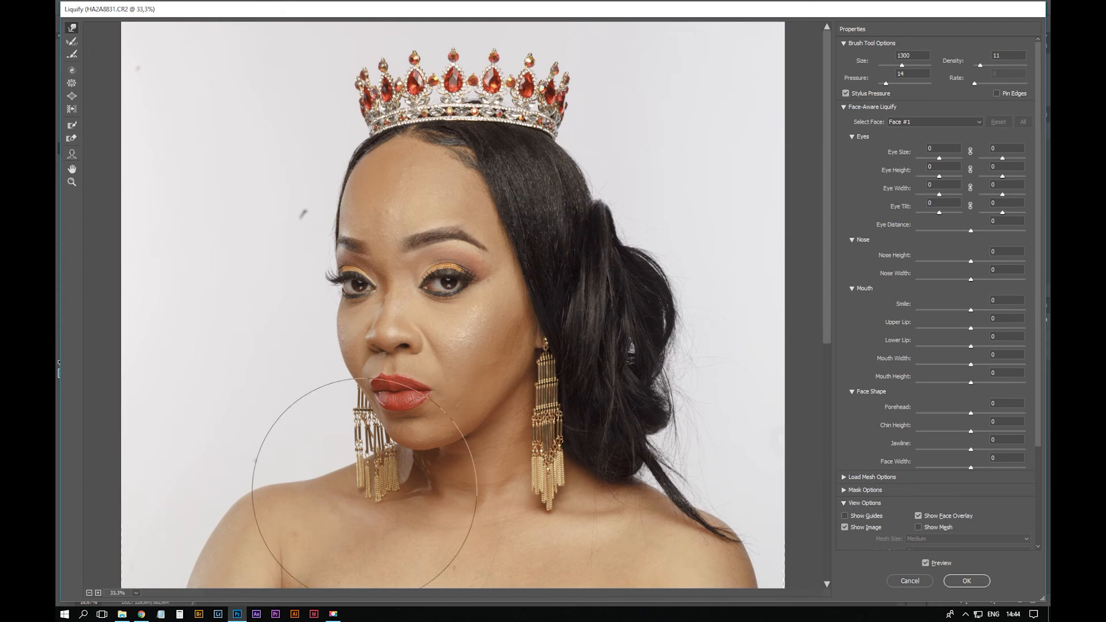
# Refine the slope between her neck and right shoulder using the Forward Warp brush, reducing its size to 800
pyautogui.press('space')
pyautogui.moveTo(600, 352); pyautogui.dragTo(608, 181)
pyautogui.press('[')
pyautogui.press('[')
pyautogui.press('[')
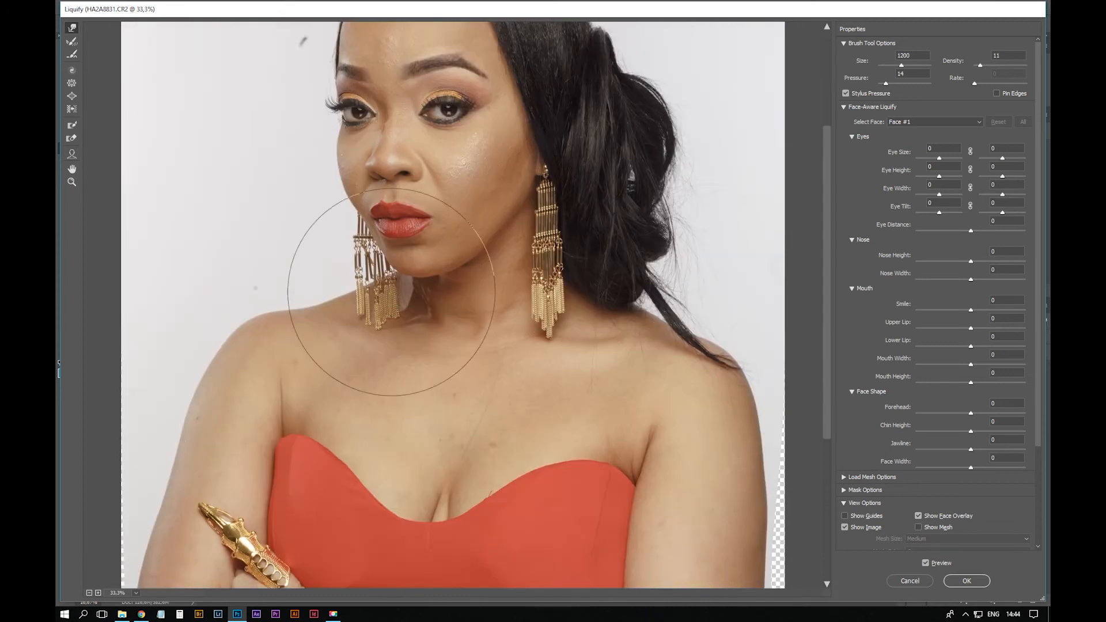
pyautogui.press('[')
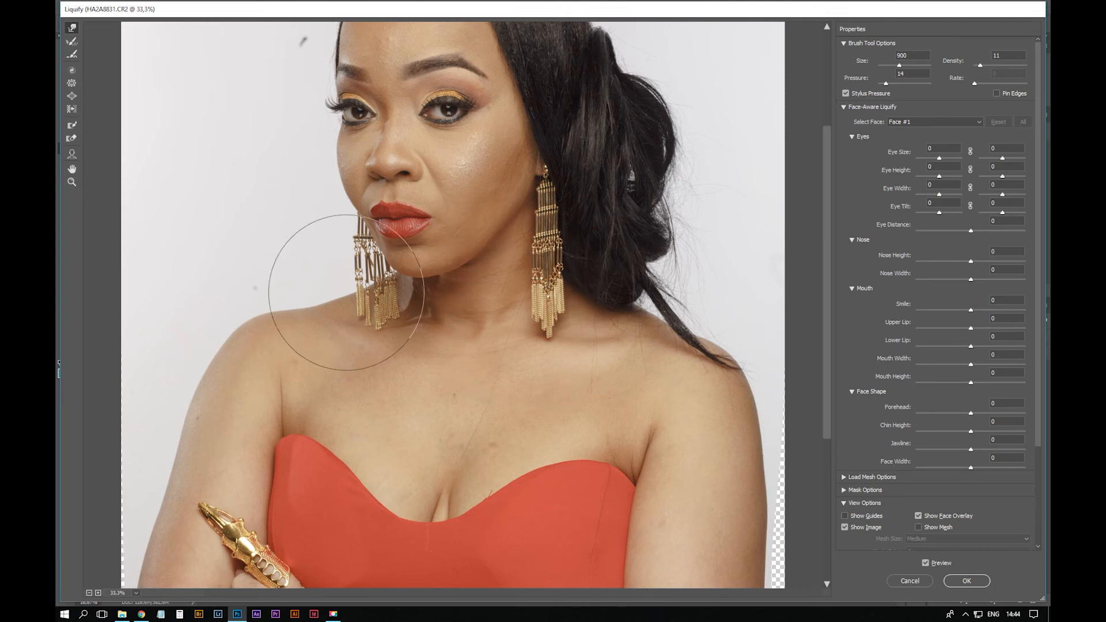
pyautogui.press('[')
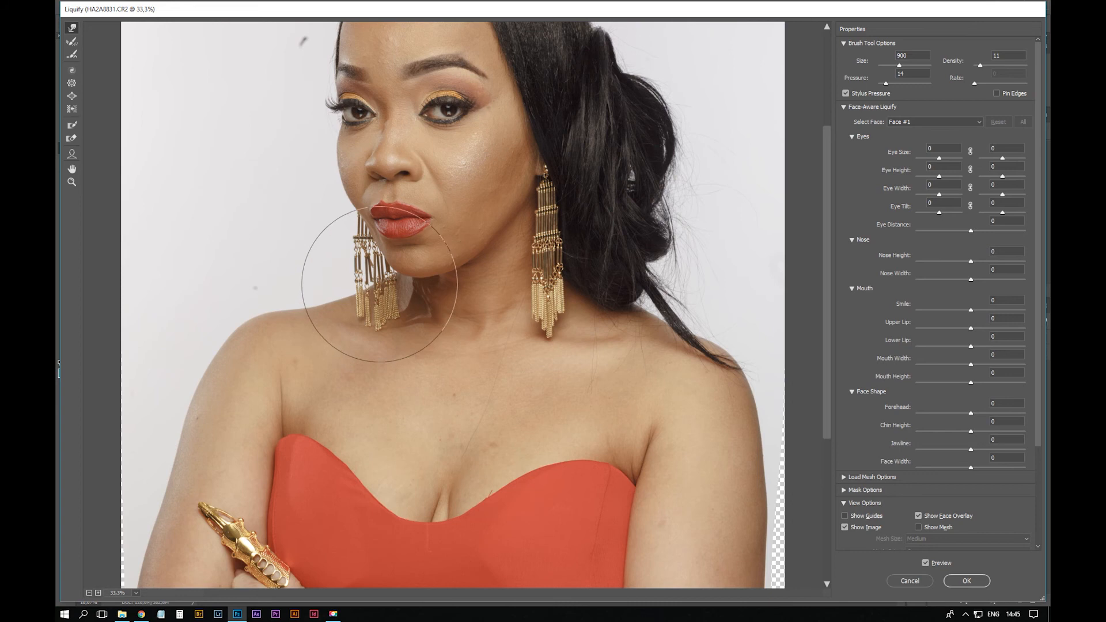
pyautogui.press('[')
pyautogui.press('[')
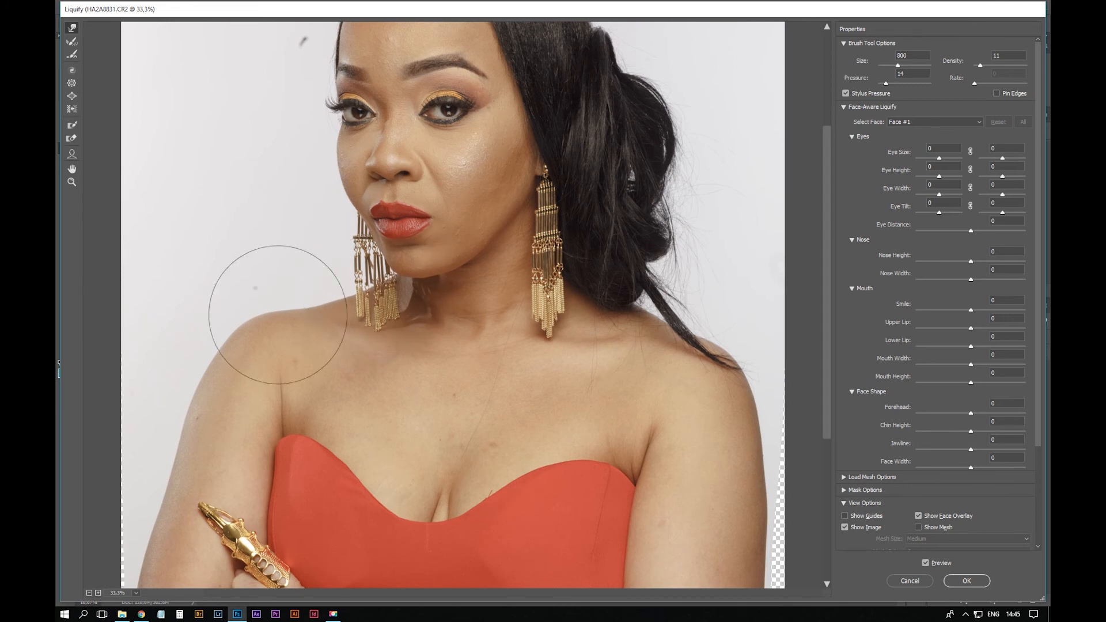
# Refine the contour of her left shoulder using the Forward Warp brush at size 1400, reduced to 1100
pyautogui.press(']')
pyautogui.press(']')
pyautogui.press(']')
pyautogui.press(']')
pyautogui.press(']')
pyautogui.press(']')
pyautogui.press(']')
pyautogui.press(']')
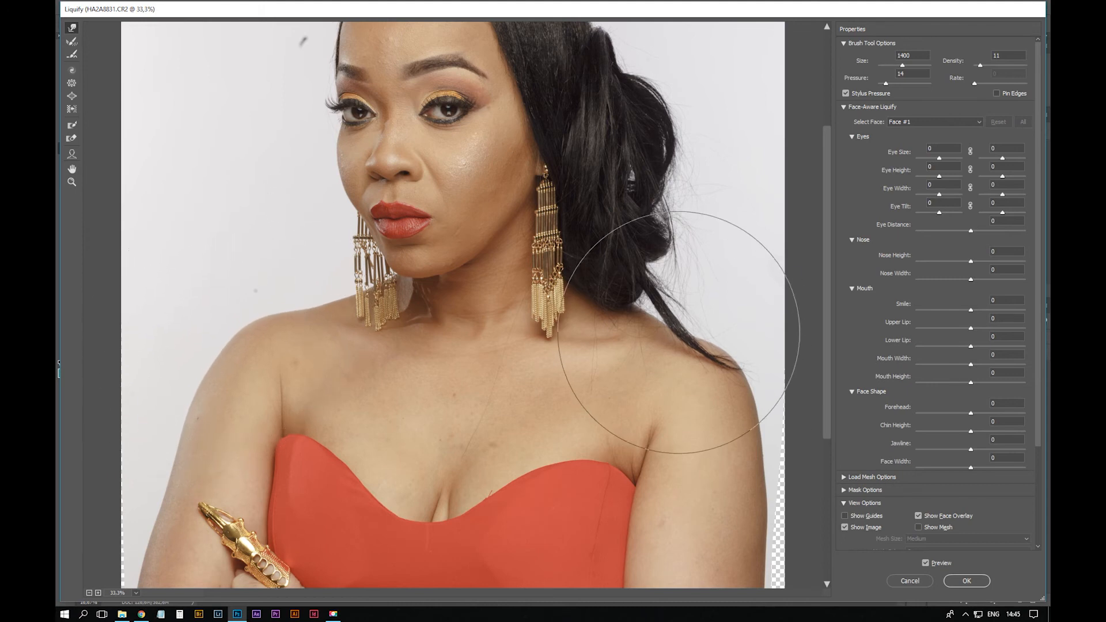
pyautogui.press('[')
pyautogui.press('[')
pyautogui.press('[')
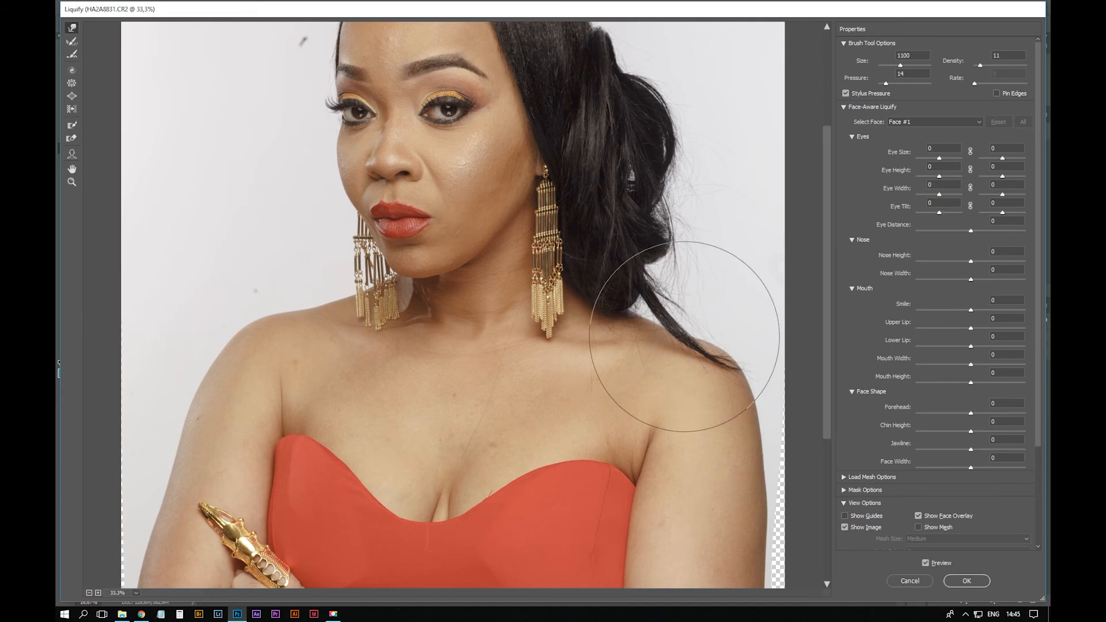
# Reduce the Forward Warp brush size to 600 and inspect the hair and face up close
pyautogui.press('space')
pyautogui.moveTo(581, 291); pyautogui.dragTo(598, 354)
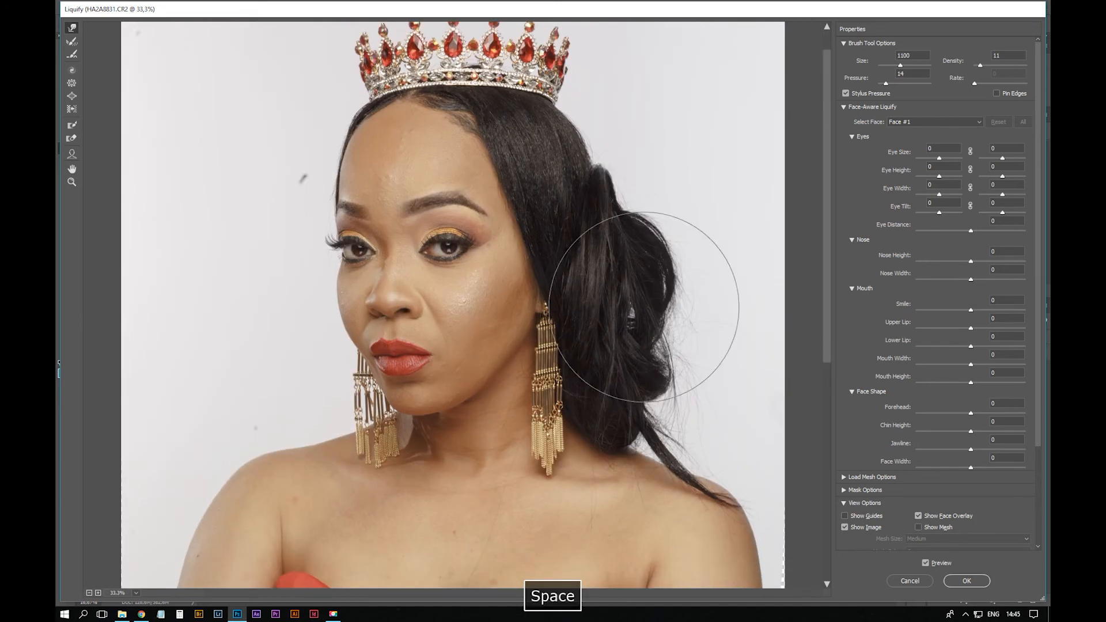
pyautogui.press('[')
pyautogui.press('[')
pyautogui.press('[')
pyautogui.press('[')
pyautogui.press('[')
pyautogui.hotkey('ctrl', '+')
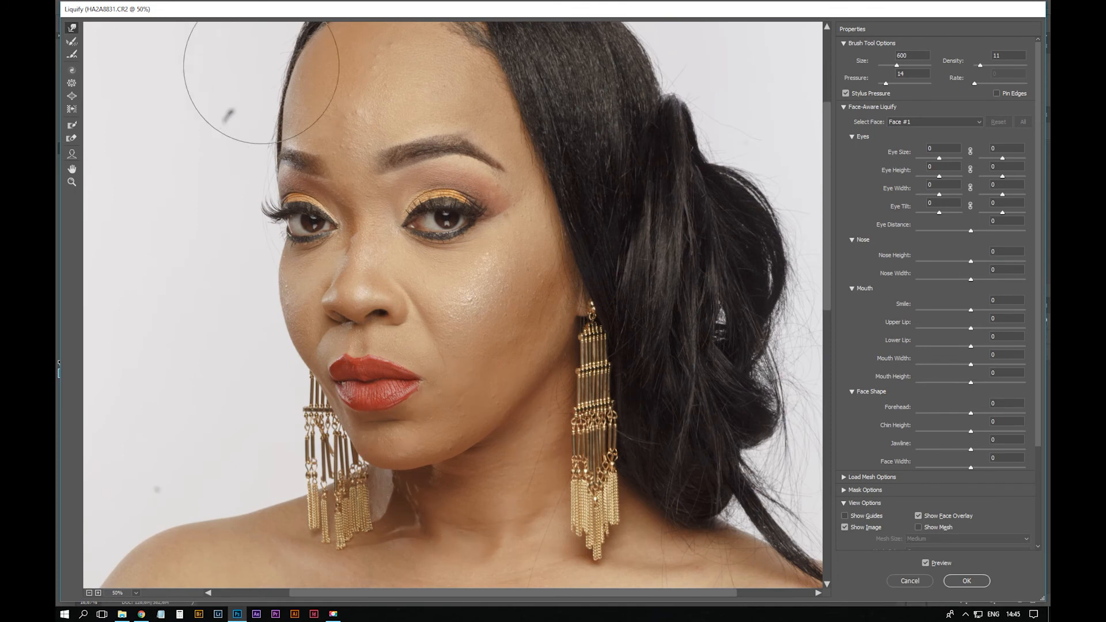
# Use the Face tool to set her left eye's height to 21, nose width to -11, smile to 5 and mouth width to 6
pyautogui.click(71, 154)
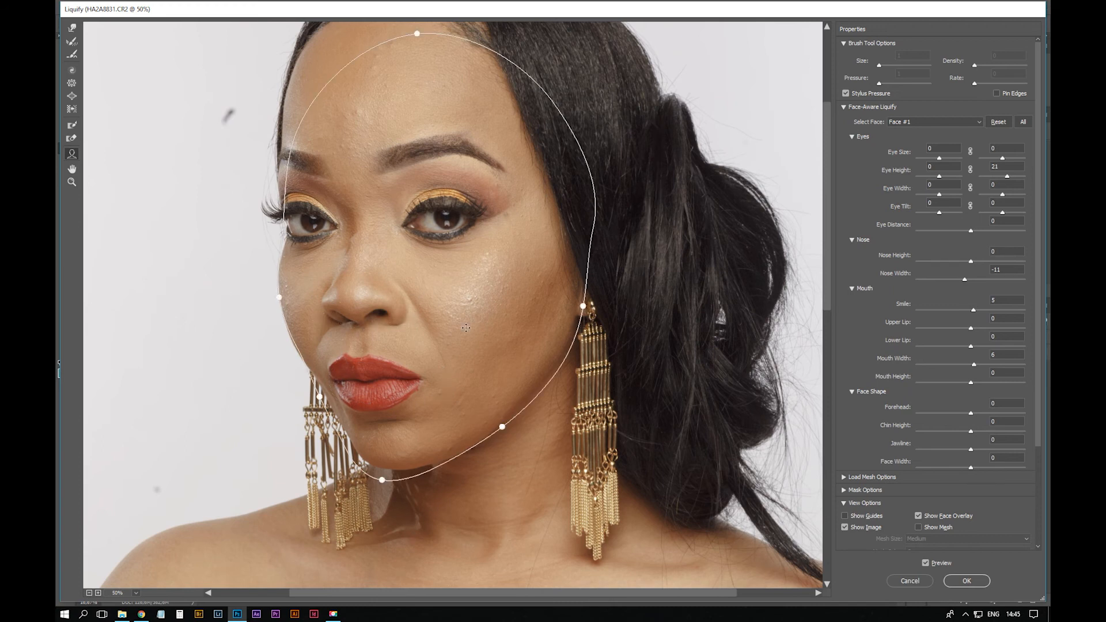
pyautogui.hotkey('ctrl', '-')
pyautogui.hotkey('ctrl', '-')
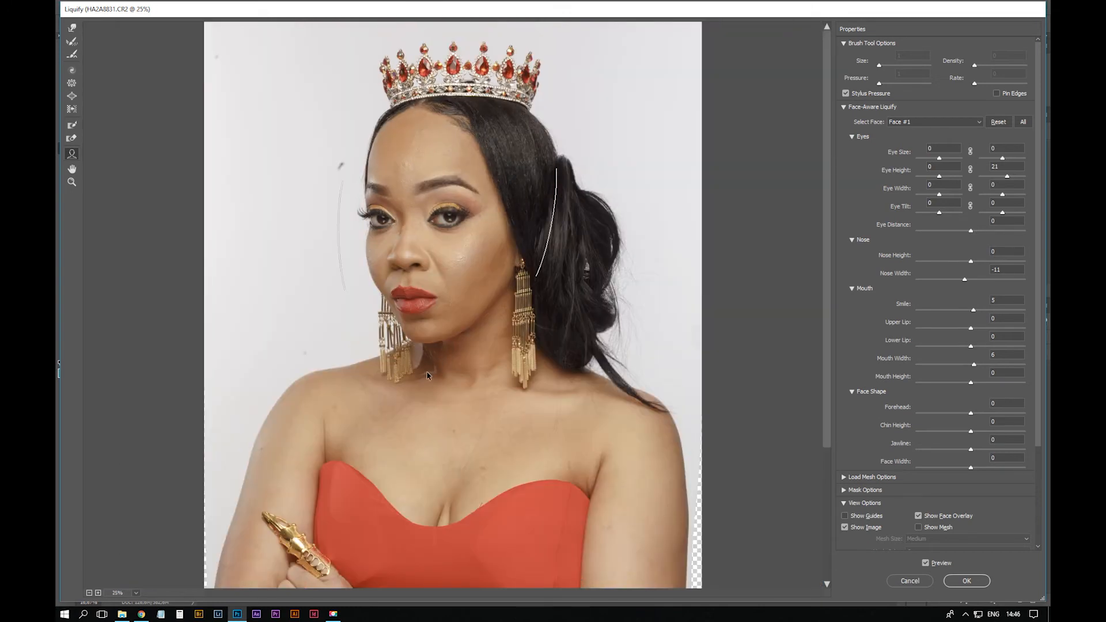
pyautogui.hotkey('ctrl', '-')
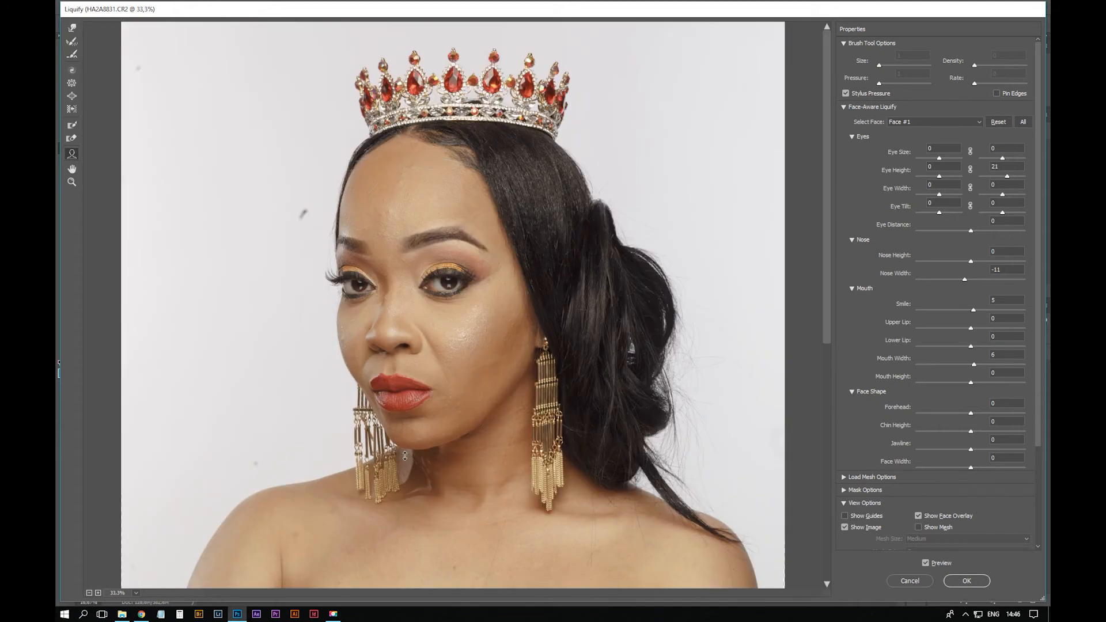
# Apply the Liquify adjustments and compare the portrait with the Liquify layer hidden and shown
pyautogui.hotkey('ctrl', 'z')
pyautogui.hotkey('ctrl', 'z')
pyautogui.click(71, 30)
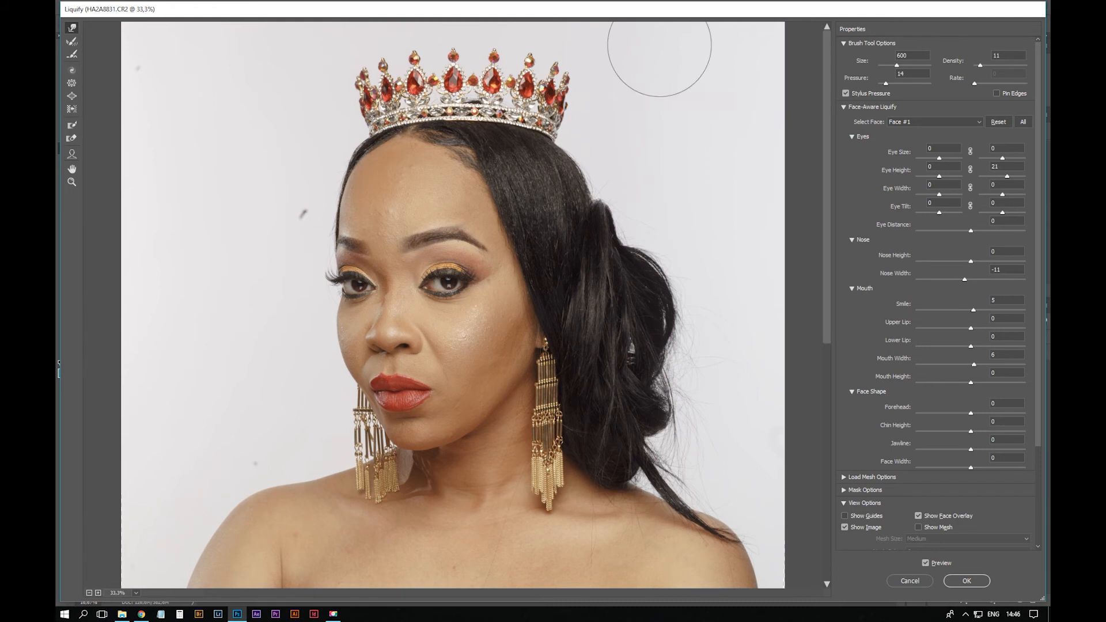
pyautogui.click(967, 581)
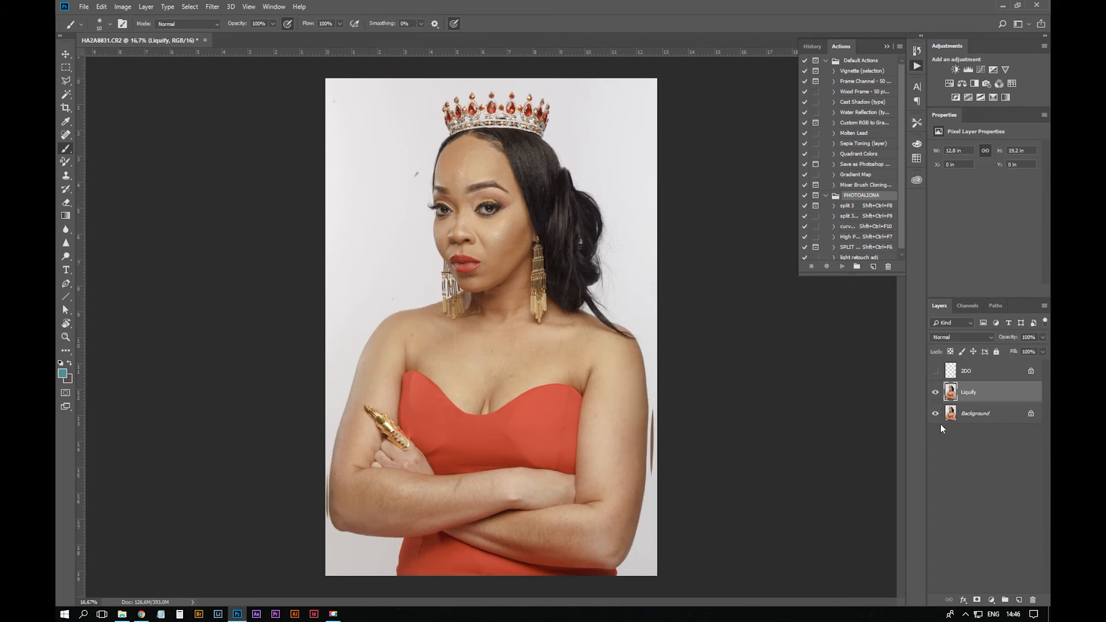
pyautogui.click(936, 393)
pyautogui.click(936, 392)
# Add a new empty layer directly above the Liquify layer for background cleanup
pyautogui.click(980, 416)
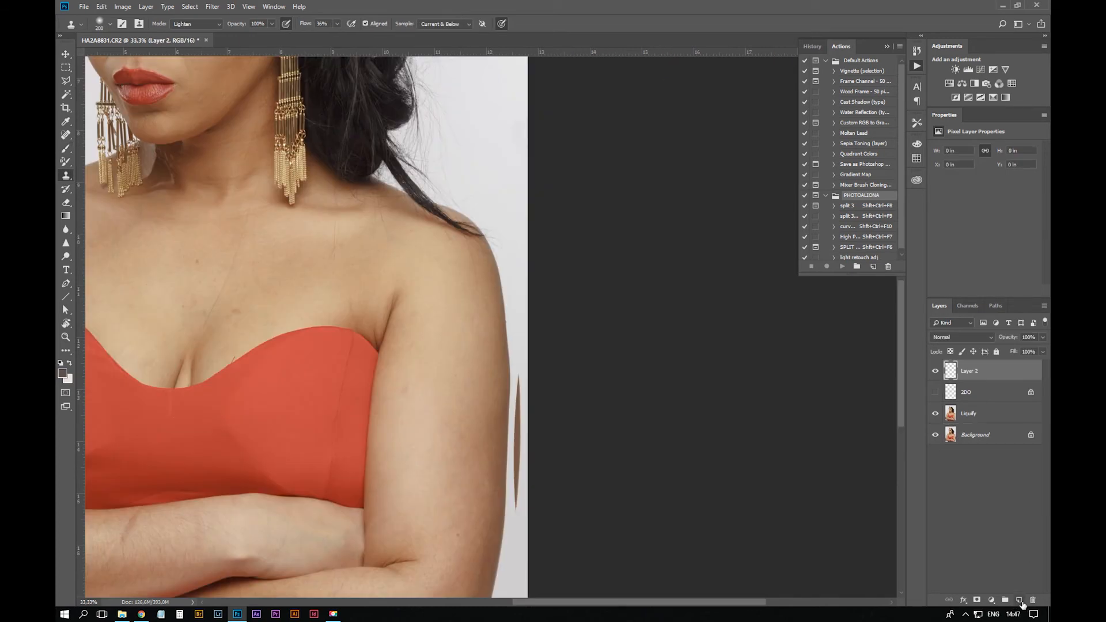
pyautogui.click(1020, 601)
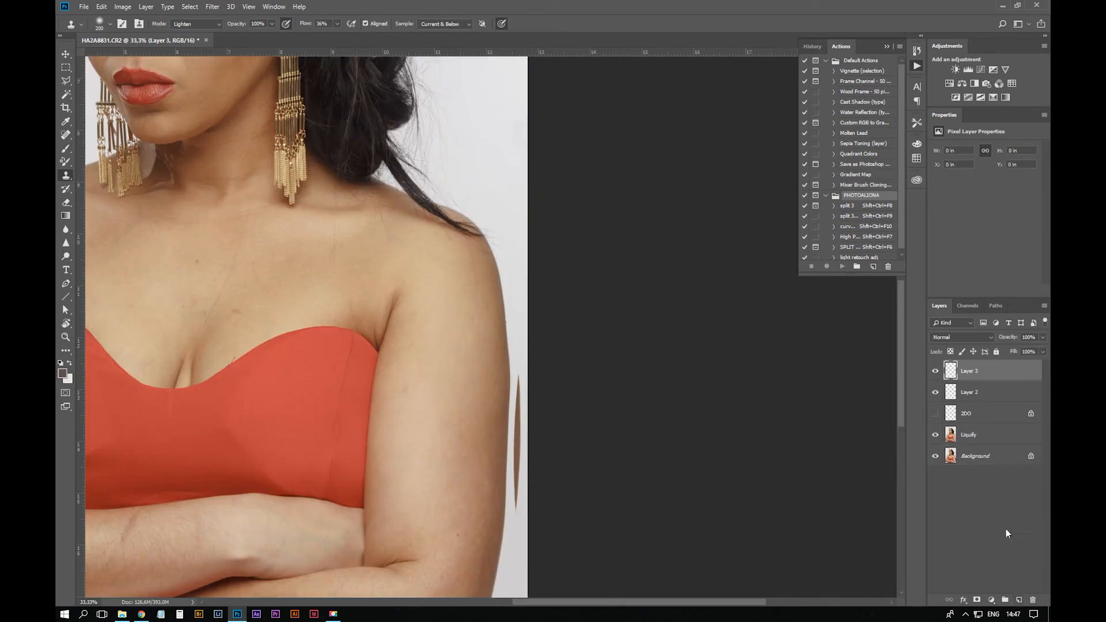
pyautogui.click(972, 438)
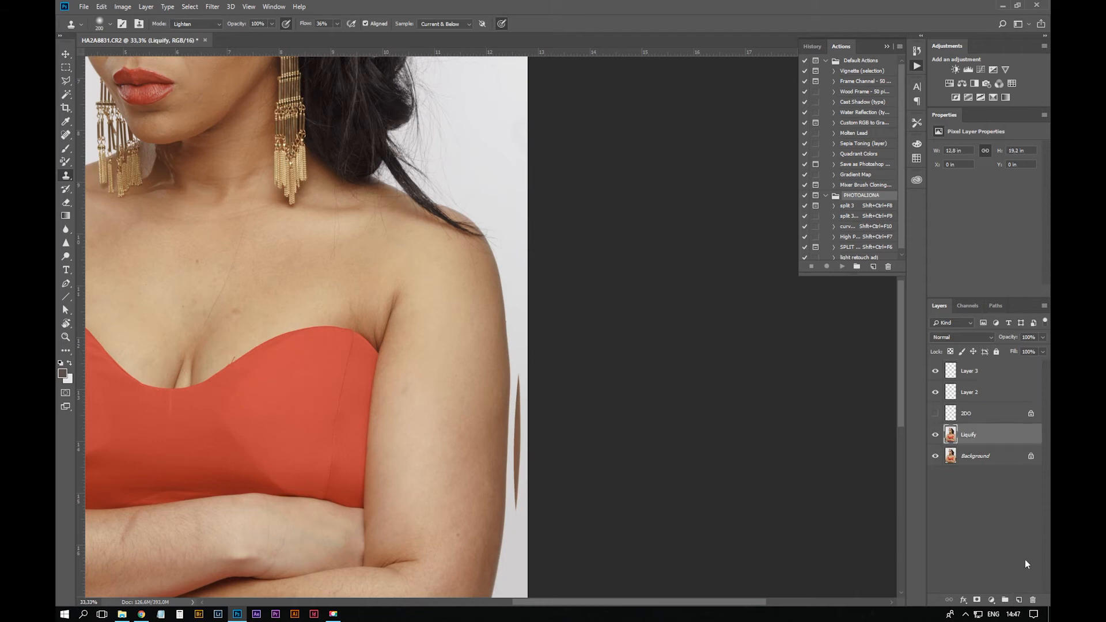
pyautogui.click(1020, 601)
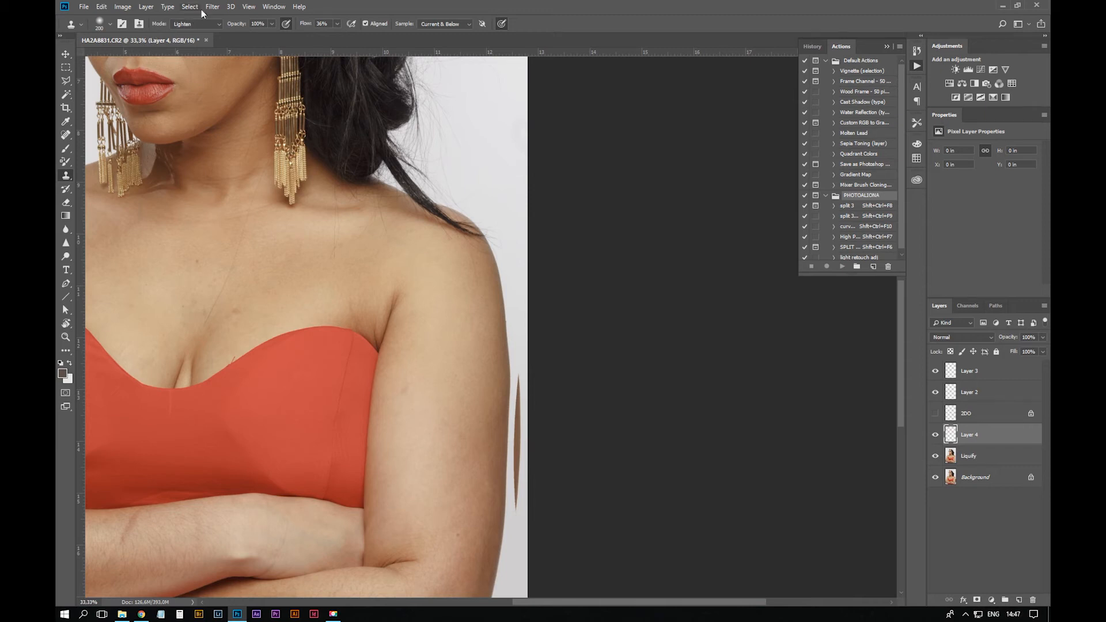
# Set the Clone Stamp mode to Normal and clone clean backdrop over the brown remnant beside her left arm
pyautogui.click(195, 23)
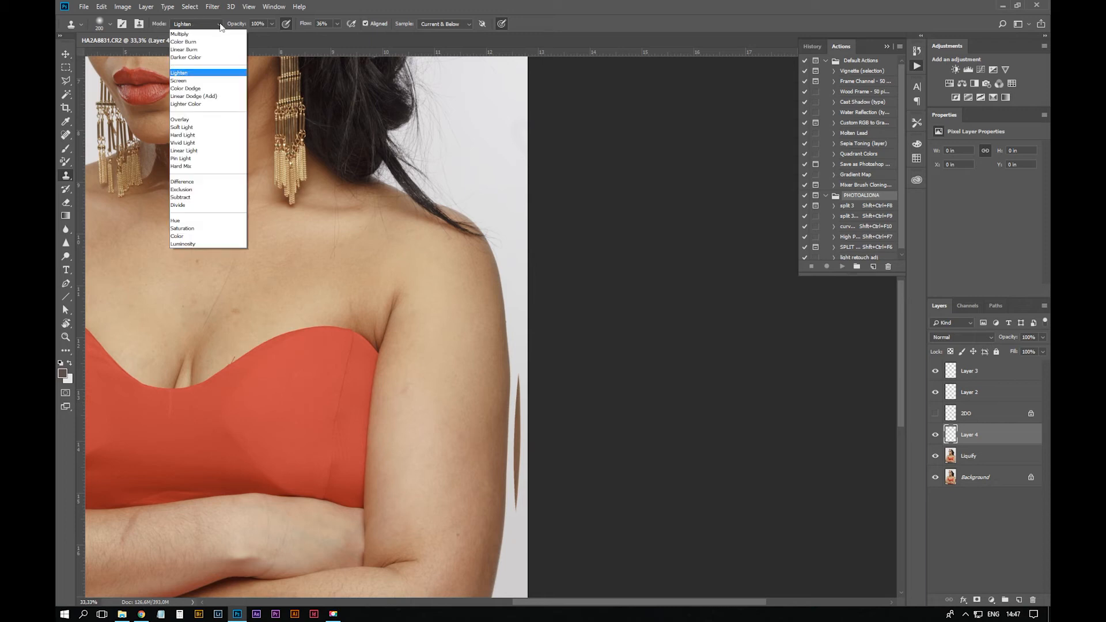
pyautogui.click(197, 35)
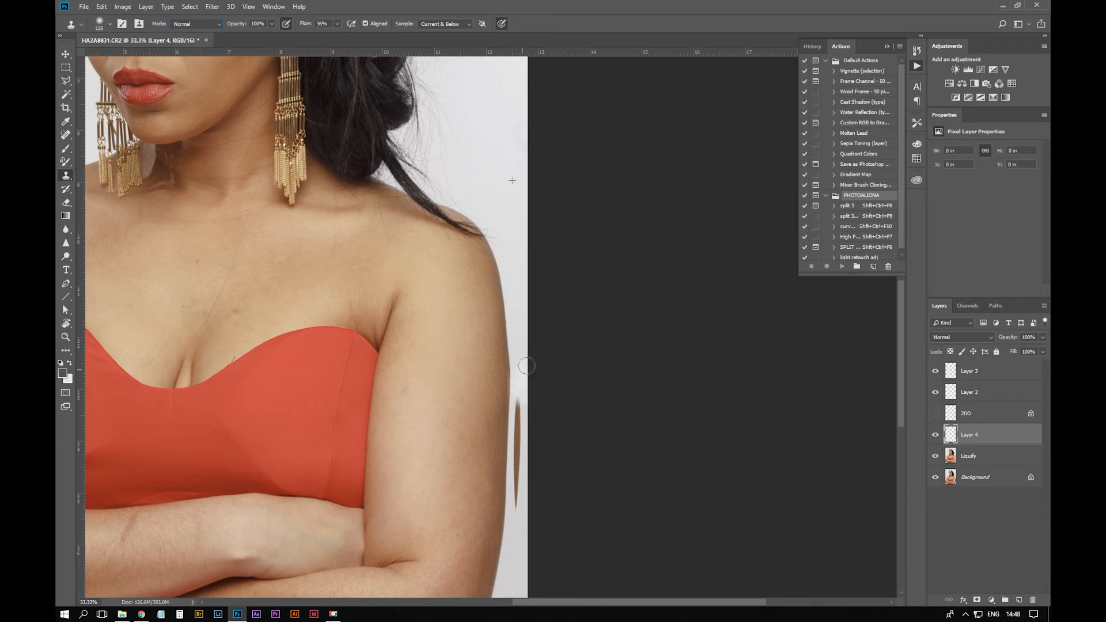
pyautogui.hotkey('ctrl', 'z')
pyautogui.moveTo(517, 572); pyautogui.dragTo(507, 361)
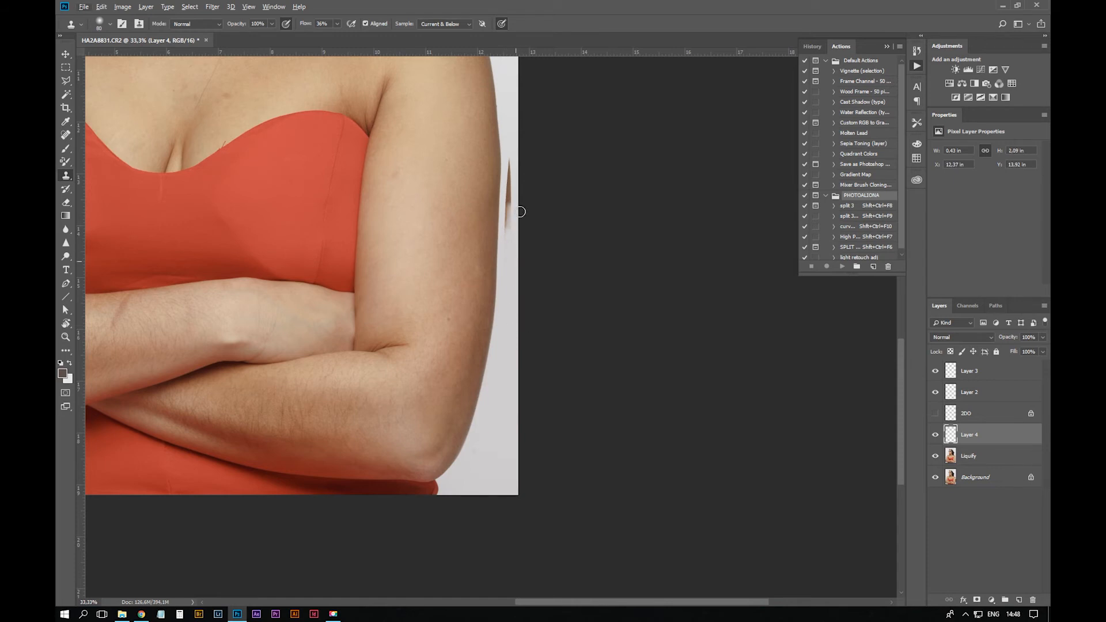
pyautogui.moveTo(518, 145); pyautogui.dragTo(516, 234)
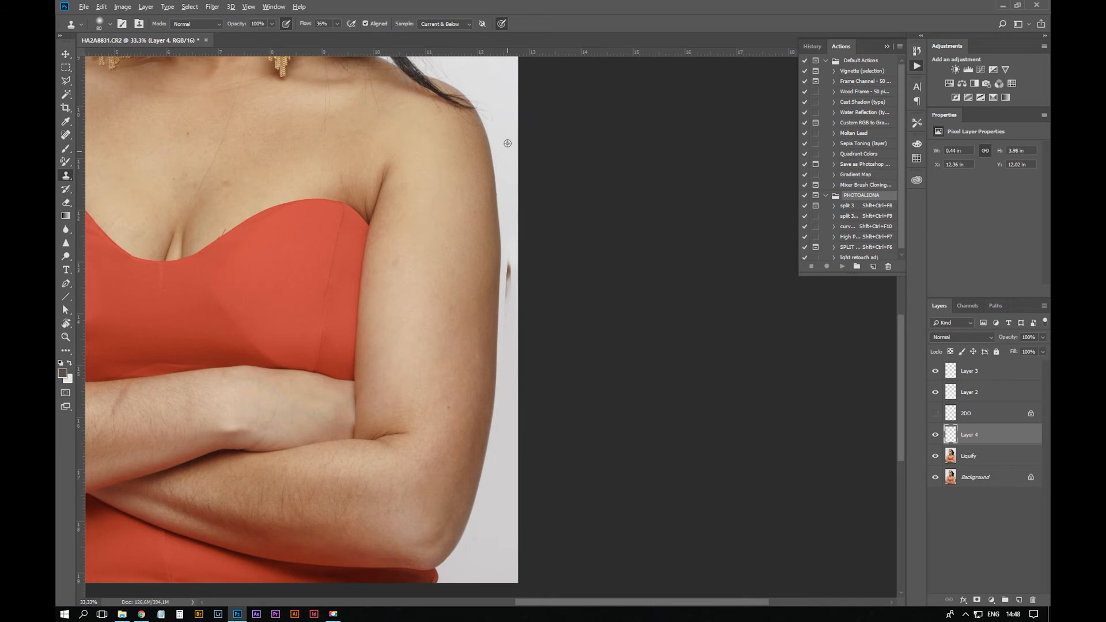
pyautogui.moveTo(511, 275); pyautogui.dragTo(511, 269)
pyautogui.hotkey('ctrl', 'z')
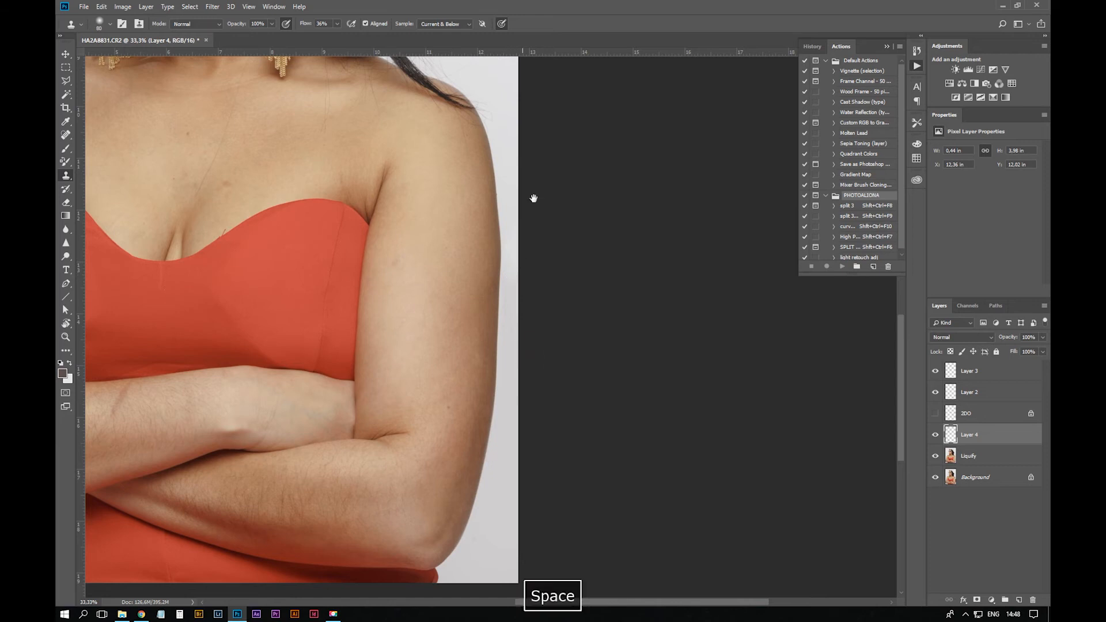
pyautogui.moveTo(533, 198); pyautogui.dragTo(538, 239)
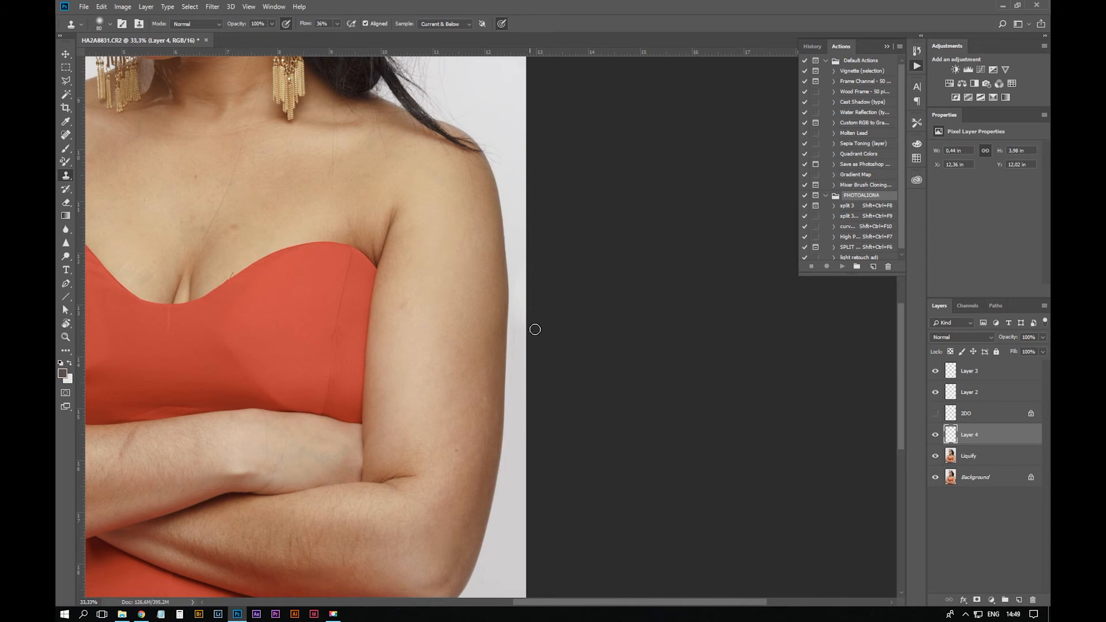
# Clone clean backdrop over the upper end of the brown strip beside her right elbow with a smaller brush
pyautogui.press('space')
pyautogui.moveTo(573, 481); pyautogui.dragTo(854, 346)
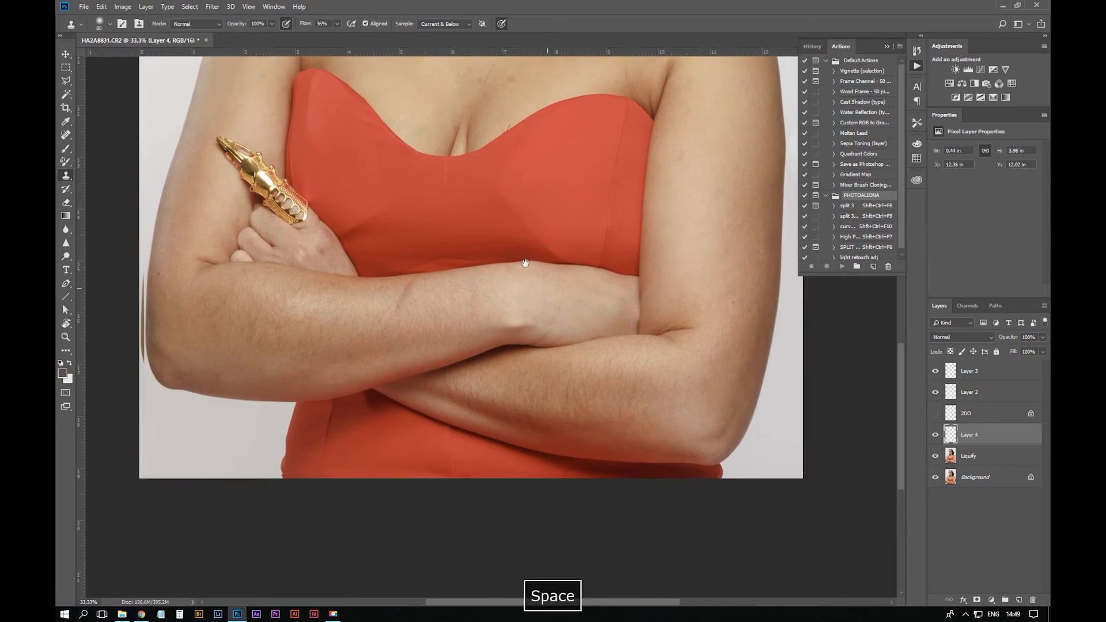
pyautogui.moveTo(521, 265); pyautogui.dragTo(804, 284)
pyautogui.hotkey('ctrl', '=')
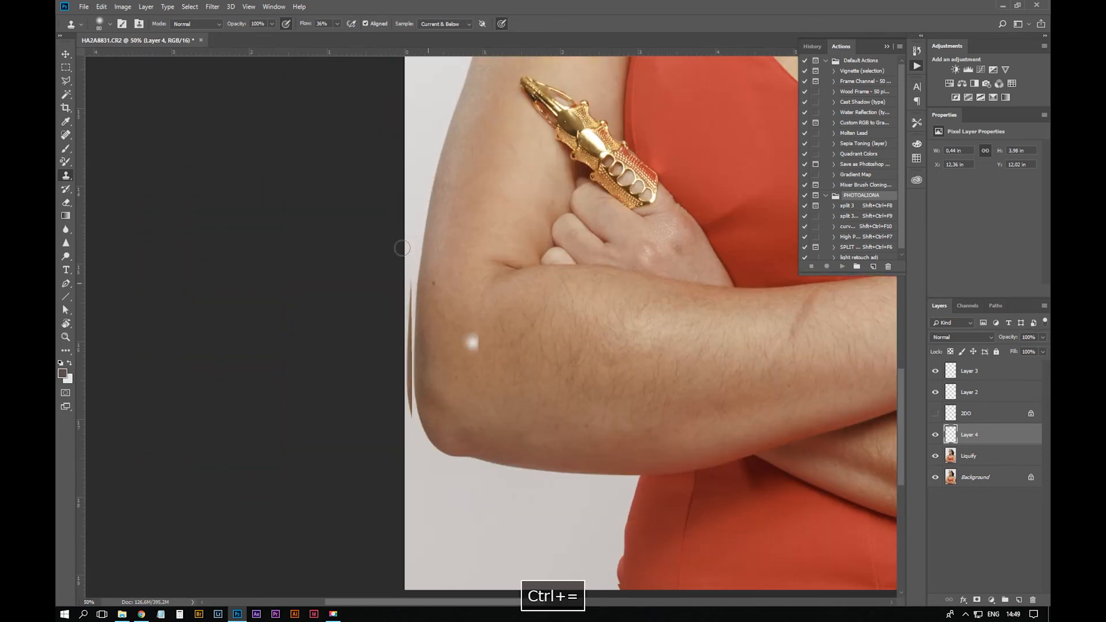
pyautogui.keyDown('alt'); pyautogui.click(419, 191); pyautogui.keyUp('alt')
pyautogui.press('[')
pyautogui.press('[')
pyautogui.moveTo(411, 290); pyautogui.dragTo(406, 296)
# Try stamping the backdrop below her right elbow, and undo the misplaced clone stamps
pyautogui.click(406, 462)
pyautogui.click(570, 528)
pyautogui.press('space')
pyautogui.hotkey('ctrl', 'alt', 'x')
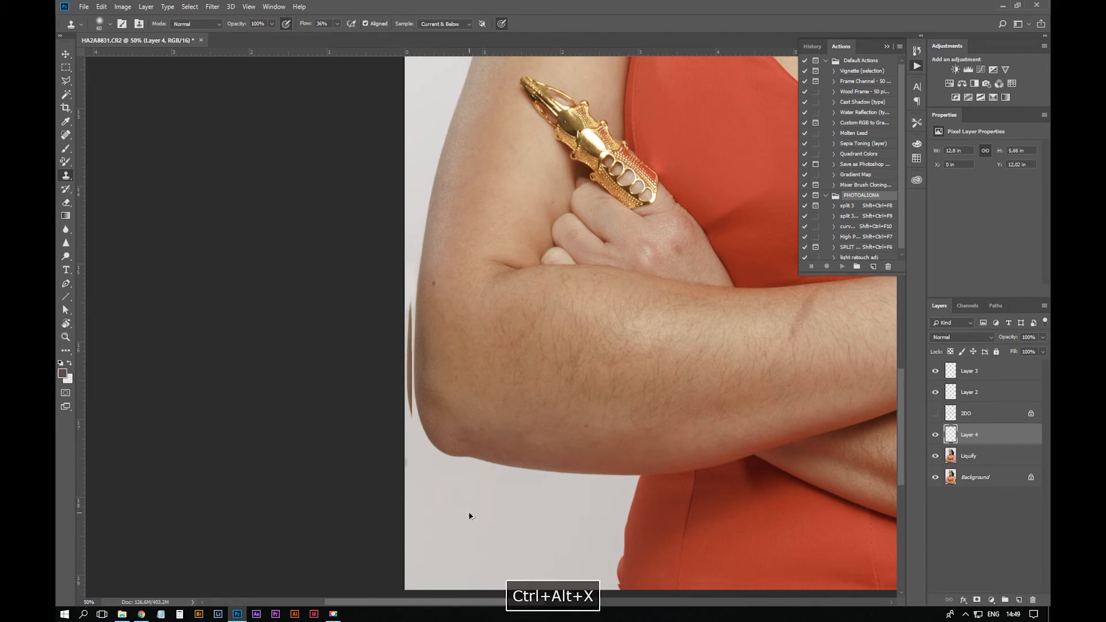
pyautogui.hotkey('ctrl', 'alt', 'z')
pyautogui.hotkey('ctrl', 'alt', 'z')
# Clone out the rest of the brown strip beside her right elbow, redoing the stroke that picks up a wrong source
pyautogui.moveTo(407, 404); pyautogui.dragTo(399, 463)
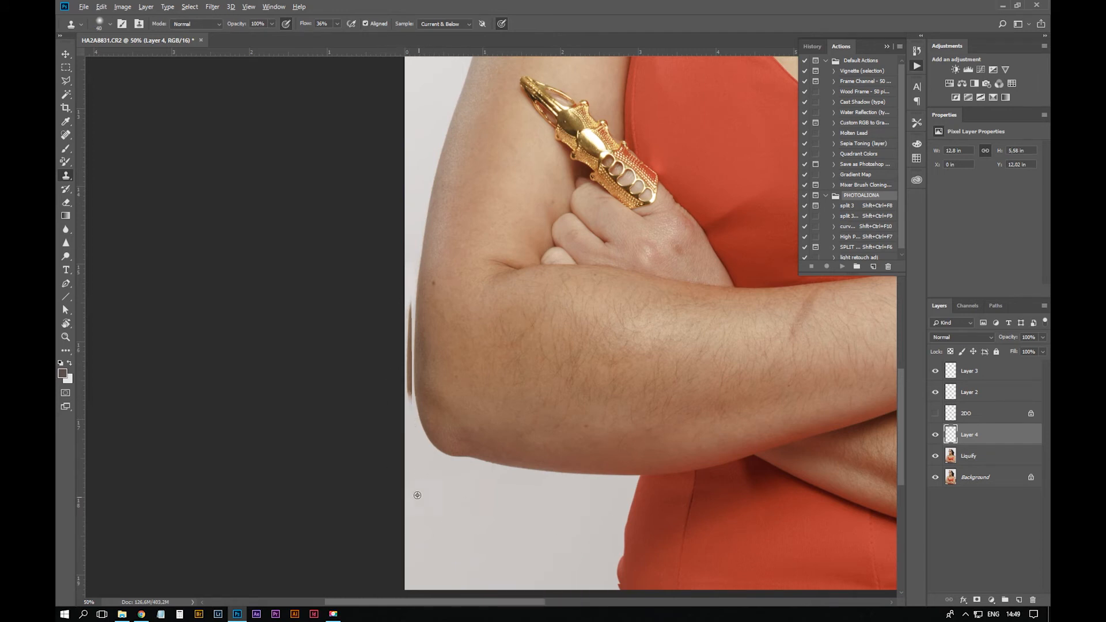
pyautogui.hotkey('ctrl', 'z')
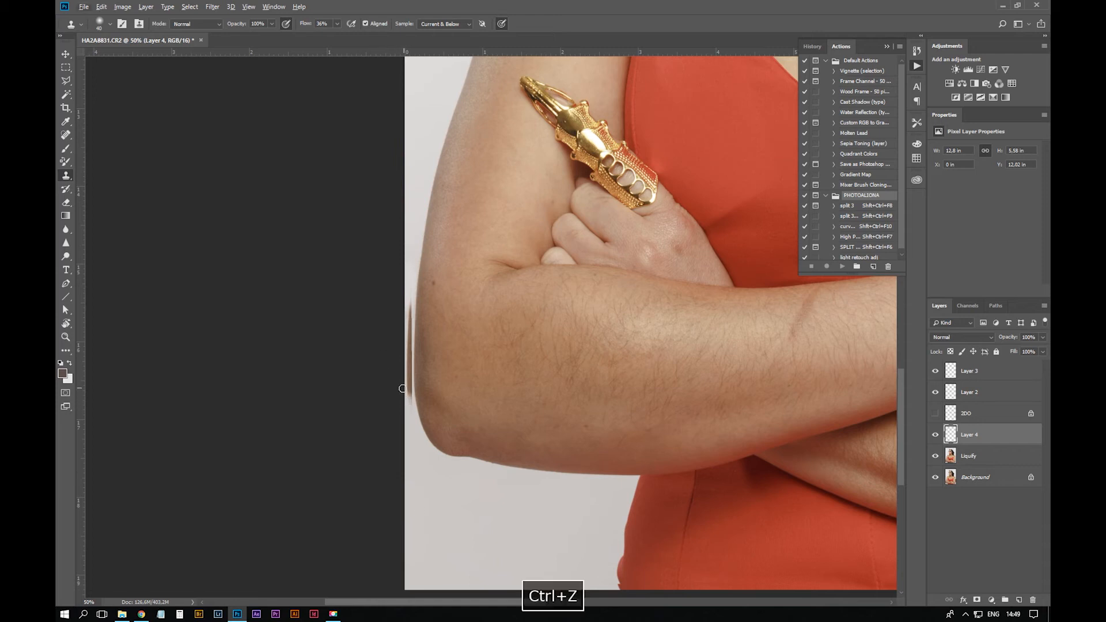
pyautogui.moveTo(402, 389); pyautogui.dragTo(410, 421)
pyautogui.moveTo(400, 370); pyautogui.dragTo(408, 398)
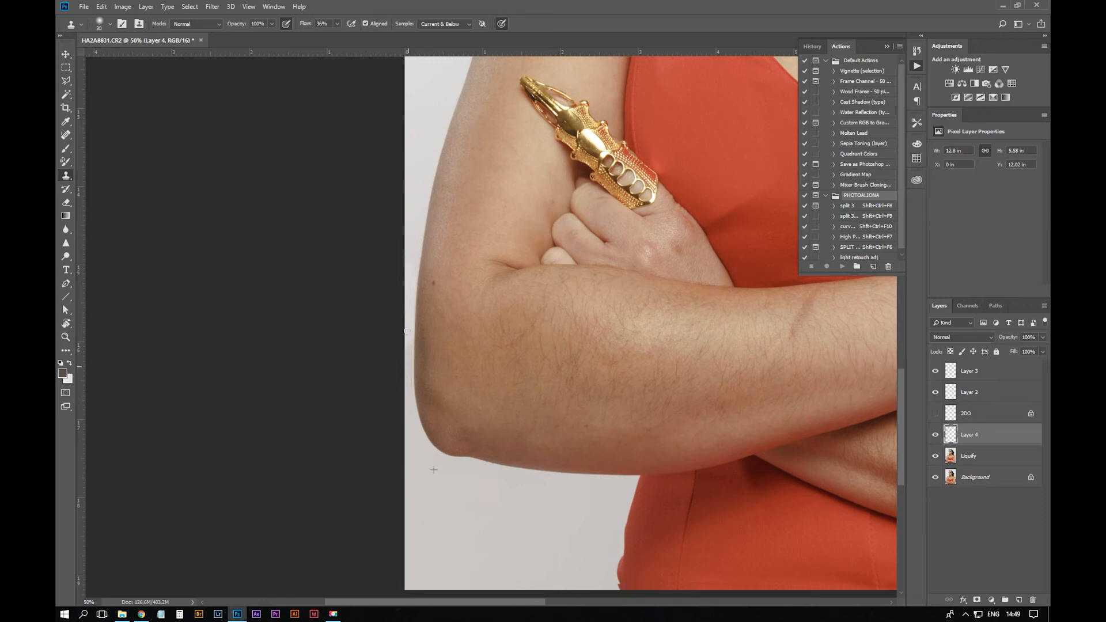
# Check the whole portrait for leftover edge remnants and rename the cloning layer as BG clean up
pyautogui.press('space')
pyautogui.press('space')
pyautogui.moveTo(500, 105); pyautogui.dragTo(365, 433)
pyautogui.moveTo(491, 138); pyautogui.dragTo(483, 578)
pyautogui.moveTo(393, 181); pyautogui.dragTo(269, 294)
pyautogui.hotkey('ctrl', '-')
pyautogui.hotkey('ctrl', '-')
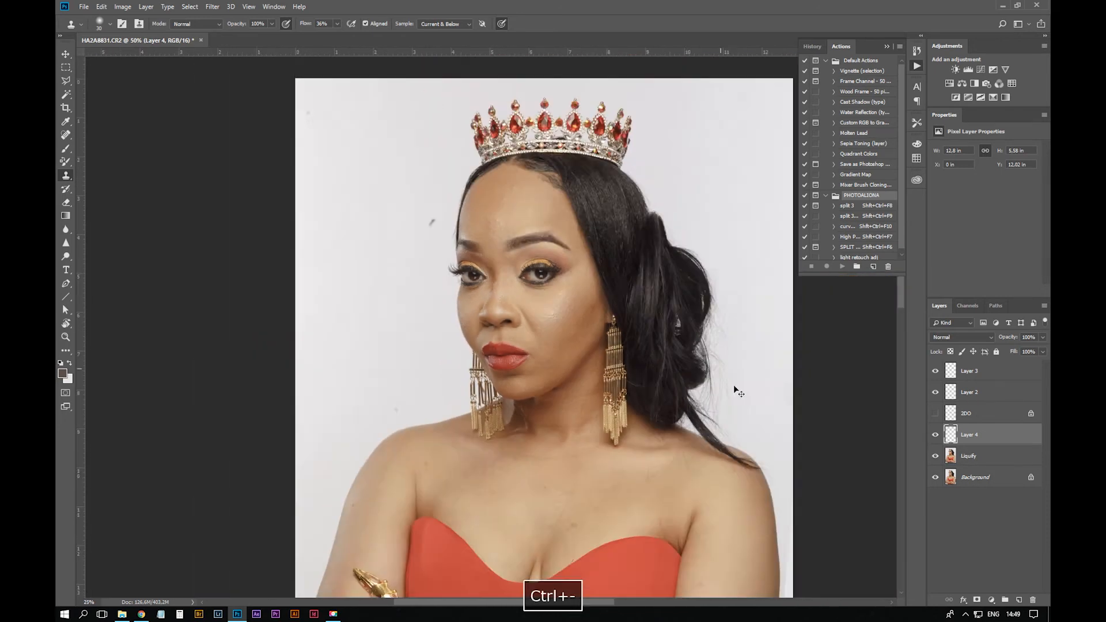
pyautogui.hotkey('ctrl', '-')
pyautogui.hotkey('ctrl', '-')
pyautogui.doubleClick(970, 435)
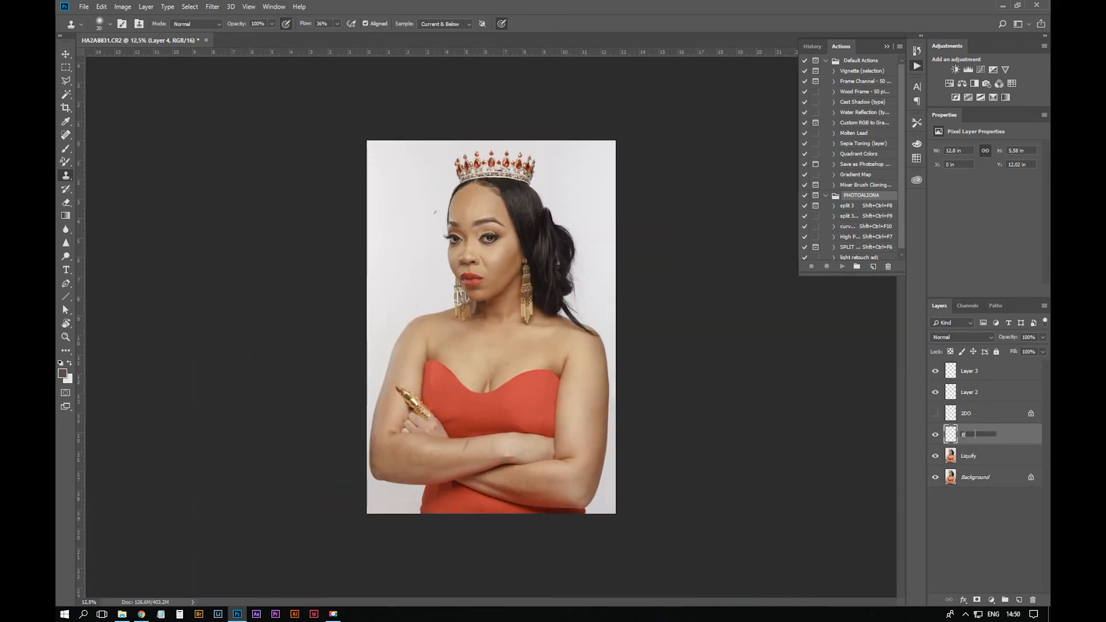
pyautogui.write('BG clean up')
pyautogui.press('Return')
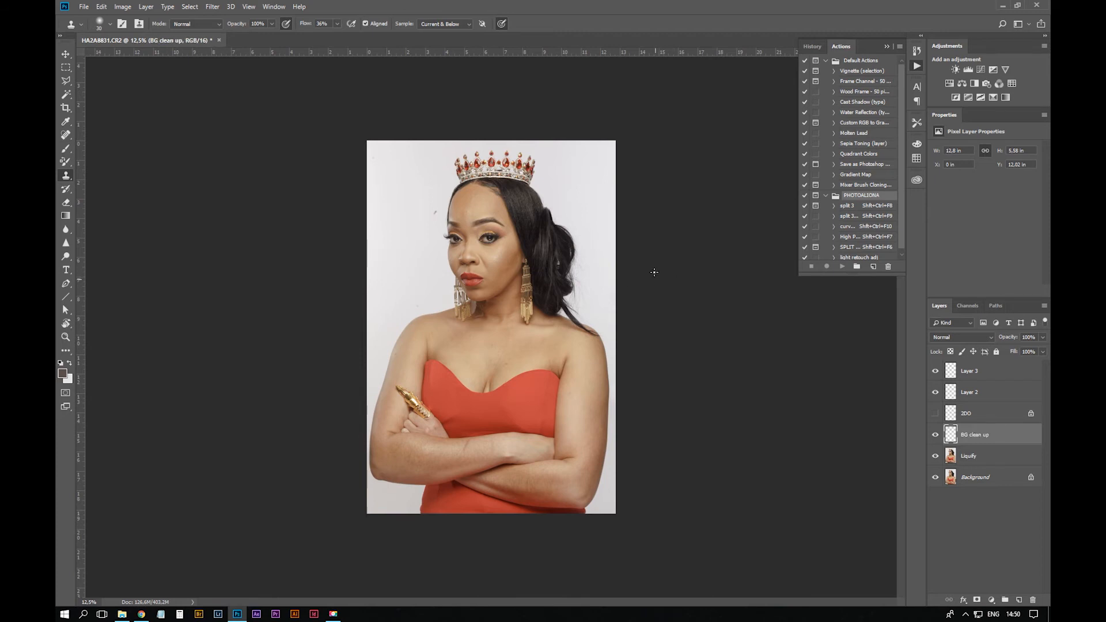
# Remove the small dark spot in the backdrop's upper-left corner with the Content-Aware Spot Healing Brush
pyautogui.hotkey('ctrl', '=')
pyautogui.hotkey('ctrl', '=')
pyautogui.hotkey('ctrl', '=')
pyautogui.press('space')
pyautogui.moveTo(302, 250); pyautogui.dragTo(365, 462)
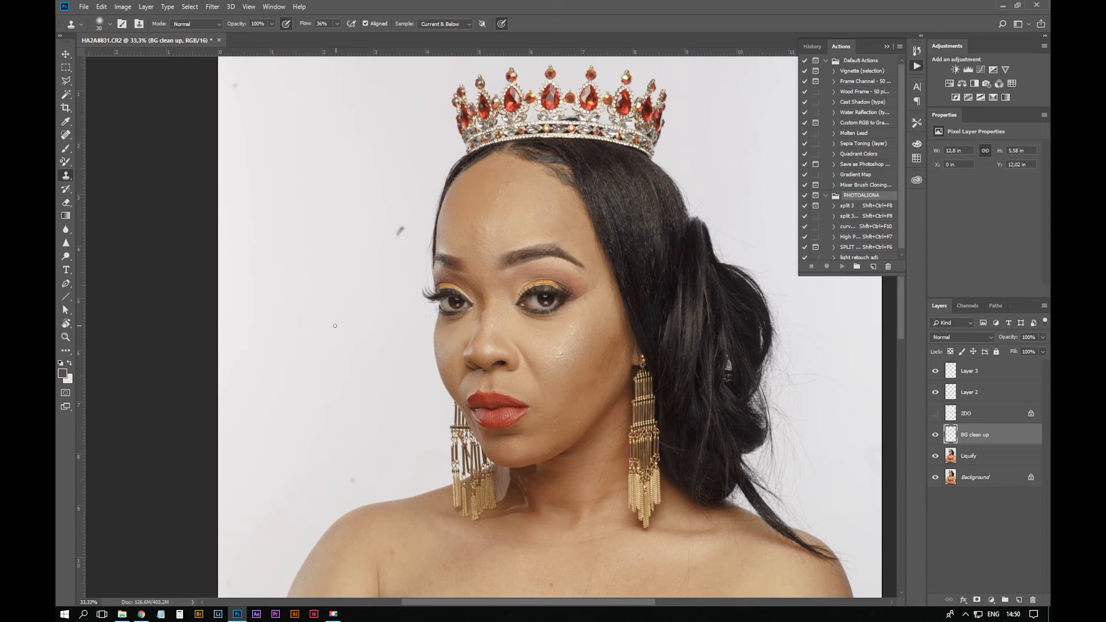
pyautogui.click(66, 134)
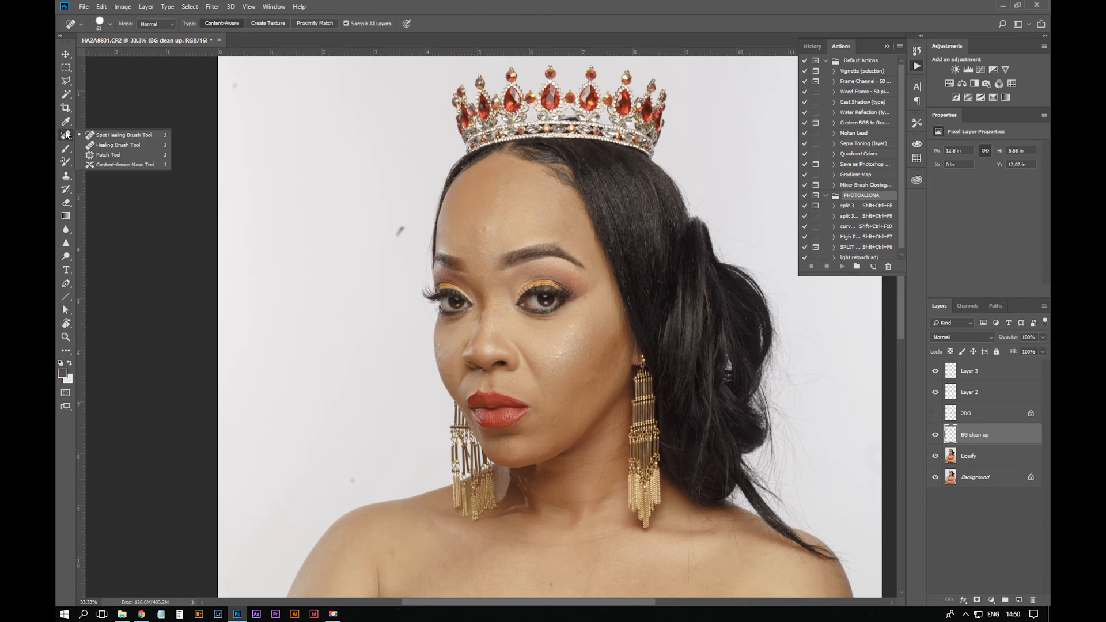
pyautogui.click(235, 85)
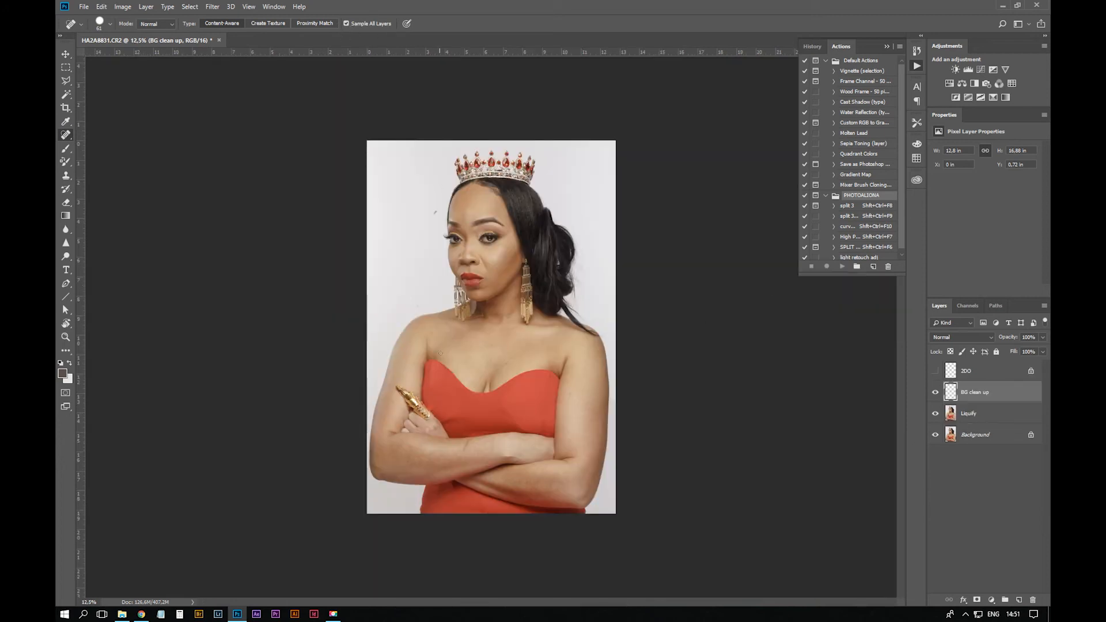
# Remove the small dark marks in the backdrop beside her forehead and face with the Content-Aware Spot Healing Brush
pyautogui.hotkey('ctrl', '+')
pyautogui.hotkey('ctrl', '+')
pyautogui.hotkey('ctrl', '+')
pyautogui.moveTo(334, 228)
pyautogui.mouseDown()
pyautogui.moveTo(529, 412)
pyautogui.moveTo(564, 333)
pyautogui.mouseUp()
pyautogui.hotkey('ctrl', '+')
pyautogui.click(558, 145)
pyautogui.click(513, 430)
pyautogui.moveTo(477, 216); pyautogui.dragTo(565, 219)
pyautogui.moveTo(537, 471); pyautogui.dragTo(529, 482)
pyautogui.moveTo(569, 339); pyautogui.dragTo(538, 571)
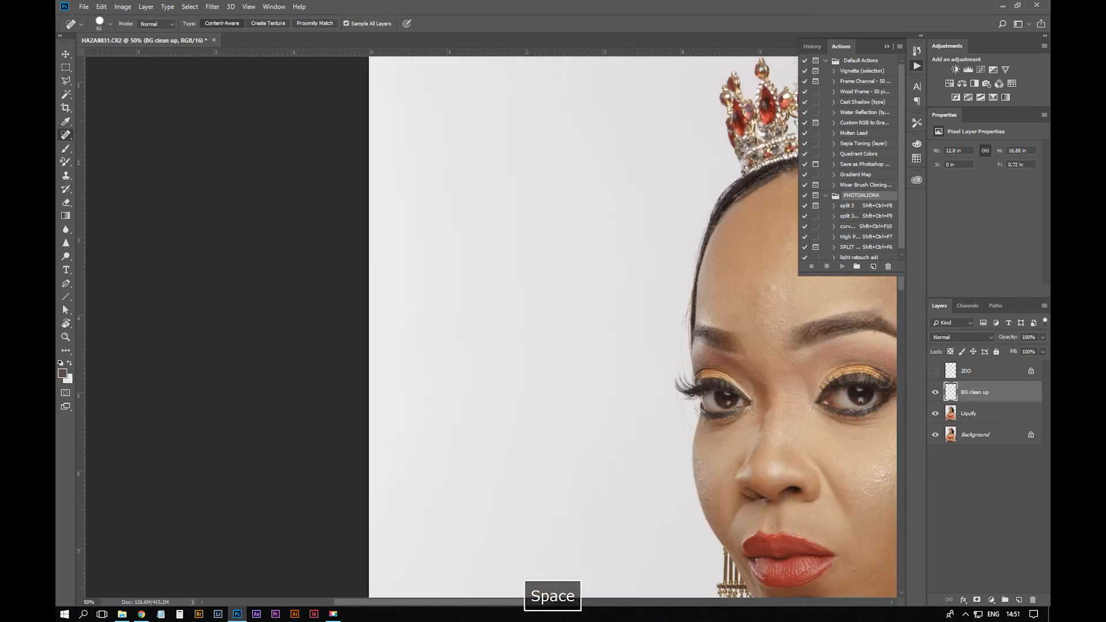
# Examine the whole portrait, then the chest, crossed arms and lower dress edges for remaining flaws
pyautogui.hotkey('ctrl', '-')
pyautogui.hotkey('ctrl', '-')
pyautogui.hotkey('ctrl', '-')
pyautogui.hotkey('ctrl', '-')
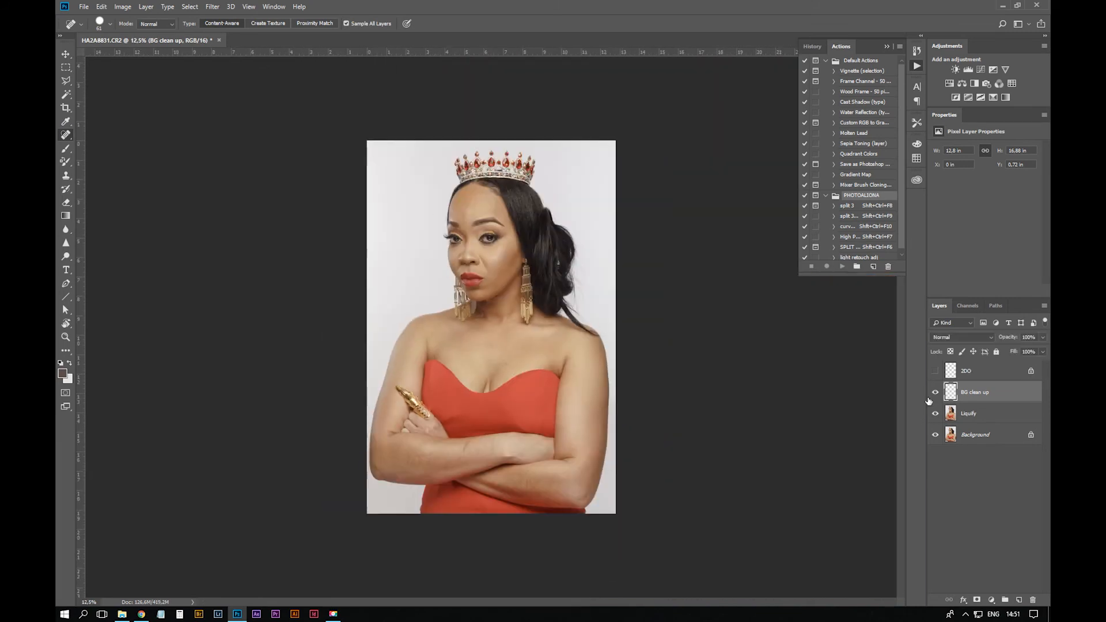
pyautogui.hotkey('ctrl', '+')
pyautogui.hotkey('ctrl', '+')
pyautogui.hotkey('ctrl', '+')
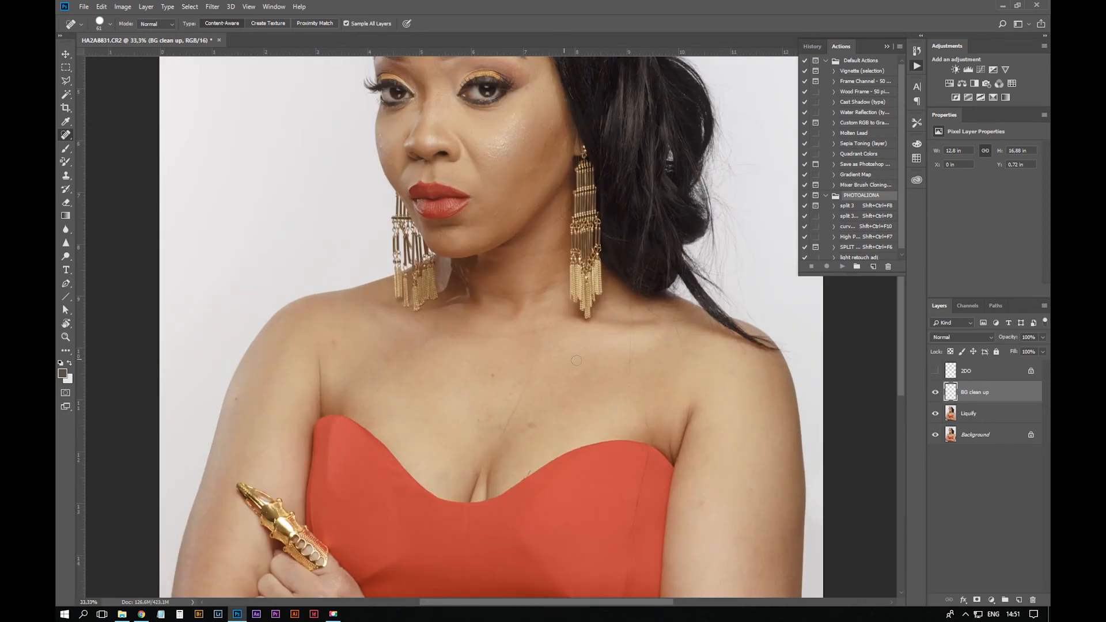
pyautogui.press('space')
pyautogui.moveTo(557, 508); pyautogui.dragTo(514, 209)
pyautogui.press('space')
pyautogui.moveTo(626, 111); pyautogui.dragTo(562, 69)
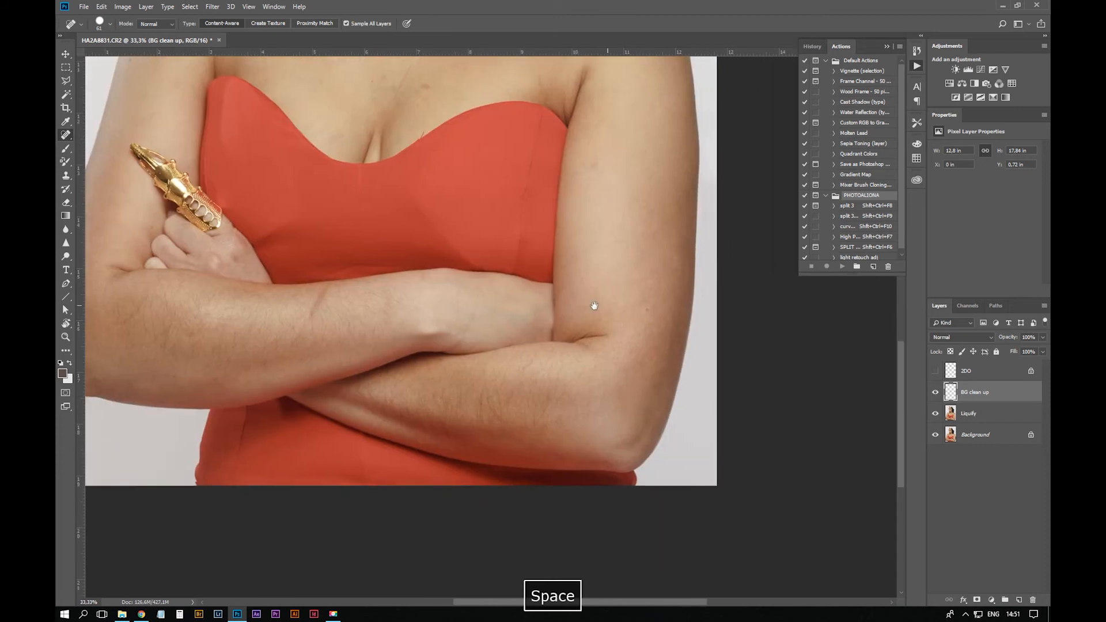
pyautogui.moveTo(594, 305); pyautogui.dragTo(914, 358)
pyautogui.moveTo(598, 207)
pyautogui.mouseDown()
pyautogui.moveTo(616, 418)
pyautogui.moveTo(256, 407)
pyautogui.moveTo(304, 329)
pyautogui.moveTo(489, 263)
pyautogui.moveTo(484, 200)
pyautogui.moveTo(427, 227)
pyautogui.mouseUp()
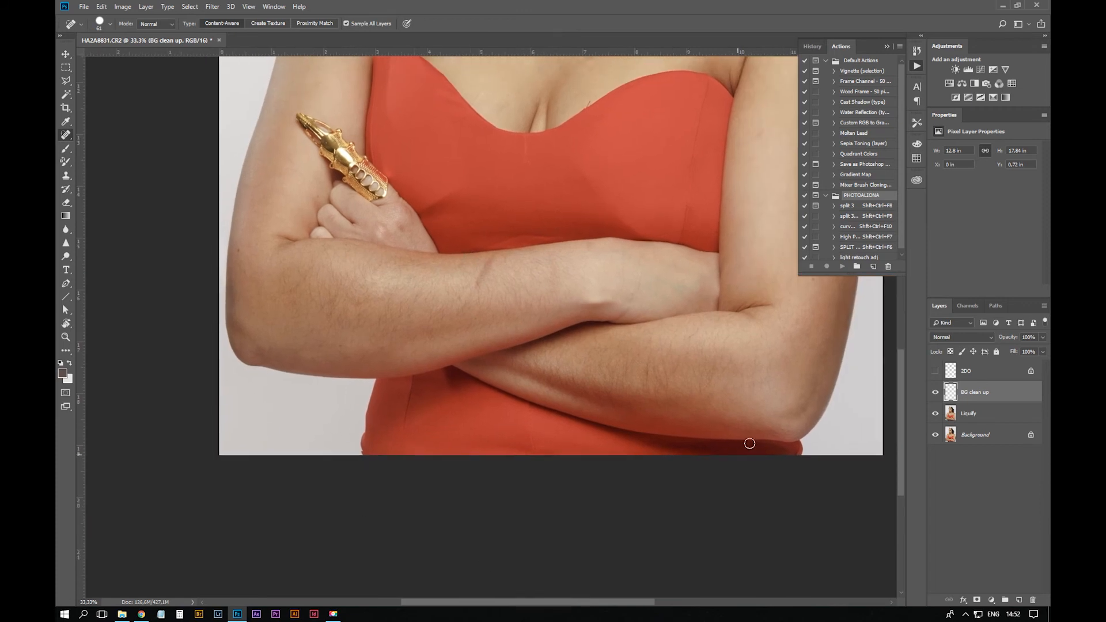
# Open the Liquify filter on the Liquify layer and nudge the dress hem below her right forearm with the size 600 Forward Warp tool
pyautogui.click(977, 413)
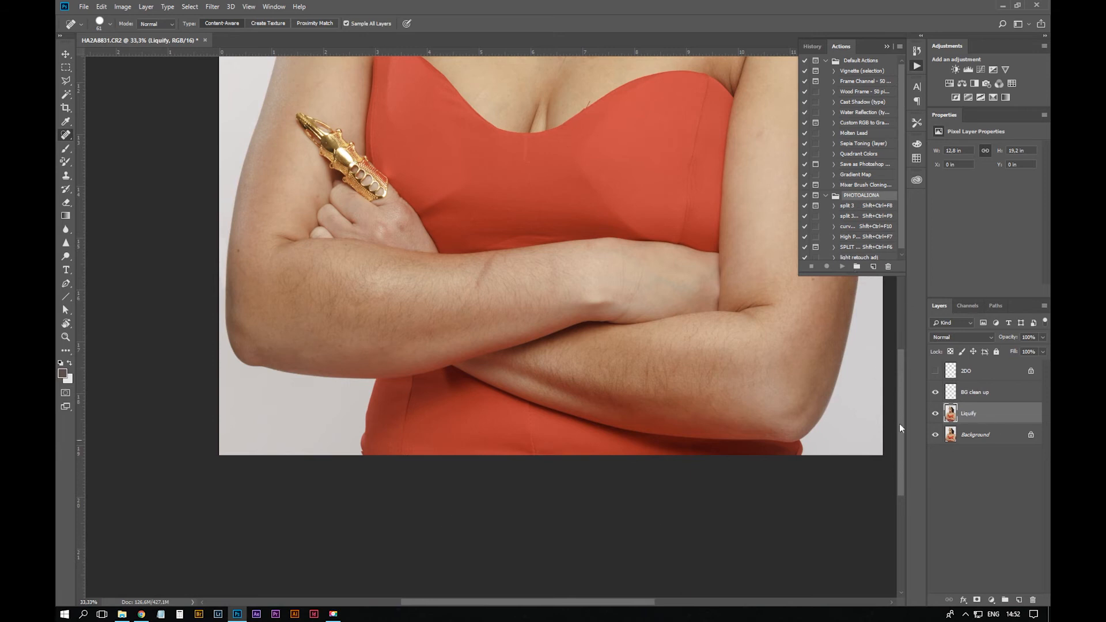
pyautogui.hotkey('ctrl', 'shift', 'x')
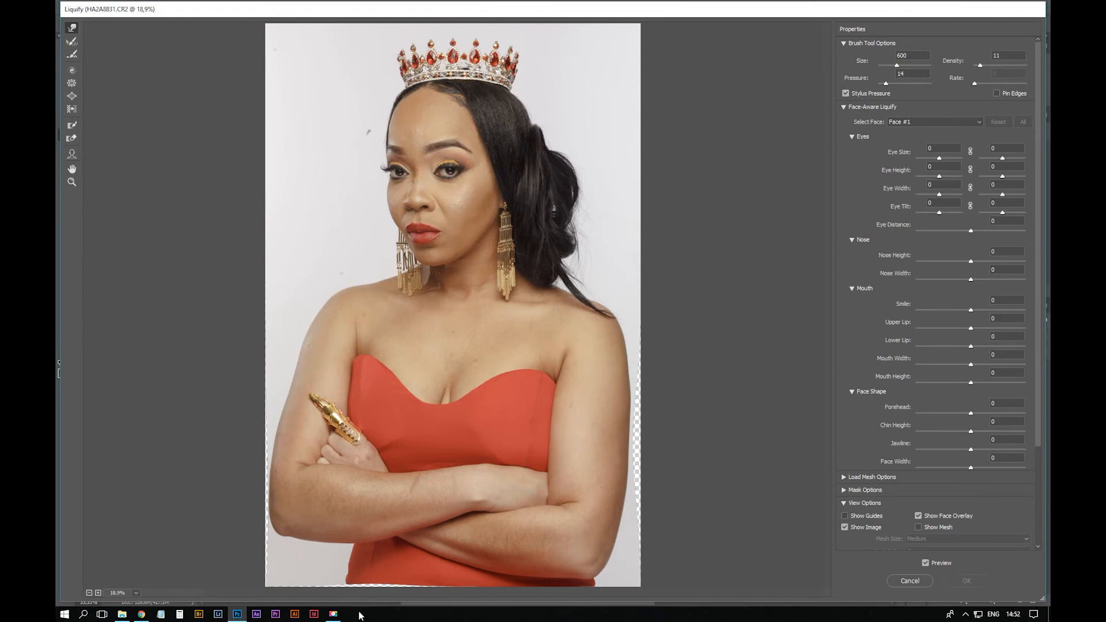
pyautogui.moveTo(366, 574)
pyautogui.mouseDown()
pyautogui.moveTo(355, 598)
pyautogui.moveTo(353, 583)
pyautogui.moveTo(391, 583)
pyautogui.mouseUp()
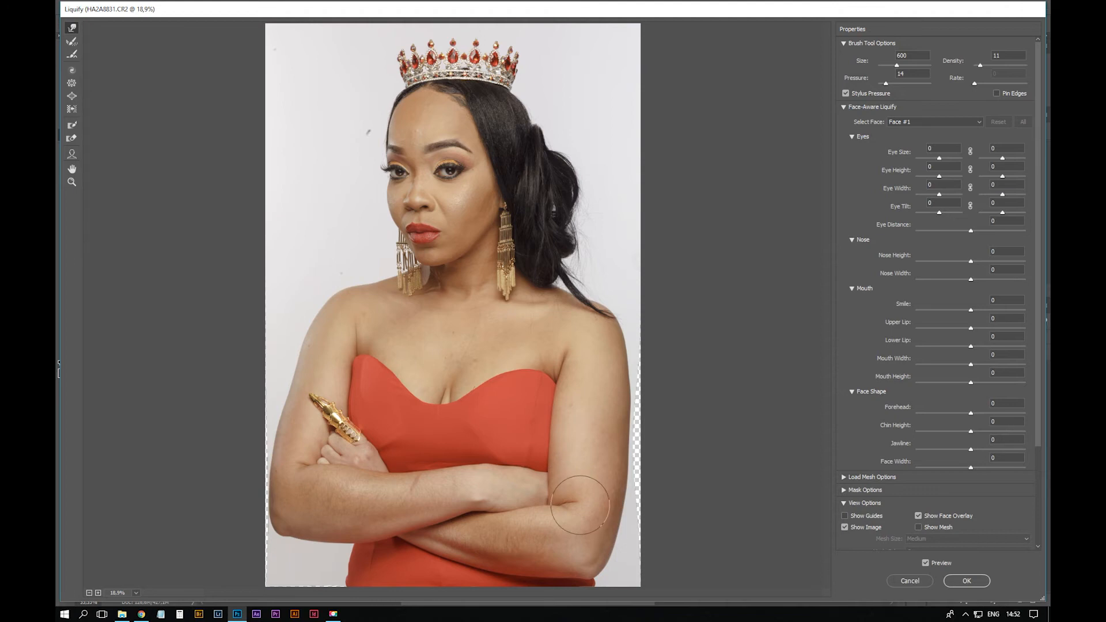
# Push the flared dress hem below her right forearm inward with the Push Left tool at size 60, redoing the first stroke
pyautogui.hotkey('ctrl', '=')
pyautogui.hotkey('ctrl', '=')
pyautogui.press('space')
pyautogui.moveTo(563, 511); pyautogui.dragTo(563, 127)
pyautogui.hotkey('ctrl', '=')
pyautogui.press('space')
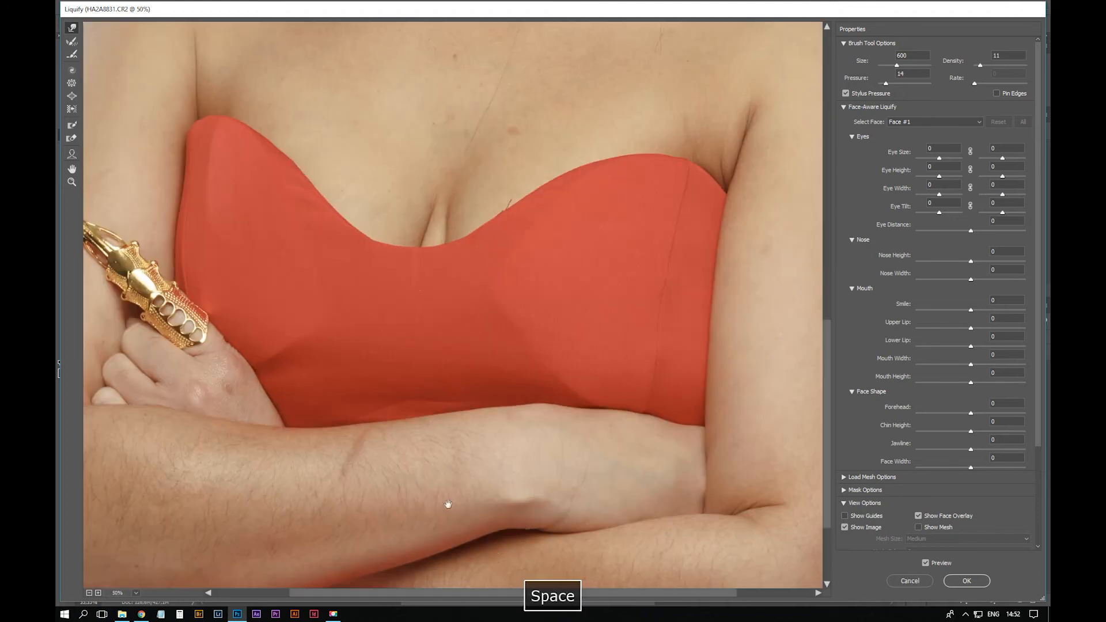
pyautogui.moveTo(449, 504); pyautogui.dragTo(519, 395)
pyautogui.hotkey('ctrl', '=')
pyautogui.press('space')
pyautogui.moveTo(484, 267)
pyautogui.mouseDown()
pyautogui.moveTo(546, 181)
pyautogui.moveTo(586, 202)
pyautogui.mouseUp()
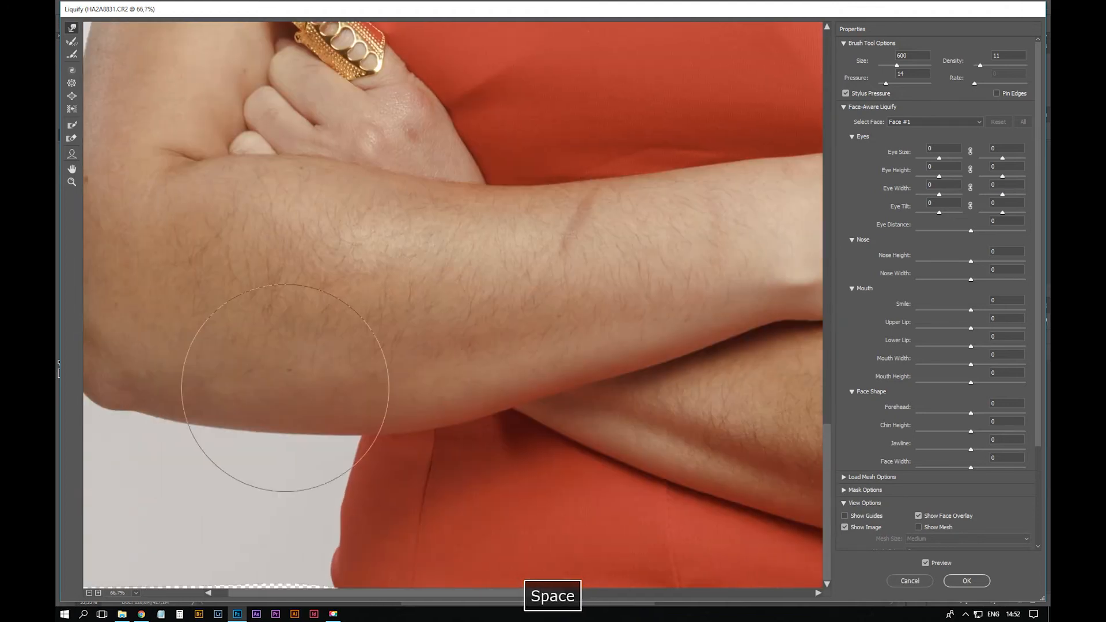
pyautogui.click(71, 109)
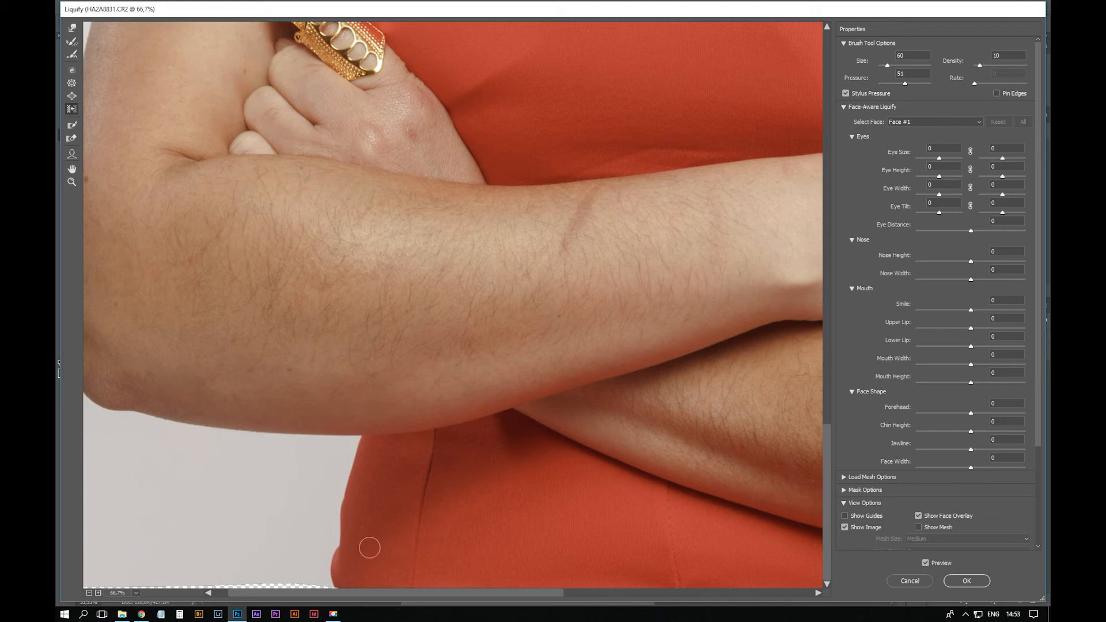
pyautogui.moveTo(342, 566)
pyautogui.mouseDown()
pyautogui.moveTo(337, 528)
pyautogui.moveTo(354, 455)
pyautogui.mouseUp()
pyautogui.hotkey('ctrl', 'z')
pyautogui.moveTo(340, 507); pyautogui.dragTo(332, 575)
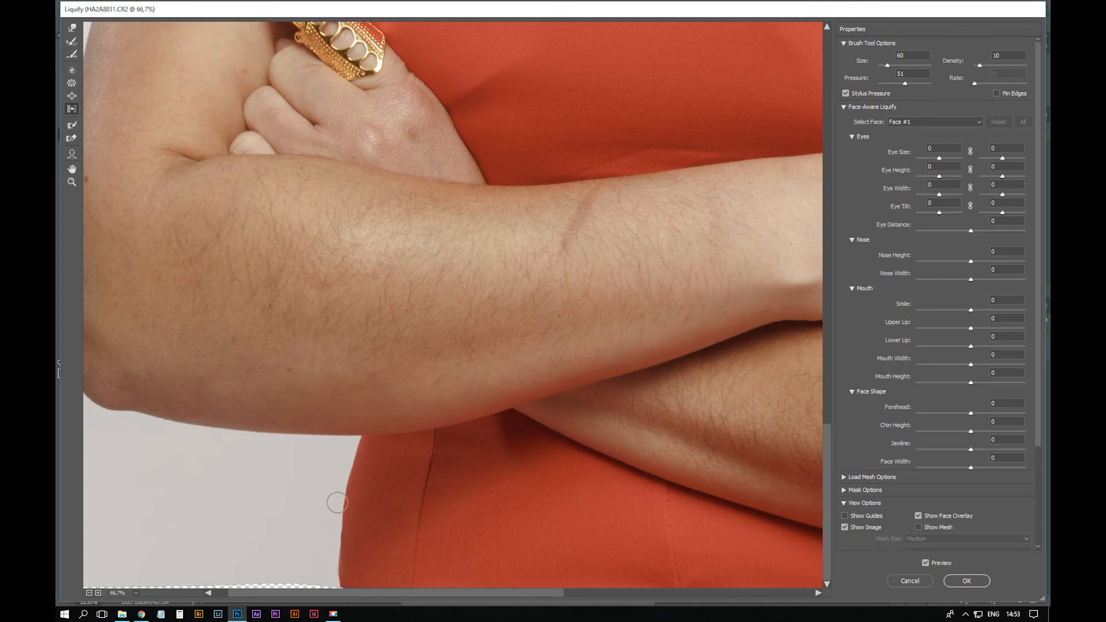
# Rework the dress edge below her right forearm with the Push Left tool enlarged to size 175, undoing the misshapen strokes
pyautogui.moveTo(338, 502); pyautogui.dragTo(337, 558)
pyautogui.hotkey('ctrl', 'z')
pyautogui.press(']')
pyautogui.press(']')
pyautogui.press(']')
pyautogui.moveTo(341, 537); pyautogui.dragTo(349, 499)
pyautogui.hotkey('ctrl', 'z')
pyautogui.hotkey('ctrl', 'alt', 'z')
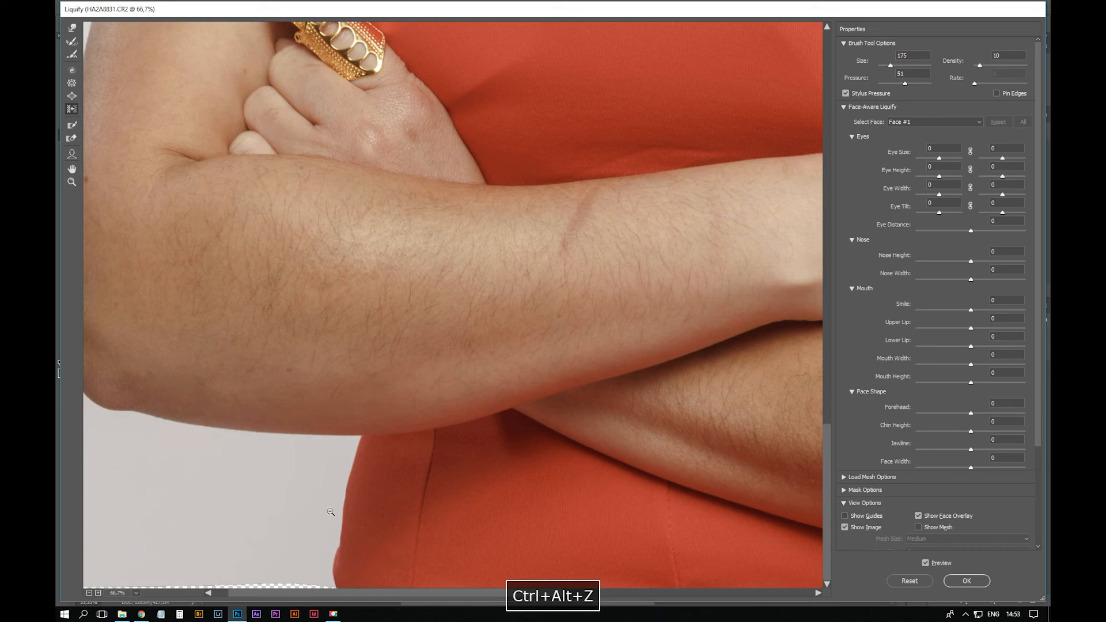
pyautogui.hotkey('ctrl', 'z')
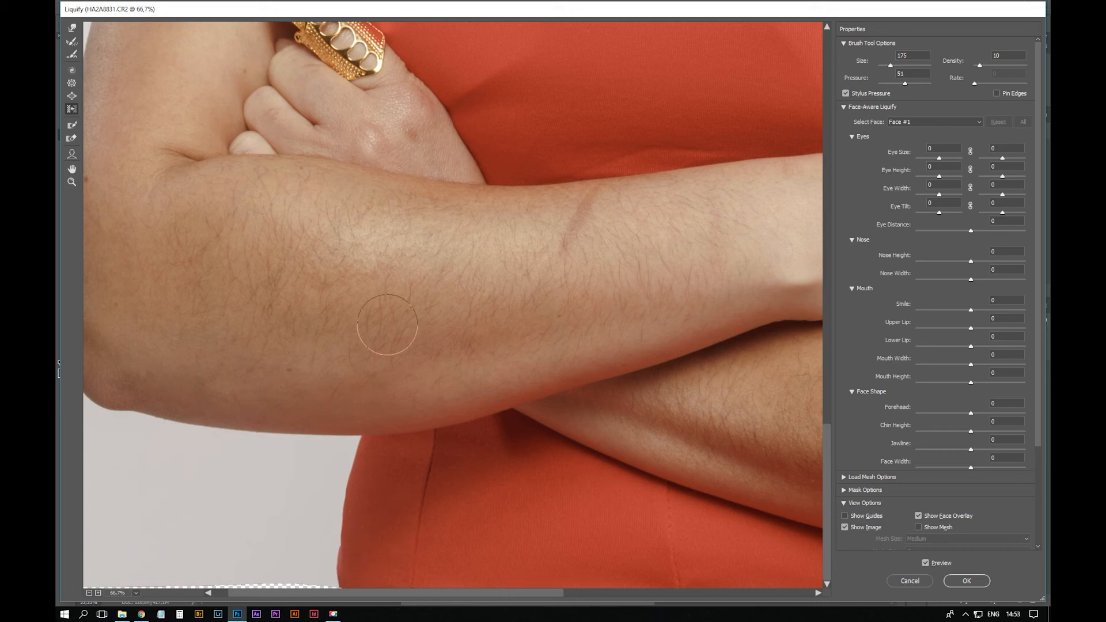
# Reduce the Push Left brush to size 35 and undo the unwanted pushes on the dress edge
pyautogui.press('[')
pyautogui.press('[')
pyautogui.press('[')
pyautogui.press('[')
pyautogui.press('[')
pyautogui.press('[')
pyautogui.hotkey('ctrl', 'z')
pyautogui.hotkey('ctrl', 'z')
pyautogui.hotkey('ctrl', 'z')
# Straighten the flared dress hem below her left elbow with the size 35 Push Left brush, apply Liquify and compare before and after
pyautogui.press('space')
pyautogui.moveTo(619, 446)
pyautogui.mouseDown()
pyautogui.moveTo(286, 329)
pyautogui.moveTo(148, 334)
pyautogui.mouseUp()
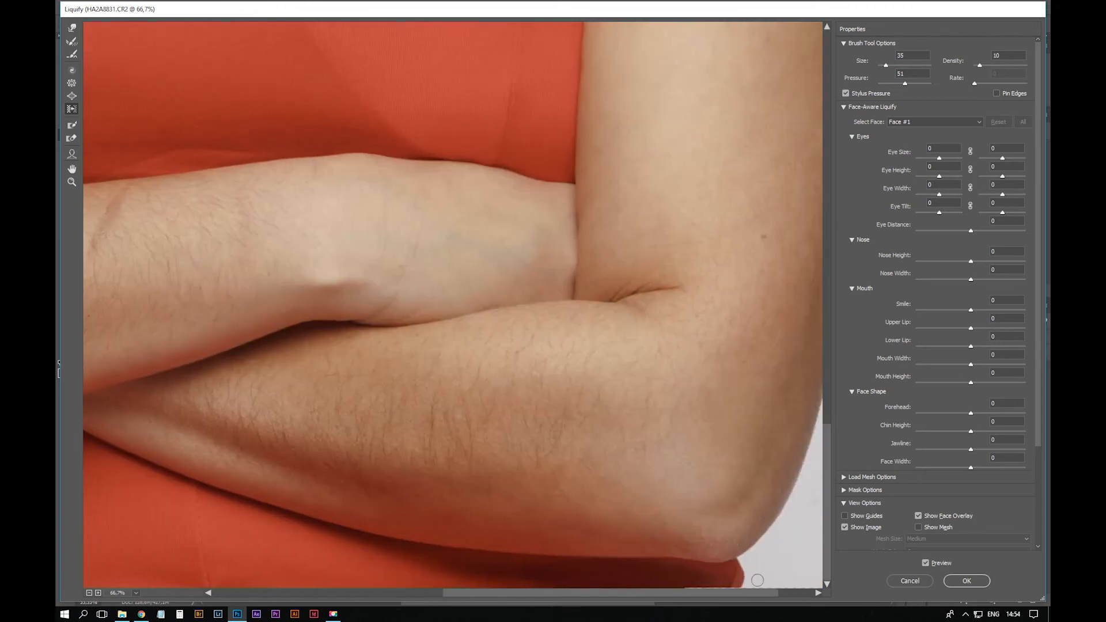
pyautogui.hotkey('ctrl', 'z')
pyautogui.hotkey('ctrl', 'z')
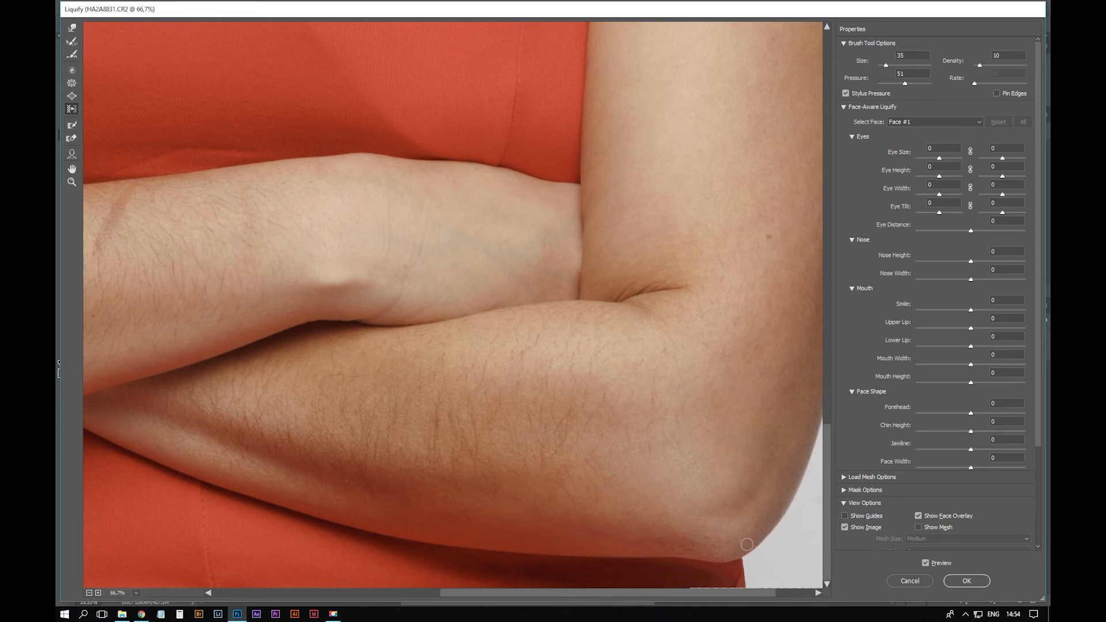
pyautogui.click(972, 582)
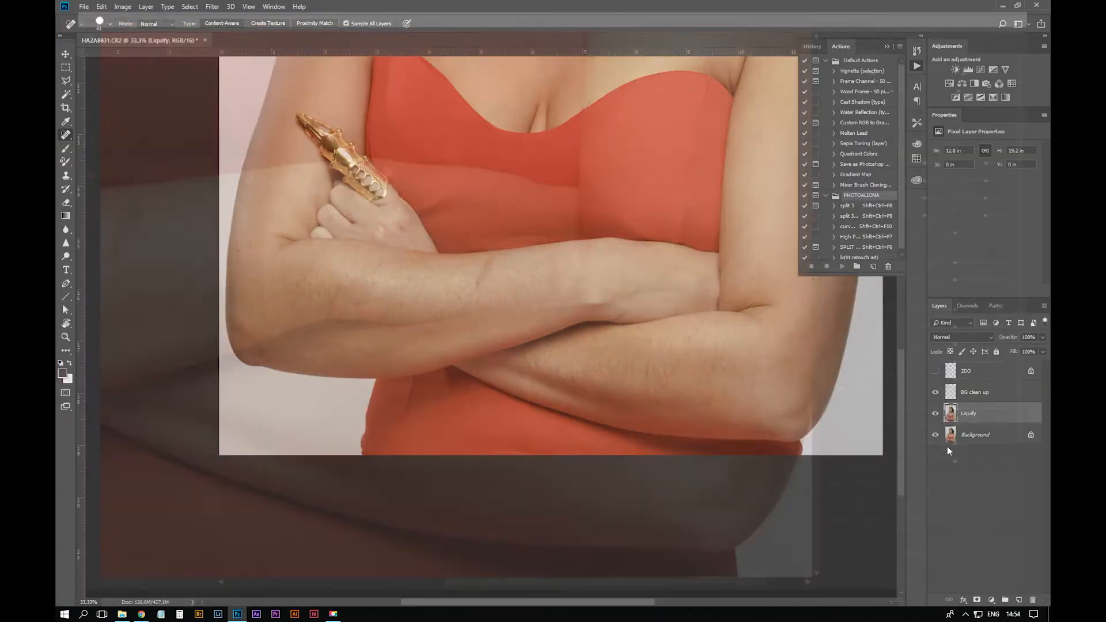
pyautogui.click(936, 414)
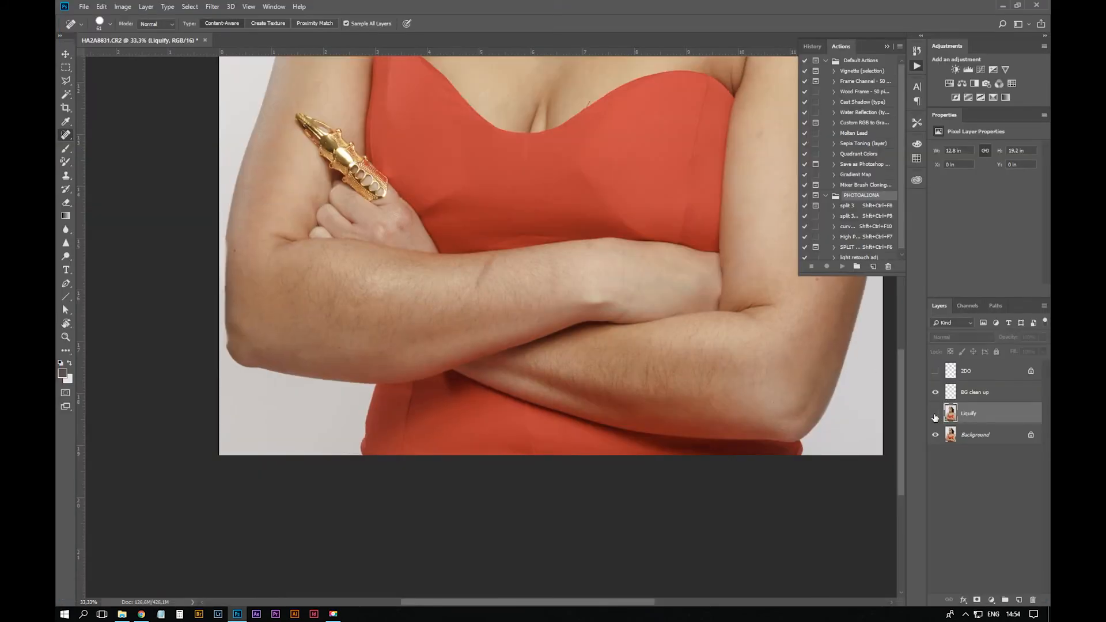
pyautogui.click(936, 413)
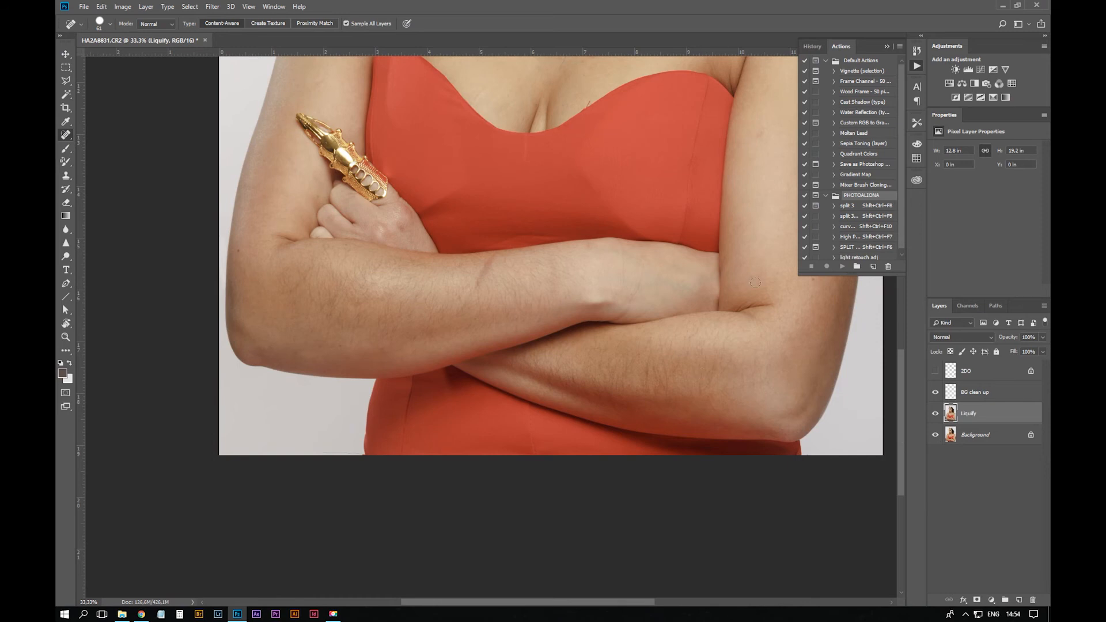
# Reopen Liquify, try pushing the dress's side seam beside her left arm with the Push Left tool at size 400, and undo it
pyautogui.hotkey('ctrl', 'shift', 'x')
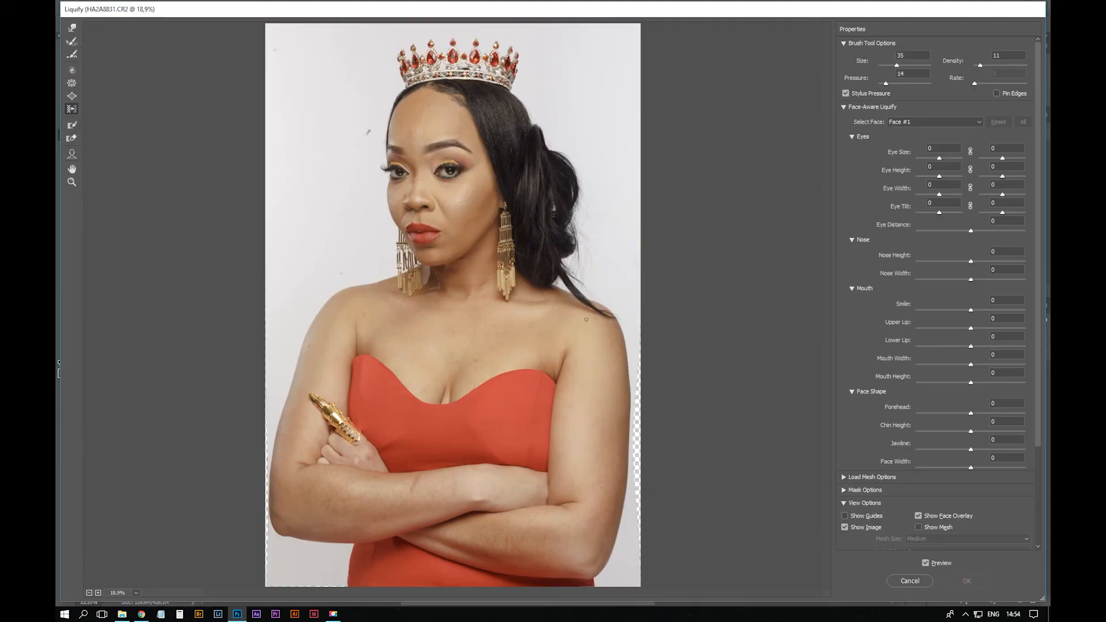
pyautogui.hotkey('ctrl', '+')
pyautogui.hotkey('ctrl', '+')
pyautogui.moveTo(513, 320); pyautogui.dragTo(513, 147)
pyautogui.hotkey('ctrl', '+')
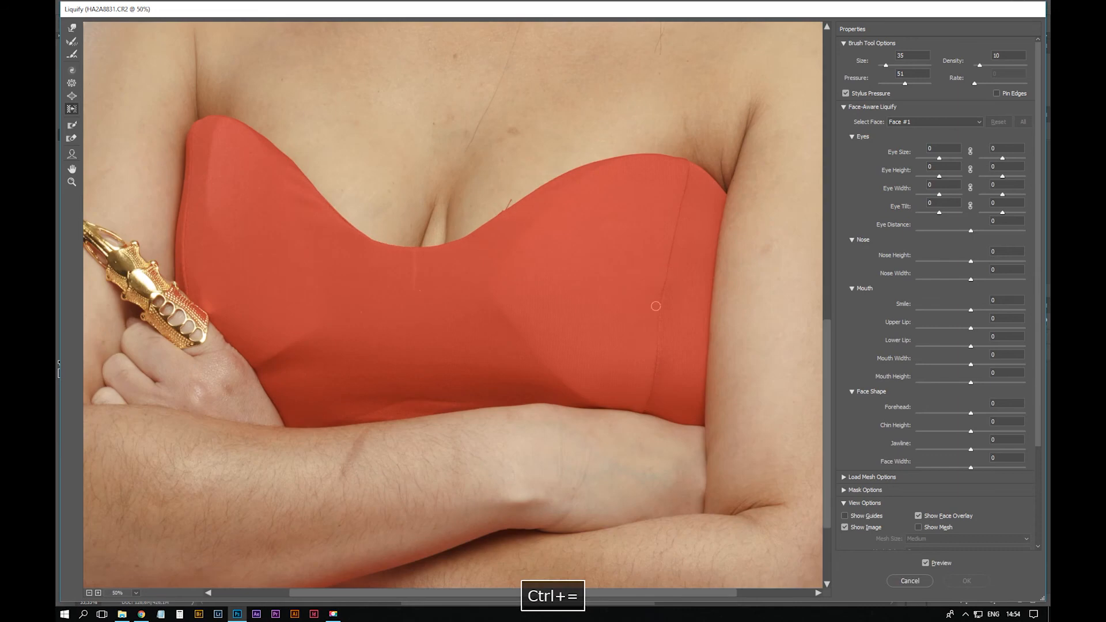
pyautogui.press(']')
pyautogui.press(']')
pyautogui.press(']')
pyautogui.press(']')
pyautogui.press(']')
pyautogui.moveTo(640, 321); pyautogui.dragTo(651, 323)
pyautogui.hotkey('ctrl', 'z')
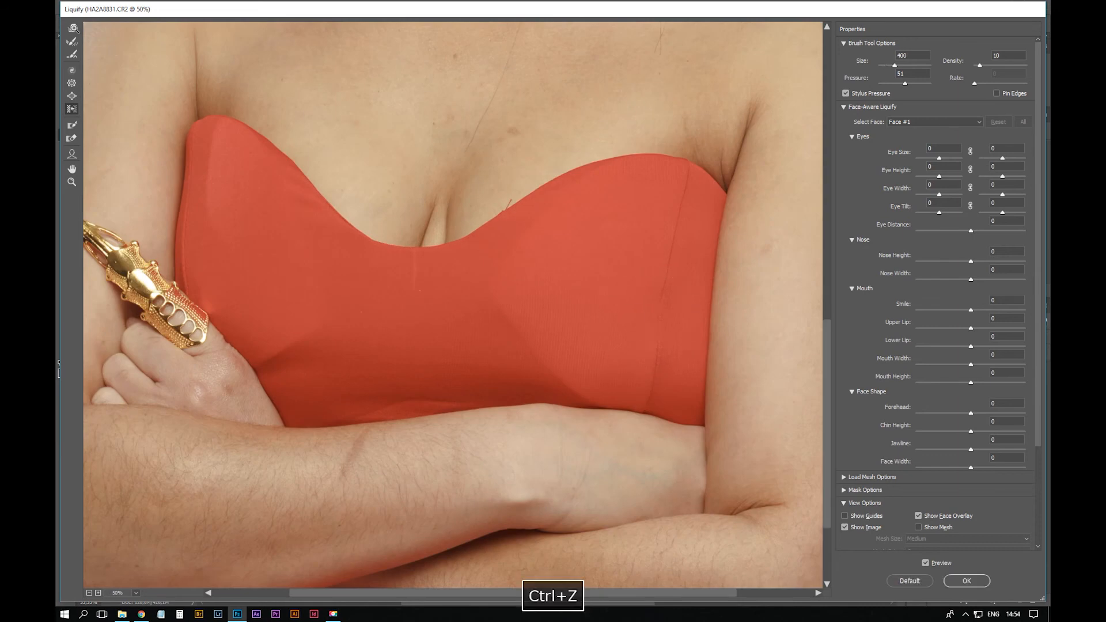
# Switch to the Forward Warp tool and adjust its brush size for the dress's side beside her left arm
pyautogui.click(69, 30)
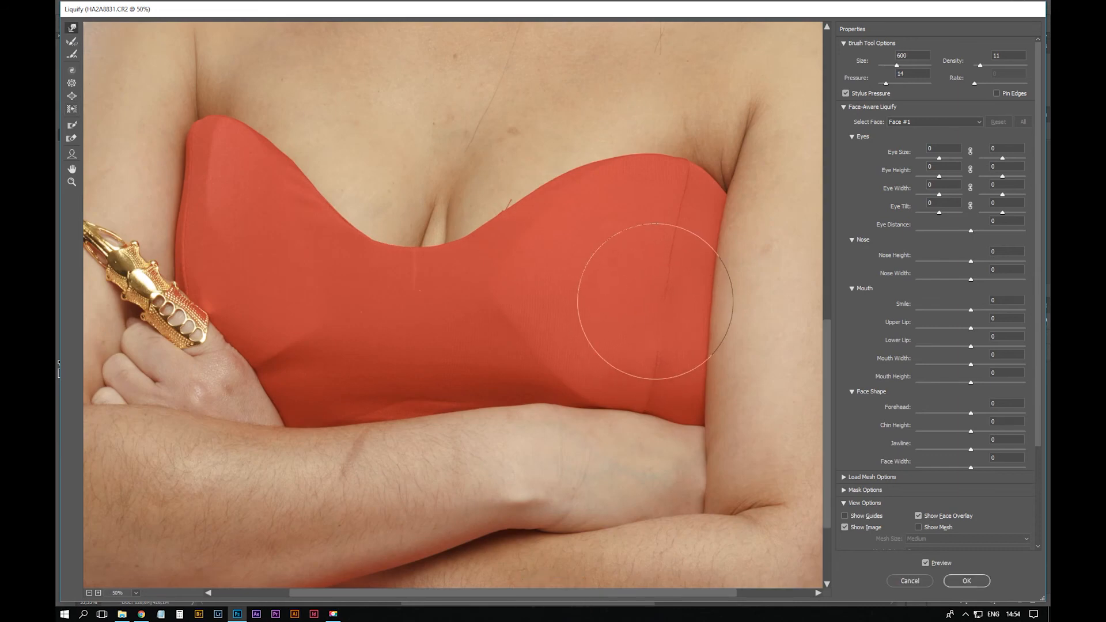
pyautogui.press('[')
pyautogui.press('[')
pyautogui.press('[')
pyautogui.press('[')
pyautogui.press('[')
pyautogui.press('[')
pyautogui.press('[')
pyautogui.press(']')
pyautogui.press(']')
pyautogui.press(']')
pyautogui.press(']')
pyautogui.press('[')
pyautogui.press('[')
pyautogui.press('[')
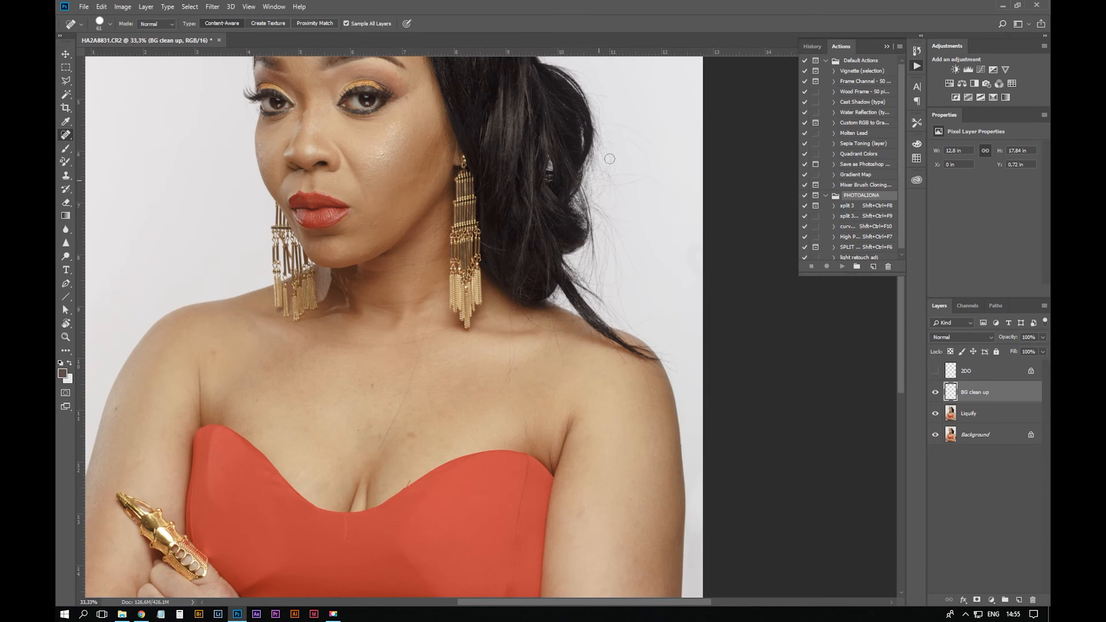
# Set the Clone Stamp's blend mode to Lighten for cleaning stray hairs around her head on the BG clean up layer
pyautogui.press('space')
pyautogui.moveTo(484, 101)
pyautogui.mouseDown()
pyautogui.moveTo(593, 368)
pyautogui.moveTo(630, 324)
pyautogui.mouseUp()
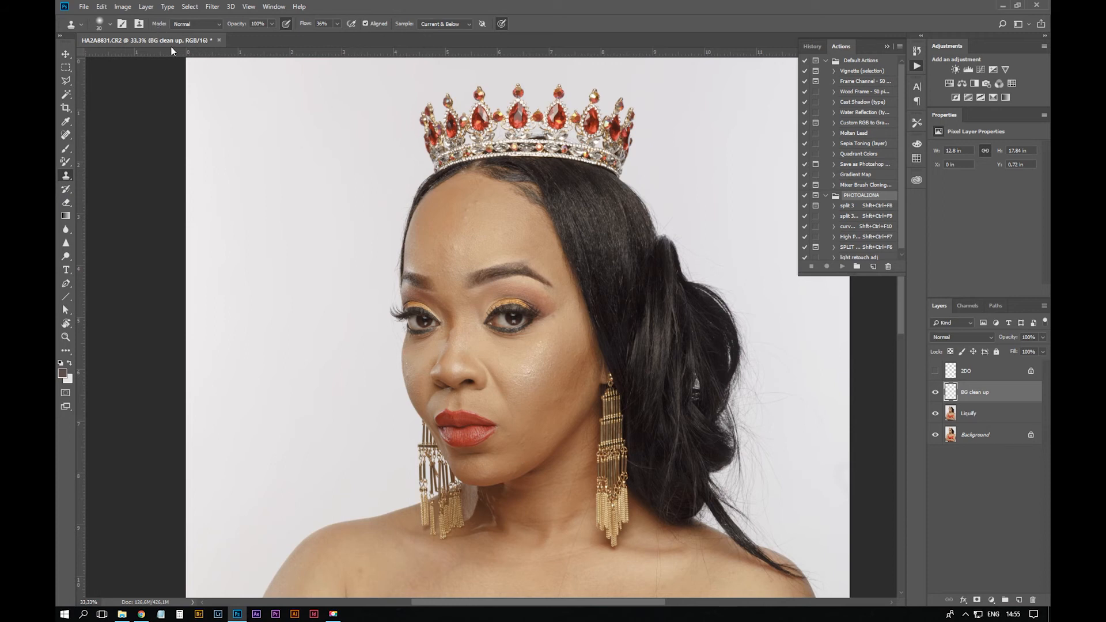
pyautogui.click(202, 25)
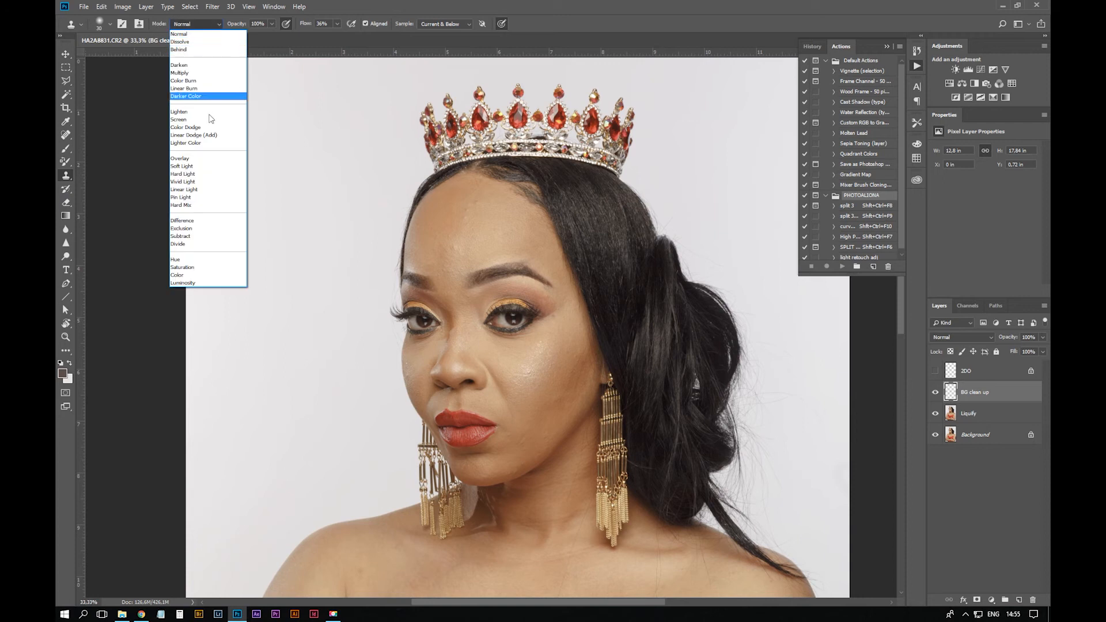
pyautogui.click(207, 112)
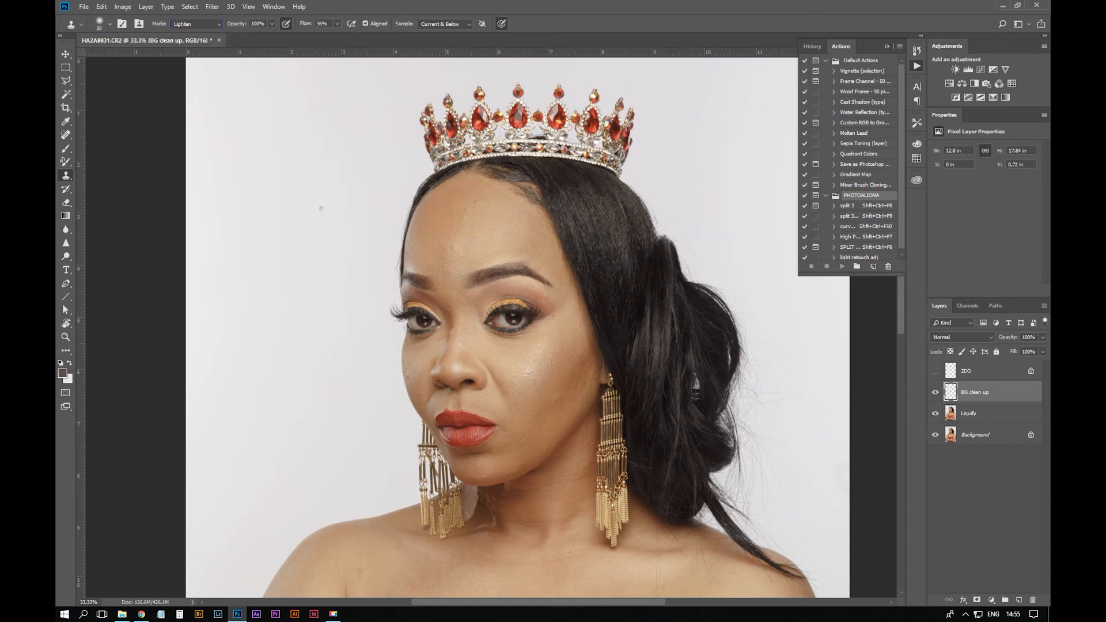
# Clone clean backdrop over the stray hairs beside her right eyebrow and temple, using a smaller brush close to the skin
pyautogui.hotkey('ctrl', '+')
pyautogui.hotkey('ctrl', '+')
pyautogui.hotkey('ctrl', '+')
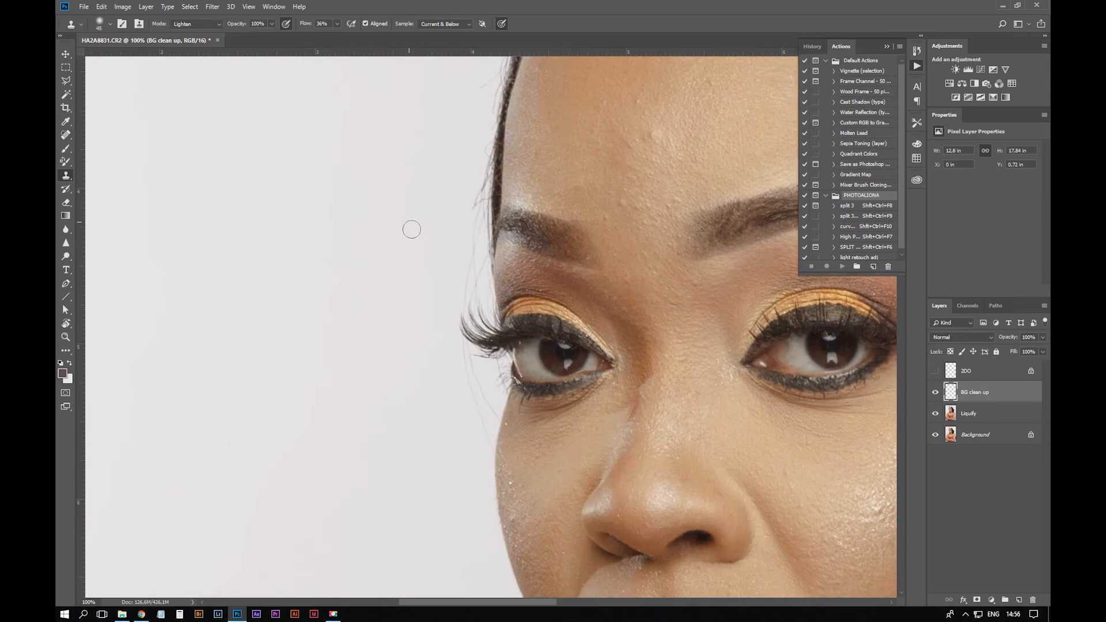
pyautogui.keyDown('alt'); pyautogui.click(401, 220); pyautogui.keyUp('alt')
pyautogui.moveTo(469, 193); pyautogui.dragTo(474, 240)
pyautogui.press('[')
pyautogui.press('[')
pyautogui.press('[')
pyautogui.press('[')
pyautogui.press('[')
pyautogui.moveTo(499, 204); pyautogui.dragTo(490, 277)
# Clone out the flyaway hairs along the outer hairline beside her forehead
pyautogui.press('space')
pyautogui.moveTo(500, 150); pyautogui.dragTo(511, 249)
pyautogui.moveTo(511, 194); pyautogui.dragTo(517, 306)
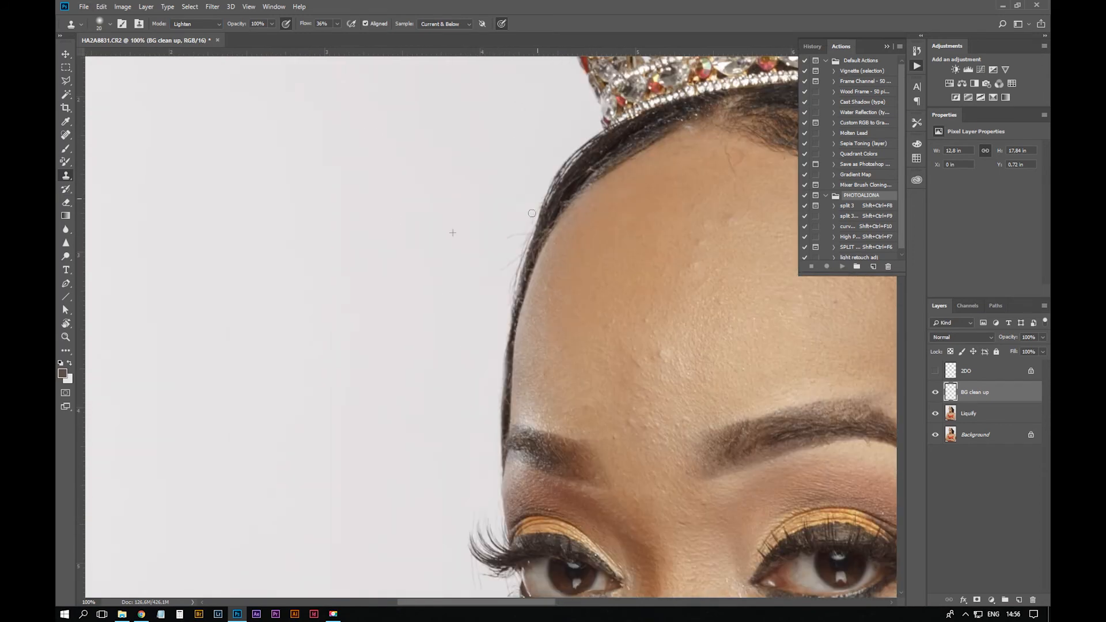
pyautogui.moveTo(531, 231); pyautogui.dragTo(501, 328)
# Remove the stray hairs in the gap between the crown's jewels, undoing the poor healing stroke and returning to the Clone Stamp
pyautogui.press('space')
pyautogui.hotkey('ctrl', '+')
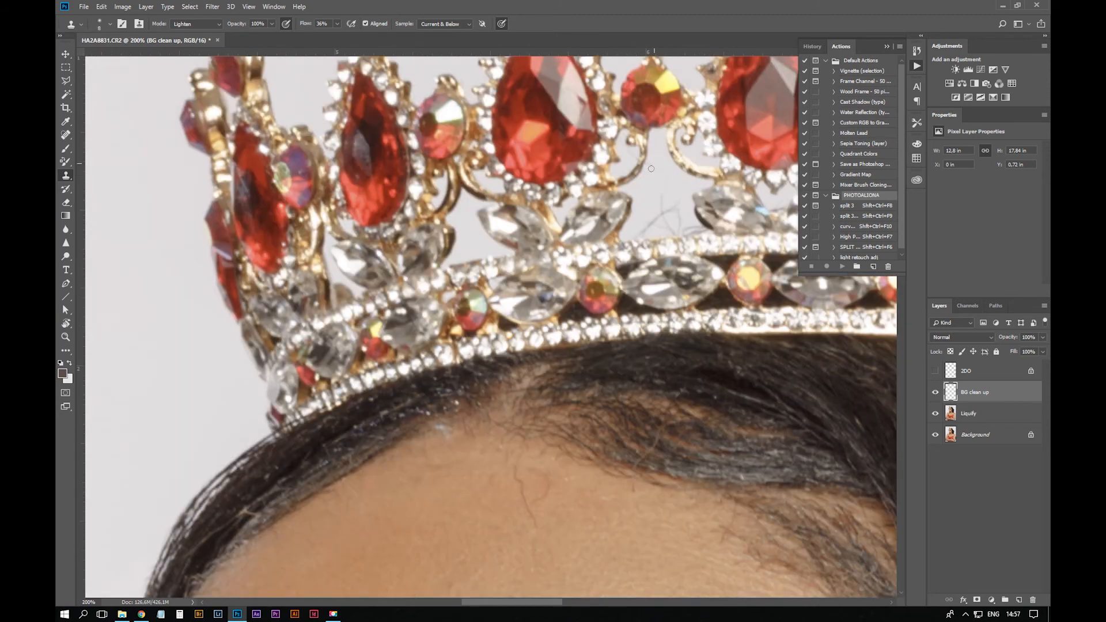
pyautogui.press('j')
pyautogui.moveTo(641, 224); pyautogui.dragTo(680, 177)
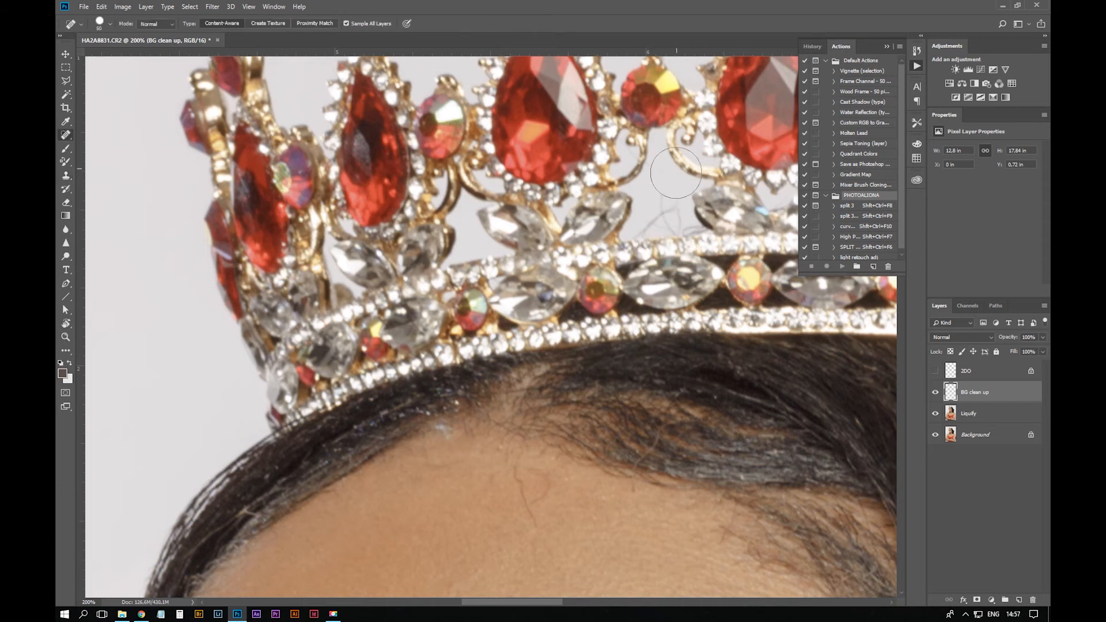
pyautogui.click(672, 205)
pyautogui.moveTo(658, 217)
pyautogui.mouseDown()
pyautogui.moveTo(677, 200)
pyautogui.moveTo(656, 169)
pyautogui.mouseUp()
pyautogui.hotkey('ctrl', 'z')
pyautogui.press('s')
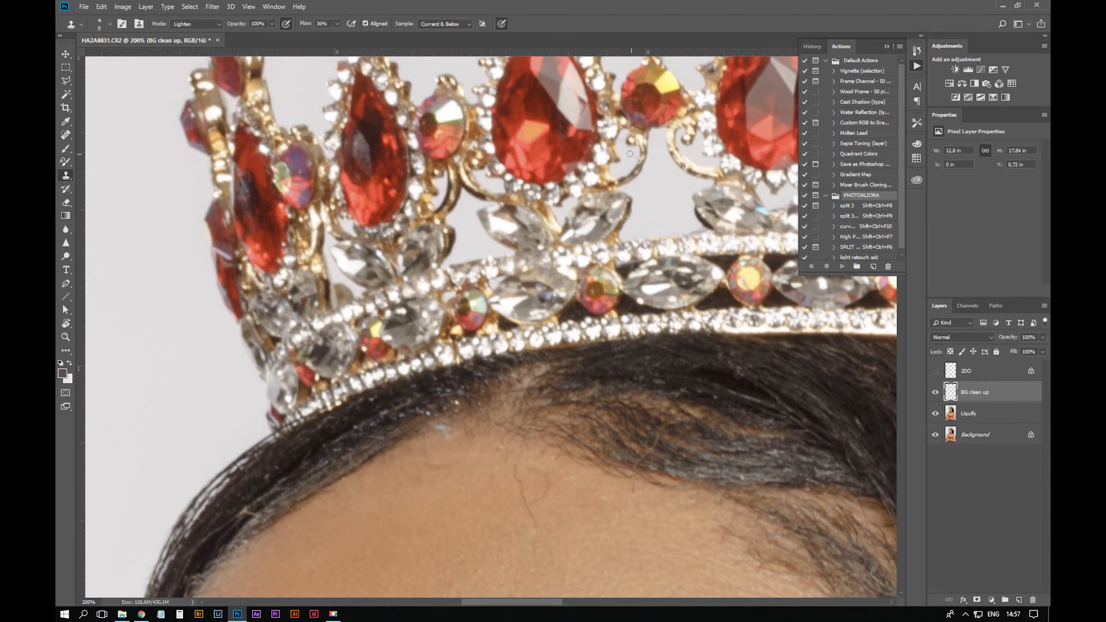
# Clone backdrop over the raised hair tuft showing through the crown's middle gap above the jewelled band
pyautogui.press('space')
pyautogui.moveTo(627, 155)
pyautogui.mouseDown()
pyautogui.moveTo(622, 305)
pyautogui.moveTo(640, 308)
pyautogui.mouseUp()
pyautogui.keyDown('alt'); pyautogui.click(624, 299); pyautogui.keyUp('alt')
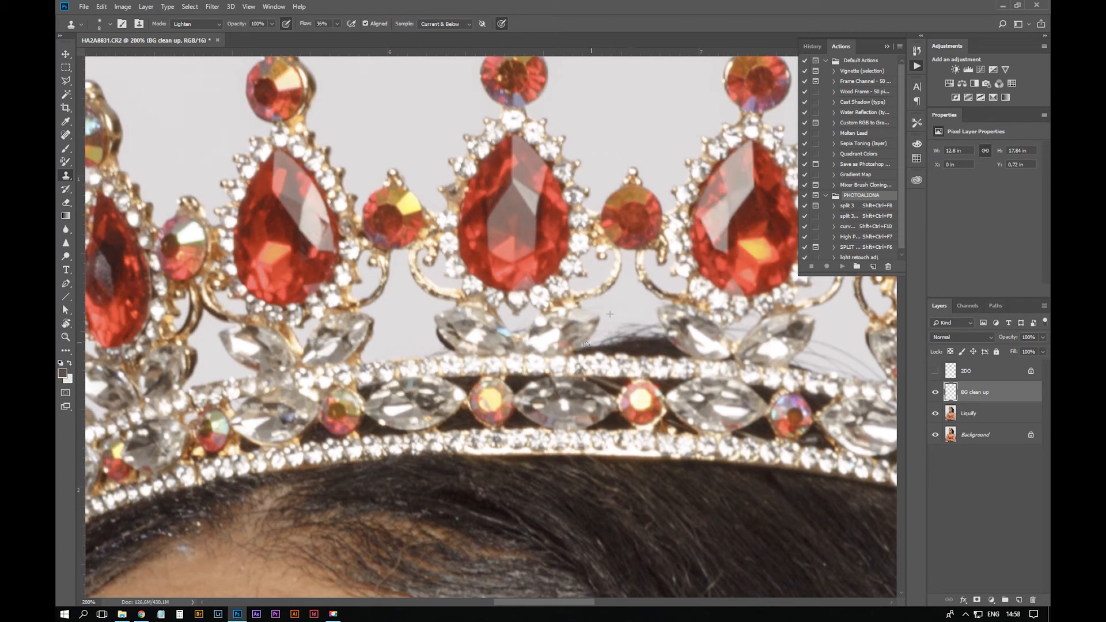
pyautogui.moveTo(587, 344)
pyautogui.mouseDown()
pyautogui.moveTo(608, 332)
pyautogui.moveTo(662, 335)
pyautogui.moveTo(608, 343)
pyautogui.moveTo(641, 322)
pyautogui.moveTo(640, 332)
pyautogui.mouseUp()
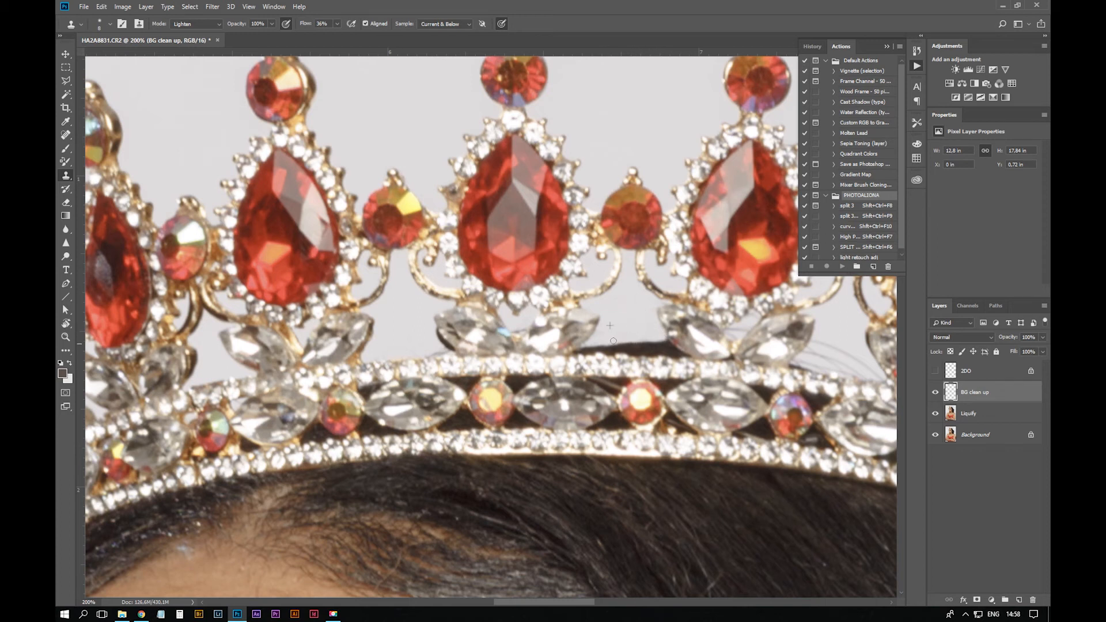
pyautogui.moveTo(614, 341); pyautogui.dragTo(531, 315)
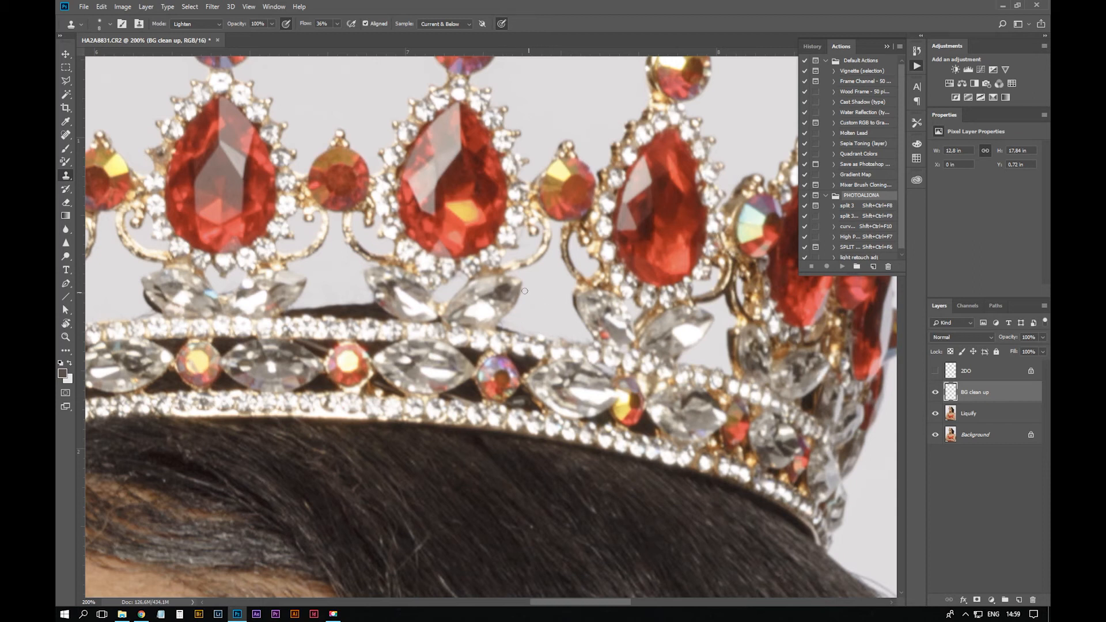
# Compare the whole portrait with and without the BG clean up layer
pyautogui.scroll(-3, 501, 325)
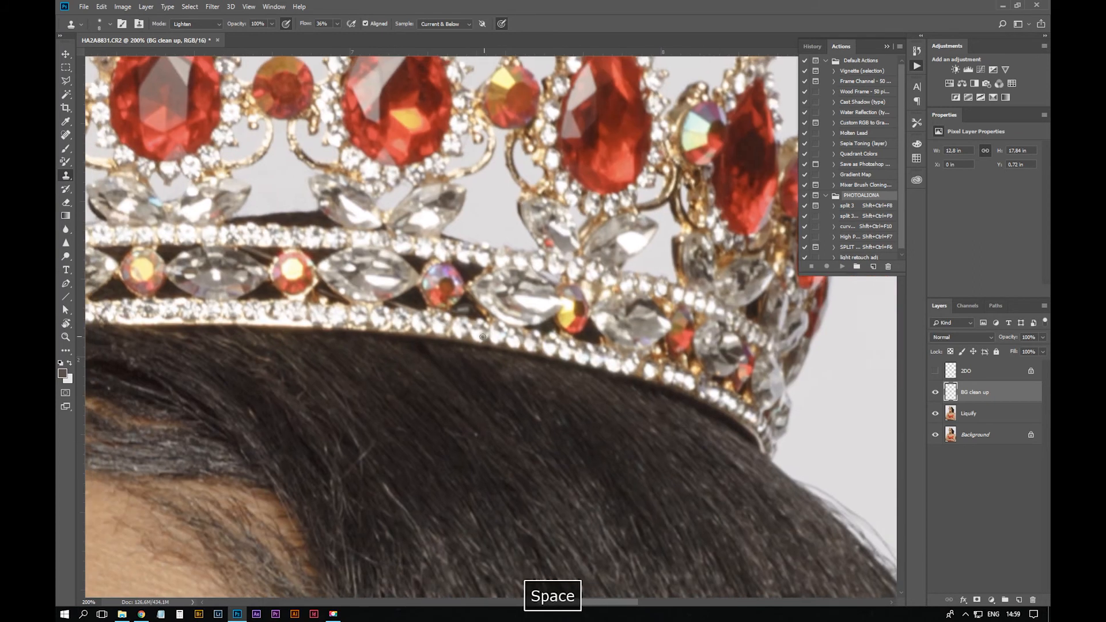
pyautogui.hotkey('ctrl', '-')
pyautogui.hotkey('ctrl', '-')
pyautogui.hotkey('ctrl', '-')
pyautogui.hotkey('ctrl', '-')
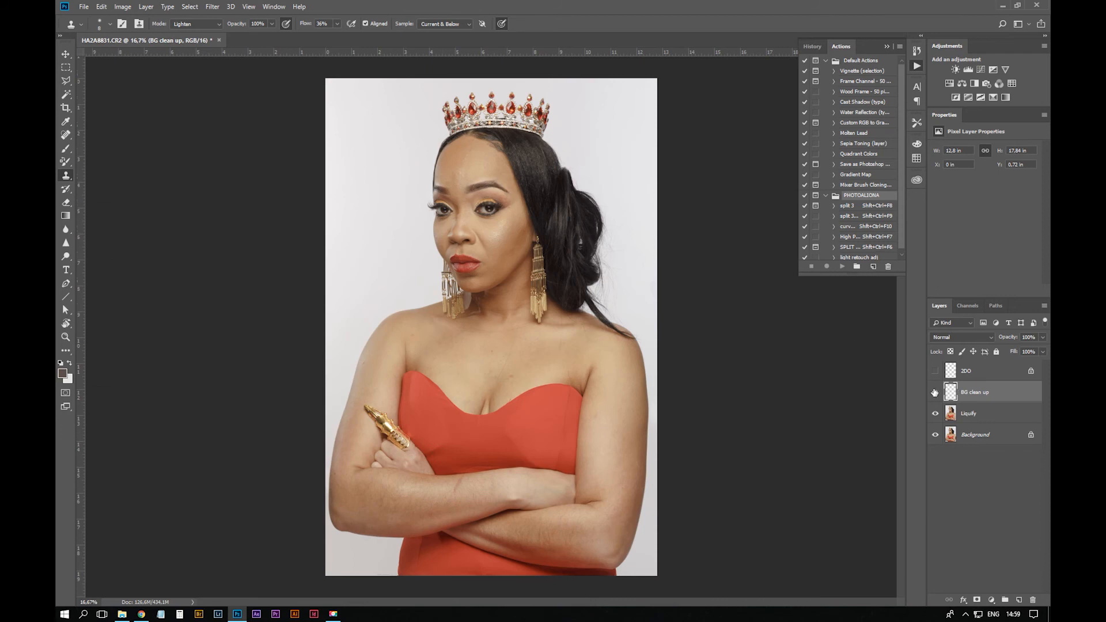
pyautogui.click(936, 393)
pyautogui.click(936, 393)
# Heal the fine stray hairs below and above the outer eyelashes, using a small Spot Healing Brush in Lighten mode
pyautogui.hotkey('ctrl', '=')
pyautogui.hotkey('ctrl', '=')
pyautogui.hotkey('ctrl', '=')
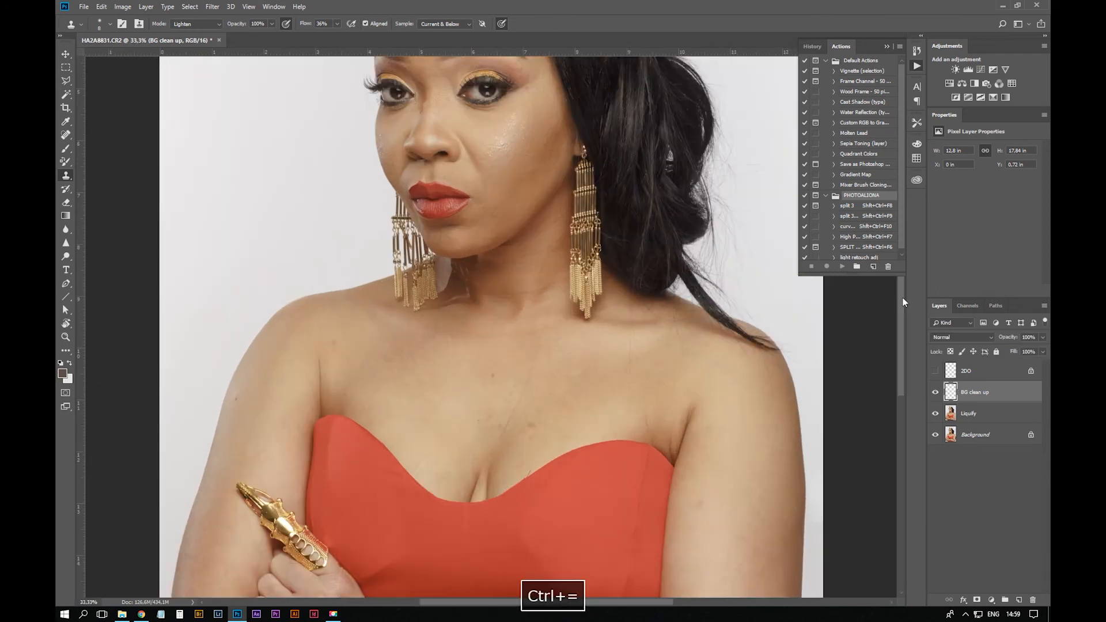
pyautogui.moveTo(429, 175); pyautogui.dragTo(634, 509)
pyautogui.hotkey('ctrl', '=')
pyautogui.hotkey('ctrl', '=')
pyautogui.hotkey('ctrl', '=')
pyautogui.press('j')
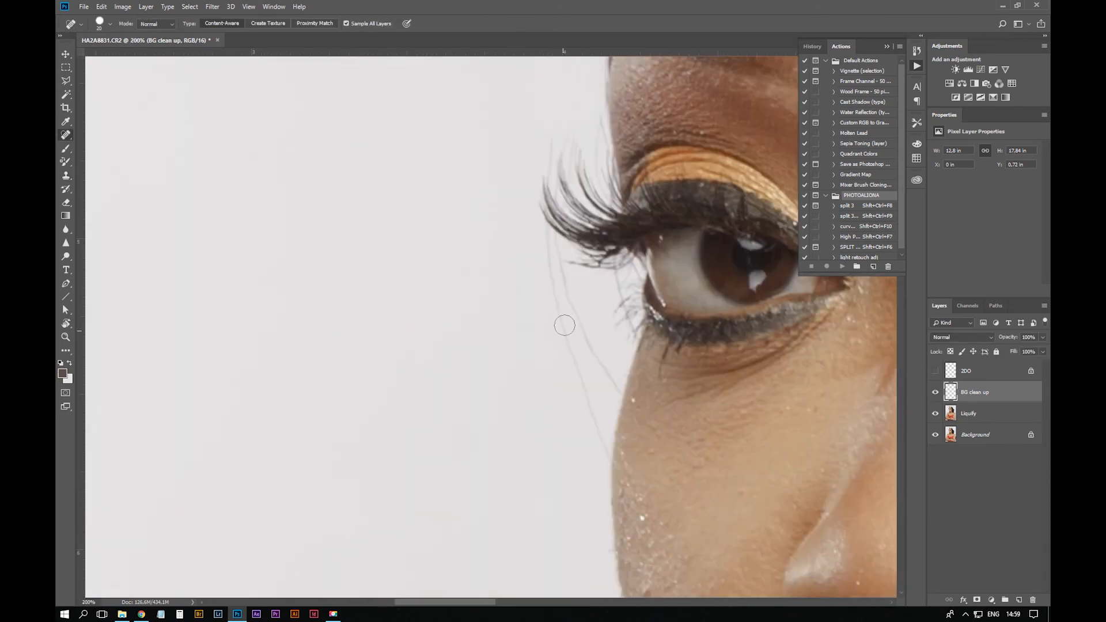
pyautogui.press('[')
pyautogui.press('[')
pyautogui.moveTo(557, 297)
pyautogui.mouseDown()
pyautogui.moveTo(601, 457)
pyautogui.moveTo(545, 225)
pyautogui.moveTo(566, 295)
pyautogui.mouseUp()
pyautogui.click(157, 24)
pyautogui.click(161, 74)
pyautogui.moveTo(557, 242)
pyautogui.mouseDown()
pyautogui.moveTo(589, 352)
pyautogui.moveTo(619, 392)
pyautogui.mouseUp()
pyautogui.moveTo(598, 112); pyautogui.dragTo(605, 111)
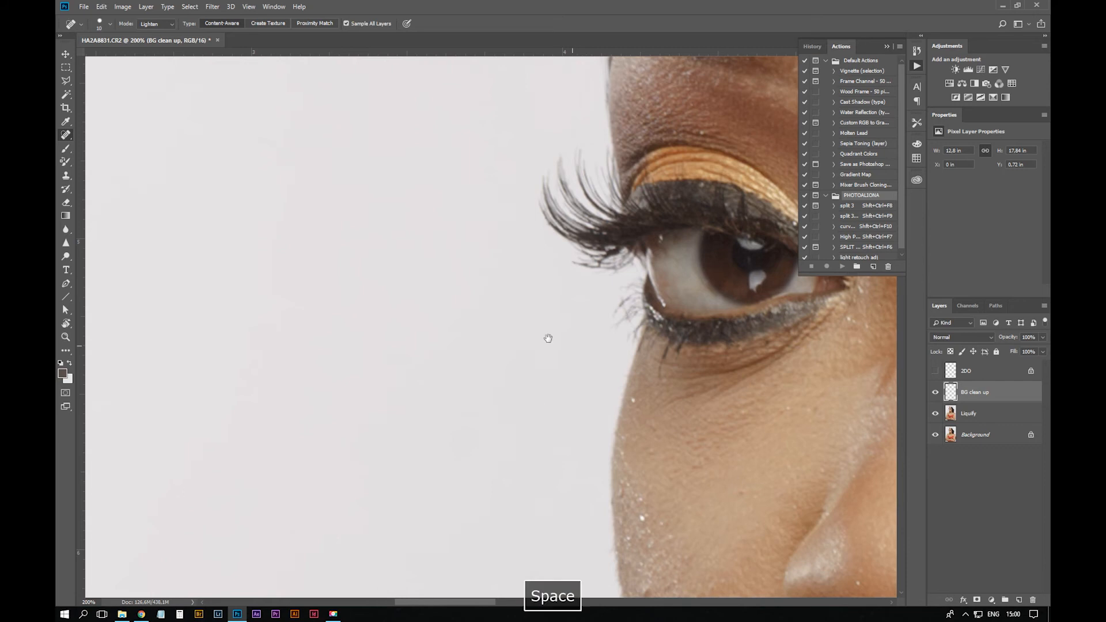
# Heal the loose flyaways standing out against the backdrop around the head's outline and the top of the ponytail
pyautogui.moveTo(624, 296); pyautogui.dragTo(533, 235)
pyautogui.moveTo(605, 264); pyautogui.dragTo(524, 326)
pyautogui.moveTo(711, 323); pyautogui.dragTo(440, 241)
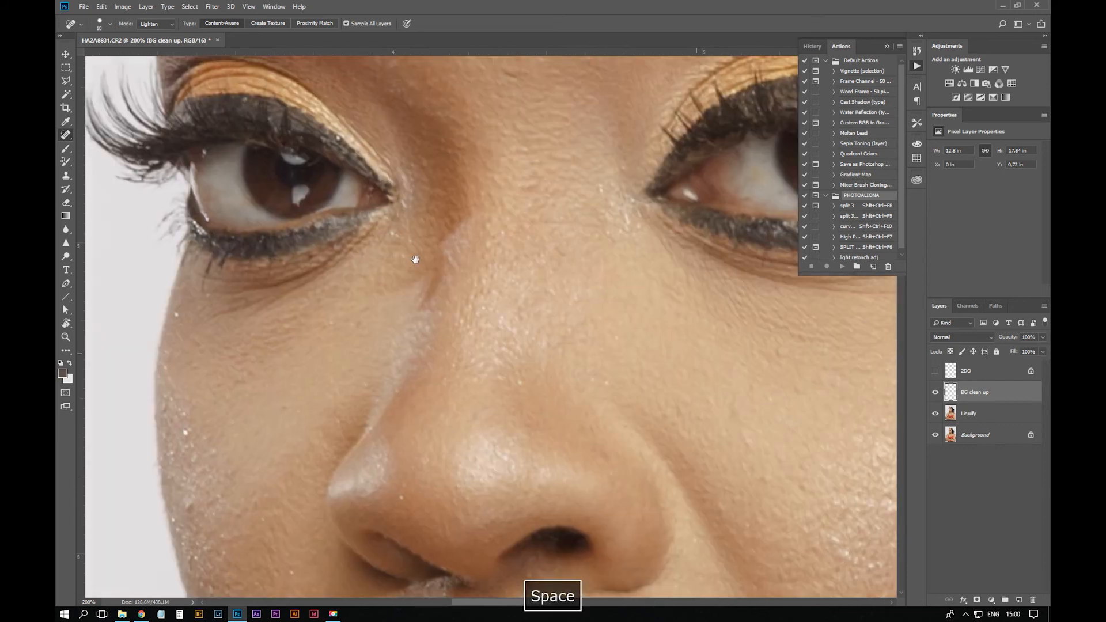
pyautogui.moveTo(772, 167); pyautogui.dragTo(452, 250)
pyautogui.moveTo(761, 202); pyautogui.dragTo(346, 277)
pyautogui.moveTo(694, 247); pyautogui.dragTo(459, 248)
pyautogui.moveTo(245, 88)
pyautogui.mouseDown()
pyautogui.moveTo(481, 283)
pyautogui.moveTo(552, 200)
pyautogui.mouseUp()
pyautogui.moveTo(490, 302); pyautogui.dragTo(435, 230)
pyautogui.moveTo(503, 257); pyautogui.dragTo(548, 204)
pyautogui.moveTo(582, 374); pyautogui.dragTo(412, 166)
pyautogui.moveTo(391, 155); pyautogui.dragTo(453, 208)
pyautogui.moveTo(461, 217); pyautogui.dragTo(605, 280)
pyautogui.moveTo(598, 275); pyautogui.dragTo(684, 312)
pyautogui.moveTo(498, 235); pyautogui.dragTo(517, 246)
pyautogui.moveTo(478, 244); pyautogui.dragTo(485, 246)
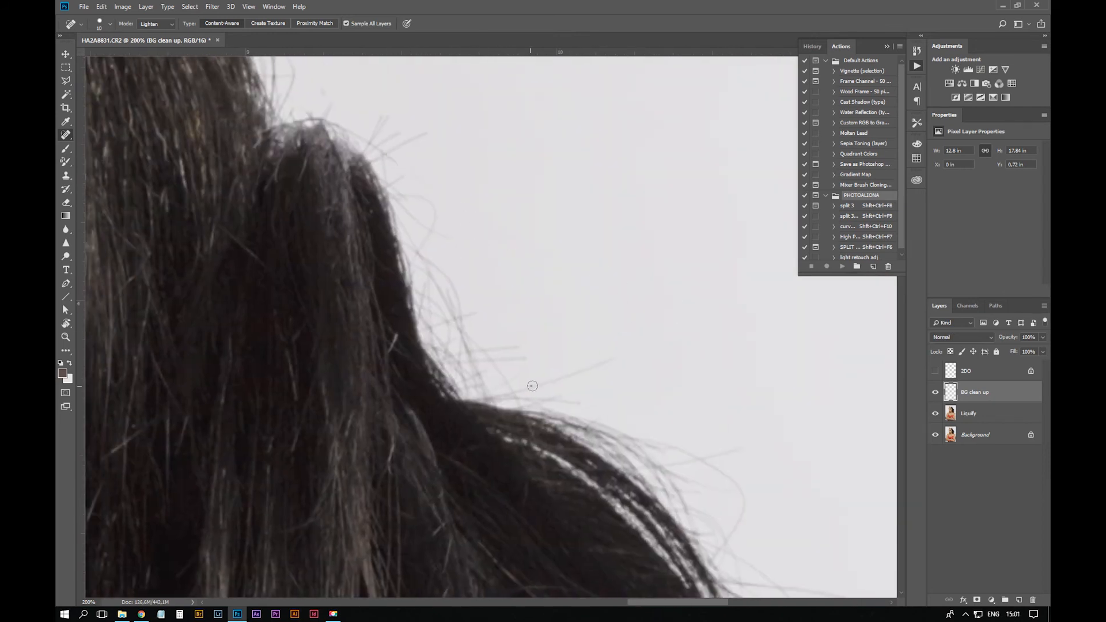
pyautogui.moveTo(502, 92); pyautogui.dragTo(536, 211)
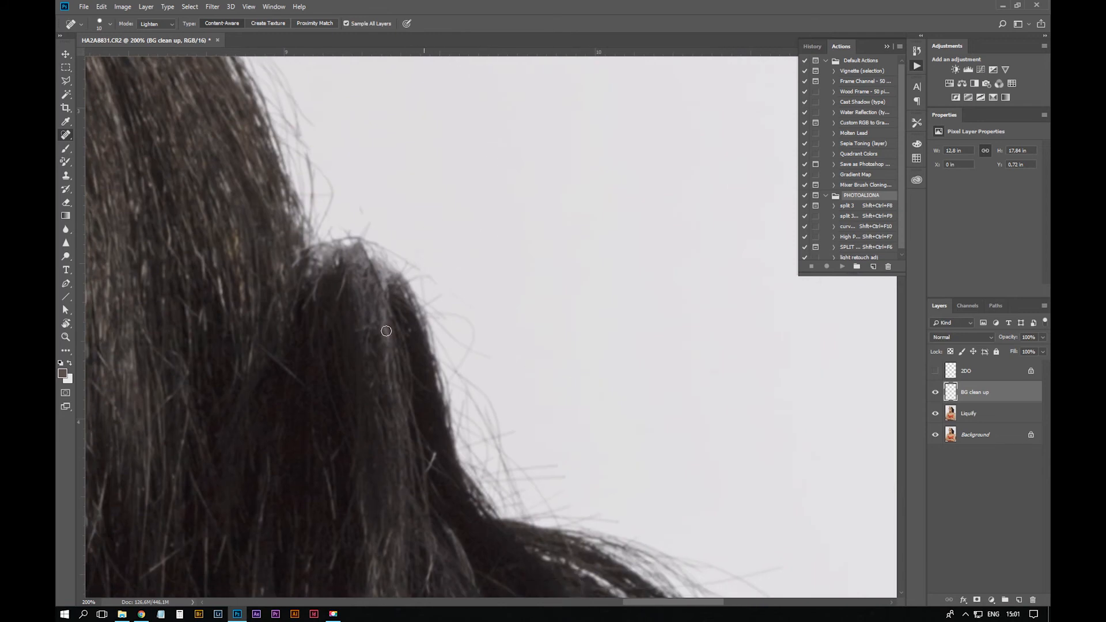
# Heal the long arching hair and short stray ends on the backdrop beside the ponytail's outer curve
pyautogui.hotkey('ctrl', '-')
pyautogui.moveTo(385, 236); pyautogui.dragTo(468, 397)
pyautogui.moveTo(658, 495); pyautogui.dragTo(446, 59)
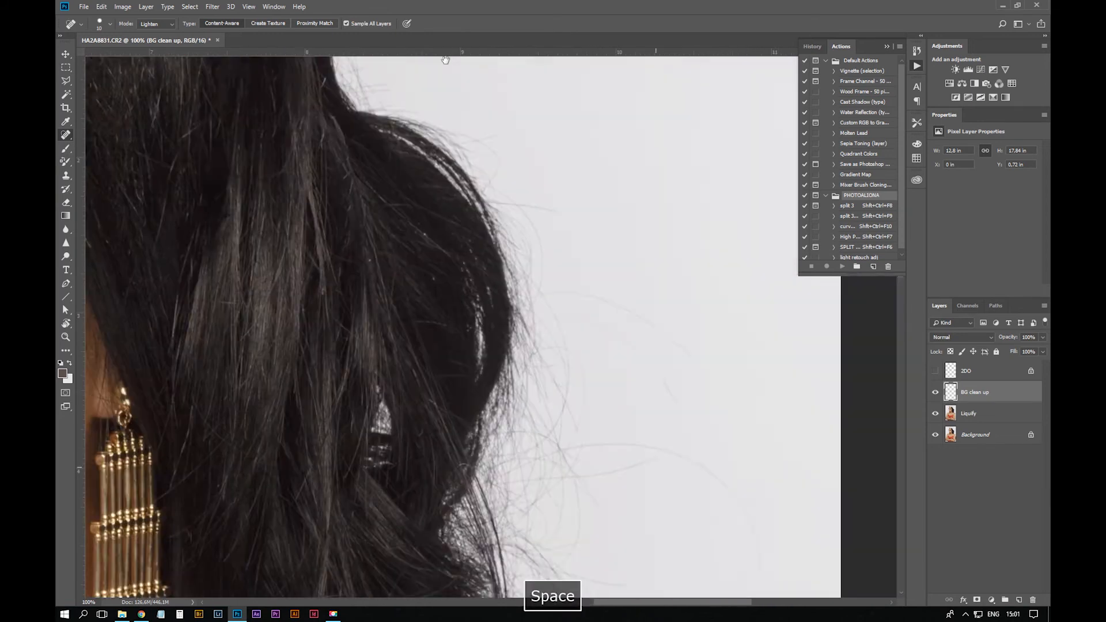
pyautogui.hotkey('ctrl', '+')
pyautogui.moveTo(554, 215); pyautogui.dragTo(571, 226)
pyautogui.moveTo(709, 321); pyautogui.dragTo(669, 284)
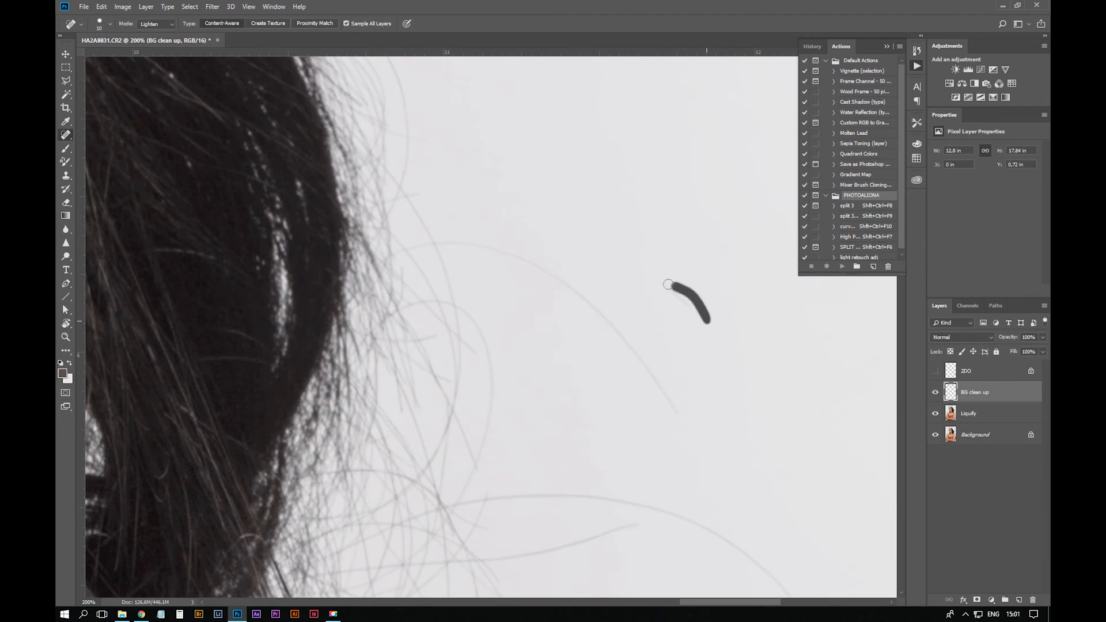
pyautogui.moveTo(470, 232); pyautogui.dragTo(452, 242)
pyautogui.moveTo(556, 282); pyautogui.dragTo(647, 366)
pyautogui.moveTo(470, 254); pyautogui.dragTo(411, 235)
pyautogui.moveTo(424, 193); pyautogui.dragTo(408, 194)
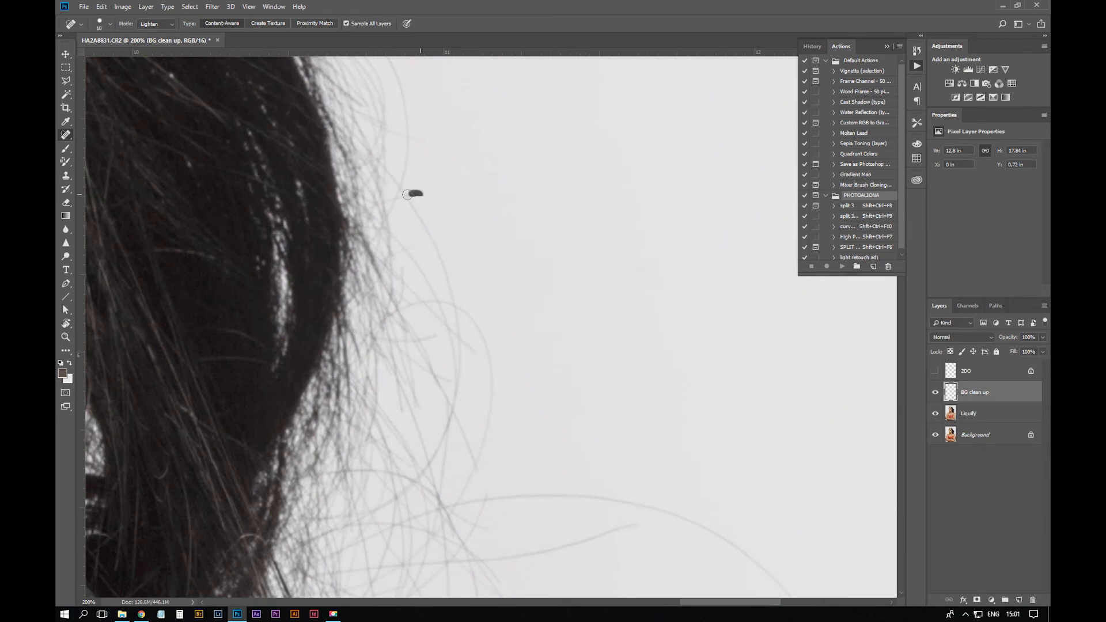
# Heal the looping hairs that curl outward beside the middle of the ponytail
pyautogui.moveTo(463, 313); pyautogui.dragTo(497, 380)
pyautogui.moveTo(651, 255); pyautogui.dragTo(634, 281)
pyautogui.moveTo(487, 424); pyautogui.dragTo(459, 499)
# Heal the large arched hair and the thin sideways strand on the backdrop beside the lower ponytail, keeping the 10 px brush
pyautogui.moveTo(581, 346)
pyautogui.mouseDown()
pyautogui.moveTo(584, 277)
pyautogui.moveTo(539, 23)
pyautogui.mouseUp()
pyautogui.rightClick(448, 111)
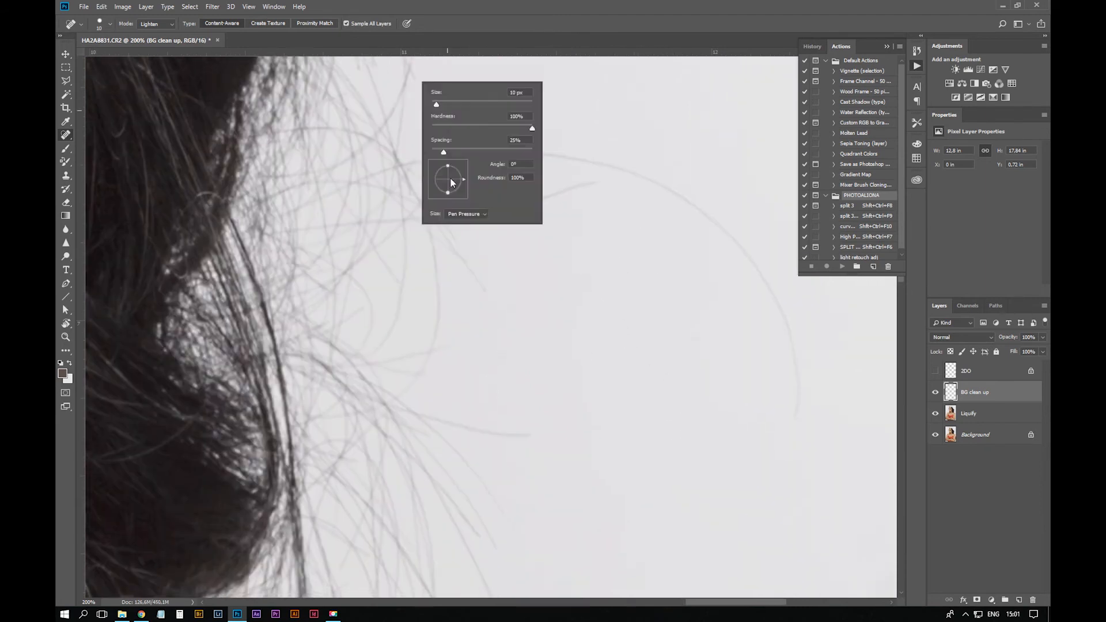
pyautogui.press('Escape')
pyautogui.moveTo(427, 157); pyautogui.dragTo(502, 154)
pyautogui.moveTo(602, 179); pyautogui.dragTo(444, 220)
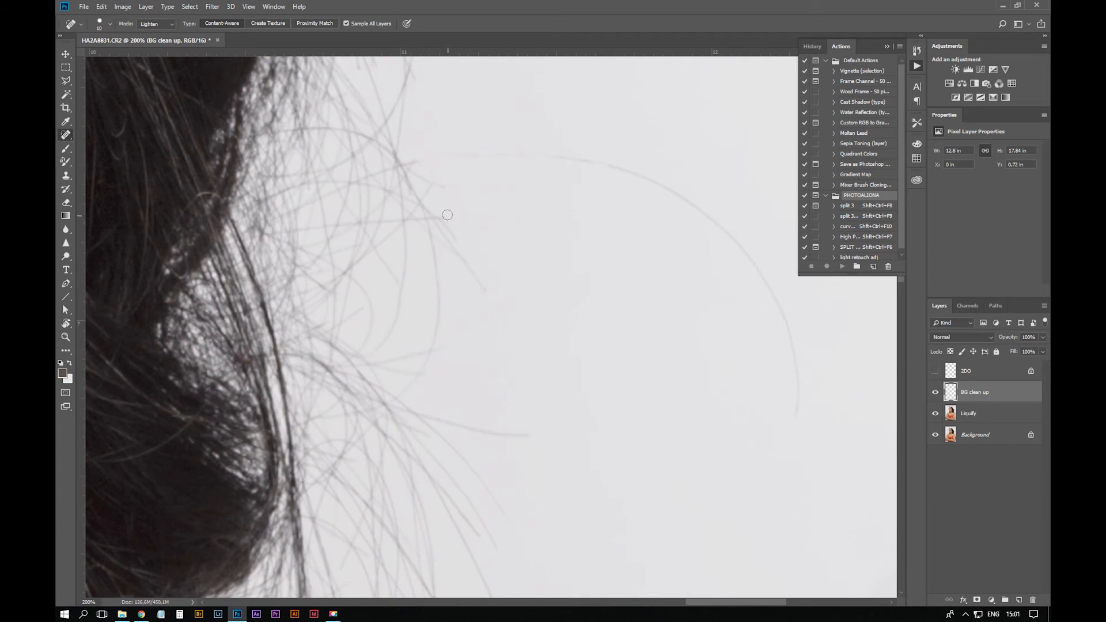
pyautogui.moveTo(441, 163)
pyautogui.mouseDown()
pyautogui.moveTo(593, 159)
pyautogui.moveTo(674, 196)
pyautogui.moveTo(768, 280)
pyautogui.moveTo(801, 429)
pyautogui.mouseUp()
# Heal the long loose strands hanging beside the lower ponytail, using a 25 px healing brush
pyautogui.hotkey('ctrl', '-')
pyautogui.hotkey('ctrl', '-')
pyautogui.moveTo(537, 237)
pyautogui.mouseDown()
pyautogui.moveTo(548, 467)
pyautogui.moveTo(560, 474)
pyautogui.mouseUp()
pyautogui.moveTo(460, 344); pyautogui.dragTo(489, 348)
pyautogui.hotkey('ctrl', '+')
pyautogui.press(']')
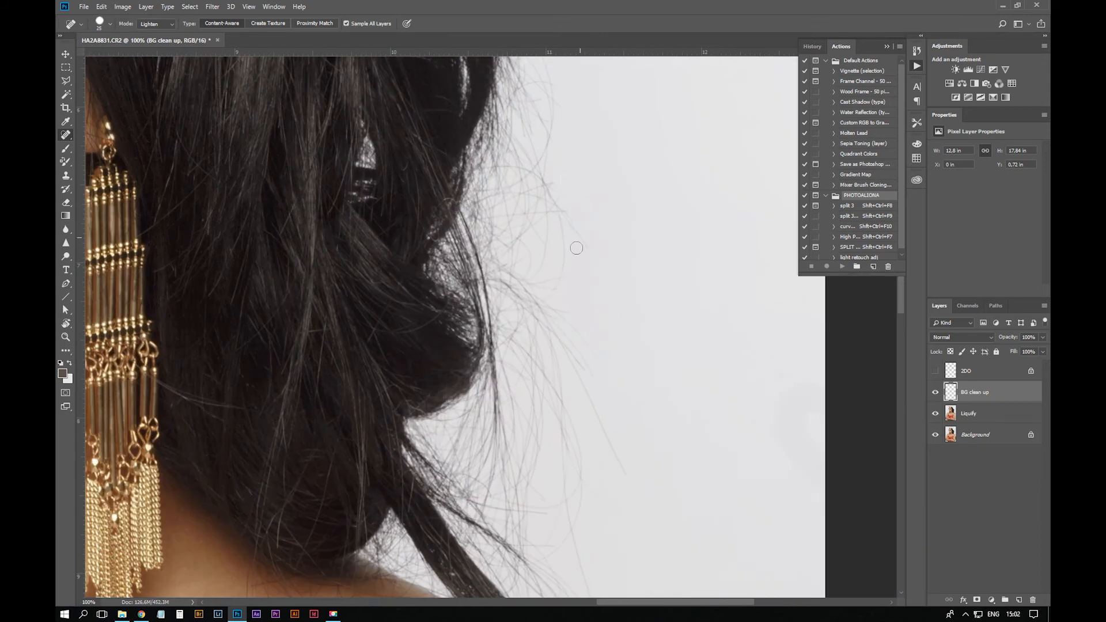
pyautogui.moveTo(580, 378)
pyautogui.mouseDown()
pyautogui.moveTo(608, 443)
pyautogui.moveTo(581, 335)
pyautogui.mouseUp()
pyautogui.moveTo(577, 541); pyautogui.dragTo(568, 299)
# Heal the stray hairs on the backdrop above the shoulder and around the tip of the loose lock
pyautogui.moveTo(609, 395); pyautogui.dragTo(652, 373)
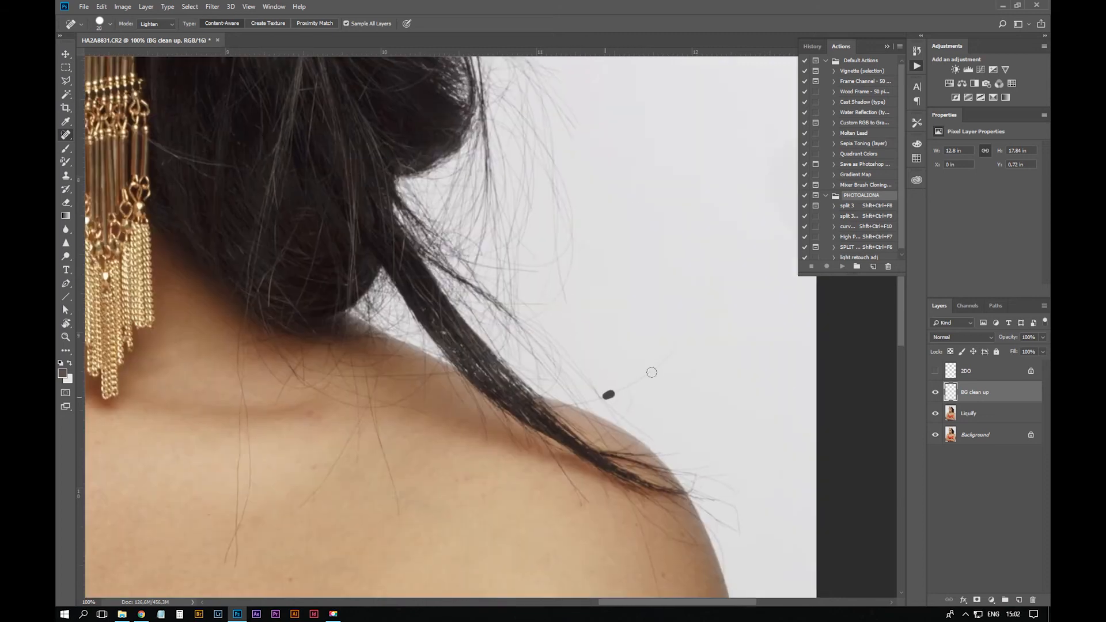
pyautogui.moveTo(654, 442)
pyautogui.mouseDown()
pyautogui.moveTo(575, 372)
pyautogui.moveTo(602, 398)
pyautogui.mouseUp()
pyautogui.moveTo(737, 455)
pyautogui.mouseDown()
pyautogui.moveTo(638, 264)
pyautogui.moveTo(637, 304)
pyautogui.moveTo(602, 300)
pyautogui.mouseUp()
pyautogui.moveTo(640, 346)
pyautogui.mouseDown()
pyautogui.moveTo(601, 316)
pyautogui.moveTo(619, 396)
pyautogui.mouseUp()
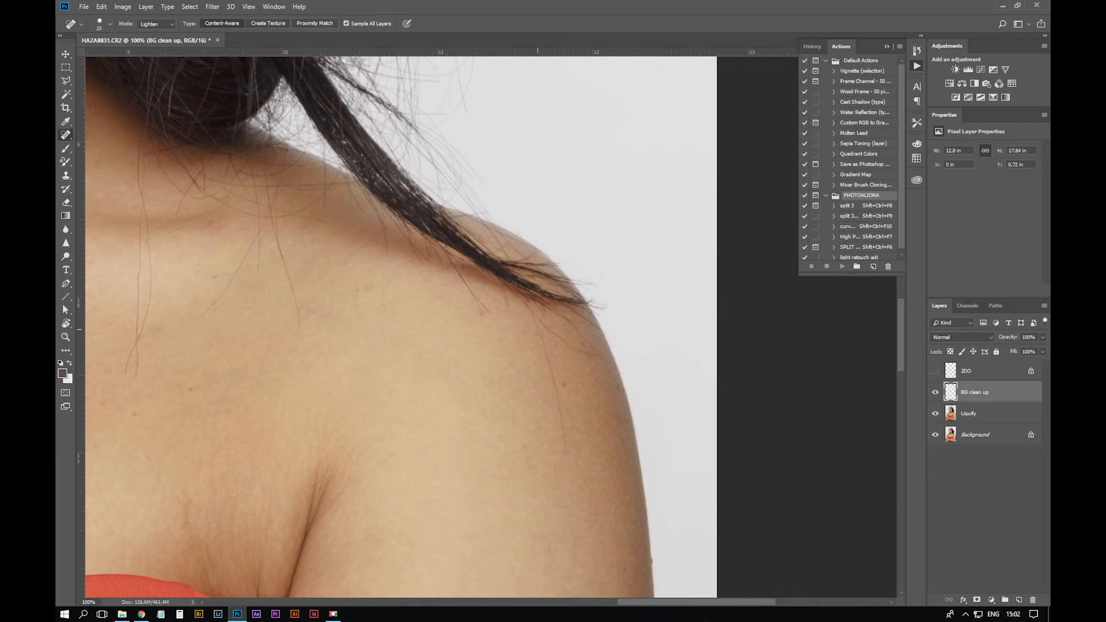
# Heal the fine hairs lying across the shoulder and upper arm skin below the loose lock
pyautogui.moveTo(537, 329); pyautogui.dragTo(568, 457)
pyautogui.moveTo(550, 370)
pyautogui.mouseDown()
pyautogui.moveTo(547, 357)
pyautogui.moveTo(593, 356)
pyautogui.mouseUp()
pyautogui.moveTo(443, 349); pyautogui.dragTo(559, 548)
# Clone backdrop over the flyaways along the back of the head below the crown, using a 30 px Clone Stamp
pyautogui.hotkey('ctrl', '-')
pyautogui.moveTo(579, 242); pyautogui.dragTo(581, 519)
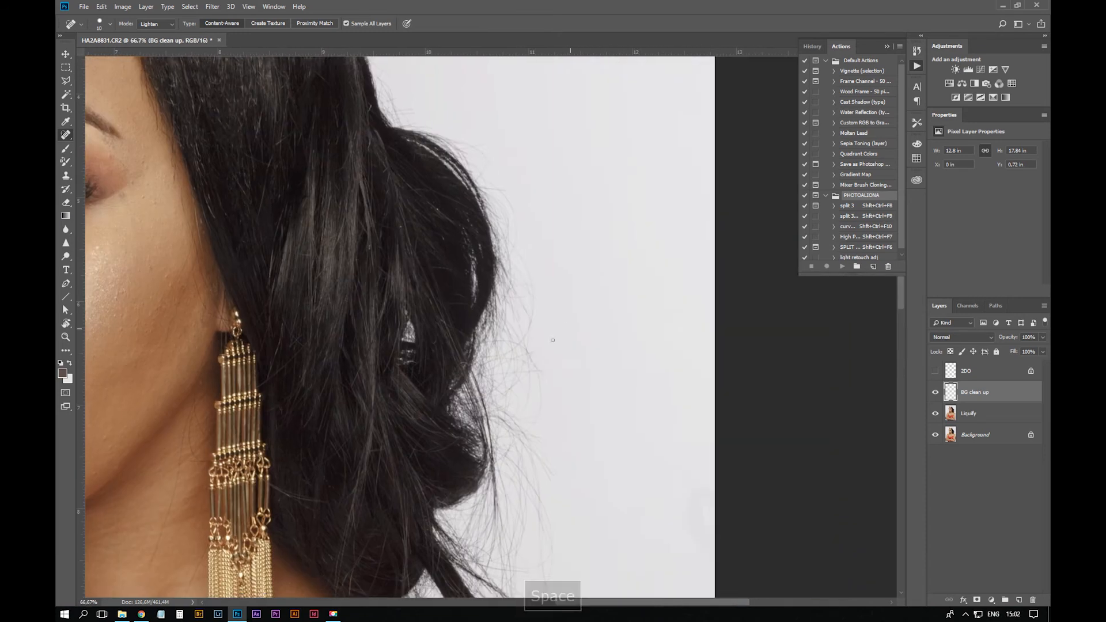
pyautogui.moveTo(553, 341); pyautogui.dragTo(636, 559)
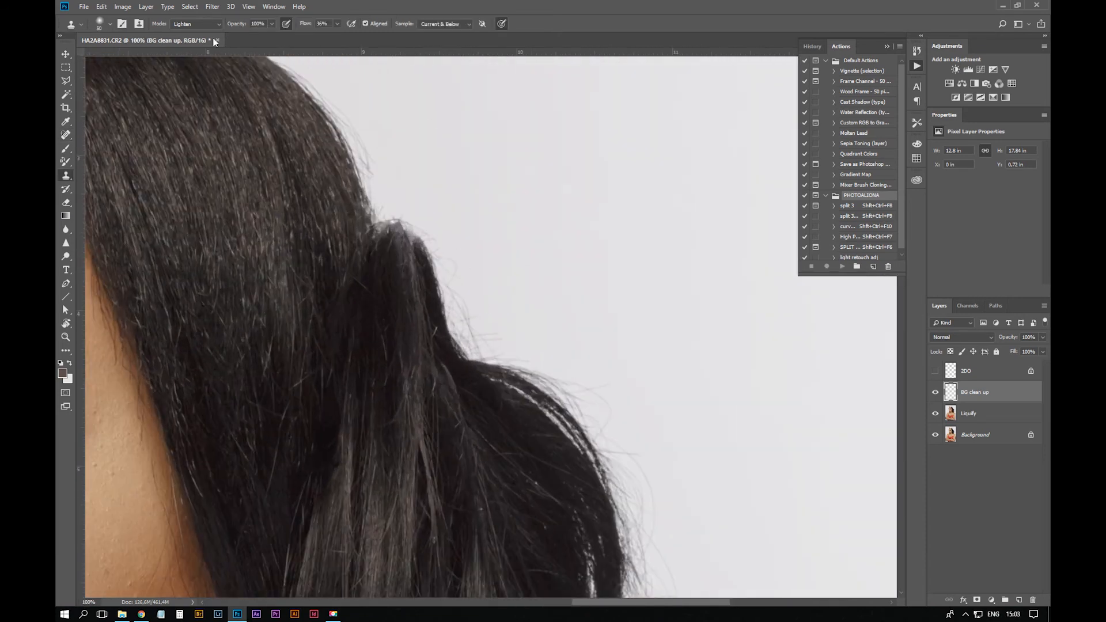
pyautogui.moveTo(419, 118); pyautogui.dragTo(551, 237)
pyautogui.press('[')
pyautogui.press('[')
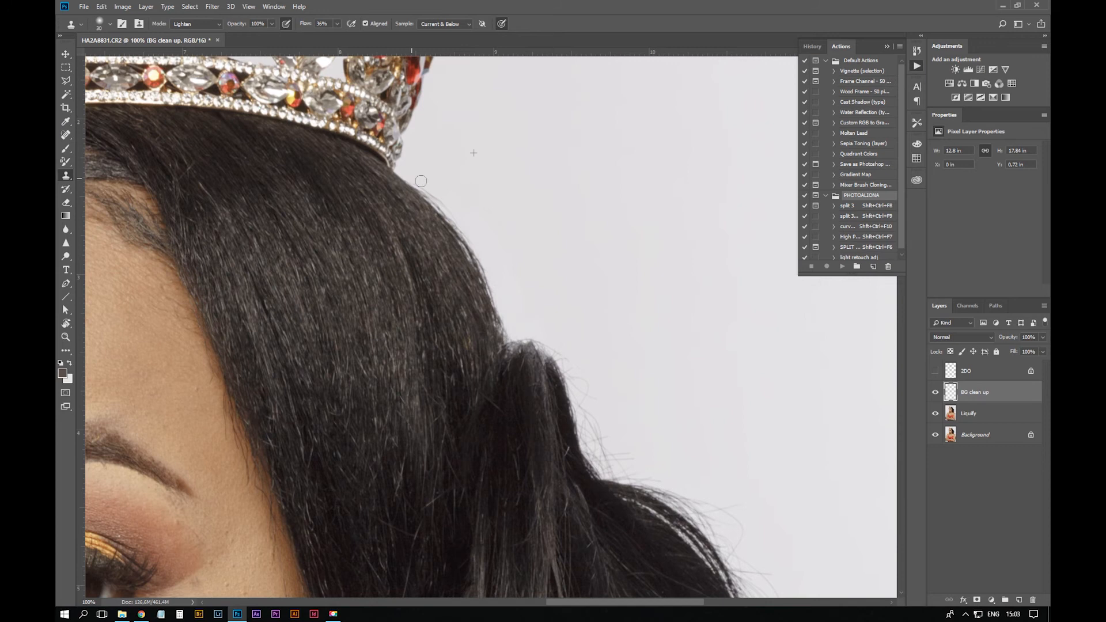
pyautogui.moveTo(569, 422); pyautogui.dragTo(461, 317)
pyautogui.press('j')
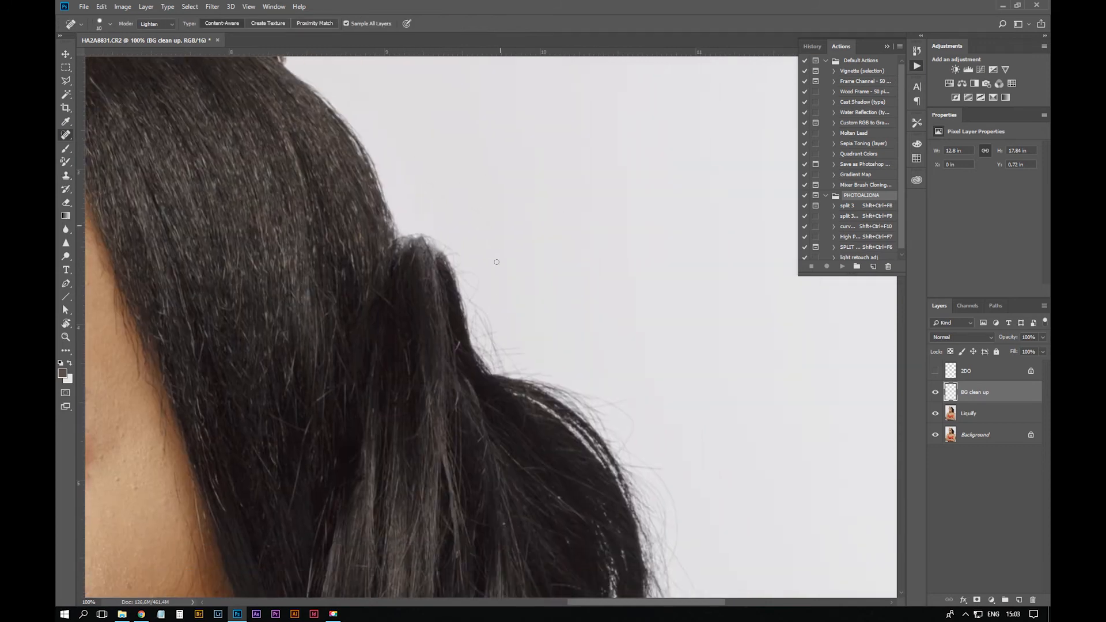
pyautogui.moveTo(497, 262); pyautogui.dragTo(393, 177)
pyautogui.press(']')
pyautogui.press(']')
pyautogui.press(']')
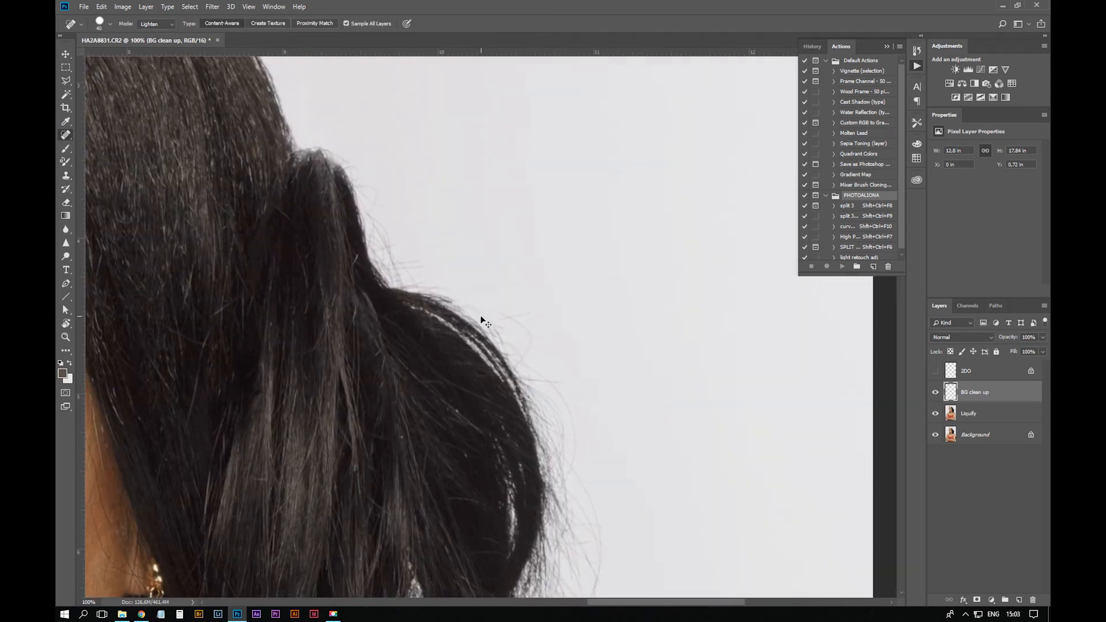
# Clone backdrop over the flyaways between the raised top of the ponytail and its upper curve, sampling clean backdrop nearby
pyautogui.press('s')
pyautogui.moveTo(438, 295); pyautogui.dragTo(492, 327)
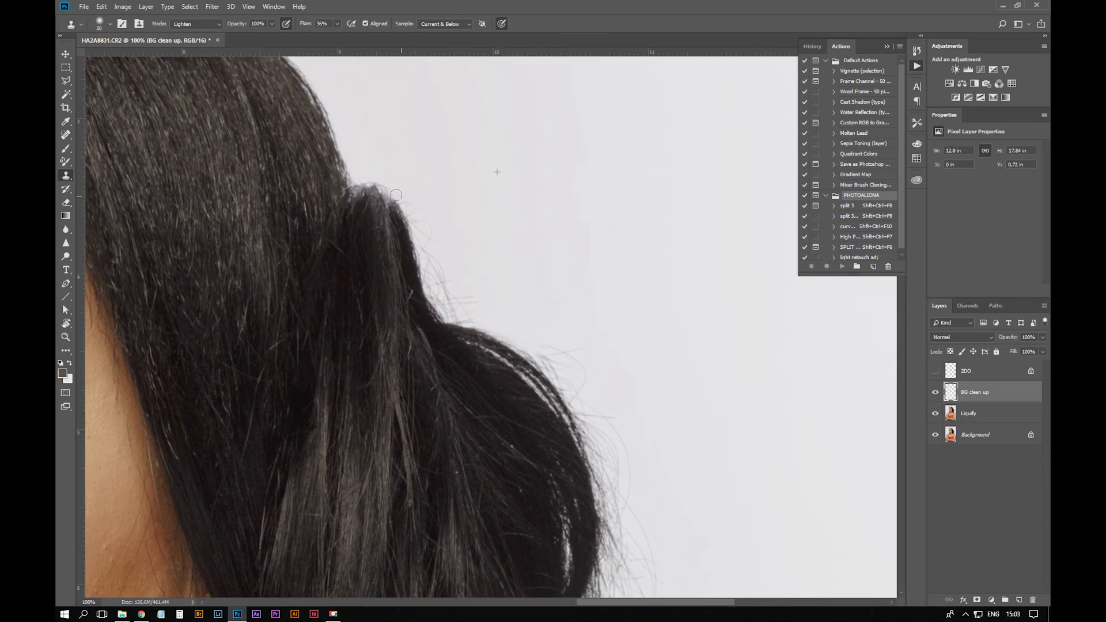
pyautogui.moveTo(438, 257)
pyautogui.mouseDown()
pyautogui.moveTo(440, 283)
pyautogui.moveTo(472, 302)
pyautogui.moveTo(470, 312)
pyautogui.mouseUp()
pyautogui.keyDown('alt'); pyautogui.click(464, 226); pyautogui.keyUp('alt')
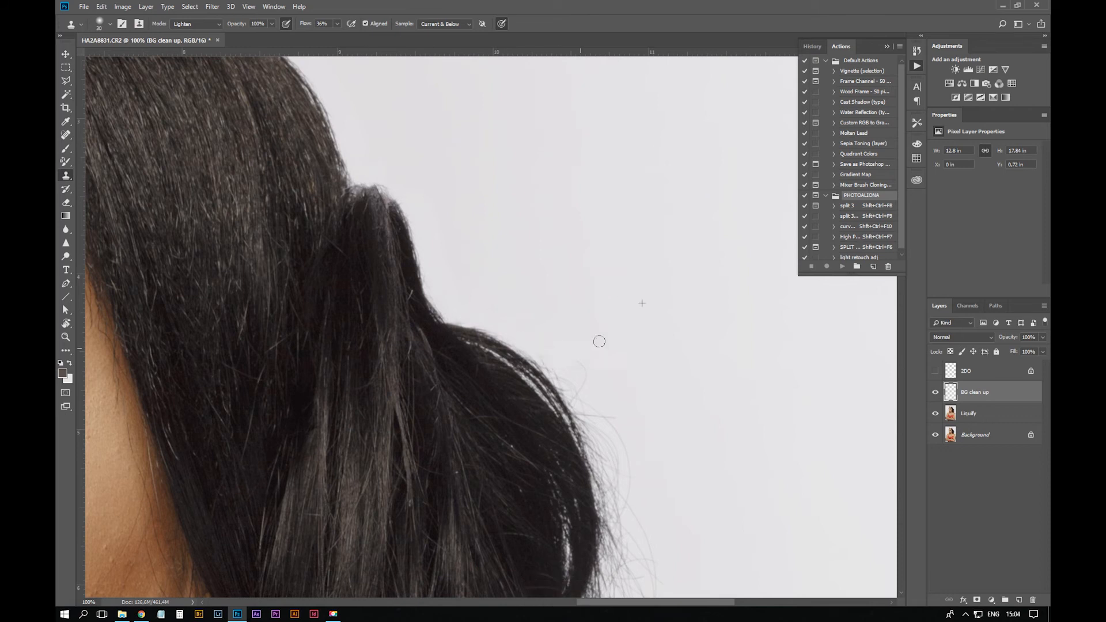
pyautogui.moveTo(535, 349); pyautogui.dragTo(554, 365)
# Clone backdrop over the wispy hairs along the ponytail's outer curve, enlarging the Clone Stamp to 100 px
pyautogui.moveTo(589, 433)
pyautogui.mouseDown()
pyautogui.moveTo(590, 389)
pyautogui.moveTo(536, 167)
pyautogui.mouseUp()
pyautogui.press('space')
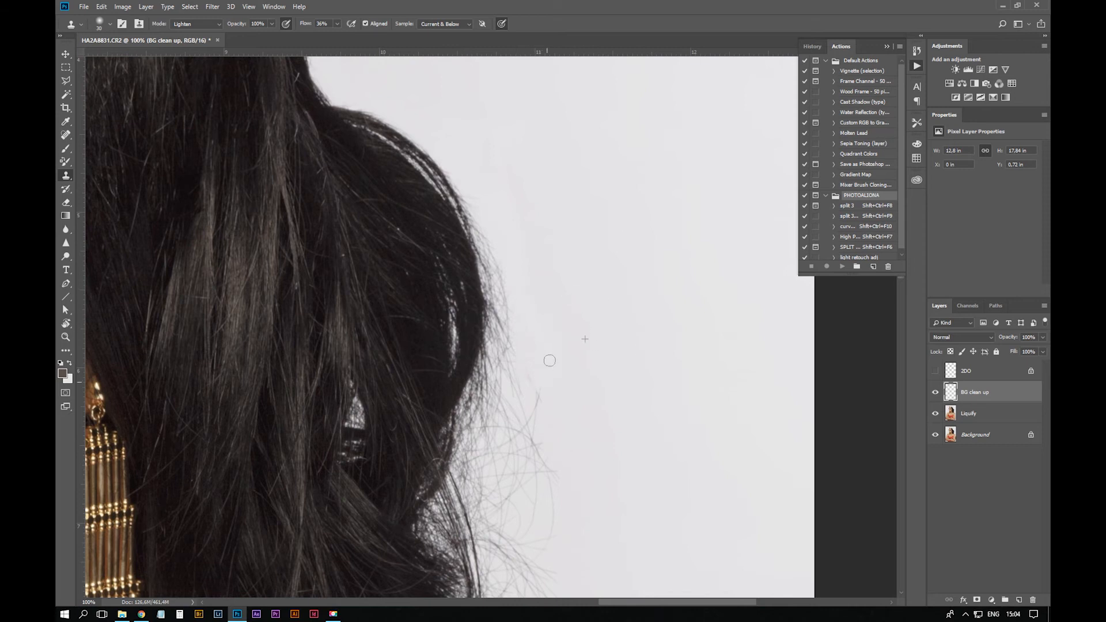
pyautogui.moveTo(550, 361)
pyautogui.mouseDown()
pyautogui.moveTo(511, 387)
pyautogui.moveTo(541, 454)
pyautogui.mouseUp()
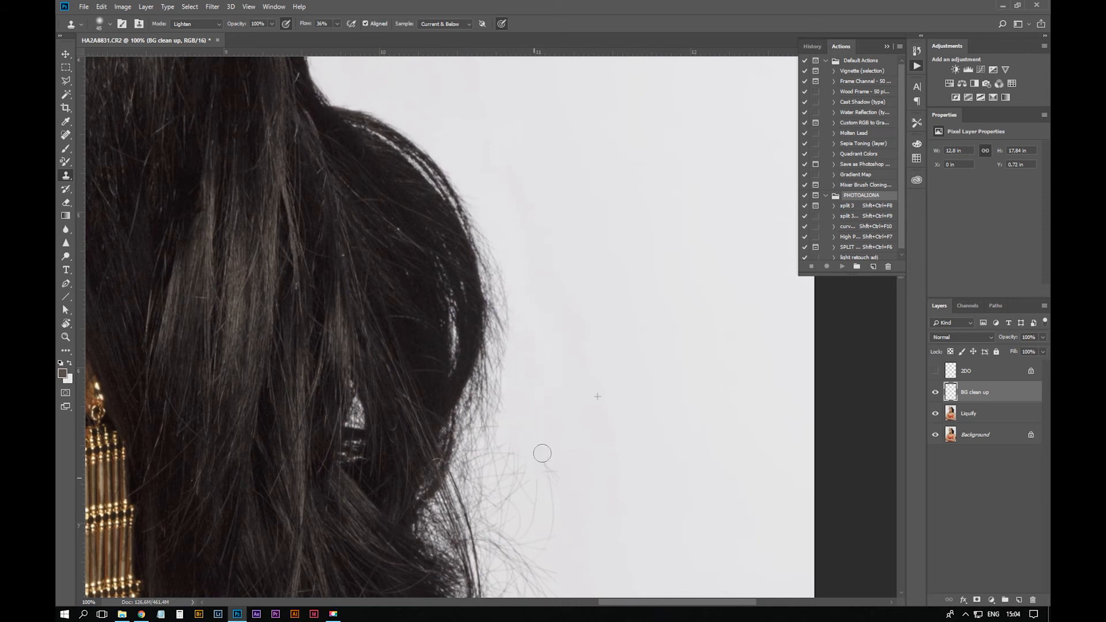
pyautogui.hotkey('ctrl', '-')
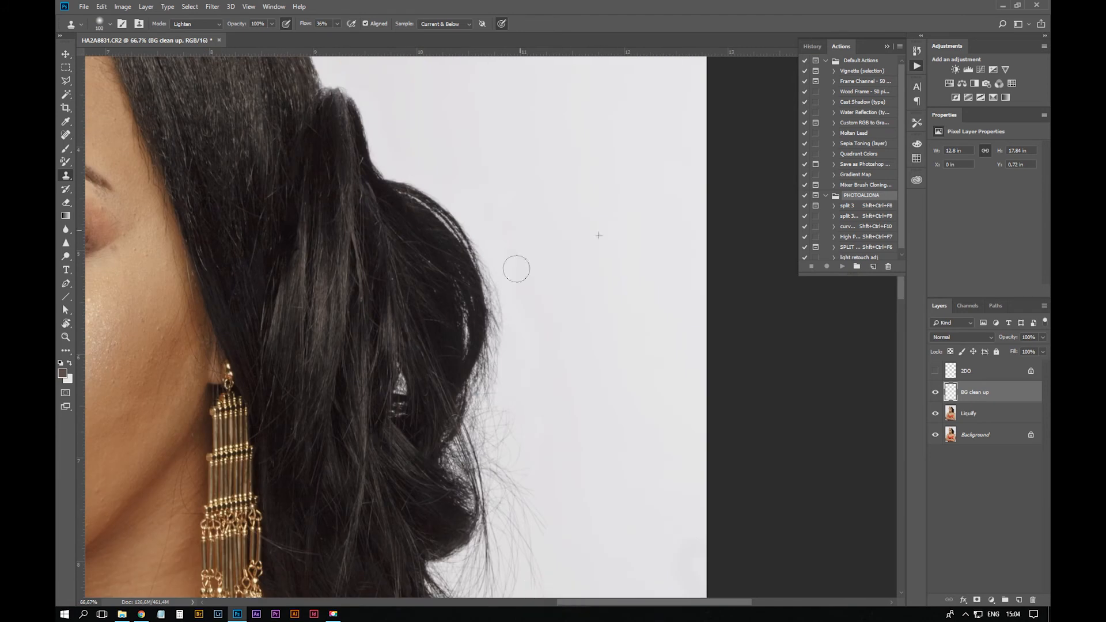
pyautogui.press('space')
pyautogui.moveTo(594, 262); pyautogui.dragTo(652, 240)
pyautogui.moveTo(617, 150); pyautogui.dragTo(578, 300)
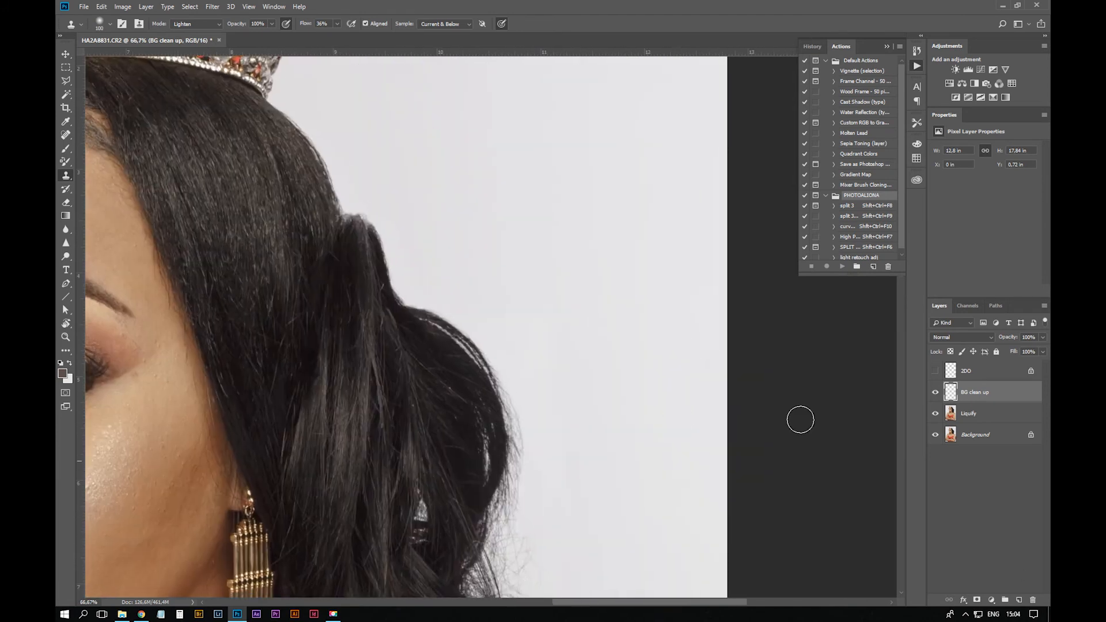
pyautogui.press('space')
pyautogui.moveTo(802, 420); pyautogui.dragTo(781, 190)
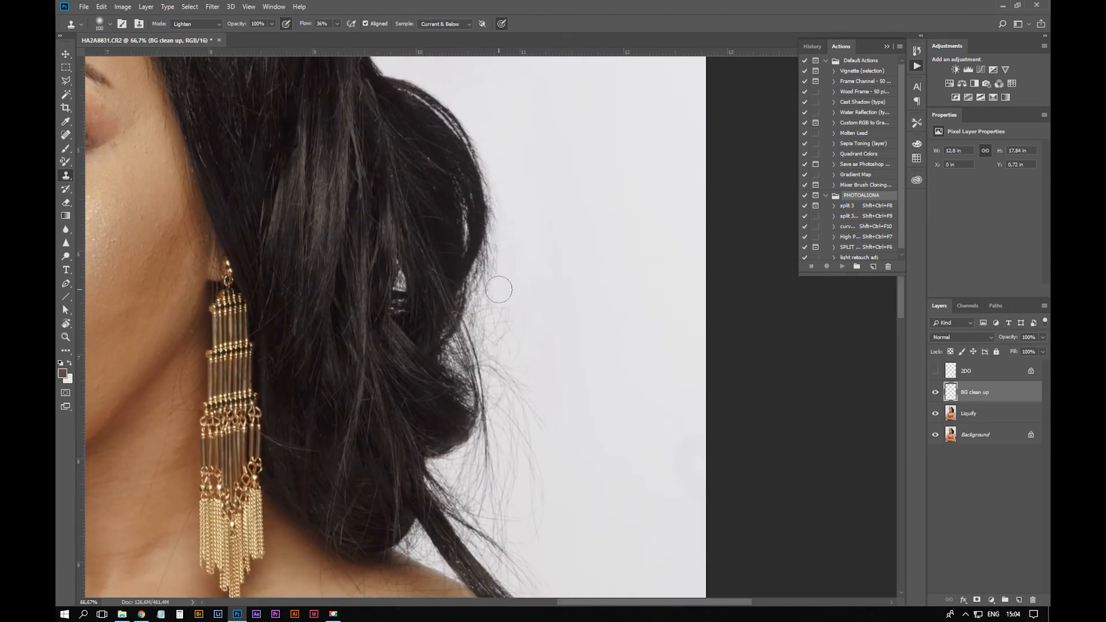
# Clone out the wisps beside the middle of the ponytail, above the lower curl, with a smaller brush
pyautogui.press('[')
pyautogui.press('[')
pyautogui.moveTo(495, 251); pyautogui.dragTo(501, 316)
pyautogui.moveTo(503, 368)
pyautogui.mouseDown()
pyautogui.moveTo(487, 309)
pyautogui.moveTo(501, 267)
pyautogui.mouseUp()
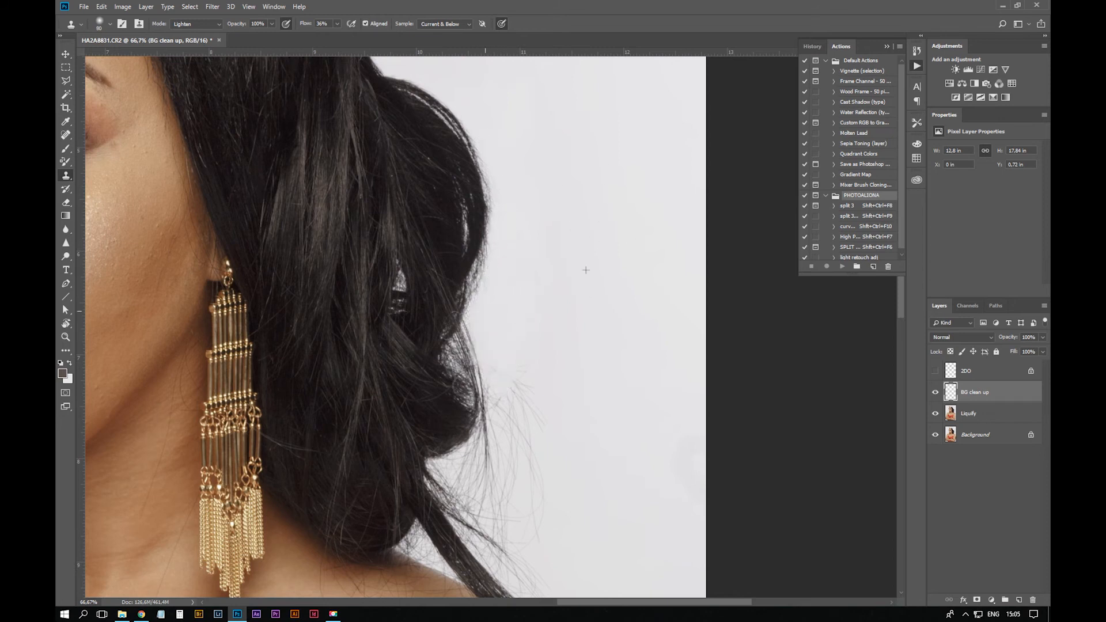
# Clone freshly sampled backdrop over the long strands around the lower curl, reducing the brush for work near the hair
pyautogui.press('space')
pyautogui.moveTo(519, 370)
pyautogui.mouseDown()
pyautogui.moveTo(506, 260)
pyautogui.moveTo(507, 354)
pyautogui.moveTo(482, 302)
pyautogui.moveTo(479, 346)
pyautogui.moveTo(506, 431)
pyautogui.mouseUp()
pyautogui.moveTo(463, 373)
pyautogui.mouseDown()
pyautogui.moveTo(442, 367)
pyautogui.moveTo(485, 415)
pyautogui.moveTo(474, 418)
pyautogui.moveTo(491, 443)
pyautogui.mouseUp()
pyautogui.keyDown('alt'); pyautogui.click(550, 315); pyautogui.keyUp('alt')
pyautogui.press('[')
pyautogui.press('[')
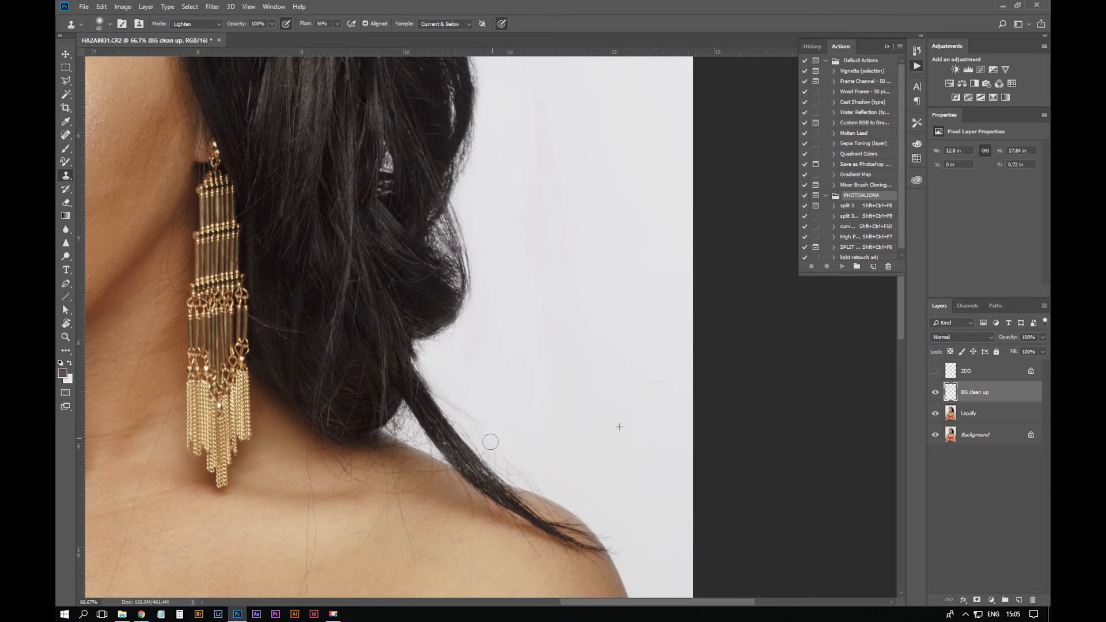
# Clone backdrop over the stray hairs in the gap under the lower curl and along the loose lock above the shoulder
pyautogui.press('space')
pyautogui.moveTo(447, 386); pyautogui.dragTo(508, 457)
pyautogui.moveTo(439, 395)
pyautogui.mouseDown()
pyautogui.moveTo(419, 368)
pyautogui.moveTo(423, 344)
pyautogui.moveTo(446, 326)
pyautogui.mouseUp()
pyautogui.hotkey('ctrl', '=')
pyautogui.hotkey('ctrl', '=')
pyautogui.press('space')
pyautogui.moveTo(462, 380); pyautogui.dragTo(568, 400)
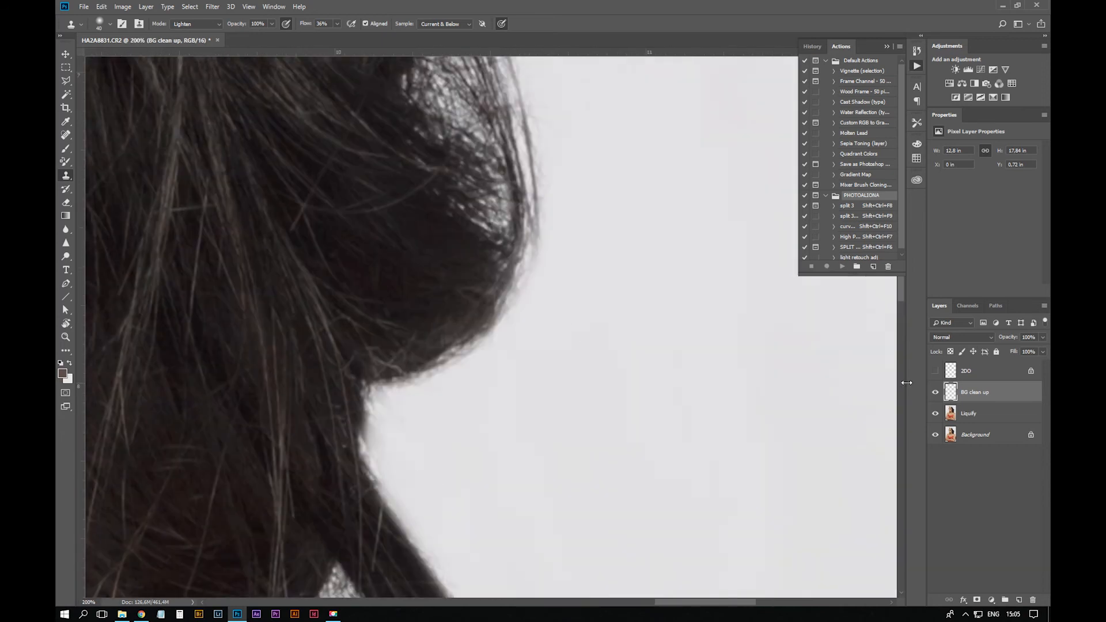
# Compare the lower curl with and without BG clean up, then erase overcloned spots along its edge, reducing the Eraser to 20 px
pyautogui.click(936, 392)
pyautogui.click(935, 392)
pyautogui.press('e')
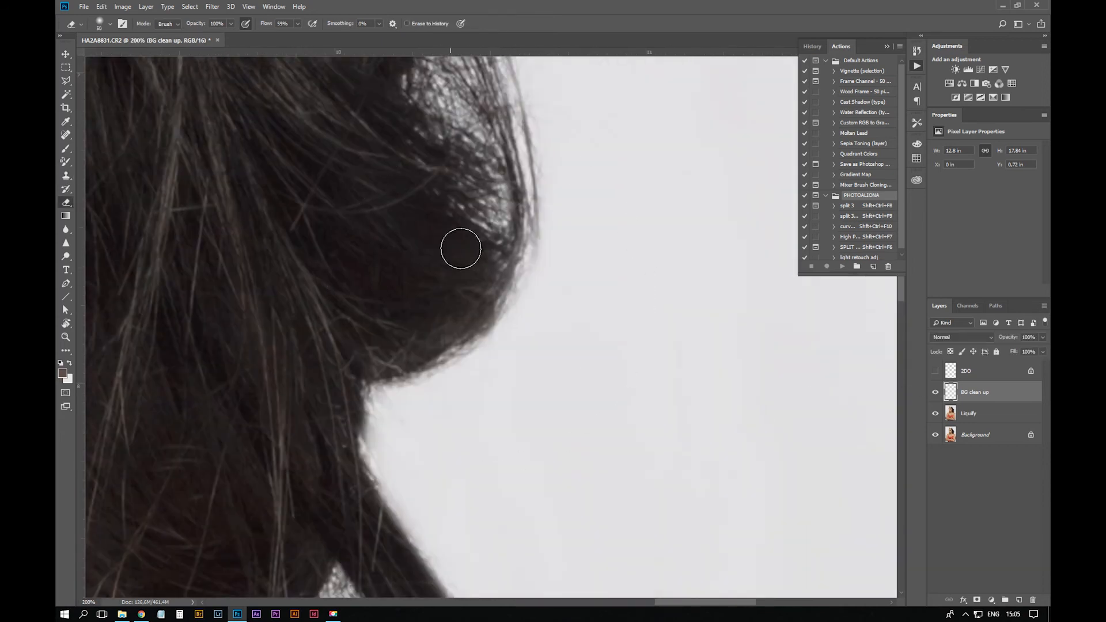
pyautogui.press('[')
pyautogui.moveTo(526, 232)
pyautogui.mouseDown()
pyautogui.moveTo(510, 291)
pyautogui.moveTo(520, 258)
pyautogui.moveTo(464, 339)
pyautogui.moveTo(420, 368)
pyautogui.mouseUp()
pyautogui.press('[')
pyautogui.moveTo(524, 260)
pyautogui.mouseDown()
pyautogui.moveTo(539, 242)
pyautogui.moveTo(522, 272)
pyautogui.moveTo(535, 158)
pyautogui.moveTo(509, 66)
pyautogui.mouseUp()
pyautogui.press('space')
pyautogui.moveTo(509, 150); pyautogui.dragTo(510, 341)
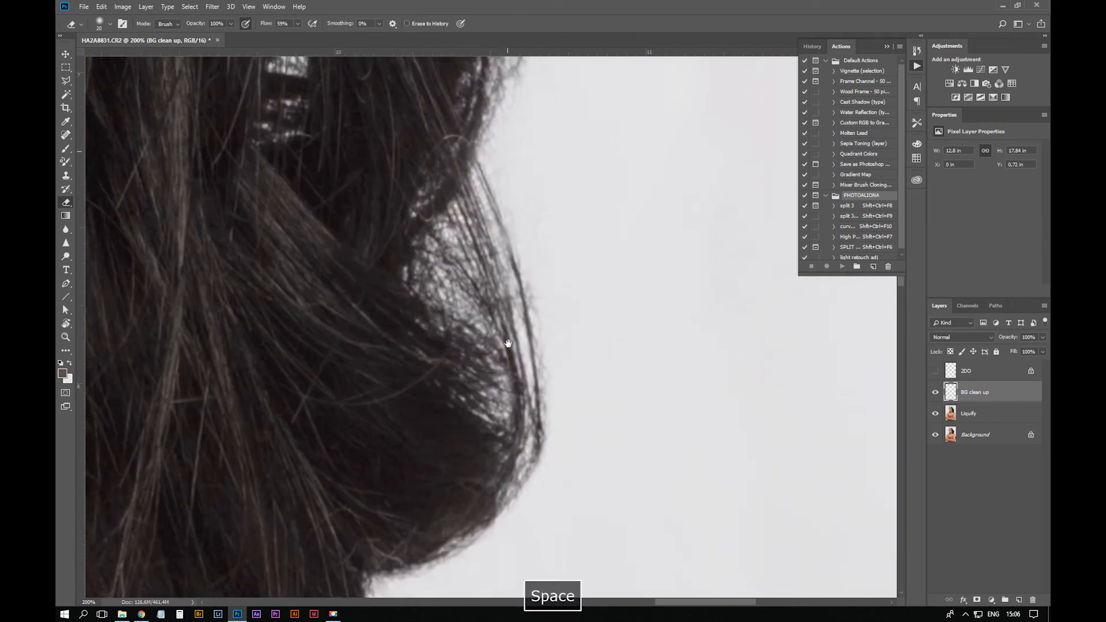
pyautogui.moveTo(479, 174); pyautogui.dragTo(507, 294)
# Clone backdrop over the wisps along the lower curl's outer edge and in the notch beneath it, with the brush at 20 px
pyautogui.press('s')
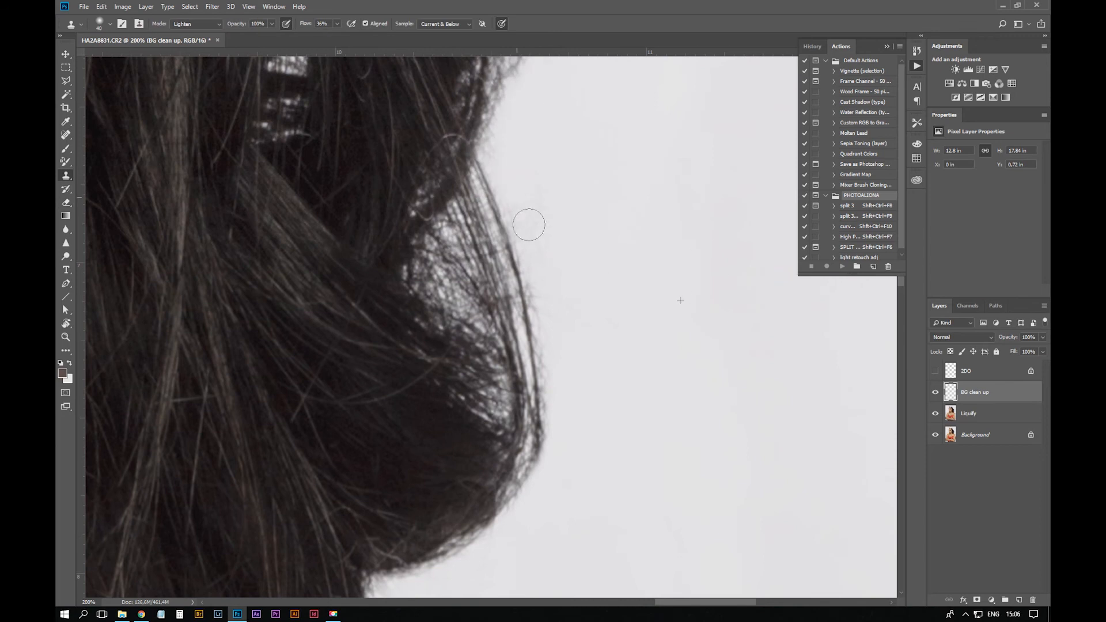
pyautogui.press('space')
pyautogui.moveTo(623, 409); pyautogui.dragTo(623, 253)
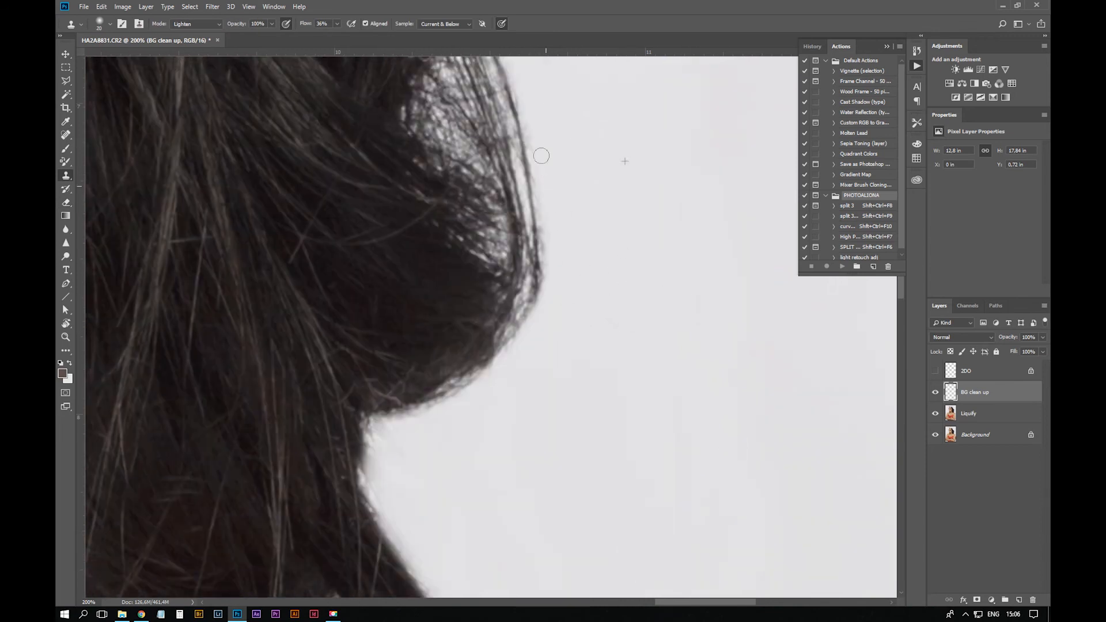
pyautogui.press('space')
pyautogui.moveTo(532, 370); pyautogui.dragTo(616, 214)
pyautogui.moveTo(459, 263)
pyautogui.mouseDown()
pyautogui.moveTo(464, 222)
pyautogui.moveTo(473, 311)
pyautogui.moveTo(460, 226)
pyautogui.mouseUp()
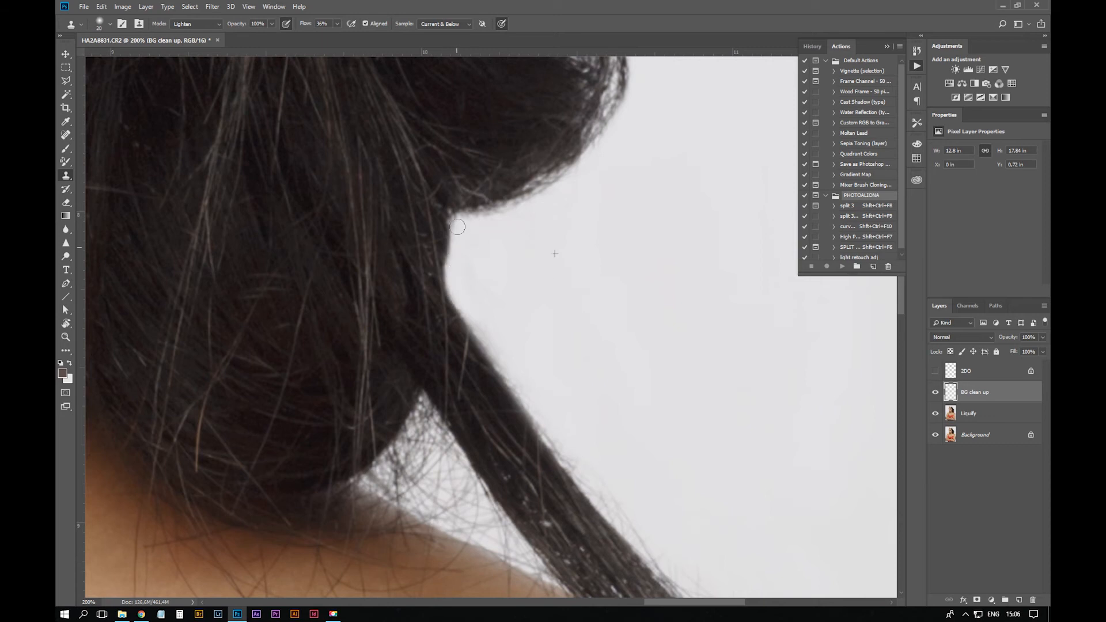
# Clone backdrop over the flyaway hairs along the outer edge of the loose lock, resampling clean backdrop beside it
pyautogui.press('space')
pyautogui.moveTo(622, 379); pyautogui.dragTo(482, 260)
pyautogui.moveTo(348, 209)
pyautogui.mouseDown()
pyautogui.moveTo(506, 426)
pyautogui.moveTo(334, 311)
pyautogui.moveTo(432, 393)
pyautogui.mouseUp()
pyautogui.keyDown('alt'); pyautogui.click(496, 262); pyautogui.keyUp('alt')
pyautogui.press('space')
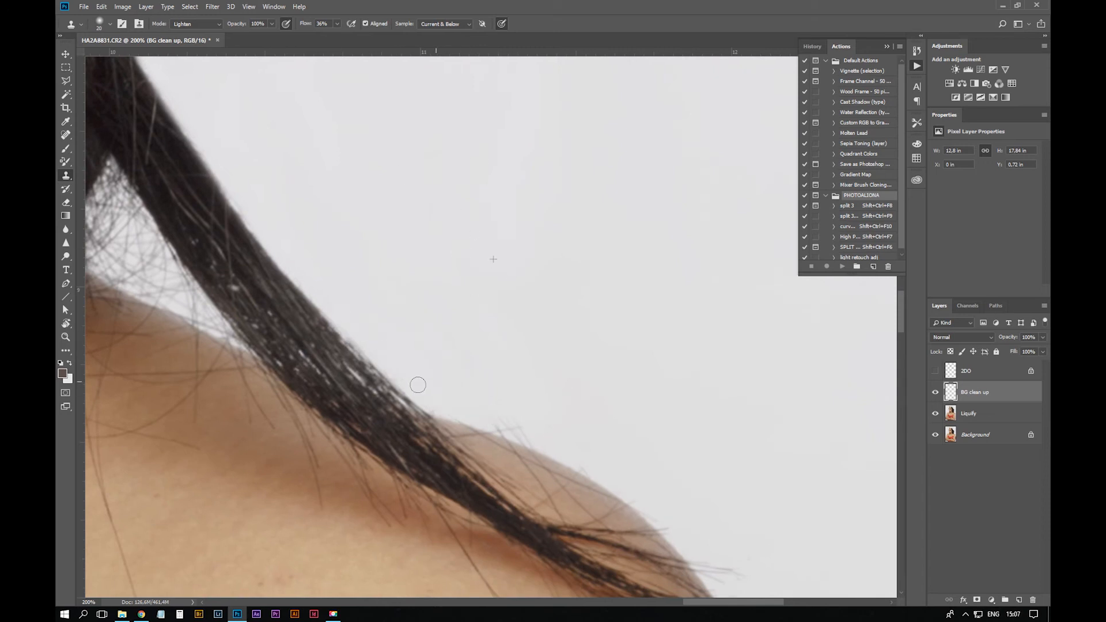
# Clone out the hair ends that cross the shoulder outline into the backdrop near the tip of the loose lock
pyautogui.moveTo(487, 417); pyautogui.dragTo(540, 441)
pyautogui.press('space')
pyautogui.moveTo(691, 397); pyautogui.dragTo(470, 196)
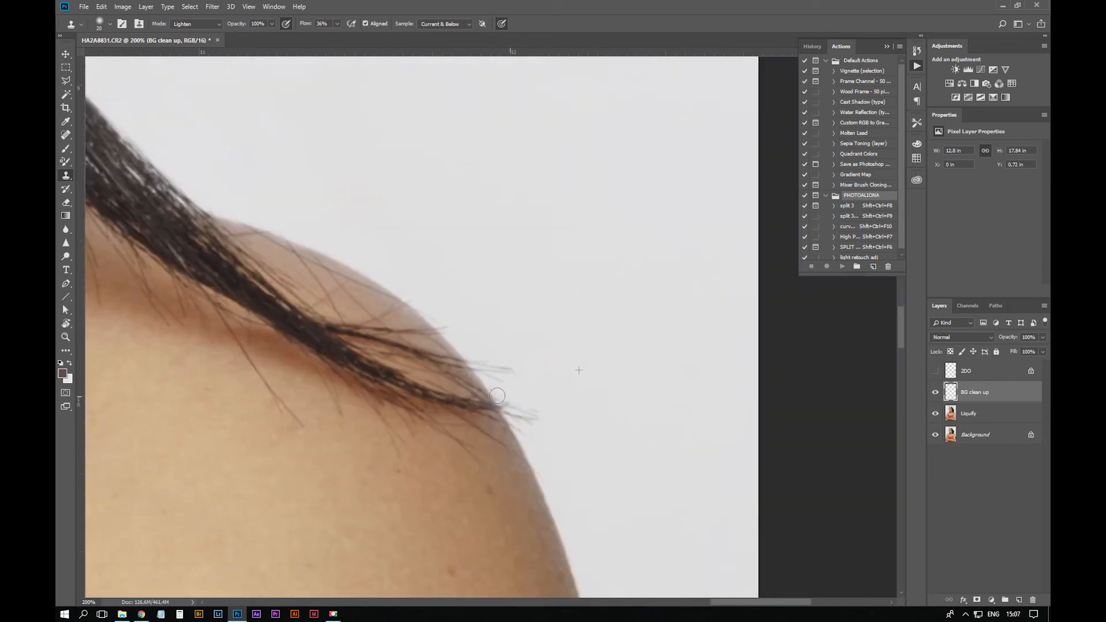
pyautogui.moveTo(497, 396); pyautogui.dragTo(541, 417)
pyautogui.press('space')
pyautogui.moveTo(482, 276); pyautogui.dragTo(746, 376)
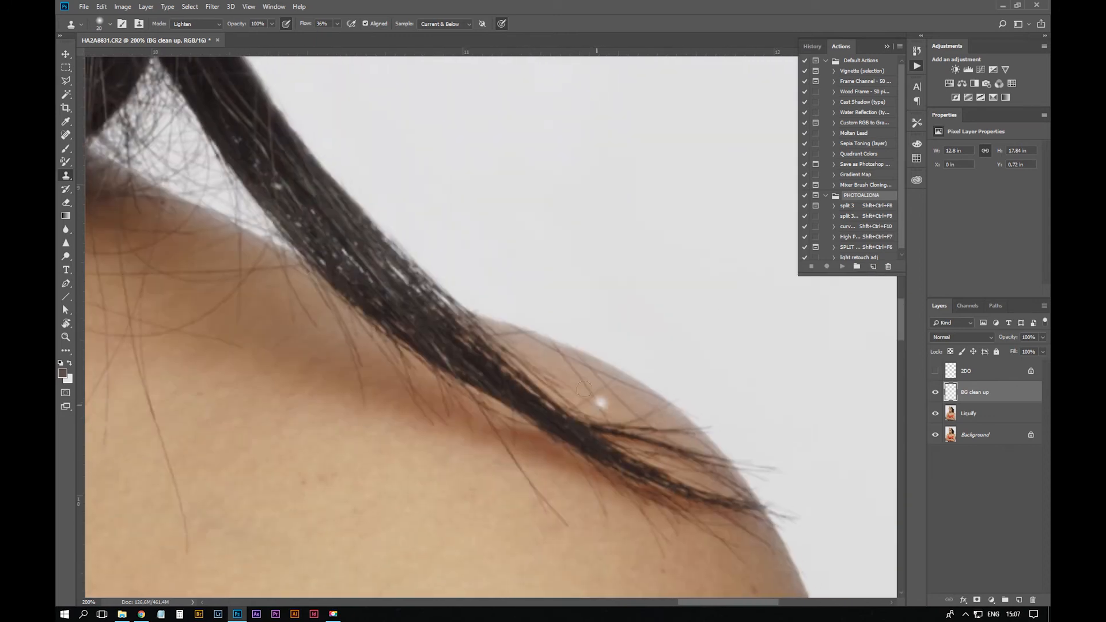
# Erase the overcloned areas along the outer edge of the loose lock with a small Eraser to restore its hair
pyautogui.press('space')
pyautogui.moveTo(583, 389); pyautogui.dragTo(677, 555)
pyautogui.press('e')
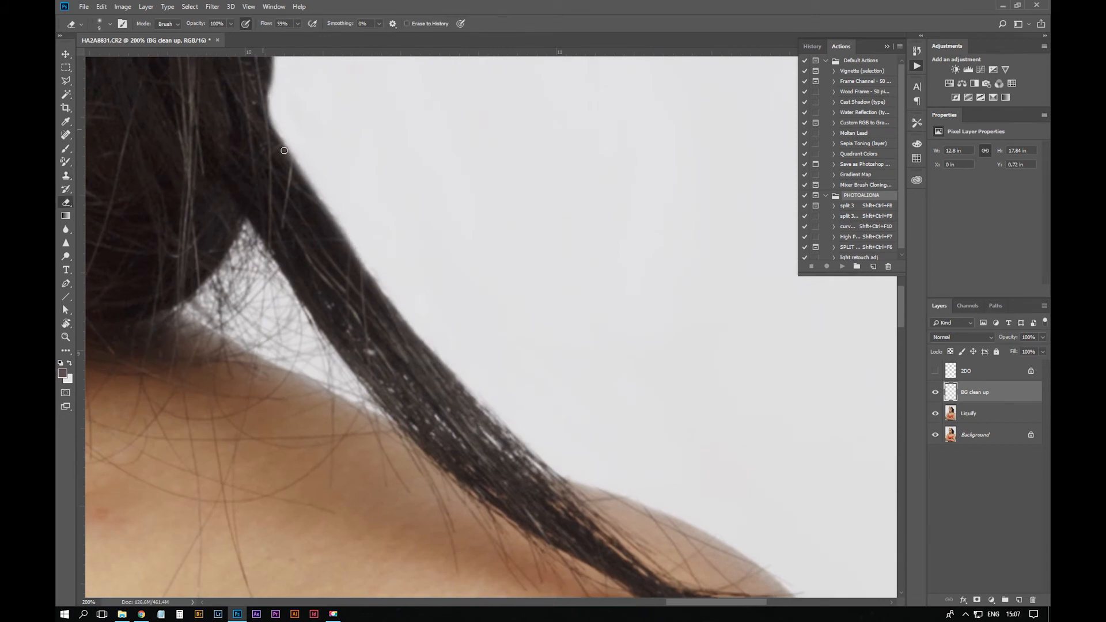
pyautogui.moveTo(284, 151); pyautogui.dragTo(341, 243)
pyautogui.moveTo(302, 186)
pyautogui.mouseDown()
pyautogui.moveTo(383, 291)
pyautogui.moveTo(374, 276)
pyautogui.mouseUp()
pyautogui.moveTo(370, 267); pyautogui.dragTo(427, 350)
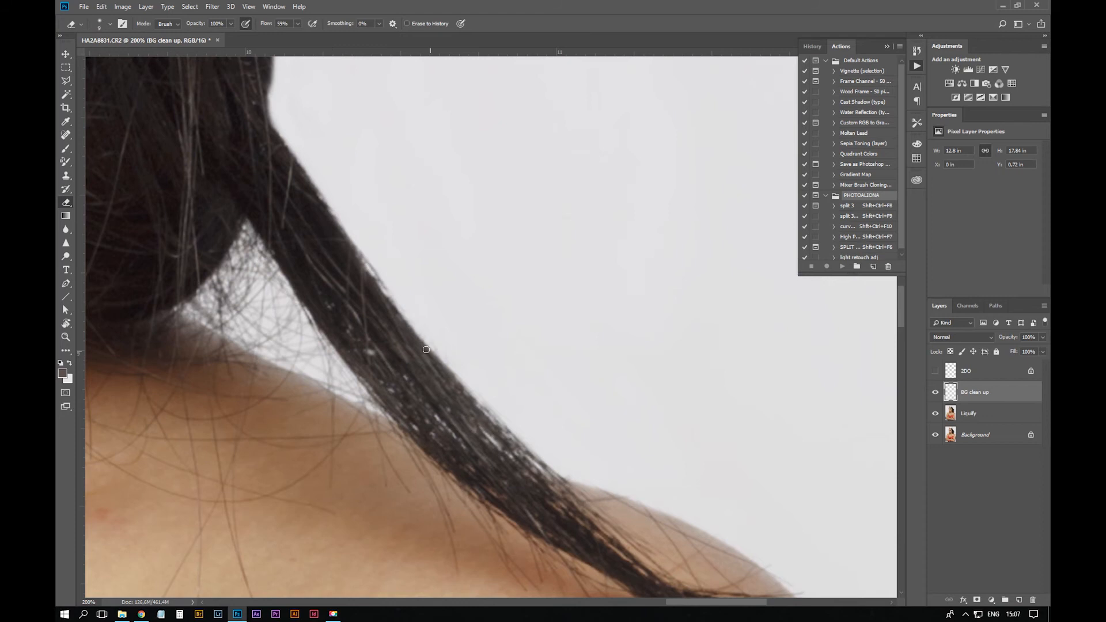
# Erase overcloned spots where the loose lock leaves the ponytail, just under the lower curl
pyautogui.moveTo(253, 133); pyautogui.dragTo(330, 215)
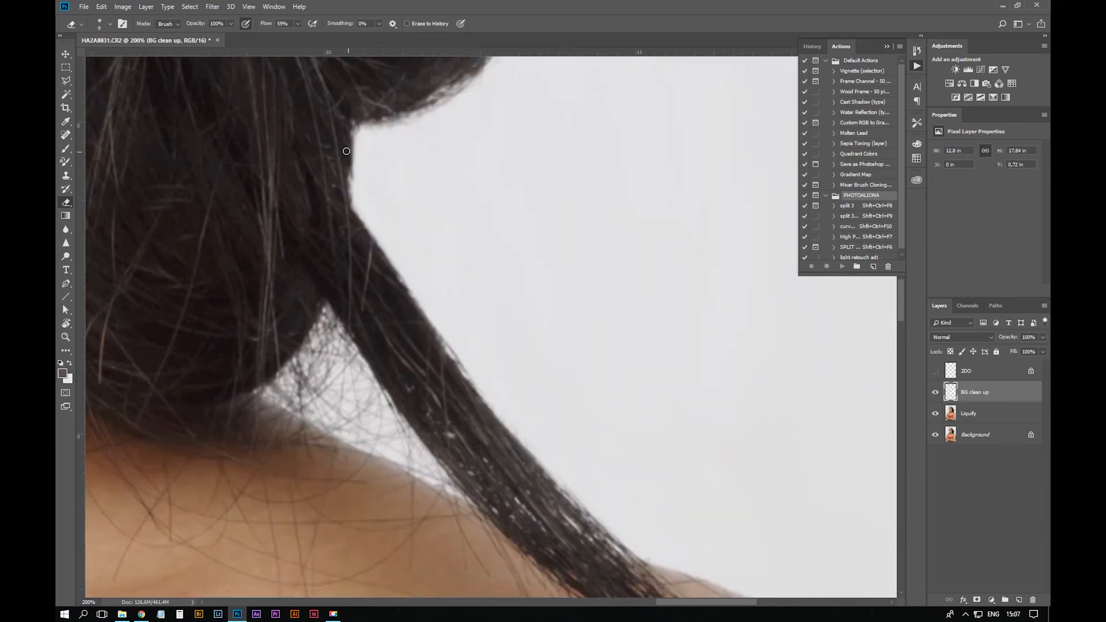
pyautogui.moveTo(352, 178); pyautogui.dragTo(365, 230)
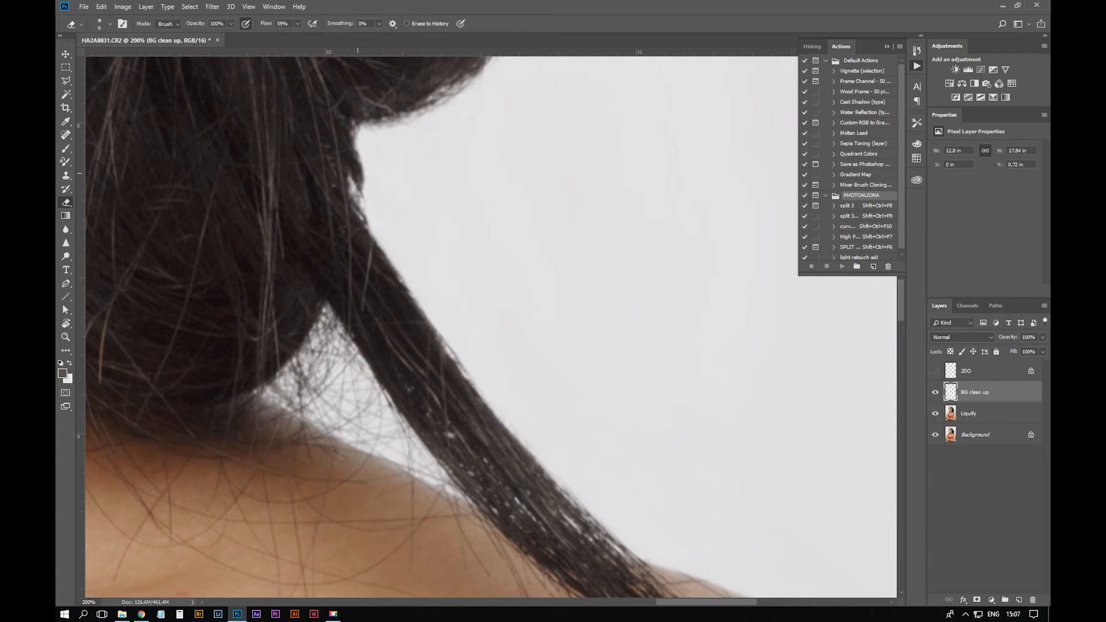
pyautogui.moveTo(359, 185); pyautogui.dragTo(370, 246)
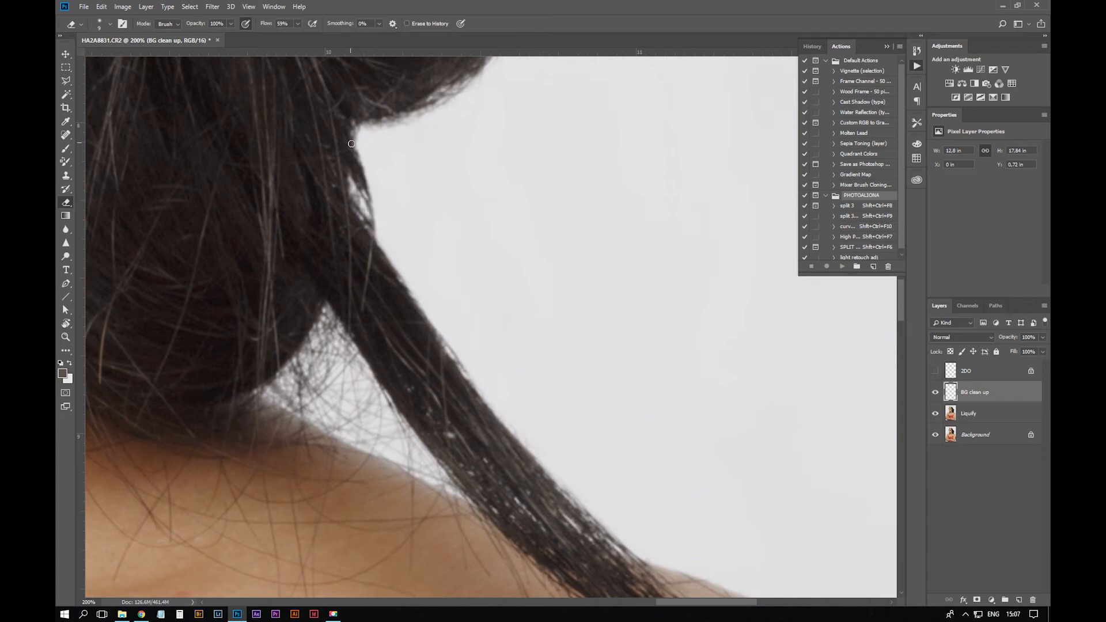
# Remove the fine hairs crossing the shoulder's upper edge beside the loose lock using a small Spot Healing Brush in Lighten mode
pyautogui.hotkey('ctrl', '-')
pyautogui.hotkey('ctrl', '-')
pyautogui.hotkey('ctrl', '-')
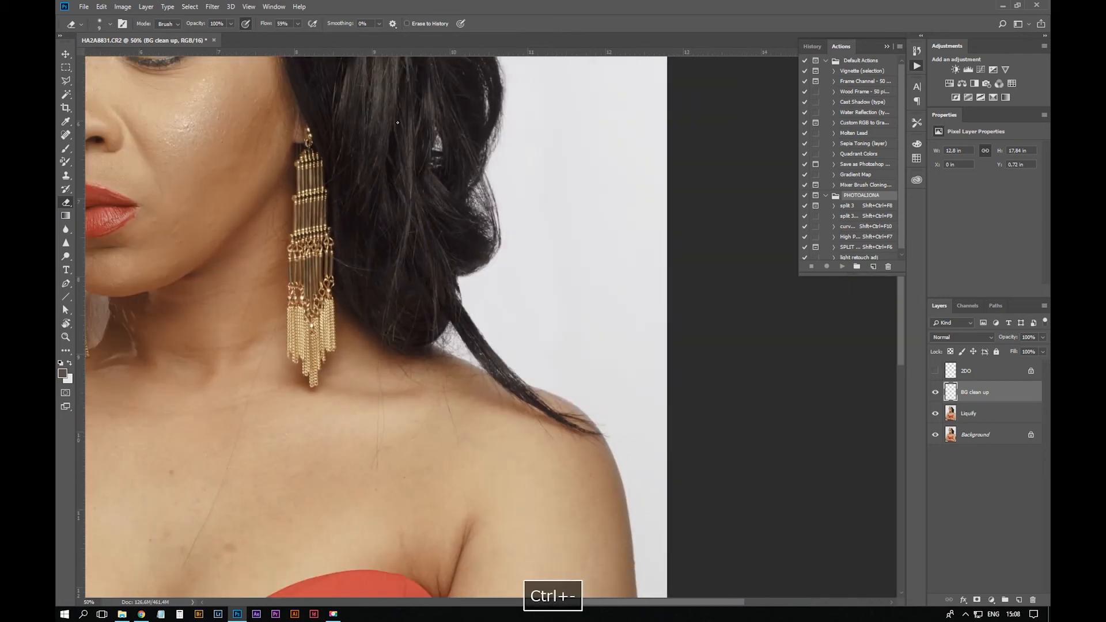
pyautogui.hotkey('ctrl', '=')
pyautogui.hotkey('ctrl', '=')
pyautogui.hotkey('ctrl', '=')
pyautogui.moveTo(661, 465)
pyautogui.mouseDown()
pyautogui.moveTo(383, 370)
pyautogui.moveTo(184, 43)
pyautogui.mouseUp()
pyautogui.press('j')
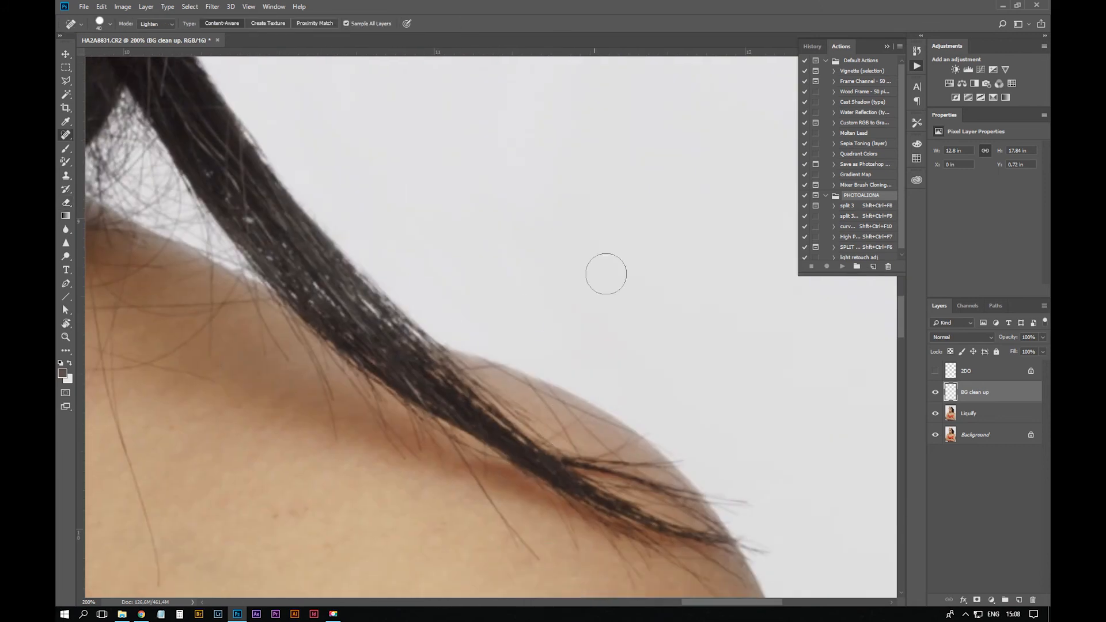
pyautogui.moveTo(472, 367)
pyautogui.mouseDown()
pyautogui.moveTo(505, 362)
pyautogui.moveTo(564, 428)
pyautogui.mouseUp()
pyautogui.hotkey('ctrl', 'z')
pyautogui.hotkey('ctrl', 'z')
pyautogui.moveTo(525, 378)
pyautogui.mouseDown()
pyautogui.moveTo(570, 400)
pyautogui.moveTo(579, 448)
pyautogui.mouseUp()
pyautogui.moveTo(558, 405)
pyautogui.mouseDown()
pyautogui.moveTo(602, 439)
pyautogui.moveTo(568, 428)
pyautogui.moveTo(607, 447)
pyautogui.moveTo(541, 385)
pyautogui.moveTo(619, 431)
pyautogui.mouseUp()
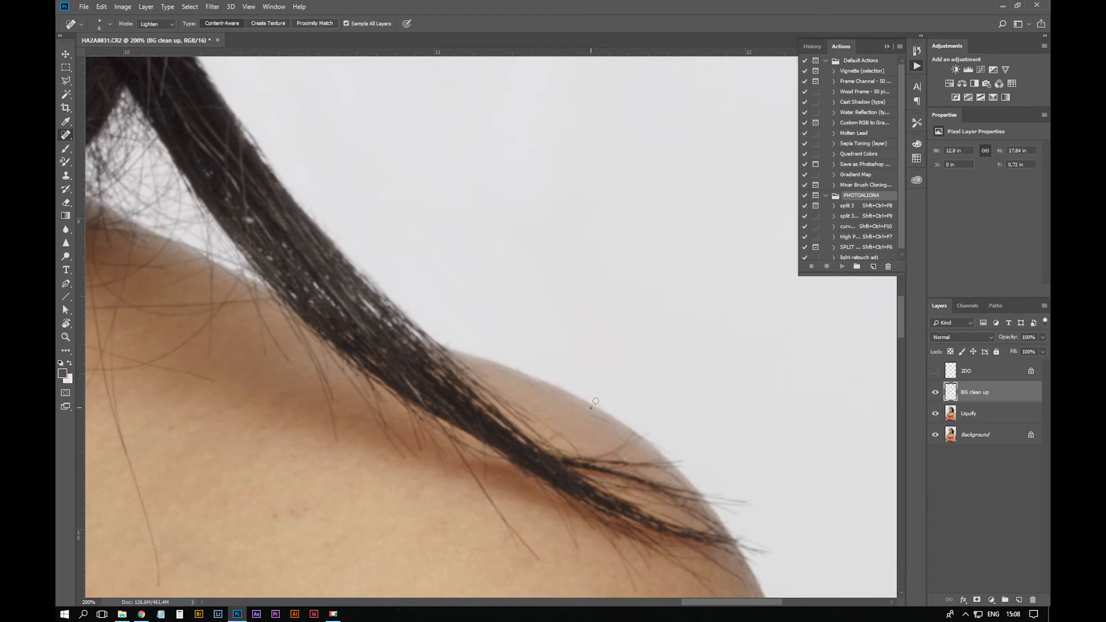
# Review the ponytail and shoulder at 50% and compare them with and without the BG clean up layer
pyautogui.press('s')
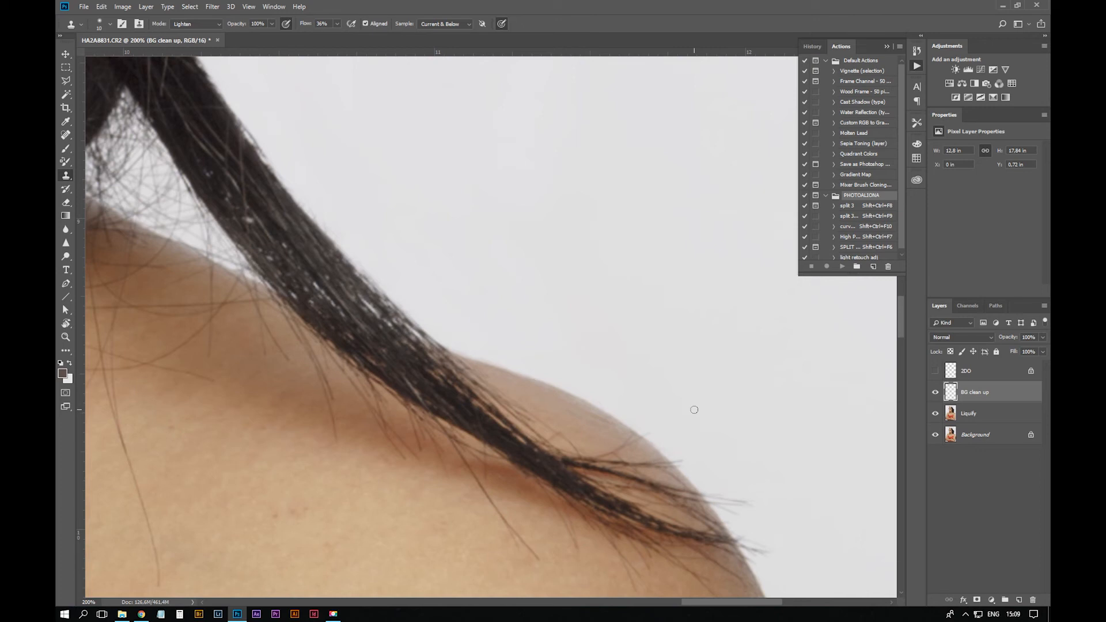
pyautogui.hotkey('ctrl', '-')
pyautogui.hotkey('ctrl', '-')
pyautogui.hotkey('ctrl', '-')
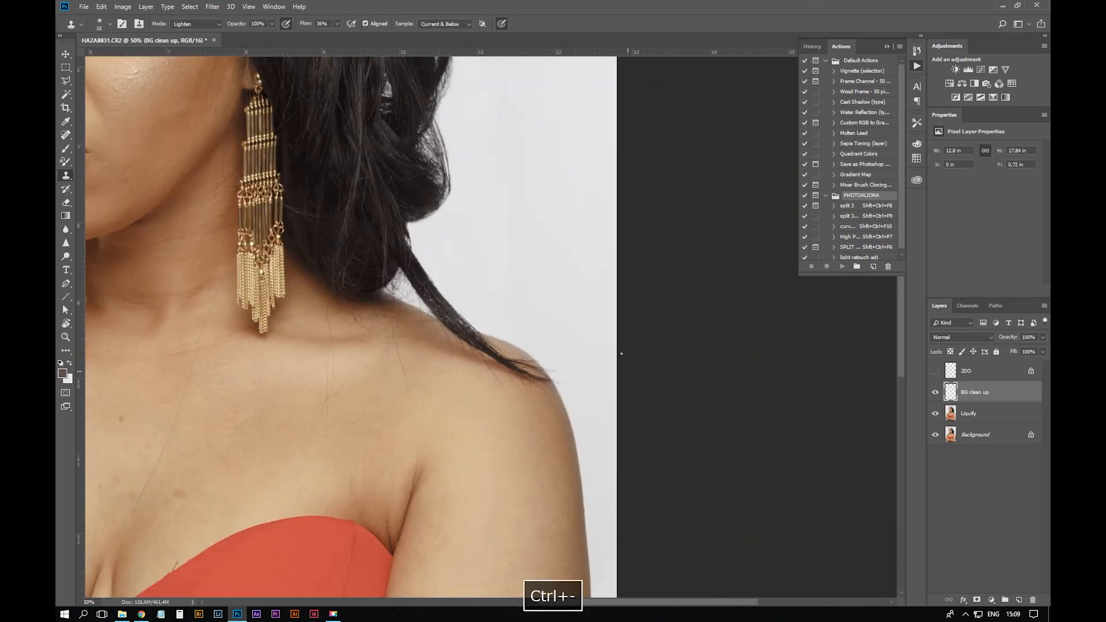
pyautogui.press('space')
pyautogui.moveTo(430, 203); pyautogui.dragTo(651, 404)
pyautogui.moveTo(425, 294); pyautogui.dragTo(470, 256)
pyautogui.moveTo(640, 487); pyautogui.dragTo(479, 508)
pyautogui.moveTo(690, 305); pyautogui.dragTo(677, 353)
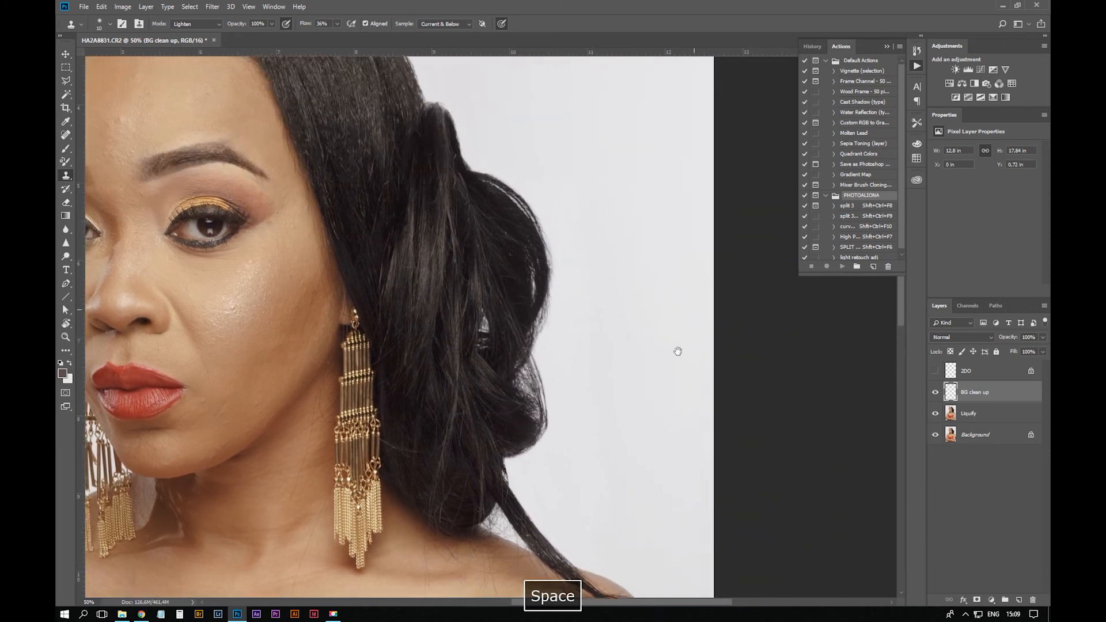
pyautogui.click(936, 394)
pyautogui.click(936, 394)
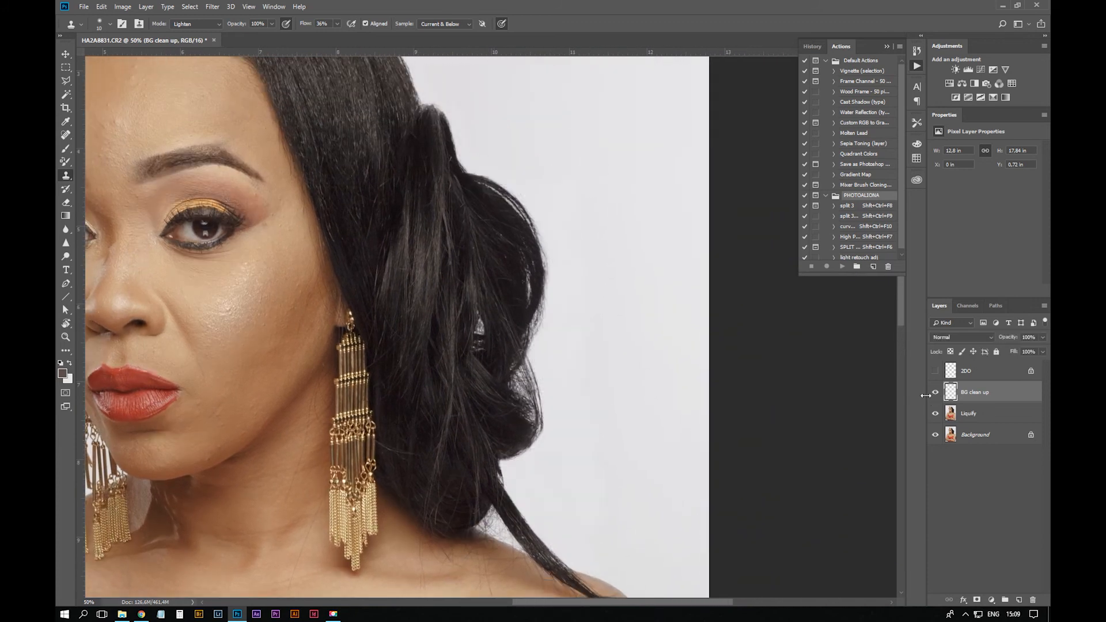
# Inspect the hair outline, backdrop and body edges around the portrait, ending with the whole image in view
pyautogui.press('space')
pyautogui.moveTo(637, 283); pyautogui.dragTo(709, 255)
pyautogui.moveTo(641, 450); pyautogui.dragTo(682, 541)
pyautogui.moveTo(625, 401); pyautogui.dragTo(680, 492)
pyautogui.moveTo(594, 548); pyautogui.dragTo(774, 90)
pyautogui.moveTo(678, 383); pyautogui.dragTo(502, 548)
pyautogui.hotkey('ctrl', '-')
pyautogui.hotkey('ctrl', '-')
pyautogui.hotkey('ctrl', '-')
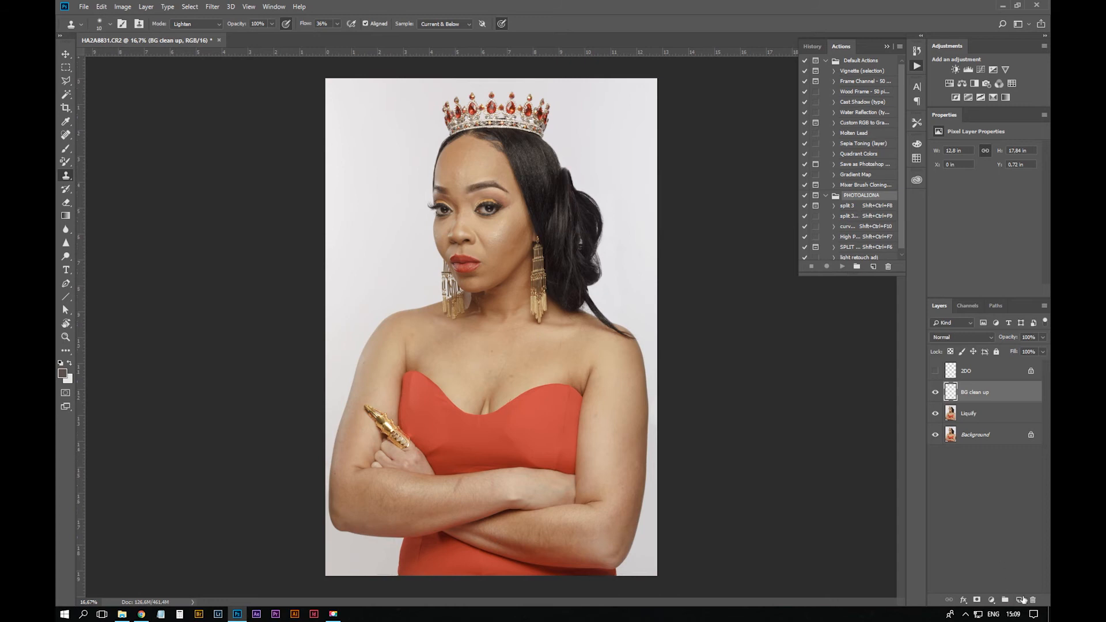
# Add a new layer above BG clean up and name it SKIN clean
pyautogui.click(1020, 600)
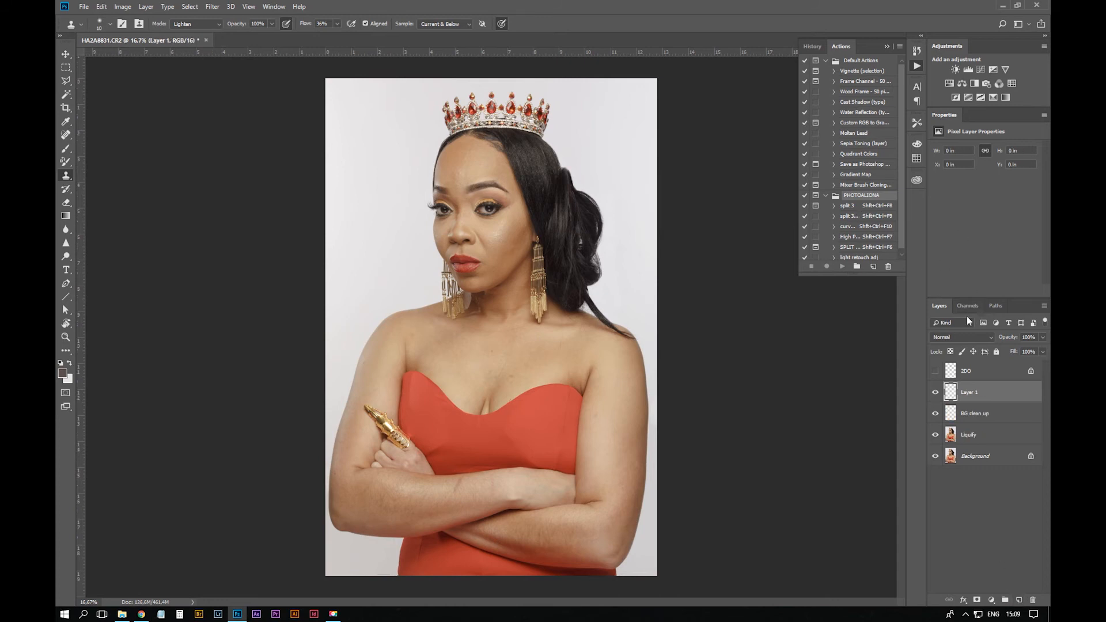
pyautogui.doubleClick(970, 392)
pyautogui.press('Return')
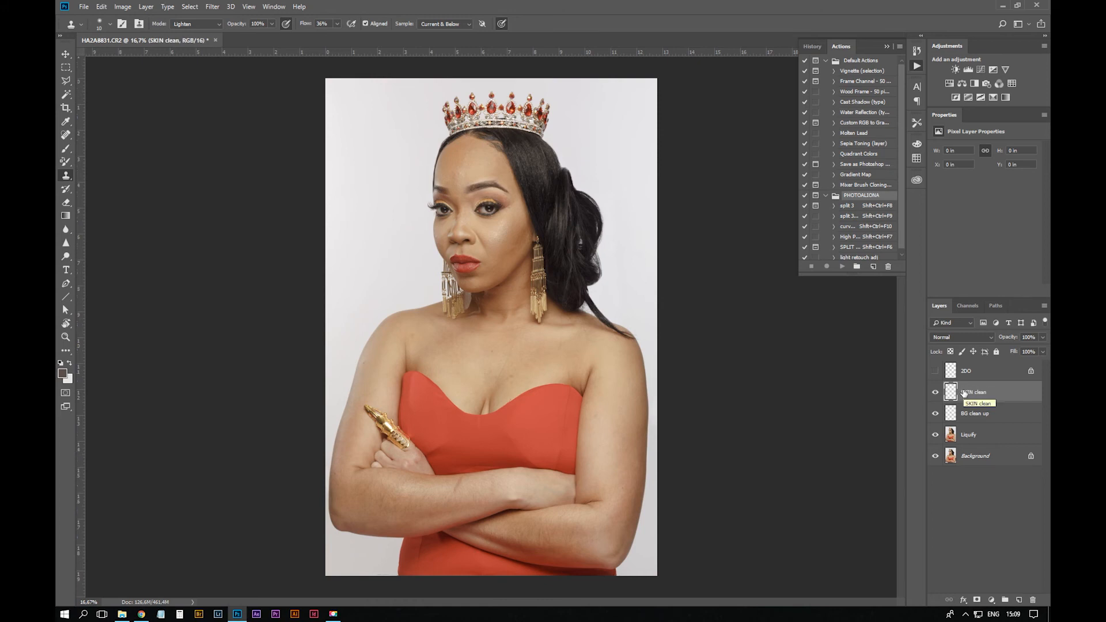
# Heal the stray hairs on the neck beside the long earring with an enlarged Spot Healing Brush on SKIN clean
pyautogui.press('space')
pyautogui.press('j')
pyautogui.hotkey('ctrl', '=')
pyautogui.hotkey('ctrl', '=')
pyautogui.hotkey('ctrl', '=')
pyautogui.hotkey('ctrl', '=')
pyautogui.hotkey('ctrl', '=')
pyautogui.press(']')
pyautogui.press(']')
pyautogui.press(']')
pyautogui.moveTo(665, 100); pyautogui.dragTo(635, 176)
pyautogui.press('space')
pyautogui.moveTo(640, 173); pyautogui.dragTo(574, 358)
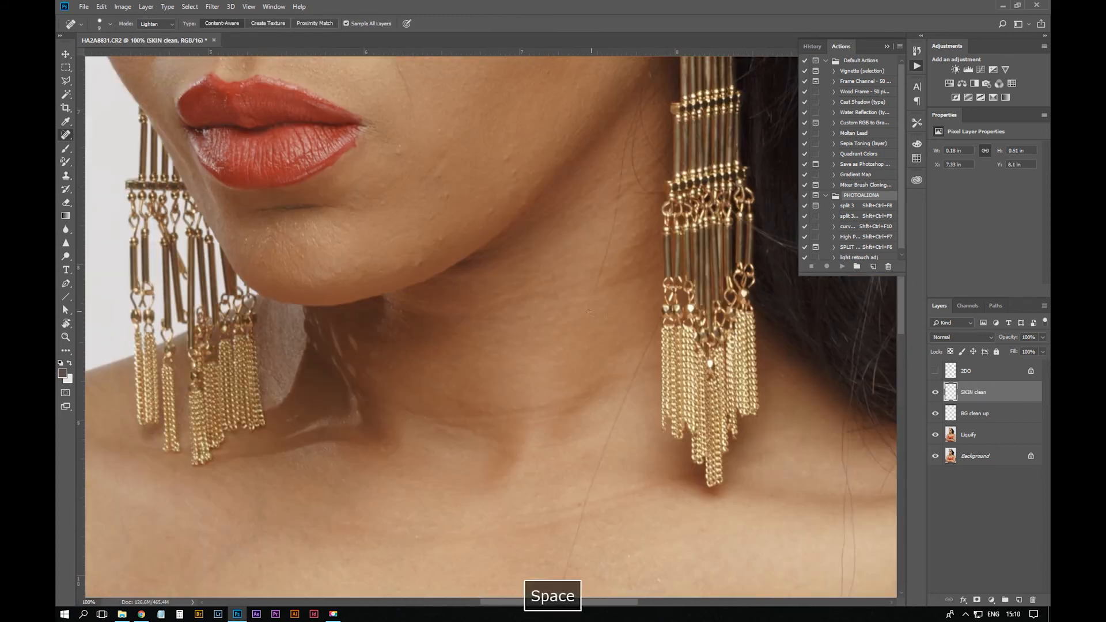
pyautogui.moveTo(622, 180); pyautogui.dragTo(600, 281)
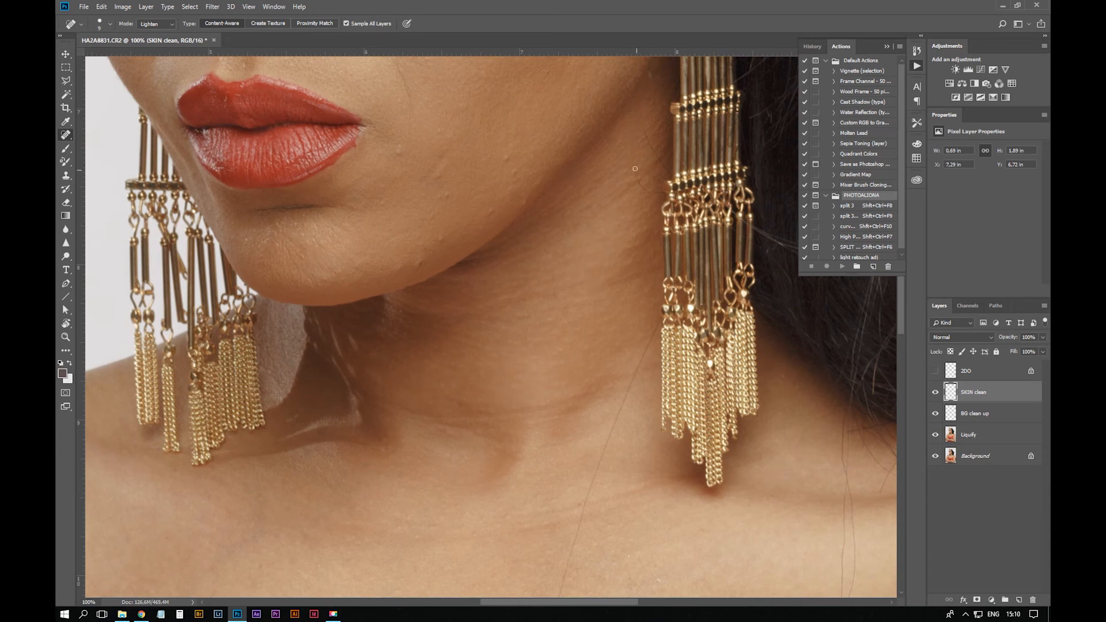
# Heal the long stray hair running from beside the earring down the neck onto the upper chest
pyautogui.press('space')
pyautogui.moveTo(663, 320)
pyautogui.mouseDown()
pyautogui.moveTo(665, 379)
pyautogui.moveTo(654, 145)
pyautogui.mouseUp()
pyautogui.moveTo(653, 146); pyautogui.dragTo(587, 298)
pyautogui.press('space')
pyautogui.moveTo(585, 301)
pyautogui.mouseDown()
pyautogui.moveTo(657, 197)
pyautogui.moveTo(611, 351)
pyautogui.mouseUp()
# Heal the rest of the long hair down the middle of the chest and the stray fibre at the dress neckline
pyautogui.press('space')
pyautogui.moveTo(682, 433); pyautogui.dragTo(716, 346)
pyautogui.moveTo(645, 263); pyautogui.dragTo(639, 287)
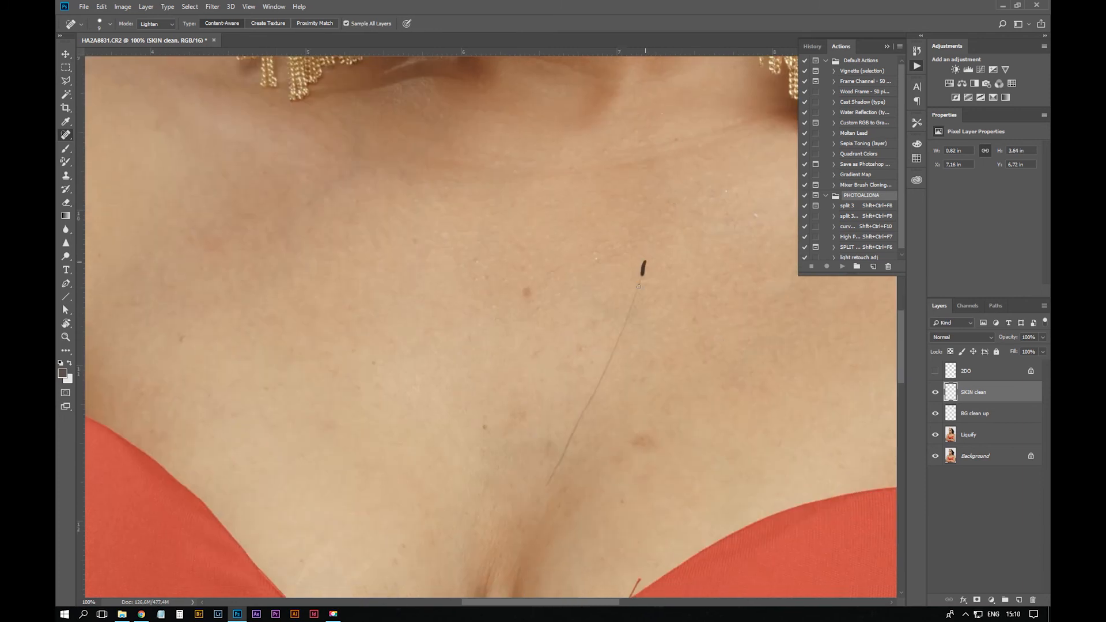
pyautogui.moveTo(548, 487); pyautogui.dragTo(605, 370)
pyautogui.press('space')
pyautogui.moveTo(669, 406); pyautogui.dragTo(696, 168)
pyautogui.moveTo(667, 340); pyautogui.dragTo(663, 346)
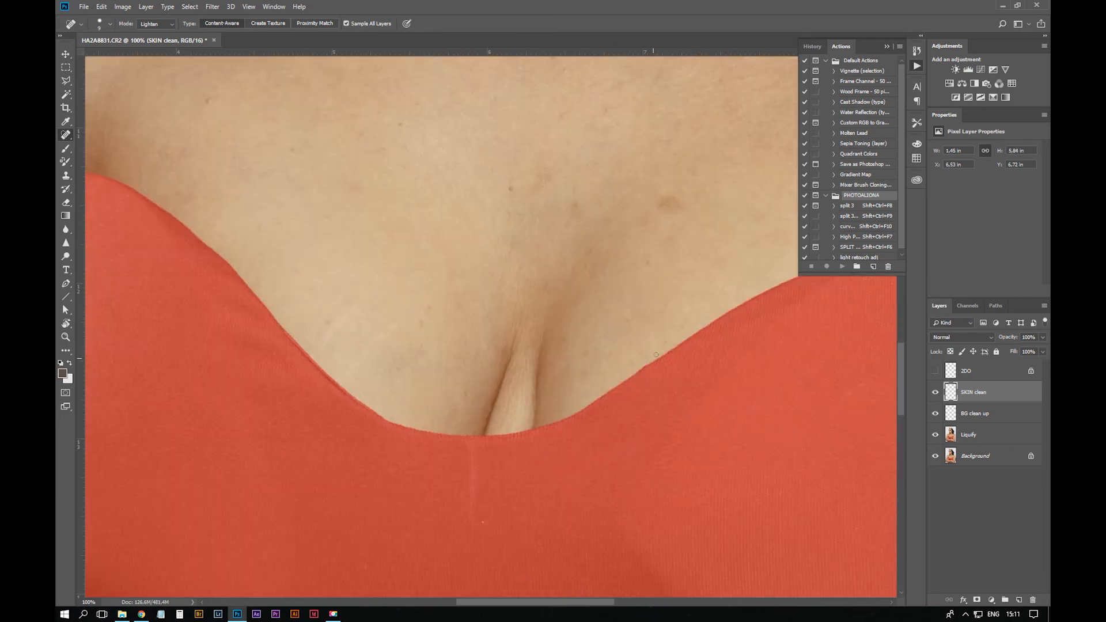
# Heal the long hairs hanging from the ponytail over the collarbone and upper chest
pyautogui.press('space')
pyautogui.moveTo(645, 420); pyautogui.dragTo(775, 240)
pyautogui.press('space')
pyautogui.moveTo(650, 122); pyautogui.dragTo(403, 495)
pyautogui.moveTo(763, 208); pyautogui.dragTo(257, 420)
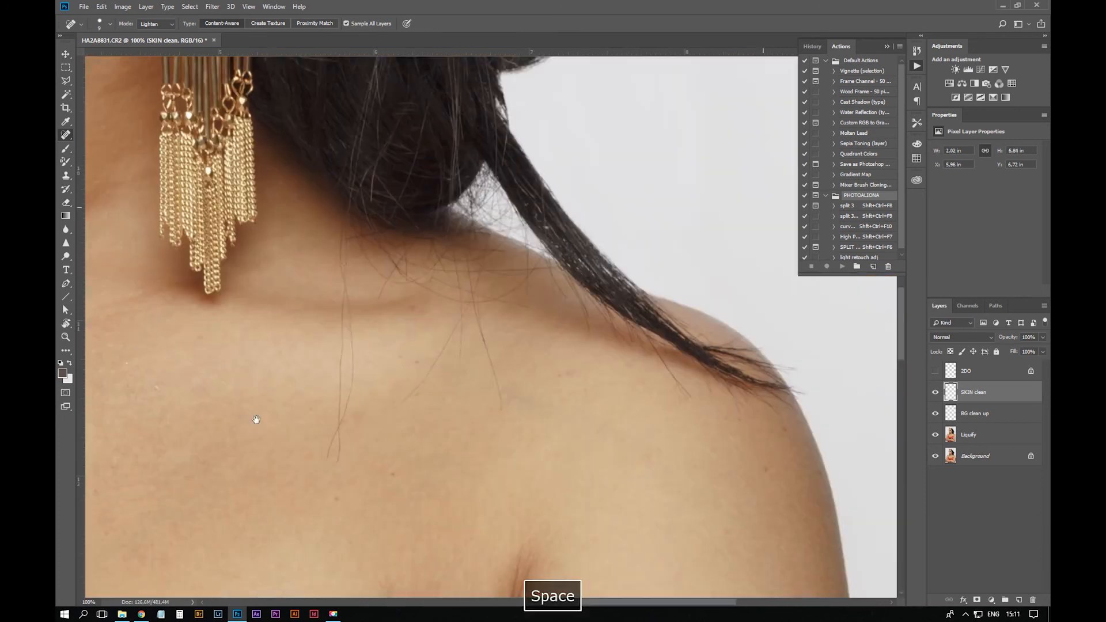
pyautogui.moveTo(341, 224)
pyautogui.mouseDown()
pyautogui.moveTo(339, 453)
pyautogui.moveTo(350, 309)
pyautogui.mouseUp()
pyautogui.moveTo(340, 361)
pyautogui.mouseDown()
pyautogui.moveTo(337, 380)
pyautogui.moveTo(352, 385)
pyautogui.mouseUp()
pyautogui.moveTo(392, 406)
pyautogui.mouseDown()
pyautogui.moveTo(441, 351)
pyautogui.moveTo(460, 307)
pyautogui.mouseUp()
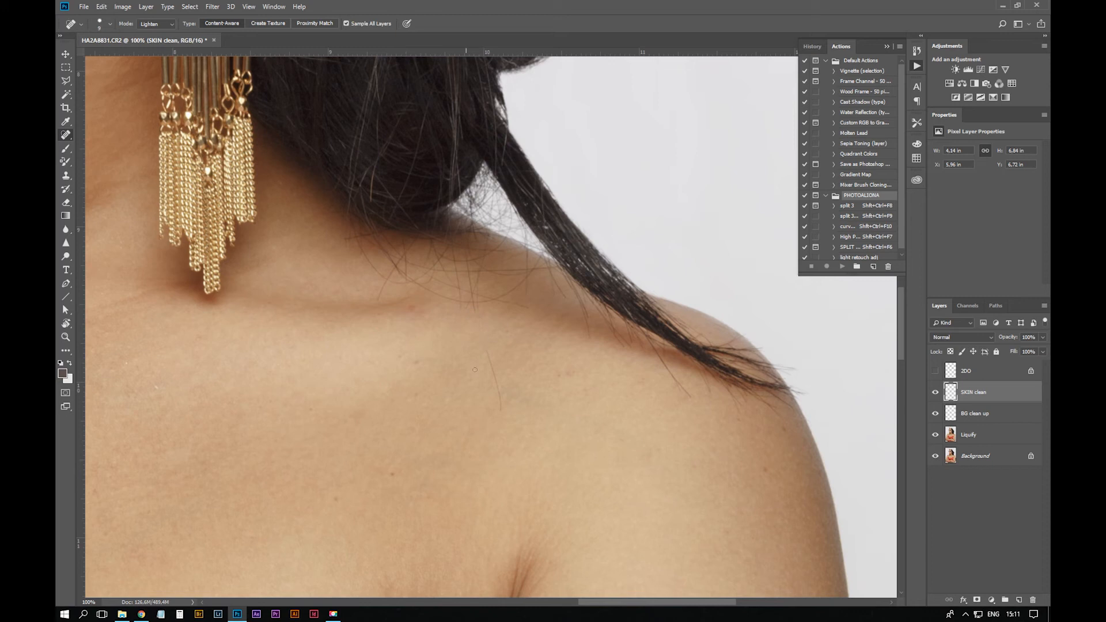
# Heal the short isolated strands on the shoulder skin below the ponytail and beside the loose lock
pyautogui.moveTo(484, 342); pyautogui.dragTo(500, 410)
pyautogui.moveTo(660, 356); pyautogui.dragTo(702, 412)
pyautogui.moveTo(547, 266); pyautogui.dragTo(549, 267)
pyautogui.moveTo(471, 264); pyautogui.dragTo(478, 322)
# Heal the thin strands on the shoulder slope between the ponytail and the loose lock, working at 300%
pyautogui.hotkey('ctrl', '=')
pyautogui.hotkey('ctrl', '=')
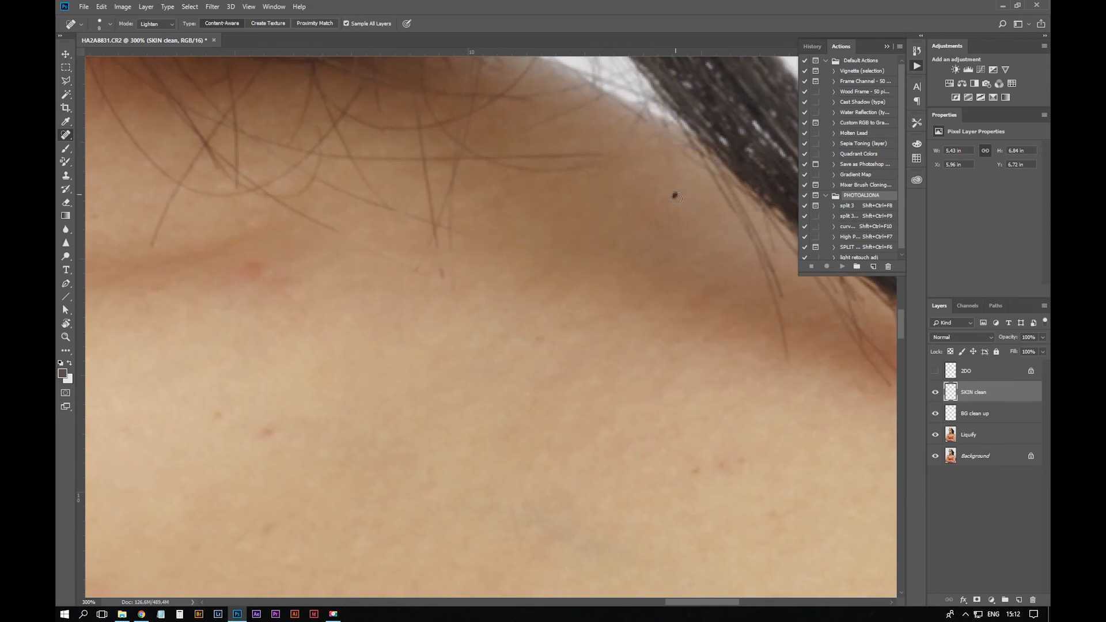
pyautogui.moveTo(676, 198); pyautogui.dragTo(873, 347)
pyautogui.moveTo(651, 319); pyautogui.dragTo(646, 419)
pyautogui.click(642, 439)
pyautogui.moveTo(616, 319); pyautogui.dragTo(635, 396)
pyautogui.moveTo(628, 361); pyautogui.dragTo(650, 382)
pyautogui.moveTo(569, 306)
pyautogui.mouseDown()
pyautogui.moveTo(805, 304)
pyautogui.moveTo(698, 317)
pyautogui.mouseUp()
pyautogui.moveTo(662, 273); pyautogui.dragTo(652, 311)
pyautogui.moveTo(745, 282)
pyautogui.mouseDown()
pyautogui.moveTo(659, 306)
pyautogui.moveTo(712, 329)
pyautogui.mouseUp()
pyautogui.click(533, 314)
pyautogui.click(536, 334)
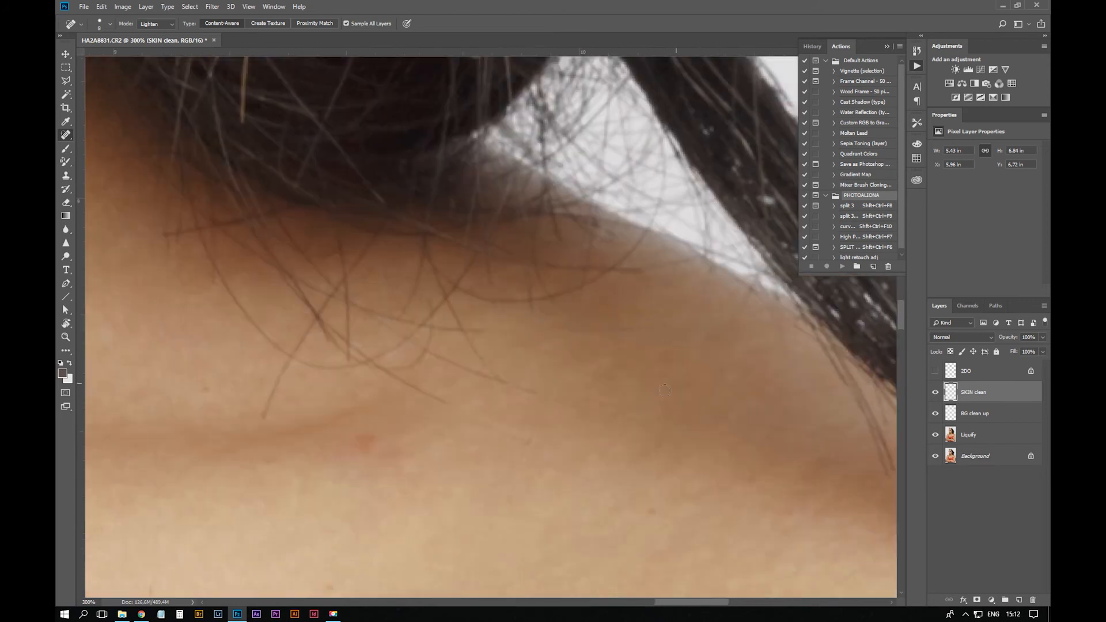
# Heal the crossing strands that hang from the ponytail's underside over the base of the neck and collarbone
pyautogui.moveTo(541, 346); pyautogui.dragTo(691, 350)
pyautogui.moveTo(354, 243)
pyautogui.mouseDown()
pyautogui.moveTo(379, 298)
pyautogui.moveTo(432, 356)
pyautogui.mouseUp()
pyautogui.click(434, 369)
pyautogui.moveTo(413, 425)
pyautogui.mouseDown()
pyautogui.moveTo(461, 332)
pyautogui.moveTo(577, 322)
pyautogui.moveTo(600, 299)
pyautogui.mouseUp()
pyautogui.moveTo(598, 301); pyautogui.dragTo(645, 373)
pyautogui.moveTo(691, 396); pyautogui.dragTo(580, 358)
pyautogui.moveTo(579, 331); pyautogui.dragTo(635, 336)
pyautogui.moveTo(318, 205); pyautogui.dragTo(321, 272)
pyautogui.moveTo(329, 224); pyautogui.dragTo(329, 213)
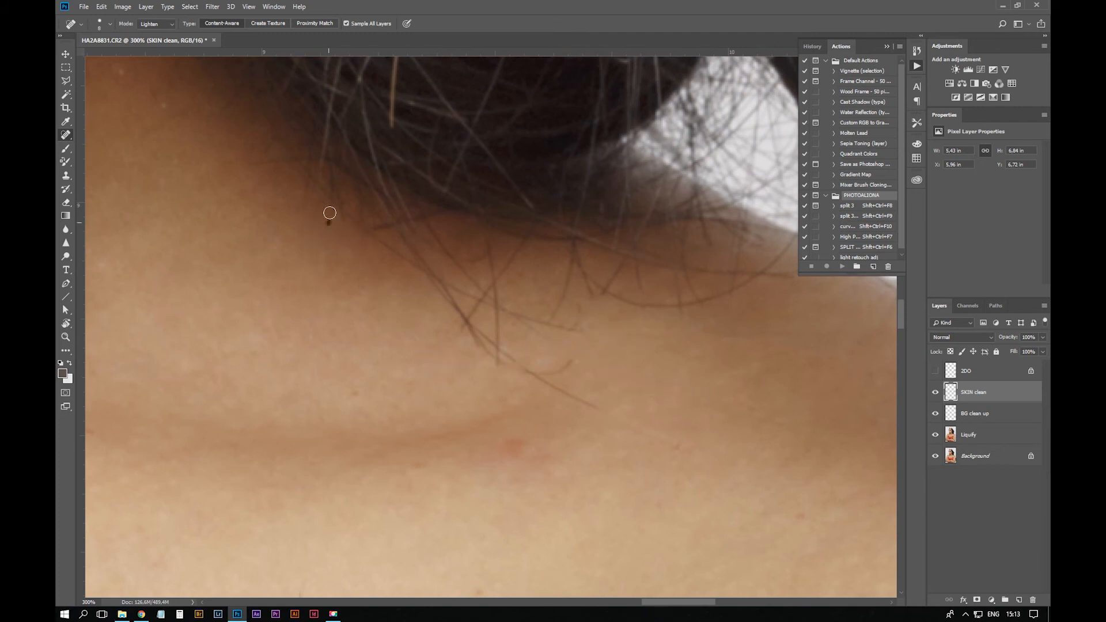
pyautogui.moveTo(496, 290); pyautogui.dragTo(499, 356)
pyautogui.moveTo(458, 314); pyautogui.dragTo(489, 350)
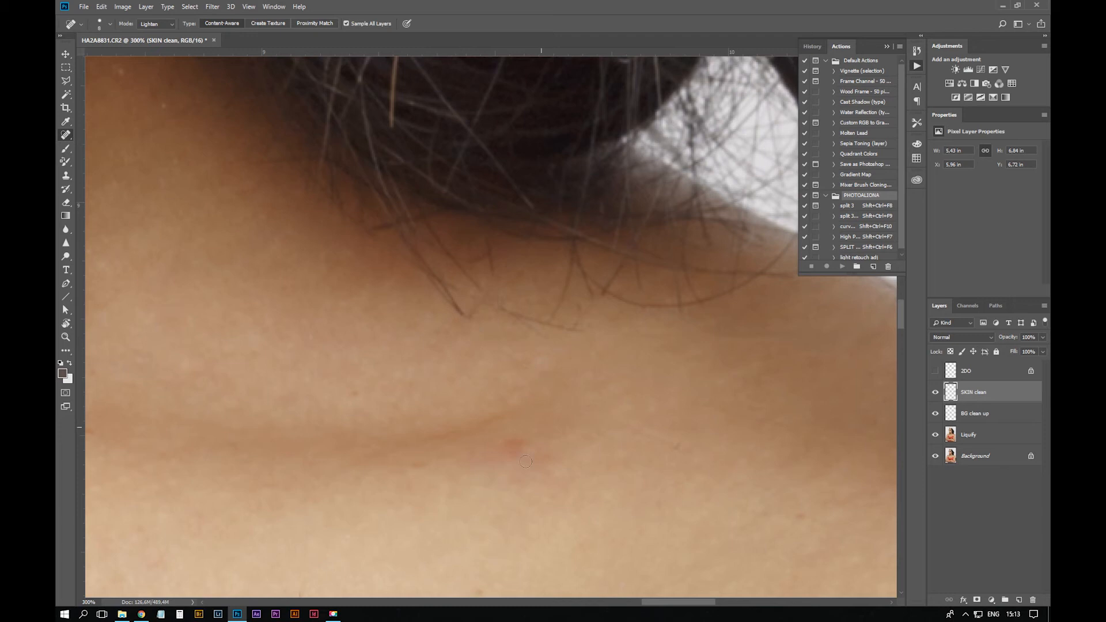
# Try healing the reddish spot on the collarbone, undo it, and check the chest and neck at lower magnification
pyautogui.click(515, 447)
pyautogui.hotkey('ctrl', 'z')
pyautogui.hotkey('ctrl', '0')
pyautogui.hotkey('ctrl', '-')
pyautogui.hotkey('ctrl', '-')
pyautogui.hotkey('ctrl', '=')
pyautogui.hotkey('ctrl', '=')
pyautogui.hotkey('ctrl', '=')
pyautogui.hotkey('ctrl', '=')
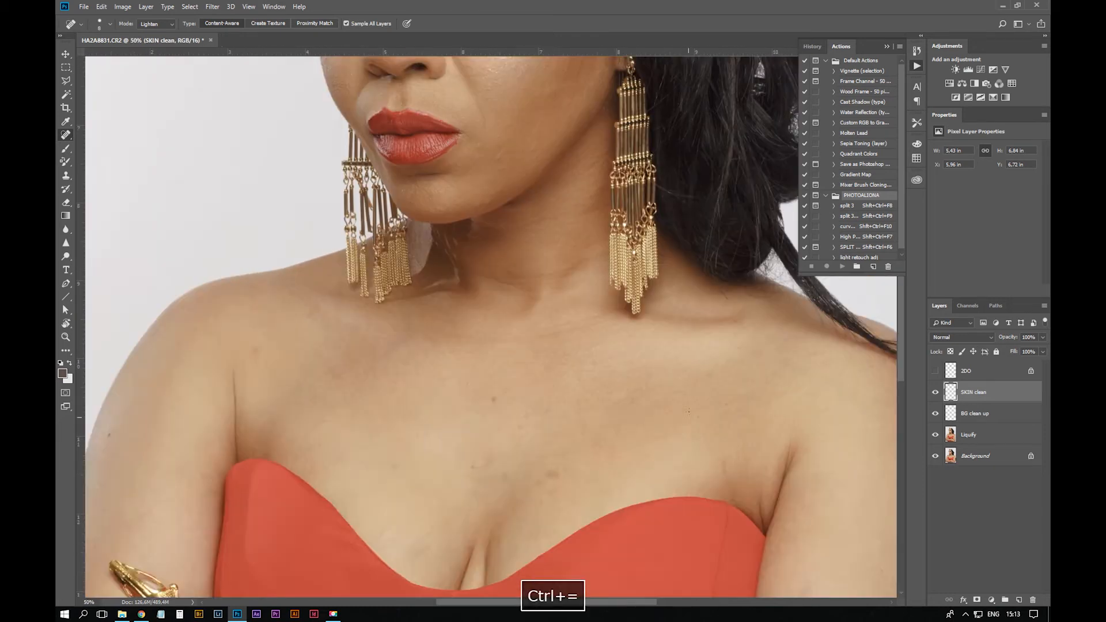
pyautogui.hotkey('ctrl', '=')
pyautogui.hotkey('ctrl', '=')
pyautogui.hotkey('ctrl', '=')
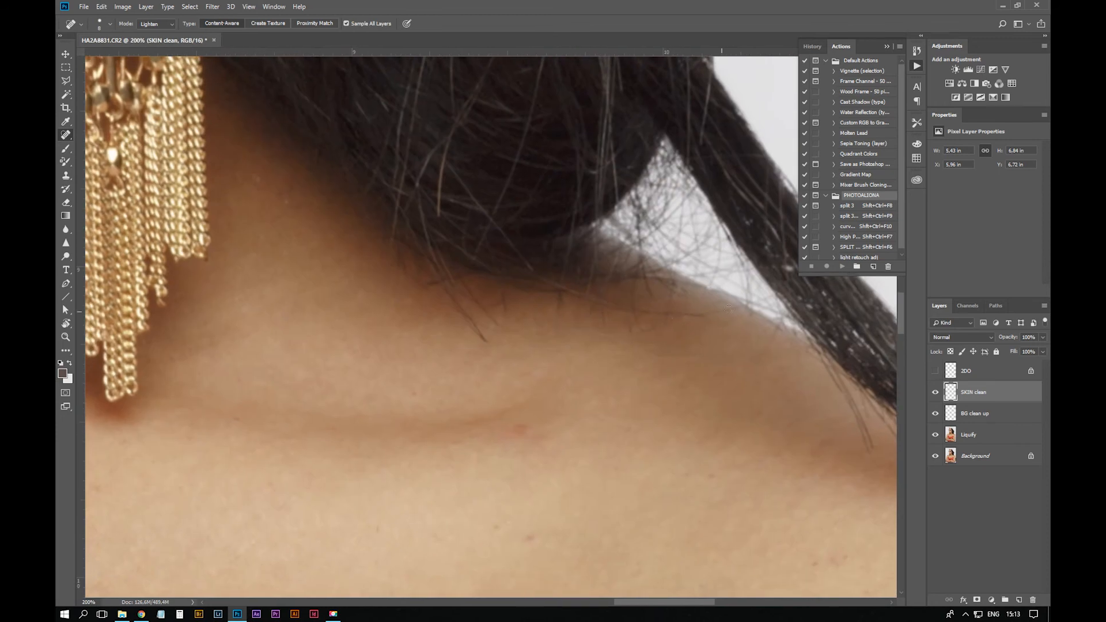
# Heal the remaining strand ends along the skin just under the ponytail at 200%
pyautogui.moveTo(673, 318)
pyautogui.mouseDown()
pyautogui.moveTo(626, 330)
pyautogui.moveTo(632, 311)
pyautogui.moveTo(602, 313)
pyautogui.mouseUp()
pyautogui.moveTo(587, 371); pyautogui.dragTo(605, 414)
pyautogui.moveTo(474, 344); pyautogui.dragTo(509, 395)
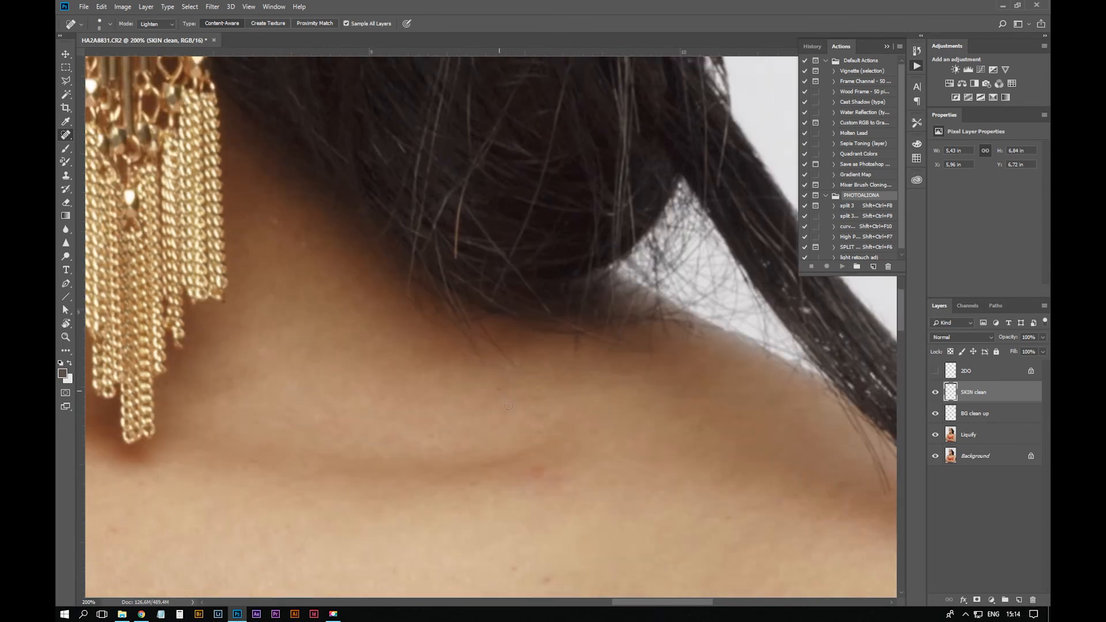
pyautogui.moveTo(728, 414); pyautogui.dragTo(596, 372)
pyautogui.moveTo(629, 304); pyautogui.dragTo(649, 319)
pyautogui.moveTo(620, 408)
pyautogui.mouseDown()
pyautogui.moveTo(563, 378)
pyautogui.moveTo(652, 423)
pyautogui.mouseUp()
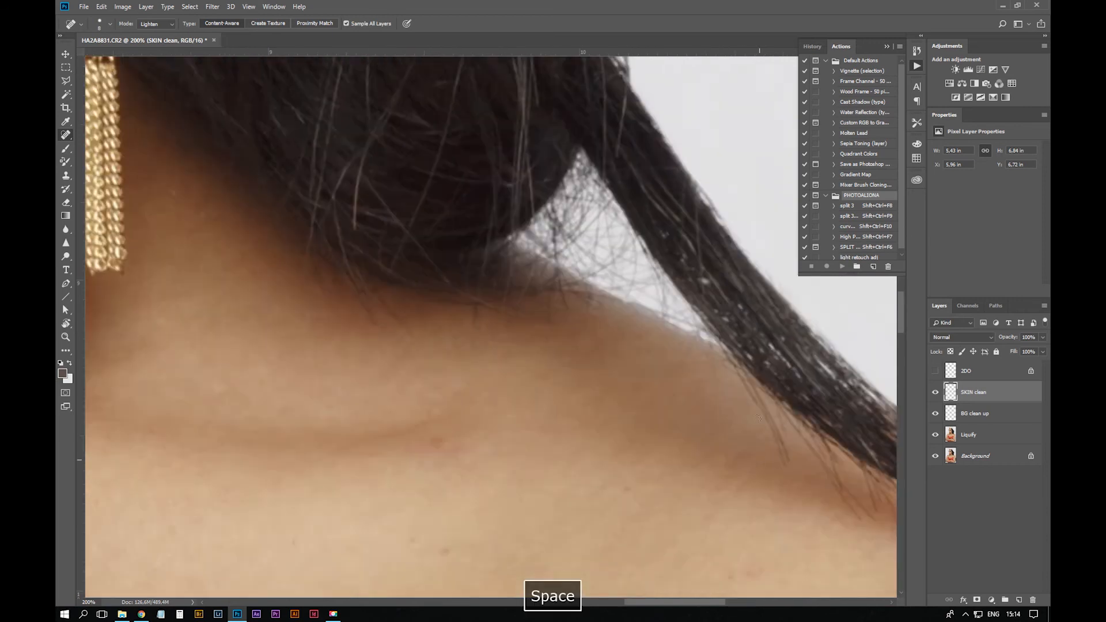
# Try healing the small light mark on the jaw beside the earring at 200%, and undo the stroke
pyautogui.hotkey('ctrl', '-')
pyautogui.hotkey('ctrl', '-')
pyautogui.hotkey('ctrl', '-')
pyautogui.hotkey('ctrl', '-')
pyautogui.hotkey('ctrl', '=')
pyautogui.hotkey('ctrl', '=')
pyautogui.moveTo(398, 271); pyautogui.dragTo(639, 388)
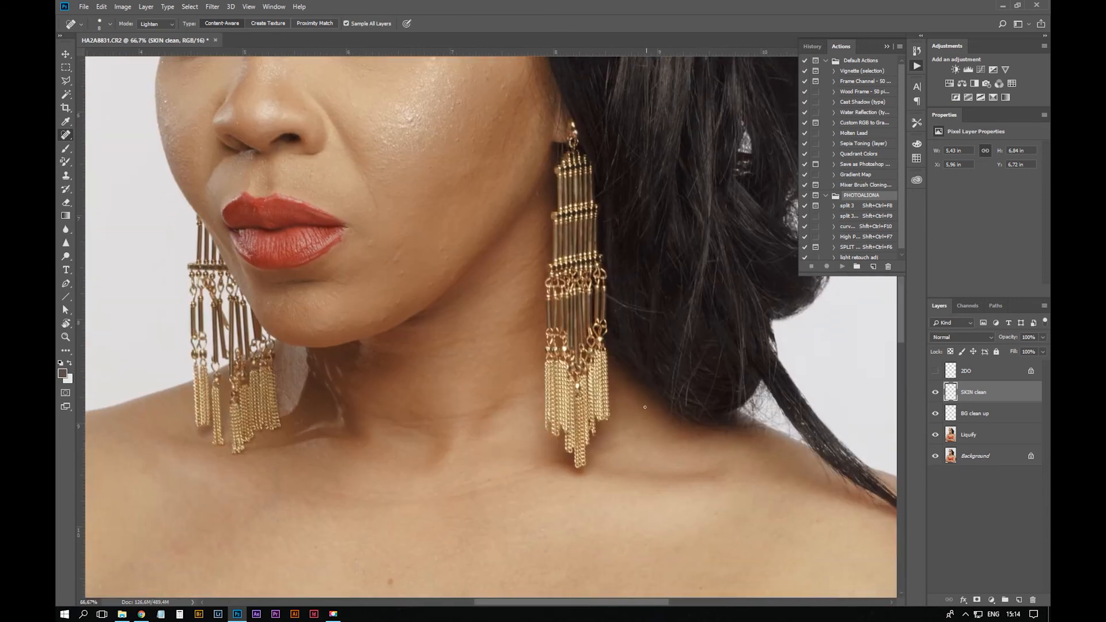
pyautogui.hotkey('ctrl', '=')
pyautogui.hotkey('ctrl', '=')
pyautogui.moveTo(586, 160); pyautogui.dragTo(647, 598)
pyautogui.moveTo(625, 143); pyautogui.dragTo(600, 209)
pyautogui.moveTo(691, 399); pyautogui.dragTo(693, 365)
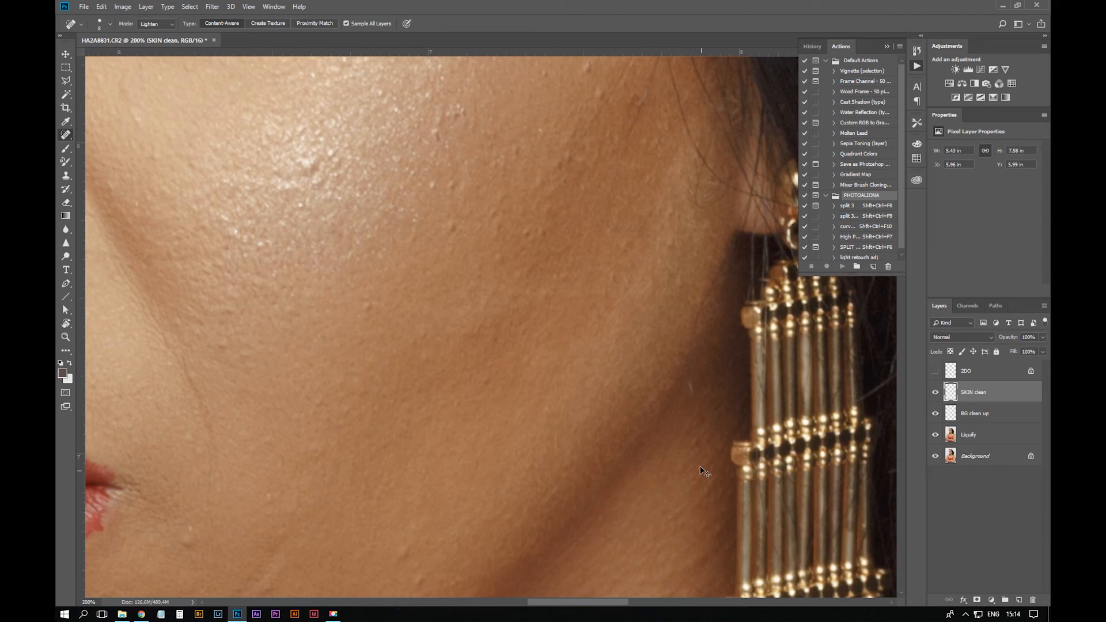
pyautogui.hotkey('ctrl', 'alt', 'z')
# Try healing the fine strands on the outer cheek in front of the ear, and undo the stroke
pyautogui.moveTo(617, 248); pyautogui.dragTo(684, 425)
pyautogui.moveTo(676, 275); pyautogui.dragTo(707, 219)
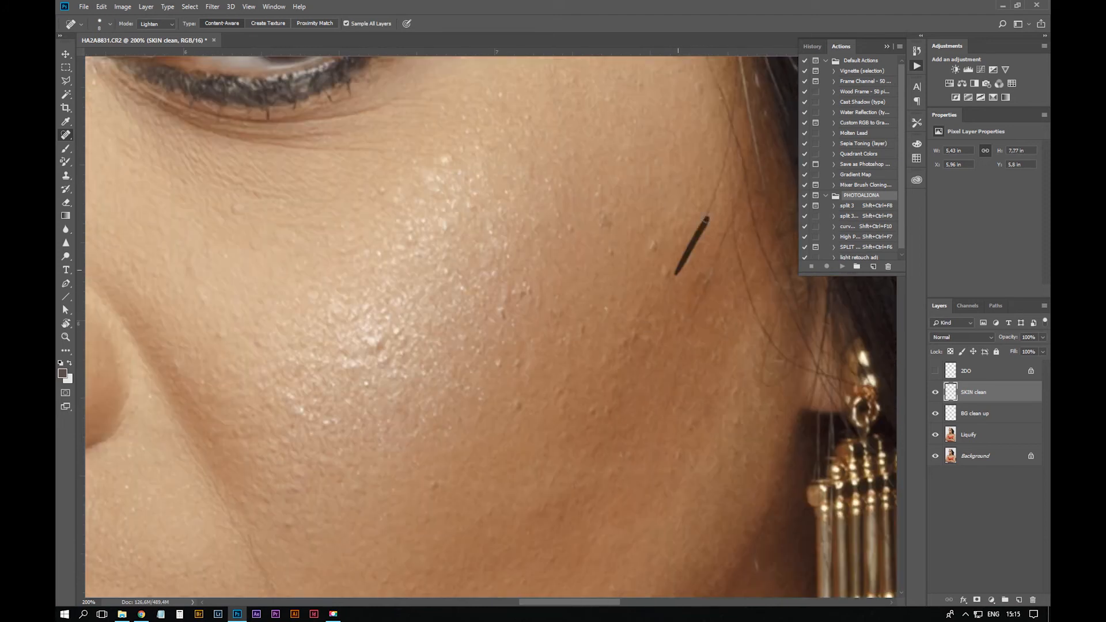
pyautogui.moveTo(698, 83); pyautogui.dragTo(618, 238)
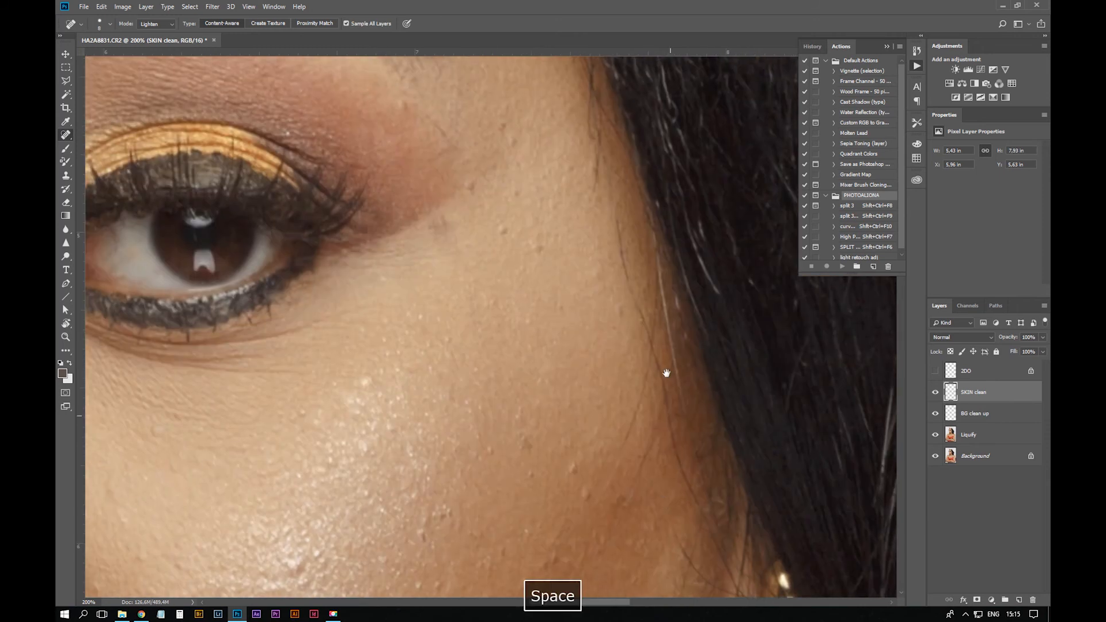
pyautogui.hotkey('ctrl', 'z')
# Clone skin over the fine strands between the hair and the outer cheek in Lighten mode, and review the face at lower magnification
pyautogui.press('s')
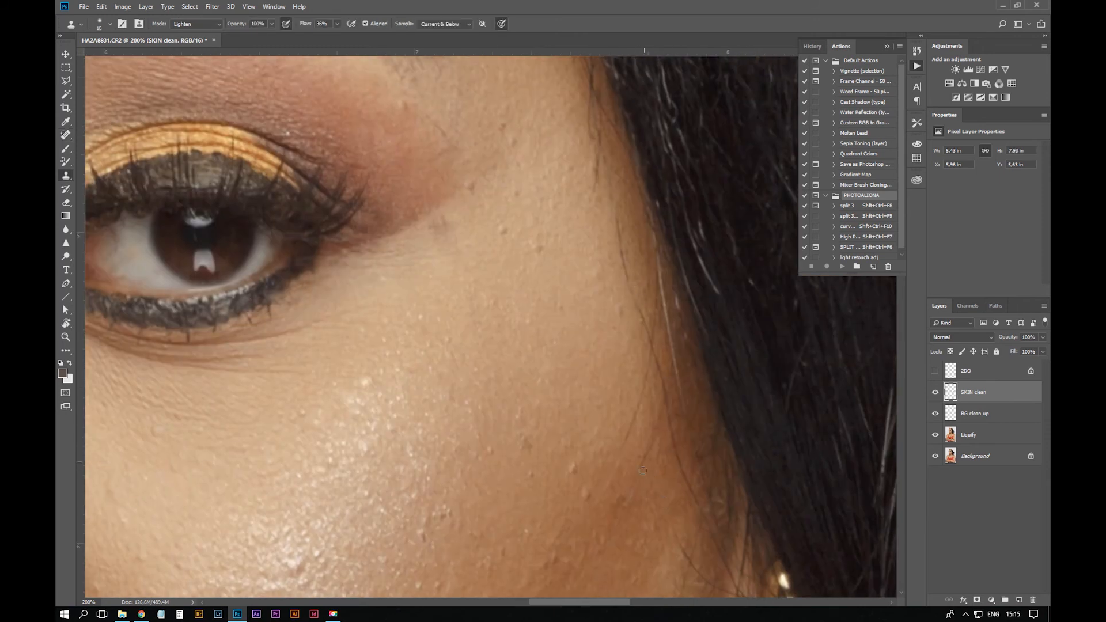
pyautogui.moveTo(643, 471); pyautogui.dragTo(614, 438)
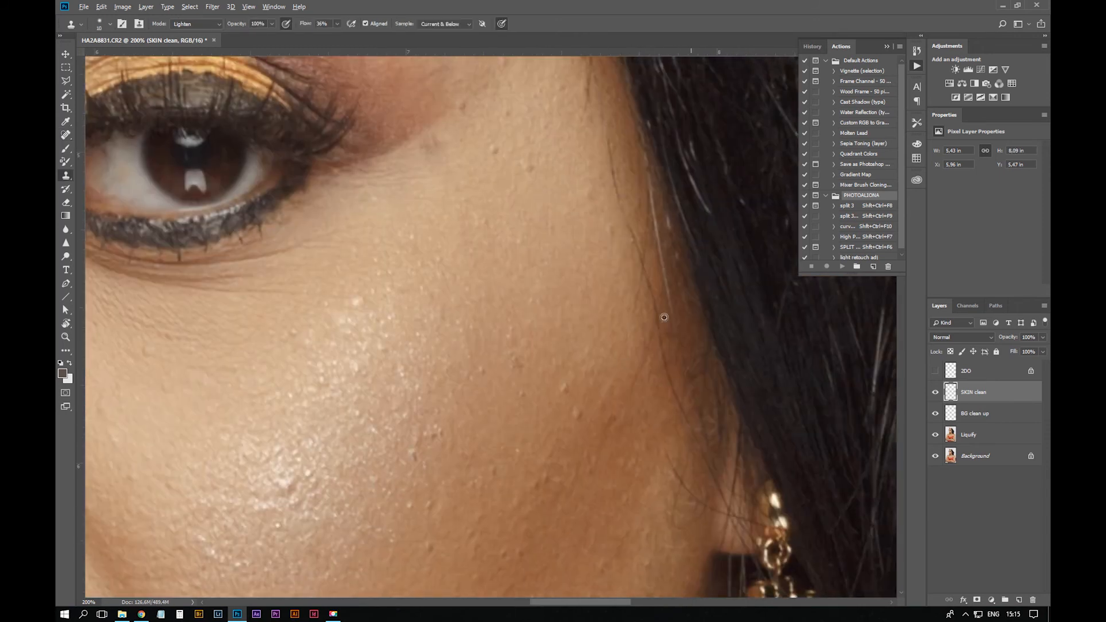
pyautogui.moveTo(668, 466); pyautogui.dragTo(674, 393)
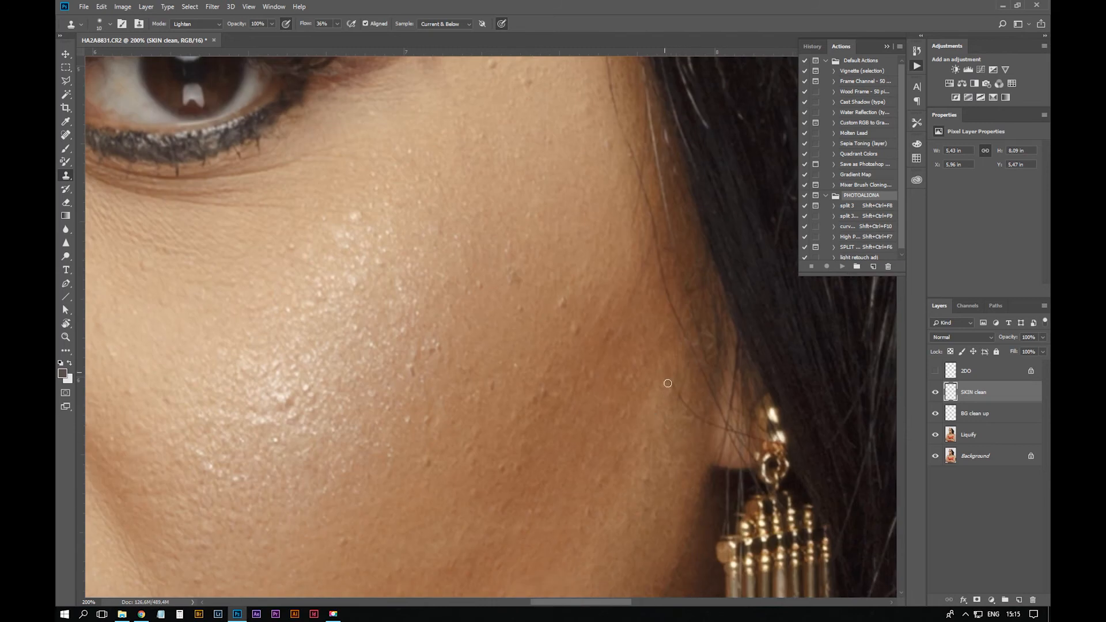
pyautogui.hotkey('ctrl', '-')
pyautogui.hotkey('ctrl', '-')
pyautogui.hotkey('ctrl', '-')
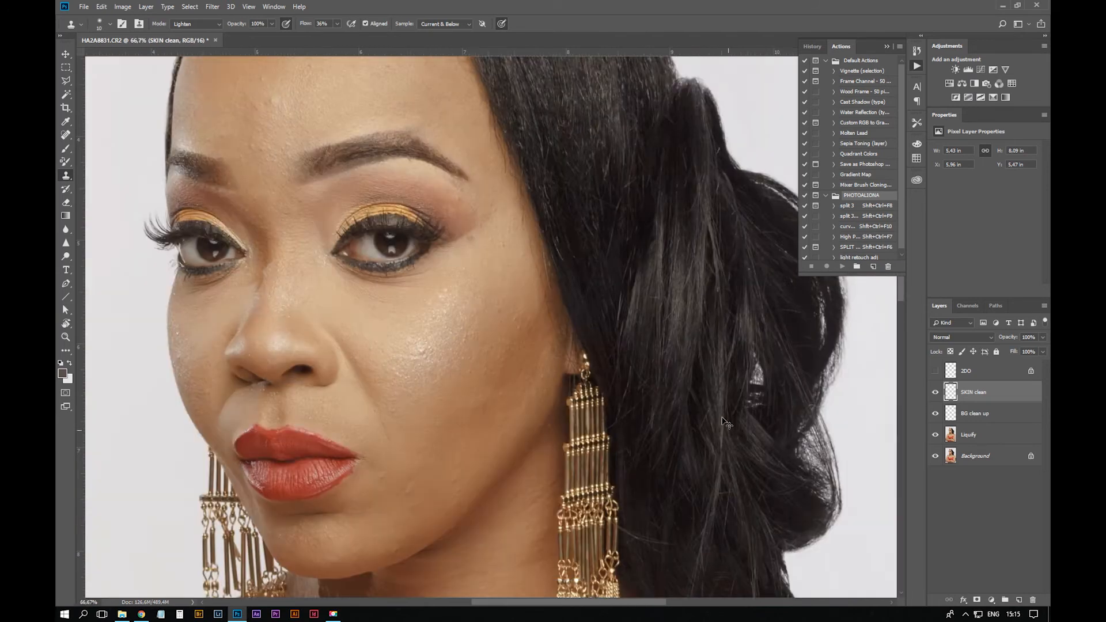
pyautogui.hotkey('ctrl', '-')
pyautogui.hotkey('ctrl', '-')
pyautogui.moveTo(639, 519); pyautogui.dragTo(694, 510)
# Try healing the small bumps on the temple near the outer eye corner, and undo the last stroke
pyautogui.hotkey('ctrl', '=')
pyautogui.hotkey('ctrl', '=')
pyautogui.hotkey('ctrl', '=')
pyautogui.hotkey('ctrl', '=')
pyautogui.hotkey('ctrl', '=')
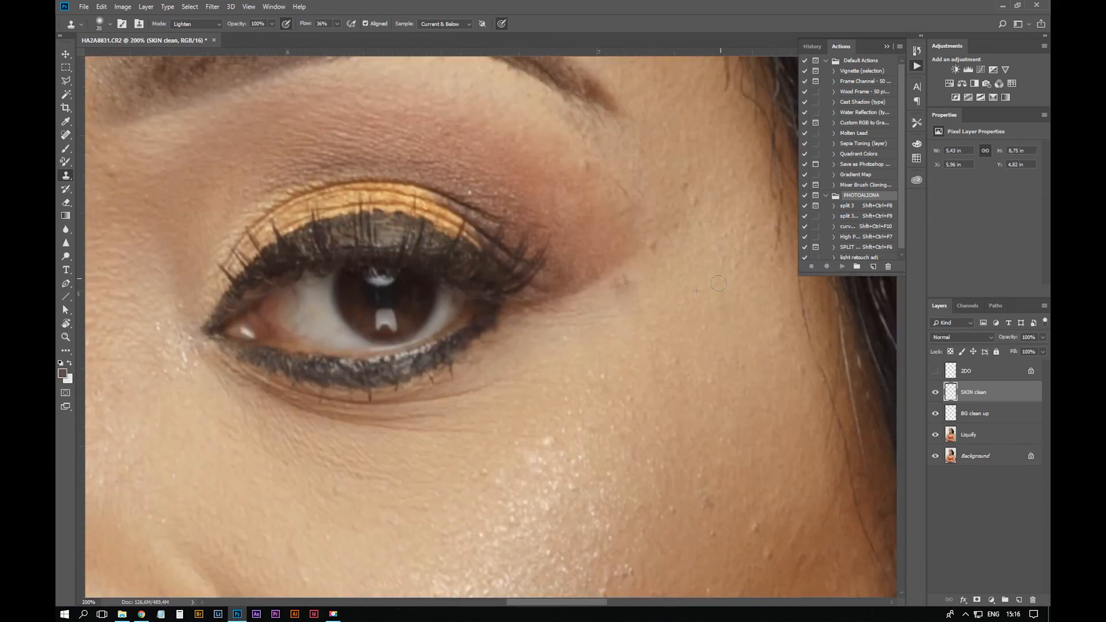
pyautogui.moveTo(719, 283); pyautogui.dragTo(669, 294)
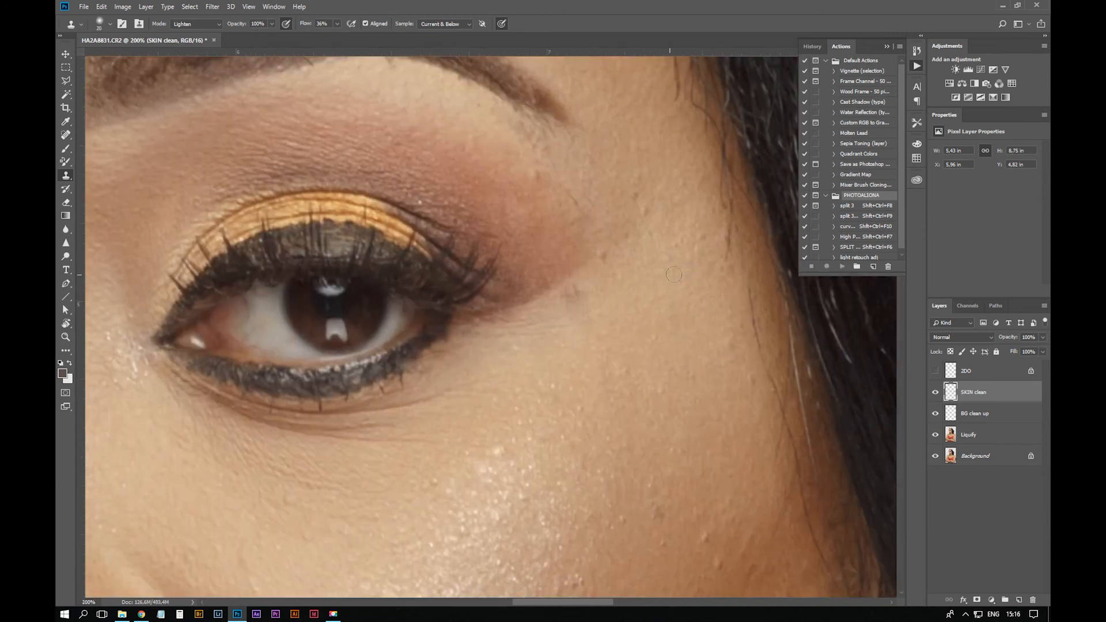
pyautogui.moveTo(707, 219); pyautogui.dragTo(703, 452)
pyautogui.press('j')
pyautogui.moveTo(628, 241); pyautogui.dragTo(628, 221)
pyautogui.moveTo(628, 216); pyautogui.dragTo(628, 196)
pyautogui.moveTo(643, 264); pyautogui.dragTo(637, 316)
pyautogui.hotkey('ctrl', 'z')
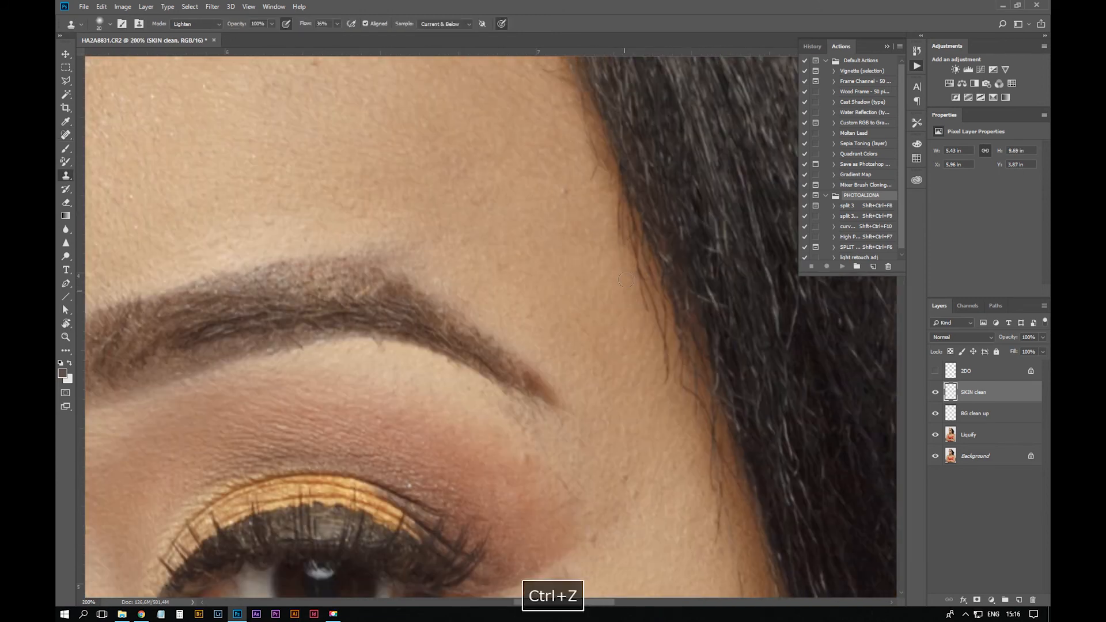
# Try cloning skin over the loose hairs at the temple hairline beside the brow, and undo the strokes
pyautogui.press('s')
pyautogui.hotkey('ctrl', 'z')
pyautogui.keyDown('alt'); pyautogui.click(608, 214); pyautogui.keyUp('alt')
pyautogui.hotkey('ctrl', 'z')
pyautogui.moveTo(619, 200); pyautogui.dragTo(663, 338)
pyautogui.hotkey('ctrl', 'z')
# Clone clean skin over the fine hairs protruding from the hairline between the forehead and the brow tail
pyautogui.moveTo(599, 174); pyautogui.dragTo(654, 280)
pyautogui.keyDown('alt'); pyautogui.click(656, 285); pyautogui.keyUp('alt')
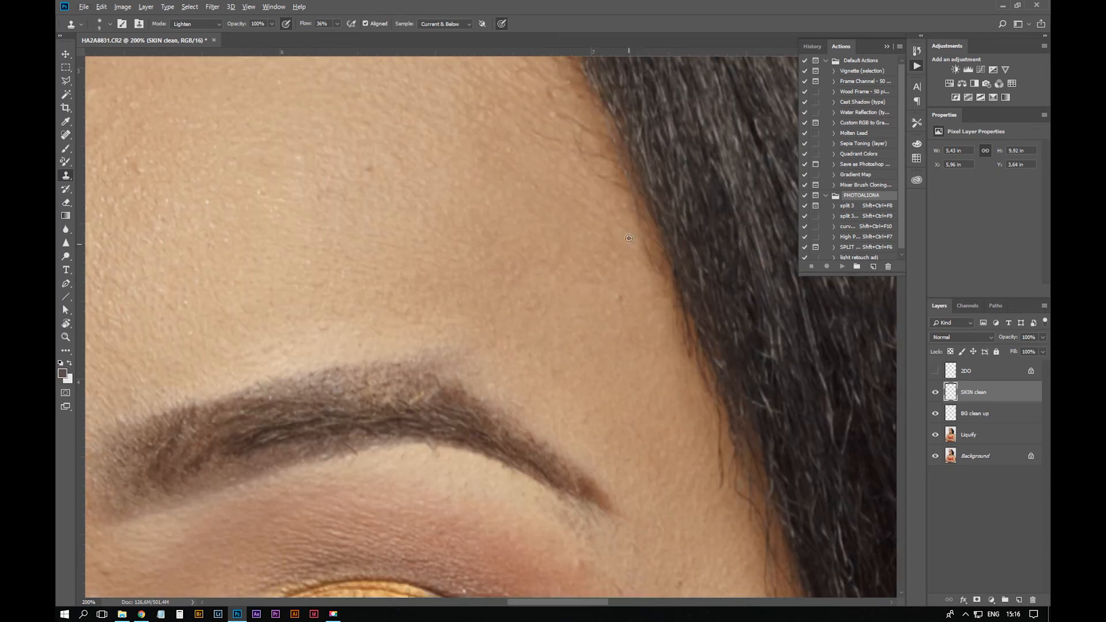
pyautogui.moveTo(641, 225); pyautogui.dragTo(661, 277)
pyautogui.moveTo(577, 153); pyautogui.dragTo(575, 212)
pyautogui.moveTo(686, 461); pyautogui.dragTo(648, 336)
pyautogui.moveTo(683, 372); pyautogui.dragTo(684, 422)
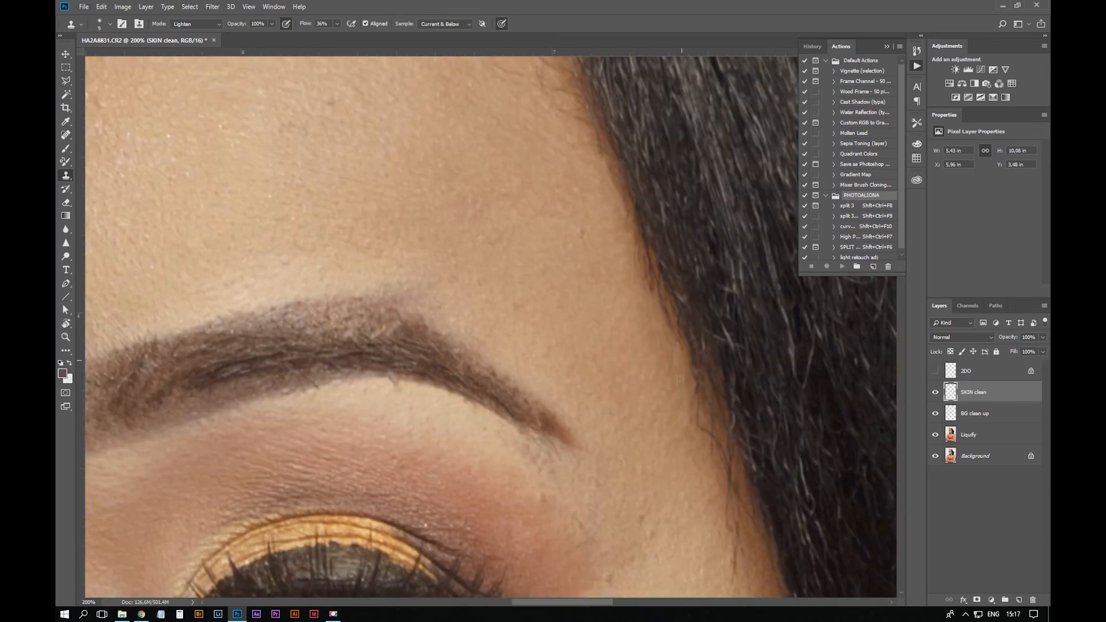
# Heal the specks around the eyebrow's tail and underside and the spot on the skin toward the nose bridge
pyautogui.moveTo(628, 309)
pyautogui.mouseDown()
pyautogui.moveTo(613, 288)
pyautogui.moveTo(652, 172)
pyautogui.mouseUp()
pyautogui.press('j')
pyautogui.moveTo(589, 369); pyautogui.dragTo(614, 394)
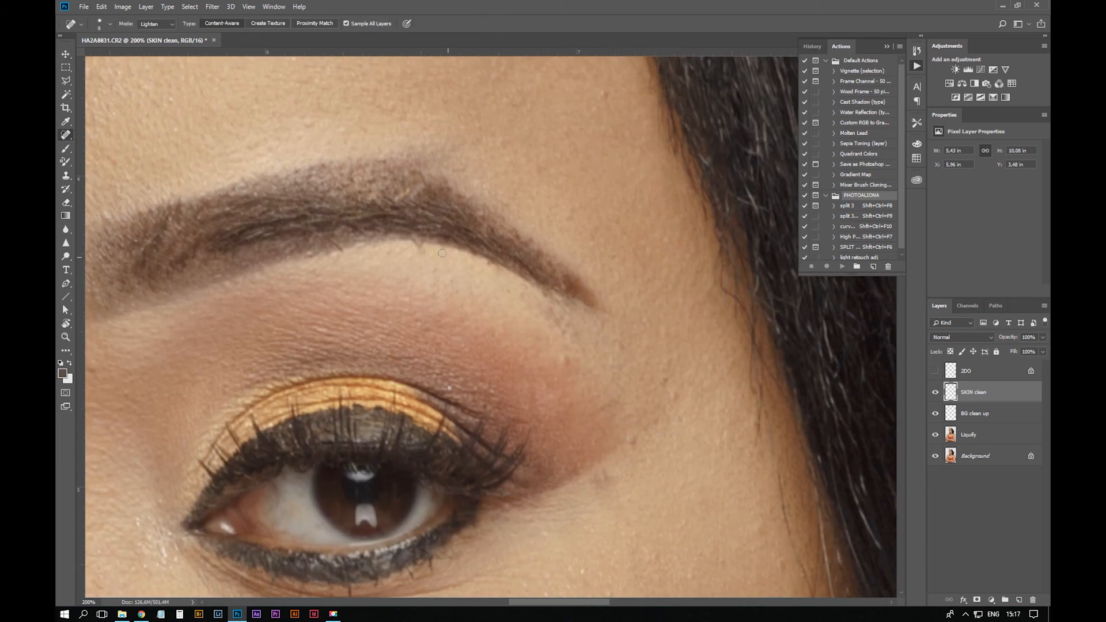
pyautogui.click(420, 247)
pyautogui.moveTo(561, 310); pyautogui.dragTo(772, 302)
pyautogui.moveTo(162, 300)
pyautogui.mouseDown()
pyautogui.moveTo(532, 298)
pyautogui.moveTo(535, 346)
pyautogui.mouseUp()
pyautogui.click(512, 337)
# Heal the curled stray hair on the upper forehead below the hair parting, undoing the last stroke
pyautogui.moveTo(582, 104); pyautogui.dragTo(456, 553)
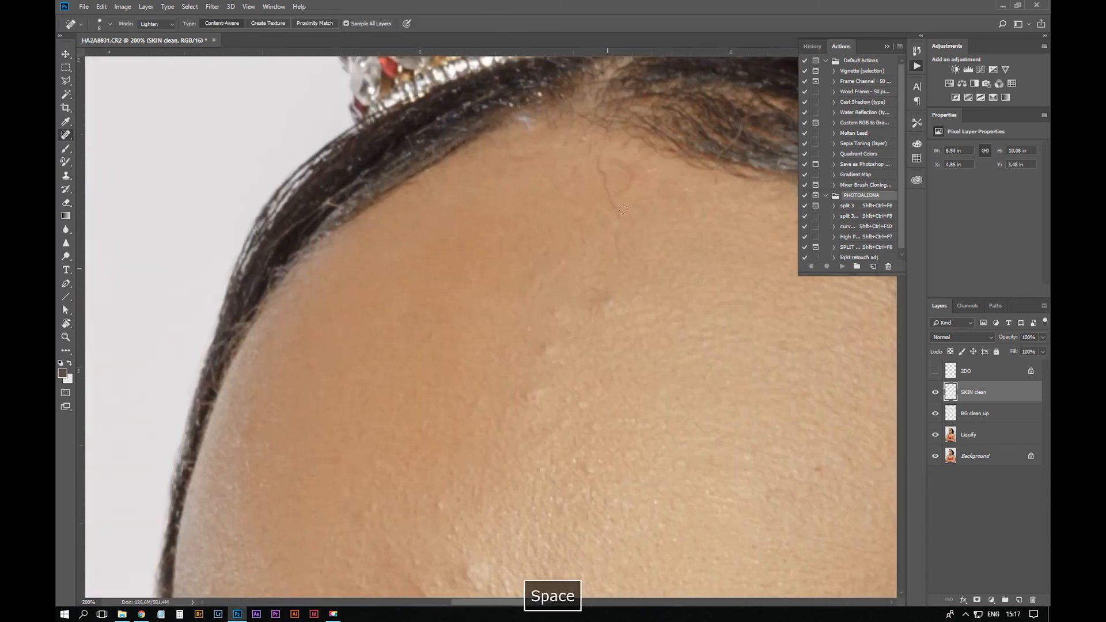
pyautogui.moveTo(616, 207); pyautogui.dragTo(598, 142)
pyautogui.moveTo(743, 123)
pyautogui.mouseDown()
pyautogui.moveTo(716, 182)
pyautogui.moveTo(583, 315)
pyautogui.mouseUp()
pyautogui.hotkey('ctrl', 'z')
pyautogui.press('[')
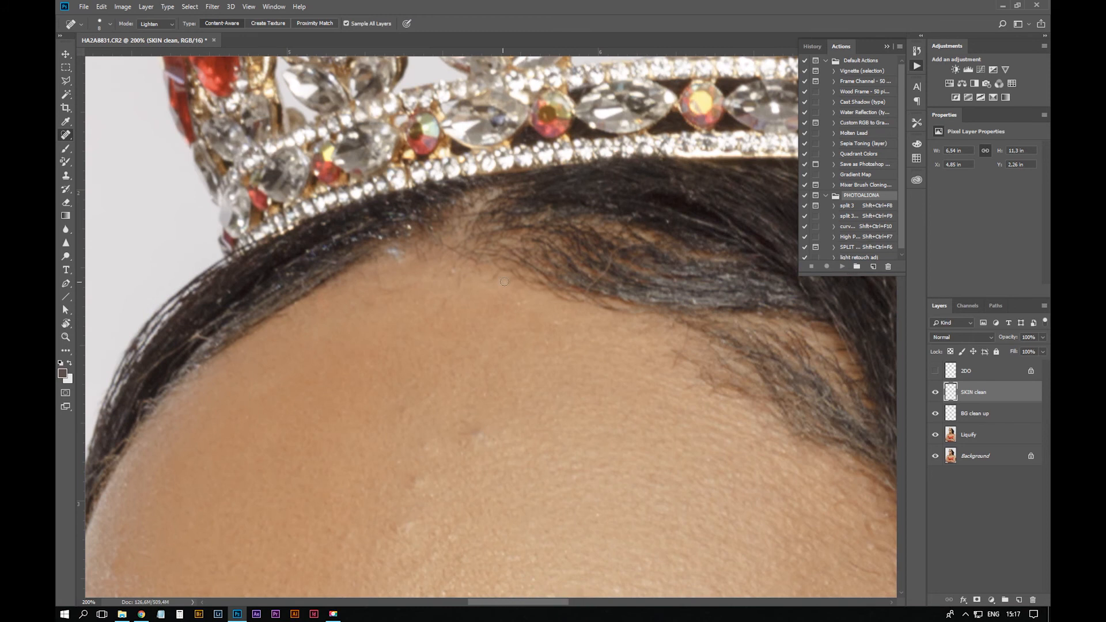
# Heal the short hairs on the side of the forehead above the brow, close to the hairline
pyautogui.moveTo(678, 410); pyautogui.dragTo(606, 267)
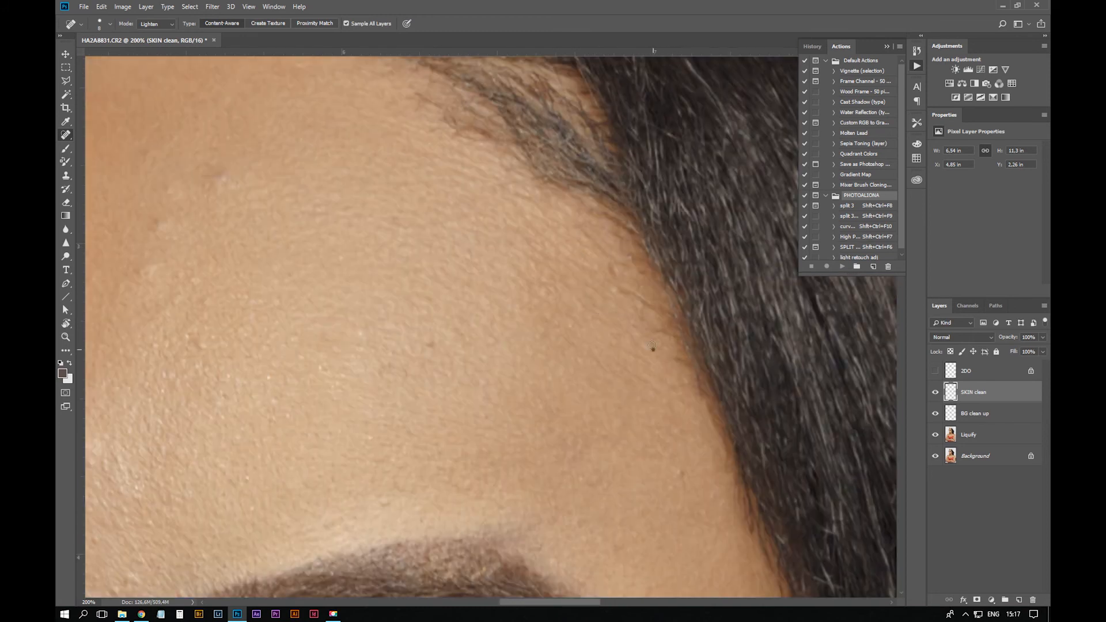
pyautogui.moveTo(719, 516); pyautogui.dragTo(736, 544)
pyautogui.moveTo(645, 285); pyautogui.dragTo(652, 293)
pyautogui.moveTo(625, 287); pyautogui.dragTo(650, 326)
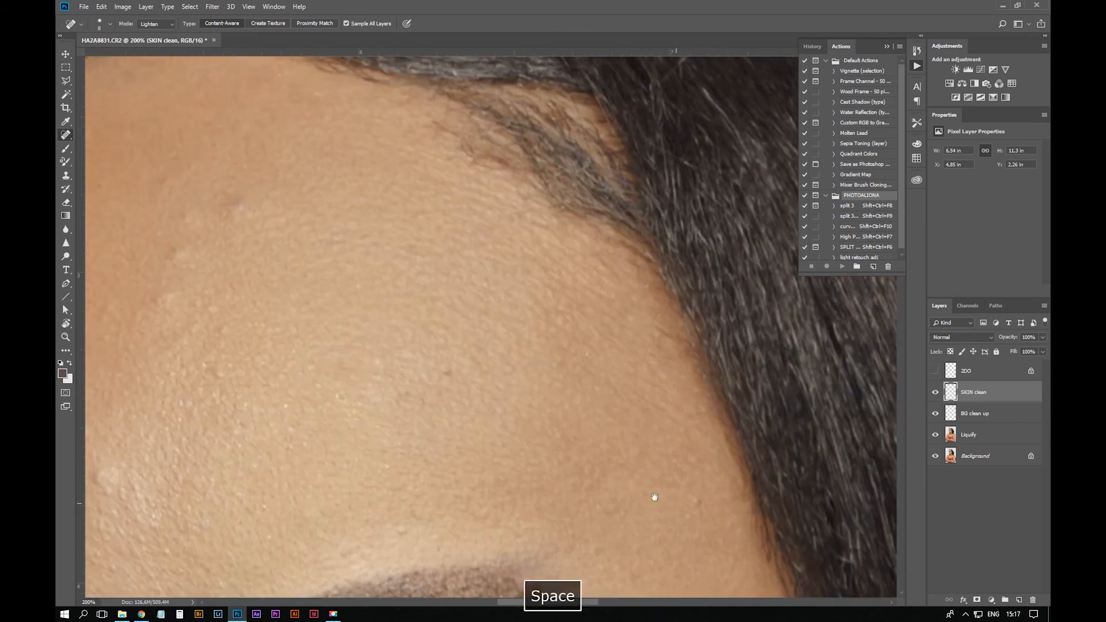
# Heal the stray hairs along the hairline beside the brow tail and down the temple
pyautogui.moveTo(728, 328)
pyautogui.mouseDown()
pyautogui.moveTo(654, 393)
pyautogui.moveTo(521, 63)
pyautogui.mouseUp()
pyautogui.moveTo(493, 197); pyautogui.dragTo(491, 210)
pyautogui.moveTo(611, 351); pyautogui.dragTo(528, 280)
pyautogui.moveTo(530, 292); pyautogui.dragTo(532, 314)
pyautogui.moveTo(563, 428); pyautogui.dragTo(569, 472)
pyautogui.moveTo(565, 423); pyautogui.dragTo(567, 445)
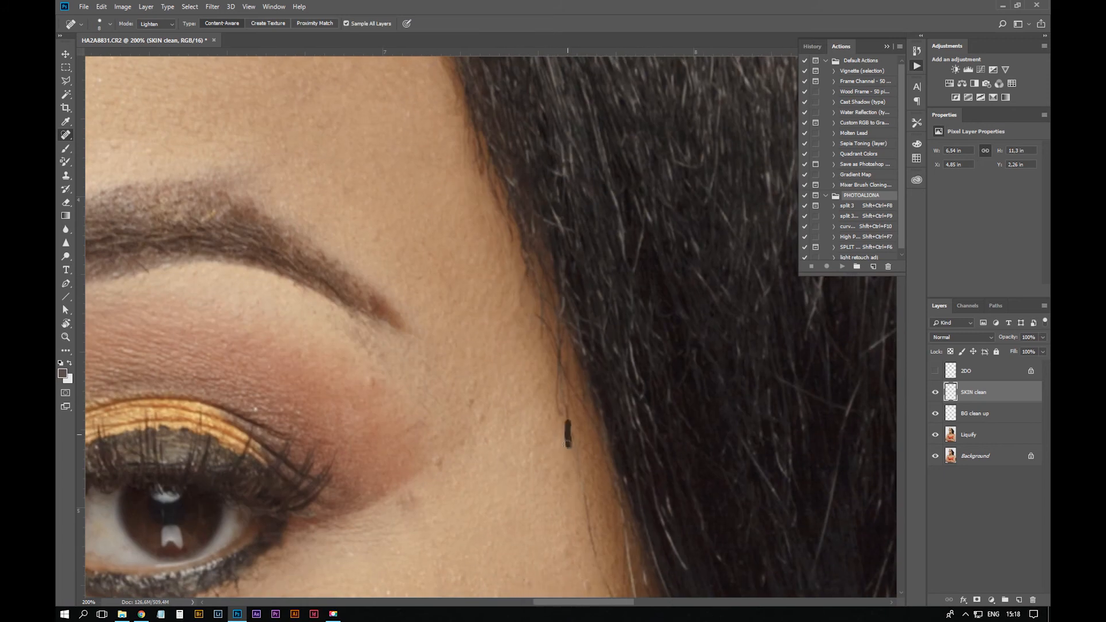
# Heal the long thin hairs running along the hair edge beside the outer eye and cheekbone
pyautogui.moveTo(583, 490); pyautogui.dragTo(564, 371)
pyautogui.moveTo(566, 373); pyautogui.dragTo(571, 428)
pyautogui.moveTo(603, 465); pyautogui.dragTo(629, 330)
pyautogui.moveTo(629, 365)
pyautogui.mouseDown()
pyautogui.moveTo(623, 403)
pyautogui.moveTo(674, 523)
pyautogui.mouseUp()
pyautogui.moveTo(674, 520)
pyautogui.mouseDown()
pyautogui.moveTo(669, 442)
pyautogui.moveTo(699, 526)
pyautogui.moveTo(650, 457)
pyautogui.mouseUp()
# With SKIN clean's position locked and the healing mode set to Normal, heal the small bumps beside the outer eye
pyautogui.press('s')
pyautogui.press('j')
pyautogui.moveTo(551, 341); pyautogui.dragTo(598, 407)
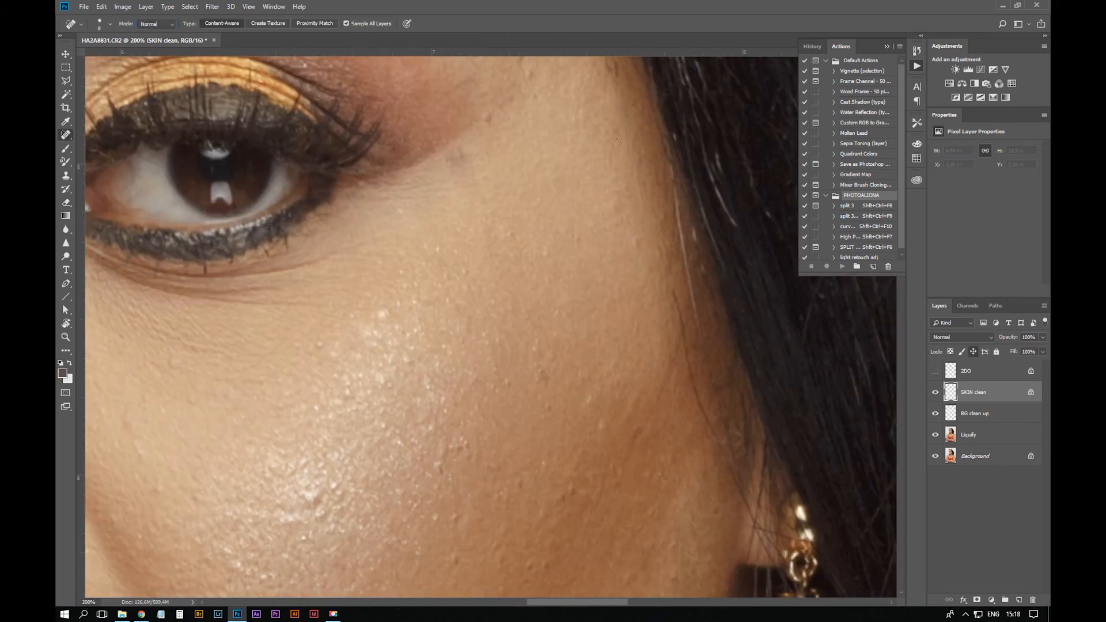
pyautogui.moveTo(633, 151)
pyautogui.mouseDown()
pyautogui.moveTo(633, 186)
pyautogui.moveTo(753, 249)
pyautogui.mouseUp()
pyautogui.click(576, 221)
pyautogui.moveTo(635, 247); pyautogui.dragTo(590, 146)
pyautogui.moveTo(617, 406); pyautogui.dragTo(634, 226)
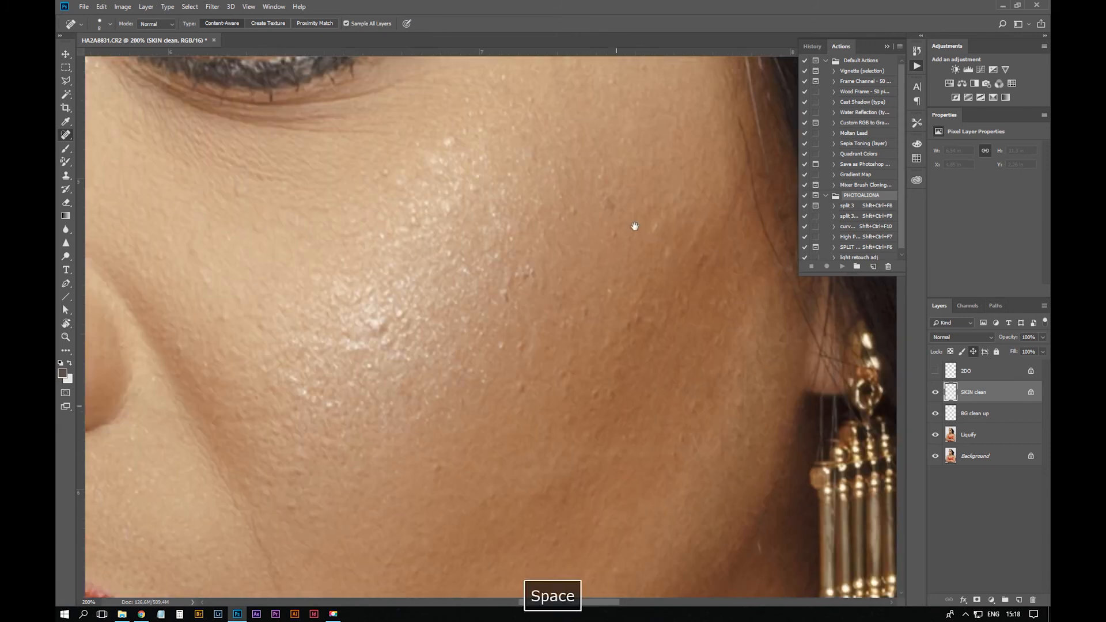
# Heal the small bumps on the outer cheek in front of the earring and around the cheek highlight
pyautogui.moveTo(601, 172); pyautogui.dragTo(603, 187)
pyautogui.moveTo(689, 218); pyautogui.dragTo(689, 140)
pyautogui.click(706, 314)
pyautogui.click(739, 297)
pyautogui.moveTo(576, 225); pyautogui.dragTo(647, 221)
pyautogui.click(599, 193)
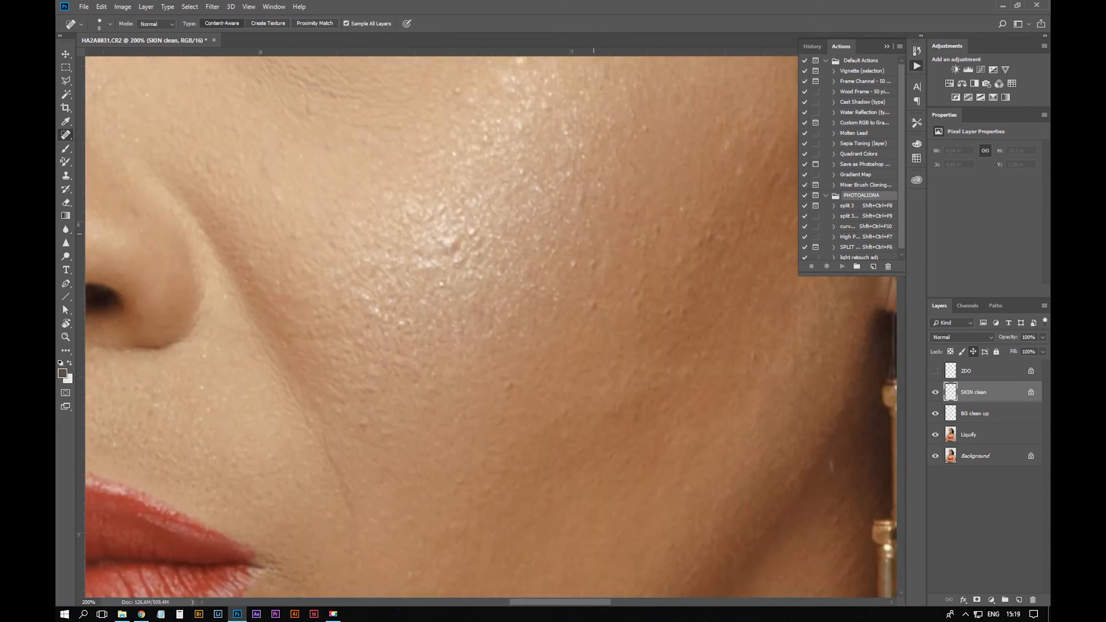
# Heal the remaining bumps on the lower cheek between the cheek highlight and the mouth
pyautogui.moveTo(587, 303); pyautogui.dragTo(594, 315)
pyautogui.moveTo(461, 398); pyautogui.dragTo(542, 299)
pyautogui.moveTo(441, 324)
pyautogui.mouseDown()
pyautogui.moveTo(497, 427)
pyautogui.moveTo(525, 213)
pyautogui.moveTo(558, 131)
pyautogui.mouseUp()
pyautogui.moveTo(697, 326); pyautogui.dragTo(704, 317)
# Remove the bumps and the dark mole on the lower cheek and jaw beside the mouth by healing and cloning
pyautogui.press('s')
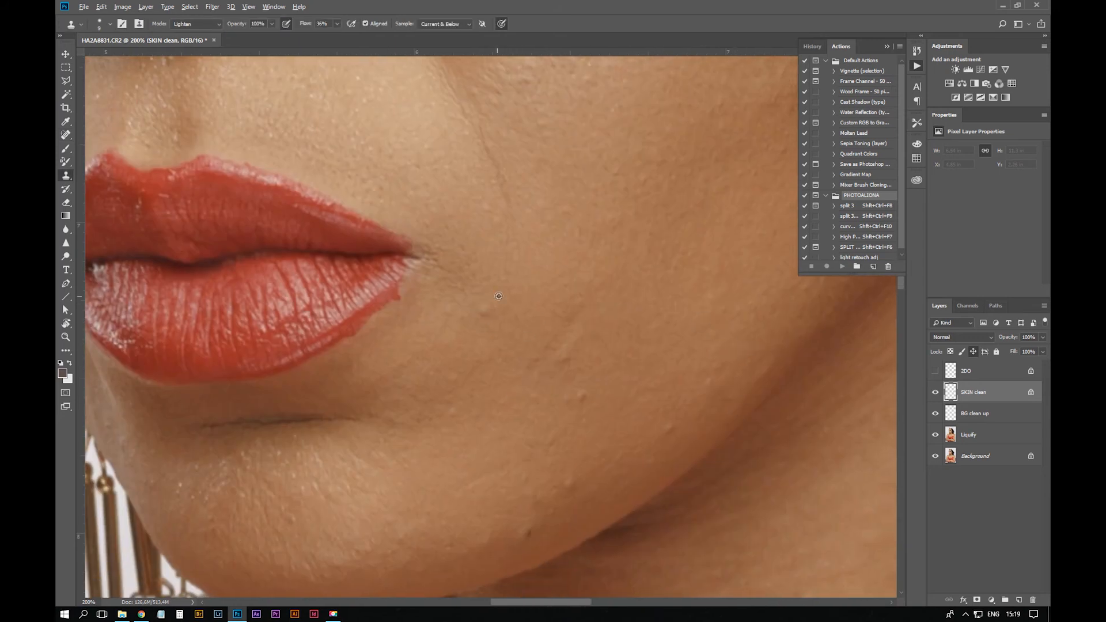
pyautogui.press('j')
pyautogui.moveTo(634, 419)
pyautogui.mouseDown()
pyautogui.moveTo(662, 369)
pyautogui.moveTo(575, 342)
pyautogui.mouseUp()
pyautogui.press('s')
pyautogui.keyDown('alt'); pyautogui.click(638, 354); pyautogui.keyUp('alt')
pyautogui.moveTo(659, 335); pyautogui.dragTo(679, 316)
pyautogui.moveTo(688, 289); pyautogui.dragTo(597, 319)
pyautogui.moveTo(468, 377); pyautogui.dragTo(618, 301)
pyautogui.press('j')
pyautogui.click(527, 393)
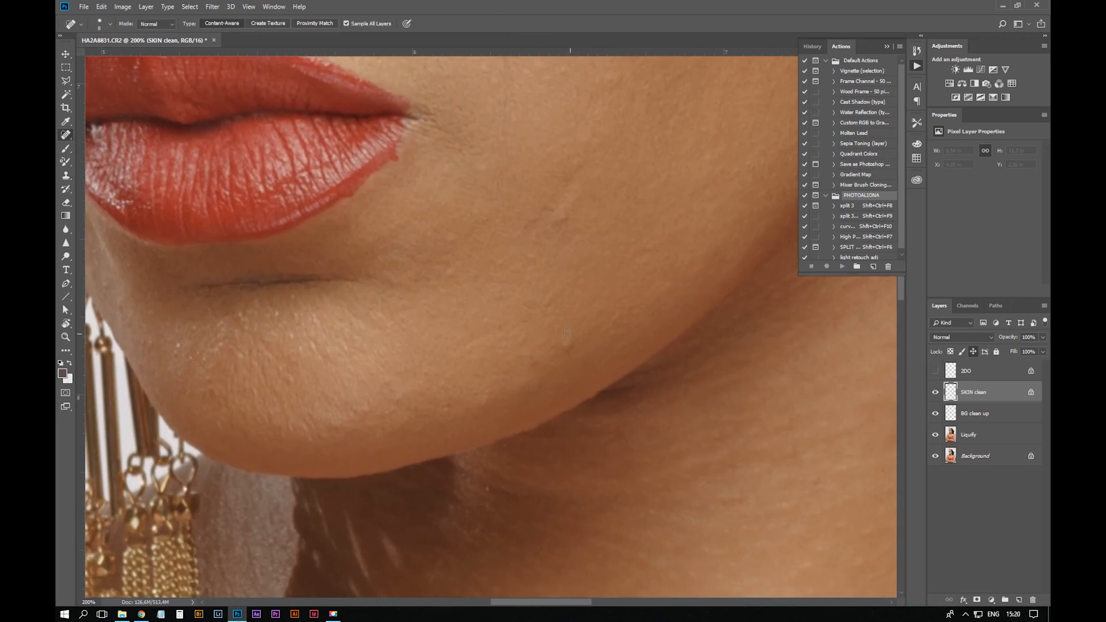
# Heal the small blemishes on the chin and along the jawline below the lower lip
pyautogui.moveTo(538, 384); pyautogui.dragTo(636, 367)
pyautogui.moveTo(298, 352)
pyautogui.mouseDown()
pyautogui.moveTo(469, 388)
pyautogui.moveTo(421, 329)
pyautogui.mouseUp()
pyautogui.click(615, 361)
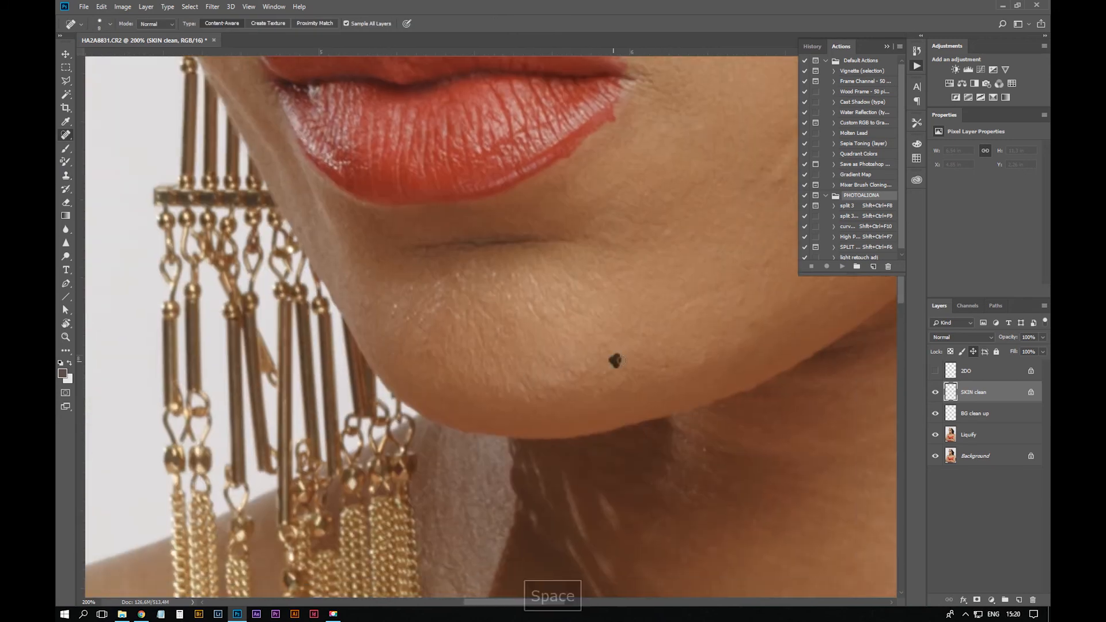
pyautogui.click(665, 368)
pyautogui.moveTo(598, 394); pyautogui.dragTo(619, 378)
pyautogui.moveTo(657, 363); pyautogui.dragTo(648, 381)
# Heal the marks on the cheek just outside the mouth corner
pyautogui.moveTo(703, 184)
pyautogui.mouseDown()
pyautogui.moveTo(531, 309)
pyautogui.moveTo(538, 328)
pyautogui.mouseUp()
pyautogui.click(545, 320)
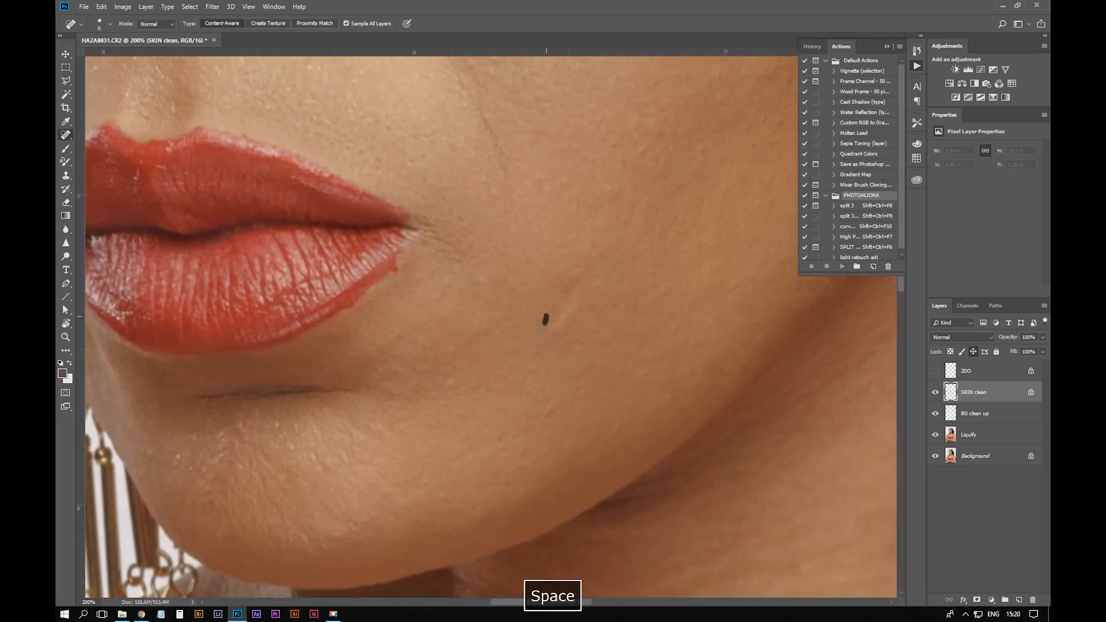
pyautogui.moveTo(651, 173); pyautogui.dragTo(594, 361)
pyautogui.moveTo(723, 318); pyautogui.dragTo(637, 422)
# Clean up the small smudges and bumps next to the eye shadow at the outer eye corner
pyautogui.moveTo(657, 190); pyautogui.dragTo(504, 530)
pyautogui.press('s')
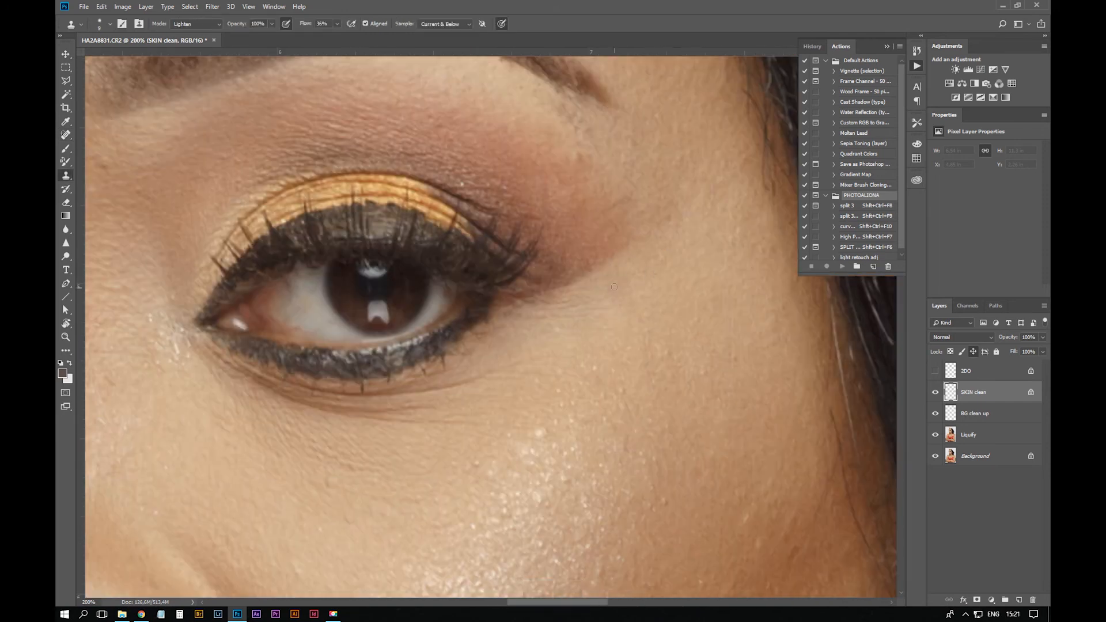
pyautogui.press('j')
pyautogui.moveTo(576, 171); pyautogui.dragTo(637, 351)
# Examine the skin on the nose, far cheek, upper lip and brow area at 200% for remaining blemishes
pyautogui.hotkey('ctrl', '-')
pyautogui.hotkey('ctrl', '-')
pyautogui.hotkey('ctrl', '-')
pyautogui.hotkey('ctrl', '+')
pyautogui.hotkey('ctrl', '+')
pyautogui.hotkey('ctrl', '+')
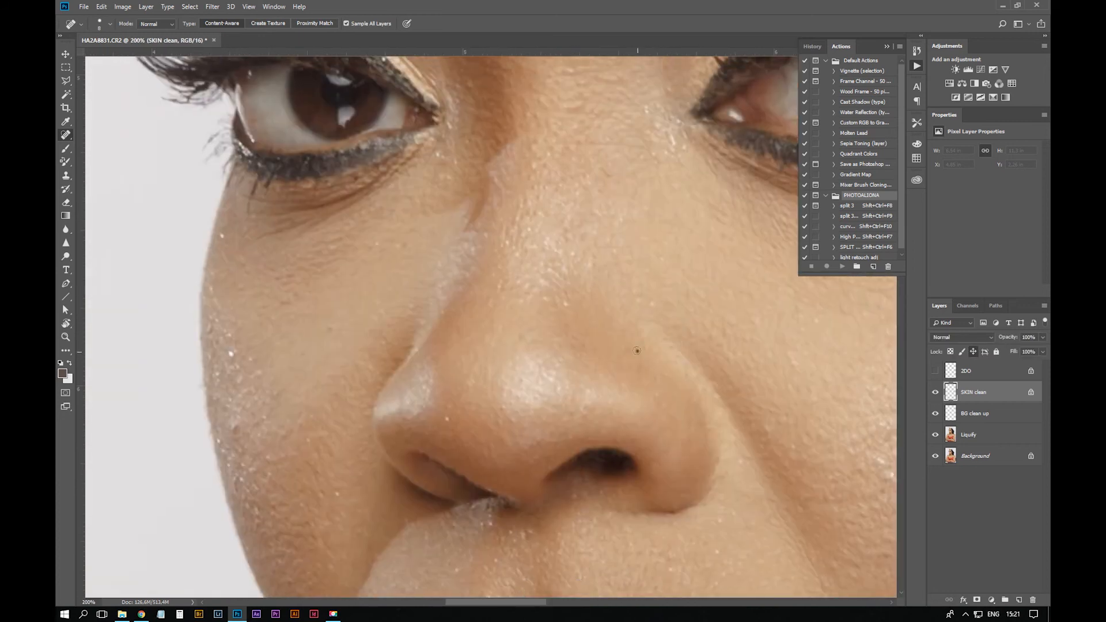
pyautogui.moveTo(281, 291)
pyautogui.mouseDown()
pyautogui.moveTo(531, 254)
pyautogui.moveTo(548, 199)
pyautogui.mouseUp()
pyautogui.moveTo(547, 288); pyautogui.dragTo(511, 199)
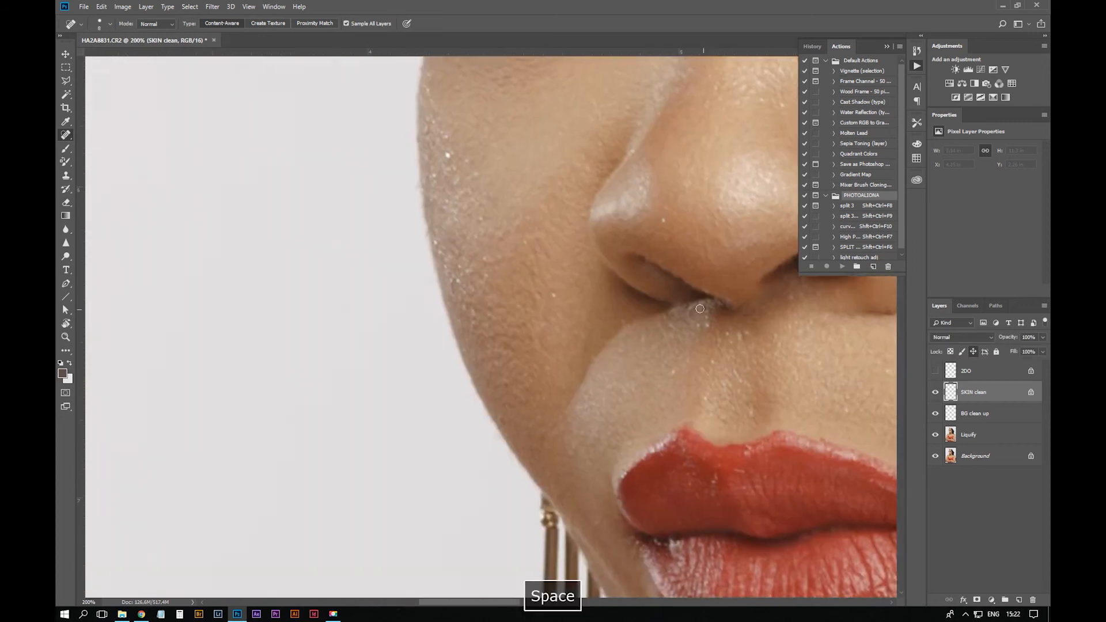
pyautogui.moveTo(663, 173); pyautogui.dragTo(490, 188)
pyautogui.moveTo(787, 118)
pyautogui.mouseDown()
pyautogui.moveTo(649, 134)
pyautogui.moveTo(610, 582)
pyautogui.mouseUp()
pyautogui.moveTo(662, 259); pyautogui.dragTo(541, 375)
pyautogui.moveTo(749, 277); pyautogui.dragTo(573, 342)
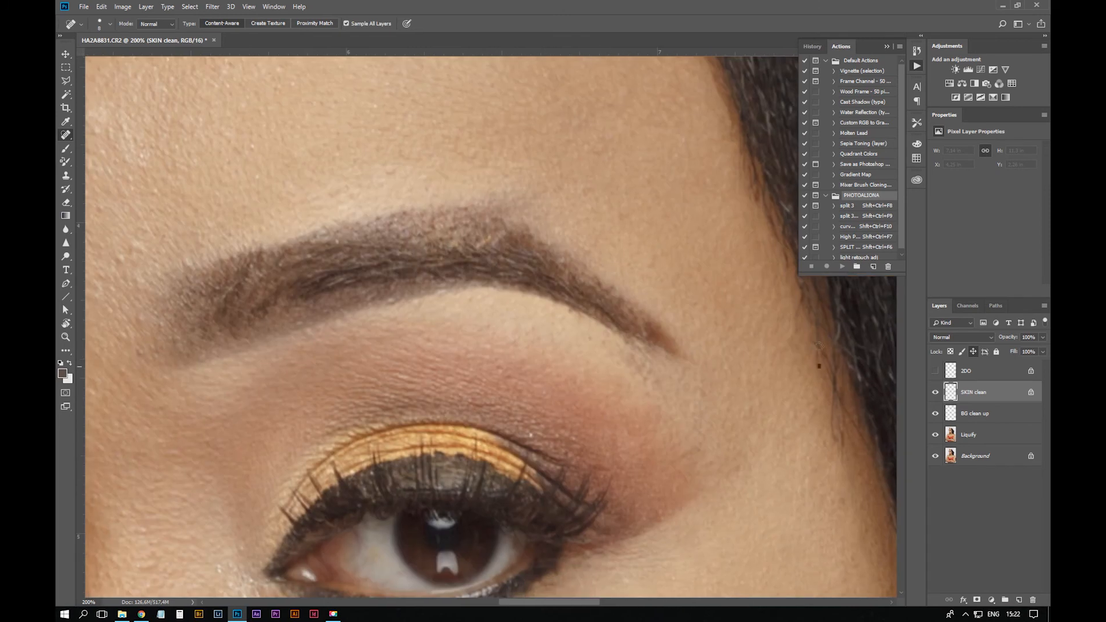
# Touch up the remaining stray hairs at the hairline beyond the brow tail
pyautogui.moveTo(815, 361); pyautogui.dragTo(626, 239)
pyautogui.press('s')
pyautogui.moveTo(684, 323); pyautogui.dragTo(760, 487)
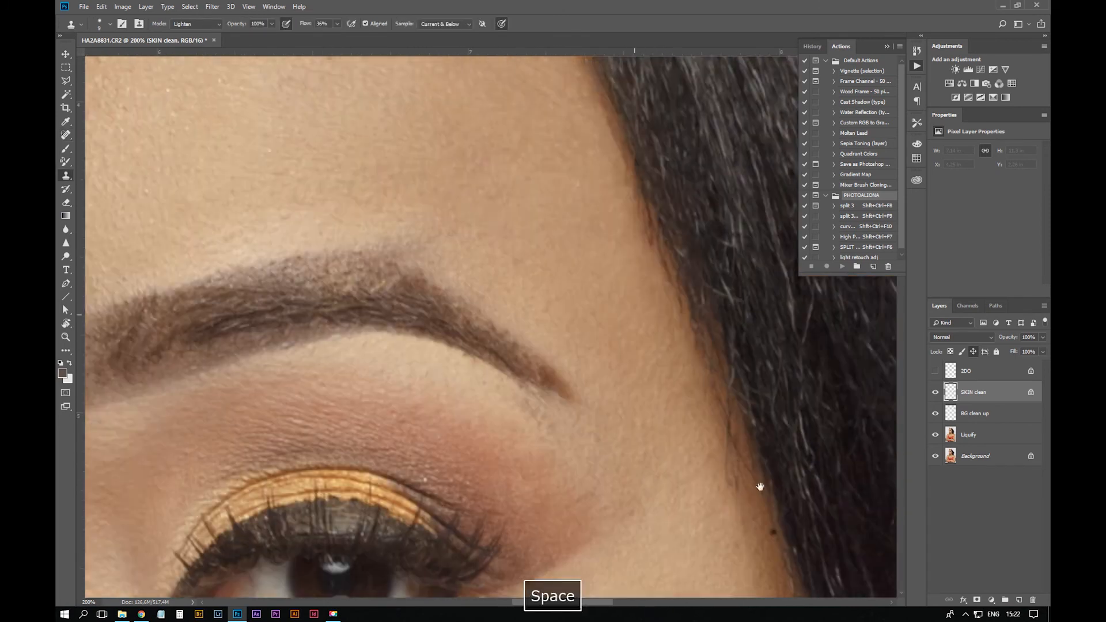
# Heal the bumps on the forehead above and between the eyebrows
pyautogui.moveTo(265, 173); pyautogui.dragTo(750, 469)
pyautogui.press('j')
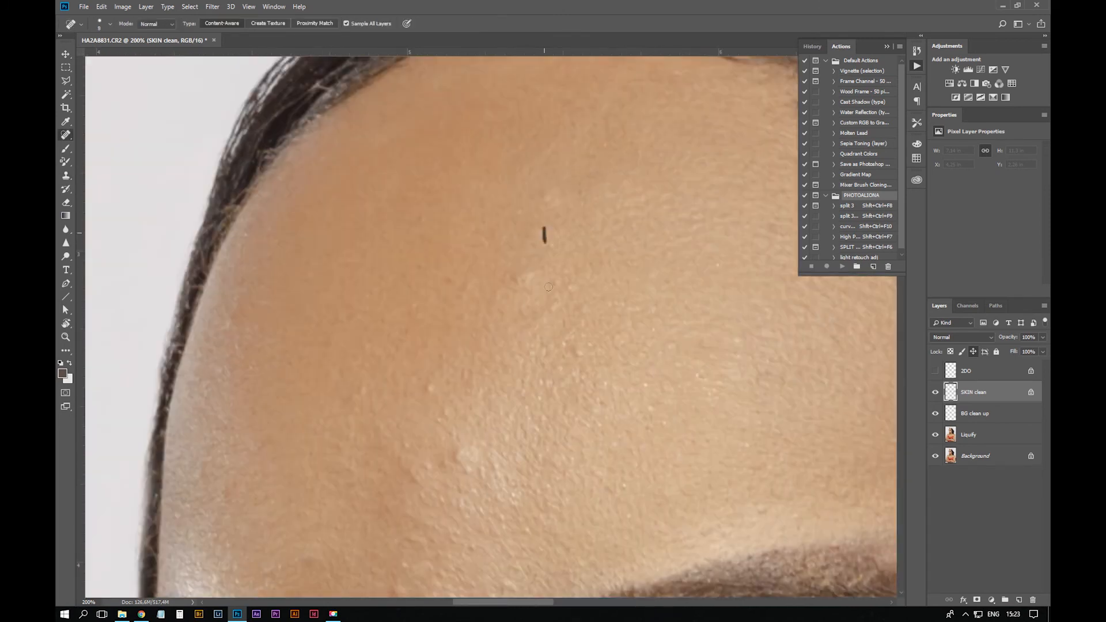
pyautogui.moveTo(456, 457); pyautogui.dragTo(519, 272)
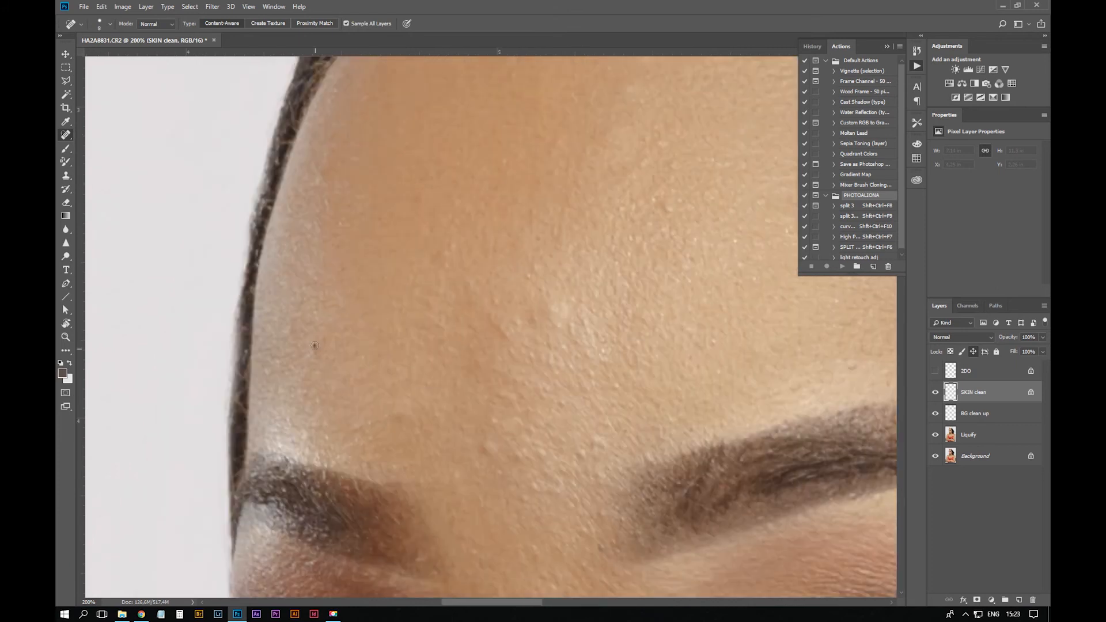
pyautogui.moveTo(560, 488)
pyautogui.mouseDown()
pyautogui.moveTo(513, 505)
pyautogui.moveTo(542, 115)
pyautogui.mouseUp()
# Retouch the small marks on the neck and upper chest at 100% using the Clone Stamp with a 30 px brush
pyautogui.hotkey('ctrl', '-')
pyautogui.hotkey('ctrl', '-')
pyautogui.hotkey('ctrl', '-')
pyautogui.hotkey('ctrl', '+')
pyautogui.press(']')
pyautogui.press(']')
pyautogui.press(']')
pyautogui.press(']')
pyautogui.press(']')
pyautogui.hotkey('ctrl', '+')
pyautogui.press('s')
pyautogui.moveTo(691, 355); pyautogui.dragTo(572, 479)
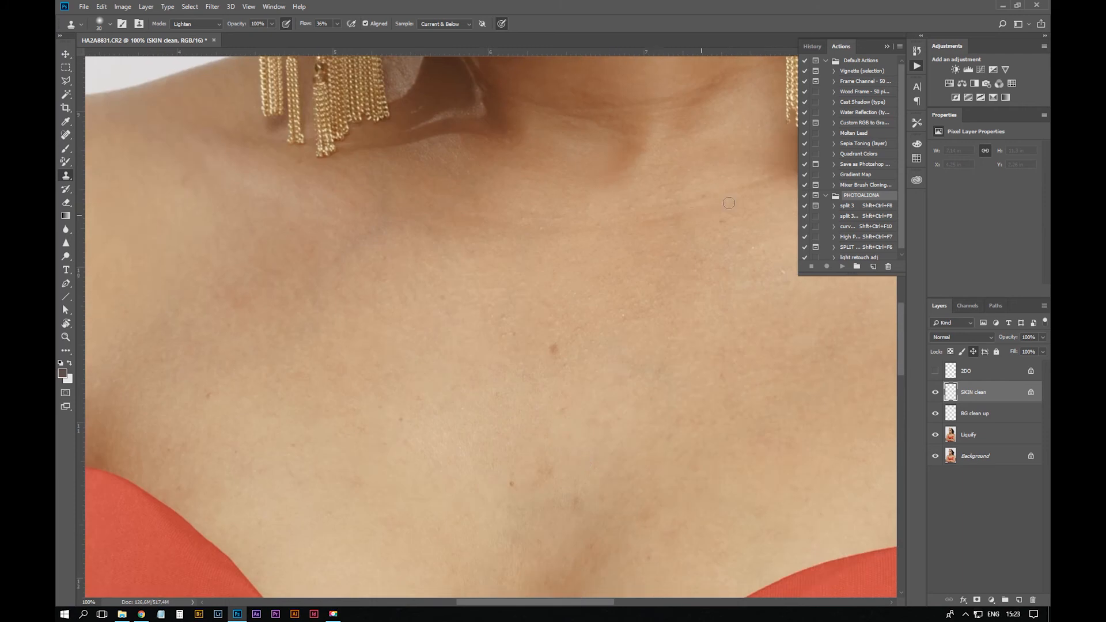
pyautogui.moveTo(743, 230)
pyautogui.mouseDown()
pyautogui.moveTo(618, 325)
pyautogui.moveTo(793, 484)
pyautogui.mouseUp()
# Clean up the small marks on the chest and upper arm using the Clone Stamp with a 40 px brush
pyautogui.press(']')
pyautogui.press(']')
pyautogui.moveTo(679, 251); pyautogui.dragTo(570, 365)
pyautogui.moveTo(547, 427); pyautogui.dragTo(702, 201)
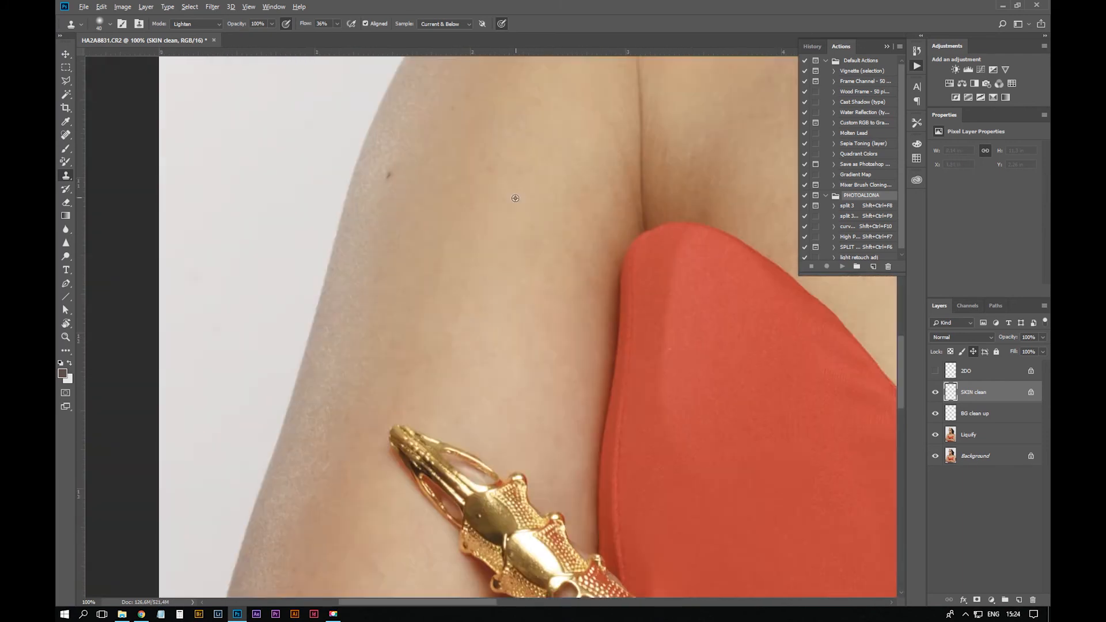
pyautogui.moveTo(680, 490); pyautogui.dragTo(610, 155)
pyautogui.moveTo(636, 446); pyautogui.dragTo(673, 323)
pyautogui.moveTo(708, 398); pyautogui.dragTo(535, 271)
pyautogui.hotkey('ctrl', 'z')
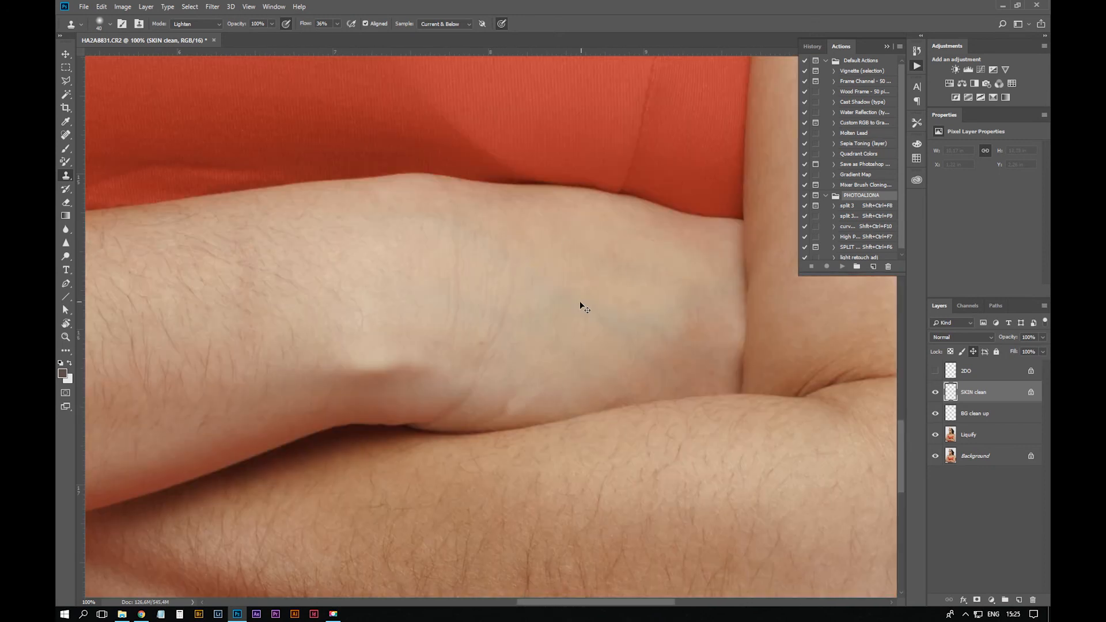
# Clone out the dark mole in the middle of the upper chest at 66.7%
pyautogui.hotkey('ctrl', '-')
pyautogui.moveTo(611, 253); pyautogui.dragTo(392, 519)
pyautogui.moveTo(539, 164); pyautogui.dragTo(680, 418)
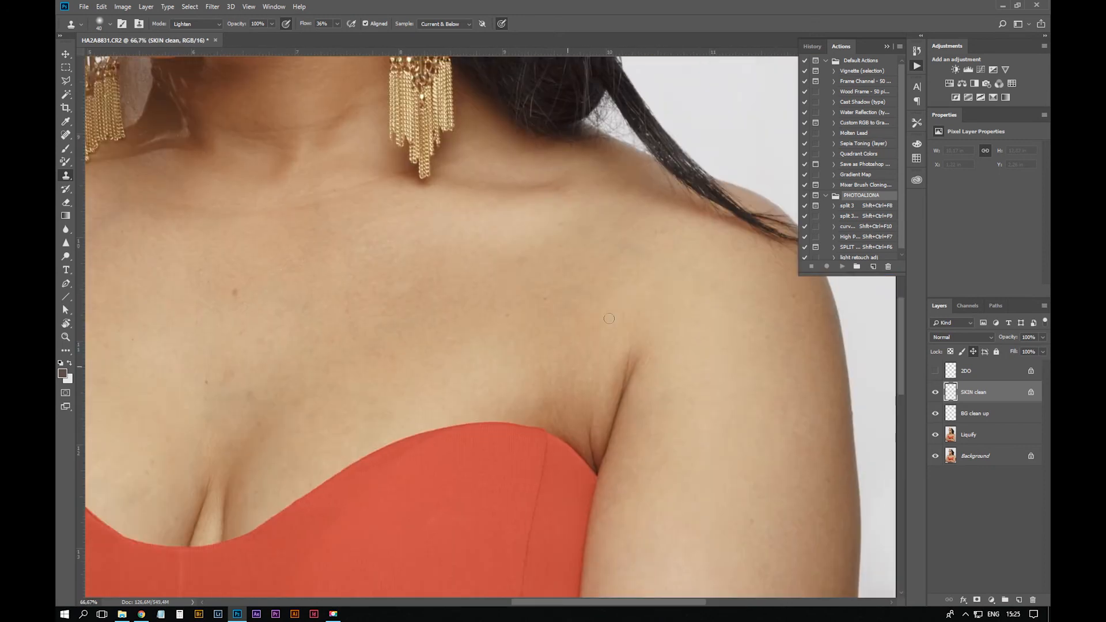
pyautogui.moveTo(609, 318); pyautogui.dragTo(851, 356)
pyautogui.hotkey('ctrl', '=')
pyautogui.moveTo(561, 300); pyautogui.dragTo(672, 207)
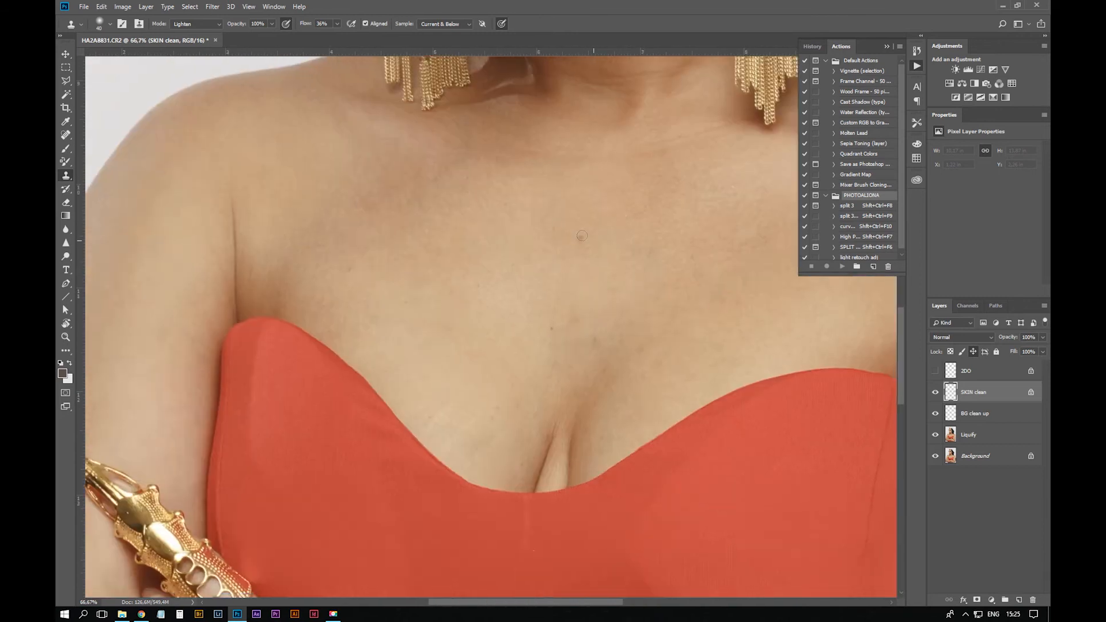
pyautogui.moveTo(651, 168); pyautogui.dragTo(570, 582)
# Switch to the Healing Brush in Lighten mode and heal the small spots on the upper chest at 100%
pyautogui.click(66, 134)
pyautogui.rightClick(66, 134)
pyautogui.click(110, 142)
pyautogui.moveTo(584, 384); pyautogui.dragTo(587, 177)
pyautogui.hotkey('ctrl', '=')
pyautogui.moveTo(576, 403); pyautogui.dragTo(588, 207)
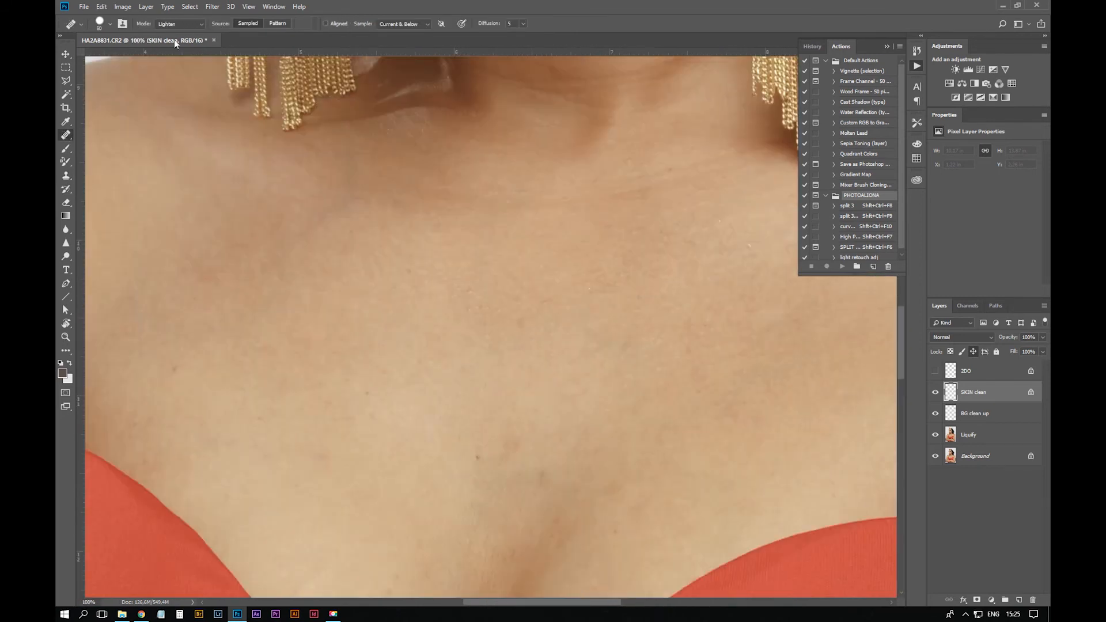
pyautogui.click(580, 435)
pyautogui.moveTo(582, 427); pyautogui.dragTo(536, 290)
pyautogui.moveTo(724, 253); pyautogui.dragTo(534, 278)
pyautogui.hotkey('ctrl', 'z')
# Heal the dark specks on the skin above and around the cleavage
pyautogui.moveTo(310, 261); pyautogui.dragTo(443, 224)
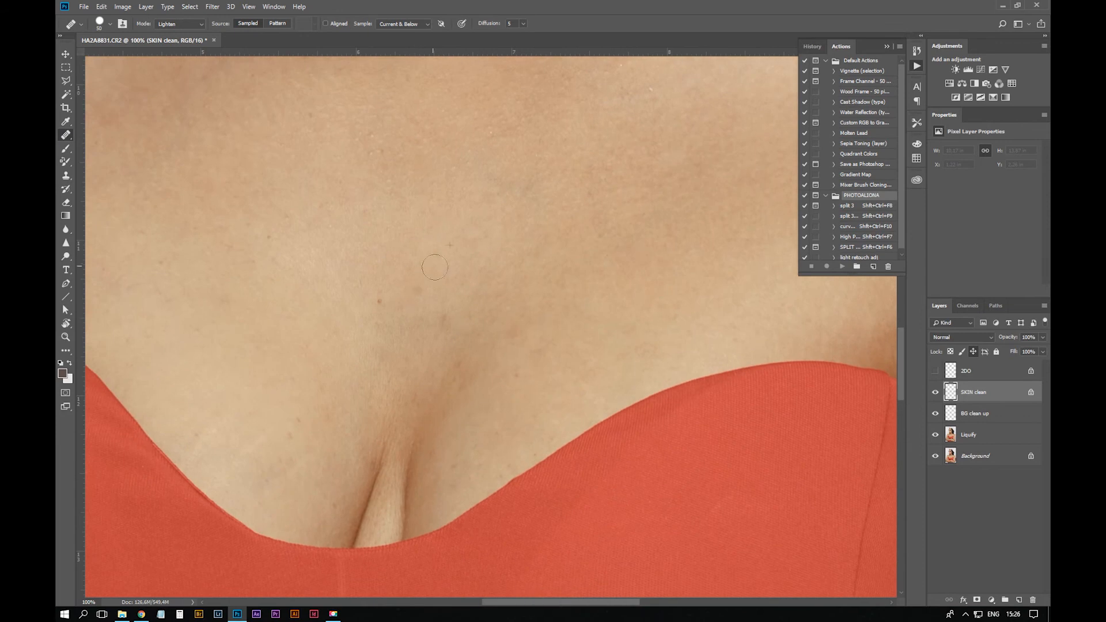
pyautogui.moveTo(382, 366); pyautogui.dragTo(530, 499)
pyautogui.moveTo(403, 262); pyautogui.dragTo(611, 245)
pyautogui.moveTo(690, 286); pyautogui.dragTo(533, 426)
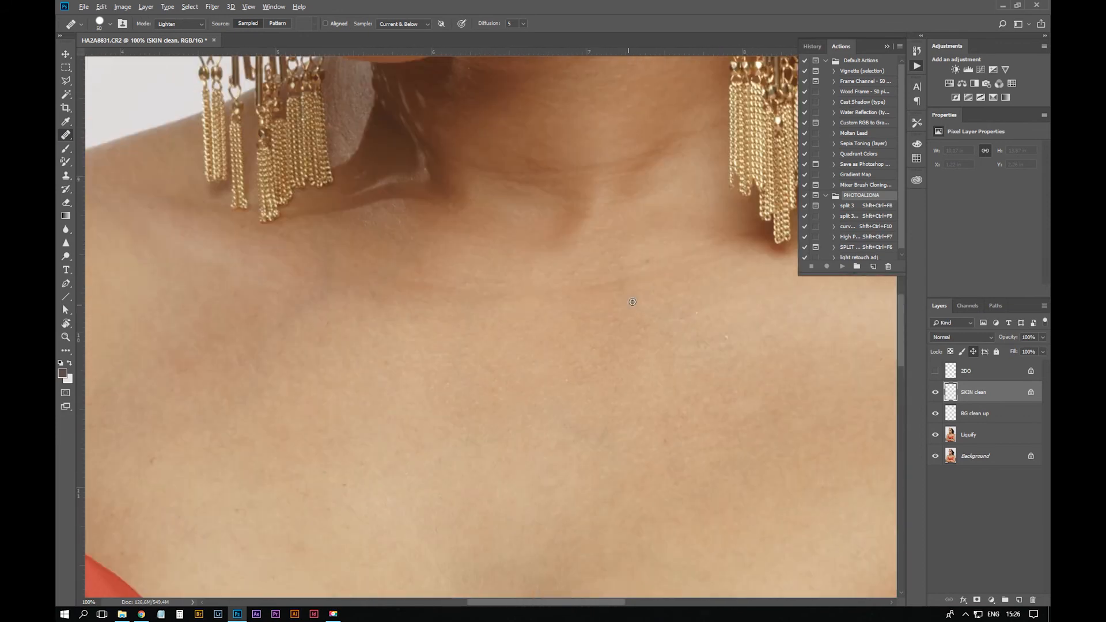
# Heal the remaining small blemishes below the neck and across the chest toward the shoulder
pyautogui.moveTo(626, 386); pyautogui.dragTo(630, 466)
pyautogui.moveTo(603, 293); pyautogui.dragTo(642, 314)
pyautogui.moveTo(723, 182); pyautogui.dragTo(629, 295)
pyautogui.moveTo(563, 179); pyautogui.dragTo(624, 390)
pyautogui.moveTo(311, 301)
pyautogui.mouseDown()
pyautogui.moveTo(583, 448)
pyautogui.moveTo(508, 86)
pyautogui.mouseUp()
pyautogui.moveTo(438, 451)
pyautogui.mouseDown()
pyautogui.moveTo(499, 413)
pyautogui.moveTo(489, 337)
pyautogui.mouseUp()
pyautogui.click(548, 406)
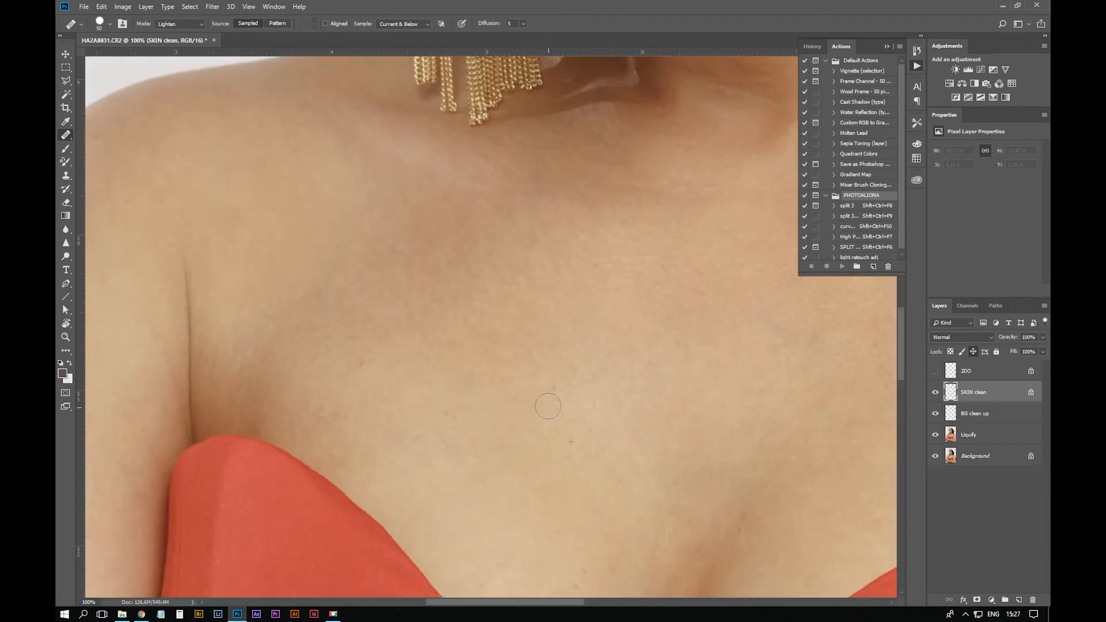
# Set the Healing Brush mode to Darken and heal the light specks on the chest above the dress neckline
pyautogui.moveTo(488, 408); pyautogui.dragTo(480, 296)
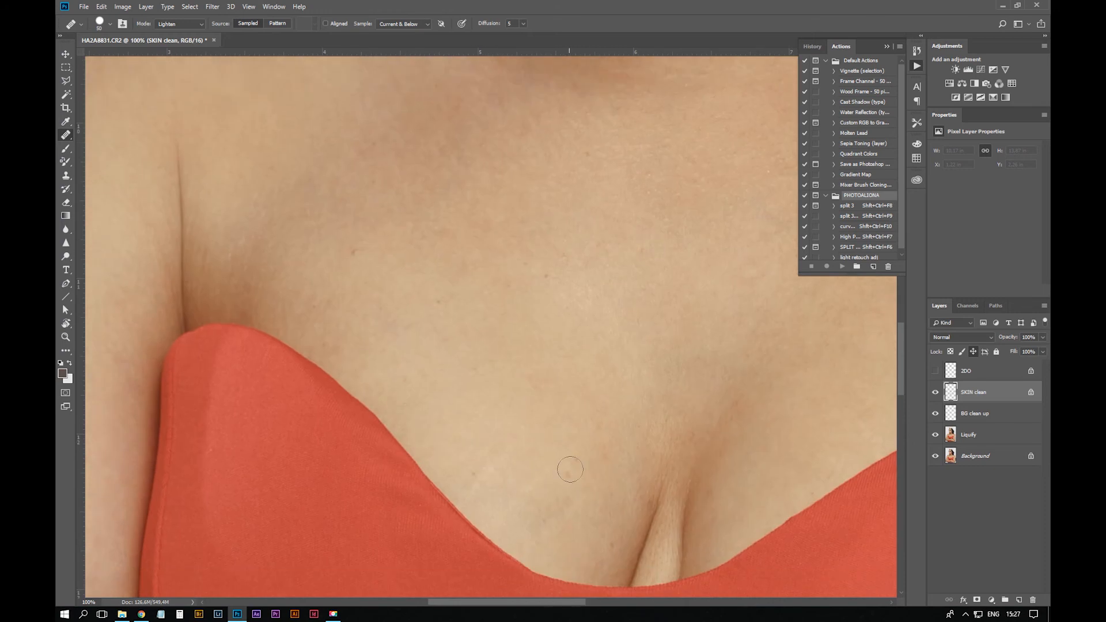
pyautogui.moveTo(601, 433); pyautogui.dragTo(618, 370)
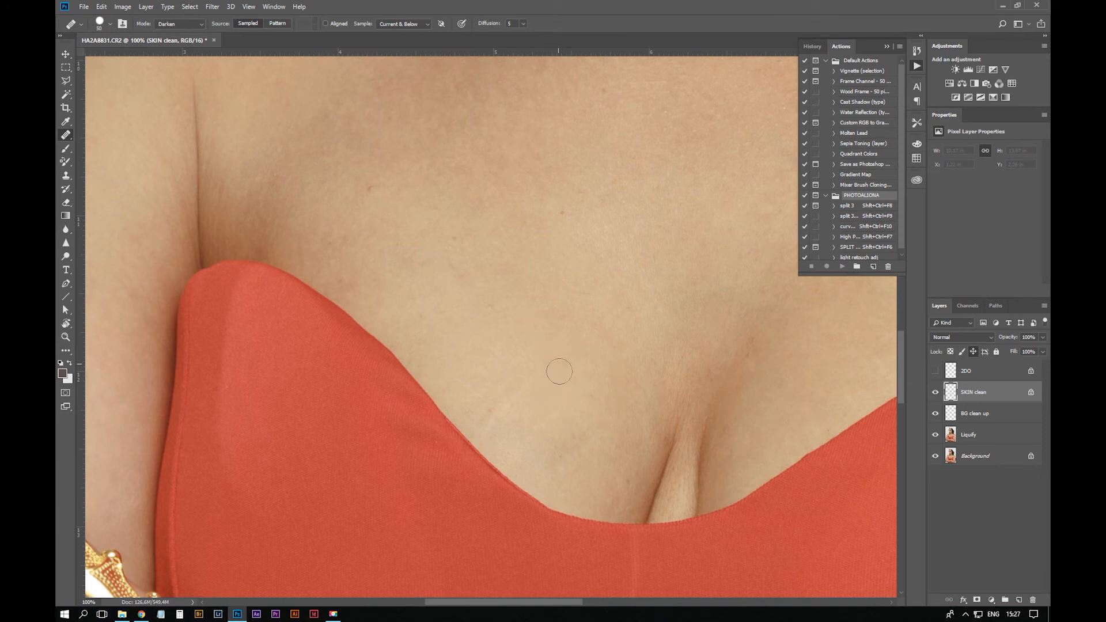
pyautogui.click(190, 24)
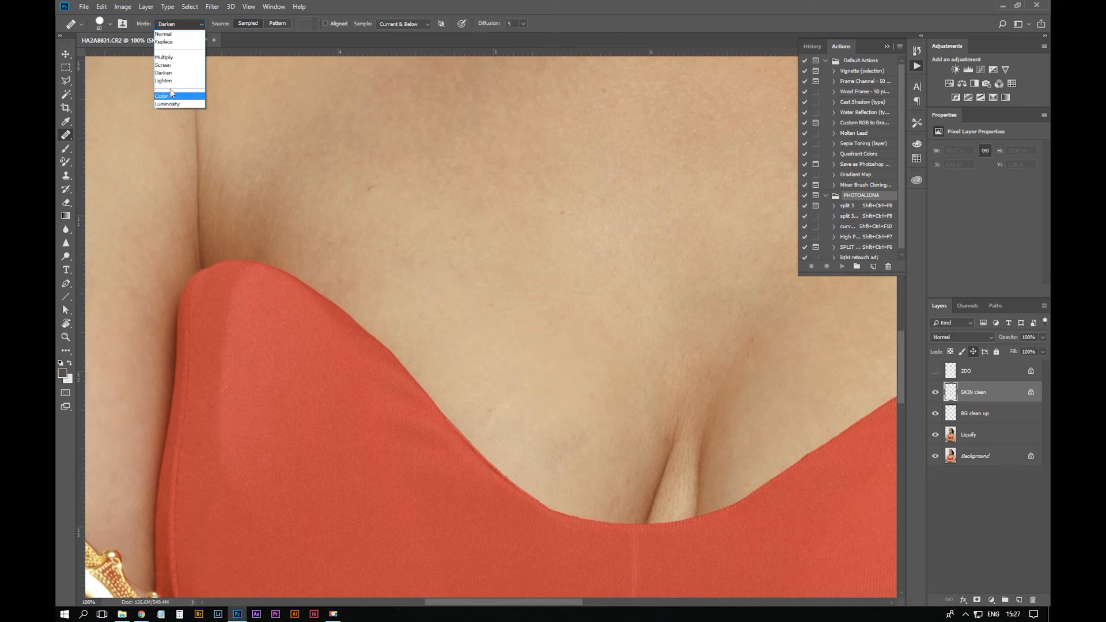
pyautogui.click(169, 73)
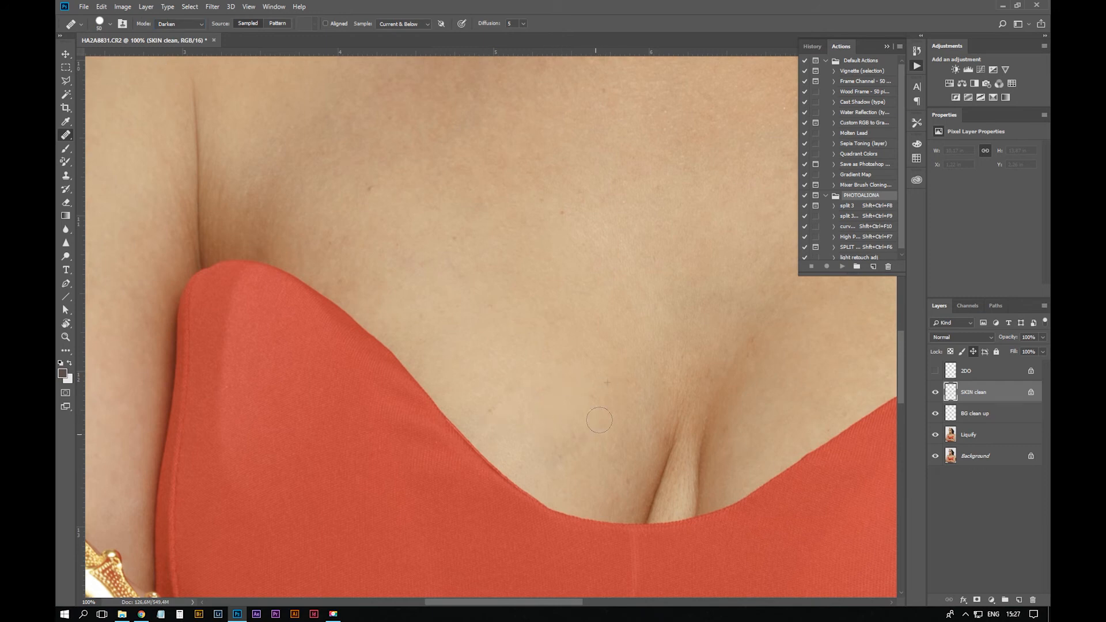
pyautogui.moveTo(475, 395); pyautogui.dragTo(564, 294)
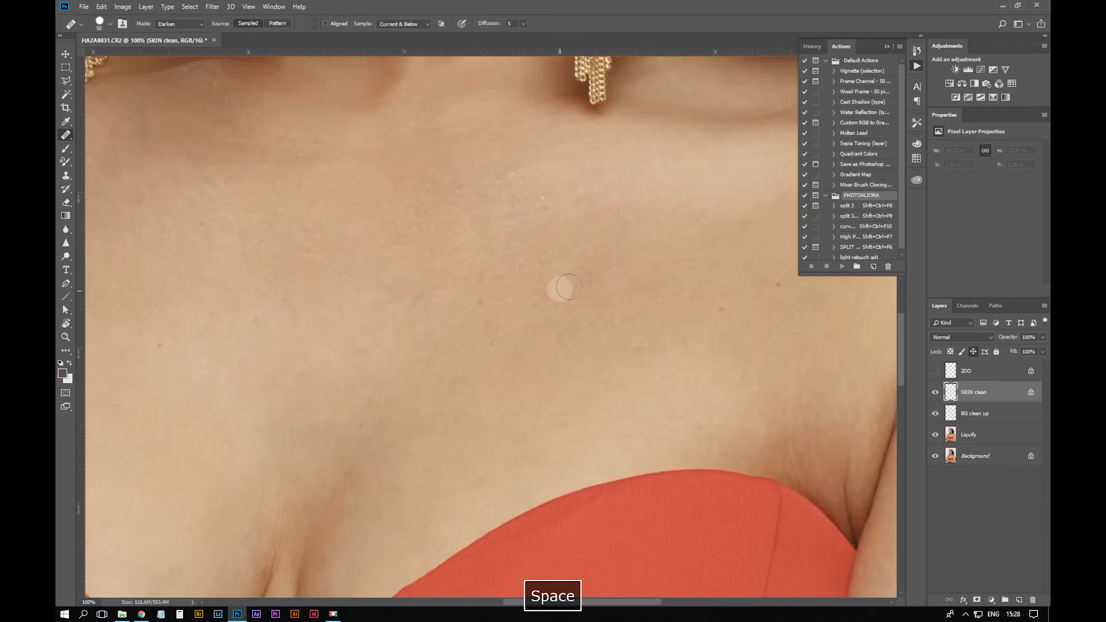
# Touch up the bright spots on the forehead using the Healing Brush in Darken mode with a 20 px brush
pyautogui.hotkey('ctrl', 'space')
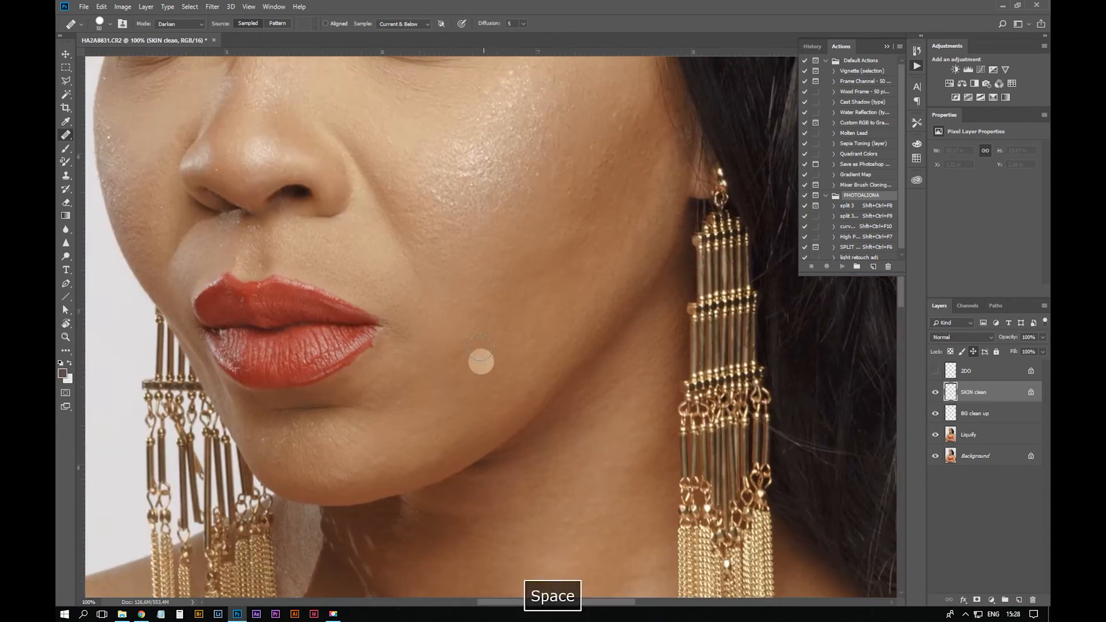
pyautogui.hotkey('ctrl', '=')
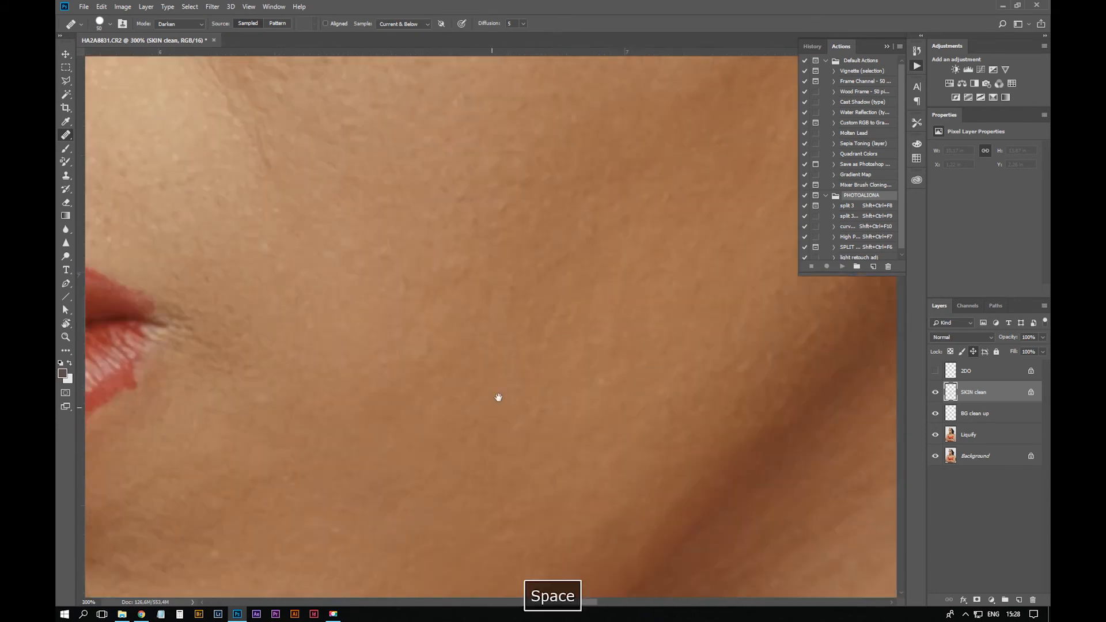
pyautogui.moveTo(496, 395); pyautogui.dragTo(610, 257)
pyautogui.hotkey('ctrl', '-')
pyautogui.hotkey('ctrl', '=')
pyautogui.moveTo(536, 228); pyautogui.dragTo(550, 396)
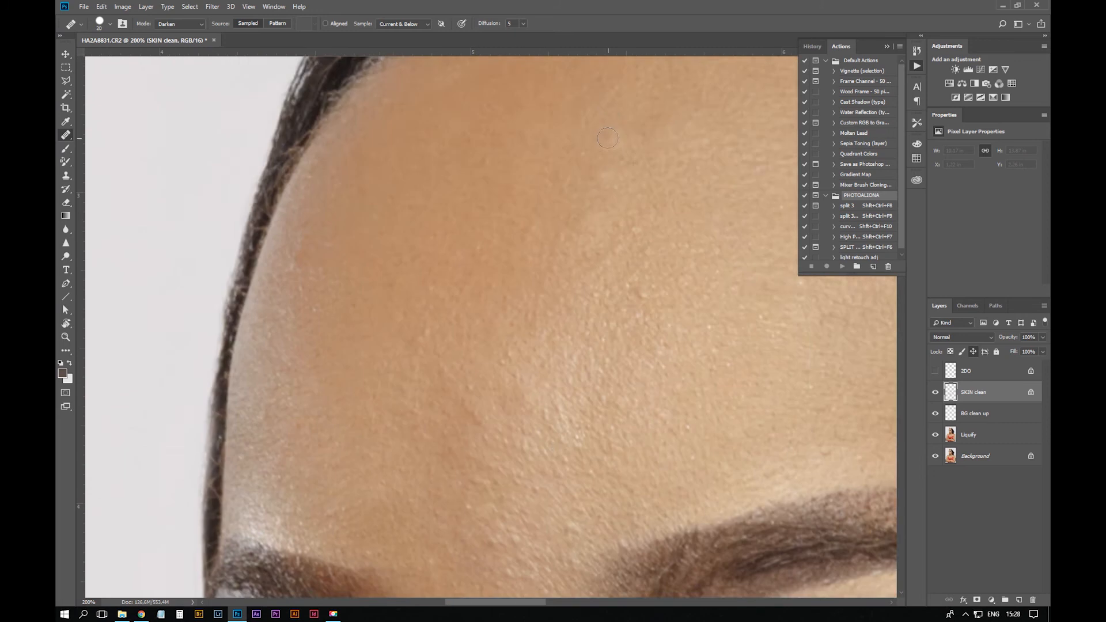
pyautogui.hotkey('ctrl', '-')
pyautogui.hotkey('ctrl', '-')
pyautogui.hotkey('ctrl', '=')
pyautogui.hotkey('ctrl', 'z')
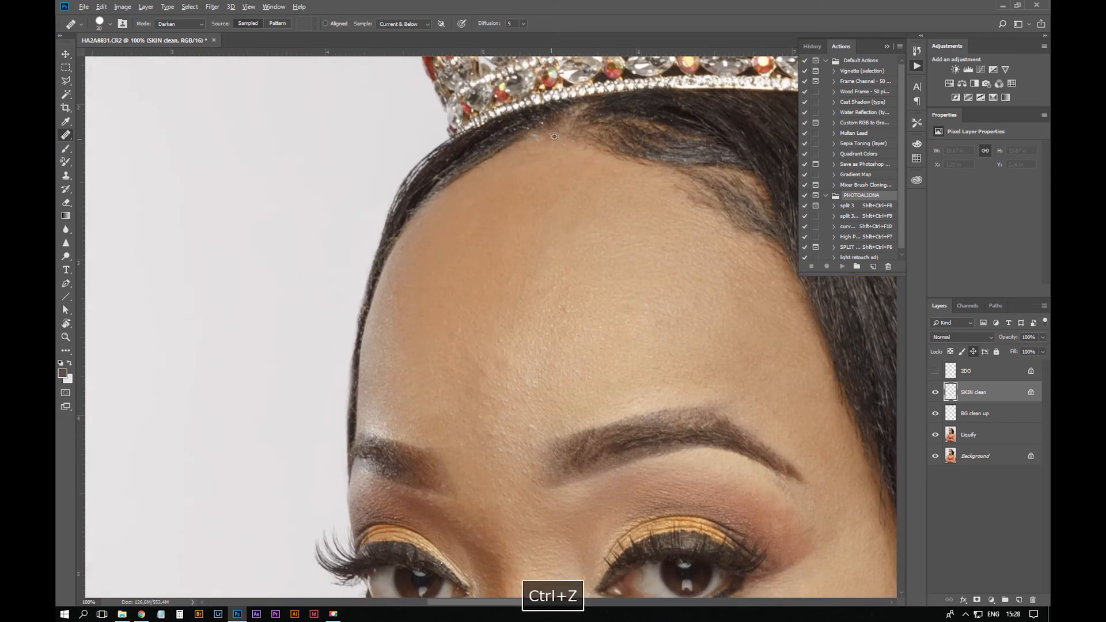
# Set the Healing Brush mode to Lighten and touch up the skin above the near eyebrow's arch with a 25 px Clone Stamp
pyautogui.hotkey('ctrl', '-')
pyautogui.moveTo(627, 517)
pyautogui.mouseDown()
pyautogui.moveTo(594, 316)
pyautogui.moveTo(512, 453)
pyautogui.mouseUp()
pyautogui.hotkey('ctrl', '=')
pyautogui.click(180, 24)
pyautogui.click(172, 79)
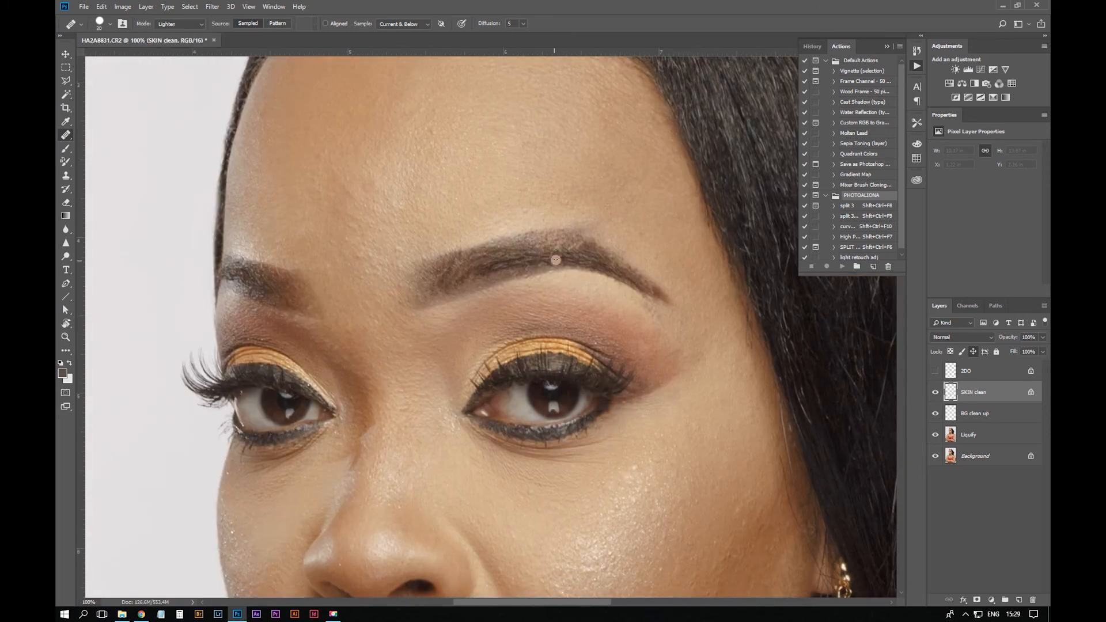
pyautogui.press('s')
pyautogui.moveTo(578, 225); pyautogui.dragTo(591, 226)
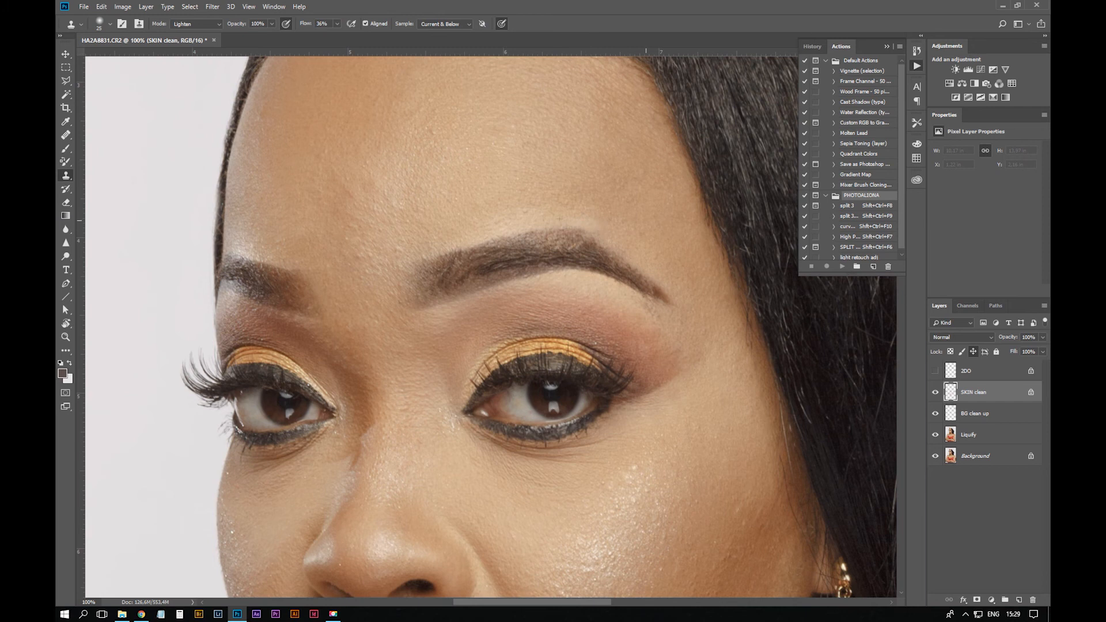
pyautogui.hotkey('ctrl', '-')
pyautogui.hotkey('ctrl', '-')
pyautogui.hotkey('ctrl', '=')
pyautogui.hotkey('ctrl', '=')
pyautogui.hotkey('ctrl', 'z')
# Review the whole portrait at 25% and compare it with the Liquify layer hidden and shown
pyautogui.hotkey('ctrl', '-')
pyautogui.hotkey('ctrl', '-')
pyautogui.hotkey('ctrl', '-')
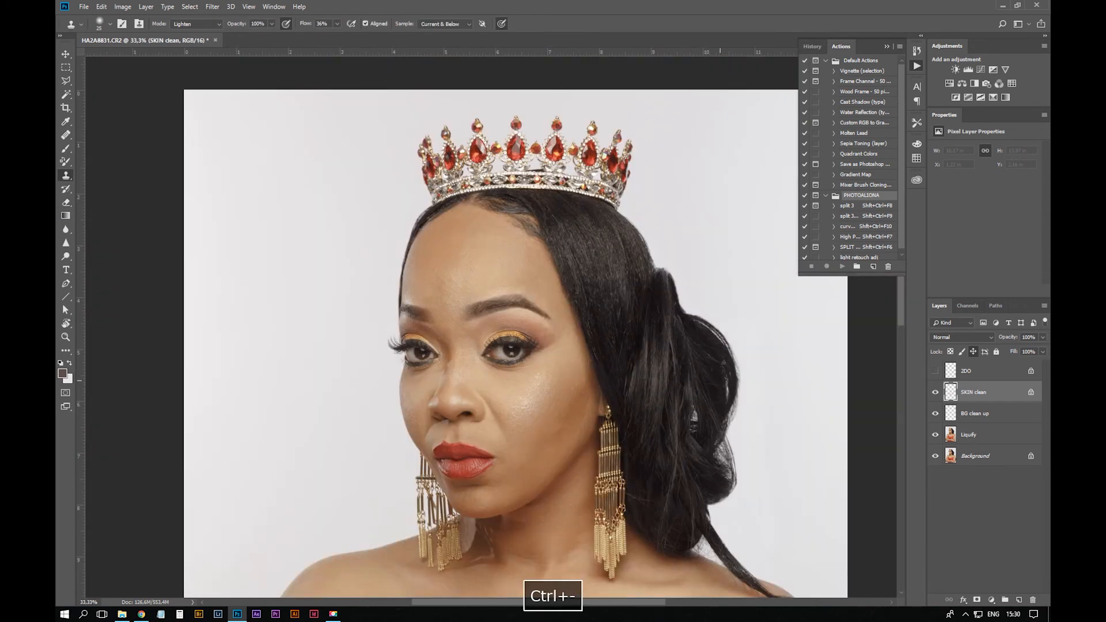
pyautogui.moveTo(754, 518); pyautogui.dragTo(664, 346)
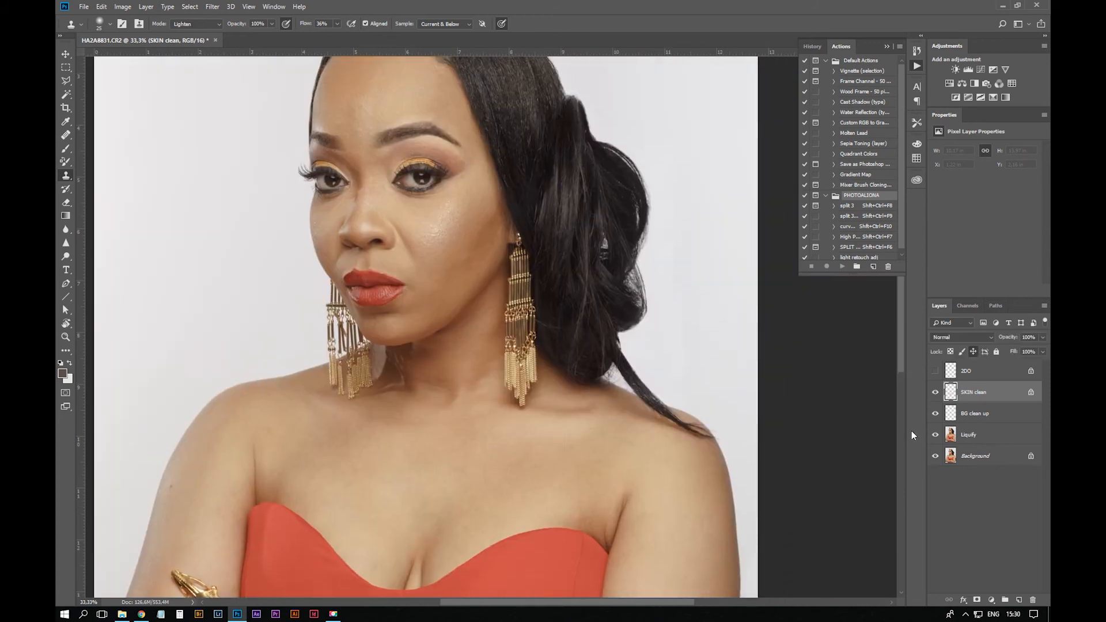
pyautogui.hotkey('ctrl', '-')
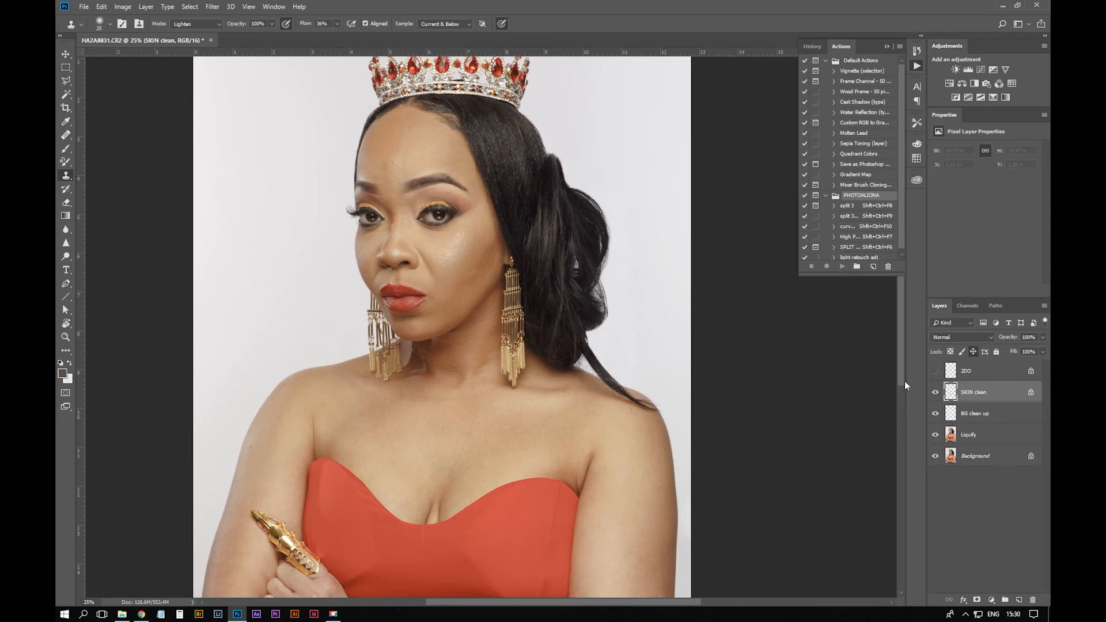
pyautogui.click(935, 436)
pyautogui.click(935, 436)
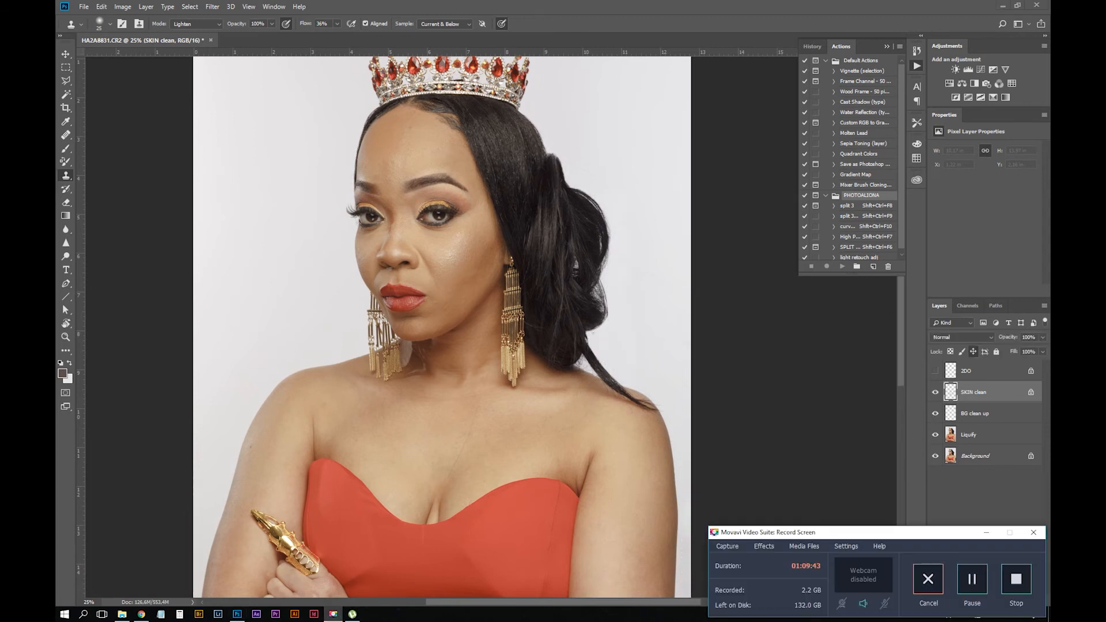
# Examine the chest, neck, arms and lower face at 50% for remaining blemishes
pyautogui.hotkey('ctrl', '=')
pyautogui.click(745, 279)
pyautogui.hotkey('ctrl', '=')
pyautogui.hotkey('ctrl', '=')
pyautogui.moveTo(560, 431); pyautogui.dragTo(617, 222)
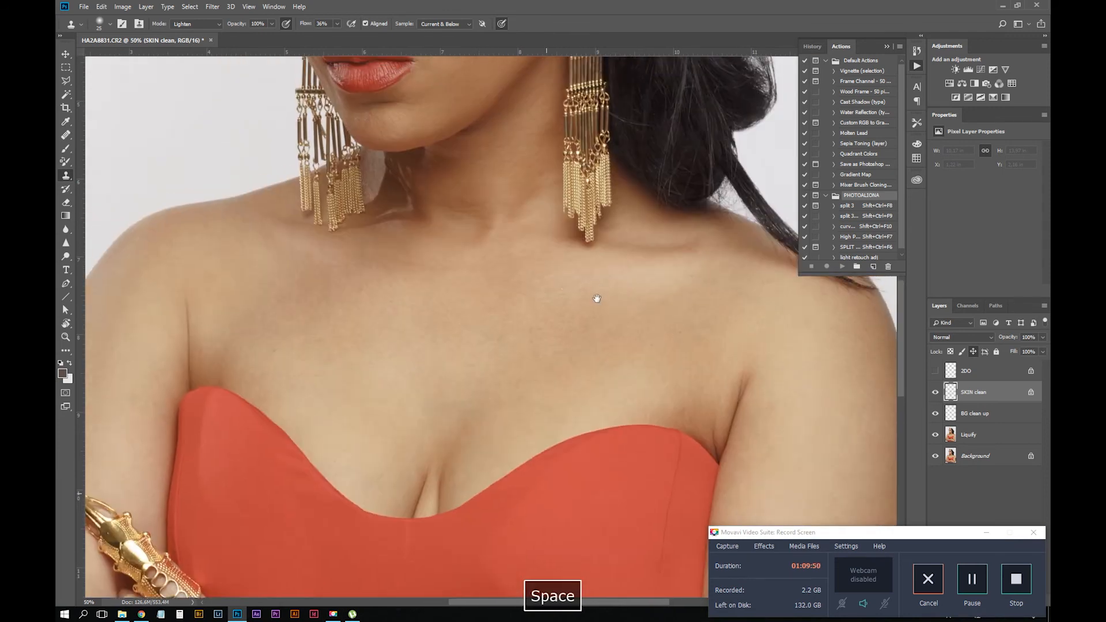
pyautogui.moveTo(608, 130); pyautogui.dragTo(610, 319)
pyautogui.moveTo(541, 185); pyautogui.dragTo(603, 352)
pyautogui.moveTo(525, 427); pyautogui.dragTo(554, 236)
pyautogui.moveTo(476, 403); pyautogui.dragTo(554, 178)
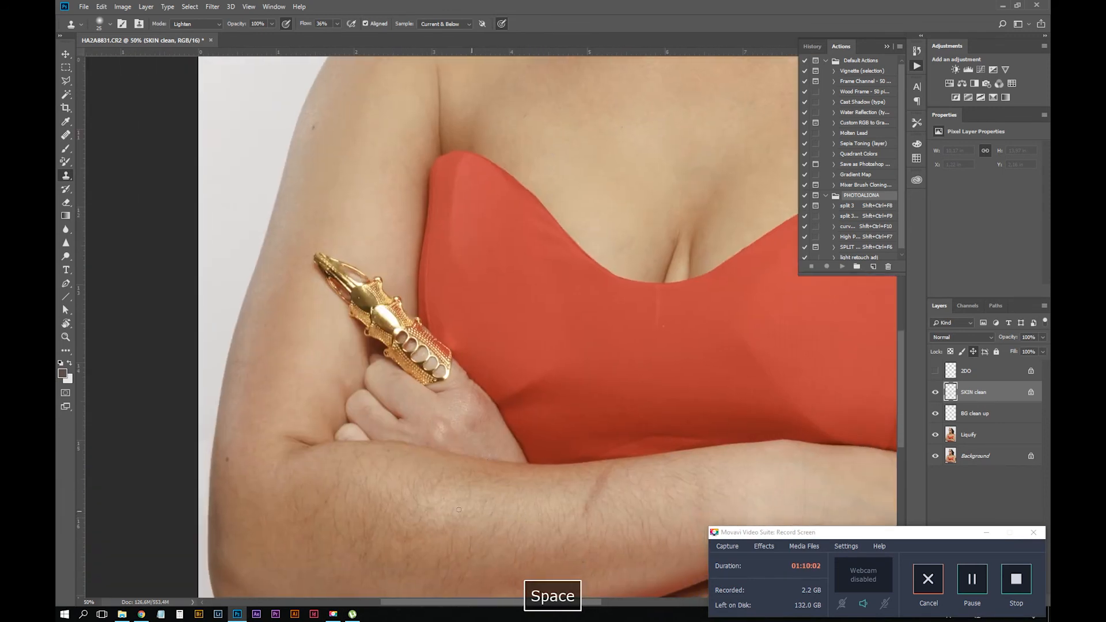
pyautogui.moveTo(637, 185); pyautogui.dragTo(536, 512)
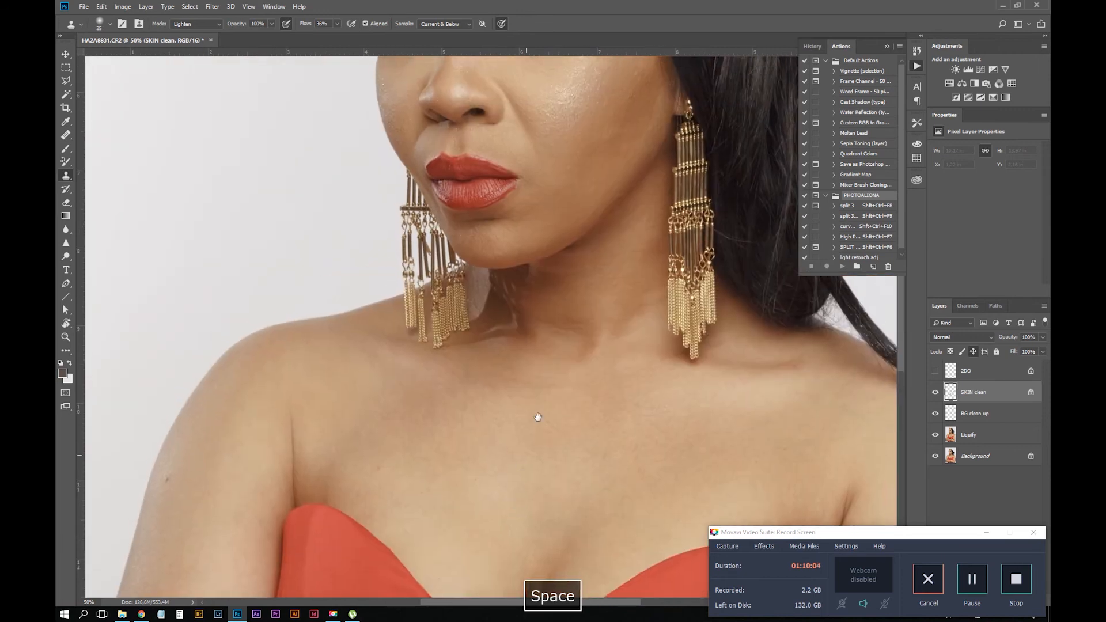
# Heal the small bumps on the near cheek at 200% using a smaller Healing Brush in Lighten mode
pyautogui.hotkey('ctrl', '=')
pyautogui.press('j')
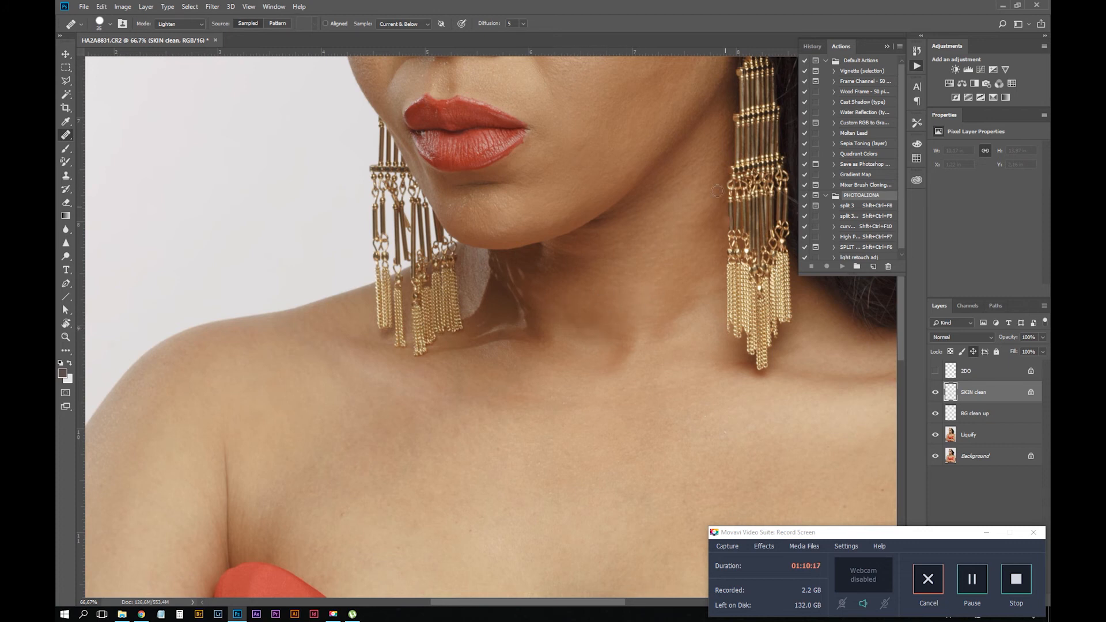
pyautogui.moveTo(639, 311); pyautogui.dragTo(516, 433)
pyautogui.moveTo(511, 301); pyautogui.dragTo(495, 504)
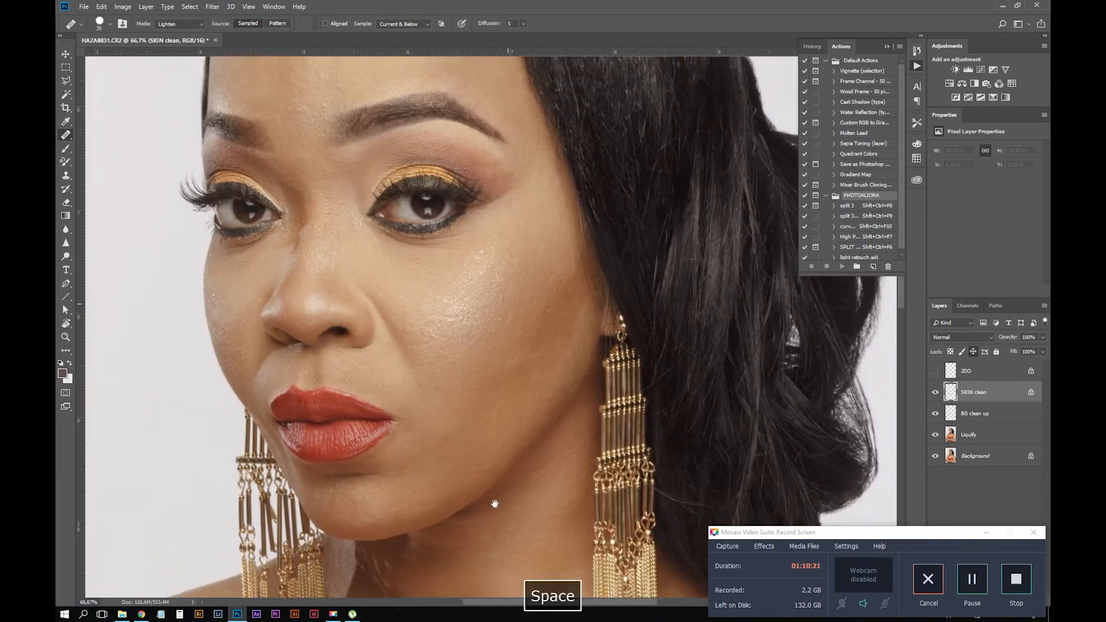
pyautogui.hotkey('ctrl', '+')
pyautogui.hotkey('ctrl', '+')
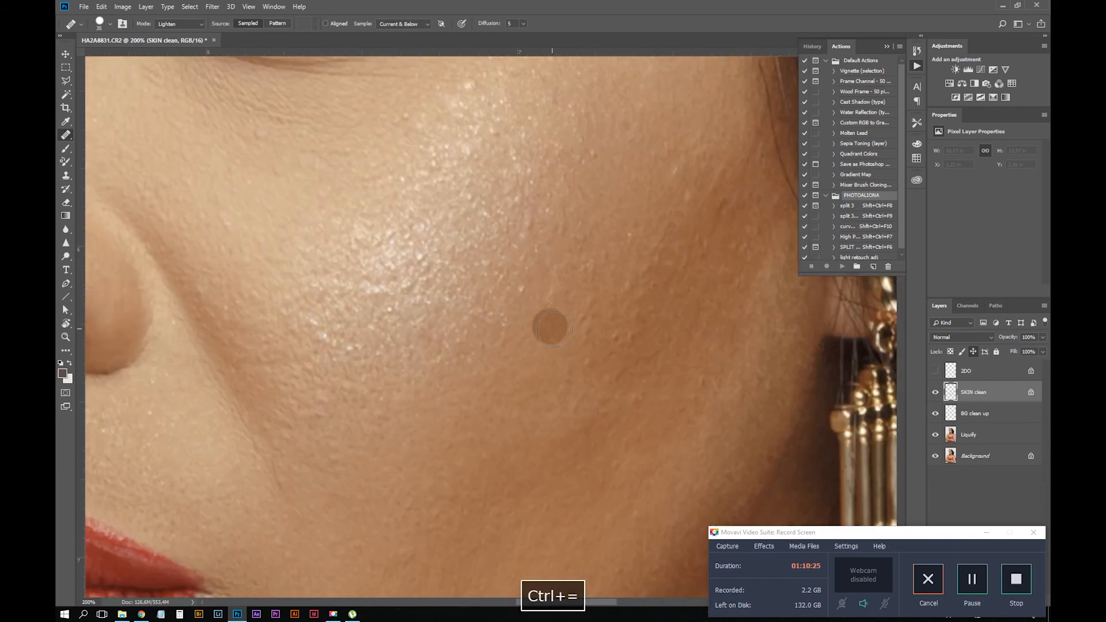
pyautogui.hotkey('ctrl', 'z')
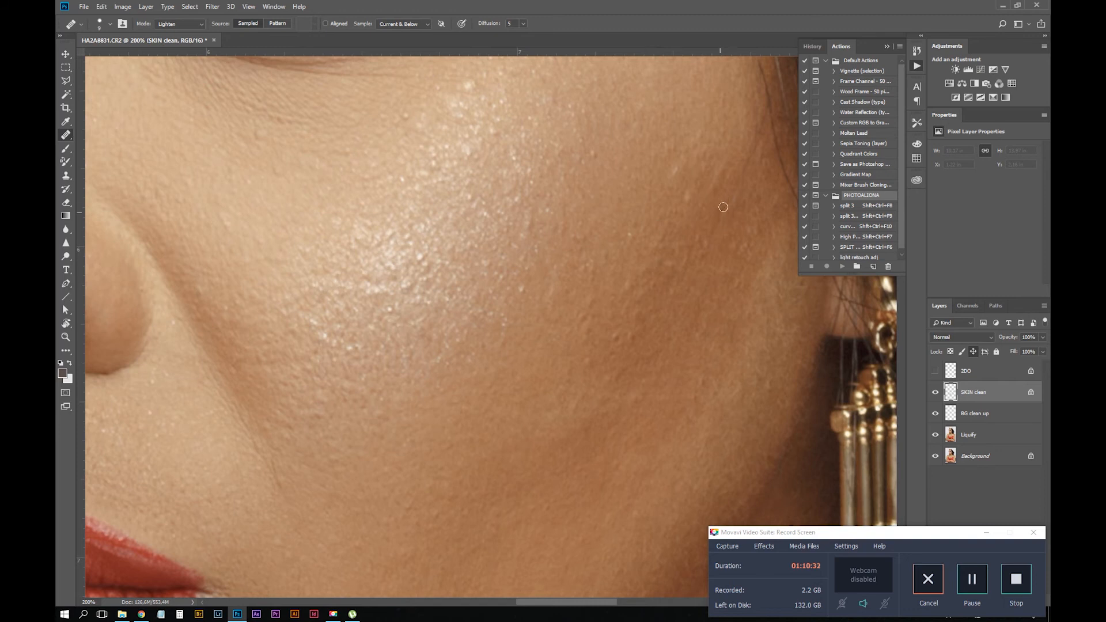
pyautogui.moveTo(723, 207); pyautogui.dragTo(530, 413)
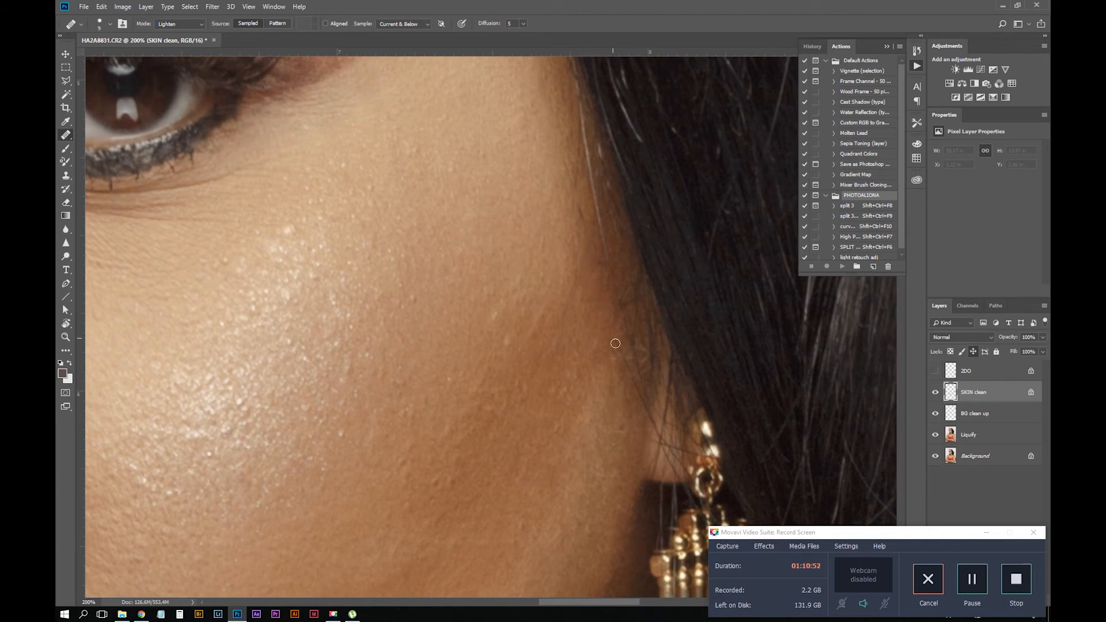
# Clean up the fine dark hairs on the skin in front of the near ear with the Healing Brush in Lighten mode
pyautogui.scroll(3, 590, 283)
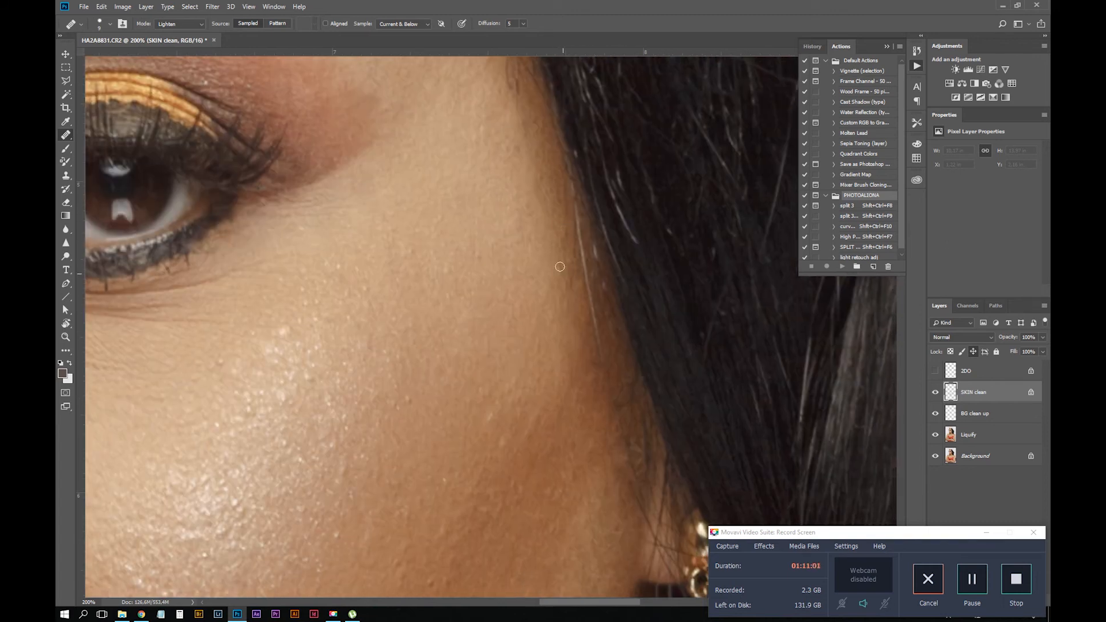
pyautogui.moveTo(594, 310); pyautogui.dragTo(616, 495)
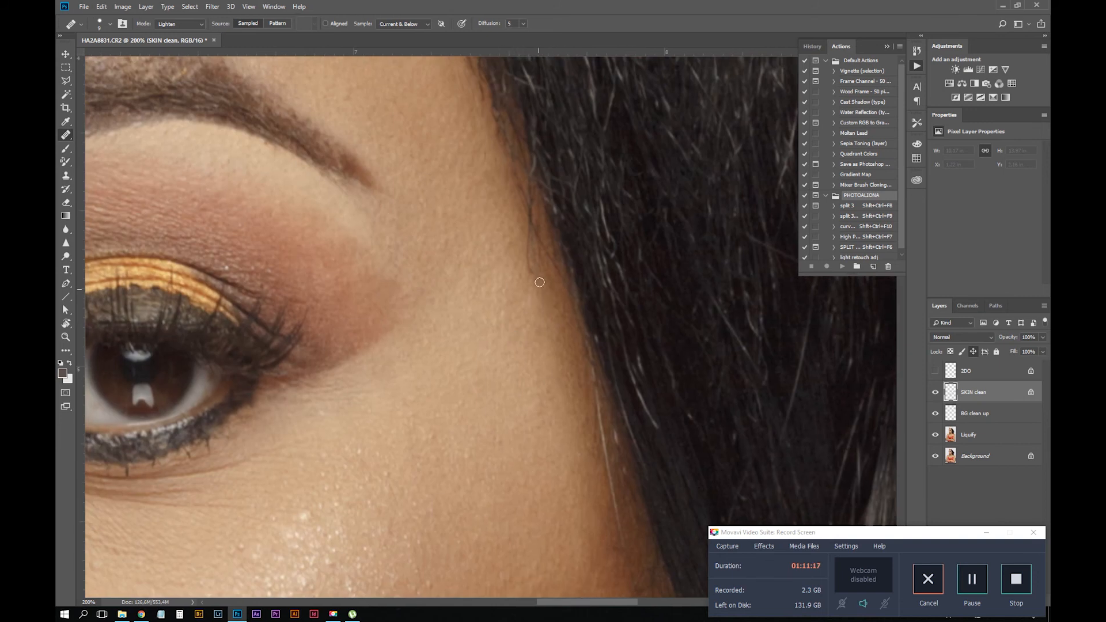
pyautogui.moveTo(631, 458); pyautogui.dragTo(571, 271)
pyautogui.moveTo(558, 334); pyautogui.dragTo(562, 348)
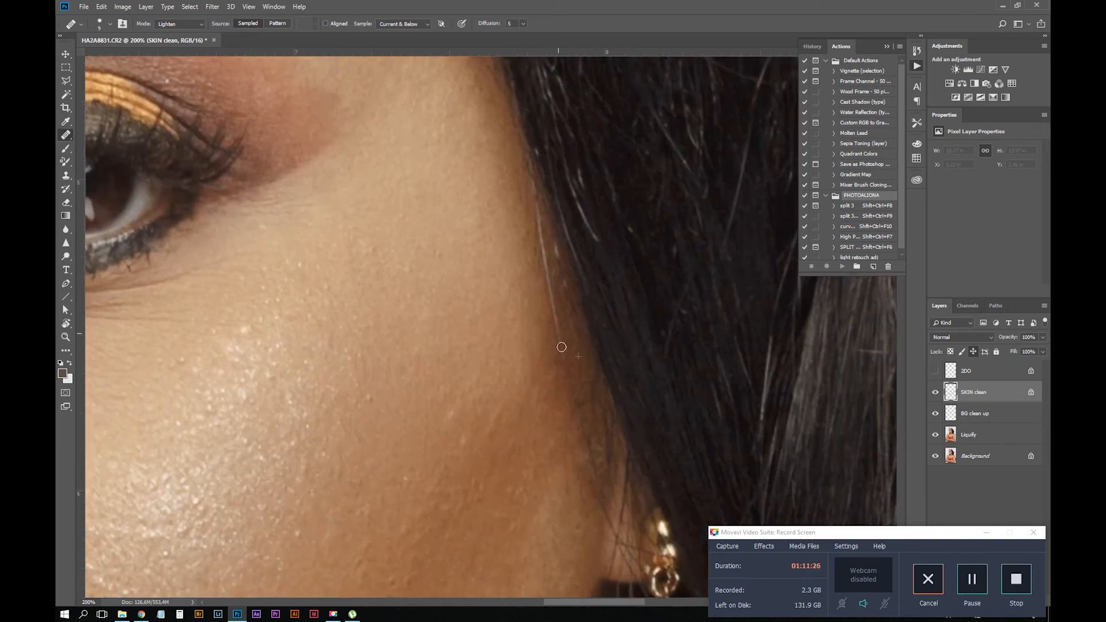
pyautogui.moveTo(607, 299); pyautogui.dragTo(588, 170)
pyautogui.moveTo(573, 356); pyautogui.dragTo(583, 389)
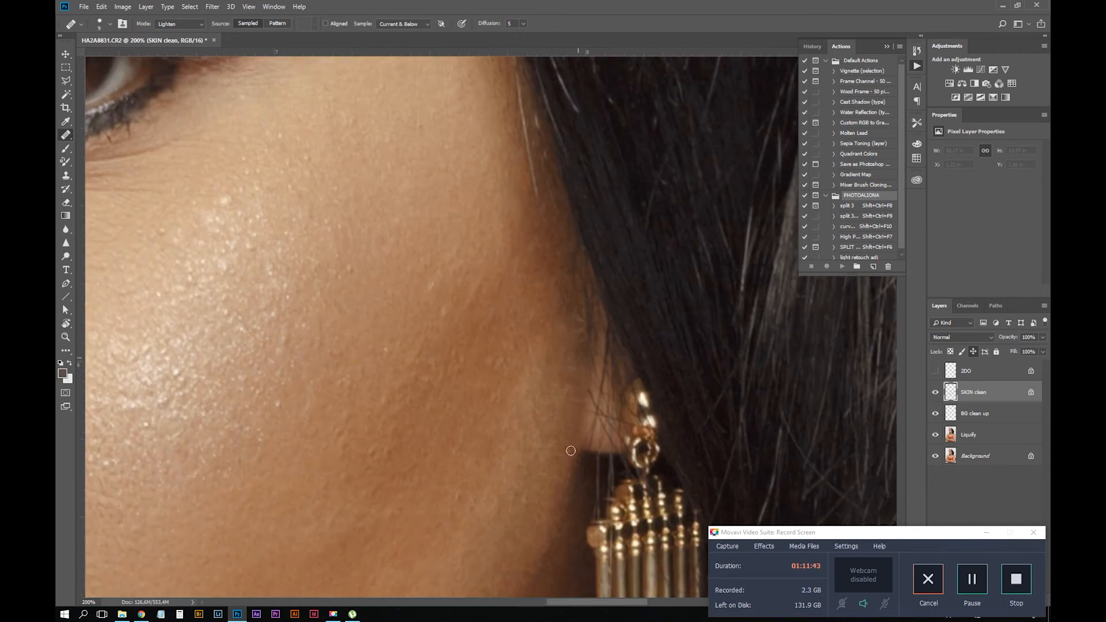
pyautogui.moveTo(539, 188); pyautogui.dragTo(544, 278)
pyautogui.moveTo(545, 278)
pyautogui.mouseDown()
pyautogui.moveTo(545, 292)
pyautogui.moveTo(537, 255)
pyautogui.moveTo(543, 330)
pyautogui.mouseUp()
# Set the Healing Brush mode to Normal and remove the light stray hairs on the skin along the temple hairline
pyautogui.hotkey('shift', '-')
pyautogui.hotkey('shift', '-')
pyautogui.hotkey('shift', '-')
pyautogui.hotkey('shift', '-')
pyautogui.hotkey('shift', '-')
pyautogui.hotkey('shift', '-')
pyautogui.moveTo(539, 273); pyautogui.dragTo(537, 254)
pyautogui.moveTo(545, 323); pyautogui.dragTo(548, 344)
pyautogui.moveTo(537, 266); pyautogui.dragTo(539, 282)
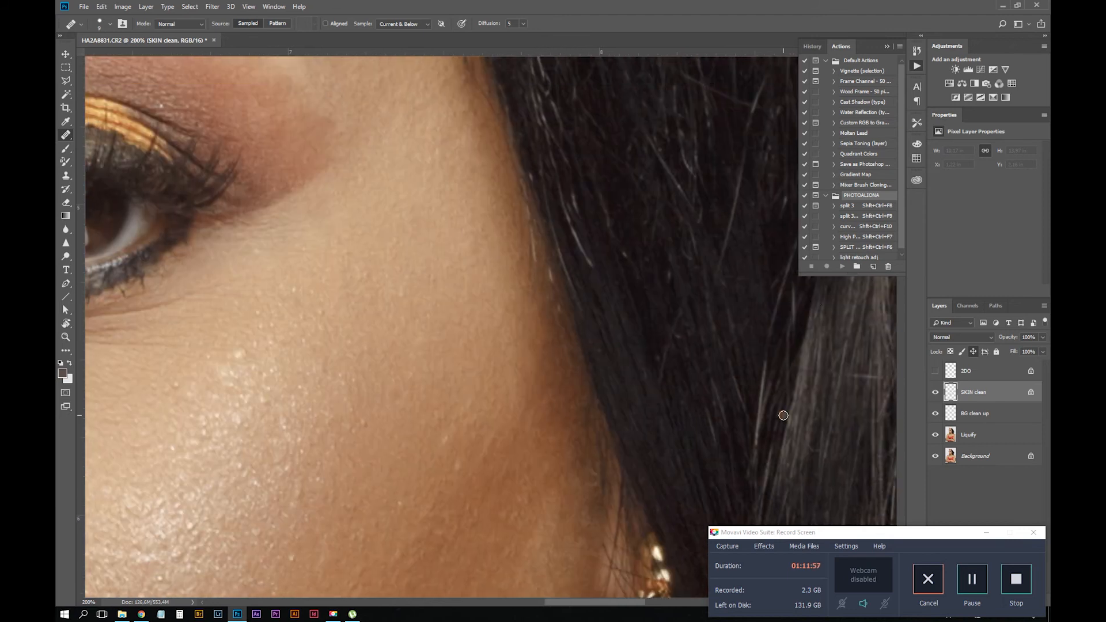
# Examine the forehead, eyebrows and eye area at several magnifications up to 200% for remaining blemishes
pyautogui.hotkey('ctrl', '-')
pyautogui.hotkey('ctrl', '-')
pyautogui.hotkey('ctrl', '-')
pyautogui.moveTo(623, 497); pyautogui.dragTo(754, 250)
pyautogui.moveTo(545, 124); pyautogui.dragTo(621, 494)
pyautogui.hotkey('ctrl', '=')
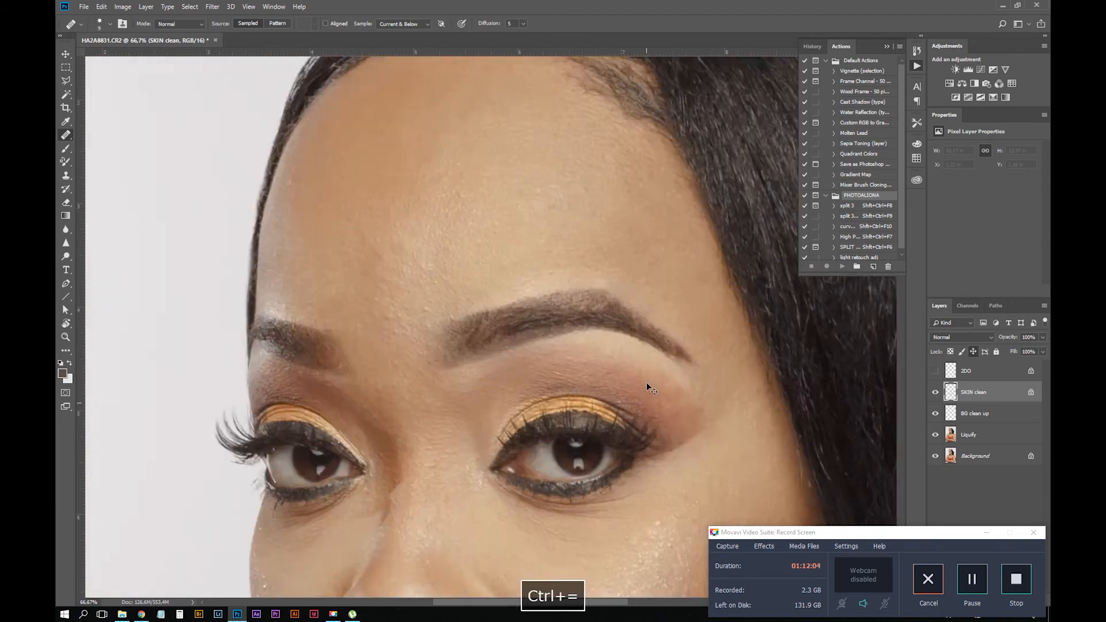
pyautogui.hotkey('ctrl', '=')
pyautogui.hotkey('ctrl', '=')
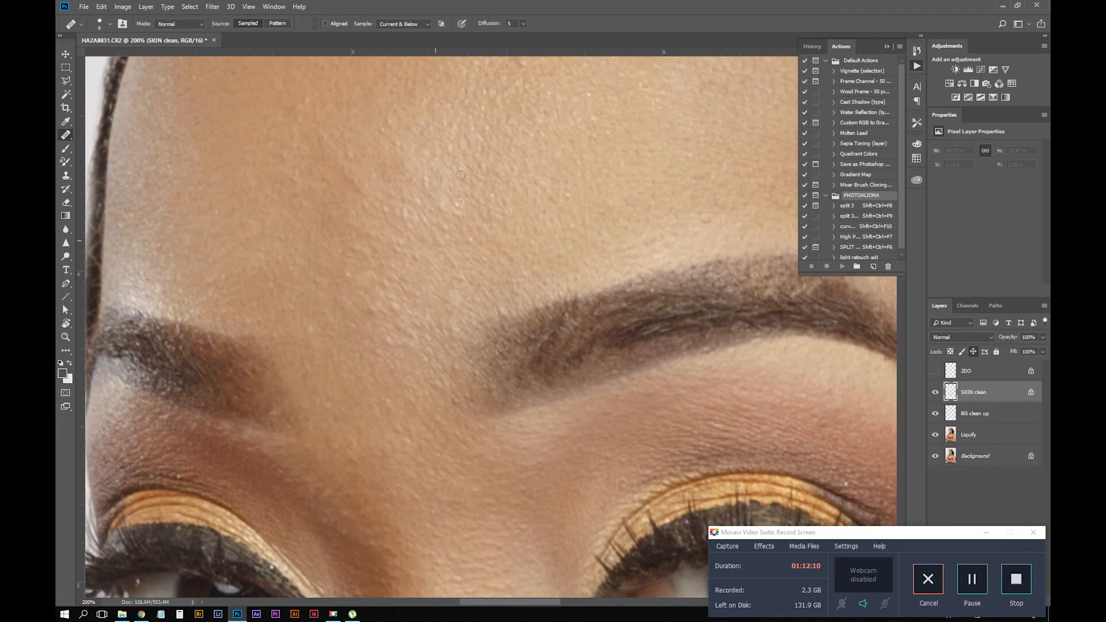
pyautogui.hotkey('ctrl', '-')
pyautogui.hotkey('ctrl', '-')
pyautogui.hotkey('ctrl', '-')
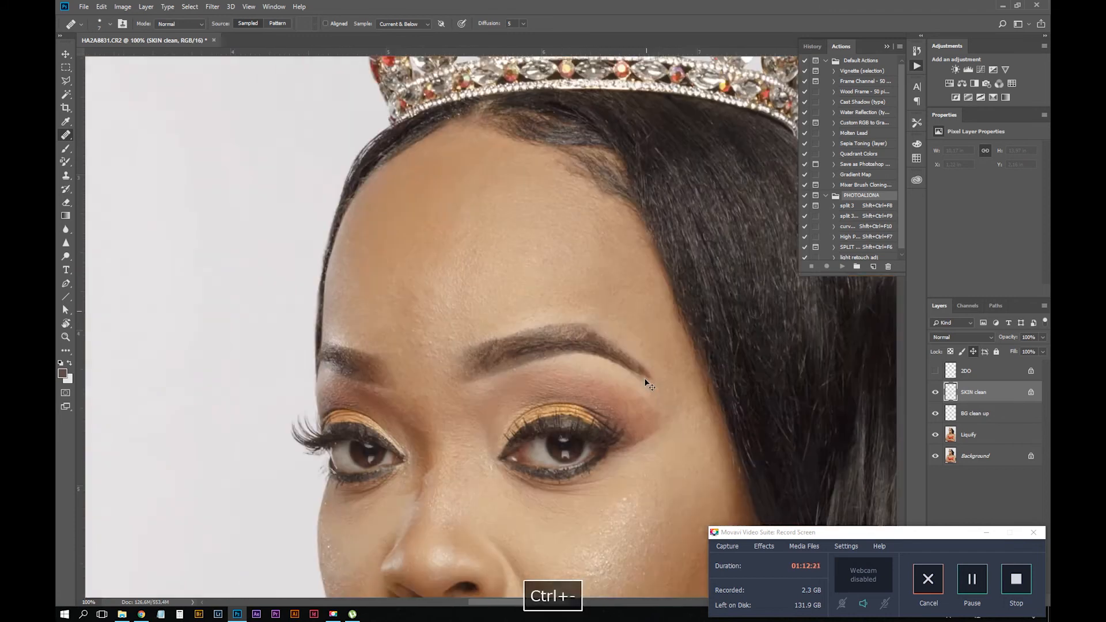
# Review the crossed arms, chest, neck and face at 25% to 50% for remaining skin flaws
pyautogui.moveTo(645, 383); pyautogui.dragTo(545, 174)
pyautogui.moveTo(500, 480); pyautogui.dragTo(366, 316)
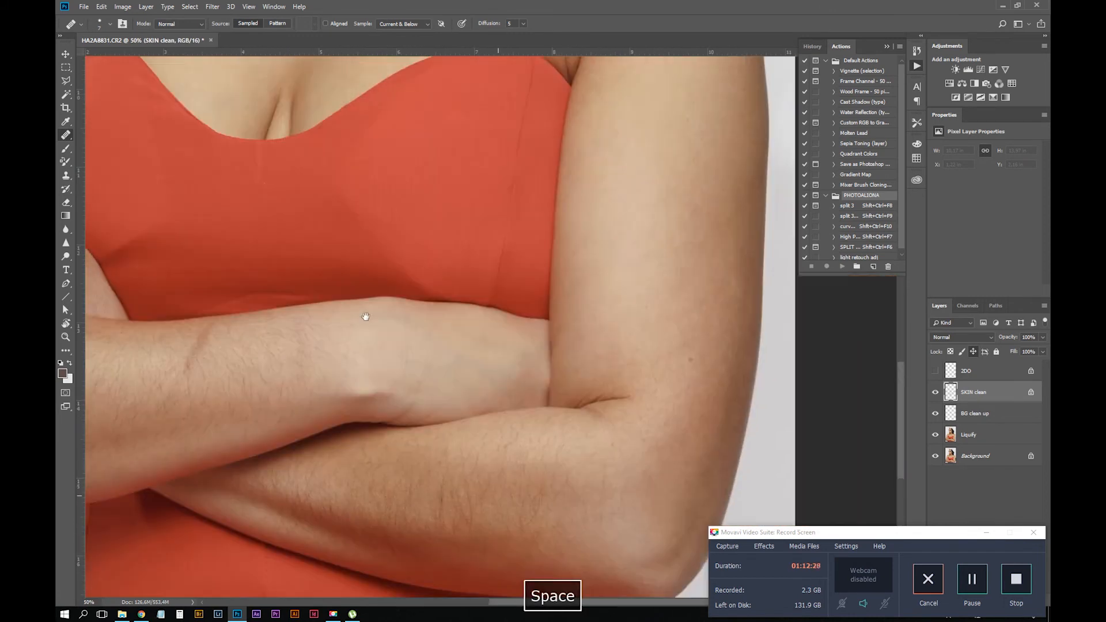
pyautogui.moveTo(656, 261); pyautogui.dragTo(526, 451)
pyautogui.hotkey('ctrl', '-')
pyautogui.hotkey('ctrl', '-')
pyautogui.hotkey('ctrl', '=')
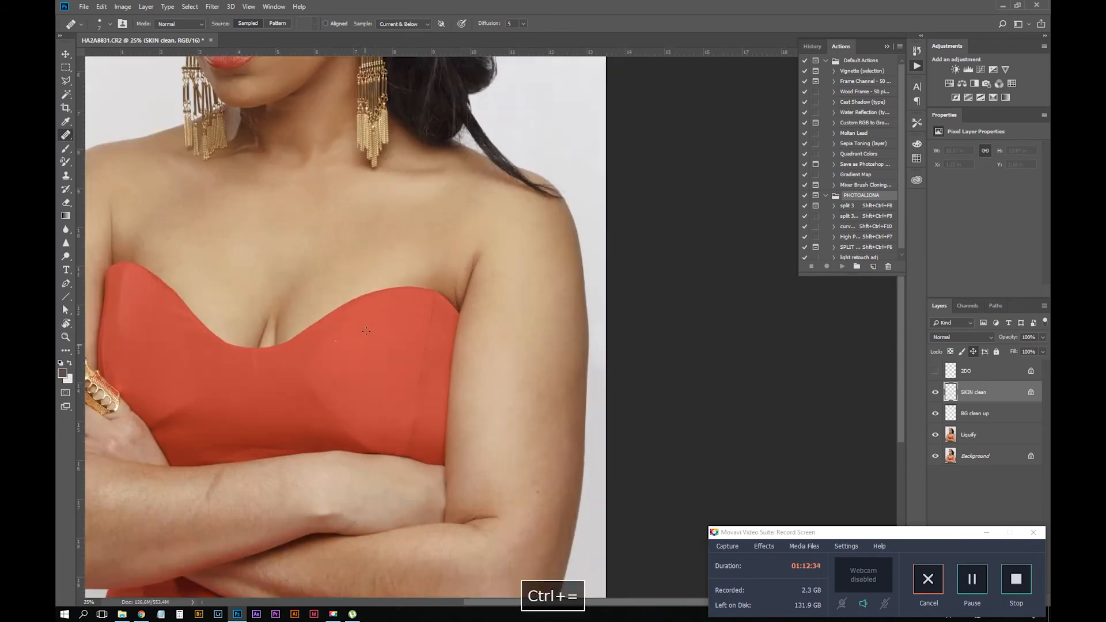
pyautogui.moveTo(673, 263); pyautogui.dragTo(822, 348)
pyautogui.hotkey('ctrl', '=')
pyautogui.hotkey('ctrl', '=')
pyautogui.press(']')
pyautogui.hotkey('ctrl', '-')
pyautogui.hotkey('ctrl', '-')
pyautogui.moveTo(461, 259); pyautogui.dragTo(363, 542)
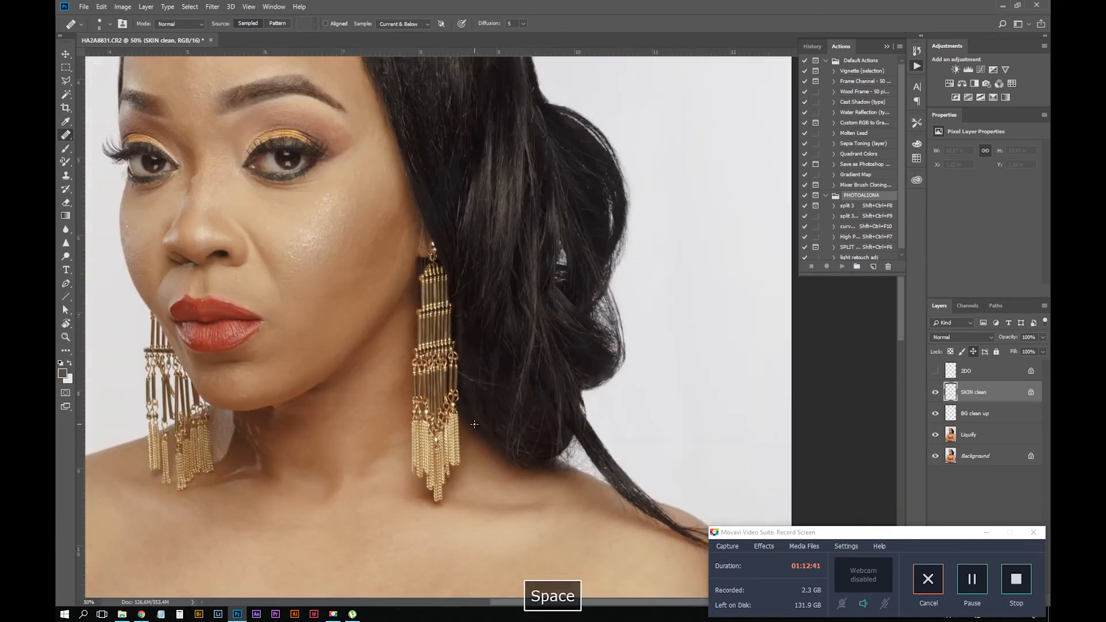
# Add a new layer above SKIN clean and name it HAIR clean up
pyautogui.hotkey('ctrl', '-')
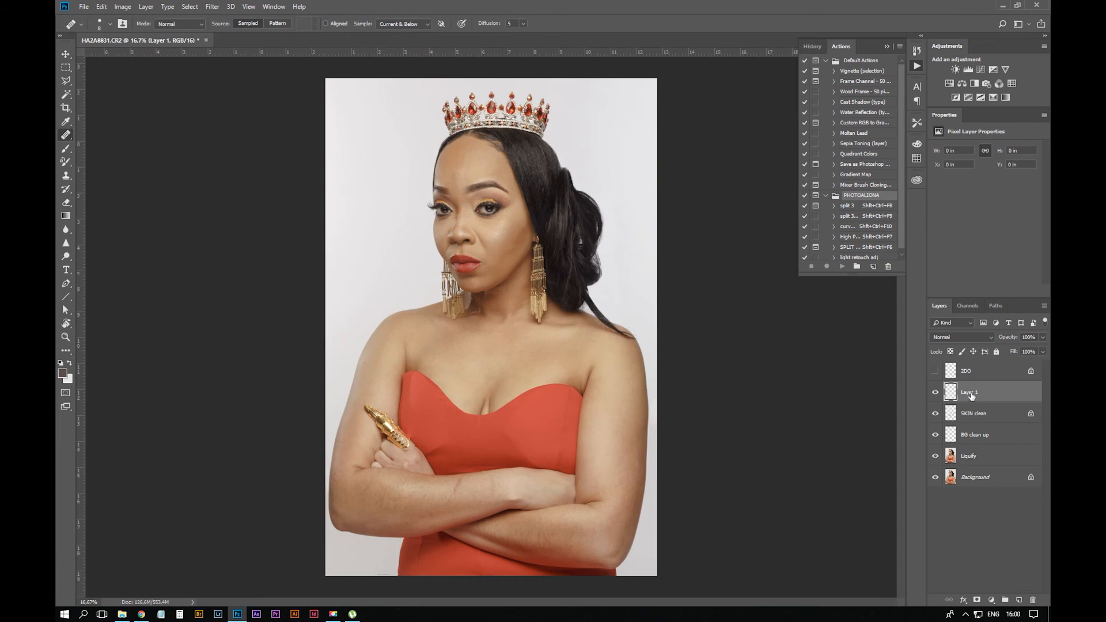
pyautogui.doubleClick(972, 394)
pyautogui.hotkey('ctrl', 'a')
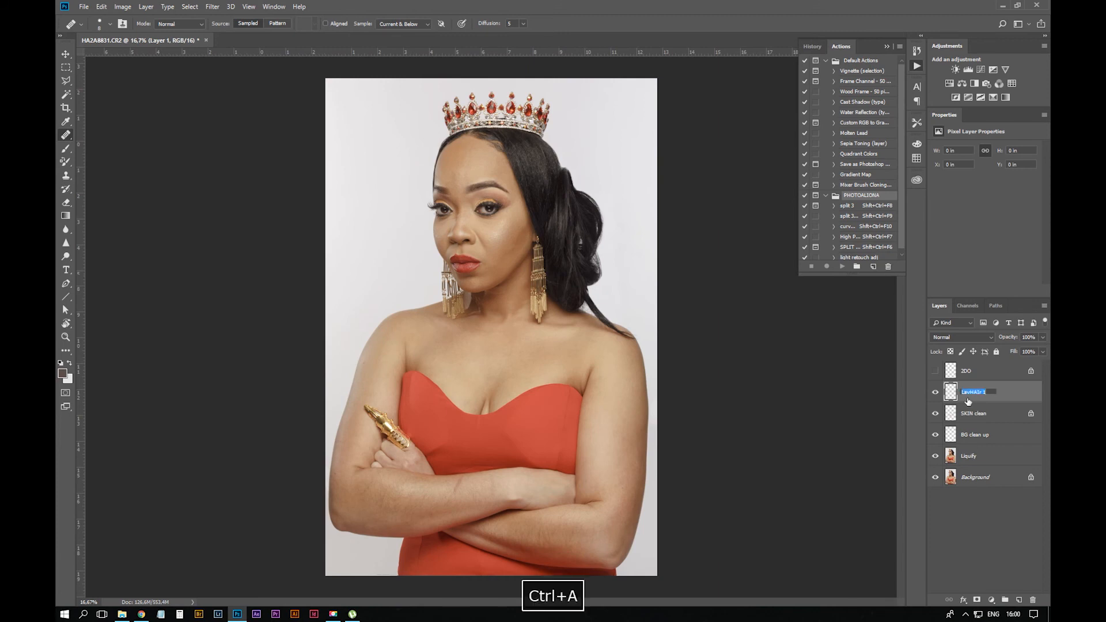
pyautogui.write('HAIR clan up')
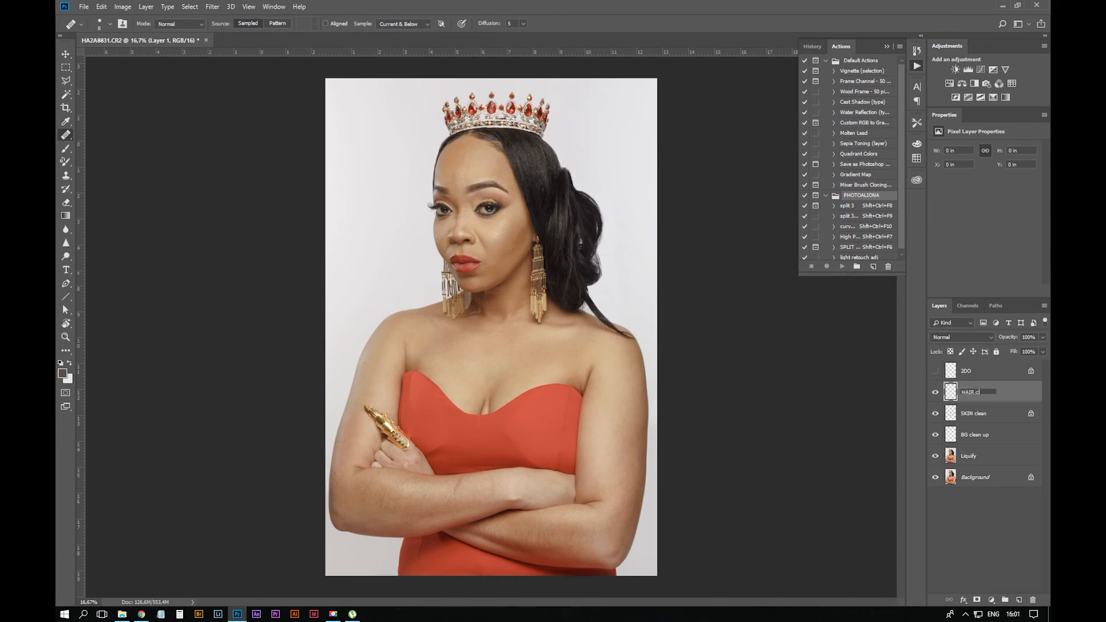
pyautogui.press('Return')
# Examine the hair from the shoulder up to the crown and hairline at 100% for stray strands
pyautogui.hotkey('ctrl', '=')
pyautogui.moveTo(613, 225); pyautogui.dragTo(561, 349)
pyautogui.hotkey('ctrl', '=')
pyautogui.hotkey('ctrl', '=')
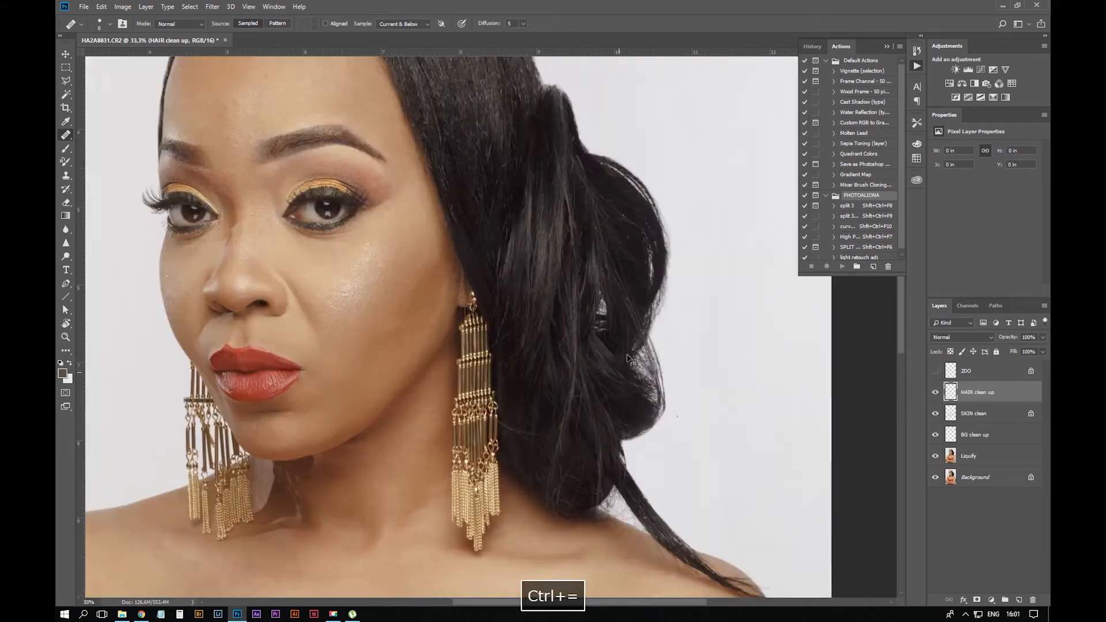
pyautogui.hotkey('ctrl', '=')
pyautogui.hotkey('ctrl', '=')
pyautogui.moveTo(569, 496); pyautogui.dragTo(581, 312)
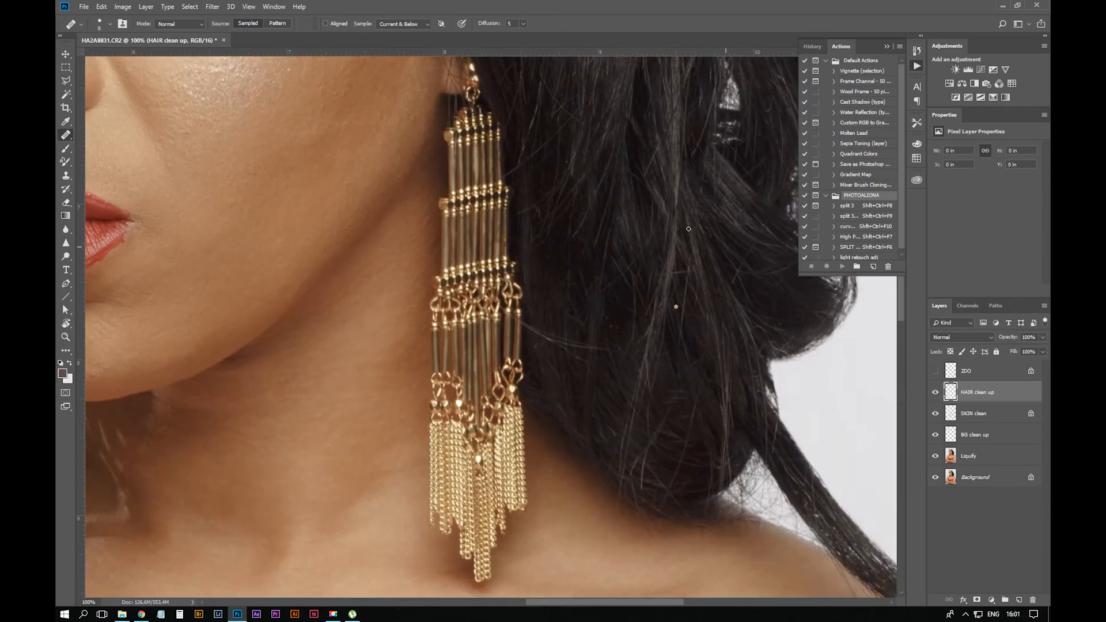
pyautogui.moveTo(620, 94); pyautogui.dragTo(600, 508)
pyautogui.moveTo(481, 146); pyautogui.dragTo(580, 541)
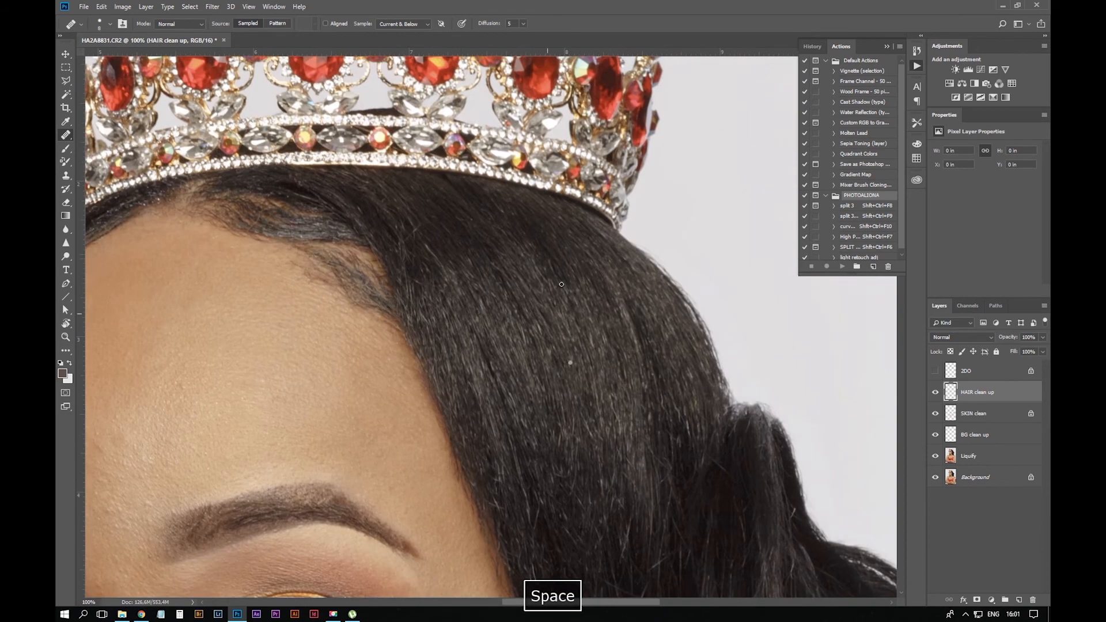
pyautogui.moveTo(467, 364); pyautogui.dragTo(572, 291)
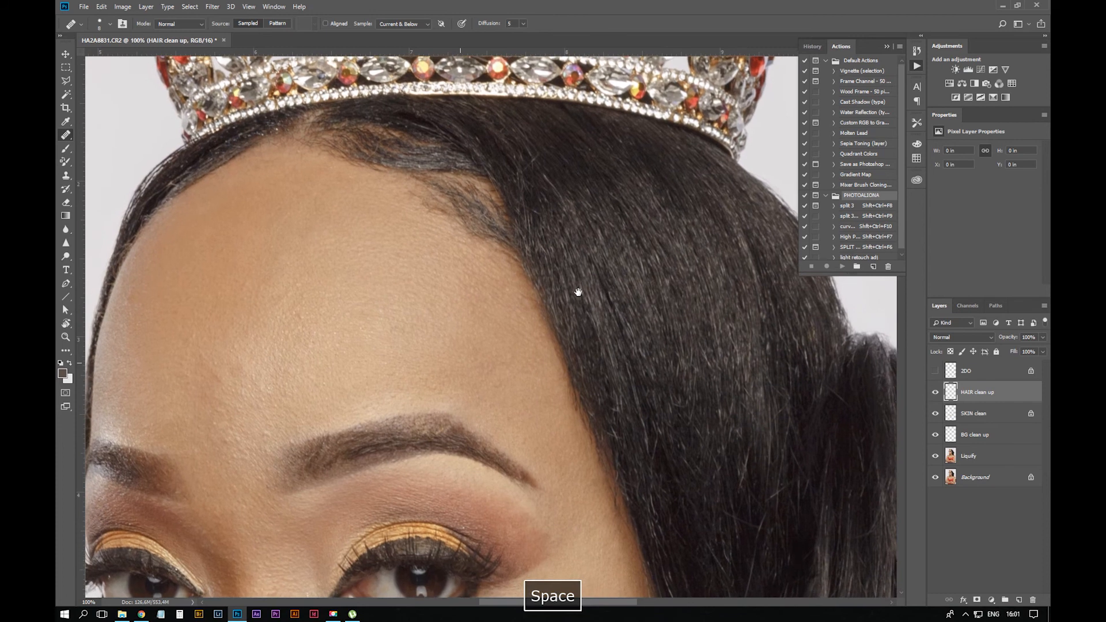
pyautogui.moveTo(649, 465); pyautogui.dragTo(390, 79)
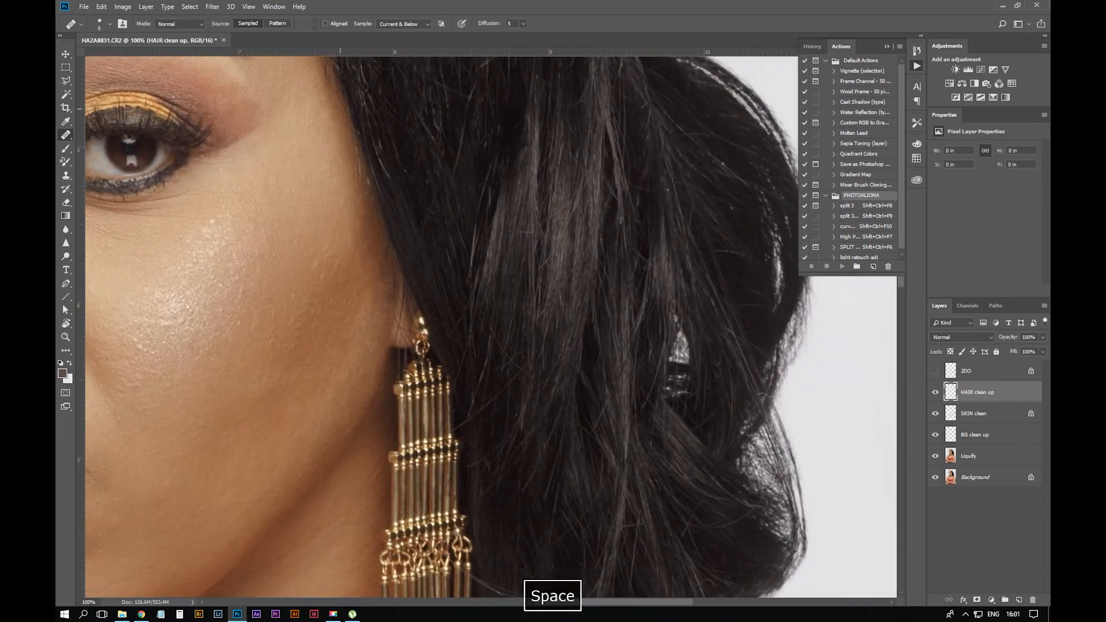
# Remove the stray light hairs crossing the dark hair beside the earring with the Spot Healing Brush in Darken mode at 200%
pyautogui.rightClick(66, 135)
pyautogui.click(100, 137)
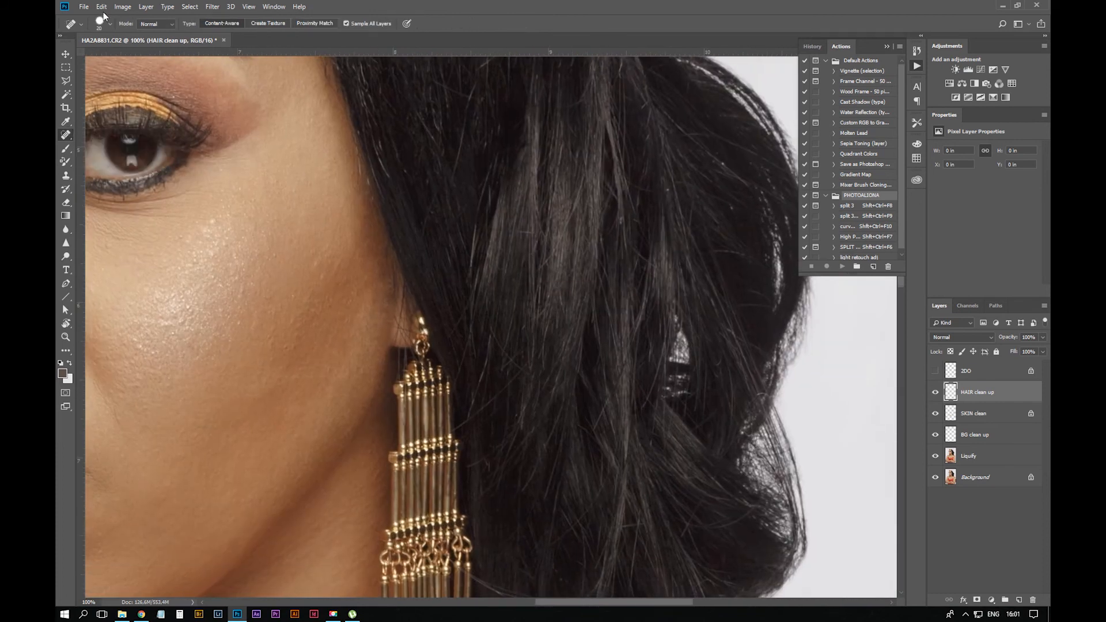
pyautogui.click(156, 24)
pyautogui.click(153, 72)
pyautogui.hotkey('ctrl', '+')
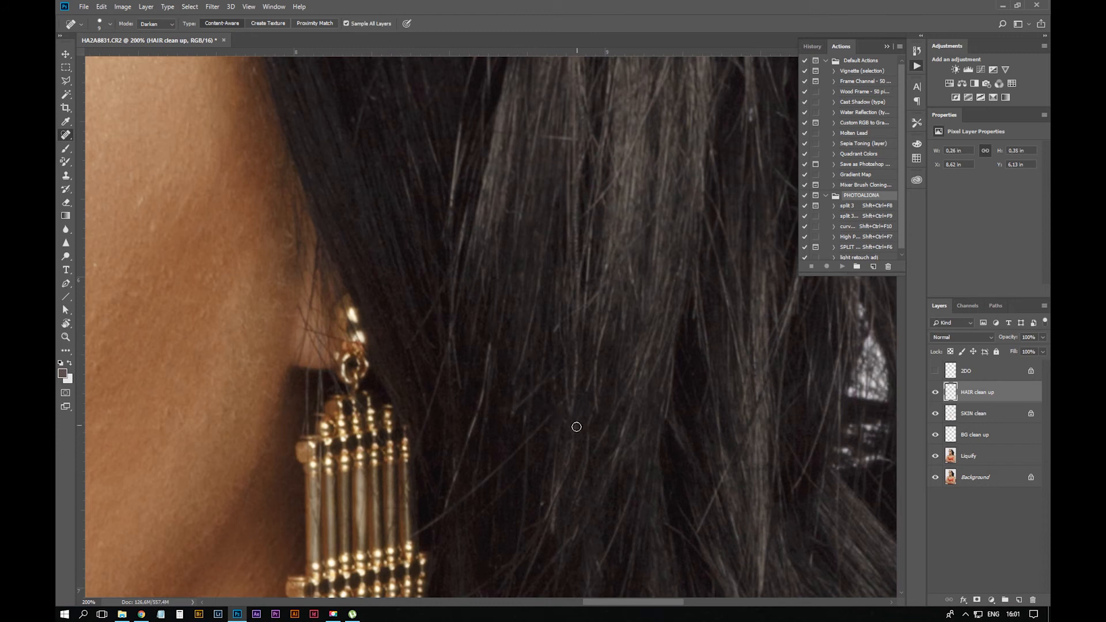
pyautogui.moveTo(550, 139); pyautogui.dragTo(579, 137)
pyautogui.moveTo(404, 351); pyautogui.dragTo(445, 279)
pyautogui.moveTo(489, 345); pyautogui.dragTo(448, 495)
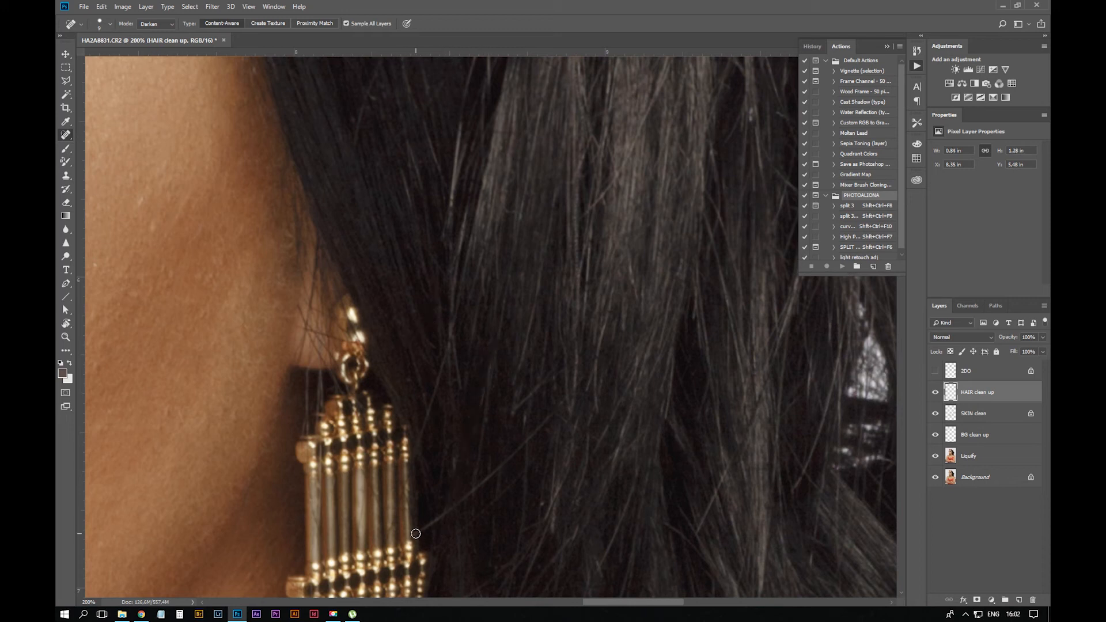
pyautogui.moveTo(416, 534)
pyautogui.mouseDown()
pyautogui.moveTo(519, 467)
pyautogui.moveTo(554, 403)
pyautogui.mouseUp()
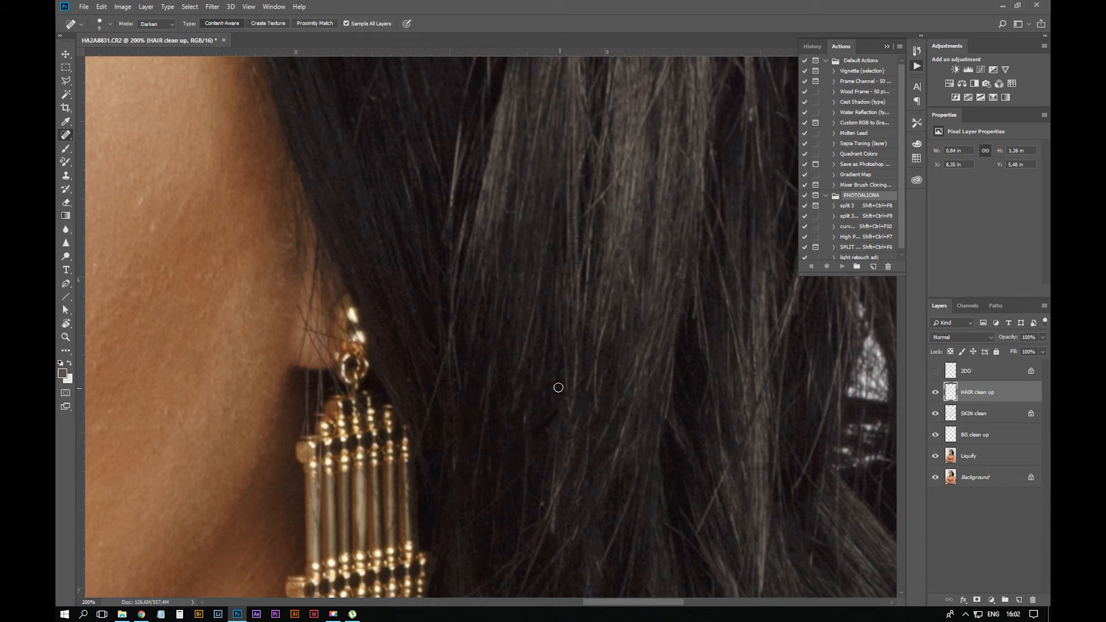
pyautogui.moveTo(442, 373); pyautogui.dragTo(417, 447)
# Remove the crossing flyaway hairs over the lighter locks above the earring
pyautogui.press('space')
pyautogui.moveTo(677, 407); pyautogui.dragTo(670, 593)
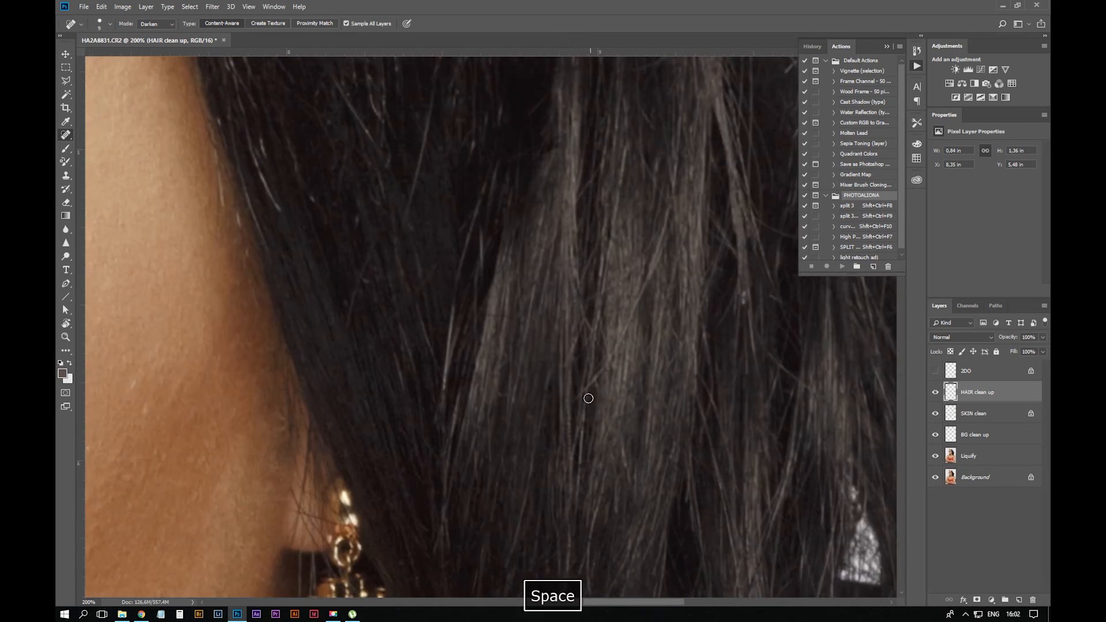
pyautogui.moveTo(577, 396); pyautogui.dragTo(619, 346)
pyautogui.press('space')
pyautogui.moveTo(694, 346); pyautogui.dragTo(573, 358)
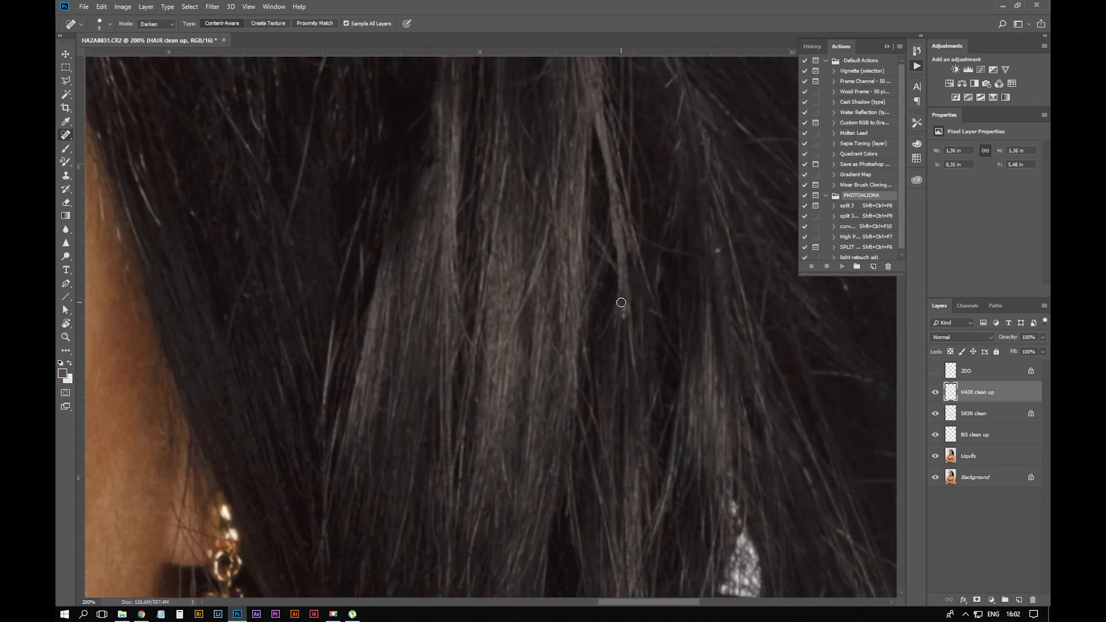
pyautogui.press('space')
pyautogui.moveTo(528, 258); pyautogui.dragTo(647, 321)
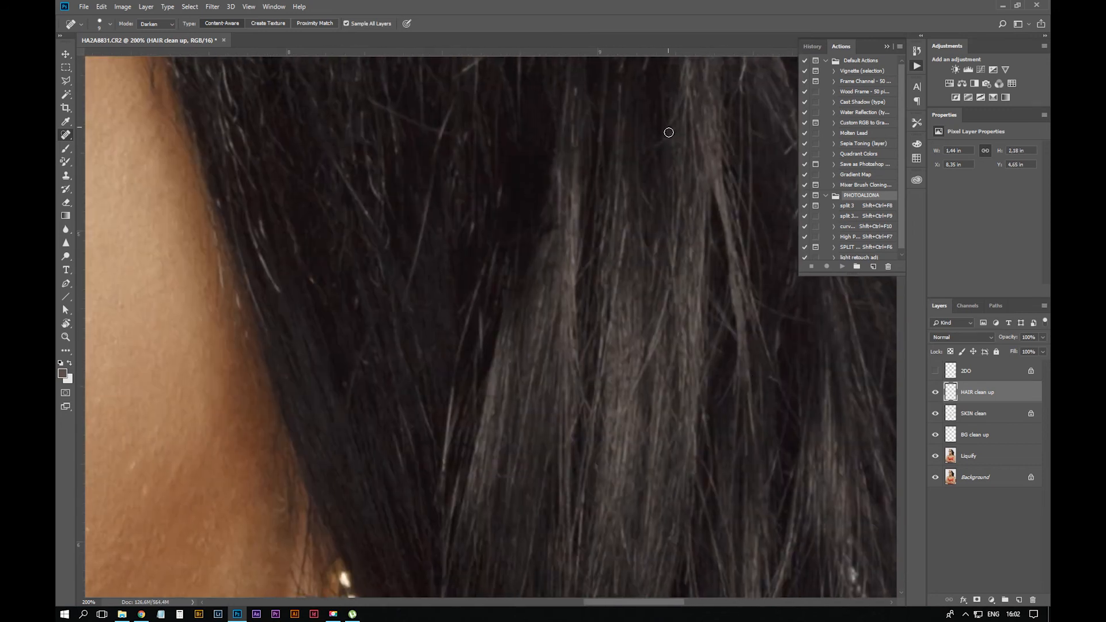
# Remove the stray hairs from the dark hair between the lighter locks and the bun's upper edge
pyautogui.press('space')
pyautogui.moveTo(763, 133)
pyautogui.mouseDown()
pyautogui.moveTo(666, 190)
pyautogui.moveTo(661, 275)
pyautogui.mouseUp()
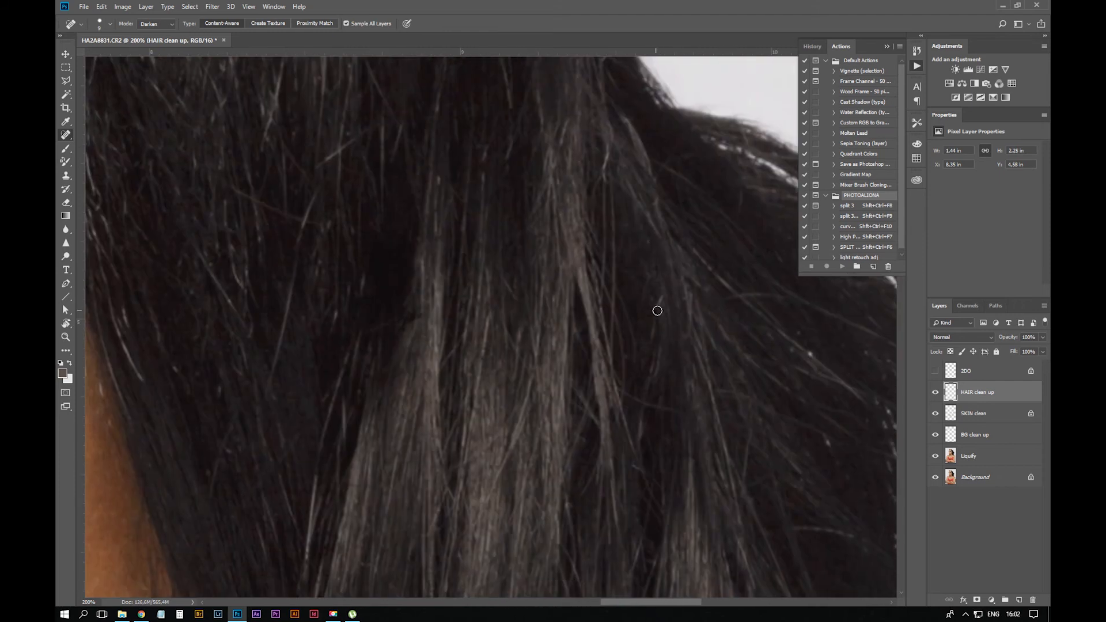
pyautogui.press('space')
pyautogui.moveTo(600, 181)
pyautogui.mouseDown()
pyautogui.moveTo(613, 207)
pyautogui.moveTo(622, 166)
pyautogui.mouseUp()
pyautogui.press('space')
pyautogui.moveTo(624, 59); pyautogui.dragTo(621, 157)
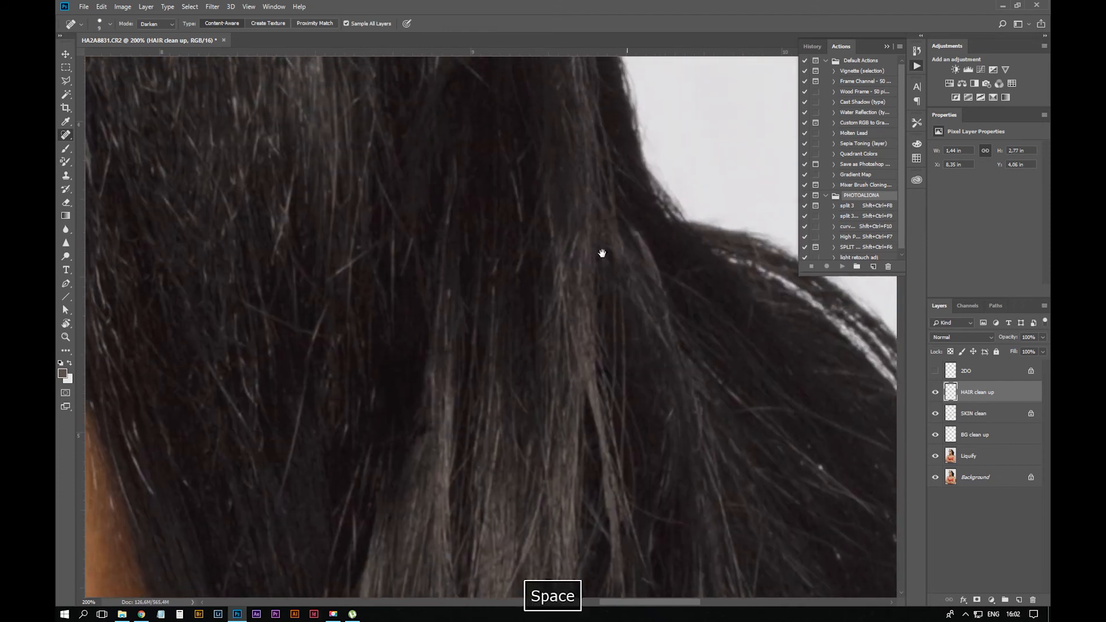
# Remove the light hairs crossing the dark hair beside the temple
pyautogui.moveTo(392, 263); pyautogui.dragTo(607, 190)
pyautogui.moveTo(546, 211); pyautogui.dragTo(595, 174)
pyautogui.moveTo(541, 237); pyautogui.dragTo(496, 449)
pyautogui.moveTo(450, 237)
pyautogui.mouseDown()
pyautogui.moveTo(546, 273)
pyautogui.moveTo(483, 253)
pyautogui.mouseUp()
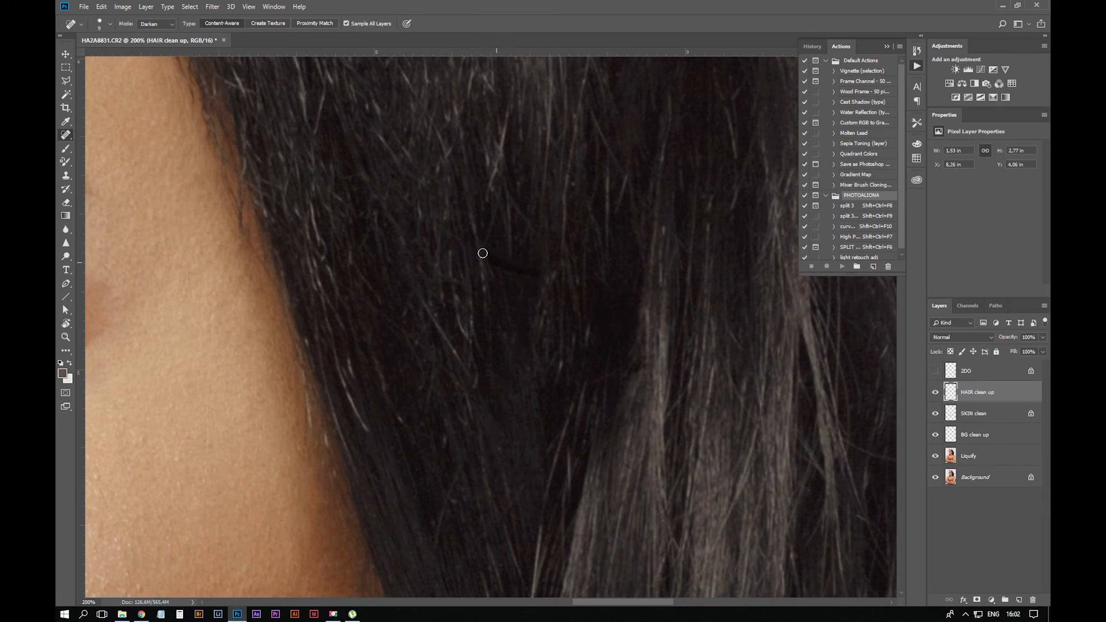
pyautogui.press('space')
pyautogui.moveTo(509, 397); pyautogui.dragTo(524, 245)
pyautogui.moveTo(450, 394); pyautogui.dragTo(481, 299)
pyautogui.press('space')
pyautogui.moveTo(395, 151); pyautogui.dragTo(495, 385)
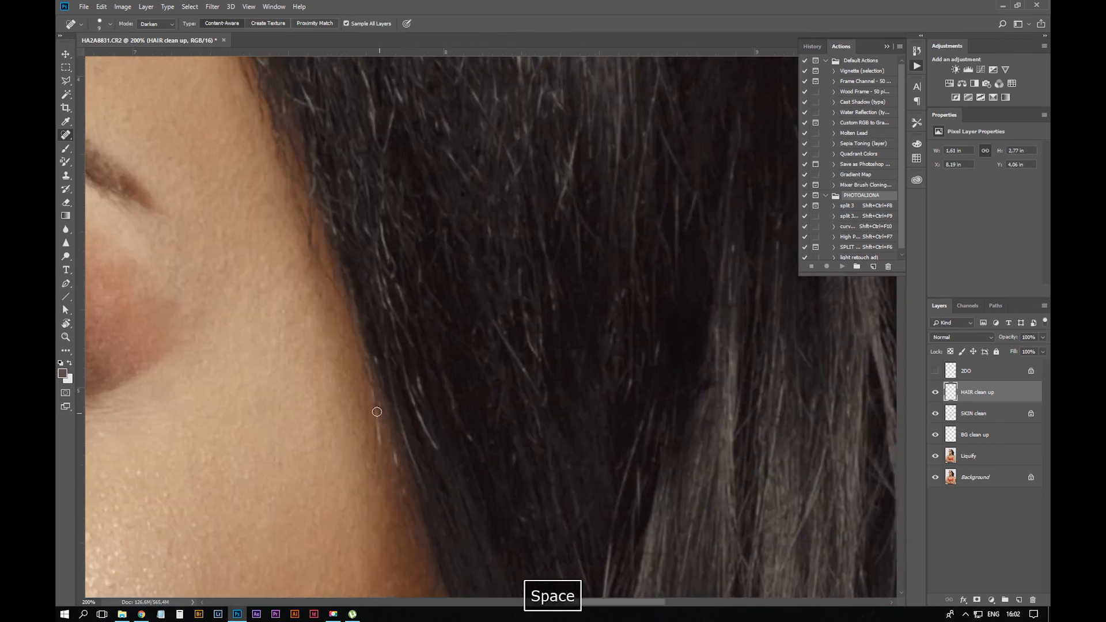
# Remove the stray hairs on the side of the head above the temple and beneath the top of the gathered hair
pyautogui.moveTo(517, 326); pyautogui.dragTo(521, 482)
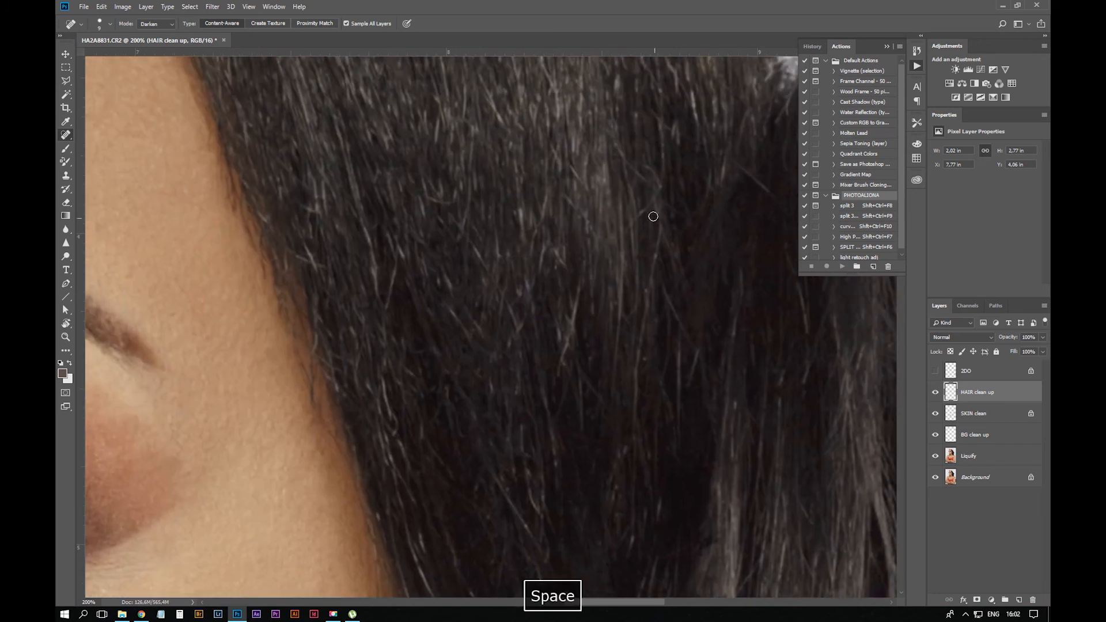
pyautogui.press('space')
pyautogui.moveTo(634, 329); pyautogui.dragTo(416, 380)
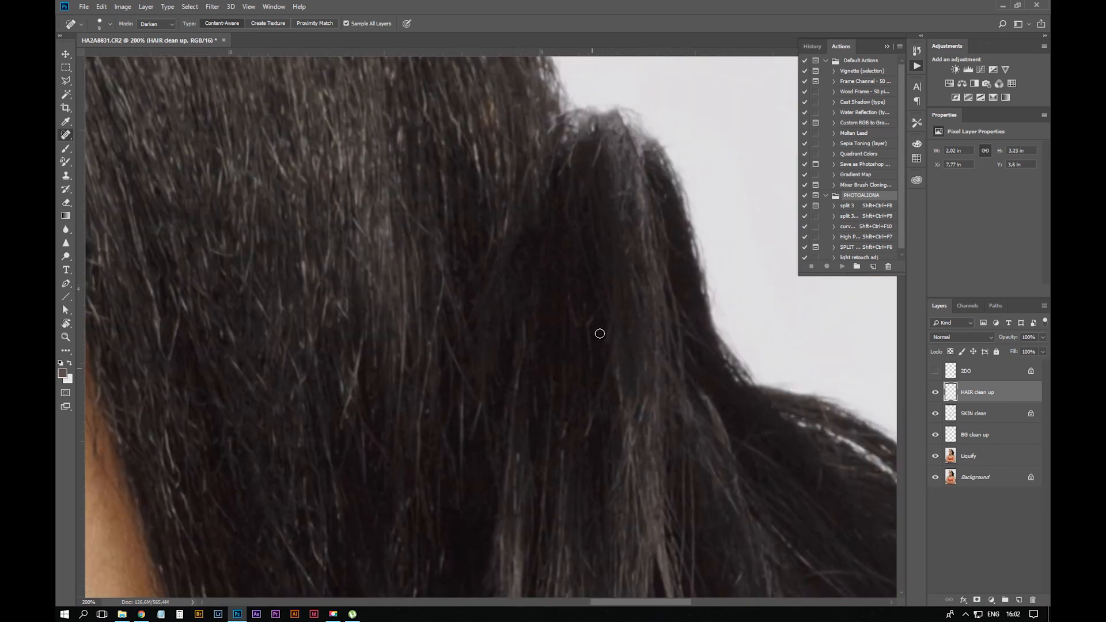
pyautogui.press('space')
pyautogui.moveTo(622, 440); pyautogui.dragTo(468, 388)
pyautogui.moveTo(470, 432); pyautogui.dragTo(544, 331)
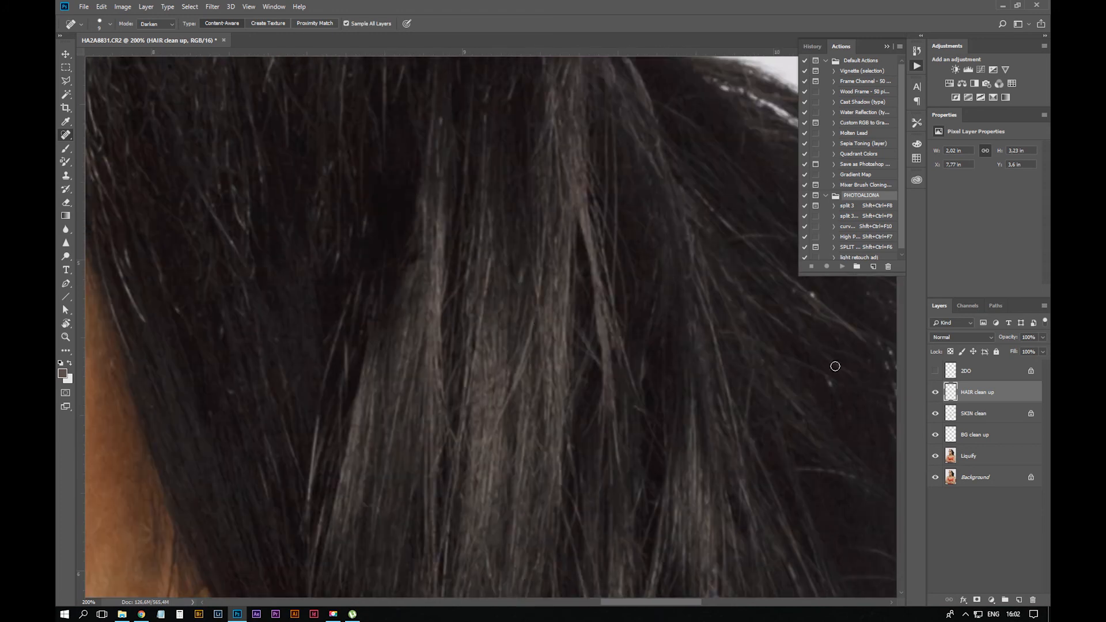
# Remove the light stray hairs crossing the dark outer side of the hairstyle below the top of the bun
pyautogui.press('space')
pyautogui.moveTo(743, 139); pyautogui.dragTo(610, 316)
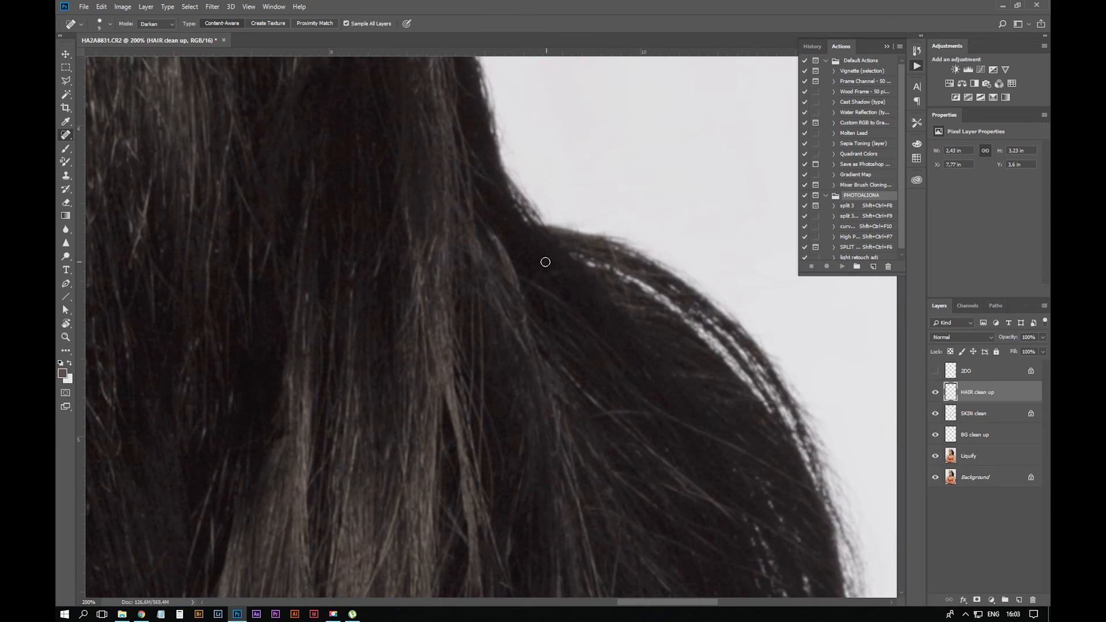
pyautogui.moveTo(710, 509); pyautogui.dragTo(607, 385)
pyautogui.moveTo(542, 278); pyautogui.dragTo(712, 369)
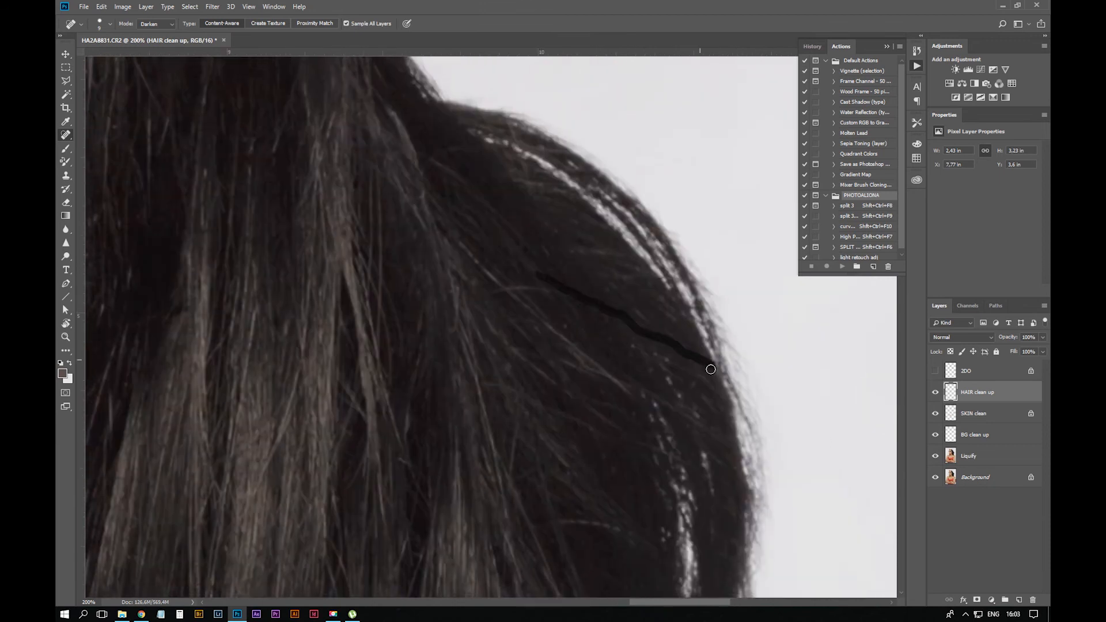
pyautogui.press('space')
pyautogui.moveTo(629, 476); pyautogui.dragTo(657, 371)
pyautogui.moveTo(571, 209); pyautogui.dragTo(512, 212)
pyautogui.press('space')
pyautogui.moveTo(605, 482); pyautogui.dragTo(624, 358)
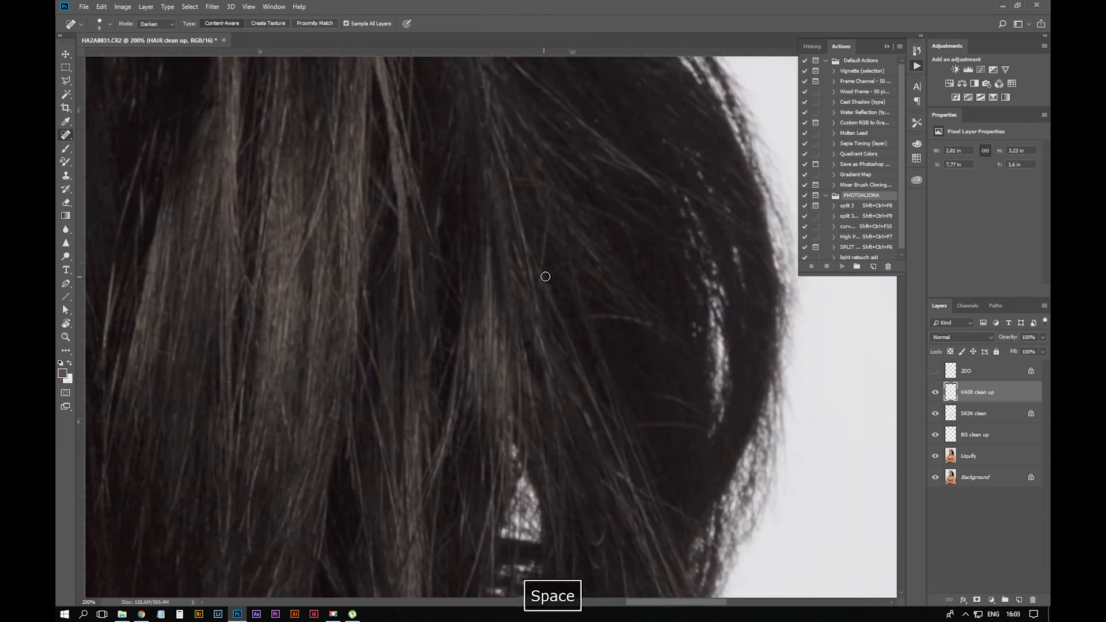
pyautogui.moveTo(546, 276); pyautogui.dragTo(546, 203)
# Try to heal the bright background gap showing through the hair between the earring and the bun's outer edge
pyautogui.press('space')
pyautogui.moveTo(599, 513)
pyautogui.mouseDown()
pyautogui.moveTo(672, 206)
pyautogui.moveTo(672, 217)
pyautogui.mouseUp()
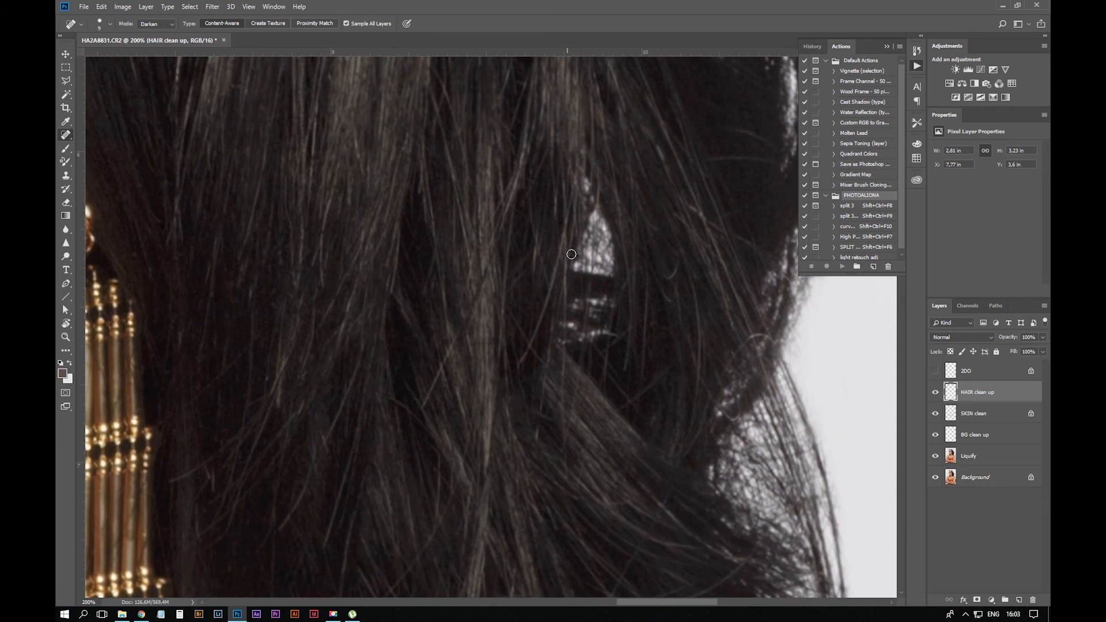
pyautogui.moveTo(590, 184); pyautogui.dragTo(593, 289)
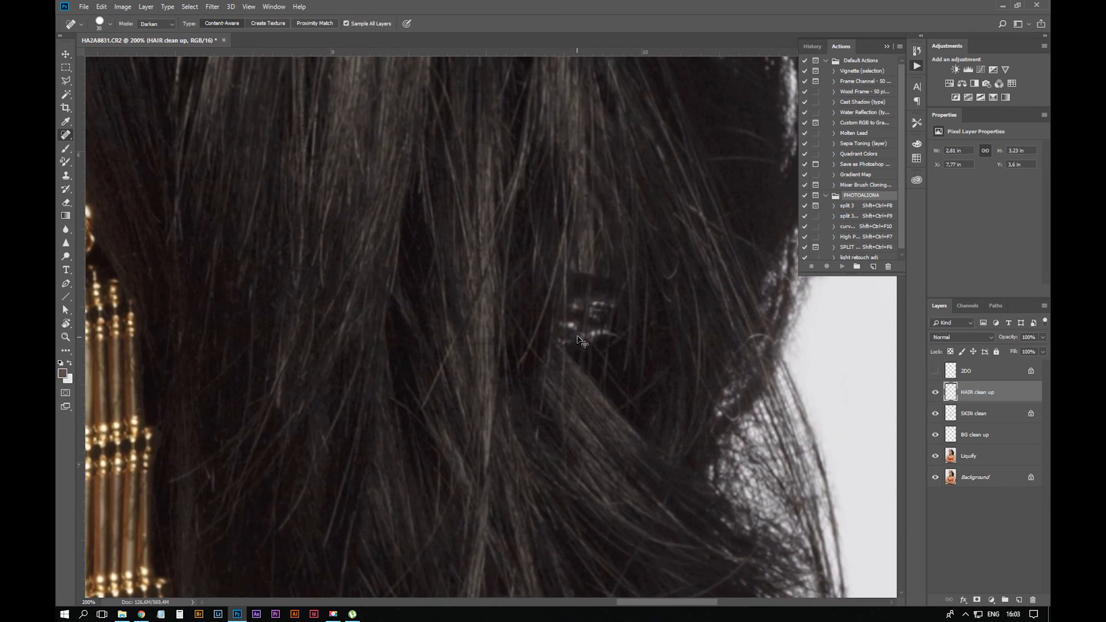
pyautogui.hotkey('ctrl', 'z')
# Set the Clone Stamp to Darken mode and clone dark strands over the bright gap in the hair
pyautogui.press('s')
pyautogui.press('space')
pyautogui.moveTo(479, 138); pyautogui.dragTo(482, 180)
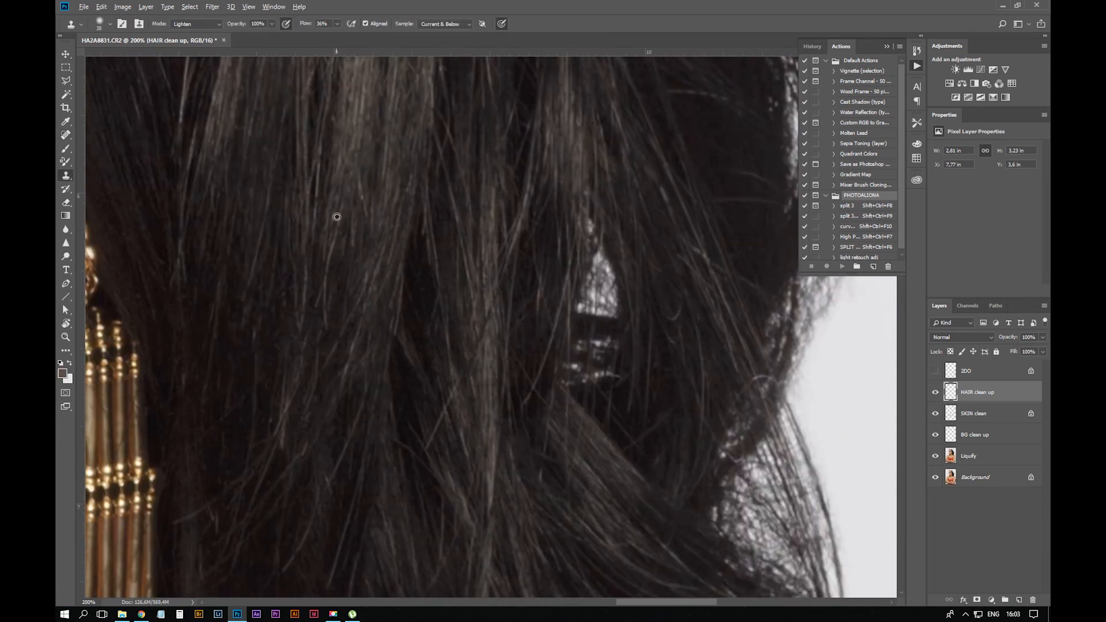
pyautogui.press(']')
pyautogui.click(196, 24)
pyautogui.click(190, 48)
pyautogui.moveTo(587, 222); pyautogui.dragTo(609, 378)
pyautogui.moveTo(626, 188); pyautogui.dragTo(611, 217)
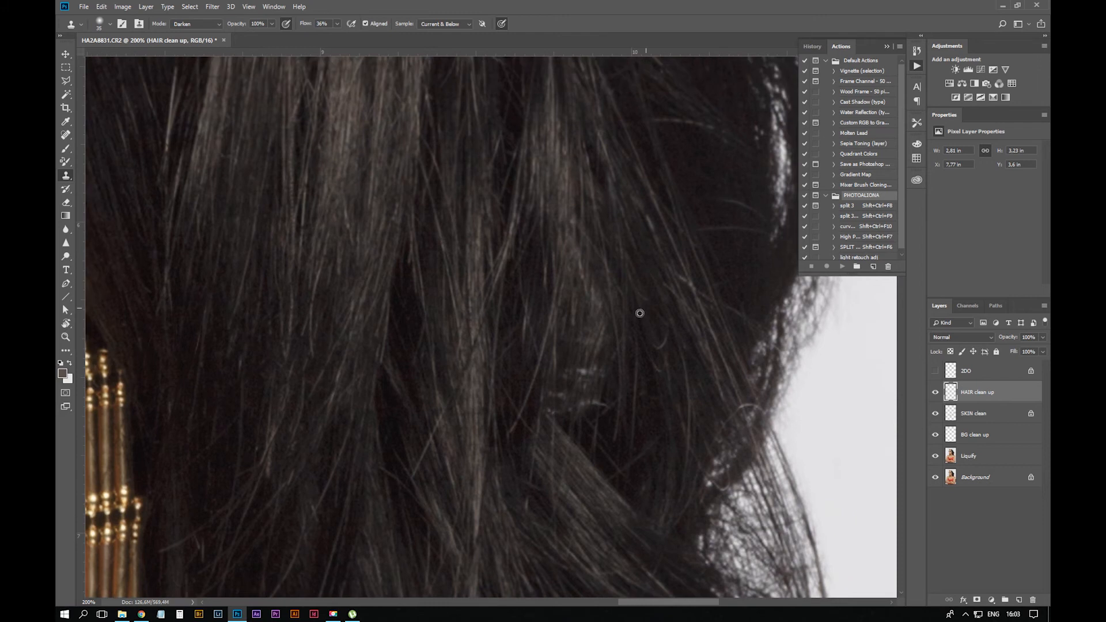
# Clone dark hair from a new source over the remaining bright spots at the lower end of the gap
pyautogui.keyDown('alt'); pyautogui.click(654, 405); pyautogui.keyUp('alt')
pyautogui.moveTo(579, 368)
pyautogui.mouseDown()
pyautogui.moveTo(578, 390)
pyautogui.moveTo(595, 375)
pyautogui.mouseUp()
pyautogui.moveTo(594, 276); pyautogui.dragTo(589, 343)
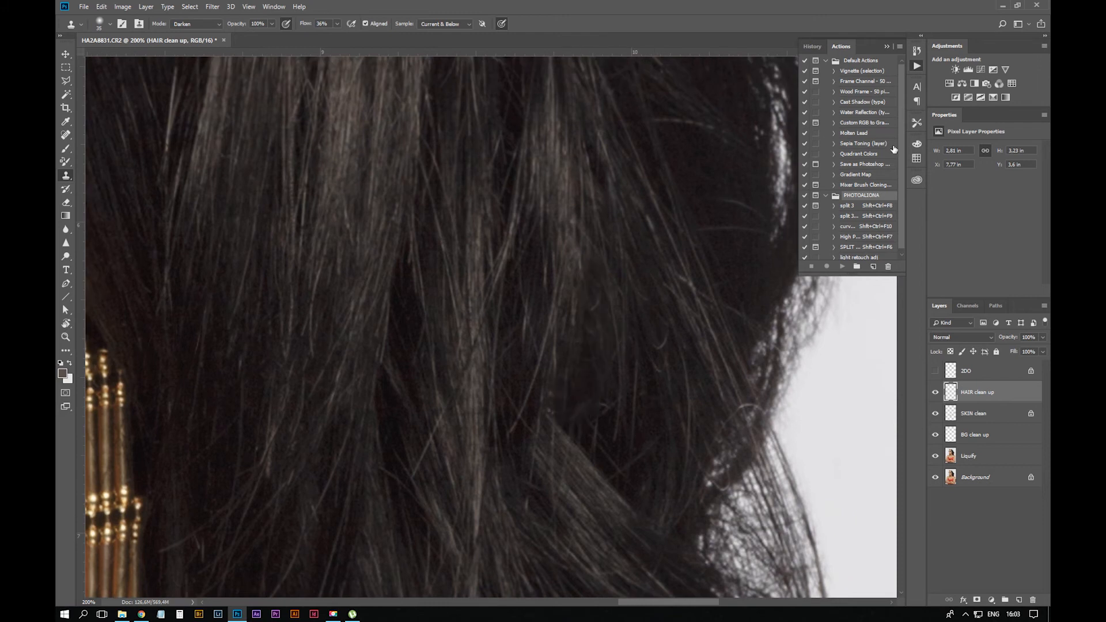
pyautogui.hotkey('ctrl', '-')
pyautogui.hotkey('ctrl', '-')
pyautogui.hotkey('ctrl', '-')
pyautogui.hotkey('ctrl', '+')
pyautogui.hotkey('ctrl', '+')
pyautogui.hotkey('ctrl', '+')
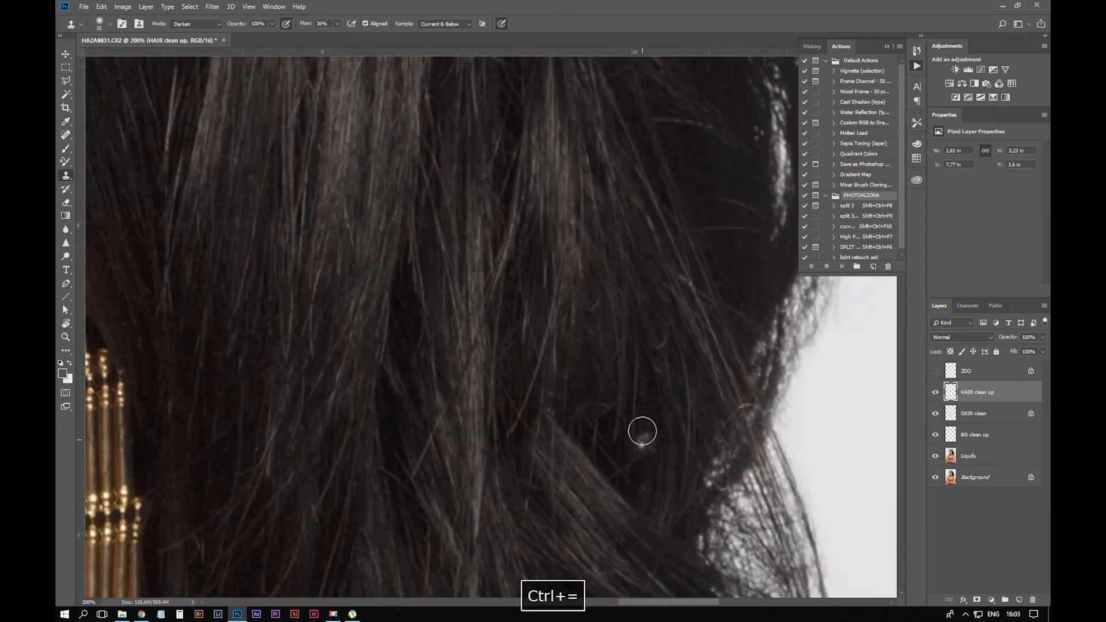
# Remove the curved stray hairs beside the covered gap and along the bun's outer edge with the Spot Healing Brush
pyautogui.press('j')
pyautogui.moveTo(667, 333); pyautogui.dragTo(657, 372)
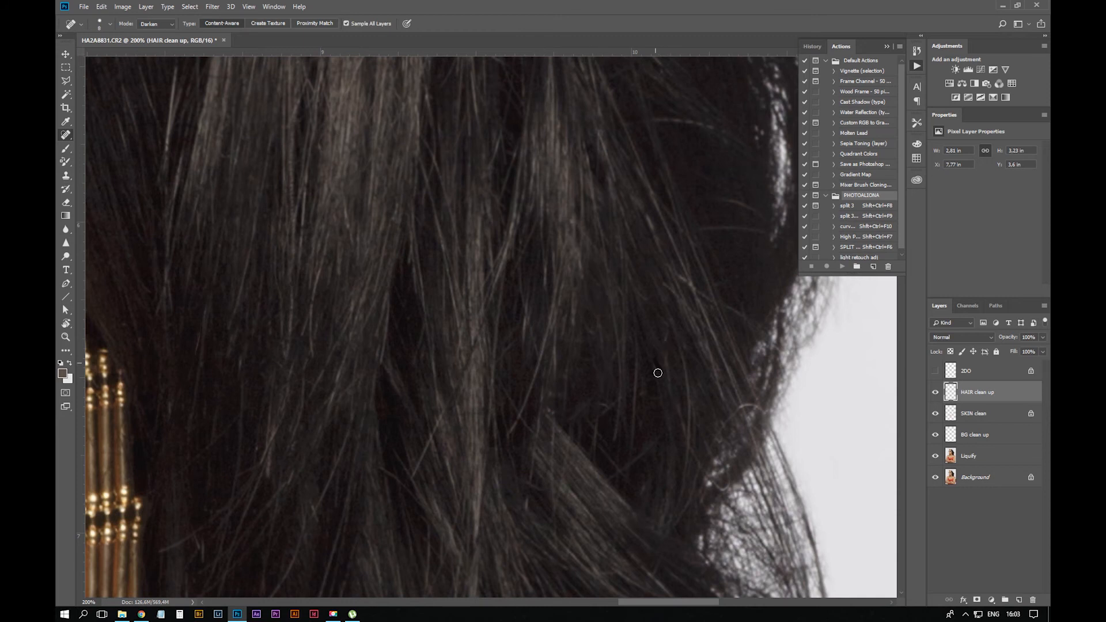
pyautogui.moveTo(767, 412); pyautogui.dragTo(735, 410)
pyautogui.moveTo(732, 422); pyautogui.dragTo(722, 436)
pyautogui.moveTo(707, 480); pyautogui.dragTo(731, 485)
pyautogui.moveTo(655, 121); pyautogui.dragTo(712, 131)
pyautogui.moveTo(700, 228); pyautogui.dragTo(743, 228)
# Remove the crossing hairs around the central light strands, just above the lower curl
pyautogui.moveTo(512, 430)
pyautogui.mouseDown()
pyautogui.moveTo(548, 336)
pyautogui.moveTo(501, 385)
pyautogui.mouseUp()
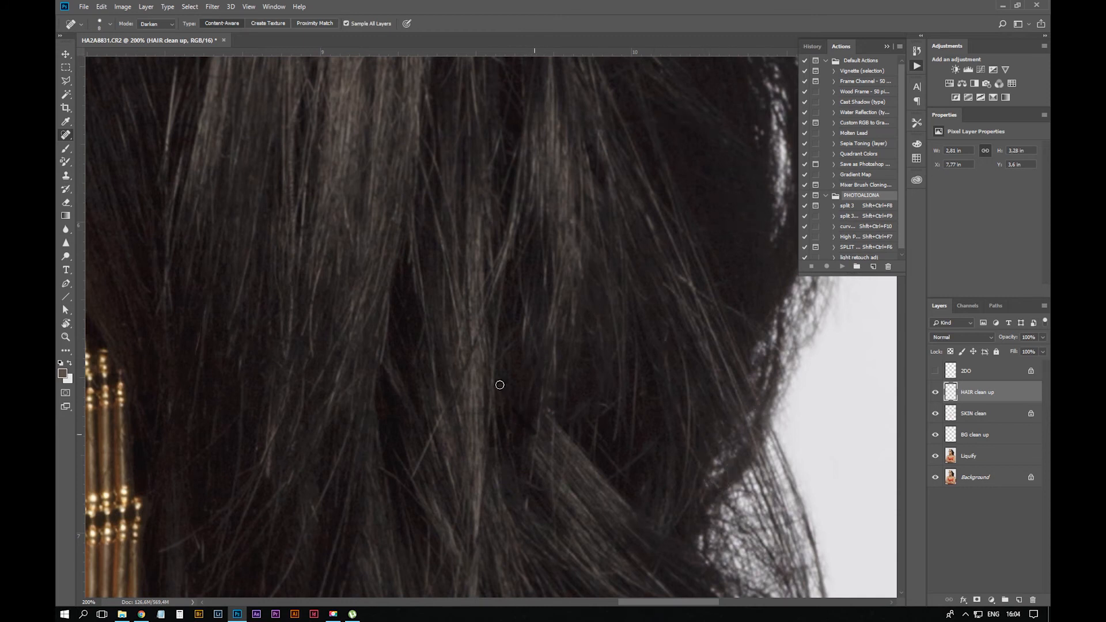
pyautogui.moveTo(638, 366); pyautogui.dragTo(628, 439)
pyautogui.moveTo(525, 515); pyautogui.dragTo(527, 489)
pyautogui.moveTo(415, 482); pyautogui.dragTo(448, 401)
# Remove the stray hairs crossing the lower curl and its bottom edge against the background
pyautogui.press('space')
pyautogui.press('space')
pyautogui.moveTo(593, 436); pyautogui.dragTo(739, 377)
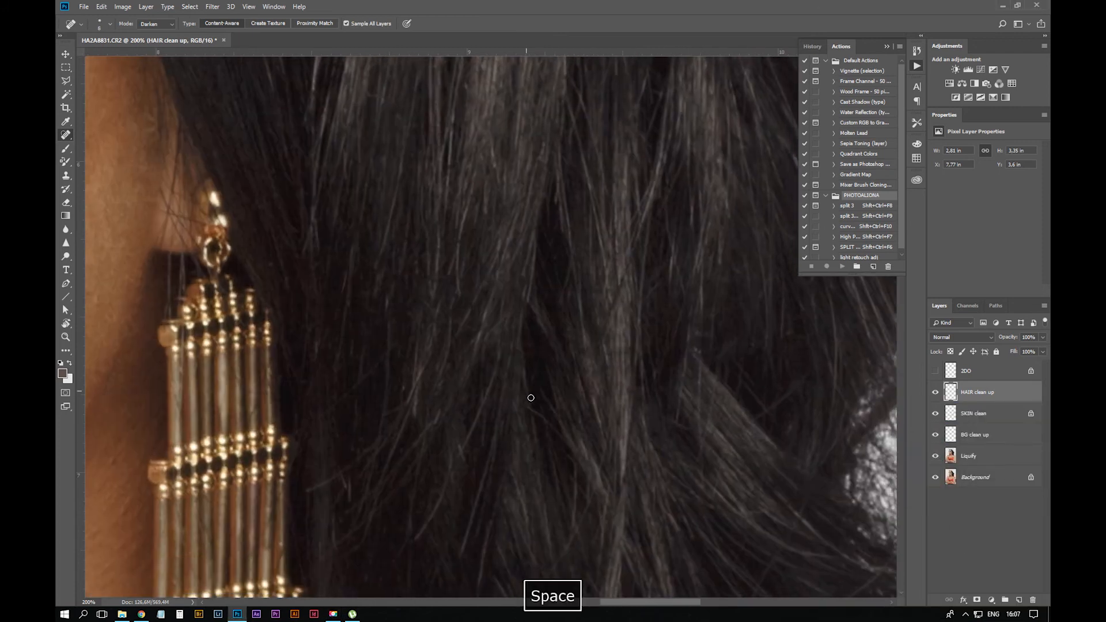
pyautogui.press('space')
pyautogui.moveTo(592, 508); pyautogui.dragTo(543, 393)
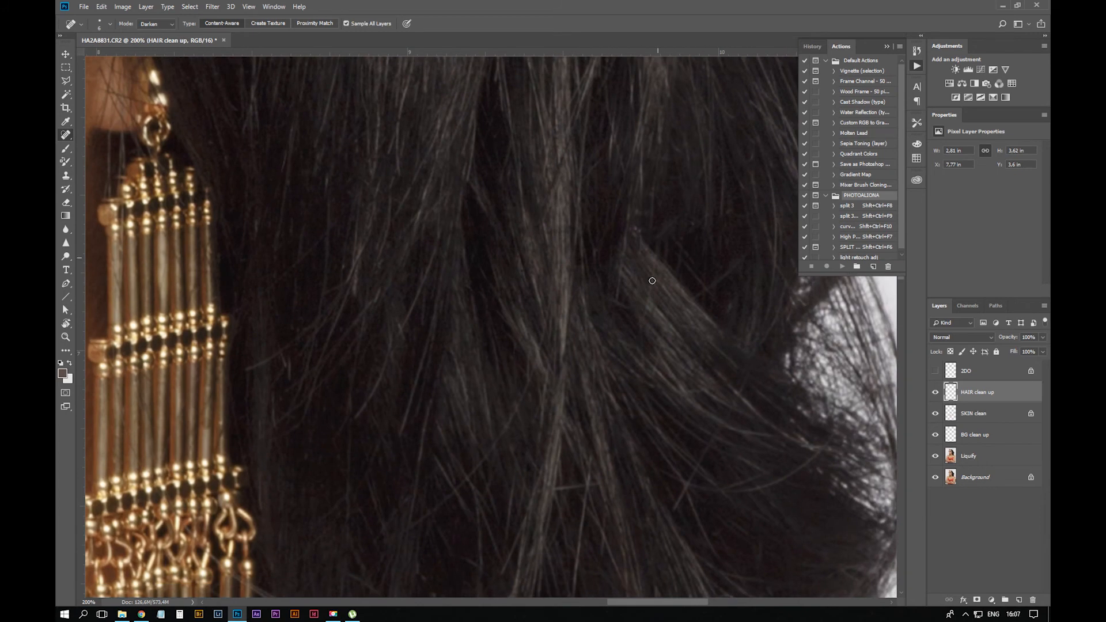
pyautogui.moveTo(677, 494); pyautogui.dragTo(693, 474)
pyautogui.moveTo(778, 481); pyautogui.dragTo(830, 439)
pyautogui.moveTo(552, 492)
pyautogui.mouseDown()
pyautogui.moveTo(602, 485)
pyautogui.moveTo(633, 363)
pyautogui.moveTo(575, 342)
pyautogui.moveTo(553, 471)
pyautogui.mouseUp()
pyautogui.press('space')
pyautogui.moveTo(685, 470); pyautogui.dragTo(711, 453)
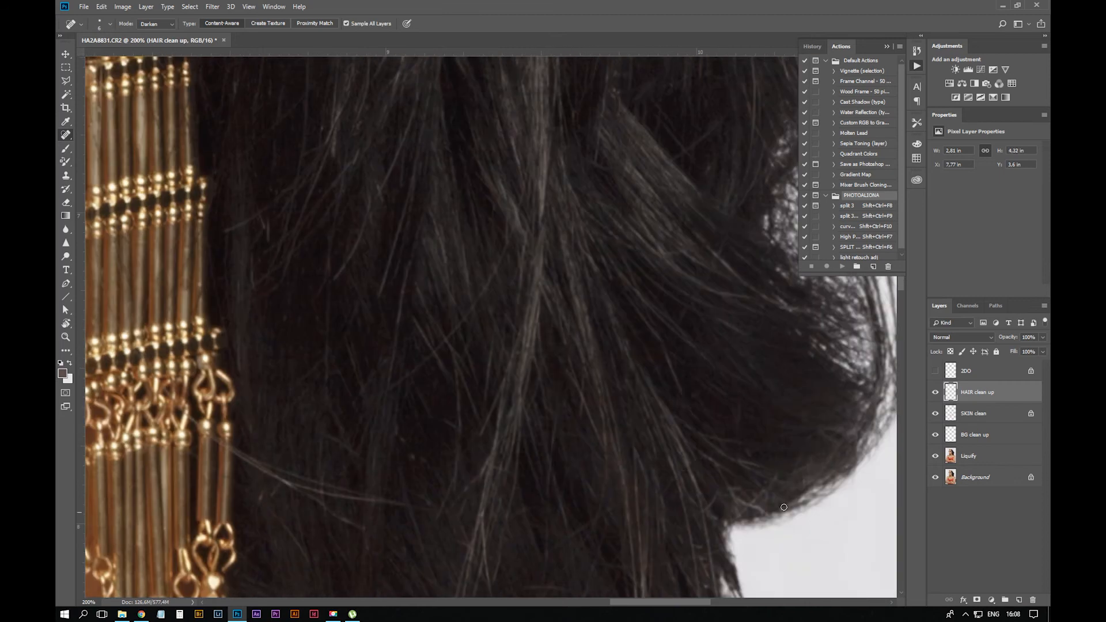
pyautogui.moveTo(761, 494)
pyautogui.mouseDown()
pyautogui.moveTo(742, 514)
pyautogui.moveTo(714, 506)
pyautogui.mouseUp()
# Remove the long light hair running from the earring's lower bars across the dark hair
pyautogui.press('space')
pyautogui.moveTo(375, 450); pyautogui.dragTo(591, 455)
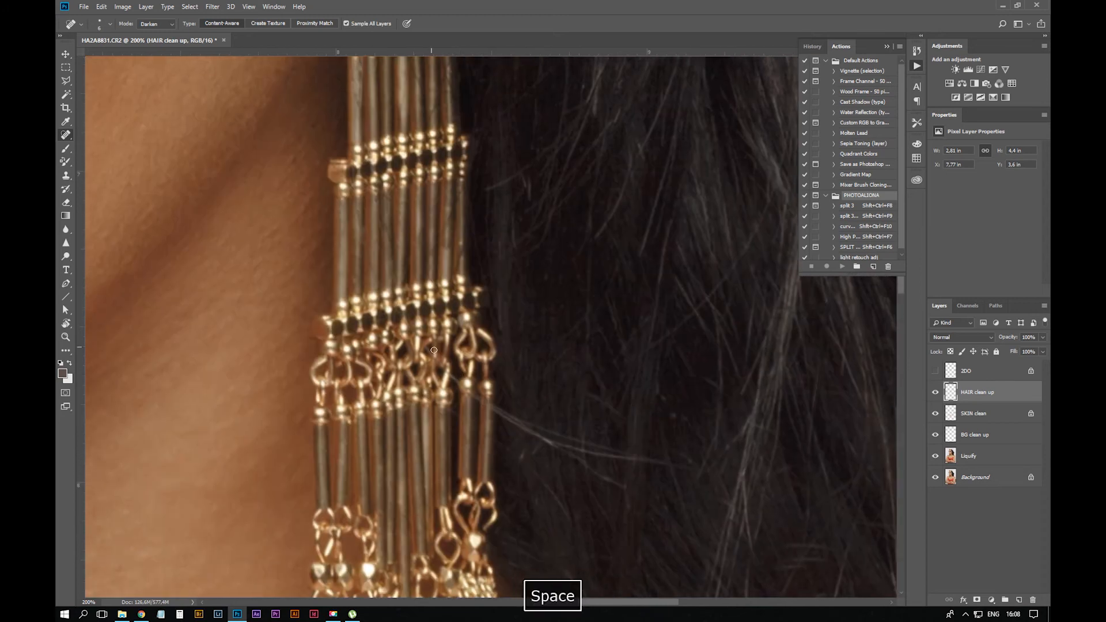
pyautogui.hotkey('ctrl', 'z')
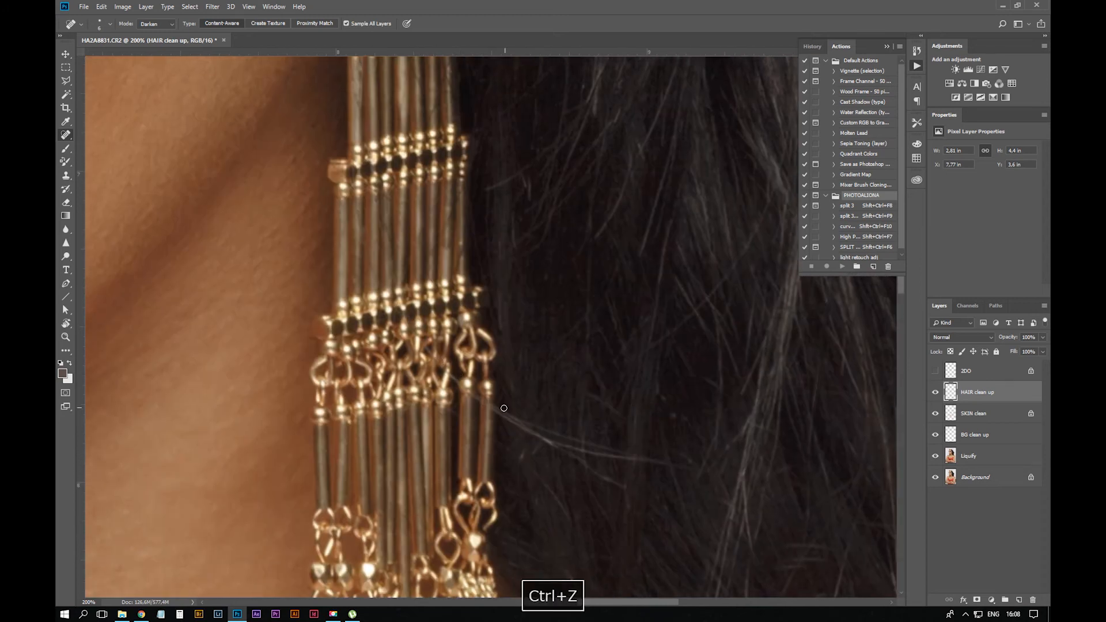
pyautogui.moveTo(503, 408); pyautogui.dragTo(611, 479)
pyautogui.moveTo(595, 468); pyautogui.dragTo(620, 485)
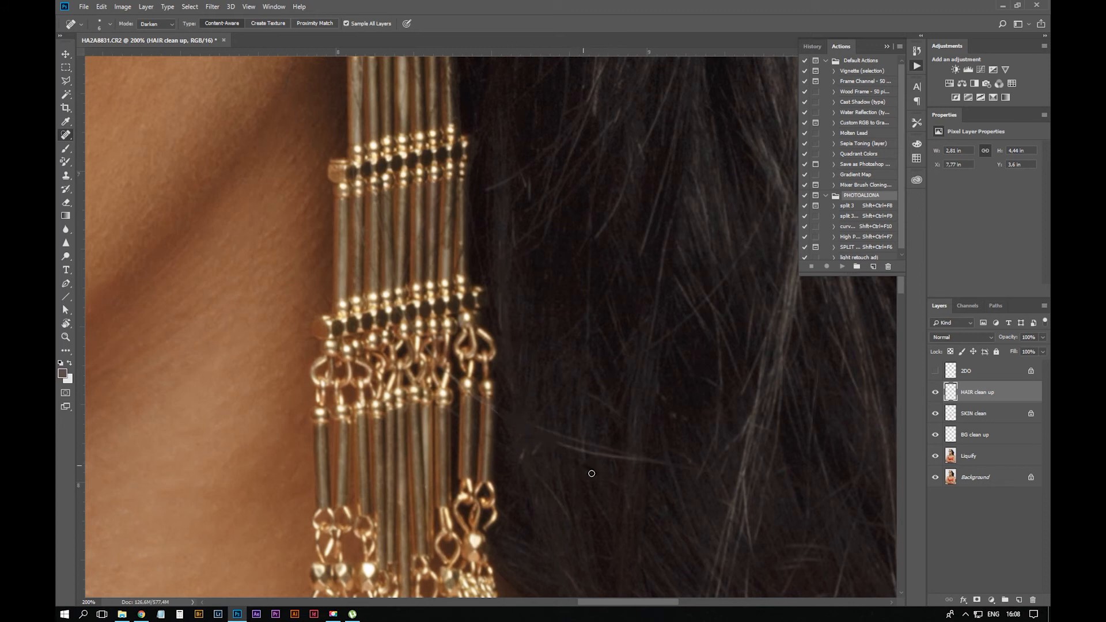
pyautogui.moveTo(541, 473); pyautogui.dragTo(554, 499)
pyautogui.moveTo(558, 445)
pyautogui.mouseDown()
pyautogui.moveTo(636, 460)
pyautogui.moveTo(593, 452)
pyautogui.moveTo(598, 471)
pyautogui.moveTo(604, 443)
pyautogui.moveTo(619, 459)
pyautogui.moveTo(523, 417)
pyautogui.mouseUp()
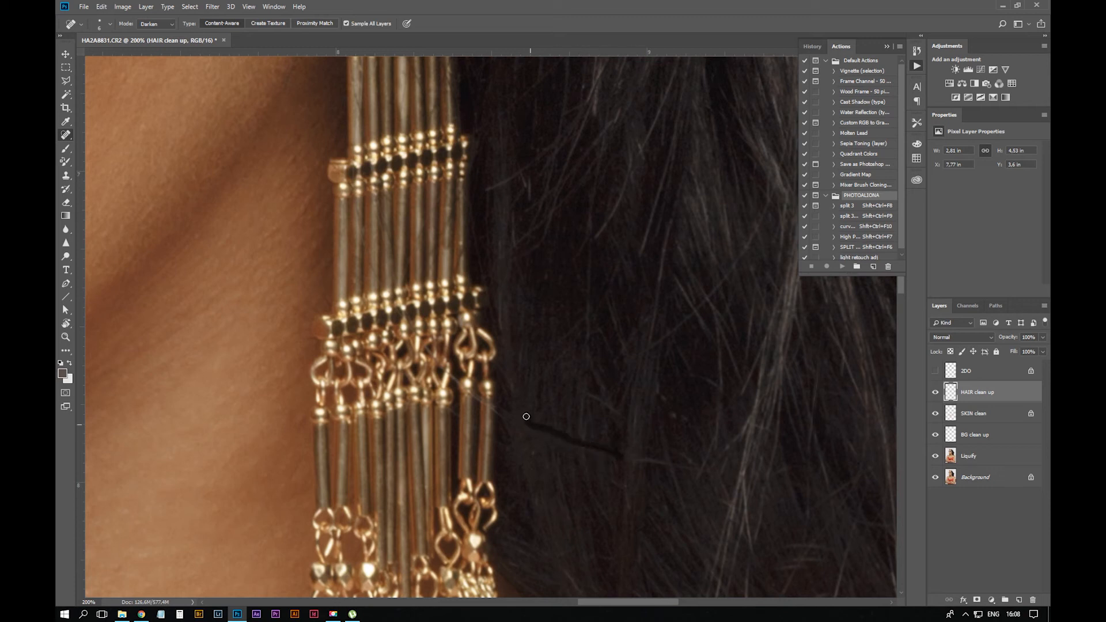
pyautogui.moveTo(636, 458); pyautogui.dragTo(681, 465)
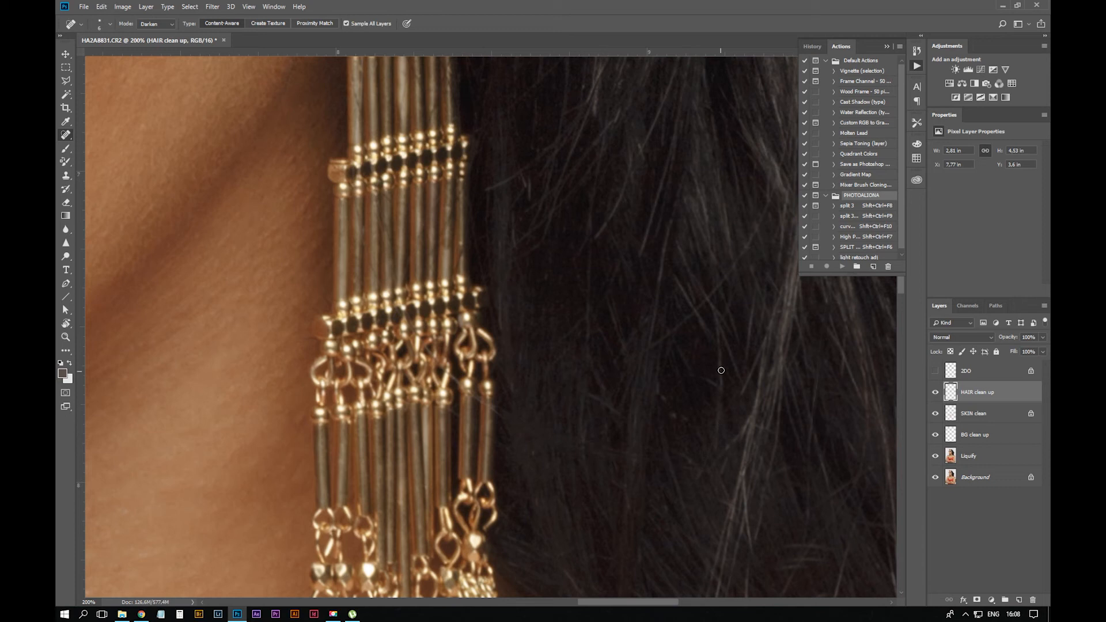
# Remove the short light hairs from the dark hair between the earring and the long light strands
pyautogui.moveTo(722, 370)
pyautogui.mouseDown()
pyautogui.moveTo(715, 454)
pyautogui.moveTo(756, 562)
pyautogui.mouseUp()
pyautogui.moveTo(490, 191); pyautogui.dragTo(531, 165)
pyautogui.moveTo(515, 102); pyautogui.dragTo(552, 68)
pyautogui.moveTo(594, 242); pyautogui.dragTo(614, 205)
# Set the Spot Healing Brush mode to Normal and try retouching the stray hair over the earring's lower bars
pyautogui.click(161, 24)
pyautogui.click(151, 34)
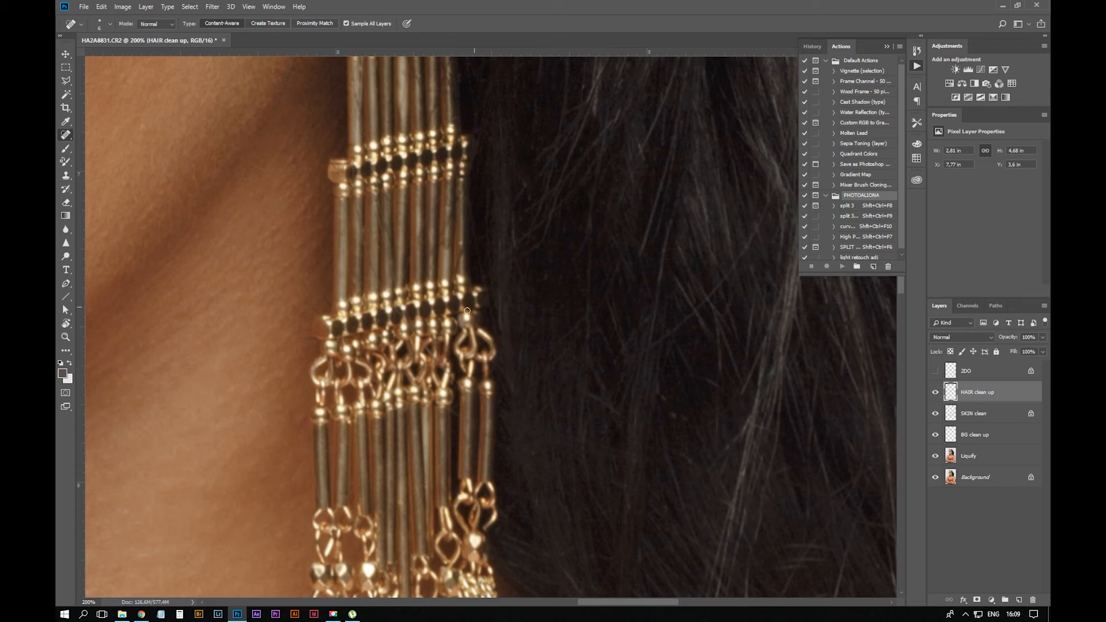
pyautogui.press('s')
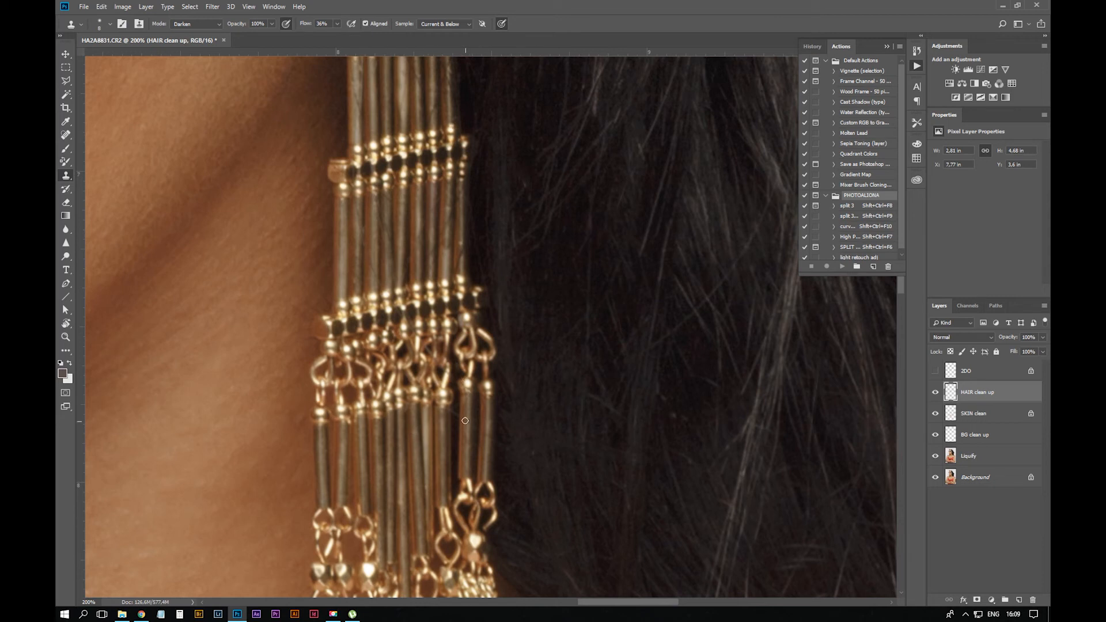
pyautogui.press('j')
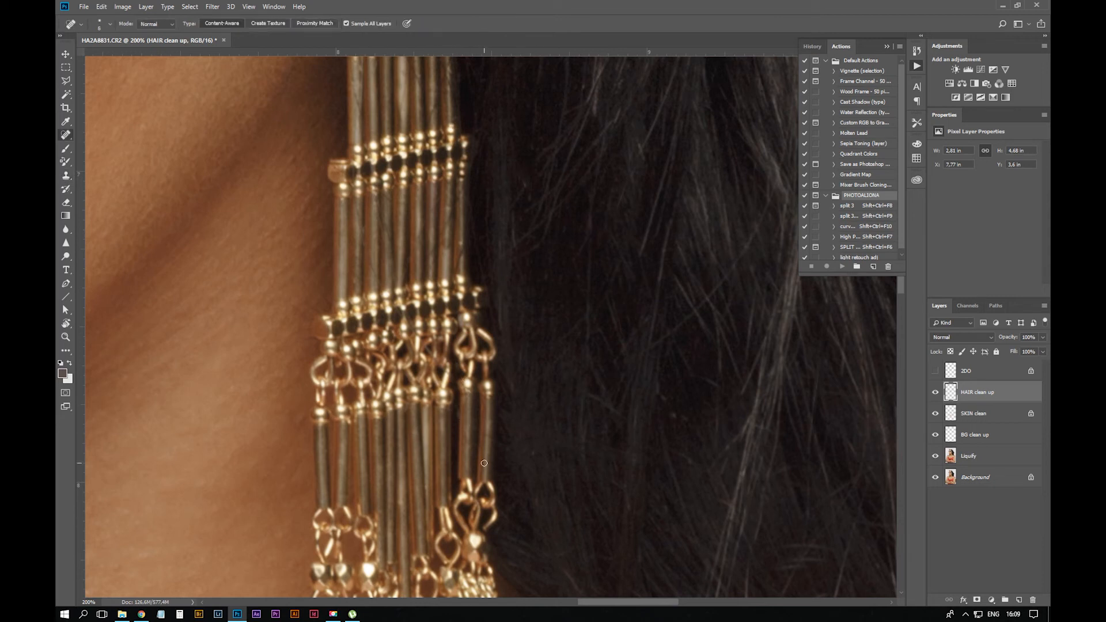
pyautogui.hotkey('ctrl', 'z')
# Scribble brush marks over the long light strands in the lower hair, and undo the marks
pyautogui.moveTo(562, 338); pyautogui.dragTo(464, 321)
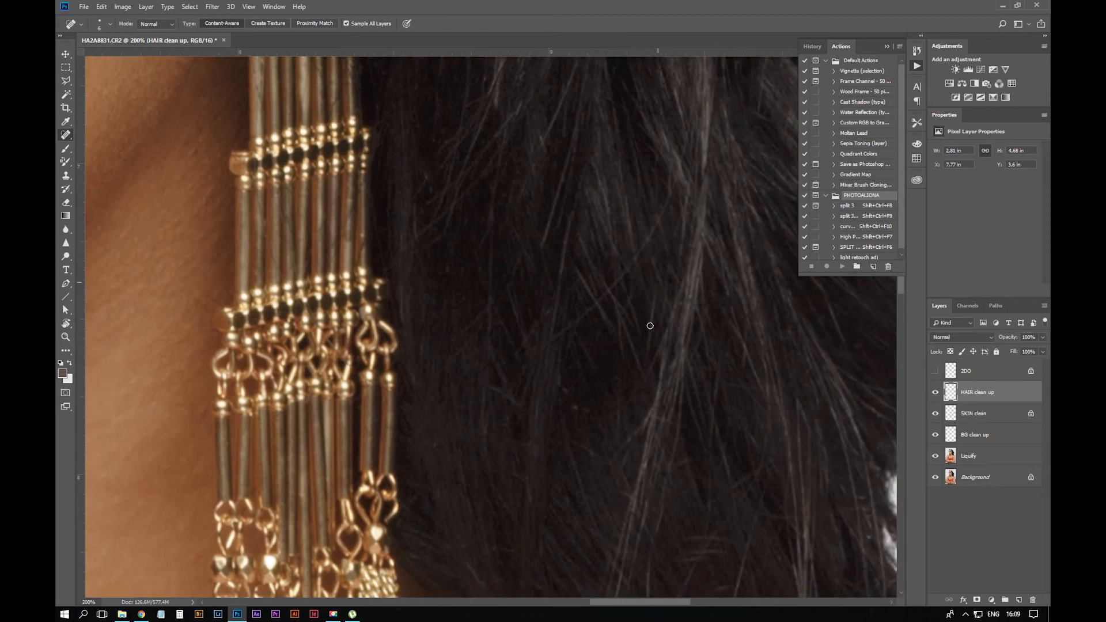
pyautogui.moveTo(736, 322); pyautogui.dragTo(767, 398)
pyautogui.hotkey('ctrl', '-')
pyautogui.hotkey('ctrl', '-')
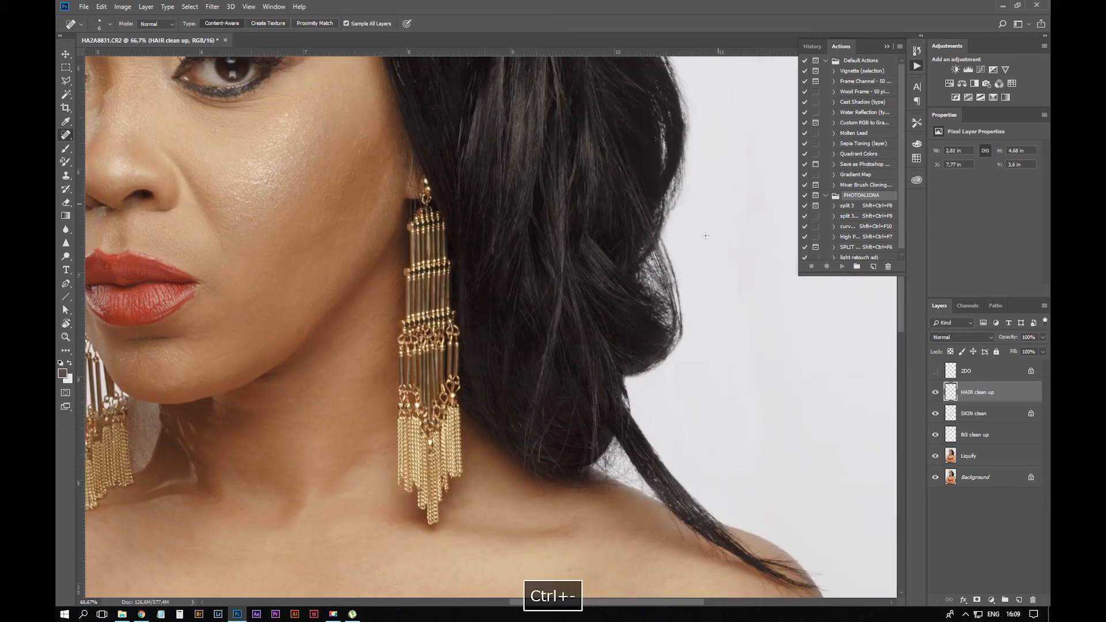
pyautogui.hotkey('ctrl', '+')
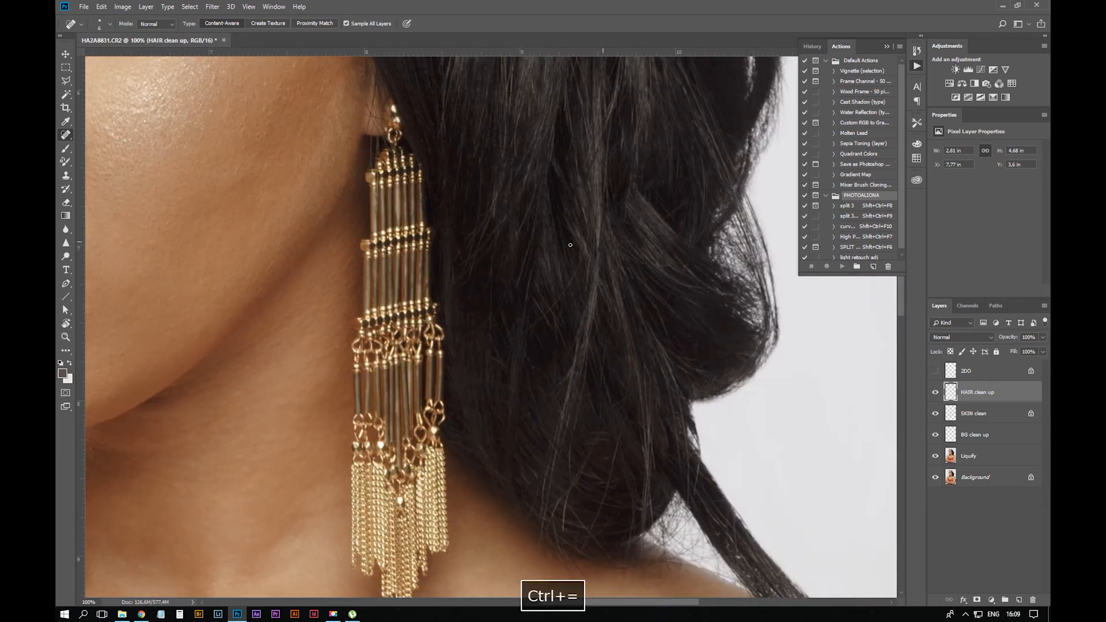
pyautogui.press('b')
pyautogui.moveTo(585, 344)
pyautogui.mouseDown()
pyautogui.moveTo(565, 360)
pyautogui.moveTo(537, 487)
pyautogui.moveTo(544, 516)
pyautogui.mouseUp()
pyautogui.moveTo(656, 428)
pyautogui.mouseDown()
pyautogui.moveTo(640, 465)
pyautogui.moveTo(651, 525)
pyautogui.mouseUp()
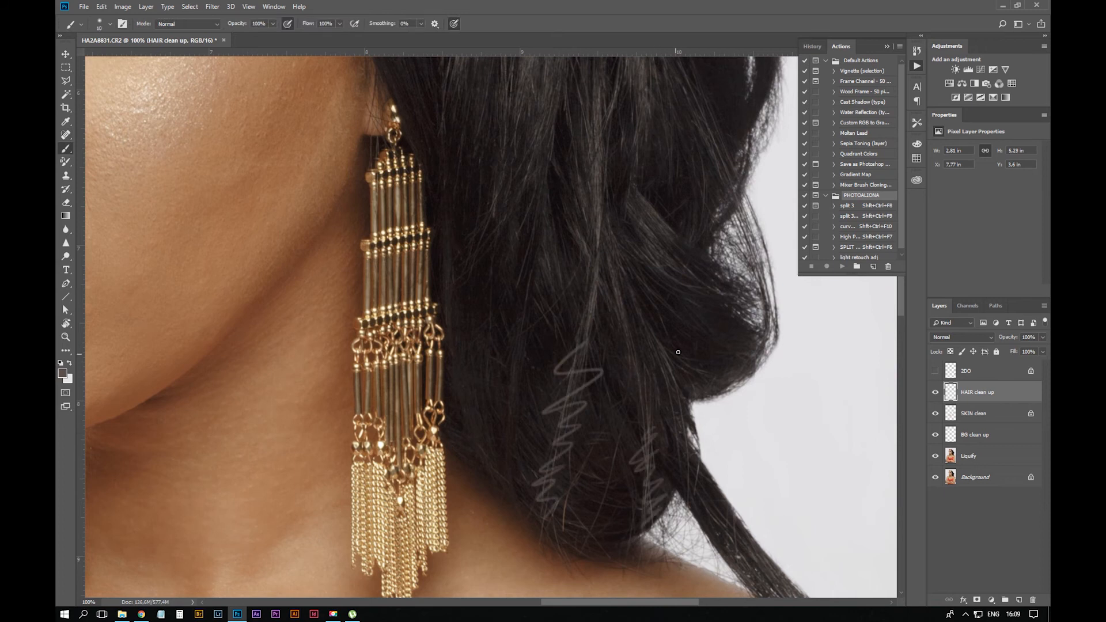
pyautogui.moveTo(665, 351)
pyautogui.mouseDown()
pyautogui.moveTo(665, 427)
pyautogui.moveTo(685, 458)
pyautogui.mouseUp()
pyautogui.hotkey('ctrl', 'z')
pyautogui.hotkey('ctrl', 'alt', 'z')
pyautogui.hotkey('ctrl', 'alt', 'z')
pyautogui.hotkey('ctrl', 'alt', 'z')
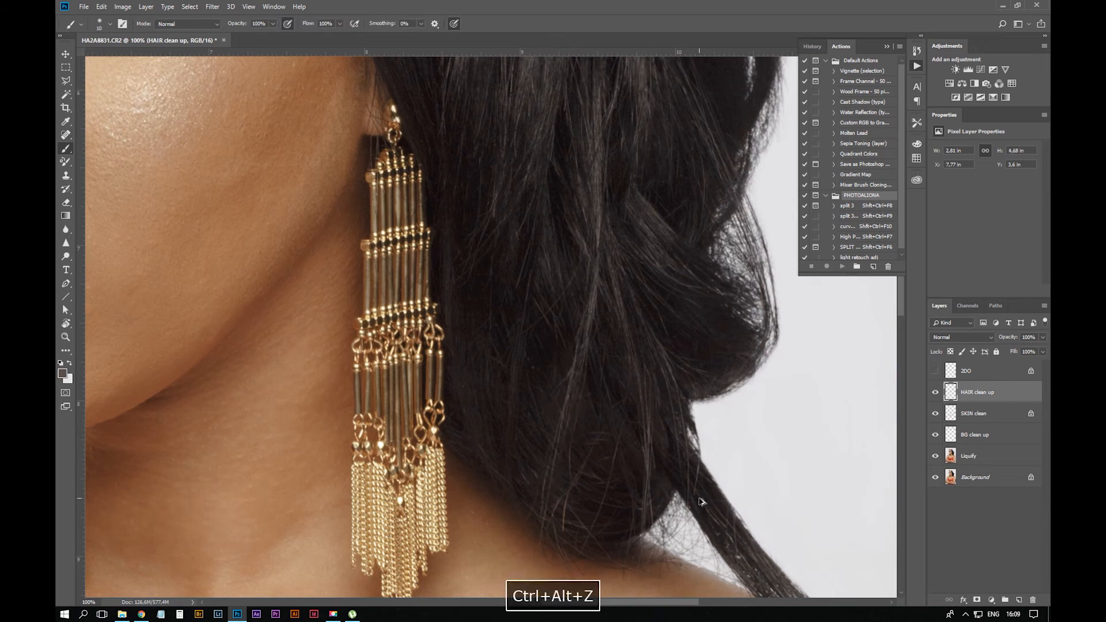
# Heal away the light stray hairs in the rounded lower hair beside the earring's chains
pyautogui.press('space')
pyautogui.moveTo(699, 501)
pyautogui.mouseDown()
pyautogui.moveTo(613, 358)
pyautogui.moveTo(632, 441)
pyautogui.mouseUp()
pyautogui.hotkey('ctrl', '=')
pyautogui.press('j')
pyautogui.moveTo(637, 375)
pyautogui.mouseDown()
pyautogui.moveTo(674, 440)
pyautogui.moveTo(607, 415)
pyautogui.moveTo(635, 503)
pyautogui.moveTo(647, 506)
pyautogui.moveTo(604, 452)
pyautogui.moveTo(637, 461)
pyautogui.moveTo(598, 370)
pyautogui.moveTo(603, 304)
pyautogui.mouseUp()
pyautogui.moveTo(592, 347)
pyautogui.mouseDown()
pyautogui.moveTo(587, 408)
pyautogui.moveTo(584, 345)
pyautogui.mouseUp()
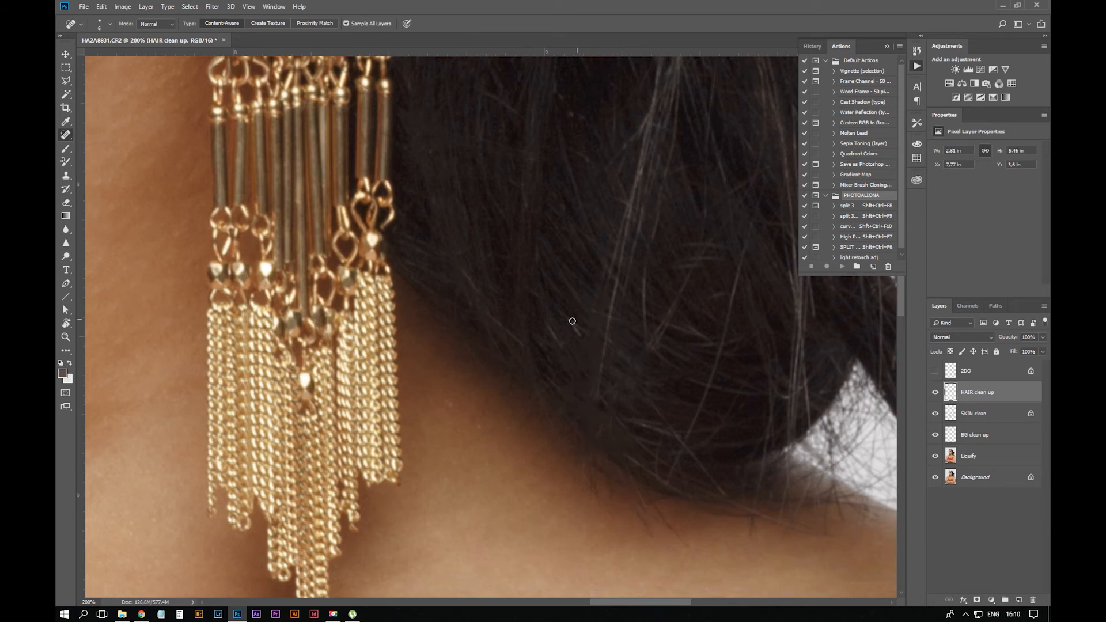
pyautogui.moveTo(604, 305); pyautogui.dragTo(597, 406)
pyautogui.moveTo(646, 276)
pyautogui.mouseDown()
pyautogui.moveTo(644, 341)
pyautogui.moveTo(666, 330)
pyautogui.mouseUp()
# Remove the lower ends of the long light strands running down beside the earring
pyautogui.moveTo(664, 196); pyautogui.dragTo(614, 291)
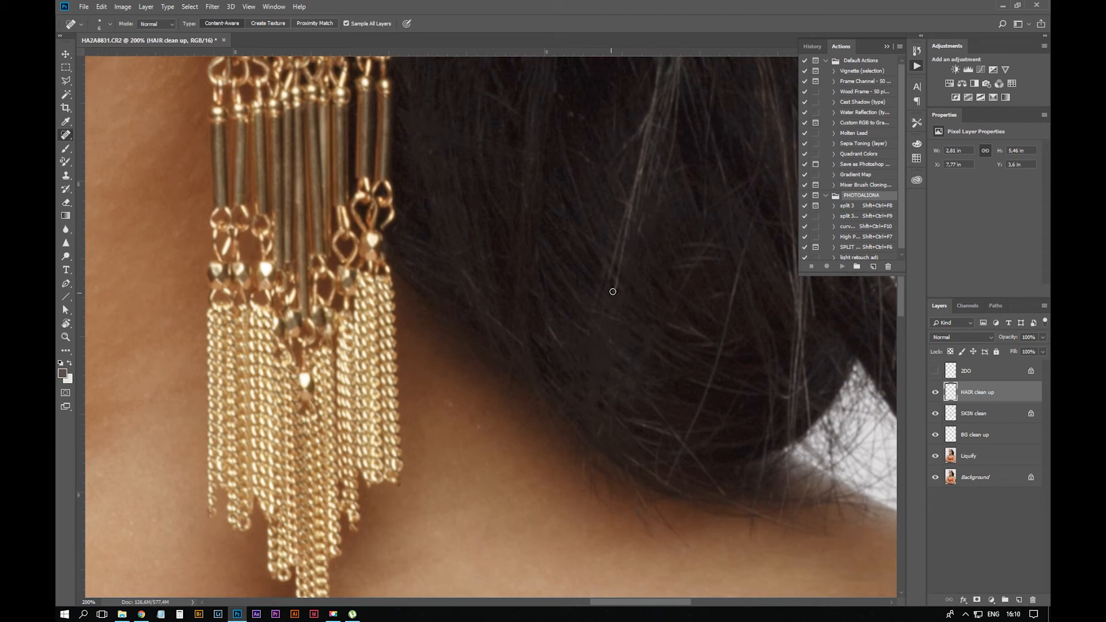
pyautogui.moveTo(628, 219); pyautogui.dragTo(608, 291)
pyautogui.press('space')
pyautogui.moveTo(686, 189); pyautogui.dragTo(642, 320)
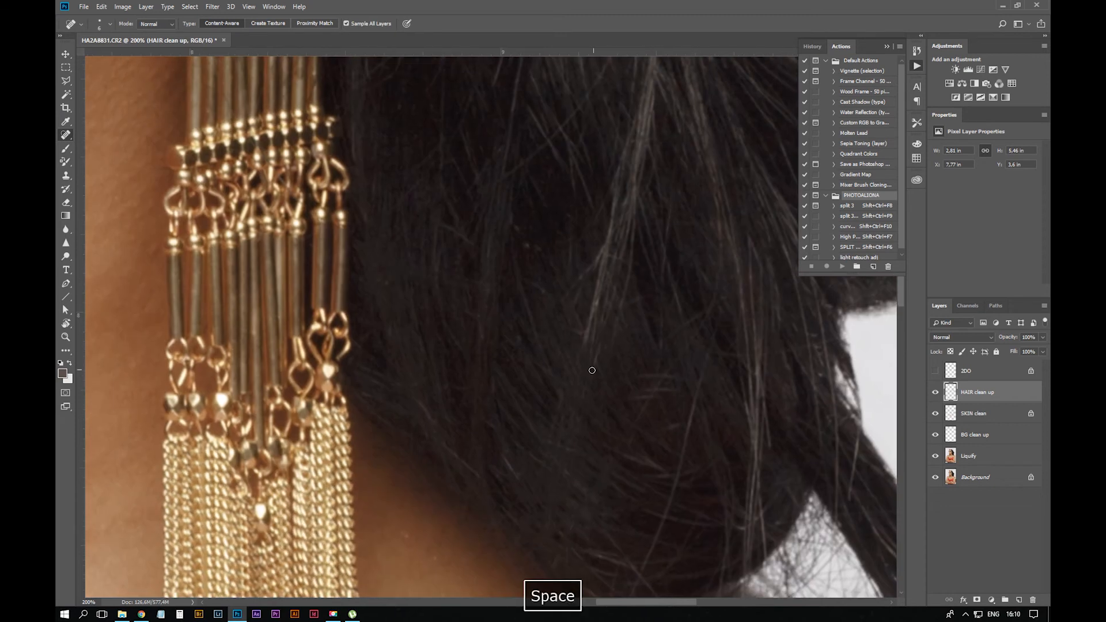
pyautogui.moveTo(616, 282); pyautogui.dragTo(588, 359)
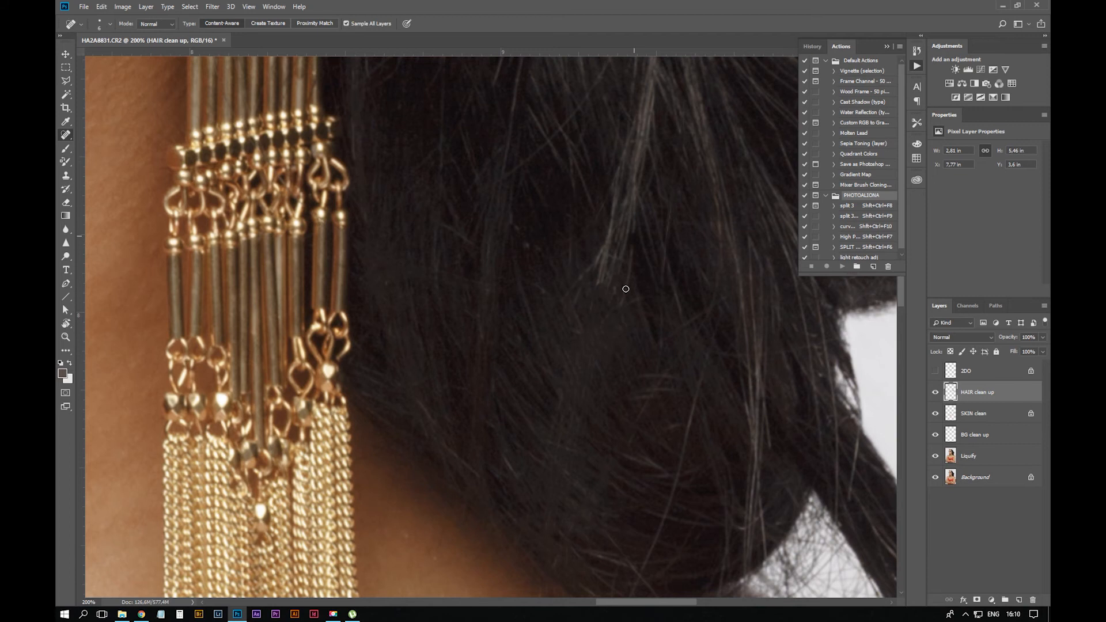
pyautogui.moveTo(629, 226); pyautogui.dragTo(590, 303)
pyautogui.press('space')
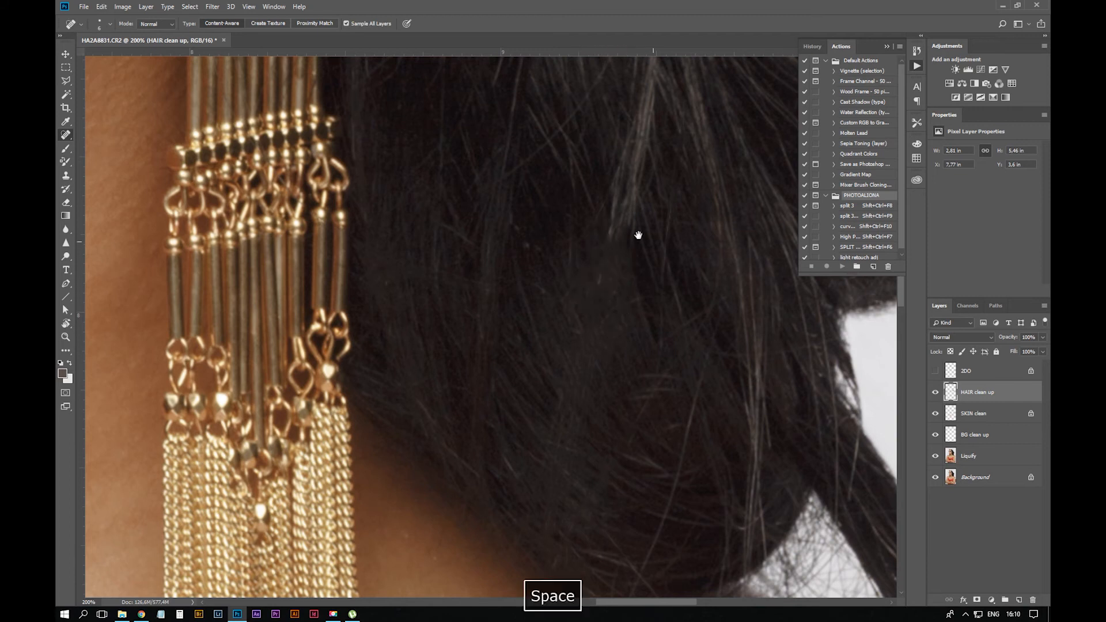
pyautogui.moveTo(638, 237); pyautogui.dragTo(610, 179)
# Remove the crossing light hairs from the rounded lower hair just above the shoulder
pyautogui.moveTo(677, 306)
pyautogui.mouseDown()
pyautogui.moveTo(644, 455)
pyautogui.moveTo(601, 550)
pyautogui.mouseUp()
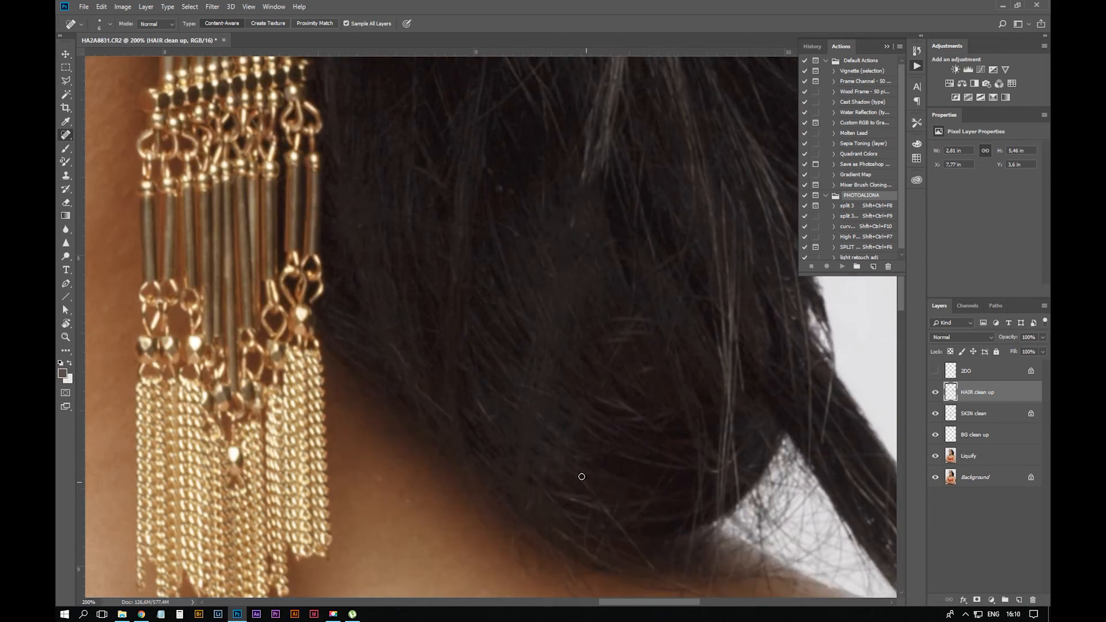
pyautogui.moveTo(579, 476); pyautogui.dragTo(655, 571)
pyautogui.moveTo(602, 505)
pyautogui.mouseDown()
pyautogui.moveTo(639, 554)
pyautogui.moveTo(661, 482)
pyautogui.mouseUp()
pyautogui.moveTo(732, 432); pyautogui.dragTo(738, 495)
pyautogui.moveTo(729, 409); pyautogui.dragTo(721, 502)
pyautogui.moveTo(726, 417); pyautogui.dragTo(717, 544)
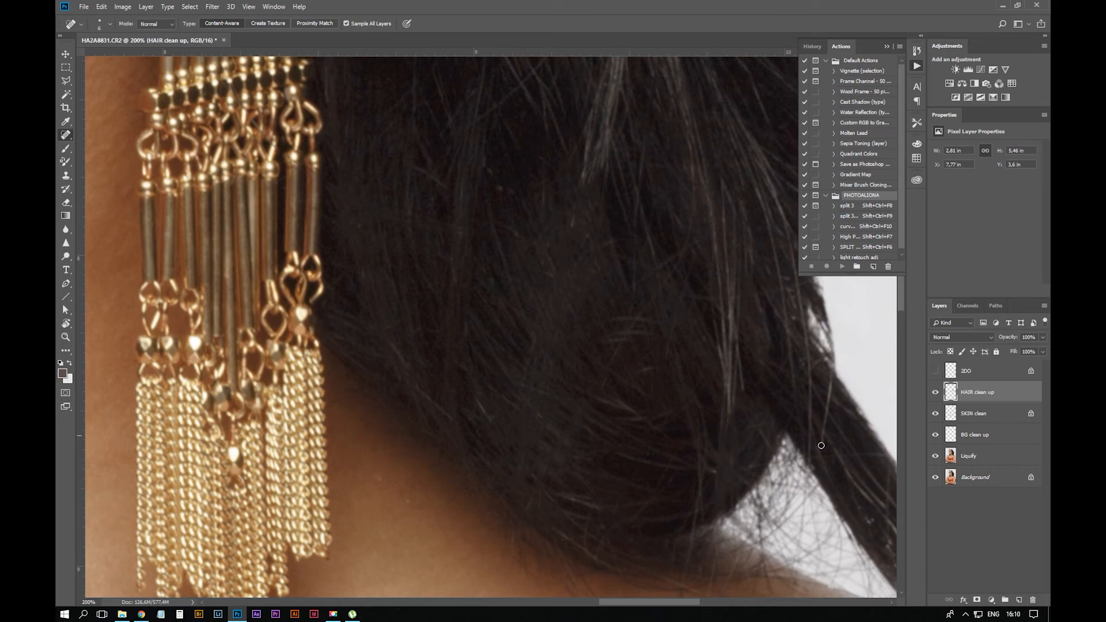
# Remove the stray hairs crossing the top of the thin lock that hangs toward the shoulder
pyautogui.moveTo(834, 369)
pyautogui.mouseDown()
pyautogui.moveTo(824, 441)
pyautogui.moveTo(809, 360)
pyautogui.mouseUp()
pyautogui.moveTo(826, 436); pyautogui.dragTo(831, 394)
pyautogui.moveTo(798, 293)
pyautogui.mouseDown()
pyautogui.moveTo(811, 384)
pyautogui.moveTo(799, 428)
pyautogui.mouseUp()
pyautogui.press('space')
pyautogui.moveTo(771, 378)
pyautogui.mouseDown()
pyautogui.moveTo(586, 370)
pyautogui.moveTo(575, 414)
pyautogui.mouseUp()
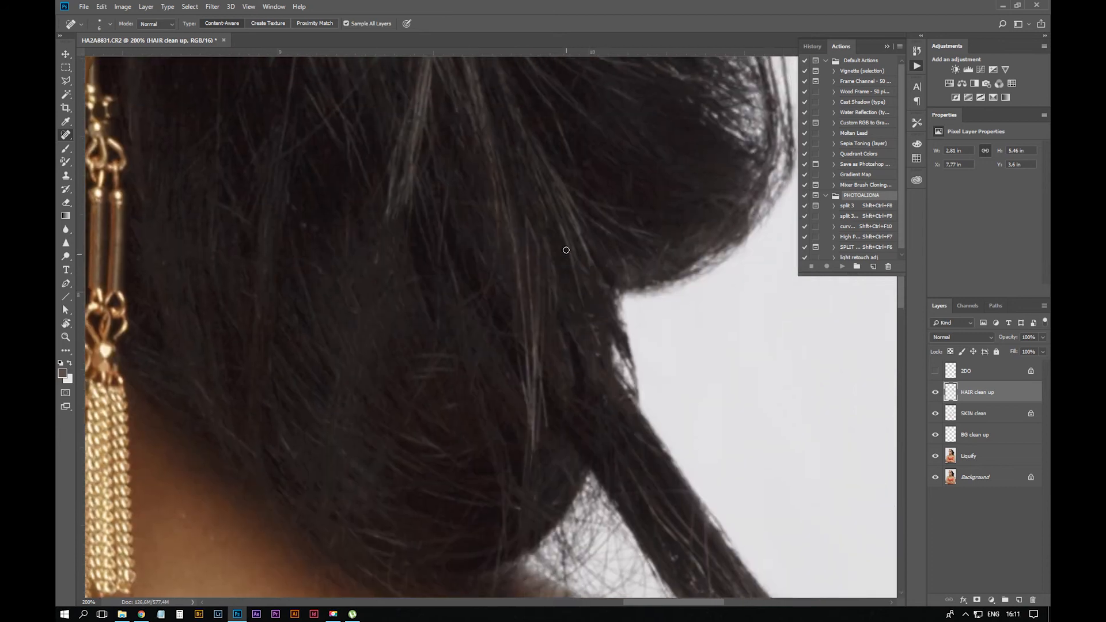
# Heal away the long light strands running down the middle of the lower hair toward the base of the thin lock
pyautogui.moveTo(567, 251); pyautogui.dragTo(600, 351)
pyautogui.moveTo(543, 383)
pyautogui.mouseDown()
pyautogui.moveTo(547, 430)
pyautogui.moveTo(527, 464)
pyautogui.mouseUp()
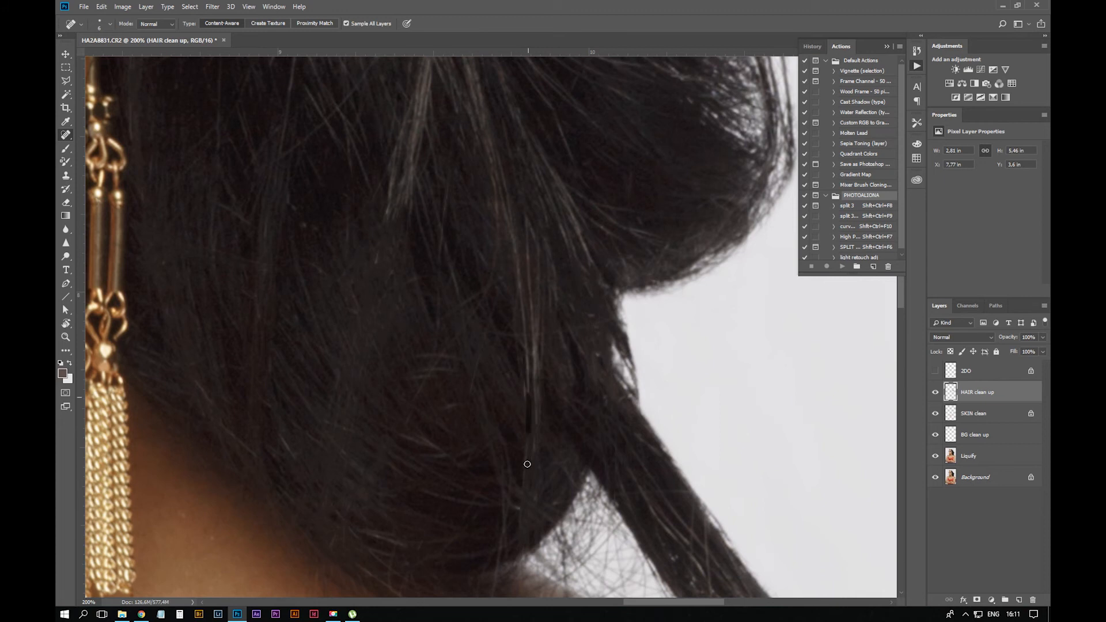
pyautogui.moveTo(534, 426); pyautogui.dragTo(536, 341)
pyautogui.moveTo(527, 289)
pyautogui.mouseDown()
pyautogui.moveTo(524, 395)
pyautogui.moveTo(533, 363)
pyautogui.mouseUp()
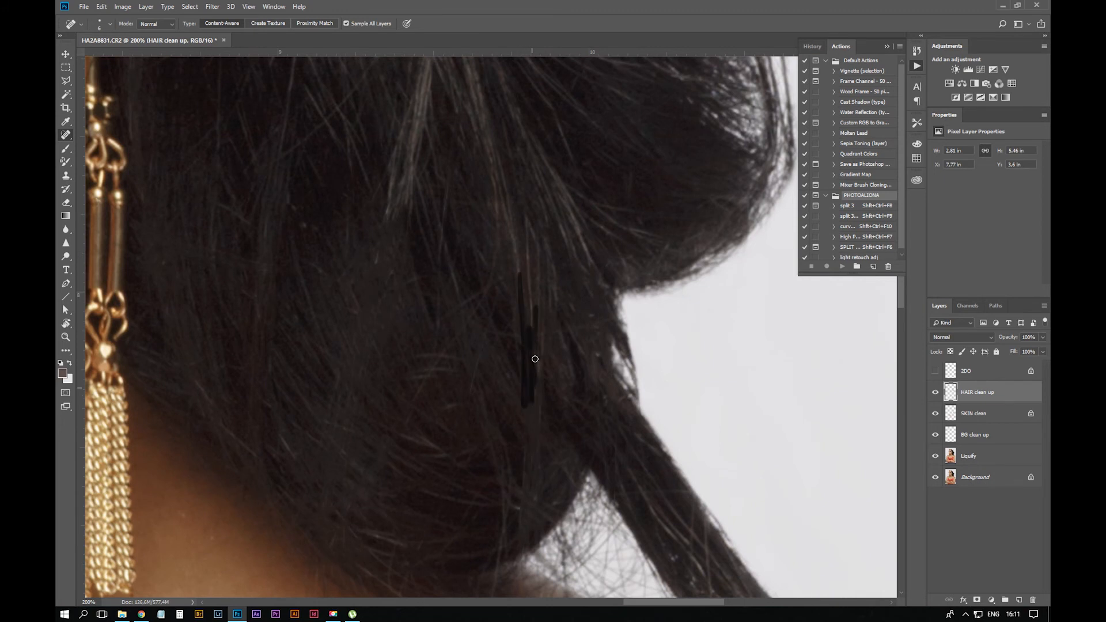
# Examine the retouched hair beside the earring, the hanging lock, the face and the hairline for remaining stray hairs
pyautogui.hotkey('ctrl', '-')
pyautogui.moveTo(529, 212); pyautogui.dragTo(590, 277)
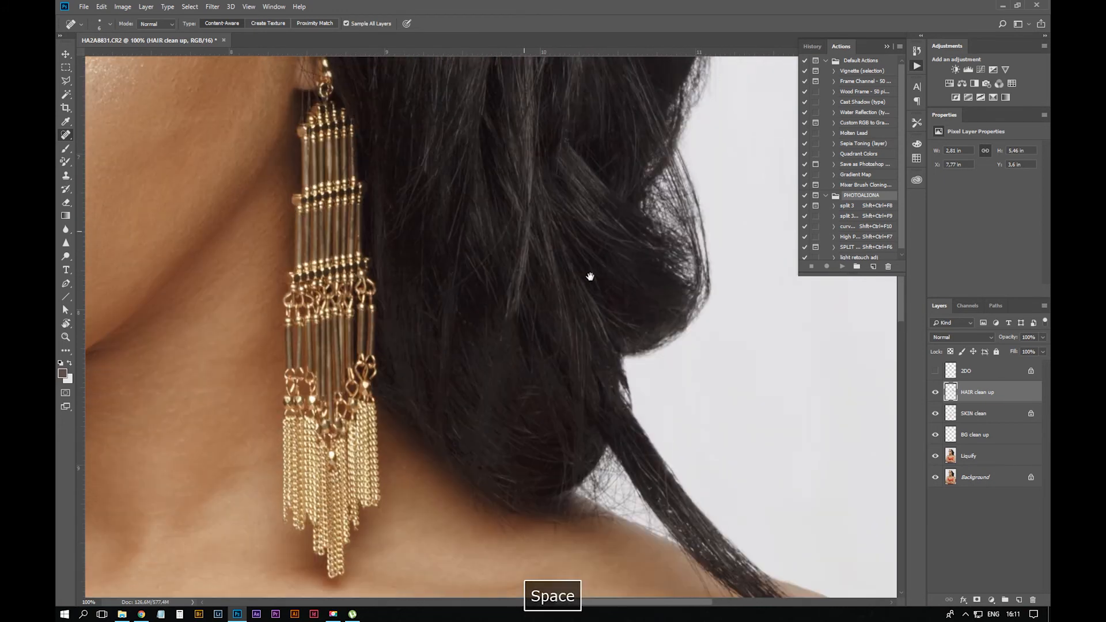
pyautogui.hotkey('ctrl', '-')
pyautogui.hotkey('ctrl', '-')
pyautogui.hotkey('ctrl', '-')
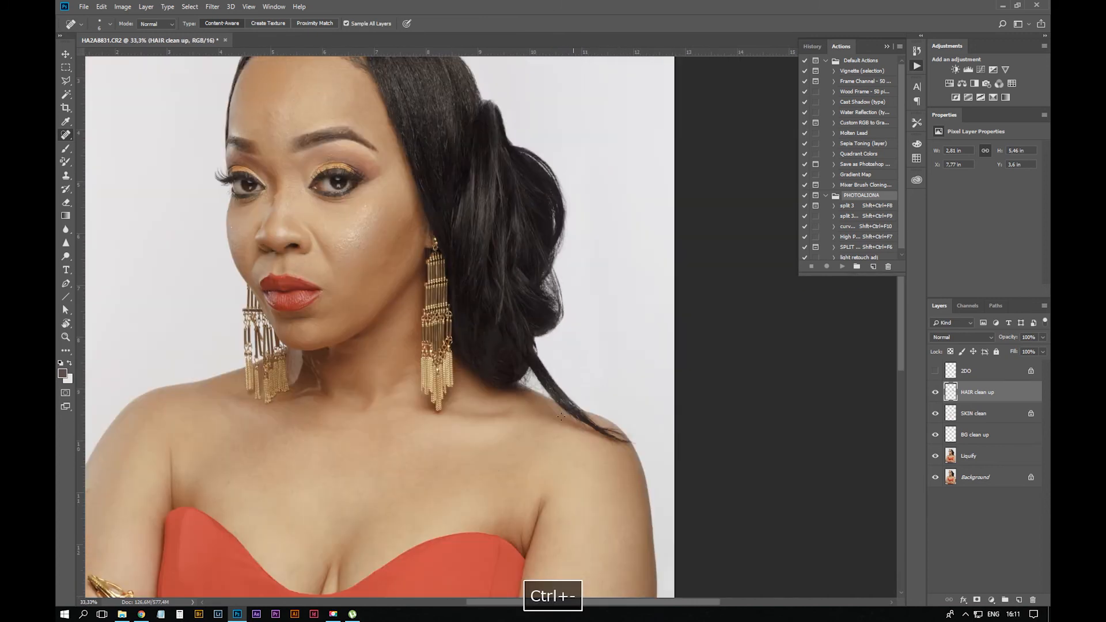
pyautogui.hotkey('ctrl', '=')
pyautogui.hotkey('ctrl', '=')
pyautogui.press('e')
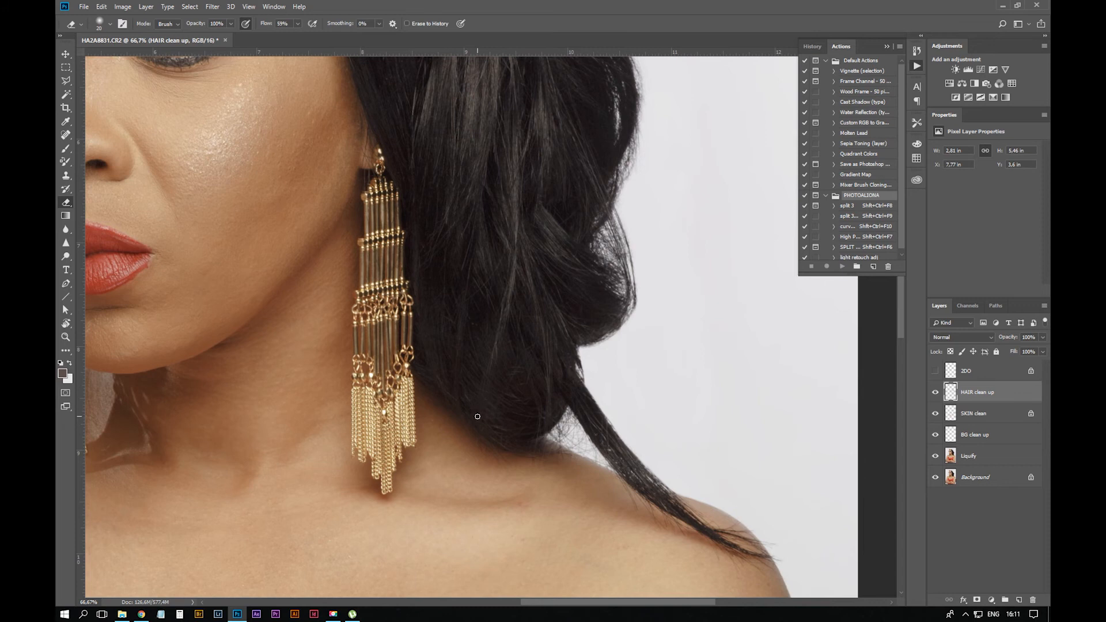
pyautogui.hotkey('ctrl', '-')
pyautogui.hotkey('ctrl', '-')
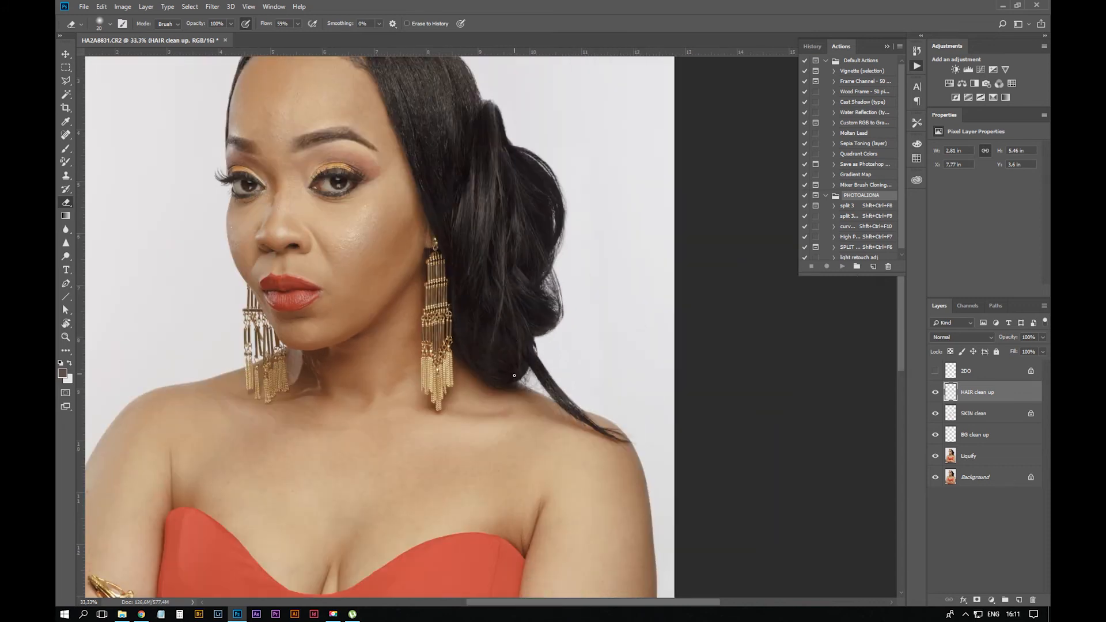
pyautogui.press('space')
pyautogui.moveTo(412, 407); pyautogui.dragTo(531, 600)
pyautogui.hotkey('ctrl', '+')
pyautogui.hotkey('ctrl', '+')
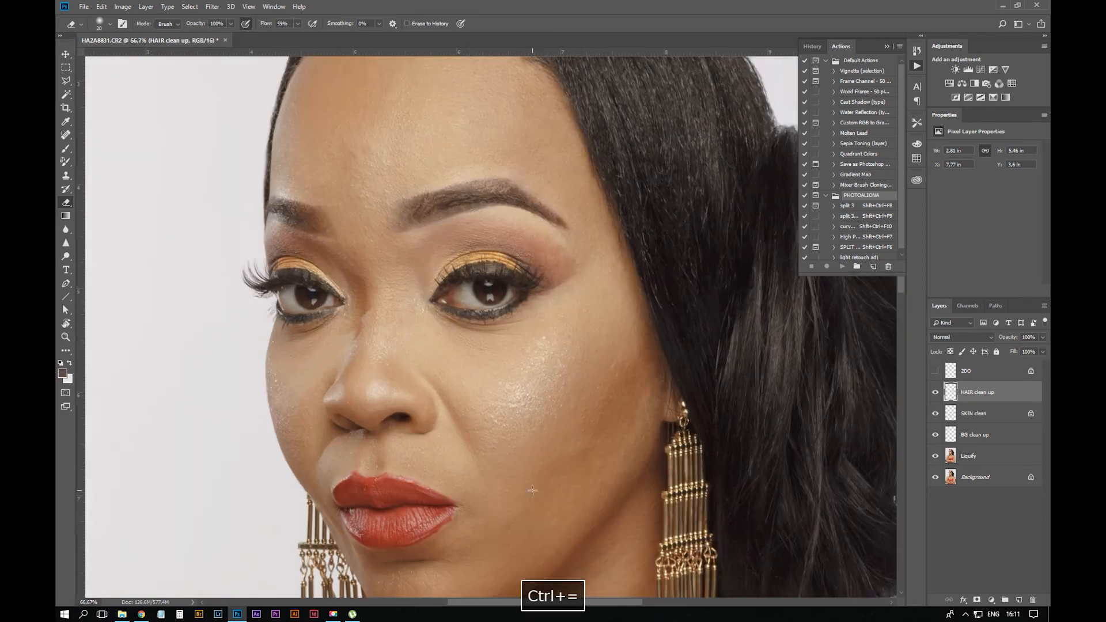
# Clone dark hair along the hairline beside the temple on the HAIR clean up layer, using the Clone Stamp in Darken mode
pyautogui.press('space')
pyautogui.moveTo(617, 252); pyautogui.dragTo(486, 304)
pyautogui.hotkey('ctrl', '+')
pyautogui.press('space')
pyautogui.press('s')
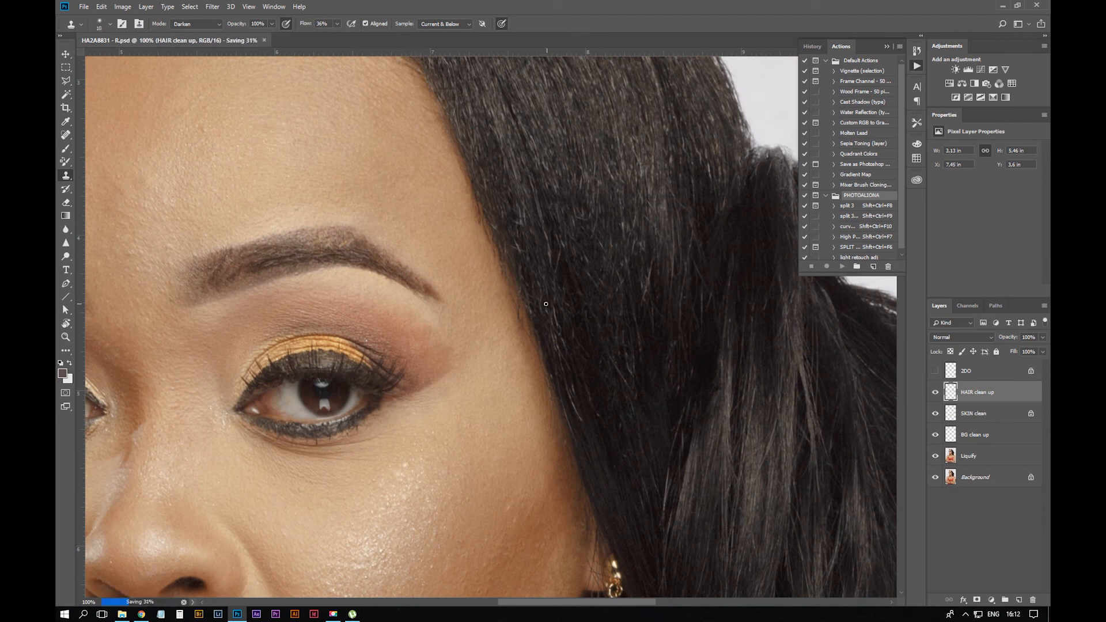
pyautogui.moveTo(536, 337); pyautogui.dragTo(481, 201)
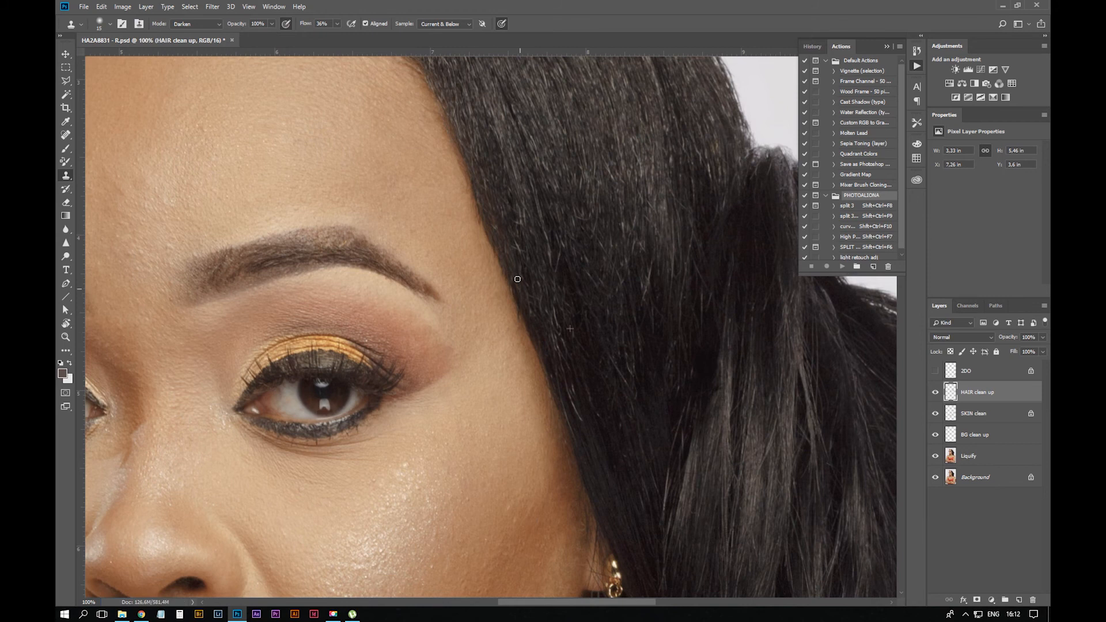
# Set the Clone Stamp to Lighten mode and clone forehead skin over the stray hairs at the hair parting
pyautogui.hotkey('ctrl', '-')
pyautogui.hotkey('ctrl', '-')
pyautogui.hotkey('ctrl', '+')
pyautogui.click(196, 24)
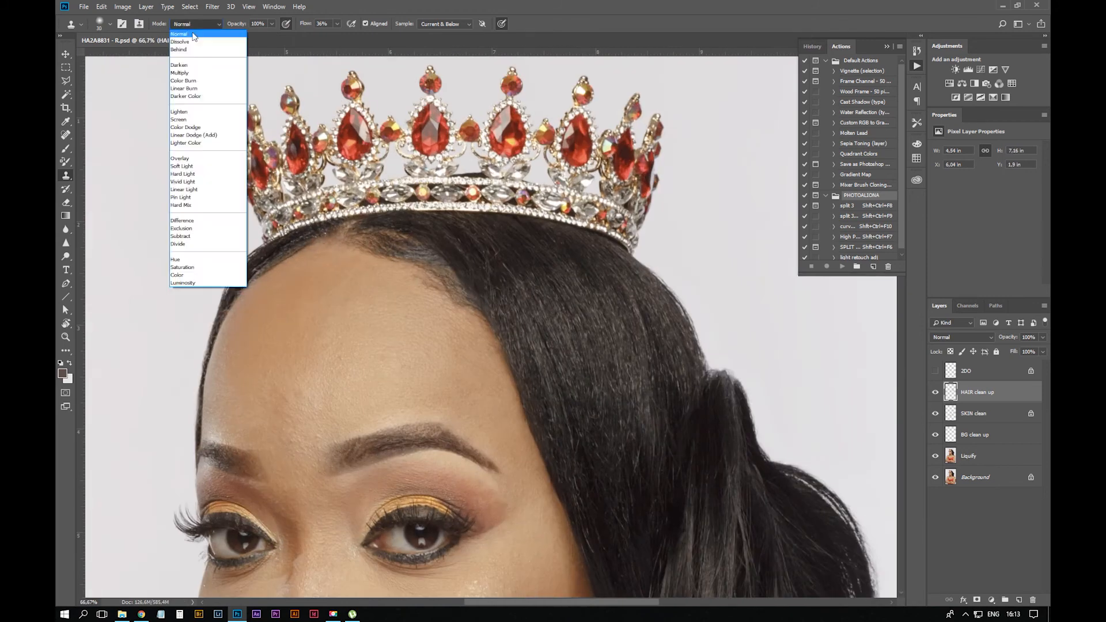
pyautogui.click(191, 113)
pyautogui.hotkey('ctrl', '+')
pyautogui.moveTo(429, 283)
pyautogui.mouseDown()
pyautogui.moveTo(401, 261)
pyautogui.moveTo(436, 274)
pyautogui.mouseUp()
pyautogui.hotkey('ctrl', 'z')
pyautogui.keyDown('alt'); pyautogui.click(396, 288); pyautogui.keyUp('alt')
pyautogui.moveTo(394, 242)
pyautogui.mouseDown()
pyautogui.moveTo(423, 263)
pyautogui.moveTo(416, 251)
pyautogui.mouseUp()
# Clone sampled forehead skin over the fine baby hairs just below the parting
pyautogui.press('space')
pyautogui.moveTo(395, 291); pyautogui.dragTo(513, 316)
pyautogui.keyDown('alt'); pyautogui.click(441, 251); pyautogui.keyUp('alt')
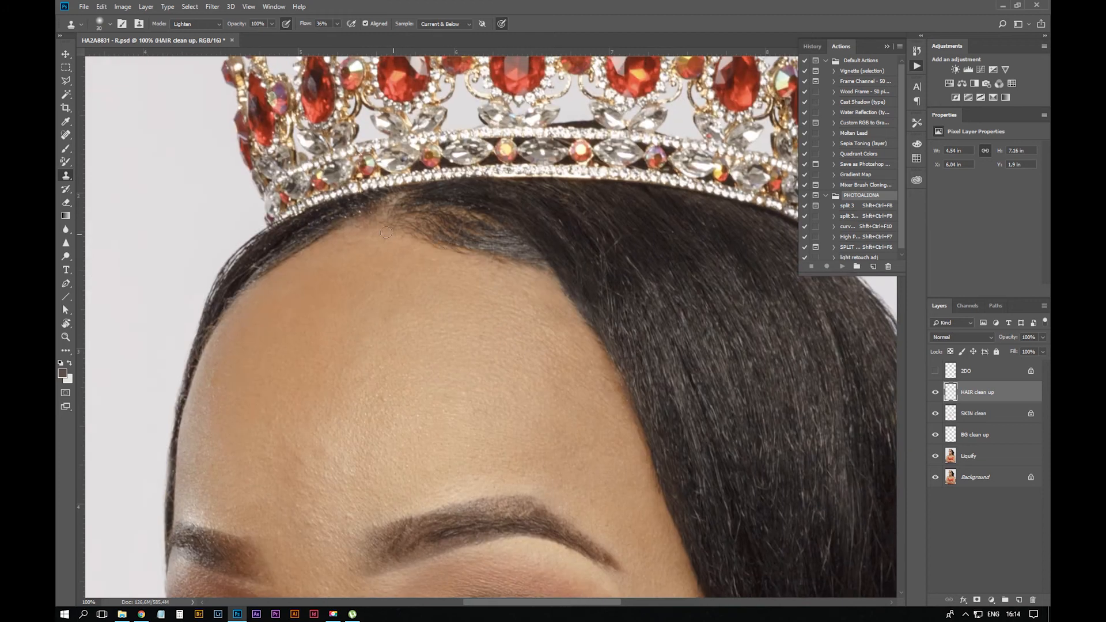
pyautogui.moveTo(391, 214); pyautogui.dragTo(447, 232)
pyautogui.moveTo(418, 229)
pyautogui.mouseDown()
pyautogui.moveTo(494, 261)
pyautogui.moveTo(460, 223)
pyautogui.moveTo(490, 232)
pyautogui.mouseUp()
# Clone fresh skin samples over the remaining baby hairs along the hairline from the parting towards the temple
pyautogui.keyDown('alt'); pyautogui.click(408, 274); pyautogui.keyUp('alt')
pyautogui.keyDown('alt'); pyautogui.click(451, 250); pyautogui.keyUp('alt')
pyautogui.moveTo(456, 234); pyautogui.dragTo(513, 271)
pyautogui.moveTo(528, 262)
pyautogui.mouseDown()
pyautogui.moveTo(514, 247)
pyautogui.moveTo(545, 273)
pyautogui.mouseUp()
pyautogui.moveTo(489, 228)
pyautogui.mouseDown()
pyautogui.moveTo(508, 246)
pyautogui.moveTo(468, 232)
pyautogui.mouseUp()
pyautogui.hotkey('ctrl', '-')
pyautogui.hotkey('ctrl', '-')
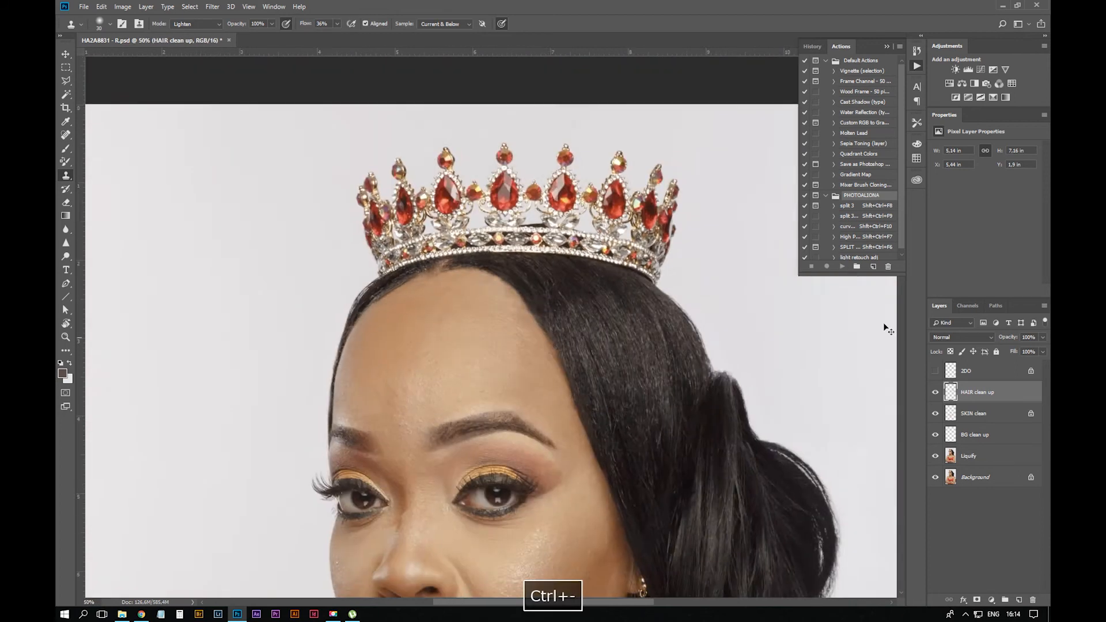
pyautogui.hotkey('ctrl', '-')
# Set the Clone Stamp to Darken mode and clone hair along the curved edge of the upper hairline
pyautogui.hotkey('ctrl', '=')
pyautogui.hotkey('ctrl', '=')
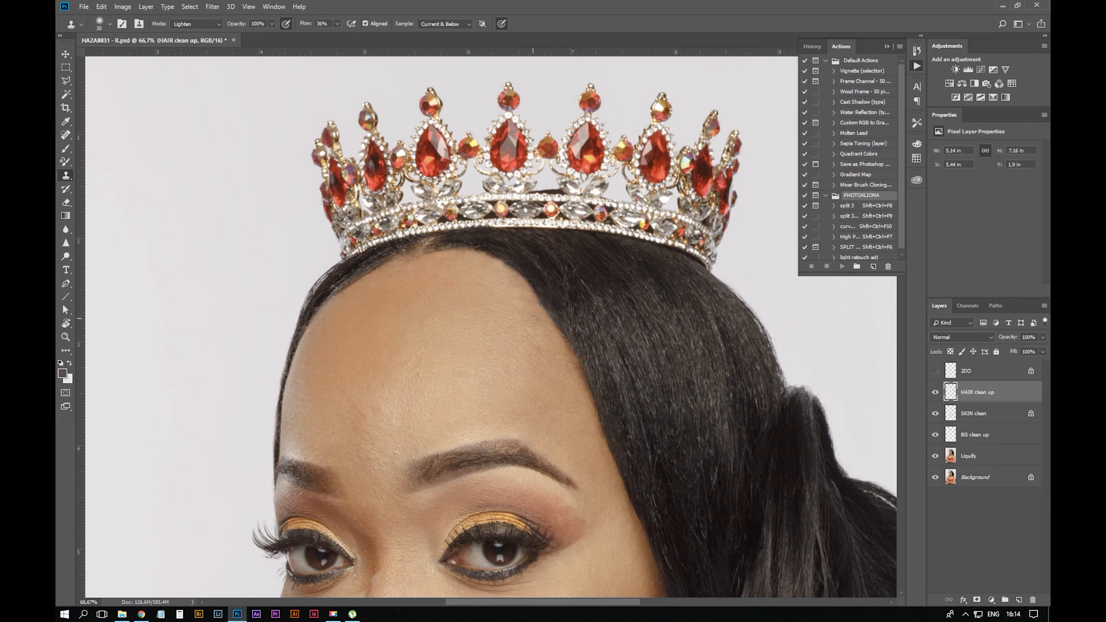
pyautogui.hotkey('ctrl', '=')
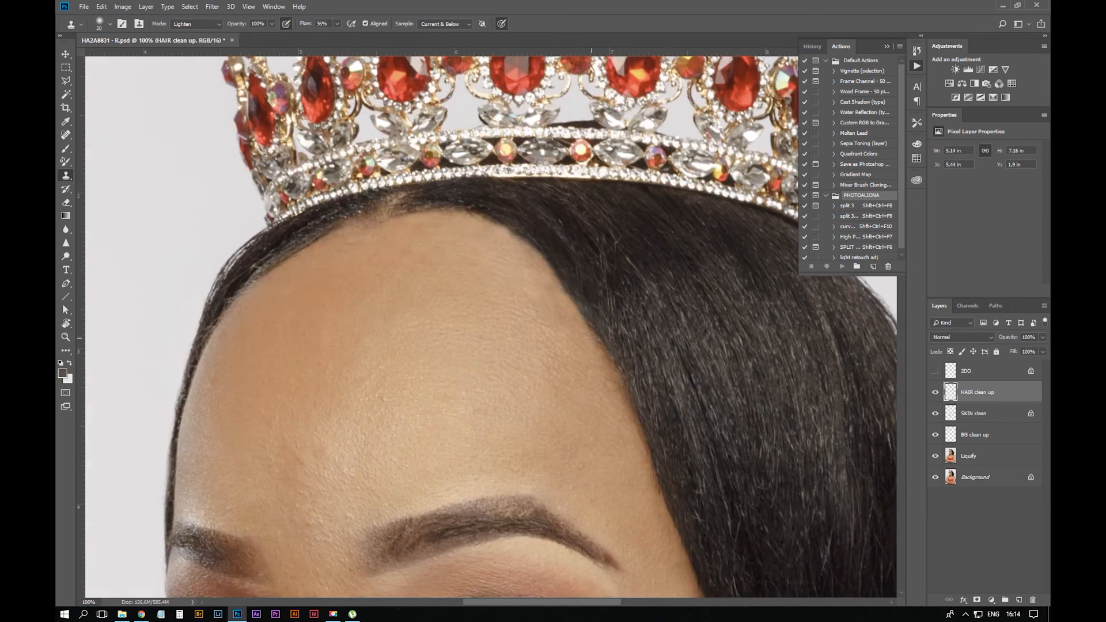
pyautogui.click(196, 24)
pyautogui.click(199, 70)
pyautogui.moveTo(515, 228); pyautogui.dragTo(569, 293)
pyautogui.moveTo(520, 237); pyautogui.dragTo(560, 283)
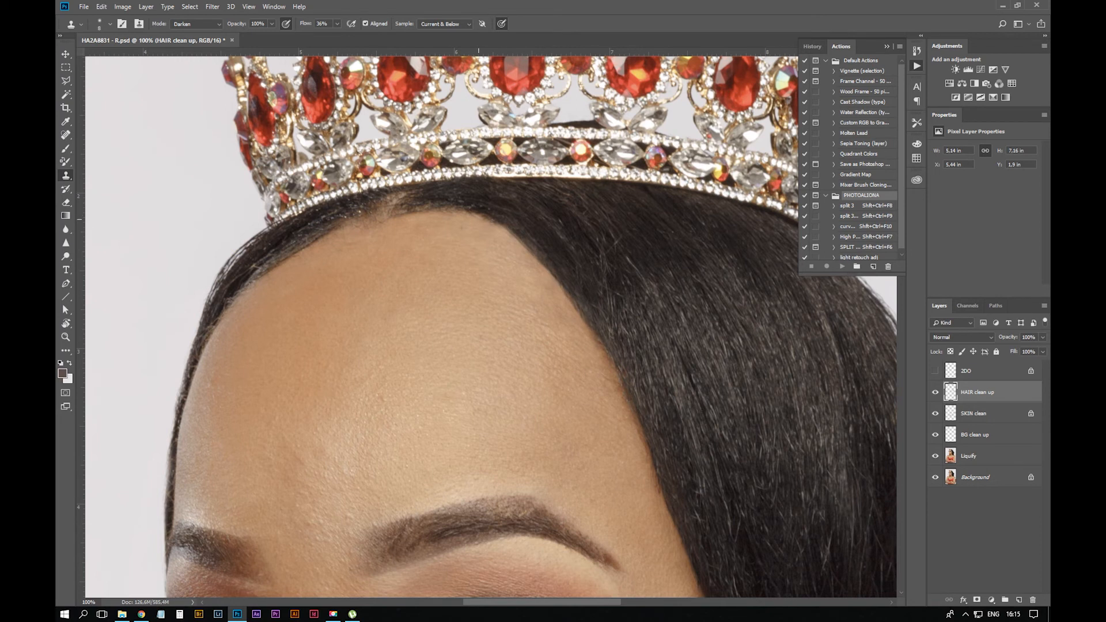
# Examine the retouched hairline against the whole portrait
pyautogui.hotkey('ctrl', '-')
pyautogui.hotkey('ctrl', '-')
pyautogui.hotkey('ctrl', '-')
pyautogui.hotkey('ctrl', '-')
pyautogui.hotkey('ctrl', '-')
pyautogui.hotkey('ctrl', '-')
pyautogui.hotkey('ctrl', '=')
pyautogui.hotkey('ctrl', '=')
pyautogui.hotkey('ctrl', '=')
pyautogui.hotkey('ctrl', '=')
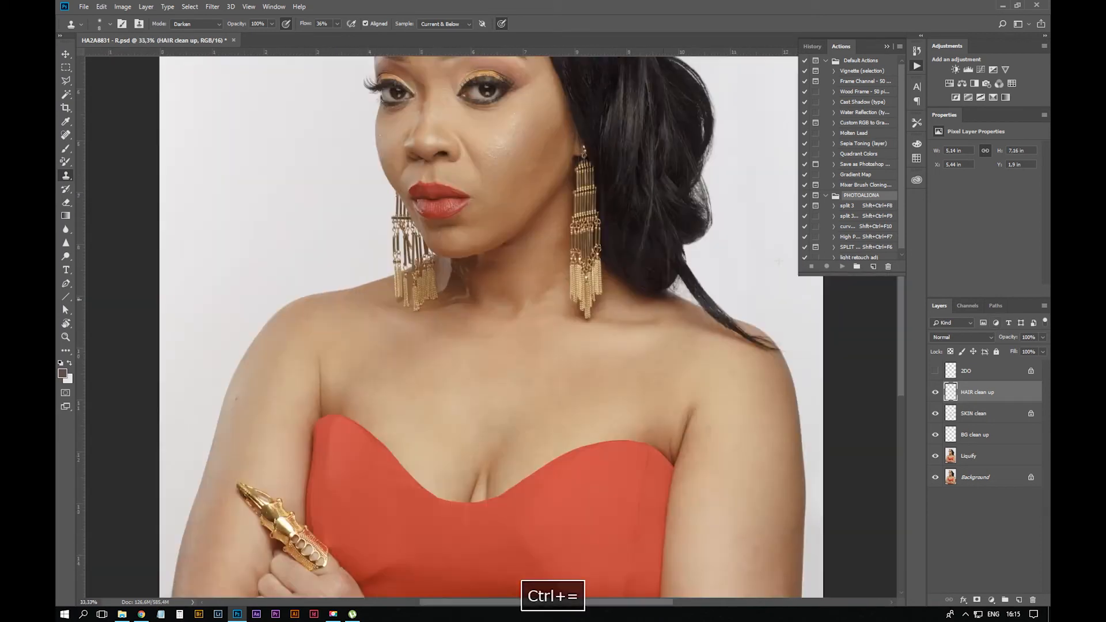
# Fill in the hairline edge from the parting down to the temple with further dark hair clone strokes
pyautogui.hotkey('ctrl', '=')
pyautogui.hotkey('ctrl', '=')
pyautogui.moveTo(583, 214)
pyautogui.mouseDown()
pyautogui.moveTo(668, 239)
pyautogui.moveTo(722, 292)
pyautogui.moveTo(615, 306)
pyautogui.mouseUp()
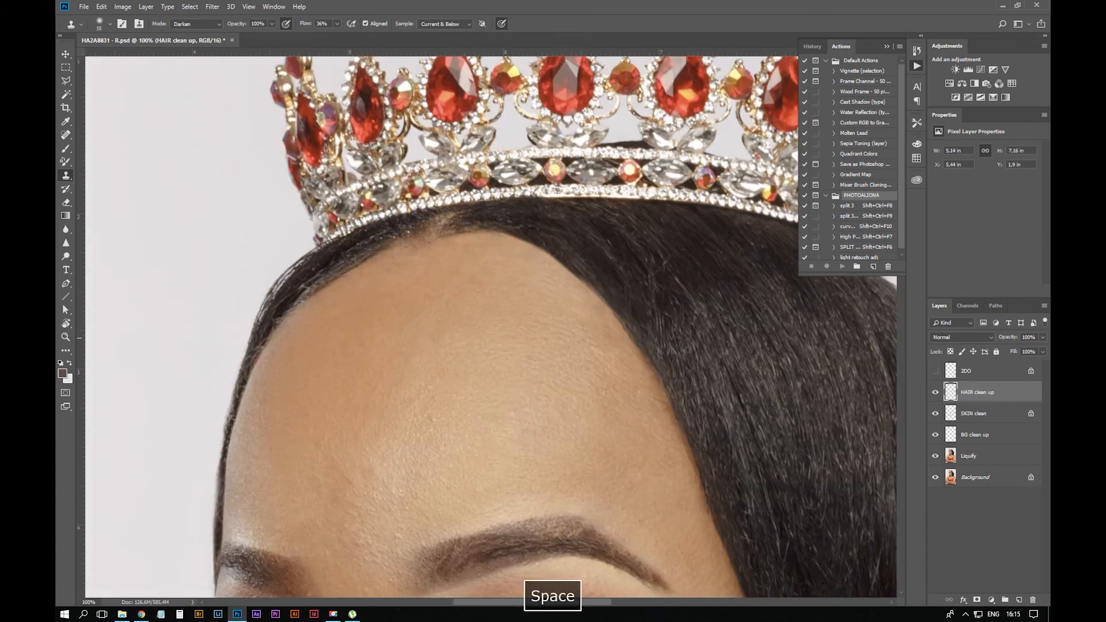
pyautogui.moveTo(652, 351); pyautogui.dragTo(610, 297)
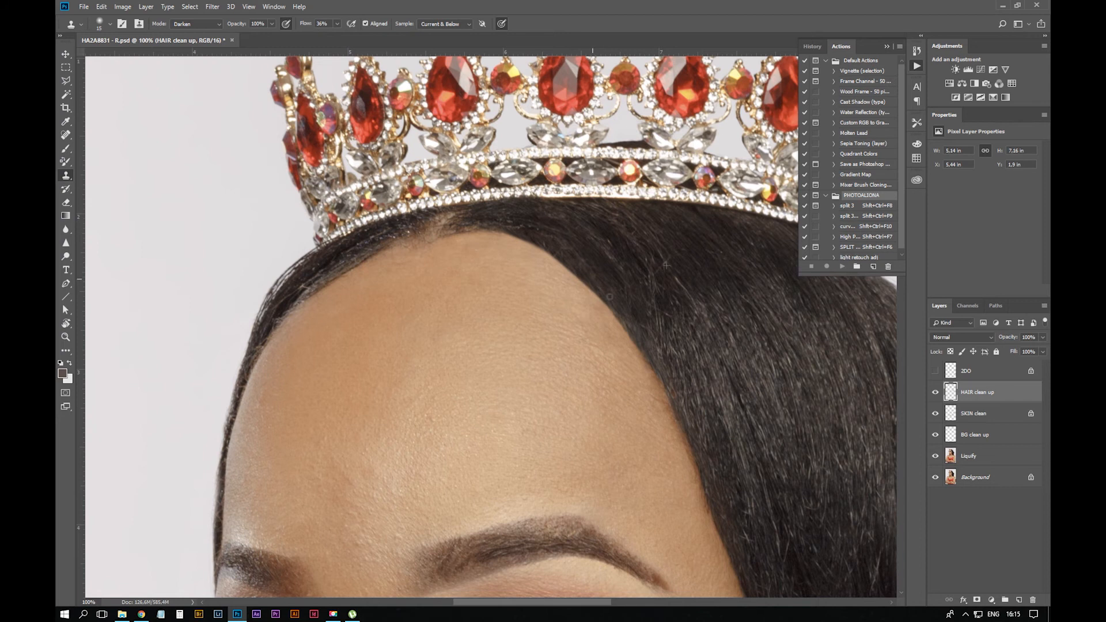
pyautogui.moveTo(468, 231)
pyautogui.mouseDown()
pyautogui.moveTo(545, 251)
pyautogui.moveTo(656, 363)
pyautogui.mouseUp()
pyautogui.hotkey('ctrl', '-')
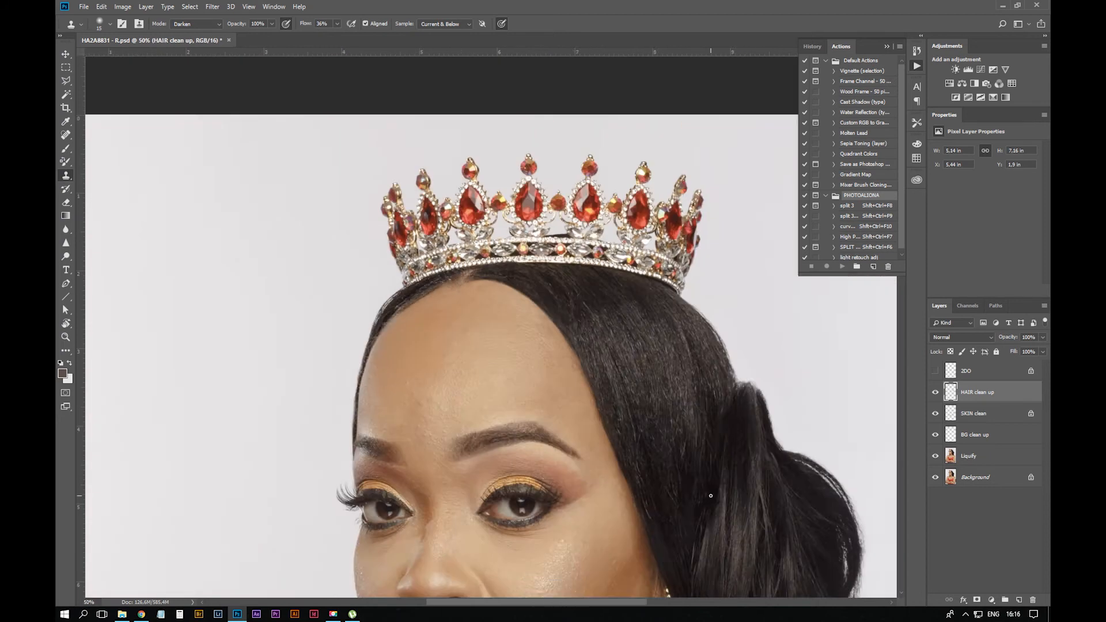
pyautogui.hotkey('ctrl', '-')
# Try to extend the cloned hair over the forehead edge just below the parting
pyautogui.hotkey('ctrl', '+')
pyautogui.hotkey('ctrl', '+')
pyautogui.hotkey('ctrl', '+')
pyautogui.moveTo(444, 227)
pyautogui.mouseDown()
pyautogui.moveTo(541, 248)
pyautogui.moveTo(492, 238)
pyautogui.mouseUp()
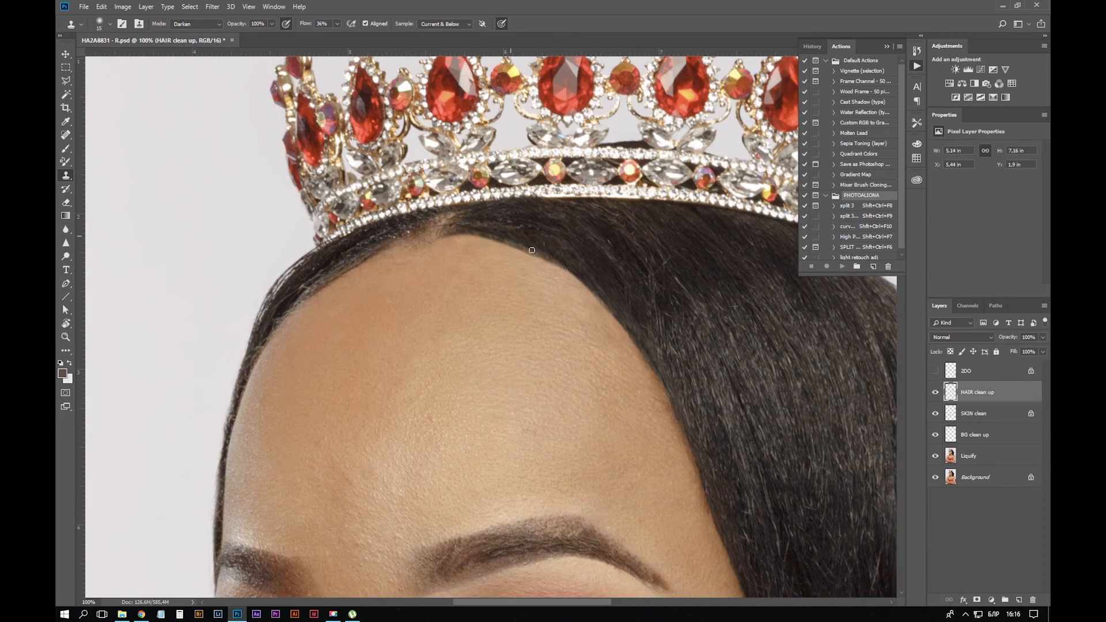
pyautogui.hotkey('ctrl', 'z')
pyautogui.hotkey('ctrl', '-')
pyautogui.hotkey('ctrl', '-')
pyautogui.hotkey('ctrl', '-')
pyautogui.hotkey('ctrl', '-')
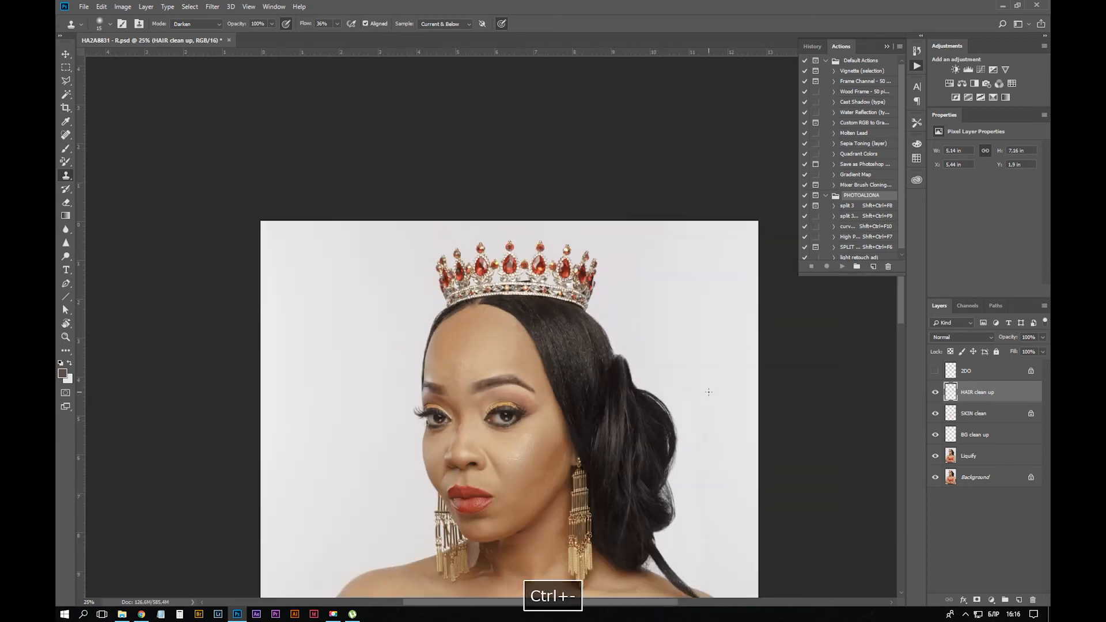
# Lasso a strip of hairline near the temple on the Liquify layer and copy it to a new layer above HAIR clean up
pyautogui.hotkey('ctrl', '+')
pyautogui.hotkey('ctrl', '+')
pyautogui.hotkey('ctrl', '+')
pyautogui.hotkey('alt', '[')
pyautogui.hotkey('alt', '[')
pyautogui.hotkey('alt', '[')
pyautogui.press('l')
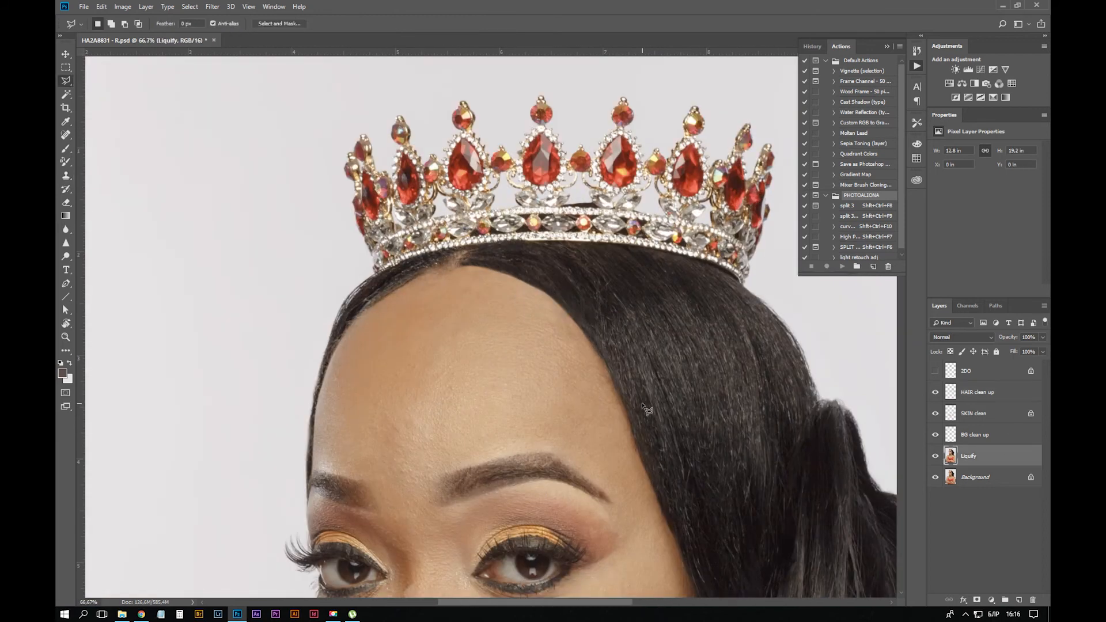
pyautogui.hotkey('shift', 'l')
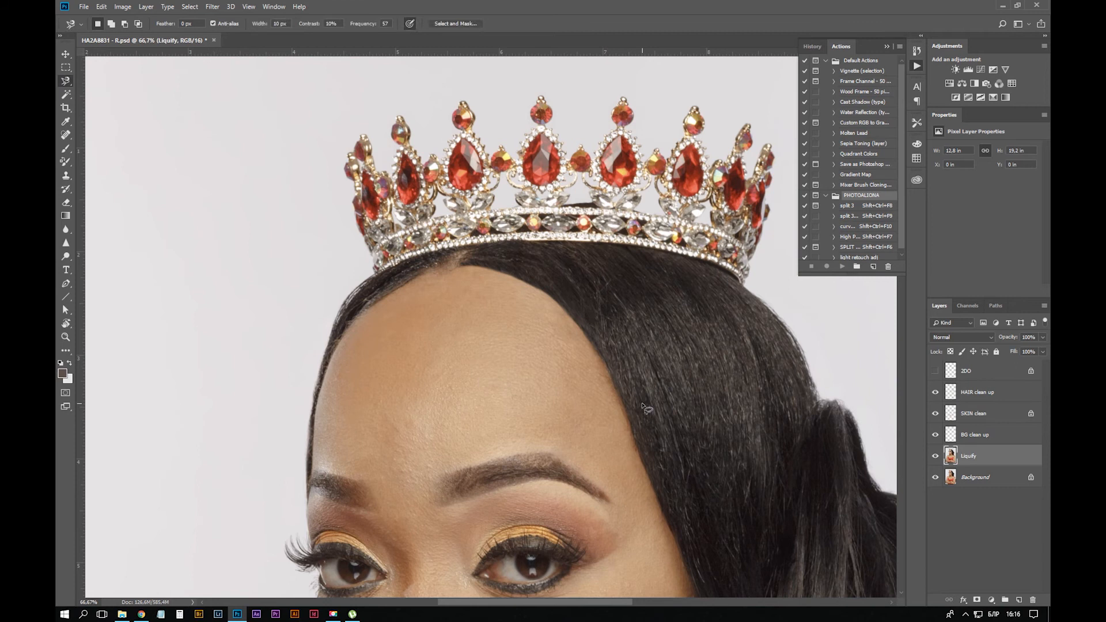
pyautogui.hotkey('shift', 'l')
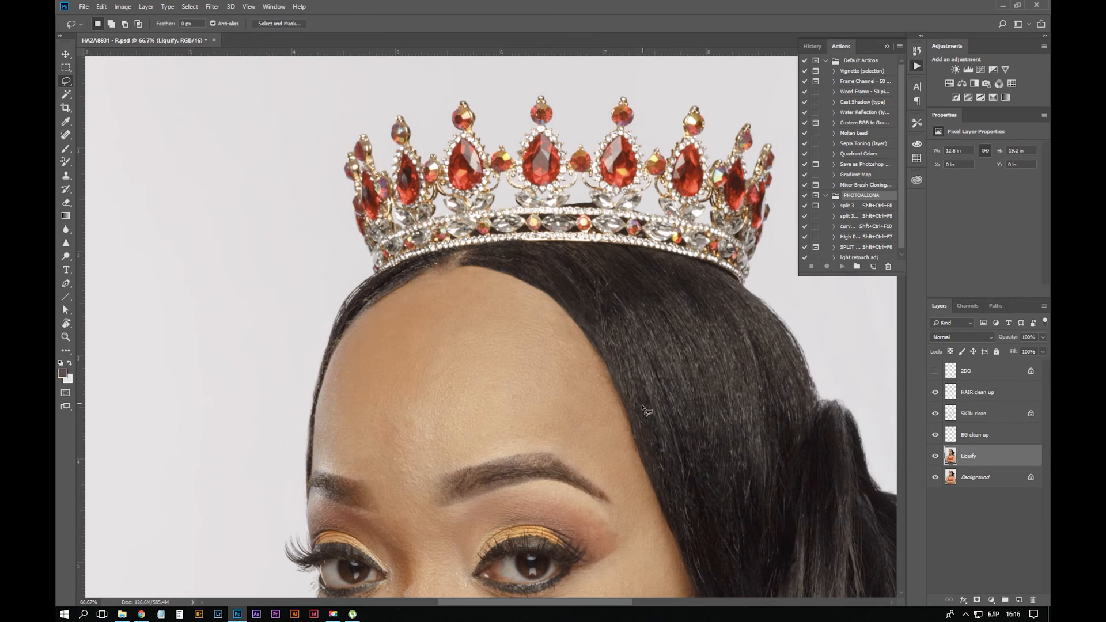
pyautogui.moveTo(638, 399)
pyautogui.mouseDown()
pyautogui.moveTo(614, 389)
pyautogui.moveTo(616, 431)
pyautogui.moveTo(656, 545)
pyautogui.moveTo(683, 574)
pyautogui.moveTo(696, 555)
pyautogui.moveTo(691, 529)
pyautogui.moveTo(697, 540)
pyautogui.moveTo(659, 420)
pyautogui.moveTo(615, 392)
pyautogui.mouseUp()
pyautogui.hotkey('ctrl', 'j')
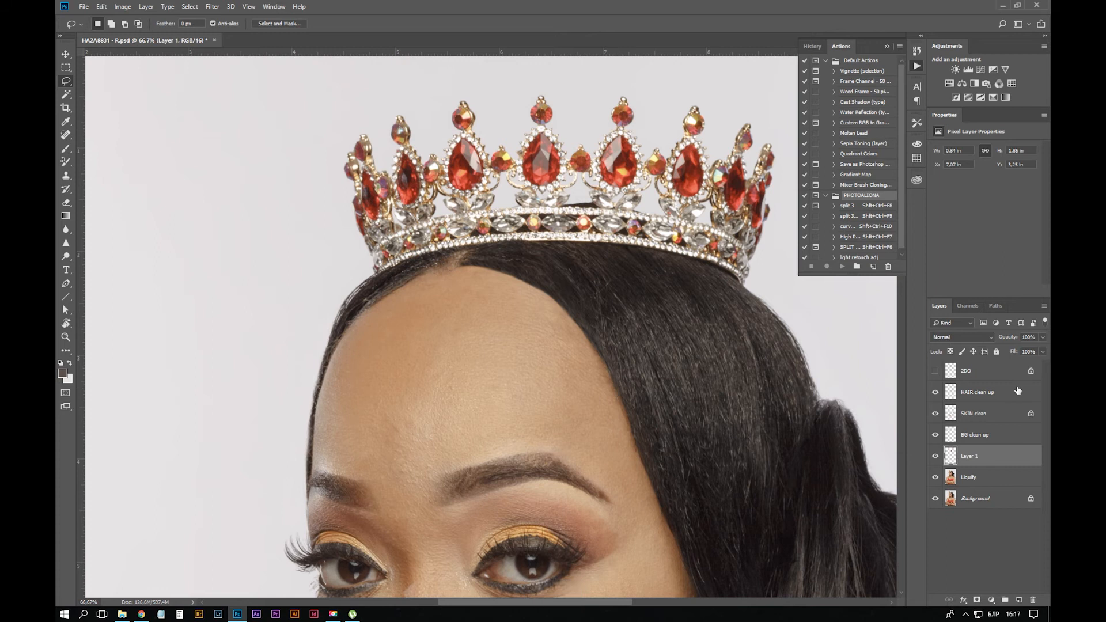
pyautogui.moveTo(992, 456); pyautogui.dragTo(993, 389)
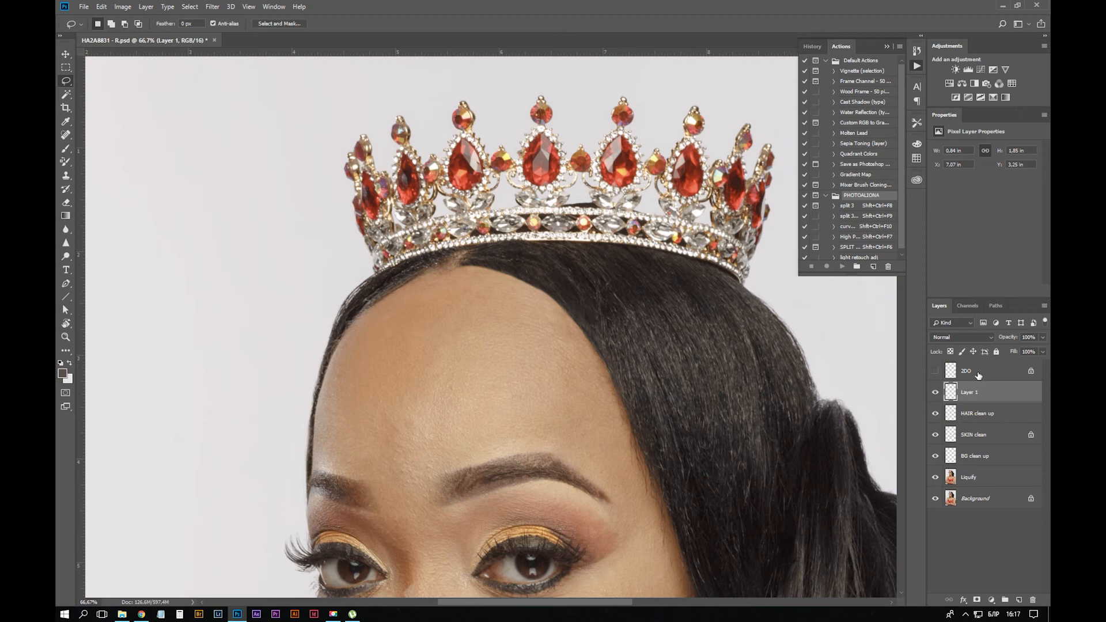
# Free-transform the copied hair strip, rotating it about -31° and placing it along the upper hairline below the crown
pyautogui.hotkey('ctrl', '=')
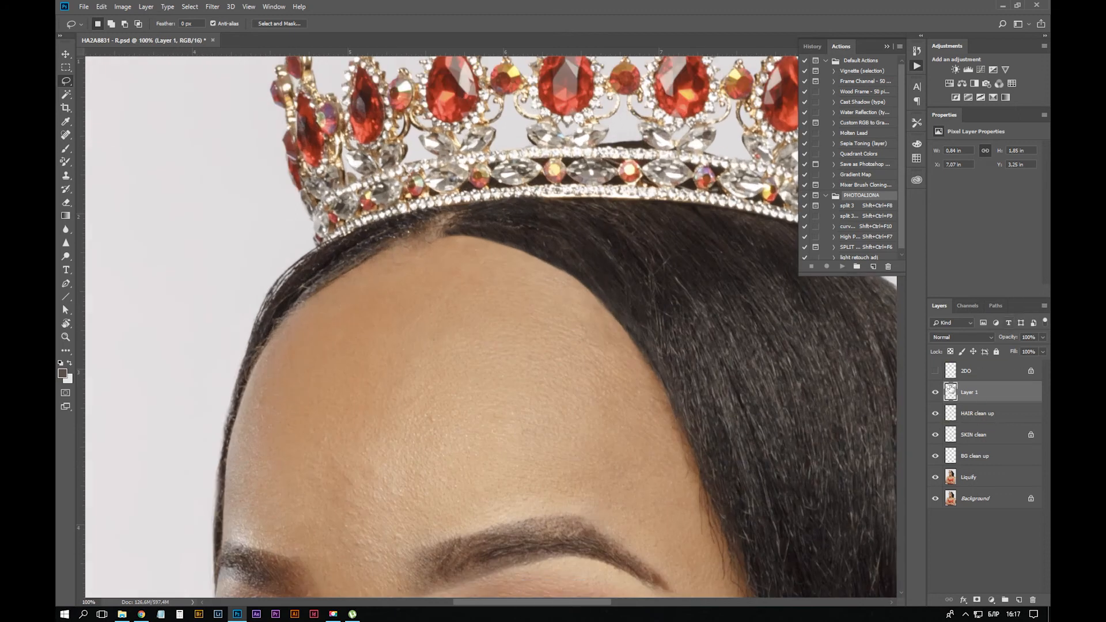
pyautogui.hotkey('ctrl', '-')
pyautogui.hotkey('ctrl', 't')
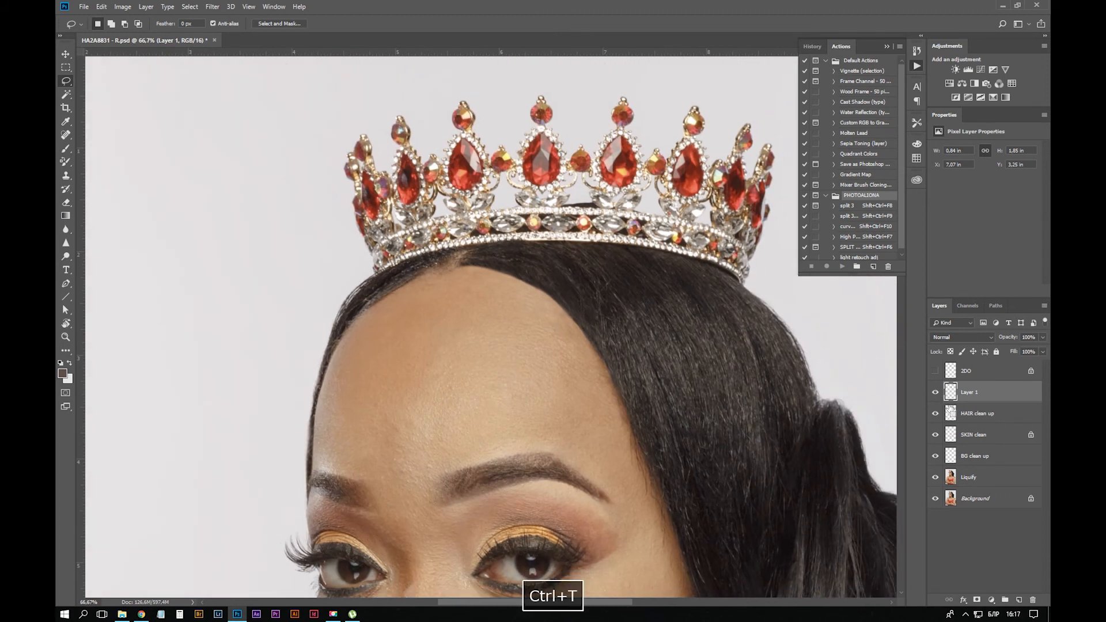
pyautogui.moveTo(664, 416); pyautogui.dragTo(577, 317)
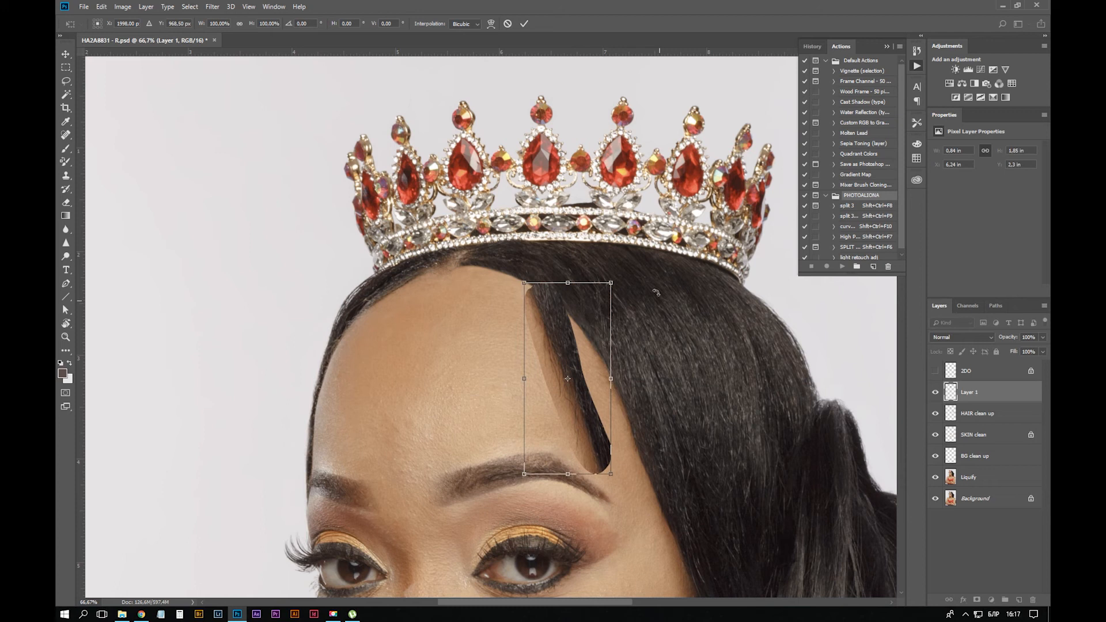
pyautogui.moveTo(656, 293); pyautogui.dragTo(625, 234)
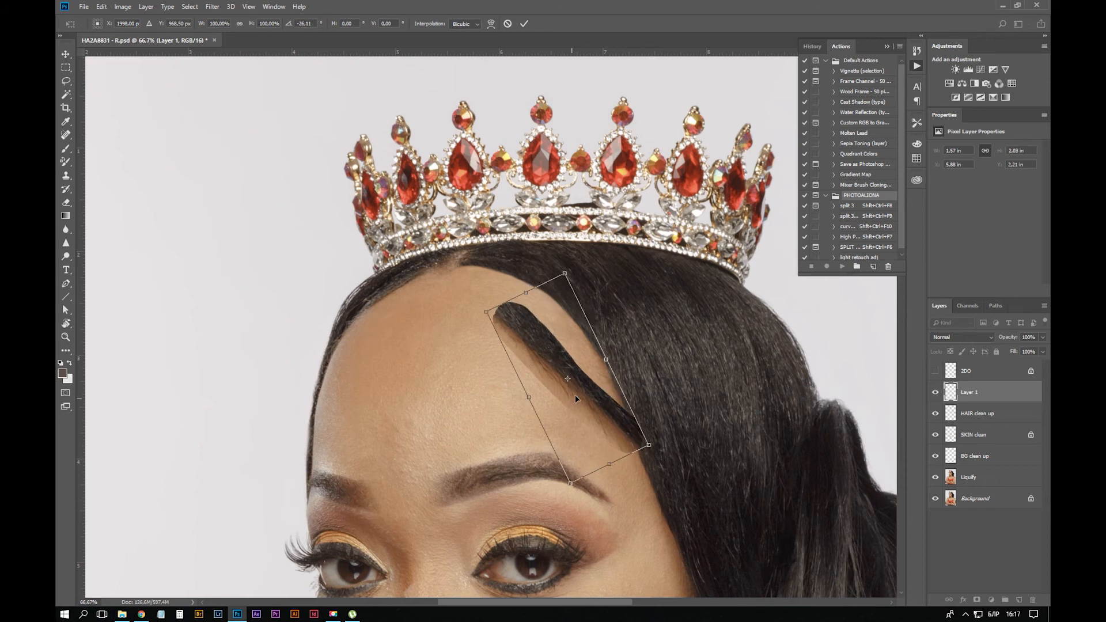
pyautogui.moveTo(575, 398); pyautogui.dragTo(548, 345)
pyautogui.moveTo(638, 303); pyautogui.dragTo(635, 292)
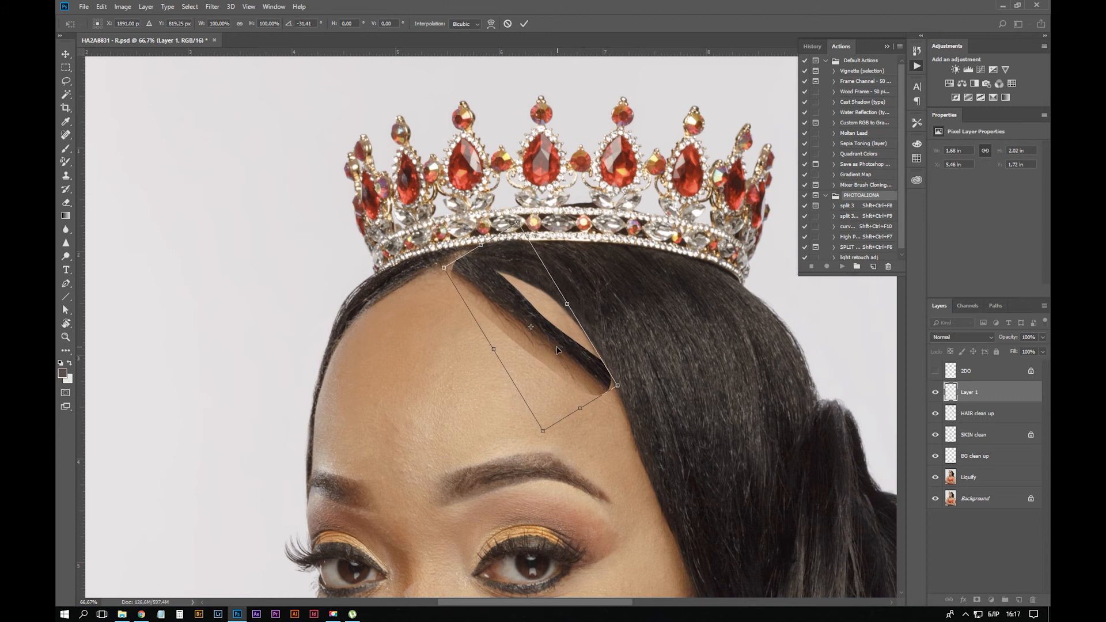
pyautogui.moveTo(557, 350); pyautogui.dragTo(563, 335)
# Warp the copied hair strip so that it follows the curve of the upper hairline from the parting to the temple
pyautogui.click(491, 23)
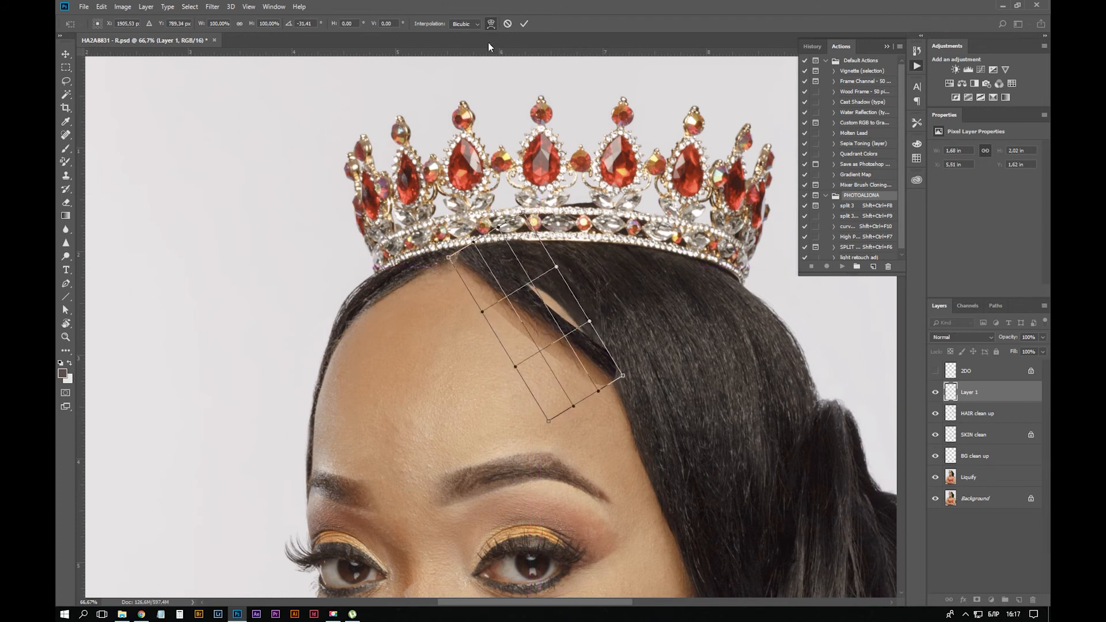
pyautogui.moveTo(536, 310); pyautogui.dragTo(528, 288)
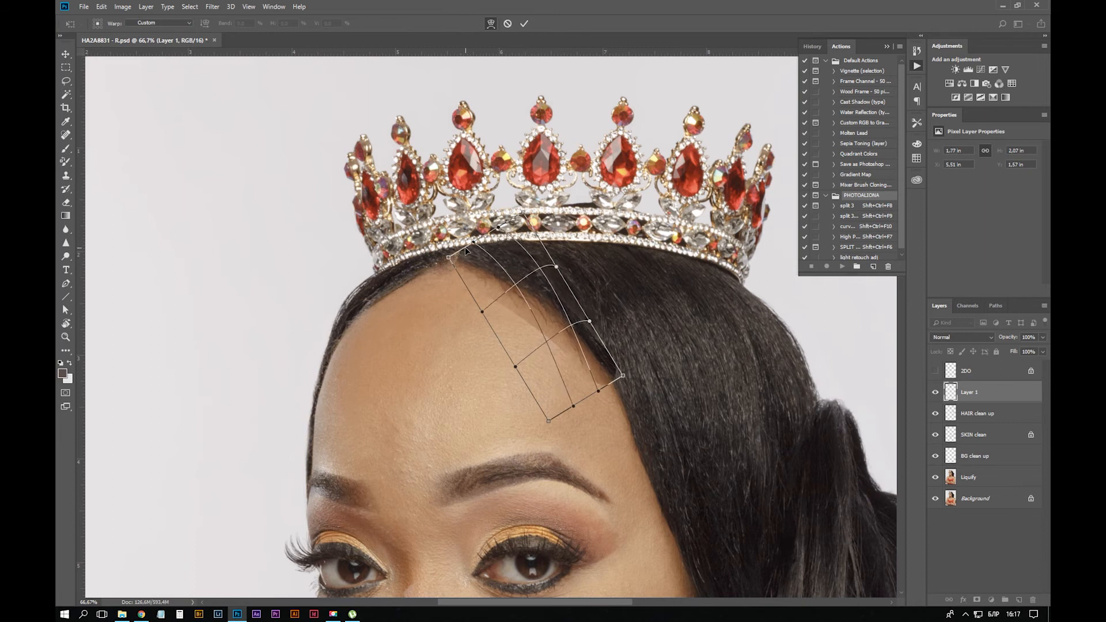
pyautogui.moveTo(465, 249); pyautogui.dragTo(456, 264)
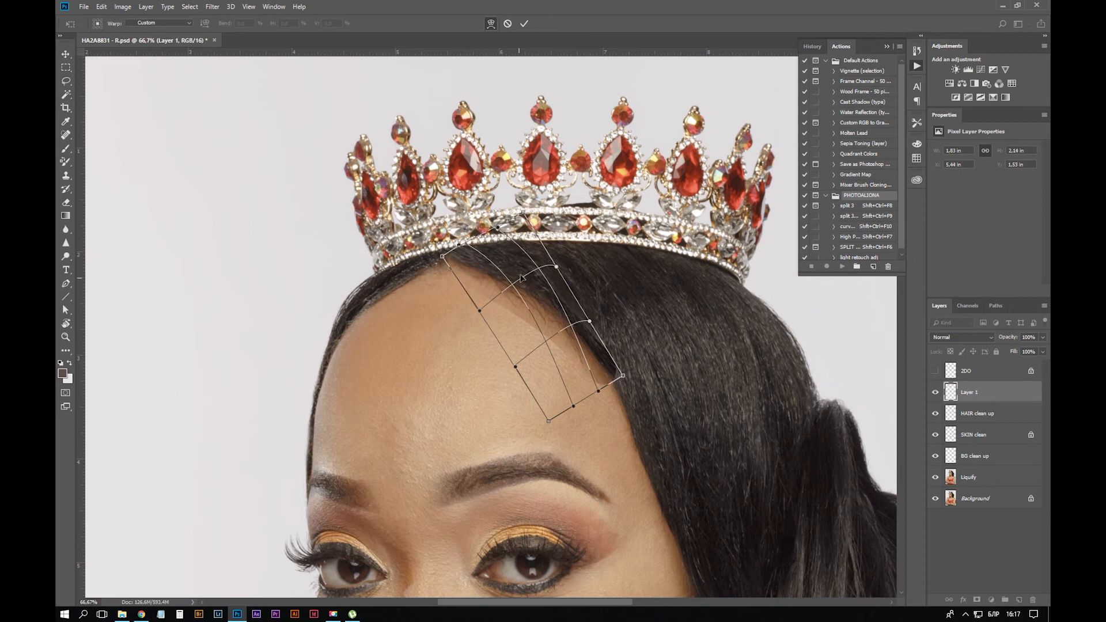
pyautogui.moveTo(521, 278)
pyautogui.mouseDown()
pyautogui.moveTo(490, 277)
pyautogui.moveTo(509, 273)
pyautogui.mouseUp()
pyautogui.moveTo(624, 375); pyautogui.dragTo(624, 381)
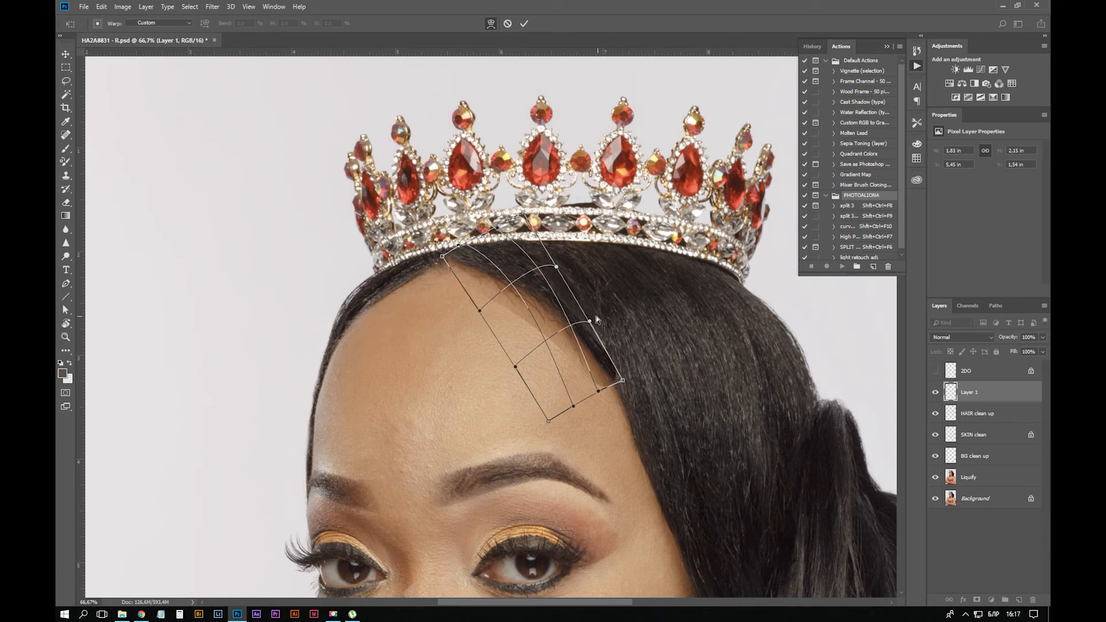
pyautogui.moveTo(590, 321); pyautogui.dragTo(594, 317)
pyautogui.moveTo(559, 268); pyautogui.dragTo(570, 263)
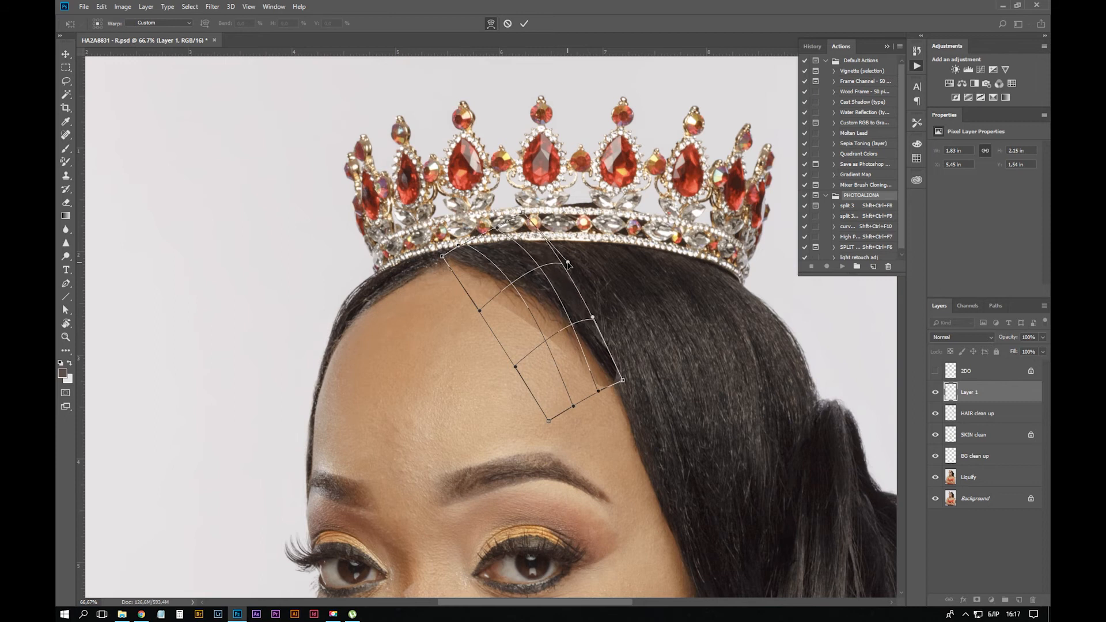
pyautogui.moveTo(593, 317); pyautogui.dragTo(598, 318)
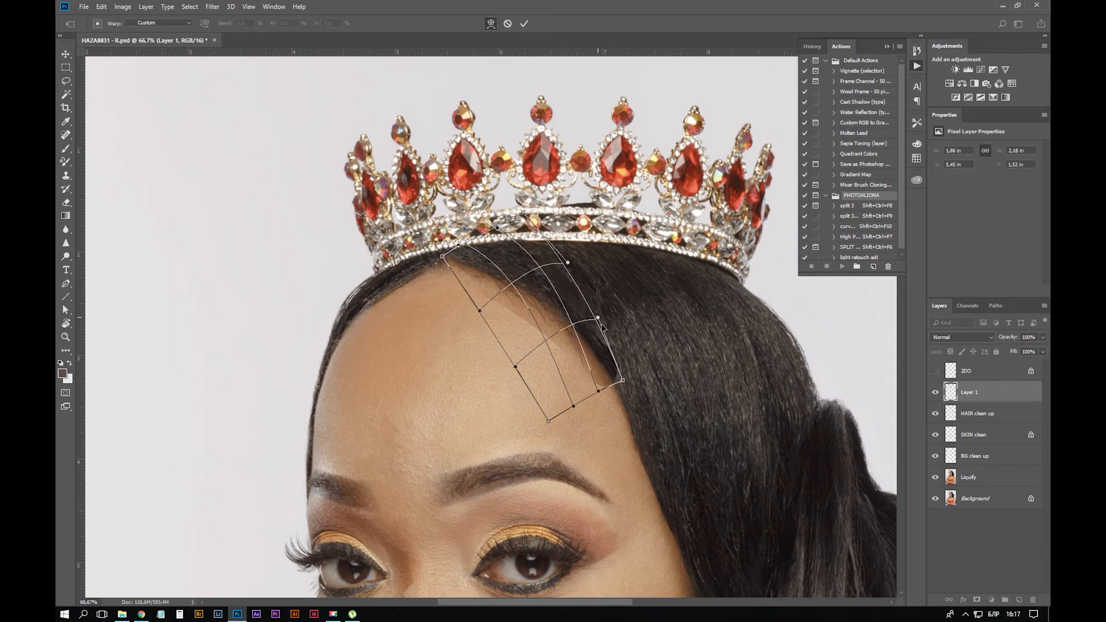
pyautogui.moveTo(623, 381); pyautogui.dragTo(620, 381)
pyautogui.moveTo(510, 283); pyautogui.dragTo(508, 281)
pyautogui.press('Return')
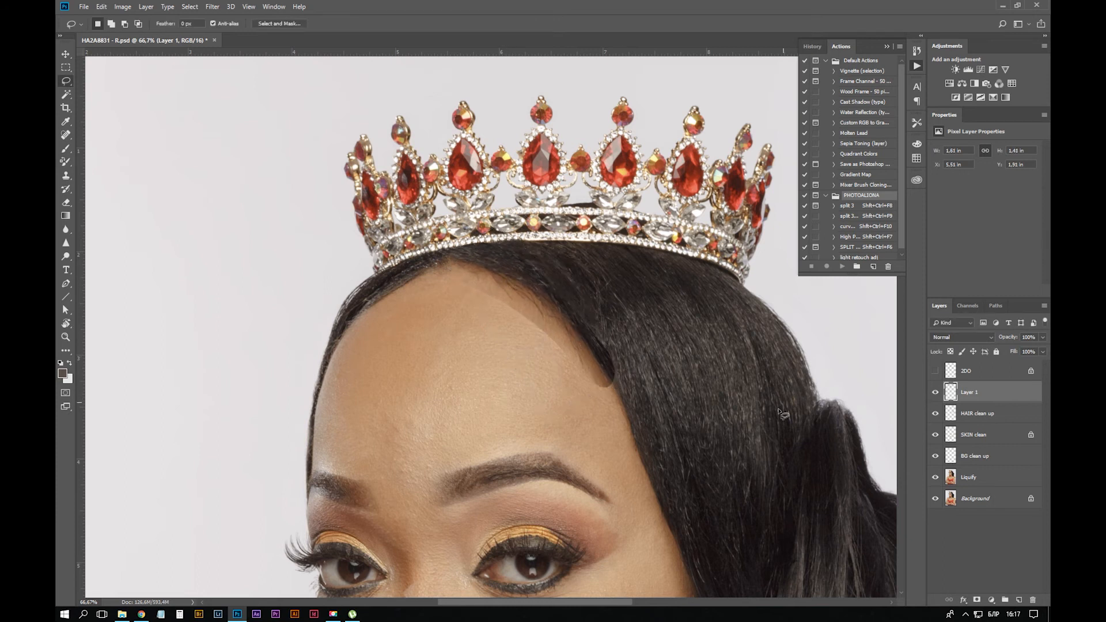
# Add a layer mask to the hair strip and erase its surplus skin and hard lower edge with the Eraser
pyautogui.click(976, 600)
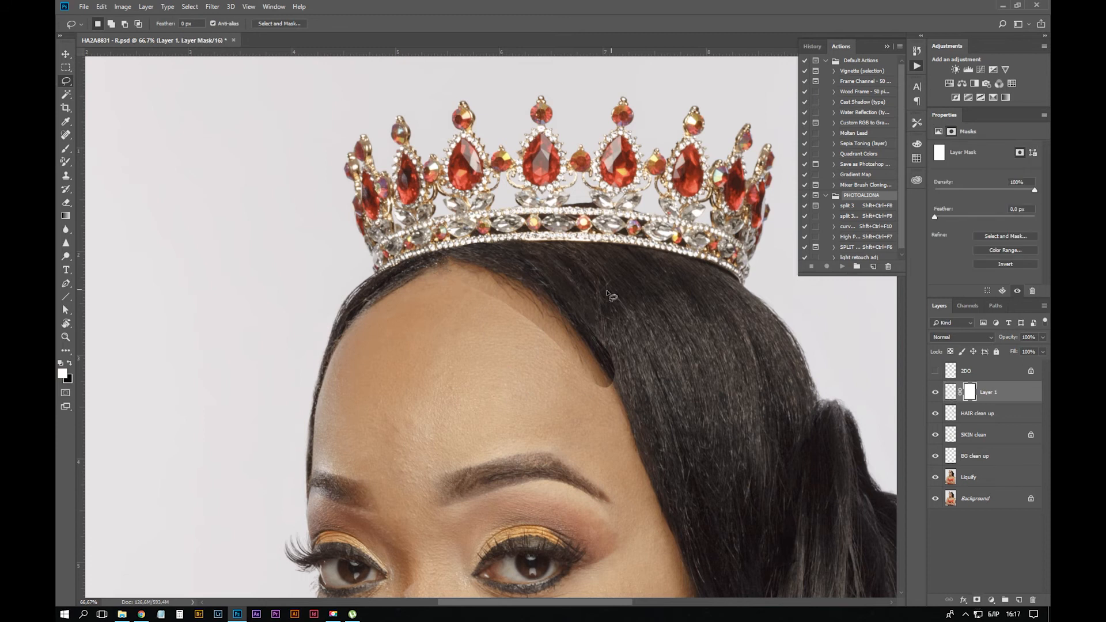
pyautogui.press('e')
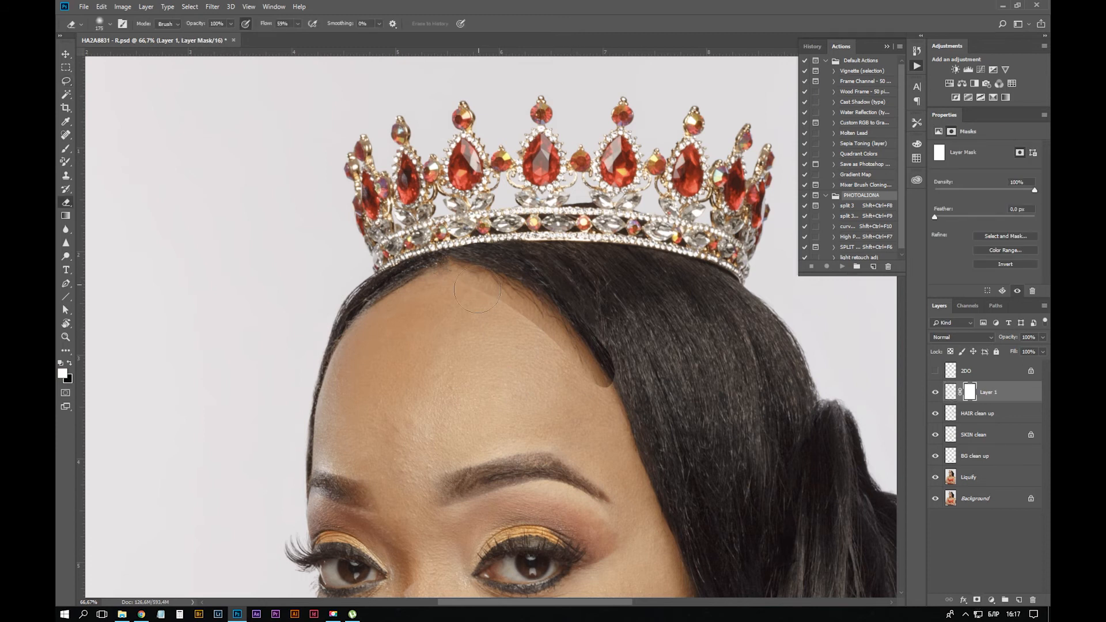
pyautogui.moveTo(491, 300)
pyautogui.mouseDown()
pyautogui.moveTo(527, 312)
pyautogui.moveTo(553, 341)
pyautogui.mouseUp()
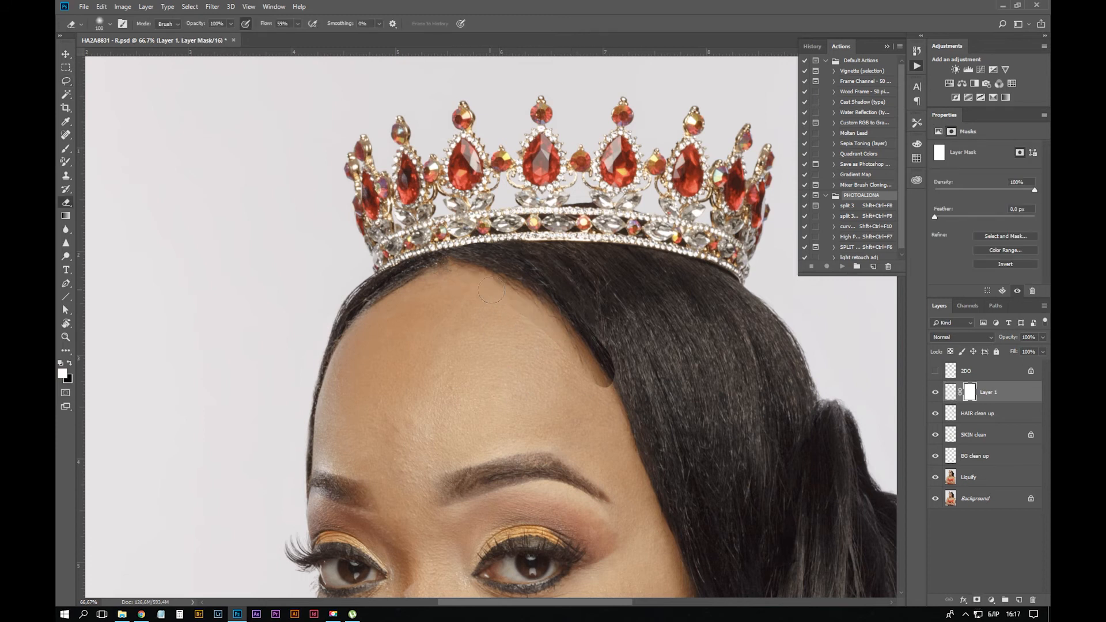
pyautogui.moveTo(491, 292)
pyautogui.mouseDown()
pyautogui.moveTo(510, 285)
pyautogui.moveTo(599, 374)
pyautogui.moveTo(603, 402)
pyautogui.moveTo(623, 395)
pyautogui.mouseUp()
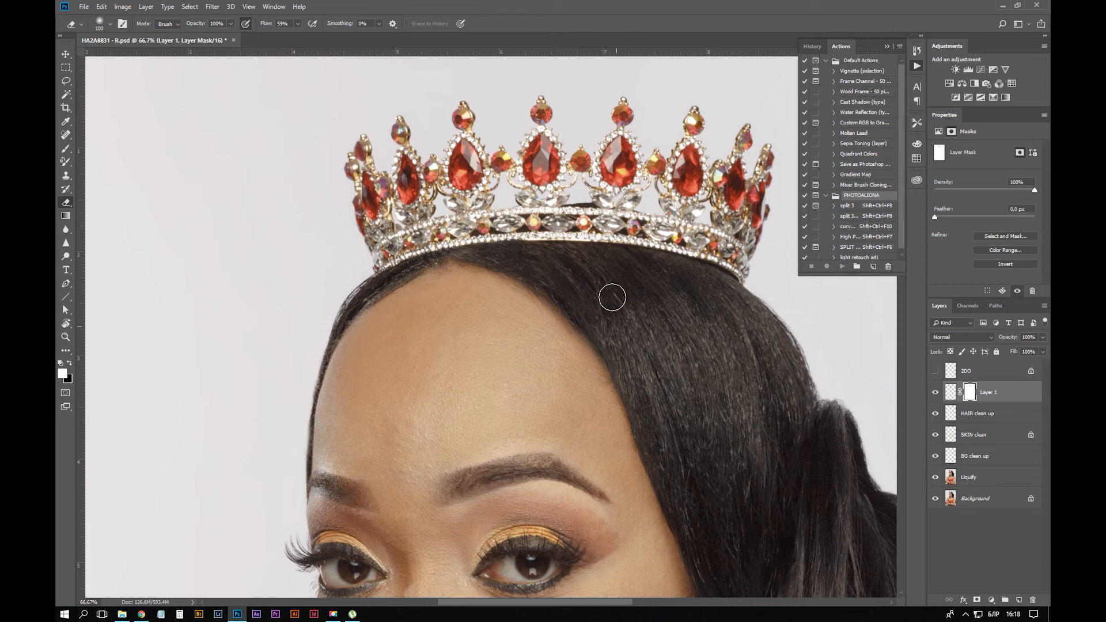
# Erase the remaining hard edge of the copied hair strip's mask near the parting, with the Eraser reduced to size 70
pyautogui.press('[')
pyautogui.press('[')
pyautogui.press('[')
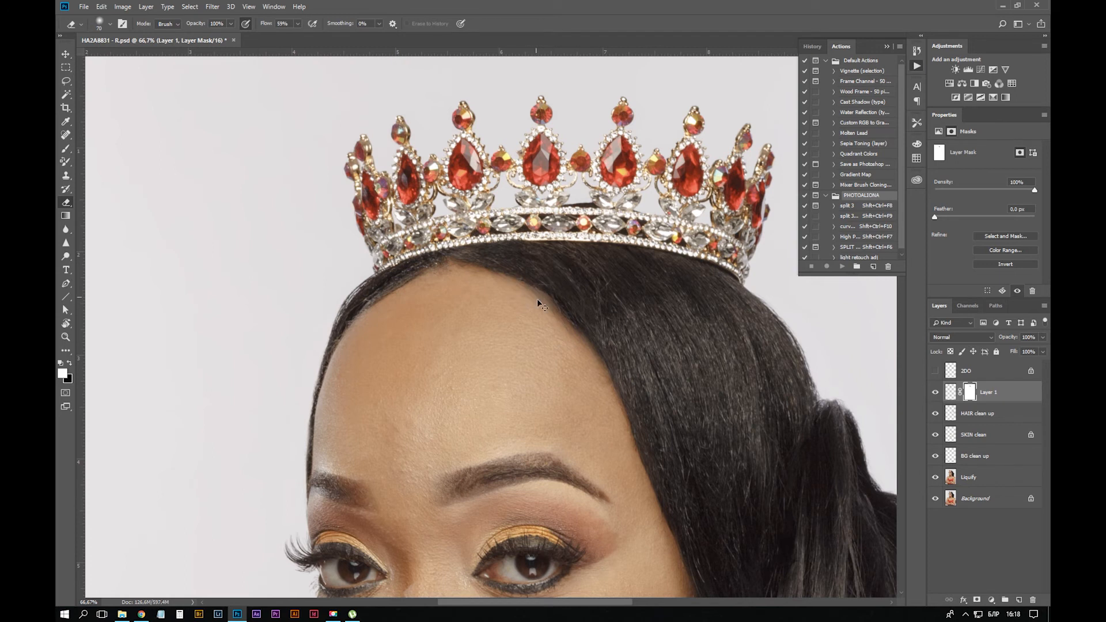
pyautogui.hotkey('ctrl', 'z')
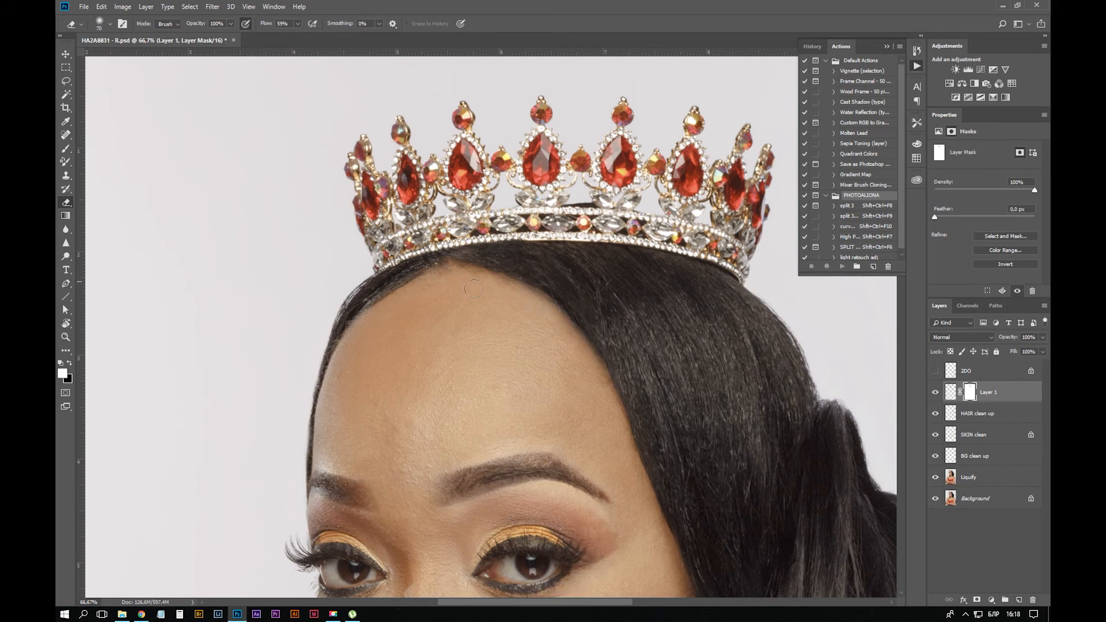
pyautogui.moveTo(483, 271); pyautogui.dragTo(461, 252)
pyautogui.hotkey('ctrl', '-')
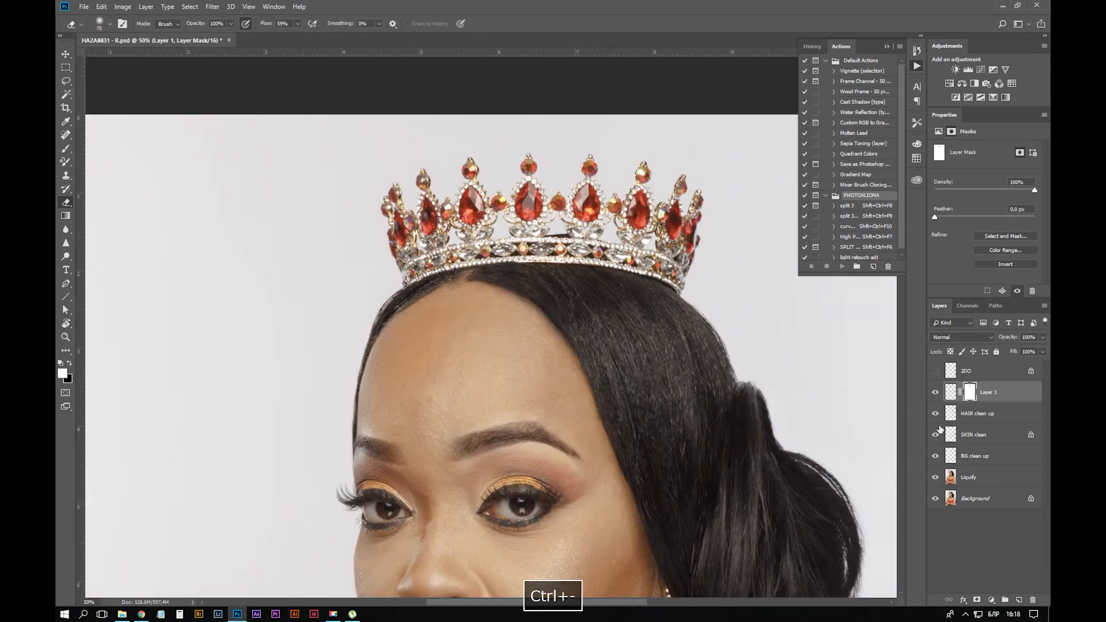
pyautogui.click(935, 394)
pyautogui.click(935, 394)
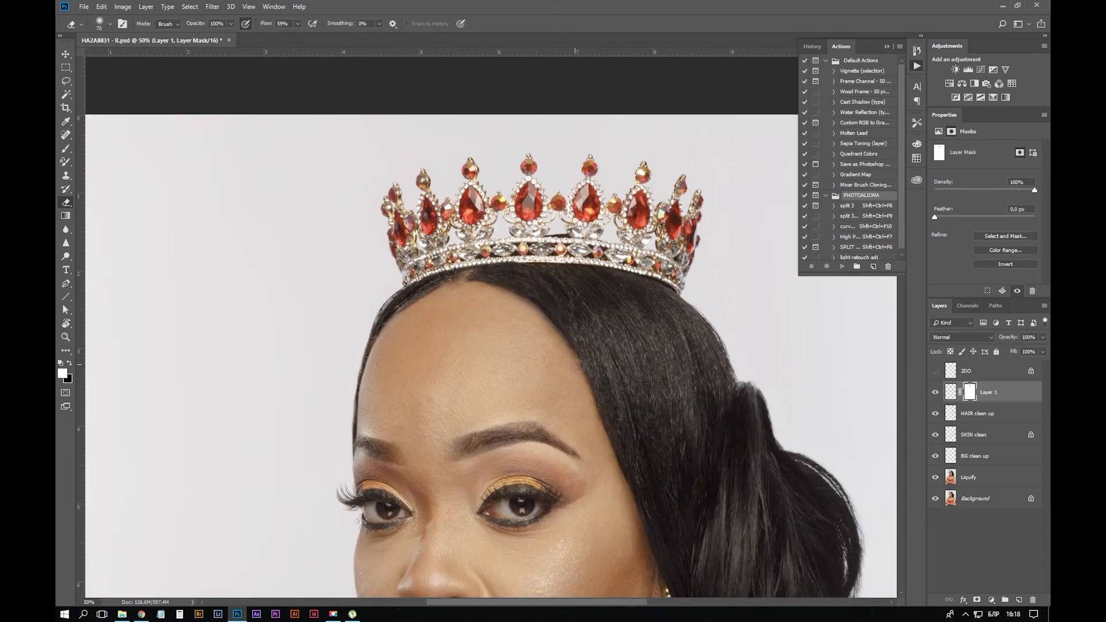
pyautogui.hotkey('ctrl', '+')
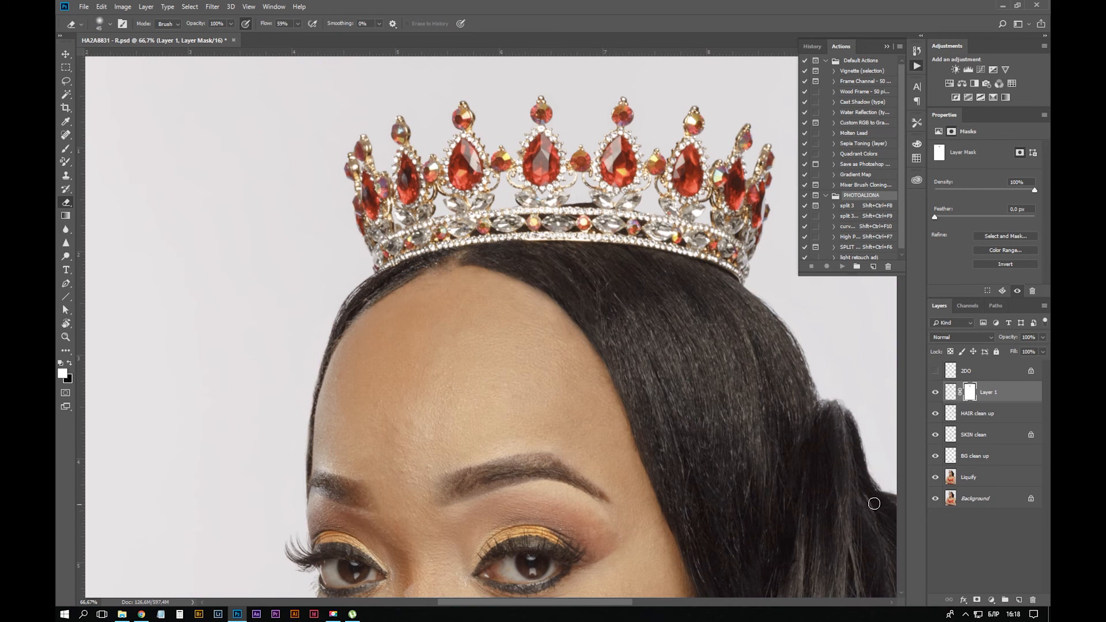
# Compare the hairline with the copied hair strip layer hidden and shown, both zoomed out and at 100%
pyautogui.hotkey('ctrl', '-')
pyautogui.hotkey('ctrl', '-')
pyautogui.click(936, 393)
pyautogui.click(935, 392)
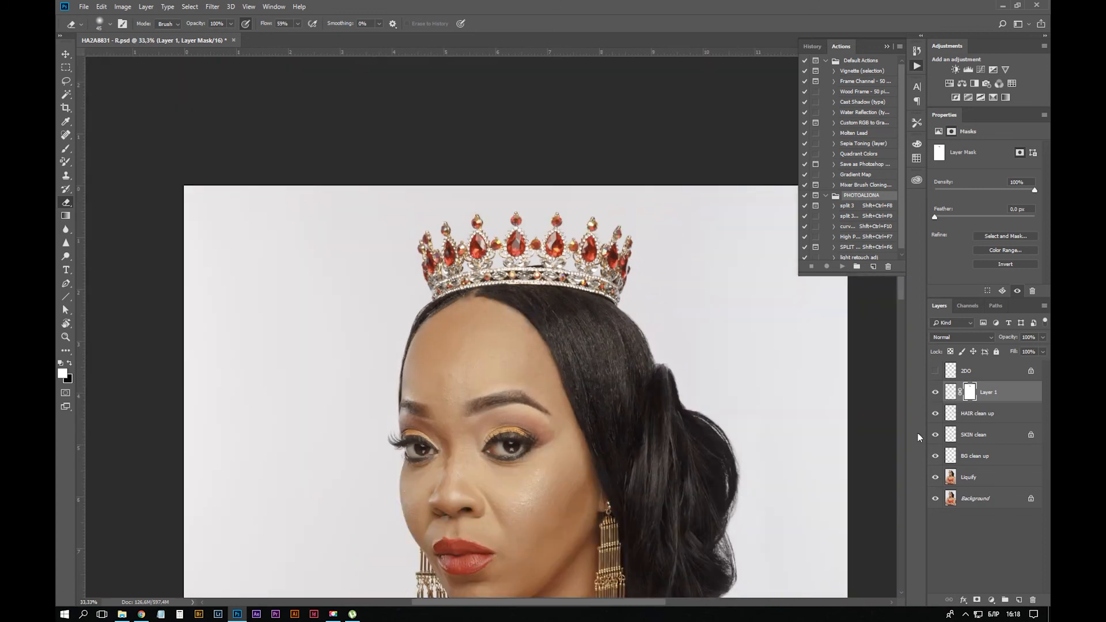
pyautogui.hotkey('ctrl', '=')
pyautogui.hotkey('ctrl', '=')
pyautogui.hotkey('ctrl', '=')
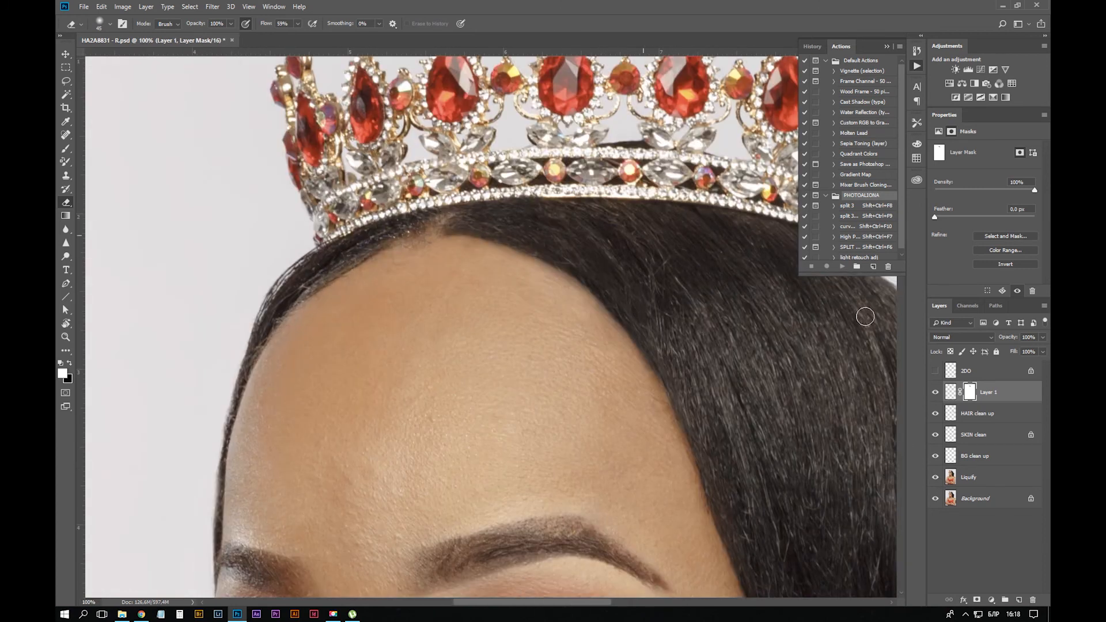
pyautogui.click(935, 393)
pyautogui.click(935, 393)
pyautogui.press('b')
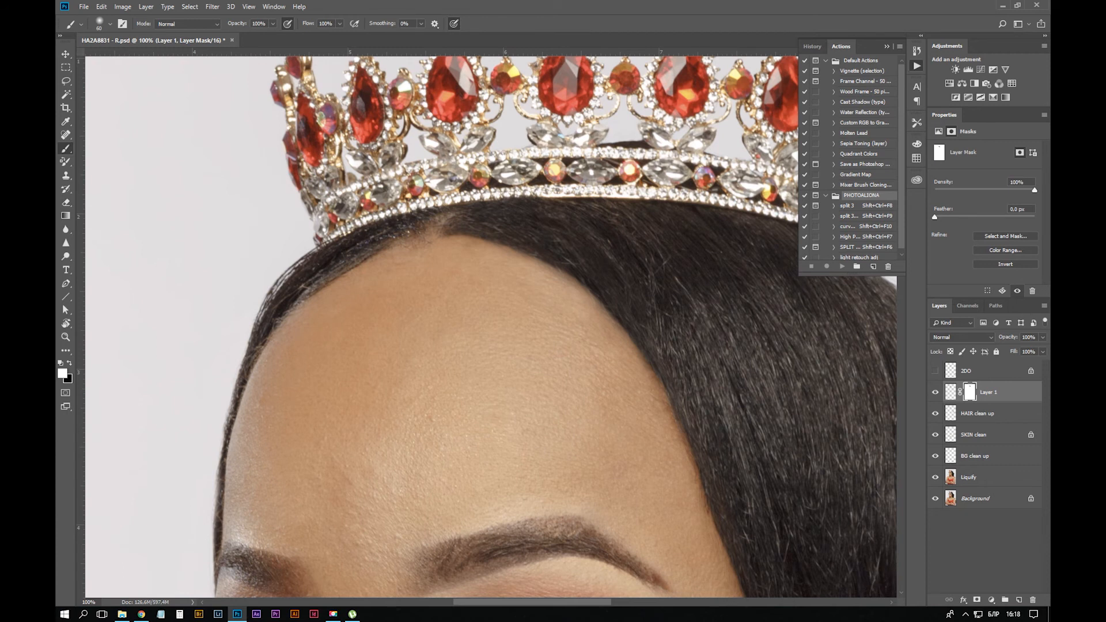
pyautogui.press('e')
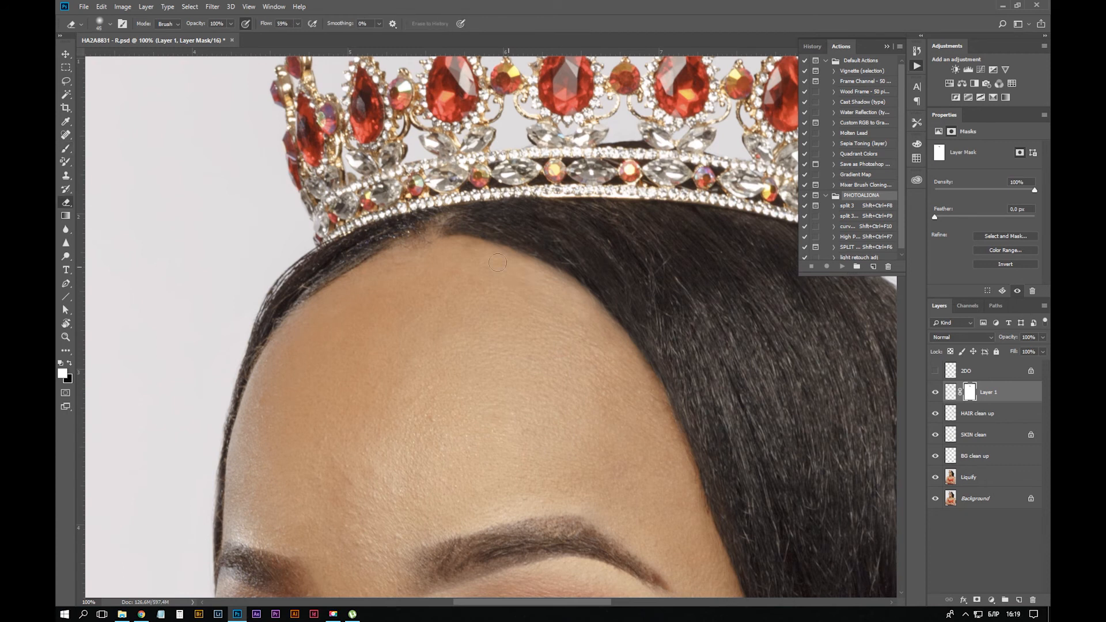
pyautogui.hotkey('ctrl', 'alt', 'z')
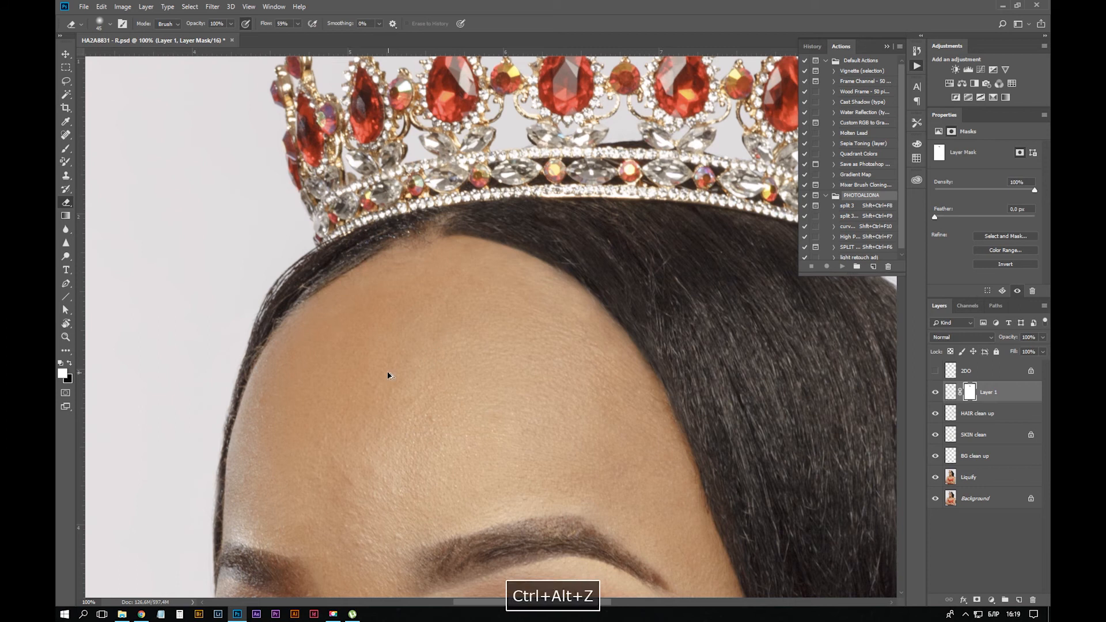
# Warp the copied hair strip's pixels slightly again so that its edge follows the hairline beside the parting
pyautogui.click(951, 391)
pyautogui.hotkey('ctrl', 't')
pyautogui.click(491, 23)
pyautogui.moveTo(510, 242); pyautogui.dragTo(462, 225)
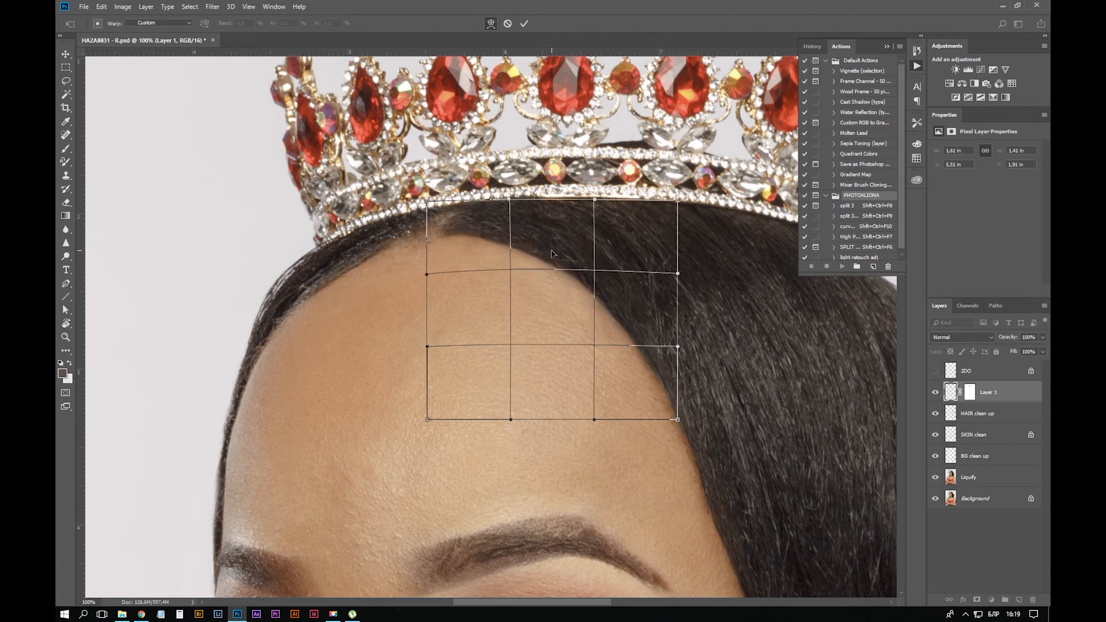
pyautogui.moveTo(611, 297); pyautogui.dragTo(615, 301)
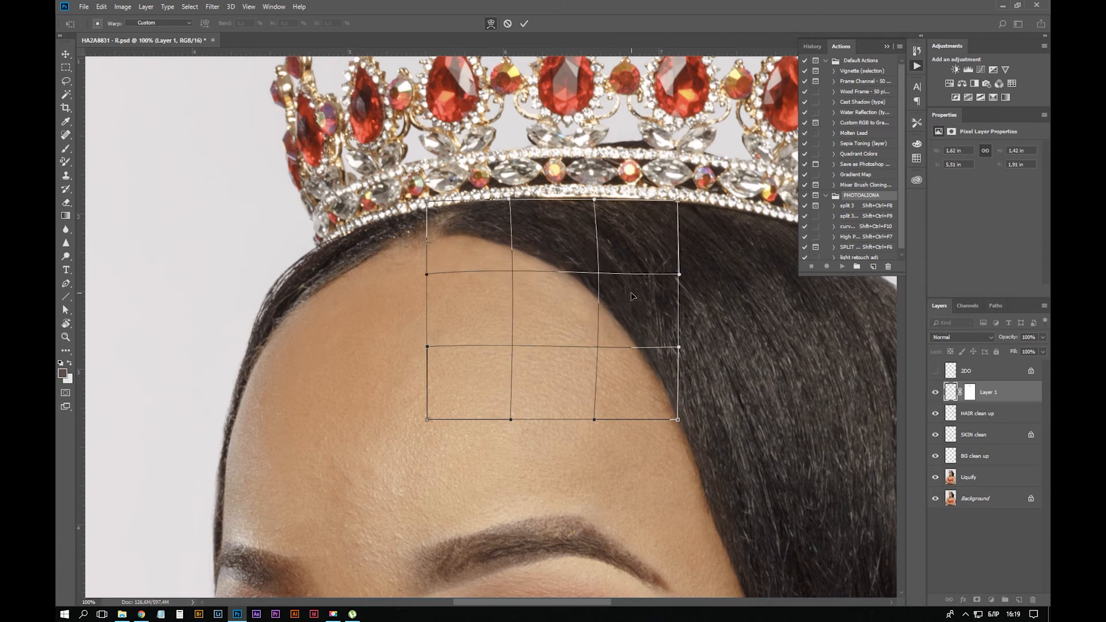
pyautogui.press('e')
# Merge the masked hair strip with the HAIR clean up layer and rename the merged layer HAIR clean
pyautogui.hotkey('ctrl', '-')
pyautogui.hotkey('ctrl', '-')
pyautogui.hotkey('ctrl', '-')
pyautogui.hotkey('ctrl', '-')
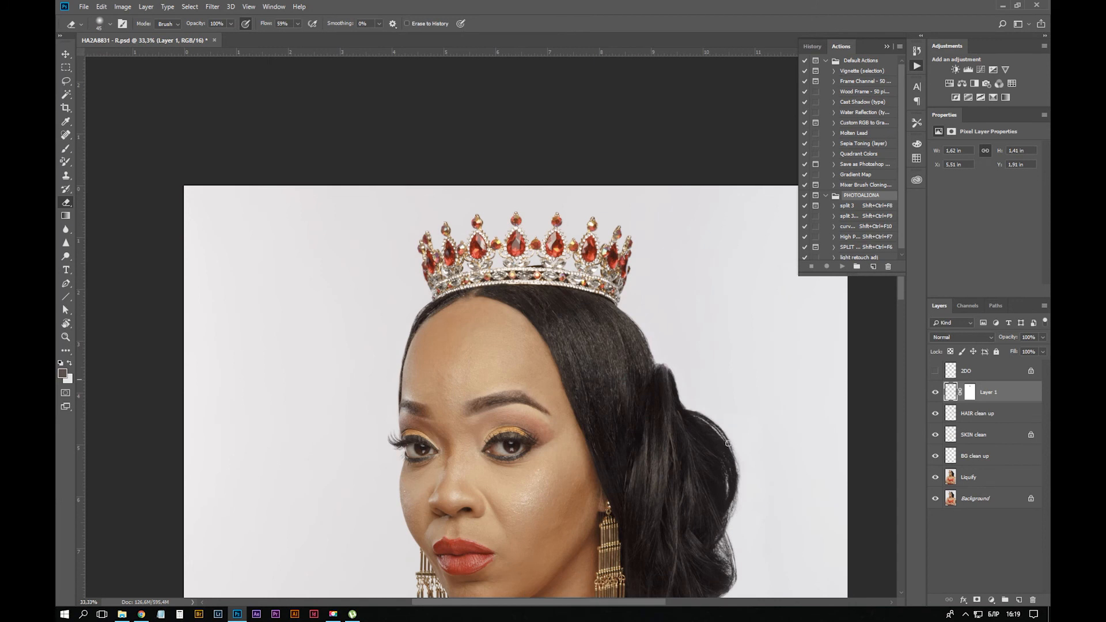
pyautogui.hotkey('ctrl', '-')
pyautogui.hotkey('ctrl', '-')
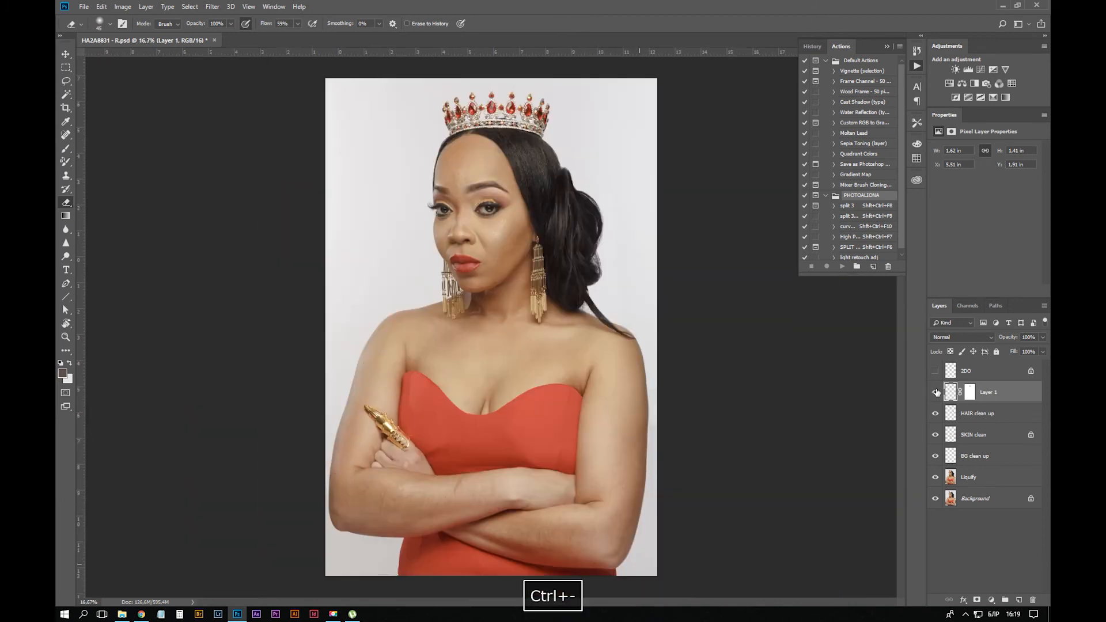
pyautogui.click(1018, 413)
pyautogui.keyDown('ctrl'); pyautogui.click(1007, 398); pyautogui.keyUp('ctrl')
pyautogui.hotkey('ctrl', 'e')
pyautogui.doubleClick(967, 394)
pyautogui.write('HAIR clean')
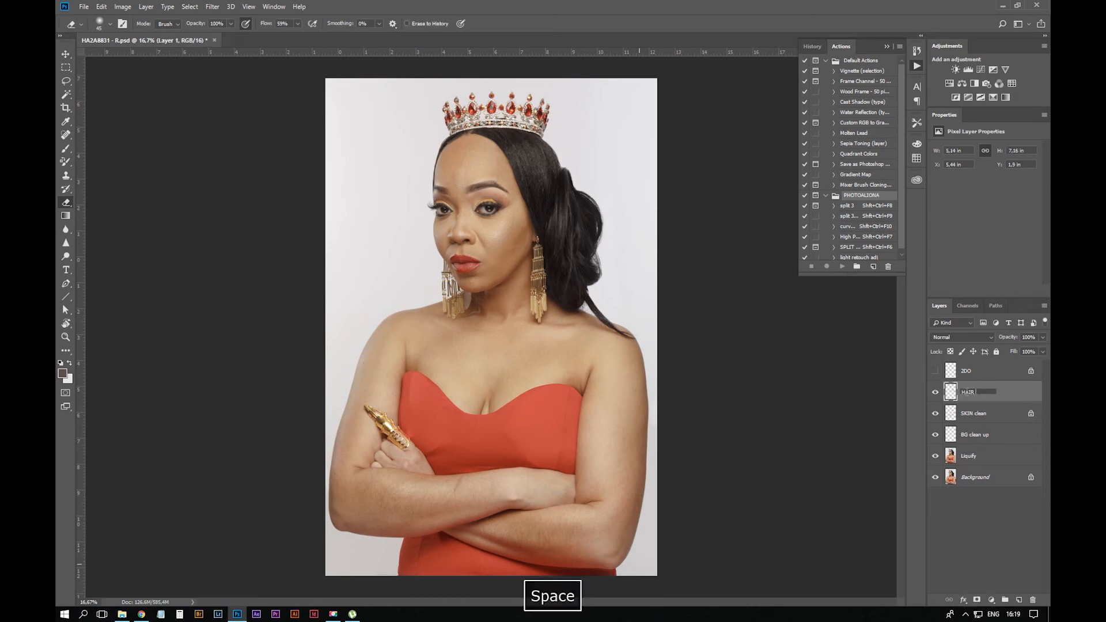
pyautogui.press('Return')
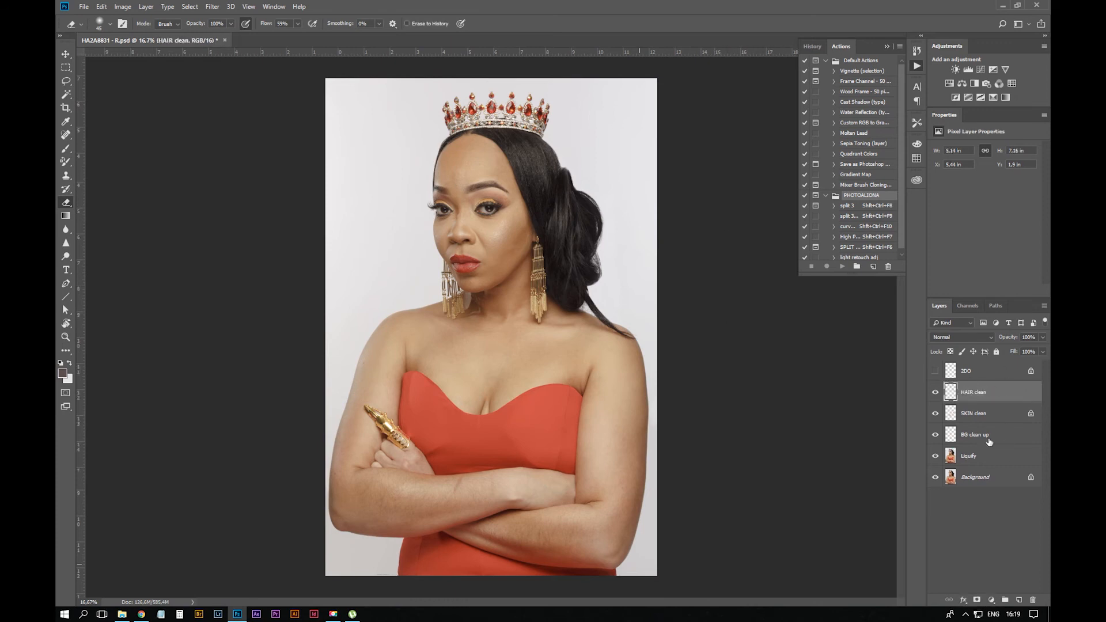
# Check the markings on the 2DO layer, hide it again, and group the layers from HAIR clean down to Liquify as CLEANING
pyautogui.click(936, 371)
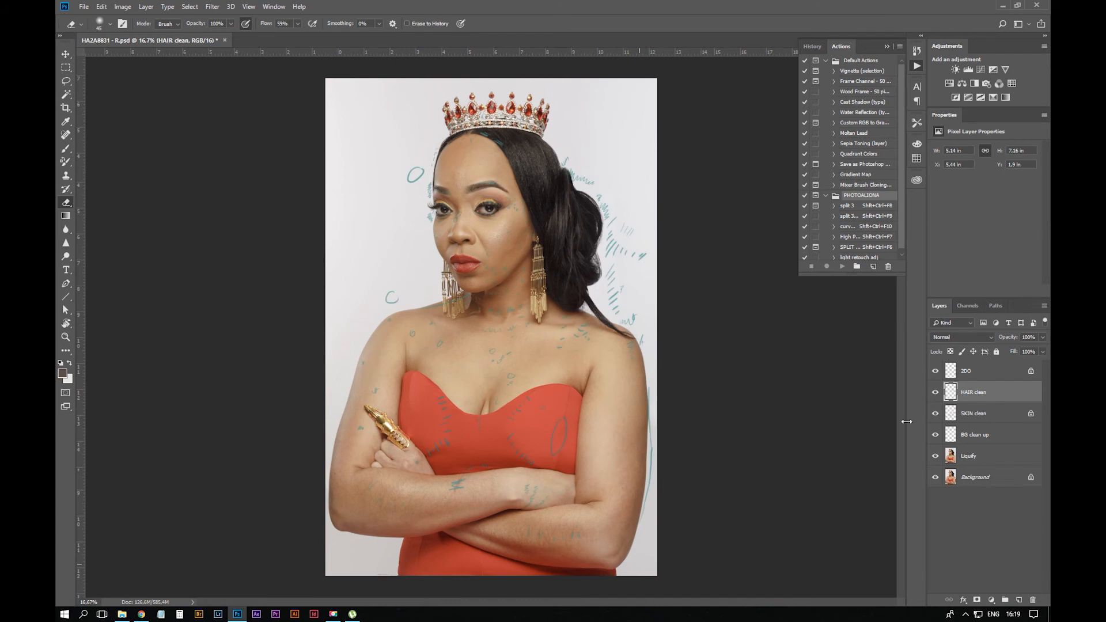
pyautogui.click(935, 371)
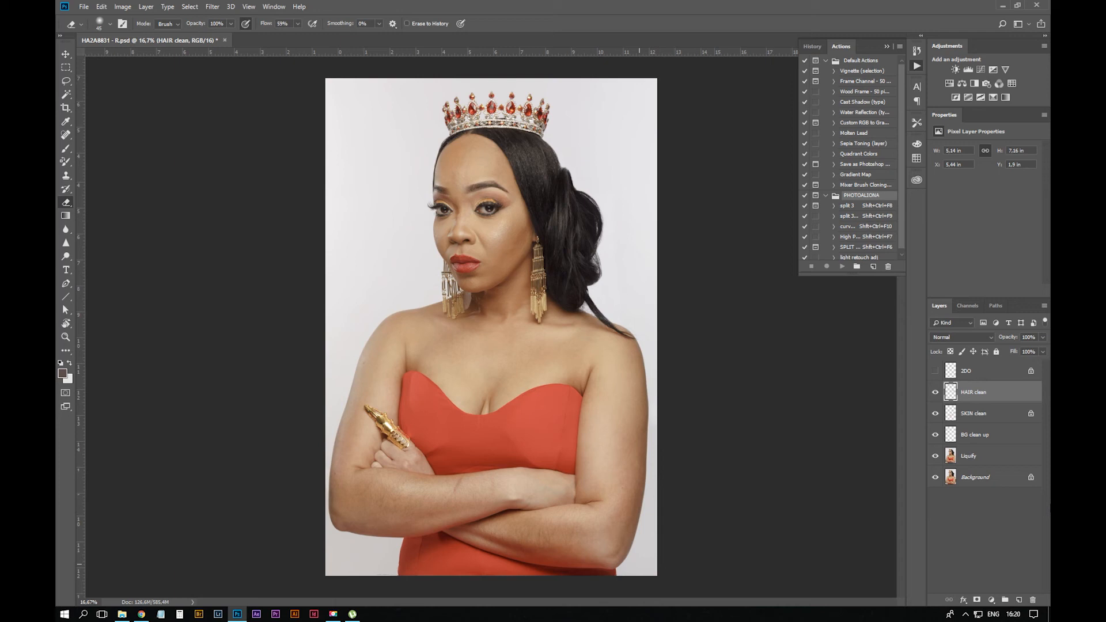
pyautogui.keyDown('shift'); pyautogui.click(1008, 458); pyautogui.keyUp('shift')
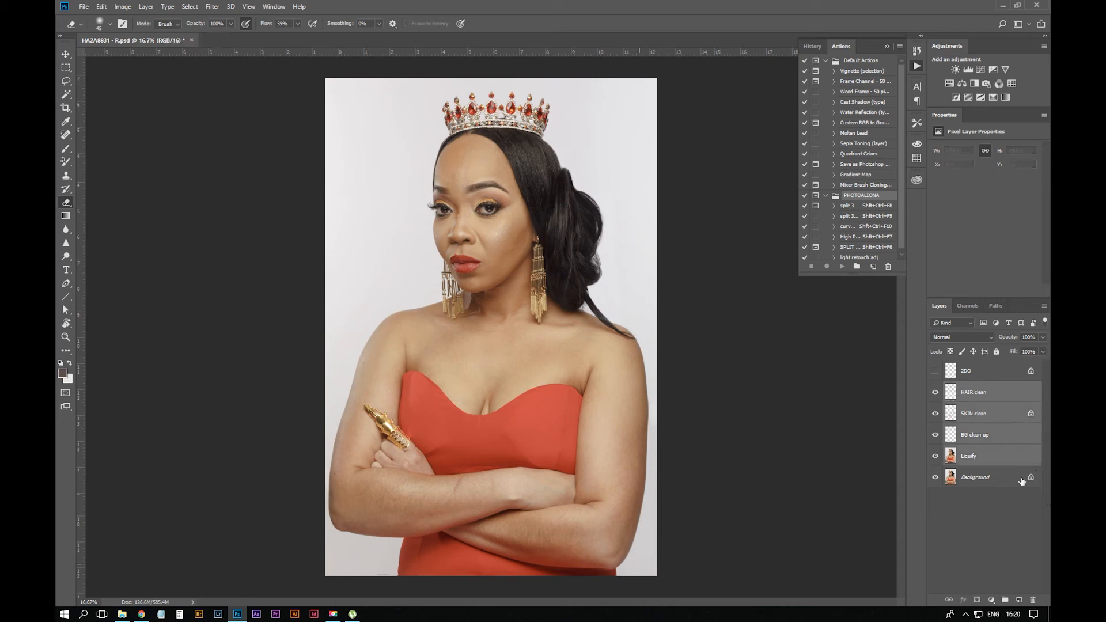
pyautogui.hotkey('ctrl', 'g')
pyautogui.doubleClick(974, 388)
pyautogui.write('CLEANING')
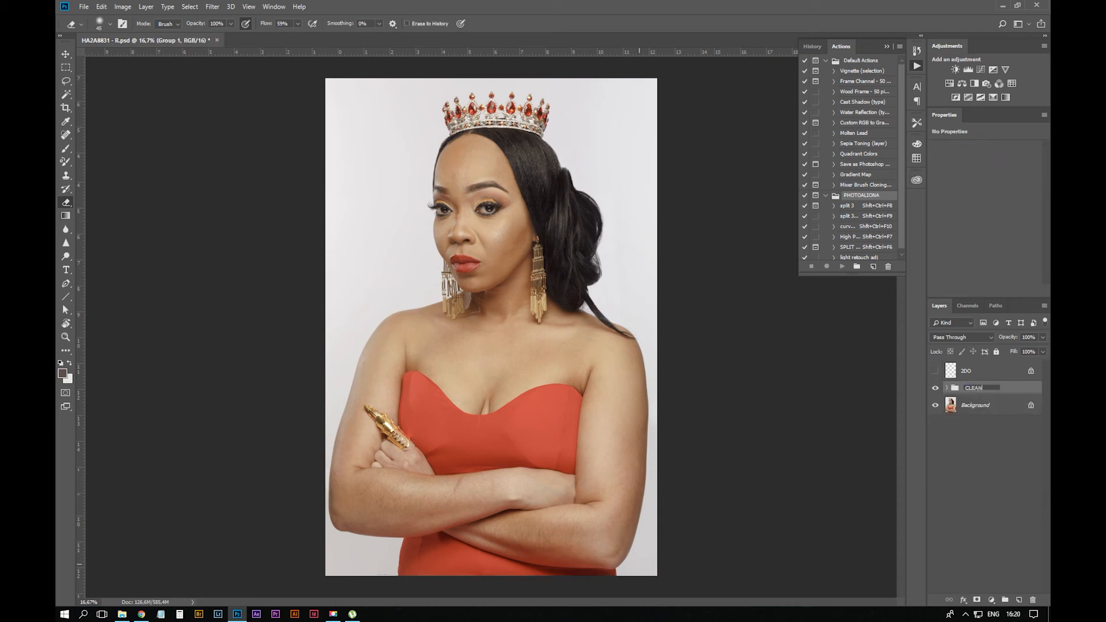
pyautogui.press('Return')
# Stamp all visible layers into a new layer above the CLEANING group and rename it LOW
pyautogui.hotkey('ctrl', 'alt', 'shift', 'e')
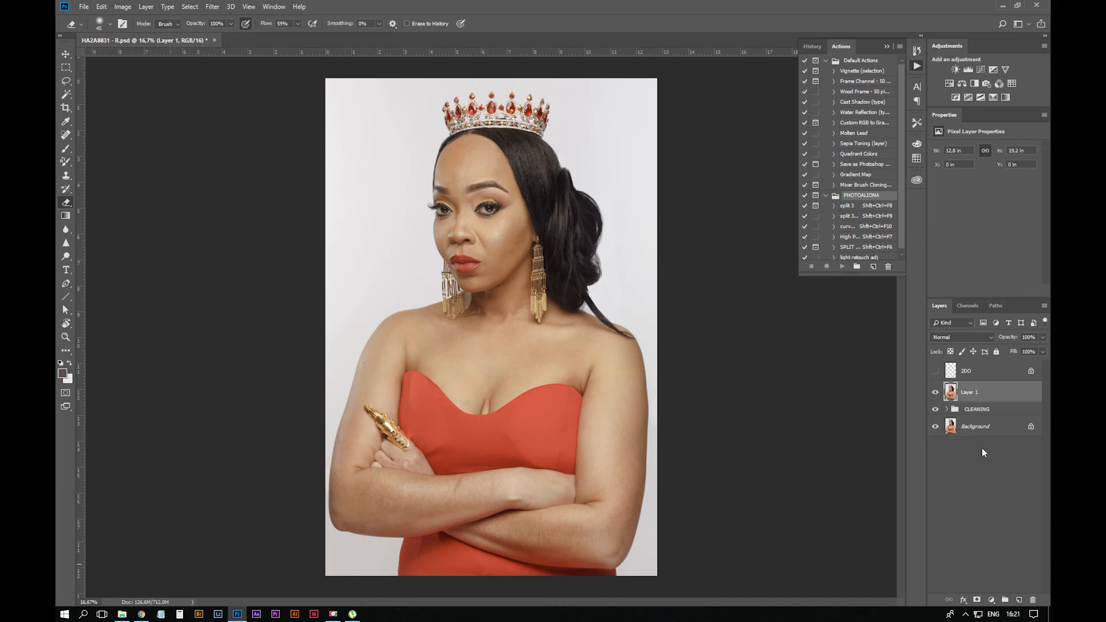
pyautogui.click(984, 452)
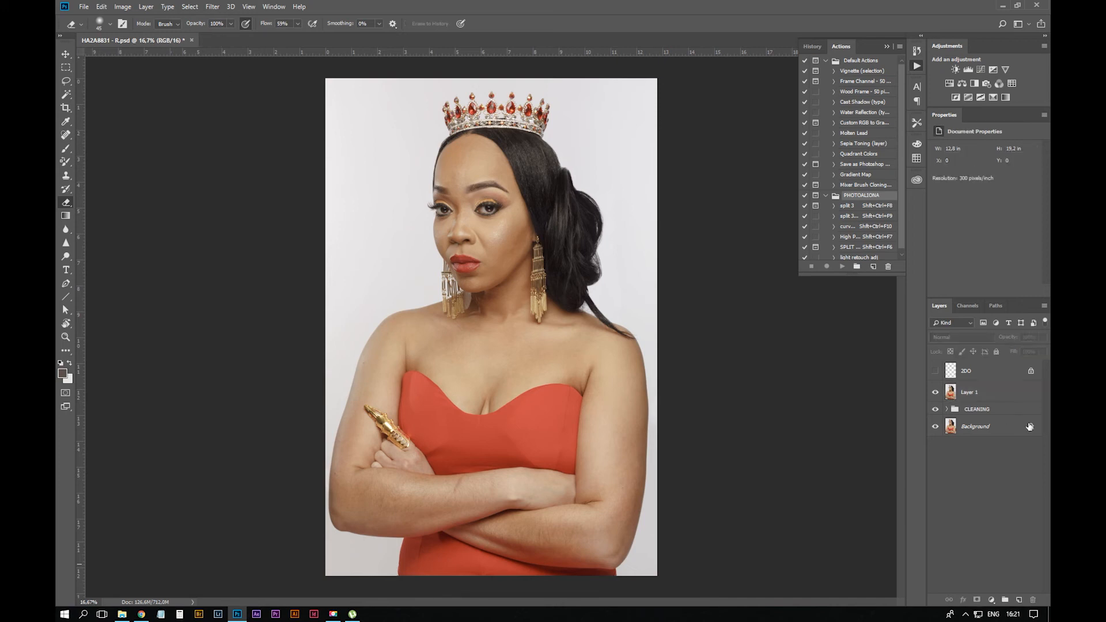
pyautogui.click(1021, 397)
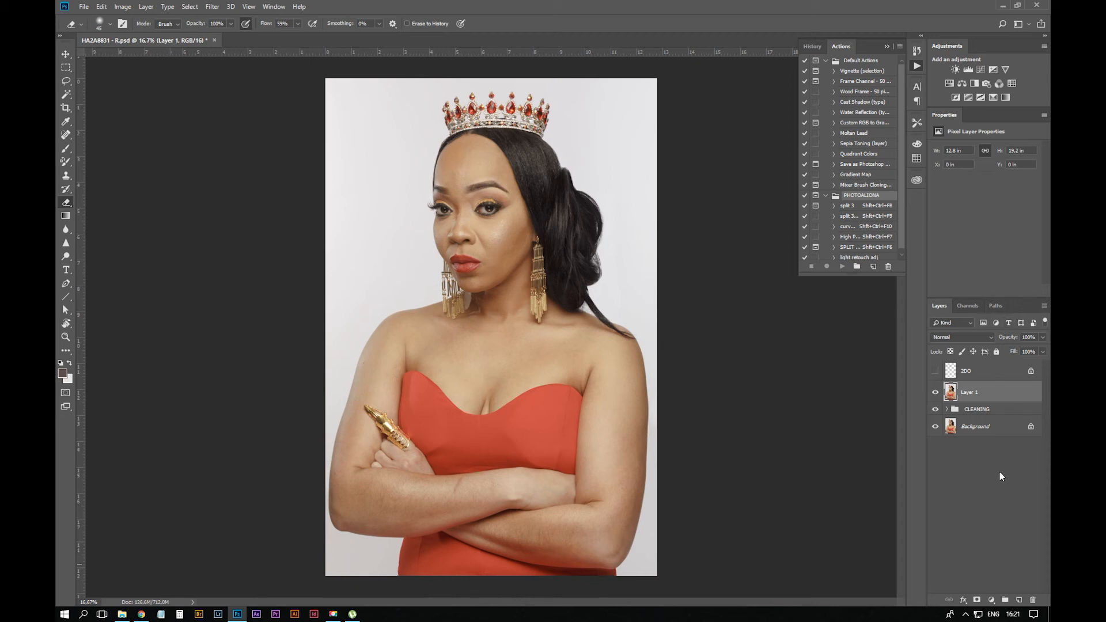
pyautogui.hotkey('ctrl', '=')
pyautogui.hotkey('ctrl', '=')
pyautogui.hotkey('ctrl', '=')
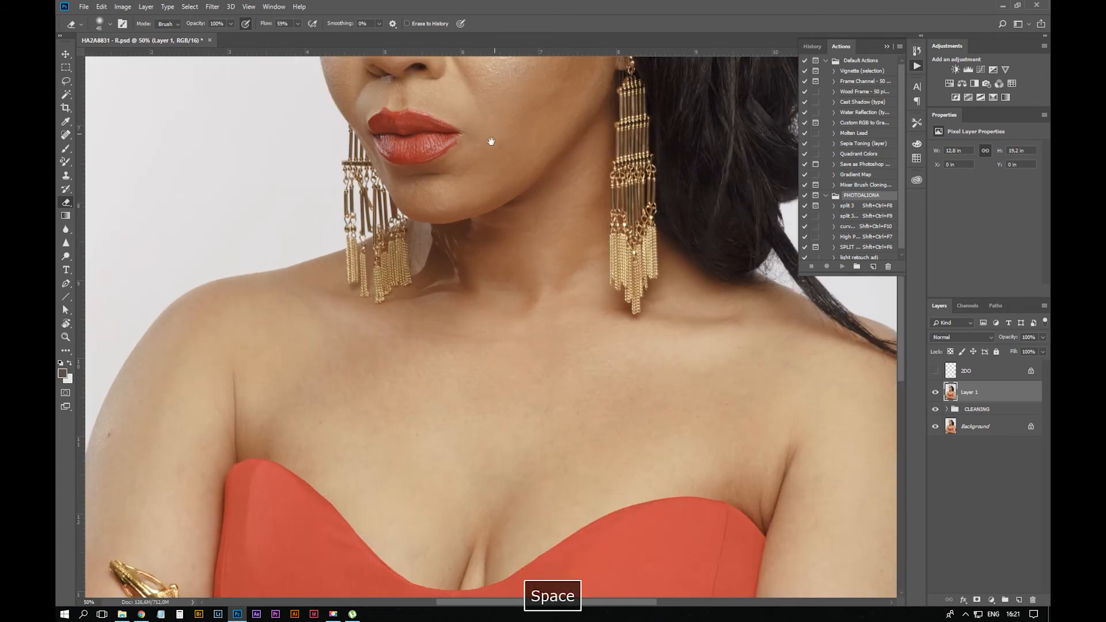
pyautogui.moveTo(491, 141); pyautogui.dragTo(472, 415)
pyautogui.hotkey('ctrl', '-')
pyautogui.hotkey('ctrl', '-')
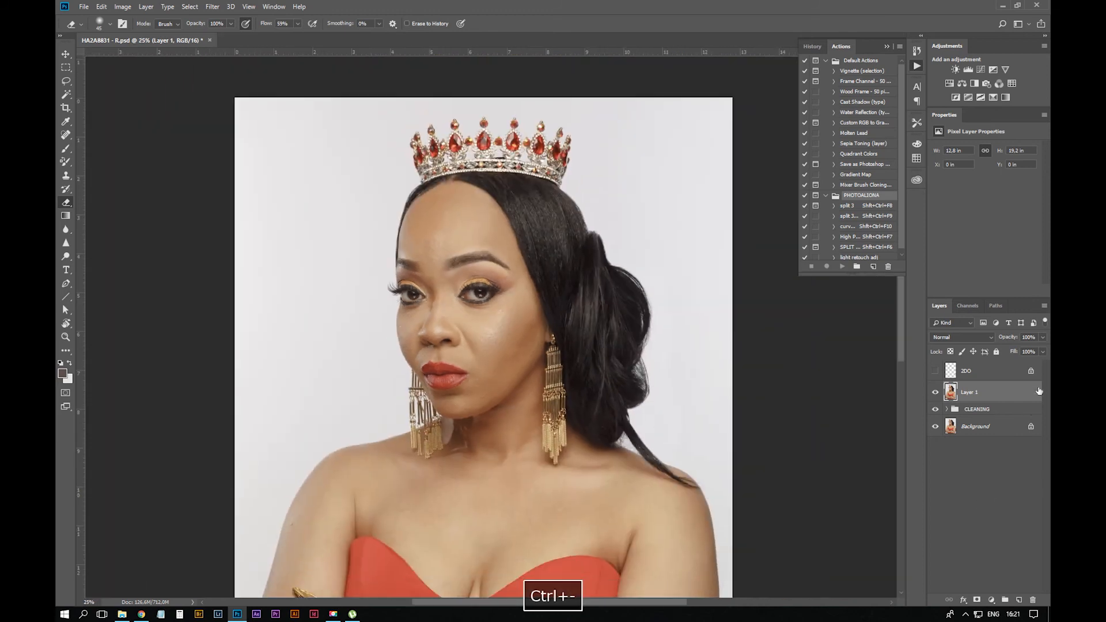
pyautogui.hotkey('ctrl', '-')
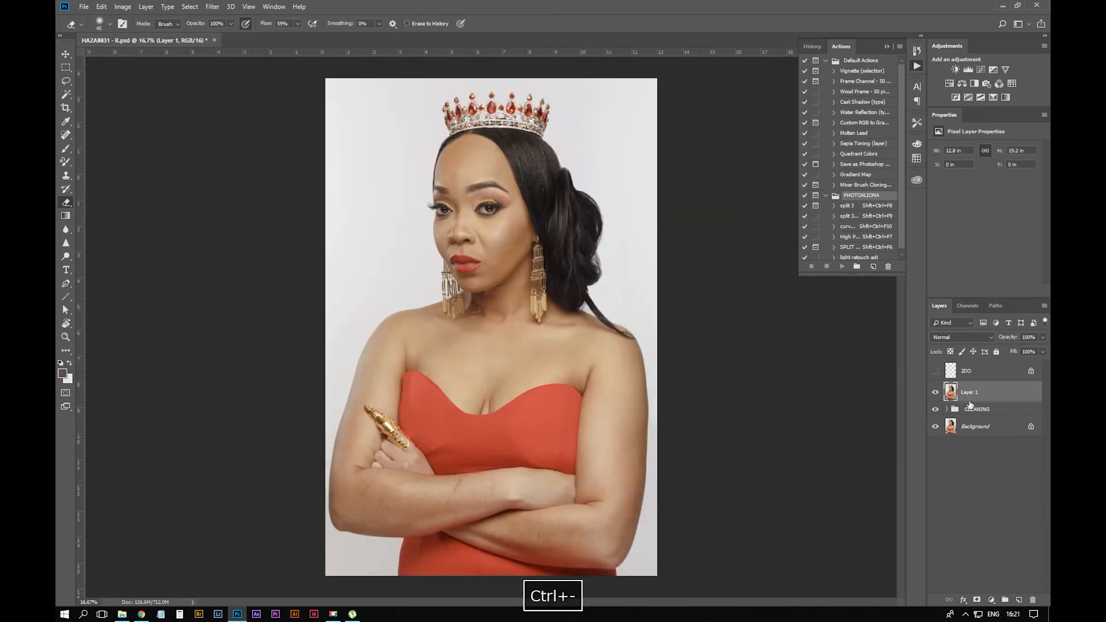
pyautogui.doubleClick(977, 394)
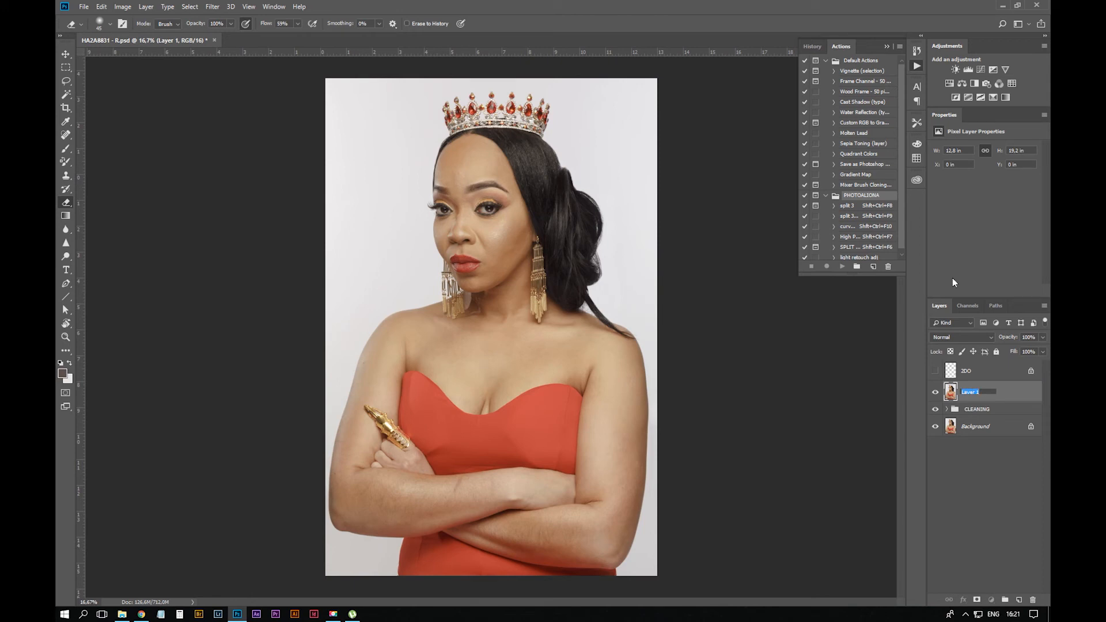
pyautogui.press('Return')
# Duplicate the LOW layer and rename the copy HIGH
pyautogui.hotkey('ctrl', 'j')
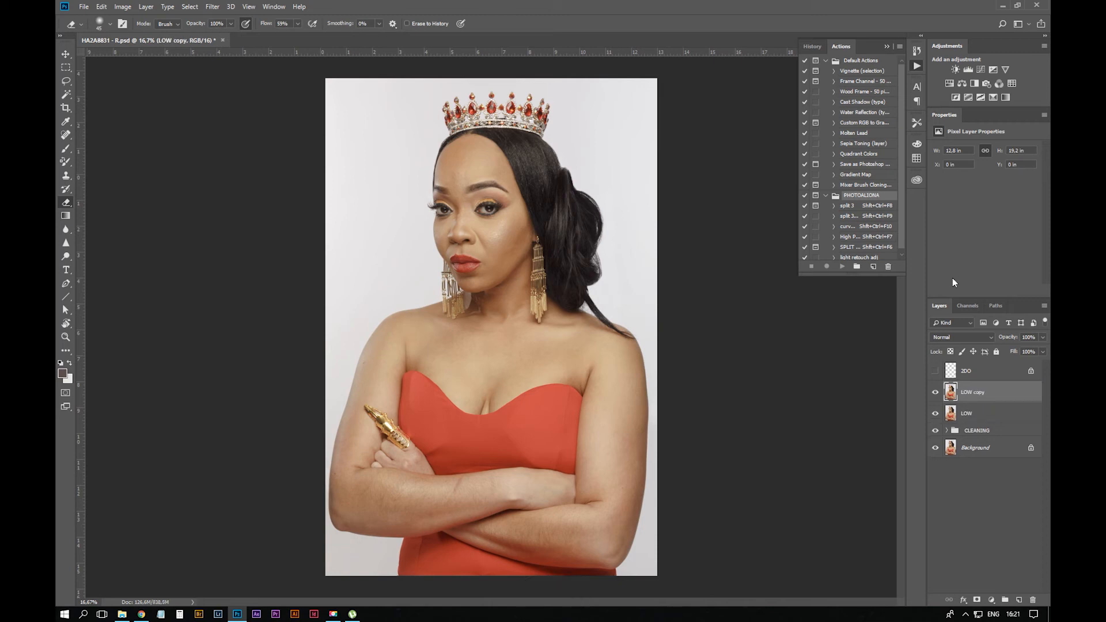
pyautogui.doubleClick(973, 392)
pyautogui.write('HIGH')
pyautogui.press('Return')
# Hide the HIGH layer and apply a Gaussian Blur with a 22-pixel radius to the LOW layer
pyautogui.click(974, 416)
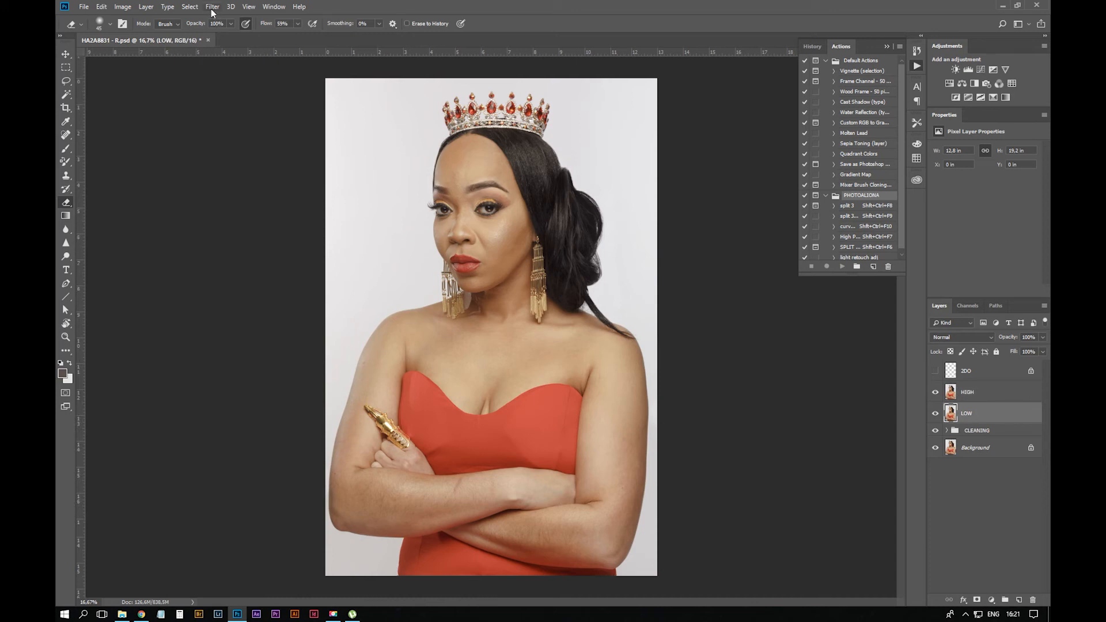
pyautogui.click(936, 392)
pyautogui.click(217, 12)
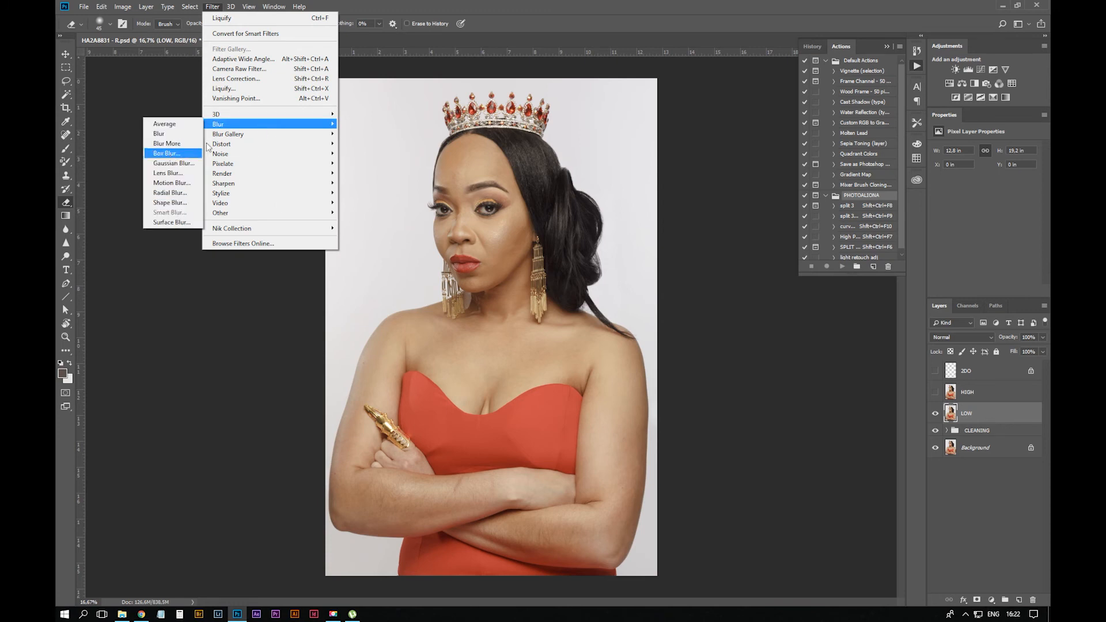
pyautogui.moveTo(221, 125)
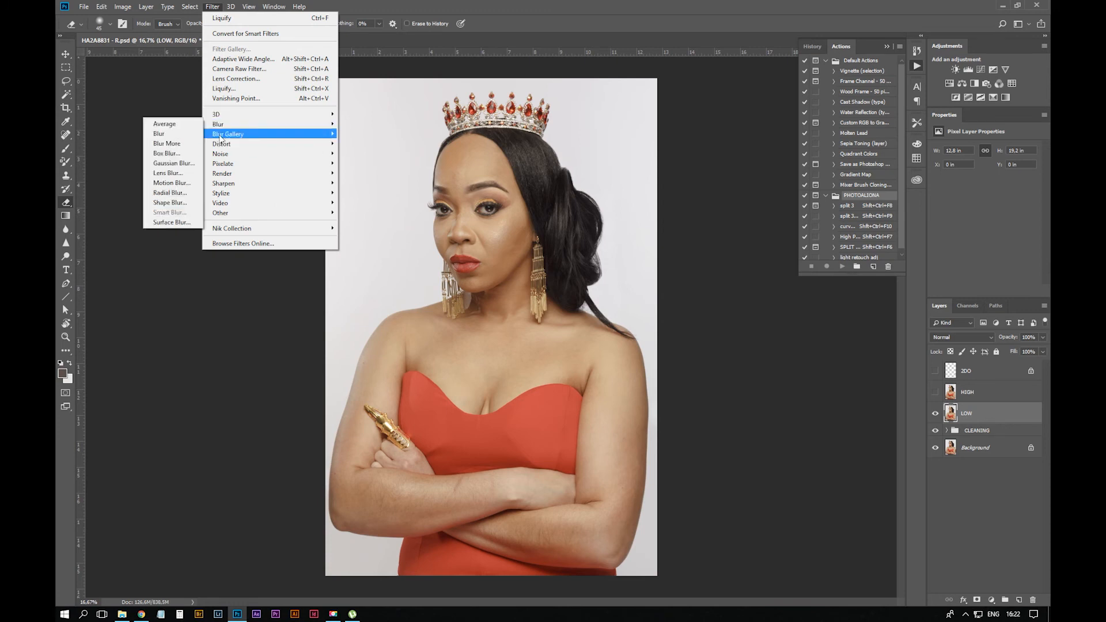
pyautogui.click(183, 165)
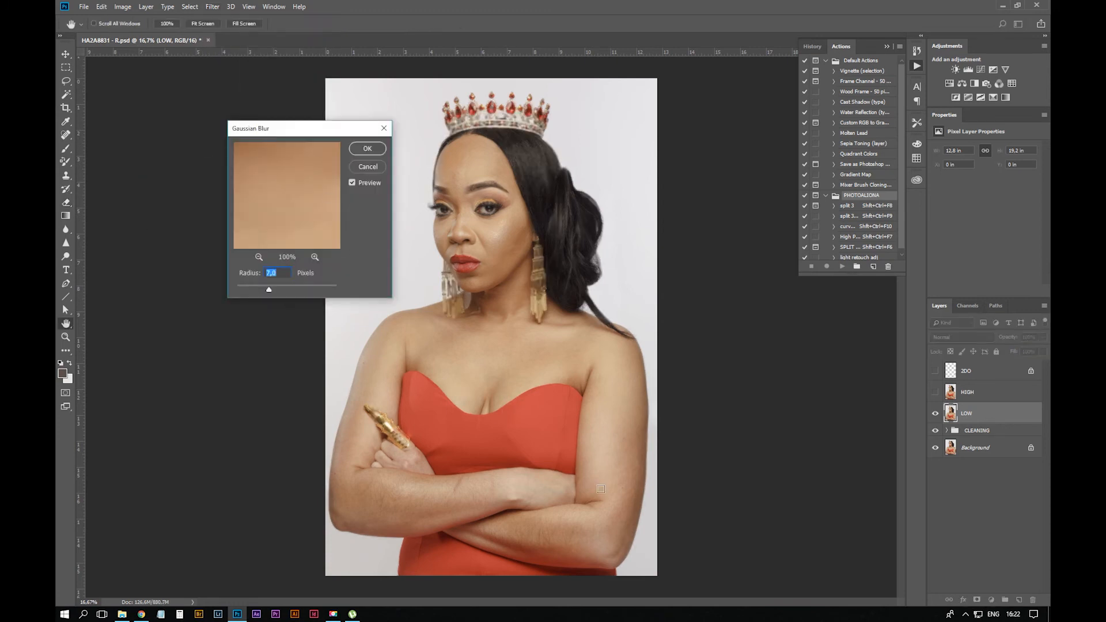
pyautogui.click(541, 533)
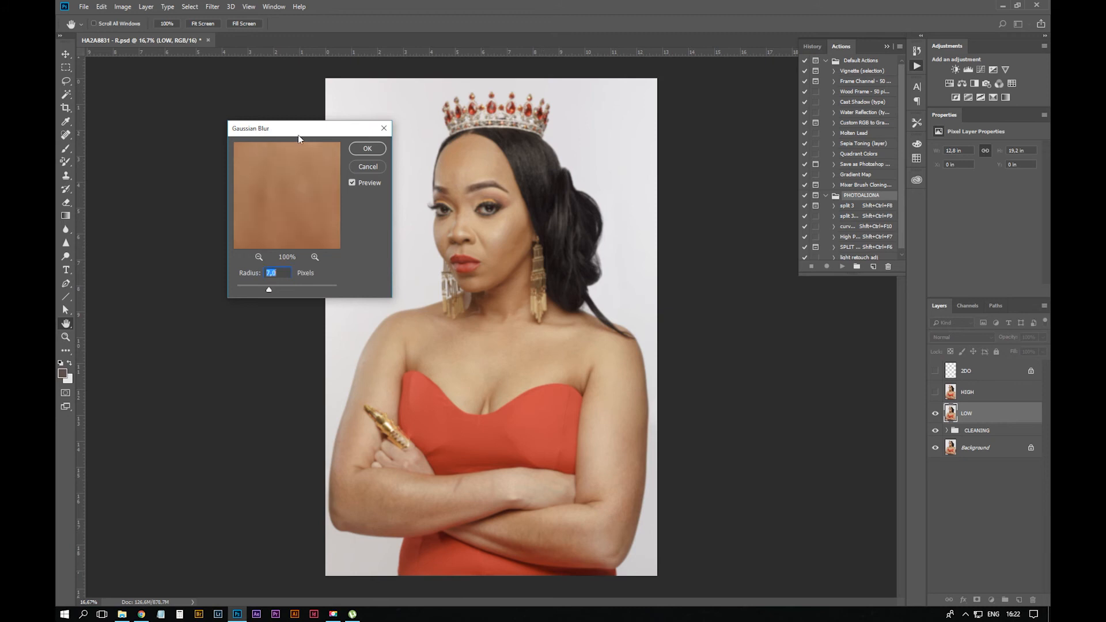
pyautogui.moveTo(298, 135); pyautogui.dragTo(201, 101)
pyautogui.moveTo(173, 258); pyautogui.dragTo(184, 258)
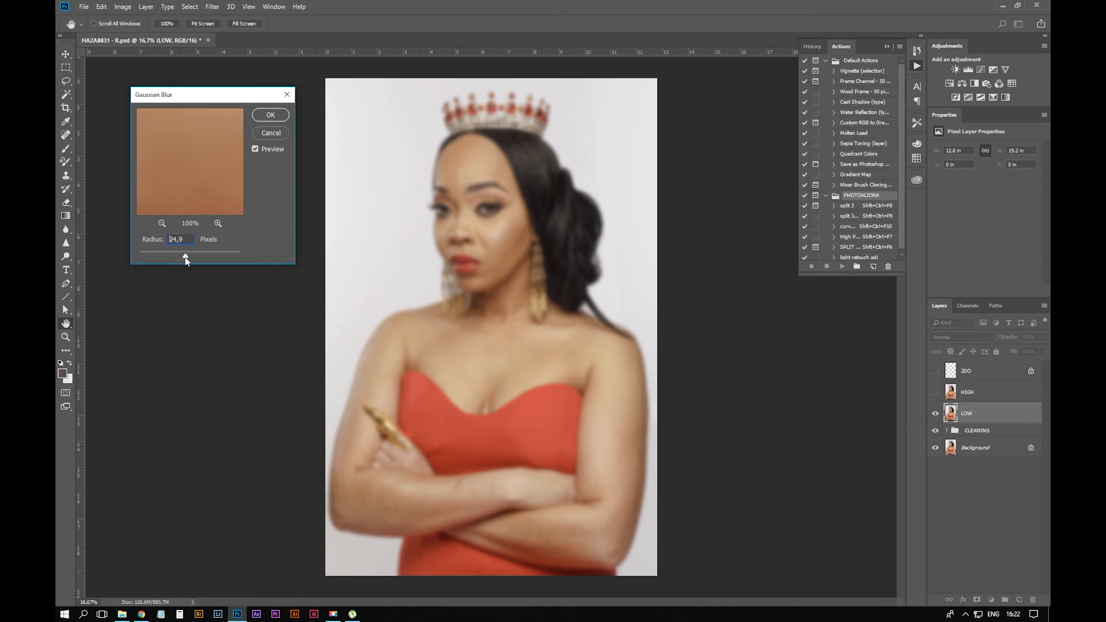
pyautogui.moveTo(185, 261); pyautogui.dragTo(185, 257)
pyautogui.moveTo(186, 95); pyautogui.dragTo(184, 101)
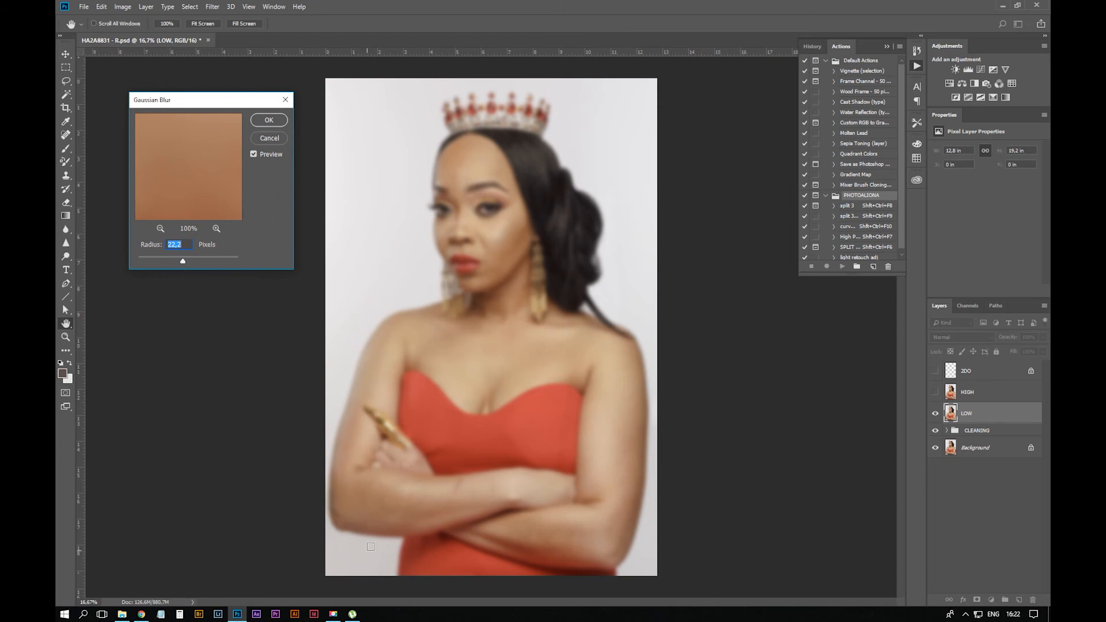
pyautogui.write('22')
pyautogui.press('Return')
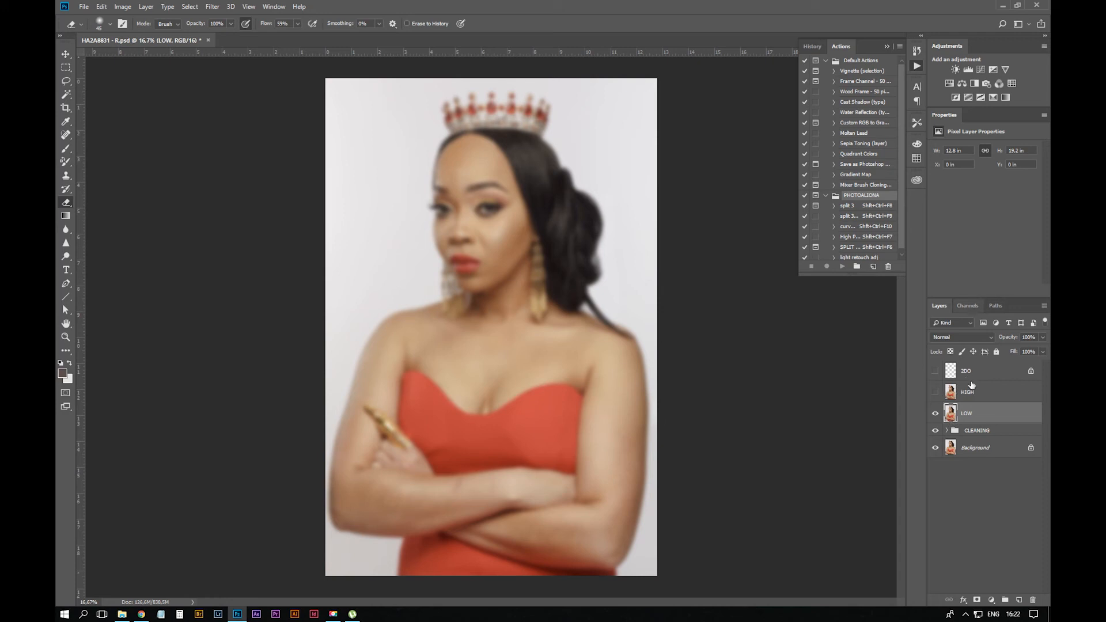
# Show the HIGH layer and set Apply Image to use the inverted LOW layer with Add blending and scale 2
pyautogui.click(991, 394)
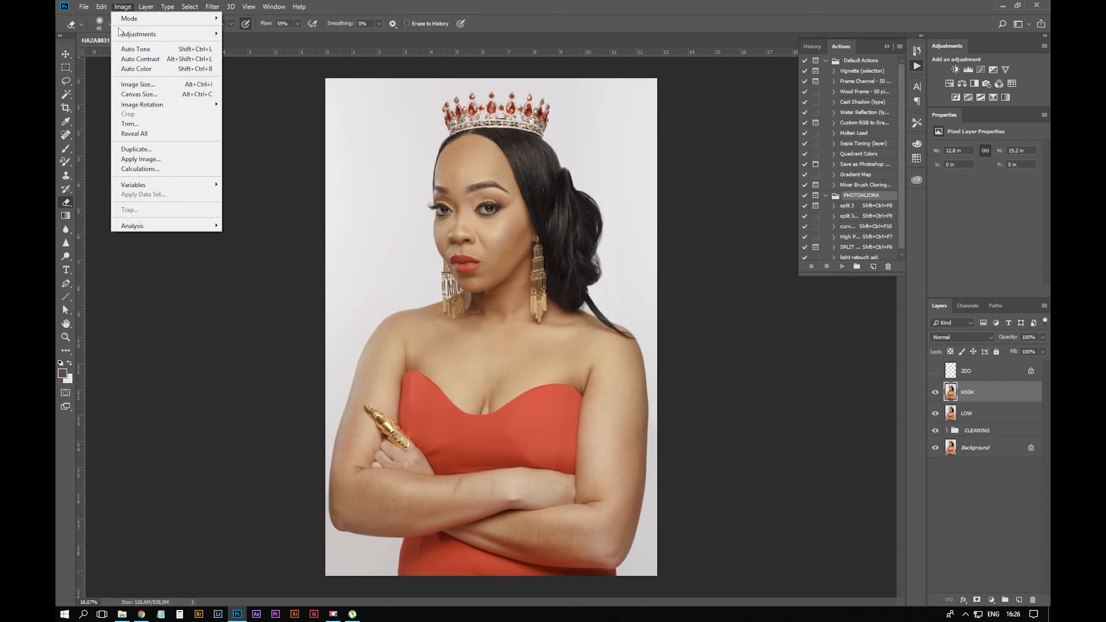
pyautogui.click(141, 159)
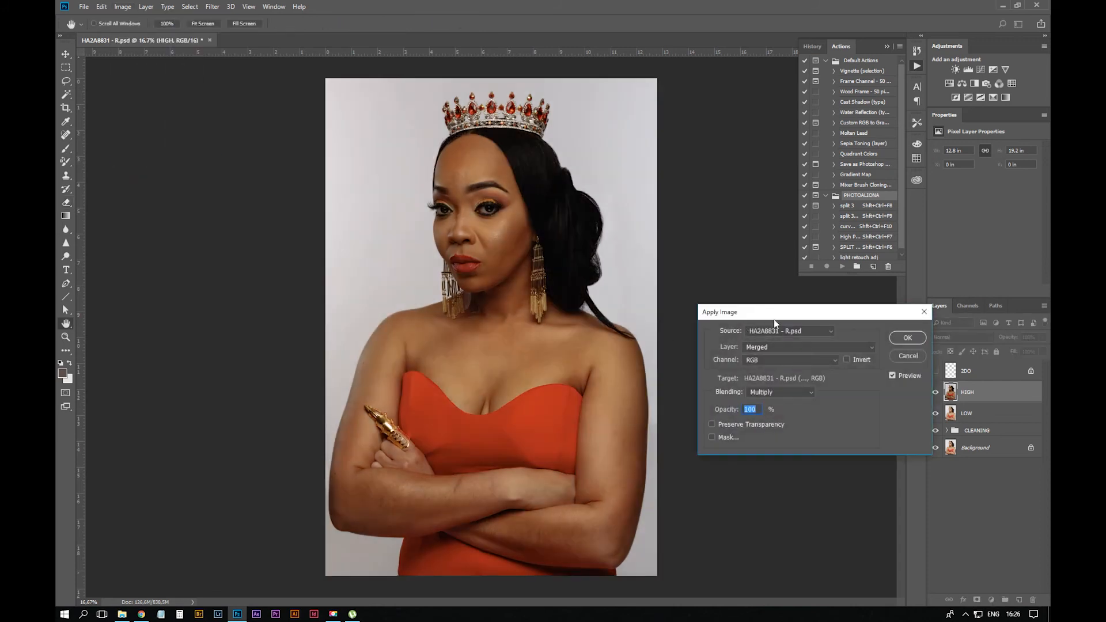
pyautogui.moveTo(755, 318); pyautogui.dragTo(692, 115)
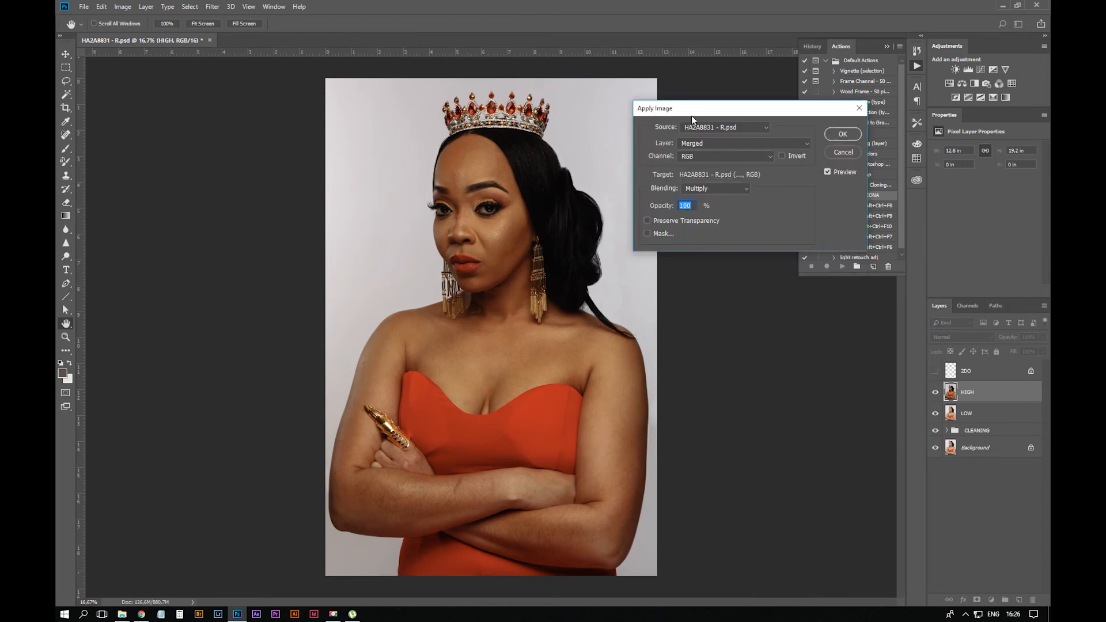
pyautogui.click(715, 143)
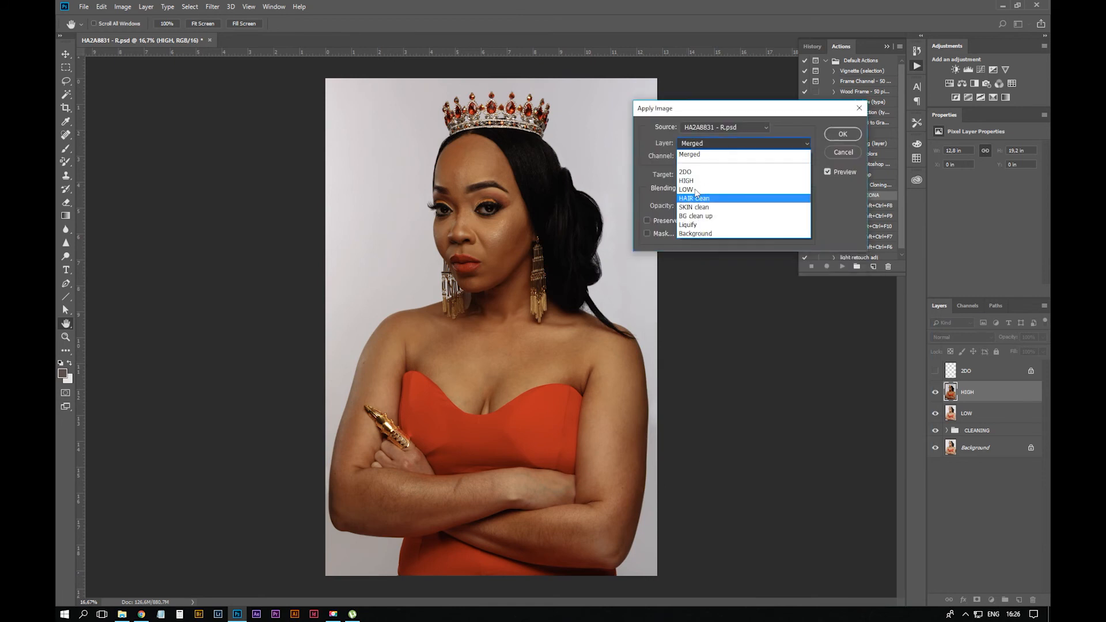
pyautogui.click(692, 189)
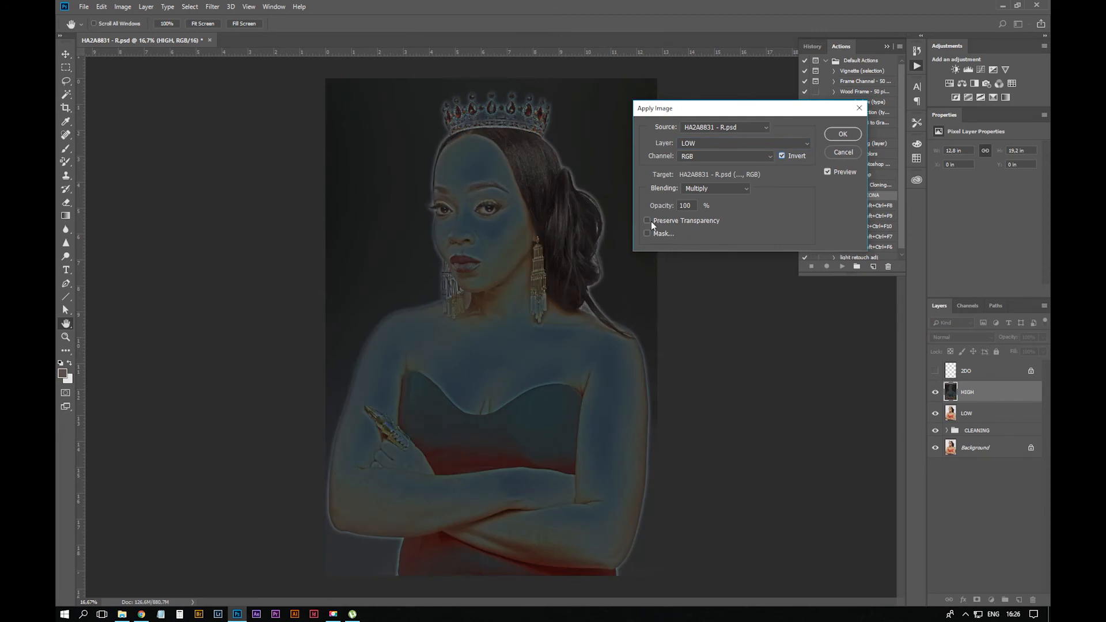
pyautogui.click(715, 189)
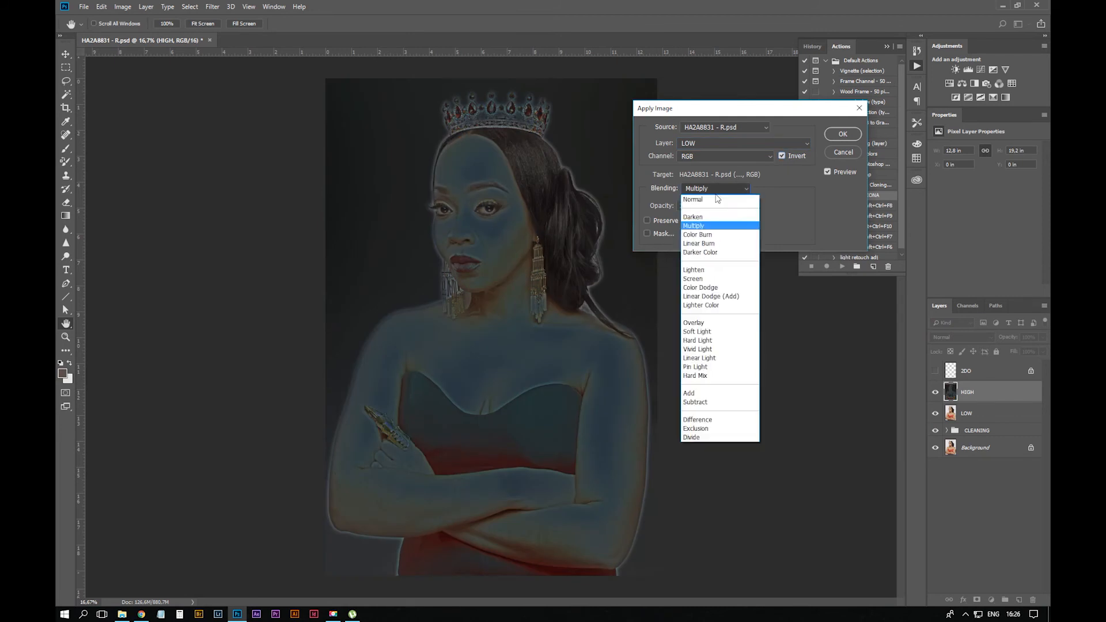
pyautogui.click(688, 393)
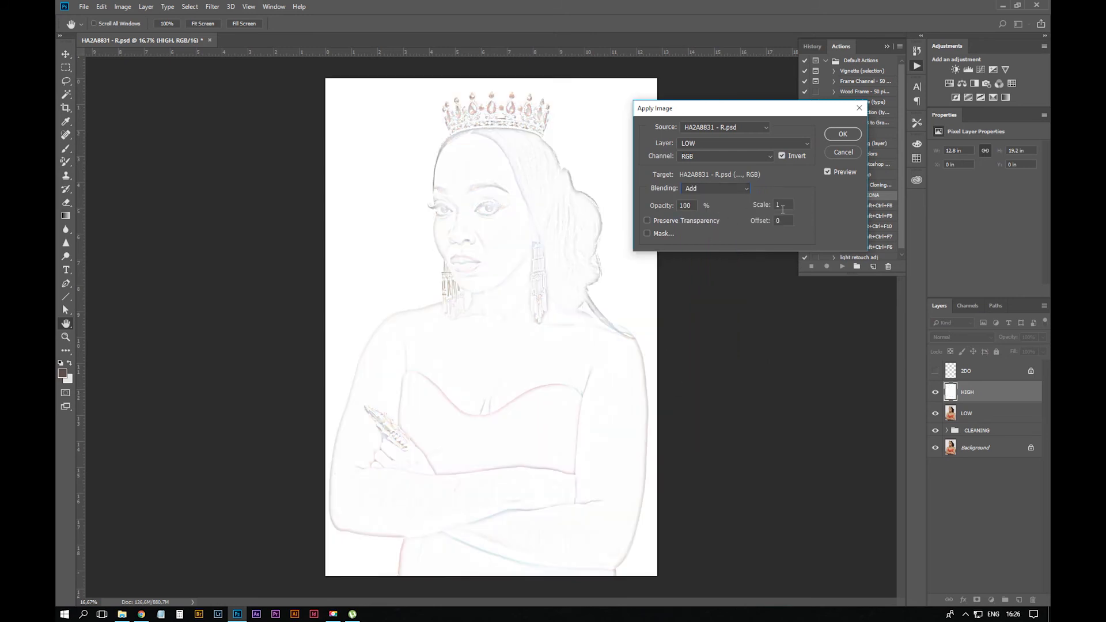
pyautogui.doubleClick(784, 206)
pyautogui.write('2')
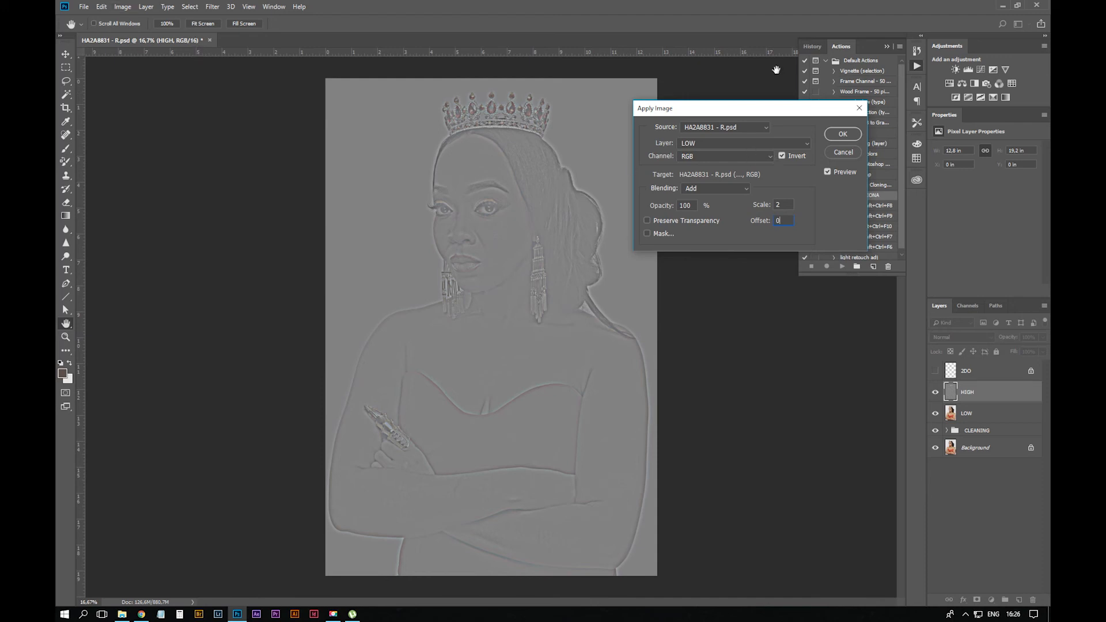
# Try the Apply Image settings without Invert, using Subtract blending, scale 2 and offset 128
pyautogui.click(782, 156)
pyautogui.click(724, 188)
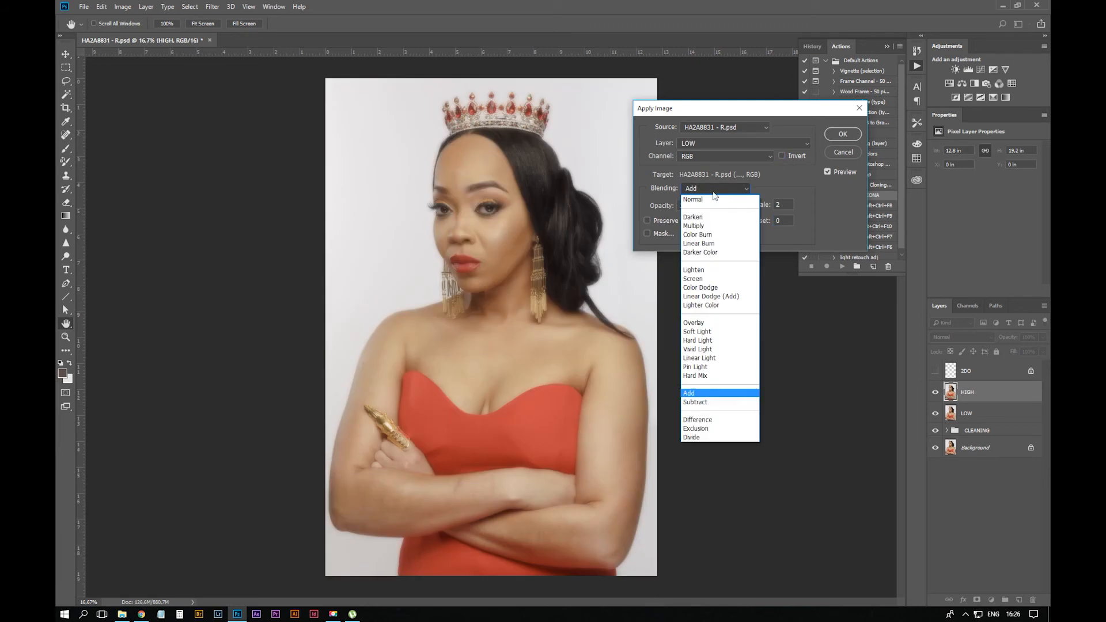
pyautogui.click(714, 394)
pyautogui.click(765, 210)
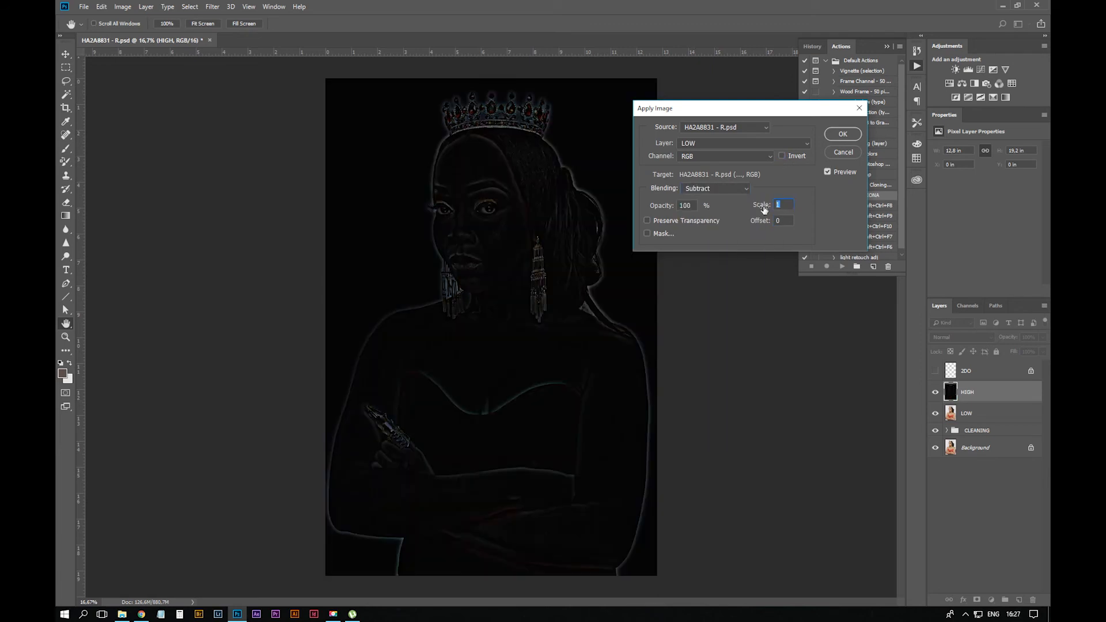
pyautogui.write('2')
pyautogui.press('Tab')
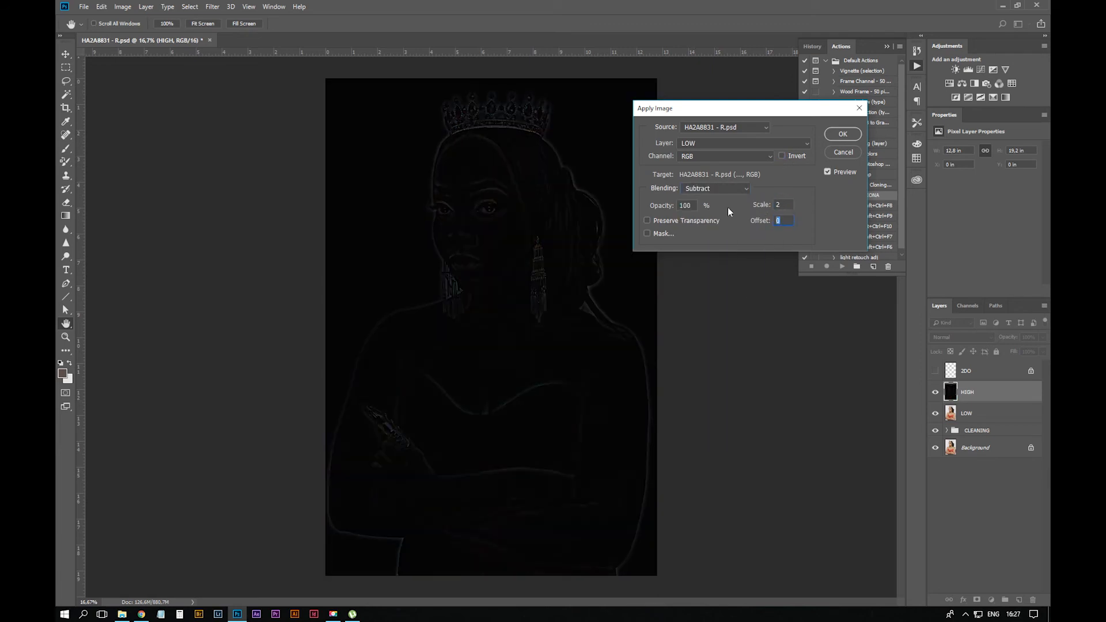
pyautogui.write('128')
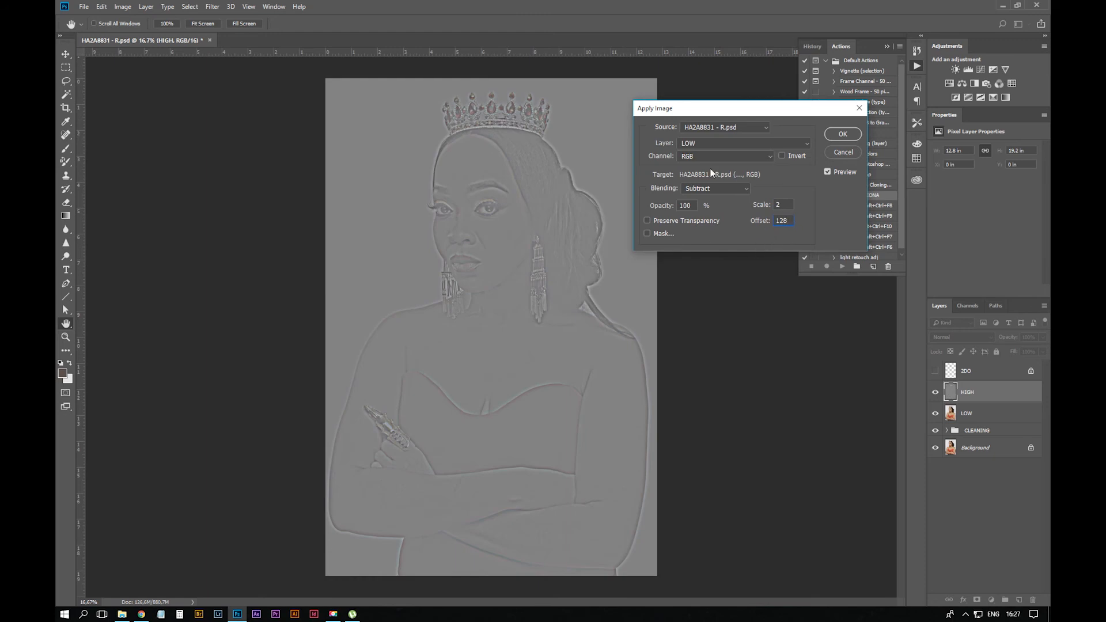
# Apply the inverted LOW layer to HIGH with Add blending, scale 2 and offset 0, and set HIGH's blend mode to Linear Light
pyautogui.moveTo(777, 114); pyautogui.dragTo(820, 206)
pyautogui.click(831, 253)
pyautogui.click(766, 287)
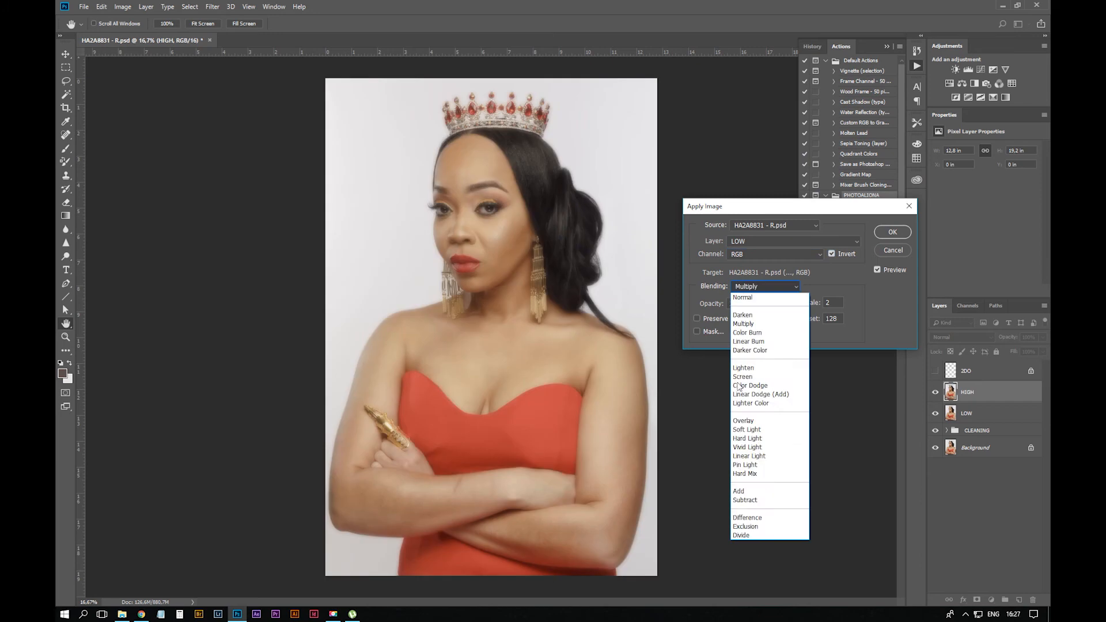
pyautogui.click(761, 522)
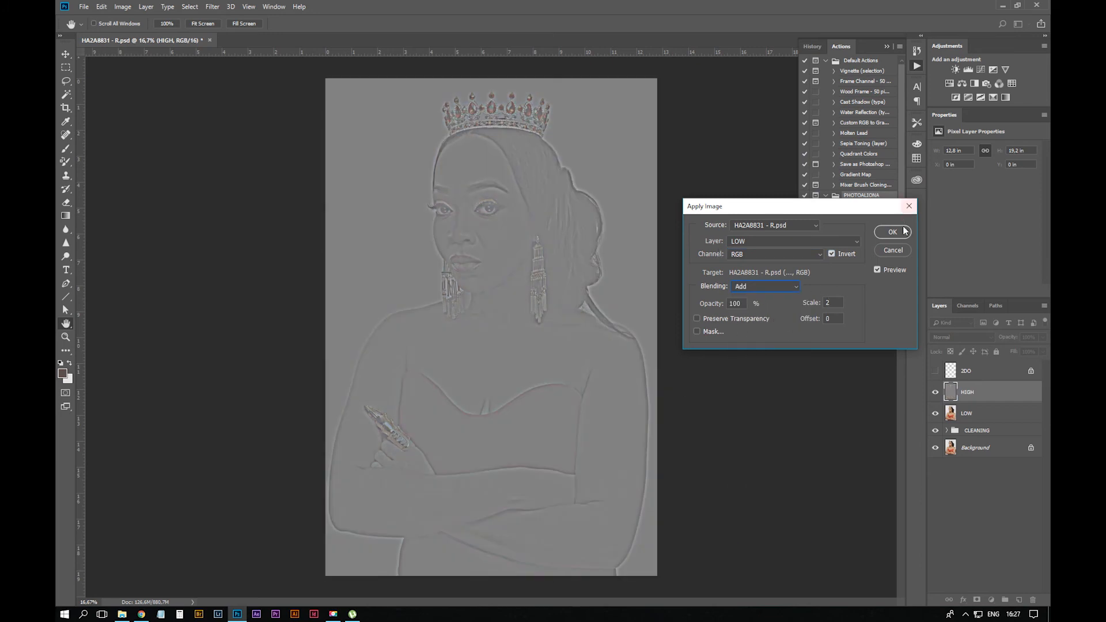
pyautogui.click(893, 232)
pyautogui.click(962, 337)
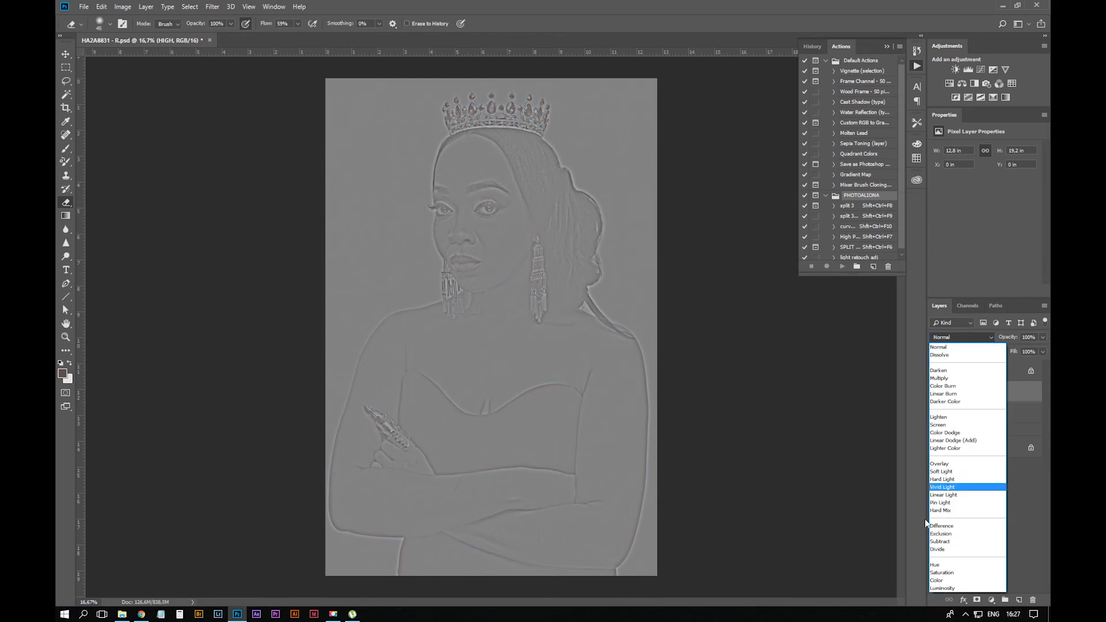
pyautogui.click(954, 495)
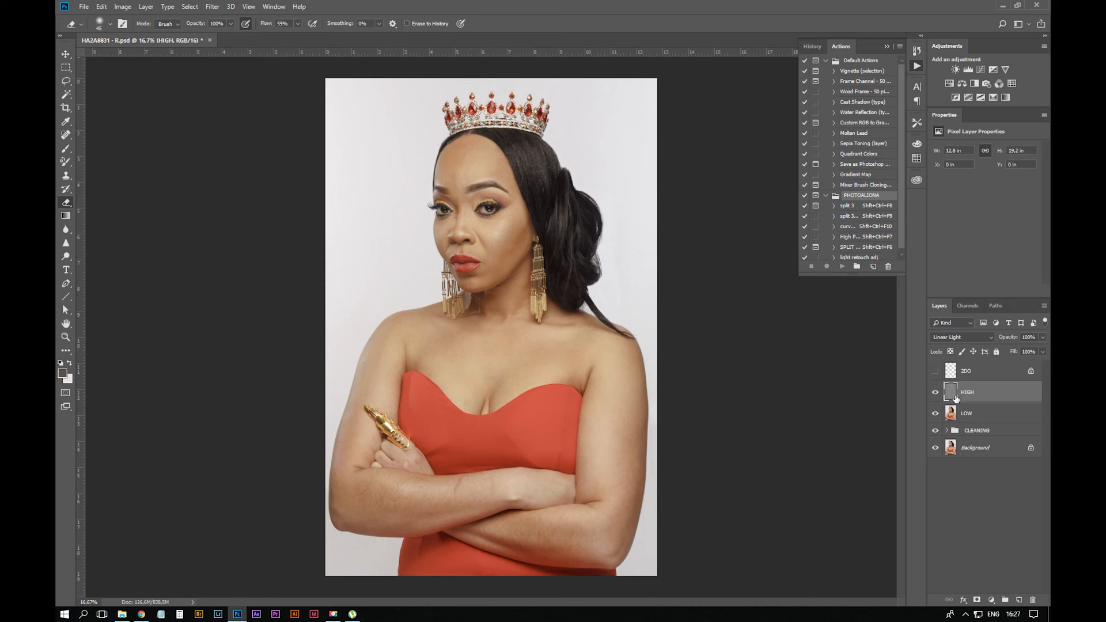
# Hide the HIGH layer and add a new layer named COLOR directly above LOW
pyautogui.click(1003, 416)
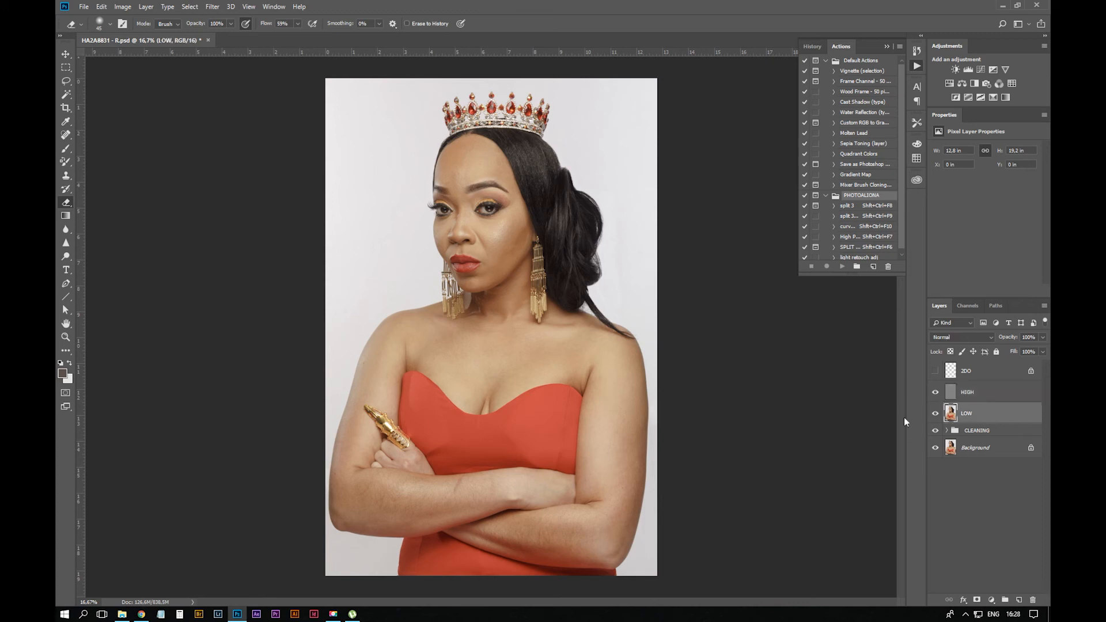
pyautogui.click(935, 391)
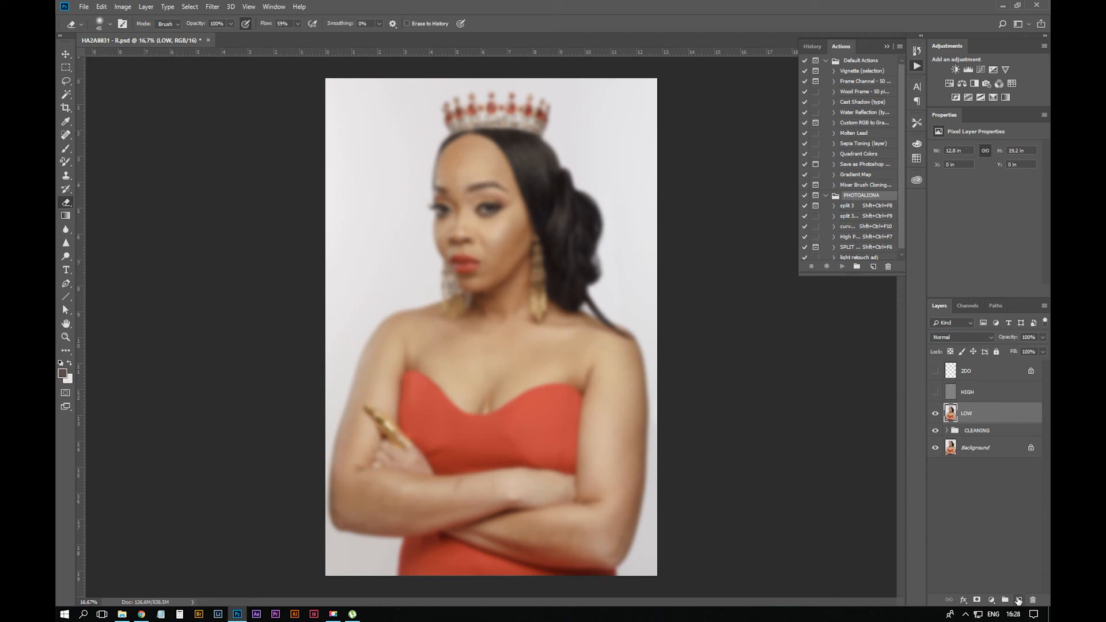
pyautogui.click(1018, 601)
pyautogui.doubleClick(968, 413)
pyautogui.write('COLOR')
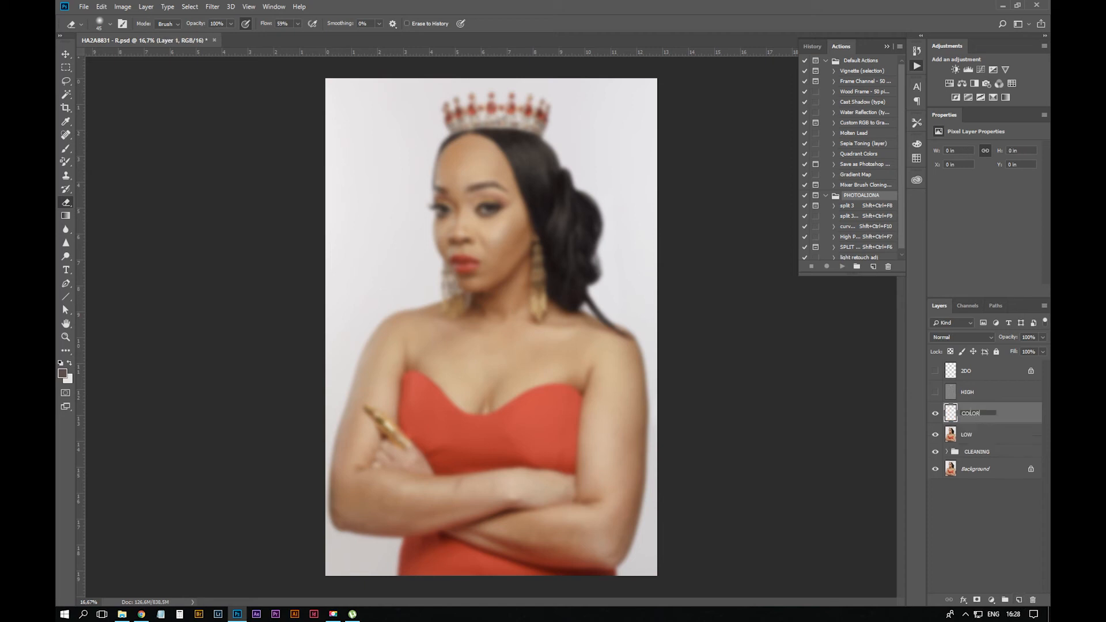
pyautogui.press('Return')
# Choose the Mixer Brush tool and set its brush size to 300 pixels over the crossed arms
pyautogui.click(67, 163)
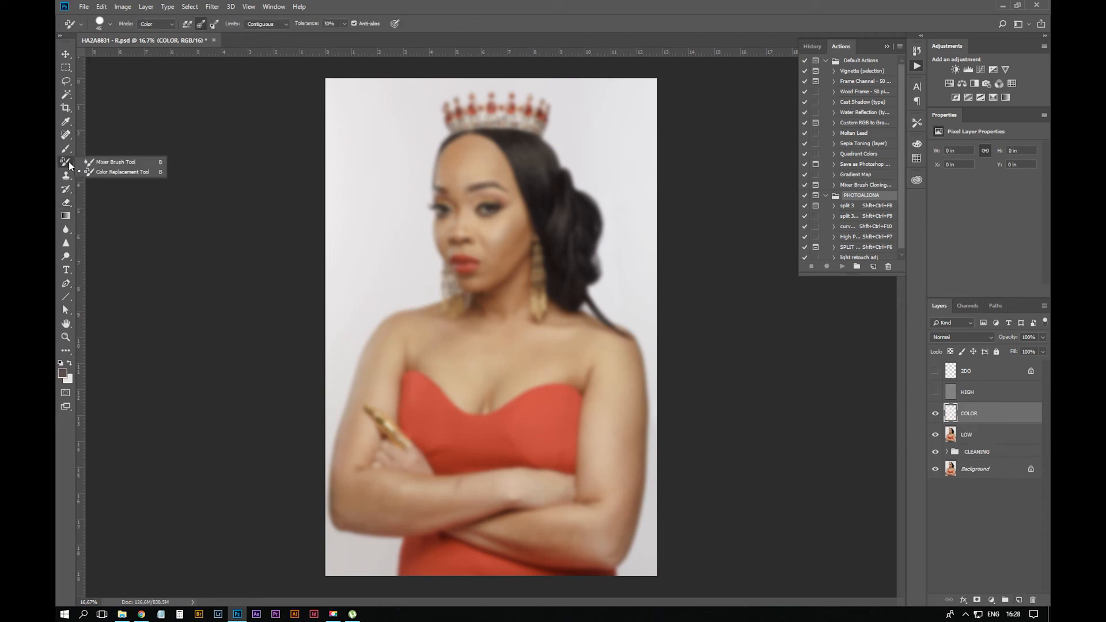
pyautogui.click(115, 162)
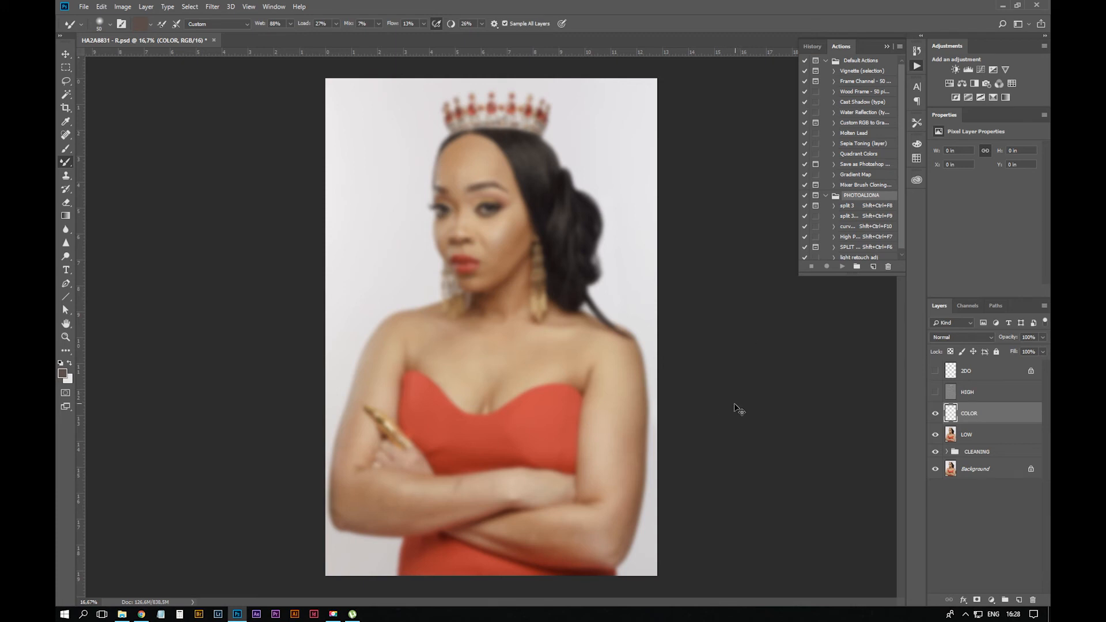
pyautogui.hotkey('ctrl', '+')
pyautogui.moveTo(675, 552)
pyautogui.mouseDown()
pyautogui.moveTo(631, 90)
pyautogui.moveTo(567, 268)
pyautogui.mouseUp()
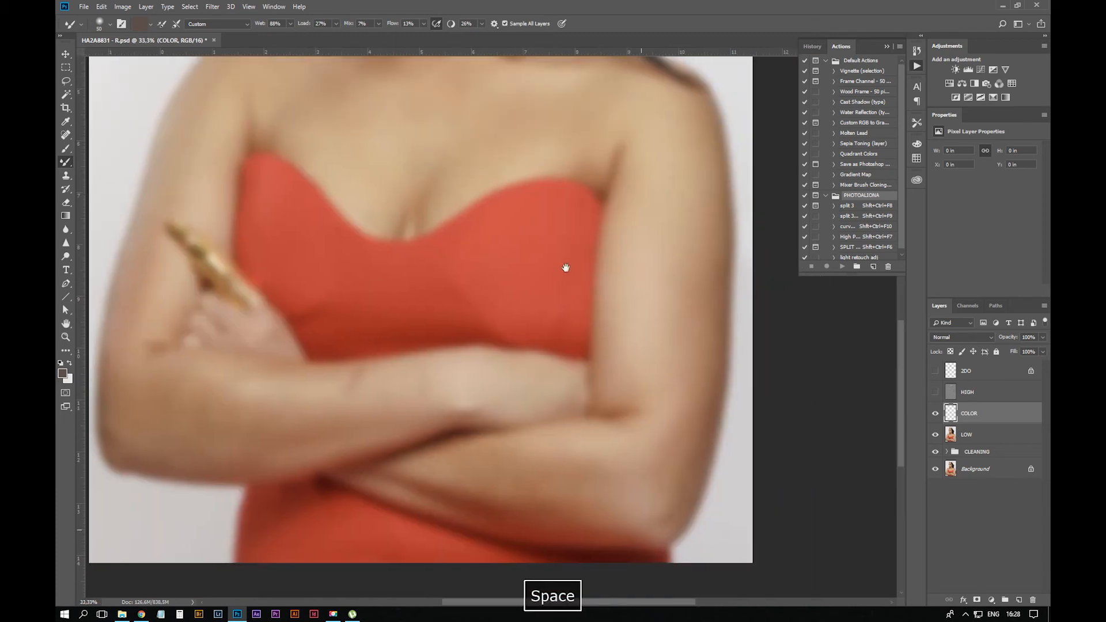
pyautogui.press('[')
pyautogui.press('[')
pyautogui.press('[')
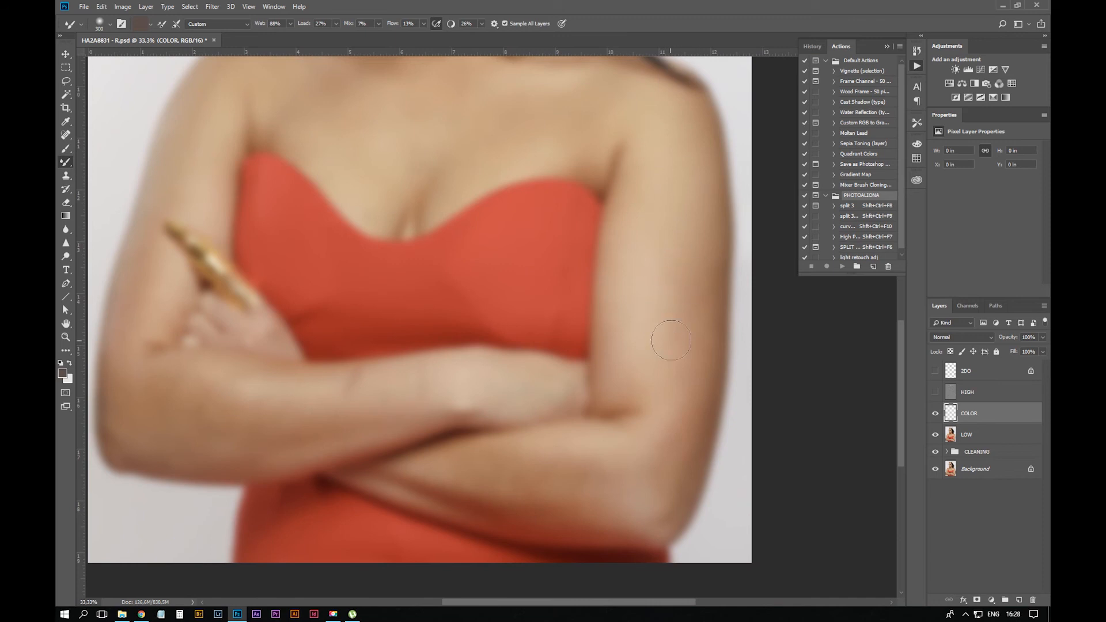
pyautogui.rightClick(68, 165)
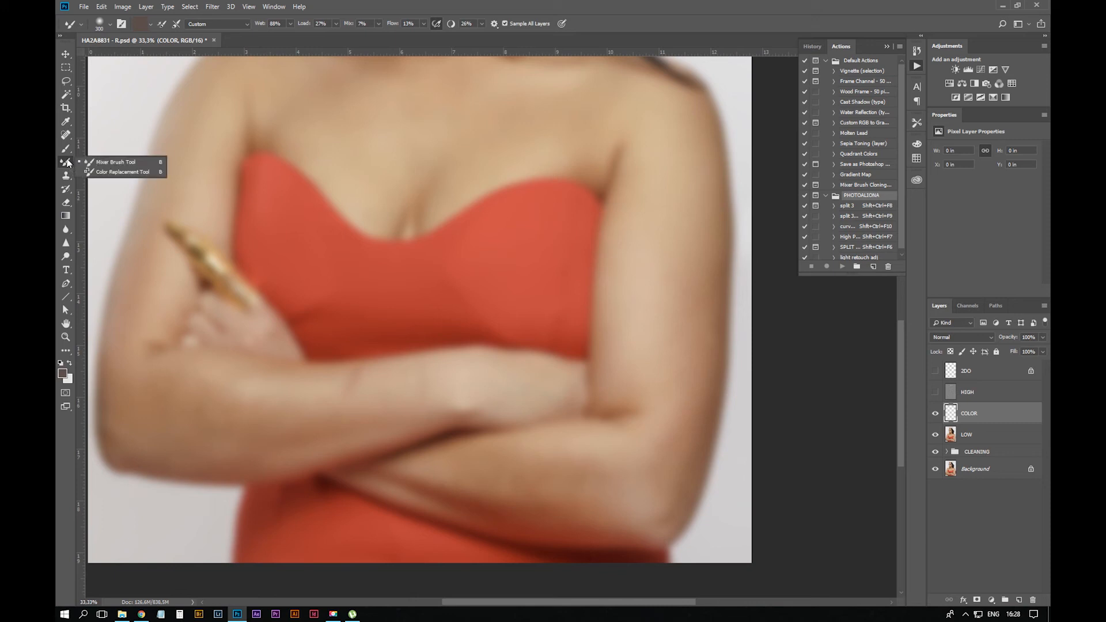
pyautogui.click(589, 5)
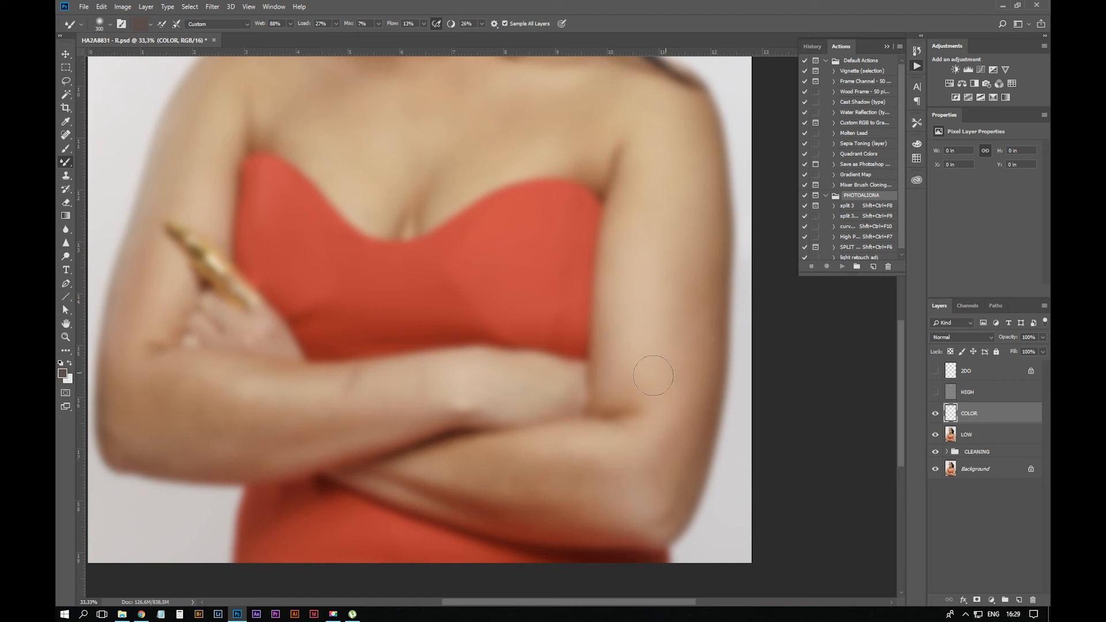
# Try a Mixer Brush stroke at size 1000 down the woman's left upper arm on the COLOR layer and undo it
pyautogui.press(']')
pyautogui.press(']')
pyautogui.press(']')
pyautogui.press(']')
pyautogui.press(']')
pyautogui.press(']')
pyautogui.press(']')
pyautogui.press(']')
pyautogui.press('[')
pyautogui.moveTo(663, 261); pyautogui.dragTo(650, 347)
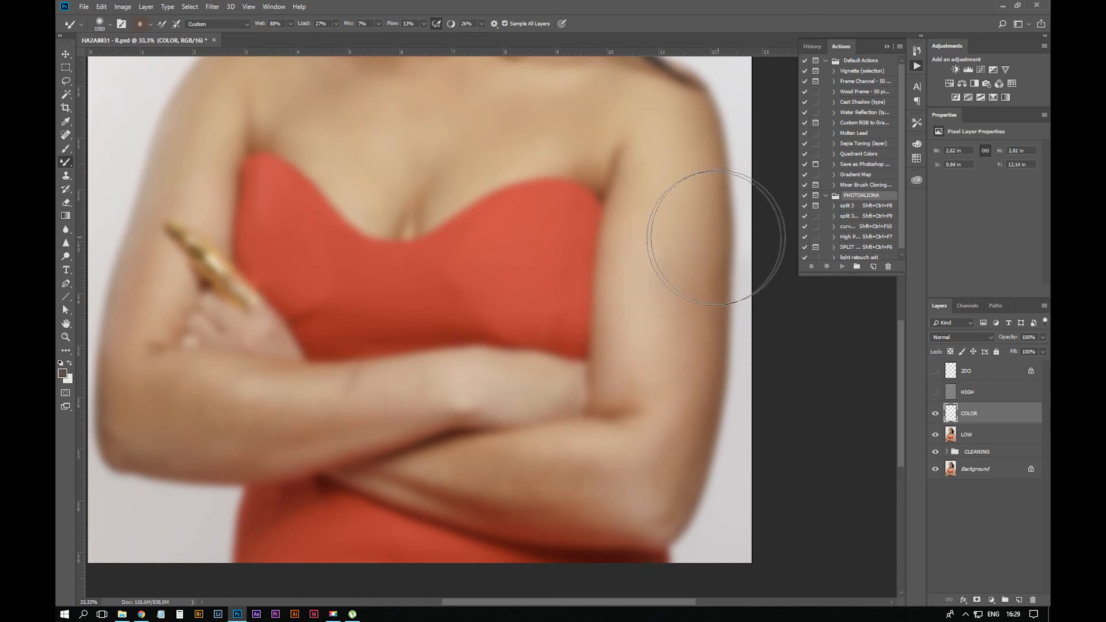
pyautogui.hotkey('ctrl', 'z')
# Sample the skin tone of her left upper arm and blend down to the elbow with the Mixer Brush at 1000 and 700 pixels
pyautogui.press('i')
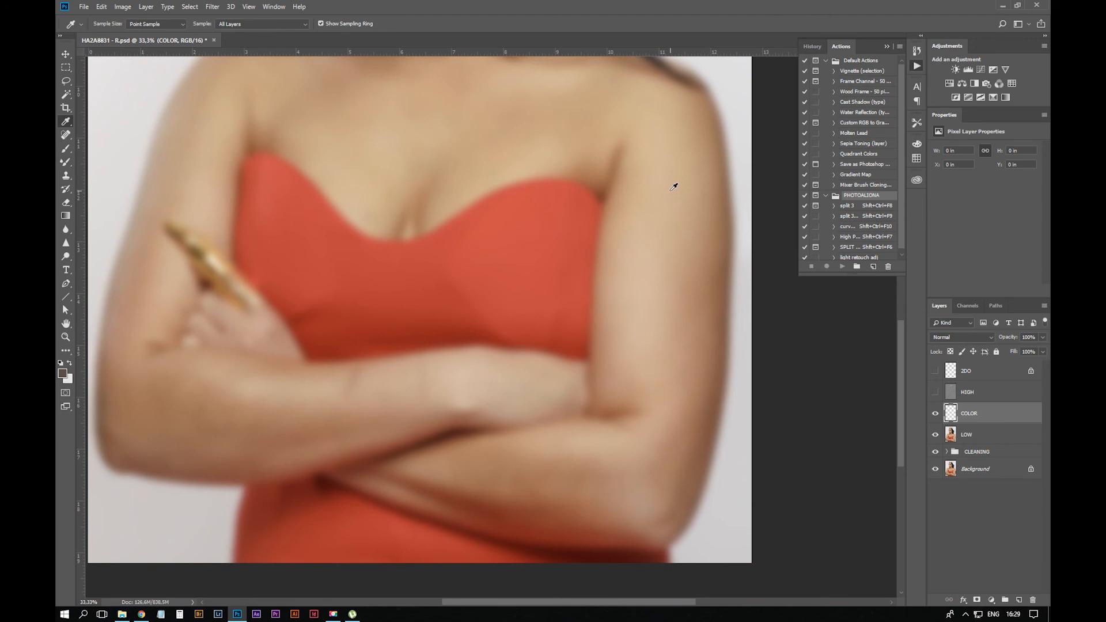
pyautogui.click(675, 185)
pyautogui.press('b')
pyautogui.moveTo(679, 260)
pyautogui.mouseDown()
pyautogui.moveTo(673, 248)
pyautogui.moveTo(677, 284)
pyautogui.moveTo(653, 393)
pyautogui.mouseUp()
pyautogui.press('[')
pyautogui.press('[')
pyautogui.press('[')
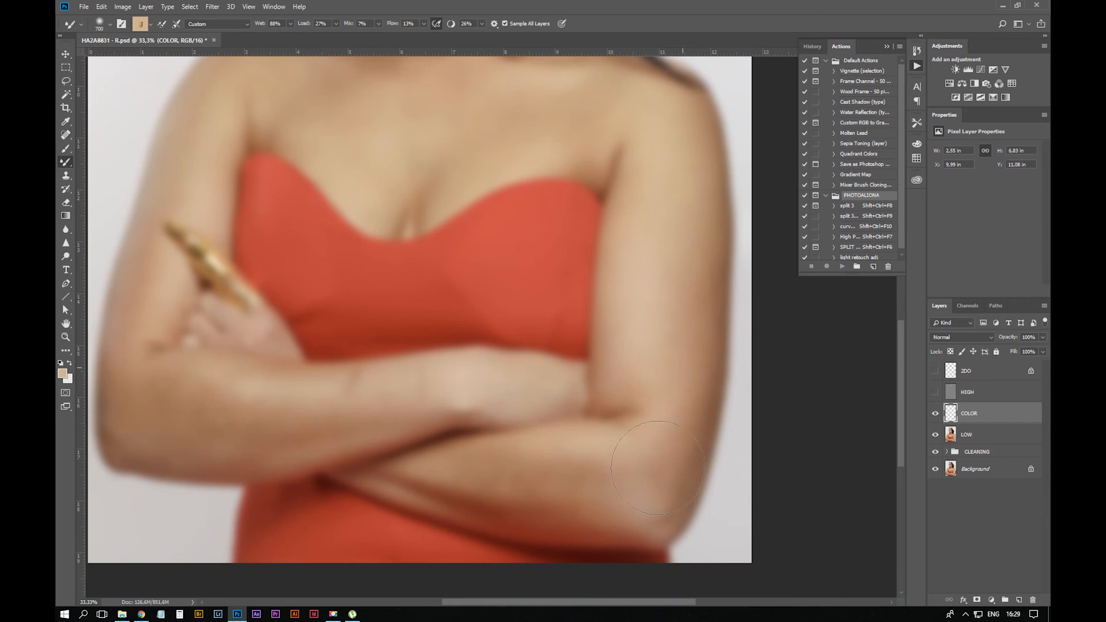
pyautogui.hotkey('ctrl', 'z')
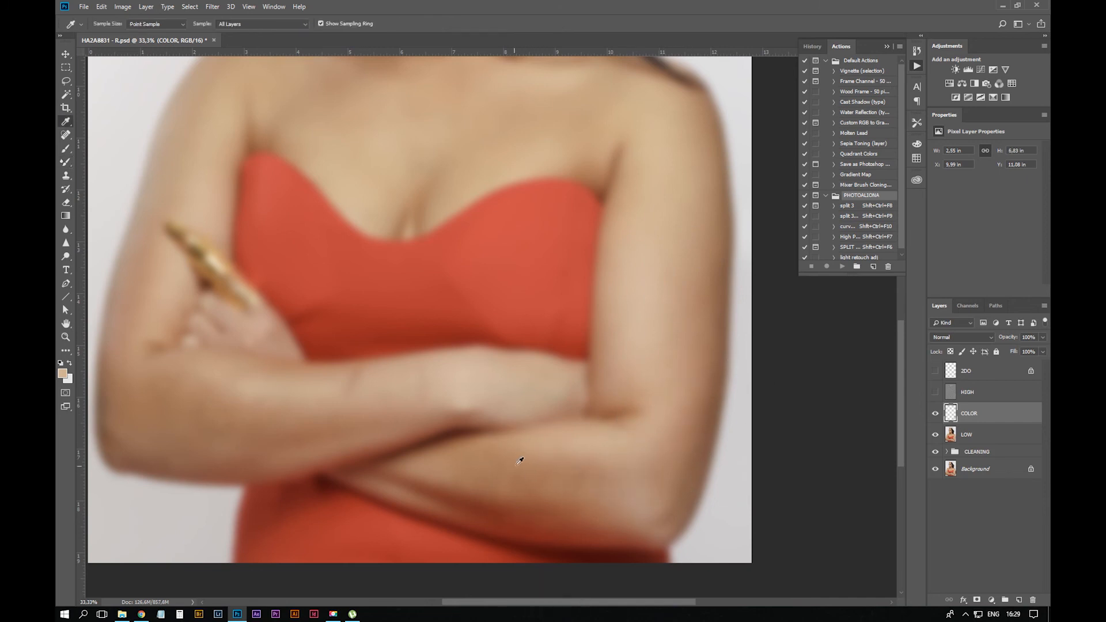
# Sample the tone of her left forearm and blend it toward the elbow with the Mixer Brush, reducing the size to 400 pixels
pyautogui.keyDown('alt'); pyautogui.click(520, 460); pyautogui.keyUp('alt')
pyautogui.moveTo(498, 483)
pyautogui.mouseDown()
pyautogui.moveTo(618, 467)
pyautogui.moveTo(531, 497)
pyautogui.moveTo(513, 484)
pyautogui.moveTo(634, 477)
pyautogui.moveTo(623, 476)
pyautogui.moveTo(654, 512)
pyautogui.mouseUp()
pyautogui.press('[')
pyautogui.press('[')
pyautogui.press('[')
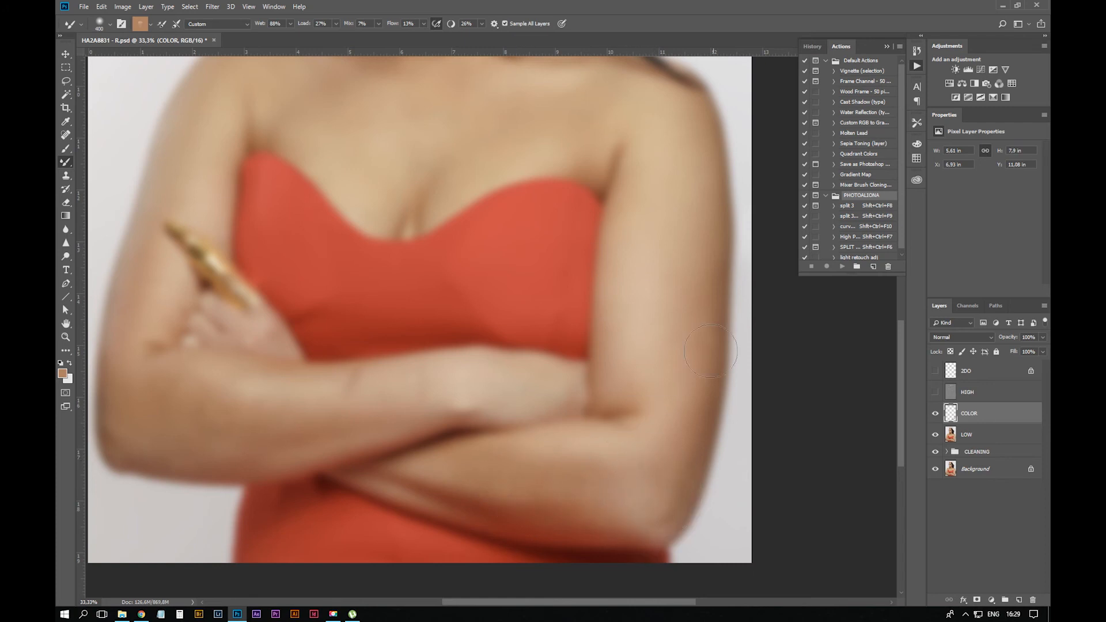
pyautogui.hotkey('ctrl', 'z')
pyautogui.hotkey('ctrl', 'z')
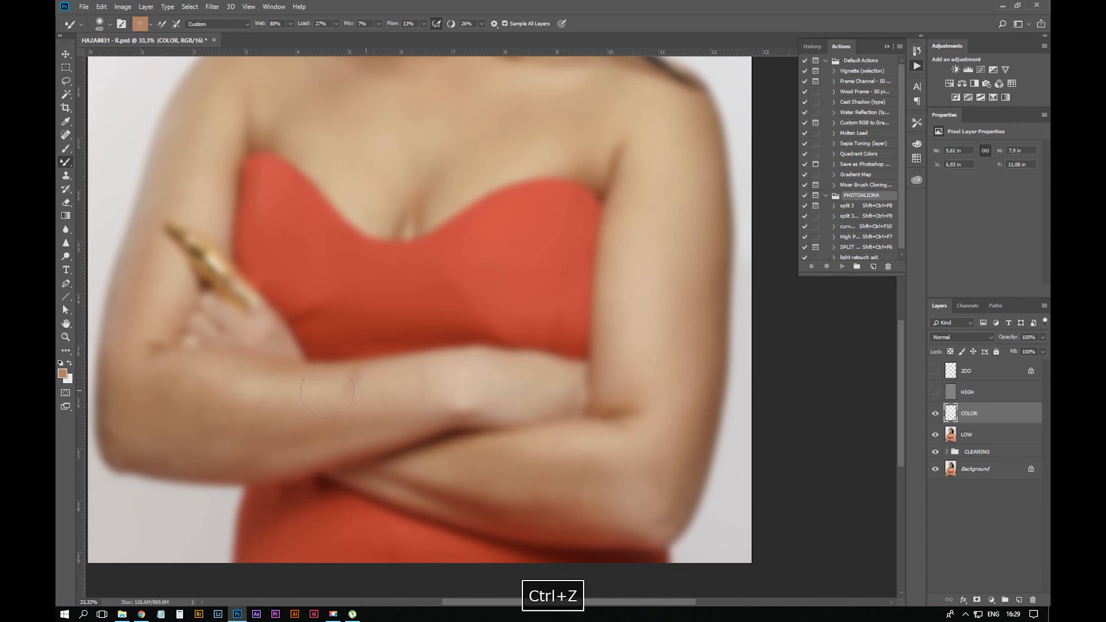
# Blend the skin on both crossed forearms with tones sampled from each, using the Mixer Brush at 400 and 700 pixels
pyautogui.press('i')
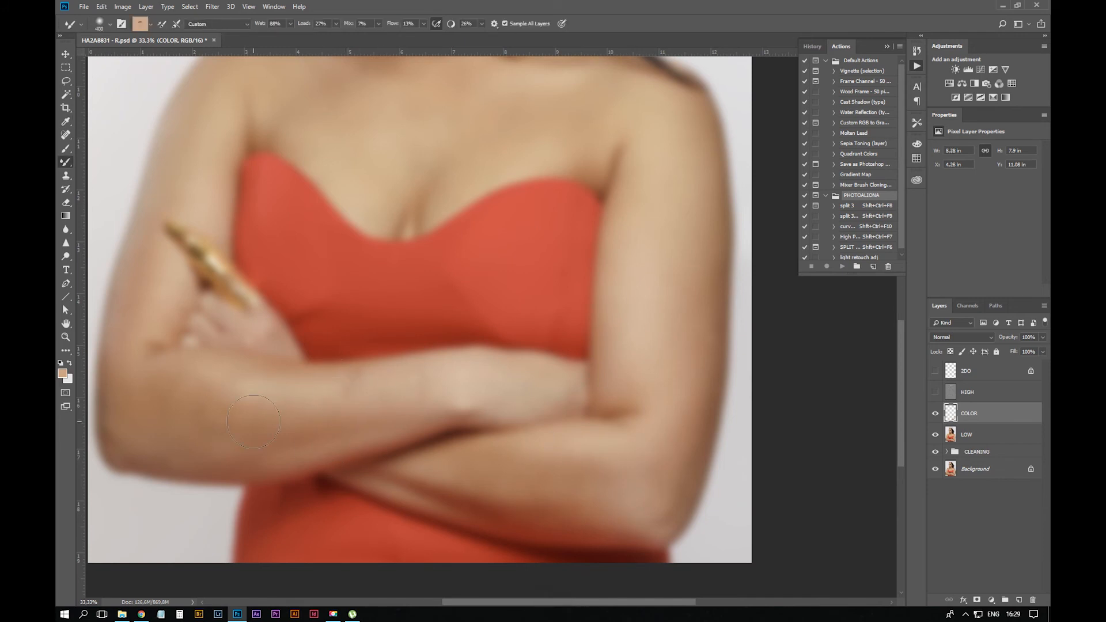
pyautogui.moveTo(462, 415); pyautogui.dragTo(539, 218)
pyautogui.press('i')
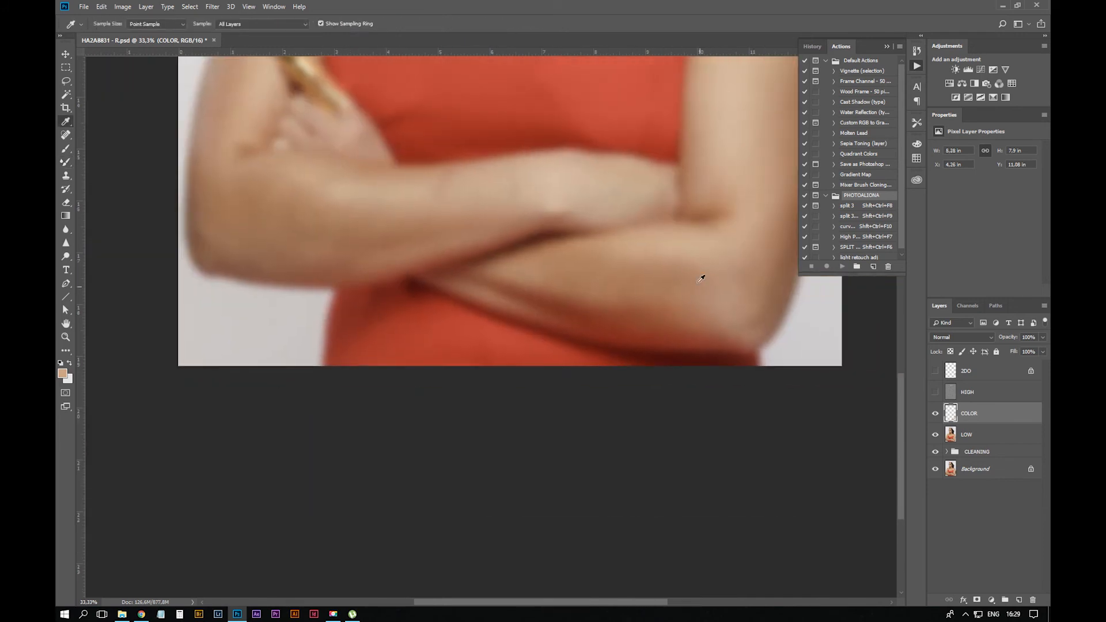
pyautogui.press('b')
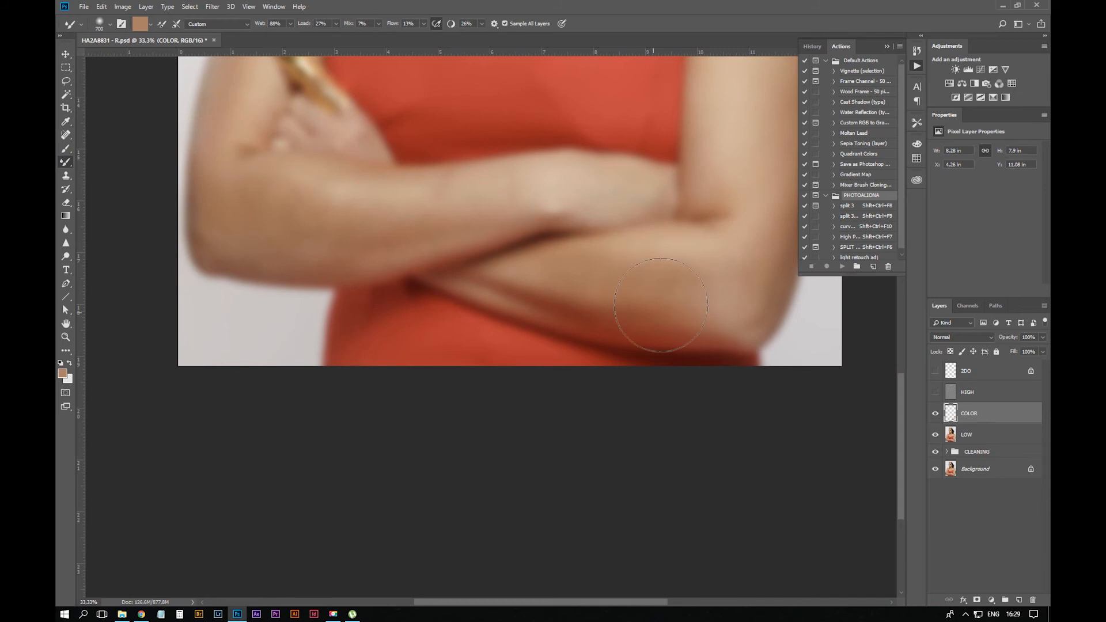
pyautogui.hotkey('ctrl', 'z')
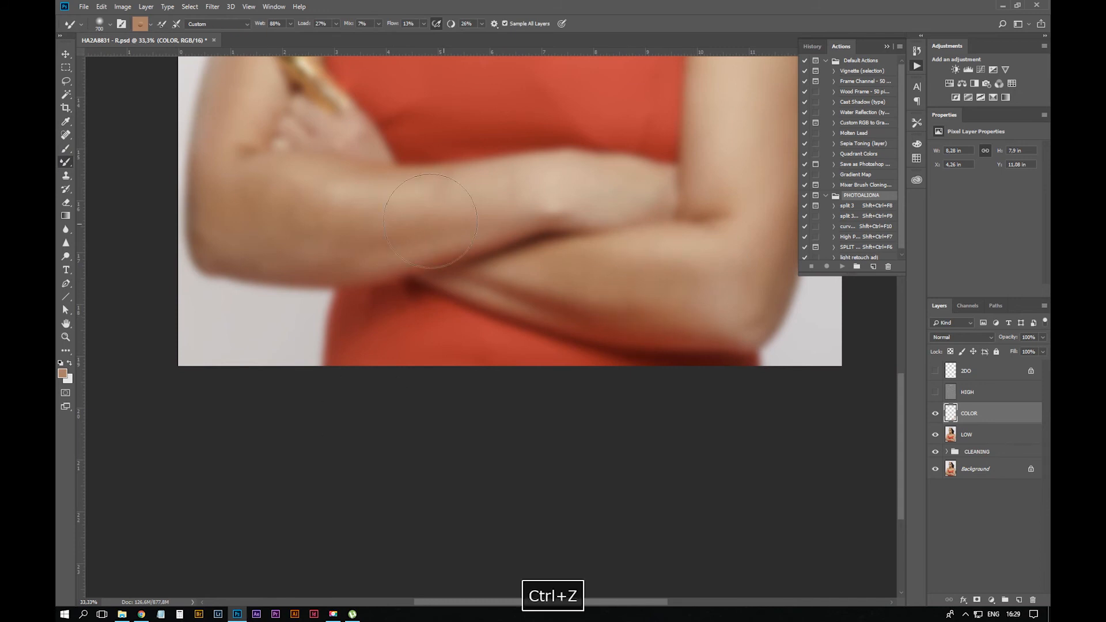
# Sample a skin tone and blend along her right forearm from the elbow toward the wrist, reducing the Mixer Brush to 500 pixels
pyautogui.moveTo(462, 158); pyautogui.dragTo(519, 247)
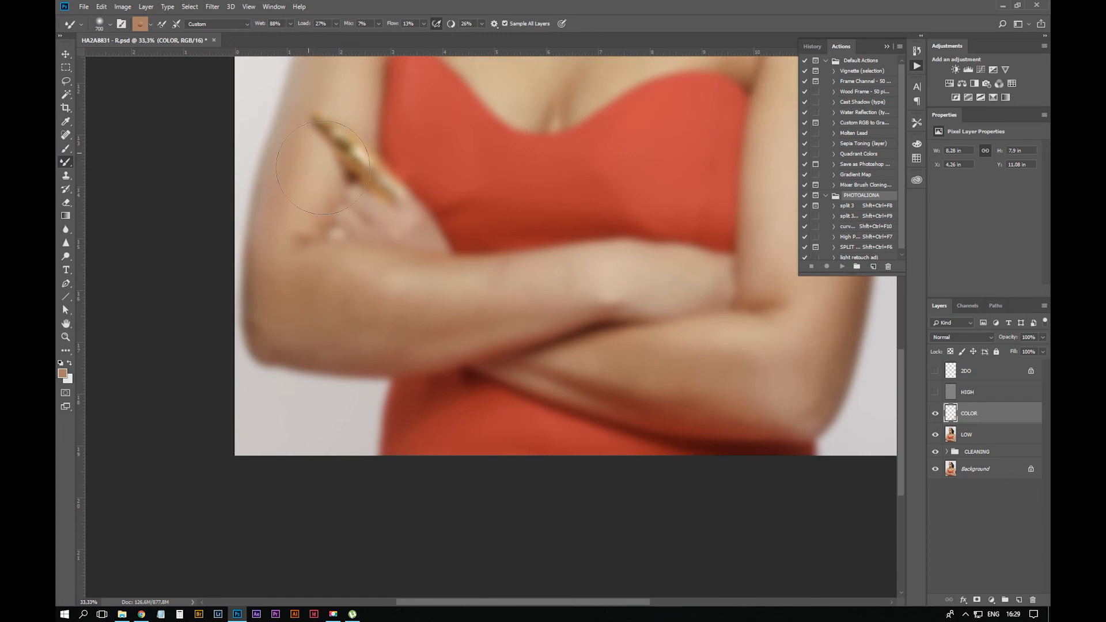
pyautogui.press('i')
pyautogui.press('b')
pyautogui.moveTo(310, 350); pyautogui.dragTo(516, 269)
pyautogui.press('[')
pyautogui.press('[')
pyautogui.hotkey('ctrl', 'z')
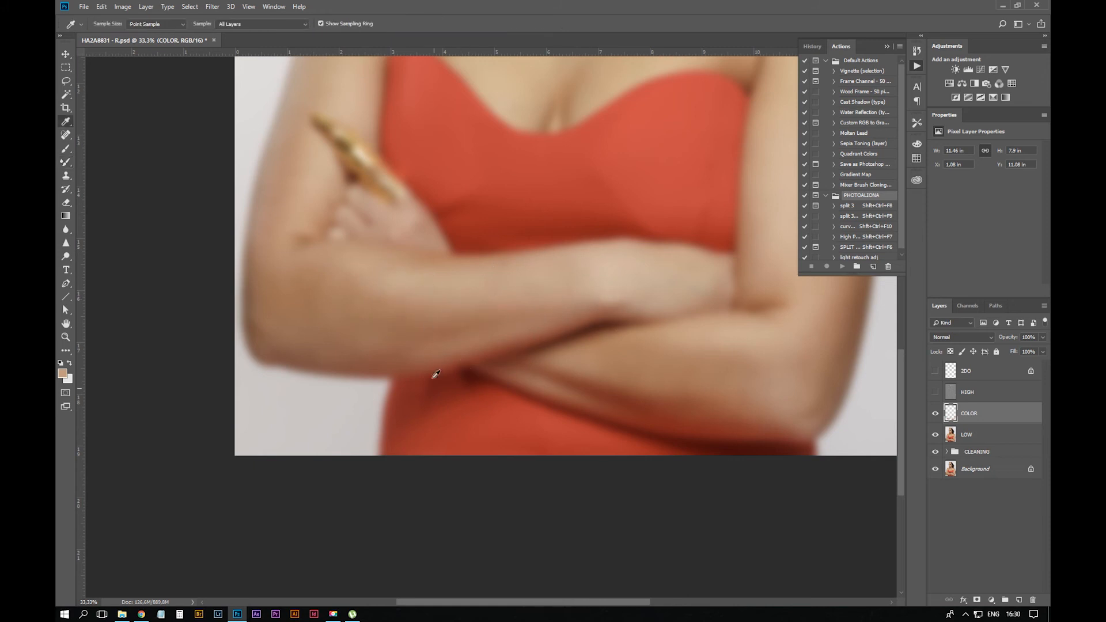
# Try further Mixer Brush strokes on her right forearm with tones sampled from the forearm and wrist, and undo them
pyautogui.keyDown('alt'); pyautogui.click(408, 311); pyautogui.keyUp('alt')
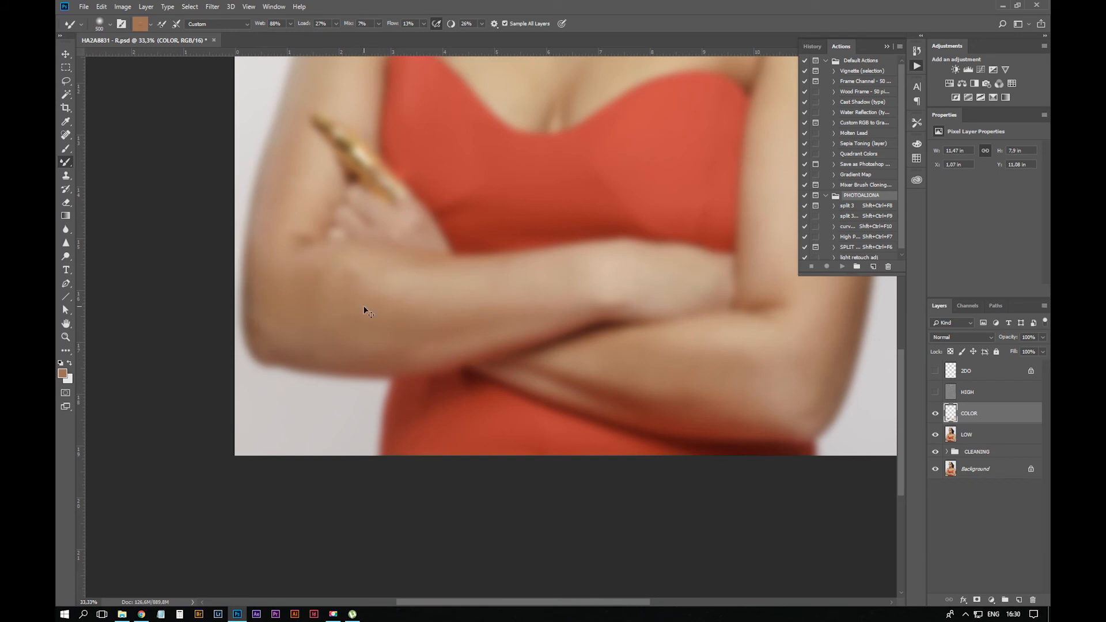
pyautogui.hotkey('ctrl', 'alt', 'z')
pyautogui.keyDown('alt'); pyautogui.click(320, 289); pyautogui.keyUp('alt')
pyautogui.hotkey('ctrl', 'z')
pyautogui.hotkey('ctrl', 'alt', 'z')
pyautogui.keyDown('alt'); pyautogui.click(581, 270); pyautogui.keyUp('alt')
pyautogui.moveTo(565, 272); pyautogui.dragTo(487, 280)
pyautogui.hotkey('ctrl', 'z')
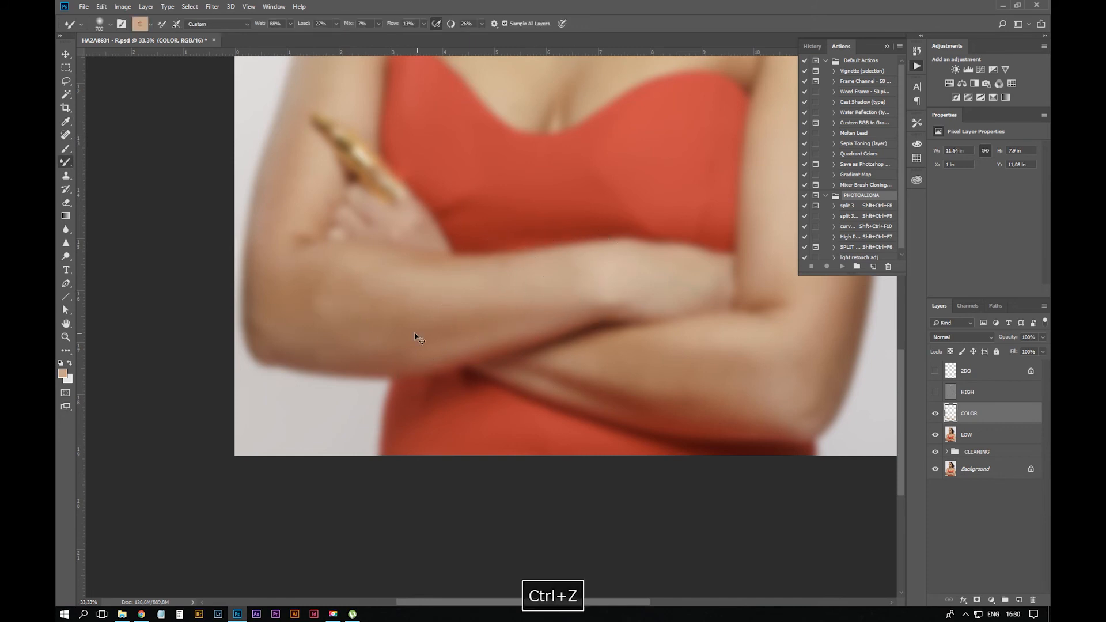
# Blend the uneven patches around her right elbow and forearm with a resampled skin tone and a 500-pixel Mixer Brush
pyautogui.press('space')
pyautogui.moveTo(445, 227)
pyautogui.mouseDown()
pyautogui.moveTo(531, 380)
pyautogui.moveTo(405, 493)
pyautogui.moveTo(331, 321)
pyautogui.moveTo(282, 254)
pyautogui.moveTo(340, 249)
pyautogui.mouseUp()
pyautogui.moveTo(470, 281)
pyautogui.mouseDown()
pyautogui.moveTo(608, 262)
pyautogui.moveTo(631, 282)
pyautogui.mouseUp()
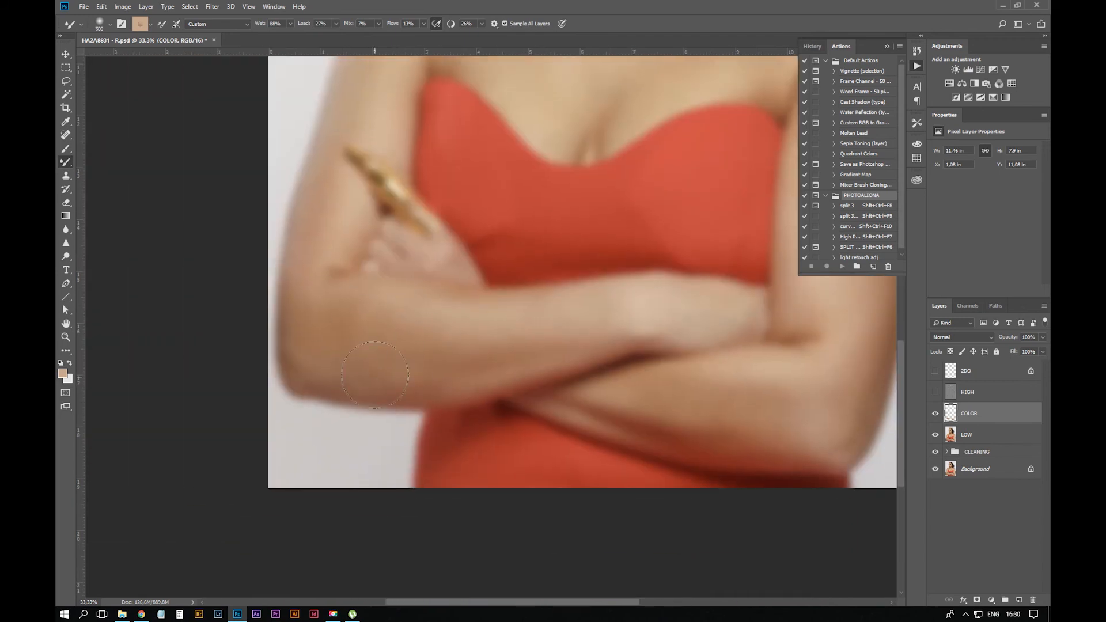
pyautogui.hotkey('ctrl', 'z')
pyautogui.hotkey('ctrl', 'z')
pyautogui.press('i')
pyautogui.press('b')
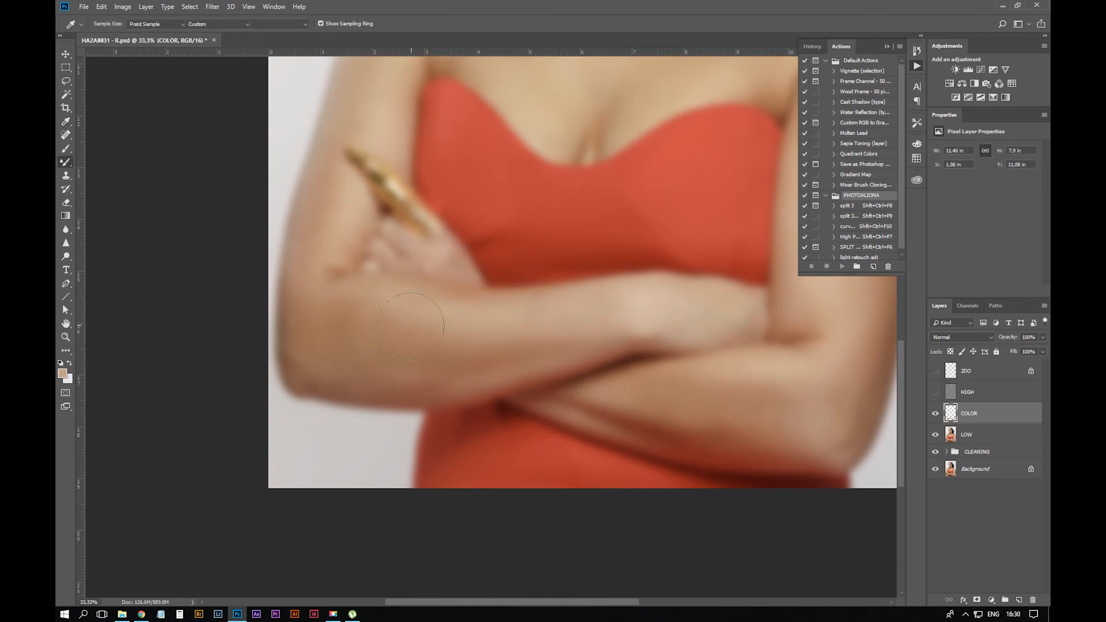
pyautogui.moveTo(357, 372); pyautogui.dragTo(371, 340)
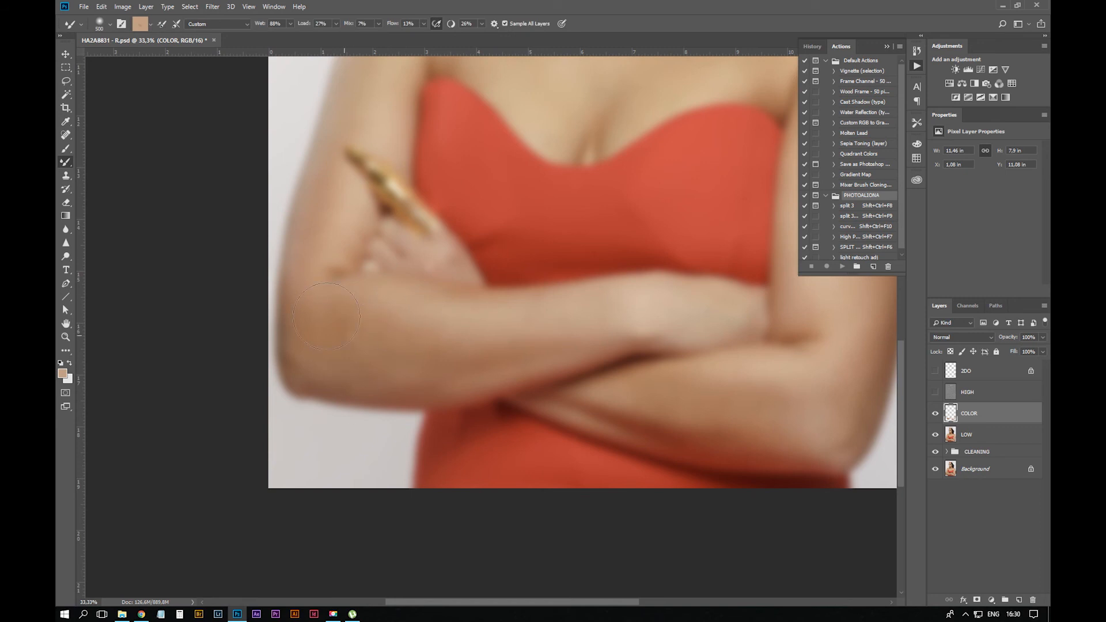
pyautogui.hotkey('ctrl', 'z')
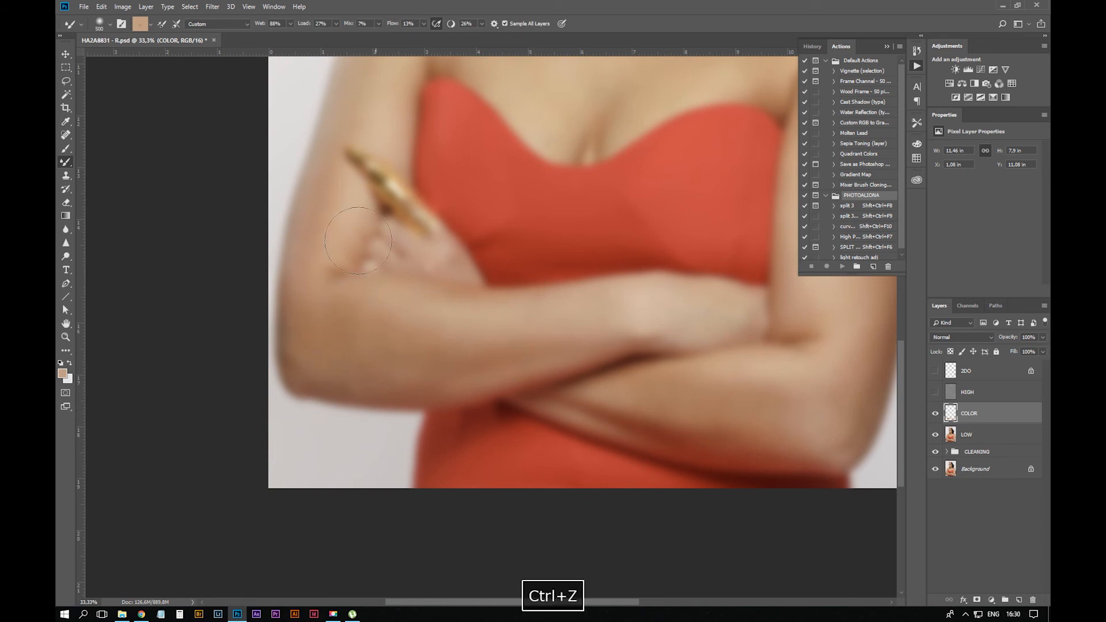
# Clean the Mixer Brush, reload it with a skin tone from her right forearm and lower Load to 16%
pyautogui.click(150, 24)
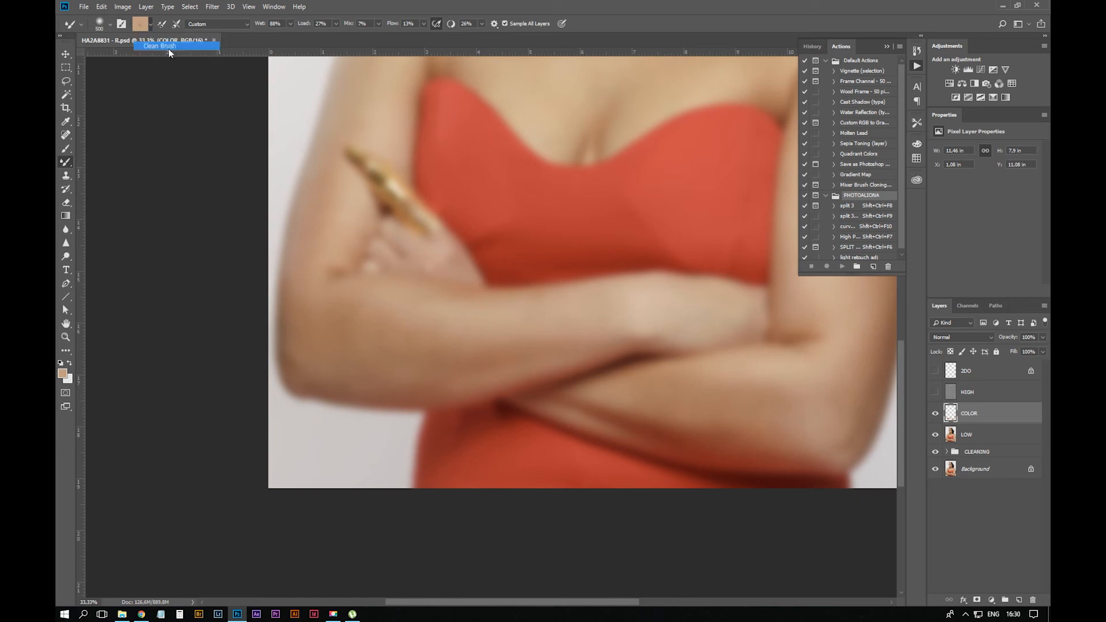
pyautogui.click(167, 46)
pyautogui.keyDown('alt'); pyautogui.click(404, 323); pyautogui.keyUp('alt')
pyautogui.click(151, 25)
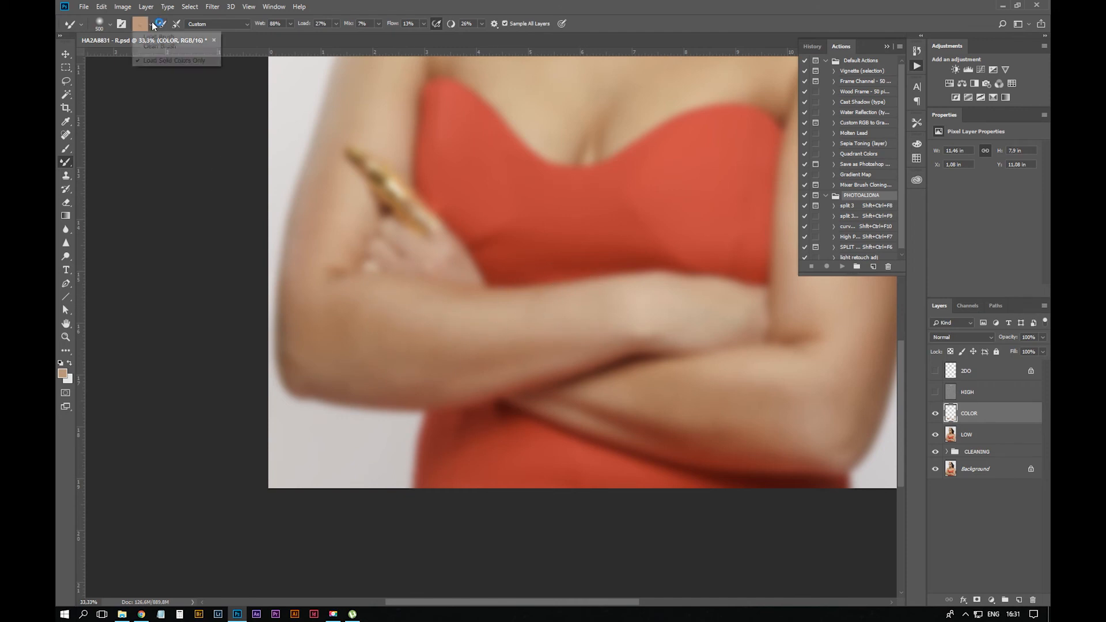
pyautogui.click(678, 8)
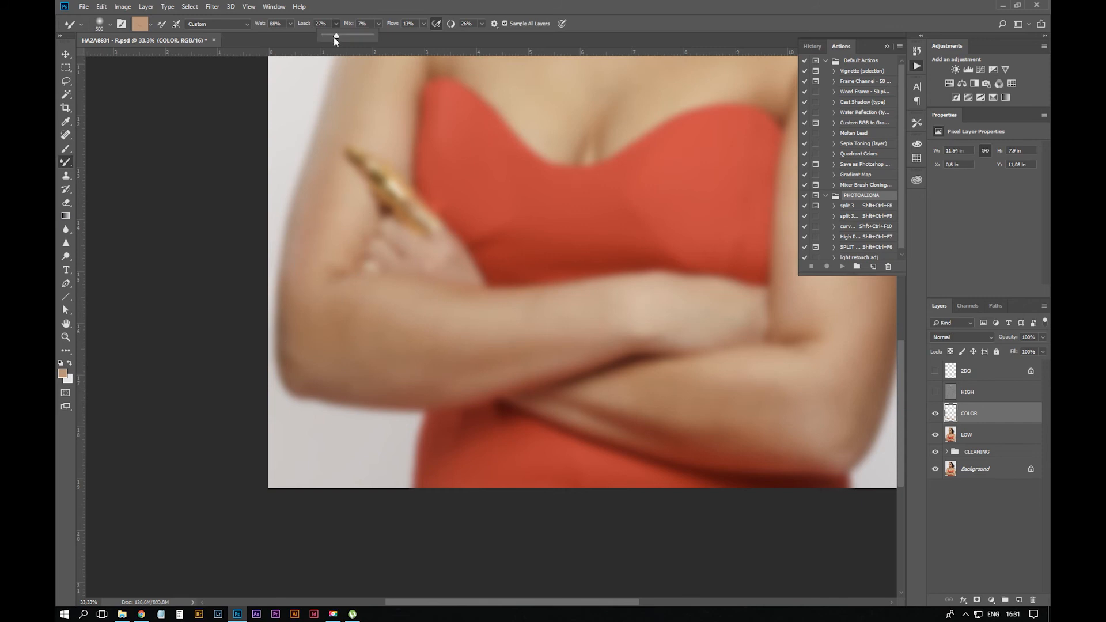
# Sample a skin tone on the chest and blend the skin above the dress with the 500-pixel Mixer Brush
pyautogui.moveTo(530, 232)
pyautogui.mouseDown()
pyautogui.moveTo(517, 368)
pyautogui.moveTo(444, 440)
pyautogui.mouseUp()
pyautogui.hotkey('ctrl', 'z')
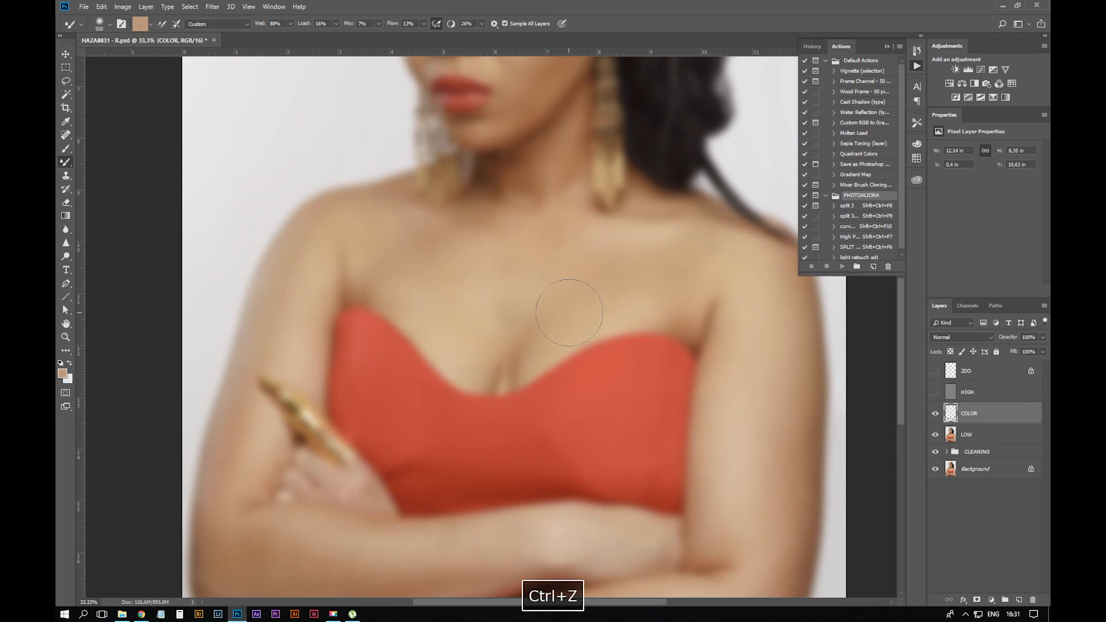
pyautogui.press('i')
pyautogui.press('b')
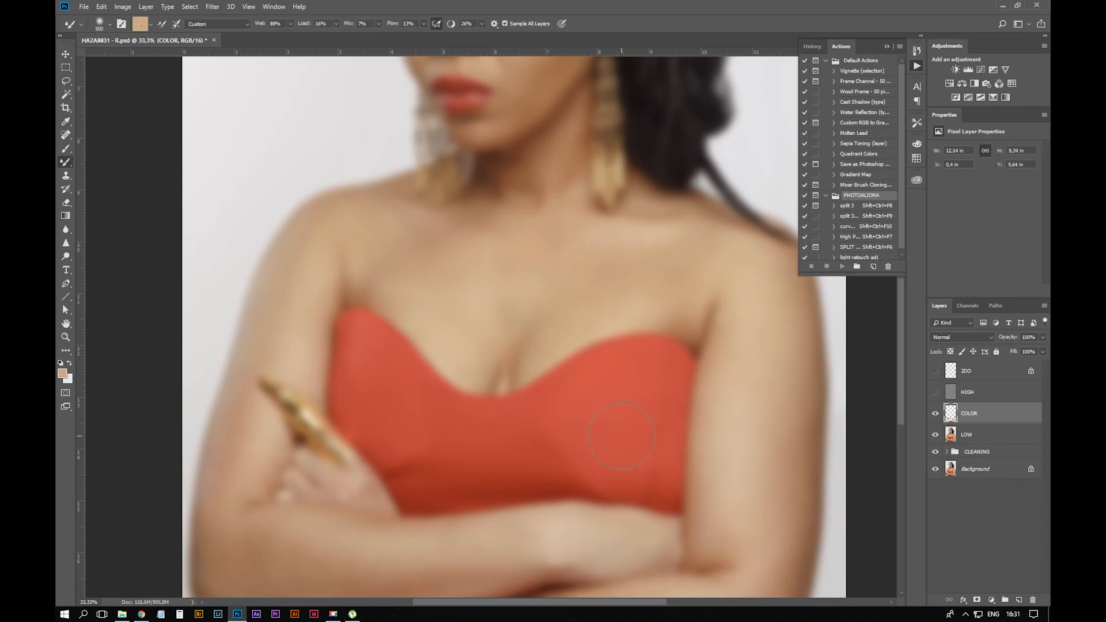
pyautogui.hotkey('ctrl', '-')
pyautogui.moveTo(505, 273); pyautogui.dragTo(494, 357)
# Blend the skin on the left side of her face, reducing the Mixer Brush to 300 pixels
pyautogui.hotkey('ctrl', '+')
pyautogui.hotkey('ctrl', '+')
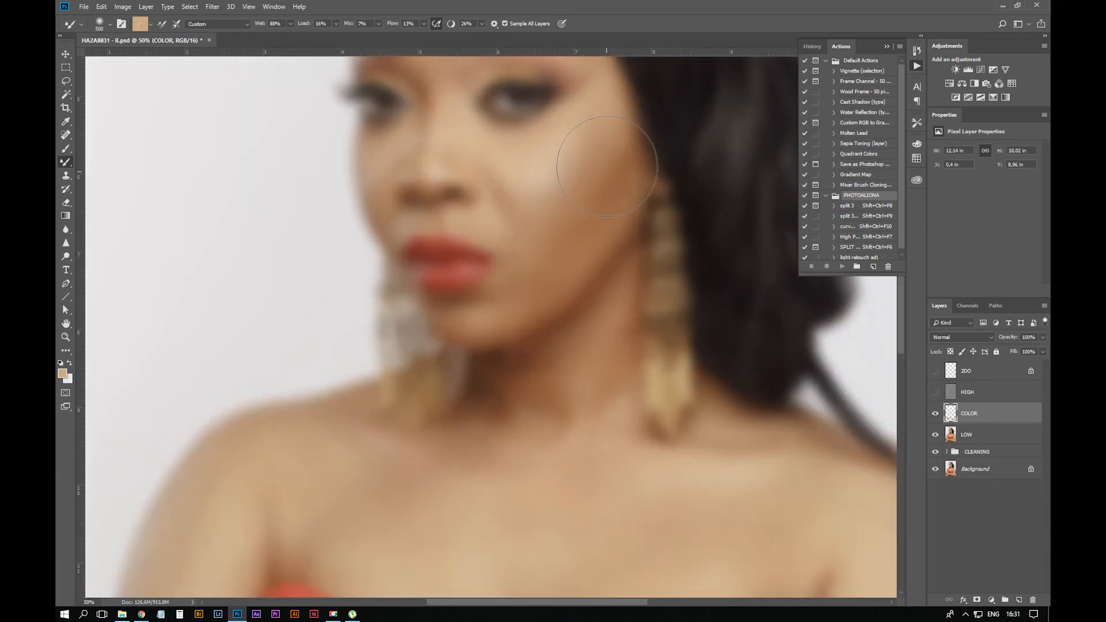
pyautogui.moveTo(607, 166); pyautogui.dragTo(562, 323)
pyautogui.hotkey('ctrl', 'z')
pyautogui.hotkey('ctrl', 'z')
# Set the Mixer Brush's Load to 1% and resample a facial skin tone for blending the cheek
pyautogui.click(336, 24)
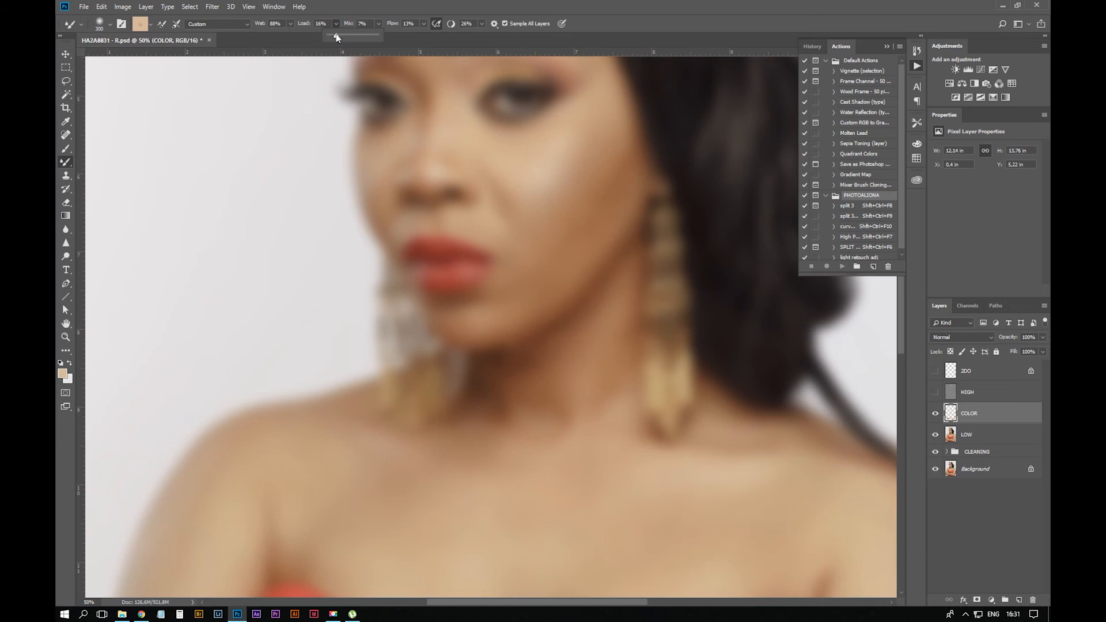
pyautogui.click(514, 166)
pyautogui.hotkey('ctrl', 'z')
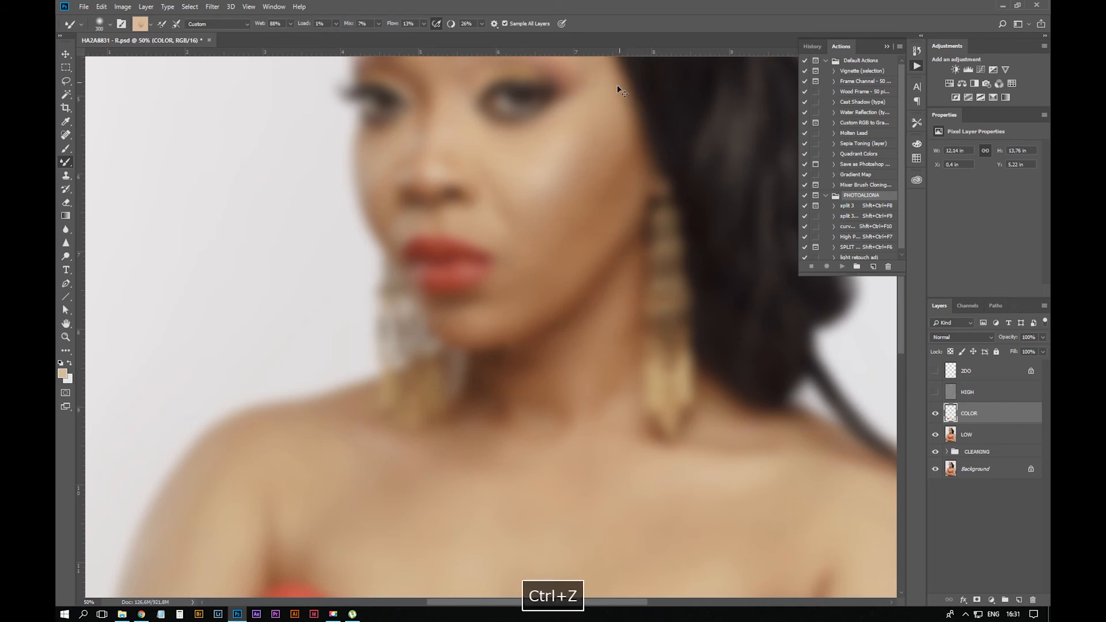
pyautogui.press('i')
pyautogui.press('b')
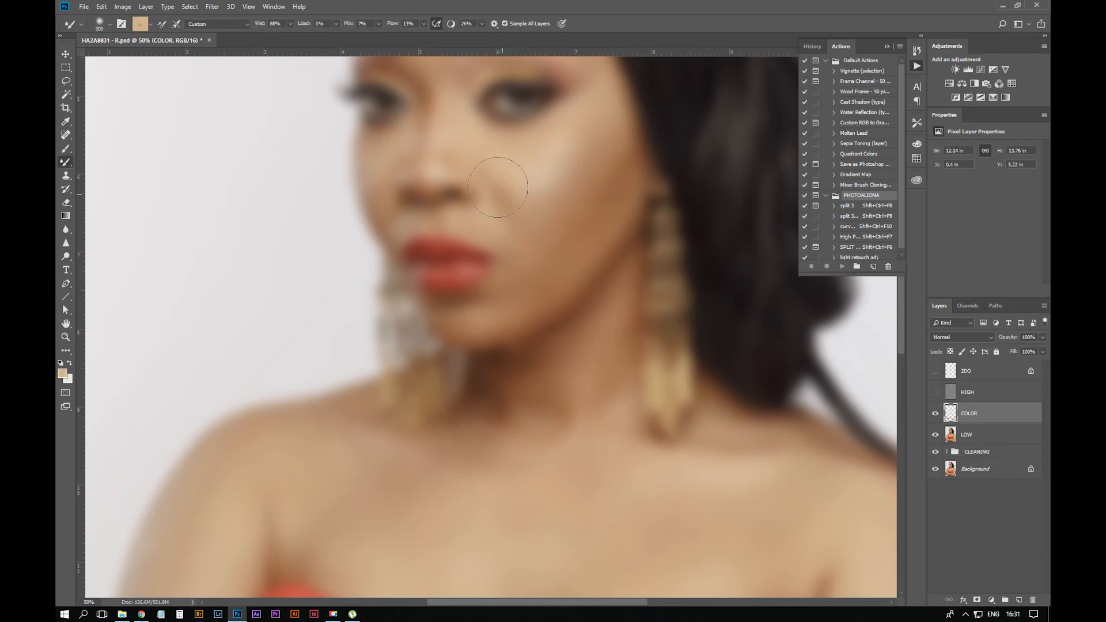
# Sample the forehead's skin tone and blend the forehead with the Mixer Brush on the COLOR layer
pyautogui.moveTo(490, 162); pyautogui.dragTo(518, 358)
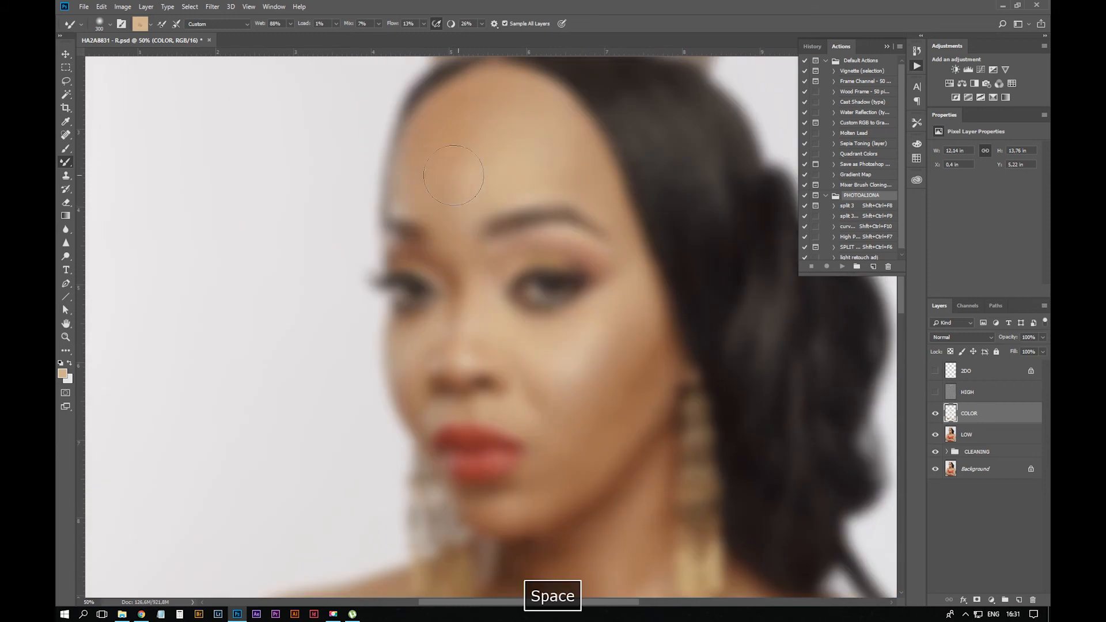
pyautogui.hotkey('ctrl', 'z')
pyautogui.keyDown('alt'); pyautogui.click(506, 136); pyautogui.keyUp('alt')
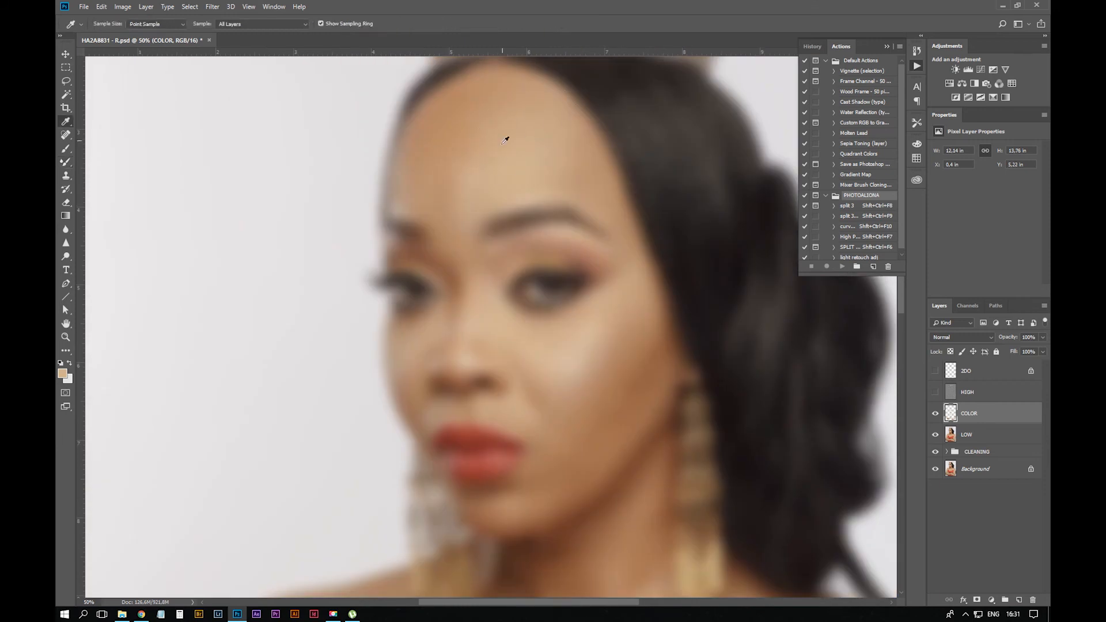
pyautogui.moveTo(476, 173); pyautogui.dragTo(478, 151)
pyautogui.hotkey('ctrl', '-')
pyautogui.hotkey('ctrl', '-')
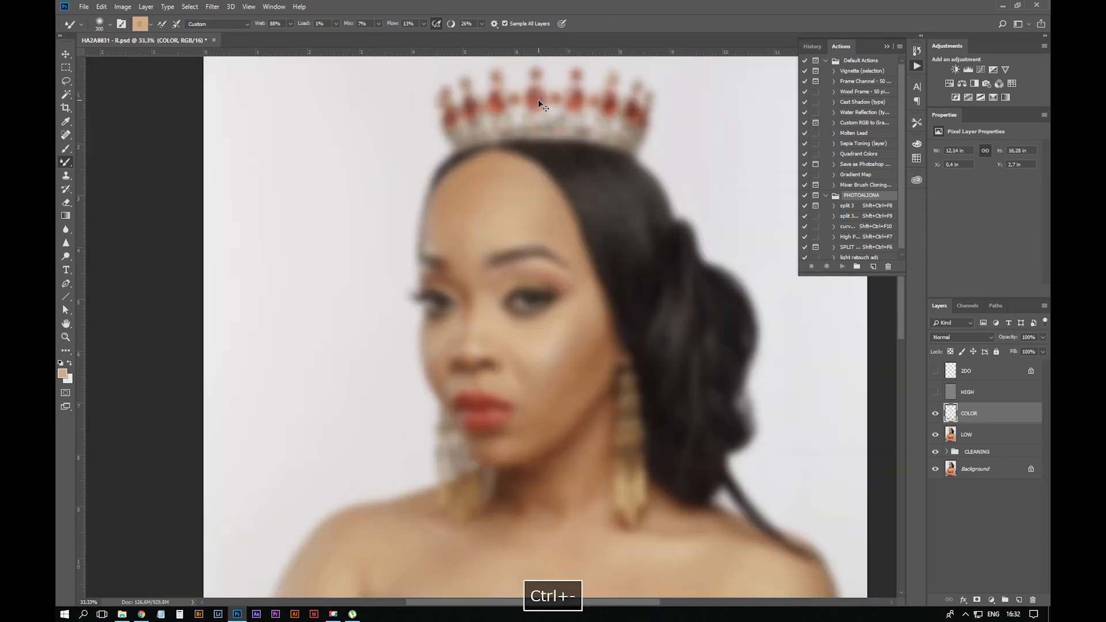
pyautogui.hotkey('ctrl', 'z')
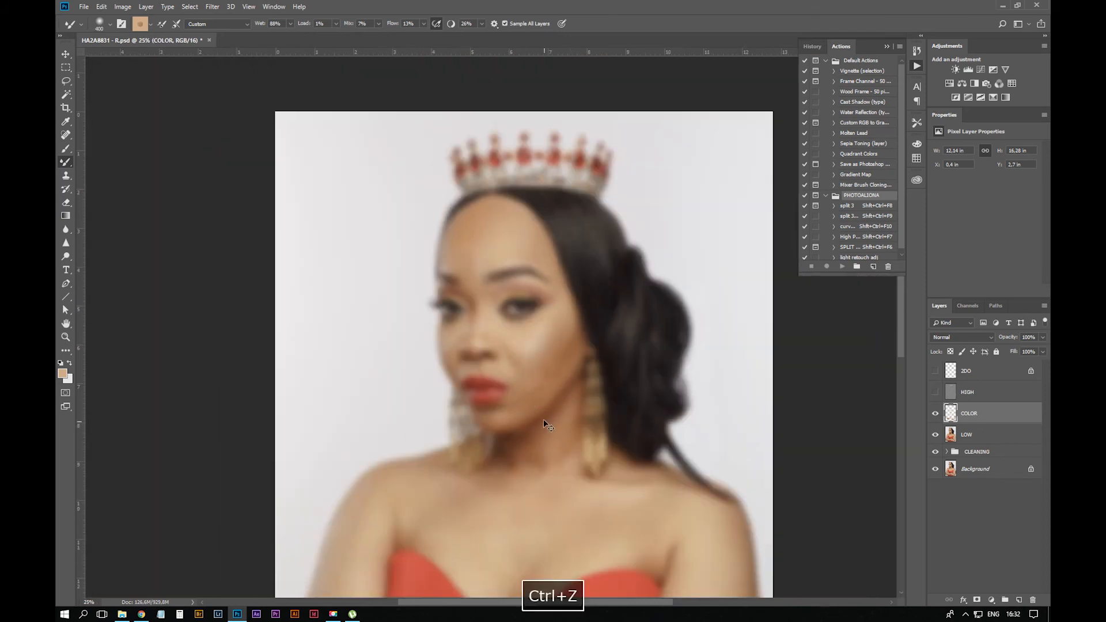
# Sample a skin tone from her left cheek and blend the neck and arms with the Mixer Brush at 400 and 700 pixels
pyautogui.keyDown('alt'); pyautogui.click(565, 348); pyautogui.keyUp('alt')
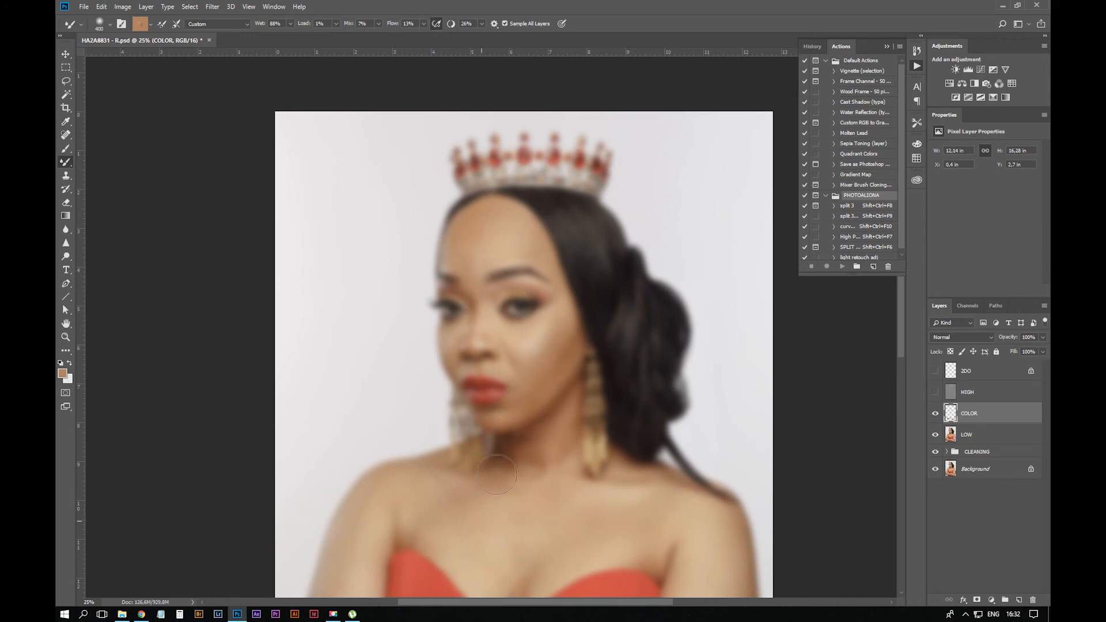
pyautogui.hotkey('ctrl', 'z')
pyautogui.hotkey('ctrl', 'z')
pyautogui.press('[')
pyautogui.press('space')
pyautogui.moveTo(600, 541); pyautogui.dragTo(524, 208)
pyautogui.press(']')
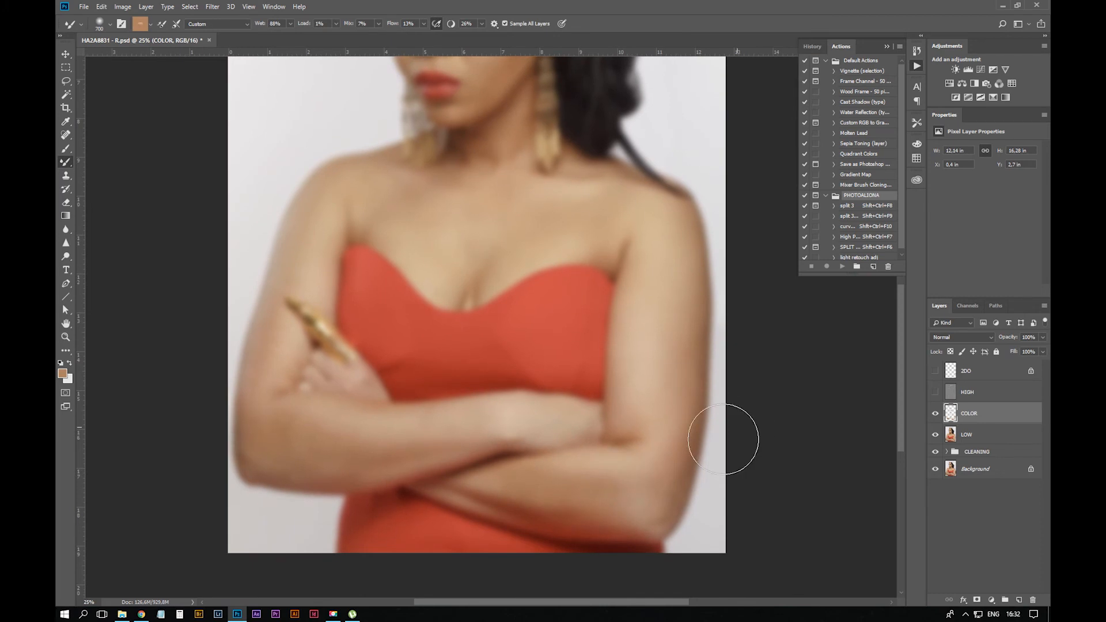
# Compare the whole portrait with the COLOR layer hidden and shown
pyautogui.hotkey('ctrl', '-')
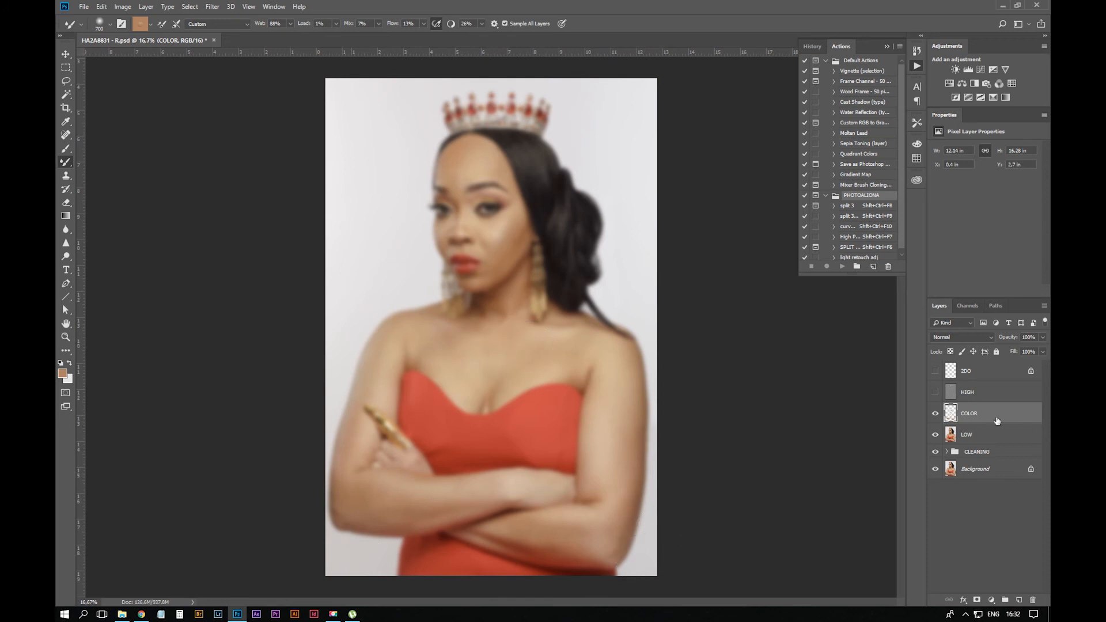
pyautogui.click(936, 416)
pyautogui.click(936, 417)
# Show and select the HIGH layer and switch to the Clone Stamp tool over the face and chest
pyautogui.press('e')
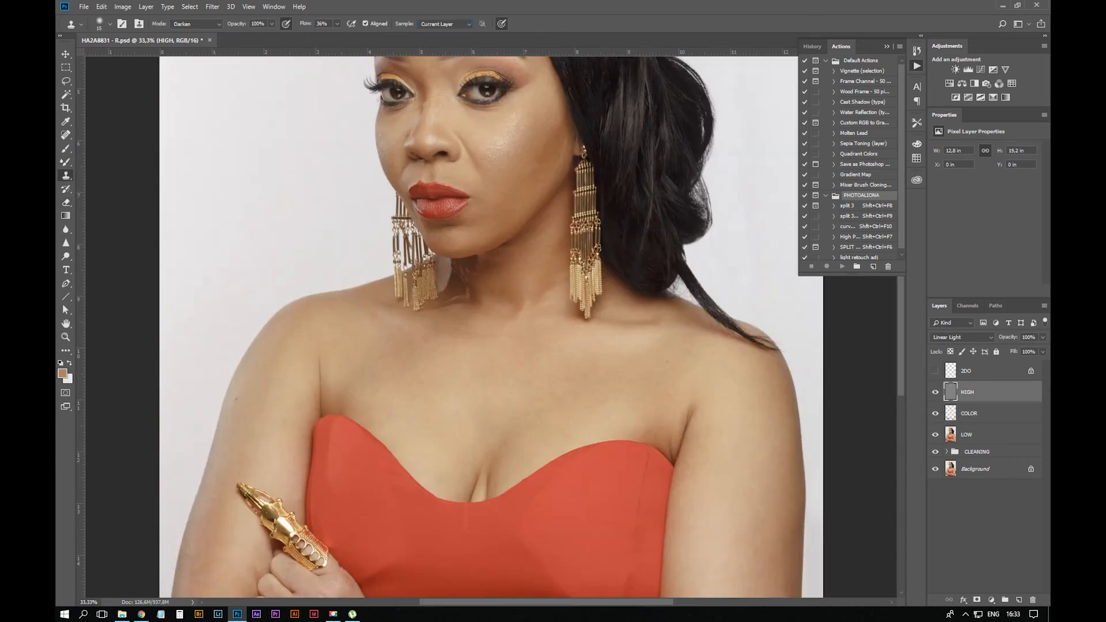
pyautogui.moveTo(645, 348)
pyautogui.mouseDown()
pyautogui.moveTo(661, 399)
pyautogui.moveTo(637, 372)
pyautogui.mouseUp()
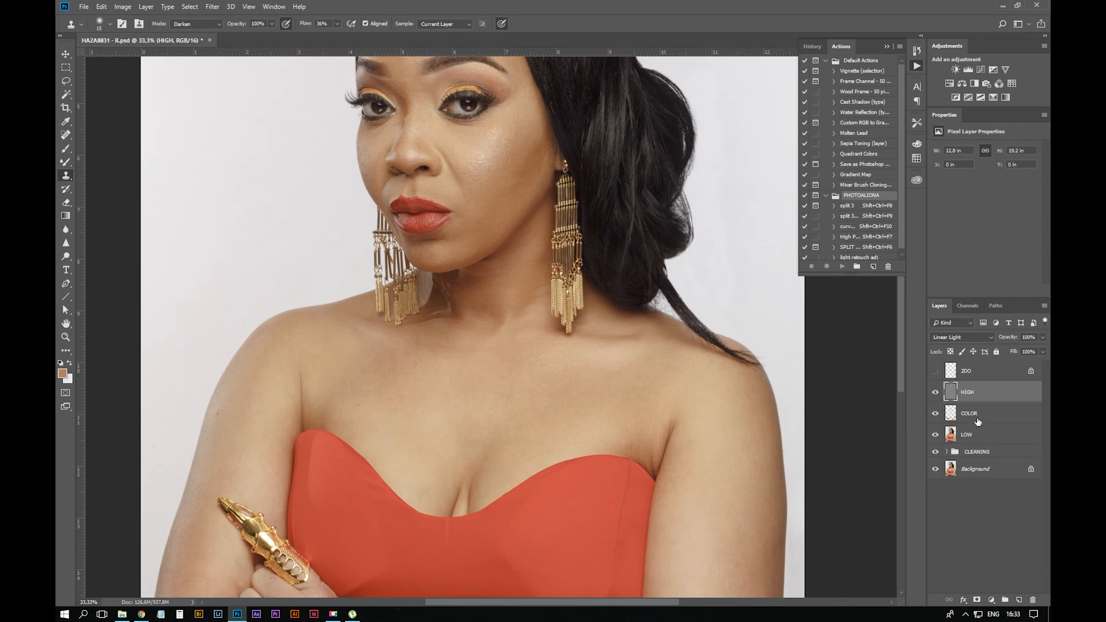
# Duplicate the HIGH layer and hide the original HIGH layer
pyautogui.hotkey('ctrl', 'j')
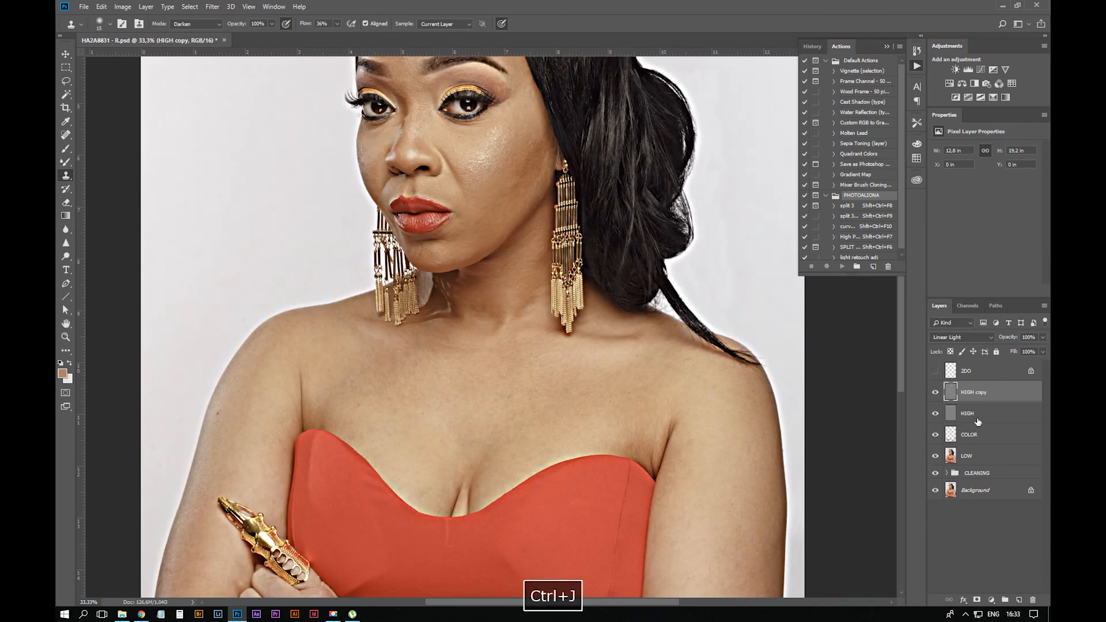
pyautogui.click(935, 413)
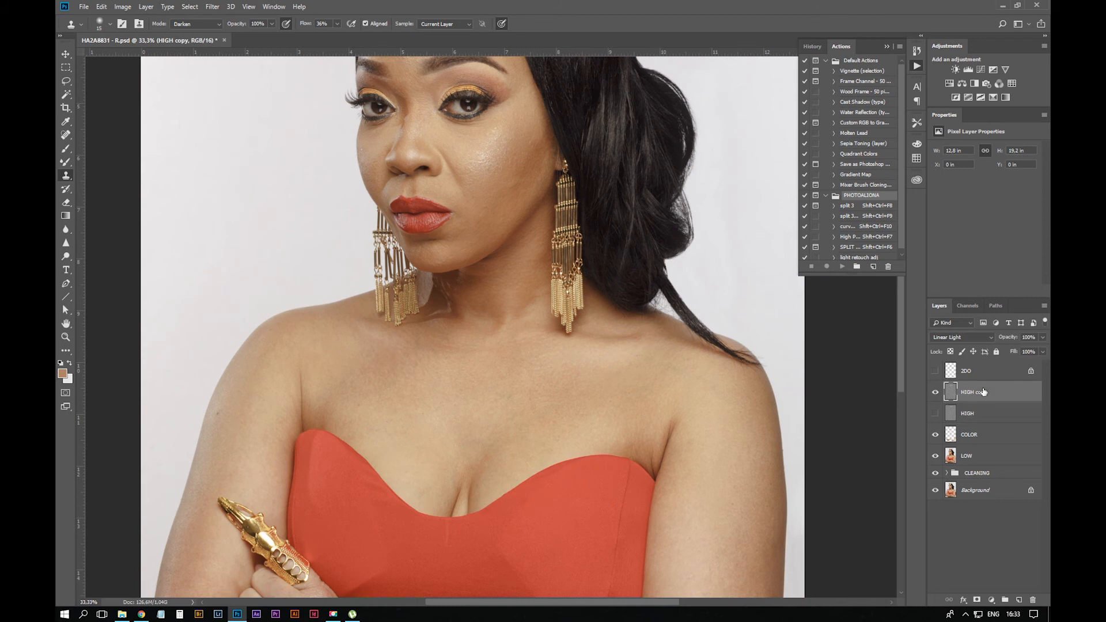
pyautogui.press('space')
pyautogui.moveTo(541, 230); pyautogui.dragTo(588, 109)
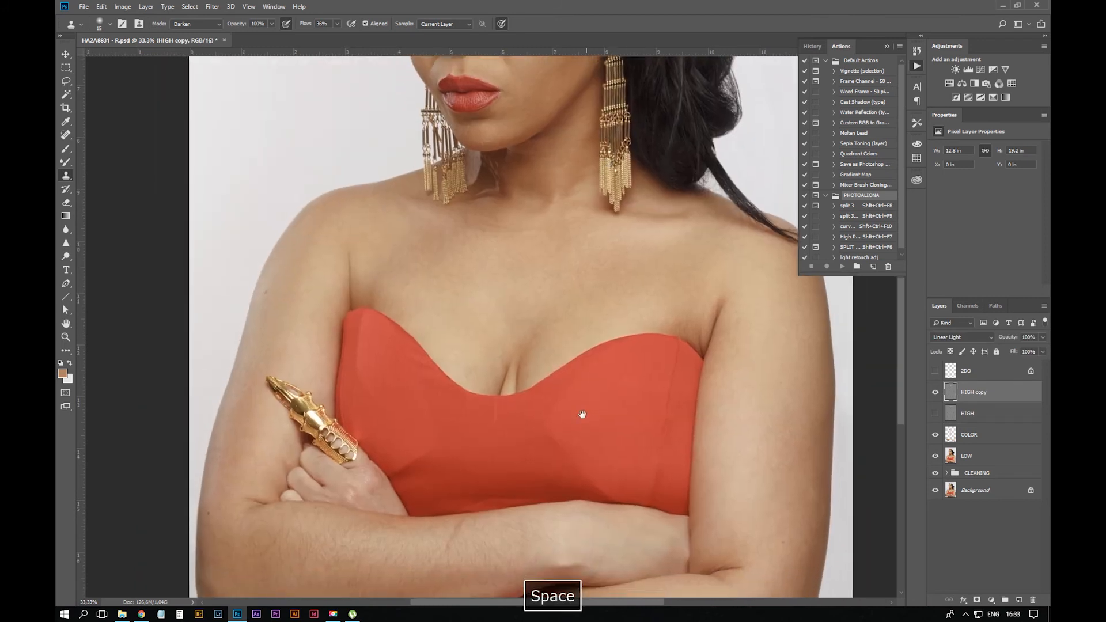
pyautogui.moveTo(580, 412); pyautogui.dragTo(563, 230)
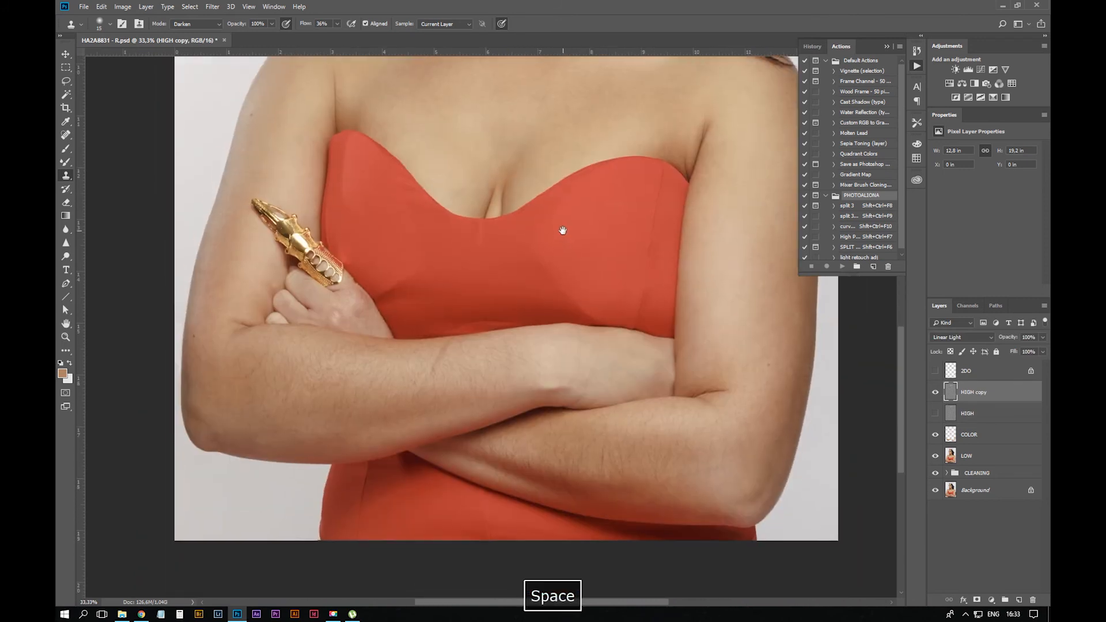
# Hide the HIGH copy layer, select COLOR, and try blending the red dress's creases with the Mixer Brush
pyautogui.click(936, 392)
pyautogui.click(982, 437)
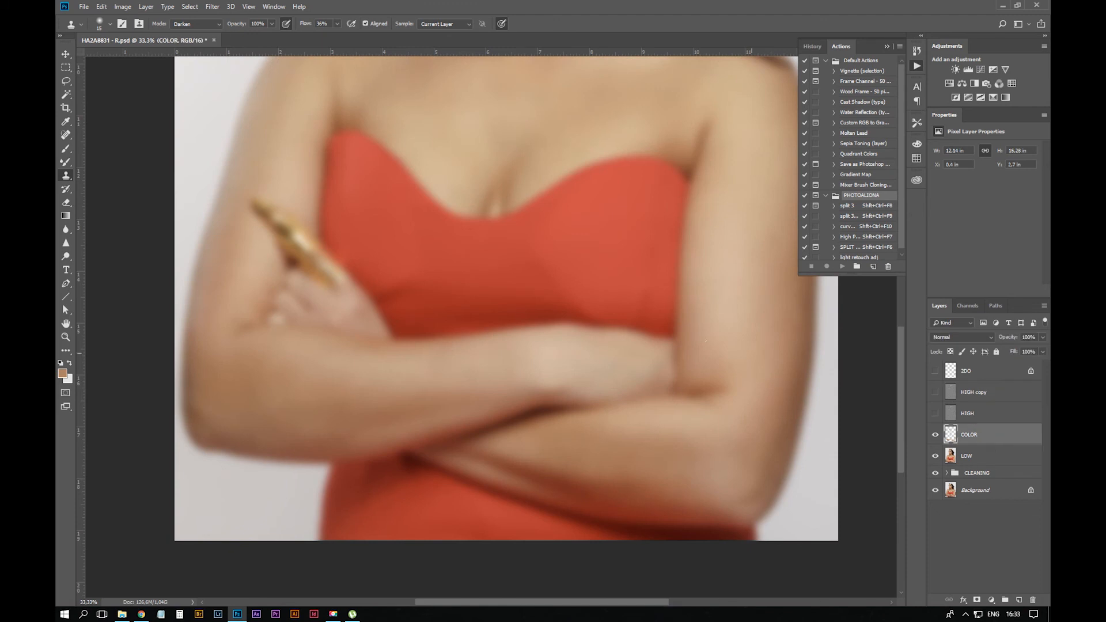
pyautogui.press('b')
pyautogui.press('[')
pyautogui.moveTo(528, 281)
pyautogui.mouseDown()
pyautogui.moveTo(555, 280)
pyautogui.moveTo(562, 263)
pyautogui.moveTo(529, 281)
pyautogui.mouseUp()
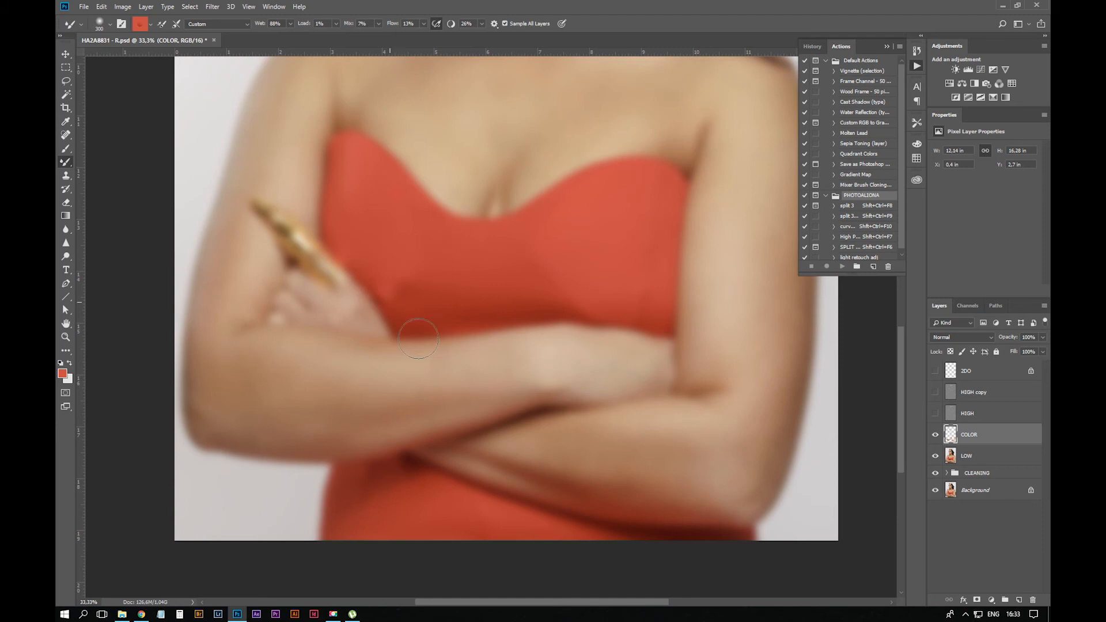
pyautogui.moveTo(392, 295); pyautogui.dragTo(388, 294)
pyautogui.hotkey('ctrl', 'z')
pyautogui.hotkey('ctrl', 'alt', 'z')
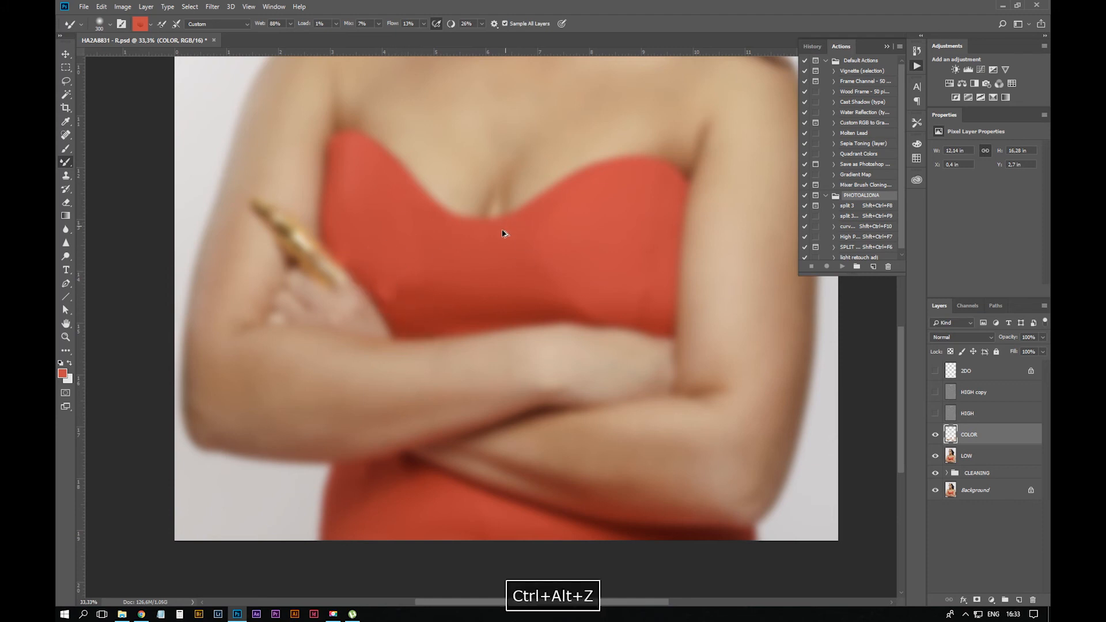
# Sample several reds from the dress and blend its creases beside the hand and above the forearm with the Mixer Brush at 400 pixels
pyautogui.press('i')
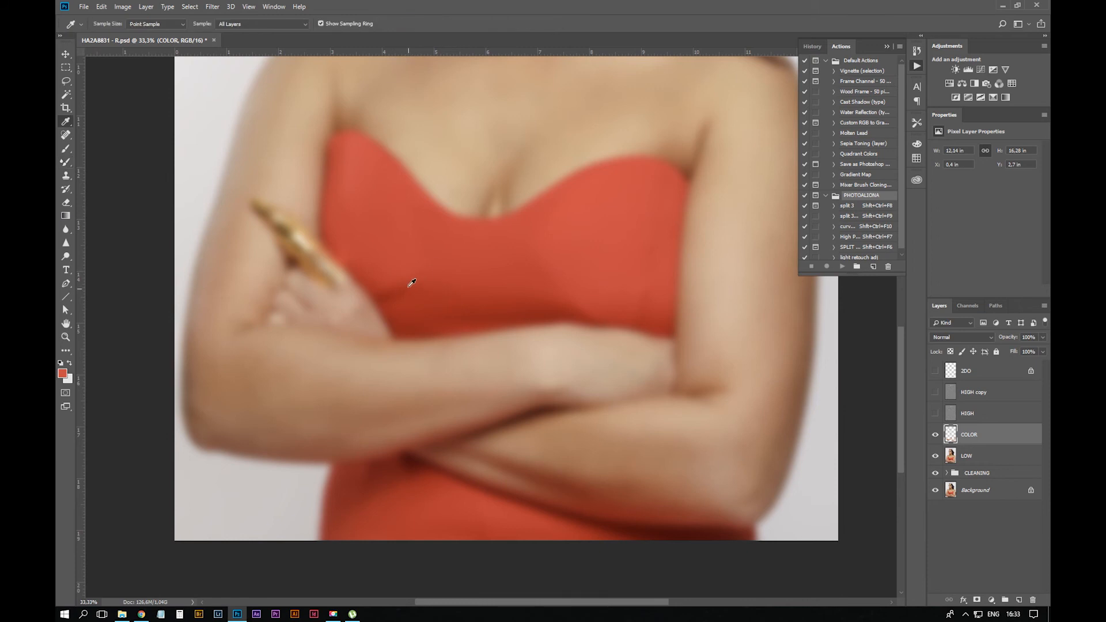
pyautogui.press('b')
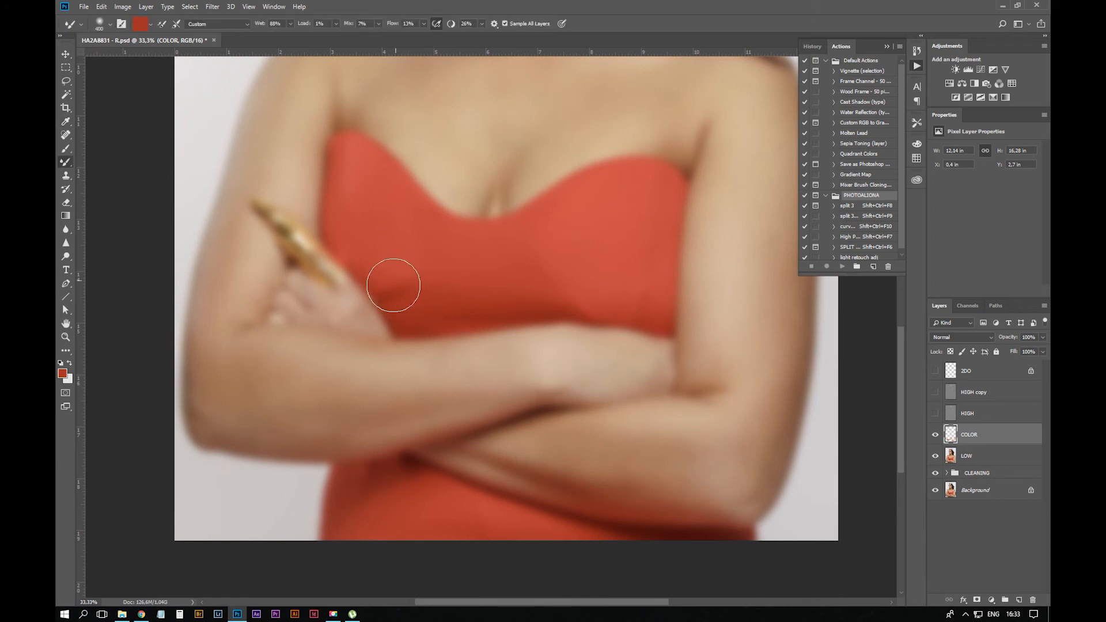
pyautogui.moveTo(408, 304)
pyautogui.mouseDown()
pyautogui.moveTo(382, 292)
pyautogui.moveTo(395, 288)
pyautogui.moveTo(400, 306)
pyautogui.moveTo(391, 287)
pyautogui.mouseUp()
pyautogui.keyDown('alt'); pyautogui.click(579, 260); pyautogui.keyUp('alt')
pyautogui.moveTo(592, 310); pyautogui.dragTo(573, 306)
pyautogui.moveTo(402, 287)
pyautogui.mouseDown()
pyautogui.moveTo(398, 298)
pyautogui.moveTo(430, 342)
pyautogui.mouseUp()
pyautogui.hotkey('ctrl', 'z')
pyautogui.keyDown('alt'); pyautogui.click(432, 313); pyautogui.keyUp('alt')
pyautogui.moveTo(388, 292); pyautogui.dragTo(417, 291)
pyautogui.keyDown('alt'); pyautogui.click(386, 233); pyautogui.keyUp('alt')
pyautogui.moveTo(401, 267)
pyautogui.mouseDown()
pyautogui.moveTo(432, 291)
pyautogui.moveTo(414, 265)
pyautogui.moveTo(432, 296)
pyautogui.moveTo(397, 253)
pyautogui.moveTo(435, 299)
pyautogui.moveTo(438, 280)
pyautogui.moveTo(402, 293)
pyautogui.mouseUp()
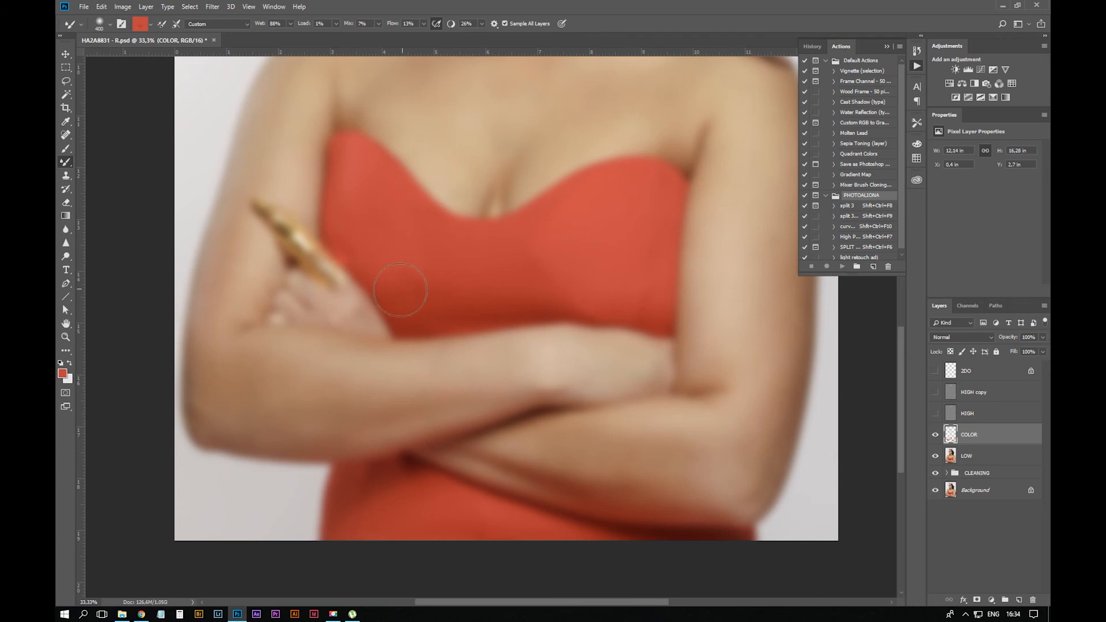
# Compare the dress with the COLOR layer hidden and shown, and show and select the HIGH copy layer
pyautogui.click(936, 438)
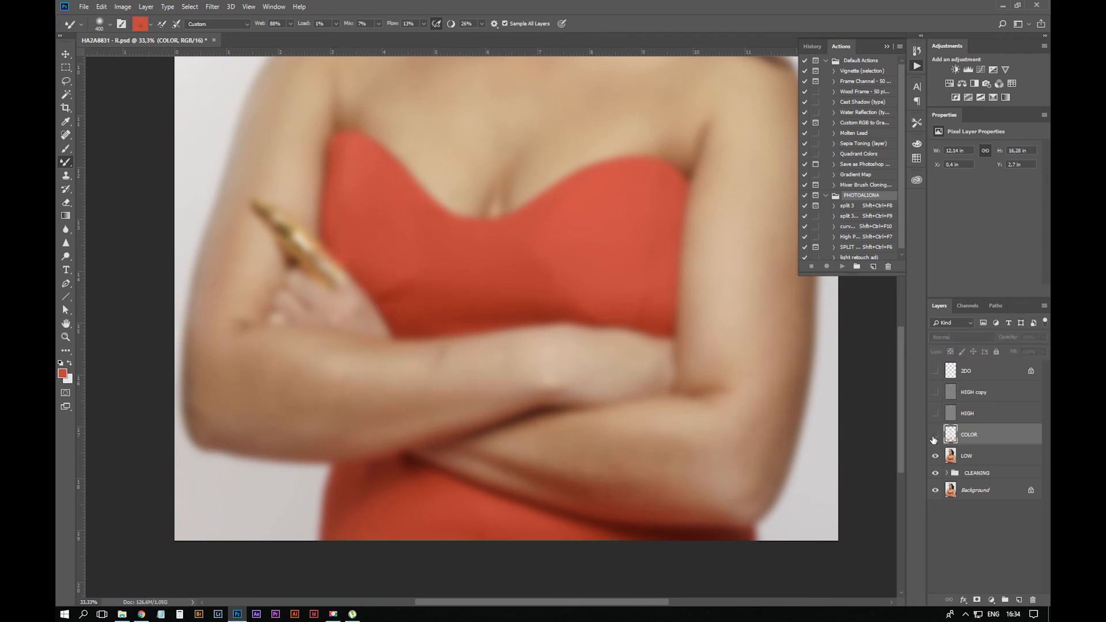
pyautogui.click(937, 440)
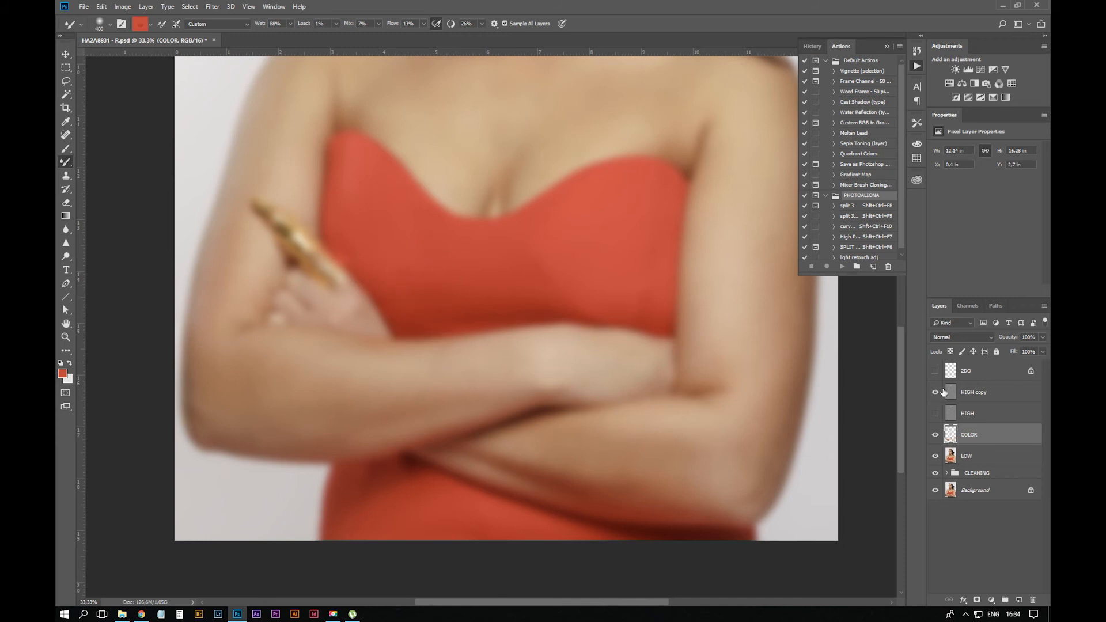
pyautogui.click(987, 395)
# Set the Clone Stamp's mode to Normal and clean the small marks from the dress front on HIGH copy
pyautogui.press('s')
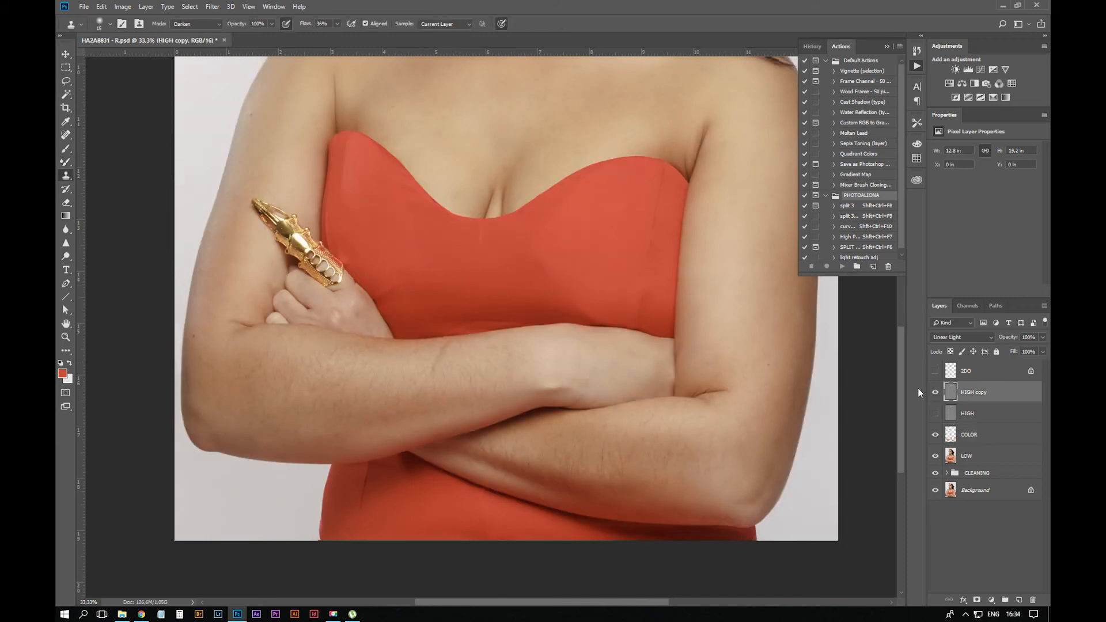
pyautogui.hotkey('ctrl', '+')
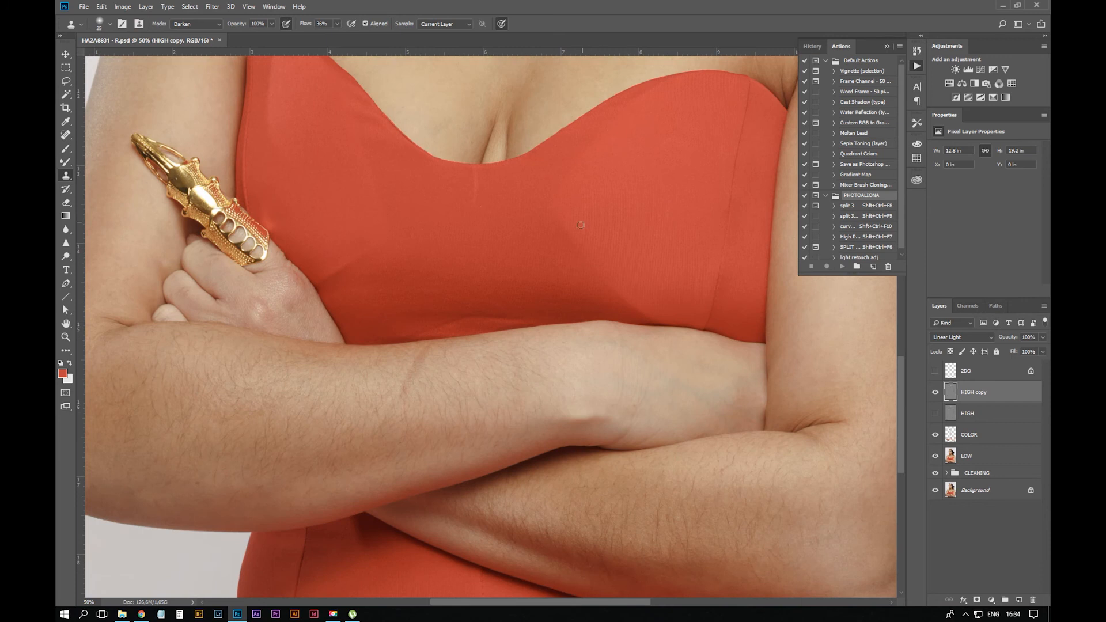
pyautogui.hotkey('ctrl', '+')
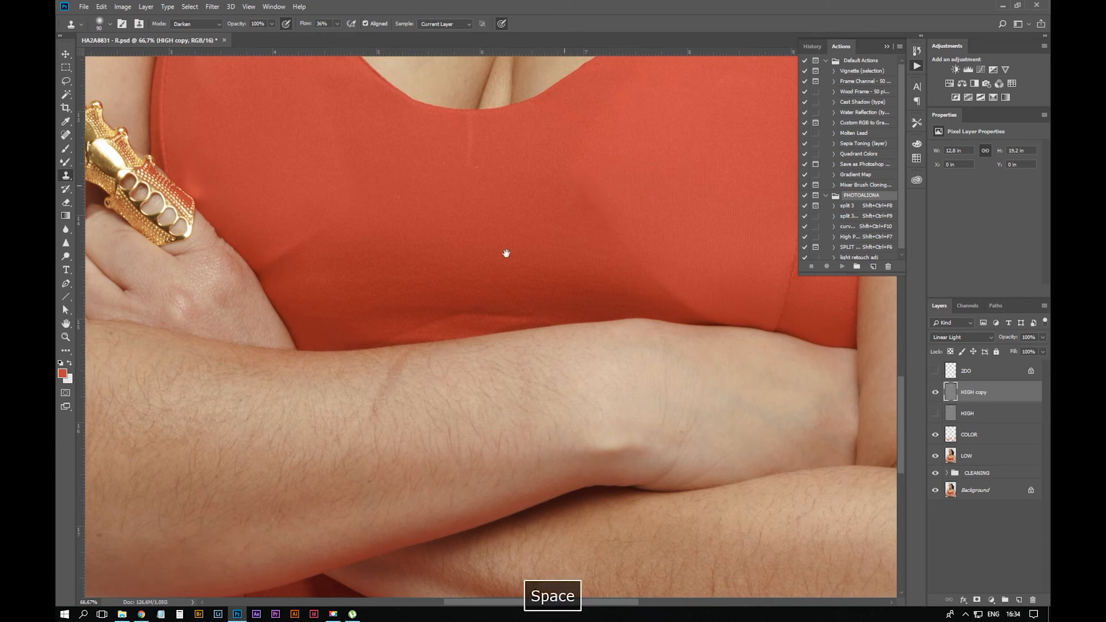
pyautogui.moveTo(507, 250); pyautogui.dragTo(521, 301)
pyautogui.hotkey('ctrl', 'alt', 'z')
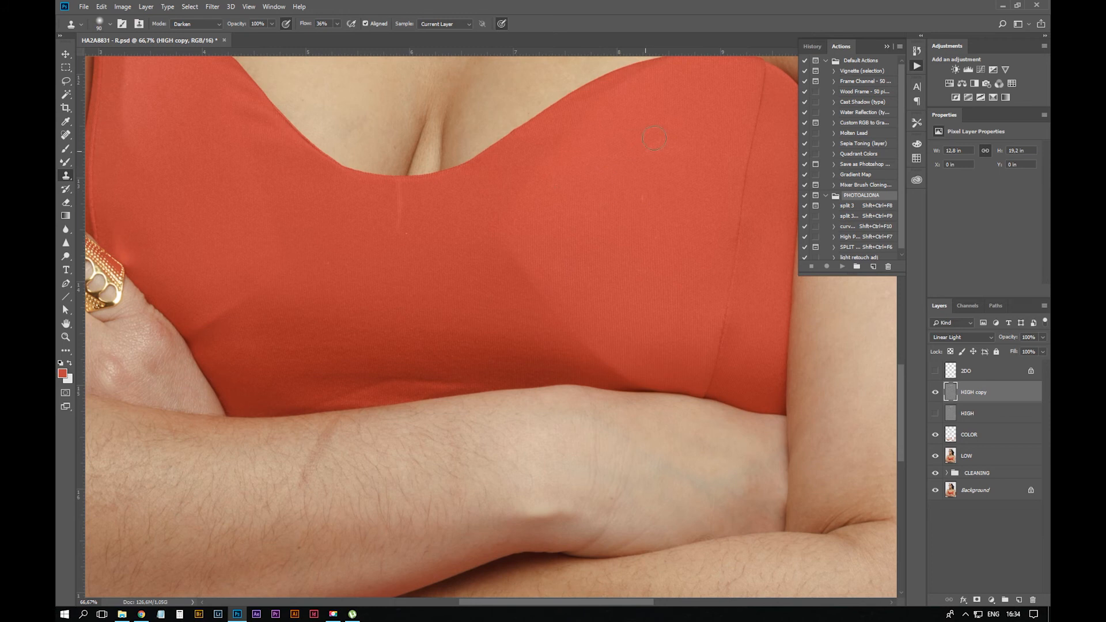
pyautogui.click(196, 23)
pyautogui.click(216, 33)
# Try to repair the dress fabric with the Healing Brush, sampling the current layer only
pyautogui.press('j')
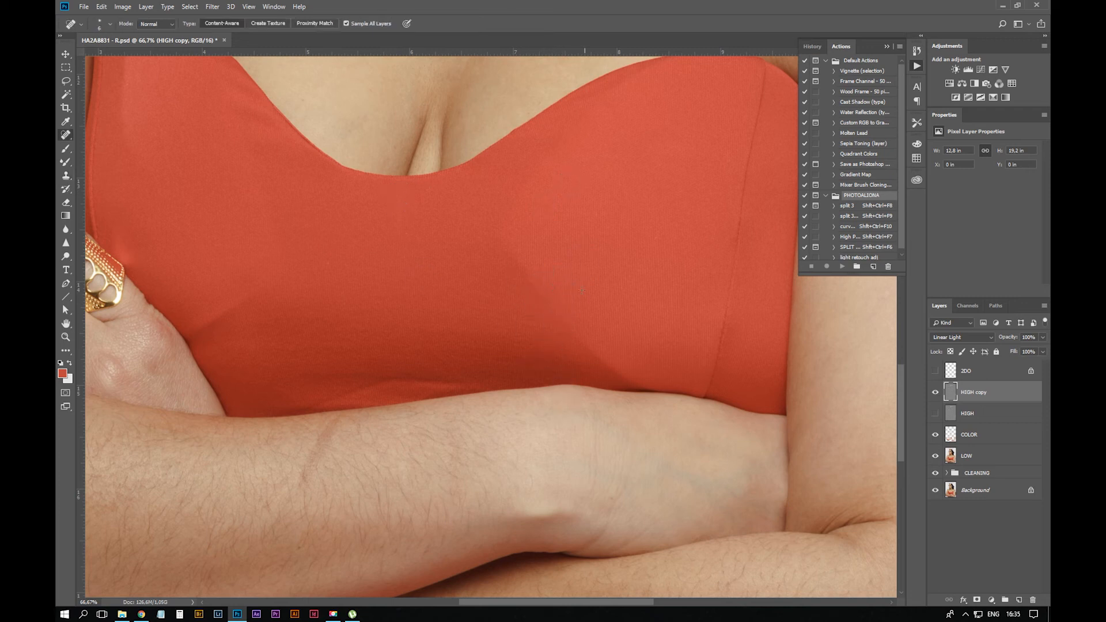
pyautogui.hotkey('shift', 'j')
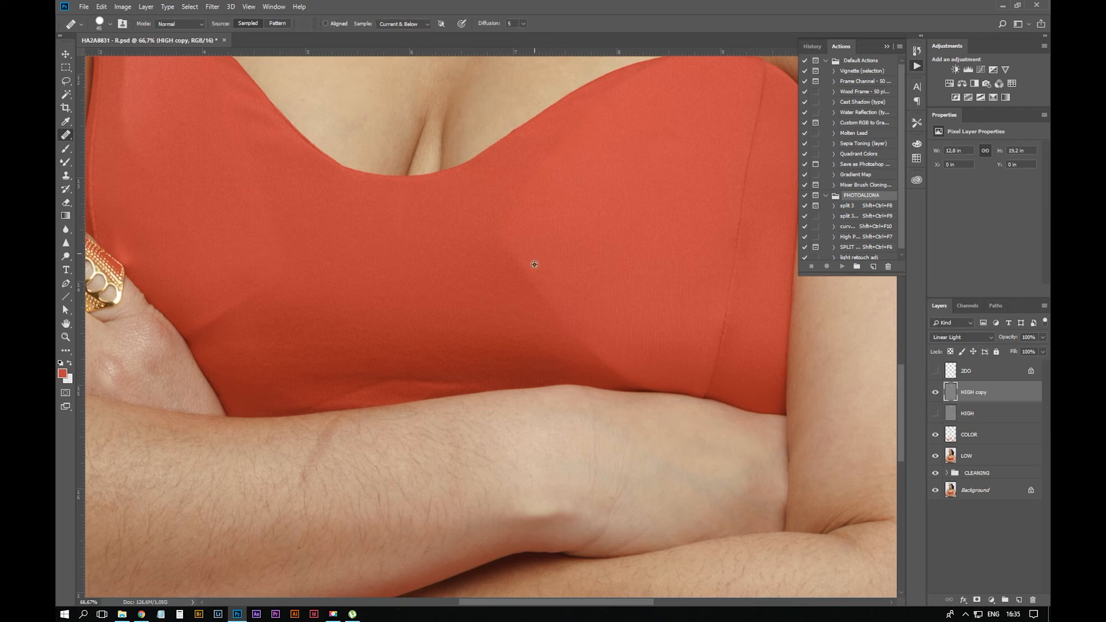
pyautogui.hotkey('ctrl', 'z')
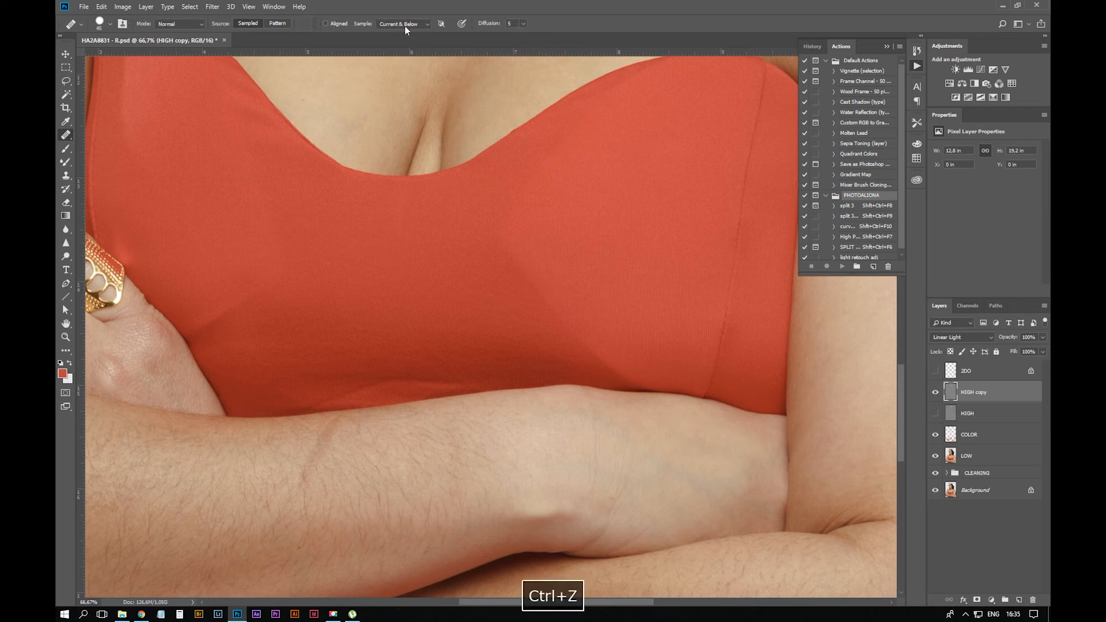
pyautogui.click(403, 23)
pyautogui.click(400, 31)
pyautogui.moveTo(529, 280); pyautogui.dragTo(538, 334)
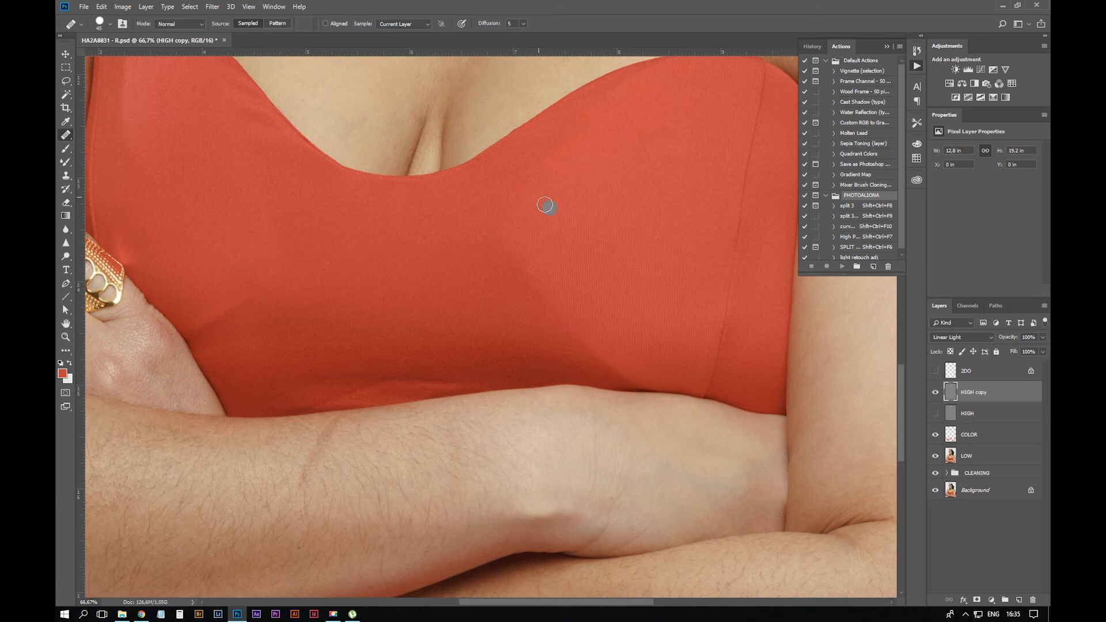
pyautogui.hotkey('ctrl', 'z')
pyautogui.hotkey('ctrl', '+')
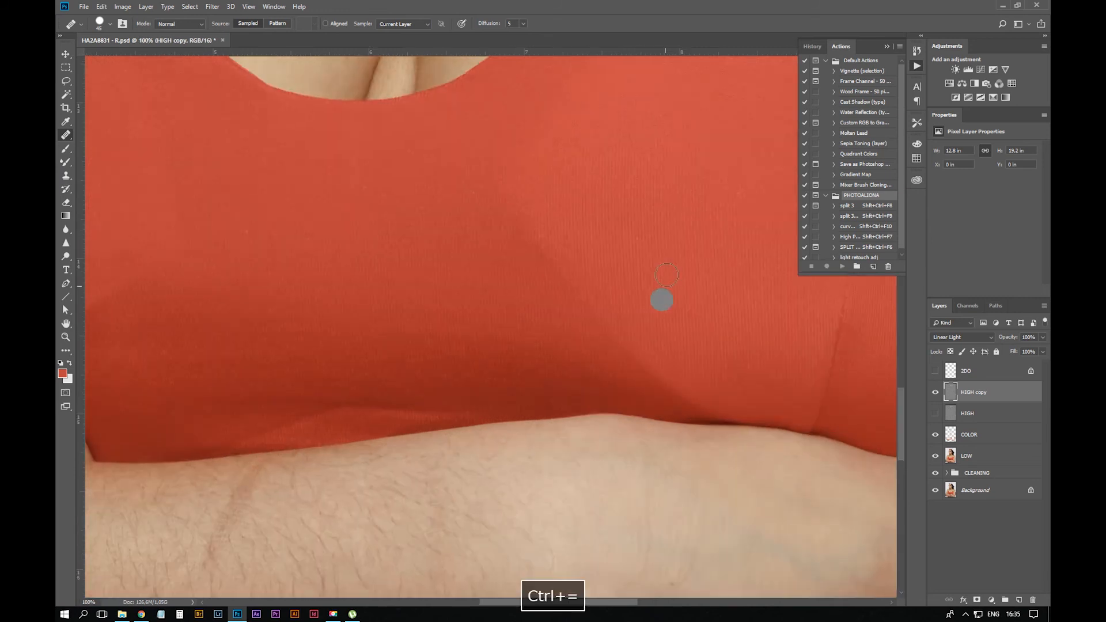
pyautogui.hotkey('ctrl', 'z')
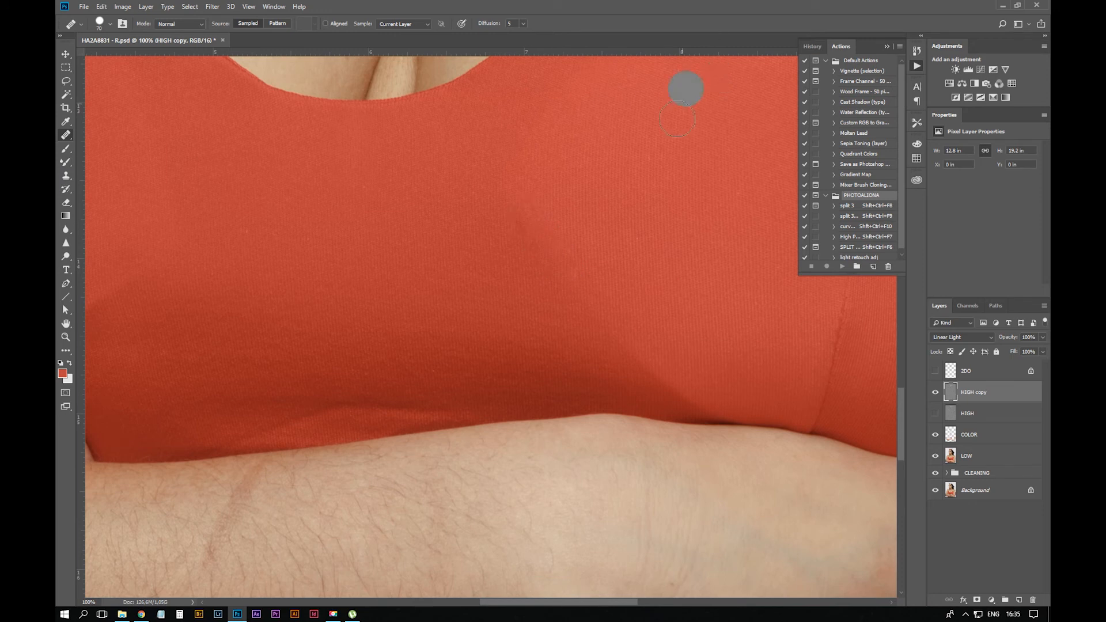
pyautogui.hotkey('ctrl', 'z')
pyautogui.click(180, 23)
pyautogui.press('Escape')
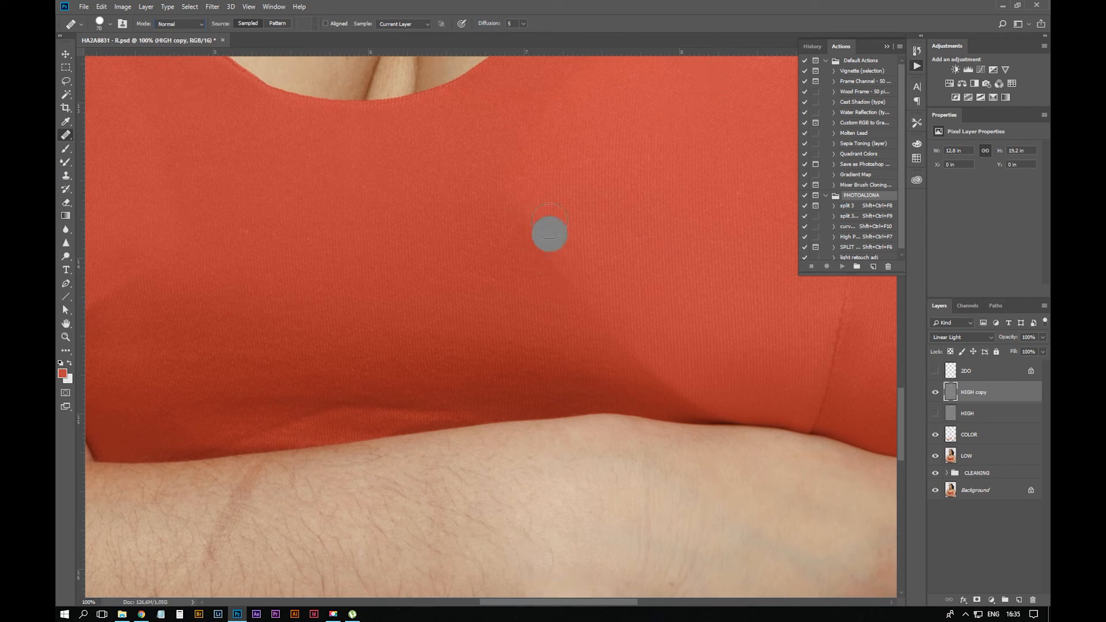
# Set the Clone Stamp to Lighten mode at 150 pixels and clone fabric texture over the dress's central shadow edge
pyautogui.press('s')
pyautogui.click(205, 23)
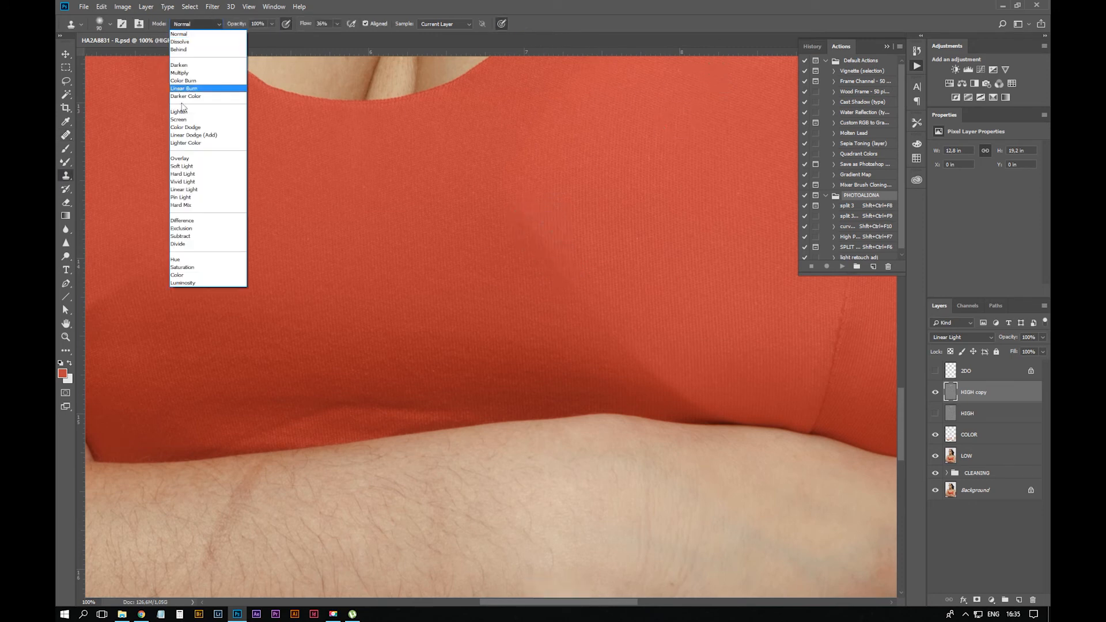
pyautogui.click(196, 115)
pyautogui.keyDown('alt'); pyautogui.click(552, 194); pyautogui.keyUp('alt')
pyautogui.press(']')
pyautogui.press(']')
pyautogui.press(']')
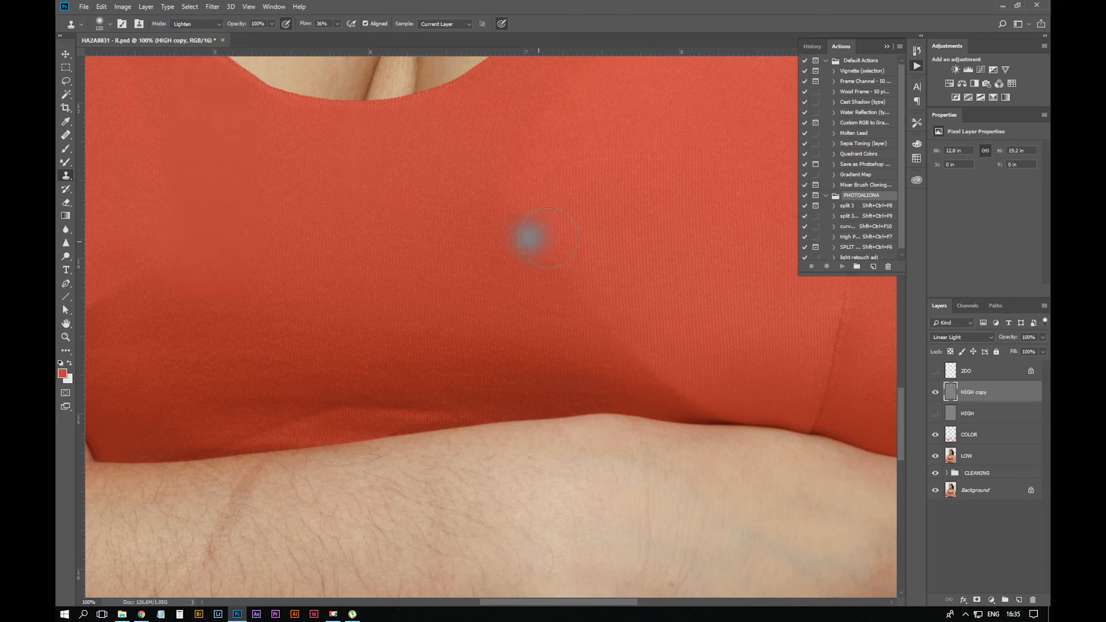
pyautogui.moveTo(642, 279); pyautogui.dragTo(619, 212)
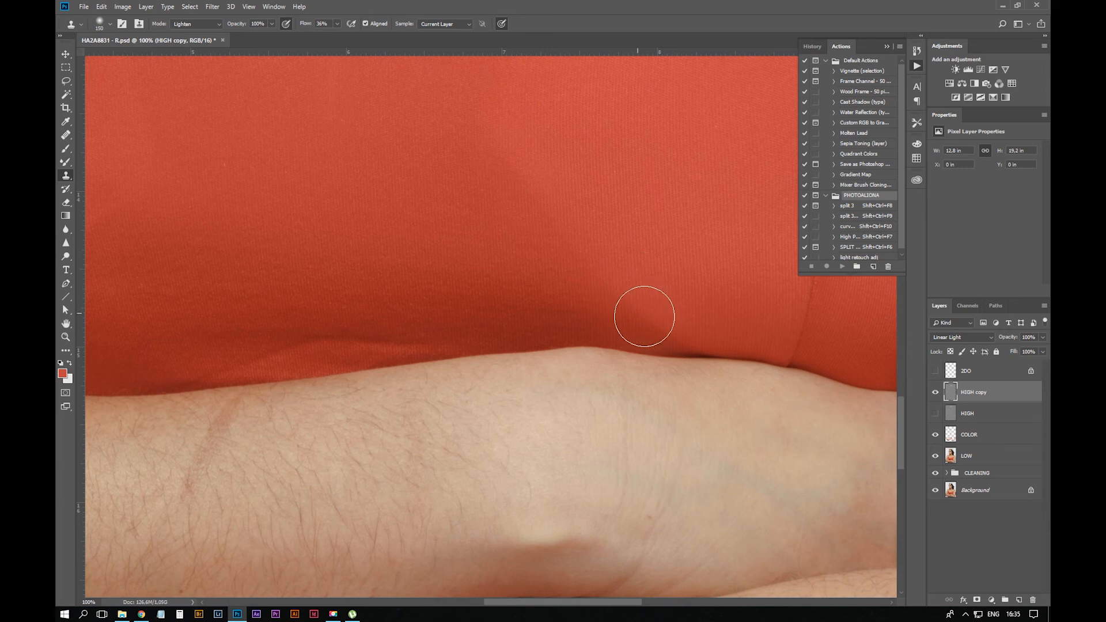
pyautogui.moveTo(541, 112); pyautogui.dragTo(569, 204)
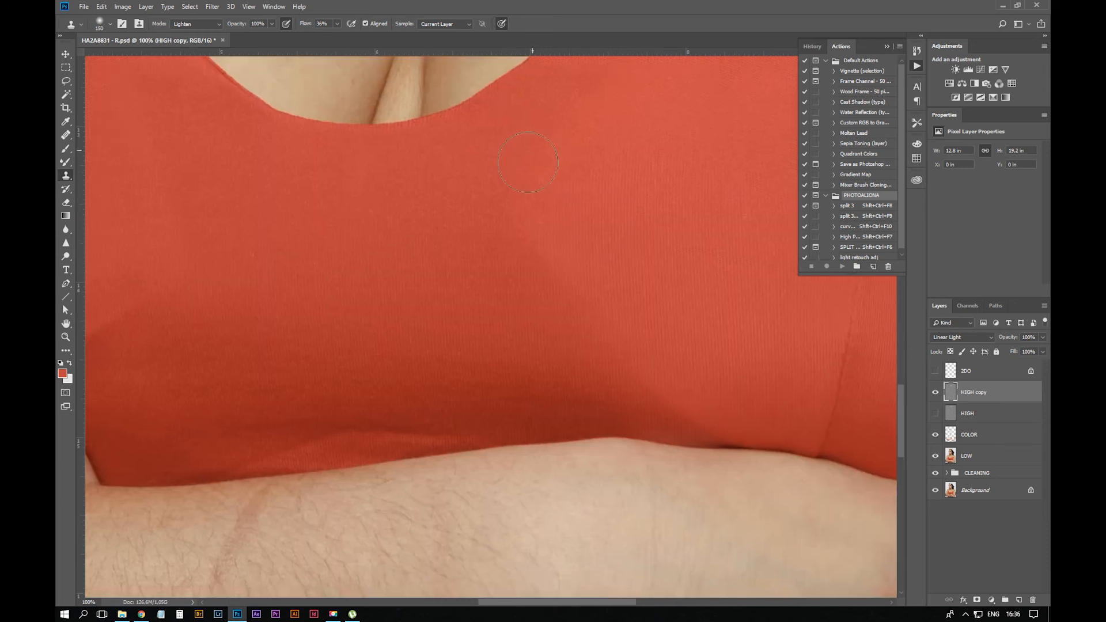
pyautogui.moveTo(593, 77); pyautogui.dragTo(582, 200)
pyautogui.scroll(-3, 586, 246)
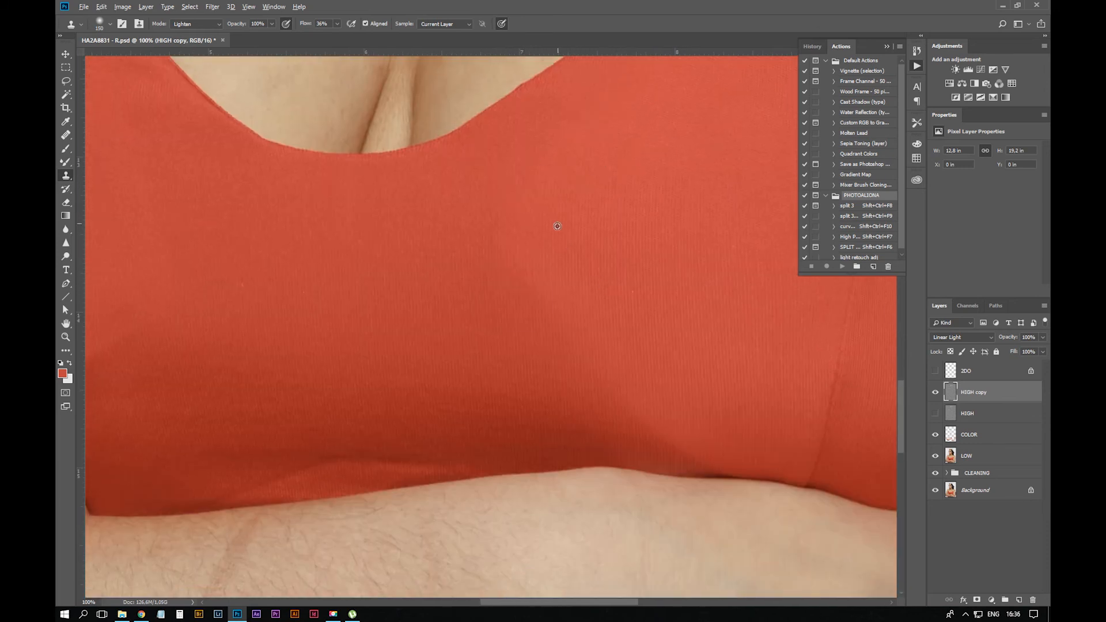
pyautogui.click(513, 366)
# Clone fabric texture over the dress creases beside the ringed hand and near the upper edge by the arm
pyautogui.moveTo(650, 443)
pyautogui.mouseDown()
pyautogui.moveTo(814, 335)
pyautogui.moveTo(803, 275)
pyautogui.mouseUp()
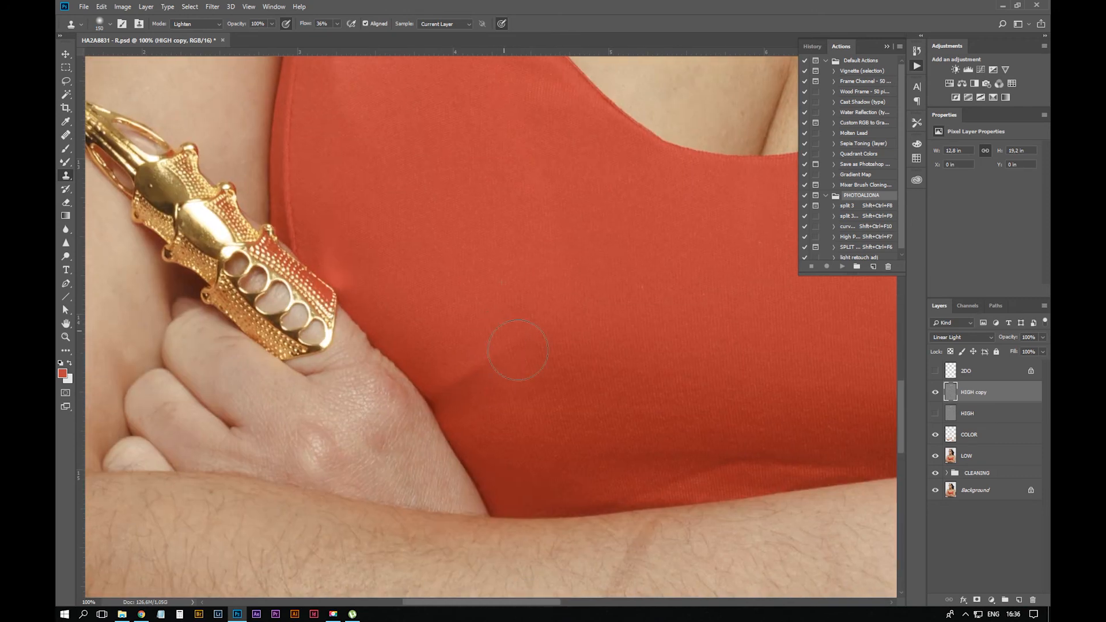
pyautogui.moveTo(501, 348)
pyautogui.mouseDown()
pyautogui.moveTo(461, 396)
pyautogui.moveTo(483, 352)
pyautogui.mouseUp()
pyautogui.moveTo(451, 210)
pyautogui.mouseDown()
pyautogui.moveTo(427, 302)
pyautogui.moveTo(494, 328)
pyautogui.moveTo(612, 468)
pyautogui.mouseUp()
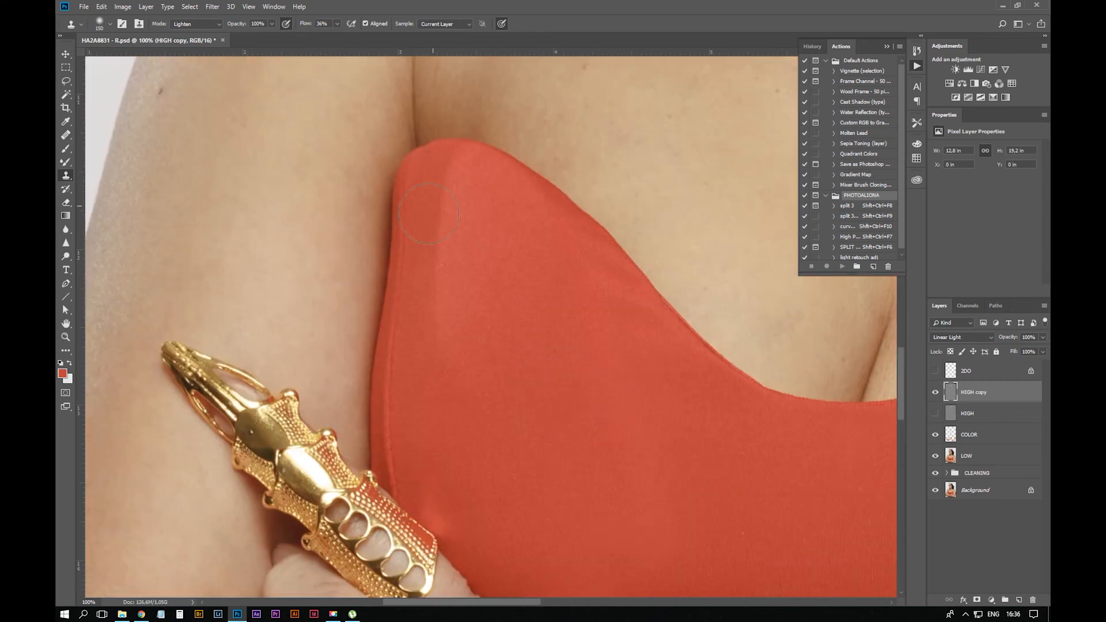
# Set the Clone Stamp to Darken mode and even the dress fabric beside the arm, undoing the last stroke made at 100 pixels
pyautogui.click(196, 23)
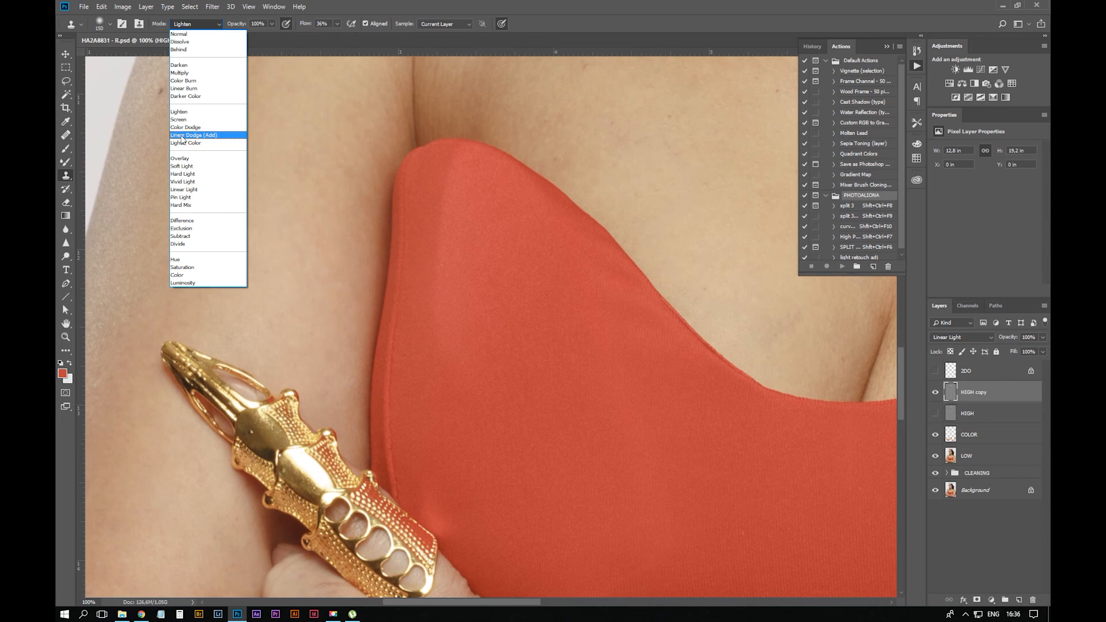
pyautogui.click(196, 68)
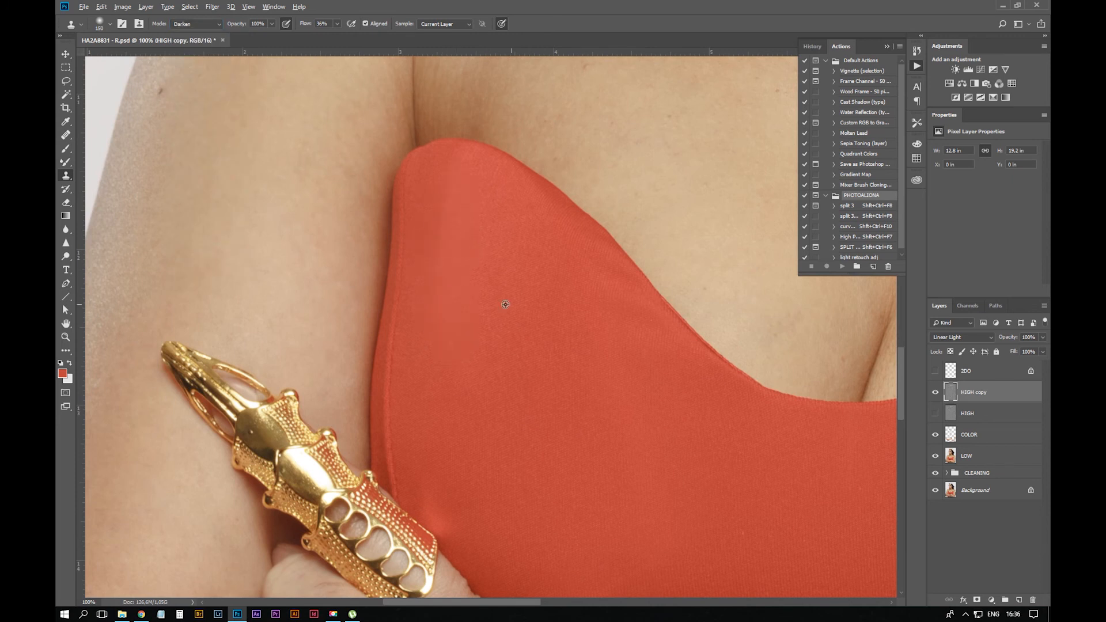
pyautogui.hotkey('ctrl', '-')
pyautogui.hotkey('ctrl', '-')
pyautogui.hotkey('ctrl', '-')
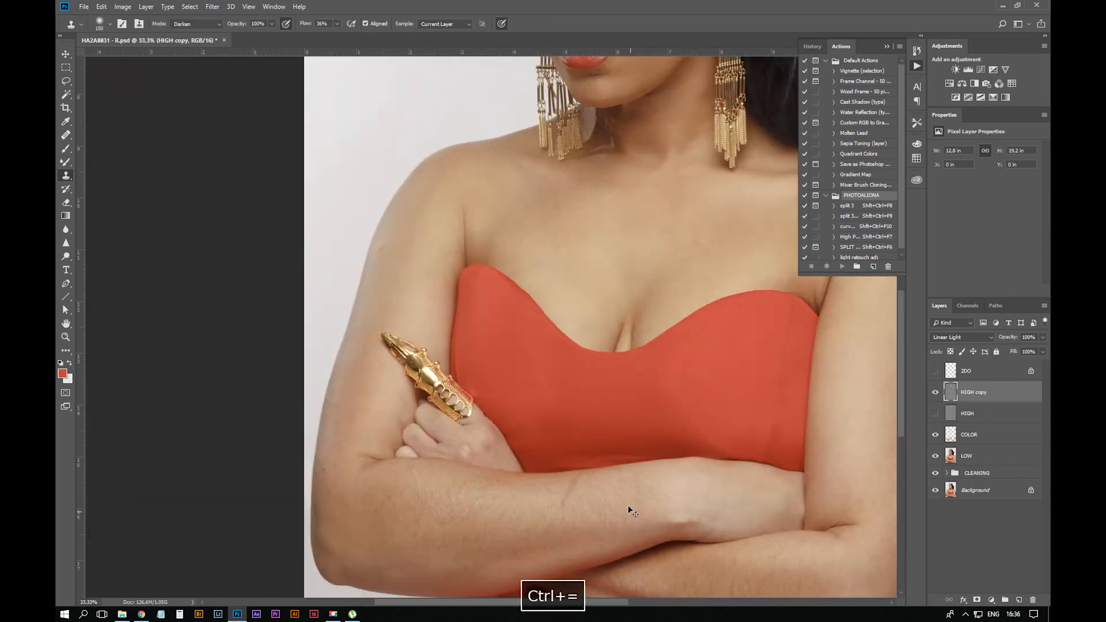
pyautogui.hotkey('ctrl', '+')
pyautogui.press('[')
pyautogui.press('[')
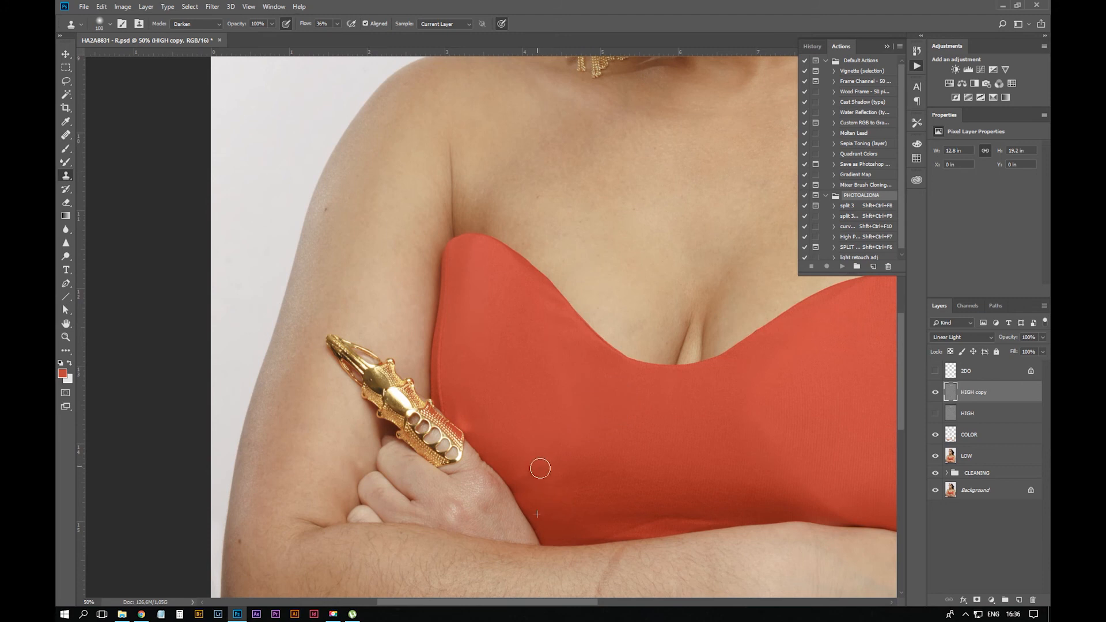
pyautogui.hotkey('ctrl', 'z')
pyautogui.hotkey('ctrl', '+')
pyautogui.press('space')
pyautogui.moveTo(533, 519); pyautogui.dragTo(558, 357)
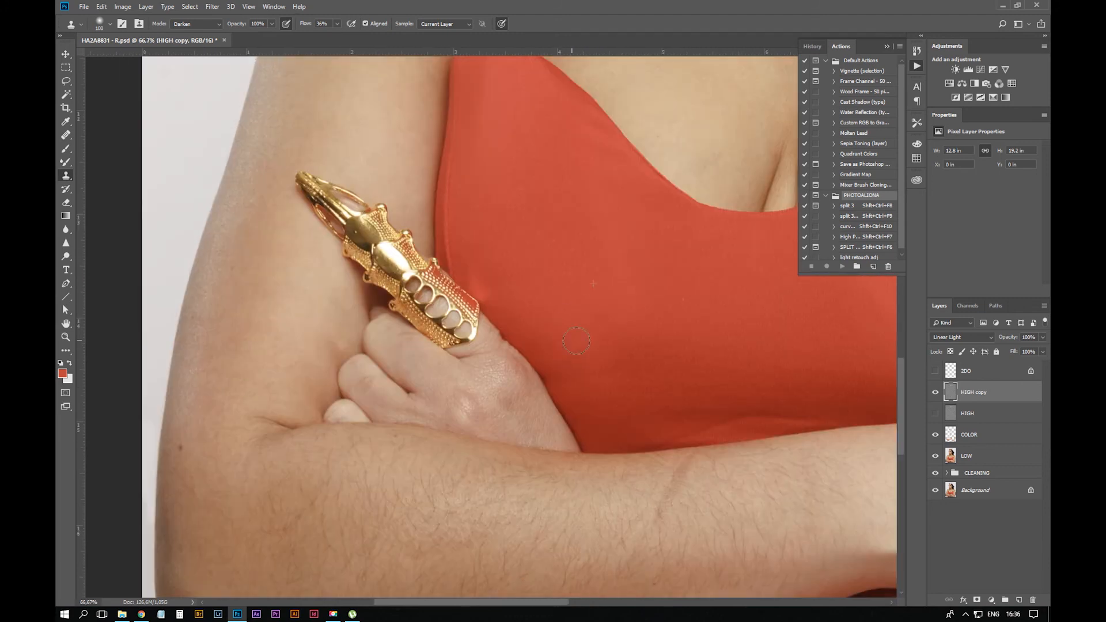
# Try to repair the dress crease above the forearm with the Healing Brush and the Clone Stamp in Darken mode
pyautogui.press('space')
pyautogui.moveTo(657, 372); pyautogui.dragTo(461, 223)
pyautogui.hotkey('ctrl', '=')
pyautogui.press('j')
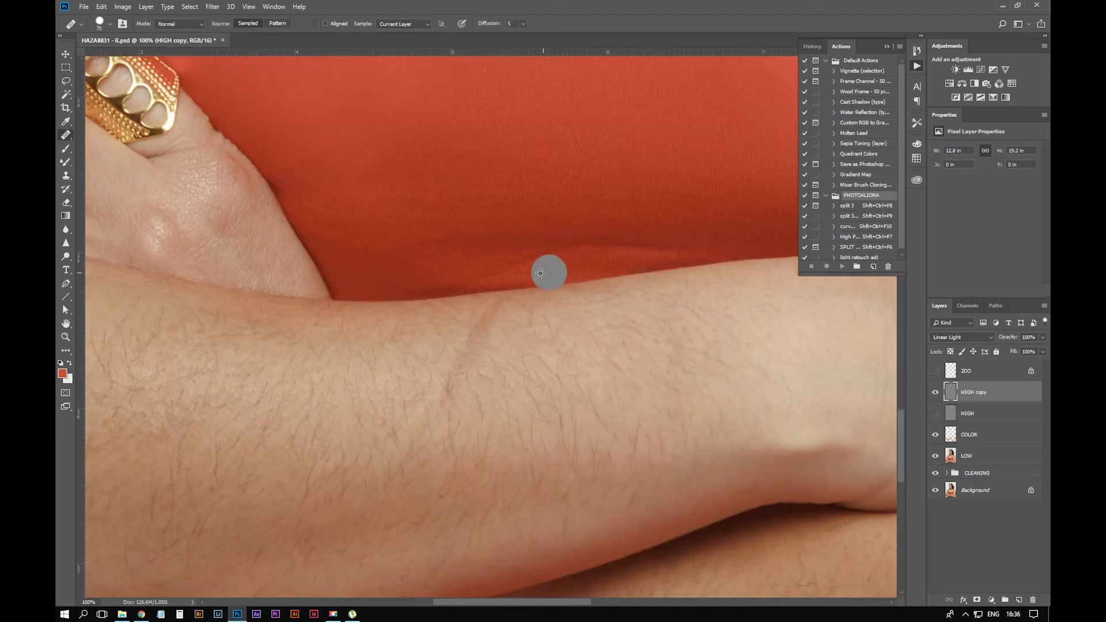
pyautogui.press('alt')
pyautogui.press('d')
pyautogui.press('Escape')
pyautogui.press('Escape')
pyautogui.press('s')
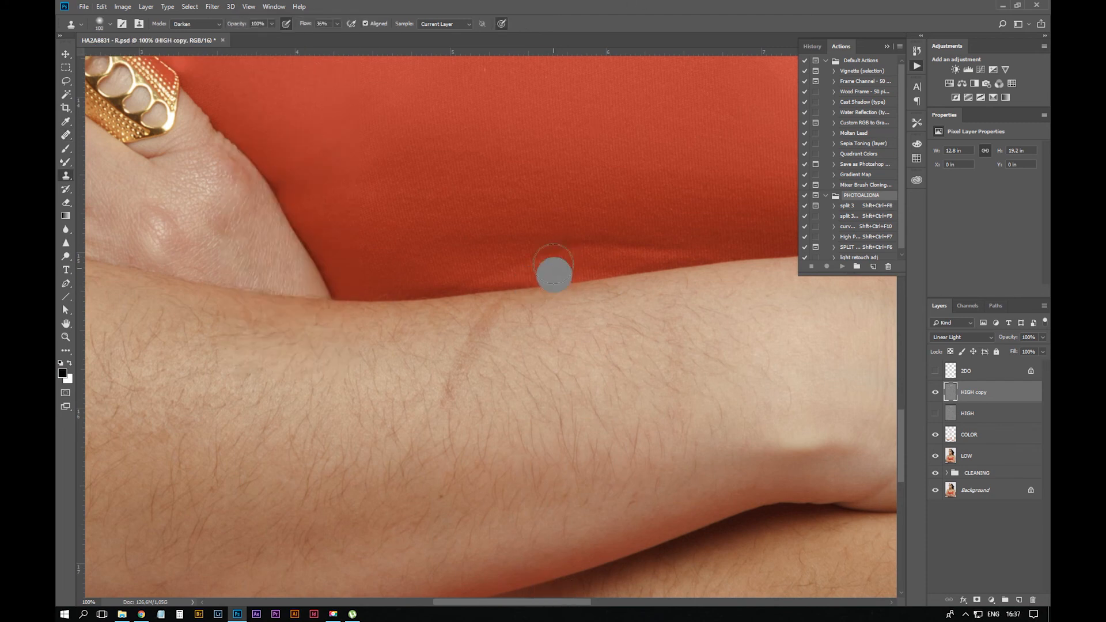
pyautogui.keyDown('alt'); pyautogui.click(517, 197); pyautogui.keyUp('alt')
pyautogui.moveTo(515, 244)
pyautogui.mouseDown()
pyautogui.moveTo(483, 270)
pyautogui.moveTo(493, 277)
pyautogui.moveTo(489, 258)
pyautogui.moveTo(581, 242)
pyautogui.moveTo(470, 275)
pyautogui.mouseUp()
pyautogui.keyDown('alt'); pyautogui.click(597, 101); pyautogui.keyUp('alt')
pyautogui.hotkey('ctrl', 'z')
# Set the Clone Stamp to Lighten mode at 60 pixels and clone fabric texture over the dress's lower crease above the forearm
pyautogui.click(196, 23)
pyautogui.click(210, 111)
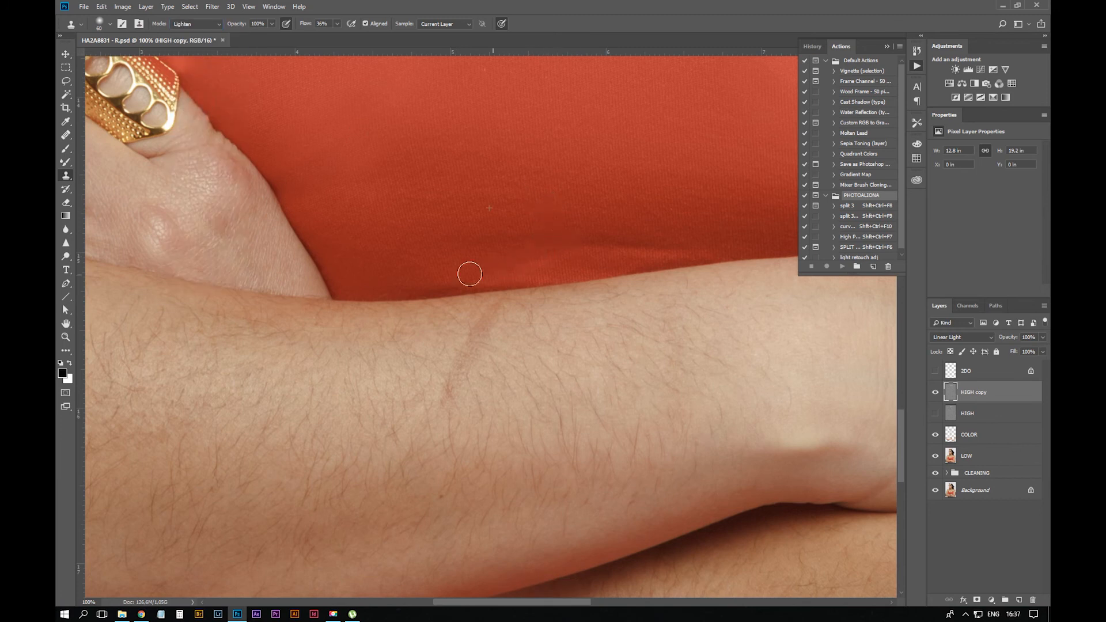
pyautogui.keyDown('alt'); pyautogui.click(521, 180); pyautogui.keyUp('alt')
pyautogui.moveTo(515, 225)
pyautogui.mouseDown()
pyautogui.moveTo(501, 248)
pyautogui.moveTo(457, 229)
pyautogui.mouseUp()
pyautogui.keyDown('alt'); pyautogui.click(531, 185); pyautogui.keyUp('alt')
pyautogui.moveTo(530, 242)
pyautogui.mouseDown()
pyautogui.moveTo(595, 246)
pyautogui.moveTo(610, 235)
pyautogui.mouseUp()
# Select the CLEANING group and hide the LOW, COLOR and HIGH copy layers above it
pyautogui.hotkey('ctrl', '-')
pyautogui.hotkey('ctrl', '-')
pyautogui.hotkey('ctrl', '-')
pyautogui.hotkey('ctrl', '-')
pyautogui.hotkey('ctrl', '-')
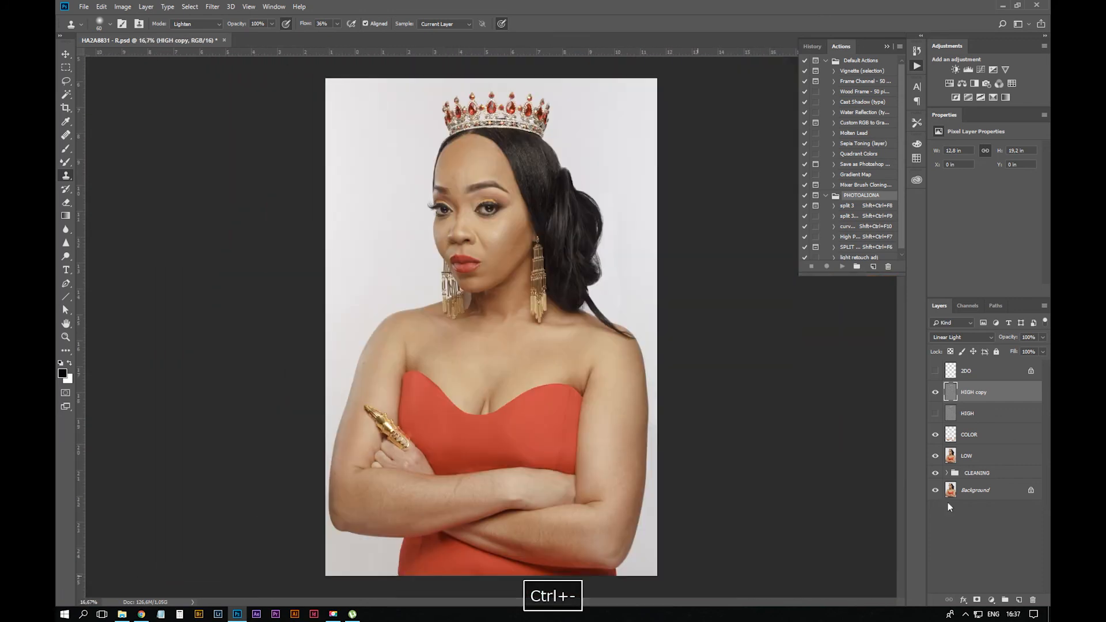
pyautogui.click(979, 473)
pyautogui.moveTo(936, 456); pyautogui.dragTo(935, 392)
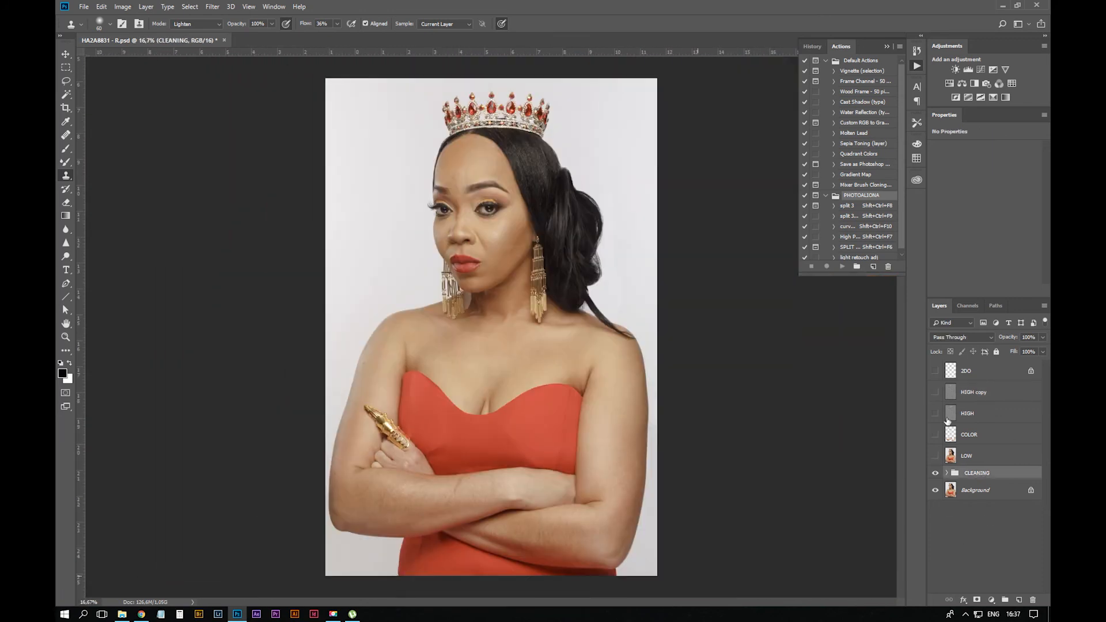
# Stamp the visible layers into a new layer above CLEANING and name it RETOUCH clean
pyautogui.hotkey('ctrl', 'alt', 'shift', 'e')
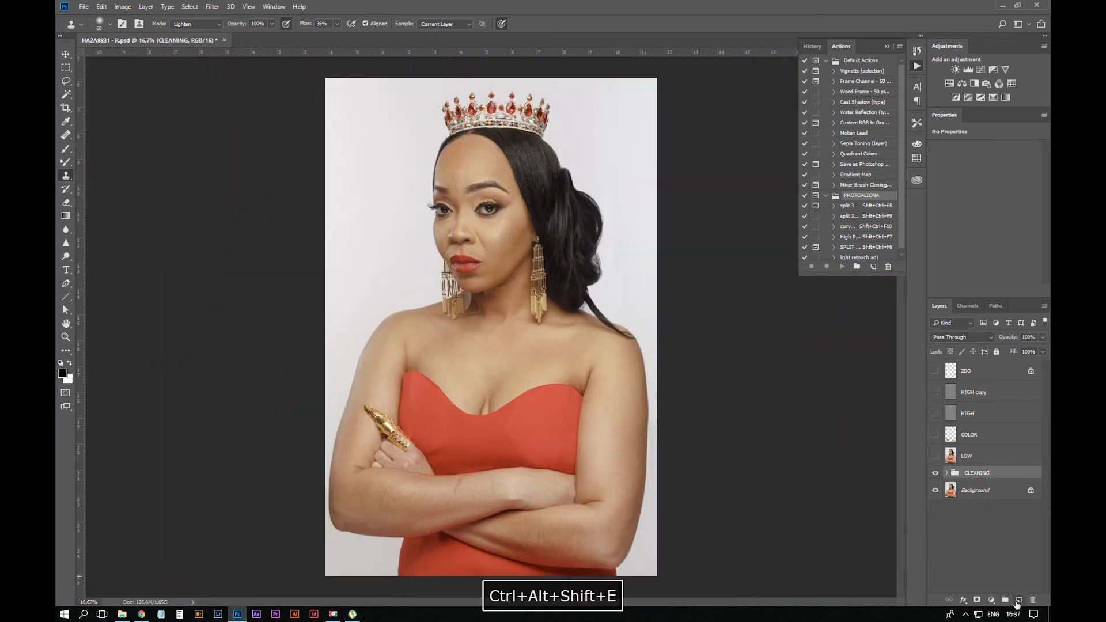
pyautogui.doubleClick(972, 478)
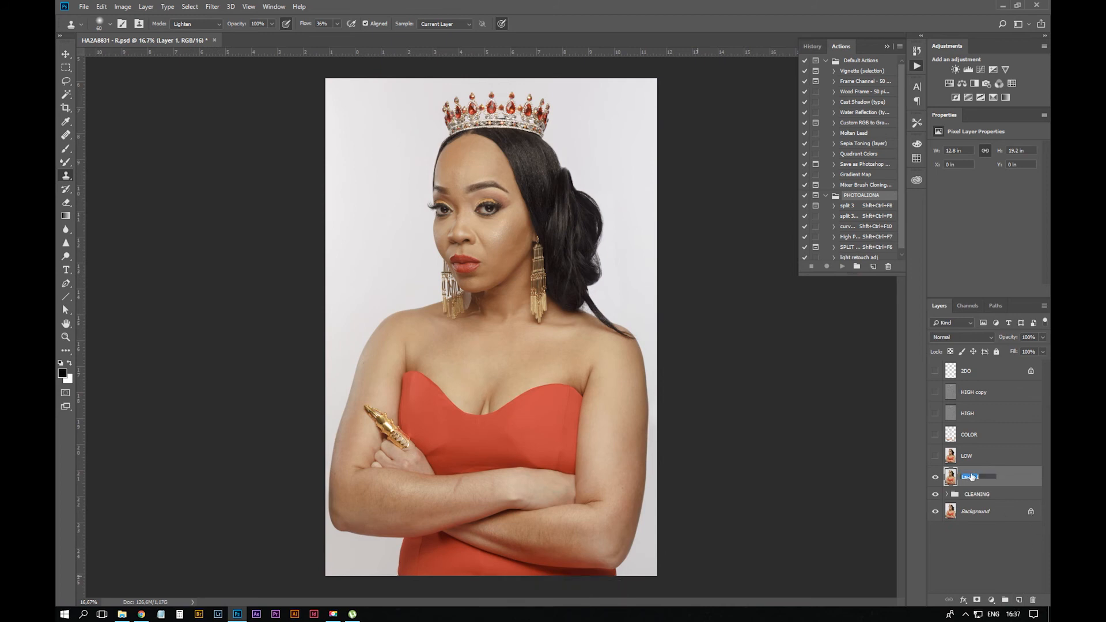
pyautogui.write('BG')
pyautogui.write('TOUCH clean')
pyautogui.press('Return')
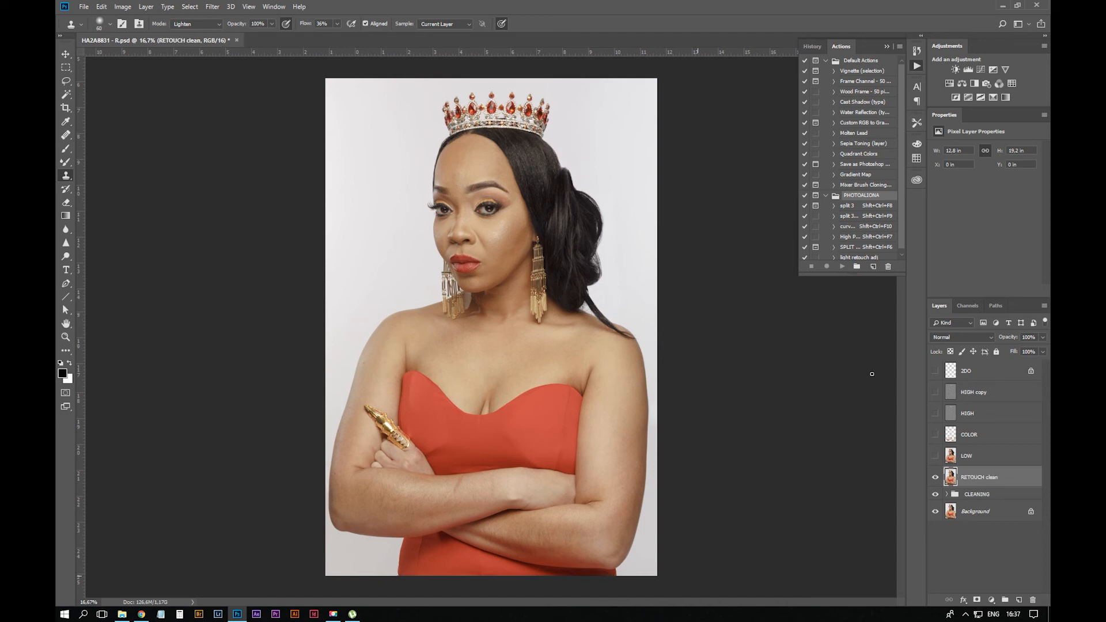
# Show the LOW, COLOR and HIGH copy layers again and compare the full retouch with the RETOUCH clean layer alone
pyautogui.click(936, 456)
pyautogui.click(935, 435)
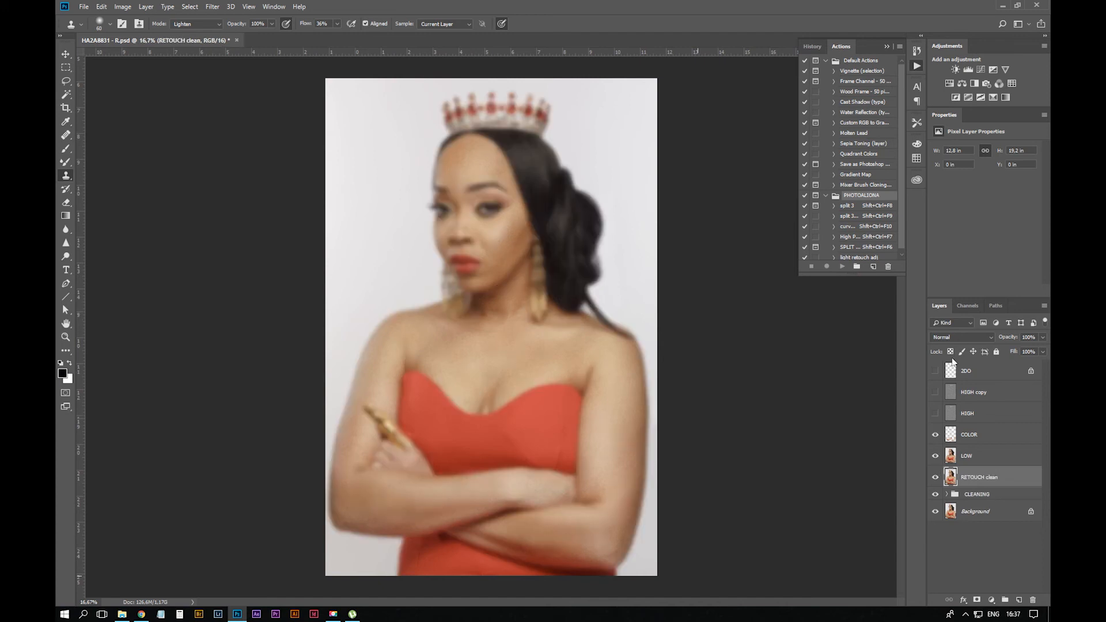
pyautogui.click(935, 392)
pyautogui.click(990, 396)
pyautogui.click(986, 484)
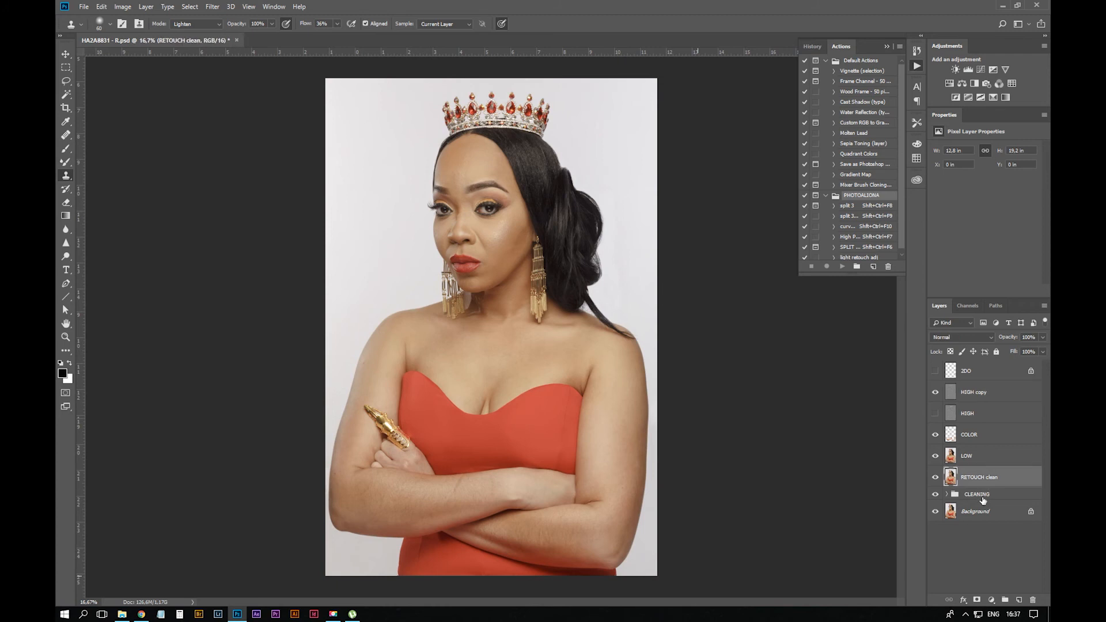
pyautogui.keyDown('alt'); pyautogui.click(936, 478); pyautogui.keyUp('alt')
pyautogui.keyDown('alt'); pyautogui.click(936, 478); pyautogui.keyUp('alt')
pyautogui.keyDown('alt'); pyautogui.click(936, 480); pyautogui.keyUp('alt')
pyautogui.keyDown('alt'); pyautogui.click(936, 479); pyautogui.keyUp('alt')
# Select HIGH copy and clean the skin texture on the cheek beside the mouth with the Clone Stamp at 25 pixels
pyautogui.hotkey('ctrl', '=')
pyautogui.hotkey('ctrl', '=')
pyautogui.hotkey('ctrl', '=')
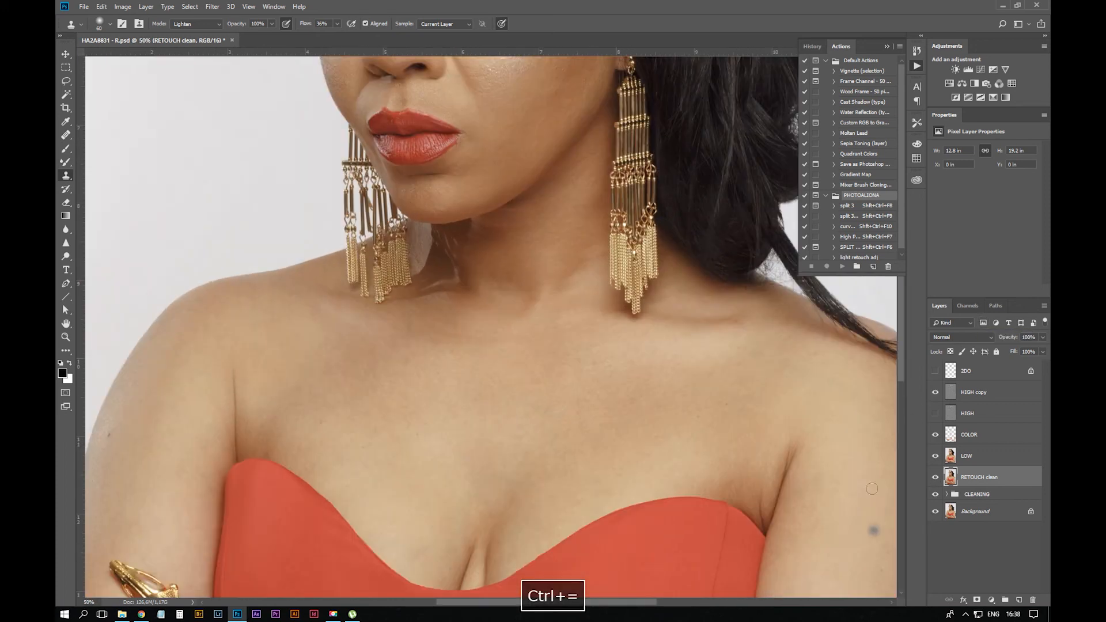
pyautogui.press('space')
pyautogui.moveTo(524, 265); pyautogui.dragTo(574, 398)
pyautogui.click(978, 398)
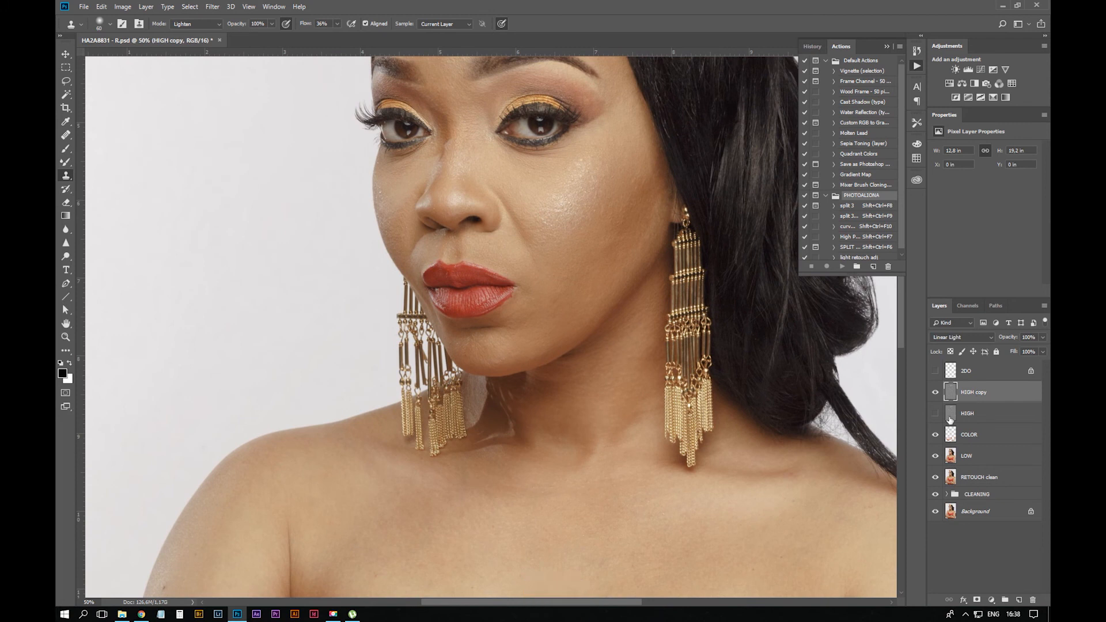
pyautogui.hotkey('ctrl', '=')
pyautogui.hotkey('ctrl', '=')
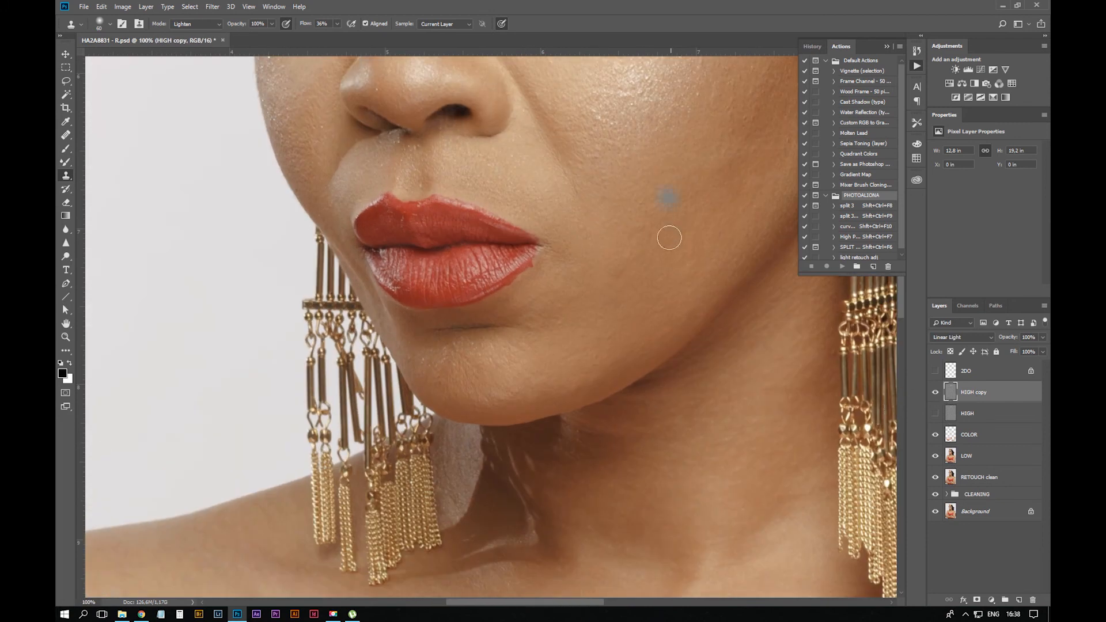
pyautogui.hotkey('ctrl', '=')
pyautogui.press('space')
pyautogui.moveTo(621, 258); pyautogui.dragTo(447, 324)
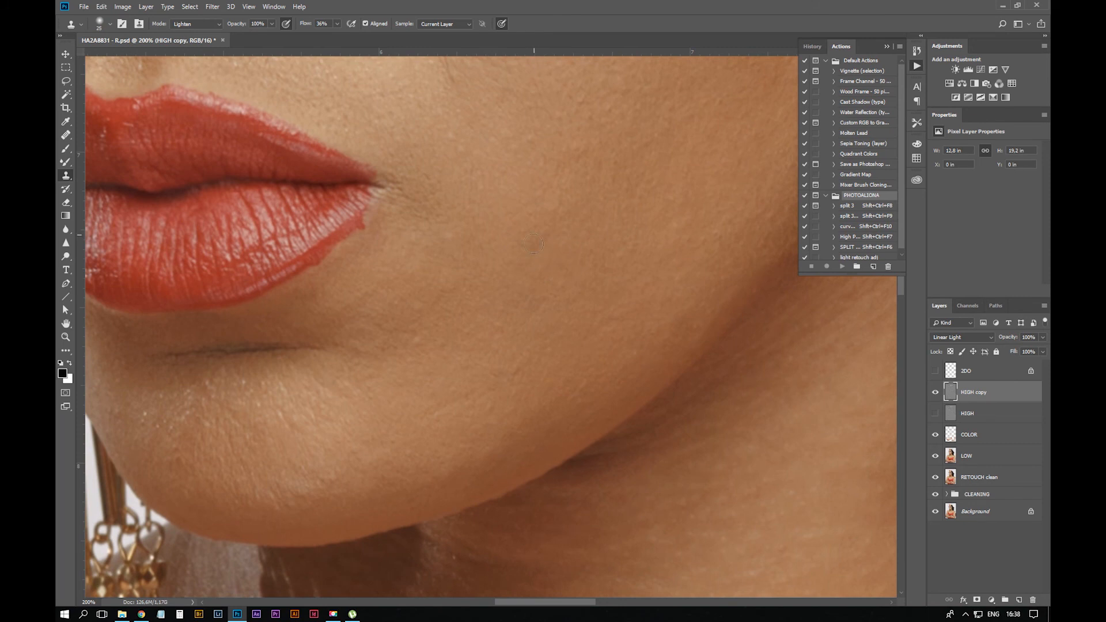
# Continue cloning clean skin texture over the marks on the cheek between the nose, mouth and jaw
pyautogui.press('space')
pyautogui.moveTo(564, 208); pyautogui.dragTo(469, 338)
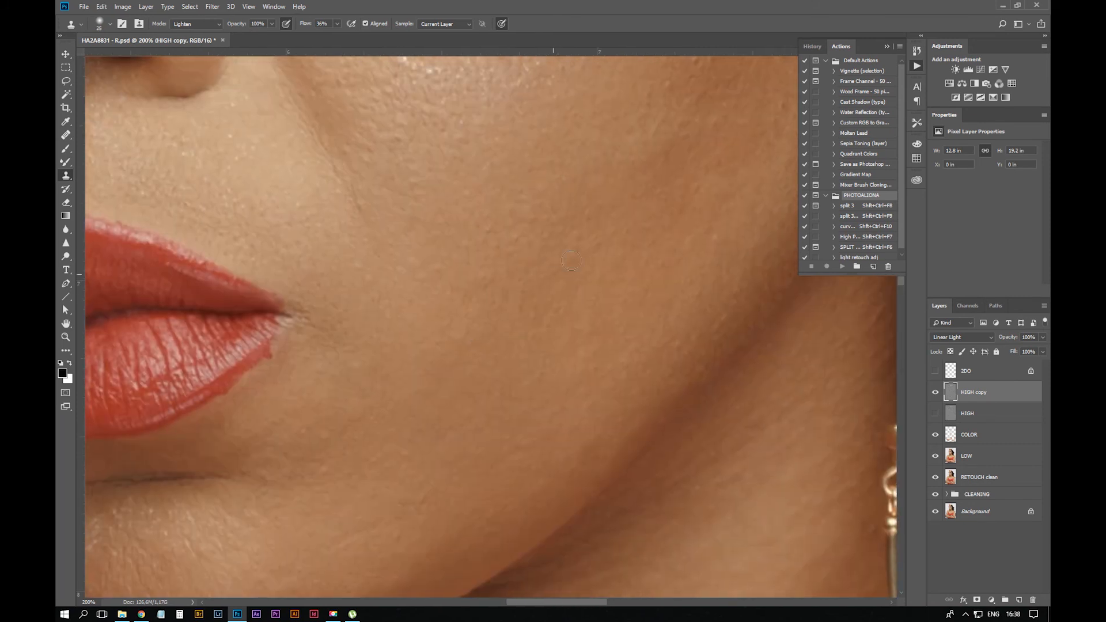
pyautogui.press('space')
pyautogui.moveTo(477, 260); pyautogui.dragTo(575, 369)
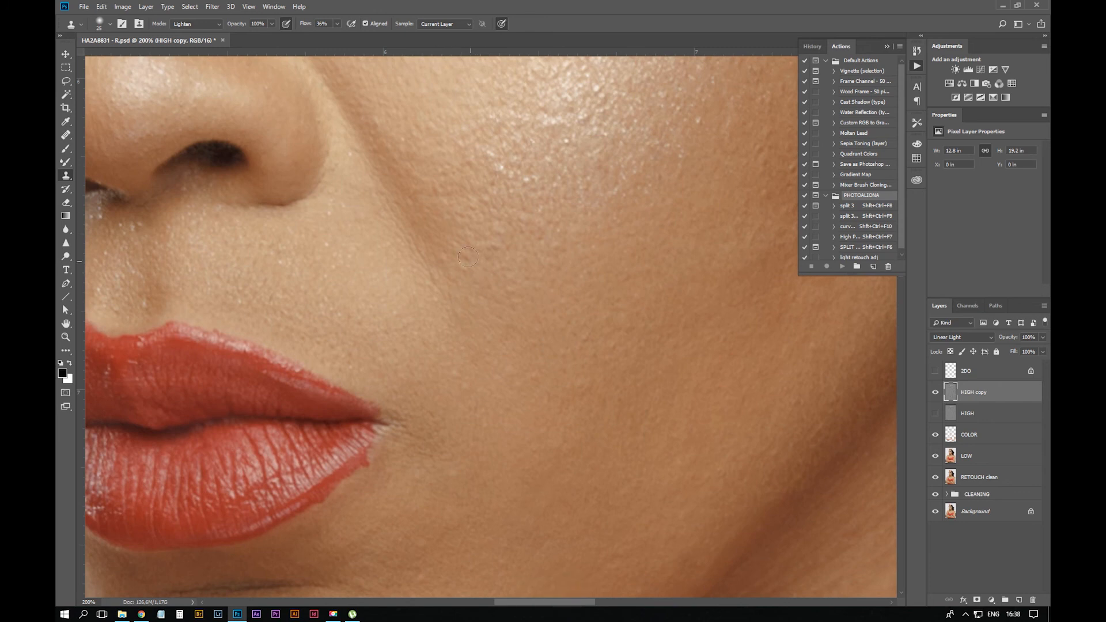
pyautogui.press('space')
pyautogui.moveTo(551, 324); pyautogui.dragTo(576, 272)
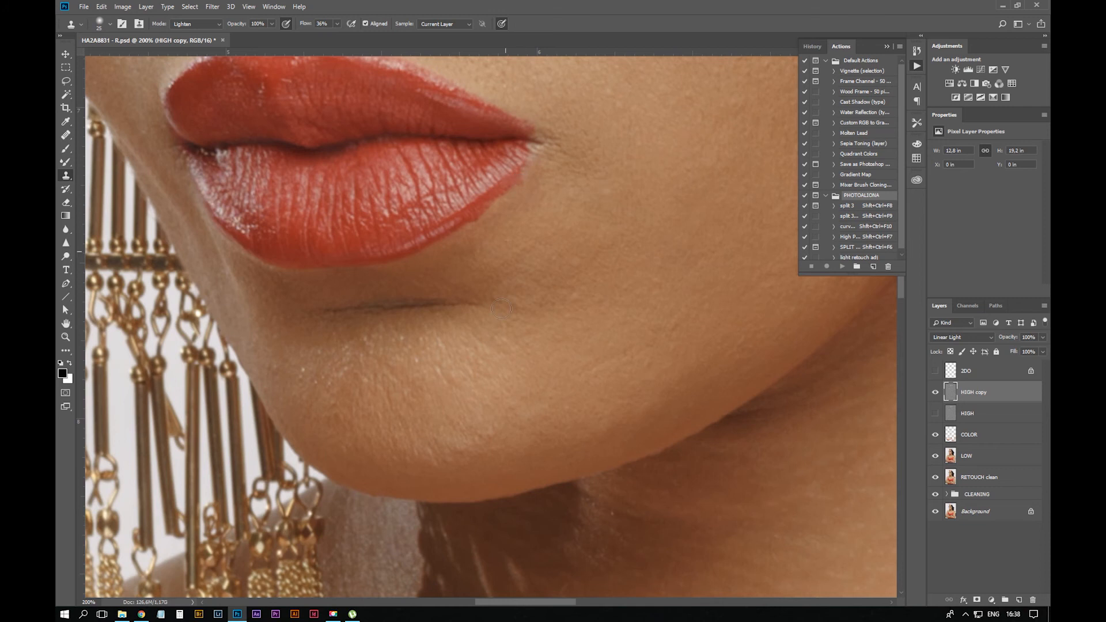
# Undo the last clone stroke, reduce the Clone Stamp to 10 pixels and refine the skin around the lip corner and lower lip edge
pyautogui.hotkey('ctrl', 'z')
pyautogui.press('[')
pyautogui.press('[')
pyautogui.press('[')
pyautogui.press('space')
pyautogui.moveTo(524, 155); pyautogui.dragTo(504, 240)
pyautogui.moveTo(475, 197); pyautogui.dragTo(528, 237)
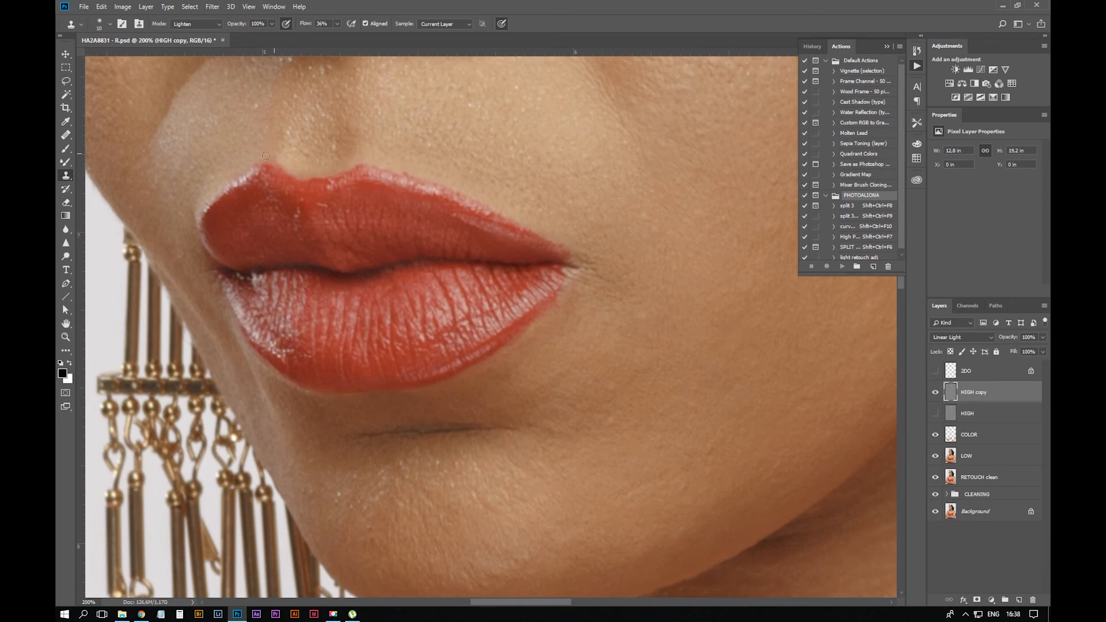
# Clone fine skin texture over the crease below the lower lip and the uneven spots on the chin
pyautogui.press('space')
pyautogui.moveTo(511, 369); pyautogui.dragTo(511, 261)
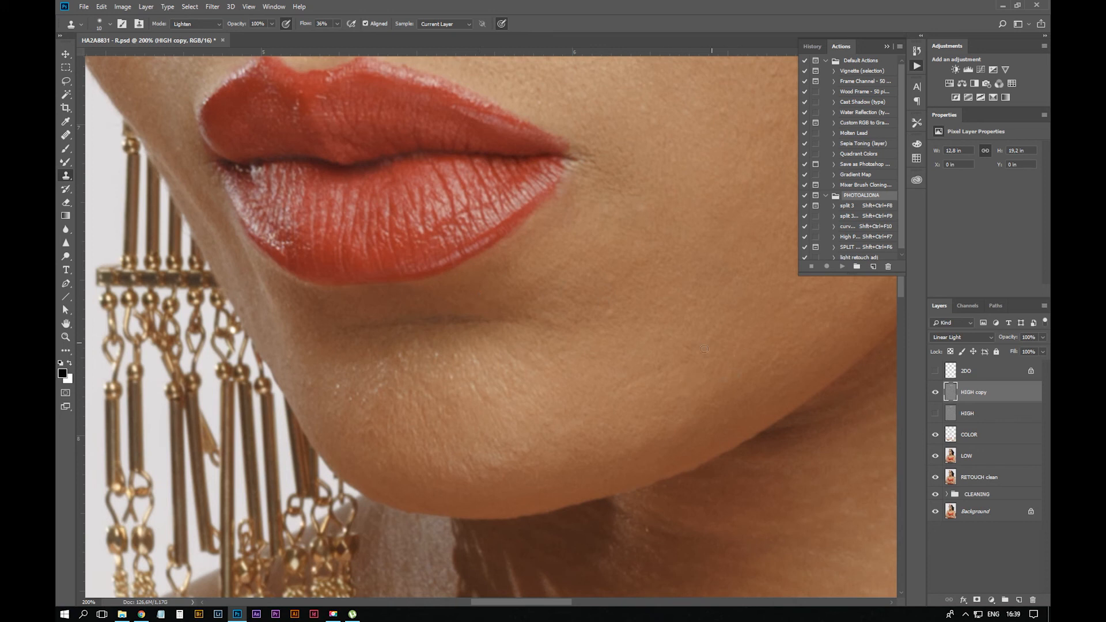
pyautogui.press('space')
pyautogui.moveTo(705, 349); pyautogui.dragTo(472, 364)
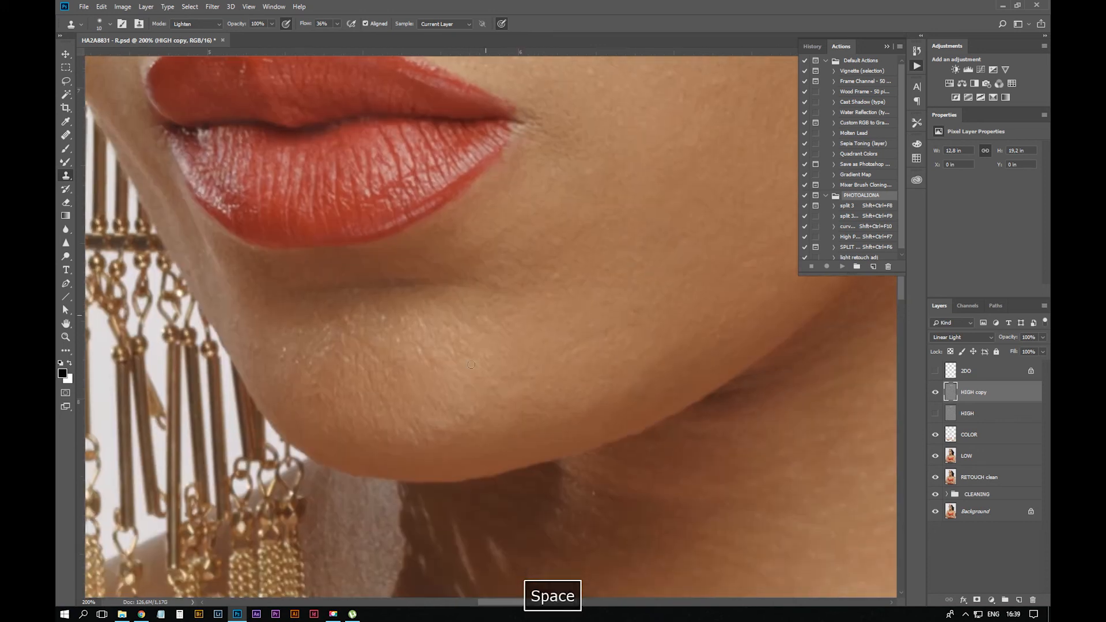
pyautogui.click(333, 614)
pyautogui.click(868, 491)
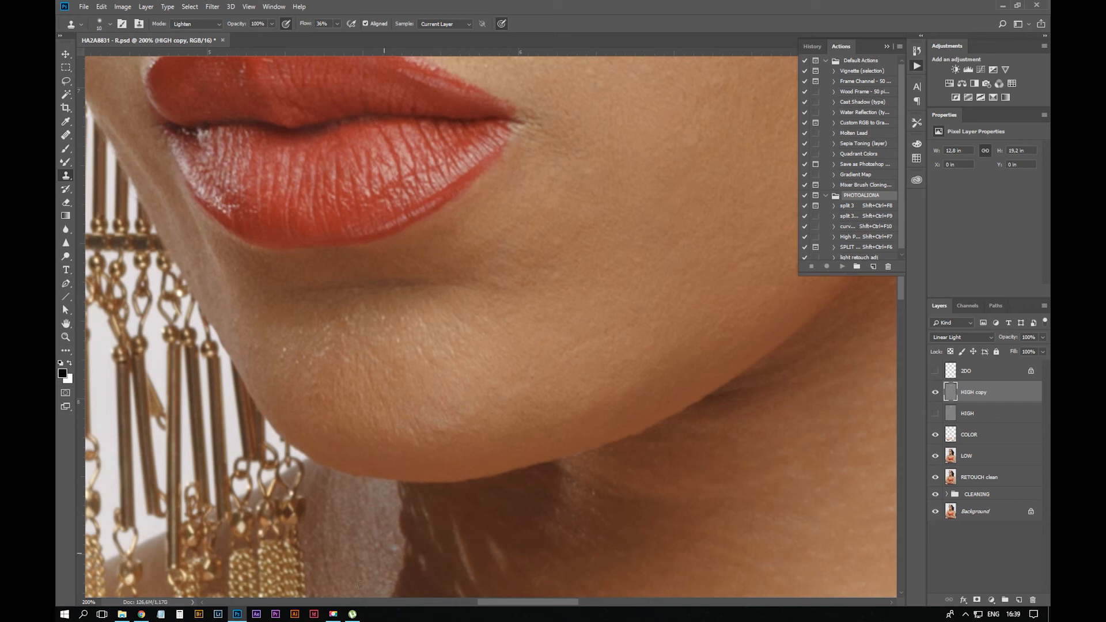
pyautogui.click(333, 615)
pyautogui.moveTo(671, 195)
pyautogui.mouseDown()
pyautogui.moveTo(648, 205)
pyautogui.moveTo(659, 211)
pyautogui.mouseUp()
# Add a Channel Mixer adjustment layer above HIGH copy and make it monochrome
pyautogui.hotkey('ctrl', '-')
pyautogui.hotkey('ctrl', '-')
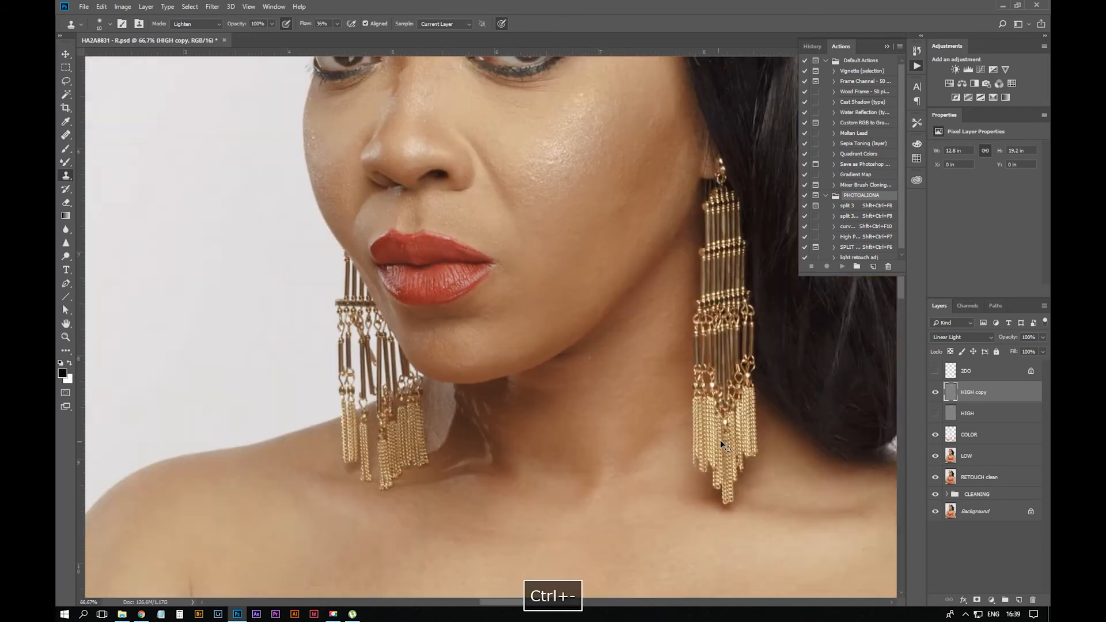
pyautogui.hotkey('ctrl', '-')
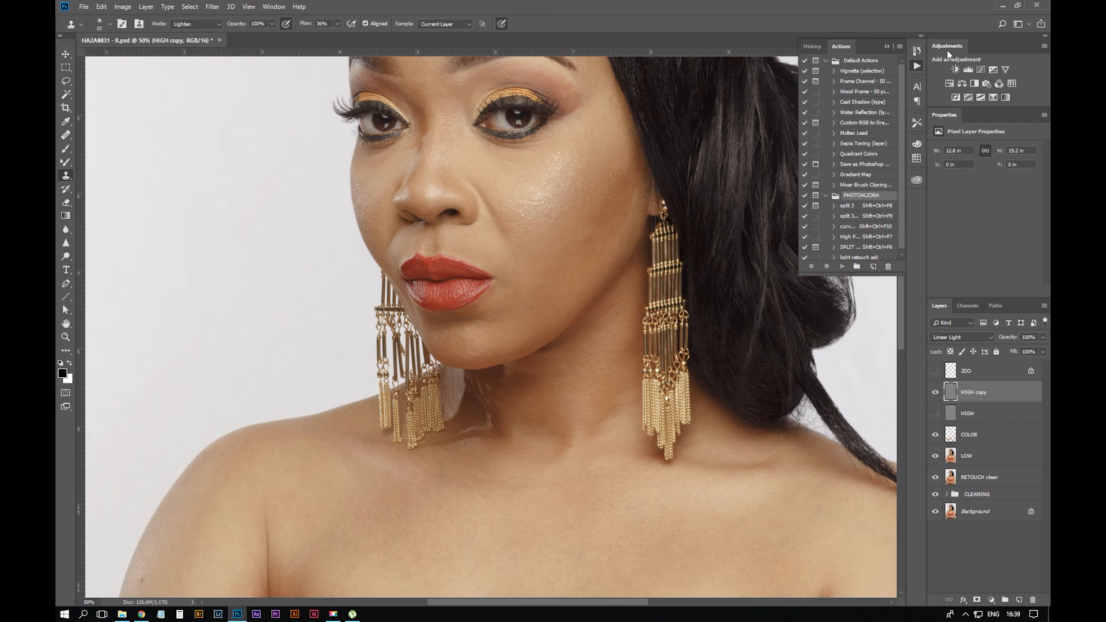
pyautogui.click(981, 69)
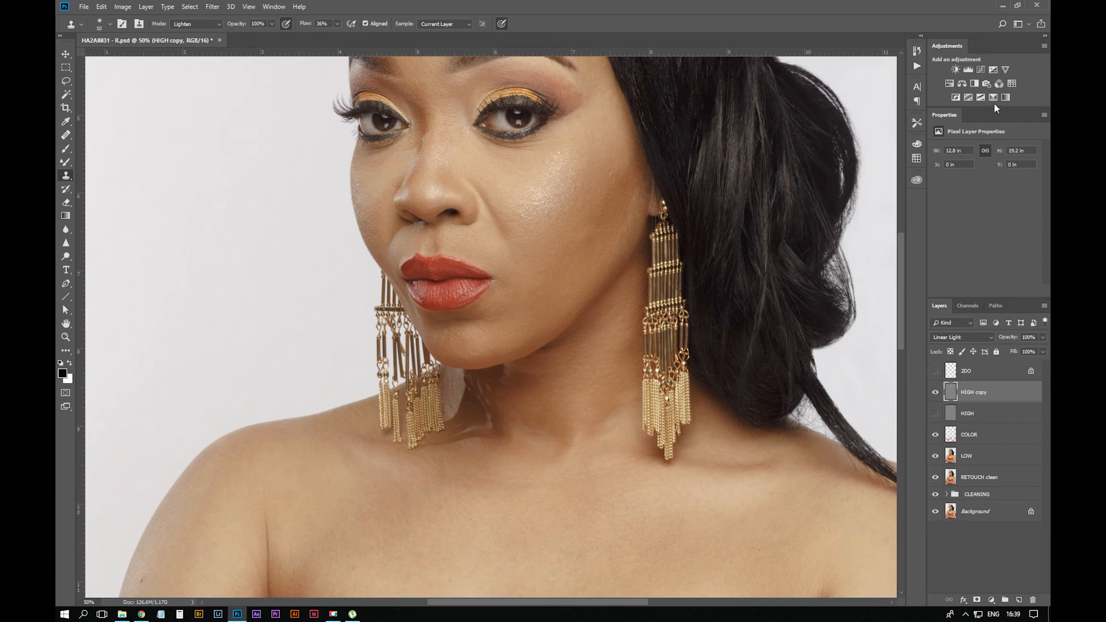
pyautogui.click(1000, 86)
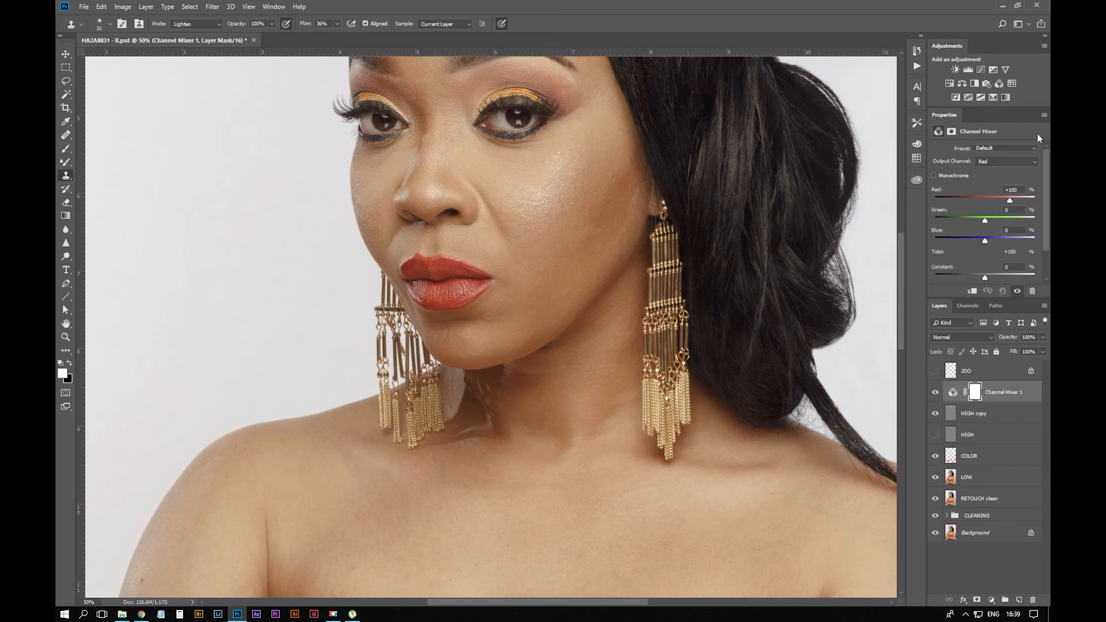
pyautogui.click(946, 176)
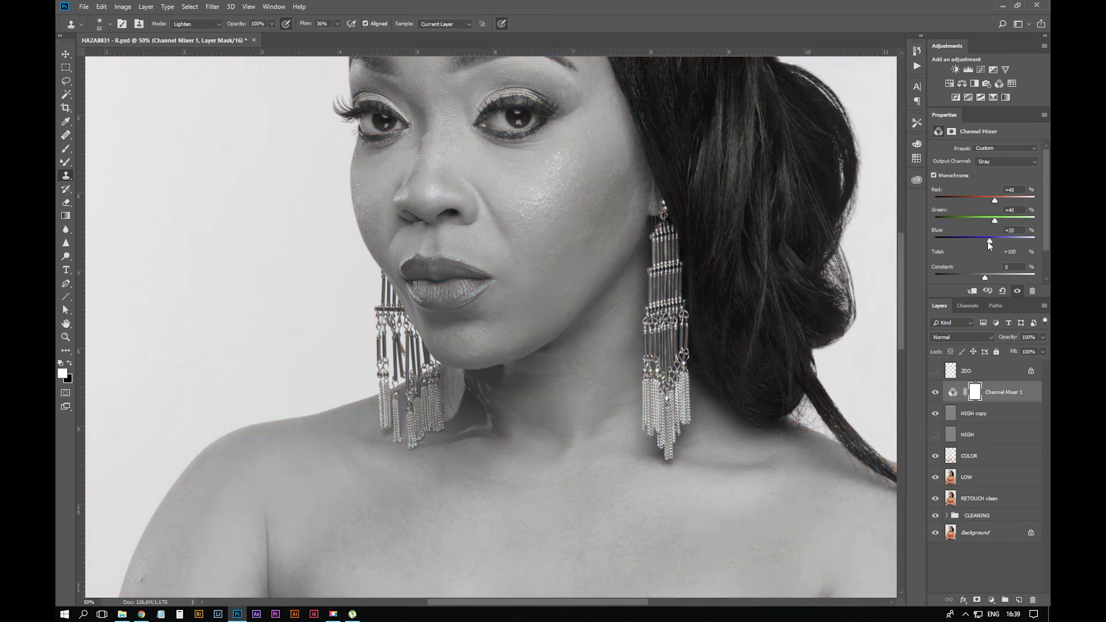
# Set the monochrome mix to Red +1, Green -11 and Blue +138 percent, undoing a trial change of the Constant value
pyautogui.moveTo(990, 241); pyautogui.dragTo(991, 241)
pyautogui.moveTo(994, 201); pyautogui.dragTo(985, 200)
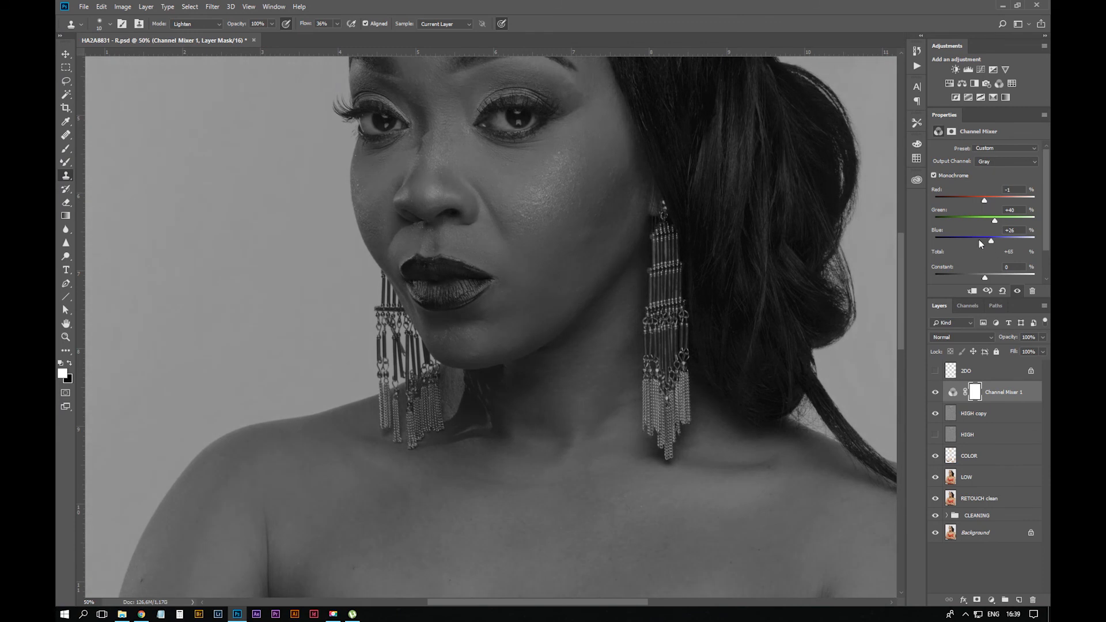
pyautogui.moveTo(995, 221); pyautogui.dragTo(1020, 242)
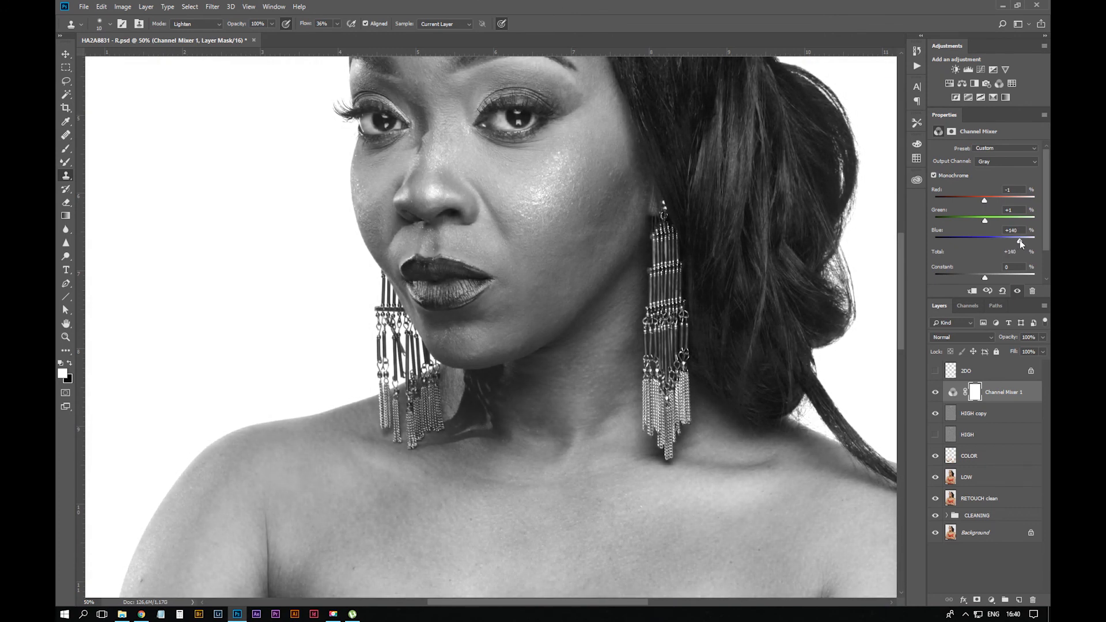
pyautogui.moveTo(985, 202); pyautogui.dragTo(982, 217)
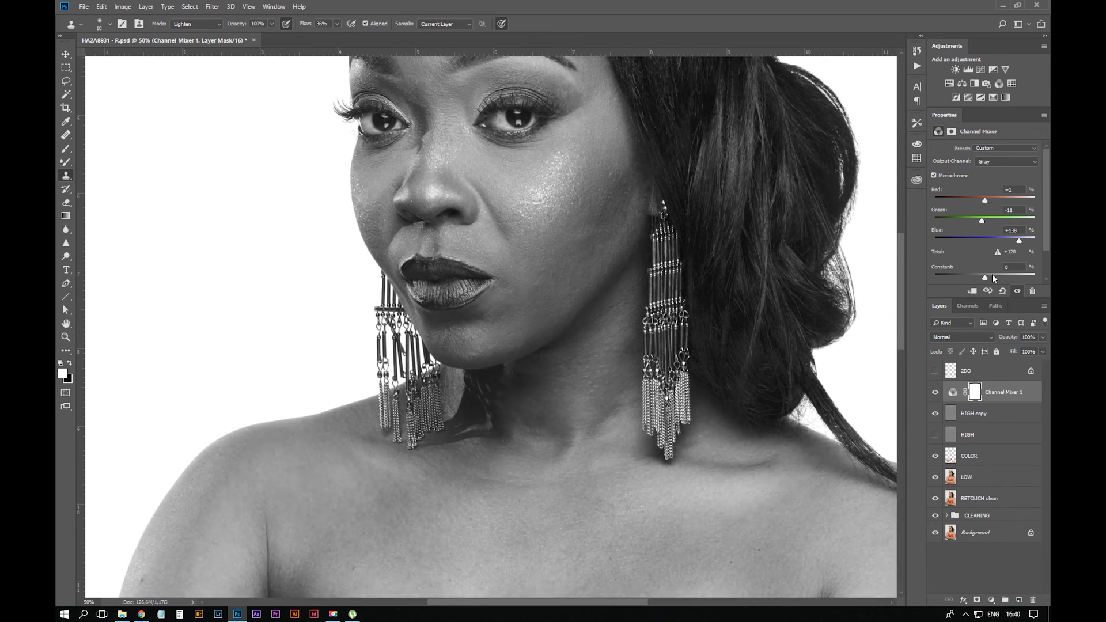
pyautogui.moveTo(983, 277); pyautogui.dragTo(981, 277)
pyautogui.hotkey('ctrl', 'z')
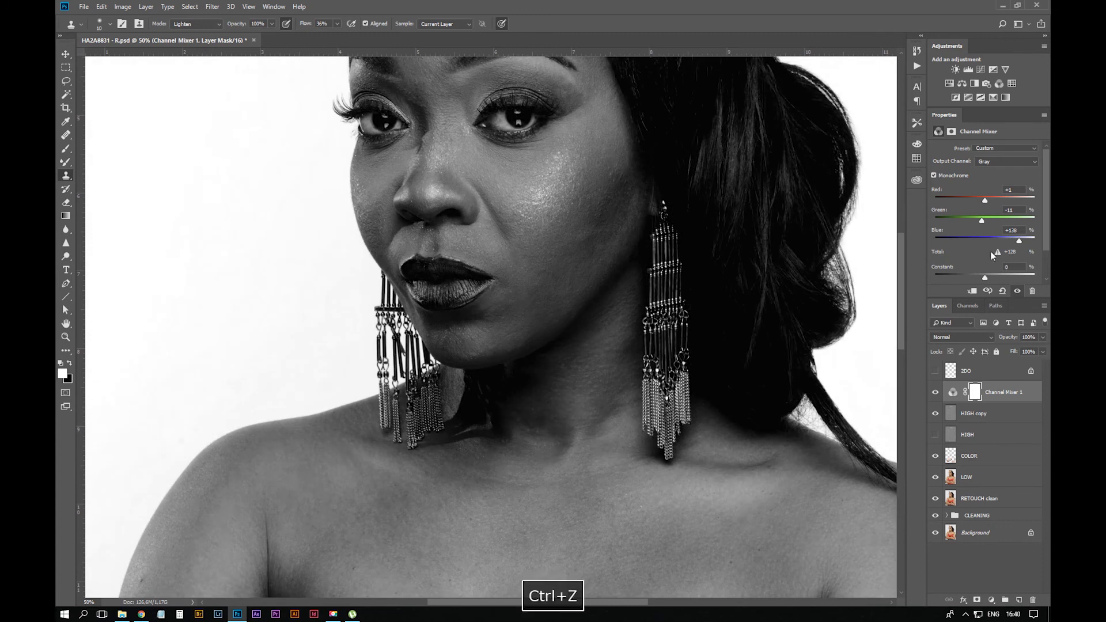
# Set the Channel Mixer's monochrome mix to Red -7, Green -5 and Blue +125 percent
pyautogui.moveTo(1019, 240); pyautogui.dragTo(1016, 240)
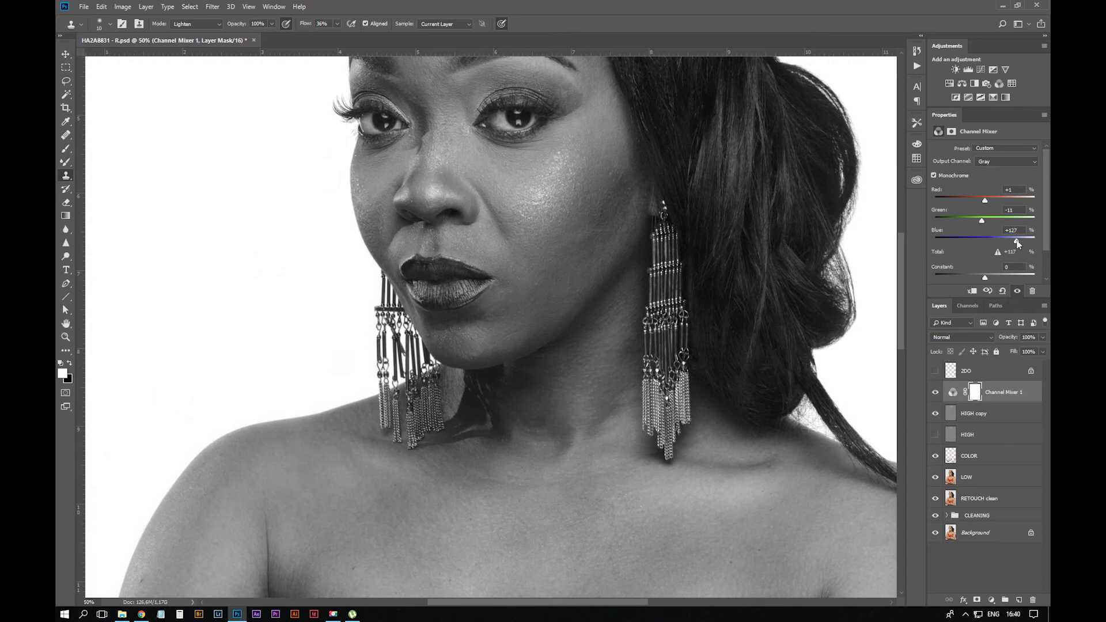
pyautogui.moveTo(985, 199); pyautogui.dragTo(987, 221)
pyautogui.hotkey('ctrl', '-')
pyautogui.hotkey('ctrl', '-')
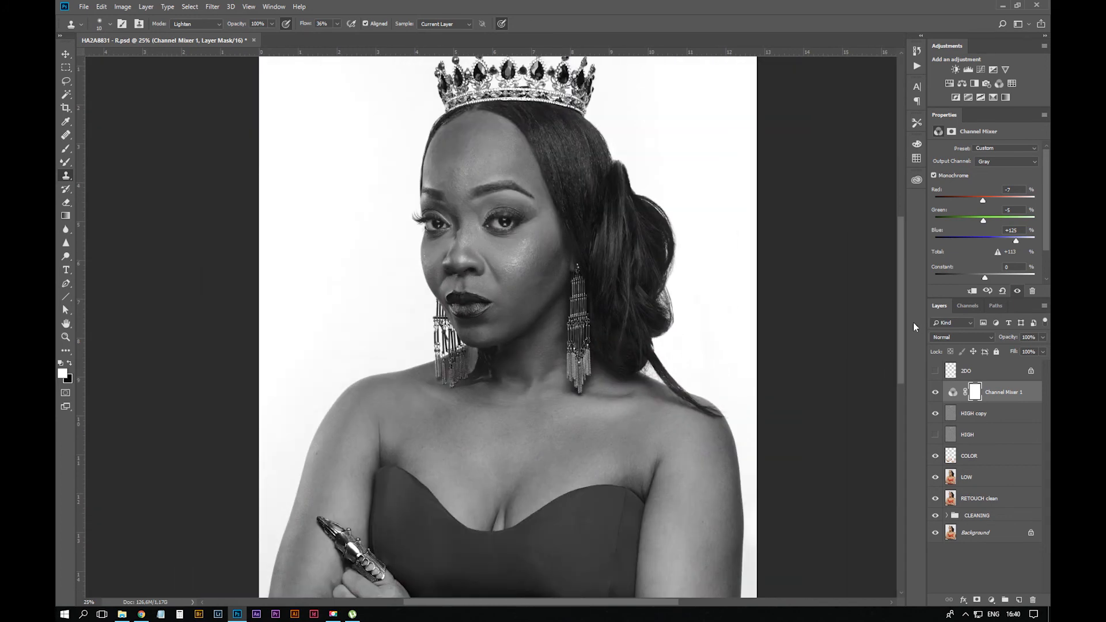
# Select the HIGH copy layer and set the Clone Stamp to 15 pixels in Normal mode for the facial skin
pyautogui.click(992, 413)
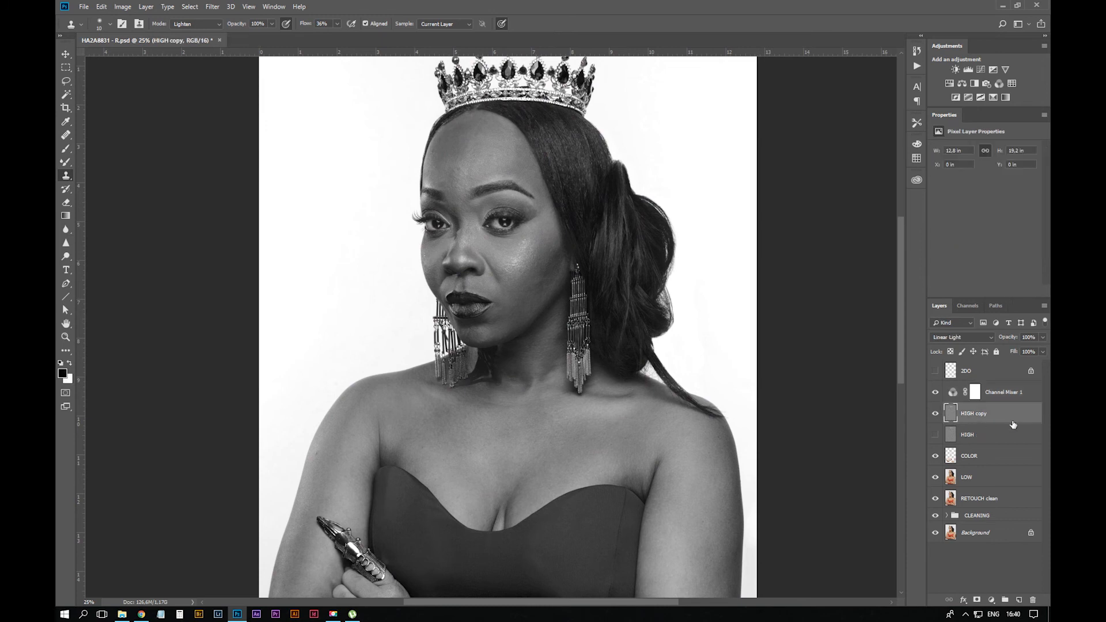
pyautogui.hotkey('ctrl', '=')
pyautogui.hotkey('ctrl', '=')
pyautogui.hotkey('ctrl', '=')
pyautogui.hotkey('ctrl', '=')
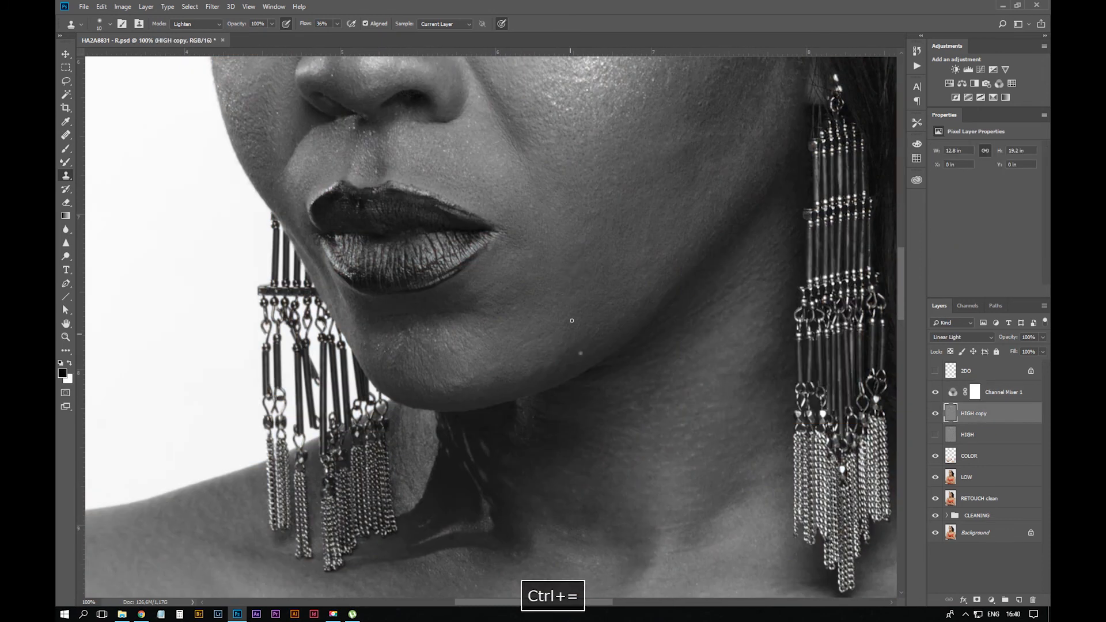
pyautogui.moveTo(572, 321); pyautogui.dragTo(596, 224)
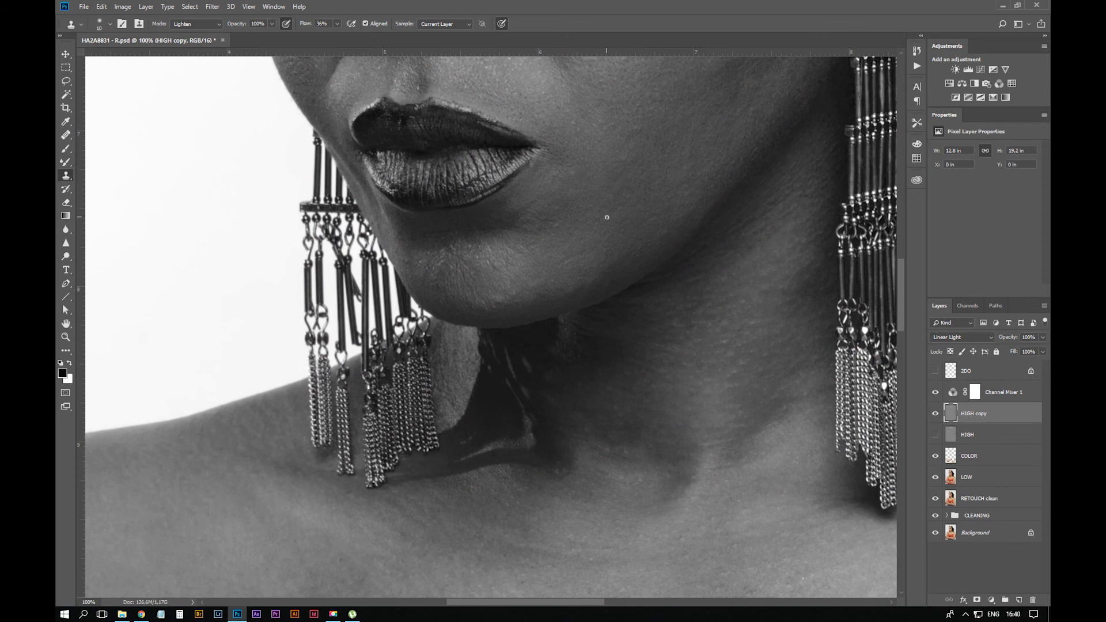
pyautogui.press('[')
pyautogui.hotkey('ctrl', '=')
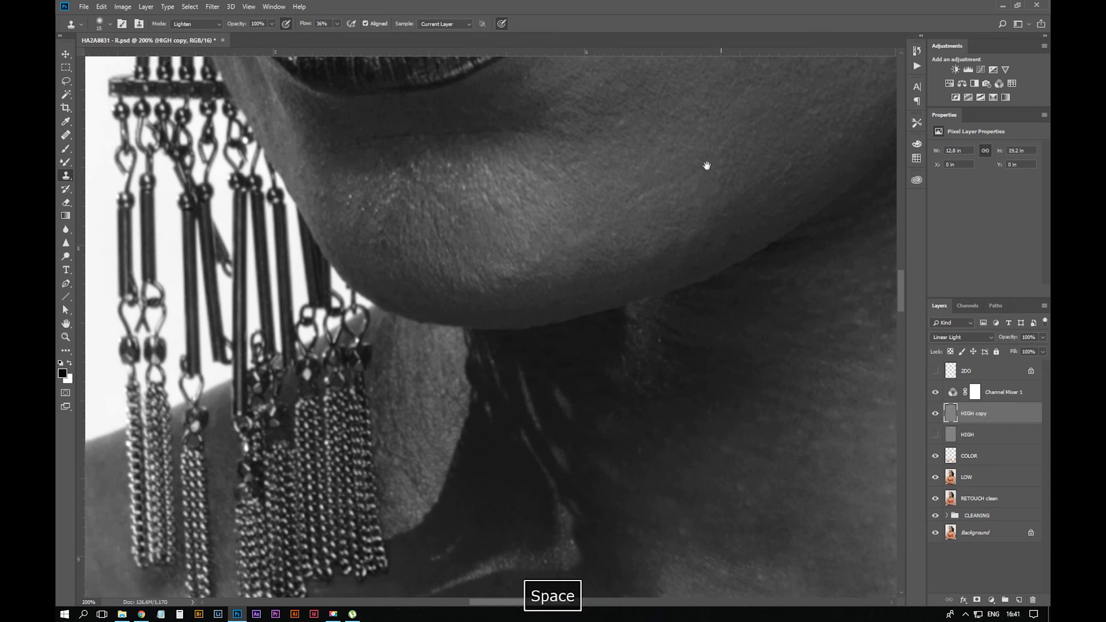
pyautogui.moveTo(706, 165); pyautogui.dragTo(669, 208)
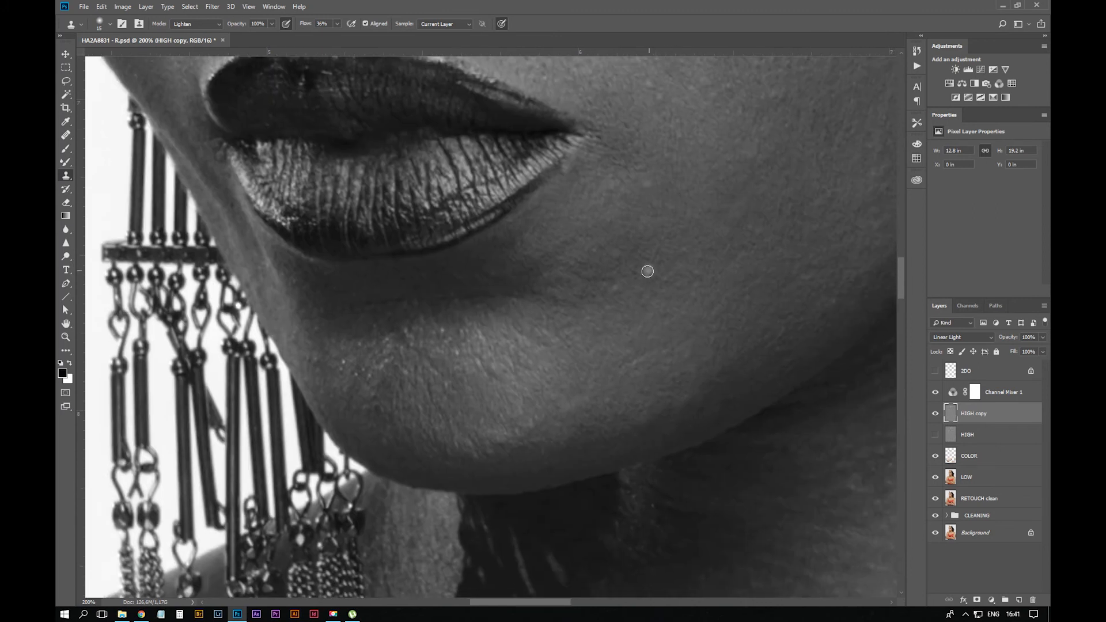
pyautogui.hotkey('shift', 'alt', 's')
pyautogui.click(211, 24)
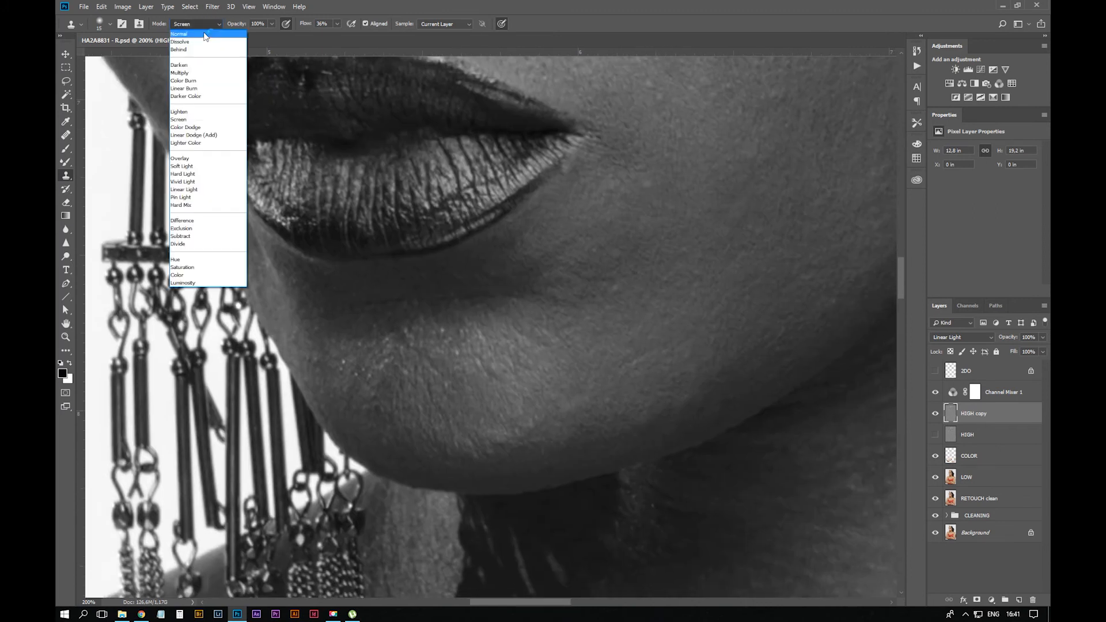
pyautogui.click(207, 33)
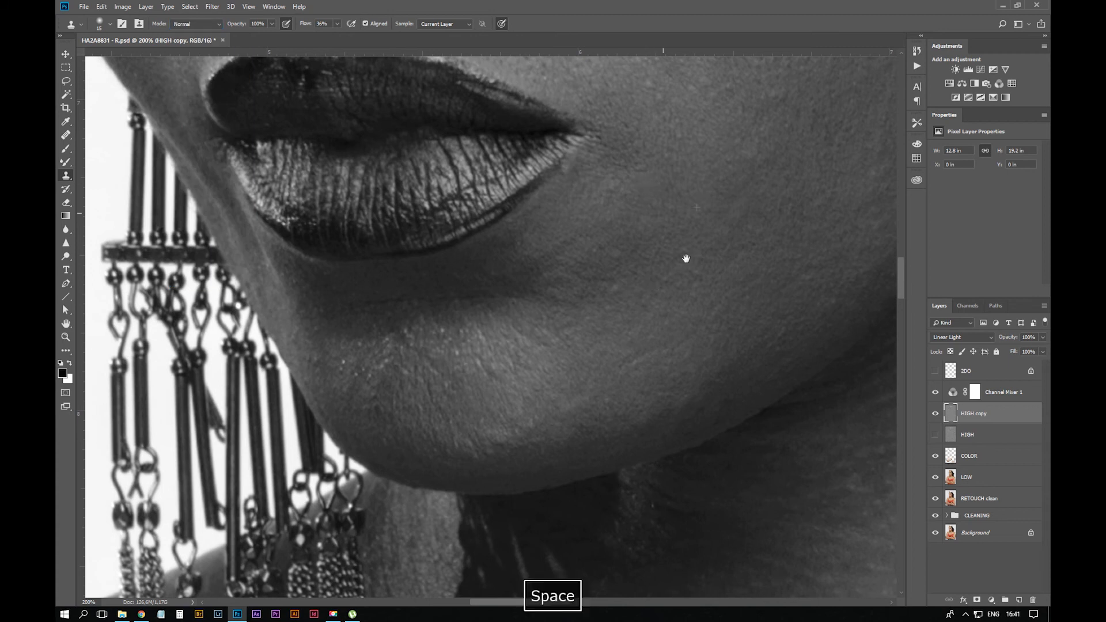
# Try to clone skin texture along the hairline at the temple and undo the strokes
pyautogui.moveTo(652, 184); pyautogui.dragTo(516, 420)
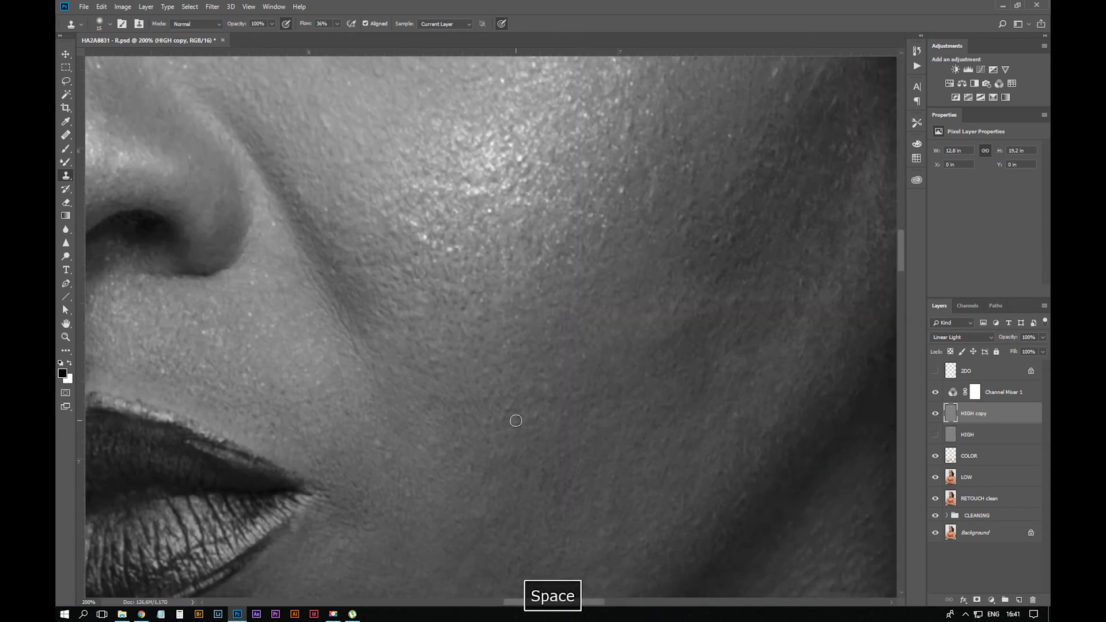
pyautogui.moveTo(757, 224); pyautogui.dragTo(659, 361)
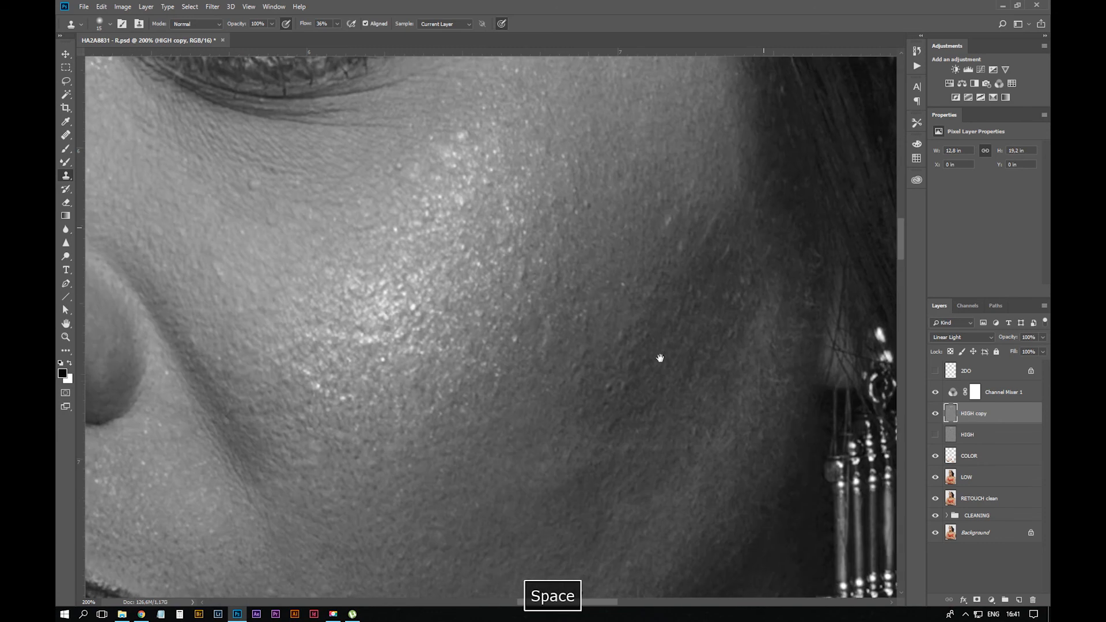
pyautogui.moveTo(718, 215); pyautogui.dragTo(692, 239)
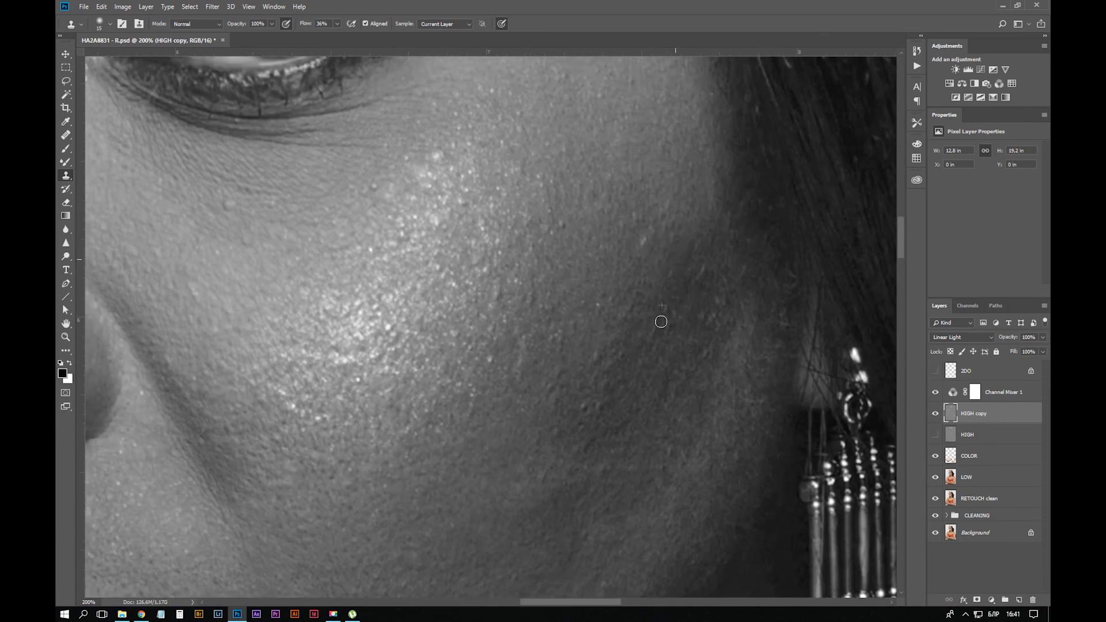
pyautogui.moveTo(706, 260); pyautogui.dragTo(521, 395)
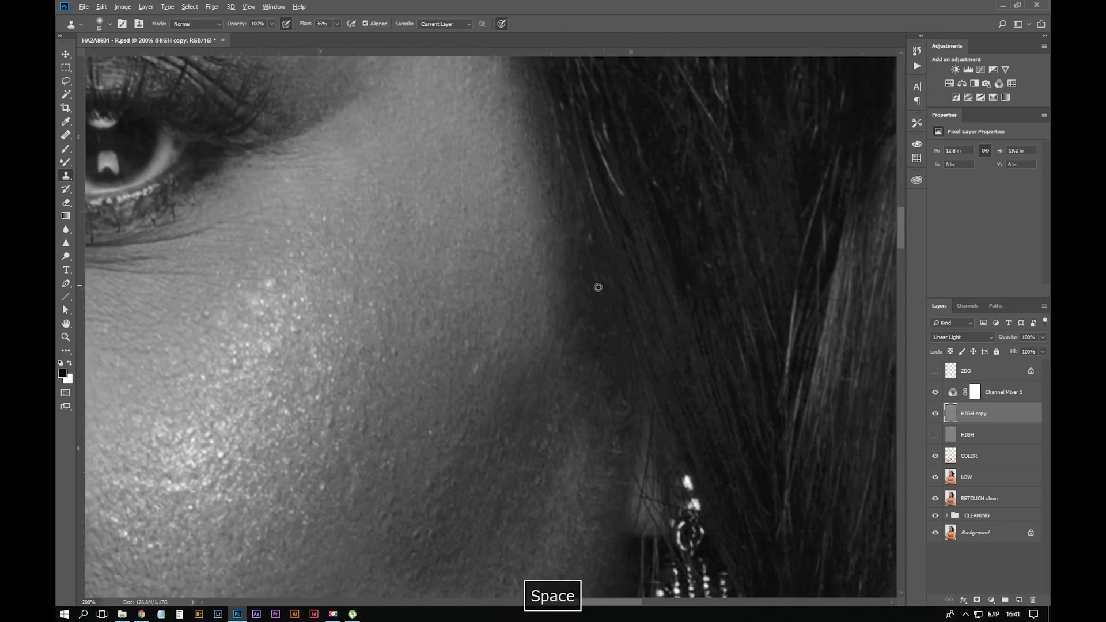
pyautogui.moveTo(522, 262); pyautogui.dragTo(587, 485)
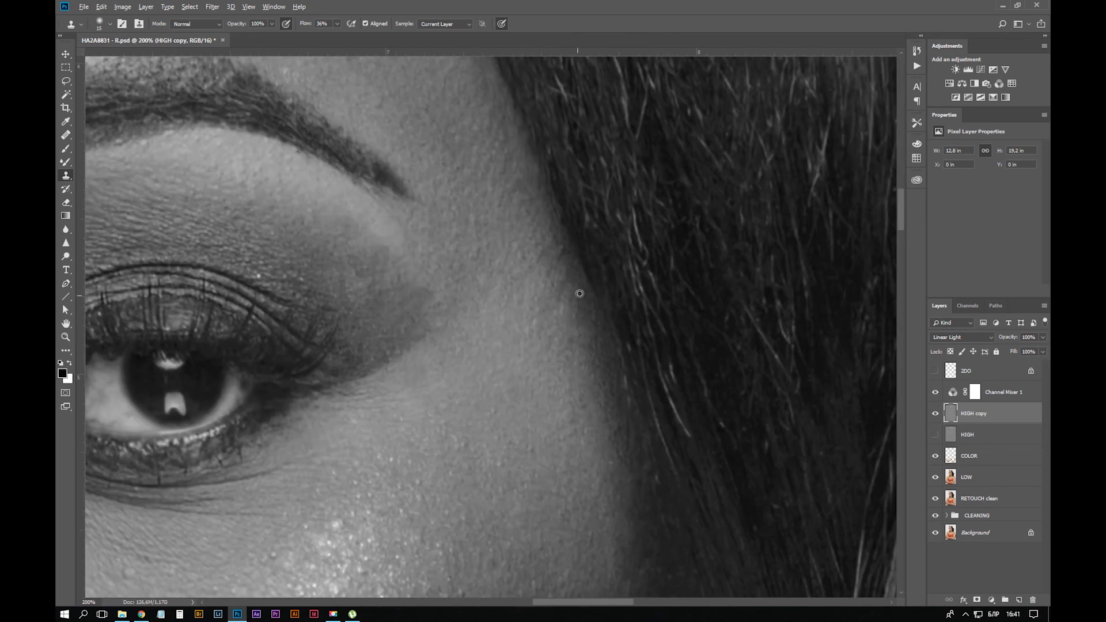
pyautogui.moveTo(605, 368); pyautogui.dragTo(586, 548)
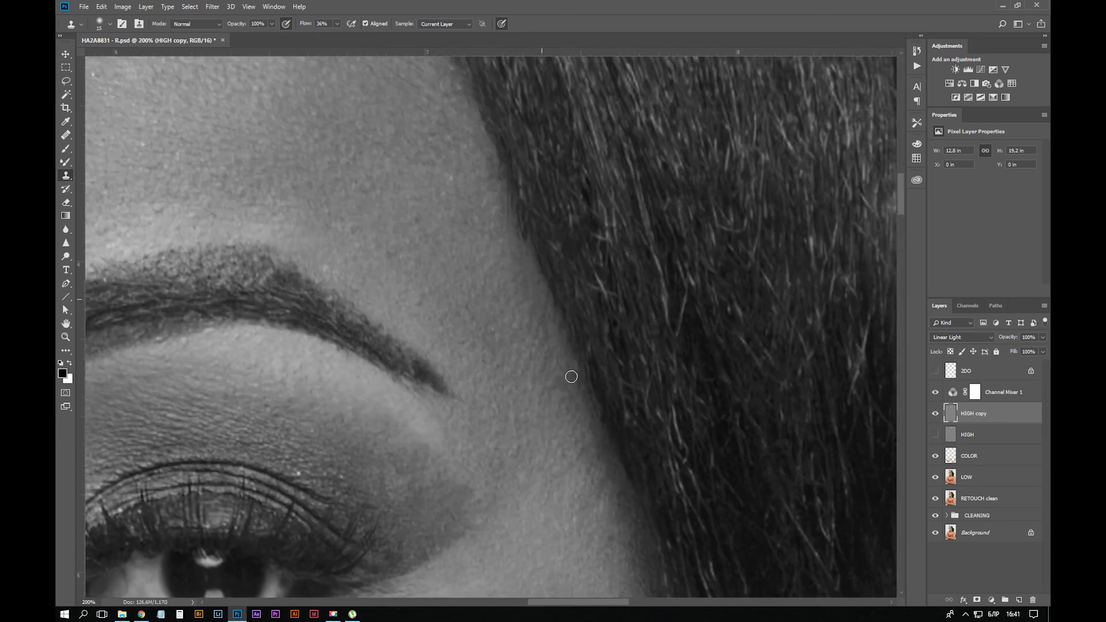
pyautogui.hotkey('ctrl', 'z')
pyautogui.hotkey('ctrl', 'z')
pyautogui.hotkey('ctrl', 'z')
pyautogui.click(580, 358)
pyautogui.hotkey('ctrl', 'z')
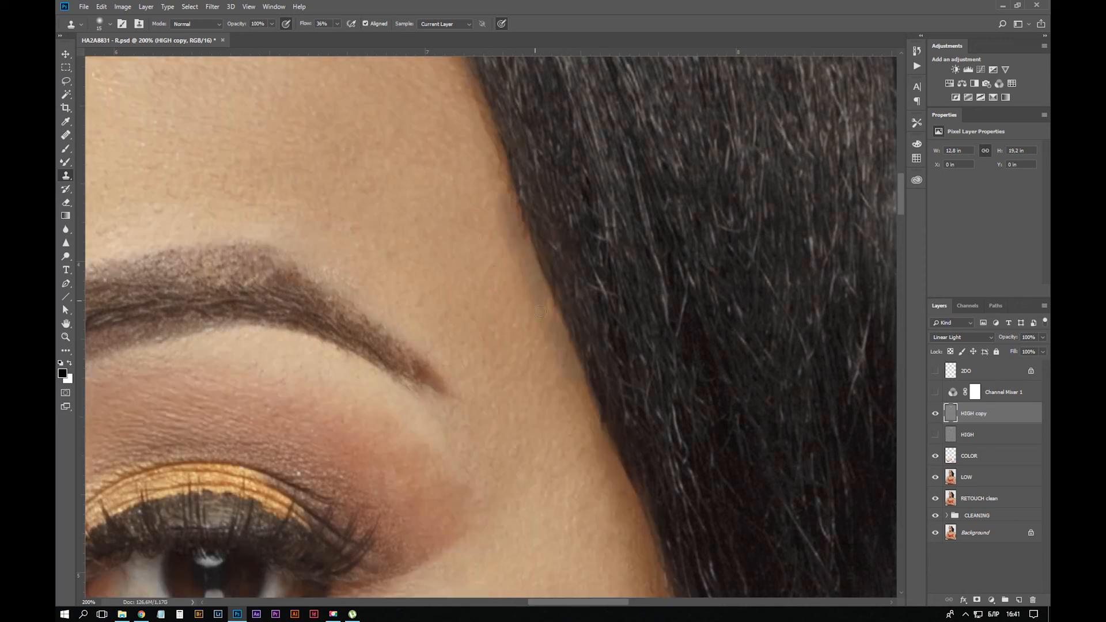
pyautogui.hotkey('ctrl', 'alt', 'z')
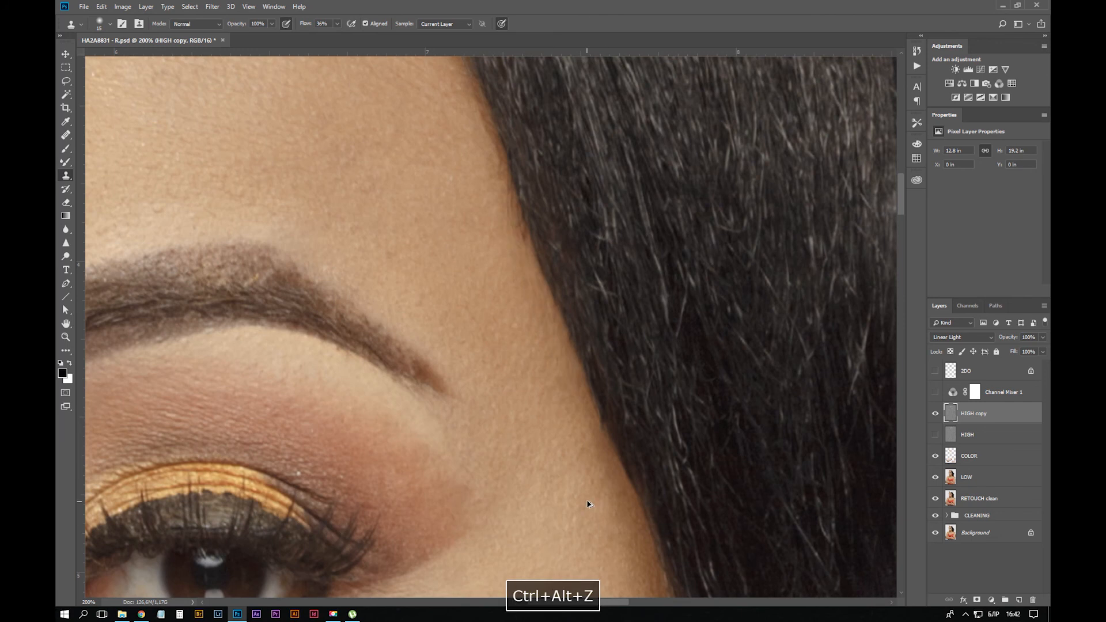
# Show the Channel Mixer 1 layer again to check the cheek in black and white
pyautogui.press('space')
pyautogui.moveTo(599, 478); pyautogui.dragTo(518, 89)
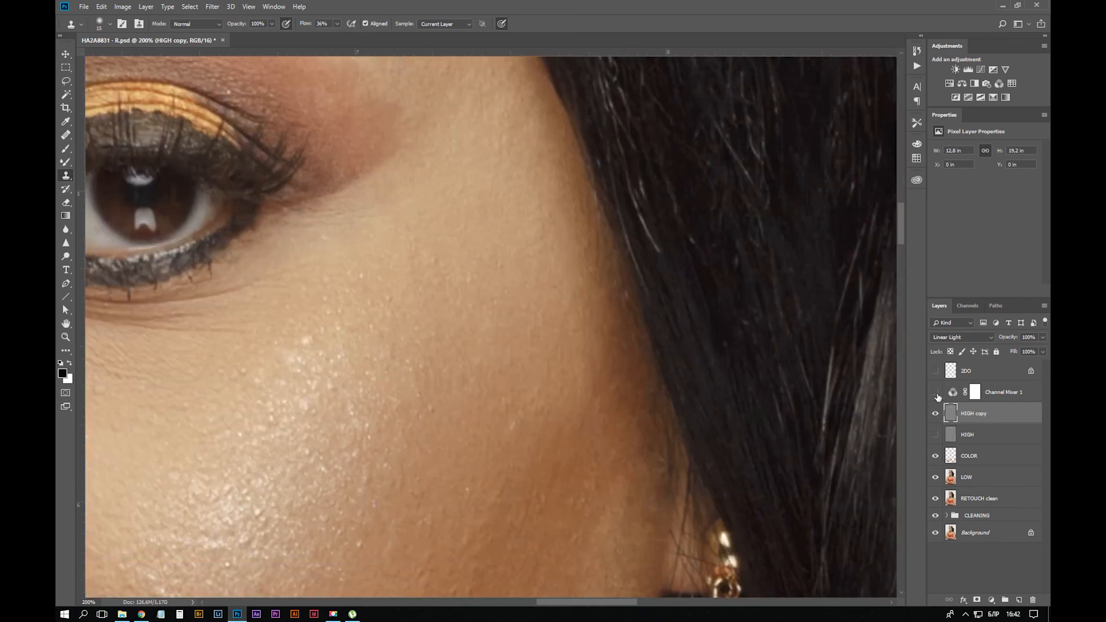
pyautogui.click(935, 392)
pyautogui.press('space')
pyautogui.moveTo(578, 476); pyautogui.dragTo(602, 456)
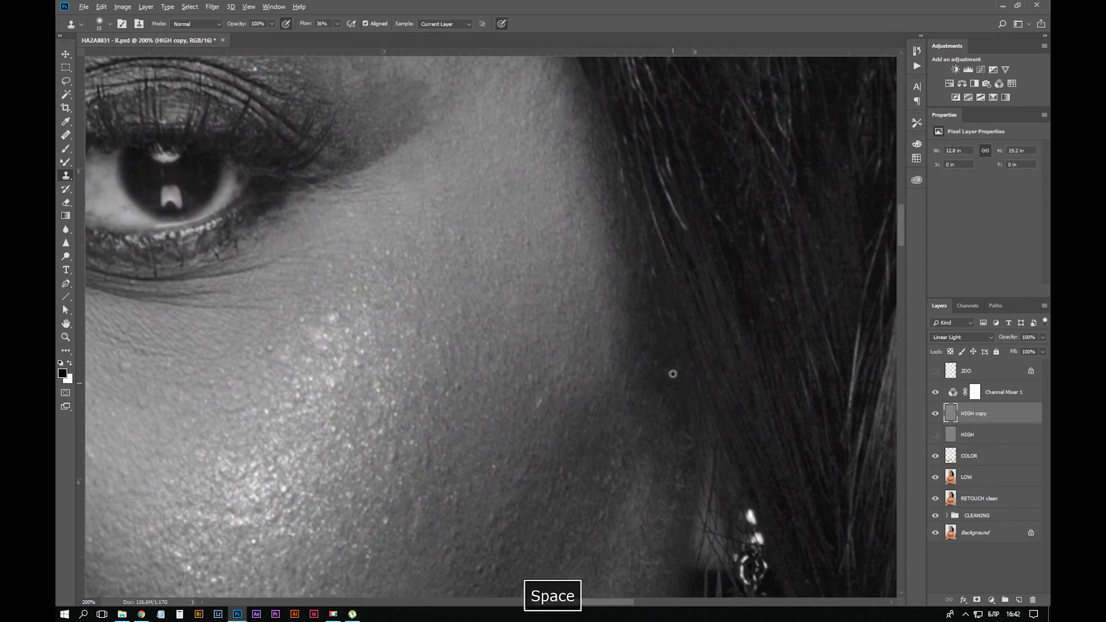
pyautogui.press('space')
pyautogui.moveTo(513, 442); pyautogui.dragTo(726, 261)
# Reduce the Healing Brush to 15 pixels and heal the small bright spot on the outer cheek with nearby skin
pyautogui.press('j')
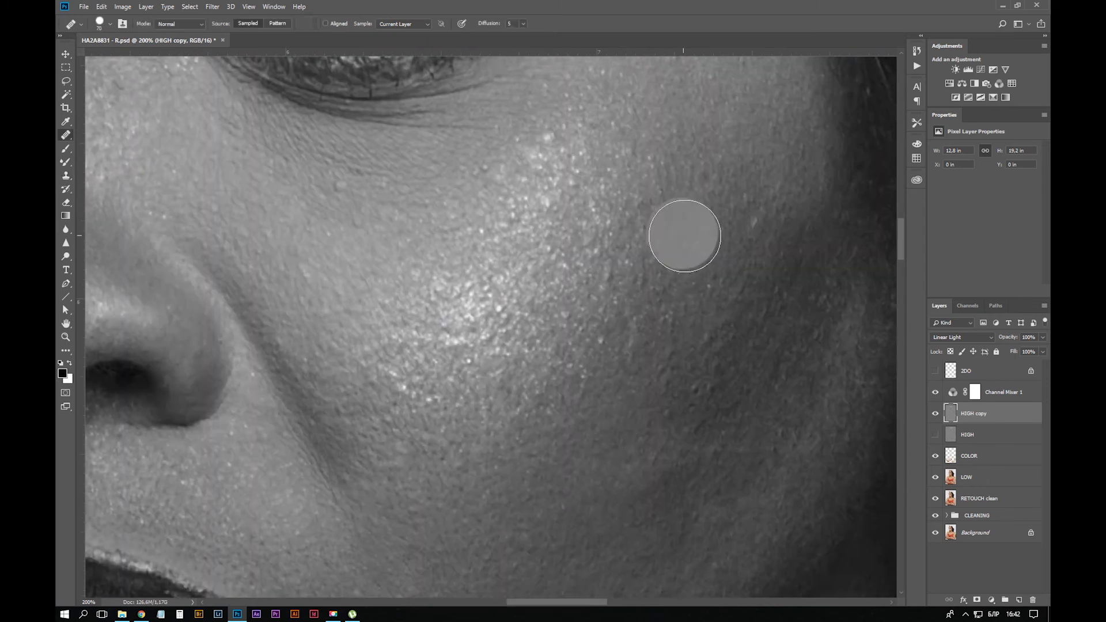
pyautogui.press('[')
pyautogui.press('[')
pyautogui.press('[')
pyautogui.press('[')
pyautogui.press('[')
pyautogui.press('[')
pyautogui.press('[')
pyautogui.press('[')
pyautogui.press('[')
pyautogui.press('[')
pyautogui.press(']')
pyautogui.keyDown('alt'); pyautogui.click(775, 232); pyautogui.keyUp('alt')
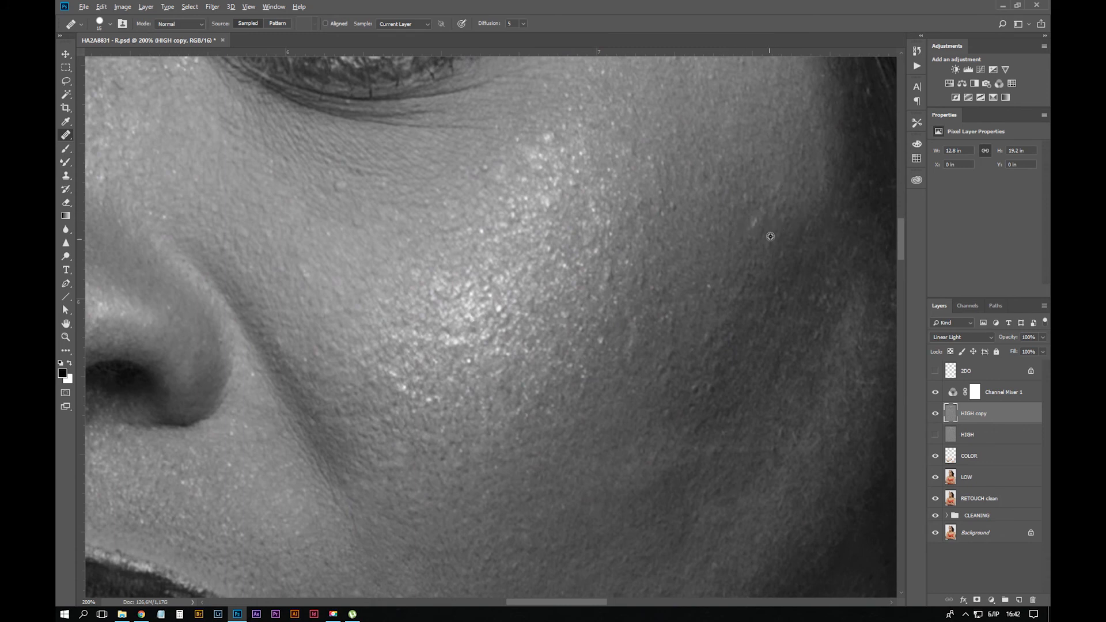
pyautogui.click(755, 222)
# Undo the last heal and retouch the small spots on the outer and lower cheek with a smaller Healing Brush
pyautogui.press('space')
pyautogui.moveTo(690, 286); pyautogui.dragTo(646, 328)
pyautogui.hotkey('ctrl', 'z')
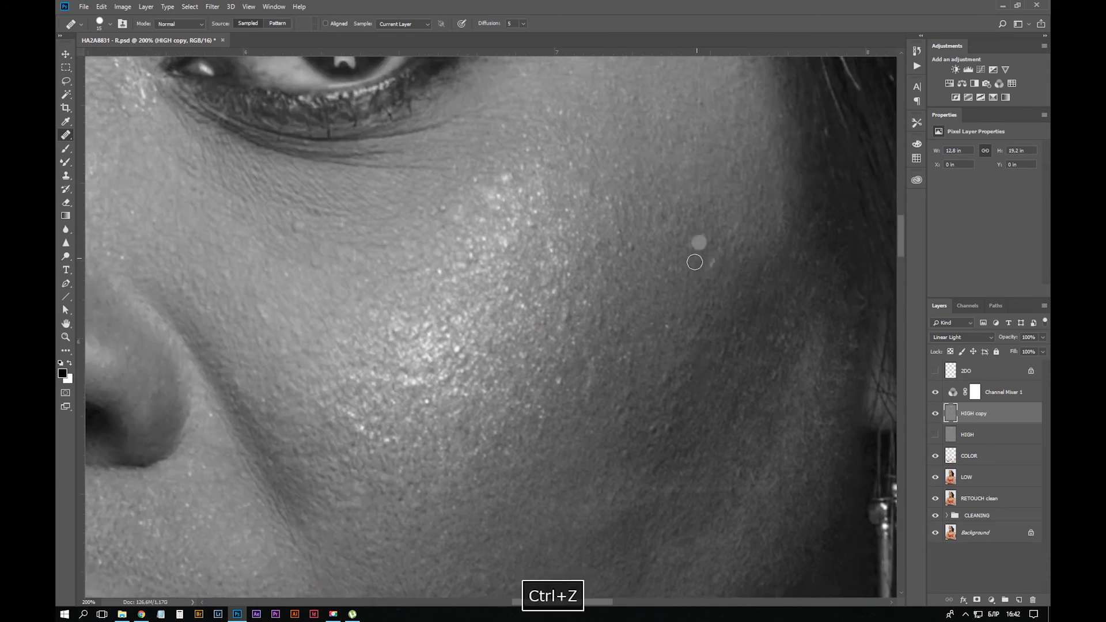
pyautogui.press('space')
pyautogui.moveTo(682, 284); pyautogui.dragTo(585, 257)
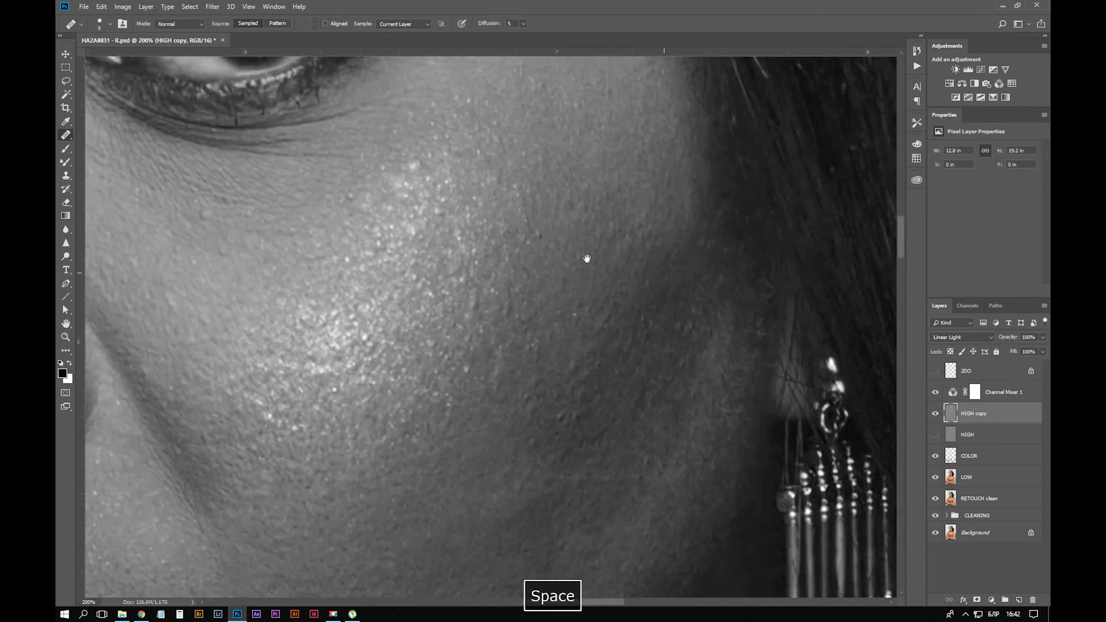
pyautogui.moveTo(566, 413); pyautogui.dragTo(765, 128)
pyautogui.moveTo(671, 136); pyautogui.dragTo(674, 288)
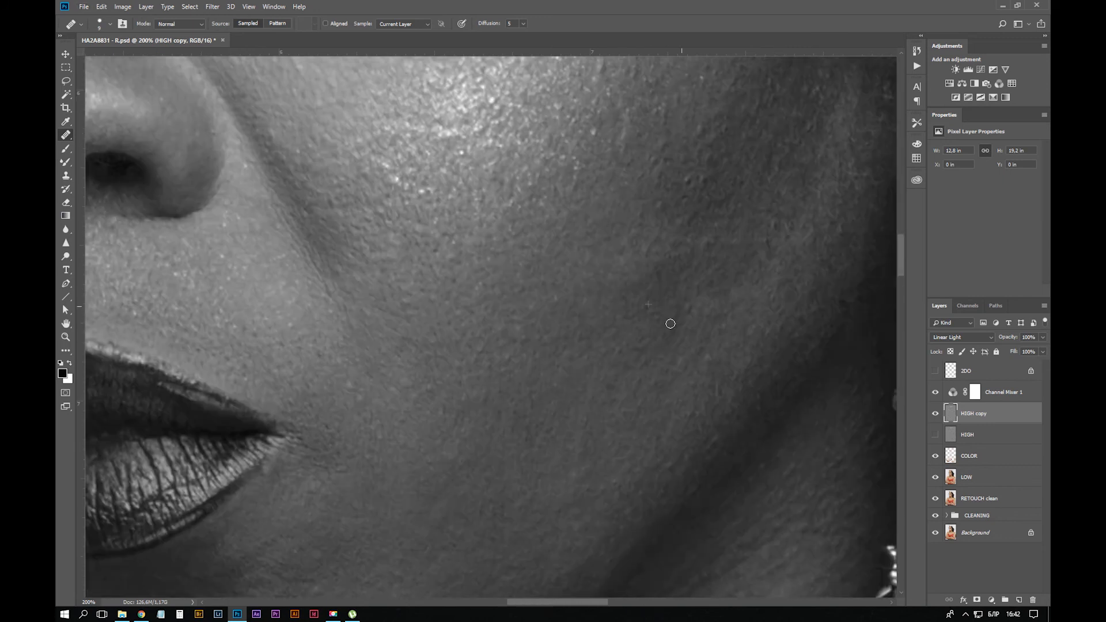
# Try to heal the skin texture on the far cheek beside the nose and undo the last stroke
pyautogui.moveTo(680, 343); pyautogui.dragTo(795, 319)
pyautogui.moveTo(457, 320); pyautogui.dragTo(891, 388)
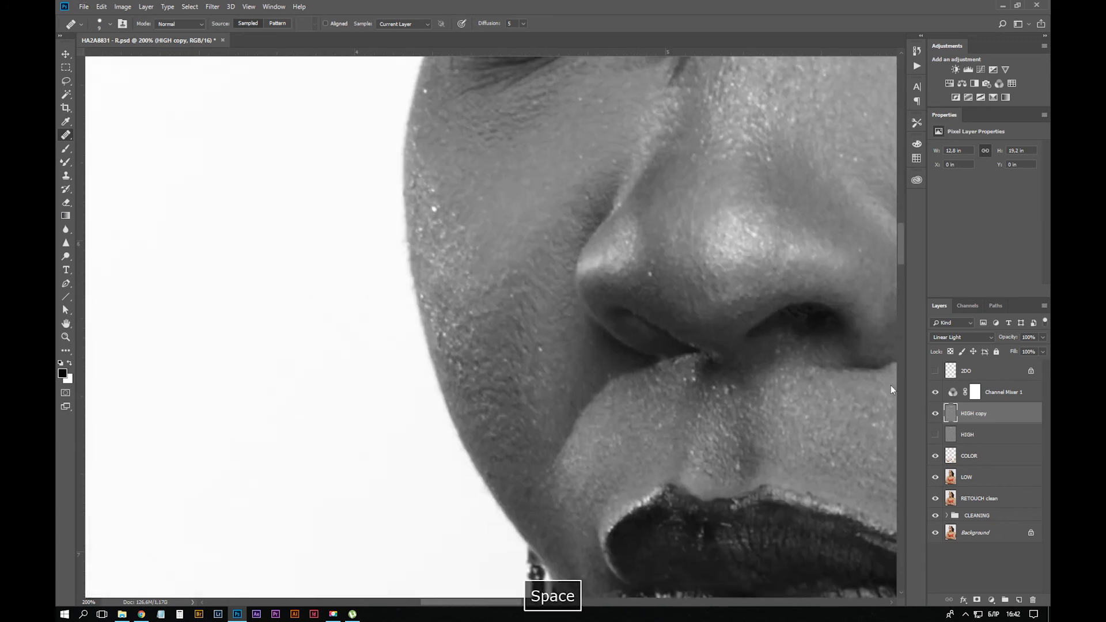
pyautogui.moveTo(621, 275); pyautogui.dragTo(571, 464)
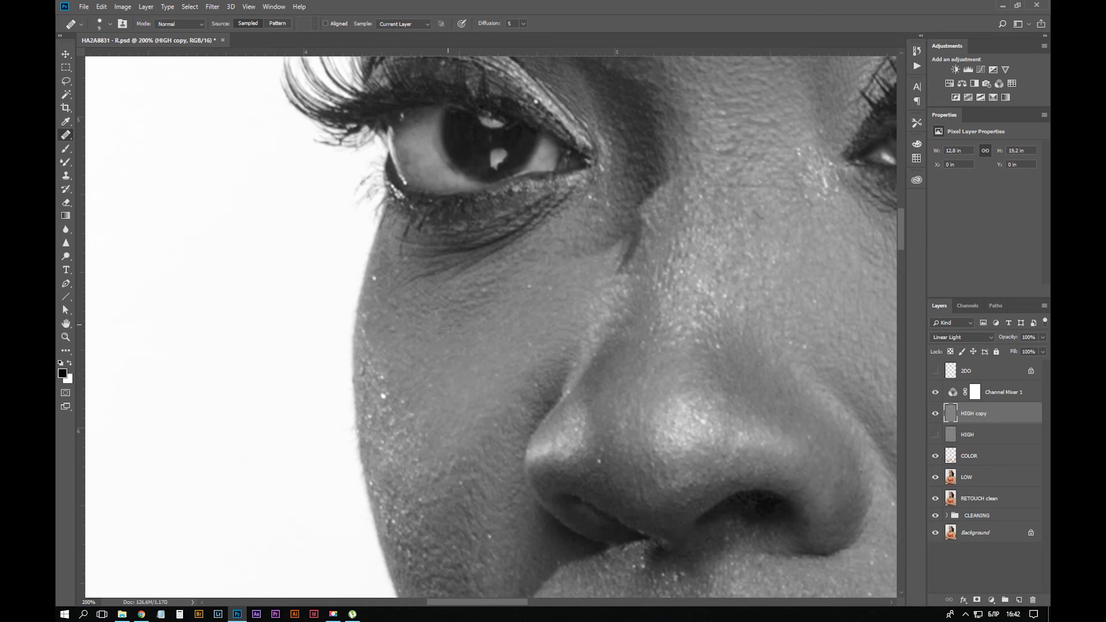
pyautogui.hotkey('ctrl', 'z')
# Set the Clone Stamp to 17% flow in Lighten mode and clone cheek texture over the fine lines under the far eye
pyautogui.press('s')
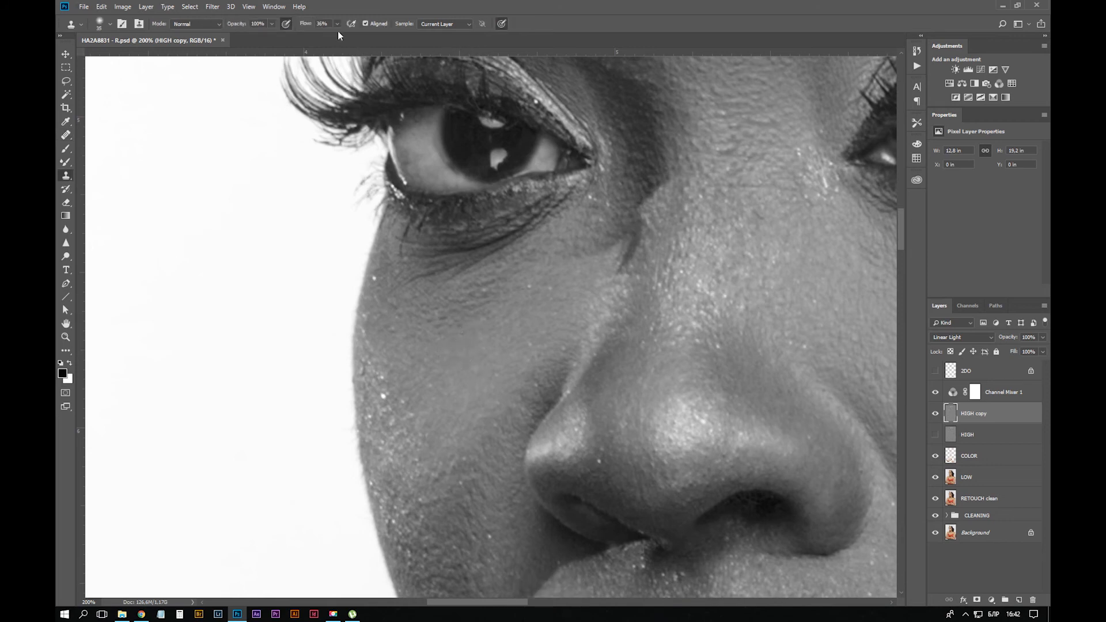
pyautogui.moveTo(331, 37); pyautogui.dragTo(327, 36)
pyautogui.click(196, 24)
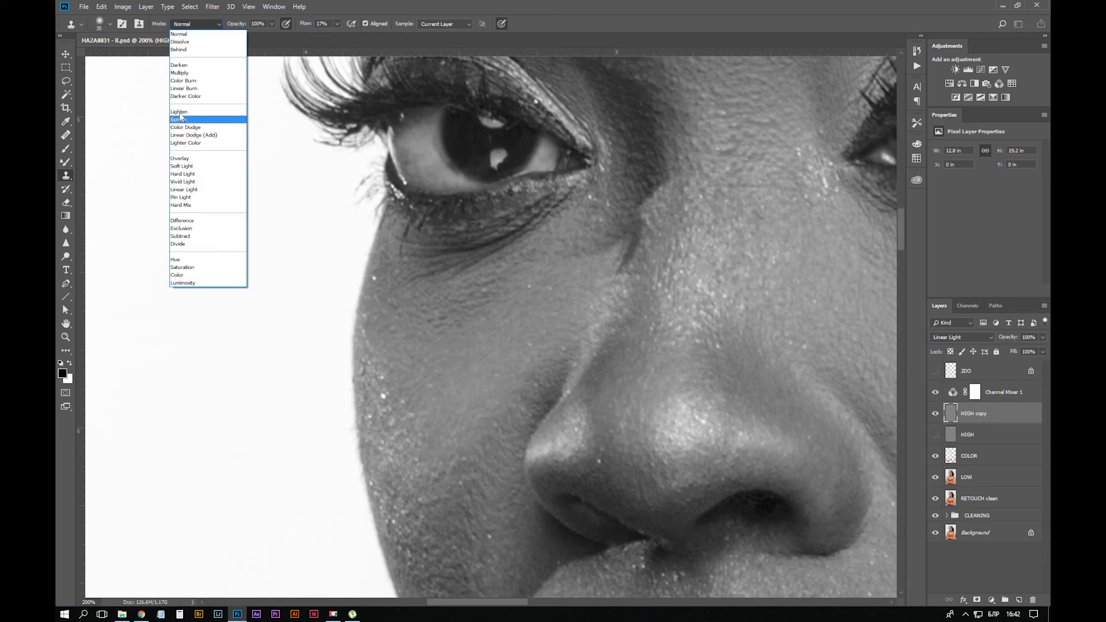
pyautogui.click(202, 119)
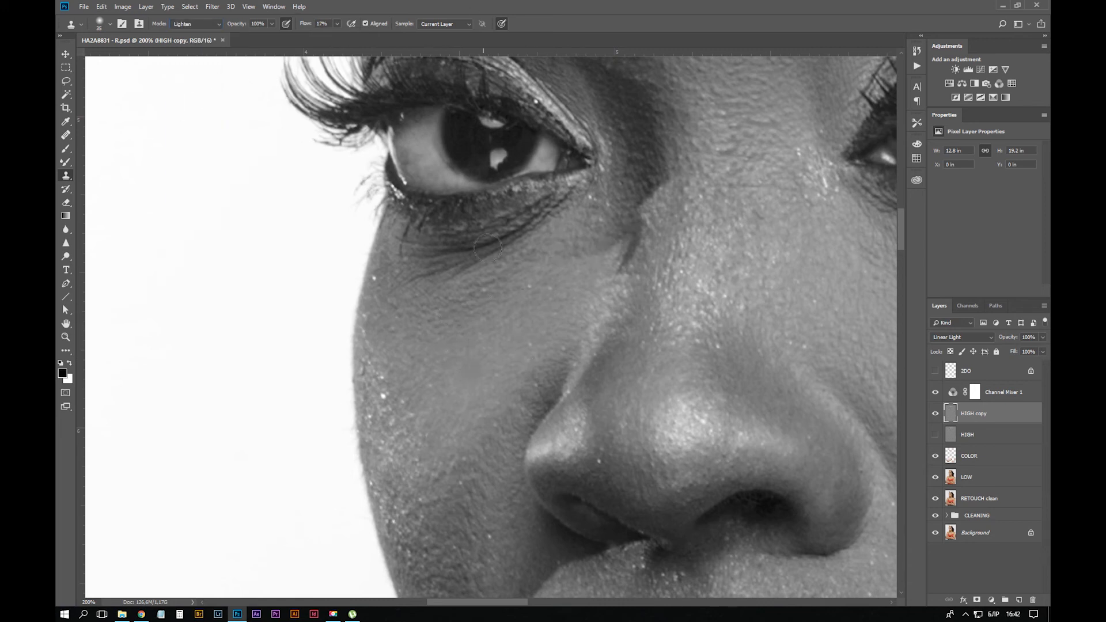
pyautogui.keyDown('alt'); pyautogui.click(450, 321); pyautogui.keyUp('alt')
pyautogui.moveTo(422, 286); pyautogui.dragTo(404, 288)
pyautogui.moveTo(507, 236)
pyautogui.mouseDown()
pyautogui.moveTo(464, 252)
pyautogui.moveTo(438, 244)
pyautogui.mouseUp()
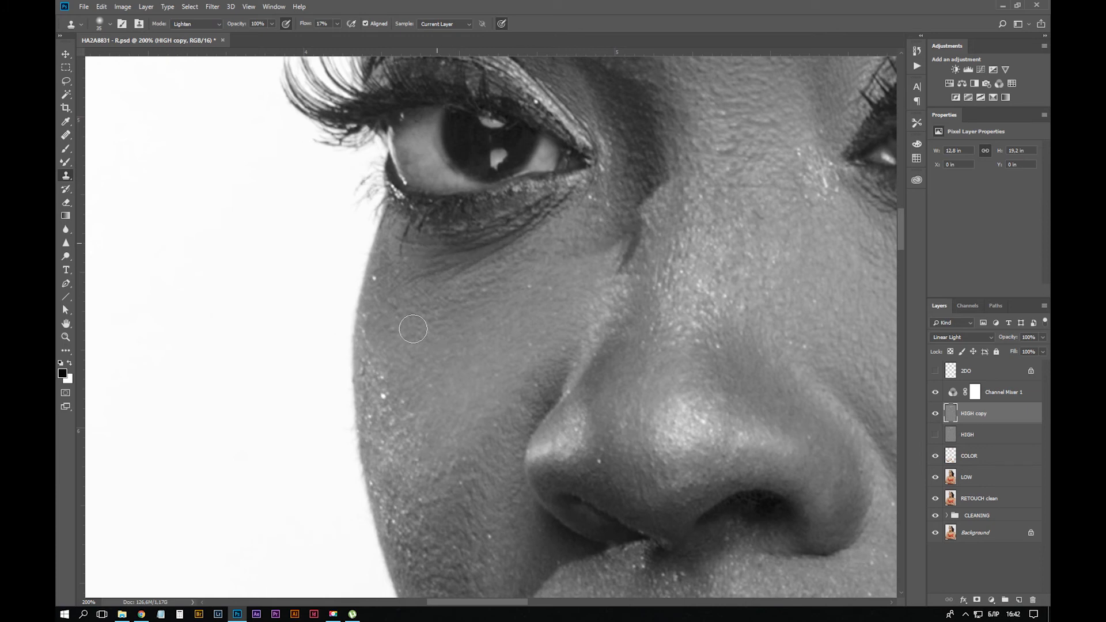
# Try to lighten the crease between the inner eye corner and the nose bridge, and undo the clone stroke
pyautogui.press('space')
pyautogui.moveTo(651, 188); pyautogui.dragTo(510, 352)
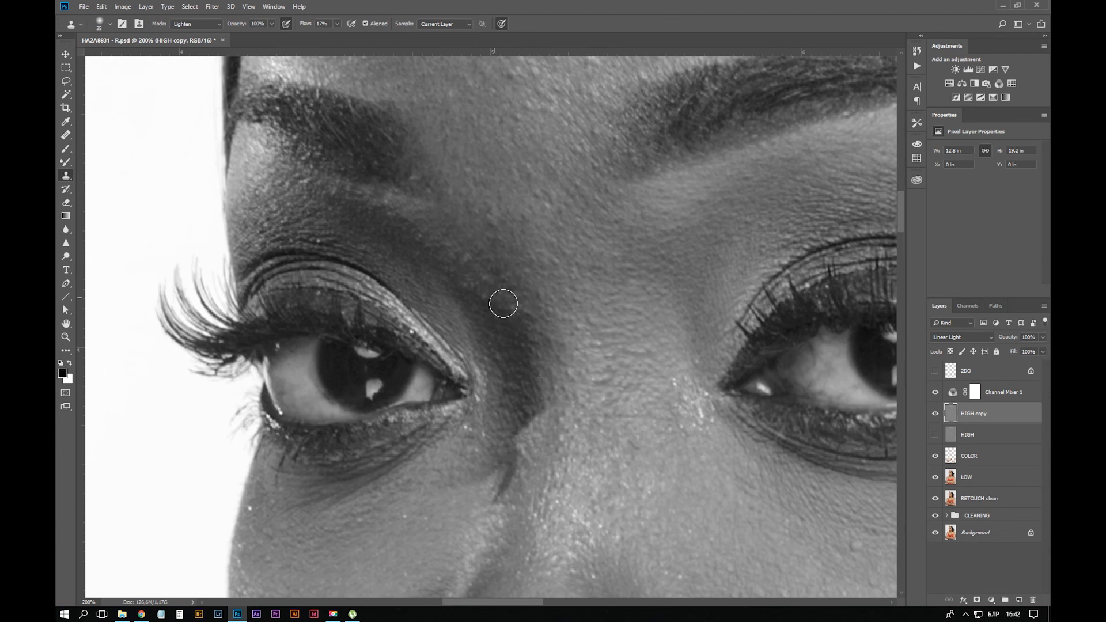
pyautogui.press('space')
pyautogui.moveTo(541, 390); pyautogui.dragTo(530, 327)
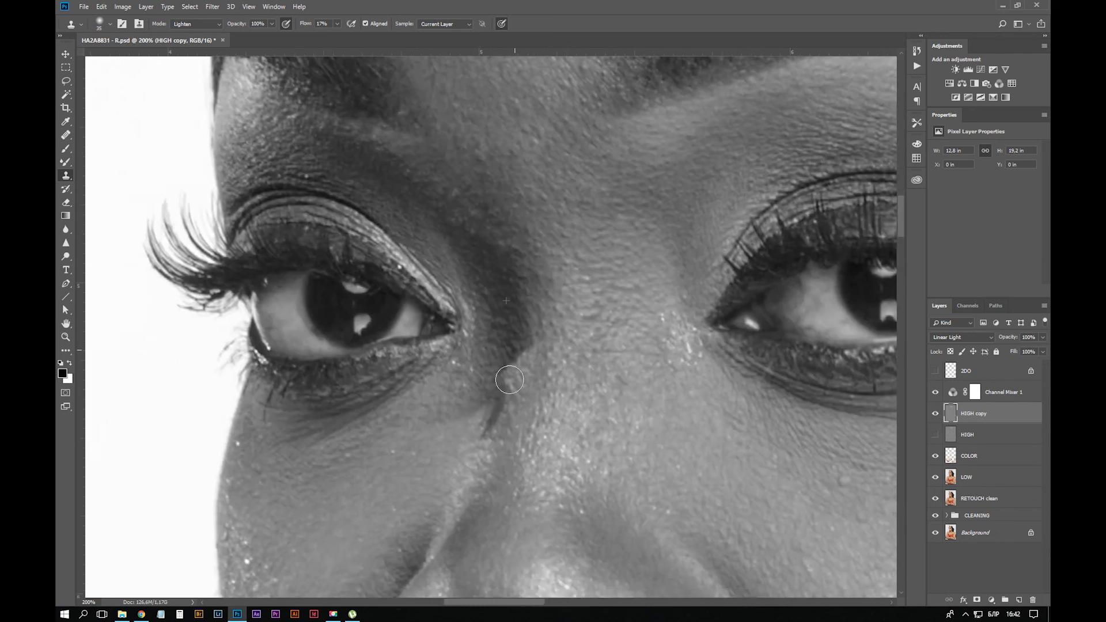
pyautogui.hotkey('ctrl', 'z')
# Switch the Clone Stamp to Normal mode and clone skin over the crease between the inner eye corner and the nose bridge
pyautogui.click(209, 25)
pyautogui.click(201, 34)
pyautogui.keyDown('alt'); pyautogui.click(504, 318); pyautogui.keyUp('alt')
pyautogui.moveTo(519, 341); pyautogui.dragTo(512, 356)
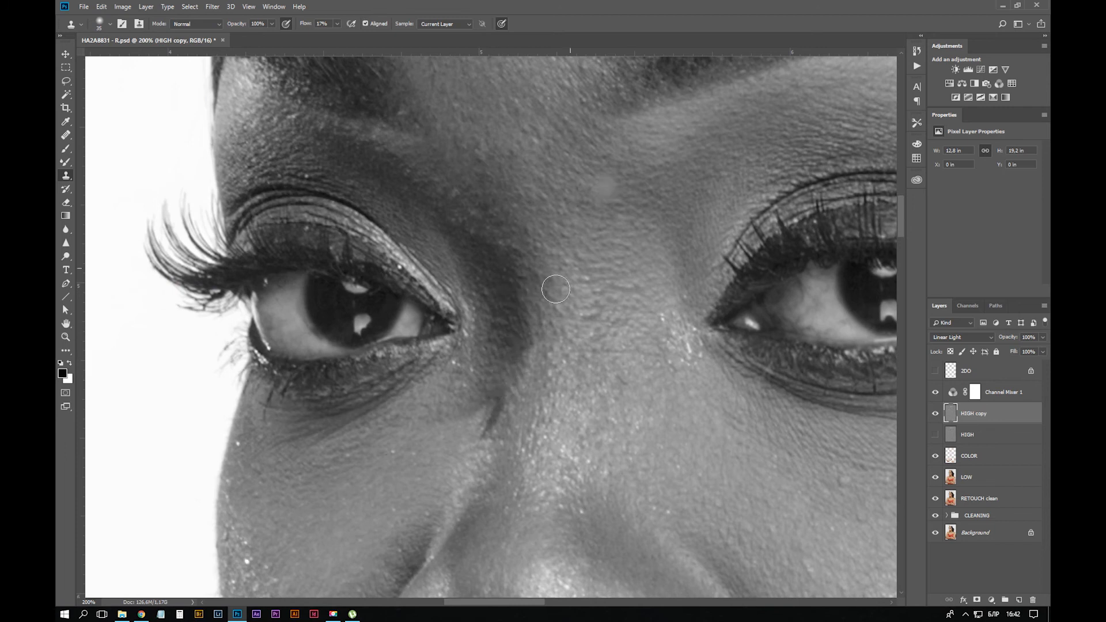
pyautogui.press('[')
pyautogui.press('space')
pyautogui.moveTo(628, 402); pyautogui.dragTo(616, 315)
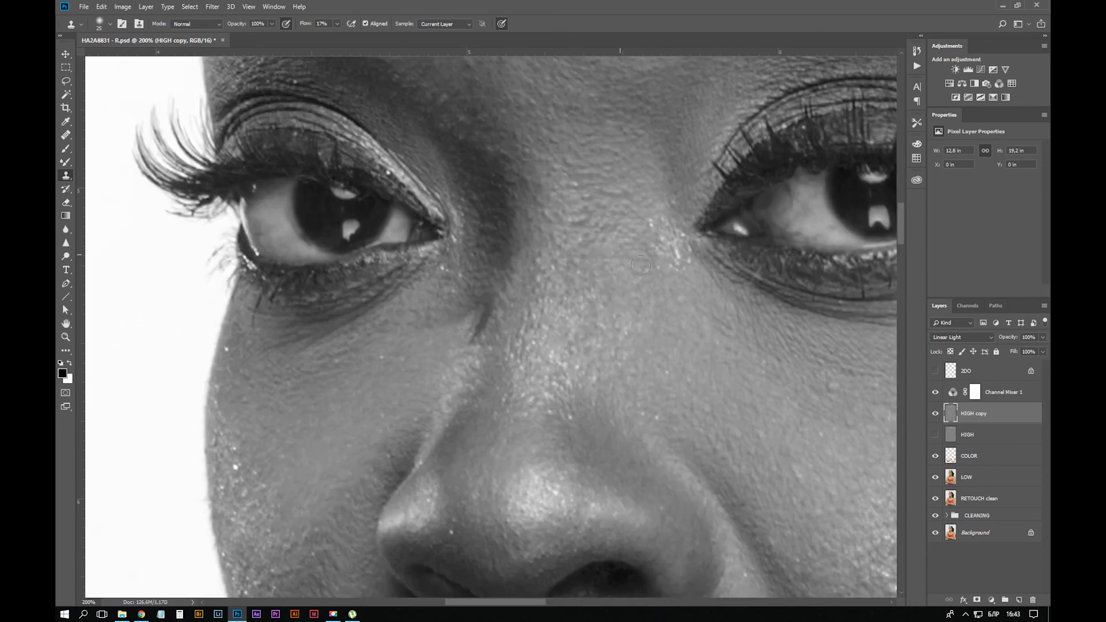
pyautogui.press('space')
pyautogui.moveTo(641, 265); pyautogui.dragTo(745, 230)
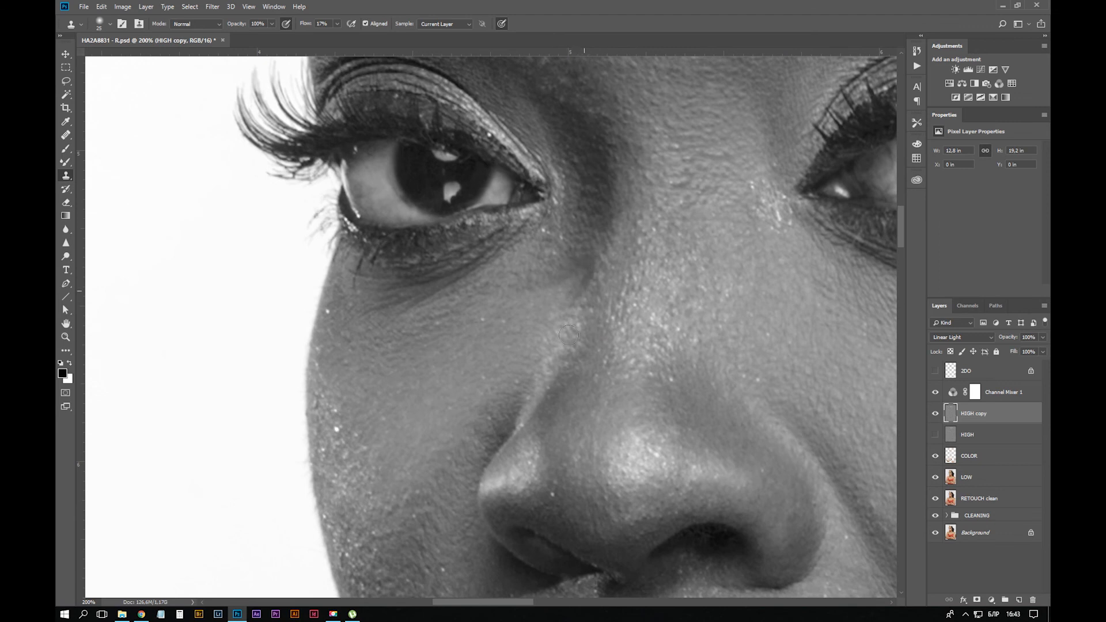
# Check the crease beside the nose bridge in color by hiding and reshowing Channel Mixer 1, and undo the last clone stroke
pyautogui.click(936, 393)
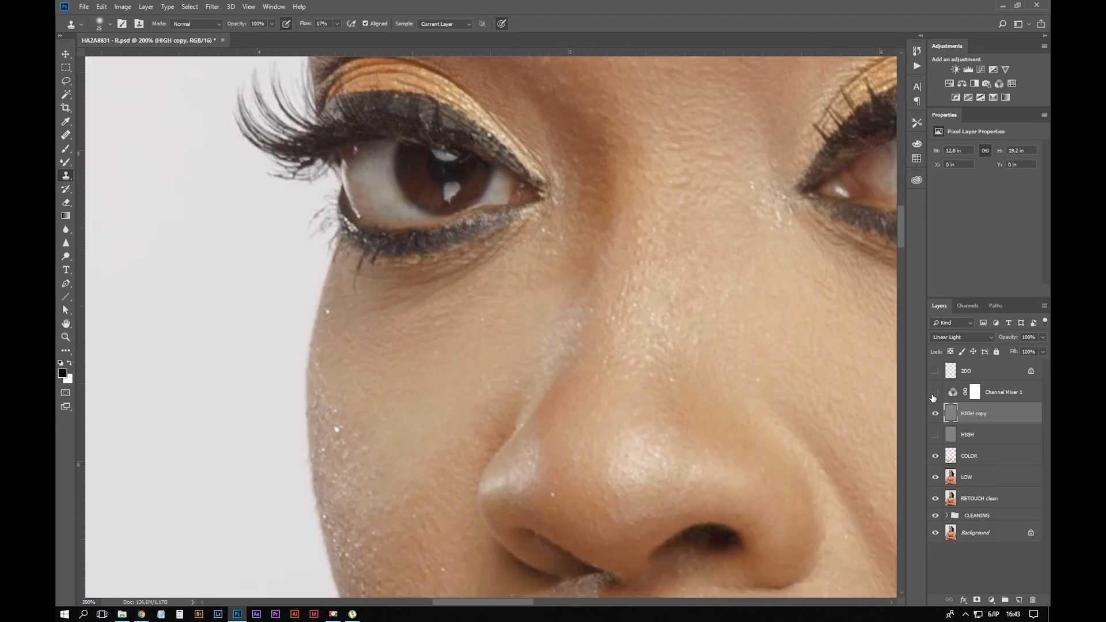
pyautogui.click(936, 392)
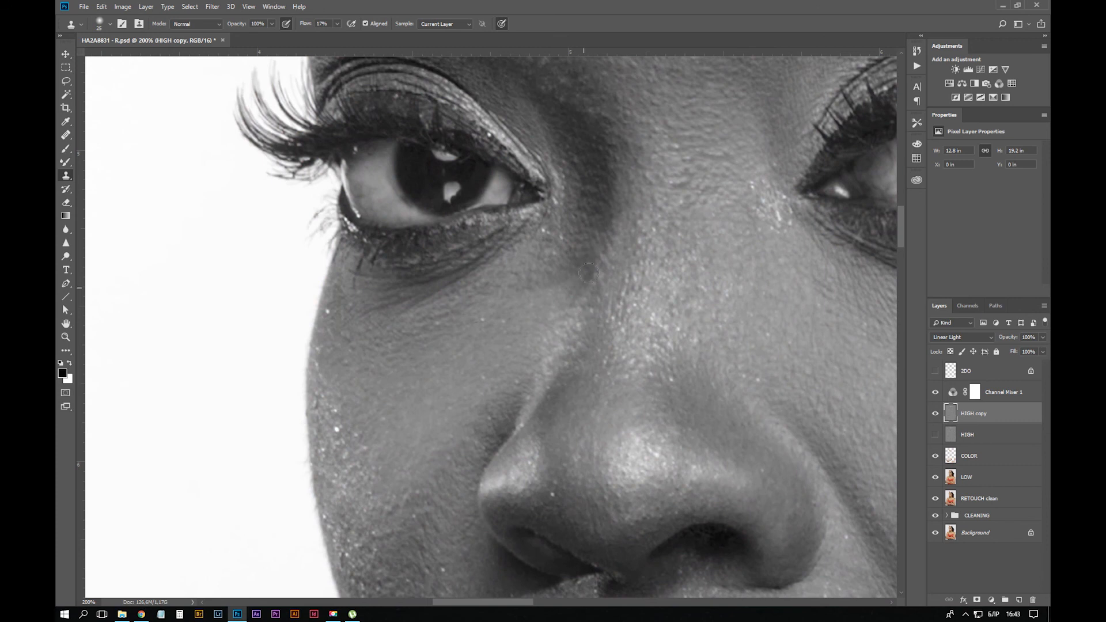
pyautogui.hotkey('ctrl', 'z')
# Clone skin texture over the shadowed area between the far eye's inner corner and its brow, undoing the last stroke
pyautogui.moveTo(575, 207); pyautogui.dragTo(564, 415)
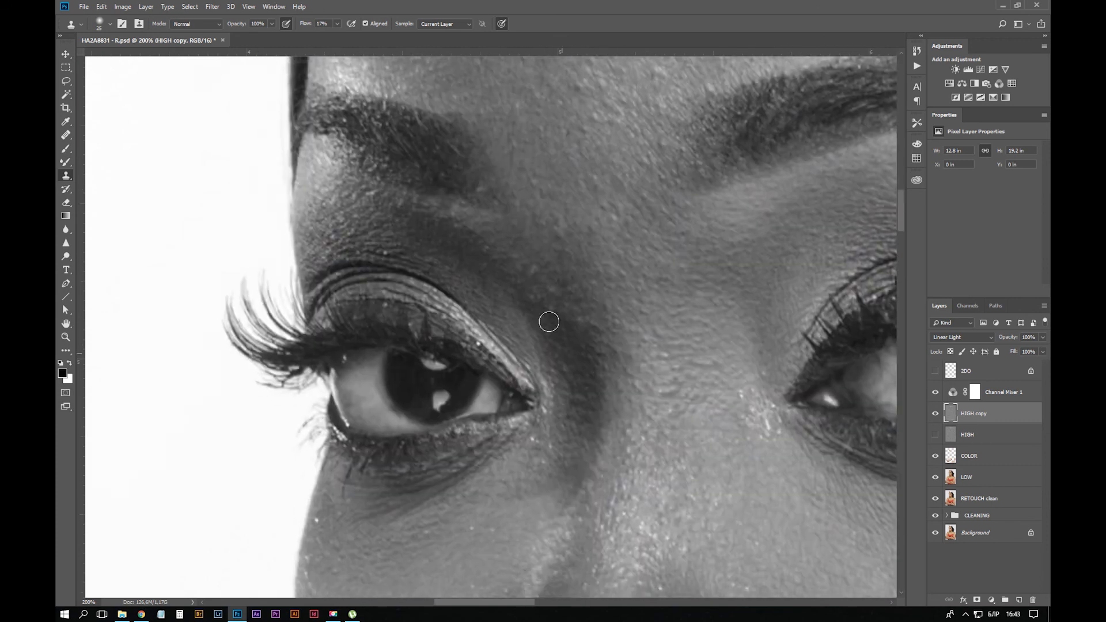
pyautogui.hotkey('ctrl', 'z')
pyautogui.press('space')
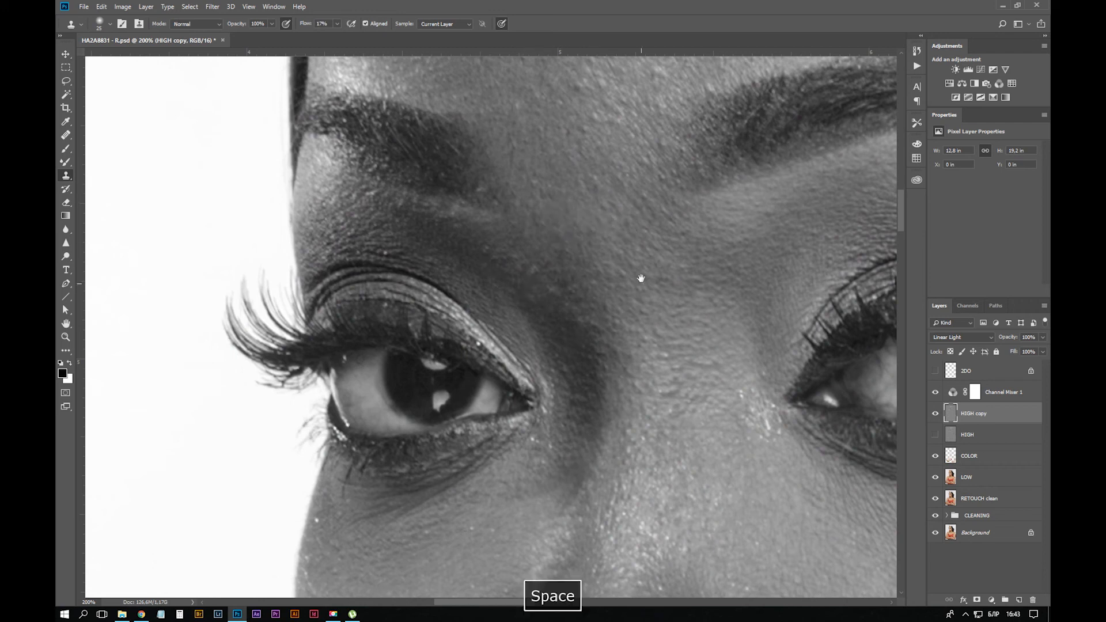
# Shrink the Clone Stamp brush and even out small texture flaws on the forehead above the brows, undoing the unwanted stroke
pyautogui.moveTo(640, 277); pyautogui.dragTo(640, 382)
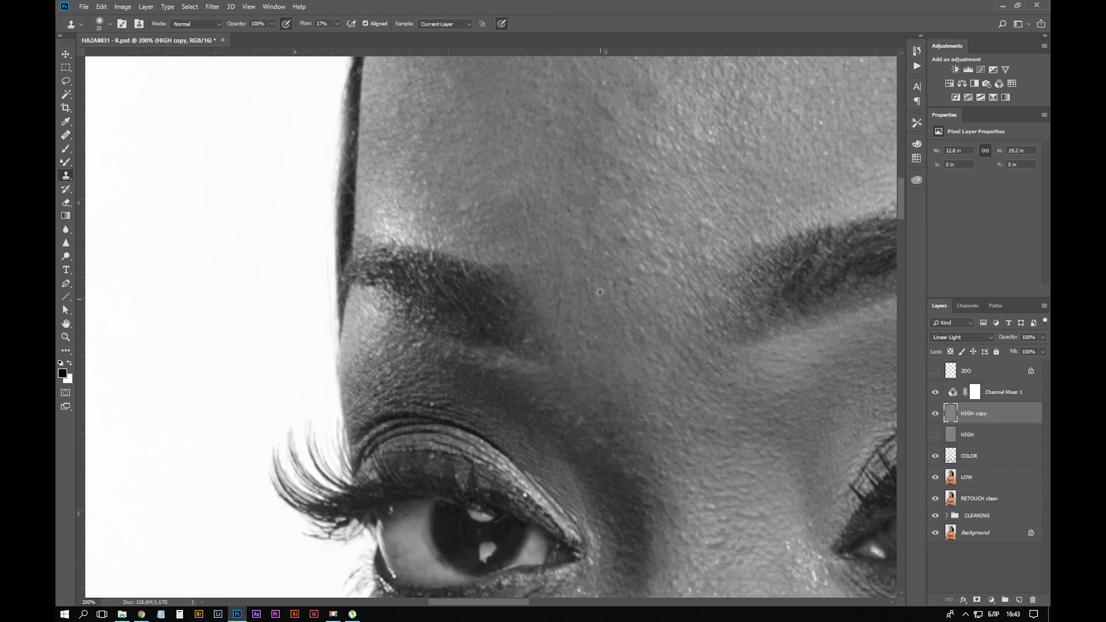
pyautogui.press('space')
pyautogui.moveTo(603, 283); pyautogui.dragTo(583, 386)
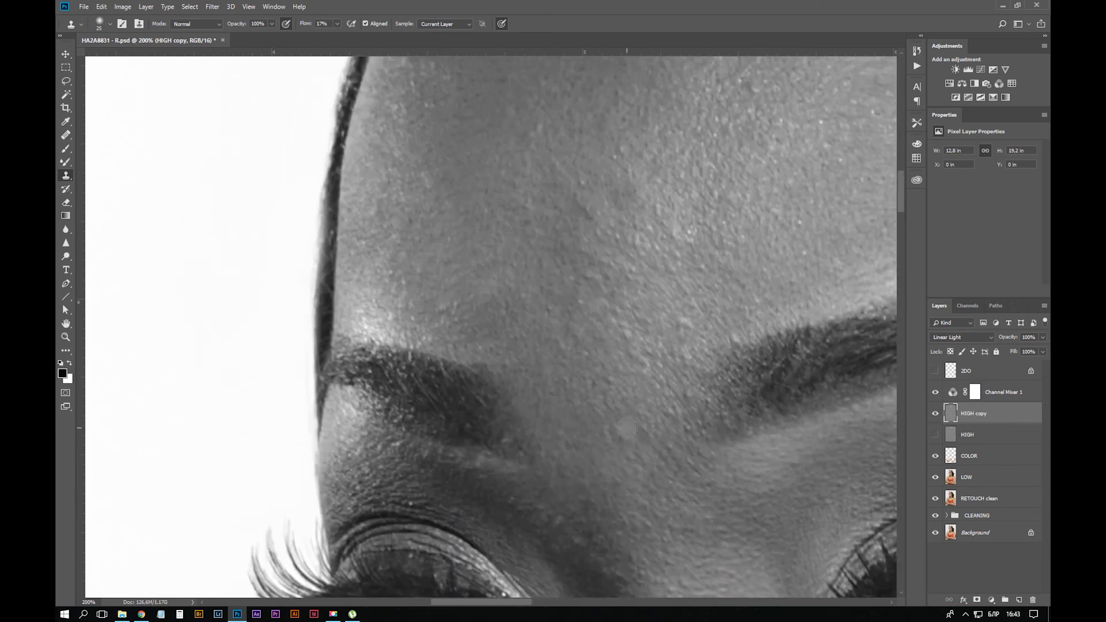
pyautogui.press('space')
pyautogui.moveTo(657, 334); pyautogui.dragTo(565, 416)
pyautogui.hotkey('ctrl', 'z')
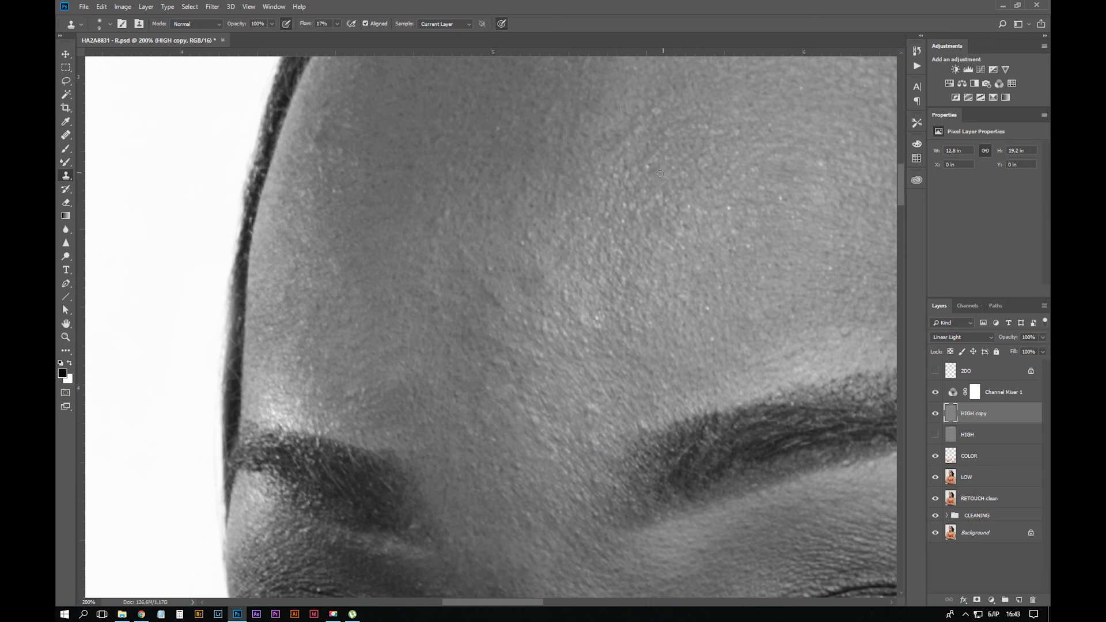
pyautogui.press('space')
pyautogui.moveTo(709, 137); pyautogui.dragTo(701, 224)
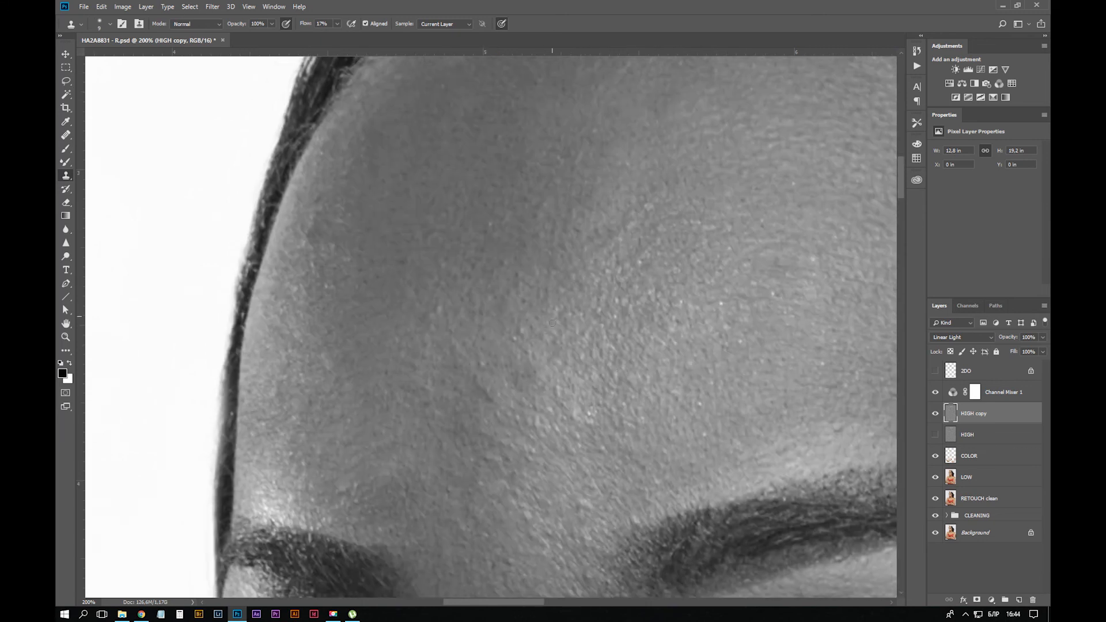
# Clone skin texture over the uneven spots between the two brows, undoing the unwanted strokes
pyautogui.press('space')
pyautogui.moveTo(638, 440); pyautogui.dragTo(654, 222)
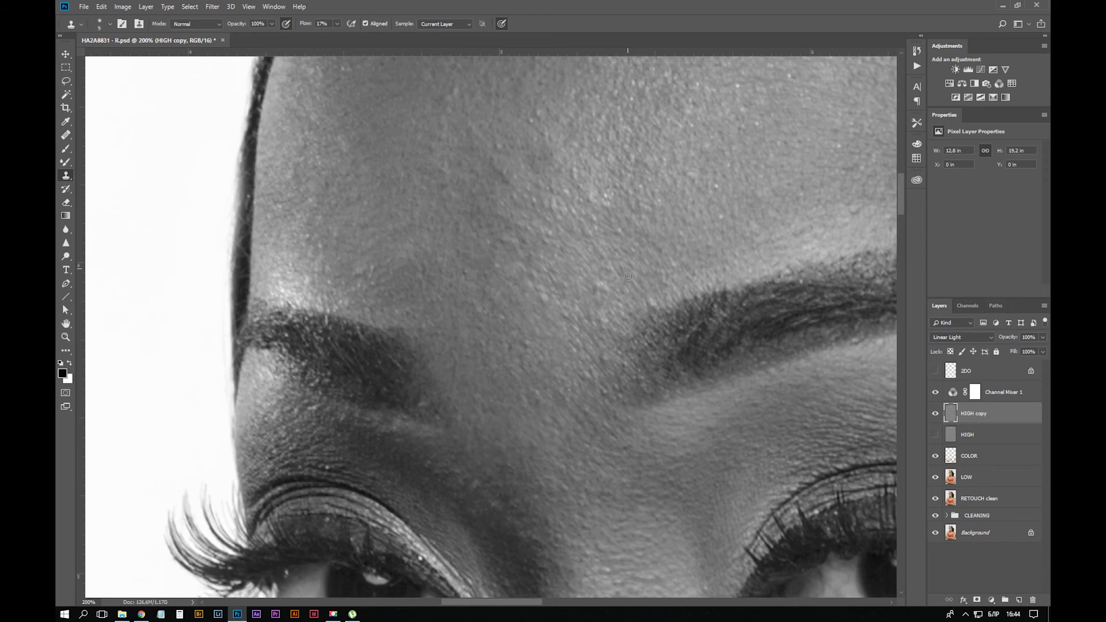
pyautogui.hotkey('ctrl', 'z')
pyautogui.press('space')
pyautogui.moveTo(575, 300); pyautogui.dragTo(578, 309)
pyautogui.hotkey('ctrl', 'z')
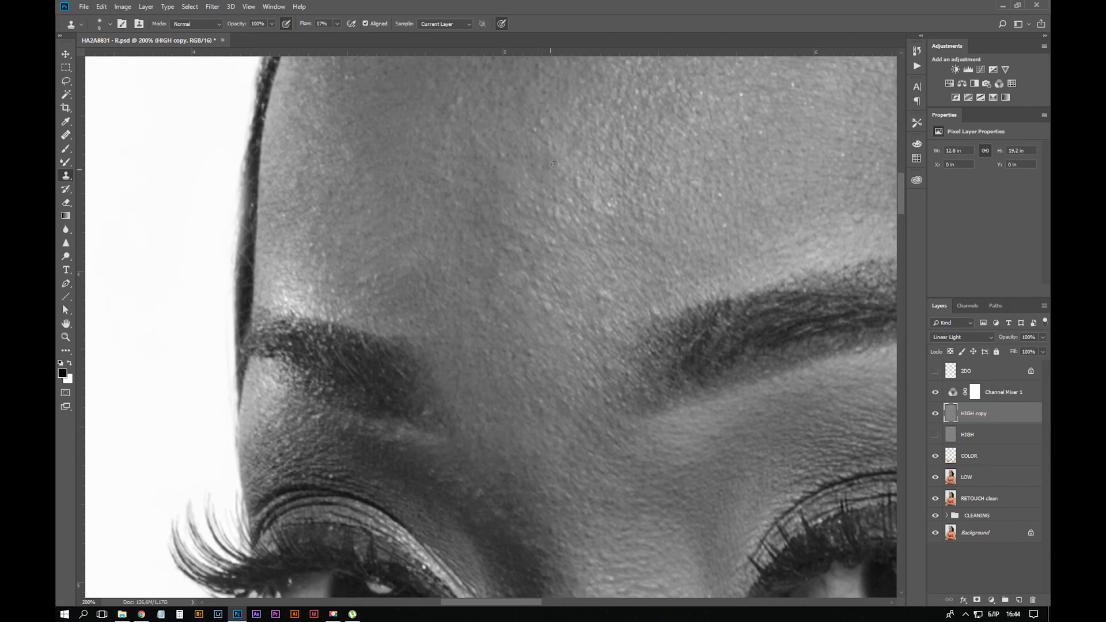
# Examine the texture around the brows and the near eye, comparing it with Channel Mixer 1 hidden and shown
pyautogui.press('space')
pyautogui.moveTo(555, 165); pyautogui.dragTo(583, 46)
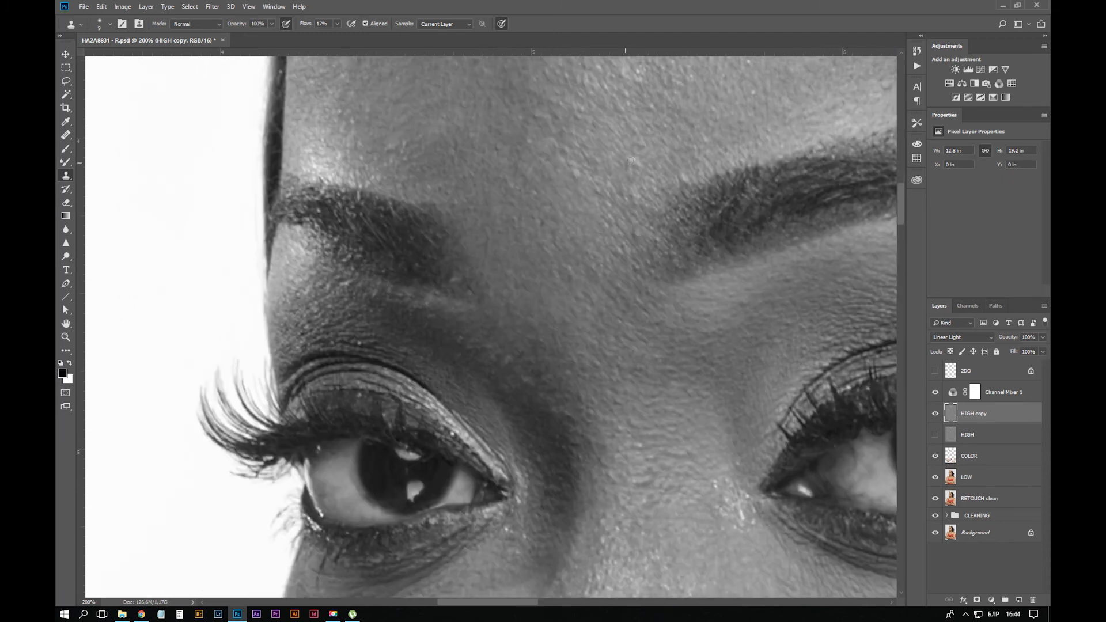
pyautogui.press('space')
pyautogui.moveTo(632, 160); pyautogui.dragTo(420, 275)
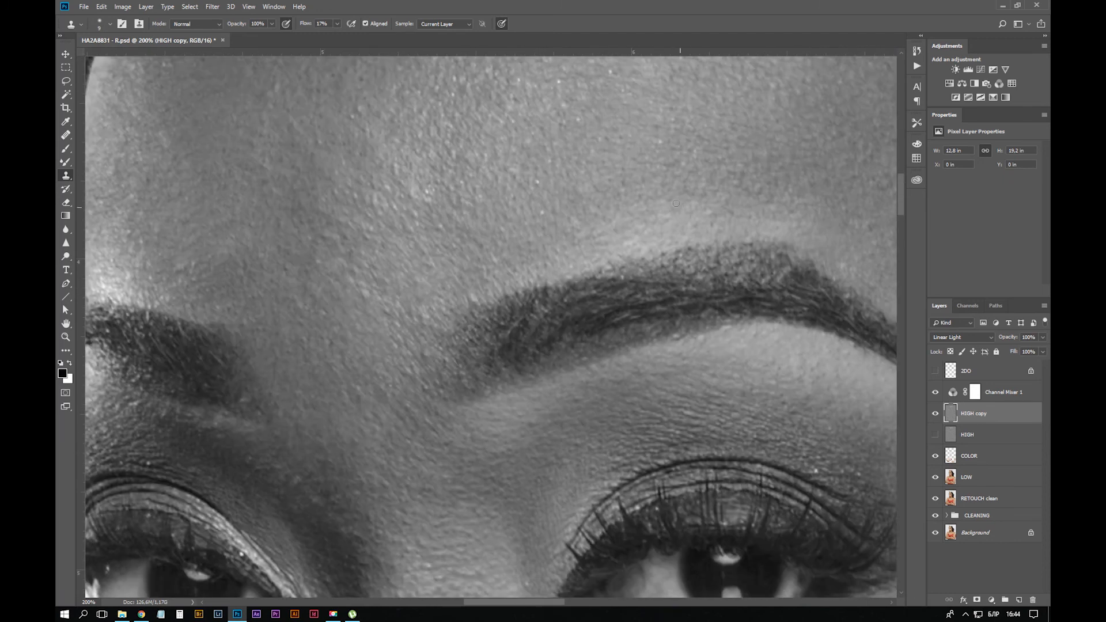
pyautogui.press('space')
pyautogui.moveTo(719, 263); pyautogui.dragTo(467, 145)
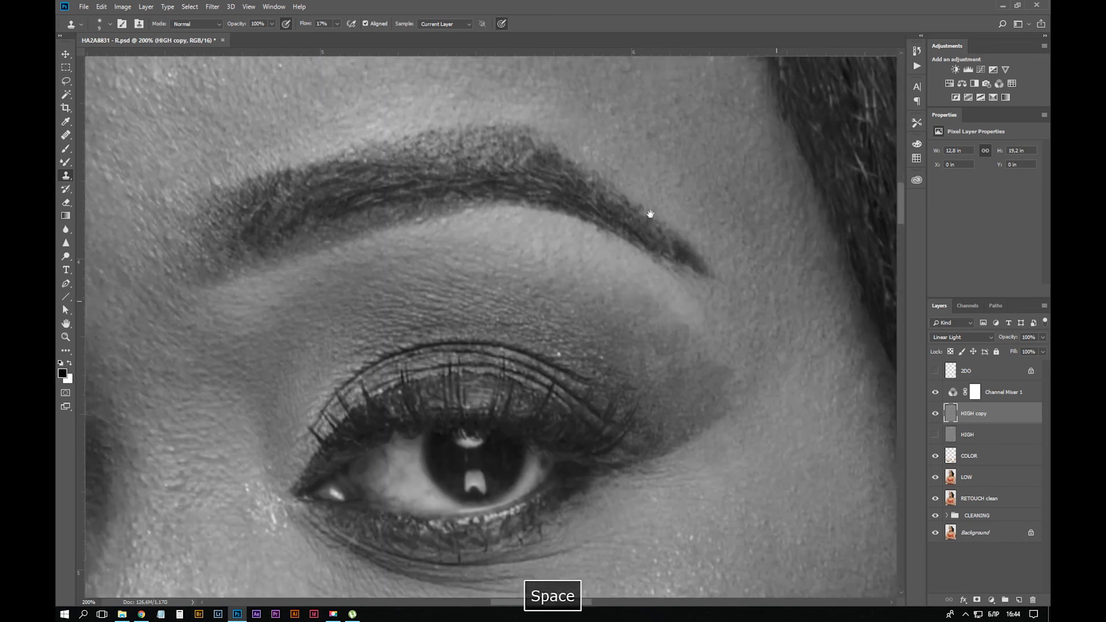
pyautogui.moveTo(650, 215); pyautogui.dragTo(825, 262)
pyautogui.moveTo(703, 207); pyautogui.dragTo(694, 125)
pyautogui.moveTo(659, 264); pyautogui.dragTo(696, 68)
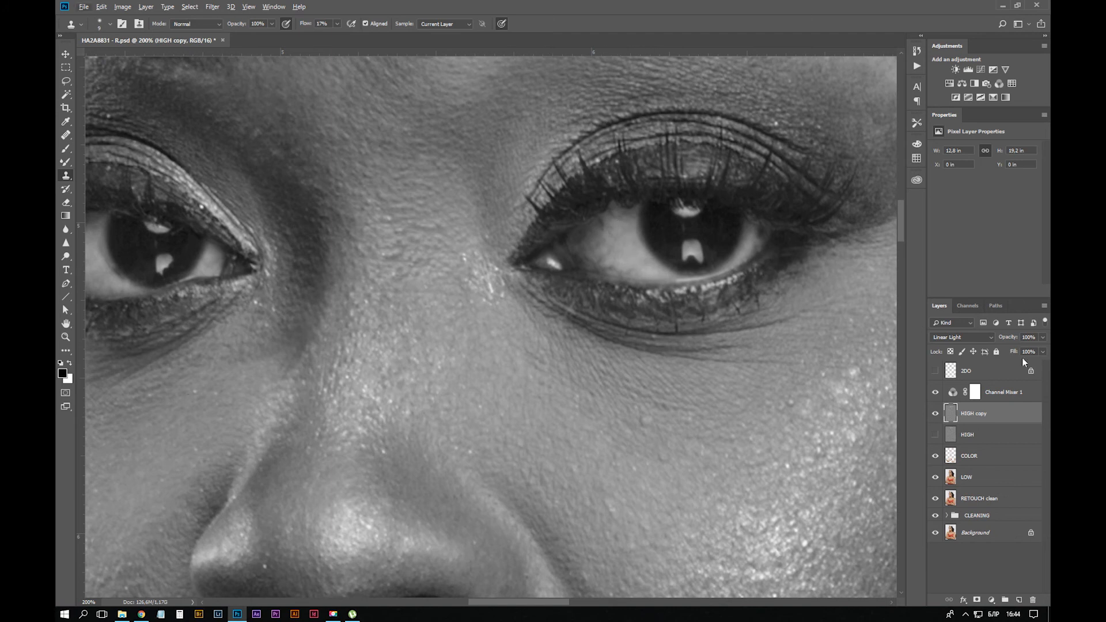
pyautogui.click(936, 392)
pyautogui.click(936, 393)
# Try to clone over the fine lines under the near eye and undo the strokes
pyautogui.hotkey('ctrl', 'z')
pyautogui.press('space')
pyautogui.hotkey('ctrl', 'z')
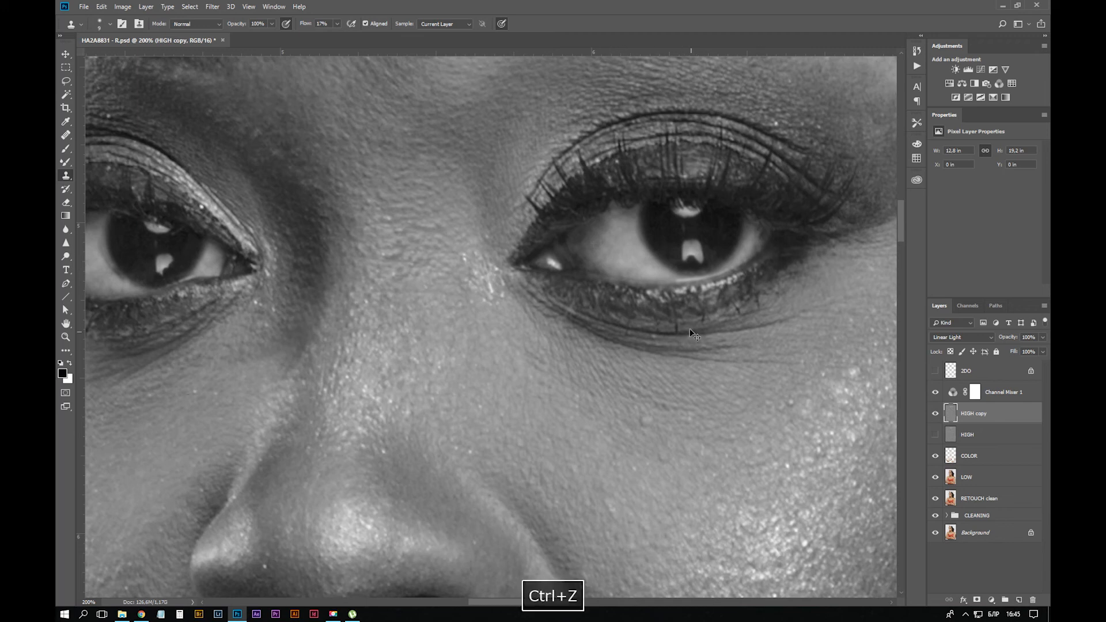
# Enlarge the Clone Stamp brush to 25, try to clone sampled texture onto the near eye's outer eyelid, and undo the stroke
pyautogui.press('space')
pyautogui.moveTo(513, 343); pyautogui.dragTo(185, 388)
pyautogui.moveTo(348, 388); pyautogui.dragTo(494, 443)
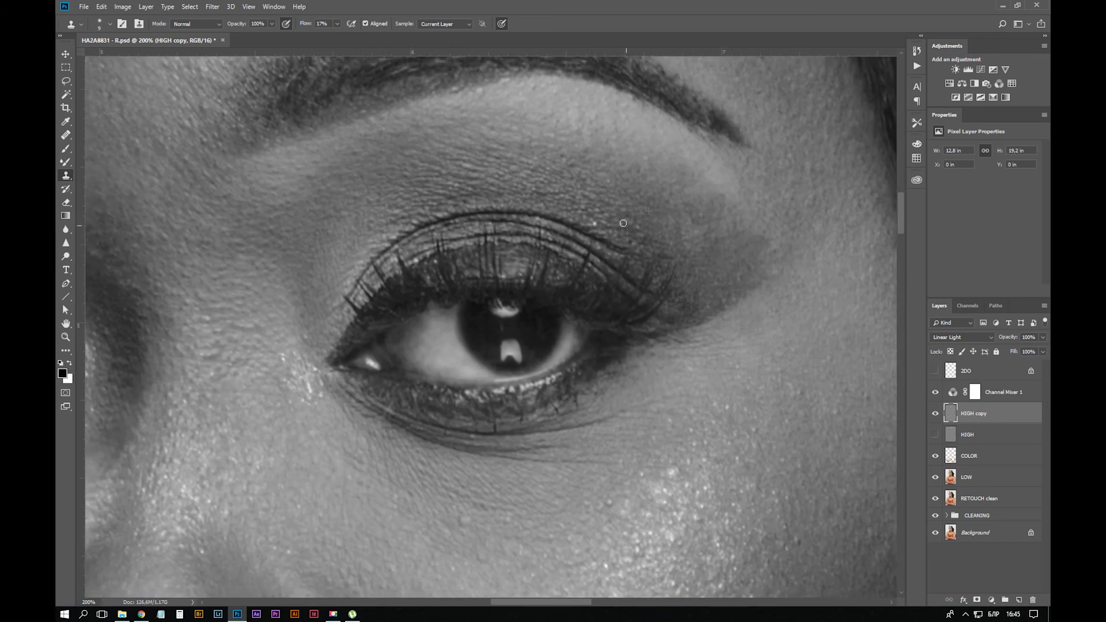
pyautogui.press(']')
pyautogui.press(']')
pyautogui.press(']')
pyautogui.press(']')
pyautogui.keyDown('alt'); pyautogui.click(733, 257); pyautogui.keyUp('alt')
pyautogui.moveTo(706, 233)
pyautogui.mouseDown()
pyautogui.moveTo(699, 242)
pyautogui.moveTo(709, 242)
pyautogui.mouseUp()
pyautogui.hotkey('ctrl', 'z')
# Reduce the Clone Stamp brush to 15 and clone skin texture over the flaws on the near eye's upper eyelid
pyautogui.press('space')
pyautogui.moveTo(706, 202); pyautogui.dragTo(691, 282)
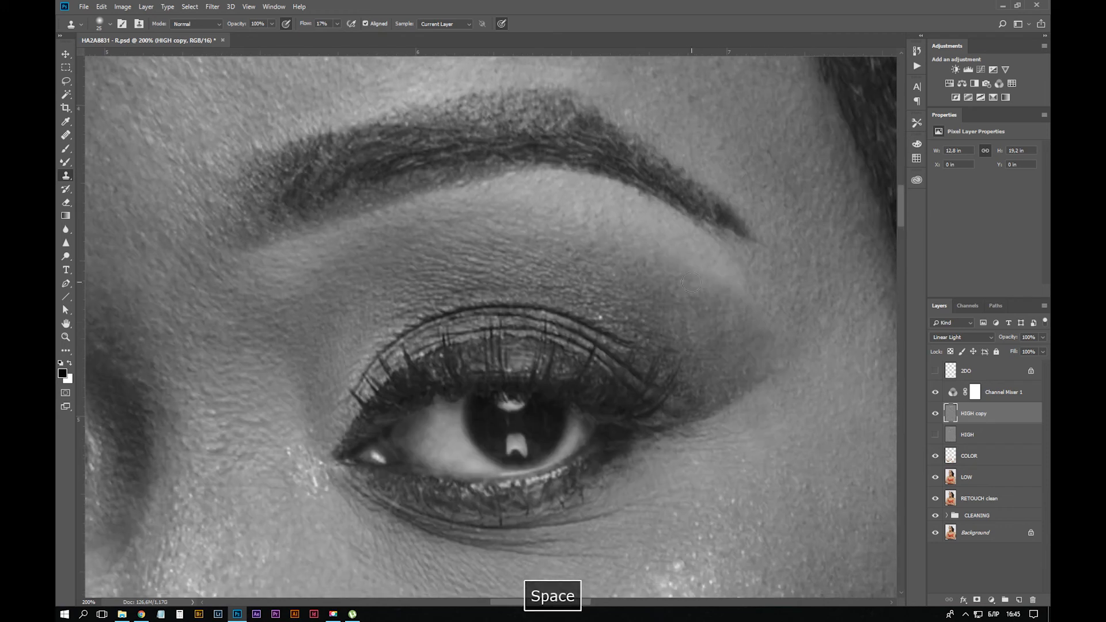
pyautogui.press('[')
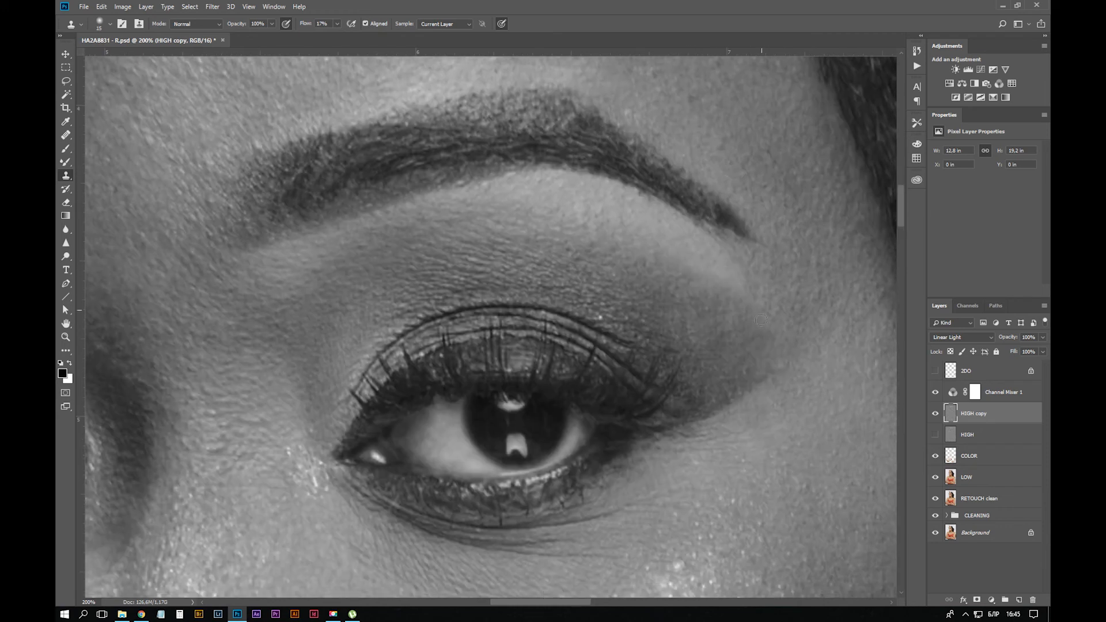
pyautogui.press('space')
pyautogui.moveTo(671, 257); pyautogui.dragTo(578, 243)
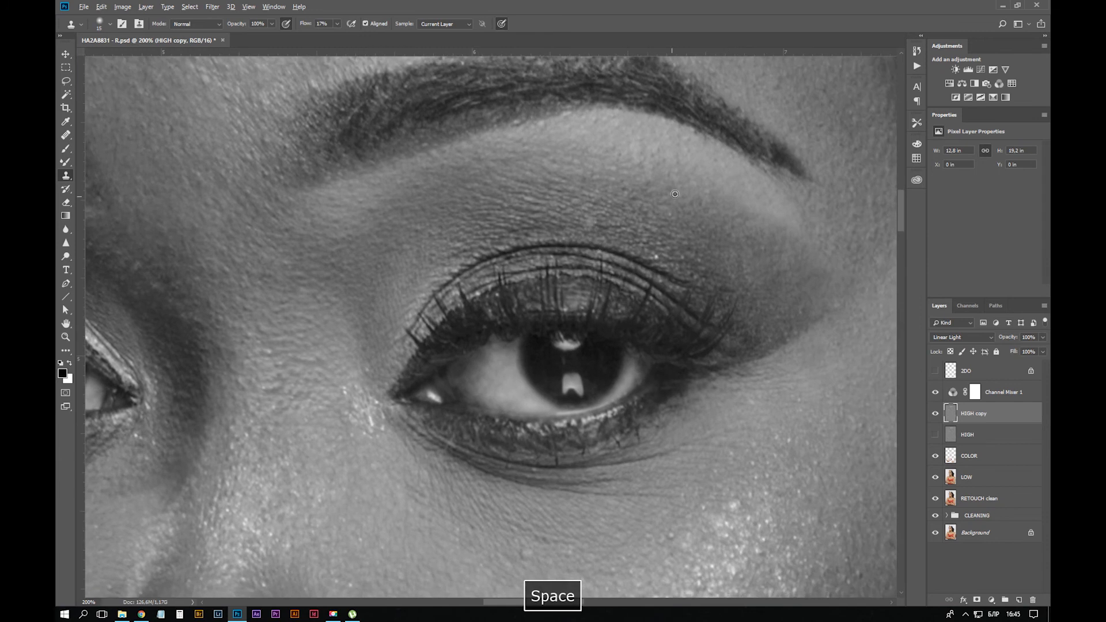
pyautogui.moveTo(661, 336); pyautogui.dragTo(630, 310)
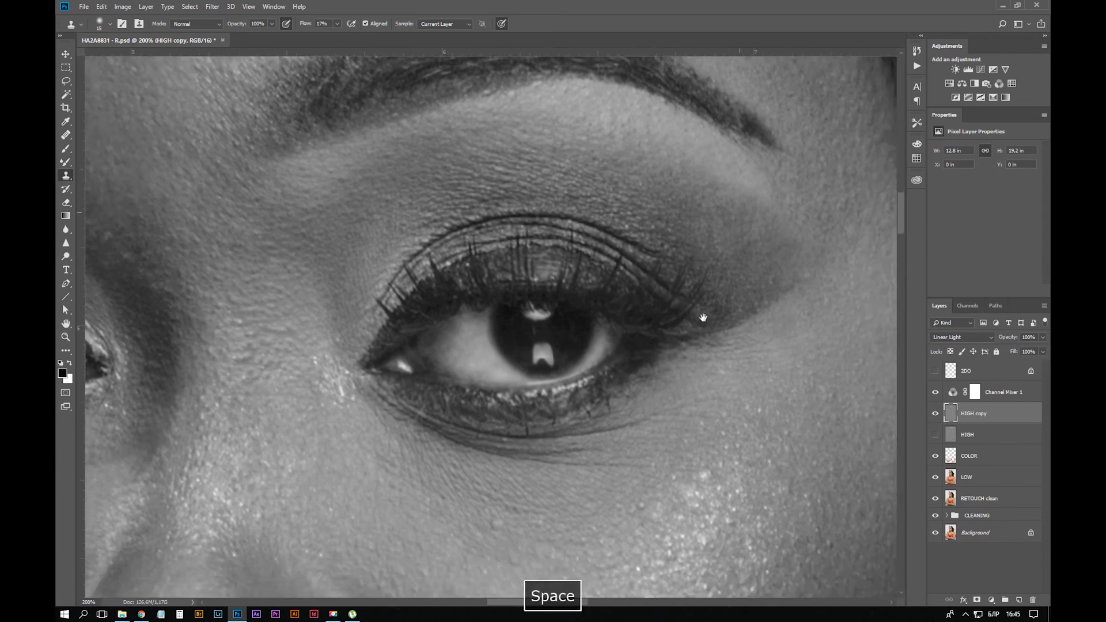
# Clone cheek texture over the small bump below the near eye and reduce the Clone Stamp brush to 20
pyautogui.moveTo(623, 472); pyautogui.dragTo(565, 359)
pyautogui.hotkey('ctrl', 'z')
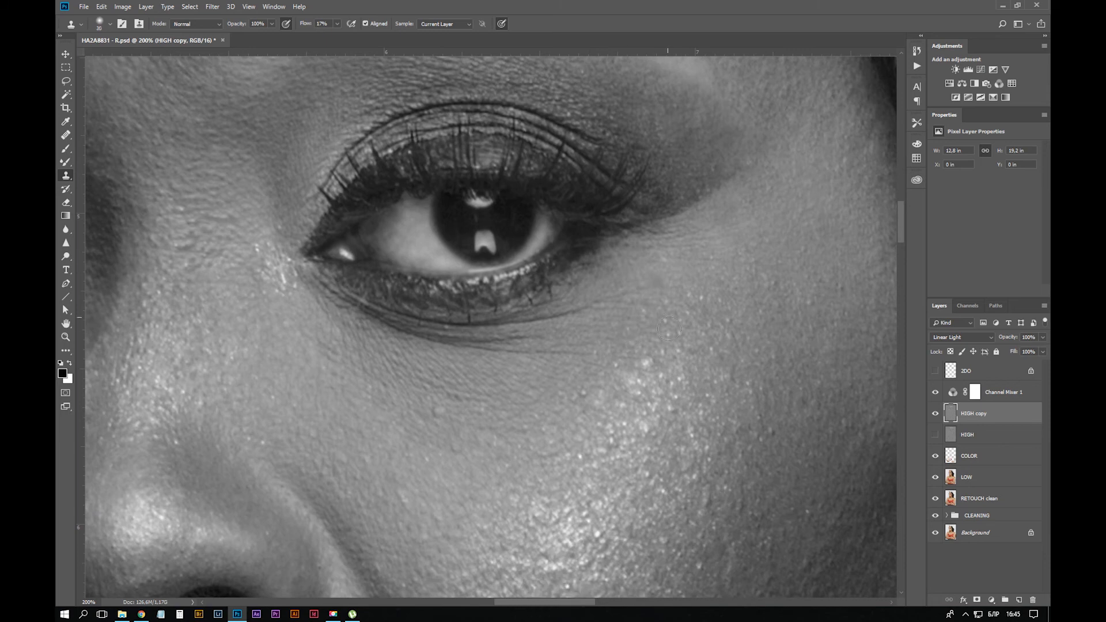
pyautogui.moveTo(613, 427); pyautogui.dragTo(637, 387)
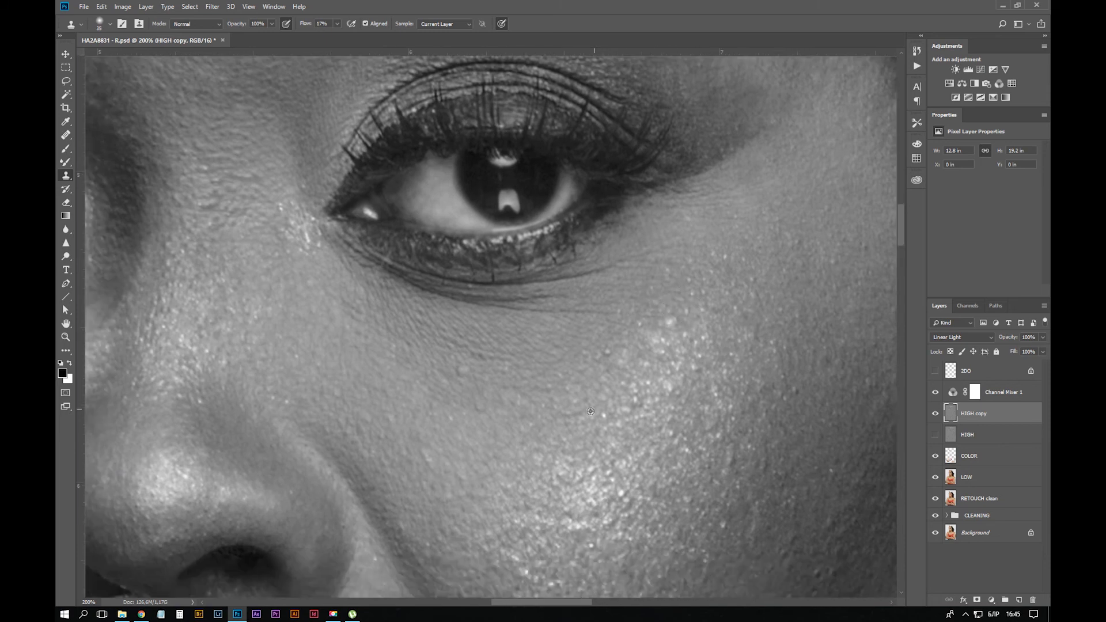
pyautogui.moveTo(455, 345); pyautogui.dragTo(567, 285)
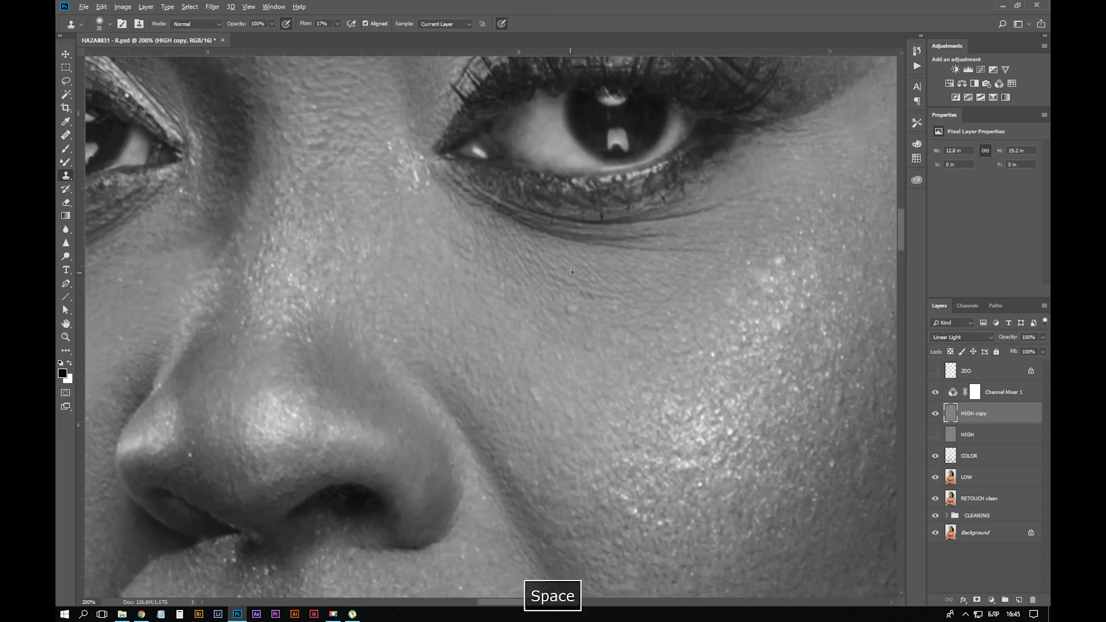
pyautogui.hotkey('ctrl', 'z')
pyautogui.press('[')
pyautogui.press('[')
pyautogui.press('[')
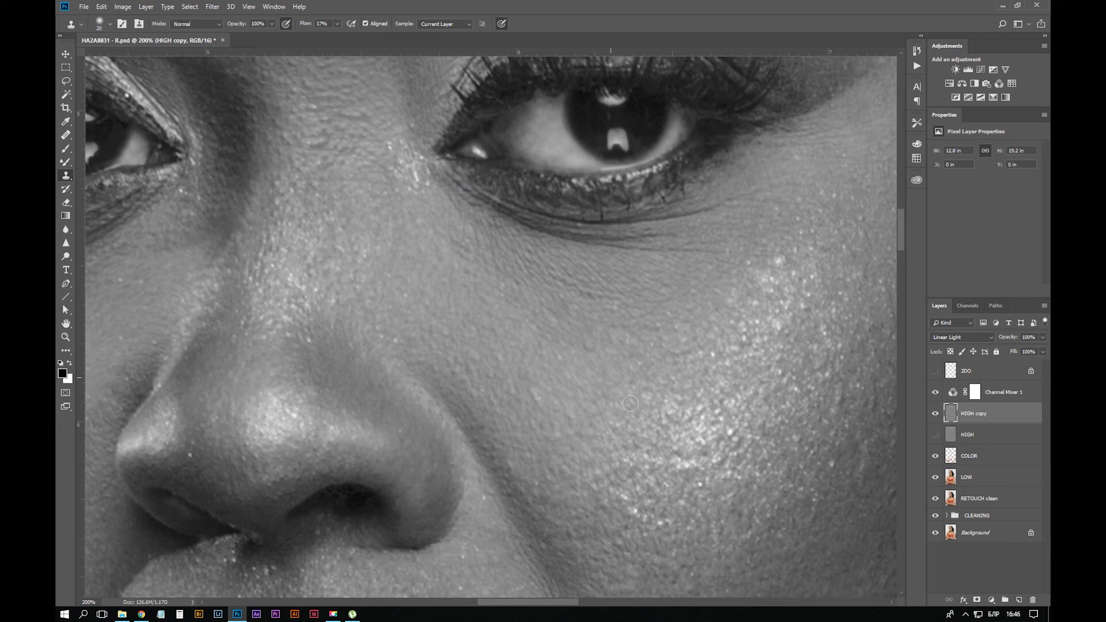
# Clone skin texture onto the upper cheek below the near eye's fine lines and undo the last stroke
pyautogui.press('b')
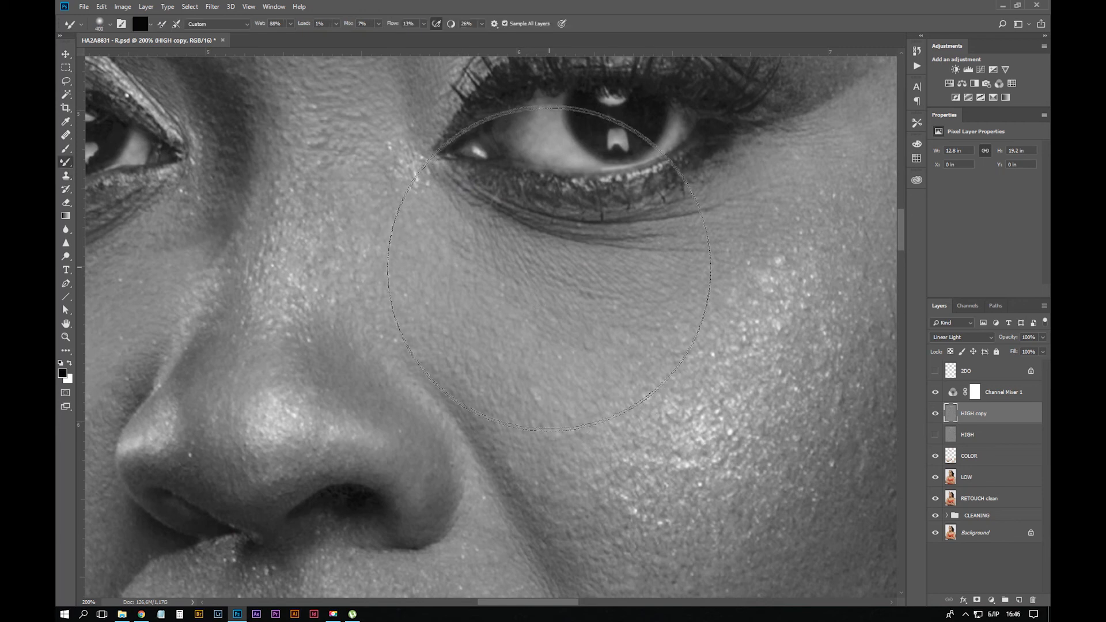
pyautogui.press('s')
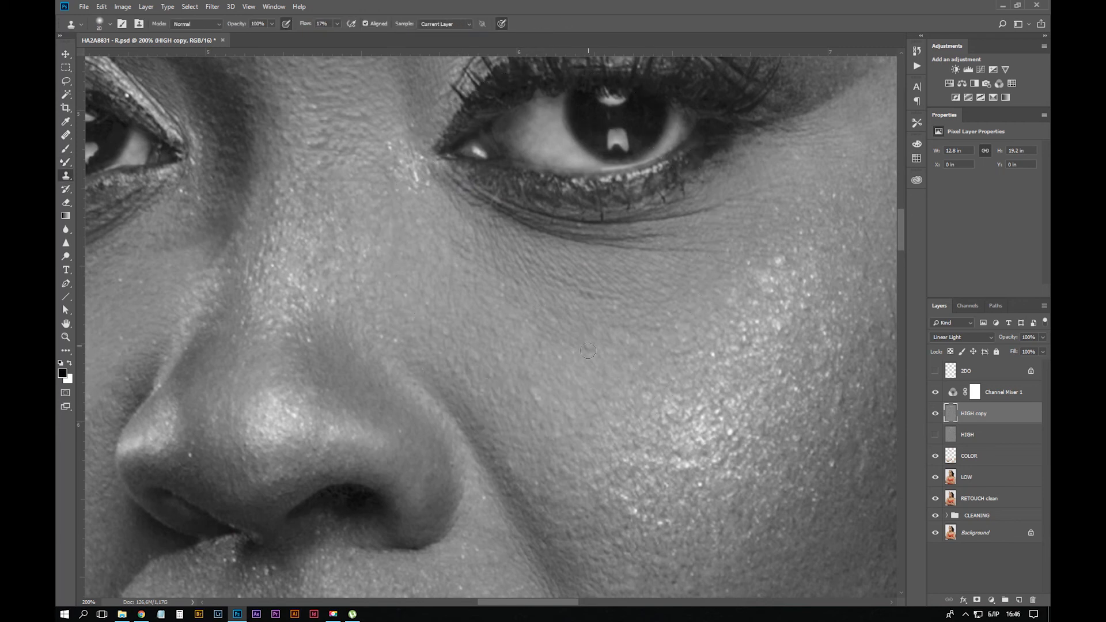
pyautogui.click(582, 370)
pyautogui.press('space')
pyautogui.moveTo(753, 327); pyautogui.dragTo(698, 328)
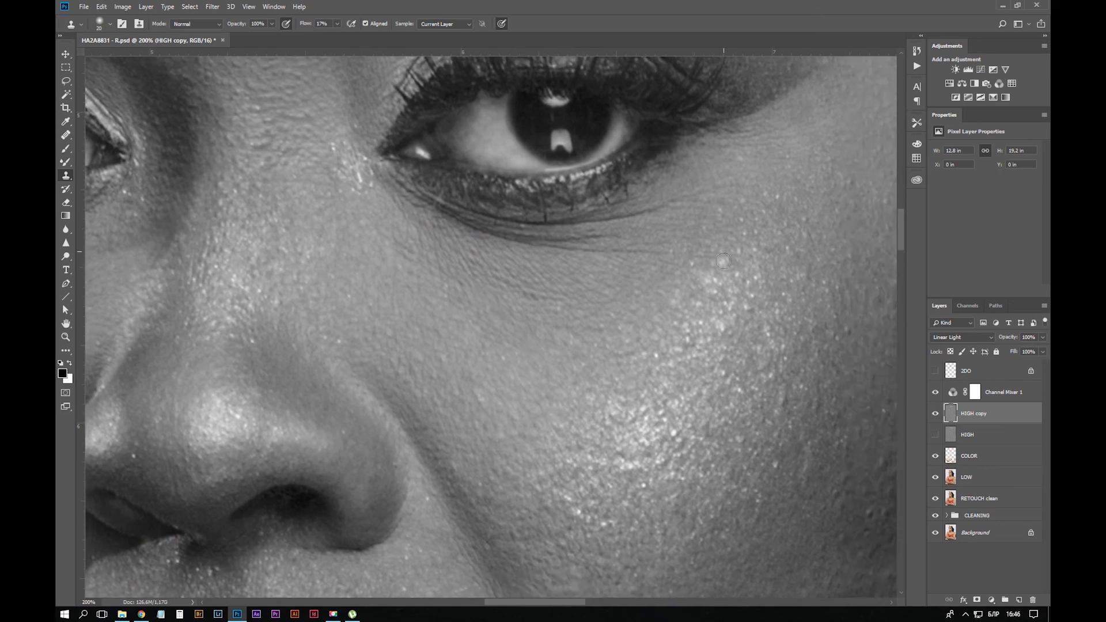
pyautogui.hotkey('ctrl', 'z')
# Even out the skin texture across the outer part of the near cheek with the Clone Stamp
pyautogui.press('space')
pyautogui.moveTo(725, 258); pyautogui.dragTo(658, 172)
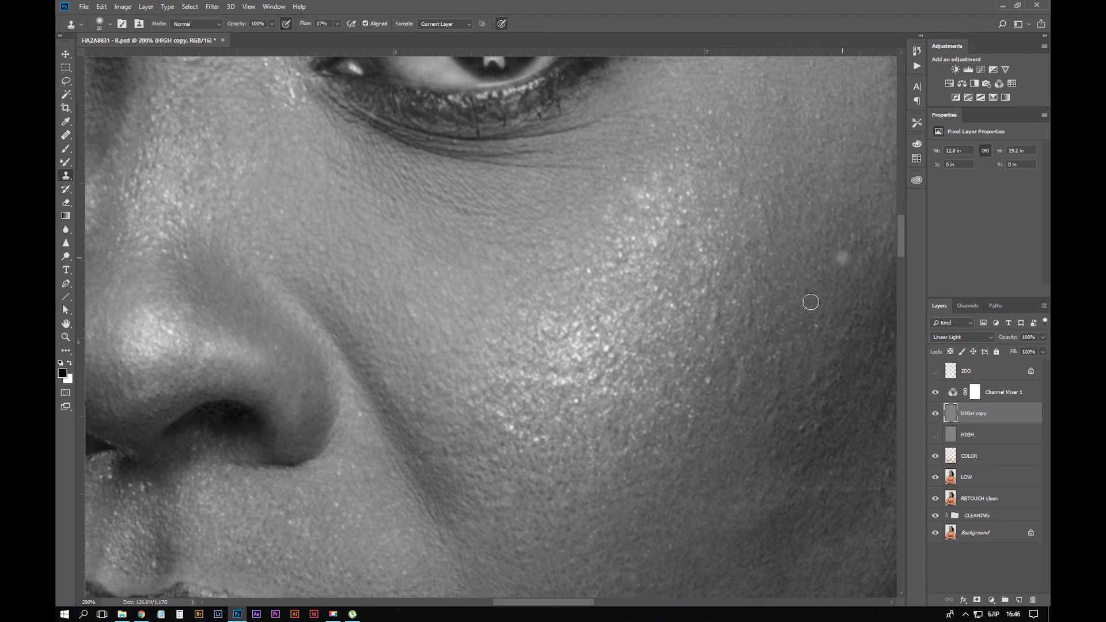
pyautogui.press('space')
pyautogui.moveTo(719, 296); pyautogui.dragTo(716, 224)
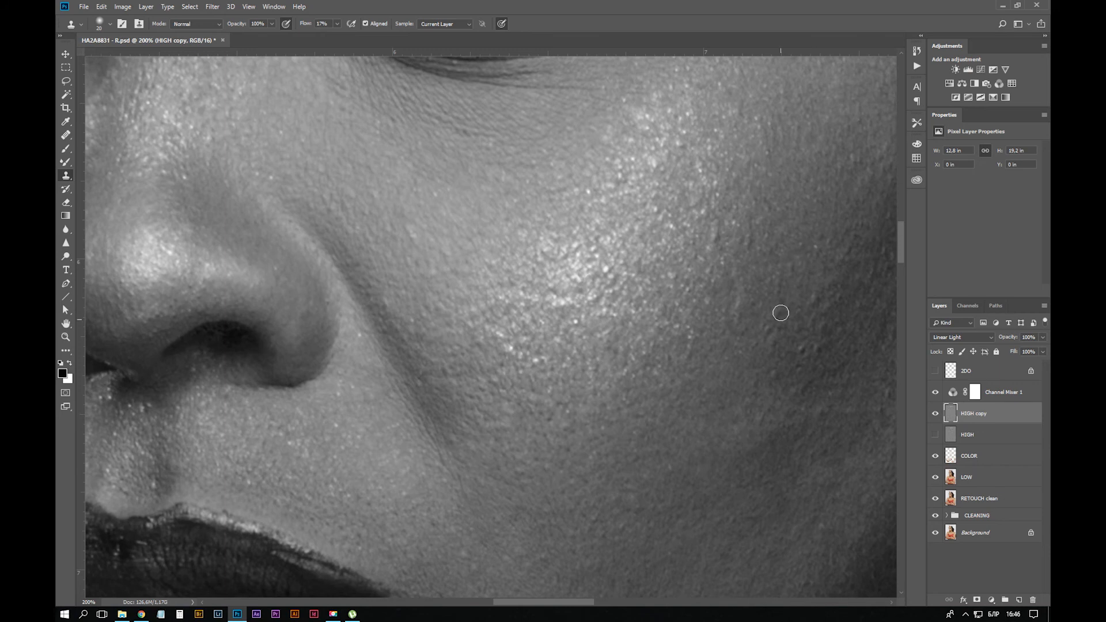
pyautogui.press('space')
pyautogui.moveTo(811, 394); pyautogui.dragTo(647, 299)
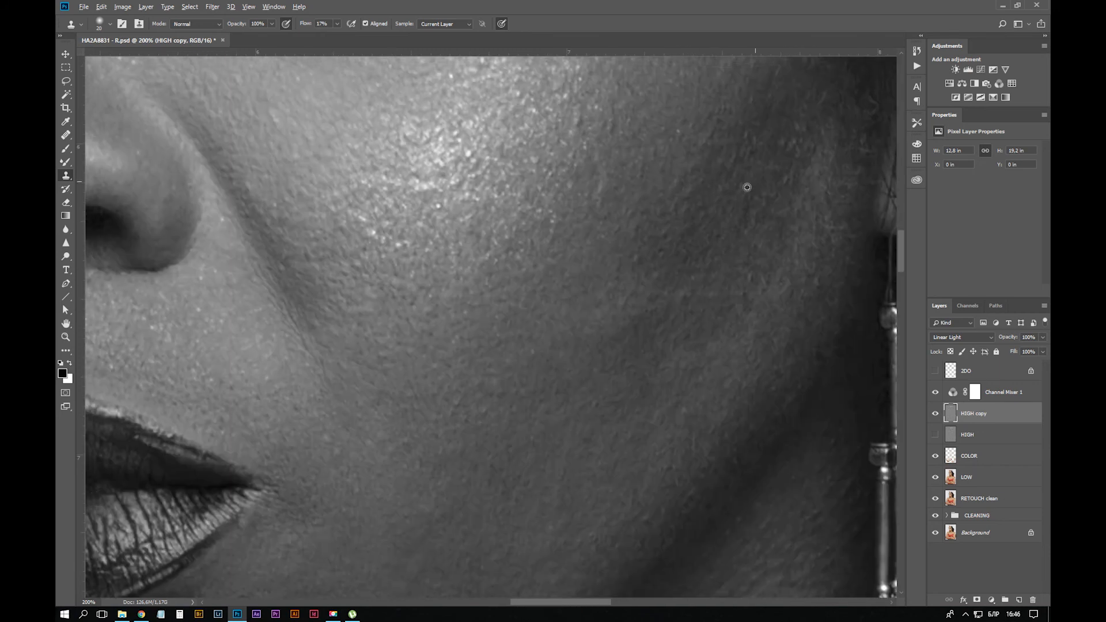
pyautogui.press('space')
pyautogui.moveTo(501, 342); pyautogui.dragTo(590, 232)
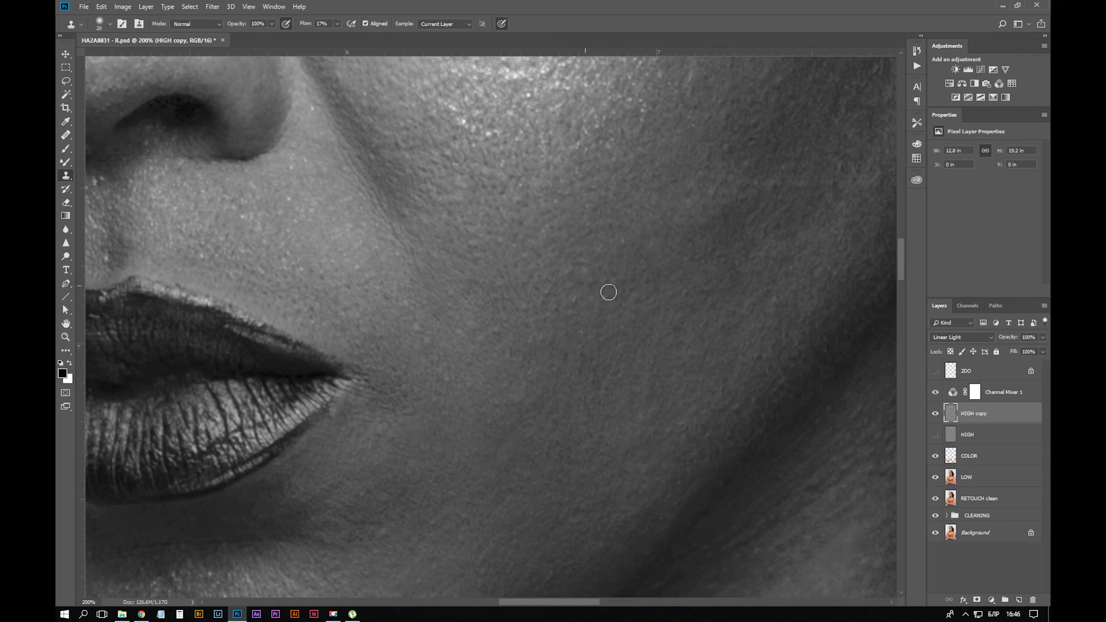
# Clone skin texture over the uneven spots beside the mouth corner and along the near side of the jaw
pyautogui.press('space')
pyautogui.moveTo(384, 282); pyautogui.dragTo(511, 299)
pyautogui.press('space')
pyautogui.moveTo(648, 310); pyautogui.dragTo(820, 173)
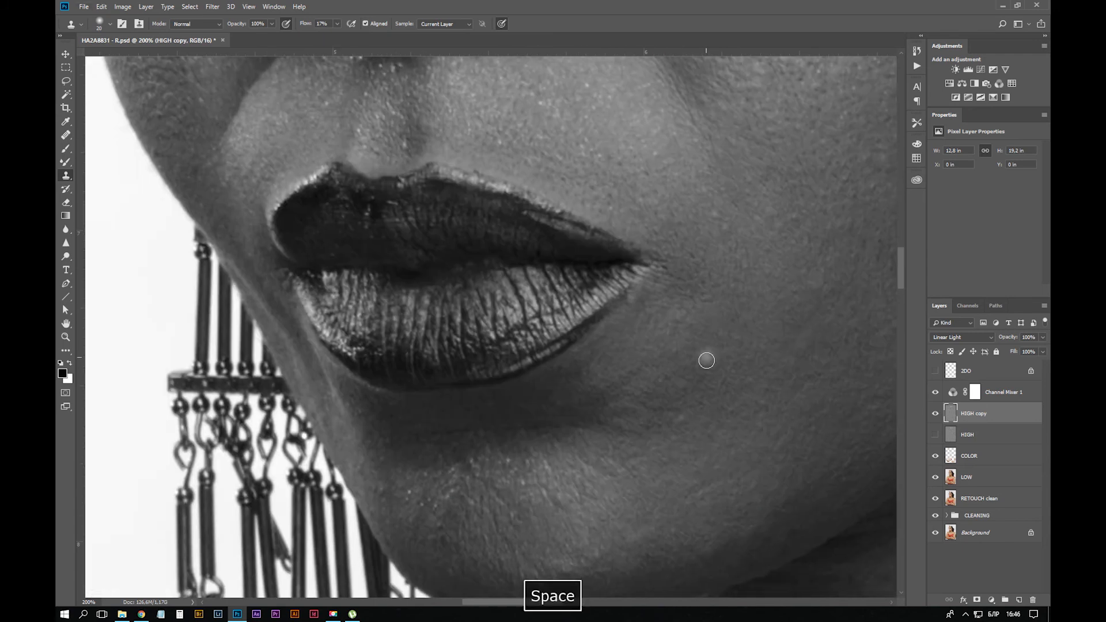
pyautogui.press('space')
pyautogui.moveTo(663, 404); pyautogui.dragTo(541, 250)
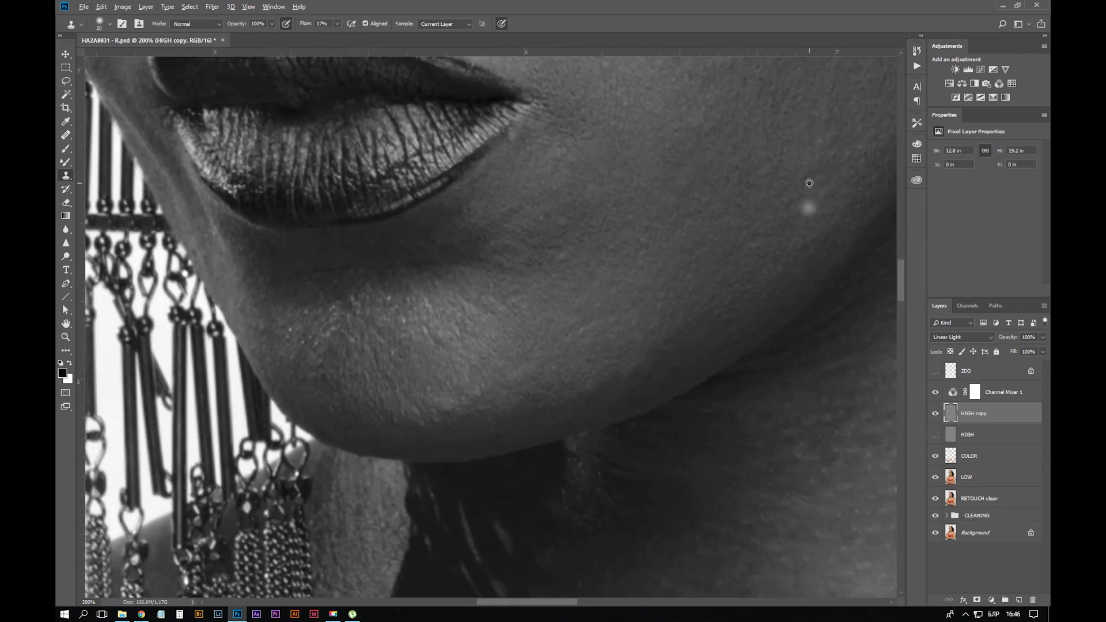
# Clone skin texture over the rough spots on the chin below the lips
pyautogui.press('space')
pyautogui.moveTo(586, 316)
pyautogui.mouseDown()
pyautogui.moveTo(641, 226)
pyautogui.moveTo(694, 224)
pyautogui.mouseUp()
pyautogui.press('space')
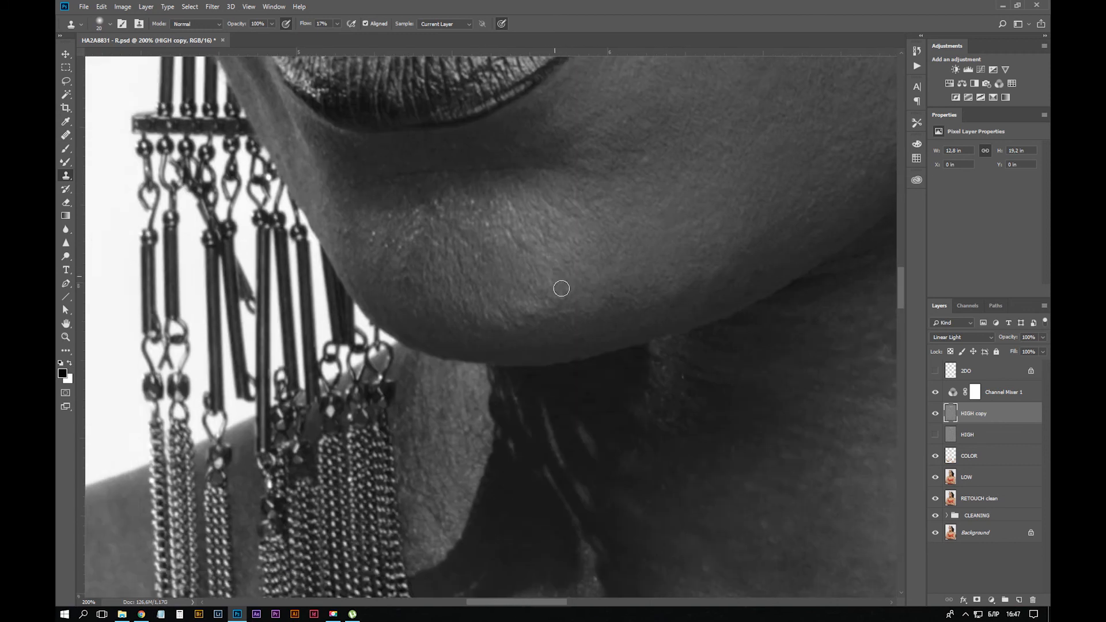
pyautogui.hotkey('ctrl', 'alt', 'x')
pyautogui.click(499, 301)
pyautogui.moveTo(490, 248); pyautogui.dragTo(565, 213)
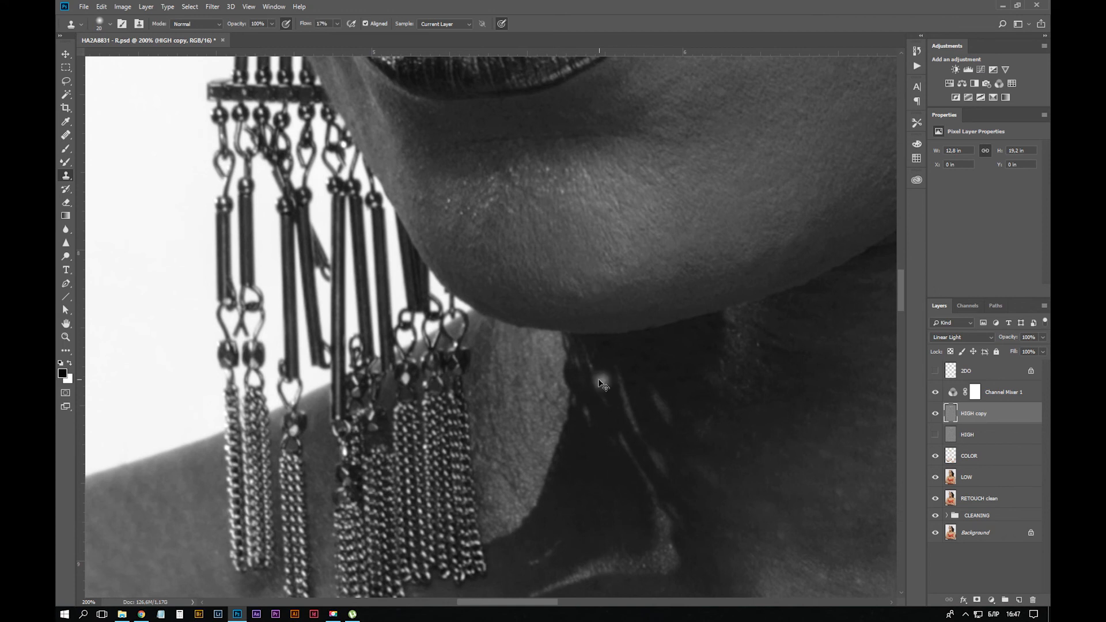
# Set the Clone Stamp to Lighten mode with 6% flow and a 100 px brush for the forehead area
pyautogui.hotkey('ctrl', '-')
pyautogui.hotkey('ctrl', '-')
pyautogui.hotkey('ctrl', '+')
pyautogui.moveTo(615, 297); pyautogui.dragTo(614, 295)
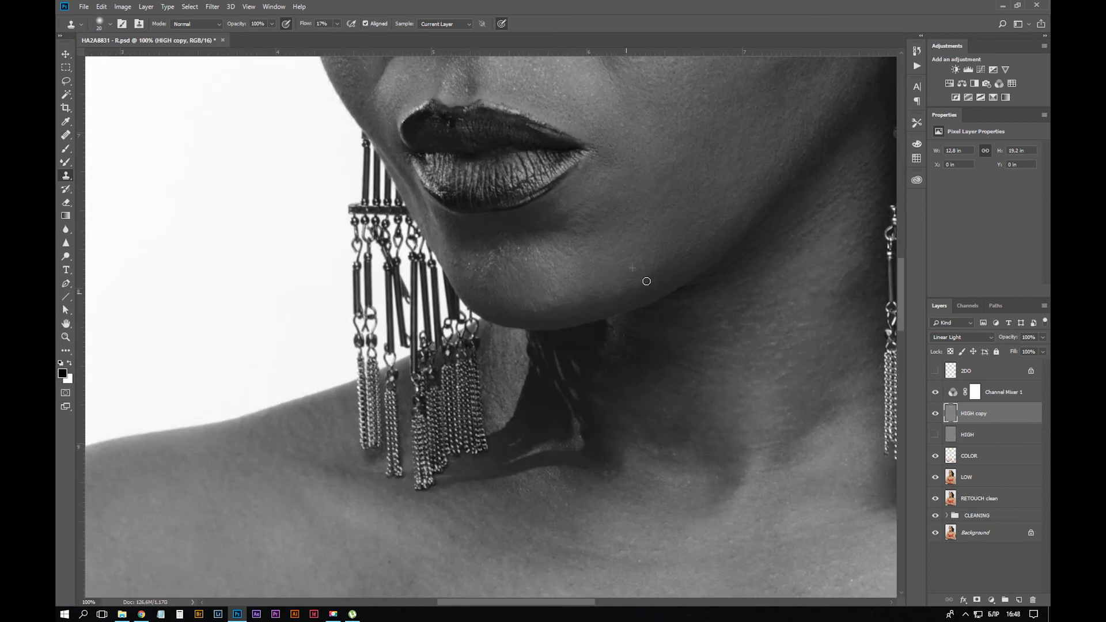
pyautogui.press('space')
pyautogui.moveTo(639, 81); pyautogui.dragTo(699, 588)
pyautogui.moveTo(641, 193); pyautogui.dragTo(600, 337)
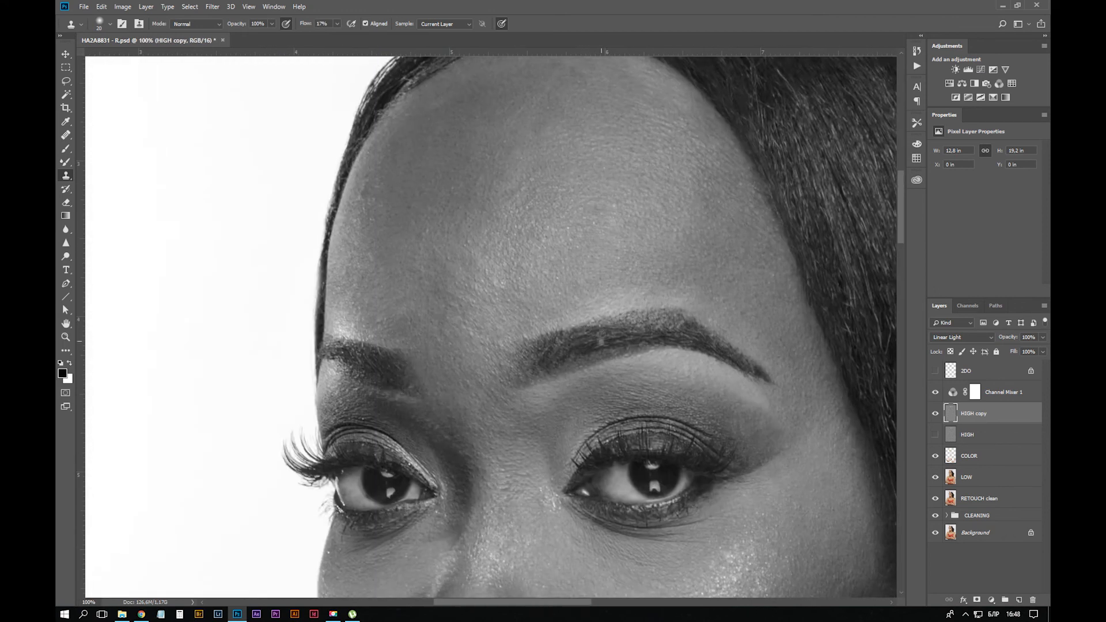
pyautogui.hotkey('ctrl', '=')
pyautogui.hotkey('ctrl', '-')
pyautogui.click(196, 23)
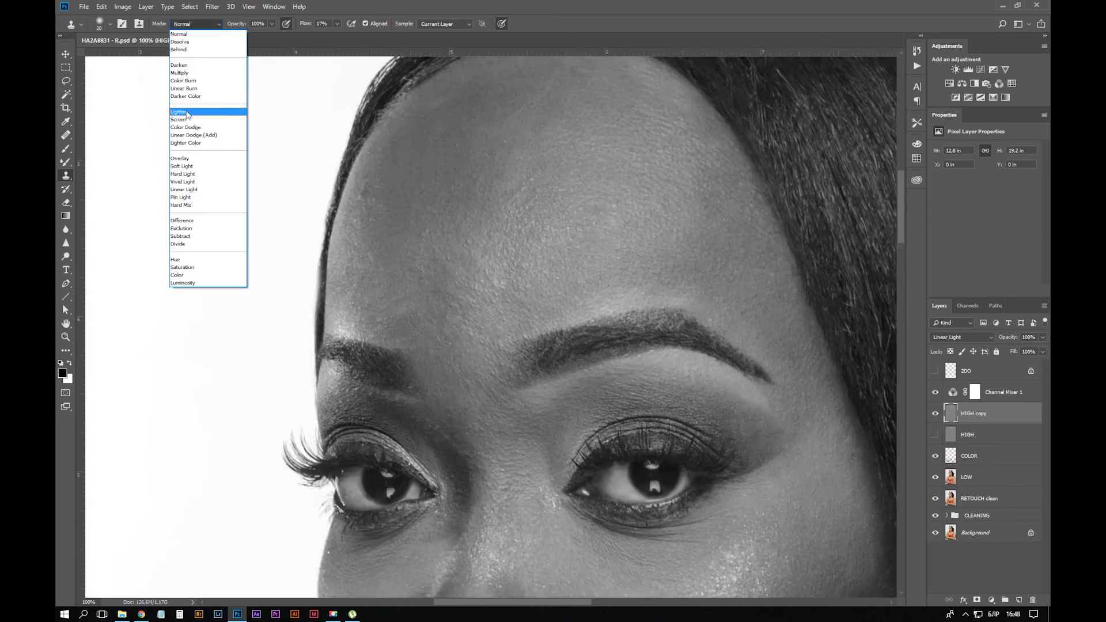
pyautogui.click(190, 110)
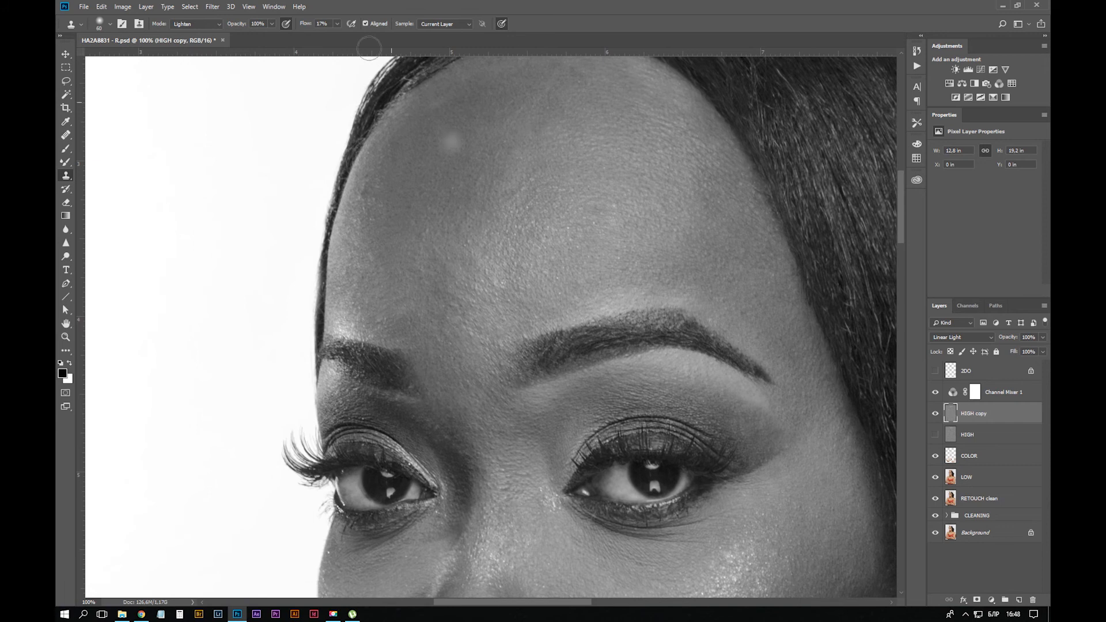
pyautogui.click(337, 23)
pyautogui.moveTo(339, 36); pyautogui.dragTo(333, 36)
pyautogui.click(380, 5)
pyautogui.press('[')
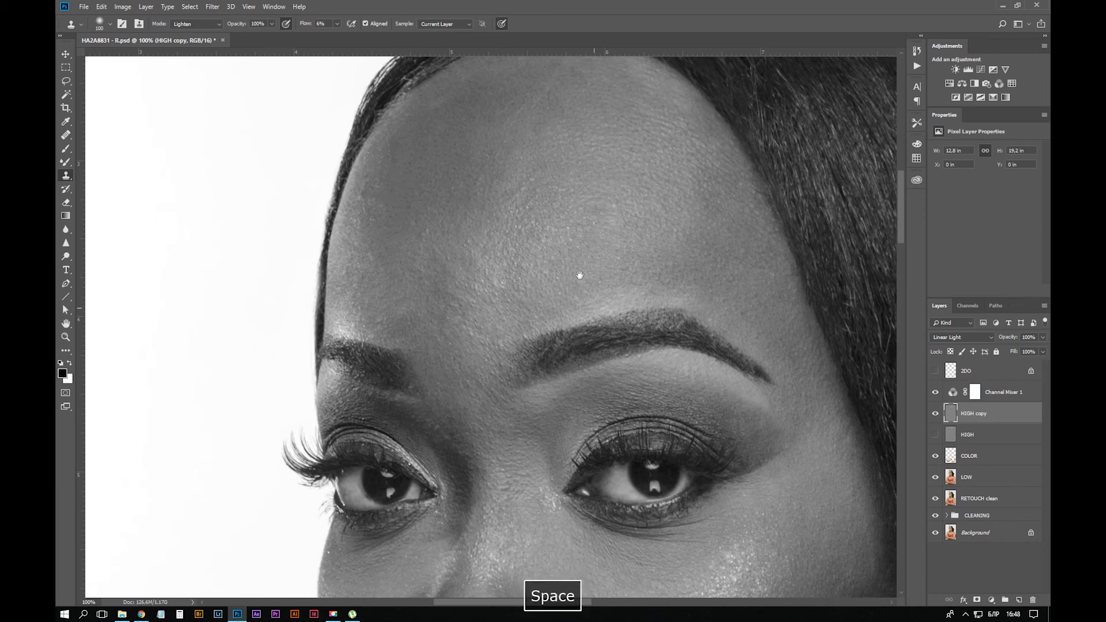
# Raise the Clone Stamp flow to 17% and clone smooth skin over the arm hairs near the wrist of the upper forearm
pyautogui.moveTo(580, 276); pyautogui.dragTo(564, 140)
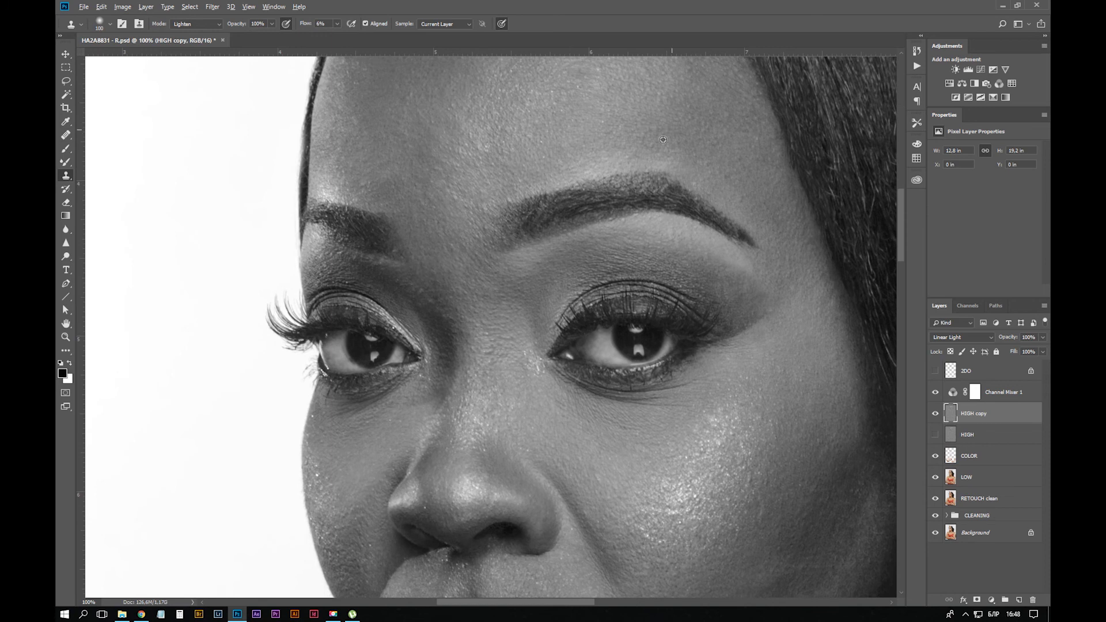
pyautogui.moveTo(605, 435); pyautogui.dragTo(551, 163)
pyautogui.moveTo(581, 351); pyautogui.dragTo(546, 200)
pyautogui.moveTo(553, 404); pyautogui.dragTo(523, 124)
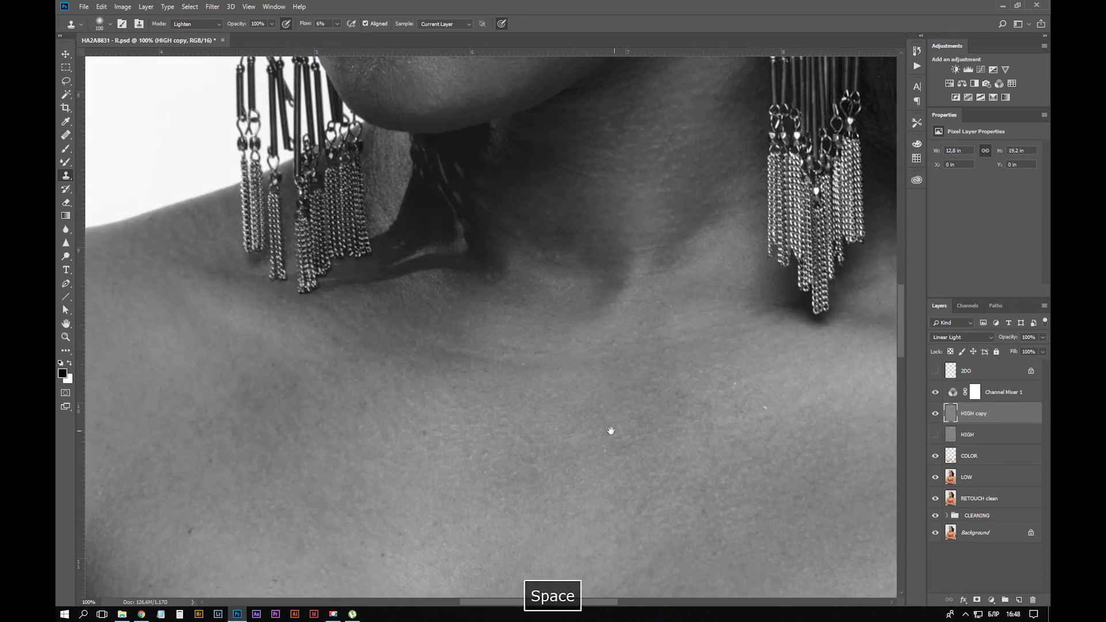
pyautogui.hotkey('ctrl', '-')
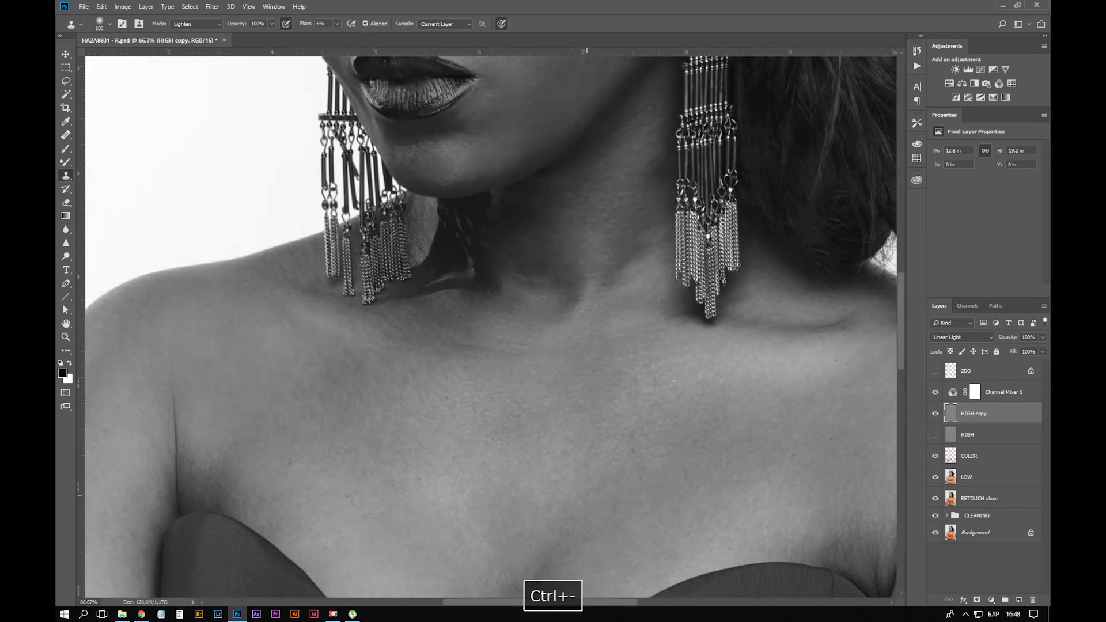
pyautogui.moveTo(657, 559)
pyautogui.mouseDown()
pyautogui.moveTo(668, 320)
pyautogui.moveTo(690, 173)
pyautogui.moveTo(675, 154)
pyautogui.mouseUp()
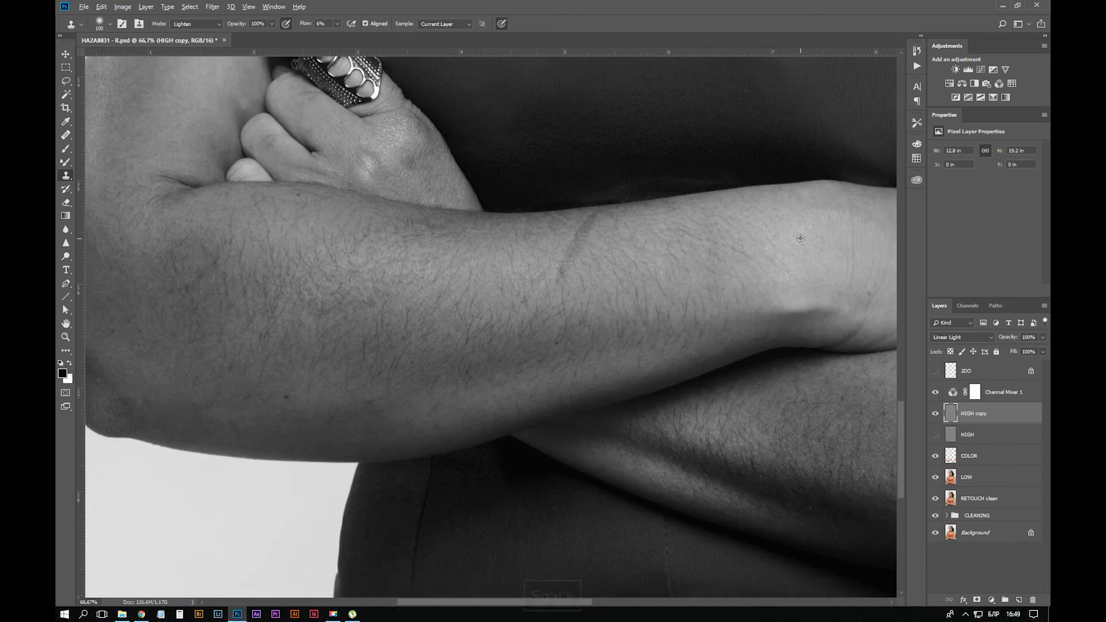
pyautogui.moveTo(780, 275); pyautogui.dragTo(744, 336)
pyautogui.moveTo(337, 24); pyautogui.dragTo(353, 35)
pyautogui.moveTo(640, 311); pyautogui.dragTo(419, 300)
pyautogui.moveTo(471, 216); pyautogui.dragTo(624, 279)
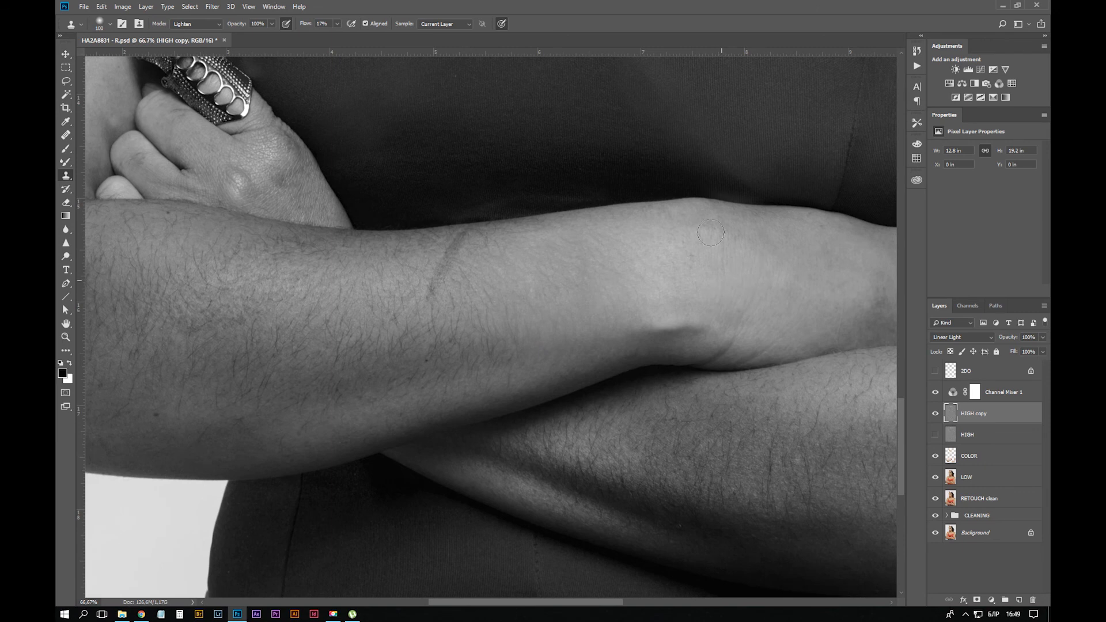
# Enlarge the brush to 150 px and clone clean skin texture over the hairs near the elbow of the lower arm
pyautogui.moveTo(756, 300); pyautogui.dragTo(729, 266)
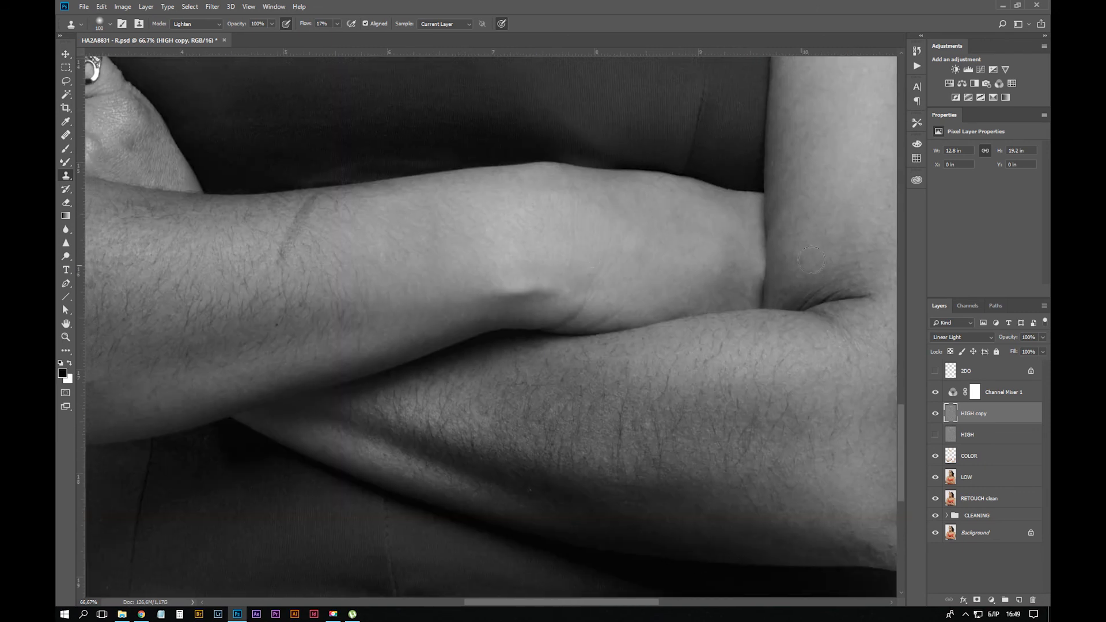
pyautogui.moveTo(812, 261); pyautogui.dragTo(716, 263)
pyautogui.moveTo(750, 488); pyautogui.dragTo(651, 363)
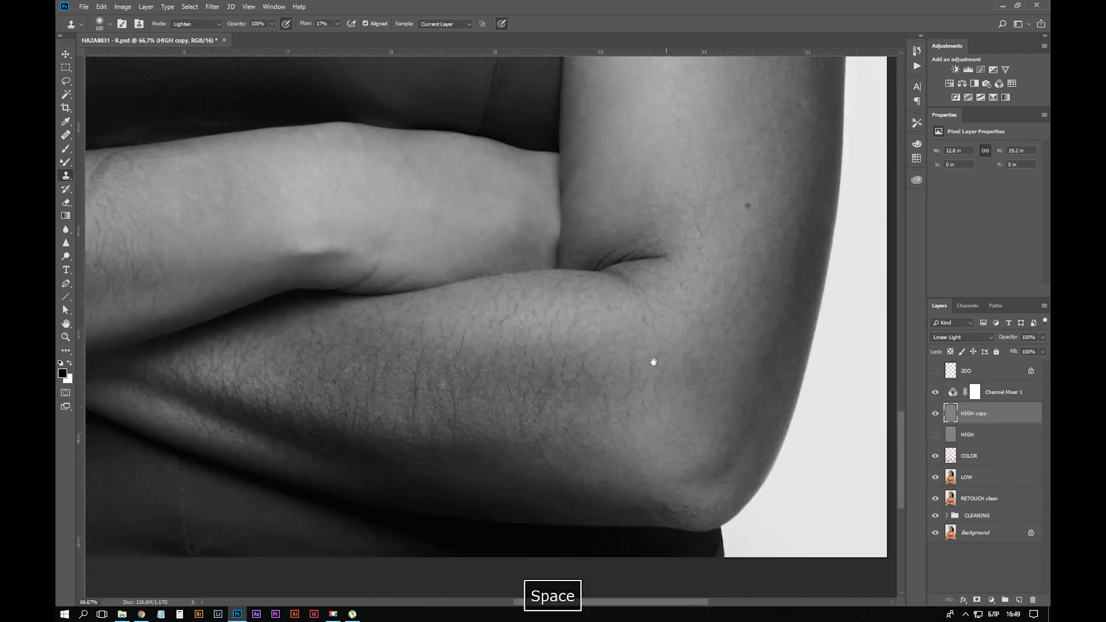
pyautogui.hotkey('ctrl', 'z')
pyautogui.press(']')
pyautogui.press(']')
pyautogui.keyDown('alt'); pyautogui.click(745, 388); pyautogui.keyUp('alt')
pyautogui.moveTo(731, 369); pyautogui.dragTo(756, 289)
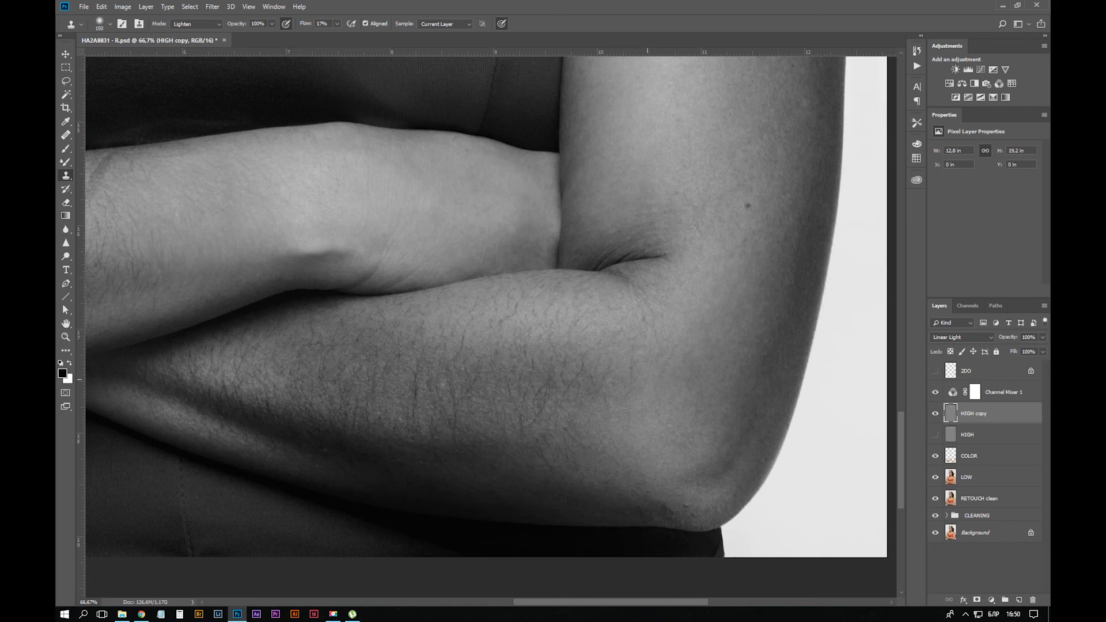
# Hide the Channel Mixer 1 layer to work on the upper forearm in color
pyautogui.moveTo(587, 382); pyautogui.dragTo(956, 458)
pyautogui.moveTo(608, 338); pyautogui.dragTo(731, 307)
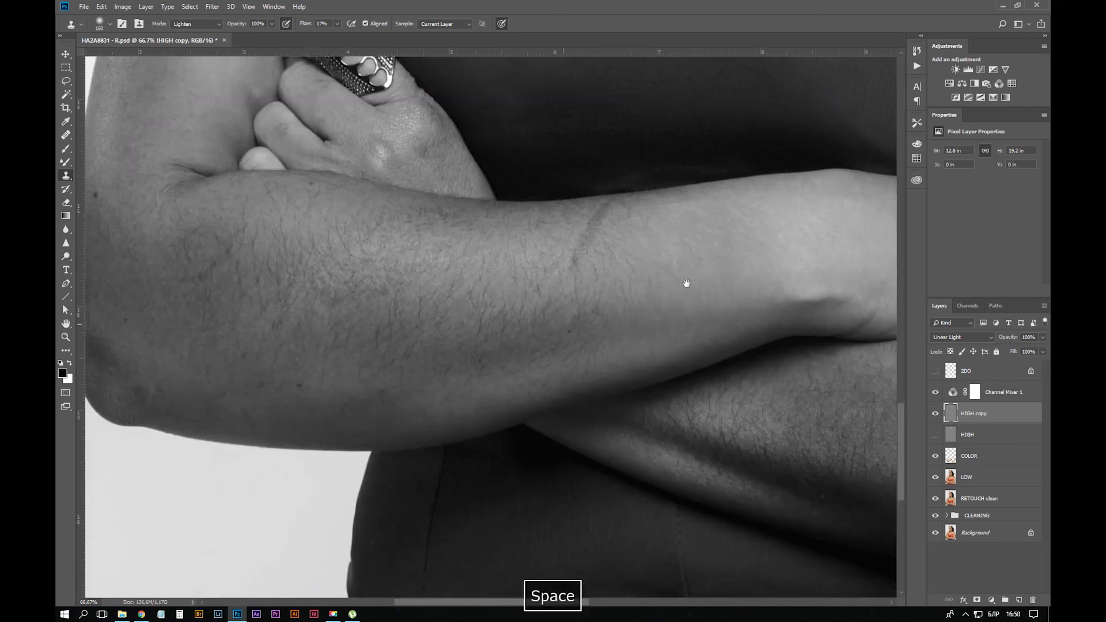
pyautogui.moveTo(650, 292)
pyautogui.mouseDown()
pyautogui.moveTo(600, 255)
pyautogui.moveTo(568, 297)
pyautogui.moveTo(648, 264)
pyautogui.mouseUp()
pyautogui.click(936, 391)
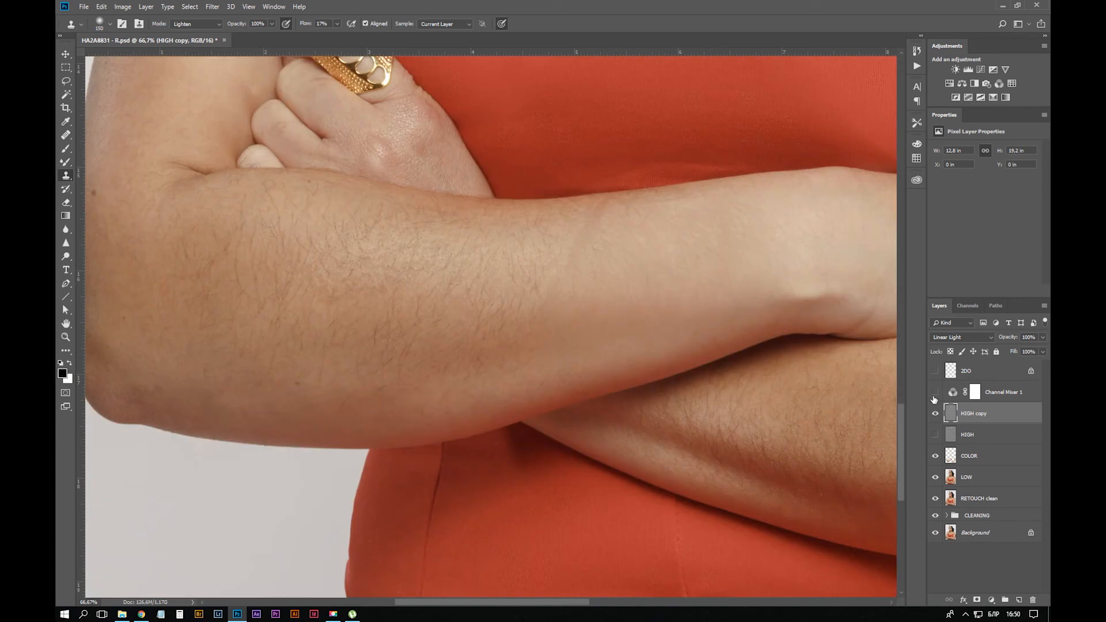
# Sample clean skin near the elbow of the upper forearm and clone it over the hairs below the elbow crease
pyautogui.moveTo(726, 369)
pyautogui.mouseDown()
pyautogui.moveTo(232, 321)
pyautogui.moveTo(655, 423)
pyautogui.moveTo(701, 391)
pyautogui.mouseUp()
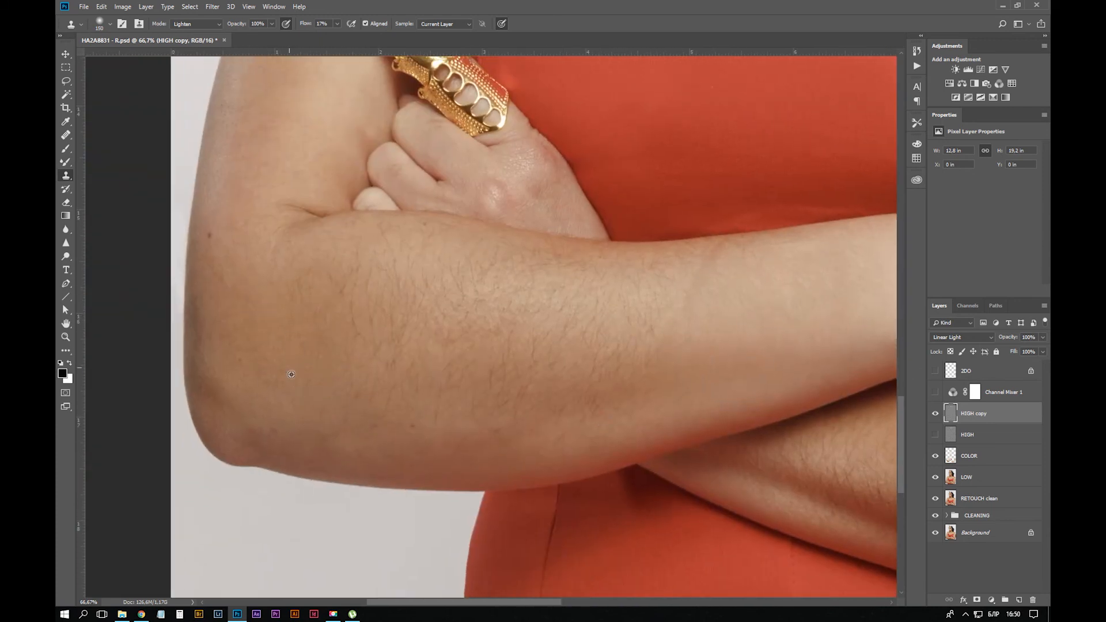
pyautogui.keyDown('alt'); pyautogui.click(306, 344); pyautogui.keyUp('alt')
pyautogui.moveTo(305, 286); pyautogui.dragTo(280, 283)
# Reduce the brush to 20 px and clone skin over the marks on the folded fingers above the forearm
pyautogui.hotkey('ctrl', '+')
pyautogui.press('[')
pyautogui.press('[')
pyautogui.press('[')
pyautogui.press('[')
pyautogui.press('[')
pyautogui.press('[')
pyautogui.press('[')
pyautogui.press('[')
pyautogui.press('[')
pyautogui.press('[')
pyautogui.press('[')
pyautogui.press('[')
pyautogui.press('[')
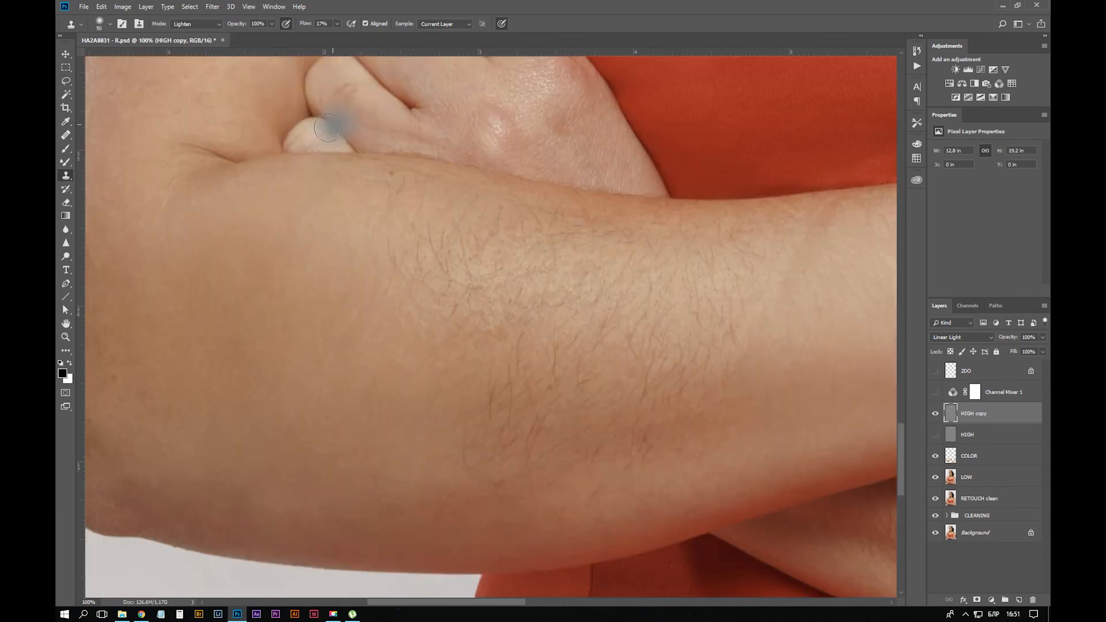
pyautogui.keyDown('alt'); pyautogui.click(317, 137); pyautogui.keyUp('alt')
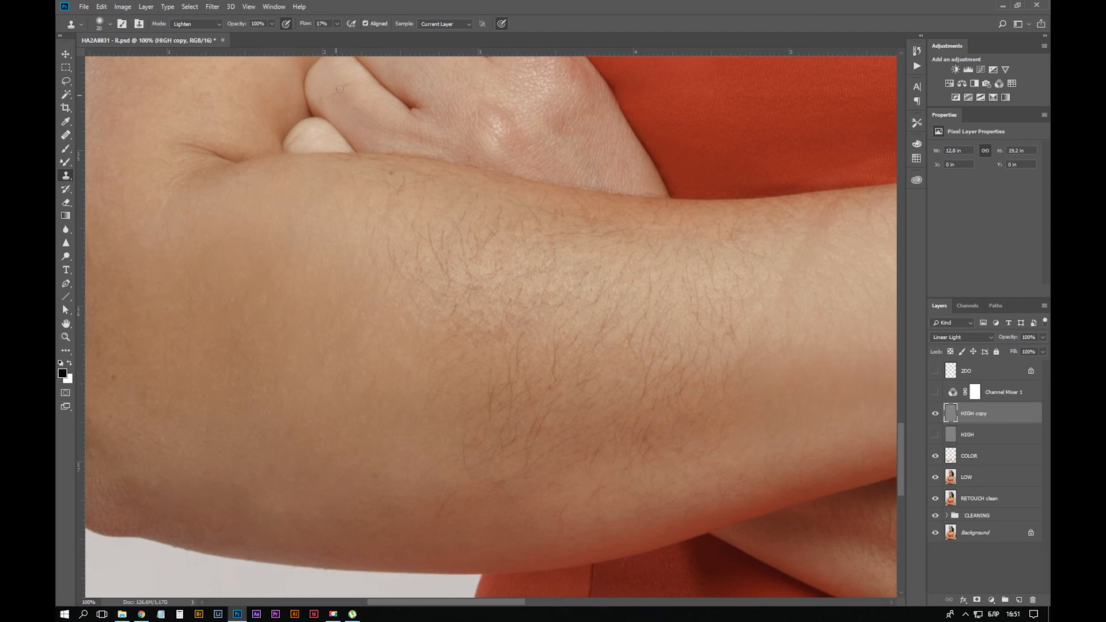
pyautogui.moveTo(340, 90); pyautogui.dragTo(349, 85)
pyautogui.keyDown('alt'); pyautogui.click(384, 66); pyautogui.keyUp('alt')
# Enlarge the brush to 125 px and clone smooth skin over the hairs across the middle of the upper forearm
pyautogui.moveTo(556, 226); pyautogui.dragTo(666, 160)
pyautogui.press(']')
pyautogui.press(']')
pyautogui.press(']')
pyautogui.press(']')
pyautogui.press(']')
pyautogui.press(']')
pyautogui.press(']')
pyautogui.press(']')
pyautogui.press(']')
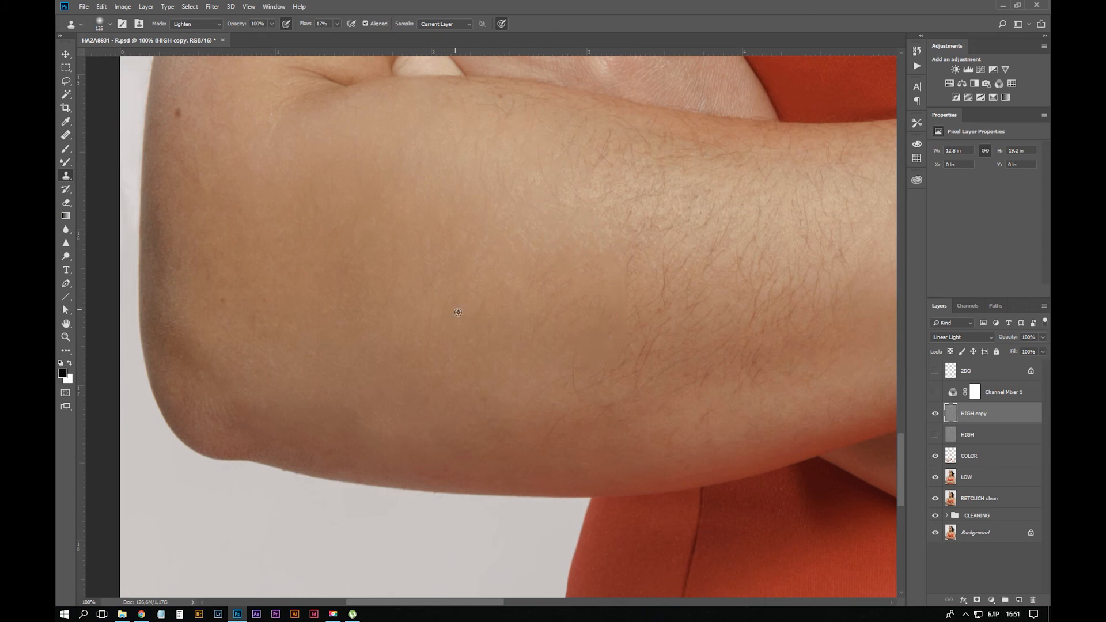
pyautogui.moveTo(621, 163); pyautogui.dragTo(455, 166)
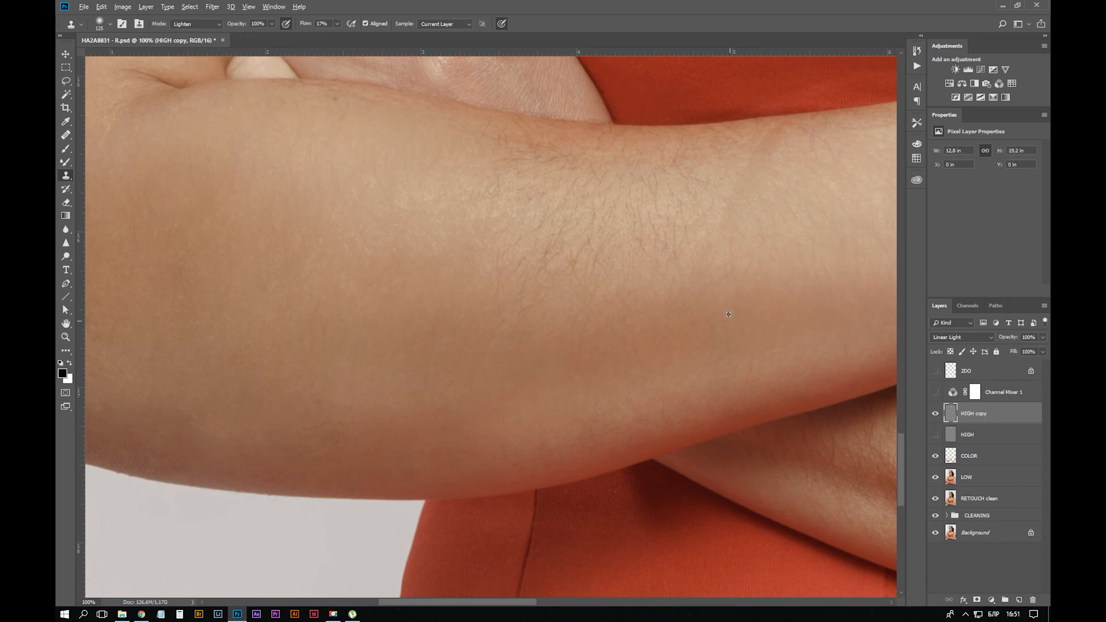
pyautogui.moveTo(729, 279); pyautogui.dragTo(660, 334)
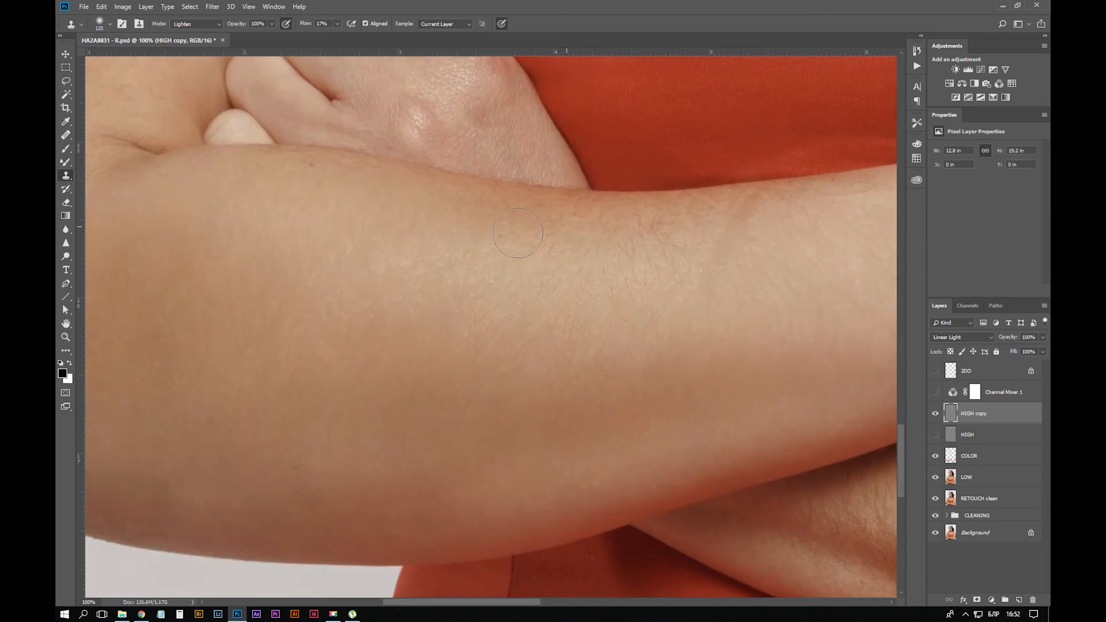
# Clone smooth skin over the remaining hairs from the forearm's upper edge toward the wrist with a 90 px brush
pyautogui.moveTo(518, 233)
pyautogui.mouseDown()
pyautogui.moveTo(568, 321)
pyautogui.moveTo(247, 323)
pyautogui.moveTo(173, 346)
pyautogui.mouseUp()
pyautogui.press('[')
pyautogui.press('[')
pyautogui.keyDown('alt'); pyautogui.click(596, 302); pyautogui.keyUp('alt')
pyautogui.moveTo(604, 283); pyautogui.dragTo(590, 277)
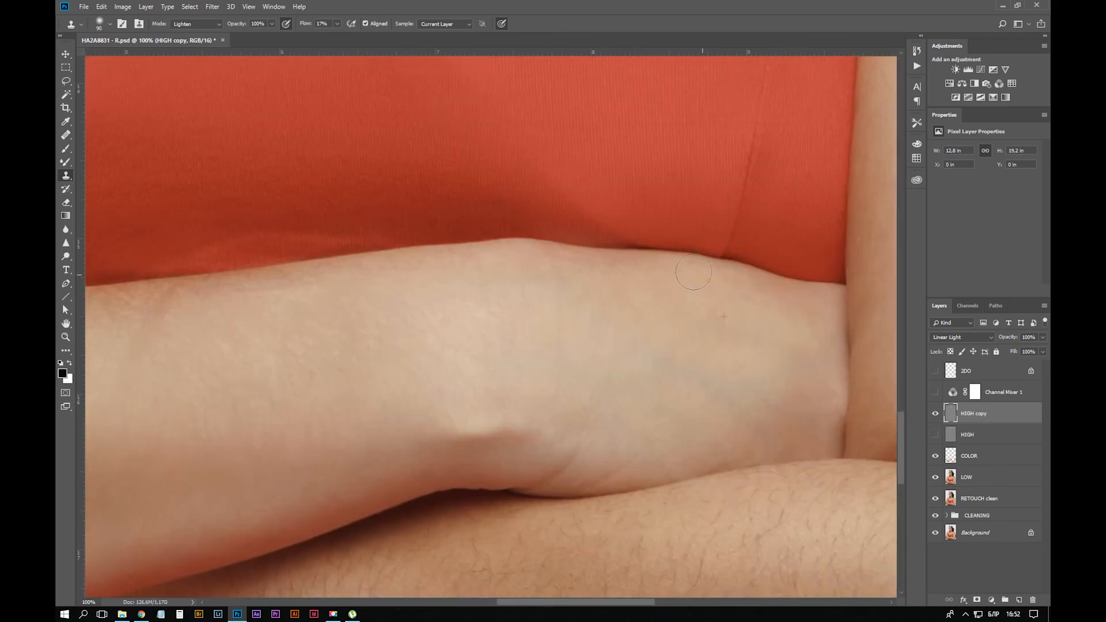
# Use a 60 px brush to clone skin over the uneven marks on the forearm's edge against the red dress
pyautogui.moveTo(144, 386); pyautogui.dragTo(489, 427)
pyautogui.keyDown('alt'); pyautogui.click(511, 408); pyautogui.keyUp('alt')
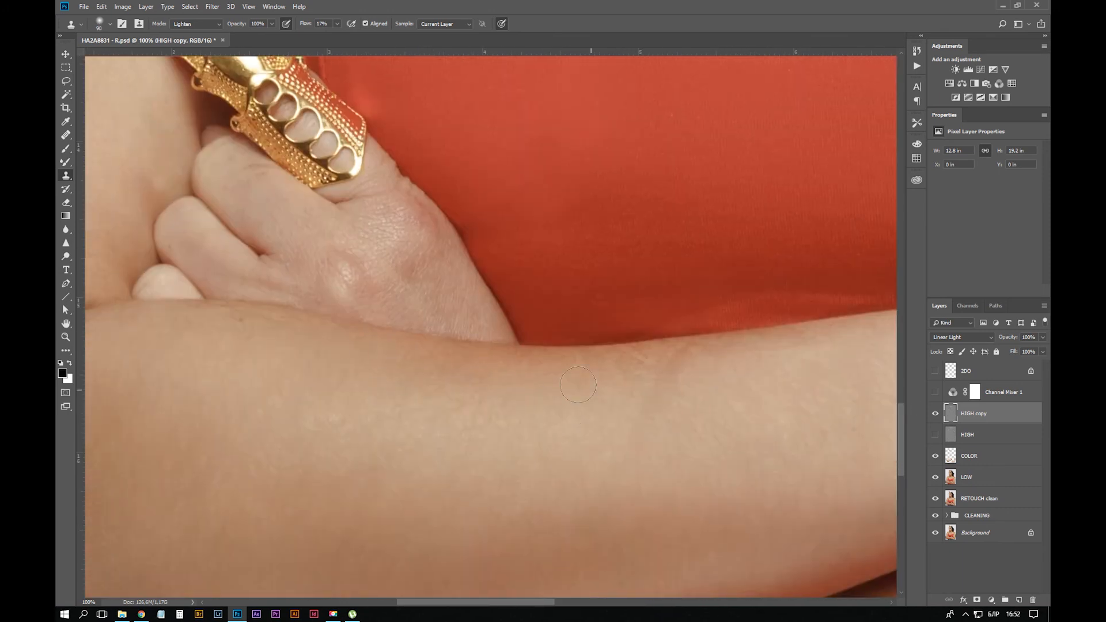
pyautogui.press('[')
pyautogui.press('[')
pyautogui.press('[')
pyautogui.moveTo(642, 350); pyautogui.dragTo(622, 351)
pyautogui.keyDown('alt'); pyautogui.click(588, 426); pyautogui.keyUp('alt')
pyautogui.moveTo(652, 348); pyautogui.dragTo(644, 349)
# Clone further along the forearm's upper edge, switch the Clone Stamp to Normal mode and undo the last stroke
pyautogui.keyDown('alt'); pyautogui.click(749, 367); pyautogui.keyUp('alt')
pyautogui.moveTo(749, 342); pyautogui.dragTo(778, 343)
pyautogui.hotkey('shift', 'alt', 'n')
pyautogui.moveTo(735, 348); pyautogui.dragTo(797, 342)
pyautogui.hotkey('ctrl', 'z')
# Compare the retouched arms with the original Background image
pyautogui.hotkey('ctrl', '-')
pyautogui.hotkey('ctrl', '-')
pyautogui.hotkey('ctrl', '-')
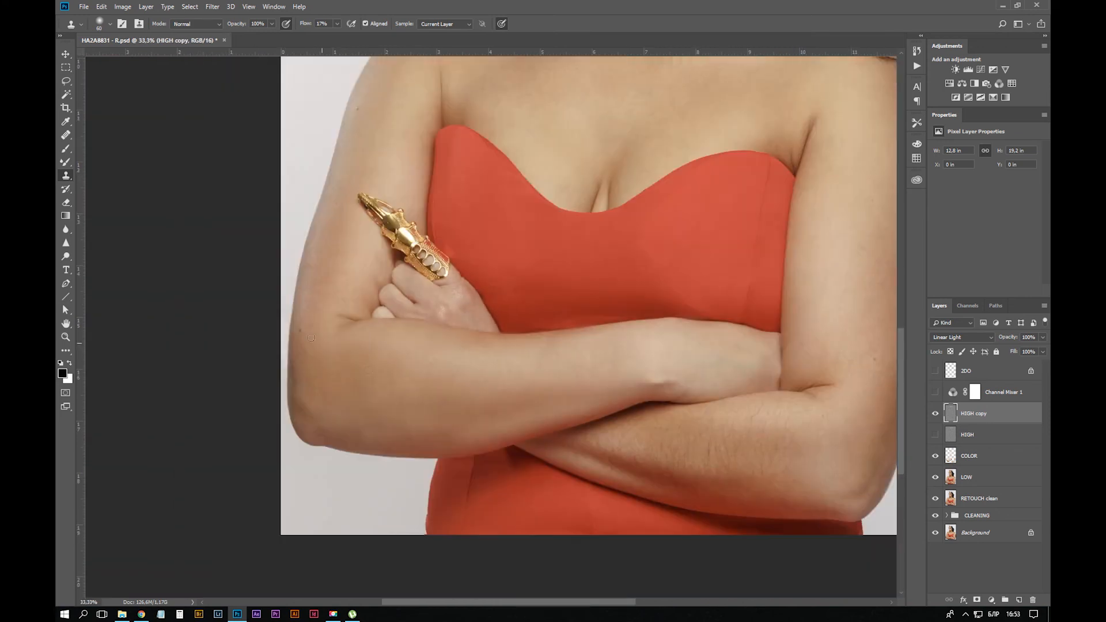
pyautogui.moveTo(403, 368); pyautogui.dragTo(323, 431)
pyautogui.keyDown('alt'); pyautogui.click(936, 533); pyautogui.keyUp('alt')
pyautogui.keyDown('alt'); pyautogui.click(935, 533); pyautogui.keyUp('alt')
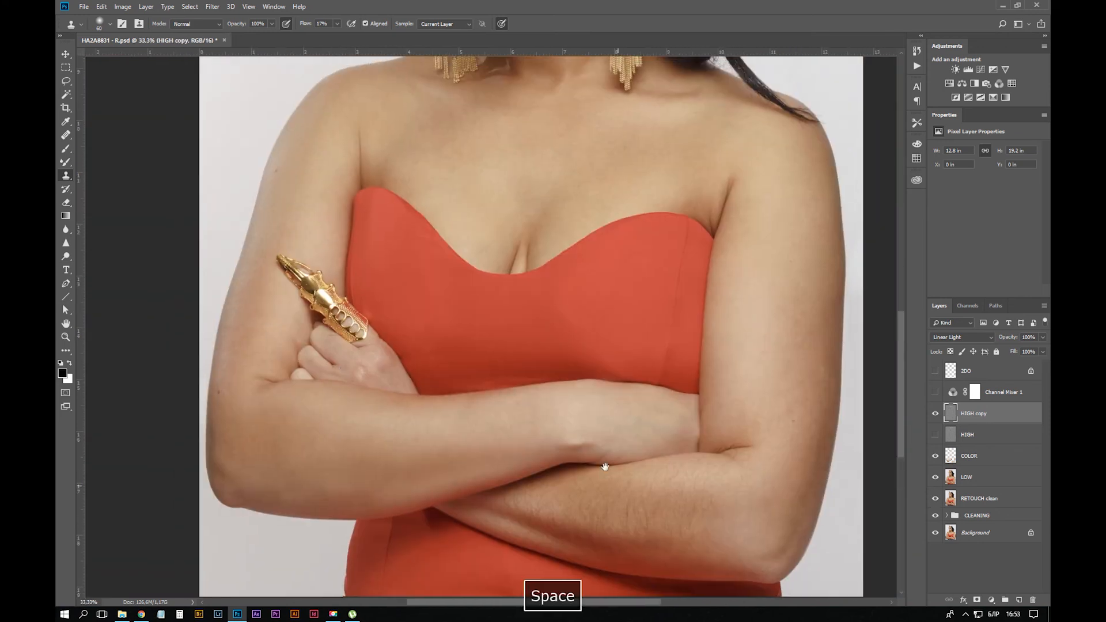
# Set the Clone Stamp to Lighten mode with a 90 px brush and clone smooth skin over the lower forearm's hairs
pyautogui.moveTo(605, 467); pyautogui.dragTo(571, 257)
pyautogui.hotkey('ctrl', '+')
pyautogui.hotkey('ctrl', '+')
pyautogui.moveTo(638, 346)
pyautogui.mouseDown()
pyautogui.moveTo(513, 306)
pyautogui.moveTo(379, 321)
pyautogui.mouseUp()
pyautogui.press(']')
pyautogui.press(']')
pyautogui.press(']')
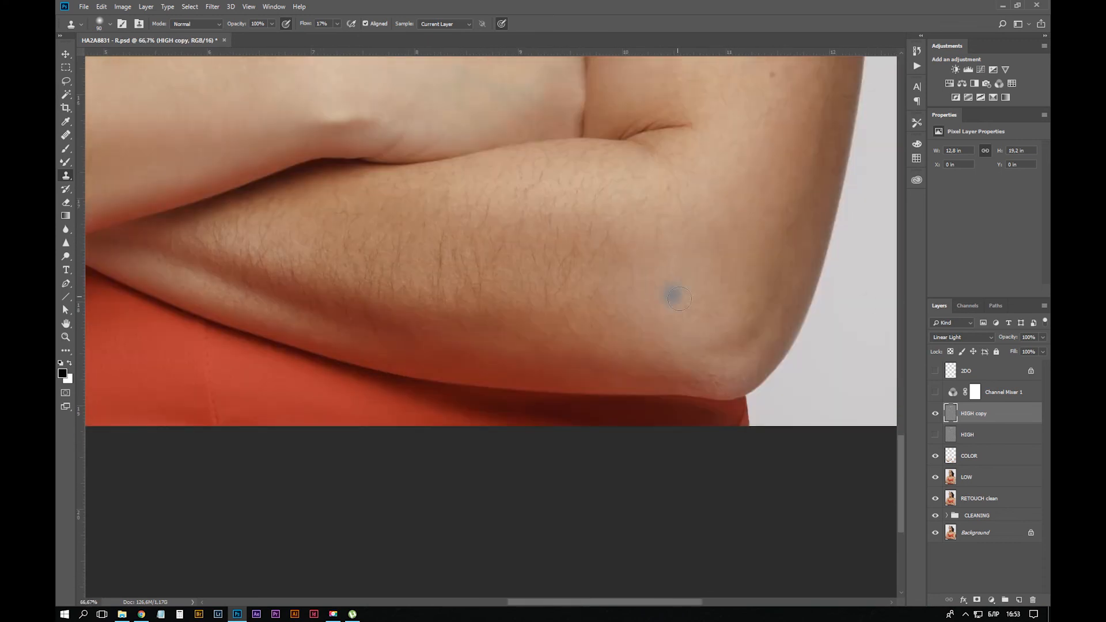
pyautogui.hotkey('shift', 'alt', 'g')
pyautogui.moveTo(607, 337); pyautogui.dragTo(573, 331)
pyautogui.keyDown('alt'); pyautogui.click(528, 219); pyautogui.keyUp('alt')
pyautogui.moveTo(526, 189)
pyautogui.mouseDown()
pyautogui.moveTo(568, 179)
pyautogui.moveTo(523, 167)
pyautogui.mouseUp()
pyautogui.moveTo(422, 299); pyautogui.dragTo(412, 292)
# Clone skin texture beside the lower arm's elbow crease and over the remaining hairs where the forearms cross
pyautogui.moveTo(618, 175); pyautogui.dragTo(520, 301)
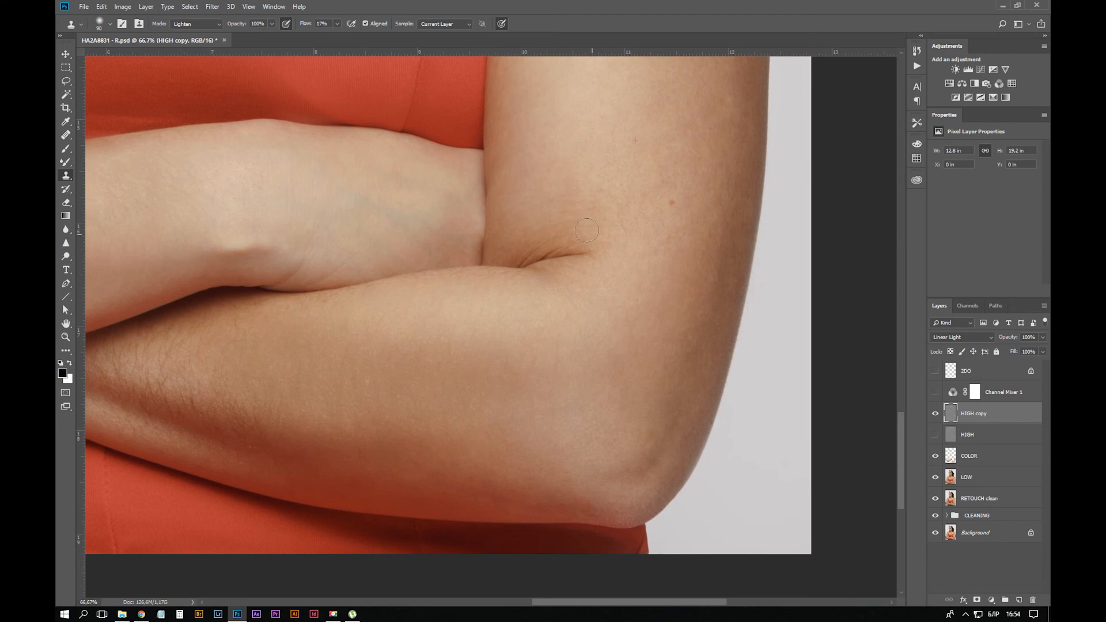
pyautogui.moveTo(584, 167); pyautogui.dragTo(618, 215)
pyautogui.moveTo(311, 376)
pyautogui.mouseDown()
pyautogui.moveTo(610, 250)
pyautogui.moveTo(570, 242)
pyautogui.moveTo(555, 308)
pyautogui.mouseUp()
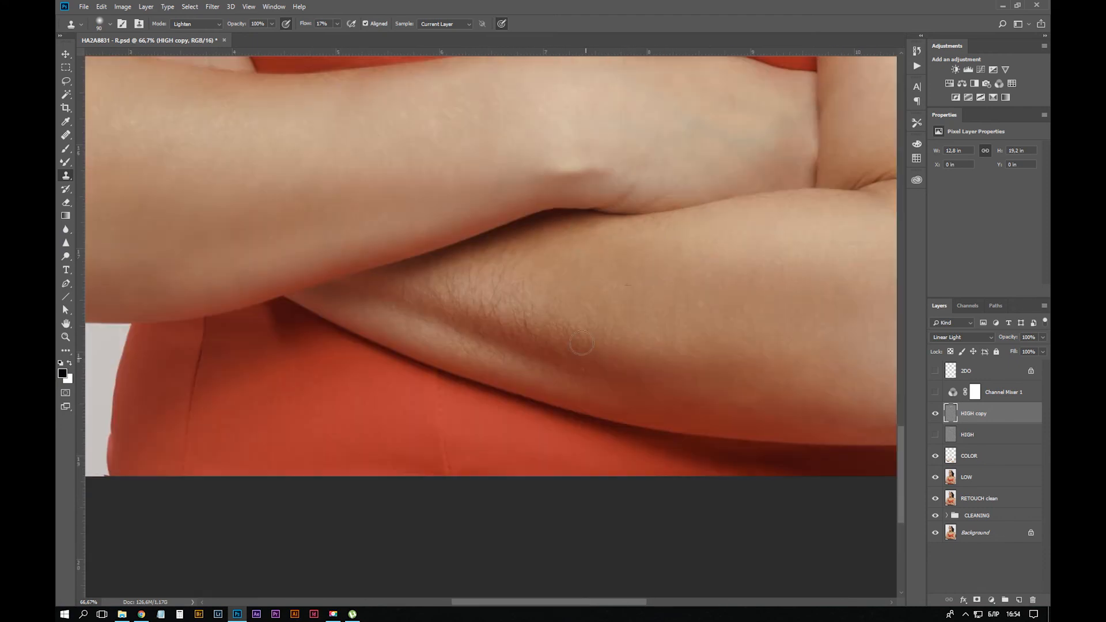
pyautogui.moveTo(593, 381)
pyautogui.mouseDown()
pyautogui.moveTo(531, 332)
pyautogui.moveTo(520, 364)
pyautogui.mouseUp()
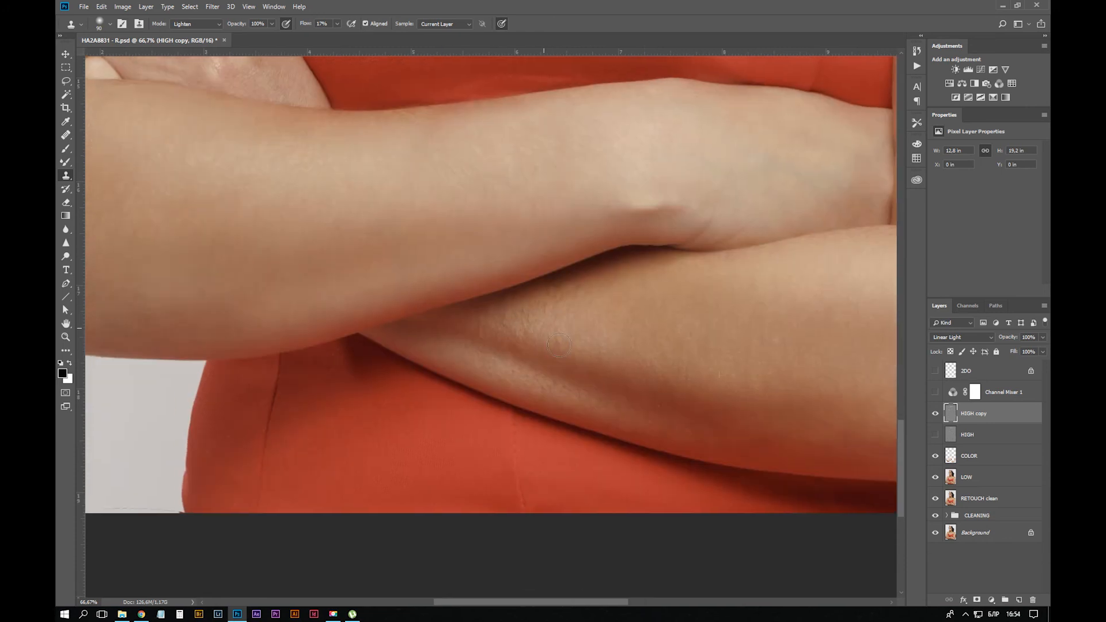
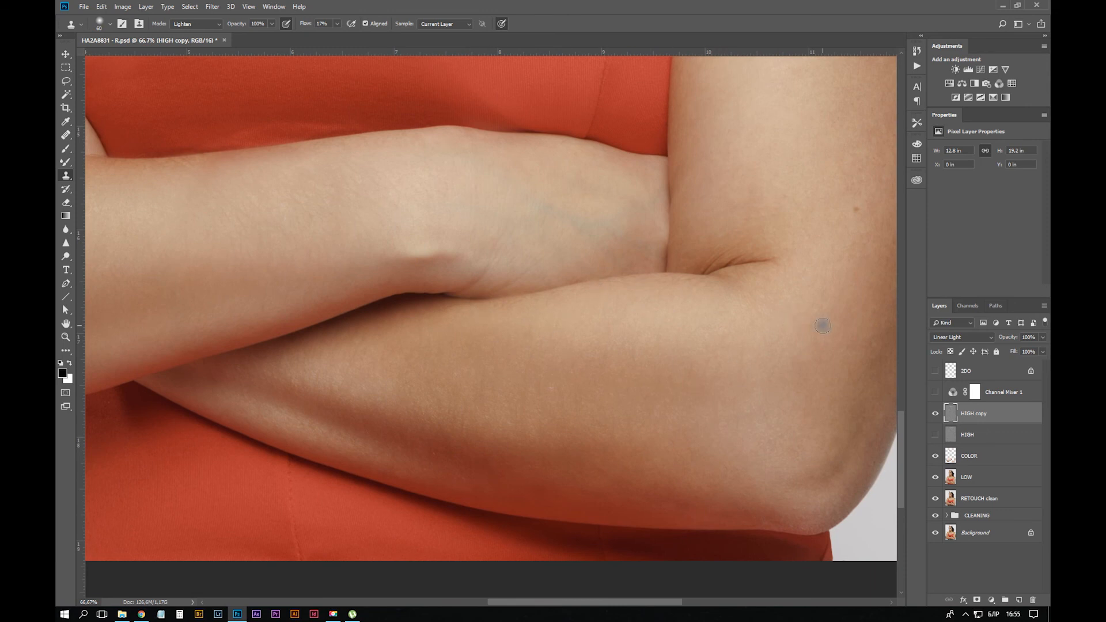
# Examine the retouched arms, shoulders and face at reduced magnification for remaining flaws
pyautogui.hotkey('ctrl', '-')
pyautogui.hotkey('ctrl', '-')
pyautogui.hotkey('ctrl', '-')
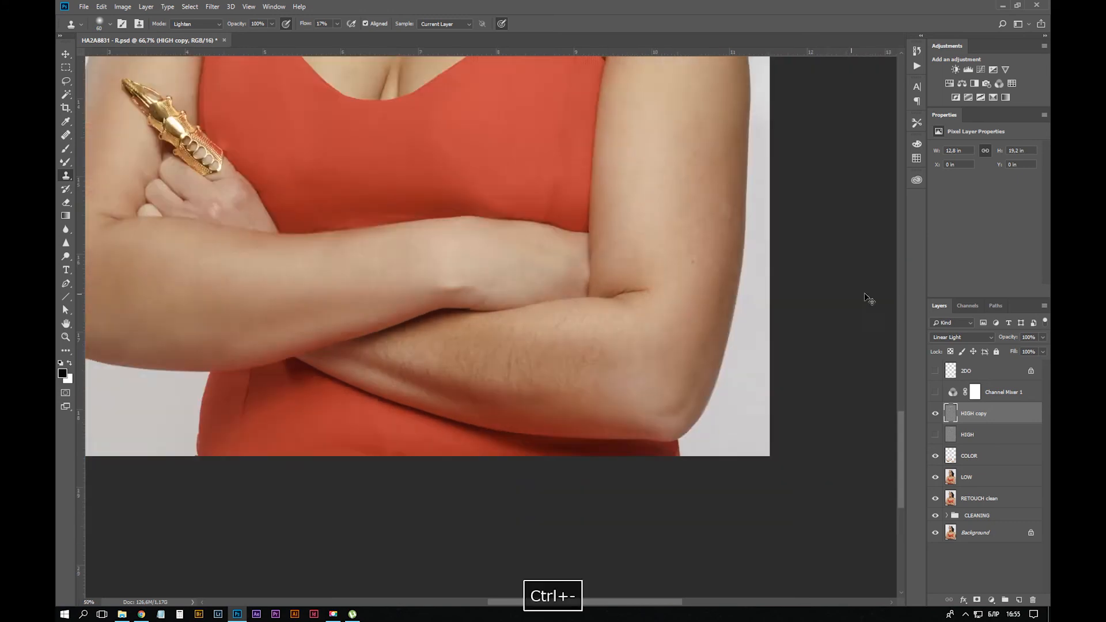
pyautogui.moveTo(509, 227); pyautogui.dragTo(525, 333)
pyautogui.hotkey('ctrl', '+')
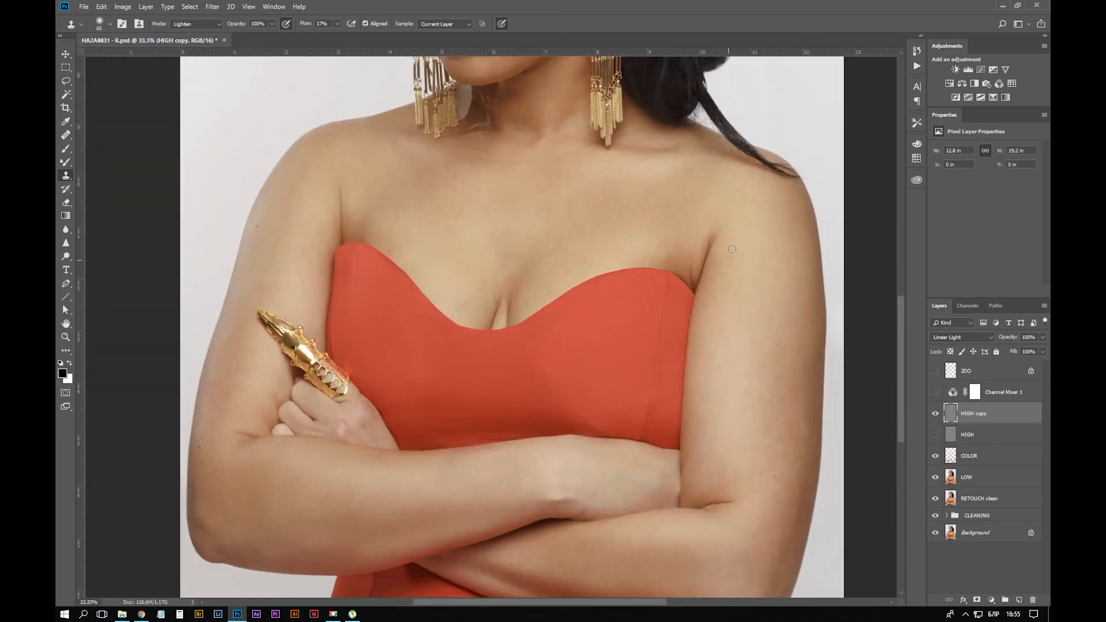
pyautogui.moveTo(715, 329)
pyautogui.mouseDown()
pyautogui.moveTo(736, 368)
pyautogui.moveTo(581, 395)
pyautogui.moveTo(581, 452)
pyautogui.moveTo(623, 377)
pyautogui.moveTo(619, 414)
pyautogui.mouseUp()
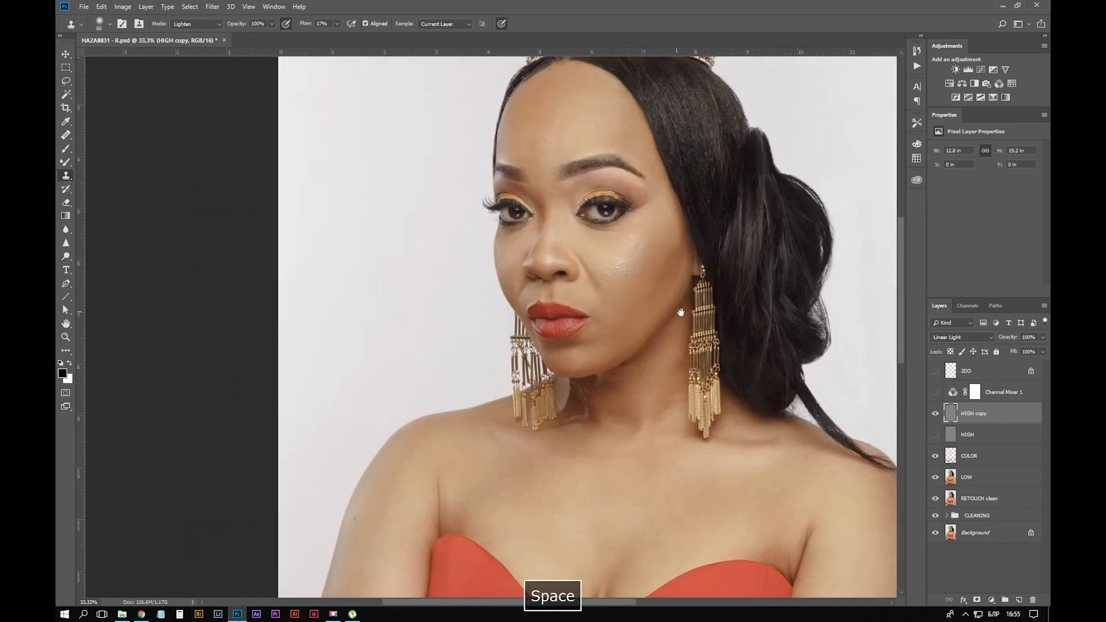
pyautogui.hotkey('ctrl', '+')
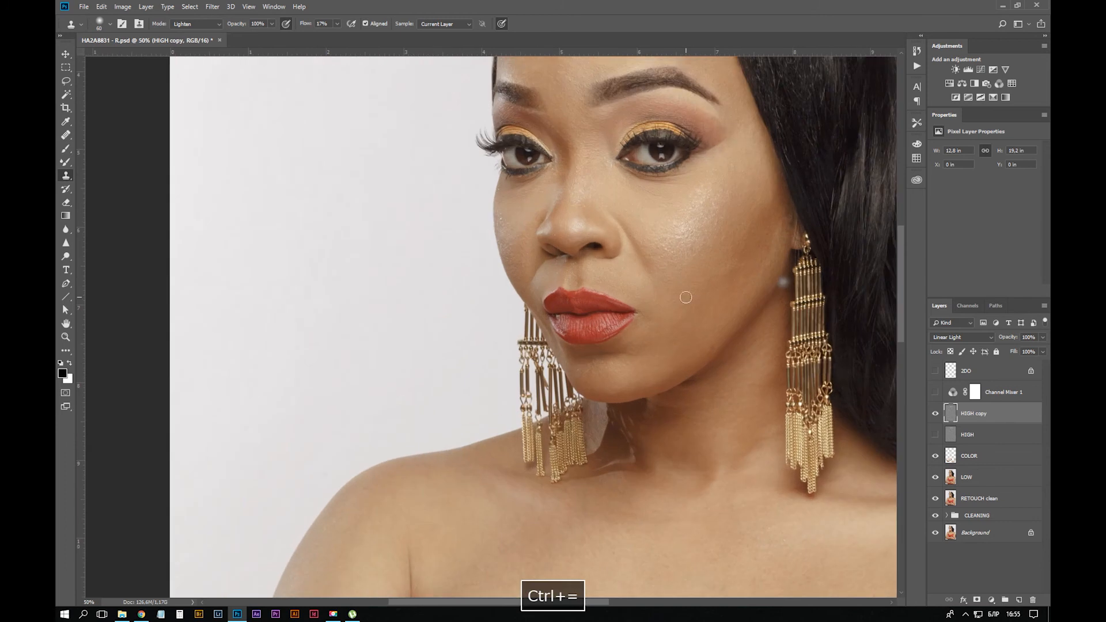
pyautogui.moveTo(686, 314); pyautogui.dragTo(615, 392)
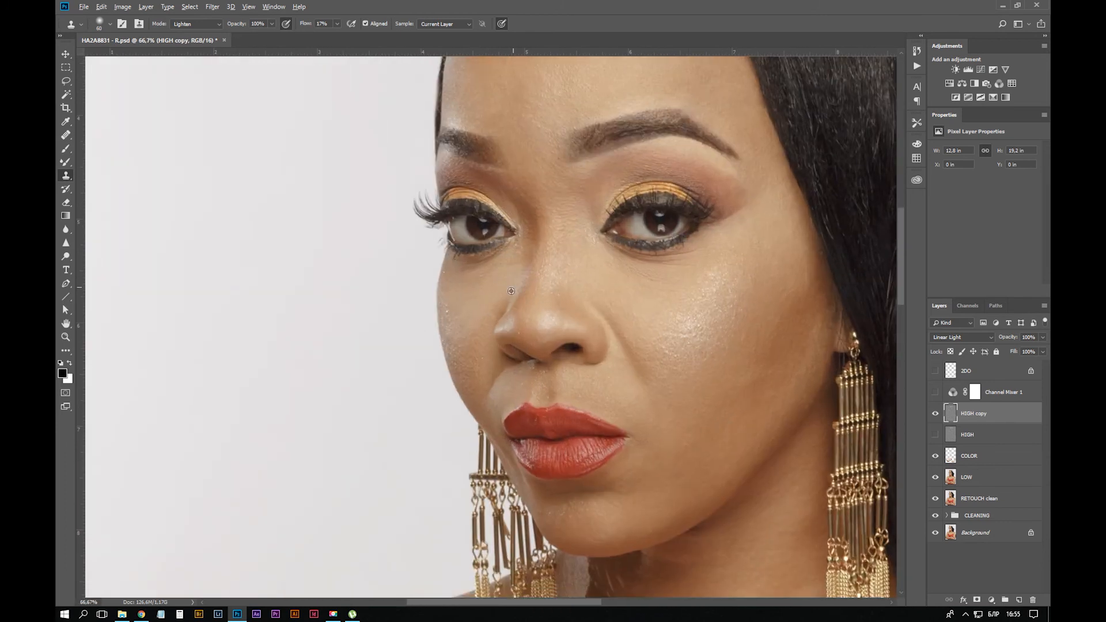
# Examine the eyes, nose and upper lip at increasing magnification for remaining skin texture flaws
pyautogui.moveTo(536, 168); pyautogui.dragTo(532, 196)
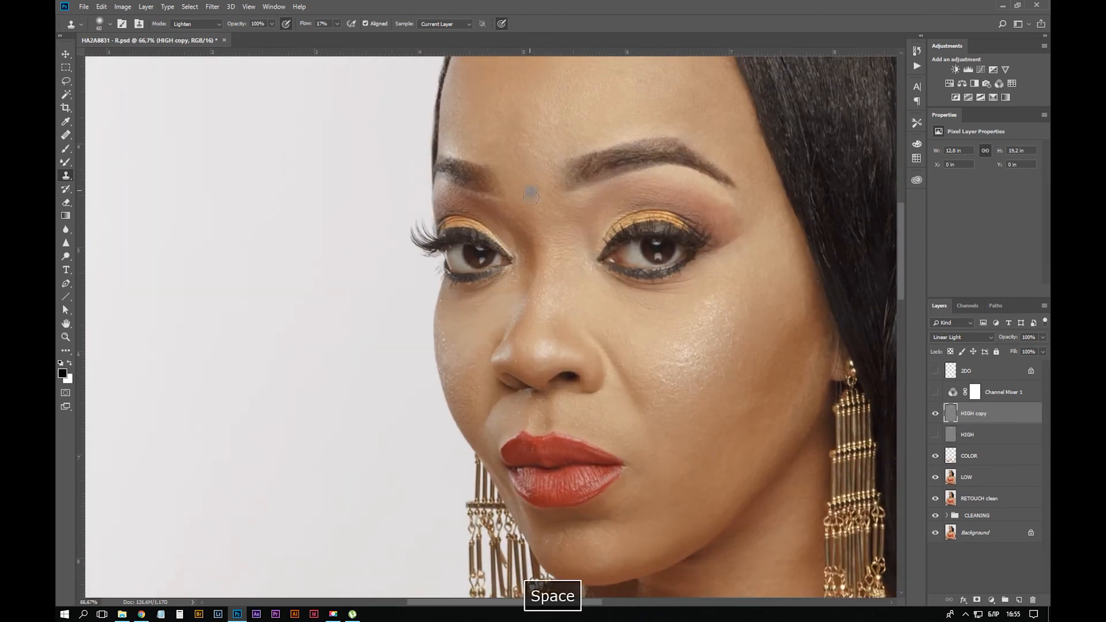
pyautogui.hotkey('ctrl', 'z')
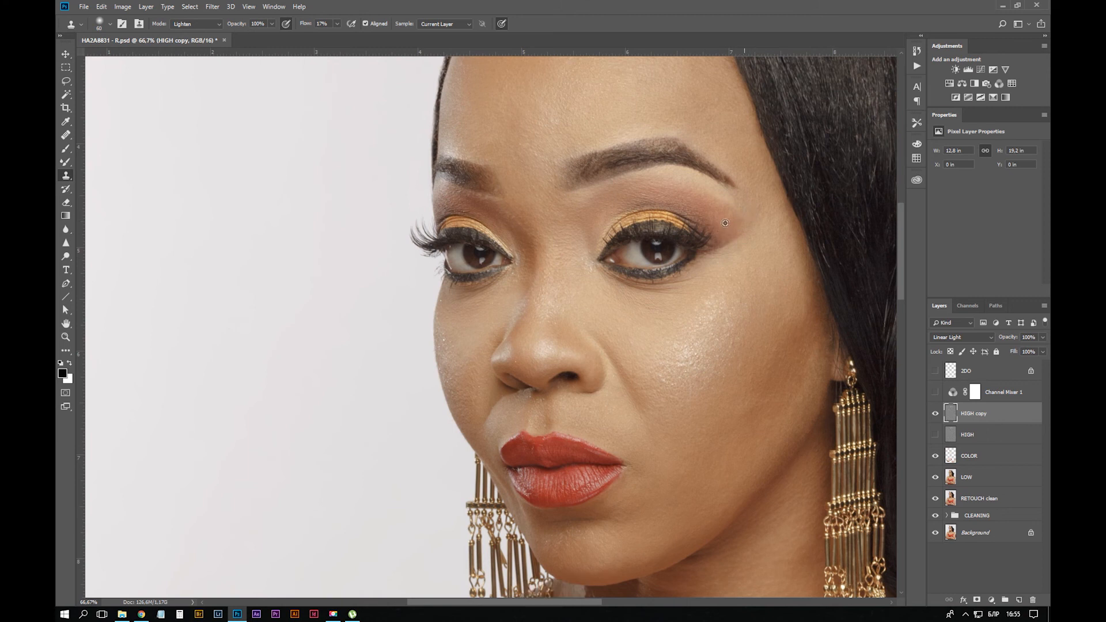
pyautogui.hotkey('ctrl', 'z')
pyautogui.hotkey('ctrl', '+')
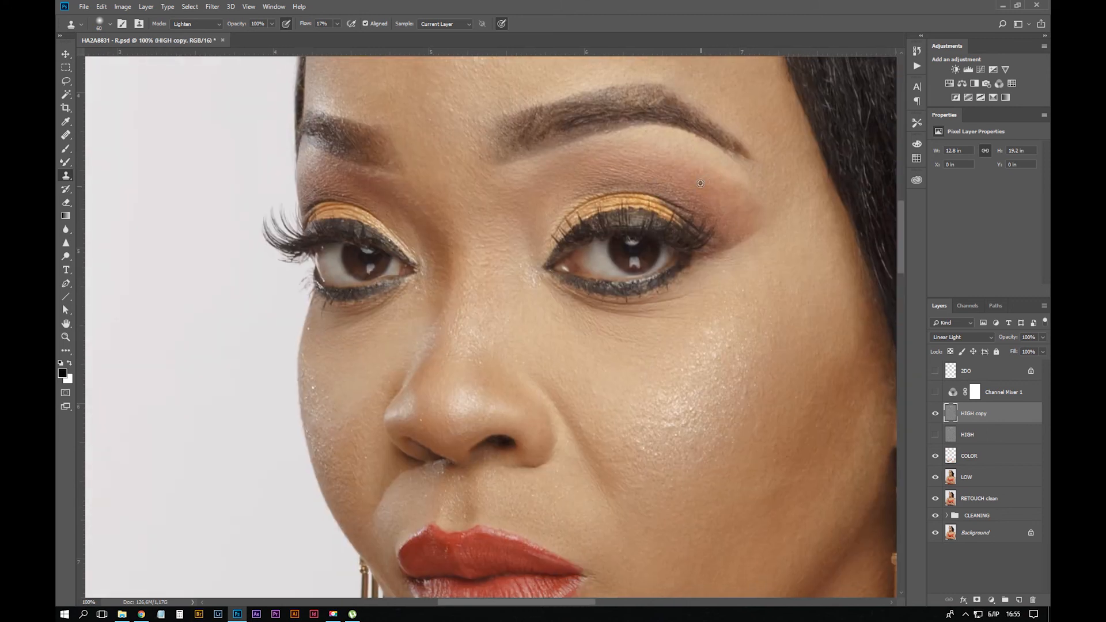
pyautogui.hotkey('ctrl', 'z')
pyautogui.moveTo(445, 449); pyautogui.dragTo(593, 264)
pyautogui.hotkey('ctrl', '+')
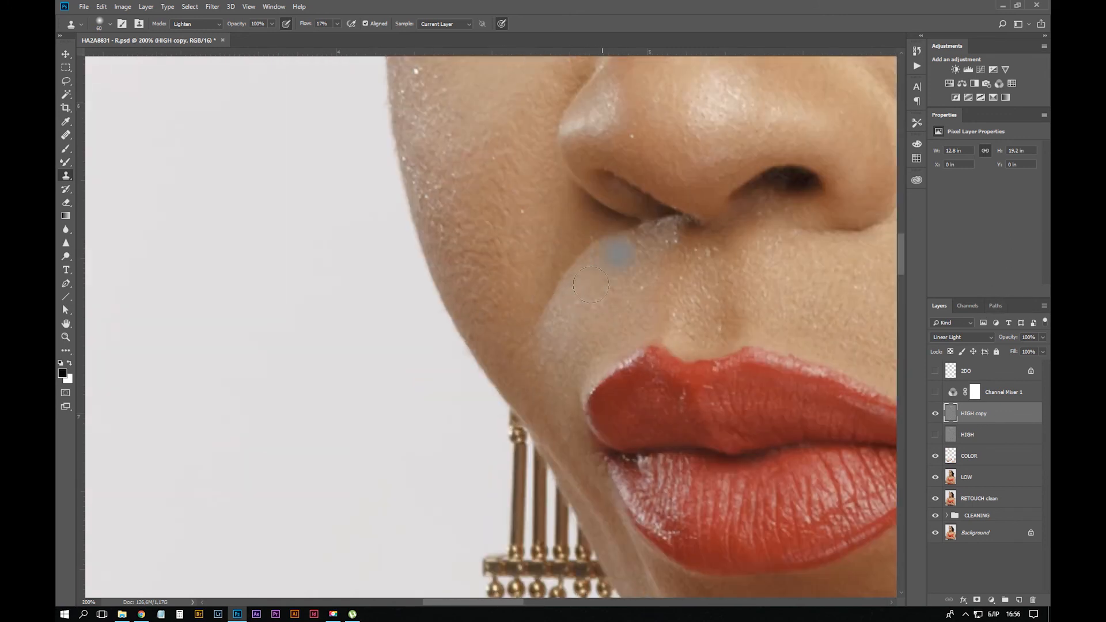
# Try cloning skin texture over the bright shimmer just below the nostril with a smaller Lighten brush
pyautogui.press('[')
pyautogui.press('[')
pyautogui.press('[')
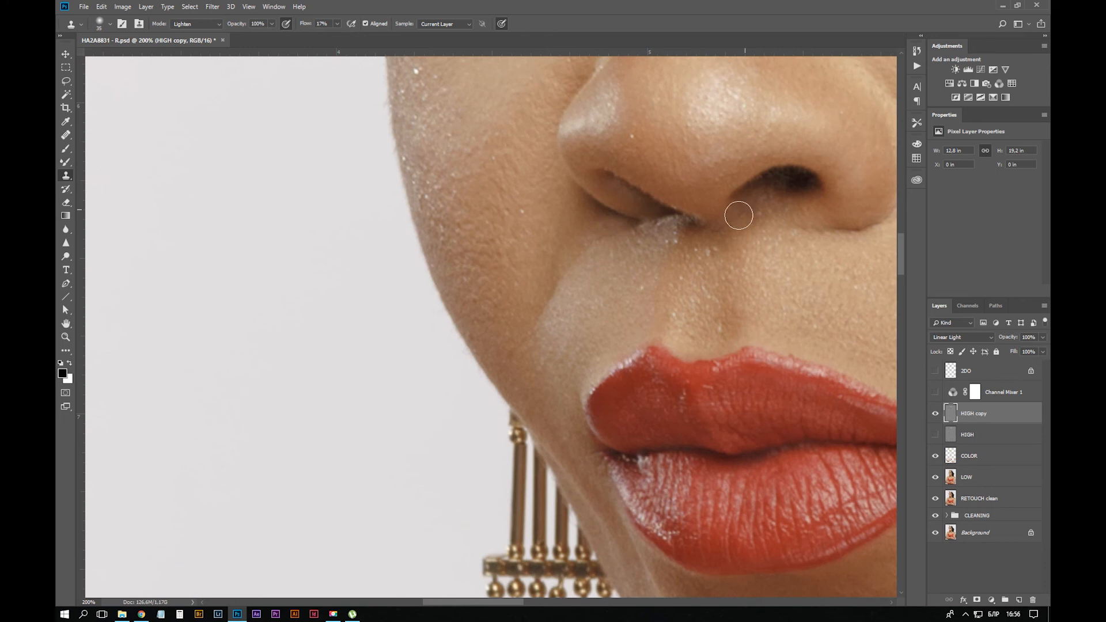
pyautogui.press('space')
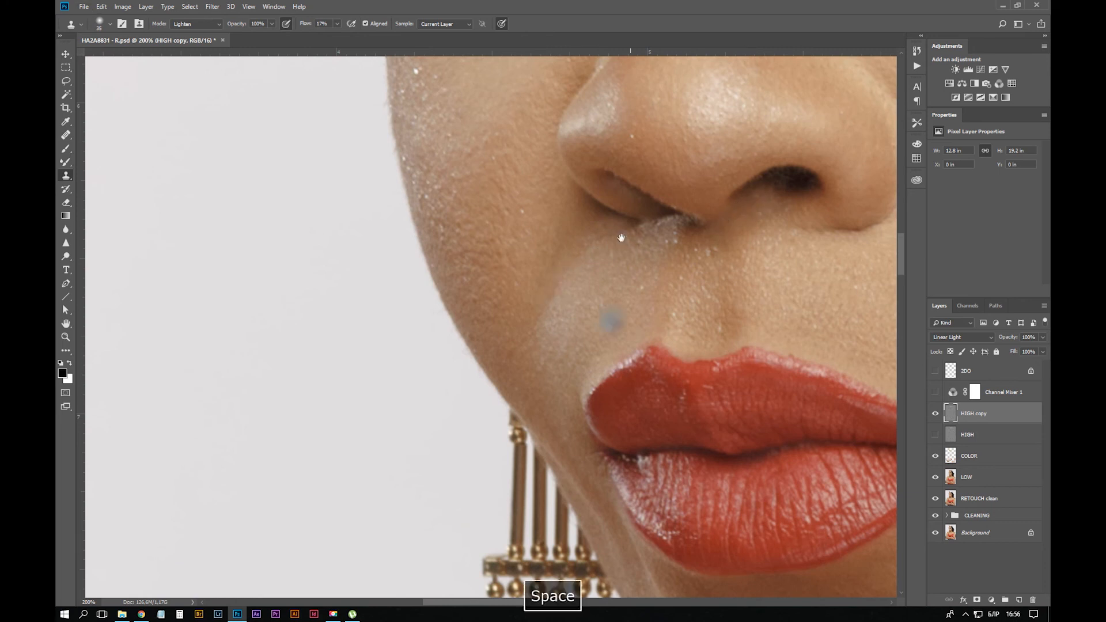
pyautogui.moveTo(622, 238); pyautogui.dragTo(583, 296)
pyautogui.press('[')
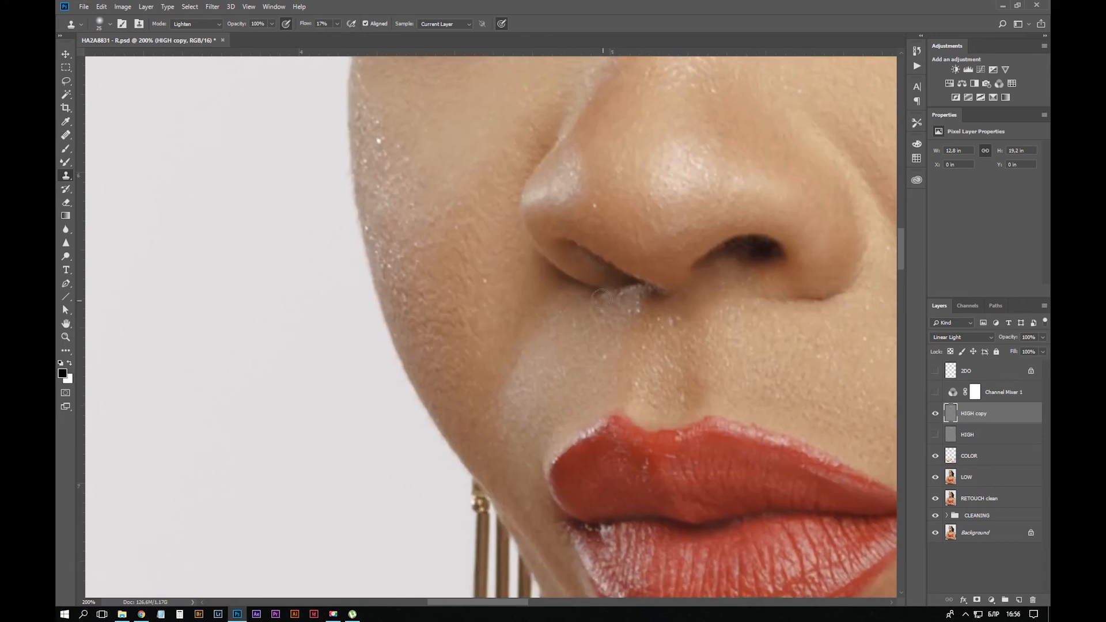
pyautogui.hotkey('ctrl', 'z')
# Try cloning over the shimmer under the nostril in Darken mode with an even smaller brush
pyautogui.click(196, 23)
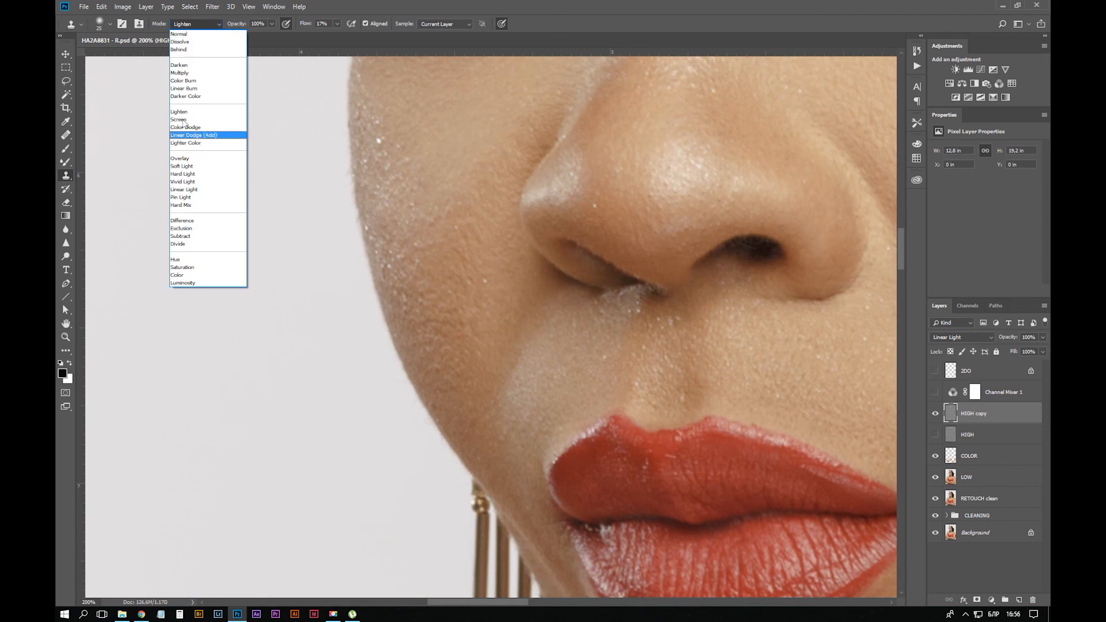
pyautogui.click(179, 65)
pyautogui.press('[')
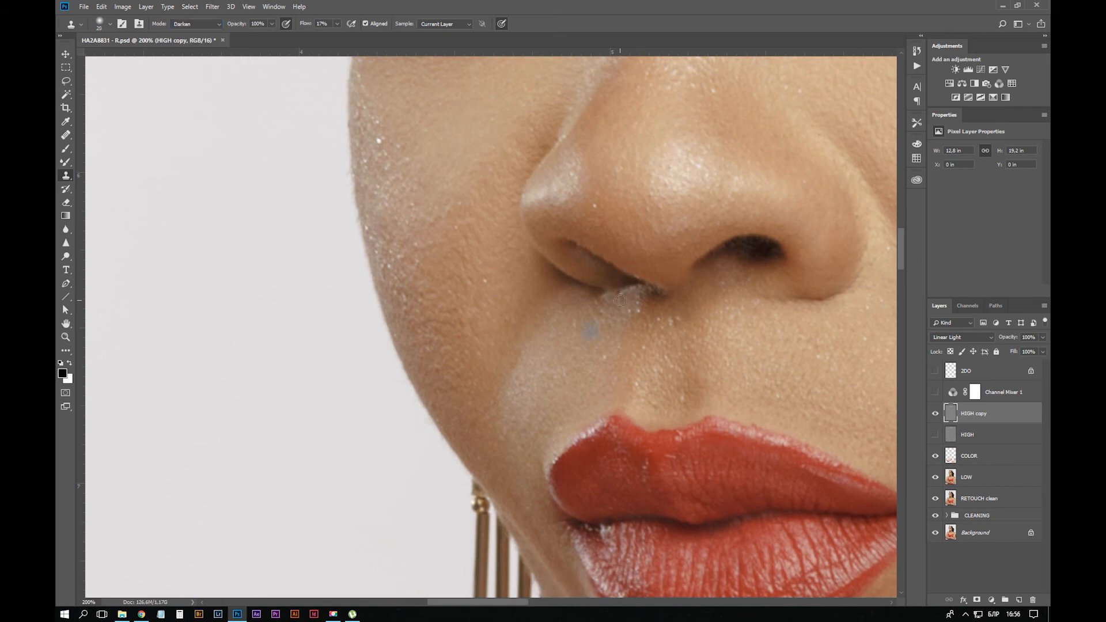
pyautogui.press('[')
pyautogui.press('[')
pyautogui.press('[')
pyautogui.moveTo(610, 284)
pyautogui.mouseDown()
pyautogui.moveTo(653, 290)
pyautogui.moveTo(639, 290)
pyautogui.mouseUp()
pyautogui.hotkey('ctrl', 'z')
# Set the Clone Stamp to Normal mode and clone nearby skin over the shimmer along the nostril's lower edge
pyautogui.click(195, 24)
pyautogui.click(183, 36)
pyautogui.keyDown('alt'); pyautogui.click(598, 272); pyautogui.keyUp('alt')
pyautogui.hotkey('ctrl', 'z')
pyautogui.keyDown('alt'); pyautogui.click(648, 292); pyautogui.keyUp('alt')
pyautogui.keyDown('alt'); pyautogui.click(612, 272); pyautogui.keyUp('alt')
pyautogui.hotkey('ctrl', 'z')
pyautogui.hotkey('ctrl', 'alt', 'z')
pyautogui.hotkey('ctrl', 'alt', 'z')
pyautogui.moveTo(617, 287); pyautogui.dragTo(632, 289)
# Clone clean skin texture around the darker nostril and the outer edge of the nose wing
pyautogui.keyDown('alt'); pyautogui.click(762, 253); pyautogui.keyUp('alt')
pyautogui.moveTo(749, 245); pyautogui.dragTo(704, 260)
pyautogui.keyDown('alt'); pyautogui.click(764, 252); pyautogui.keyUp('alt')
pyautogui.hotkey('ctrl', 'z')
pyautogui.moveTo(733, 337); pyautogui.dragTo(656, 267)
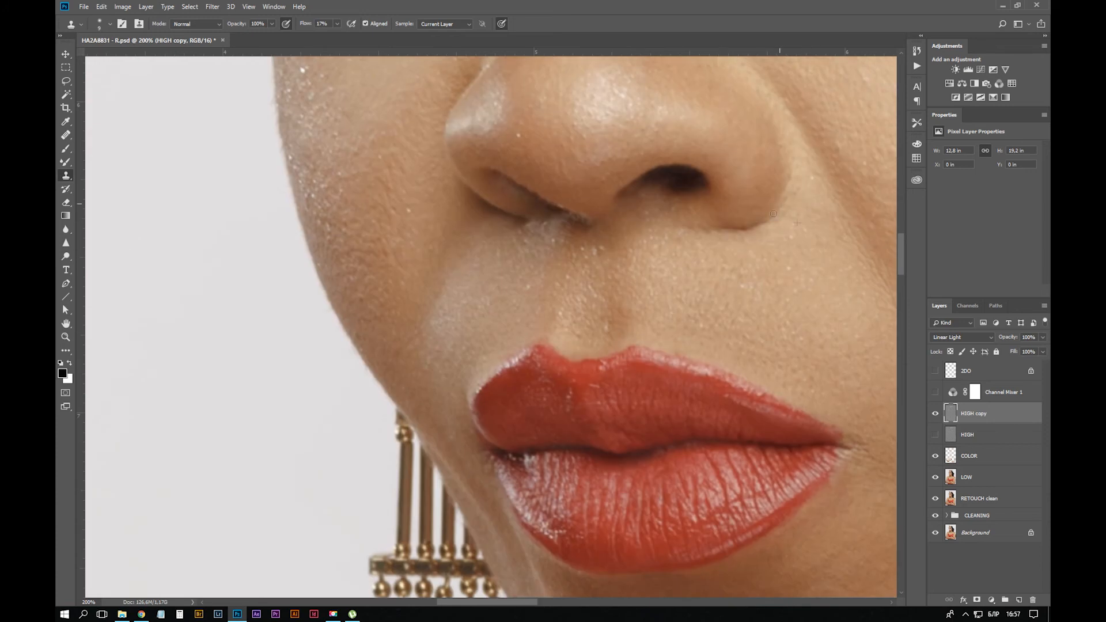
pyautogui.moveTo(794, 196); pyautogui.dragTo(736, 252)
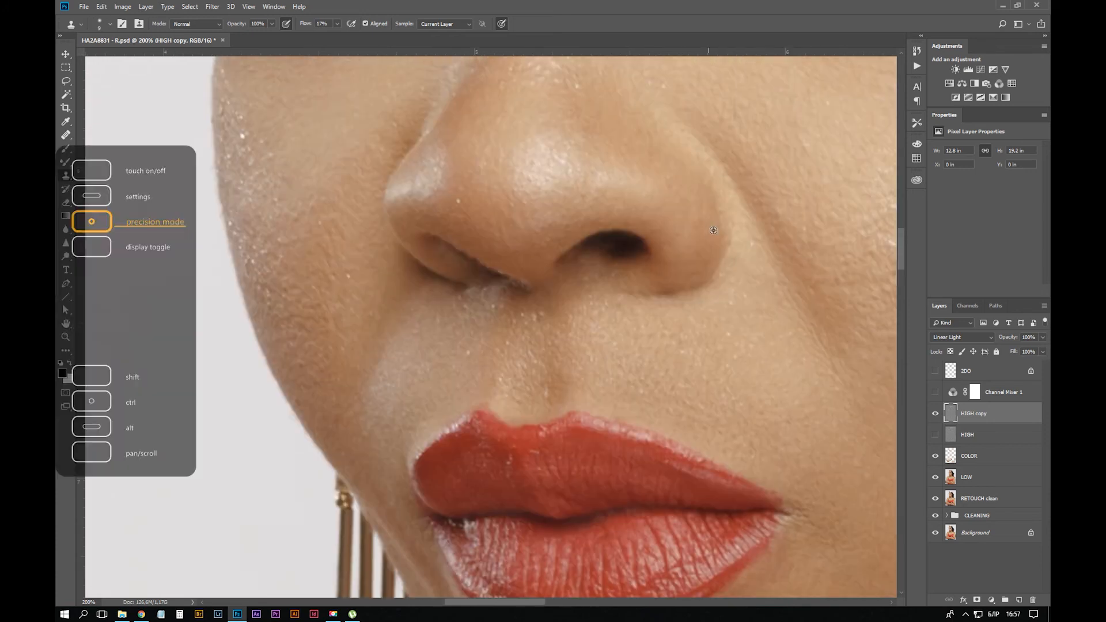
pyautogui.hotkey('ctrl', 'z')
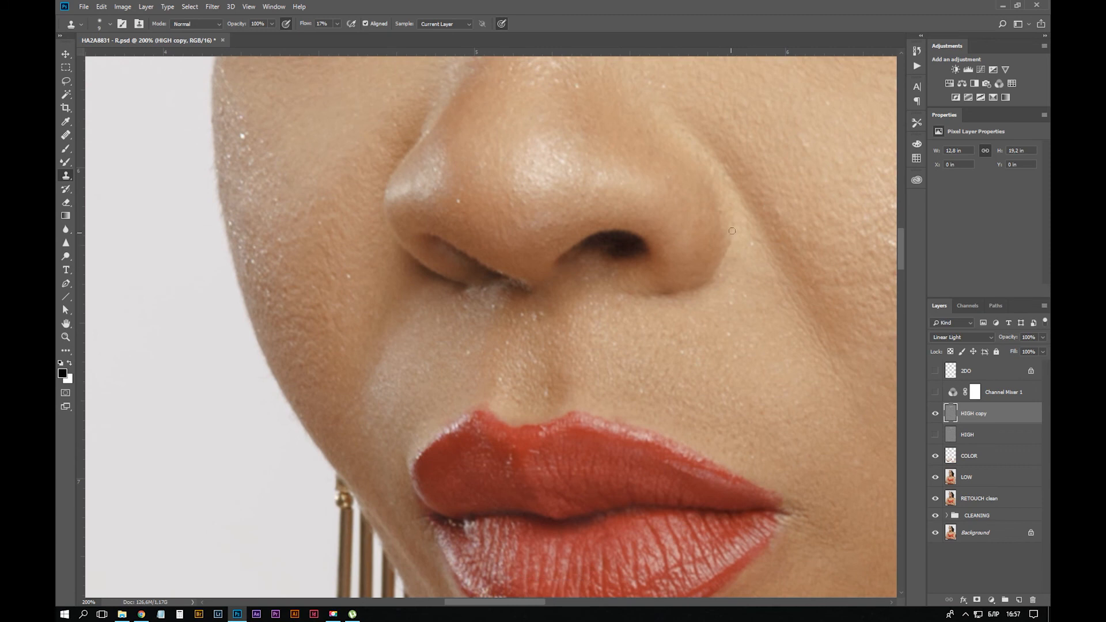
# Set the Clone Stamp to Lighten mode with a larger brush and soften the fine lines below the eye nearer the cheek highlight
pyautogui.moveTo(616, 245); pyautogui.dragTo(469, 548)
pyautogui.hotkey('ctrl', '-')
pyautogui.hotkey('ctrl', '-')
pyautogui.hotkey('ctrl', '=')
pyautogui.hotkey('ctrl', '=')
pyautogui.click(193, 23)
pyautogui.click(192, 120)
pyautogui.hotkey('ctrl', '-')
pyautogui.press(']')
pyautogui.press(']')
pyautogui.press(']')
pyautogui.press(']')
pyautogui.press(']')
pyautogui.press(']')
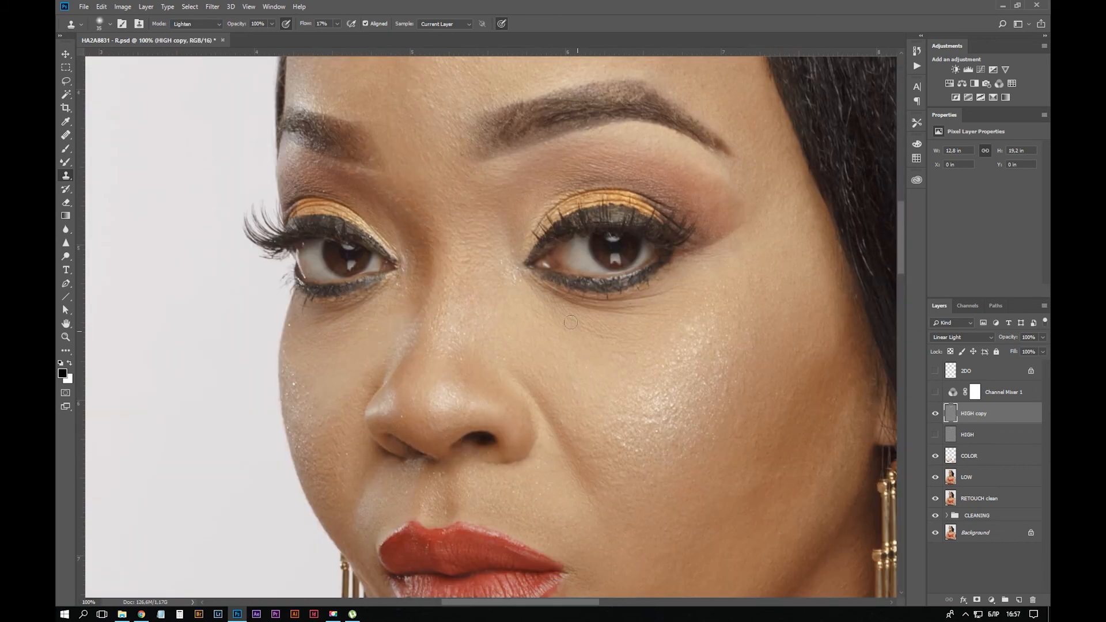
pyautogui.hotkey('ctrl', '=')
pyautogui.moveTo(723, 339); pyautogui.dragTo(584, 365)
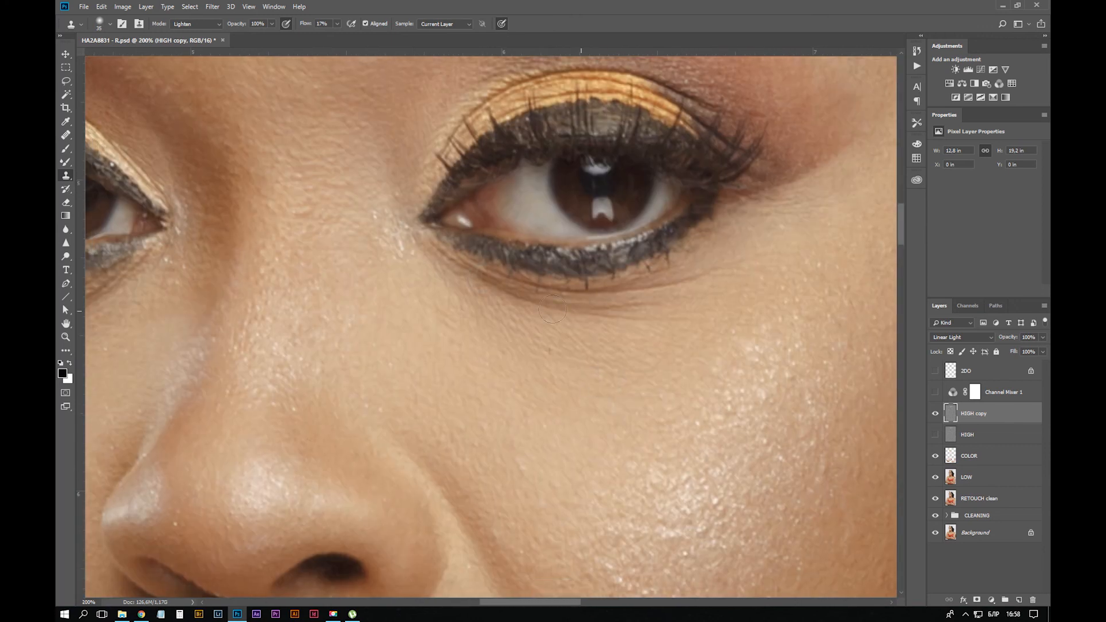
# Clone clean eye-white texture over the outer part of the other eye's white with a very small brush
pyautogui.moveTo(412, 302); pyautogui.dragTo(886, 330)
pyautogui.hotkey('ctrl', '=')
pyautogui.press('[')
pyautogui.press('[')
pyautogui.press('[')
pyautogui.press('[')
pyautogui.press('[')
pyautogui.press('[')
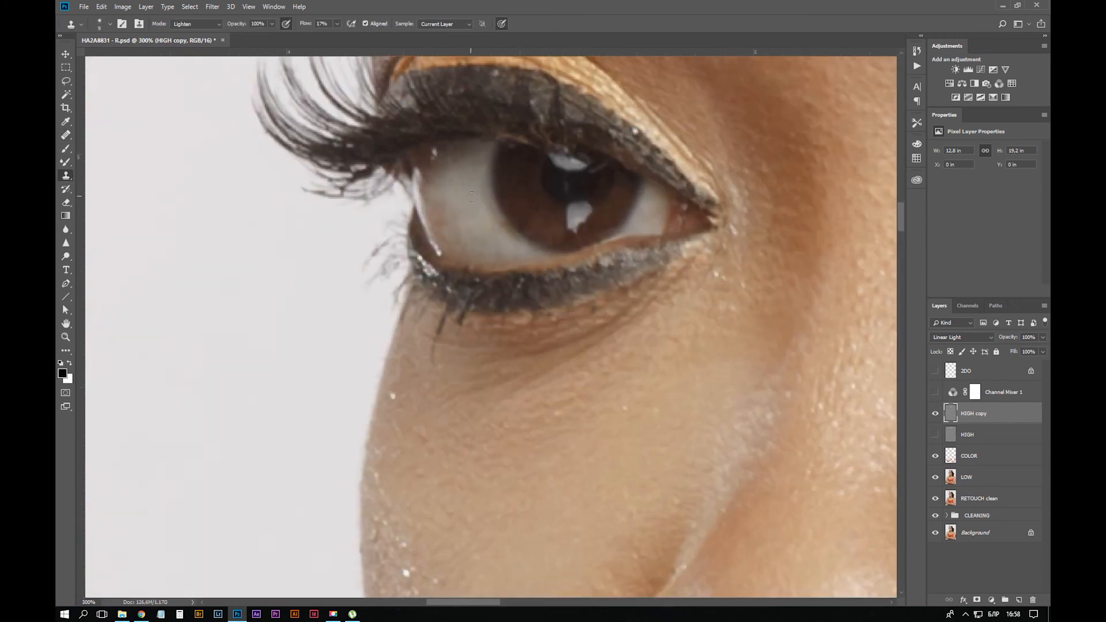
pyautogui.keyDown('alt'); pyautogui.click(474, 227); pyautogui.keyUp('alt')
pyautogui.moveTo(437, 204); pyautogui.dragTo(439, 218)
# Enlarge the Clone Stamp brush to 20 px and set its blending mode to Normal
pyautogui.press(']')
pyautogui.press(']')
pyautogui.press(']')
pyautogui.hotkey('ctrl', '-')
pyautogui.hotkey('alt', 'shift', 'n')
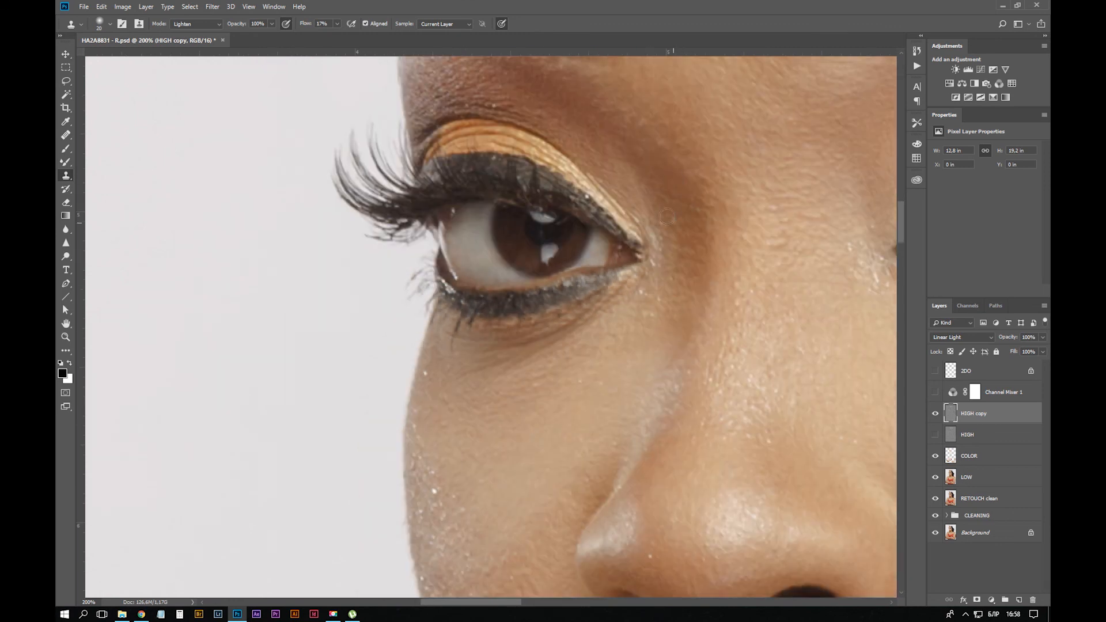
# Examine the whole portrait, the neckline and the armpit crease at several magnifications for remaining flaws
pyautogui.hotkey('ctrl', '-')
pyautogui.hotkey('ctrl', '-')
pyautogui.hotkey('ctrl', '-')
pyautogui.hotkey('ctrl', '-')
pyautogui.hotkey('ctrl', '-')
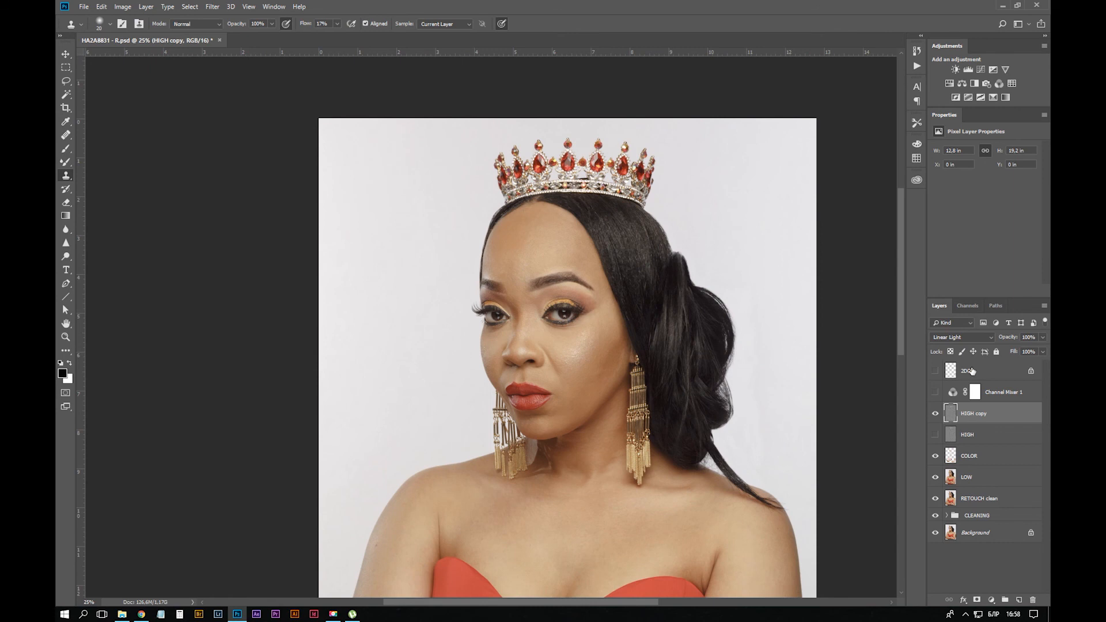
pyautogui.press('space')
pyautogui.moveTo(645, 507); pyautogui.dragTo(573, 238)
pyautogui.hotkey('ctrl', '+')
pyautogui.hotkey('ctrl', '+')
pyautogui.hotkey('ctrl', '+')
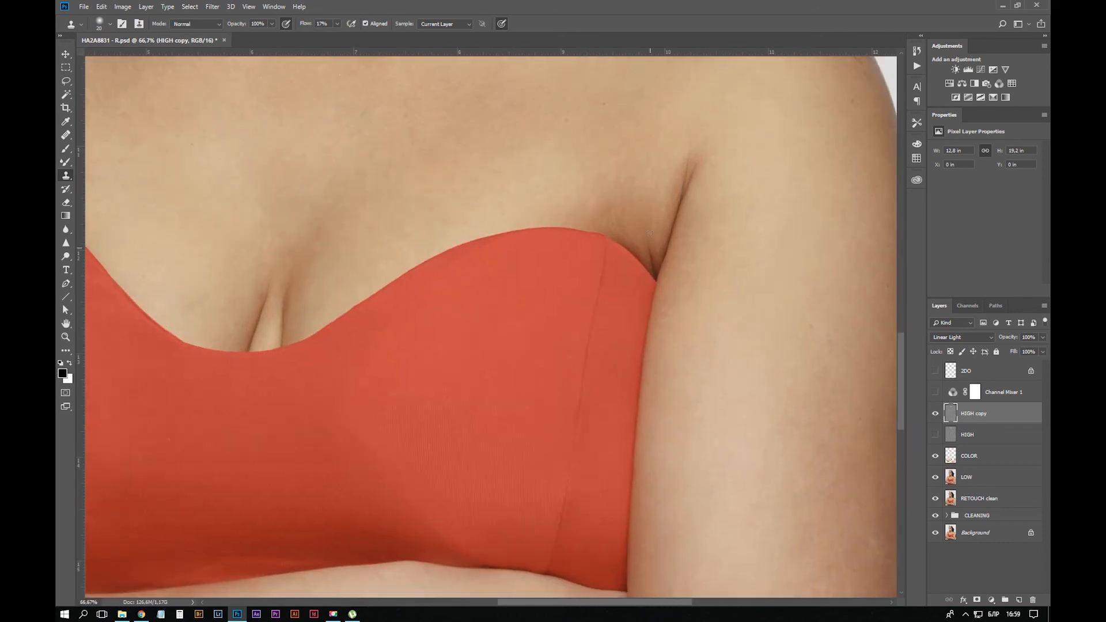
pyautogui.hotkey('ctrl', 'z')
pyautogui.hotkey('ctrl', '+')
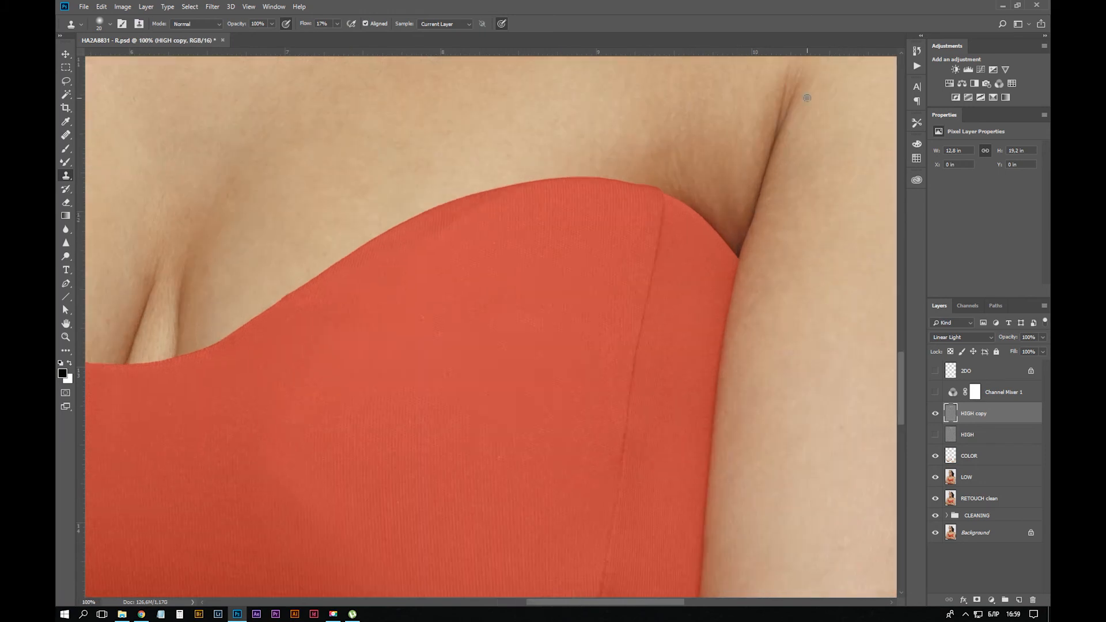
pyautogui.hotkey('ctrl', '-')
pyautogui.hotkey('ctrl', '-')
pyautogui.hotkey('ctrl', '-')
pyautogui.hotkey('ctrl', '-')
pyautogui.hotkey('ctrl', '-')
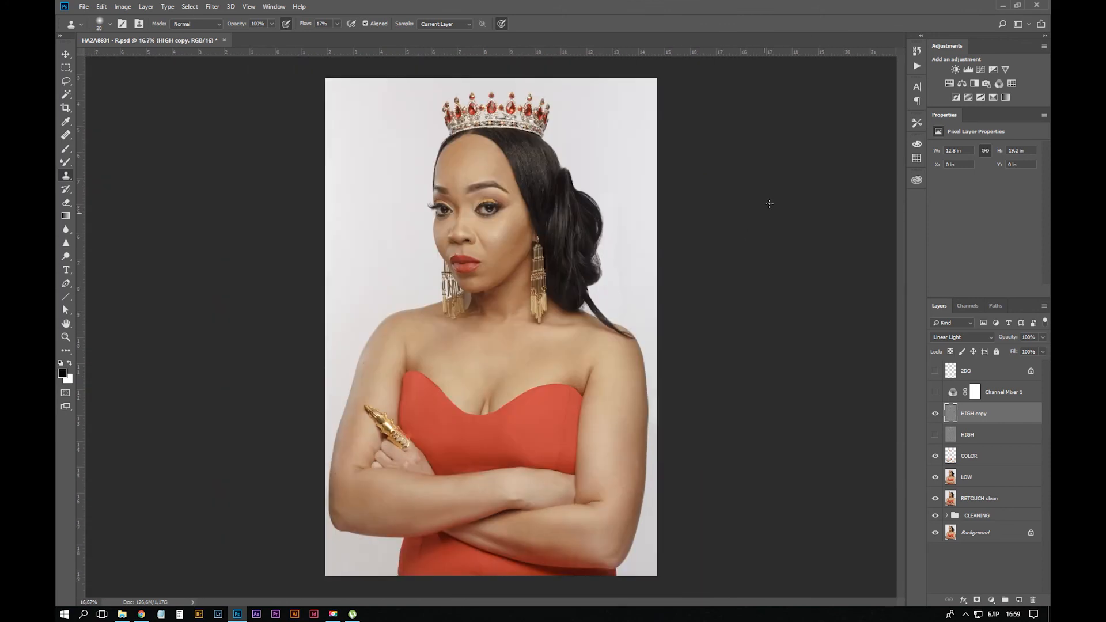
# Clone smooth skin over the small dark spots on the chest and shoulders with a 70 px brush
pyautogui.hotkey('ctrl', '+')
pyautogui.hotkey('ctrl', '+')
pyautogui.hotkey('ctrl', '+')
pyautogui.hotkey('ctrl', '+')
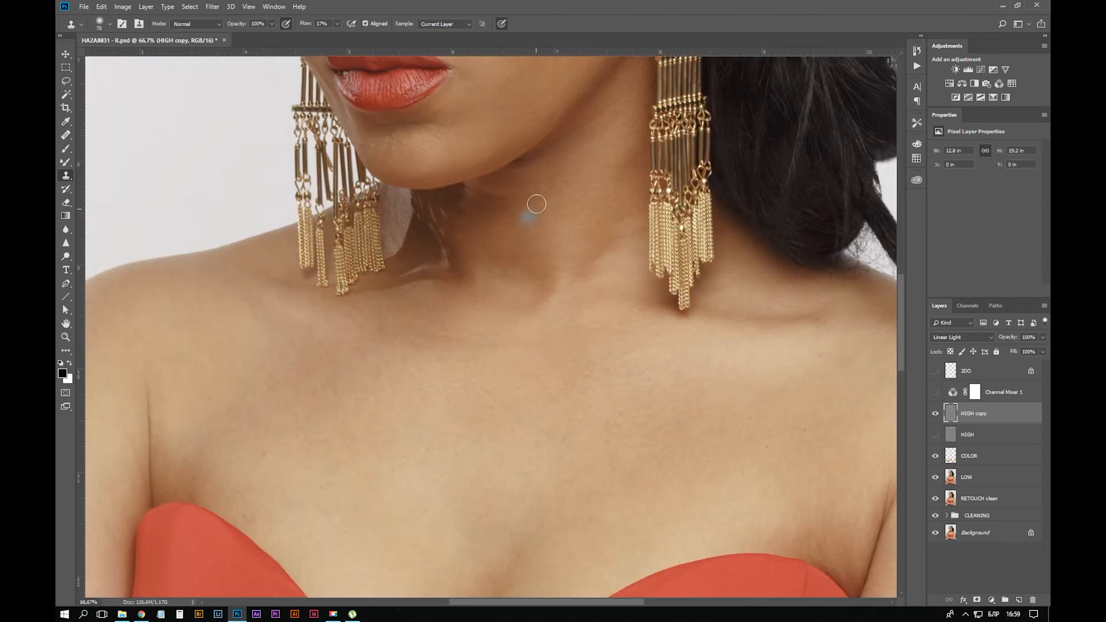
pyautogui.hotkey('ctrl', '-')
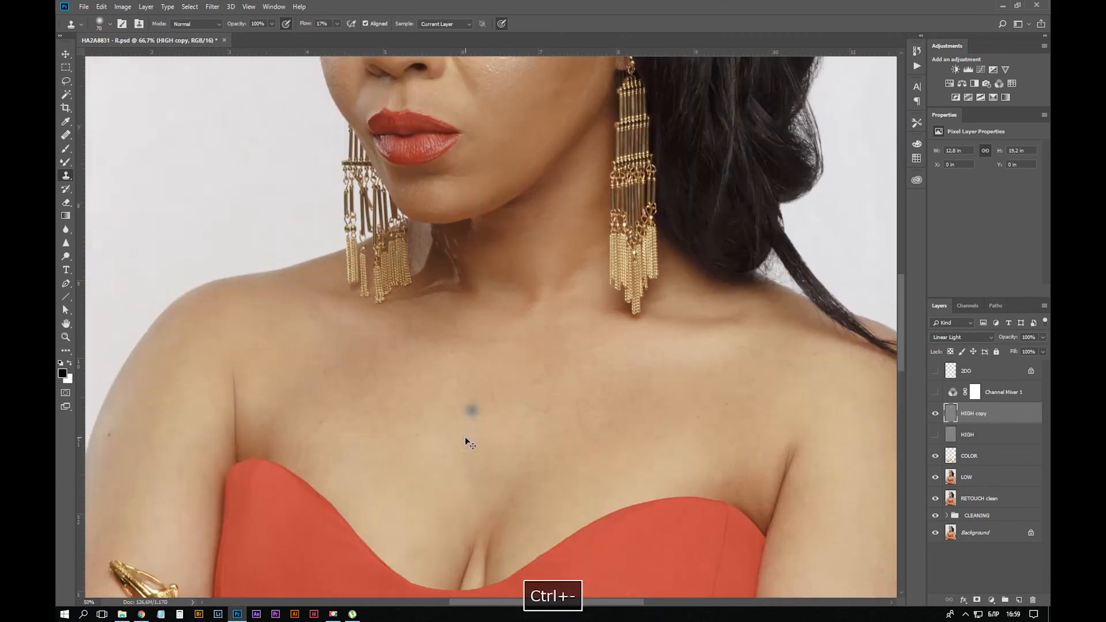
pyautogui.hotkey('ctrl', '=')
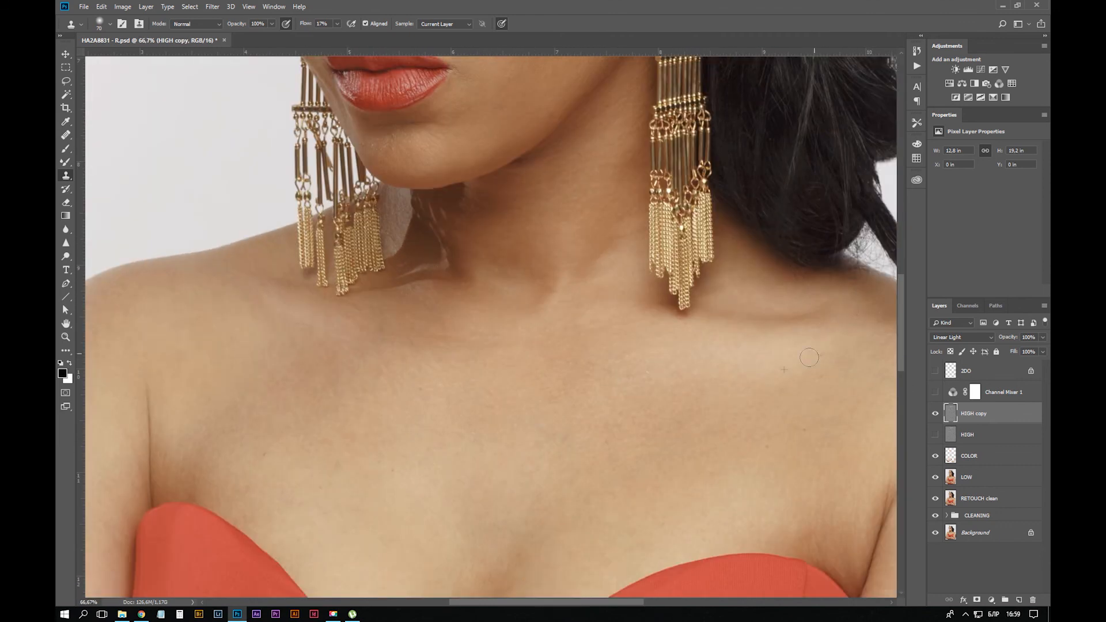
pyautogui.moveTo(786, 453); pyautogui.dragTo(708, 330)
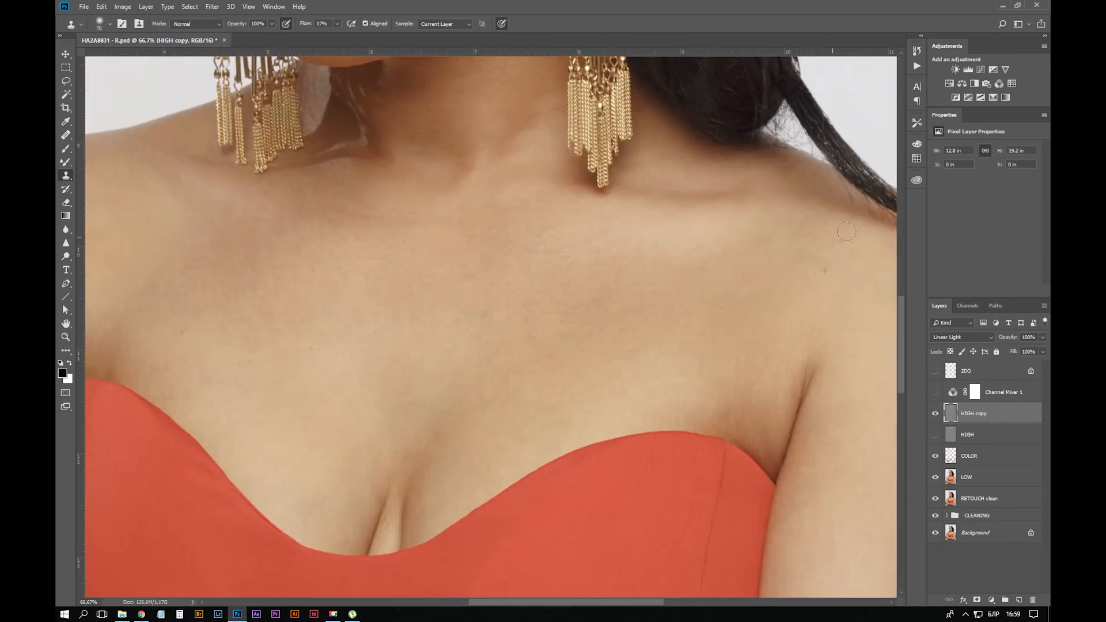
pyautogui.moveTo(847, 231); pyautogui.dragTo(661, 147)
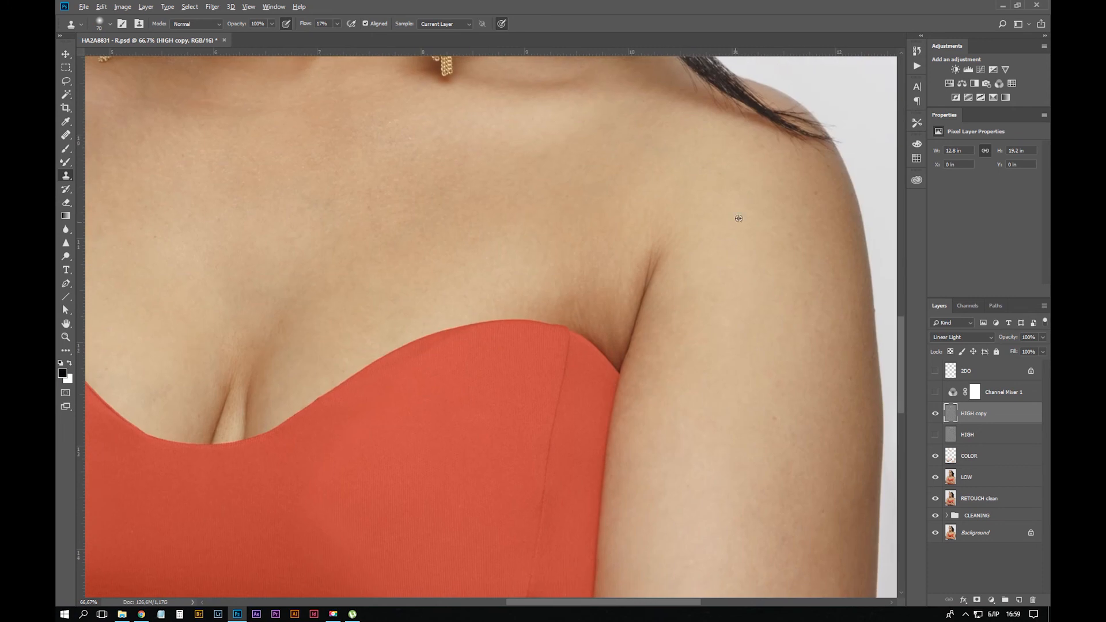
pyautogui.moveTo(707, 254); pyautogui.dragTo(477, 369)
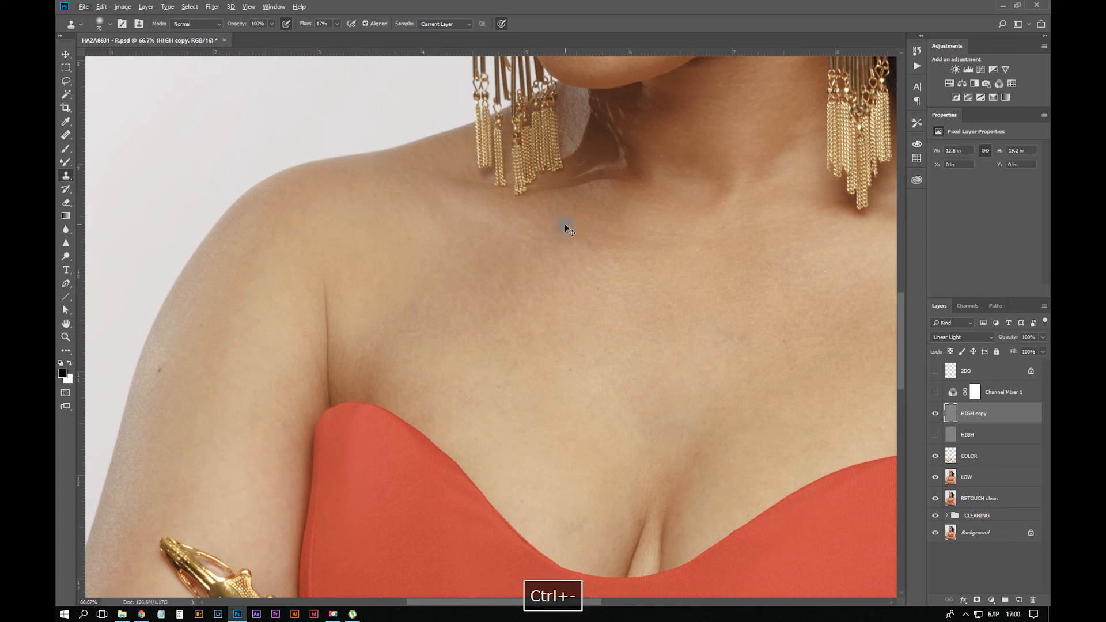
# Add a new empty layer above HIGH copy and clip it to that layer
pyautogui.hotkey('ctrl', '-')
pyautogui.moveTo(714, 538); pyautogui.dragTo(714, 215)
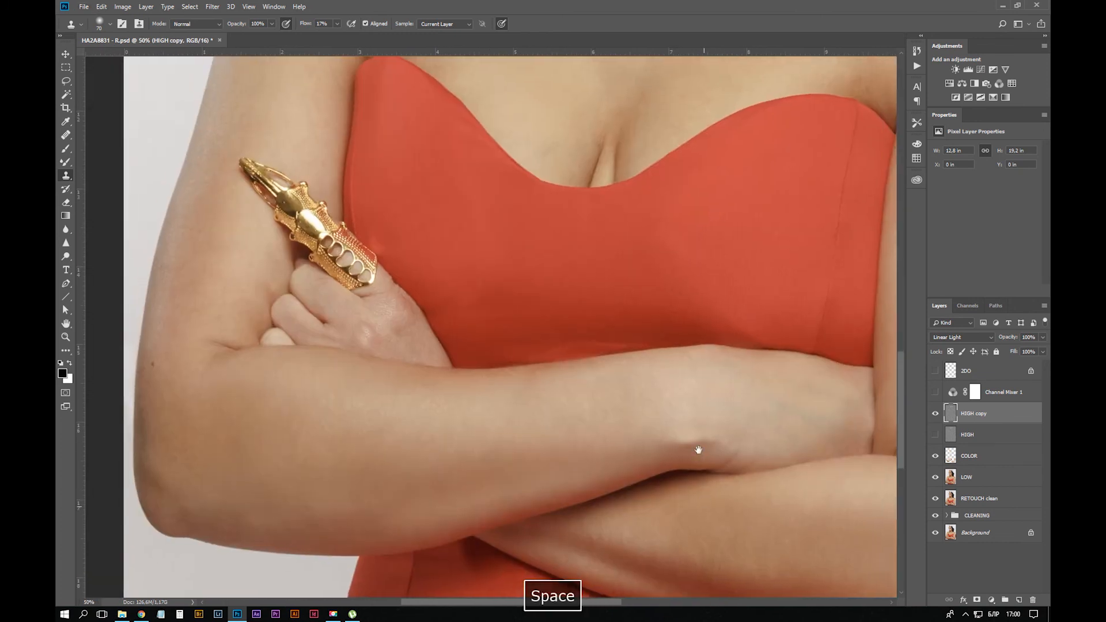
pyautogui.moveTo(703, 447)
pyautogui.mouseDown()
pyautogui.moveTo(704, 227)
pyautogui.moveTo(536, 329)
pyautogui.moveTo(533, 345)
pyautogui.mouseUp()
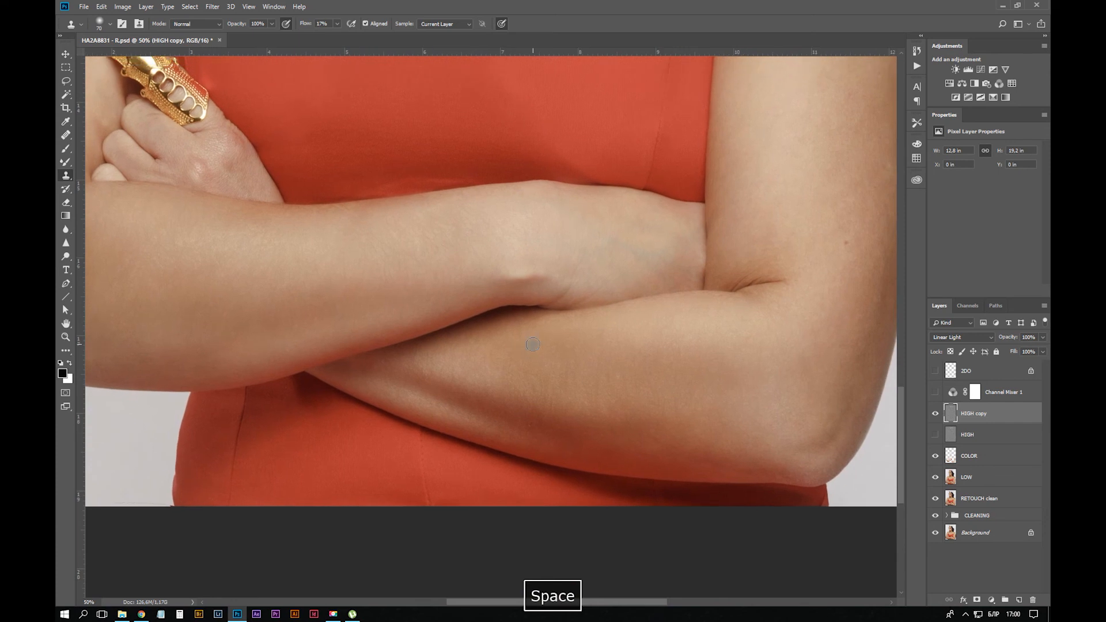
pyautogui.click(1019, 600)
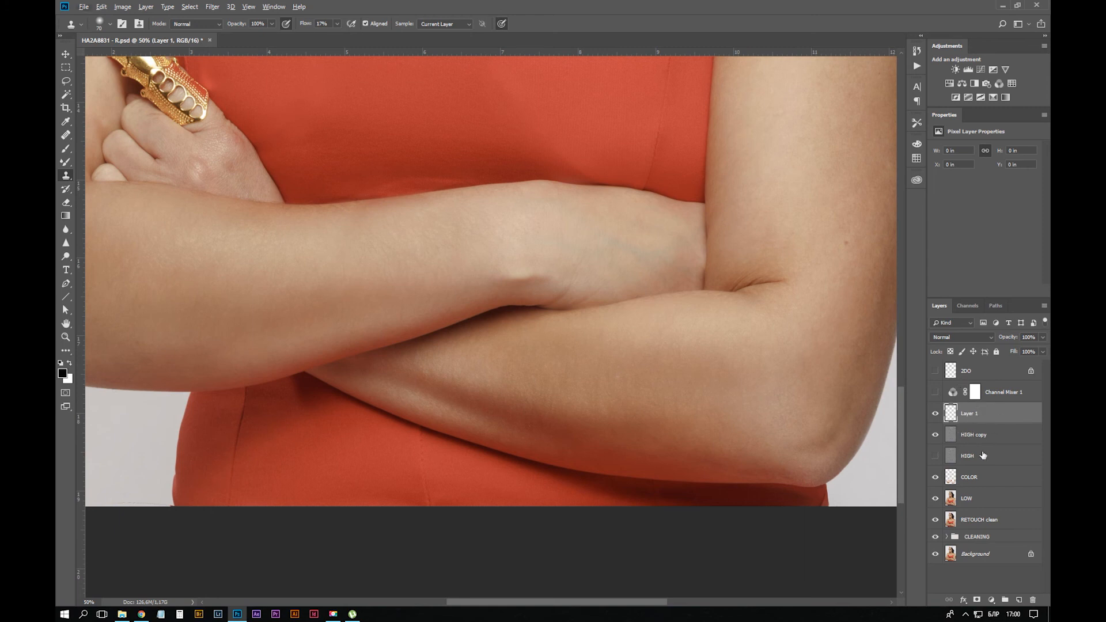
pyautogui.keyDown('alt'); pyautogui.click(1001, 424); pyautogui.keyUp('alt')
# Fill the clipped layer with 50% Gray at 100% opacity in Normal blending mode
pyautogui.click(190, 6)
pyautogui.moveTo(148, 9)
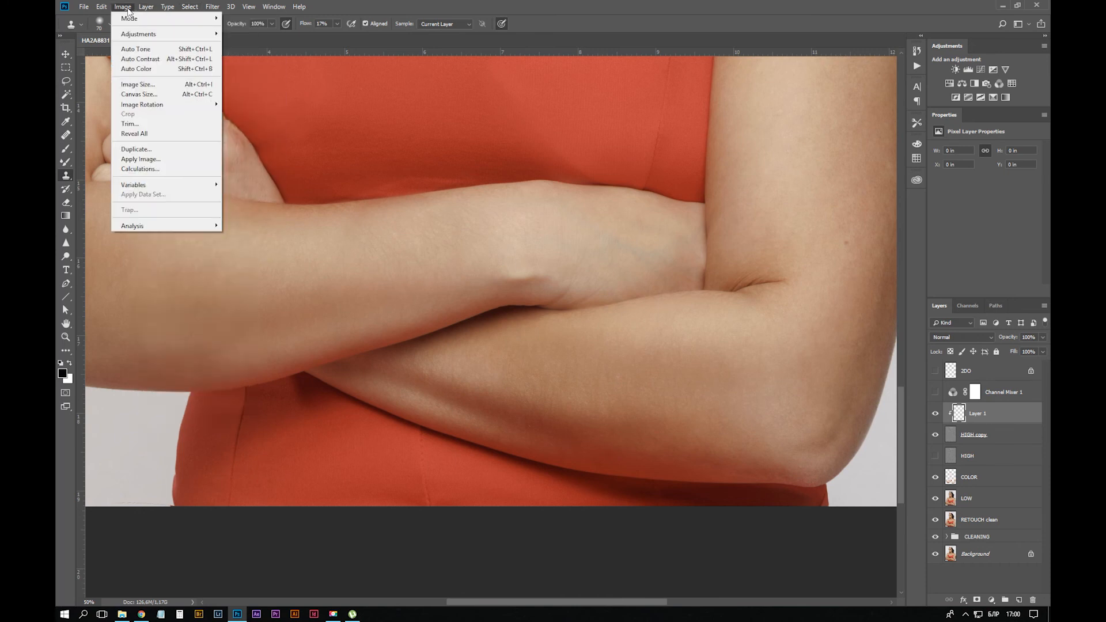
pyautogui.click(129, 10)
pyautogui.click(193, 6)
pyautogui.moveTo(101, 6)
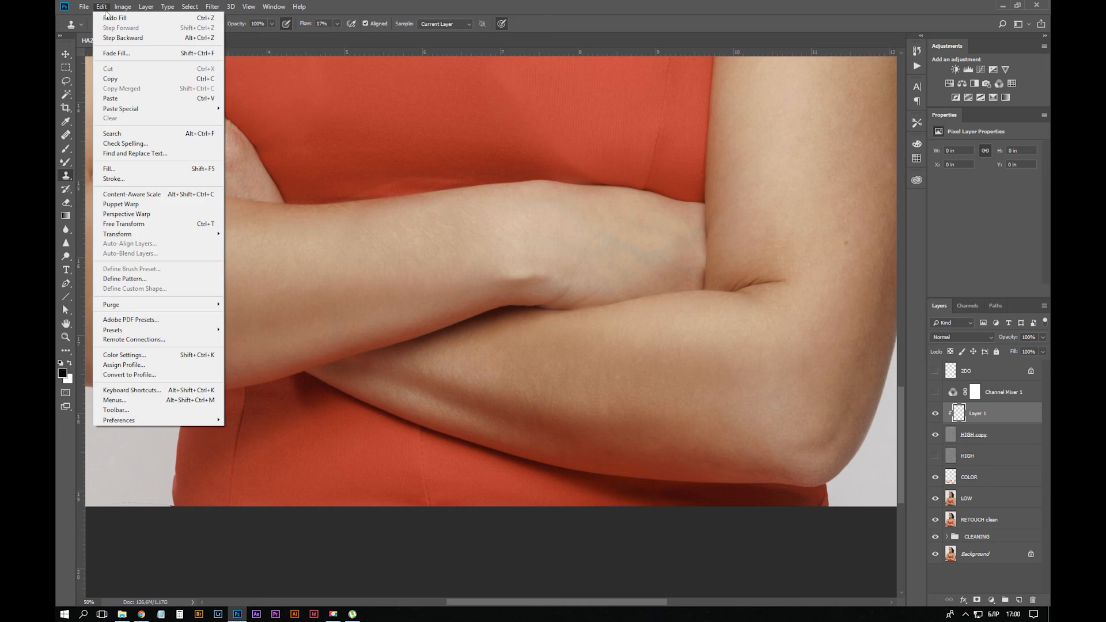
pyautogui.click(128, 171)
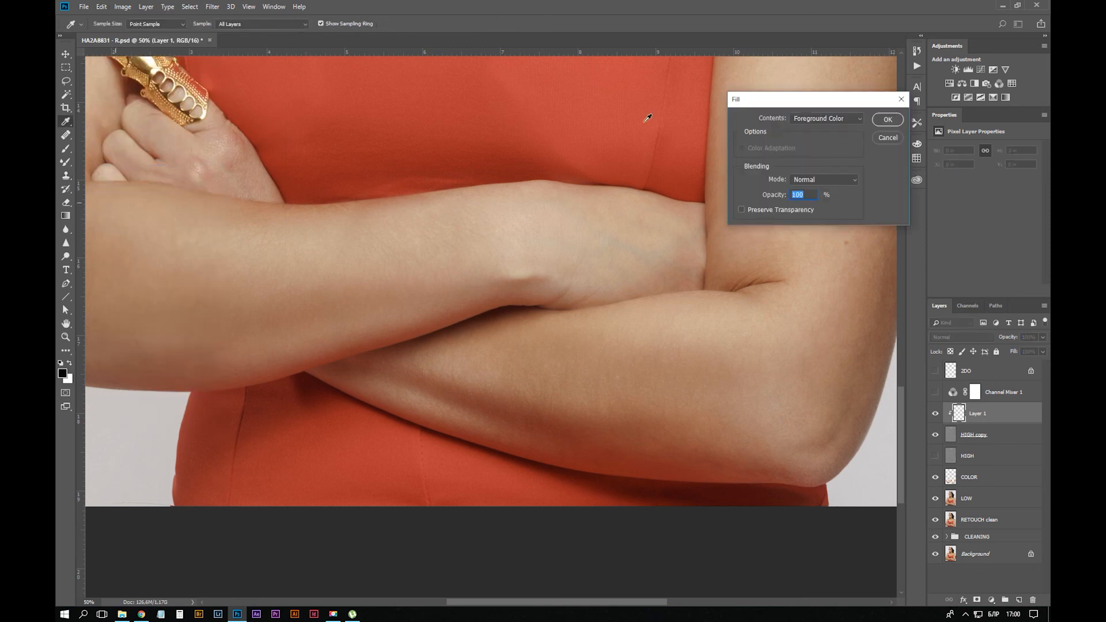
pyautogui.click(817, 120)
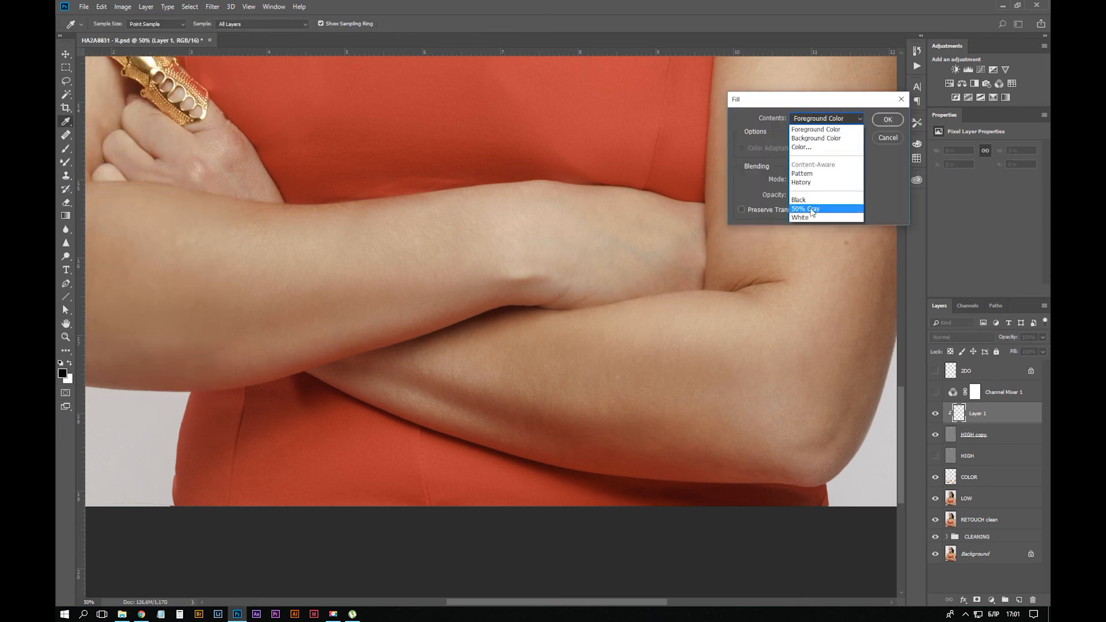
pyautogui.click(812, 210)
pyautogui.click(888, 119)
pyautogui.press('s')
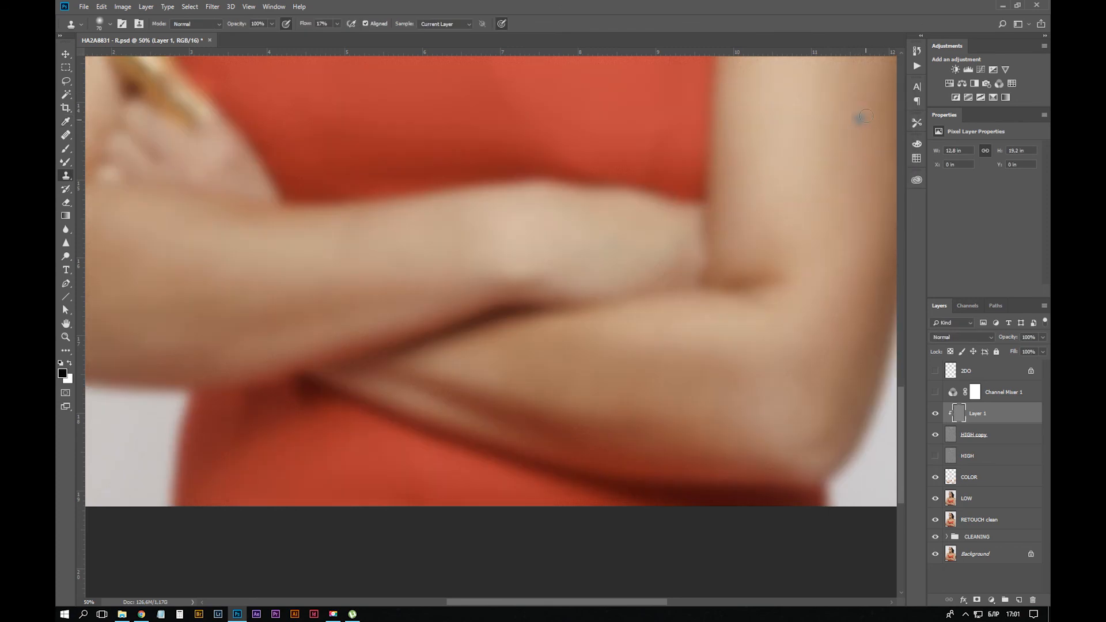
pyautogui.hotkey('ctrl', '-')
pyautogui.hotkey('ctrl', '-')
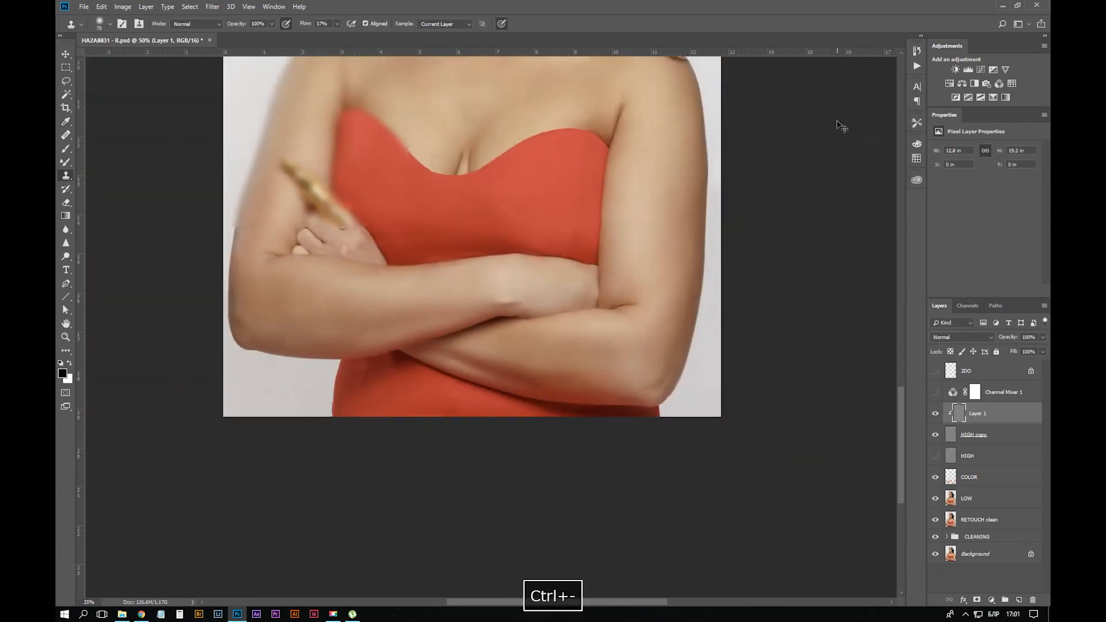
# Add monochromatic noise with Uniform distribution and an amount of 14.41% to the clipped gray layer
pyautogui.click(212, 8)
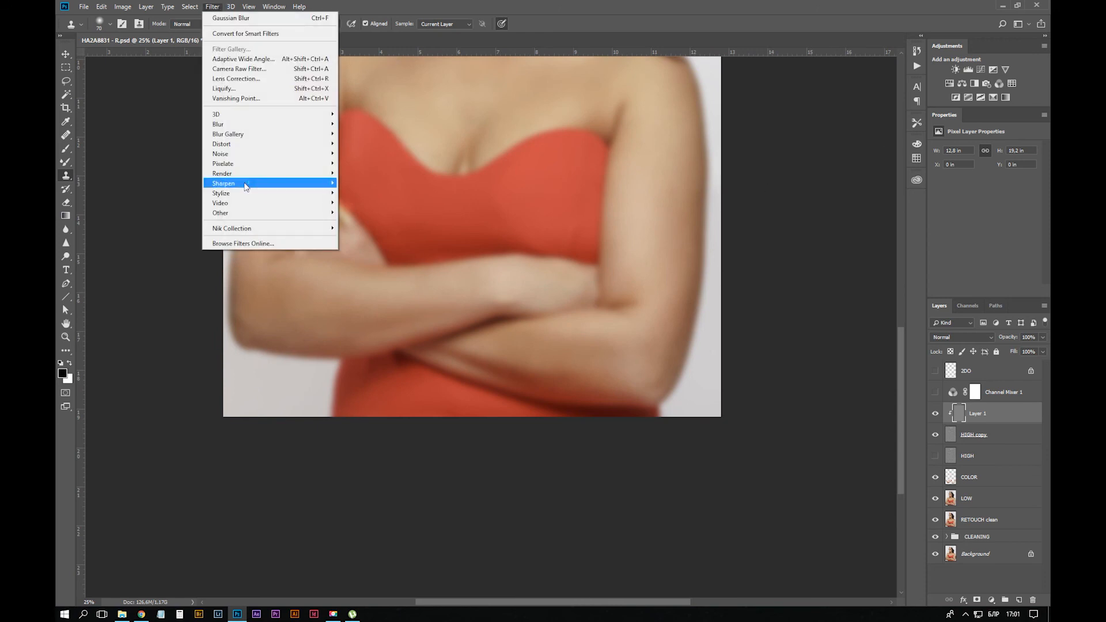
pyautogui.moveTo(231, 154)
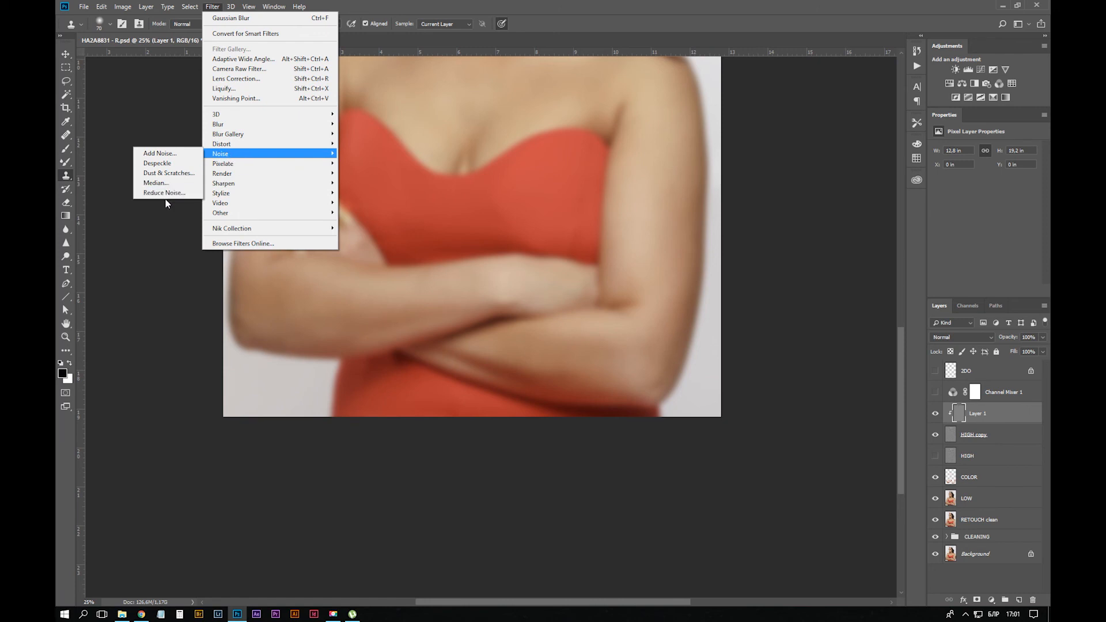
pyautogui.click(159, 154)
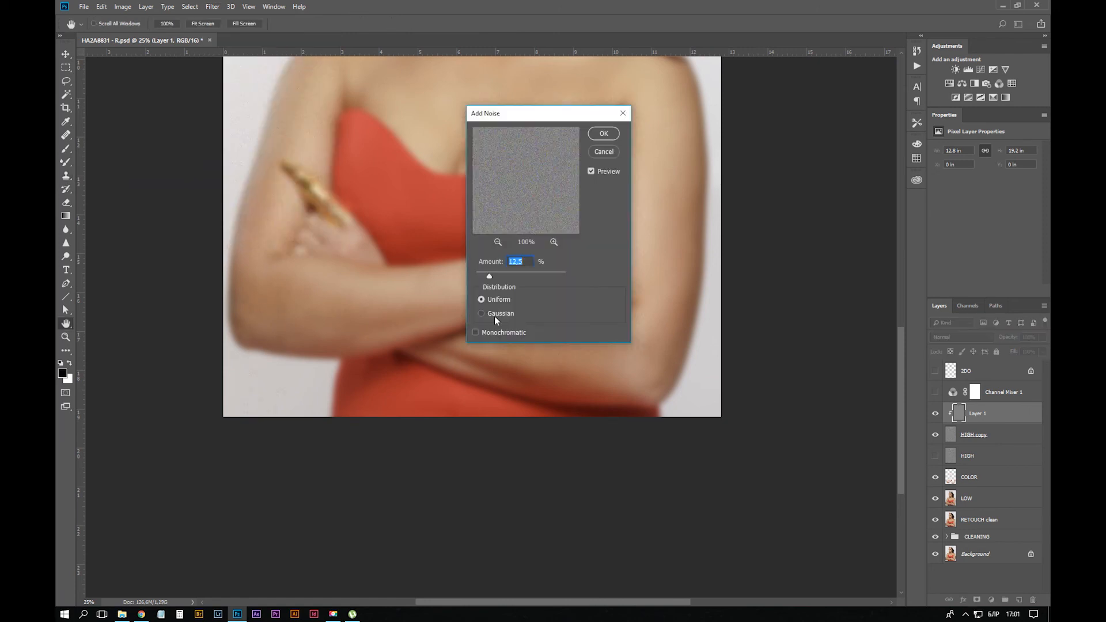
pyautogui.click(486, 332)
pyautogui.moveTo(547, 113); pyautogui.dragTo(797, 114)
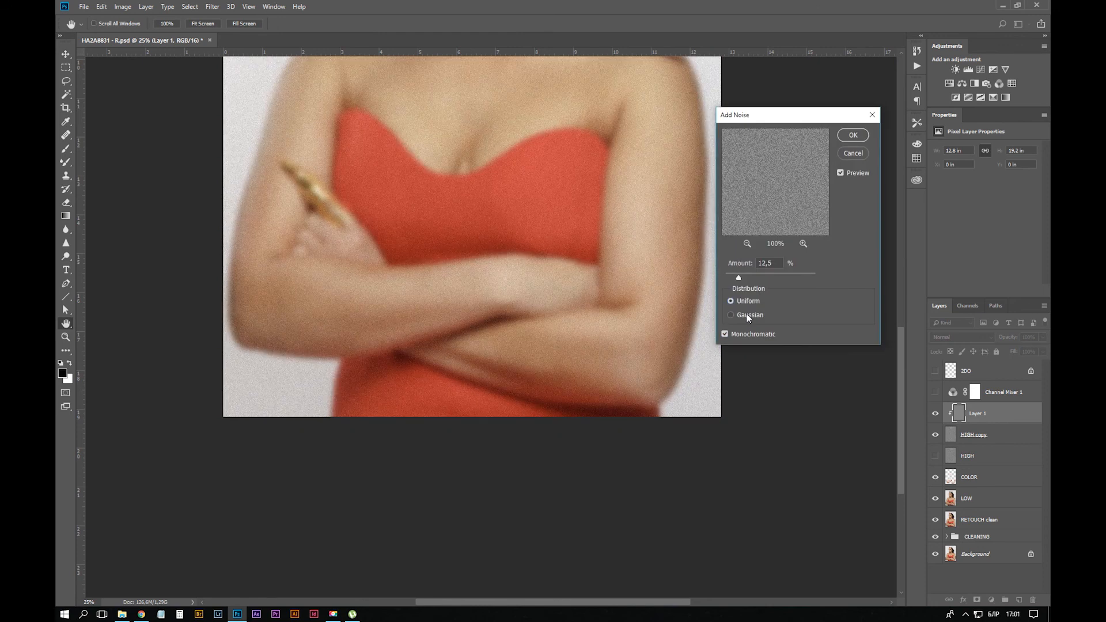
pyautogui.hotkey('ctrl', '=')
pyautogui.hotkey('ctrl', '=')
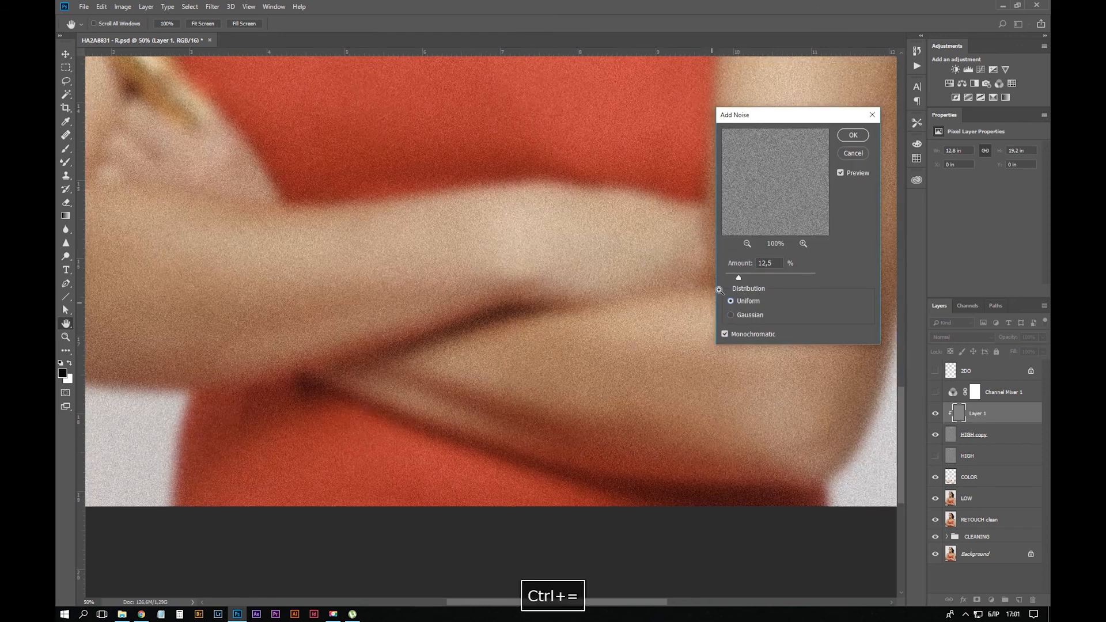
pyautogui.hotkey('ctrl', '=')
pyautogui.click(732, 315)
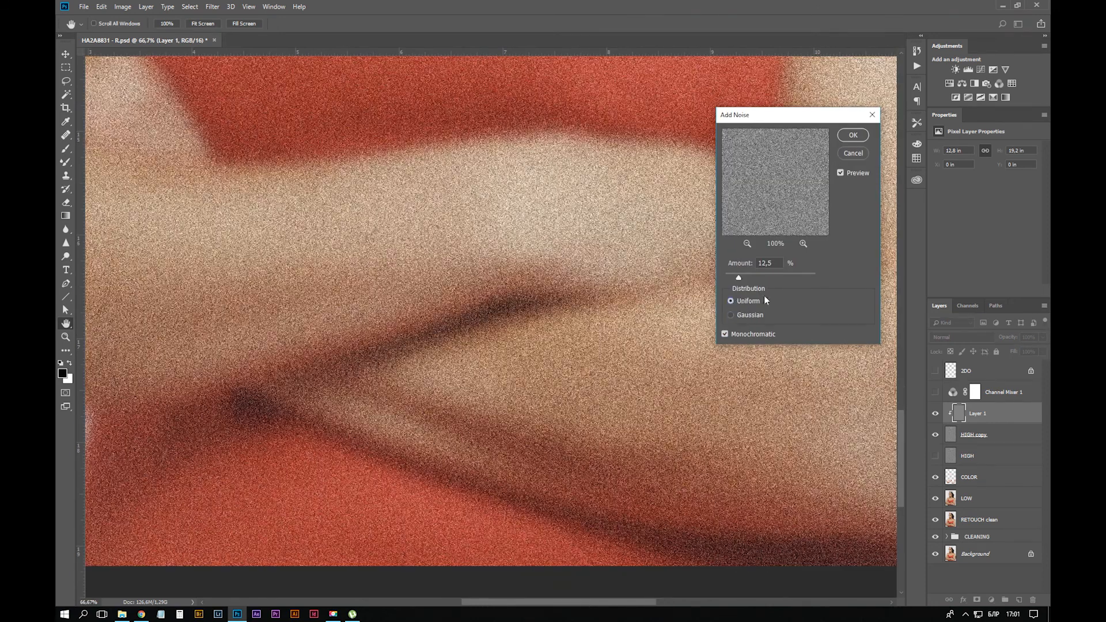
pyautogui.moveTo(734, 282); pyautogui.dragTo(739, 282)
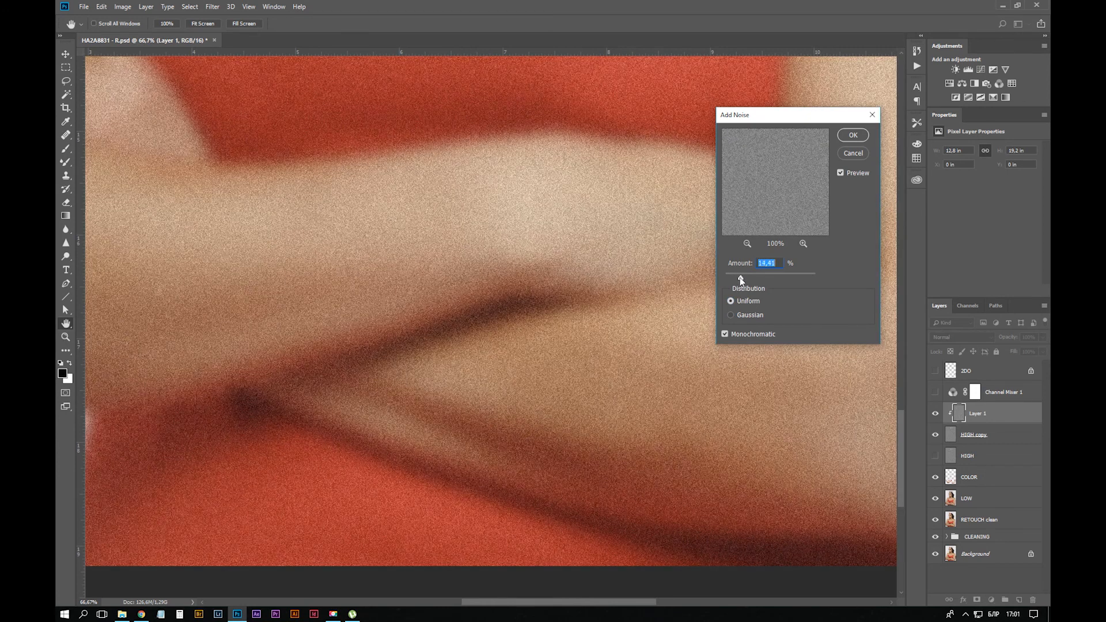
pyautogui.click(852, 136)
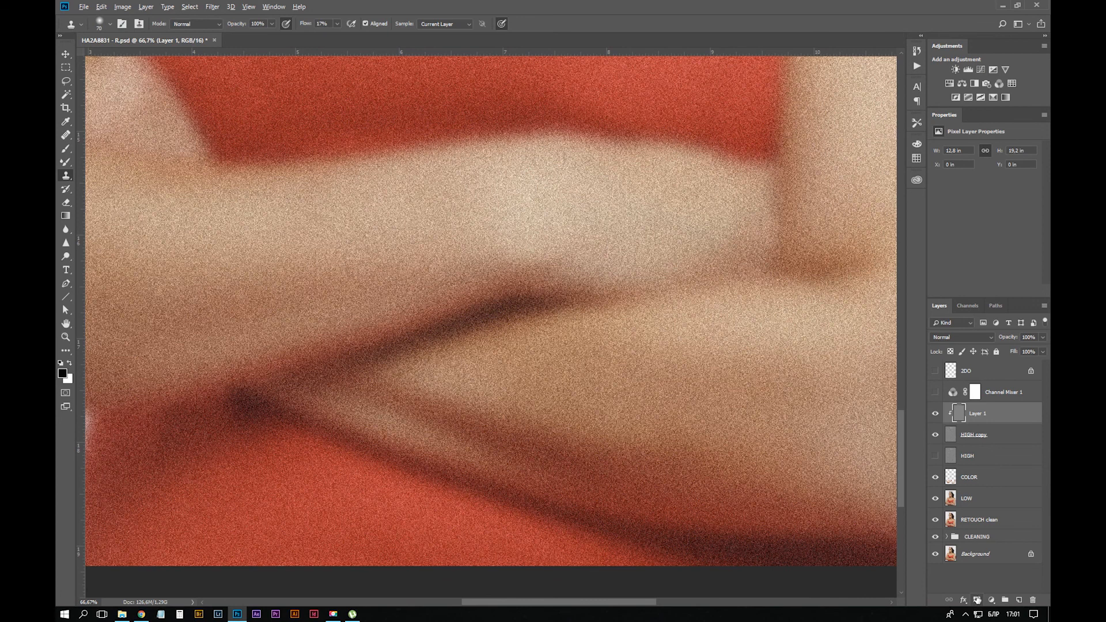
# Add a black mask to the noise layer and paint a trial patch of noise onto the forearm
pyautogui.keyDown('alt'); pyautogui.click(978, 600); pyautogui.keyUp('alt')
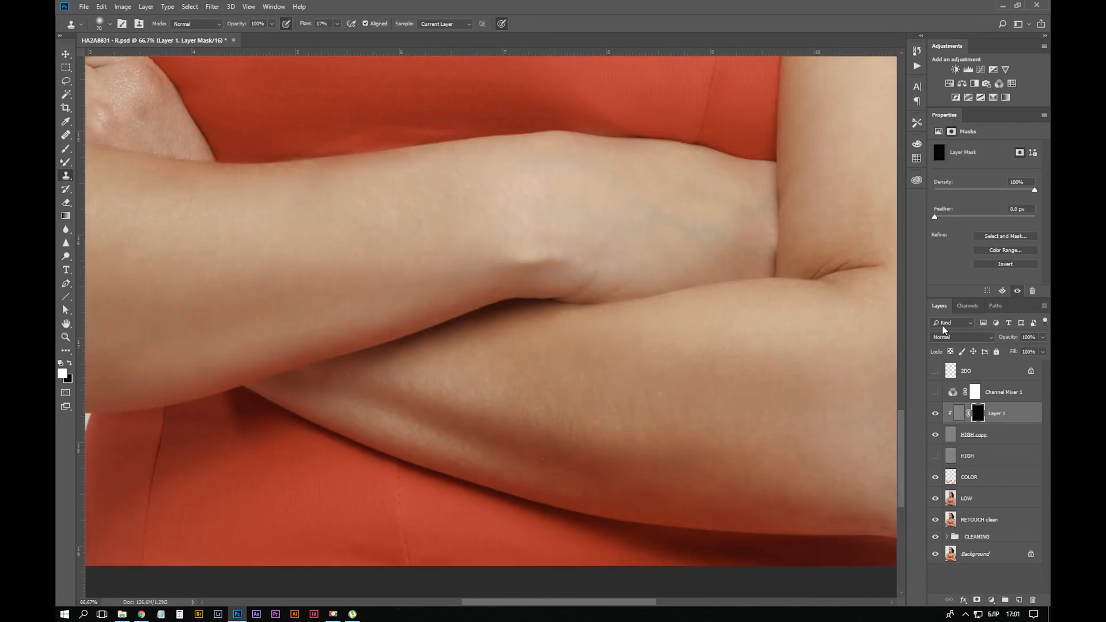
pyautogui.press('b')
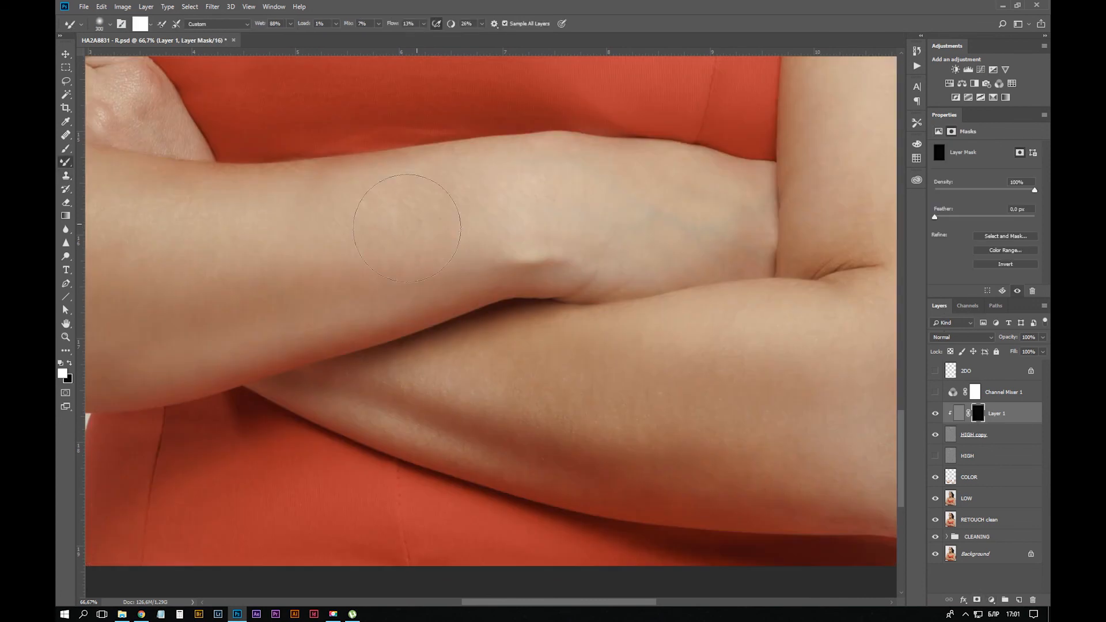
pyautogui.moveTo(430, 217)
pyautogui.mouseDown()
pyautogui.moveTo(417, 228)
pyautogui.moveTo(463, 203)
pyautogui.mouseUp()
# Try softening the noise in Layer 1's pixels with a Gaussian Blur of 1 px radius
pyautogui.click(961, 419)
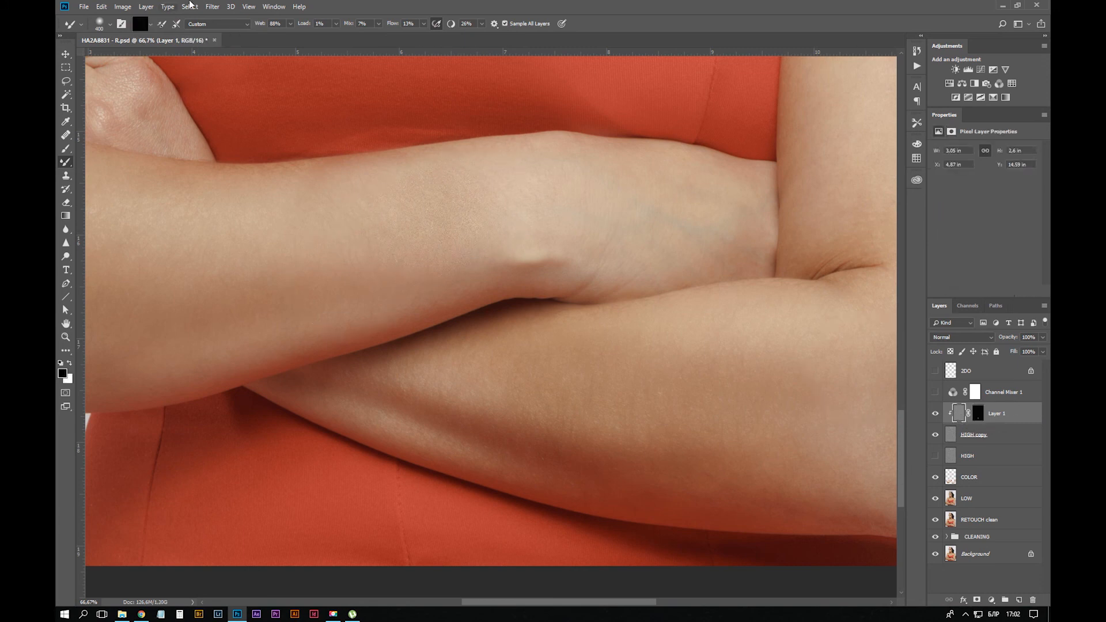
pyautogui.click(212, 6)
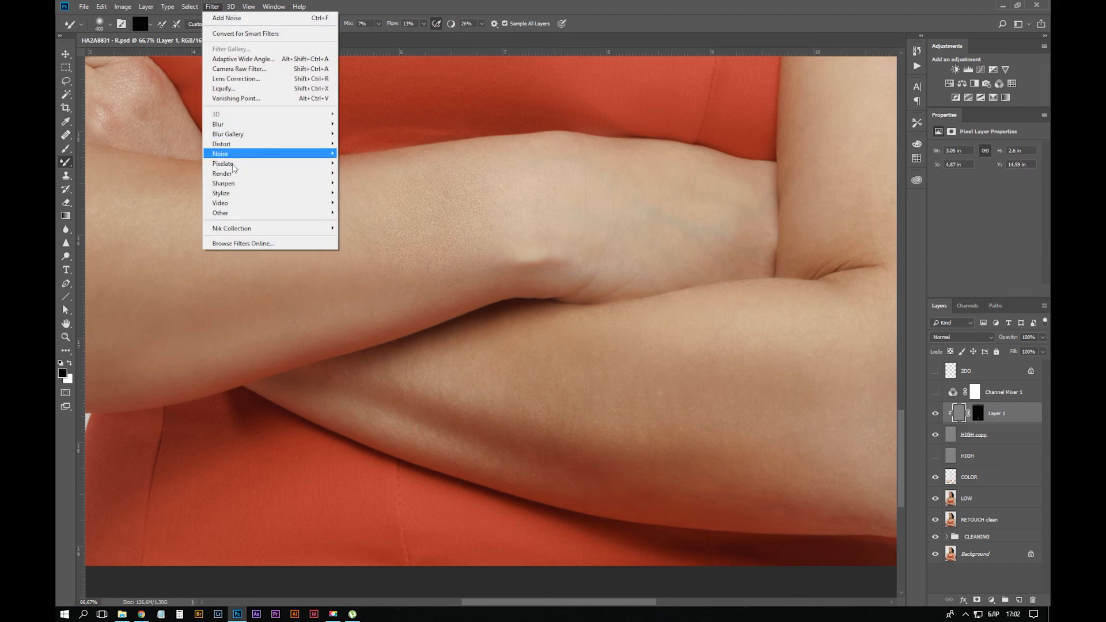
pyautogui.moveTo(232, 123)
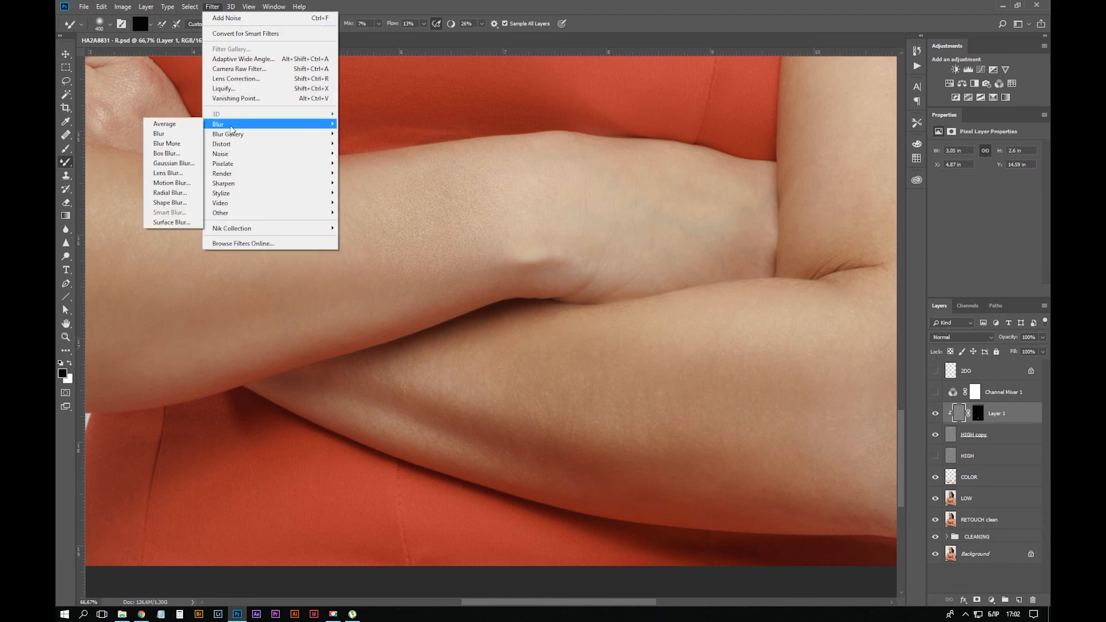
pyautogui.click(174, 163)
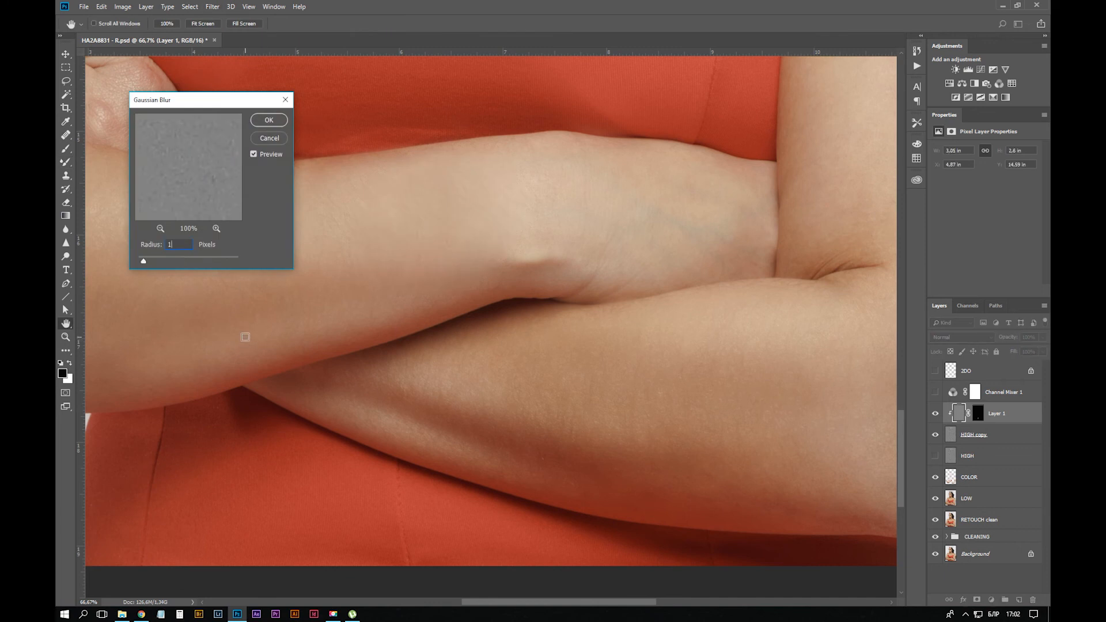
pyautogui.click(268, 120)
# Try the Median filter with a 1 px radius on the noise layer, and undo the filtering
pyautogui.click(212, 6)
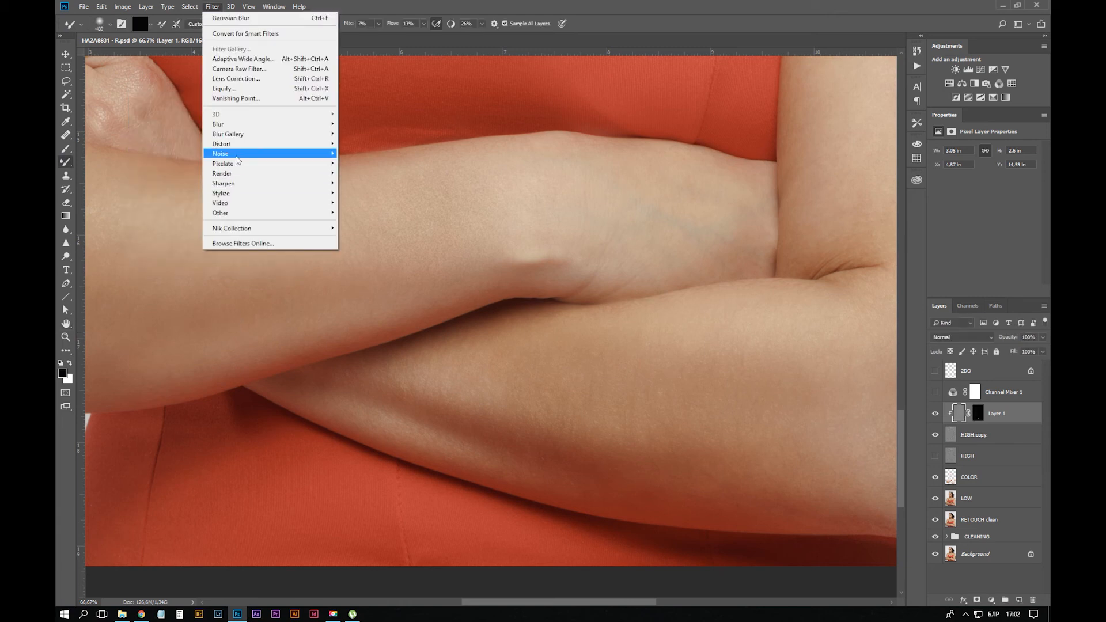
pyautogui.moveTo(252, 183)
pyautogui.click(164, 183)
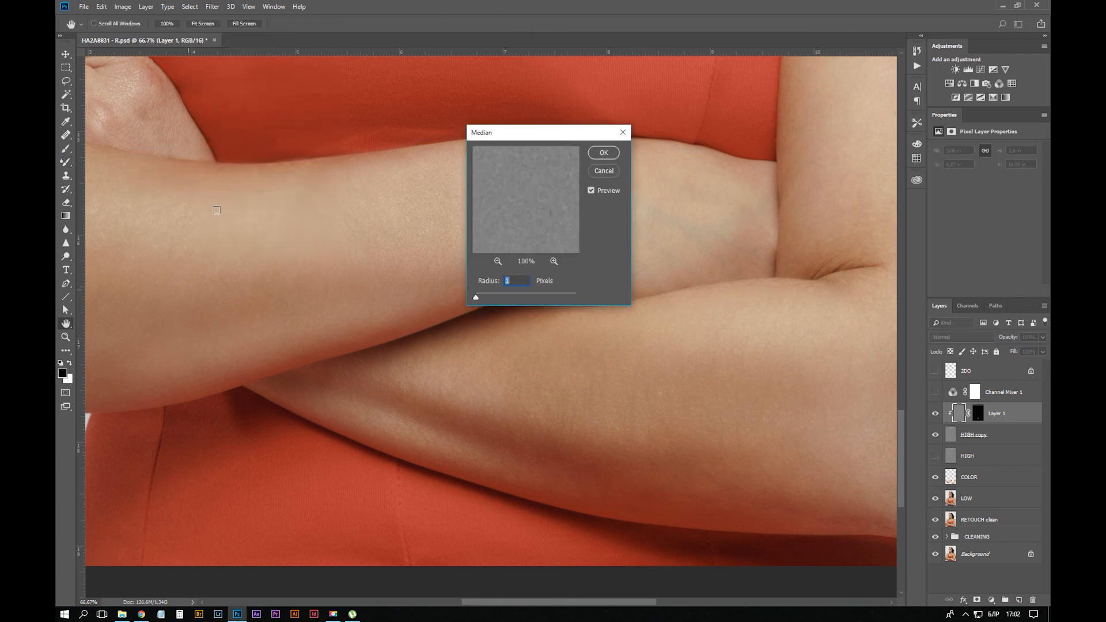
pyautogui.moveTo(538, 139); pyautogui.dragTo(706, 149)
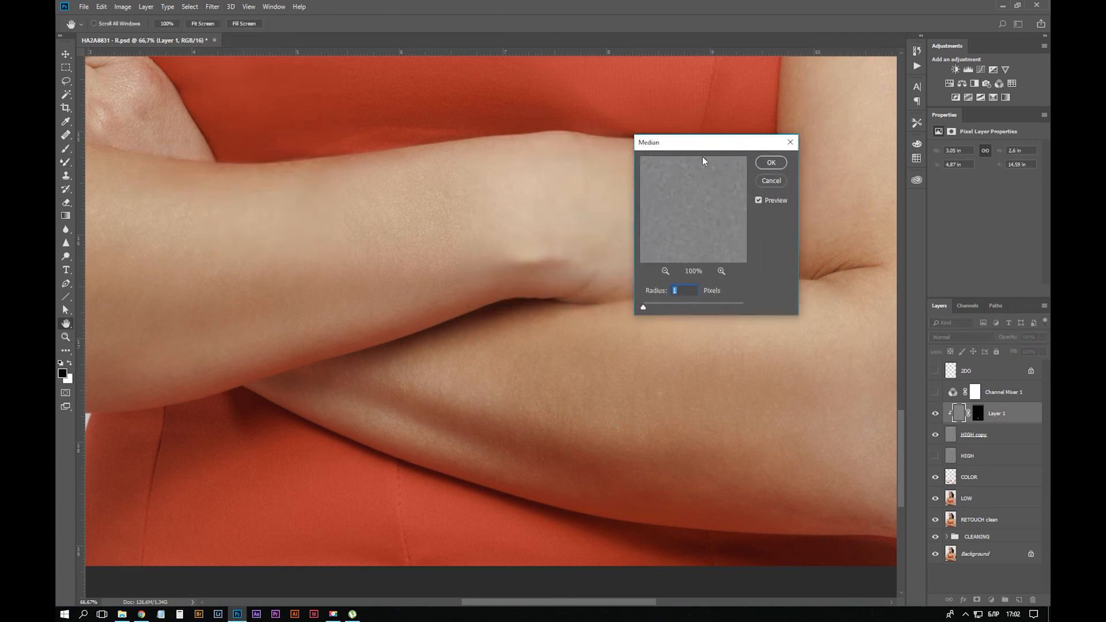
pyautogui.click(772, 163)
pyautogui.press('b')
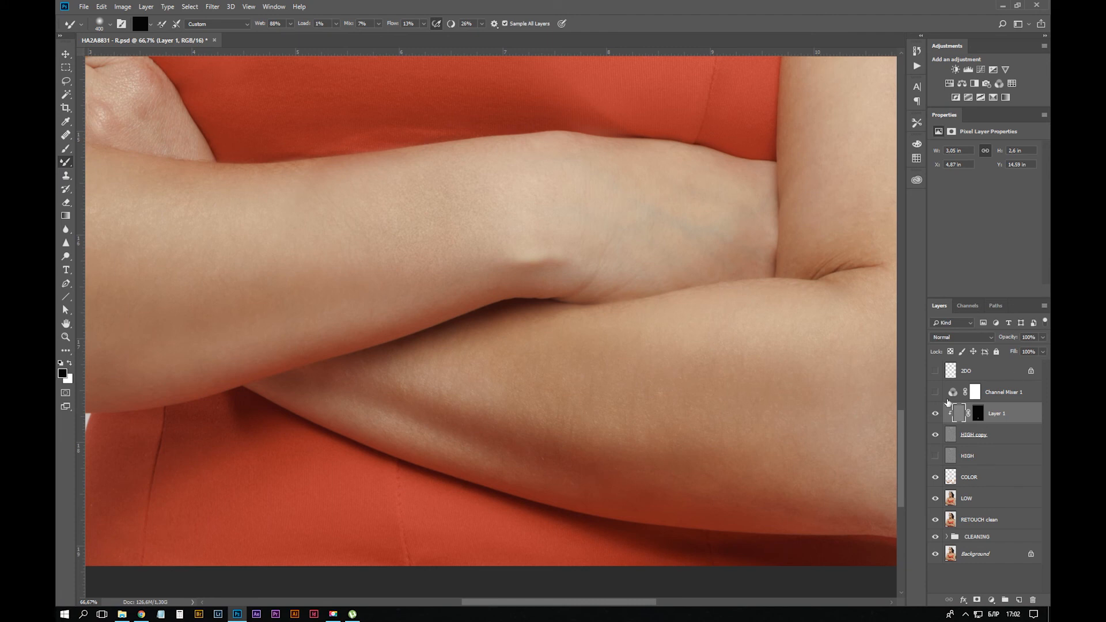
pyautogui.hotkey('ctrl', 'z')
# Fill Layer 1's mask with black to hide the noise everywhere again
pyautogui.click(979, 413)
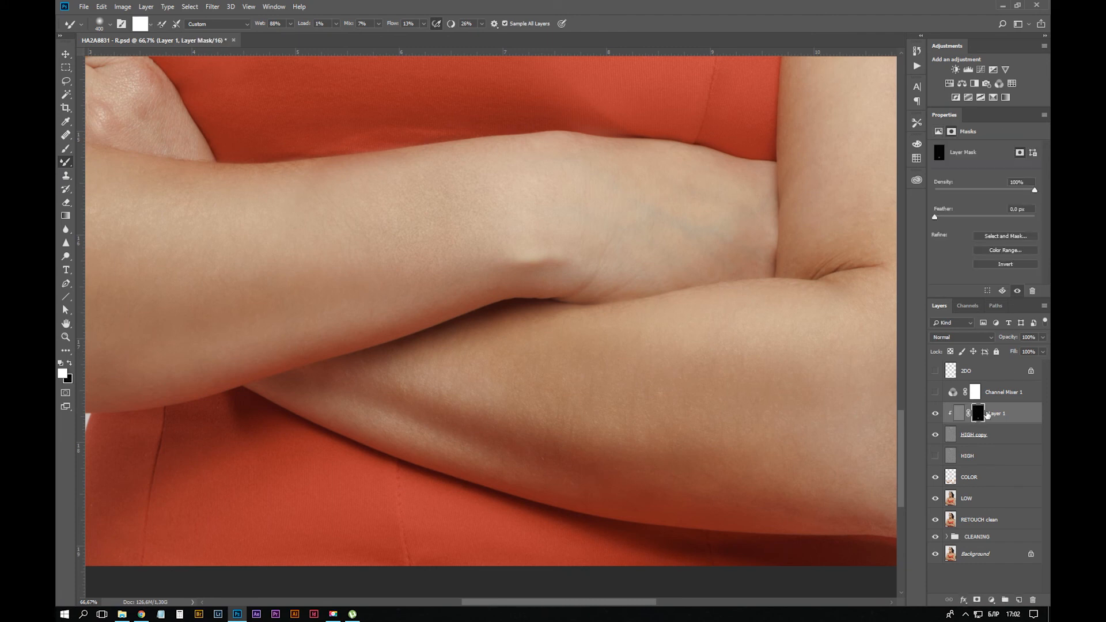
pyautogui.hotkey('ctrl', 'BackSpace')
pyautogui.moveTo(455, 205); pyautogui.dragTo(690, 219)
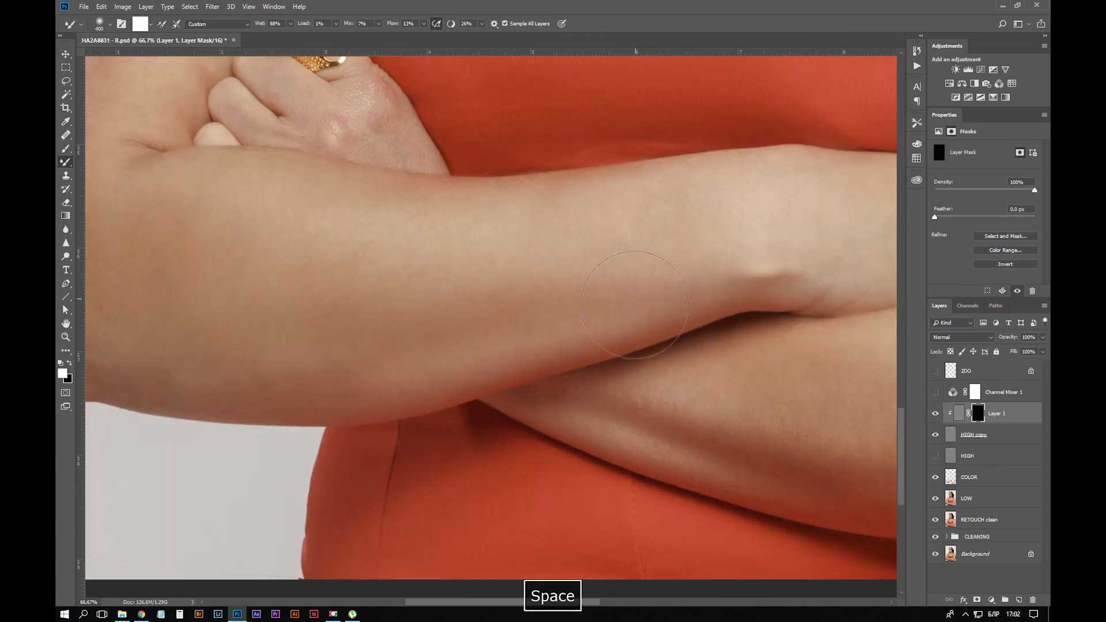
# Paint white on Layer 1's mask over the upper forearm with the regular Brush at 500 px and 4% flow
pyautogui.press('b')
pyautogui.hotkey('shift', 'b')
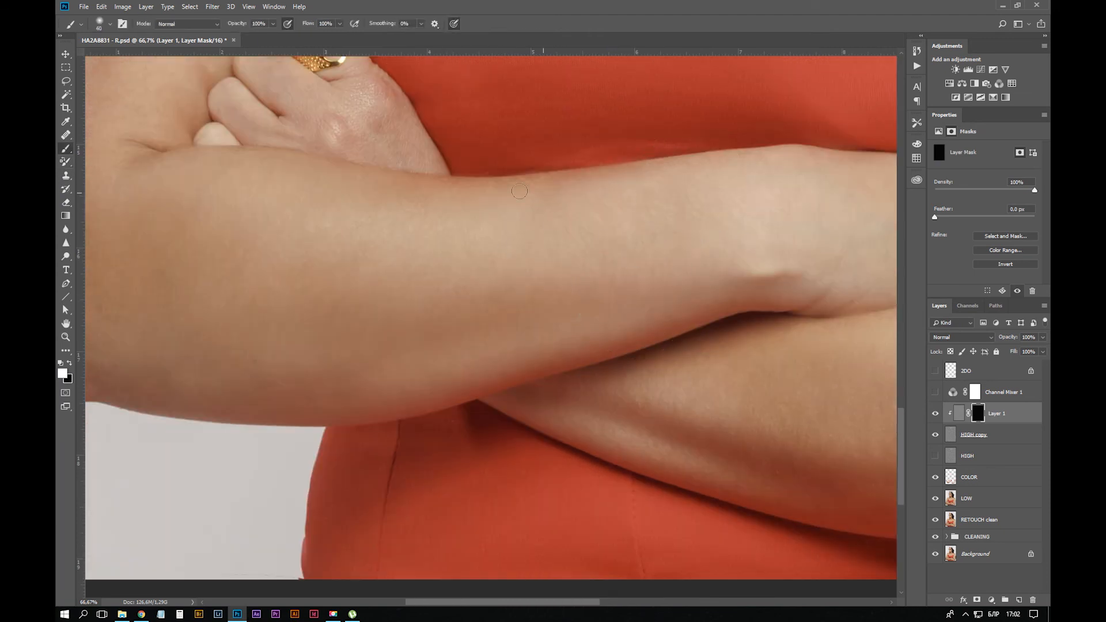
pyautogui.moveTo(340, 24); pyautogui.dragTo(296, 37)
pyautogui.press(']')
pyautogui.press(']')
pyautogui.press(']')
pyautogui.press(']')
pyautogui.press(']')
pyautogui.press(']')
pyautogui.press(']')
pyautogui.press(']')
pyautogui.press(']')
pyautogui.press(']')
pyautogui.press(']')
pyautogui.press(']')
pyautogui.press('[')
pyautogui.moveTo(722, 235)
pyautogui.mouseDown()
pyautogui.moveTo(690, 264)
pyautogui.moveTo(570, 274)
pyautogui.moveTo(712, 218)
pyautogui.moveTo(463, 230)
pyautogui.moveTo(259, 299)
pyautogui.moveTo(439, 360)
pyautogui.mouseUp()
pyautogui.click(340, 24)
pyautogui.moveTo(338, 40); pyautogui.dragTo(337, 39)
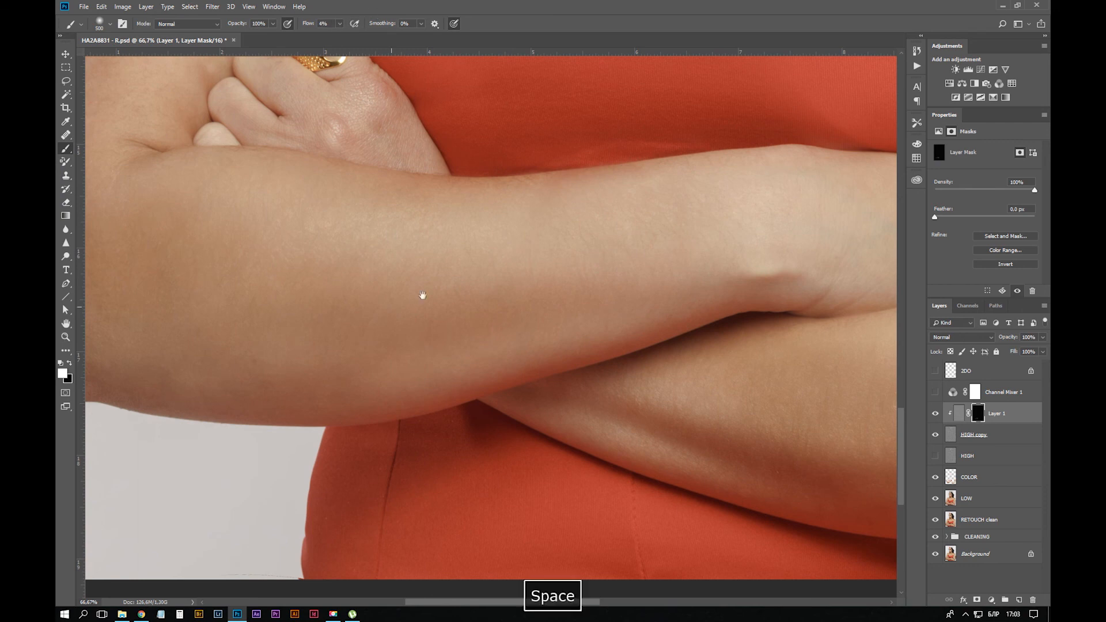
# Reveal the noise texture over both elbows and the lower forearm with the 500 px brush at 4% flow
pyautogui.moveTo(423, 296); pyautogui.dragTo(592, 238)
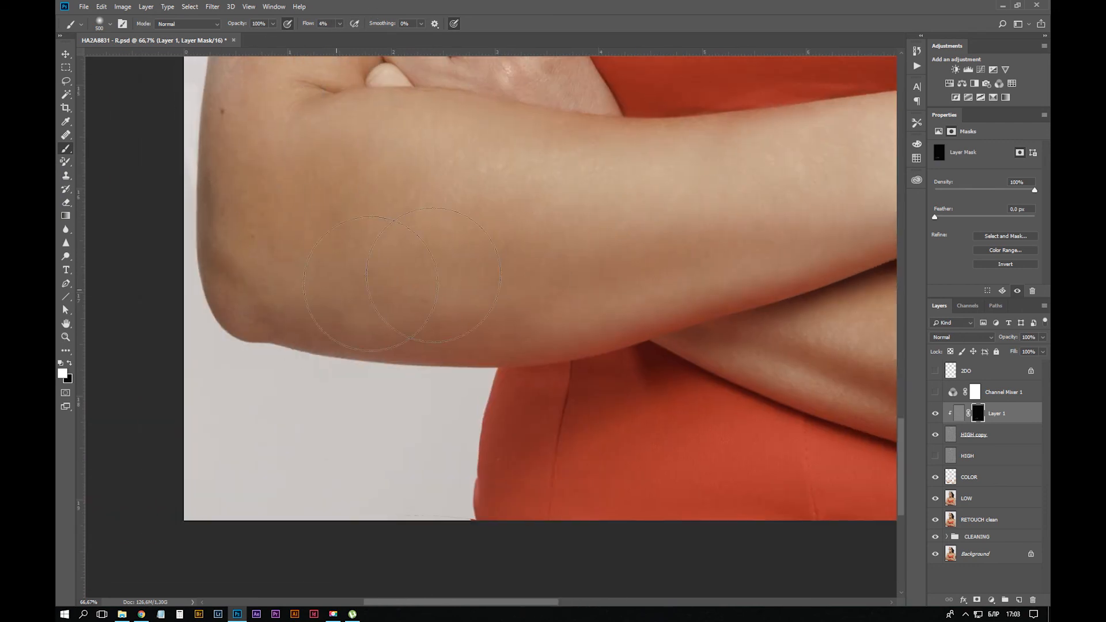
pyautogui.moveTo(659, 238); pyautogui.dragTo(319, 336)
pyautogui.hotkey('ctrl', 'z')
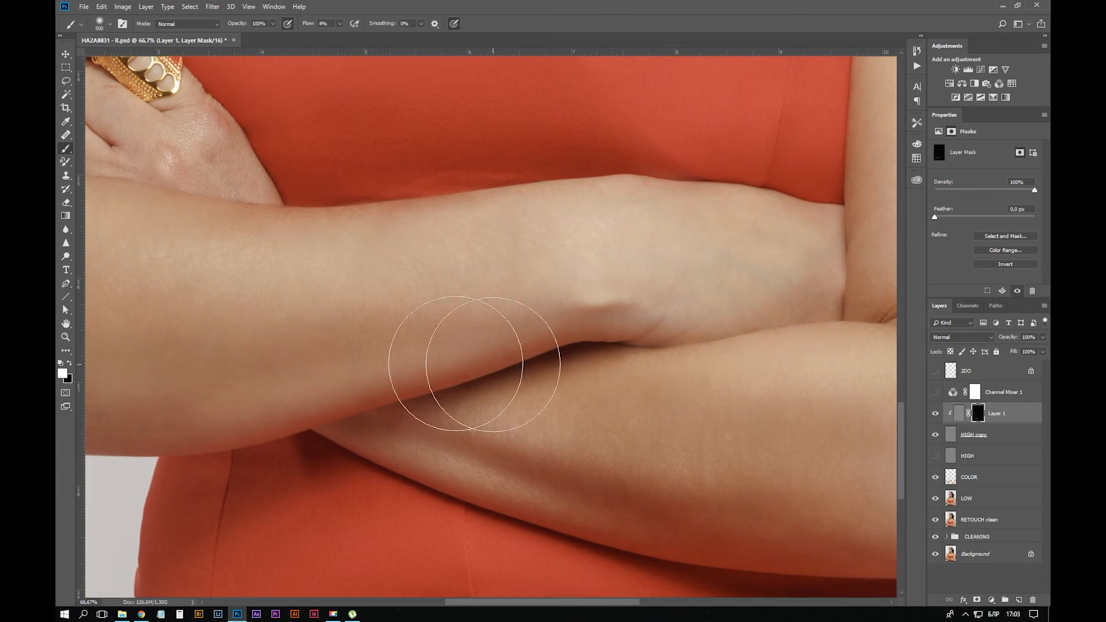
pyautogui.moveTo(655, 410); pyautogui.dragTo(448, 257)
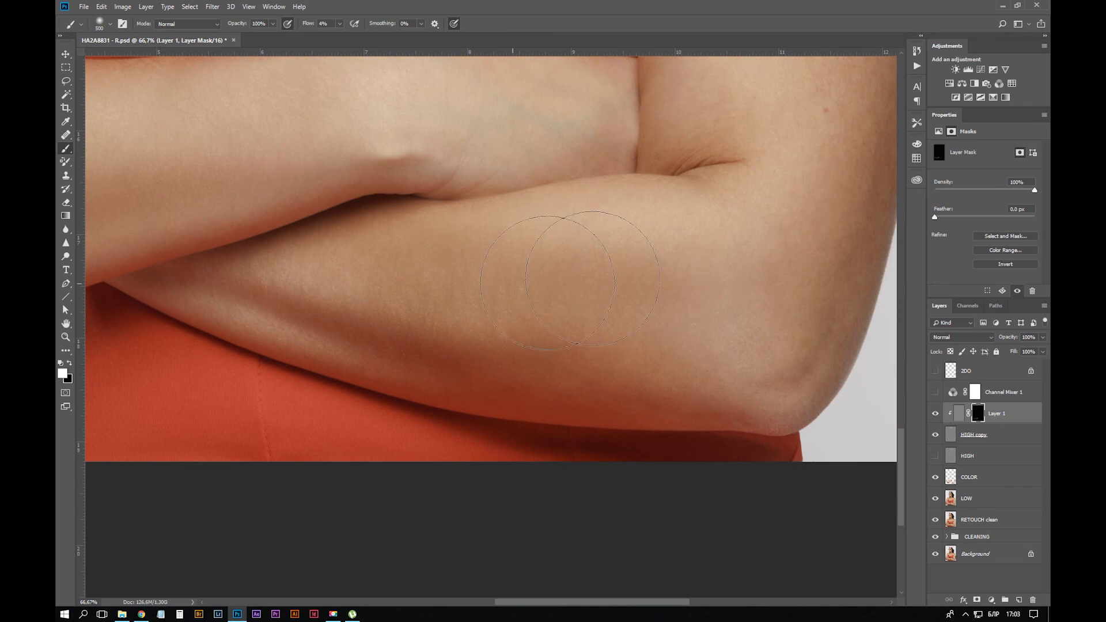
pyautogui.moveTo(824, 294); pyautogui.dragTo(476, 395)
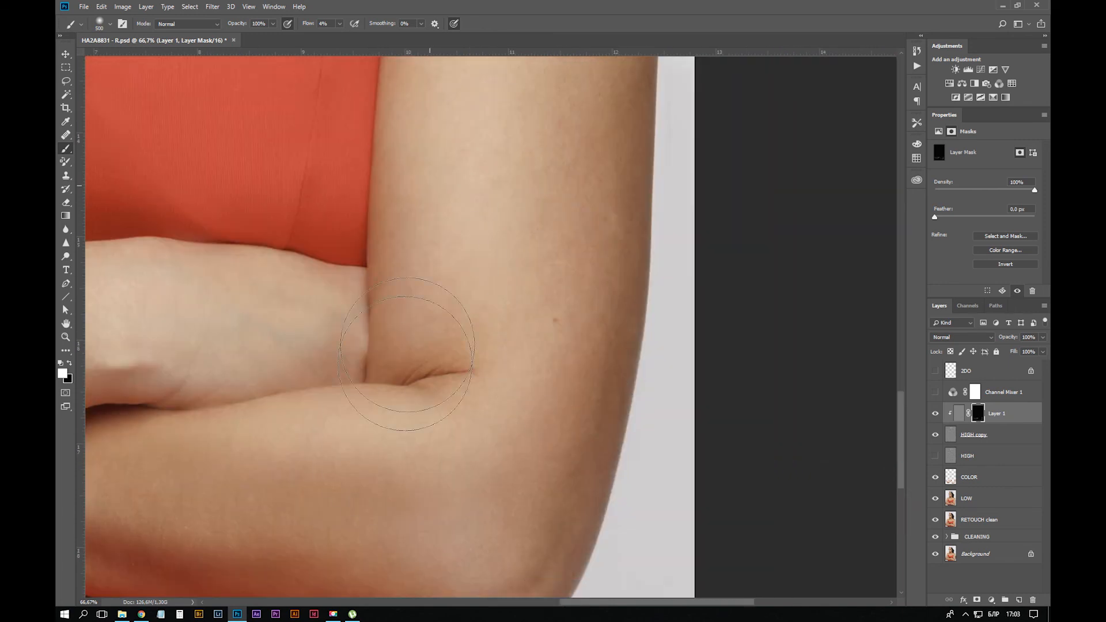
pyautogui.moveTo(524, 306); pyautogui.dragTo(702, 93)
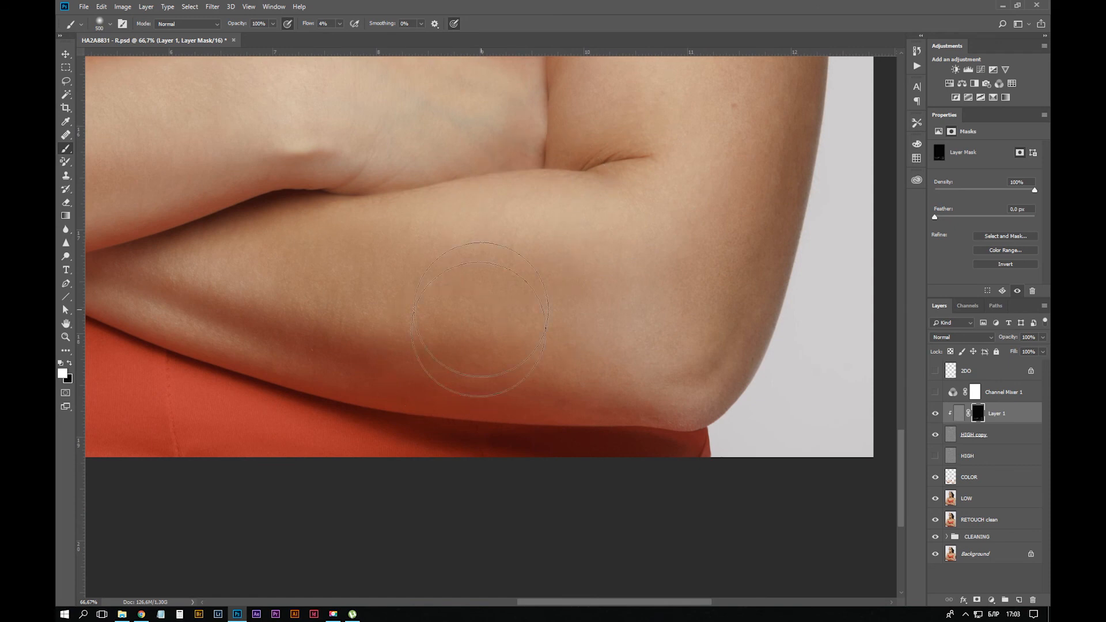
# Erase excess noise from the mask over the crossed forearms at 59% flow, and compare with Layer 1 hidden
pyautogui.press('e')
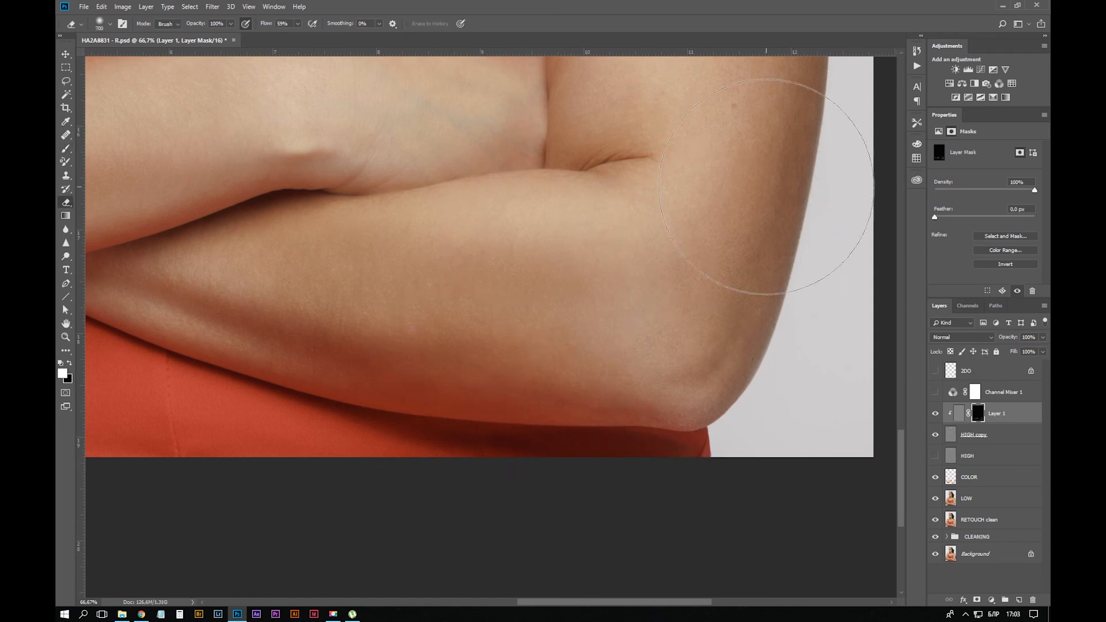
pyautogui.moveTo(388, 262); pyautogui.dragTo(677, 381)
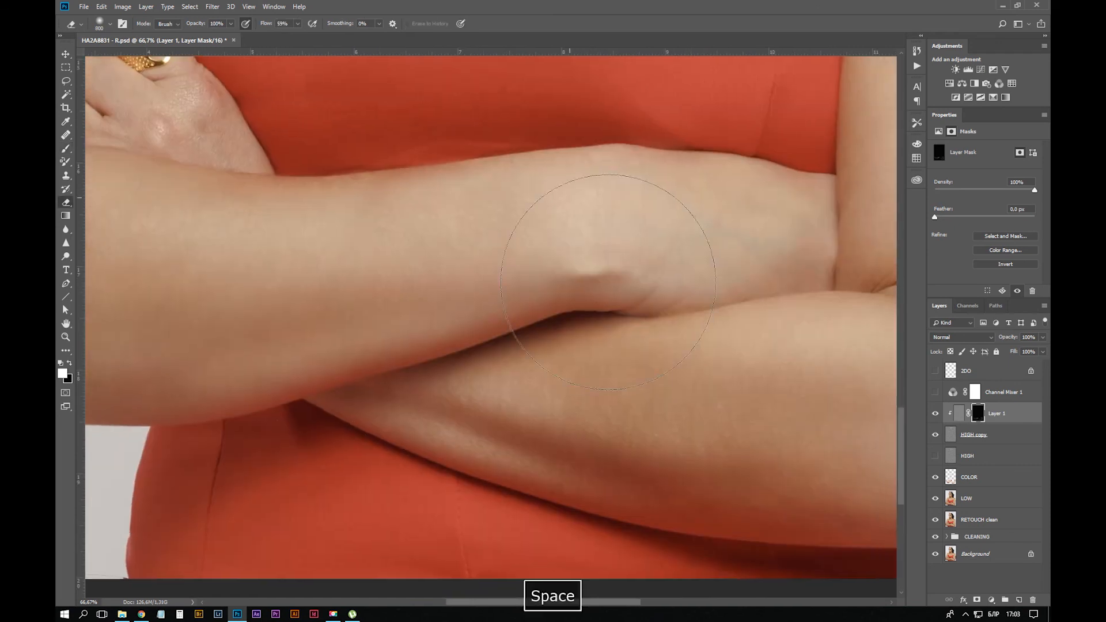
pyautogui.moveTo(415, 309); pyautogui.dragTo(605, 334)
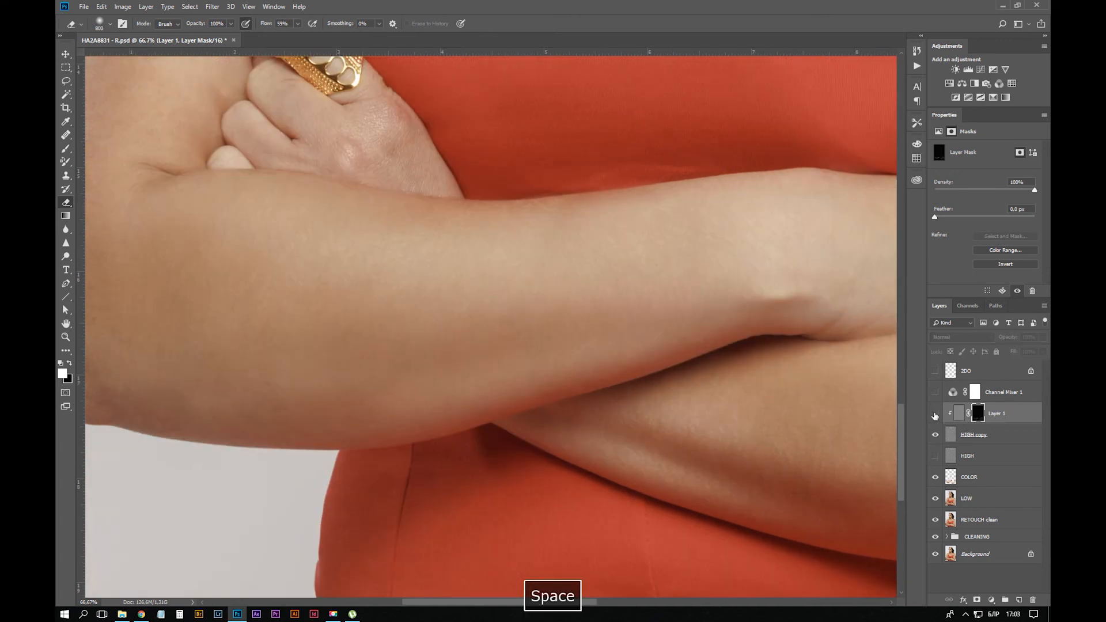
pyautogui.moveTo(432, 312)
pyautogui.mouseDown()
pyautogui.moveTo(583, 334)
pyautogui.moveTo(625, 415)
pyautogui.mouseUp()
# Brush faint noise onto the elbow and upper arm beside the gold ring, and undo the last stroke
pyautogui.press('b')
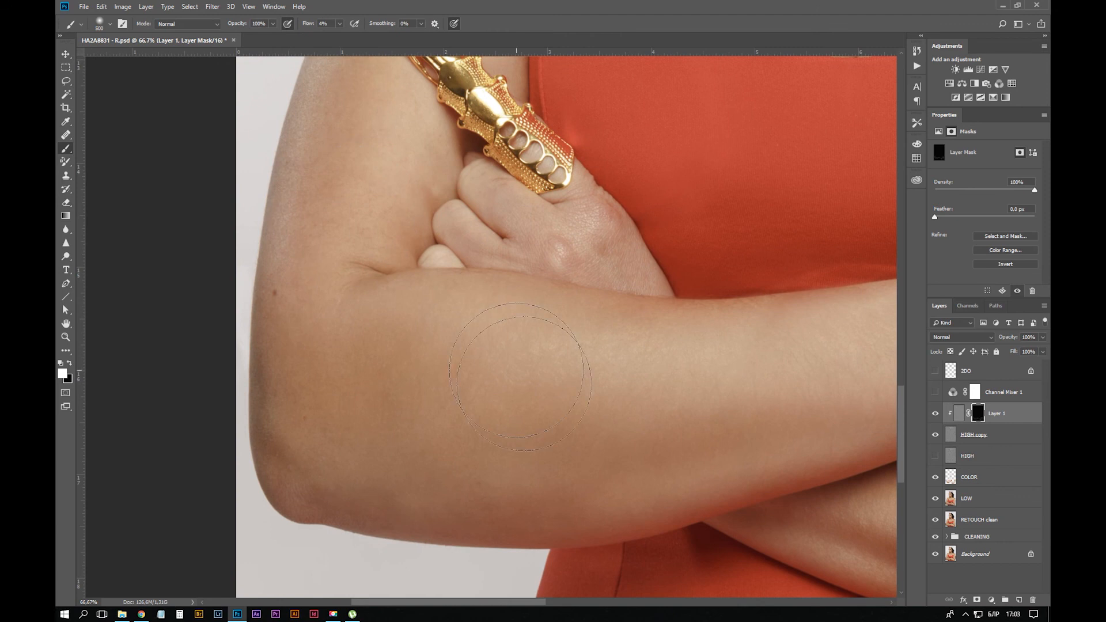
pyautogui.hotkey('ctrl', 'z')
pyautogui.moveTo(324, 298); pyautogui.dragTo(305, 539)
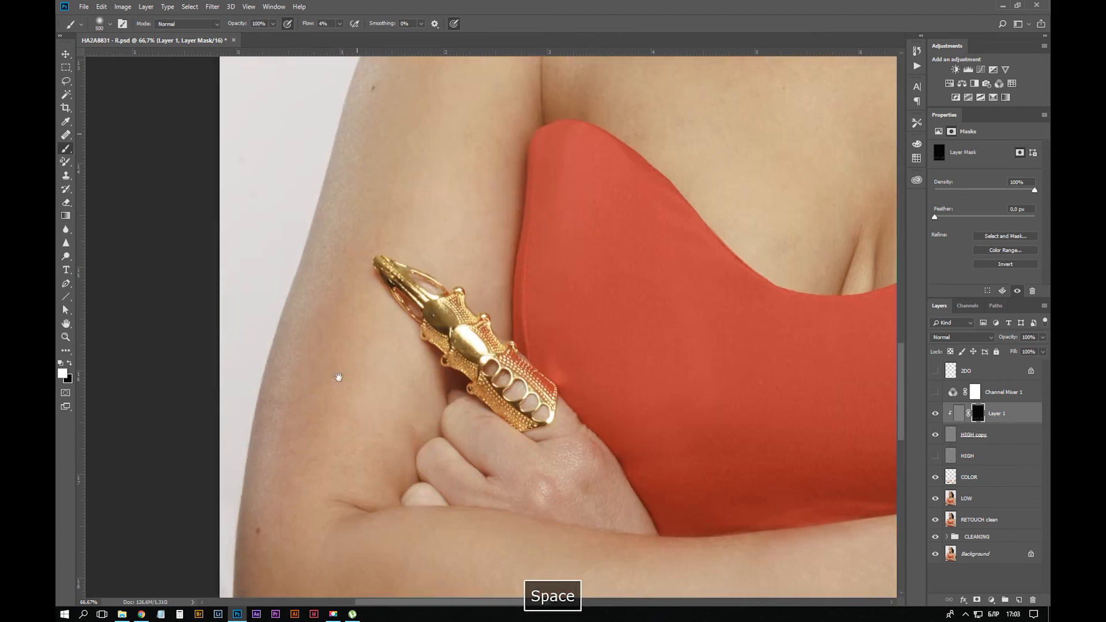
pyautogui.hotkey('ctrl', 'z')
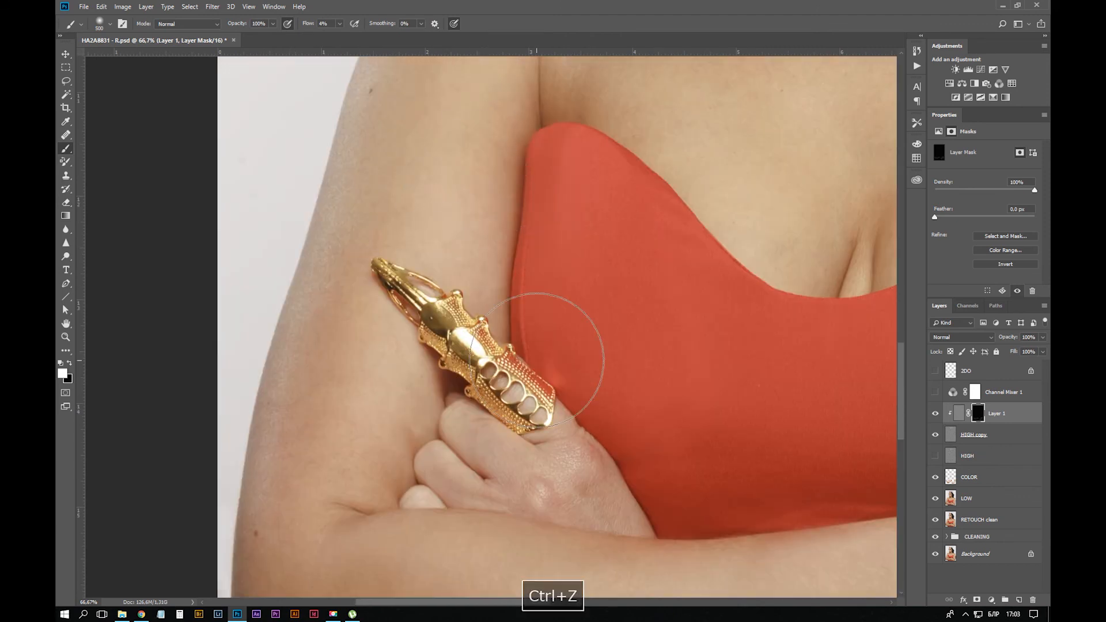
# Examine the noise texture across the crossed arms at overview and close magnification
pyautogui.hotkey('ctrl', '-')
pyautogui.hotkey('ctrl', '-')
pyautogui.hotkey('ctrl', '-')
pyautogui.moveTo(574, 416); pyautogui.dragTo(530, 295)
pyautogui.hotkey('ctrl', '+')
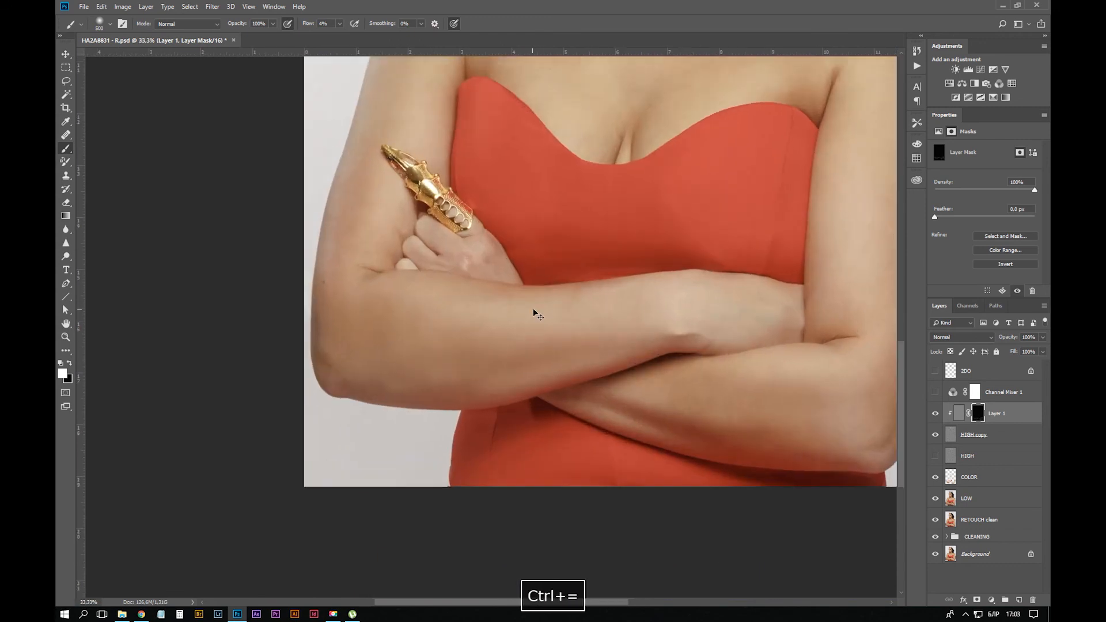
pyautogui.hotkey('ctrl', '+')
pyautogui.hotkey('ctrl', '+')
pyautogui.moveTo(505, 186); pyautogui.dragTo(219, 160)
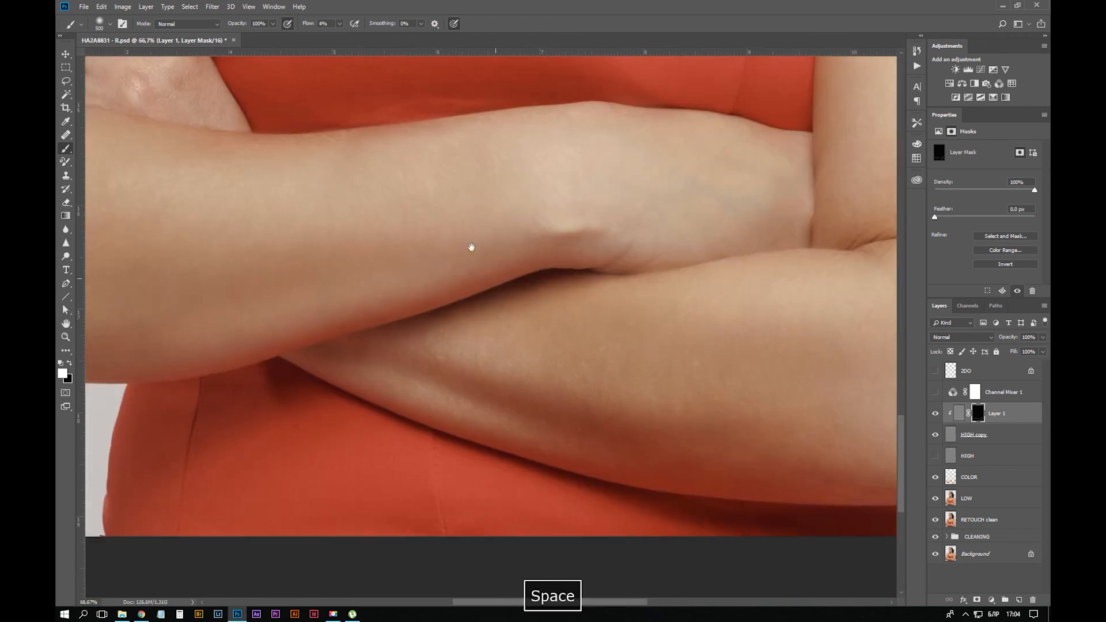
# Add a new layer in Color blend mode directly above the COLOR layer and sample the skin tone near the forearm's upper edge
pyautogui.moveTo(469, 244); pyautogui.dragTo(657, 326)
pyautogui.click(978, 480)
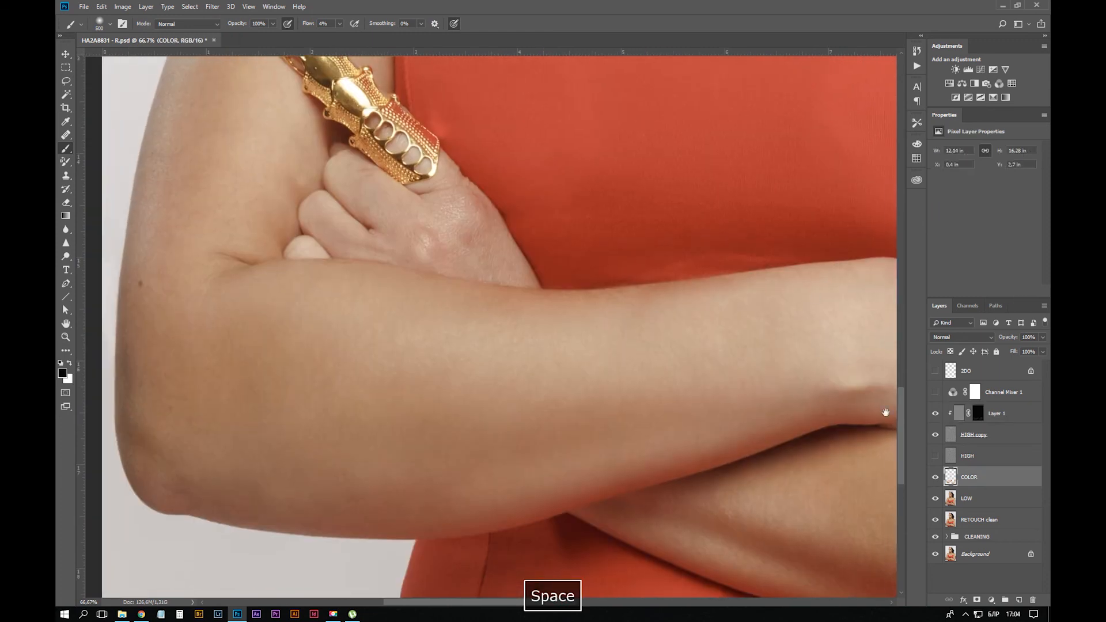
pyautogui.click(1019, 600)
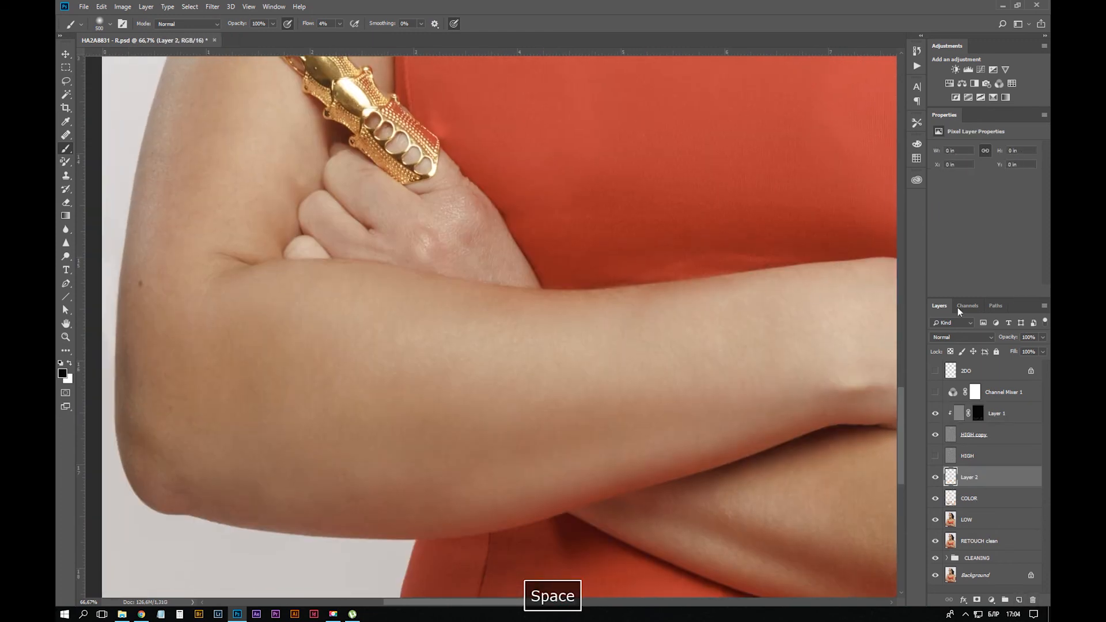
pyautogui.click(950, 339)
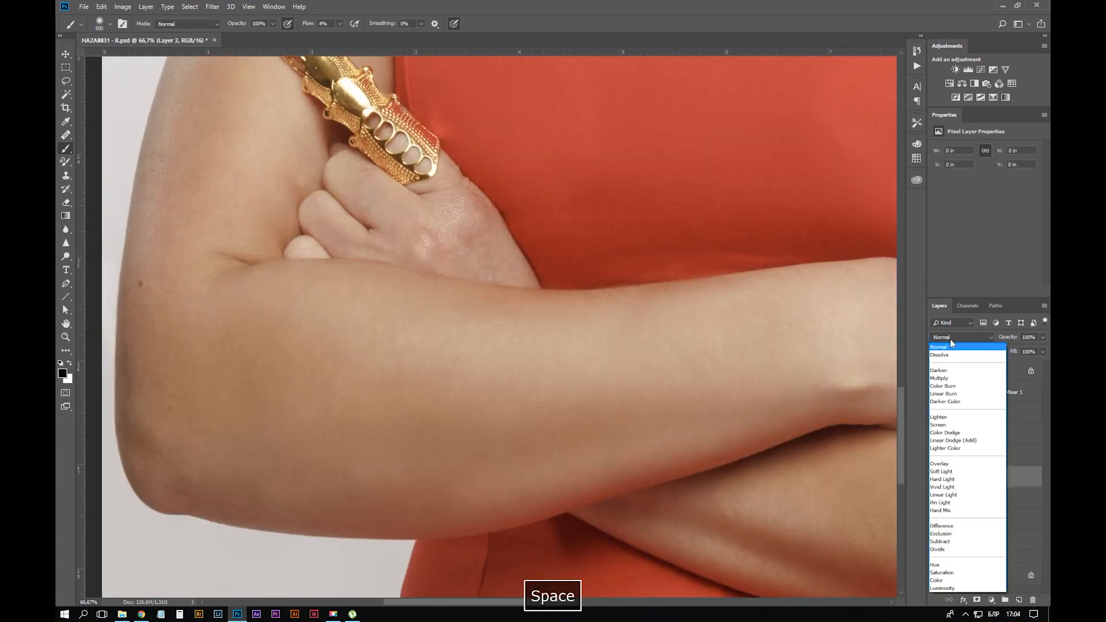
pyautogui.click(937, 581)
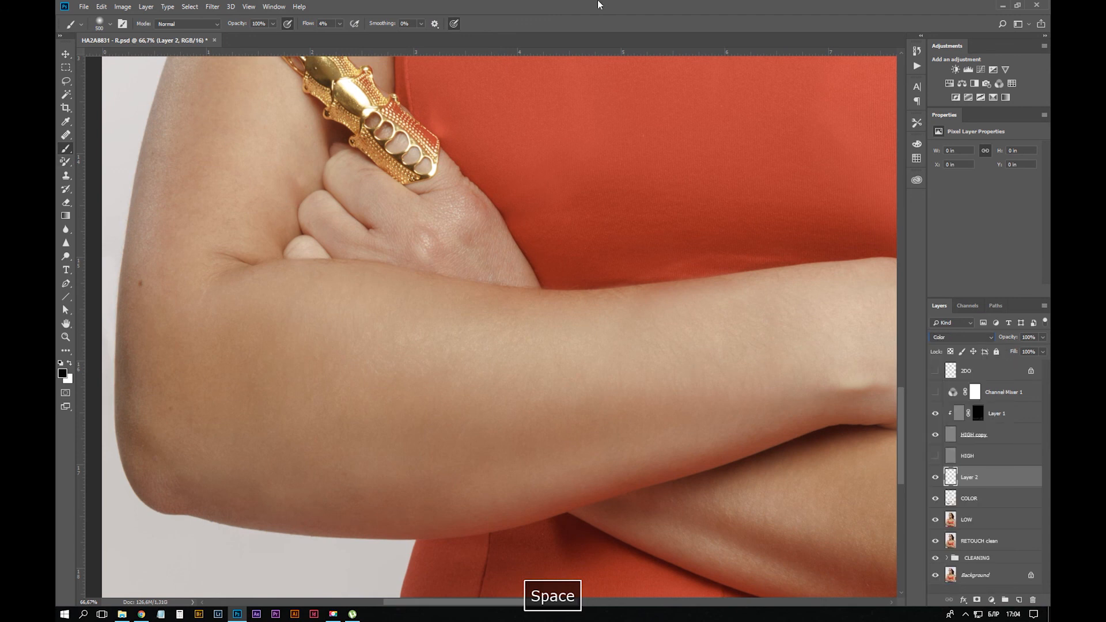
pyautogui.press('Escape')
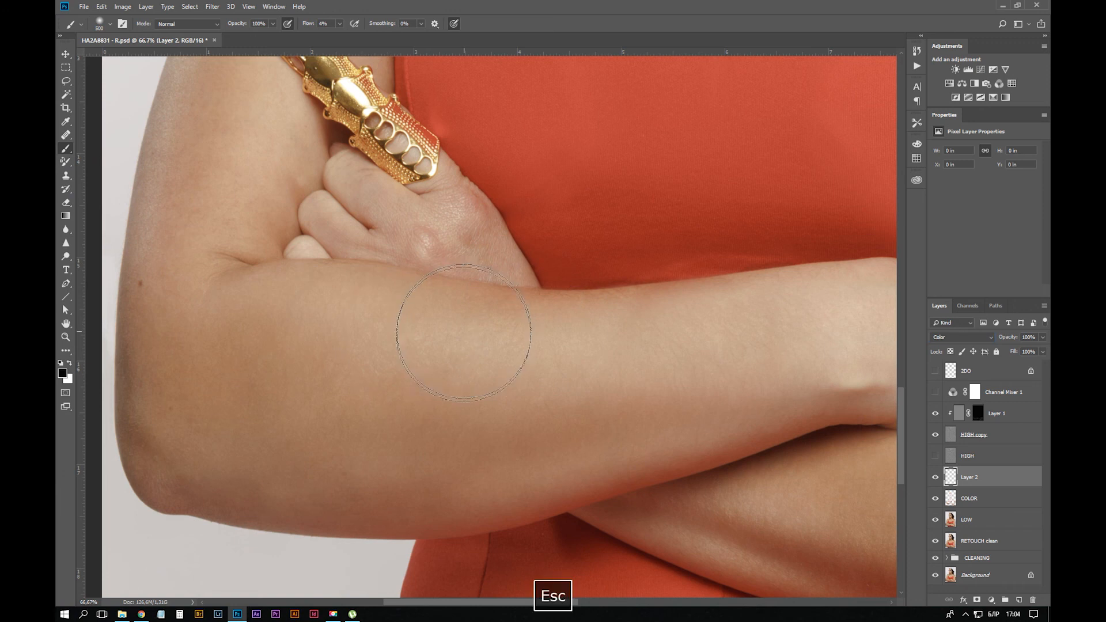
pyautogui.keyDown('alt'); pyautogui.click(454, 304); pyautogui.keyUp('alt')
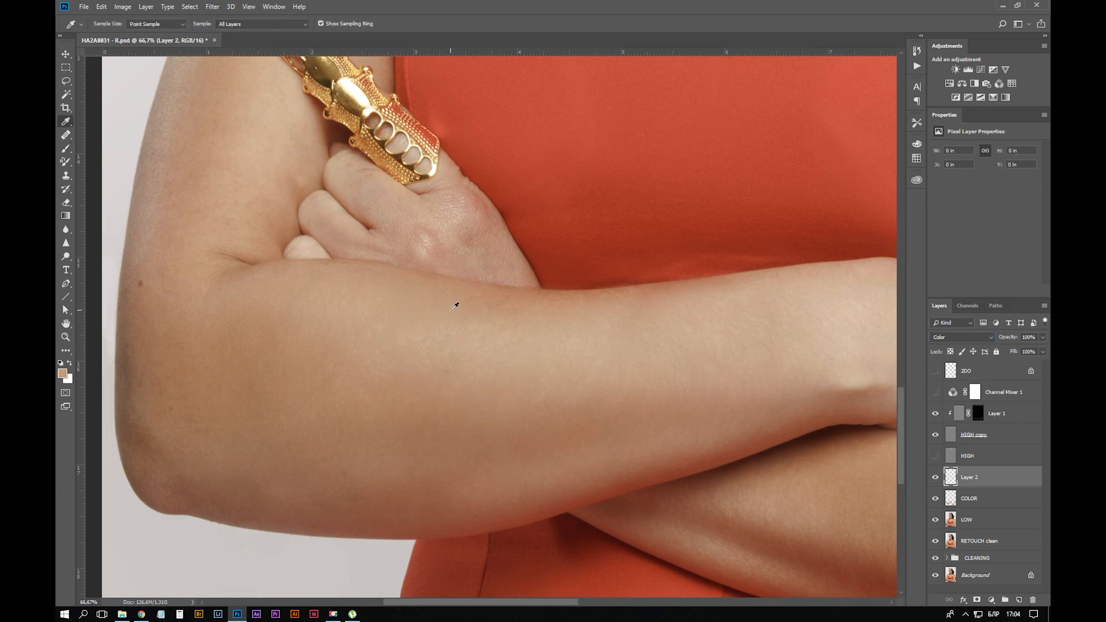
# Set the Eyedropper's sample size to 5 by 5 Average and sample the forearm's skin tone
pyautogui.press('i')
pyautogui.click(167, 24)
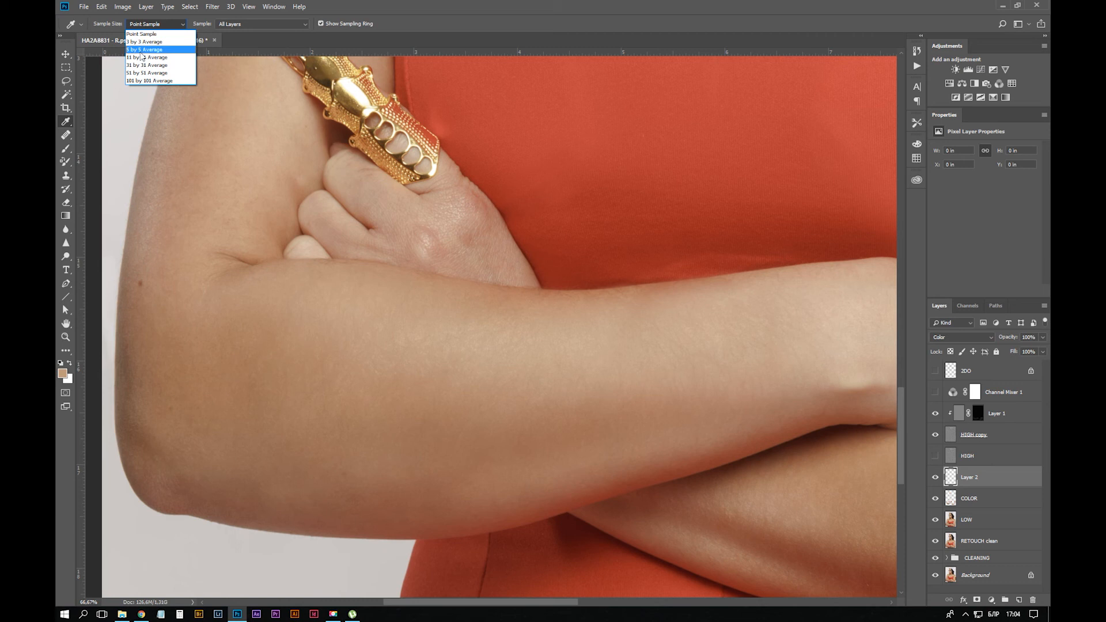
pyautogui.click(140, 50)
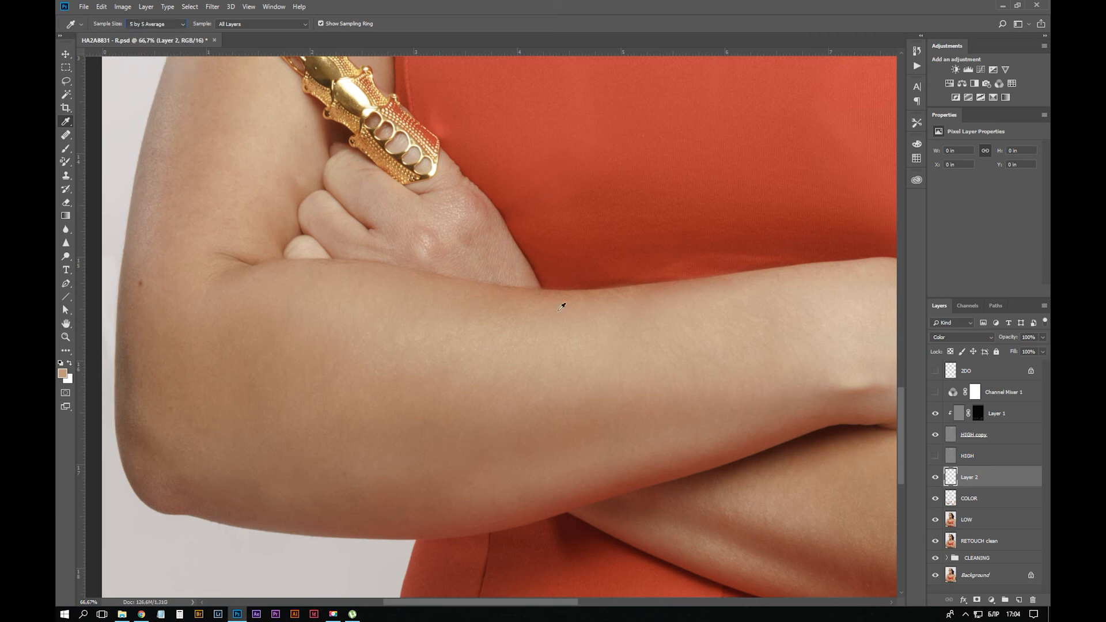
pyautogui.click(550, 355)
# Brush the sampled skin tone over the reddish back of the hand on Layer 2, using a progressively smaller brush
pyautogui.press('b')
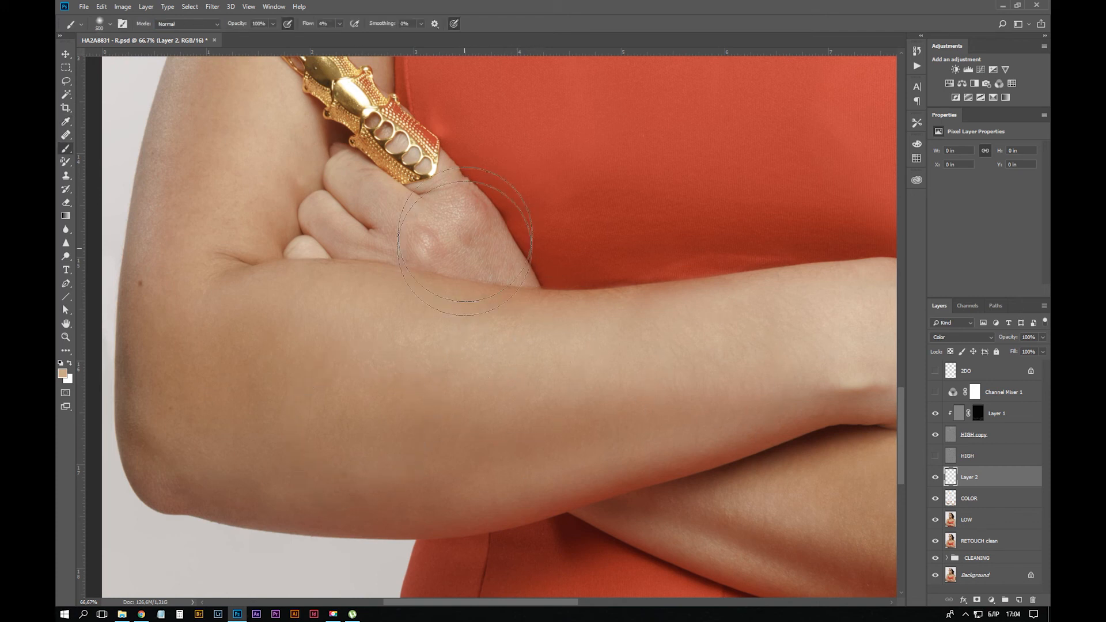
pyautogui.press('[')
pyautogui.press('[')
pyautogui.press('[')
pyautogui.moveTo(449, 252)
pyautogui.mouseDown()
pyautogui.moveTo(484, 265)
pyautogui.moveTo(499, 249)
pyautogui.moveTo(457, 208)
pyautogui.moveTo(528, 293)
pyautogui.mouseUp()
pyautogui.press('[')
pyautogui.press('[')
pyautogui.press('[')
# Retouch the skin texture along the hand's edge on the HIGH copy layer with the Clone Stamp
pyautogui.click(1012, 435)
pyautogui.press('j')
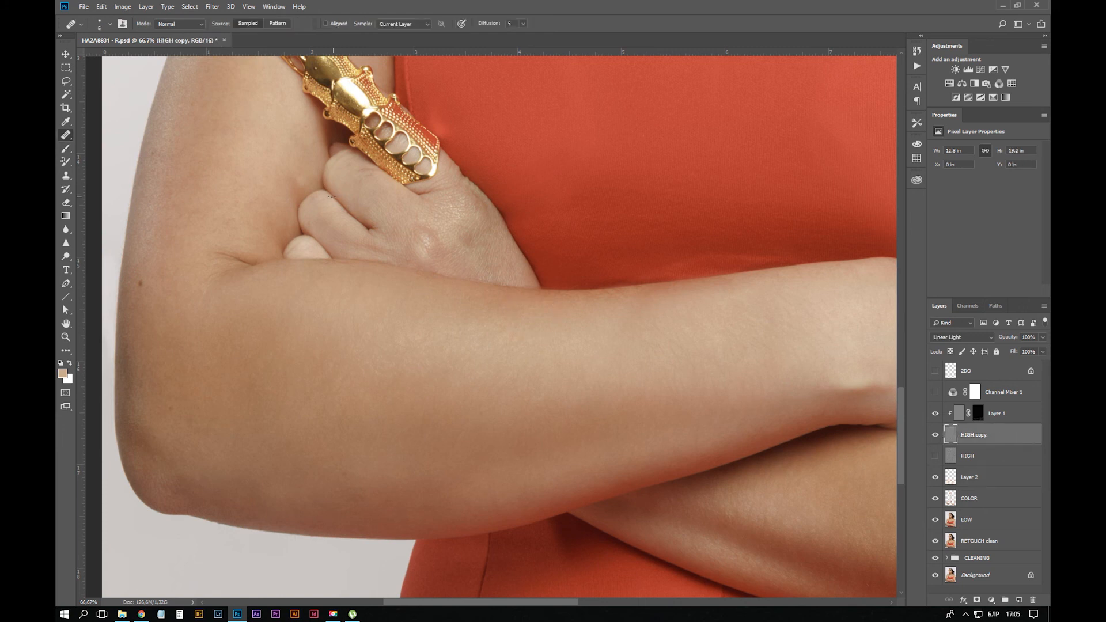
pyautogui.press('s')
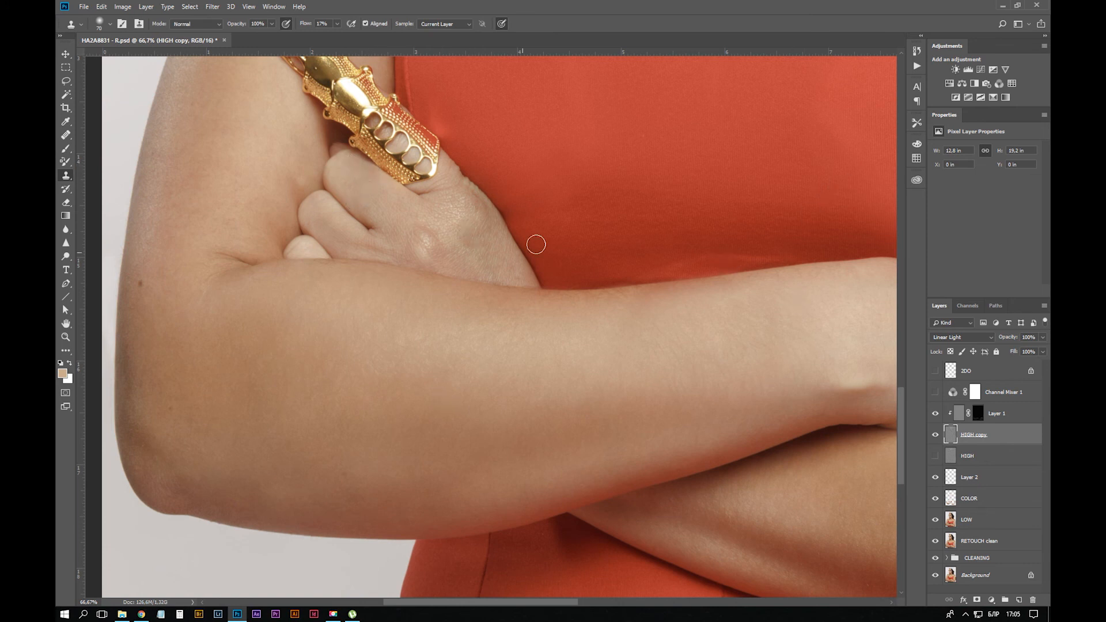
pyautogui.hotkey('ctrl', 'z')
pyautogui.moveTo(476, 171); pyautogui.dragTo(495, 221)
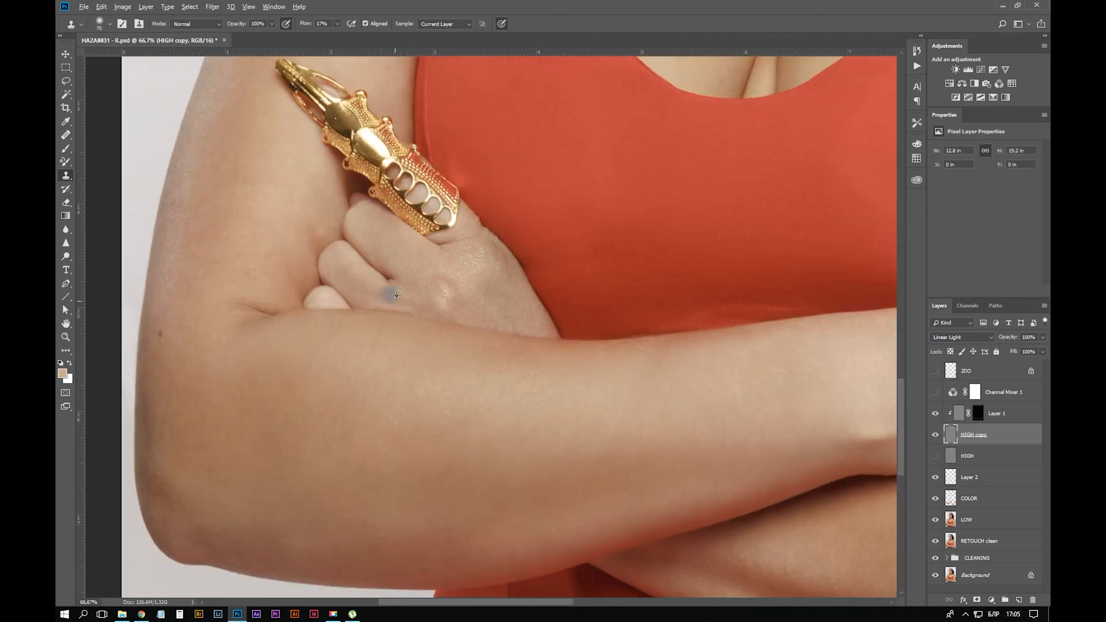
# Rename Layer 2 as Color blend
pyautogui.doubleClick(970, 477)
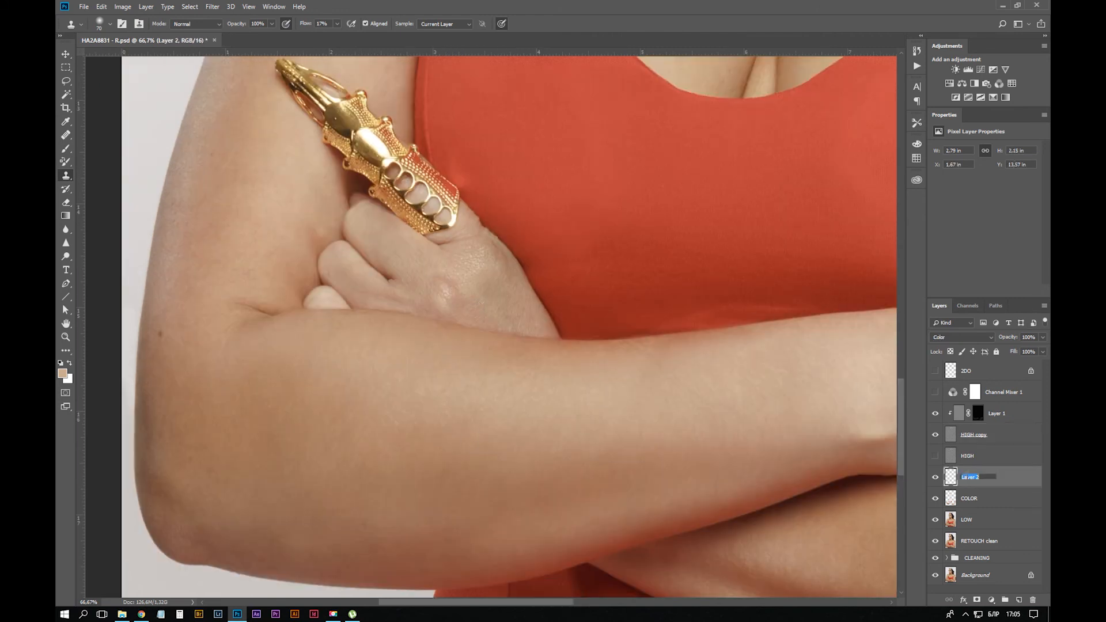
pyautogui.write('Color blend')
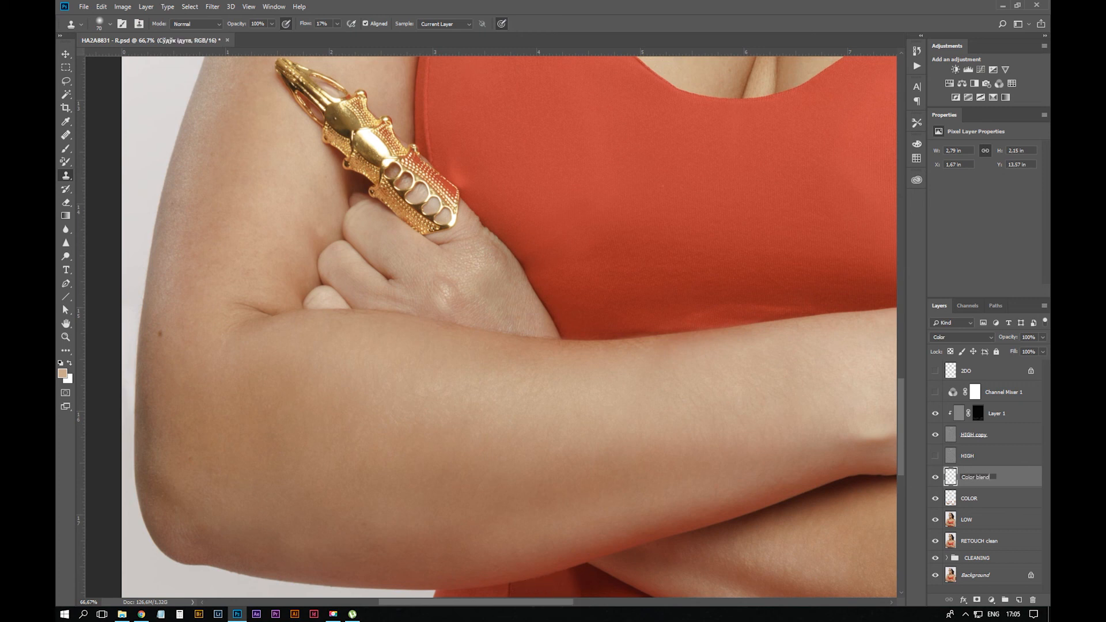
pyautogui.press('Return')
# Compare the image with and without the Color blend layer, and erase its colour spill beside the hand
pyautogui.moveTo(564, 443); pyautogui.dragTo(512, 371)
pyautogui.press('b')
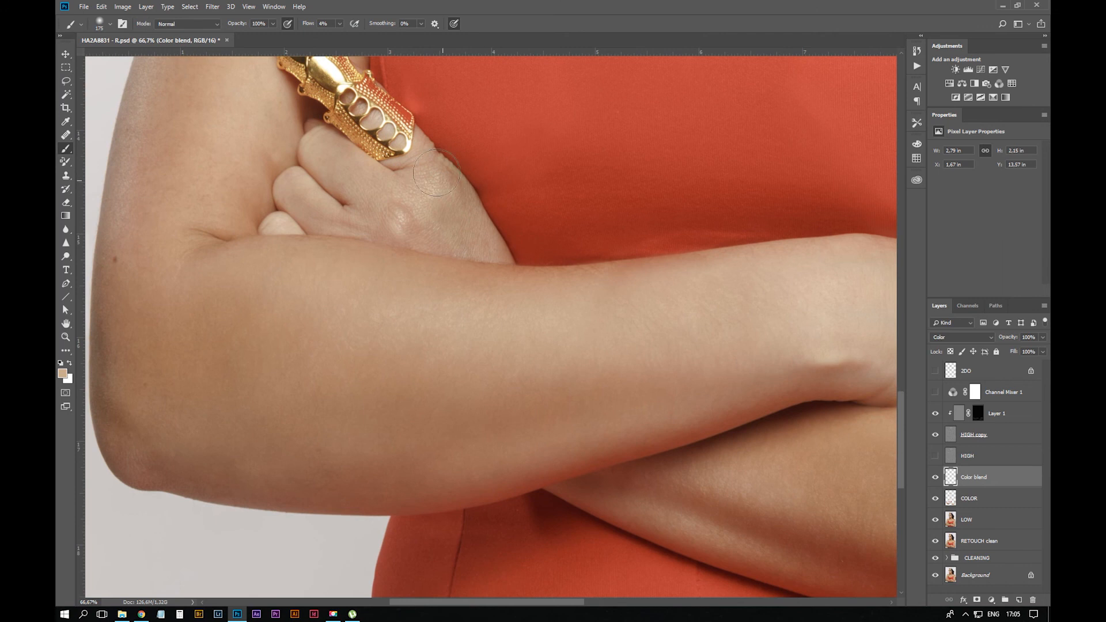
pyautogui.click(936, 477)
pyautogui.click(936, 478)
pyautogui.moveTo(661, 342)
pyautogui.mouseDown()
pyautogui.moveTo(603, 378)
pyautogui.moveTo(543, 464)
pyautogui.mouseUp()
pyautogui.press('e')
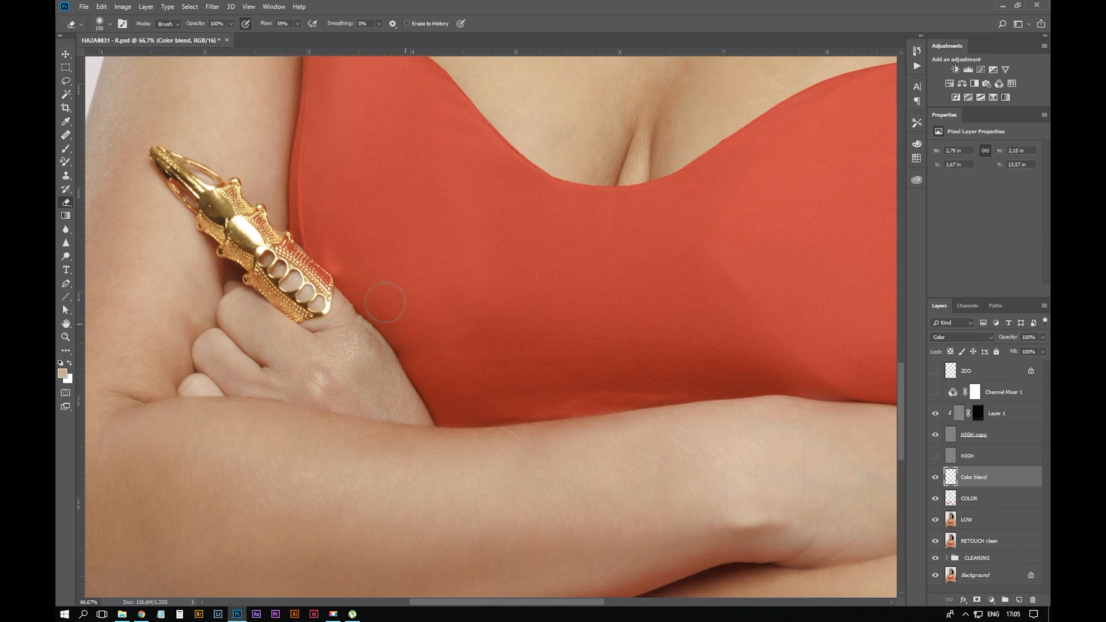
pyautogui.moveTo(632, 511); pyautogui.dragTo(484, 261)
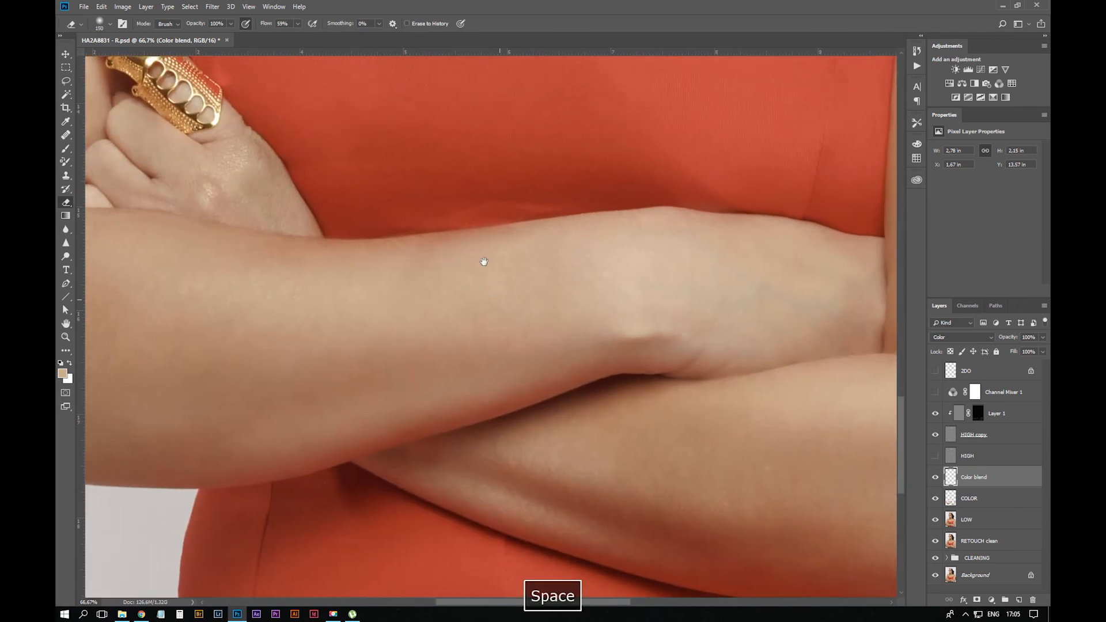
# Retouch the forearm's skin texture by painting white on Layer 1's mask and cloning on the HIGH copy layer
pyautogui.click(978, 413)
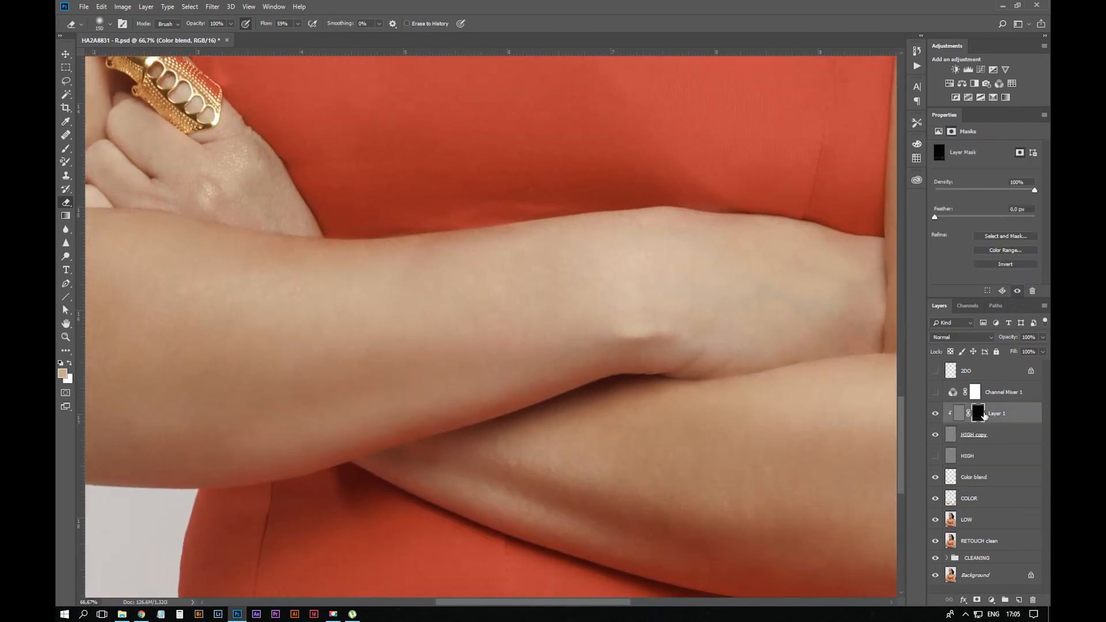
pyautogui.press('b')
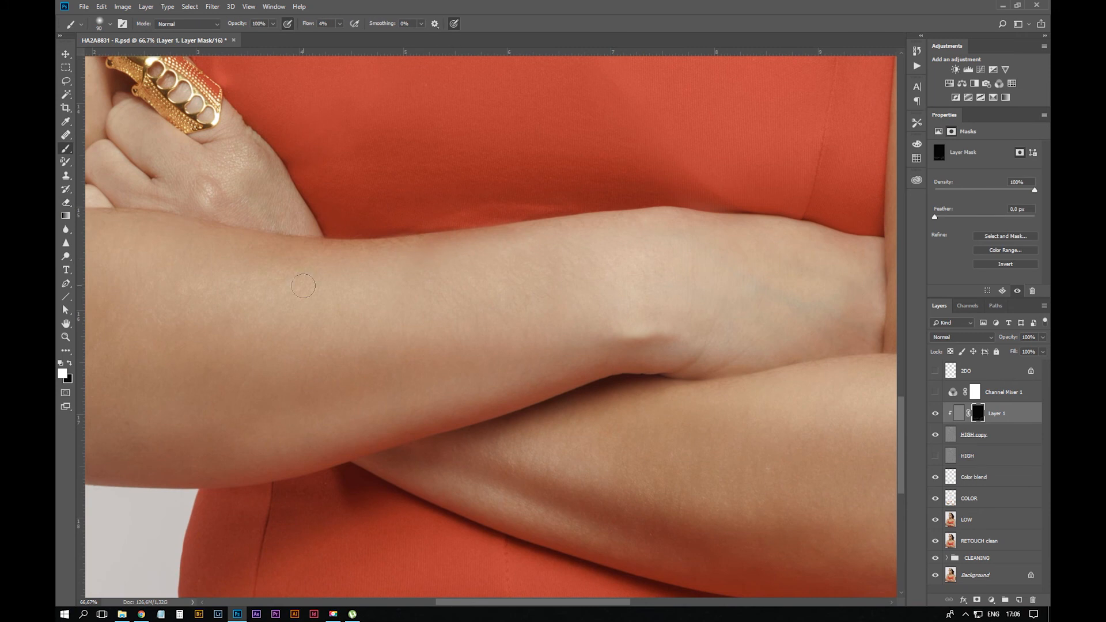
pyautogui.hotkey('ctrl', 'z')
pyautogui.hotkey('alt', '[')
pyautogui.press('s')
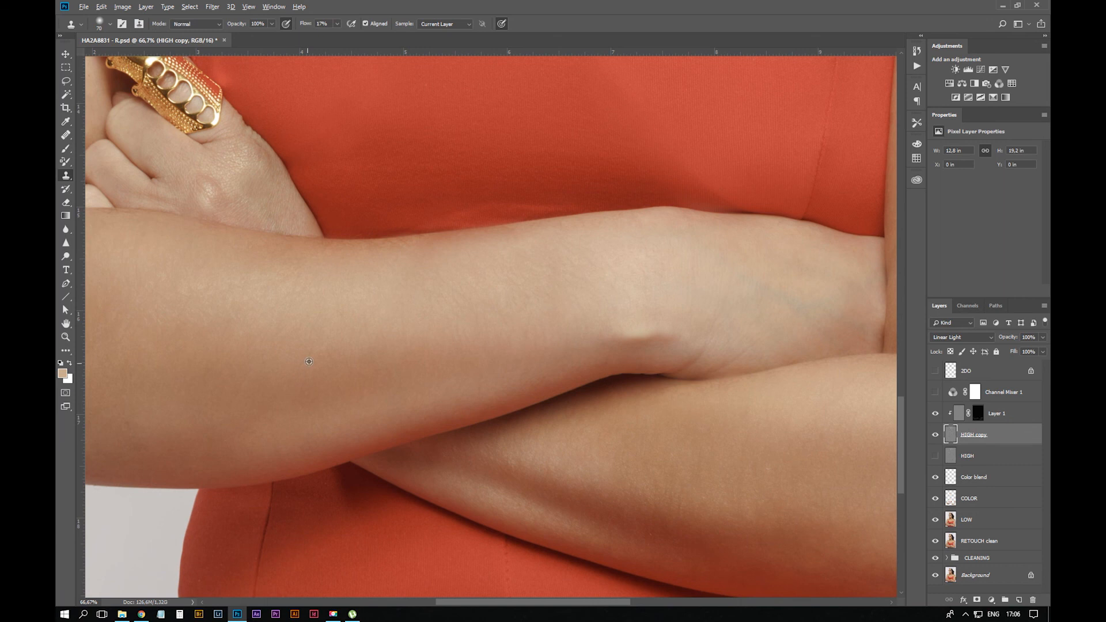
pyautogui.keyDown('alt'); pyautogui.click(316, 271); pyautogui.keyUp('alt')
pyautogui.hotkey('ctrl', 'z')
# Brush over her left upper arm on Layer 1 at 4% flow, enlarging the brush
pyautogui.hotkey('ctrl', '-')
pyautogui.hotkey('ctrl', '-')
pyautogui.hotkey('ctrl', '-')
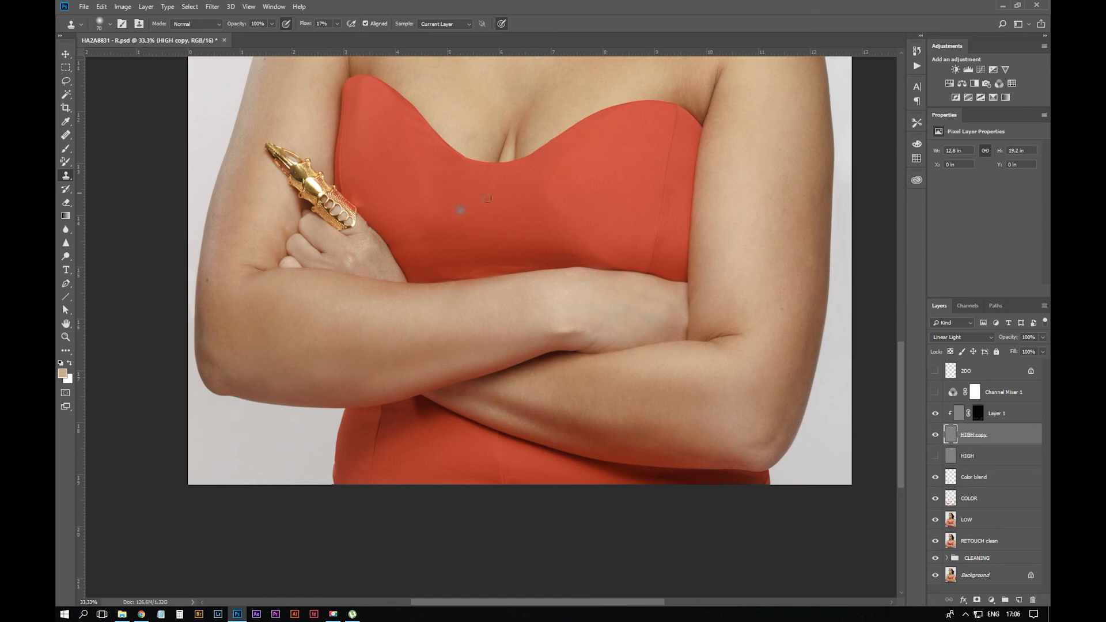
pyautogui.moveTo(779, 406); pyautogui.dragTo(597, 274)
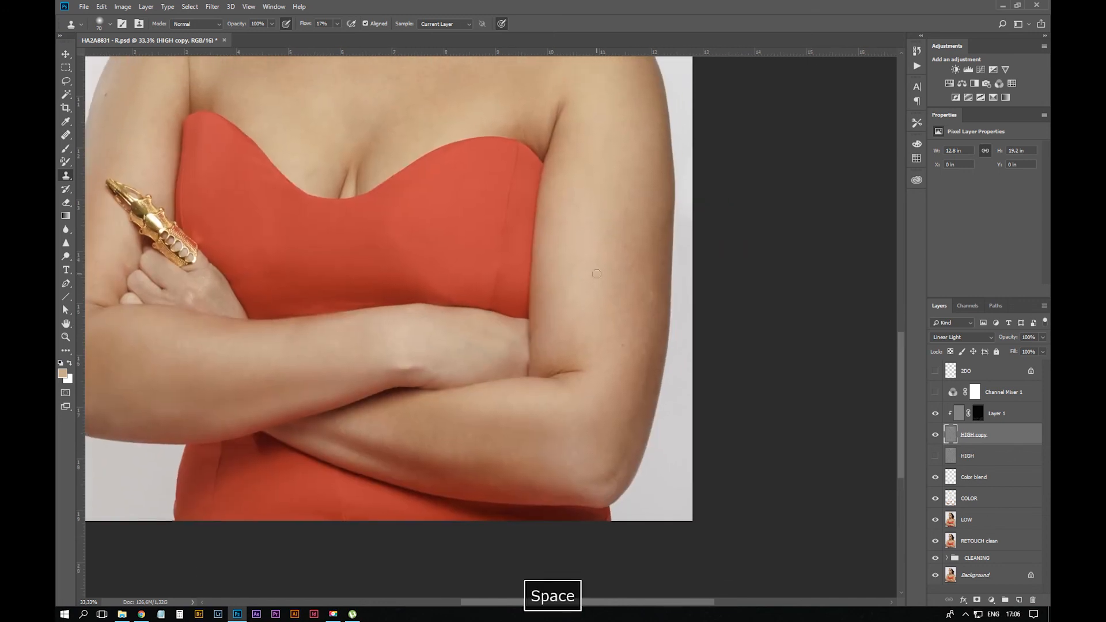
pyautogui.click(985, 416)
pyautogui.press('b')
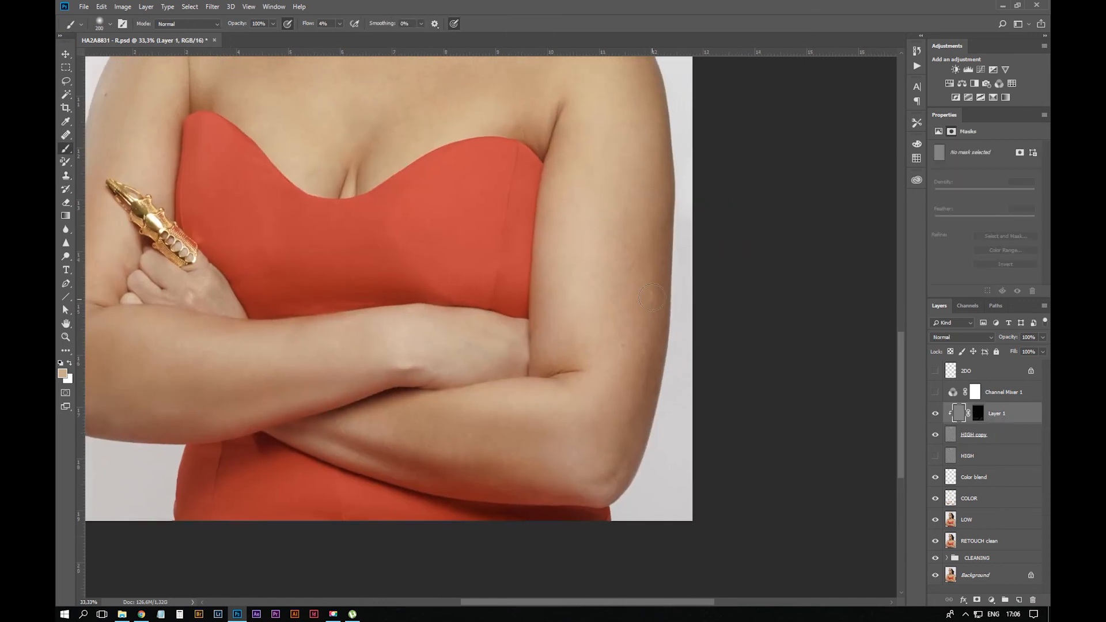
pyautogui.hotkey('ctrl', '+')
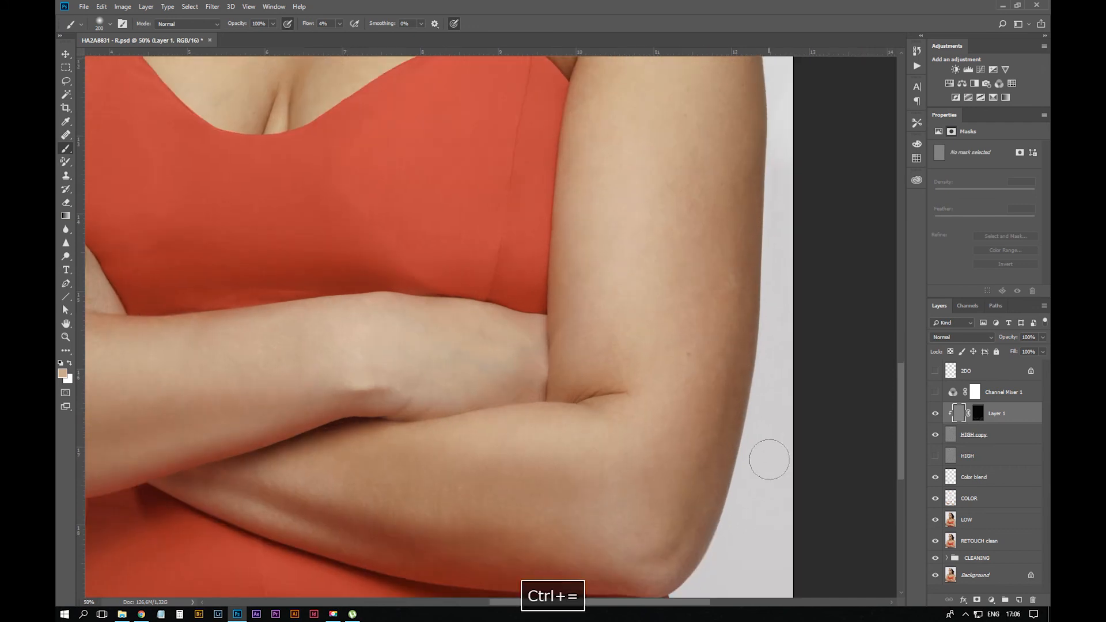
pyautogui.hotkey('ctrl', 'z')
pyautogui.press(']')
pyautogui.press(']')
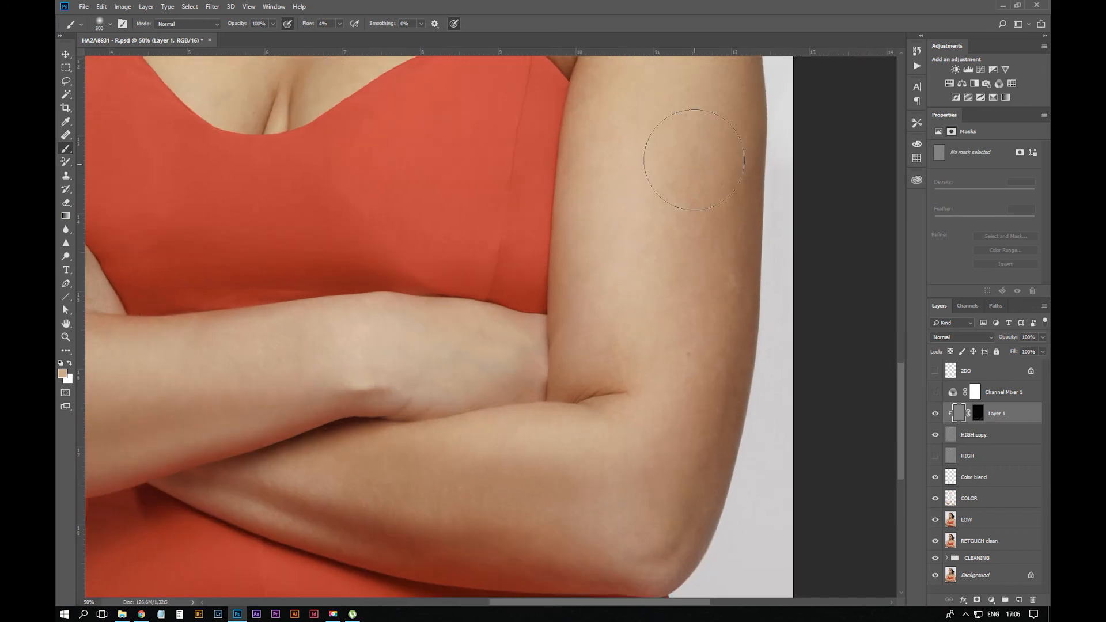
# Examine the skin on her left arm, shoulder and chest up close, and review the whole portrait
pyautogui.press('space')
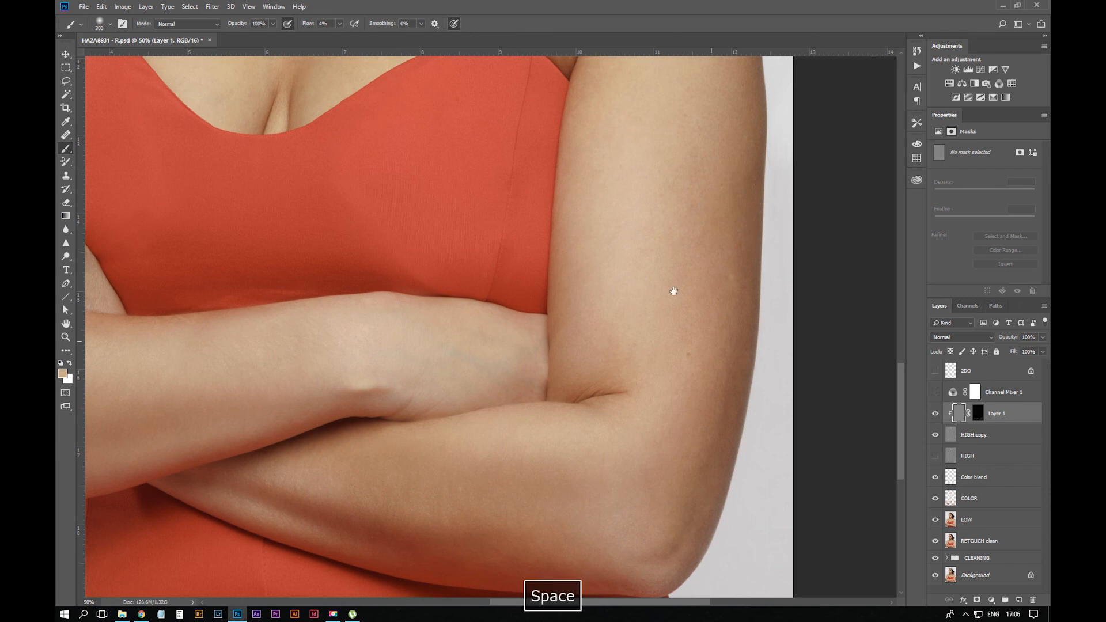
pyautogui.moveTo(673, 291); pyautogui.dragTo(635, 561)
pyautogui.moveTo(640, 418); pyautogui.dragTo(718, 275)
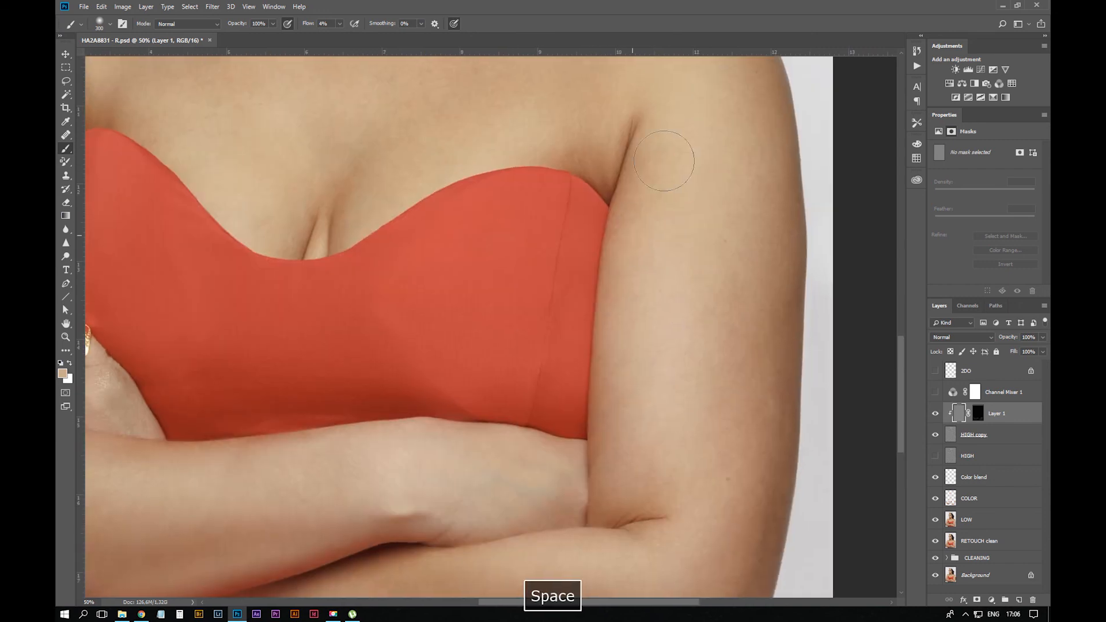
pyautogui.press('space')
pyautogui.moveTo(588, 451); pyautogui.dragTo(790, 223)
pyautogui.moveTo(529, 236)
pyautogui.mouseDown()
pyautogui.moveTo(529, 269)
pyautogui.moveTo(647, 430)
pyautogui.moveTo(521, 187)
pyautogui.mouseUp()
pyautogui.hotkey('ctrl', '-')
pyautogui.hotkey('ctrl', '-')
pyautogui.hotkey('ctrl', '-')
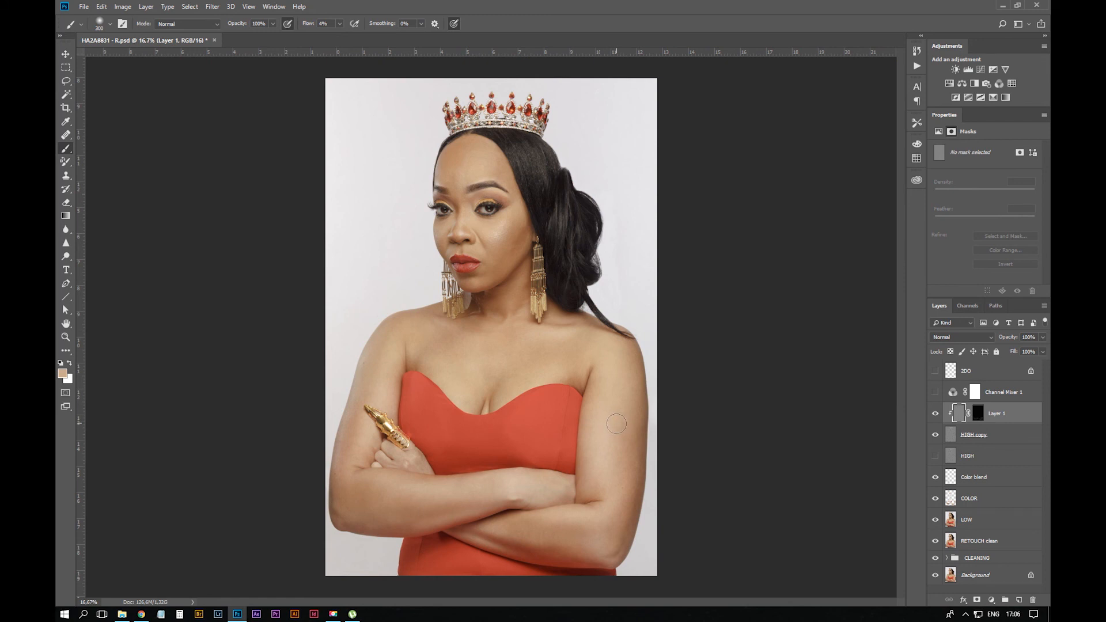
# Add a new layer above Layer 1 as part of the clipping group and set the foreground colour to dark grey
pyautogui.click(1020, 600)
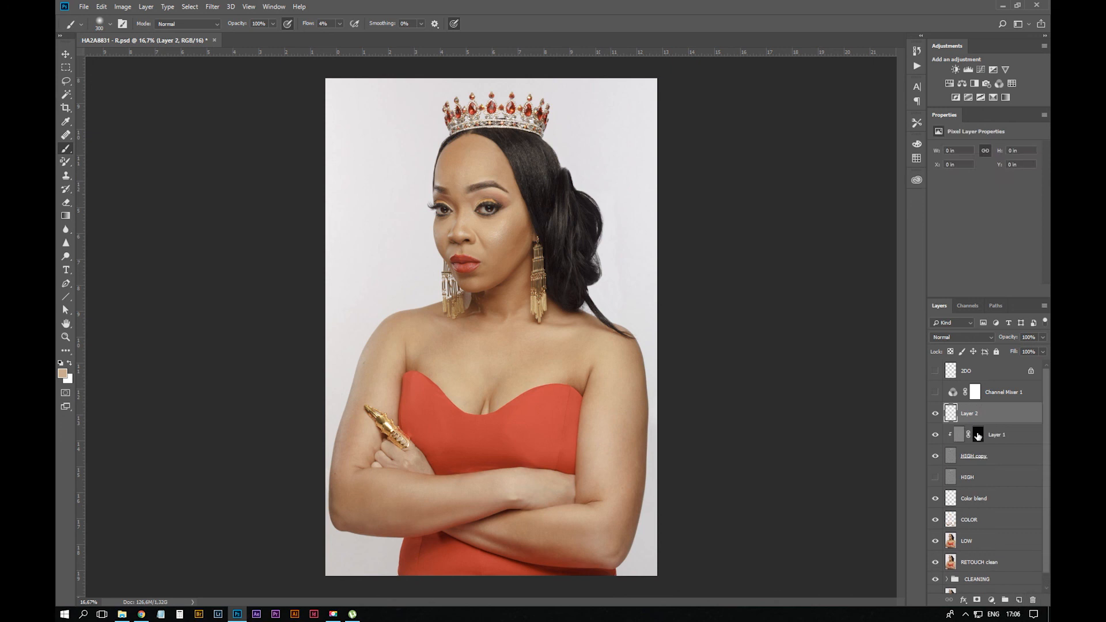
pyautogui.keyDown('alt'); pyautogui.click(1019, 423); pyautogui.keyUp('alt')
pyautogui.hotkey('ctrl', '=')
pyautogui.hotkey('ctrl', '=')
pyautogui.hotkey('ctrl', '=')
pyautogui.moveTo(489, 123); pyautogui.dragTo(571, 454)
pyautogui.hotkey('ctrl', '=')
pyautogui.hotkey('ctrl', '=')
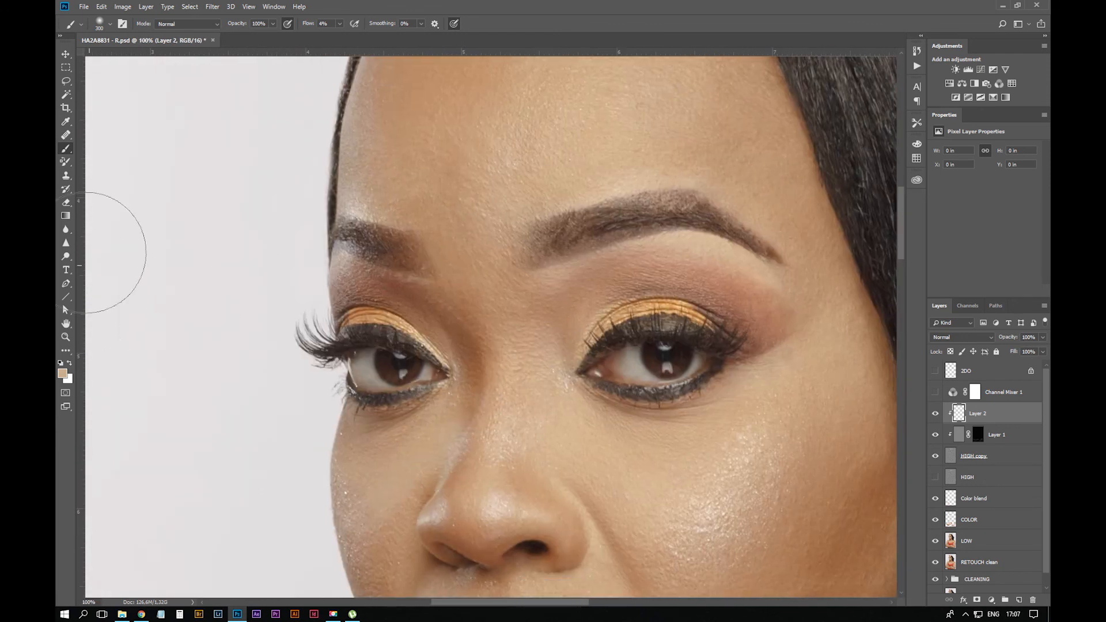
pyautogui.click(62, 373)
pyautogui.click(622, 188)
pyautogui.click(845, 83)
# Draw fine hair strokes in the sparse areas of her left eyebrow with a small brush at 22% flow
pyautogui.press('[')
pyautogui.press('[')
pyautogui.press('[')
pyautogui.moveTo(540, 257); pyautogui.dragTo(563, 215)
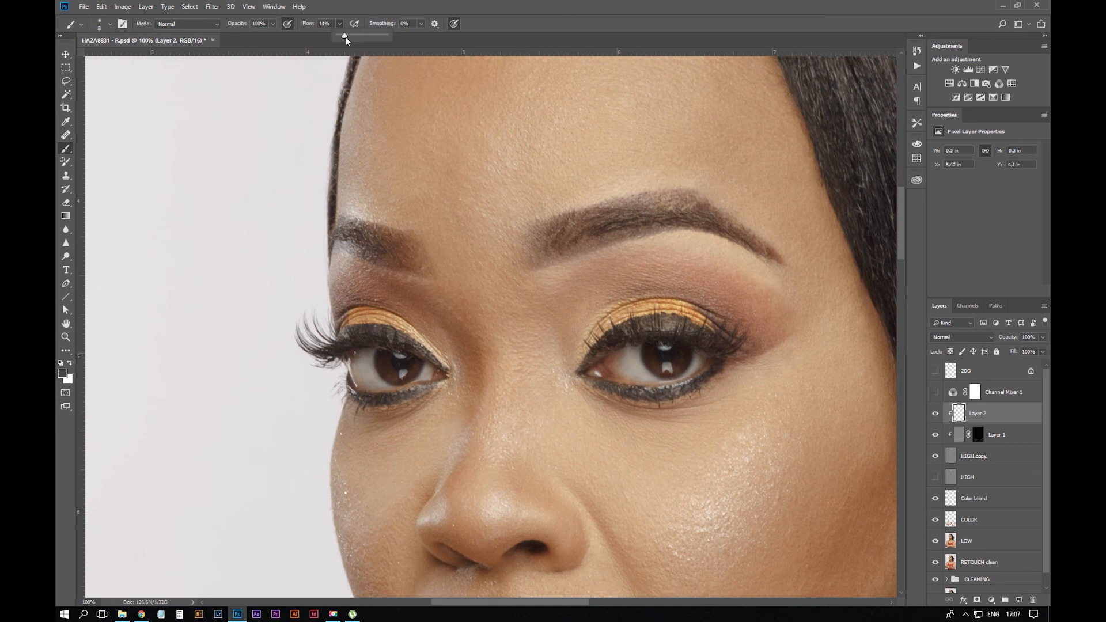
pyautogui.hotkey('shift', '2')
pyautogui.hotkey('shift', '2')
pyautogui.moveTo(627, 202); pyautogui.dragTo(701, 210)
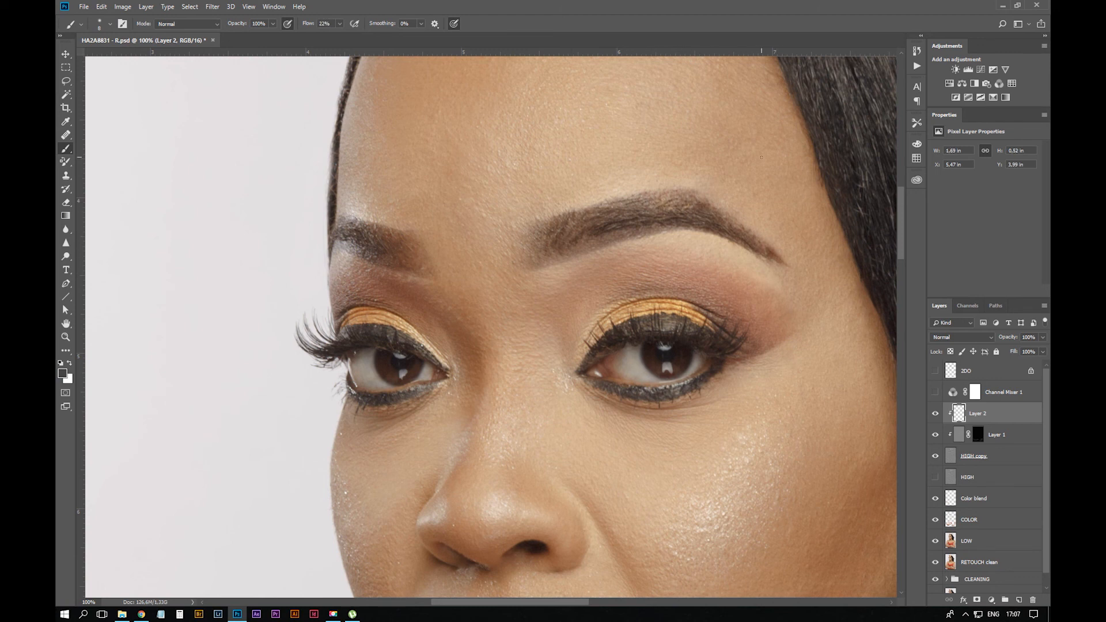
pyautogui.hotkey('ctrl', 'alt', 'z')
# Set the foreground colour to #575757 and draw hair strokes that fill her left eyebrow and extend its tail
pyautogui.click(62, 374)
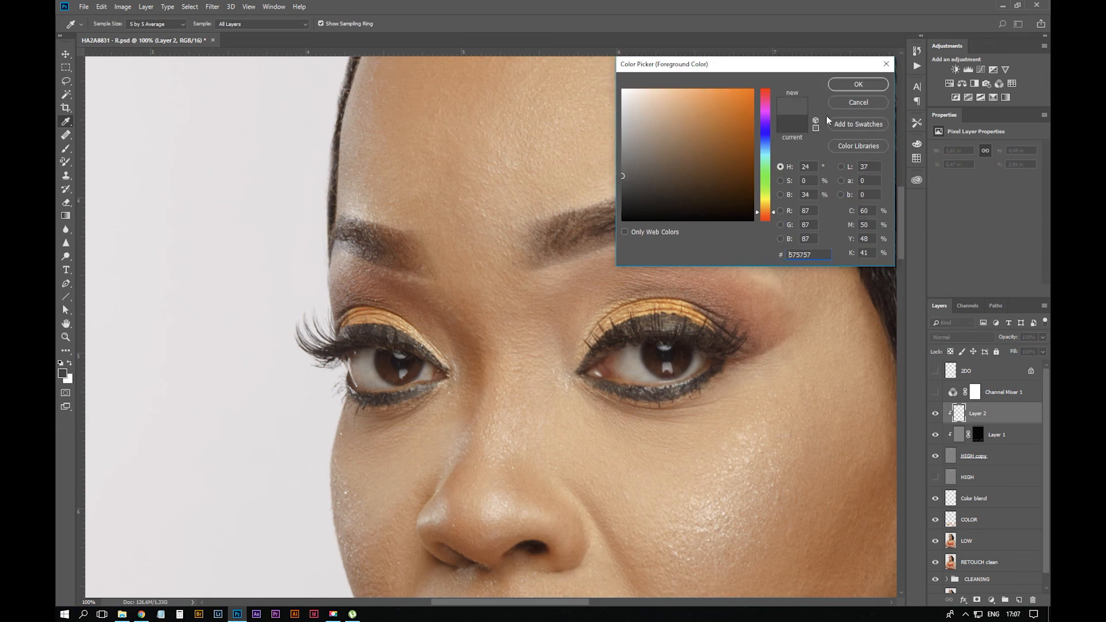
pyautogui.click(858, 85)
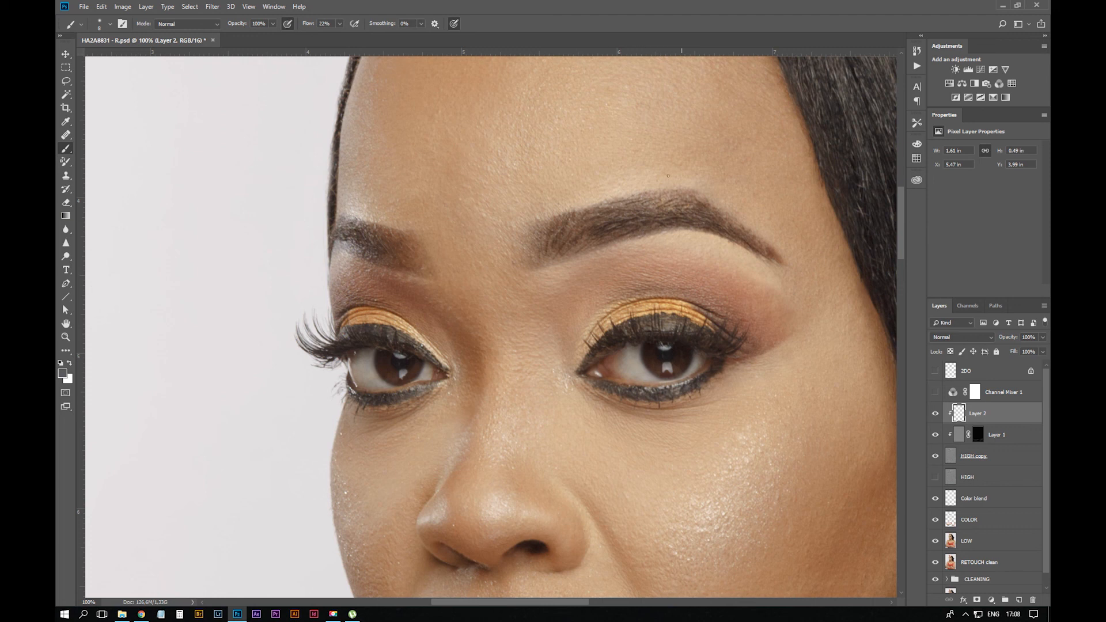
pyautogui.moveTo(655, 200); pyautogui.dragTo(693, 199)
pyautogui.moveTo(778, 258); pyautogui.dragTo(773, 260)
pyautogui.hotkey('ctrl', 'z')
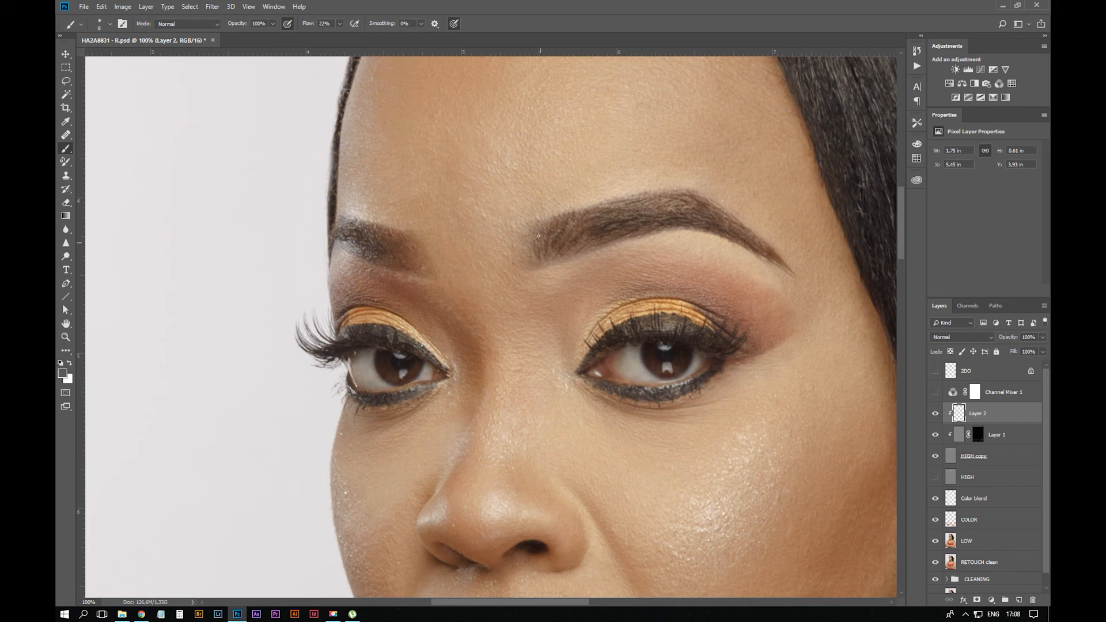
pyautogui.moveTo(568, 258)
pyautogui.mouseDown()
pyautogui.moveTo(586, 238)
pyautogui.moveTo(544, 260)
pyautogui.mouseUp()
pyautogui.hotkey('ctrl', 'z')
pyautogui.moveTo(663, 209); pyautogui.dragTo(689, 200)
# Draw fine hair strokes on her right eyebrow and lighten the brush colour to a mid grey
pyautogui.moveTo(352, 254); pyautogui.dragTo(341, 248)
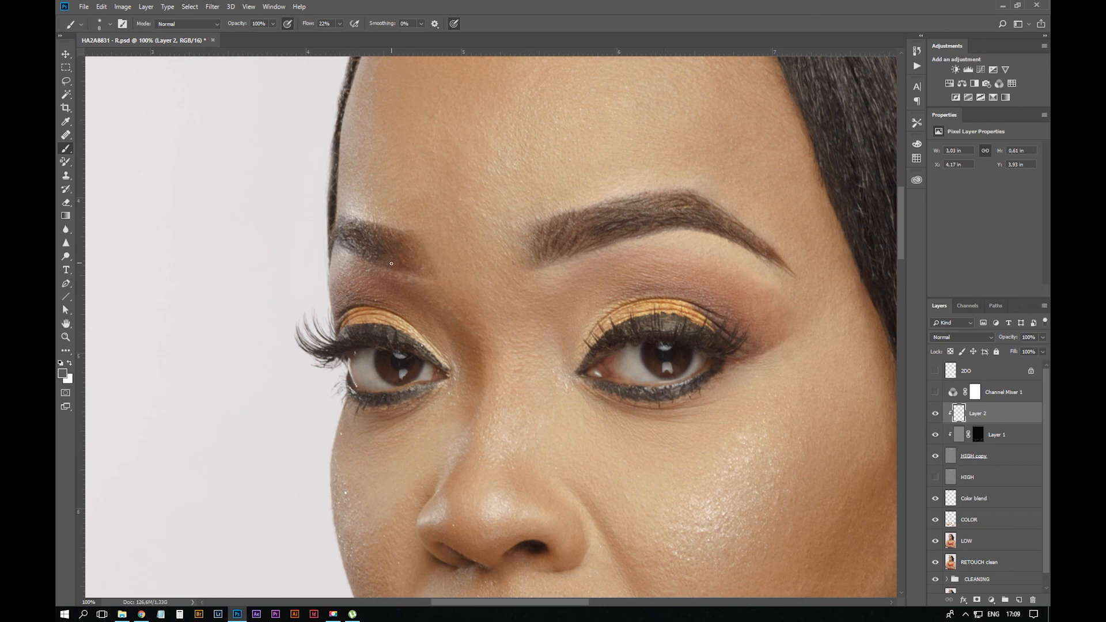
pyautogui.hotkey('ctrl', 'z')
pyautogui.click(63, 374)
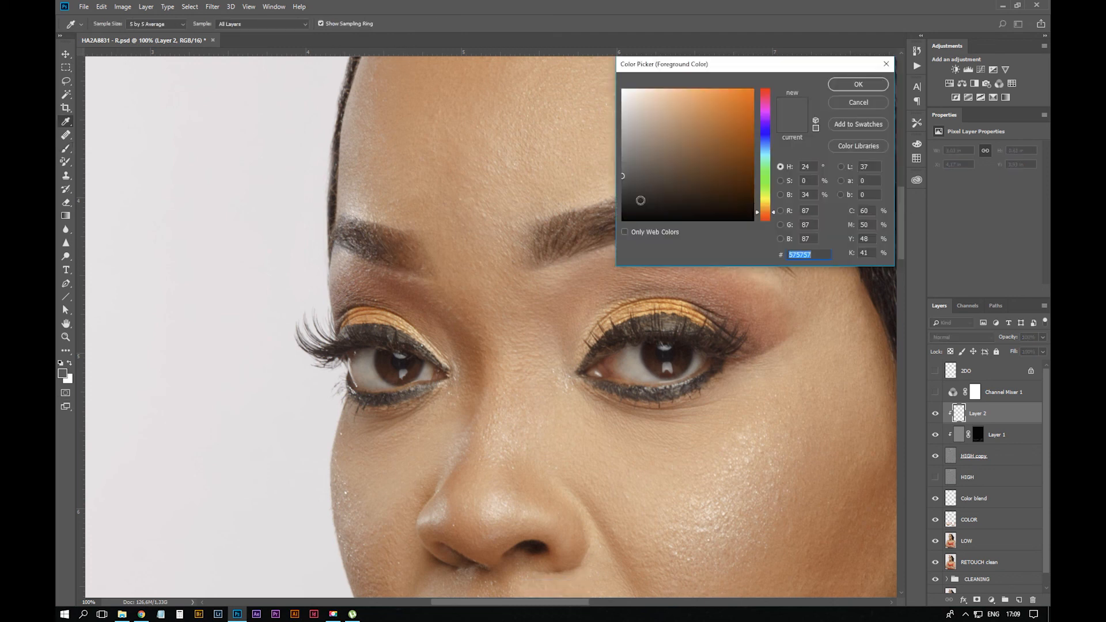
pyautogui.click(623, 160)
pyautogui.click(875, 84)
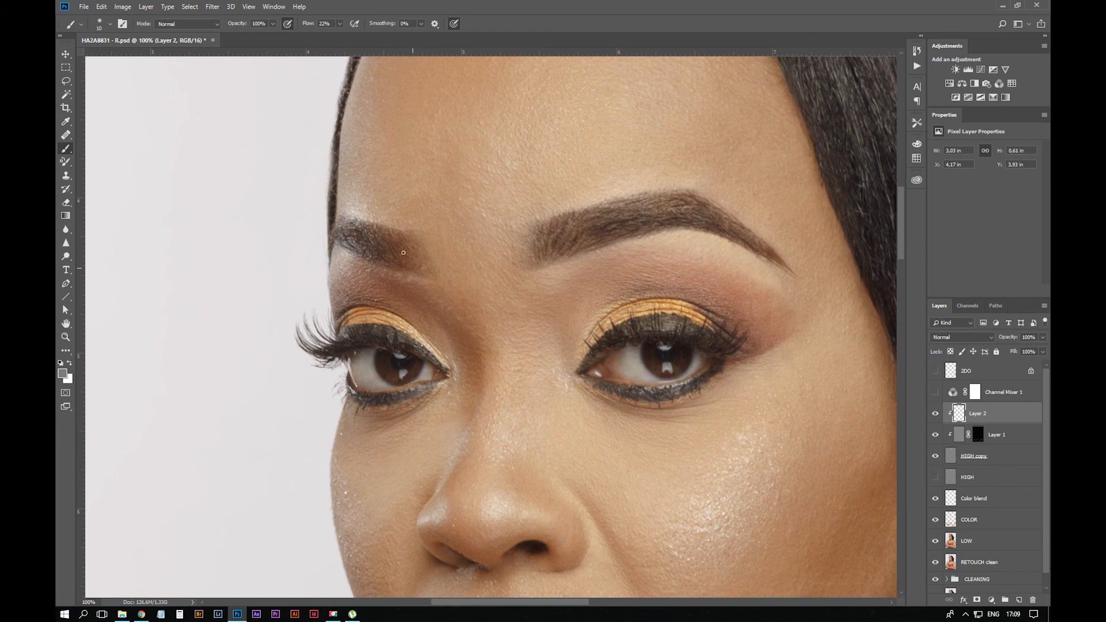
pyautogui.click(63, 374)
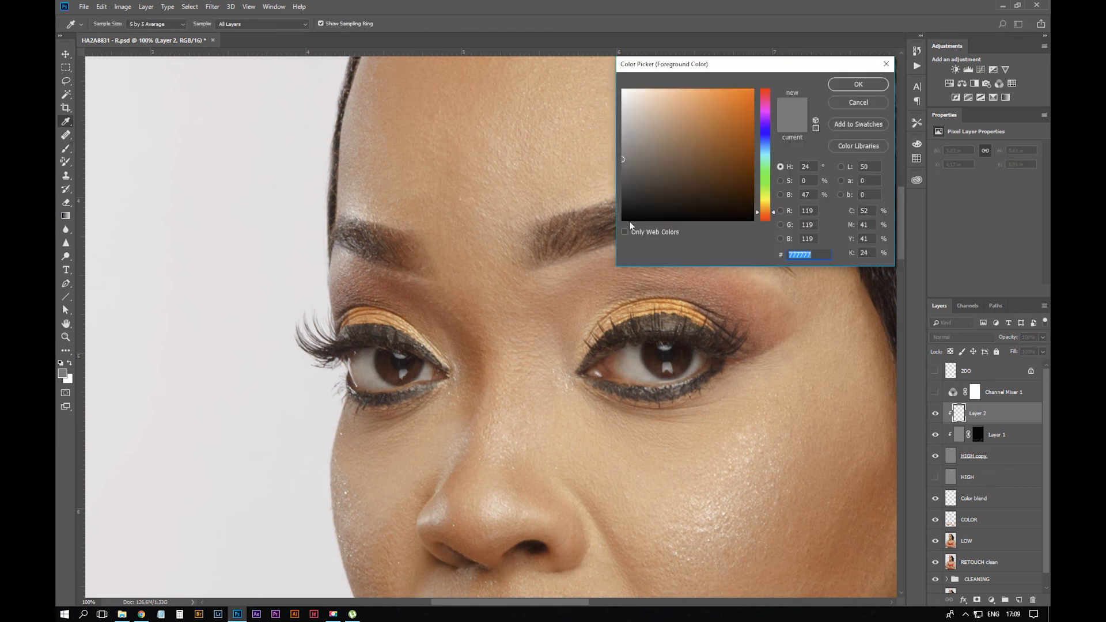
pyautogui.click(622, 167)
pyautogui.click(860, 84)
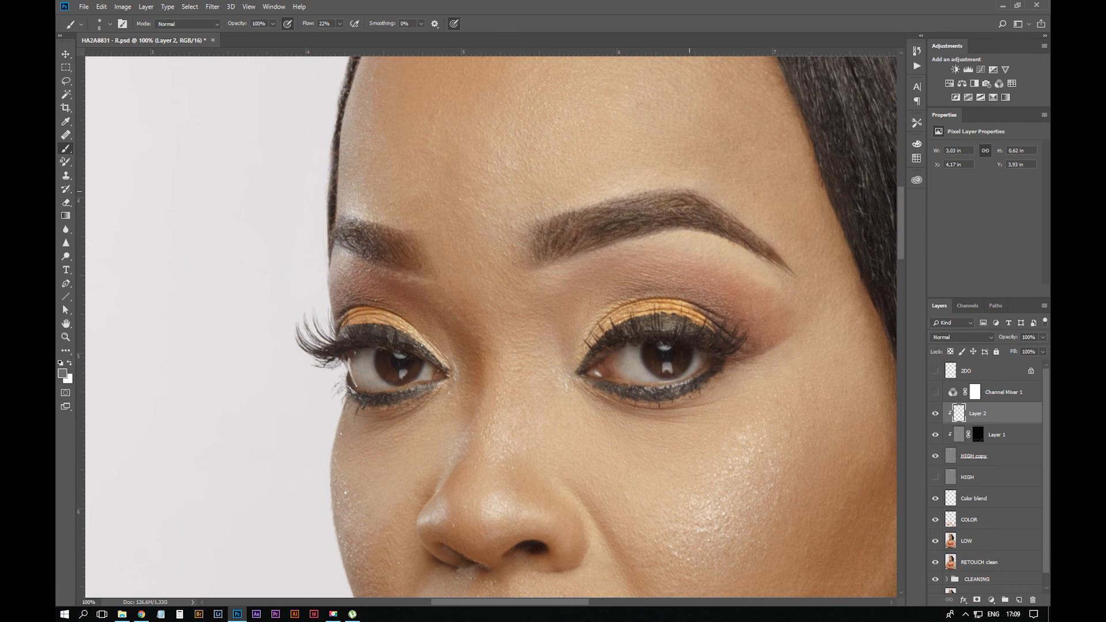
# Review the filled eyebrows from a distance and up close
pyautogui.hotkey('ctrl', '-')
pyautogui.hotkey('ctrl', '-')
pyautogui.hotkey('ctrl', '-')
pyautogui.hotkey('ctrl', '-')
pyautogui.hotkey('ctrl', '=')
pyautogui.hotkey('ctrl', '=')
pyautogui.hotkey('ctrl', '=')
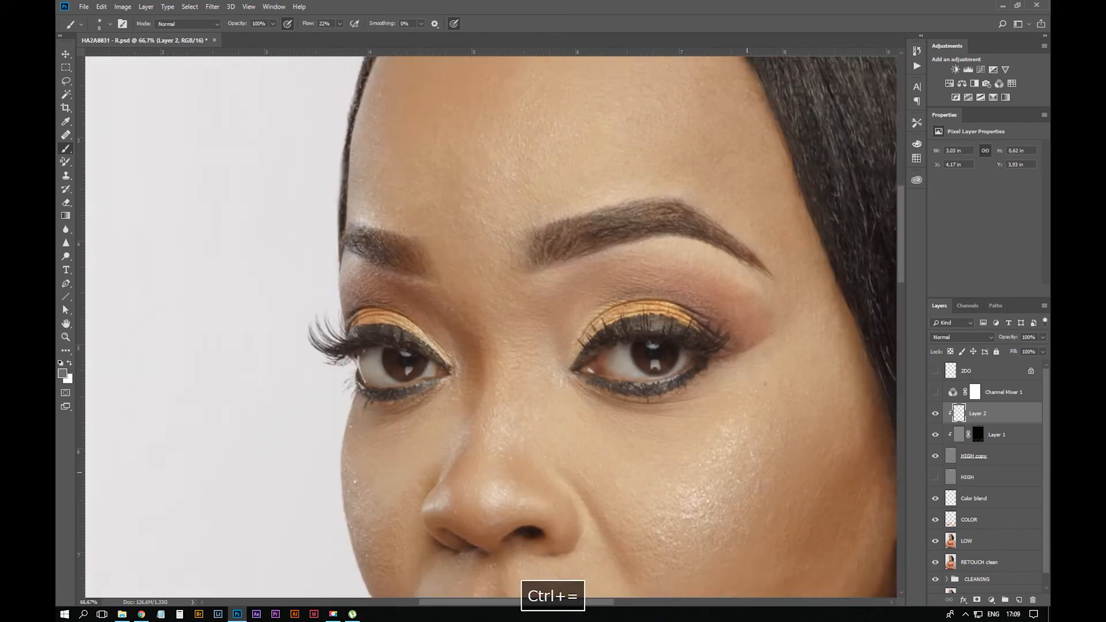
# Erase the excess at the tail of her left eyebrow with a reduced Eraser size
pyautogui.hotkey('ctrl', '=')
pyautogui.press('e')
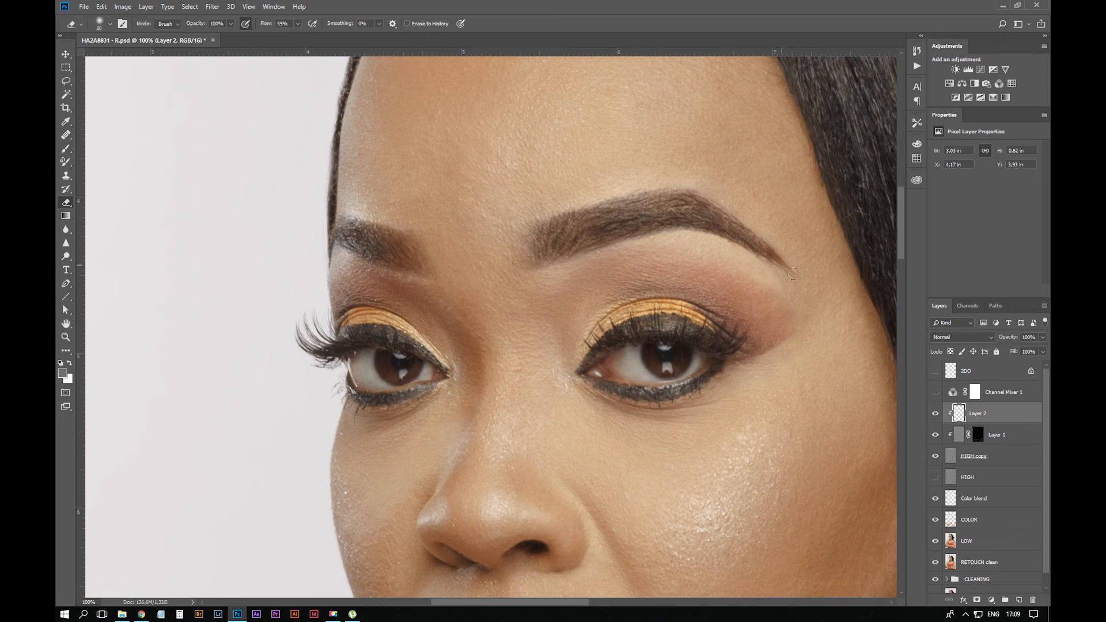
pyautogui.press('[')
pyautogui.press('[')
pyautogui.press('[')
pyautogui.press('[')
pyautogui.press('[')
# Adjust the foreground colour and paint fine brush strokes along the upper lash line of her left eye
pyautogui.press('b')
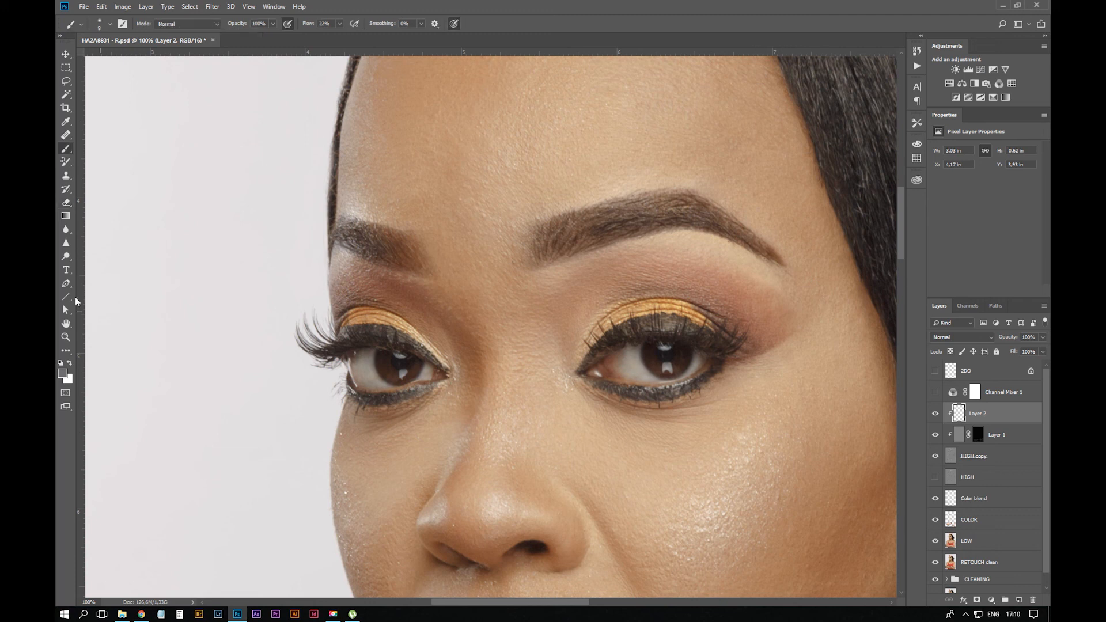
pyautogui.click(62, 374)
pyautogui.click(626, 172)
pyautogui.click(856, 86)
pyautogui.press('e')
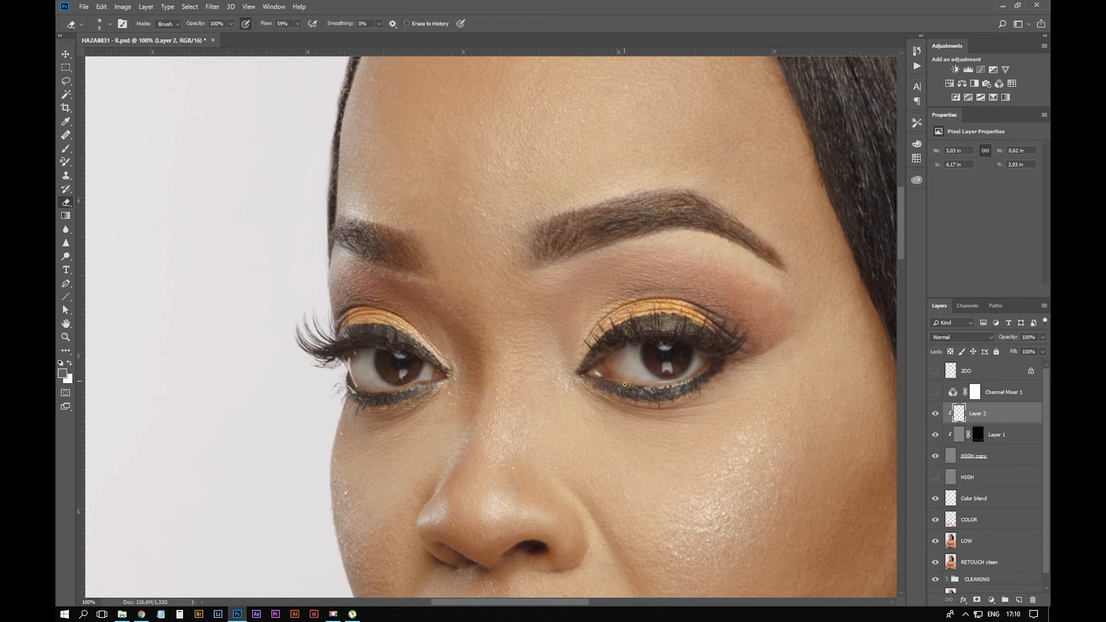
pyautogui.press('b')
pyautogui.moveTo(669, 301)
pyautogui.mouseDown()
pyautogui.moveTo(673, 333)
pyautogui.moveTo(698, 336)
pyautogui.mouseUp()
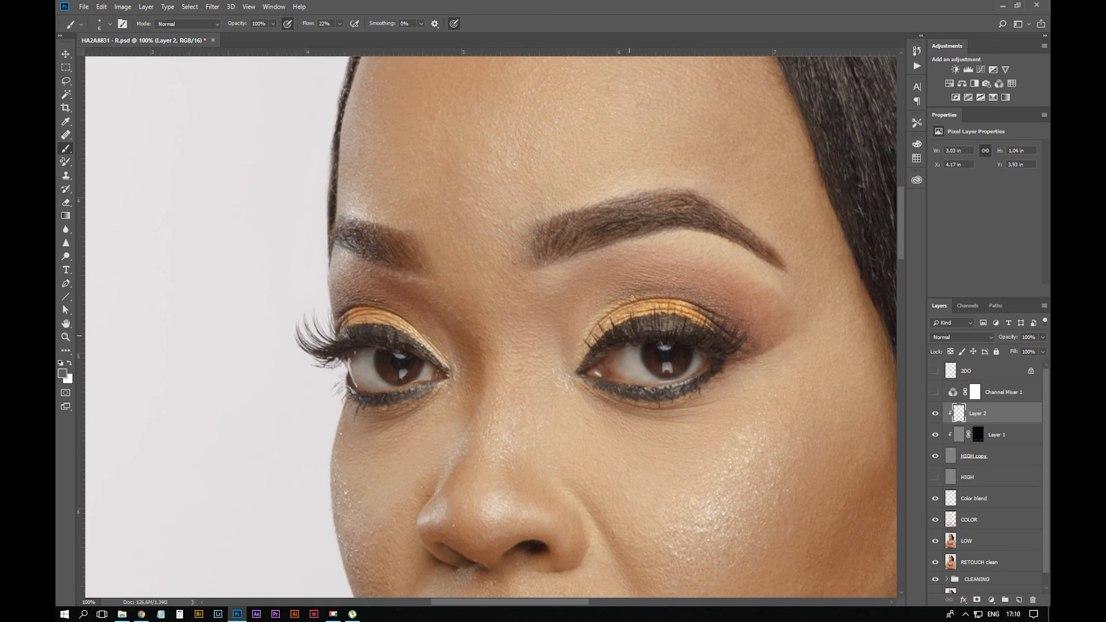
# Adjust the brush colour again and paint over the dark liner on her left upper eyelid
pyautogui.hotkey('ctrl', '+')
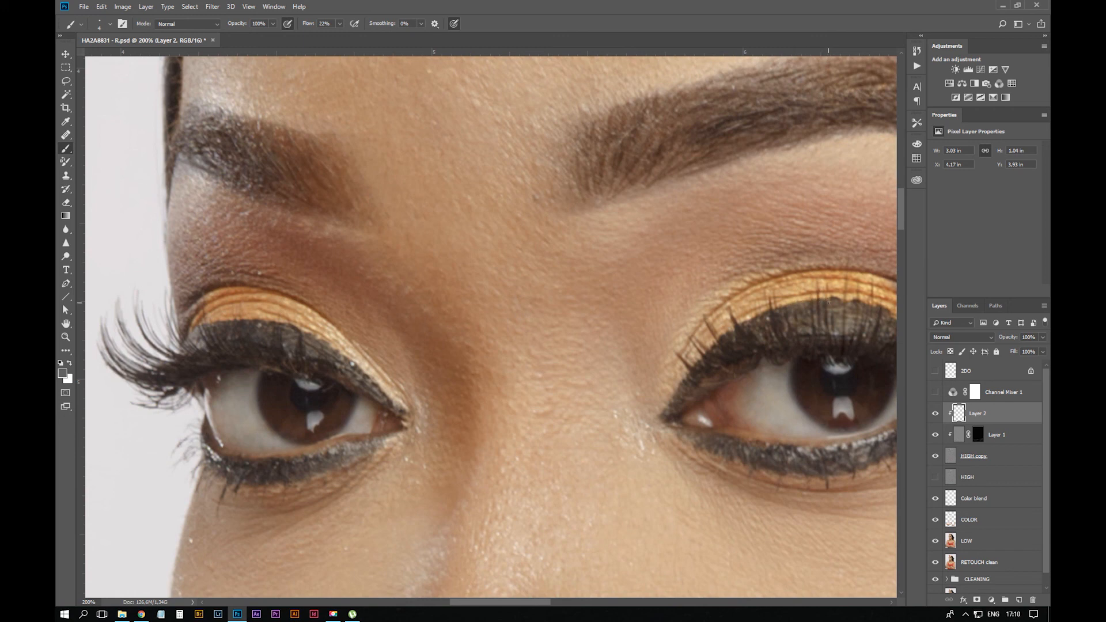
pyautogui.moveTo(830, 302); pyautogui.dragTo(727, 266)
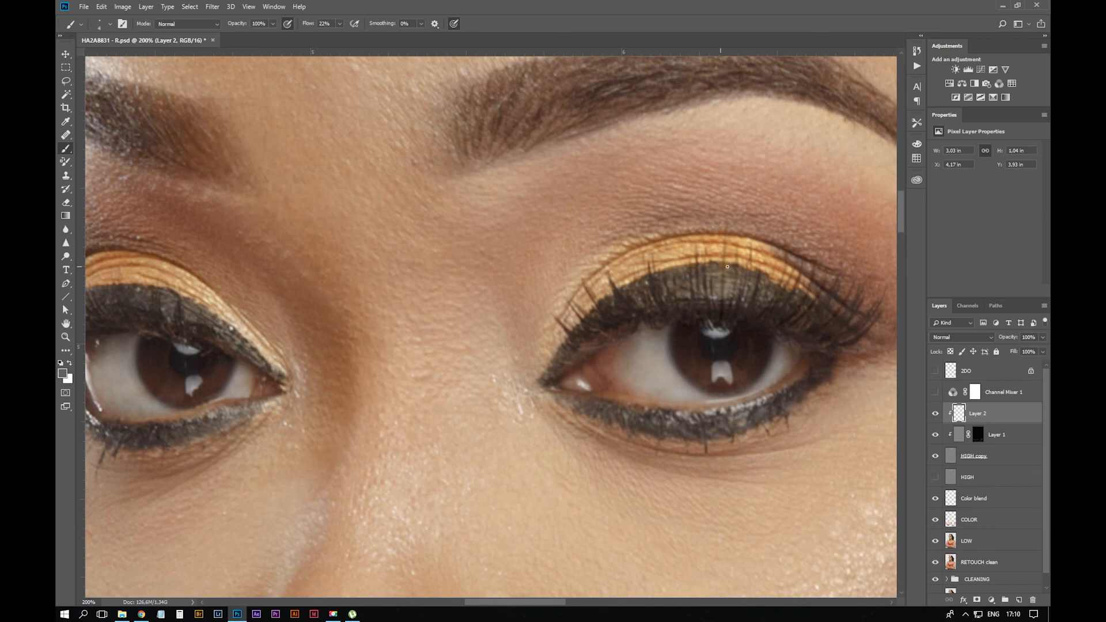
pyautogui.click(63, 374)
pyautogui.click(859, 84)
pyautogui.moveTo(780, 283)
pyautogui.mouseDown()
pyautogui.moveTo(791, 290)
pyautogui.moveTo(765, 276)
pyautogui.mouseUp()
pyautogui.hotkey('ctrl', '-')
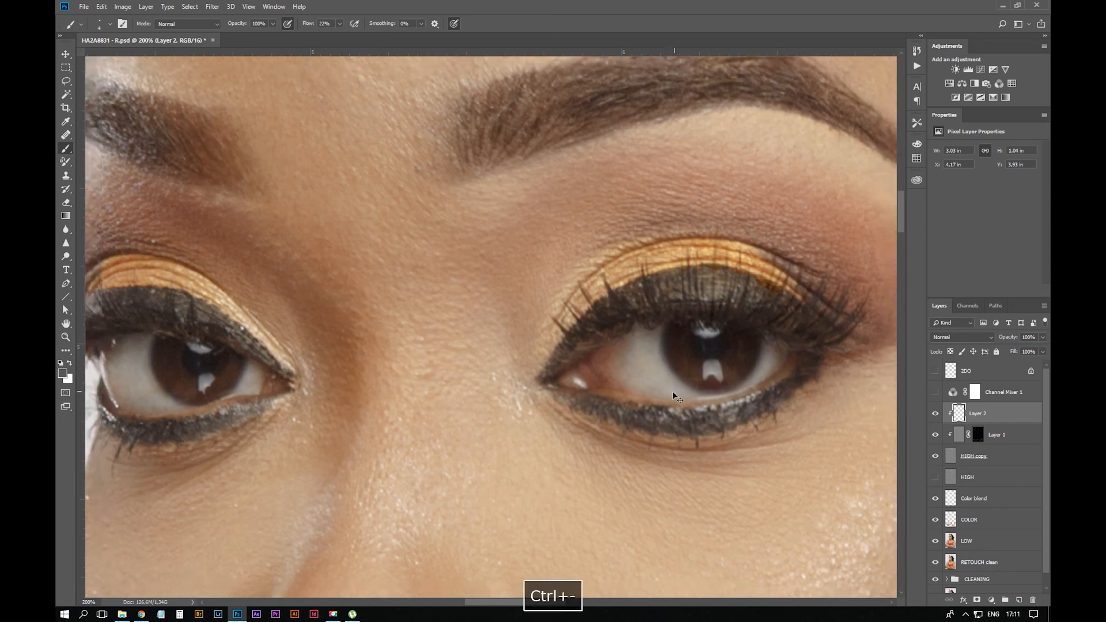
pyautogui.hotkey('ctrl', '+')
pyautogui.hotkey('ctrl', '=')
pyautogui.hotkey('ctrl', '-')
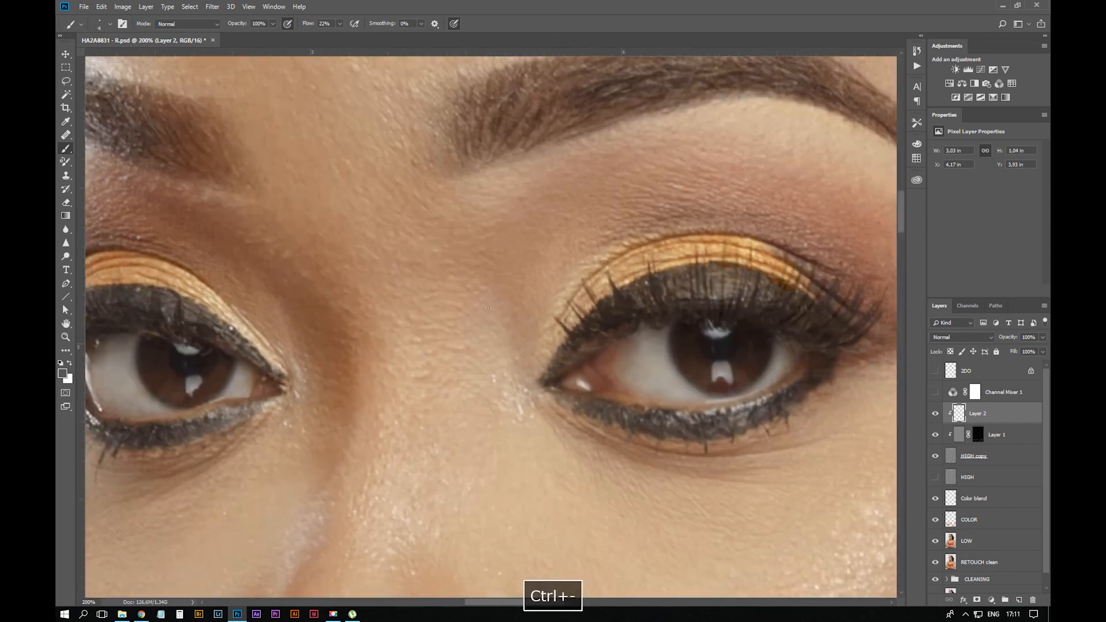
# Select the Color blend layer and brush over the liner edge on her right upper eyelid
pyautogui.press('space')
pyautogui.moveTo(408, 326); pyautogui.dragTo(706, 336)
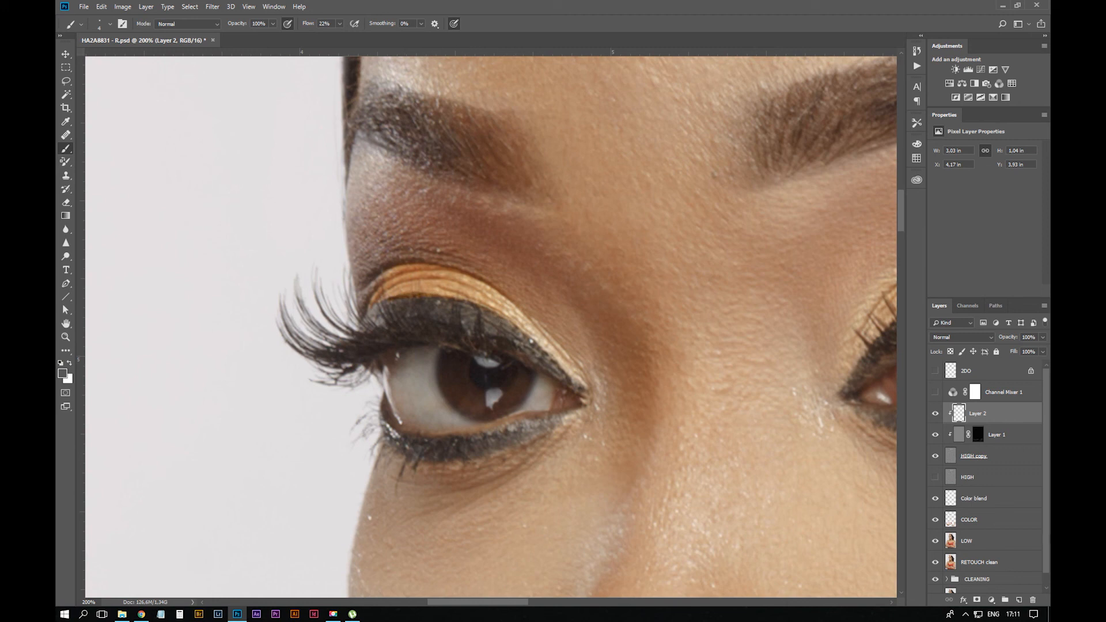
pyautogui.click(1000, 502)
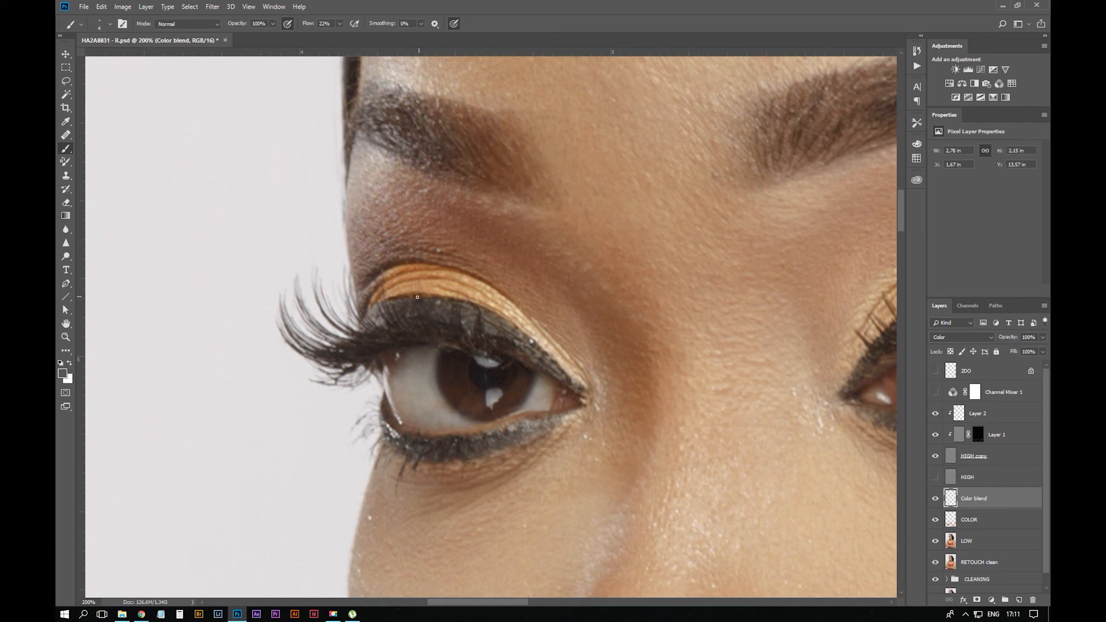
pyautogui.moveTo(398, 299); pyautogui.dragTo(446, 297)
pyautogui.moveTo(515, 318); pyautogui.dragTo(267, 295)
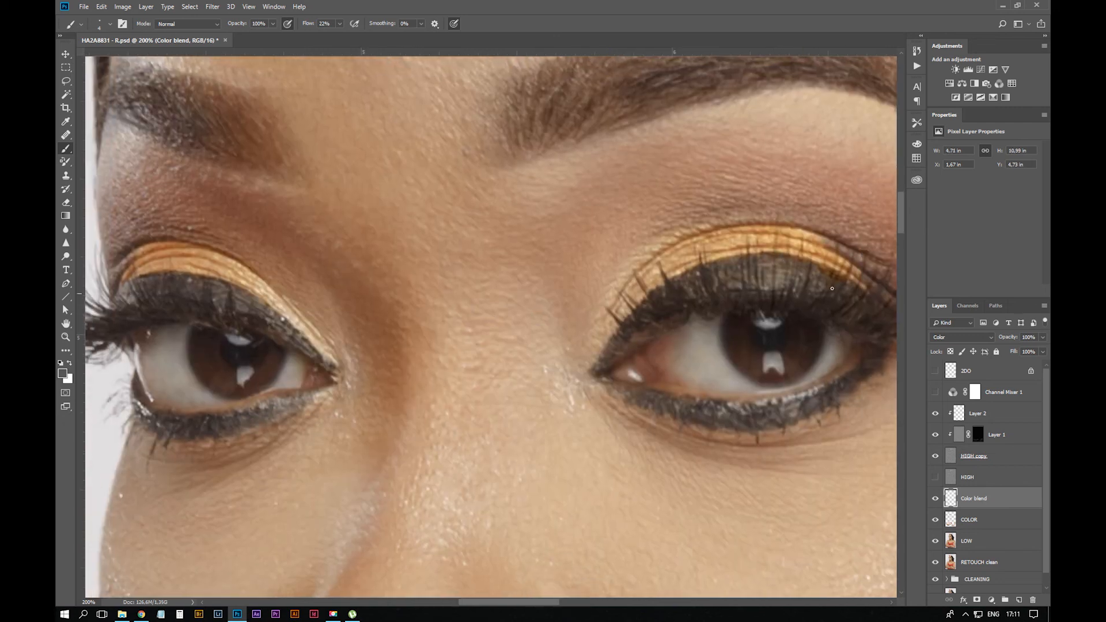
# Brush over the liner on her left upper eyelid with a larger brush and undo the last stroke
pyautogui.press(']')
pyautogui.press(']')
pyautogui.press(']')
pyautogui.press(']')
pyautogui.moveTo(818, 268)
pyautogui.mouseDown()
pyautogui.moveTo(843, 282)
pyautogui.moveTo(777, 255)
pyautogui.mouseUp()
pyautogui.hotkey('ctrl', '-')
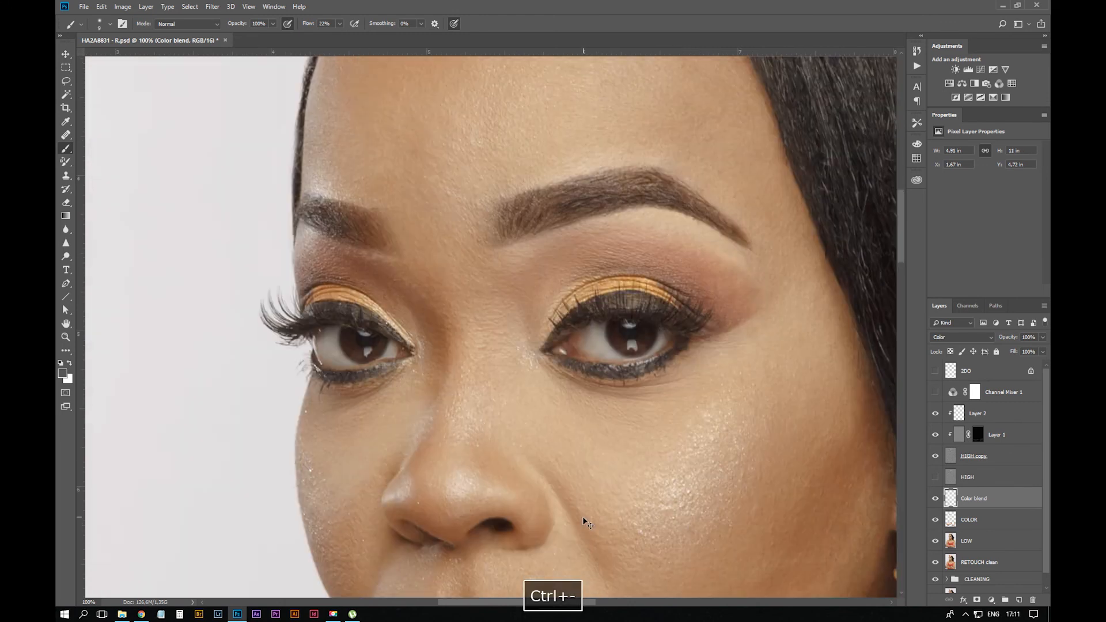
pyautogui.hotkey('ctrl', 'z')
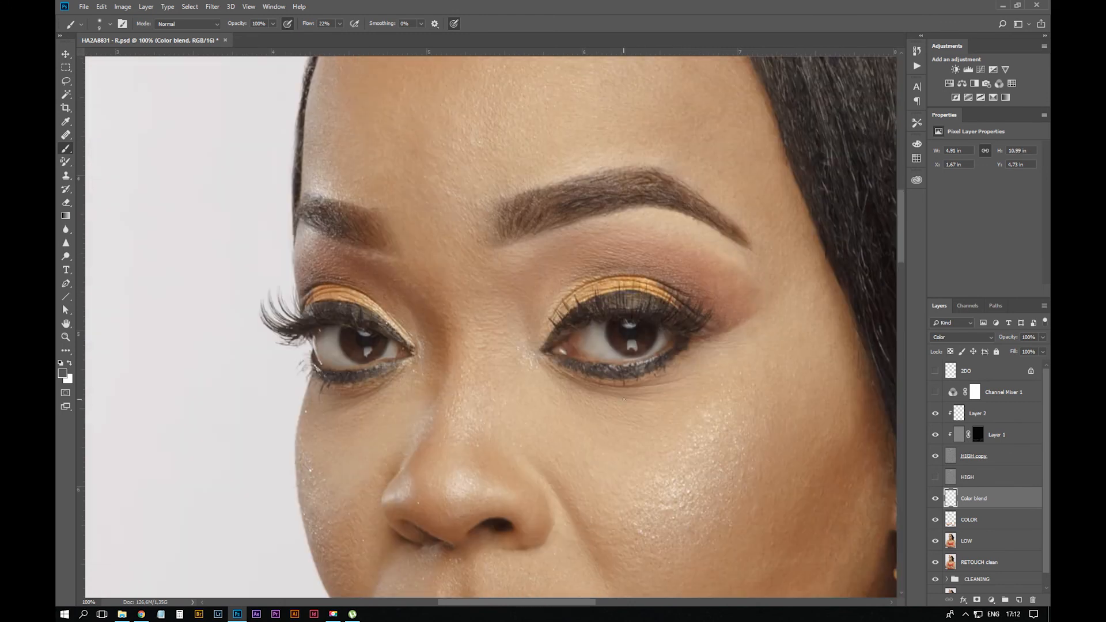
# Rename Layer 2 as hairlines
pyautogui.doubleClick(977, 414)
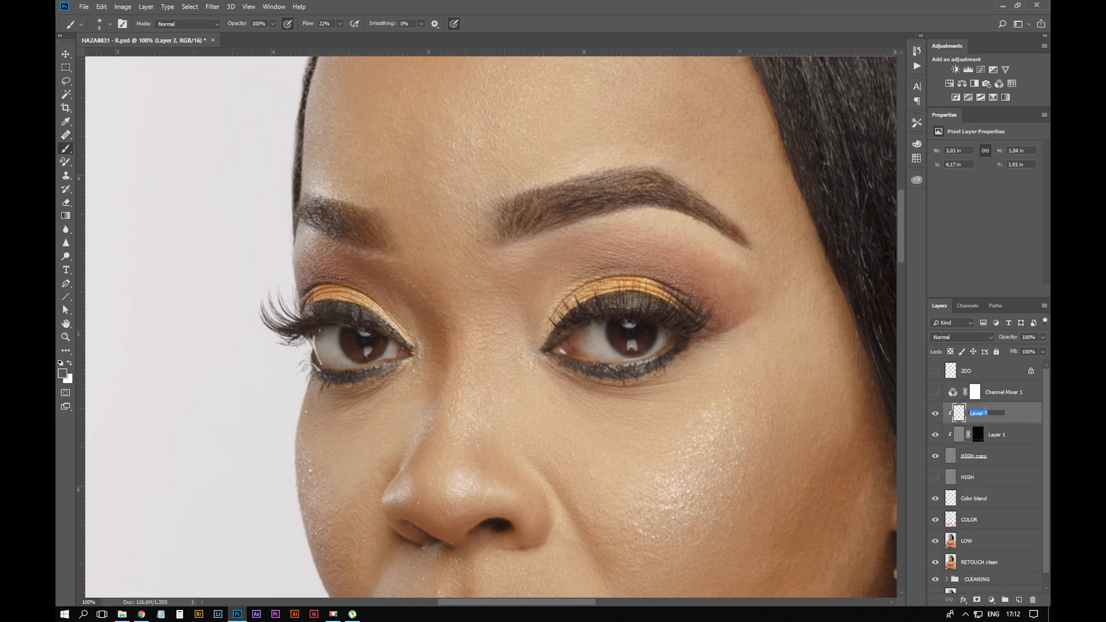
pyautogui.write('hairlines')
pyautogui.press('Return')
# Compare the portrait with and without the hairlines layer, up close and from a distance
pyautogui.click(936, 414)
pyautogui.click(936, 413)
pyautogui.hotkey('ctrl', '-')
pyautogui.hotkey('ctrl', '-')
pyautogui.hotkey('ctrl', '-')
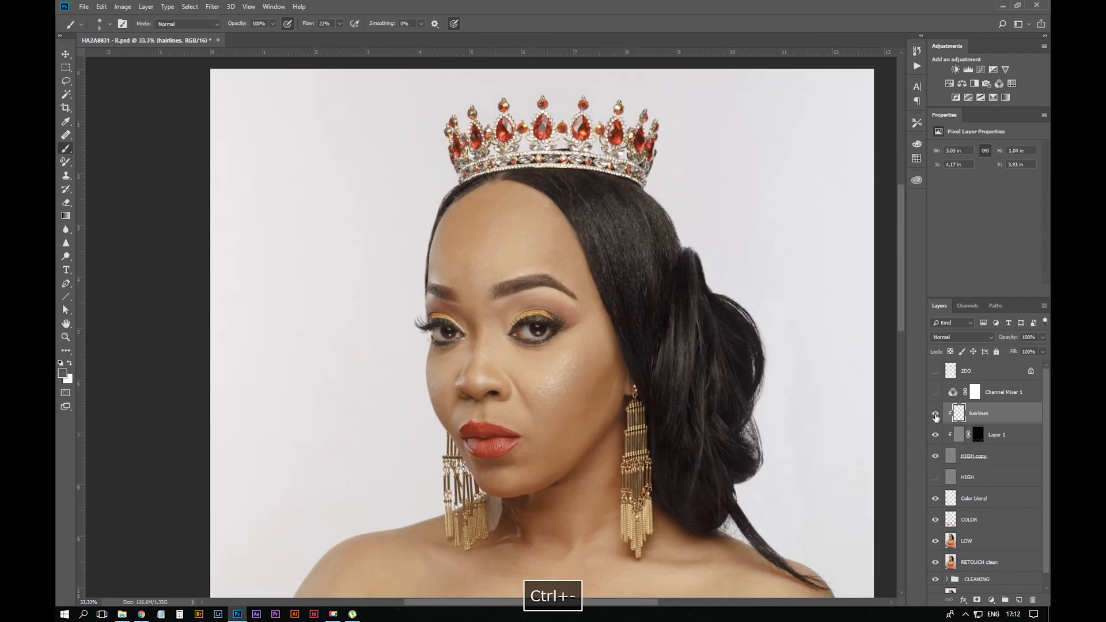
pyautogui.click(935, 419)
pyautogui.click(936, 417)
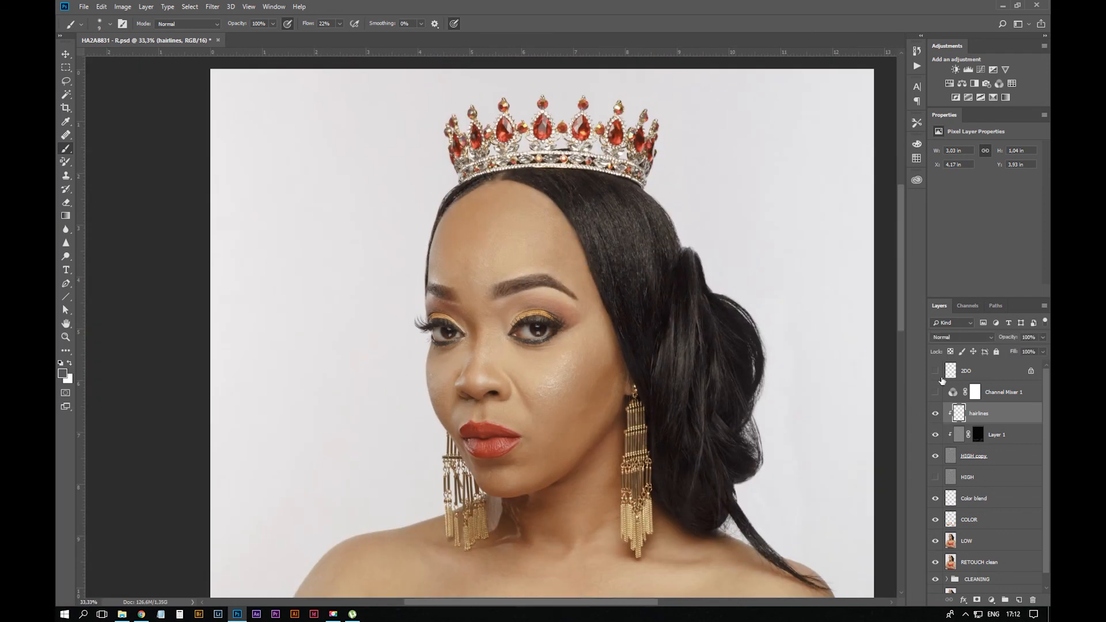
# Try painting over the hair beside her left earring with the current grey, and undo the stroke
pyautogui.hotkey('ctrl', '=')
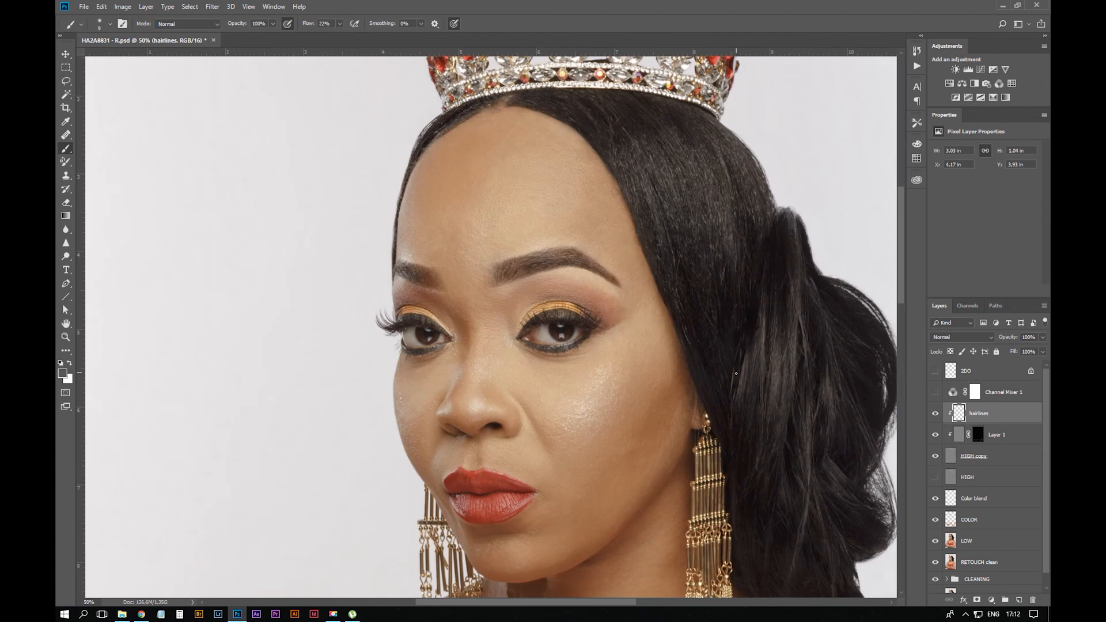
pyautogui.press('space')
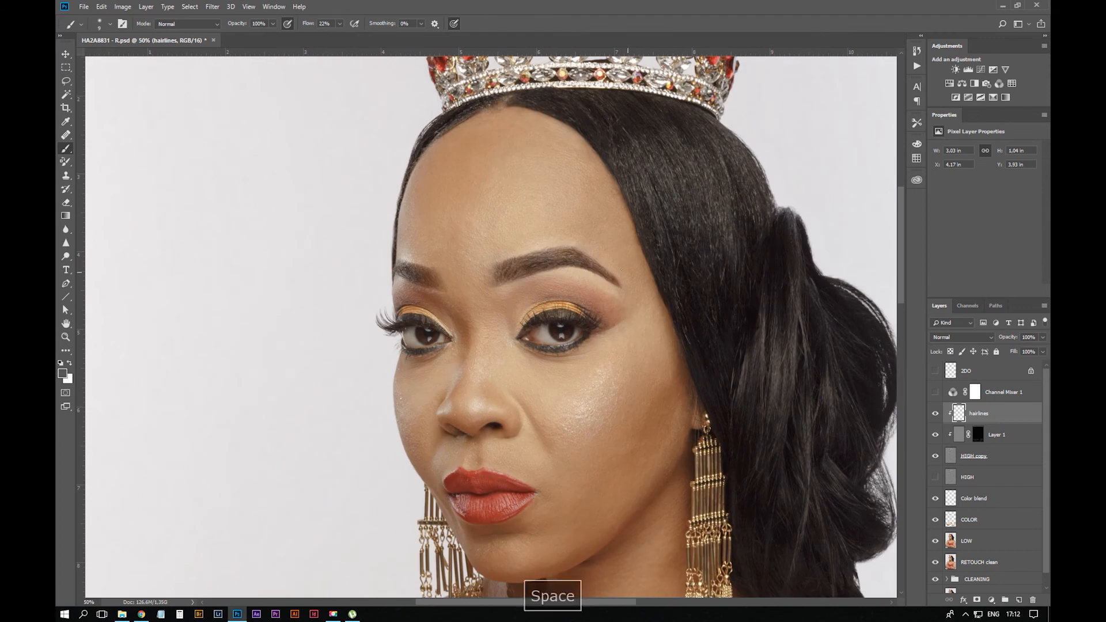
pyautogui.moveTo(736, 390); pyautogui.dragTo(552, 392)
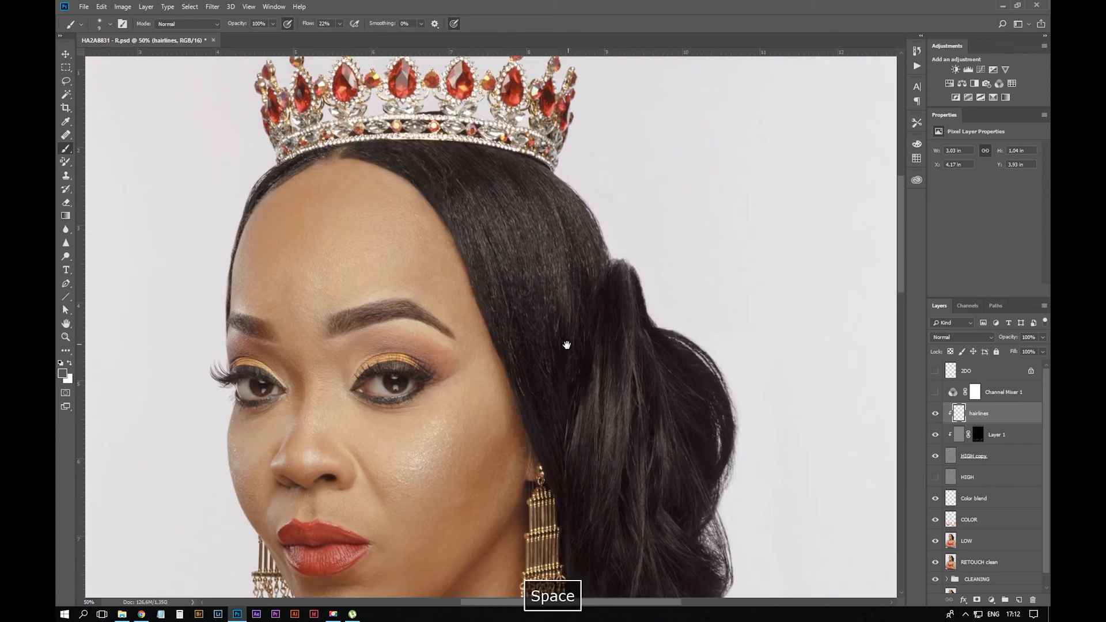
pyautogui.moveTo(568, 346); pyautogui.dragTo(580, 123)
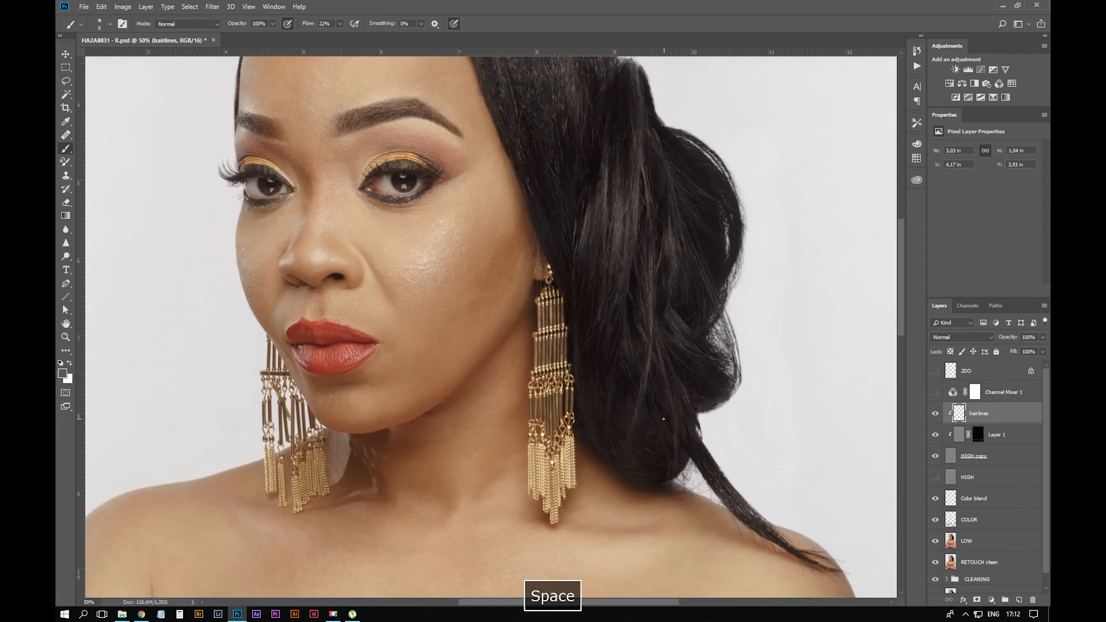
pyautogui.hotkey('ctrl', '=')
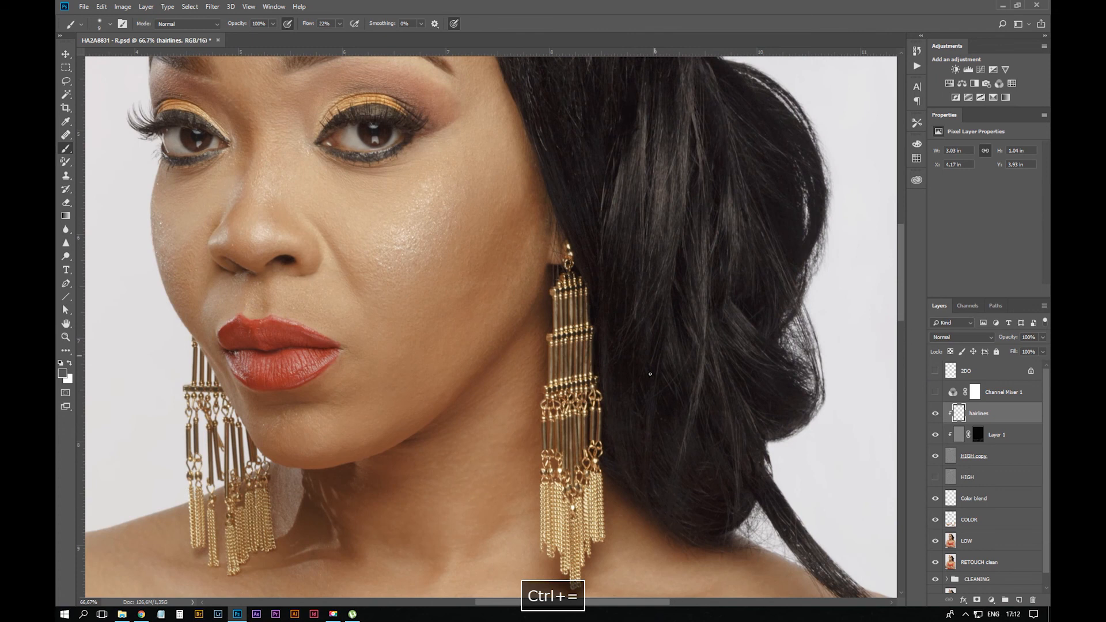
pyautogui.moveTo(635, 432); pyautogui.dragTo(650, 291)
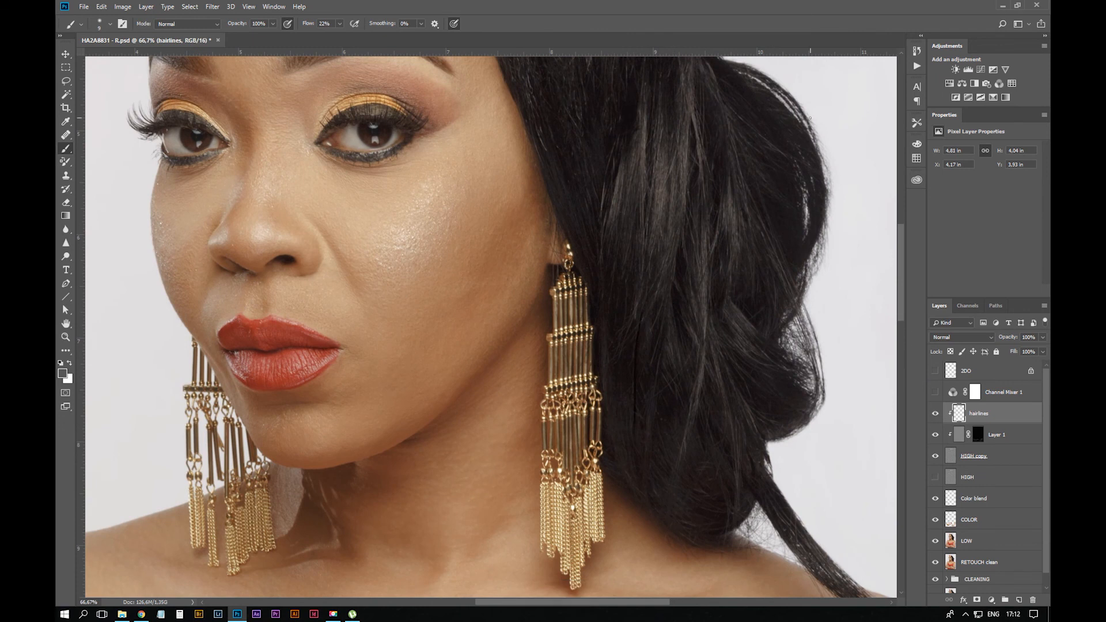
pyautogui.hotkey('ctrl', 'z')
# Set the foreground colour to #6c6c6c, try it on the hair beside her left earring, and undo the stroke
pyautogui.click(63, 373)
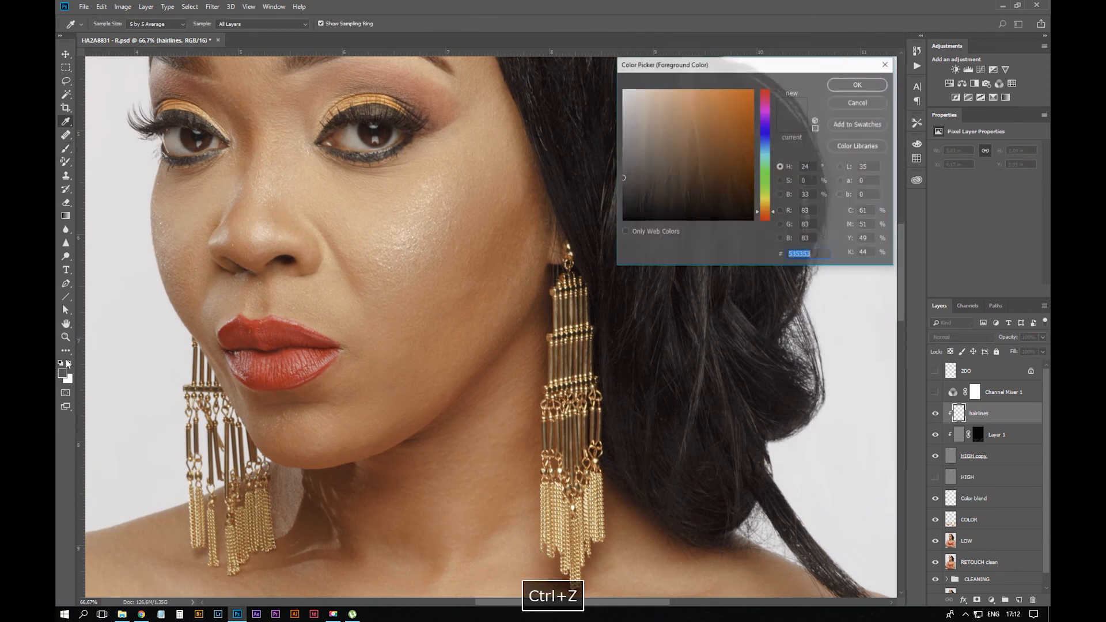
pyautogui.moveTo(625, 166); pyautogui.dragTo(620, 166)
pyautogui.click(850, 87)
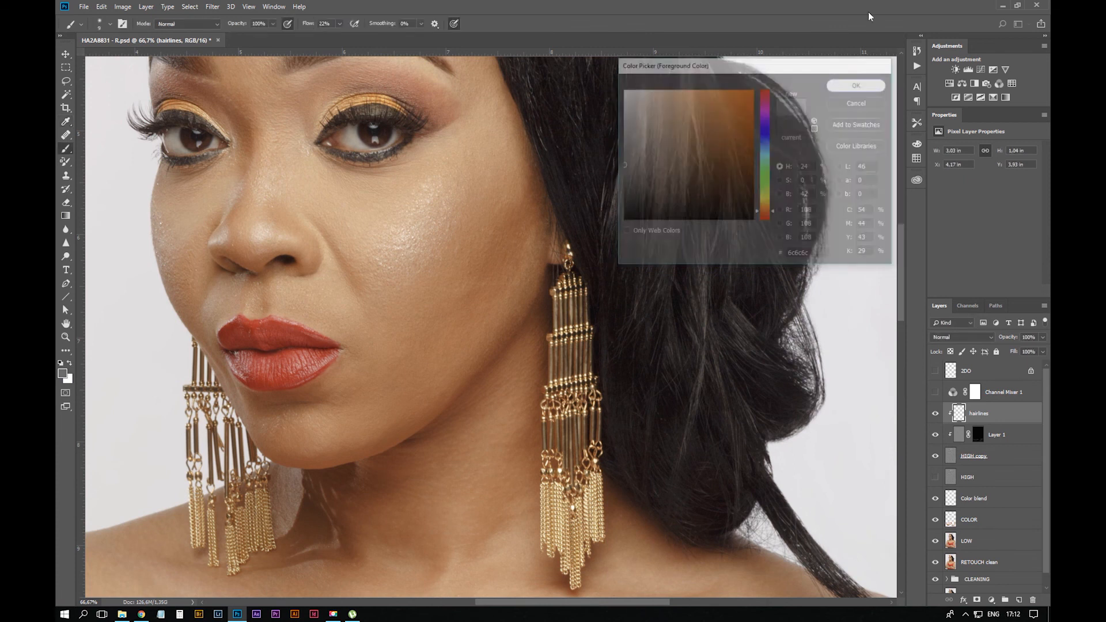
pyautogui.doubleClick(869, 11)
pyautogui.doubleClick(828, 19)
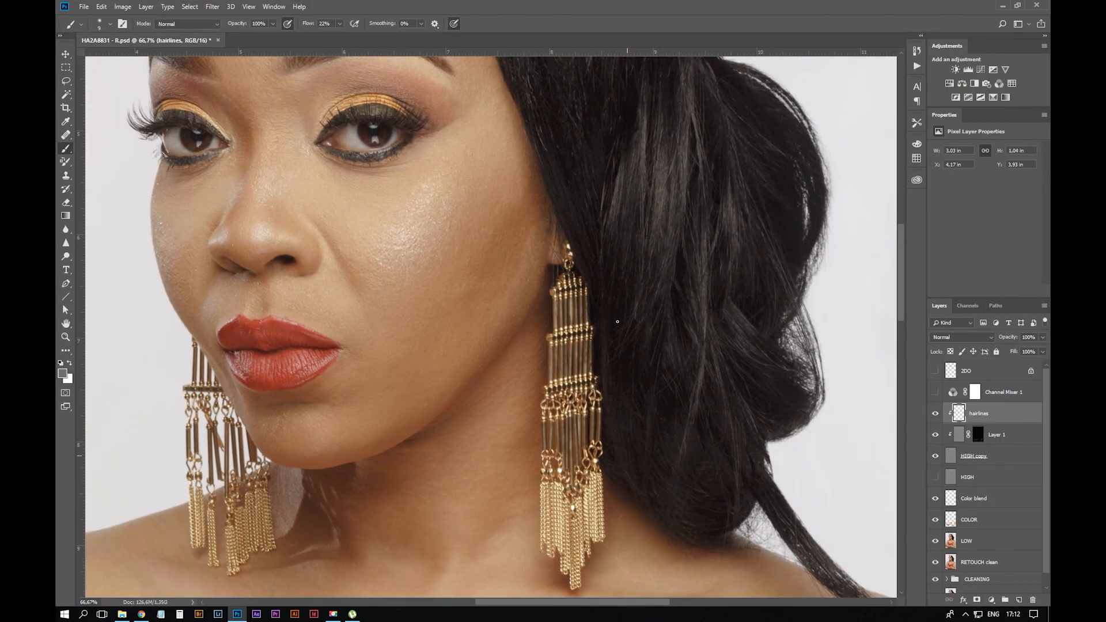
pyautogui.hotkey('ctrl', 'z')
# Paint over the hair beside her left earring with foreground colour #7f7f7f and with #767676
pyautogui.click(62, 373)
pyautogui.click(623, 155)
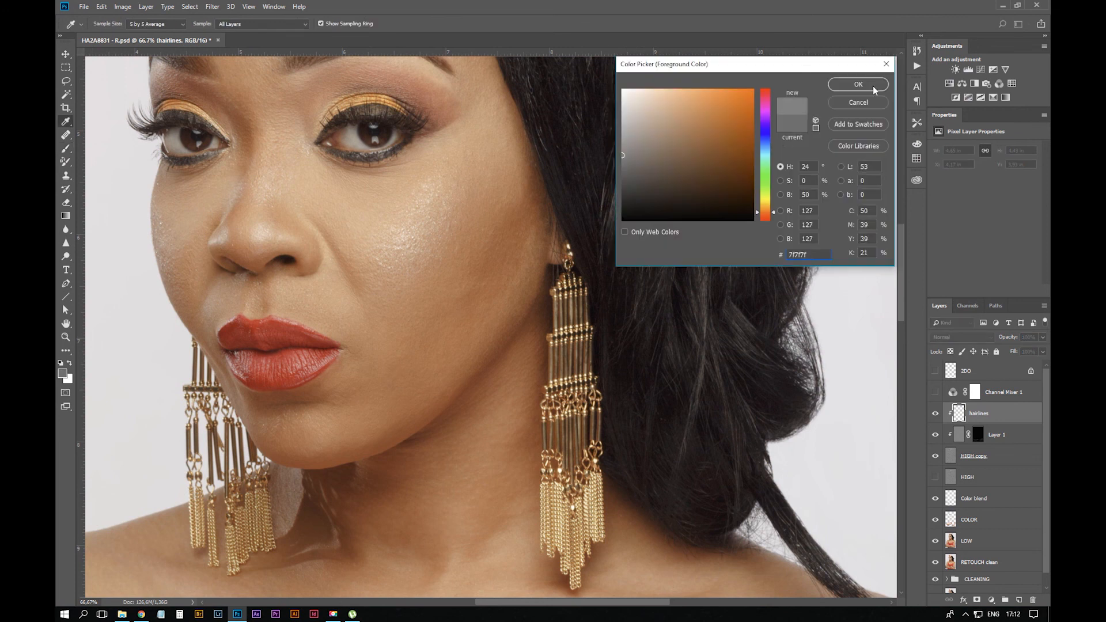
pyautogui.click(875, 86)
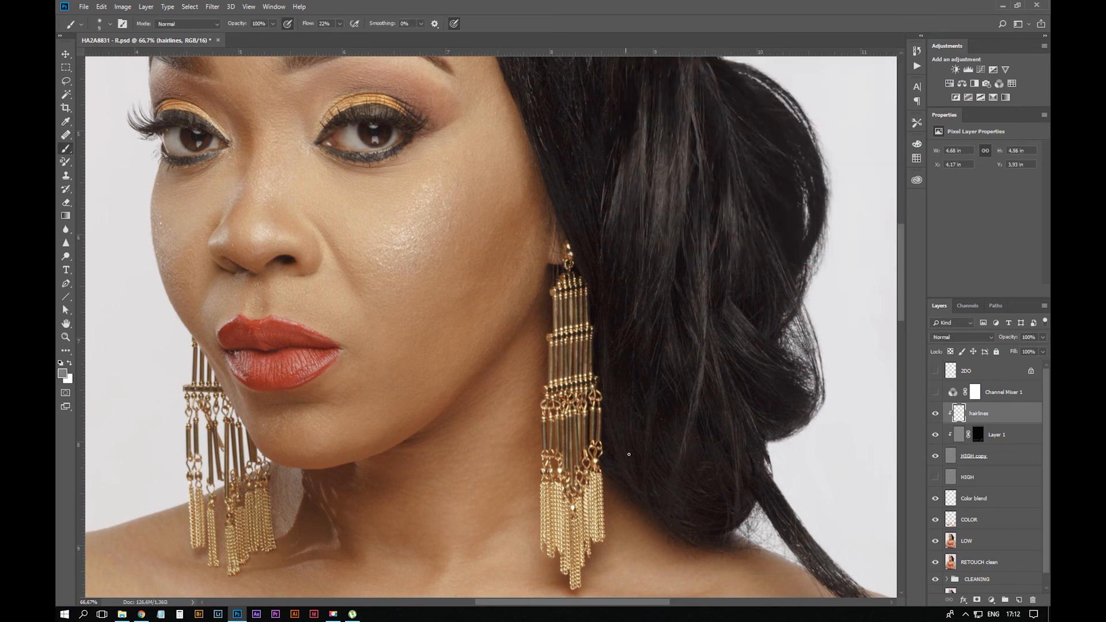
pyautogui.click(63, 374)
pyautogui.click(621, 160)
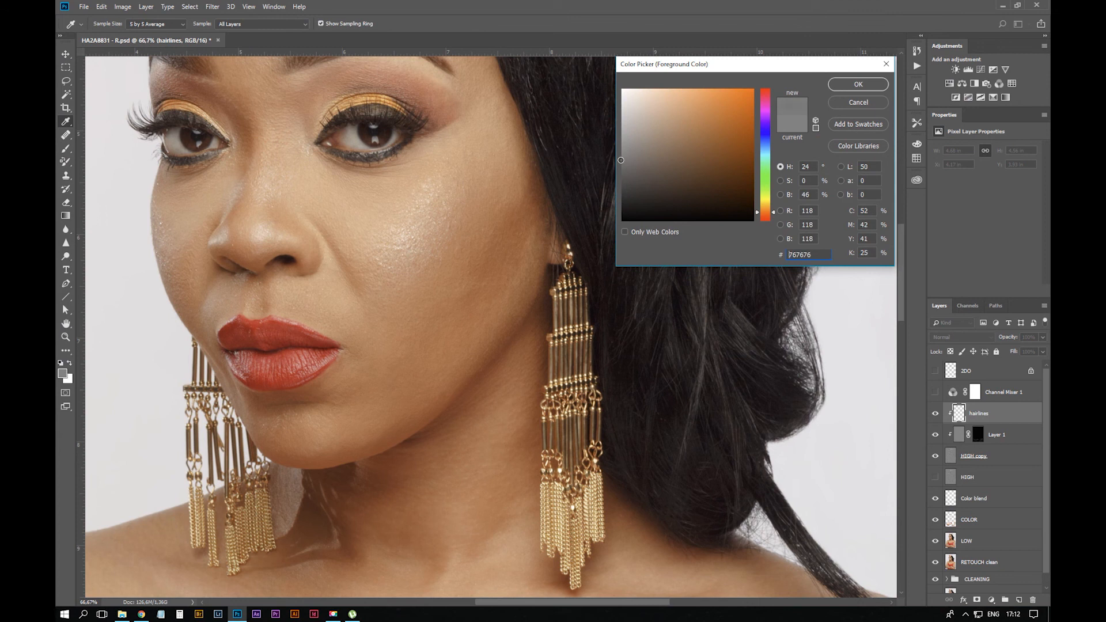
pyautogui.click(875, 87)
pyautogui.moveTo(615, 395); pyautogui.dragTo(654, 486)
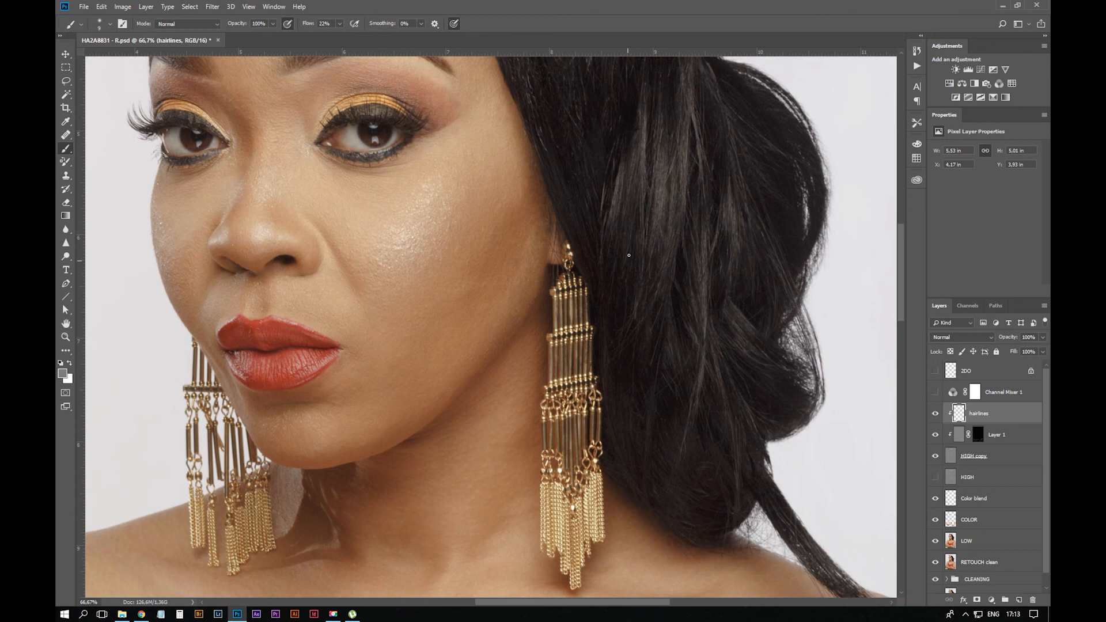
# Compare the retouched portrait with the original Background layer in full view and closer up
pyautogui.hotkey('ctrl', '-')
pyautogui.hotkey('ctrl', '-')
pyautogui.hotkey('ctrl', '-')
pyautogui.hotkey('ctrl', '-')
pyautogui.hotkey('ctrl', '-')
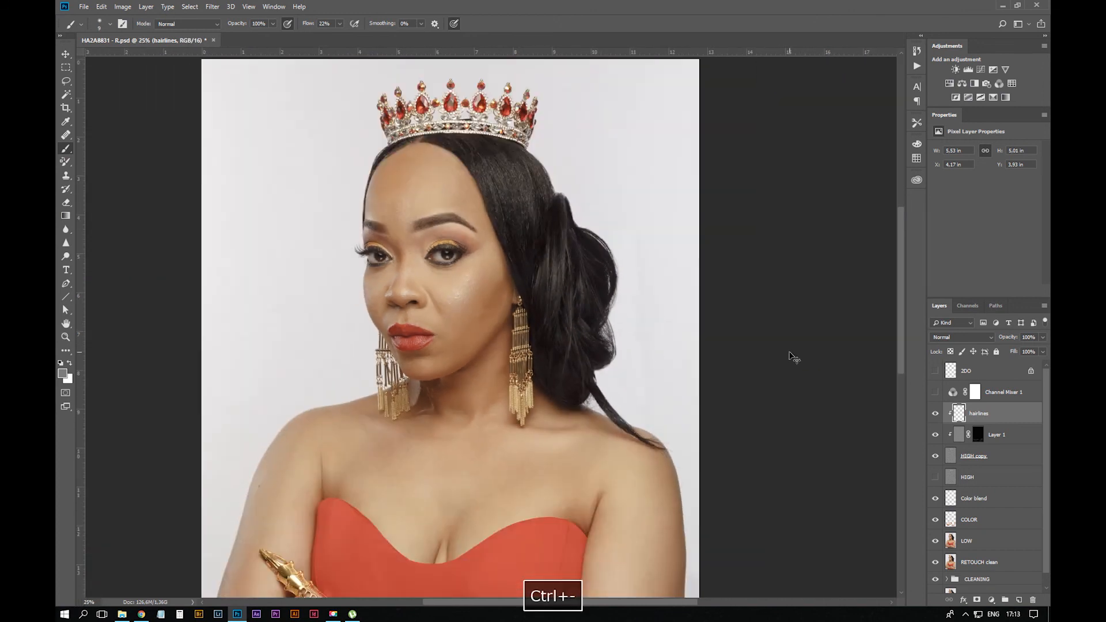
pyautogui.scroll(-1, 1036, 461)
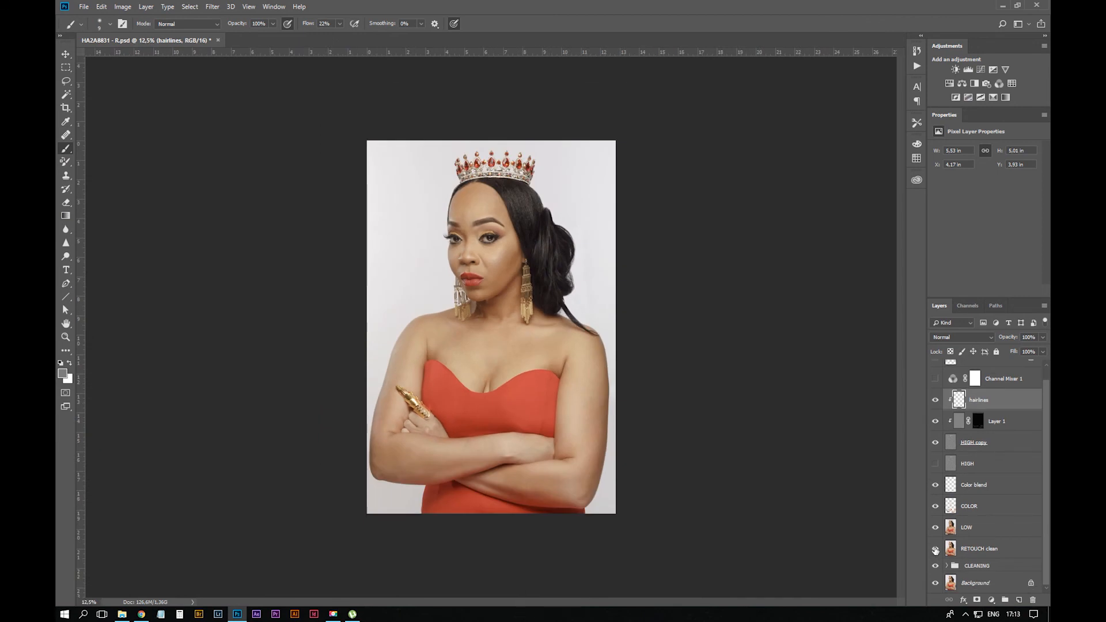
pyautogui.click(936, 583)
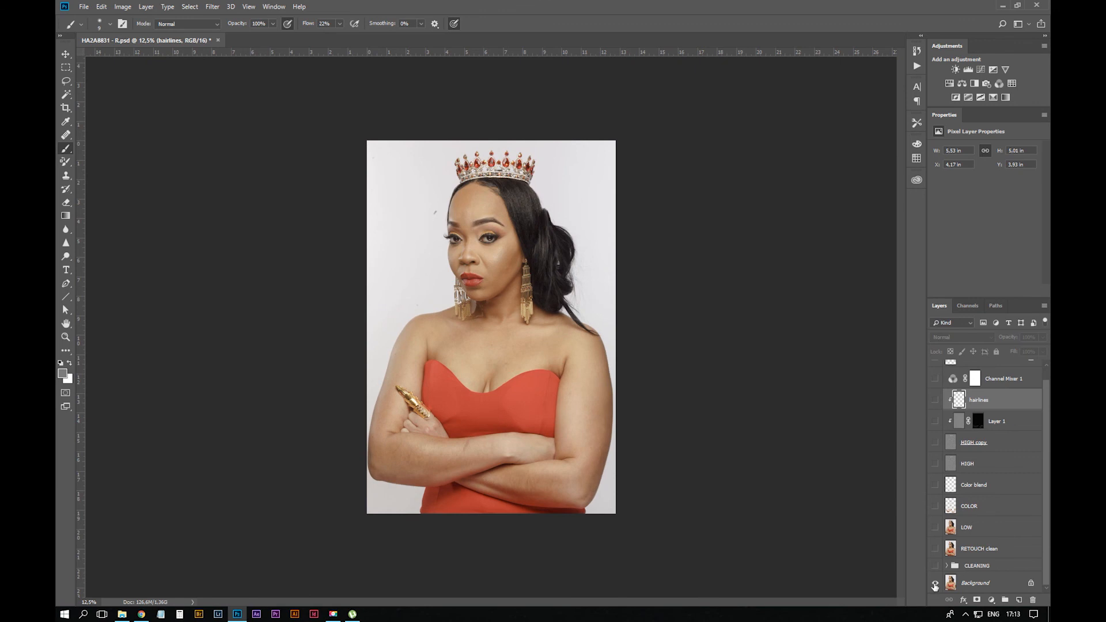
pyautogui.hotkey('ctrl', '=')
pyautogui.hotkey('ctrl', '=')
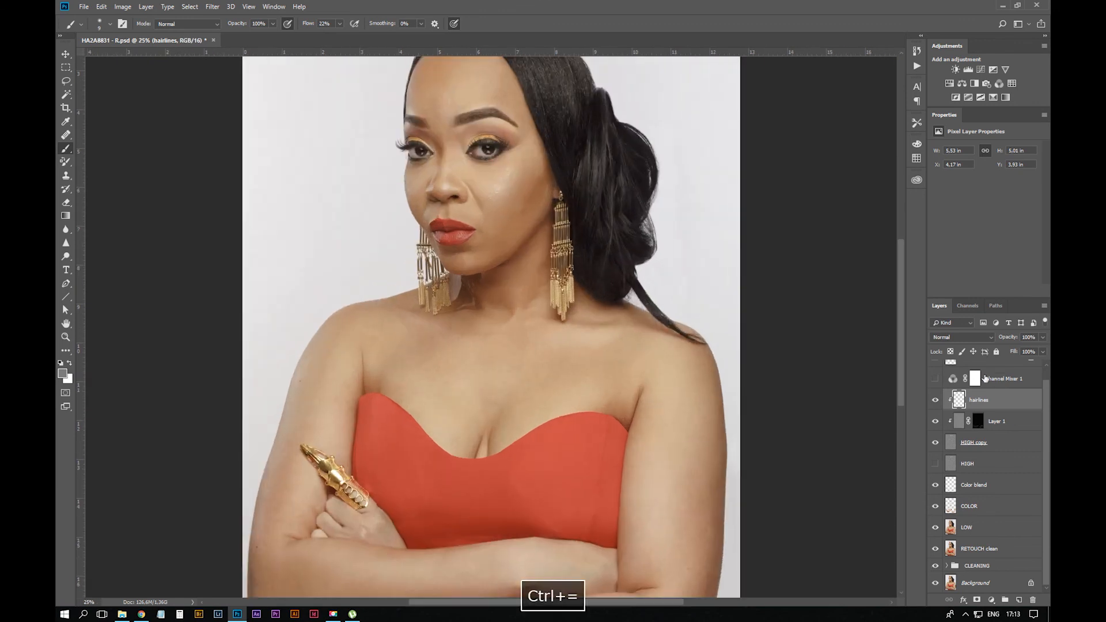
# Add a Curves adjustment layer above the hairlines layer and name it burn
pyautogui.hotkey('ctrl', '=')
pyautogui.scroll(1, 1046, 359)
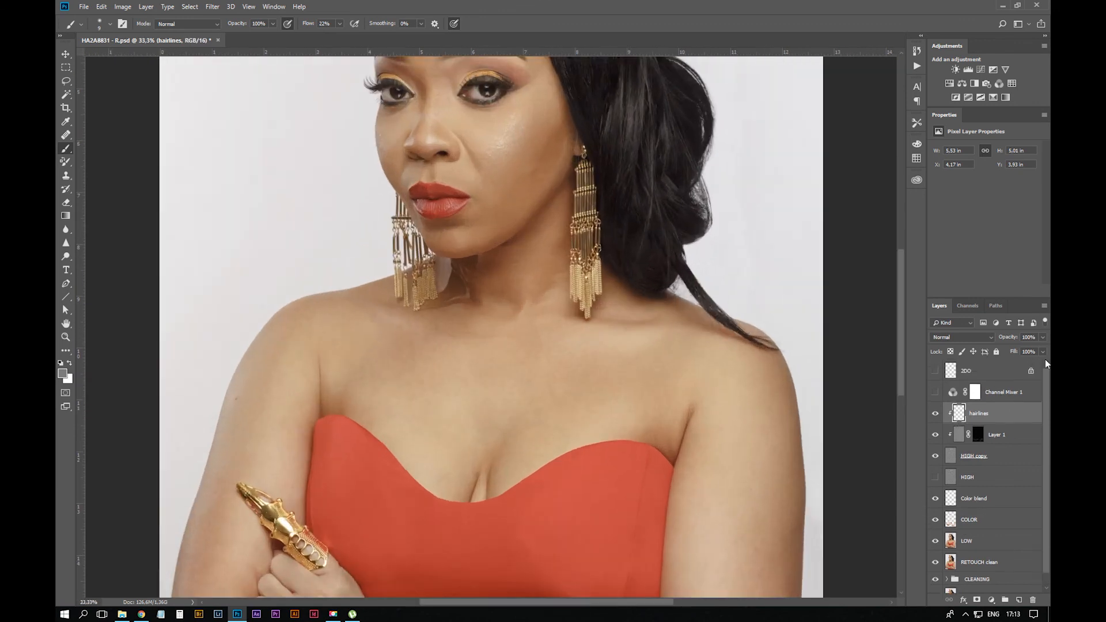
pyautogui.click(1008, 400)
pyautogui.press('space')
pyautogui.moveTo(591, 243); pyautogui.dragTo(647, 384)
pyautogui.click(1018, 416)
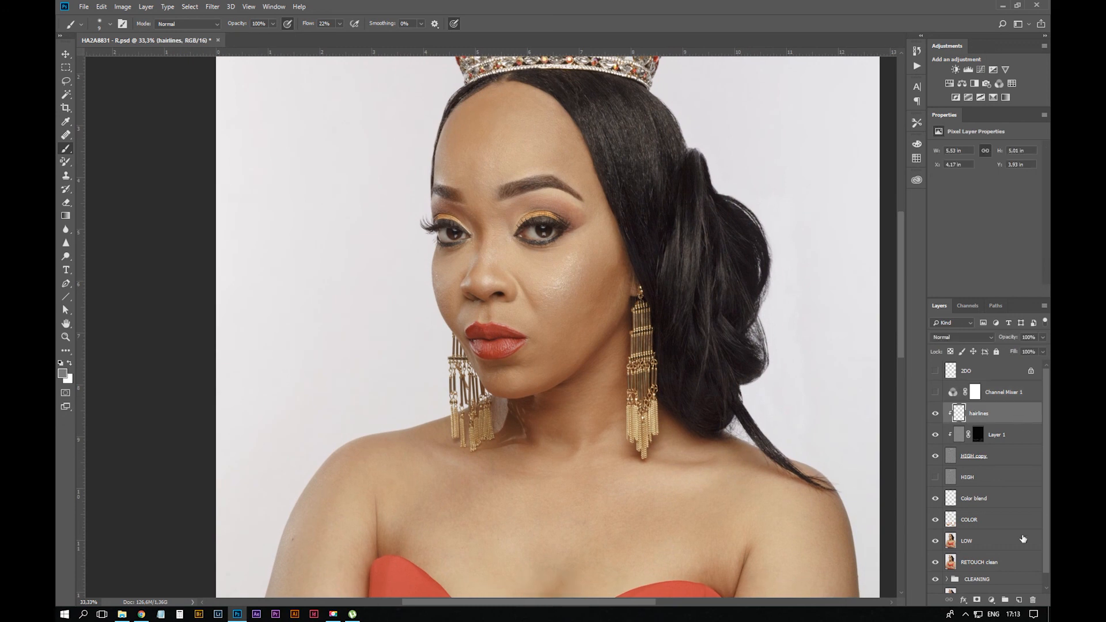
pyautogui.click(981, 69)
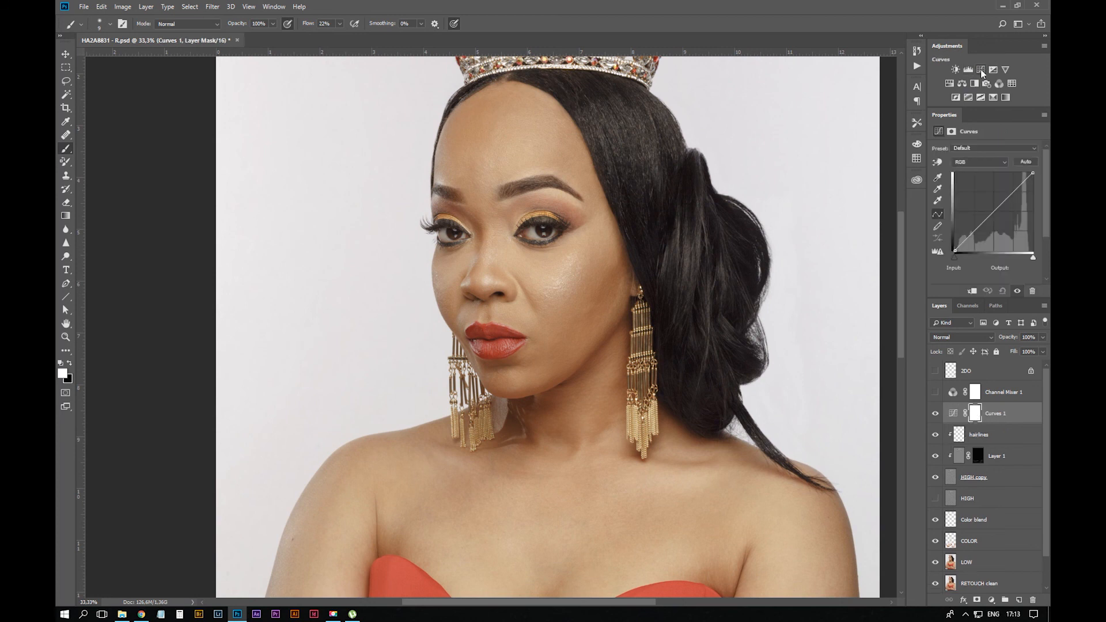
pyautogui.doubleClick(995, 413)
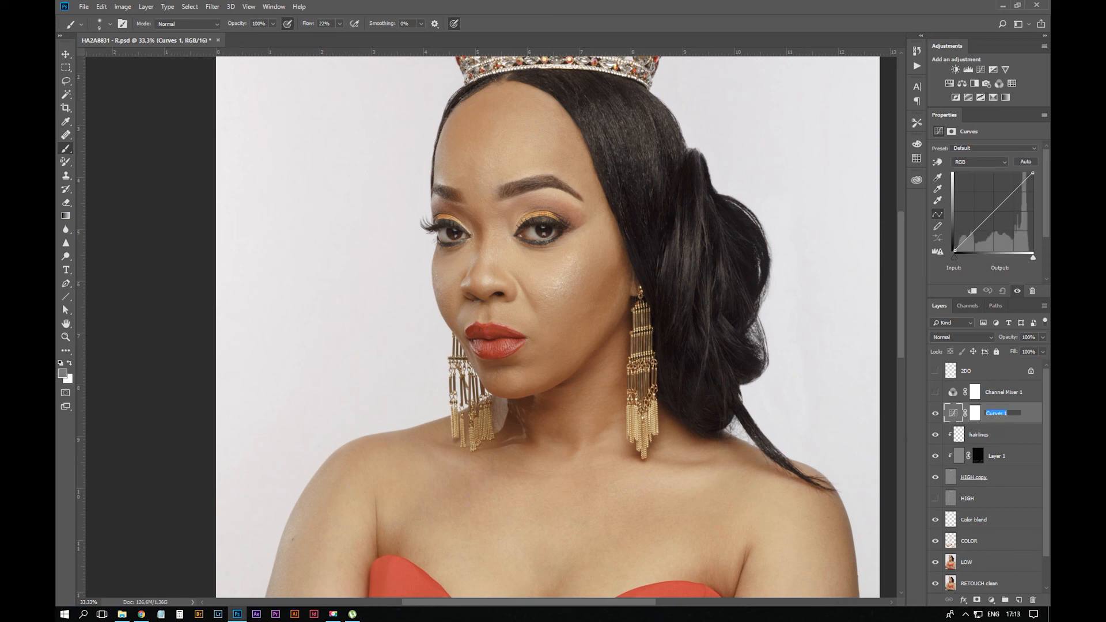
pyautogui.write('burn')
pyautogui.press('Return')
# Darken the burn curve to input 126 and output 82, and set the layer's blend mode to Luminosity
pyautogui.moveTo(1001, 206); pyautogui.dragTo(1003, 216)
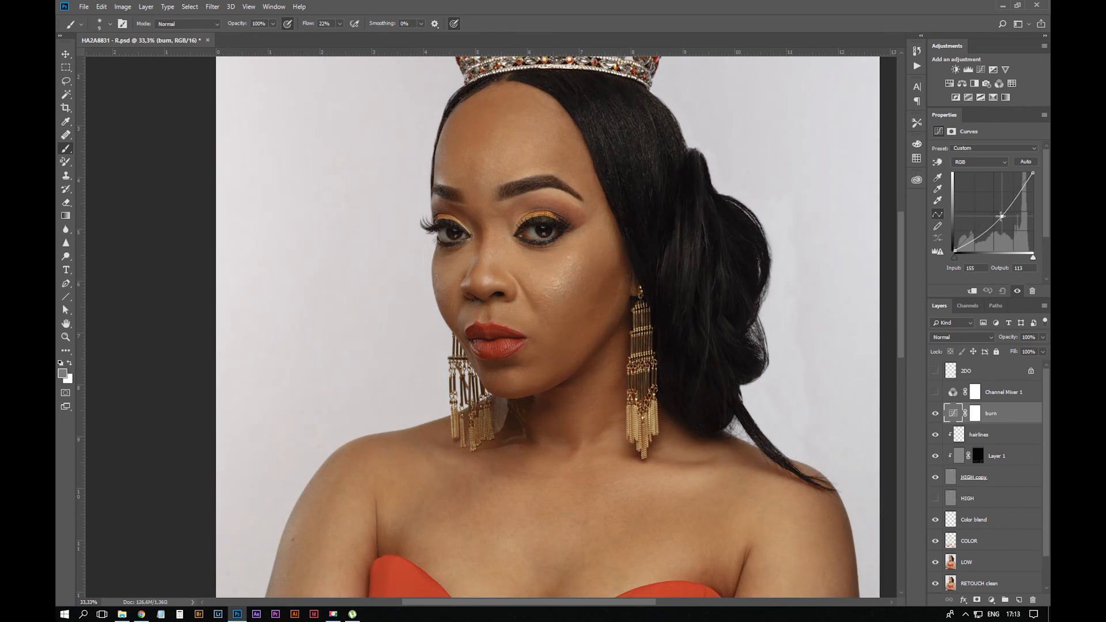
pyautogui.moveTo(1002, 217); pyautogui.dragTo(994, 227)
pyautogui.click(953, 338)
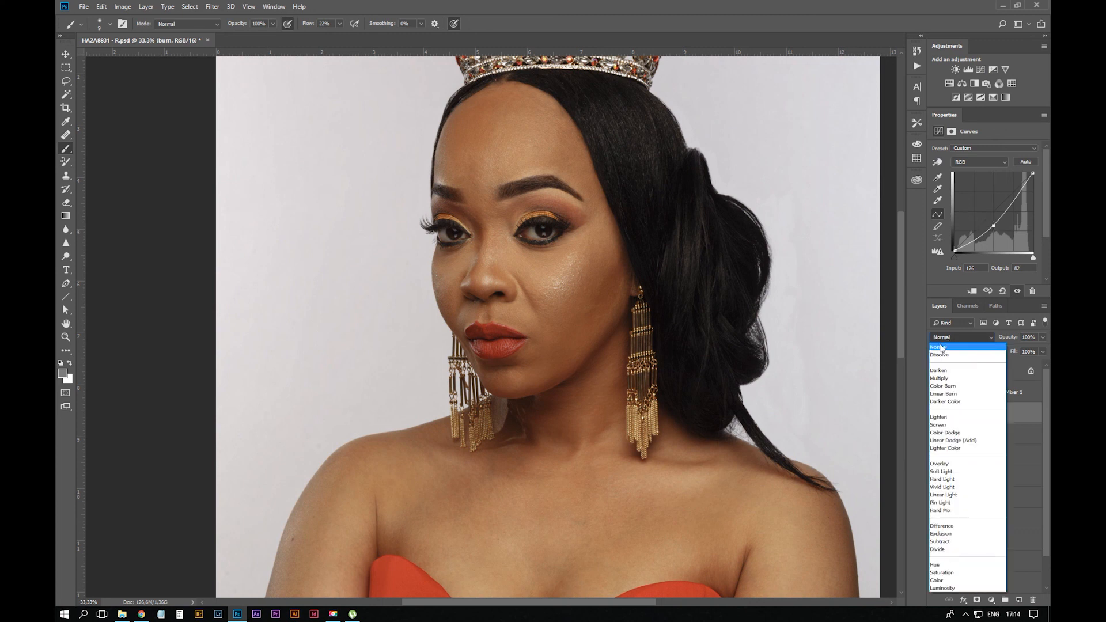
pyautogui.click(940, 588)
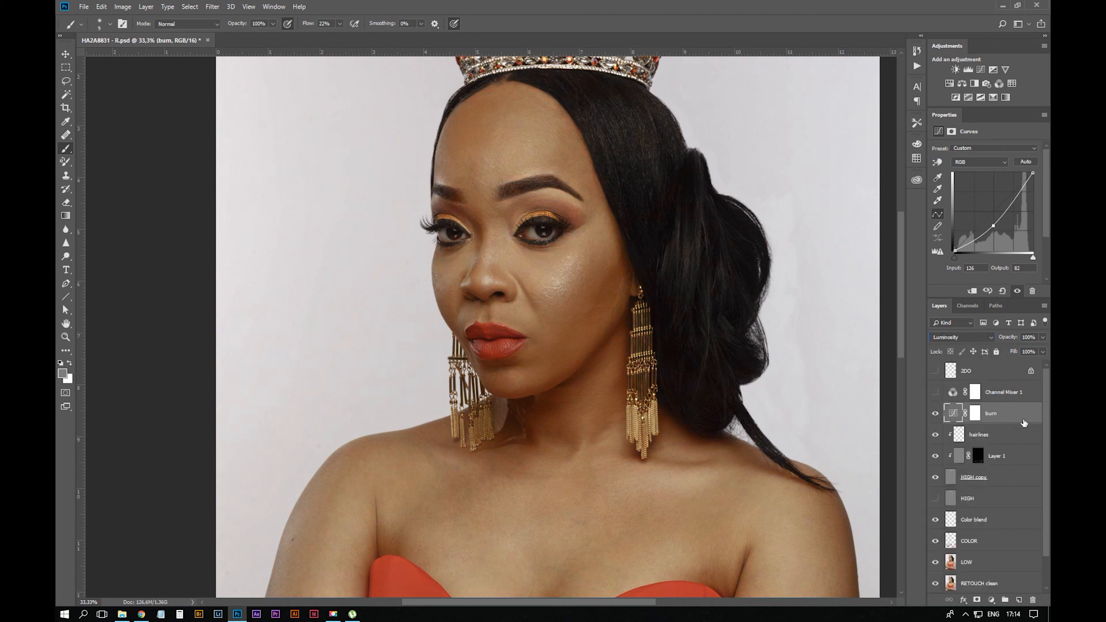
# Duplicate the burn layer as dodge and brighten its curve to input 97 and output 148
pyautogui.hotkey('ctrl', 'j')
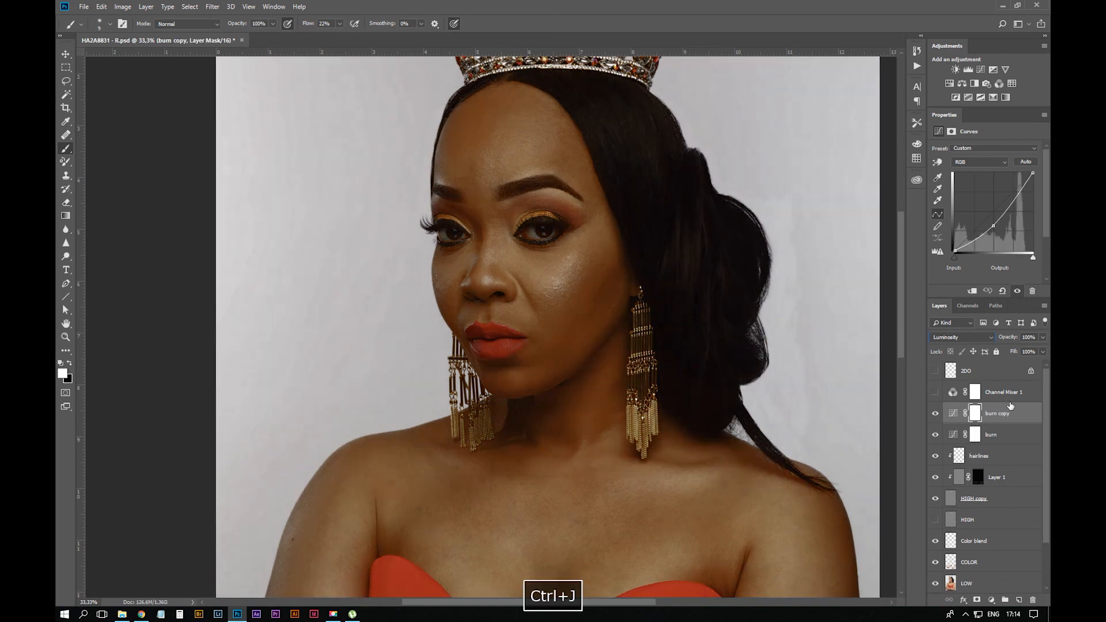
pyautogui.doubleClick(996, 413)
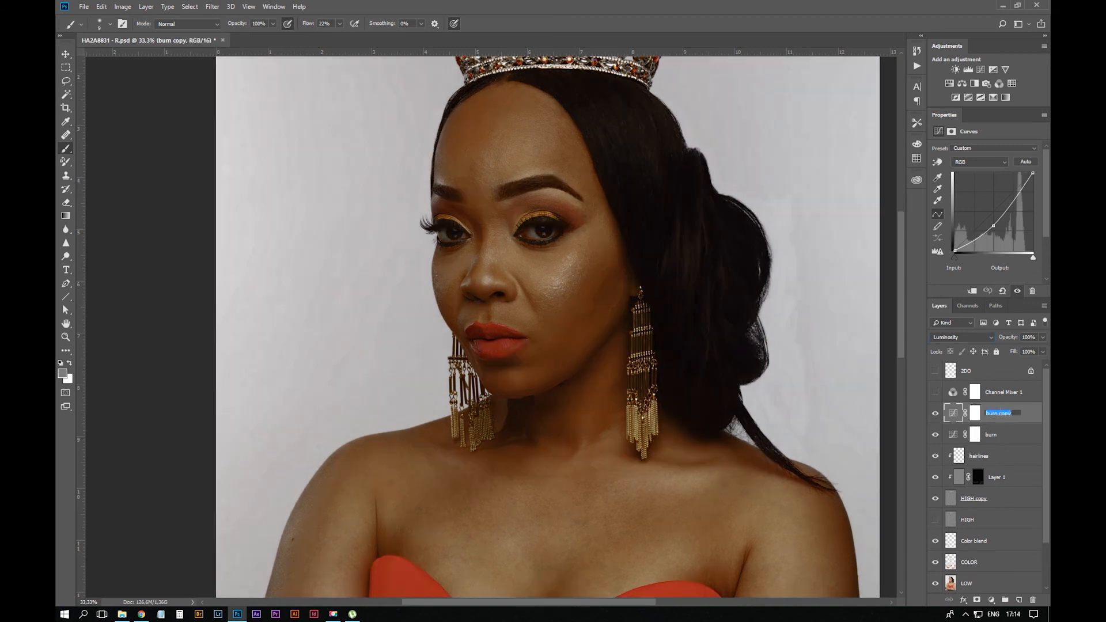
pyautogui.write('dodge')
pyautogui.press('Return')
pyautogui.moveTo(994, 227); pyautogui.dragTo(985, 206)
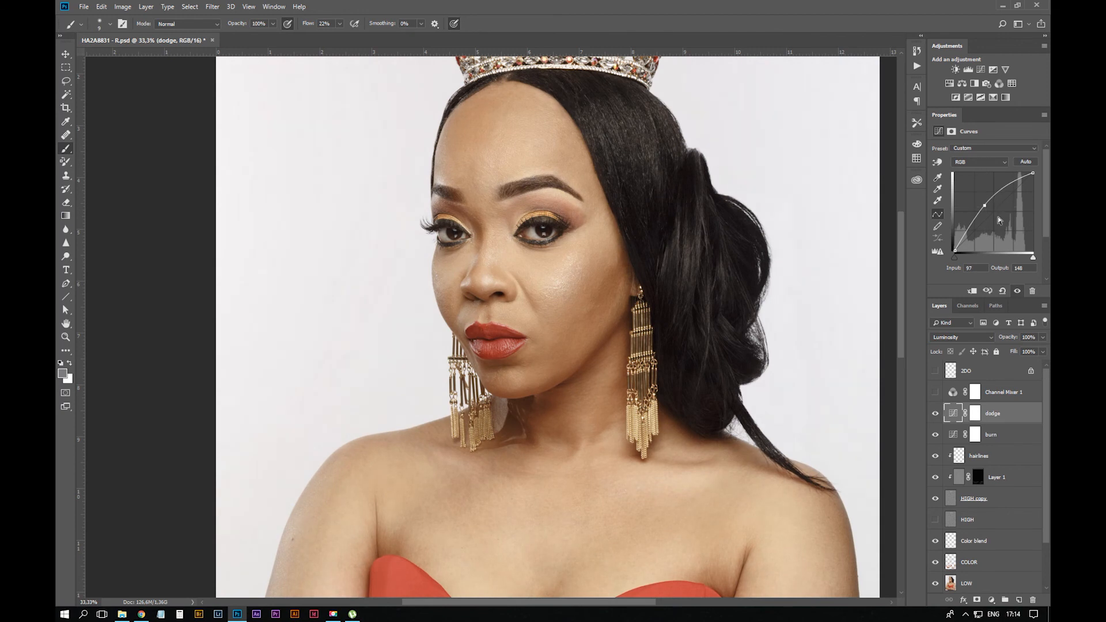
# Fill the masks of the dodge and burn layers with black
pyautogui.click(977, 414)
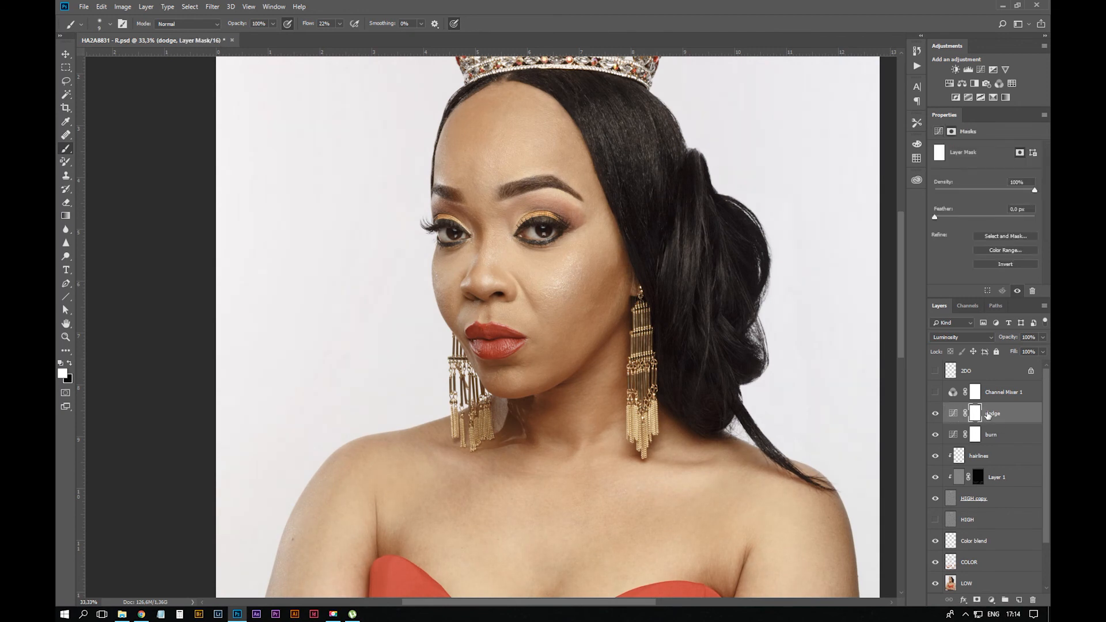
pyautogui.hotkey('ctrl', 'BackSpace')
pyautogui.click(975, 434)
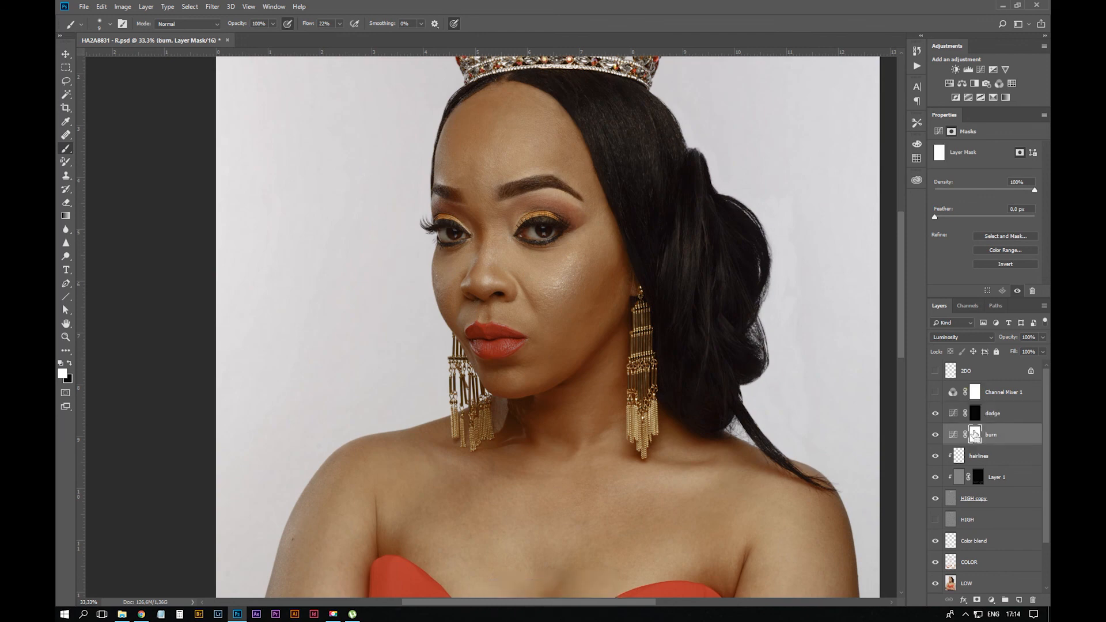
pyautogui.hotkey('ctrl', 'BackSpace')
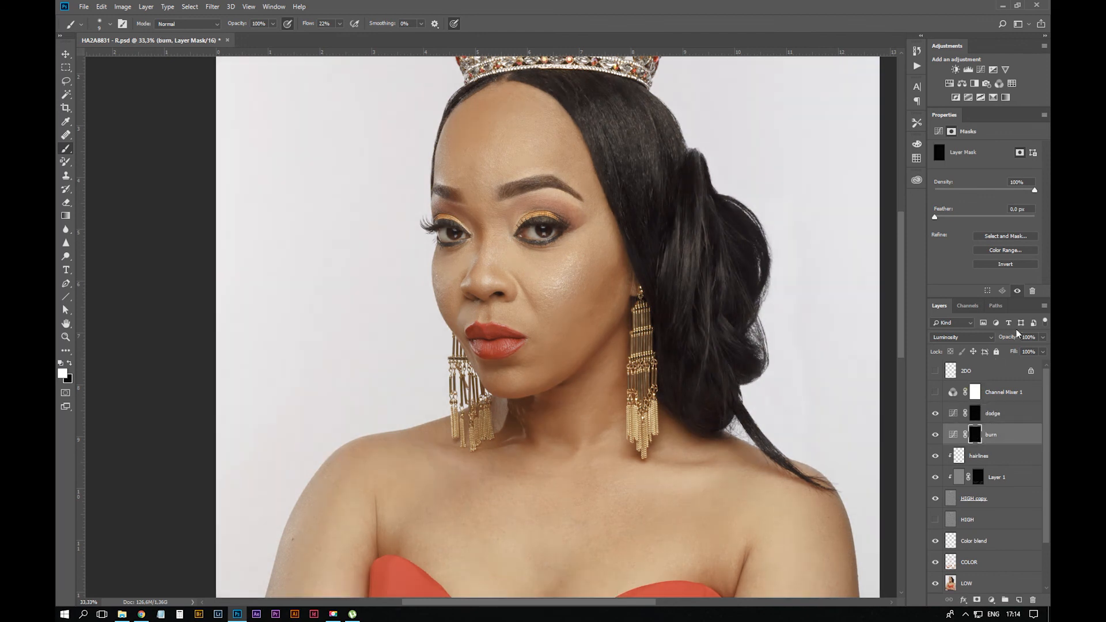
# Show the Channel Mixer 1 layer, set the brush flow to 4%, and make the burn layer active
pyautogui.click(936, 391)
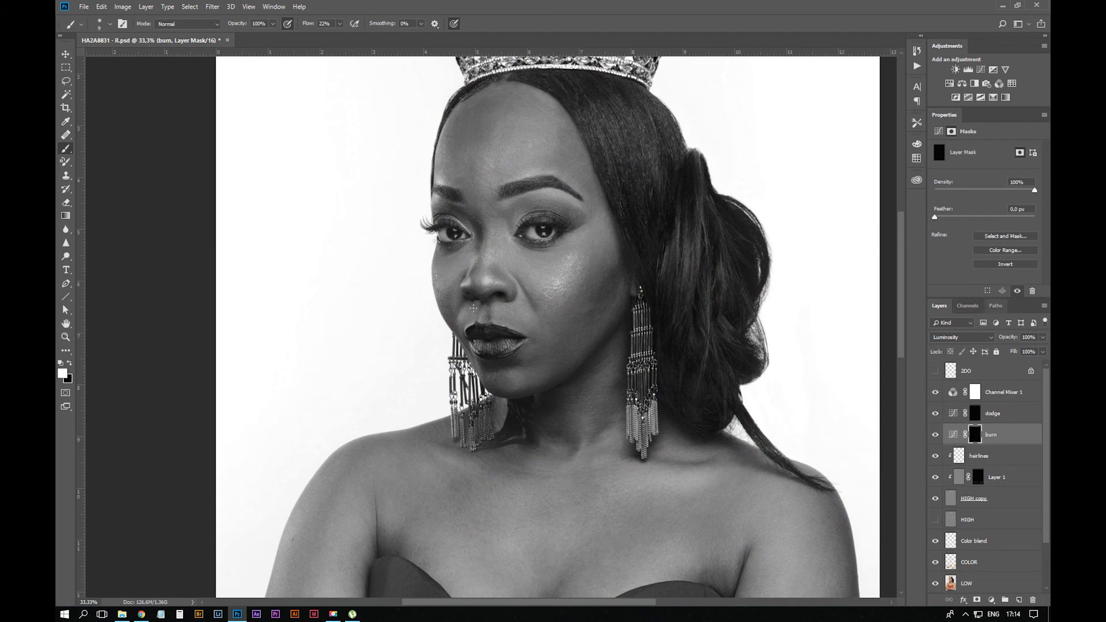
pyautogui.click(340, 23)
pyautogui.moveTo(342, 38); pyautogui.dragTo(338, 39)
pyautogui.click(1003, 413)
pyautogui.click(994, 435)
pyautogui.hotkey('ctrl', '+')
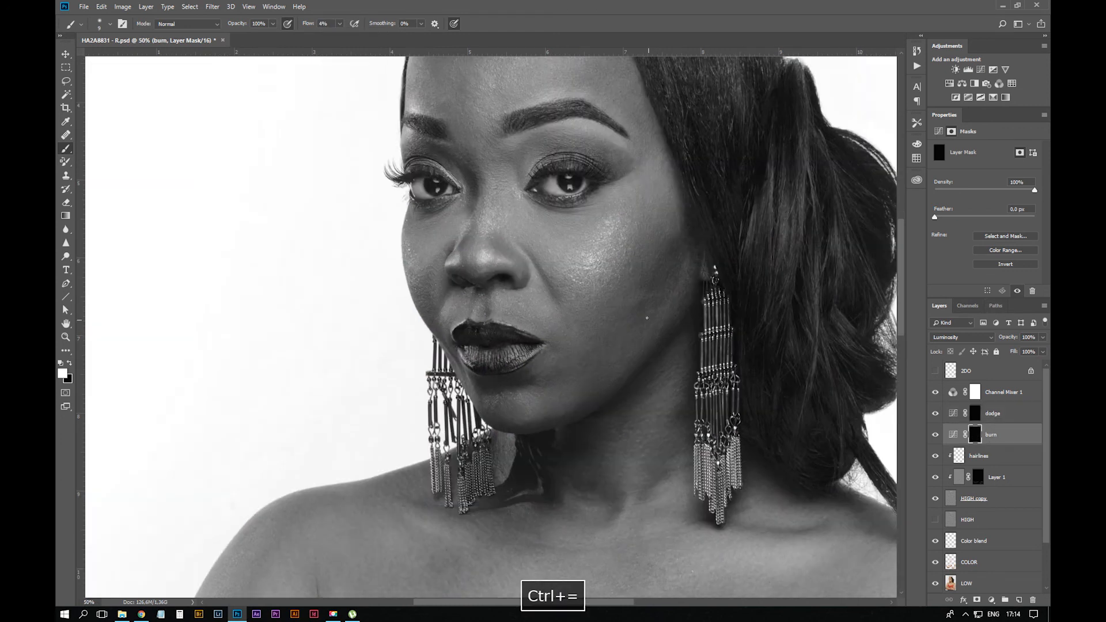
# Burn the skin of her left cheek in front of the ear with a larger white brush, and save the document
pyautogui.press(']')
pyautogui.press(']')
pyautogui.press(']')
pyautogui.press(']')
pyautogui.press(']')
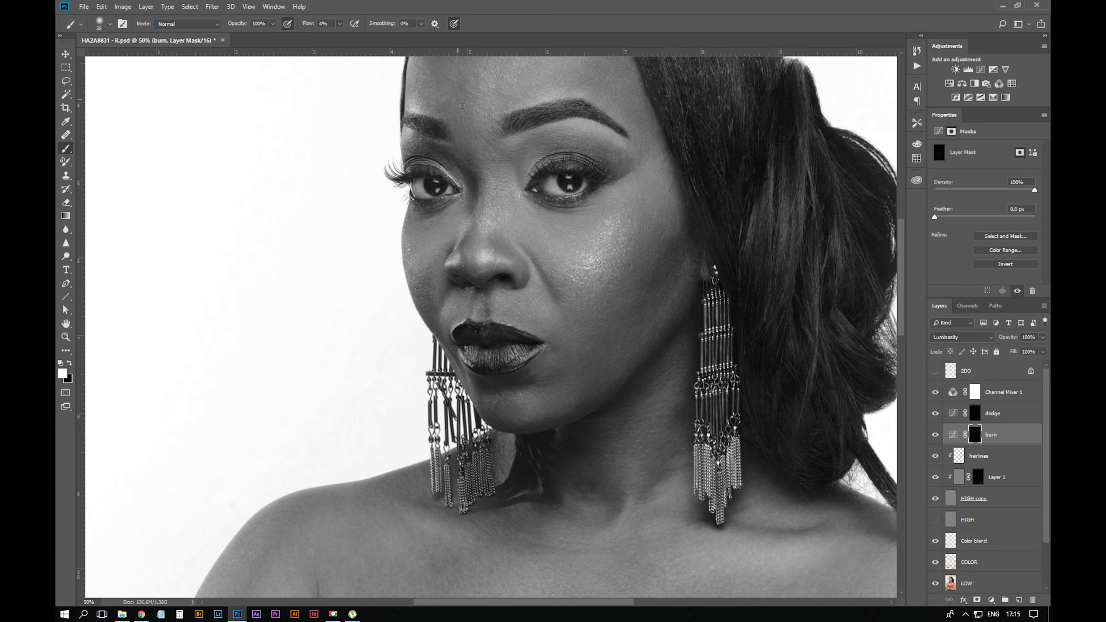
pyautogui.moveTo(446, 97); pyautogui.dragTo(484, 231)
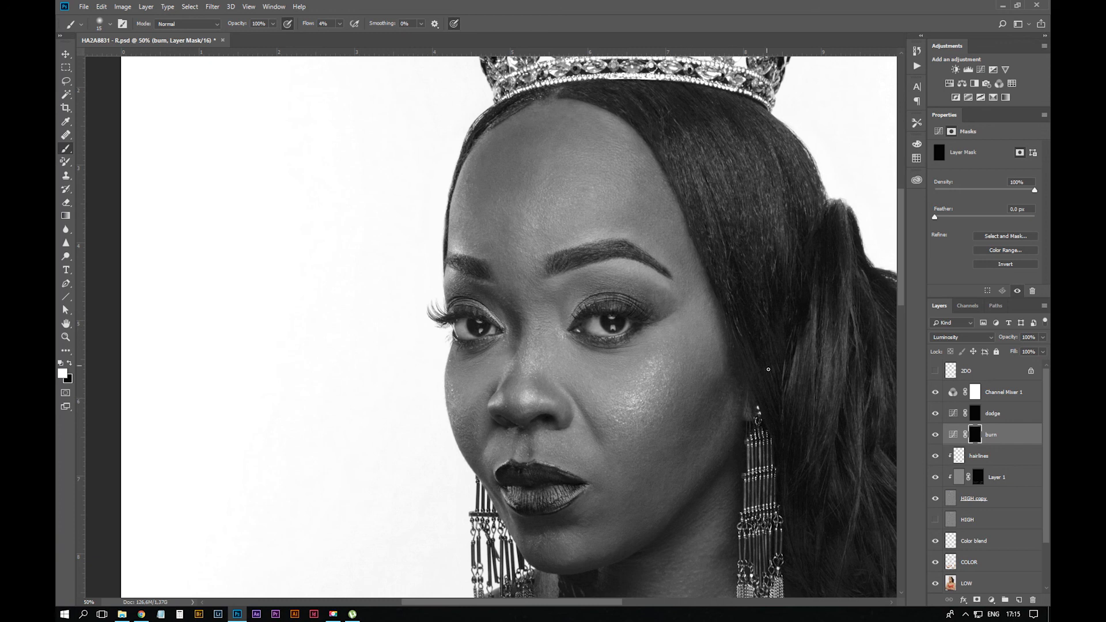
pyautogui.press(']')
pyautogui.moveTo(724, 362)
pyautogui.mouseDown()
pyautogui.moveTo(723, 384)
pyautogui.moveTo(723, 348)
pyautogui.moveTo(727, 369)
pyautogui.mouseUp()
pyautogui.press(']')
pyautogui.hotkey('ctrl', 's')
pyautogui.moveTo(718, 370)
pyautogui.mouseDown()
pyautogui.moveTo(737, 397)
pyautogui.moveTo(703, 475)
pyautogui.moveTo(738, 399)
pyautogui.moveTo(706, 455)
pyautogui.moveTo(726, 432)
pyautogui.moveTo(729, 396)
pyautogui.moveTo(733, 420)
pyautogui.moveTo(695, 451)
pyautogui.moveTo(731, 421)
pyautogui.moveTo(721, 402)
pyautogui.moveTo(731, 417)
pyautogui.moveTo(688, 472)
pyautogui.moveTo(678, 457)
pyautogui.moveTo(688, 426)
pyautogui.mouseUp()
# Try burning the area below her left jaw, and undo the strokes
pyautogui.moveTo(710, 482); pyautogui.dragTo(754, 299)
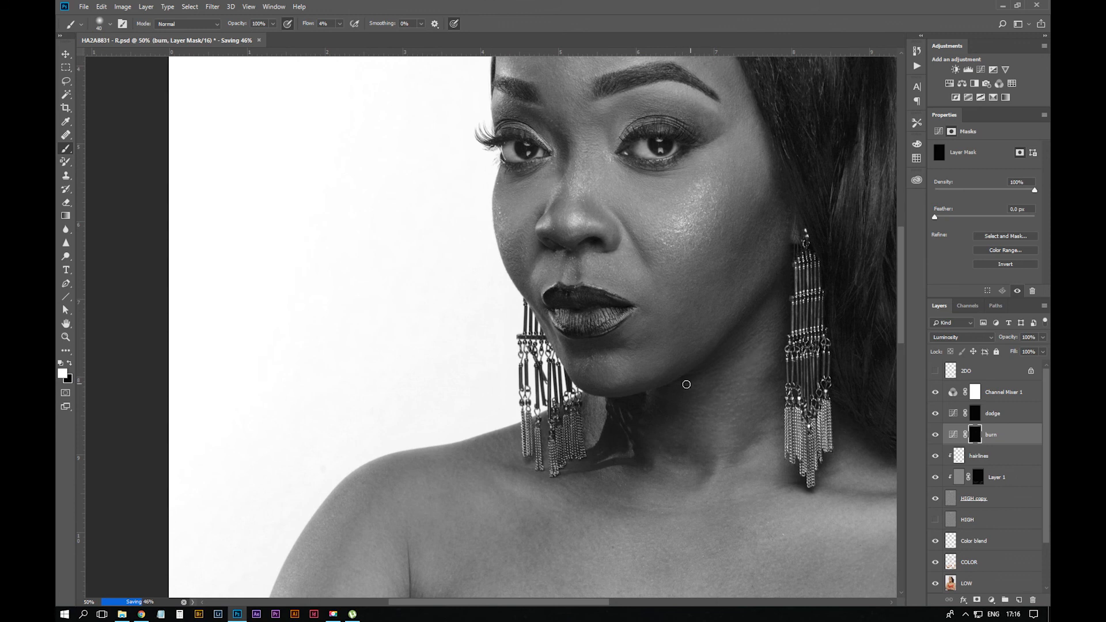
pyautogui.moveTo(707, 383)
pyautogui.mouseDown()
pyautogui.moveTo(778, 339)
pyautogui.moveTo(725, 379)
pyautogui.mouseUp()
pyautogui.hotkey('ctrl', 'z')
pyautogui.hotkey('ctrl', 'alt', 'z')
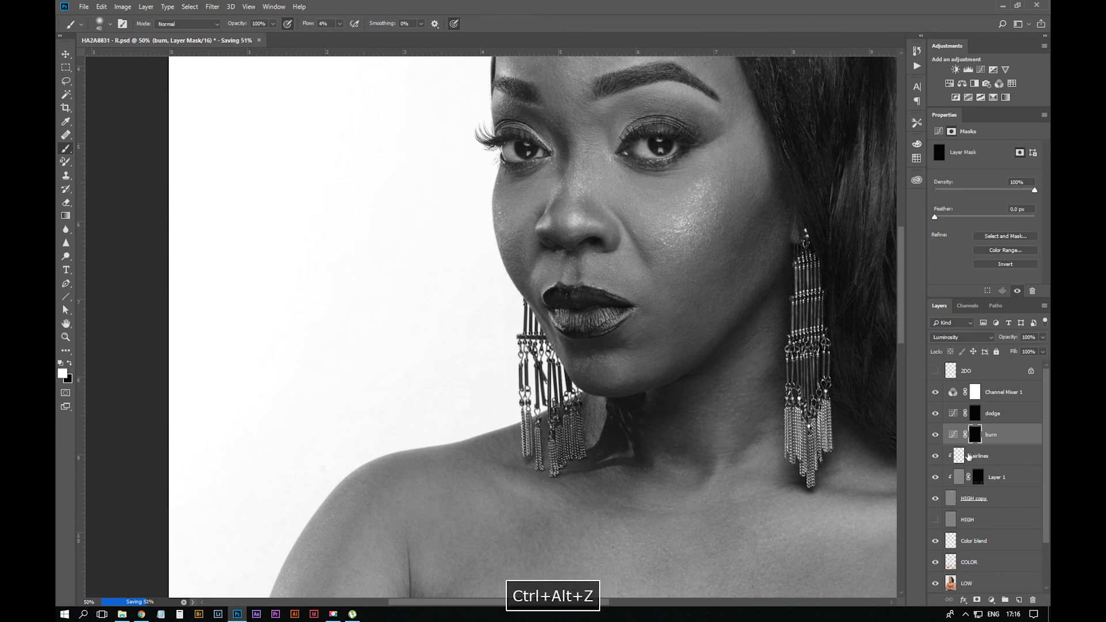
# Lighten the skin around her mouth on the dodge mask, and undo the last stroke
pyautogui.hotkey('alt', ']')
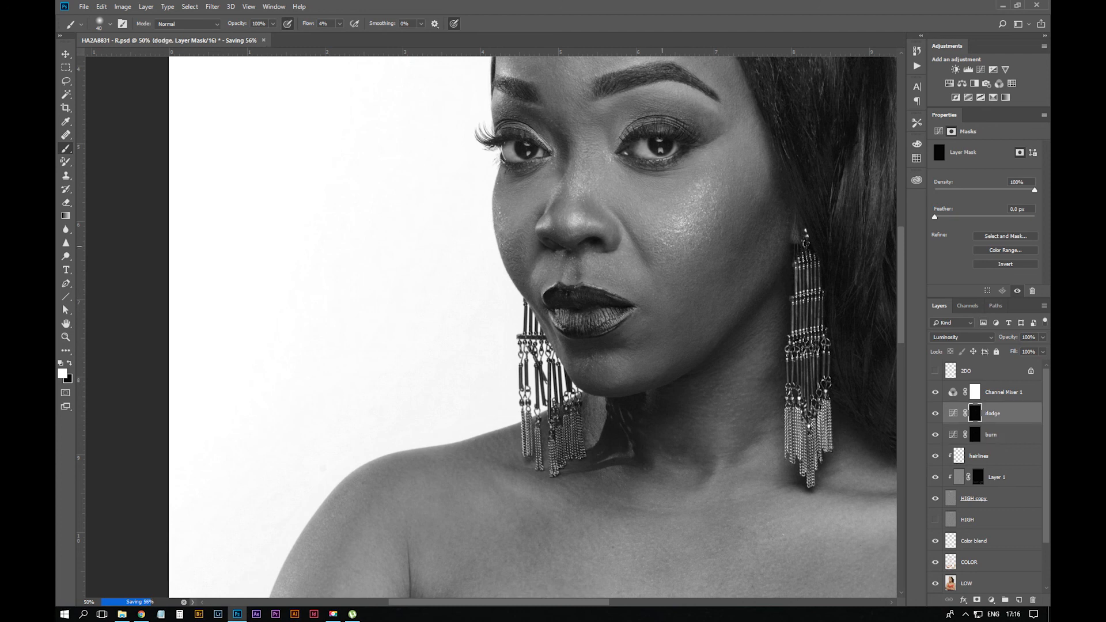
pyautogui.hotkey('ctrl', '+')
pyautogui.hotkey('ctrl', 'z')
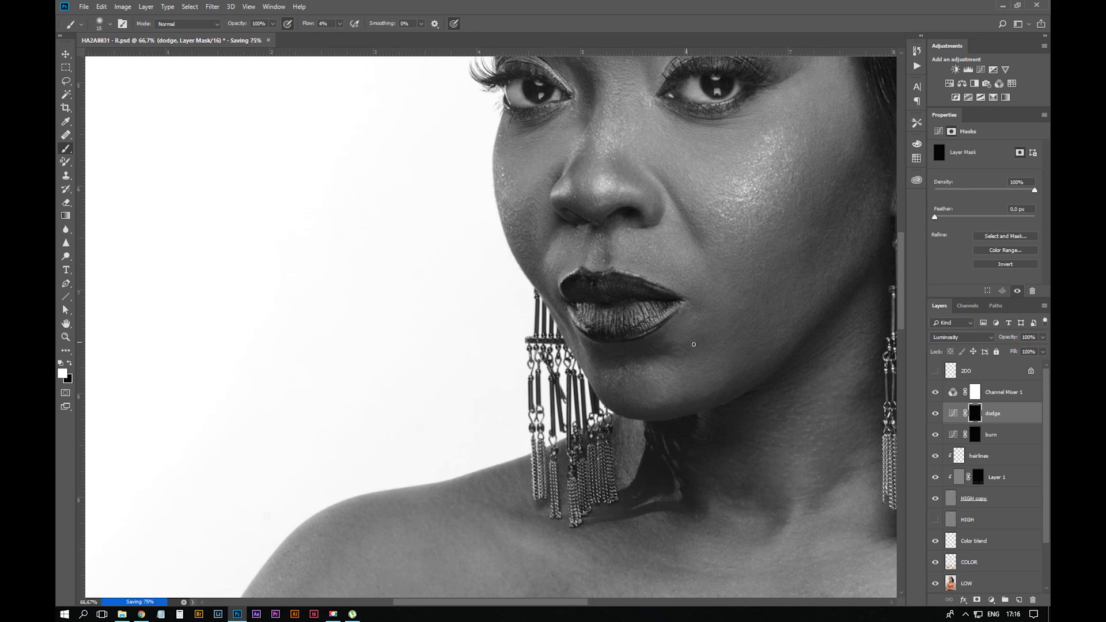
# Darken the skin between the corner of her mouth and her left jaw on the burn mask, undoing one stroke
pyautogui.hotkey('alt', '[')
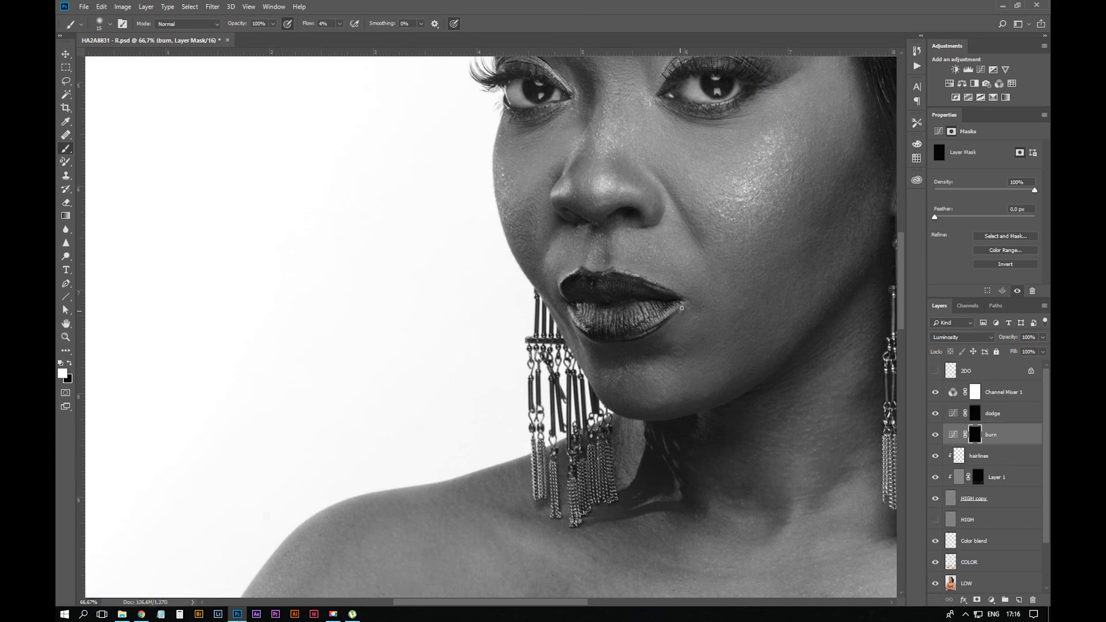
pyautogui.hotkey('ctrl', 'z')
pyautogui.press('[')
pyautogui.press('[')
pyautogui.moveTo(742, 254); pyautogui.dragTo(735, 232)
pyautogui.press(']')
pyautogui.press(']')
pyautogui.press(']')
pyautogui.press(']')
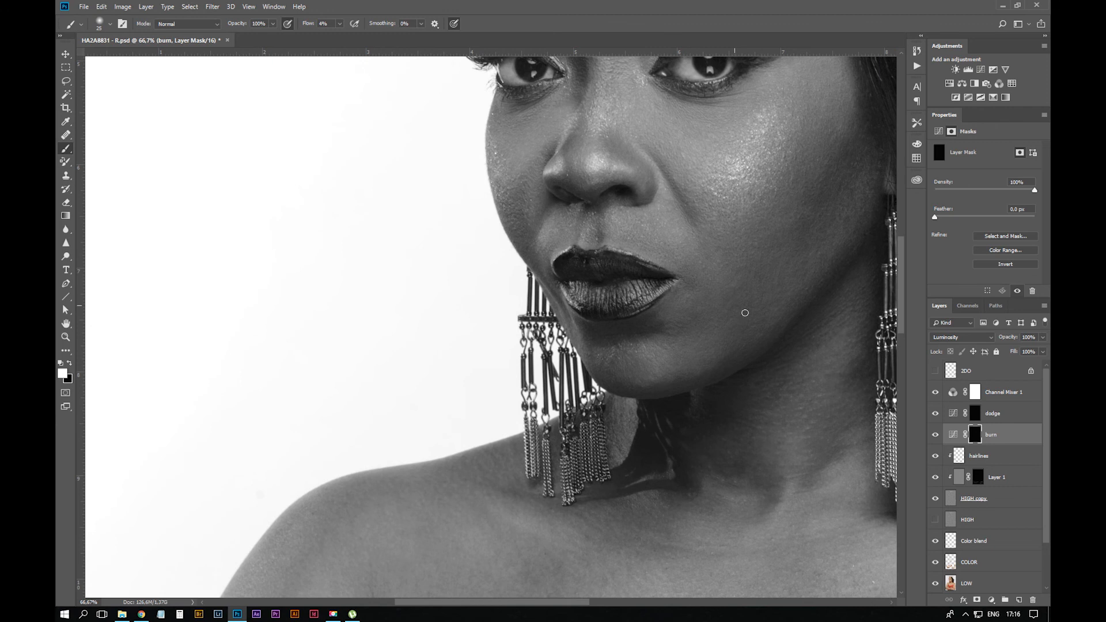
# Try dodging her left cheek near the ear on the dodge mask, and undo the strokes
pyautogui.click(975, 414)
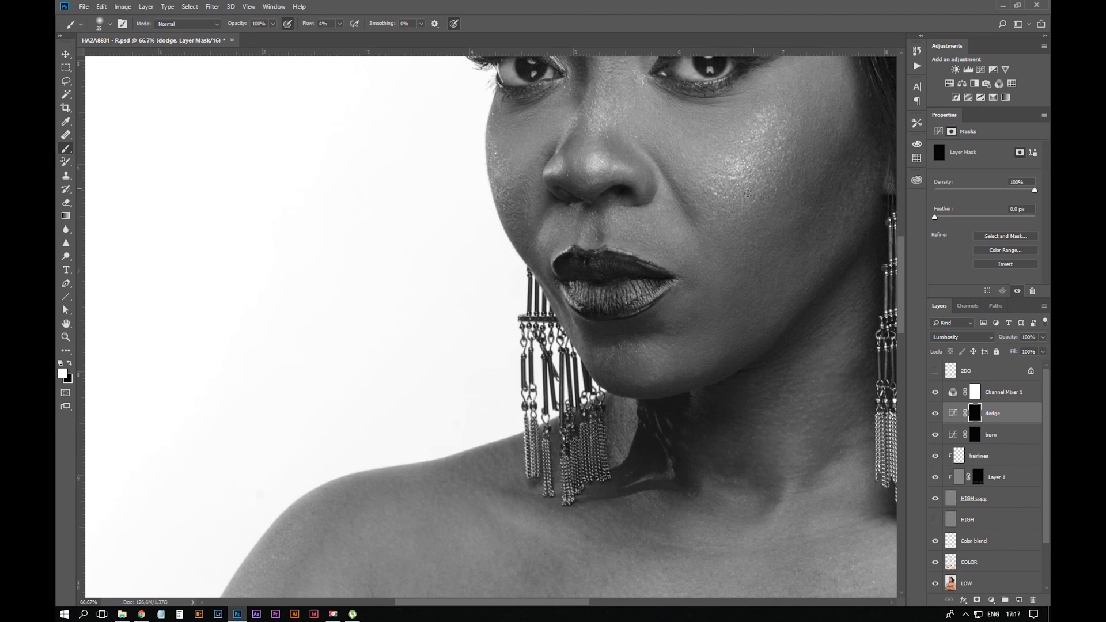
pyautogui.press('space')
pyautogui.moveTo(747, 193); pyautogui.dragTo(631, 299)
pyautogui.hotkey('ctrl', 'z')
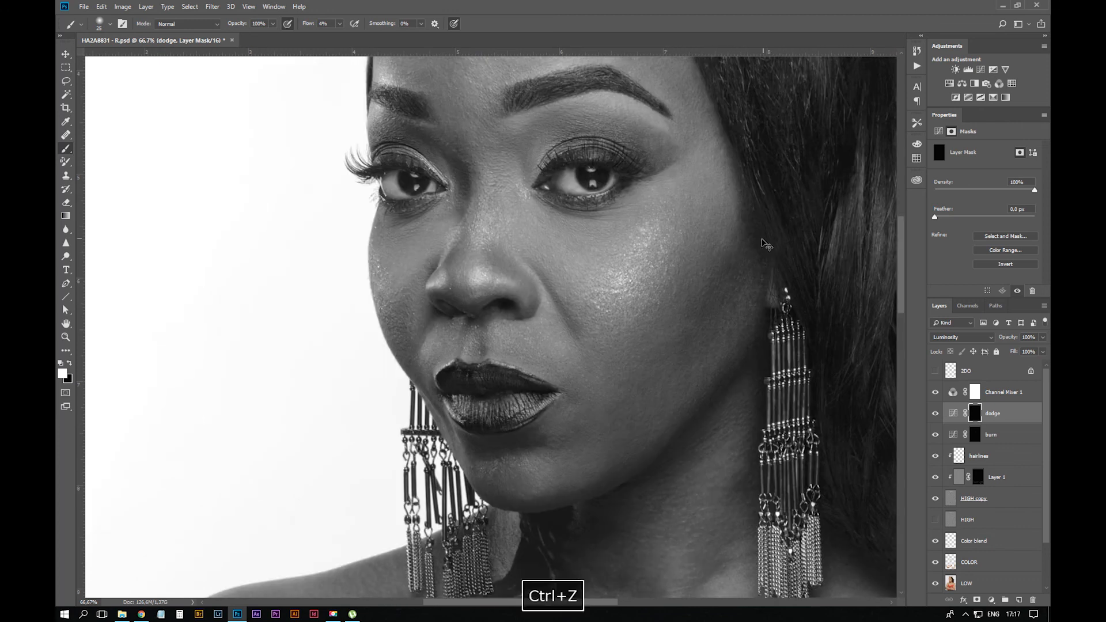
pyautogui.hotkey('ctrl', 'alt', 'z')
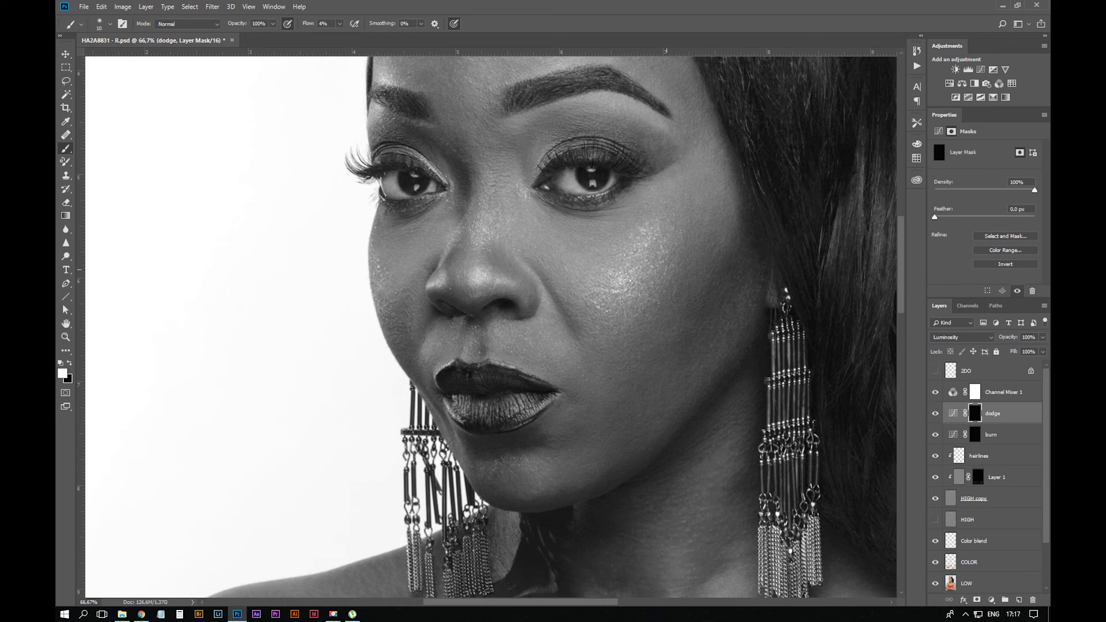
# Even out her right cheek beside the nose with a larger brush on the dodge and burn masks
pyautogui.press(']')
pyautogui.press(']')
pyautogui.press(']')
pyautogui.press('space')
pyautogui.moveTo(566, 338); pyautogui.dragTo(701, 350)
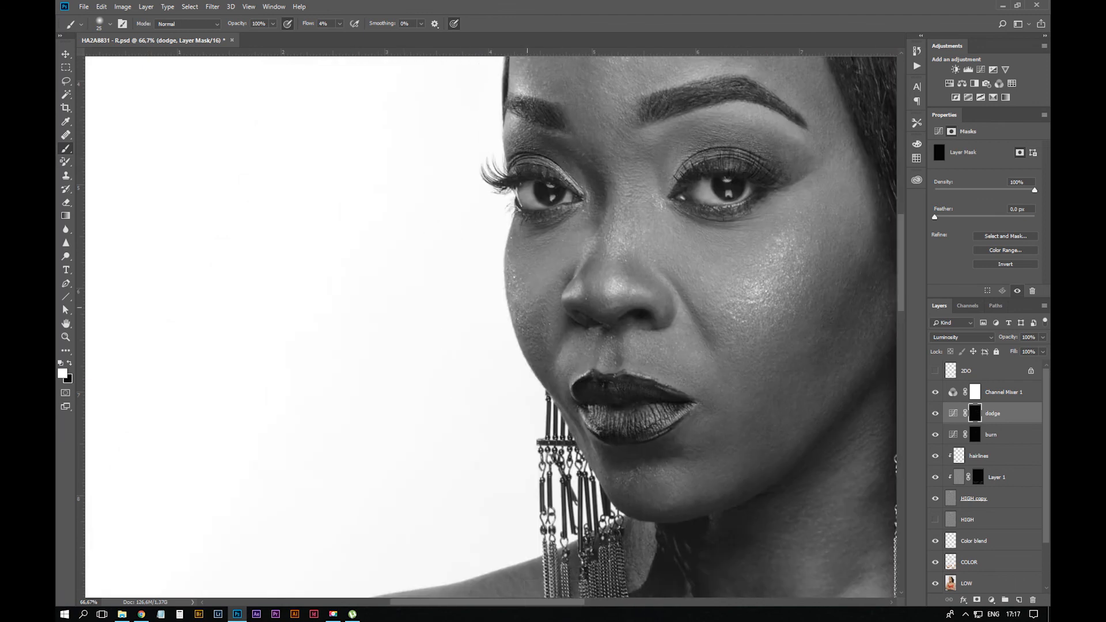
pyautogui.hotkey('alt', '[')
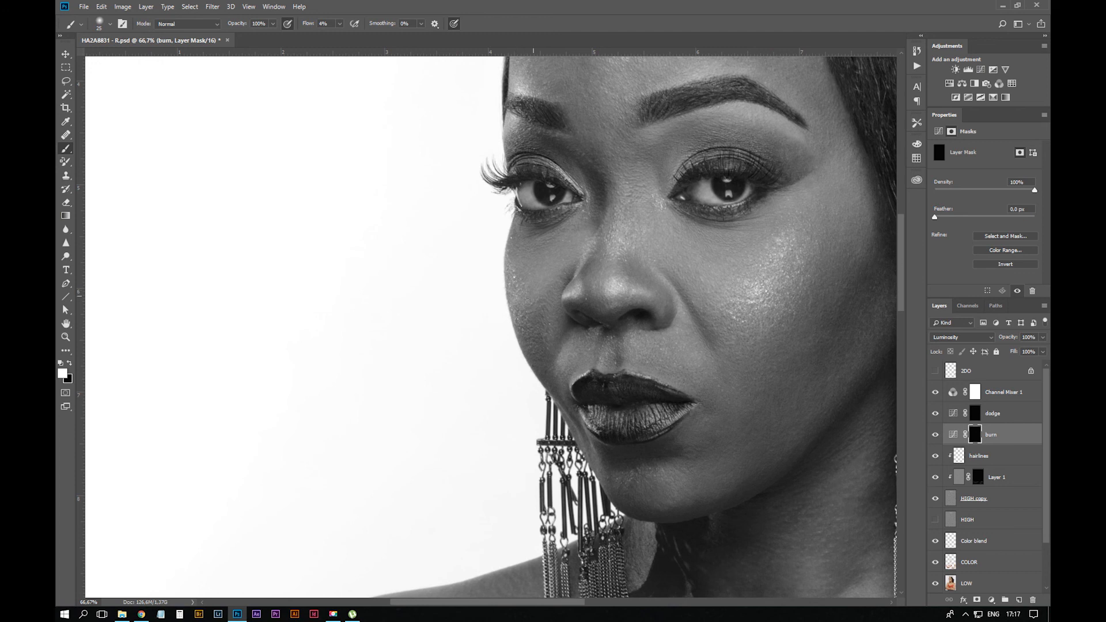
pyautogui.hotkey('alt', ']')
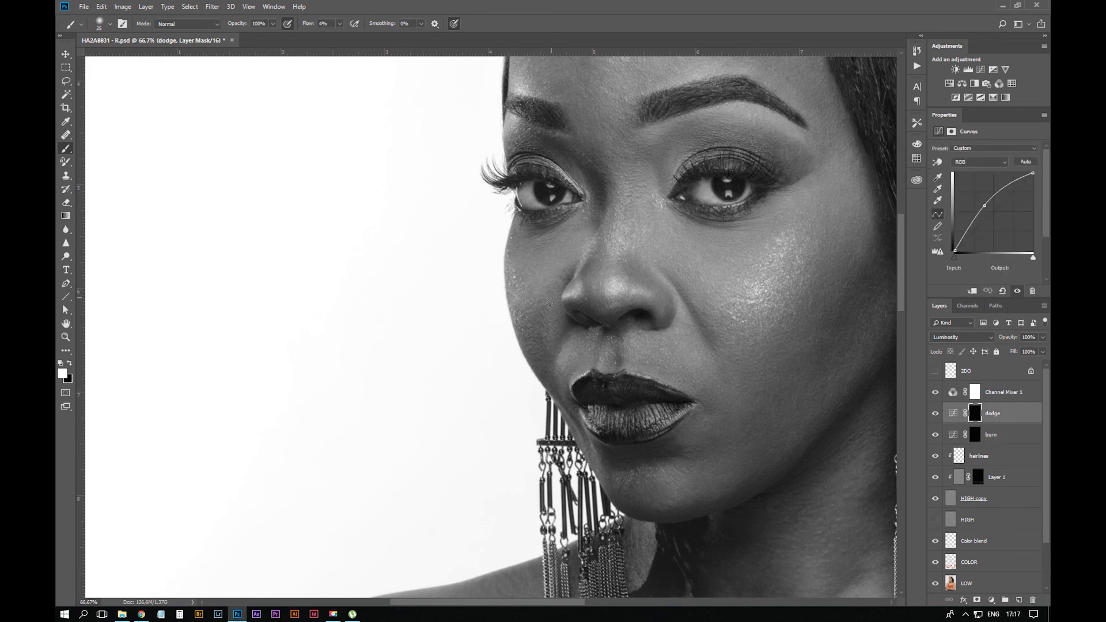
# Darken the area around the nose bridge and eyebrows on the burn mask with varying brush sizes, undoing one stroke
pyautogui.click(974, 437)
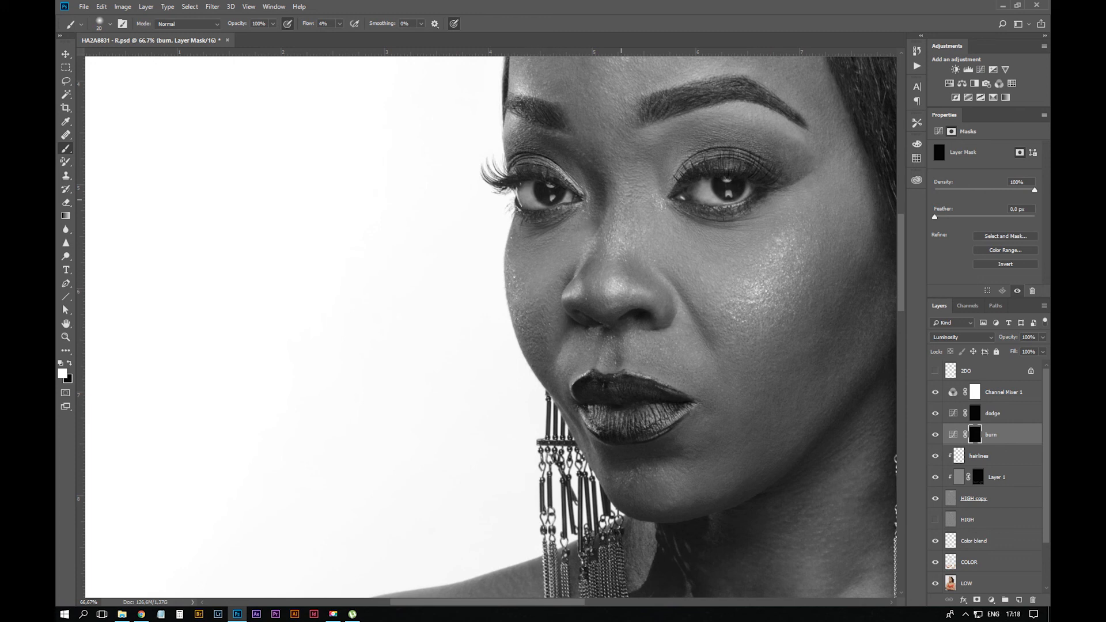
pyautogui.hotkey('ctrl', 'z')
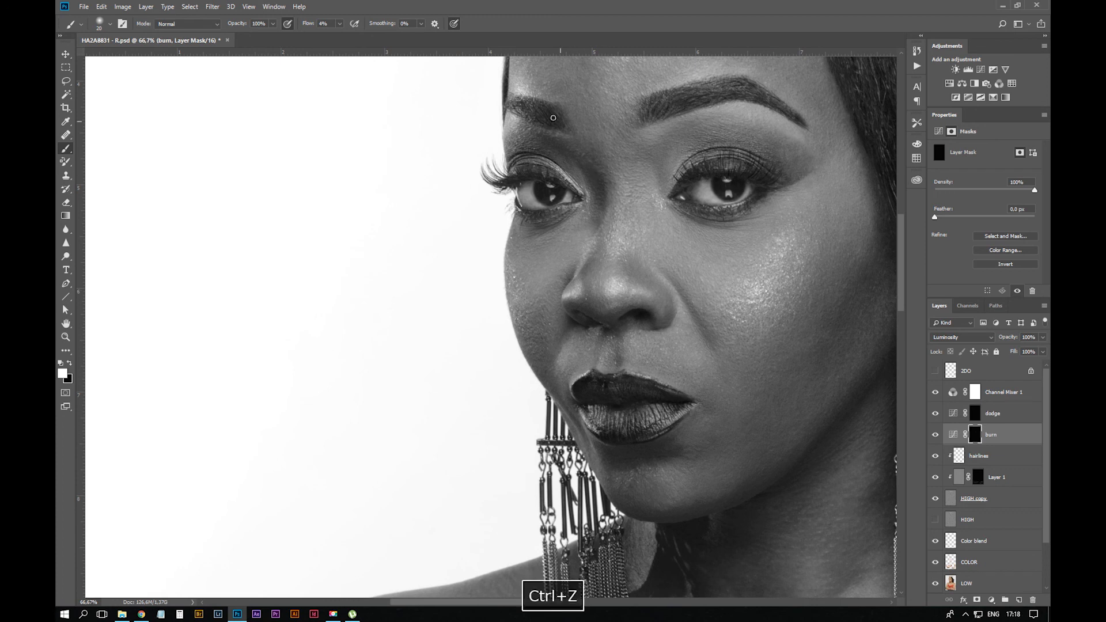
pyautogui.press('[')
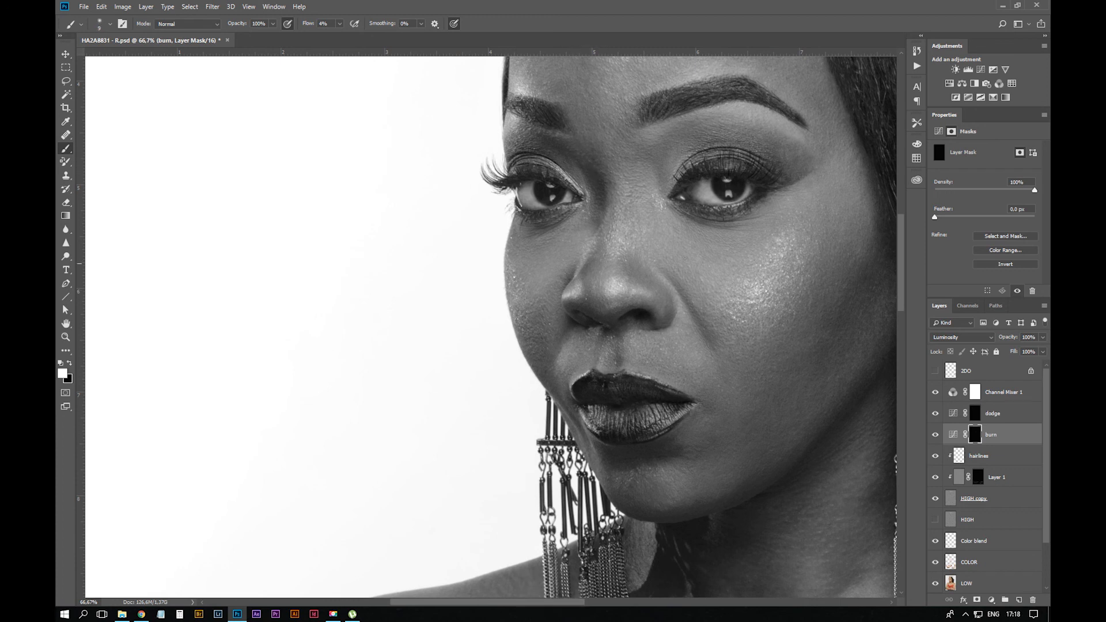
pyautogui.press(']')
pyautogui.press(']')
pyautogui.press(']')
pyautogui.press(']')
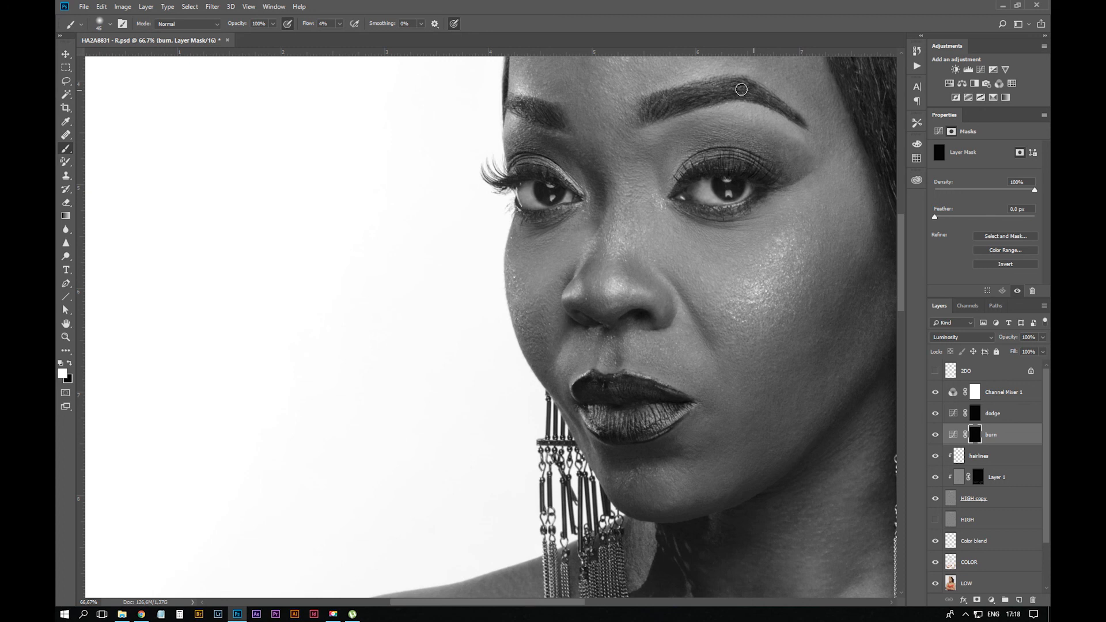
pyautogui.press(']')
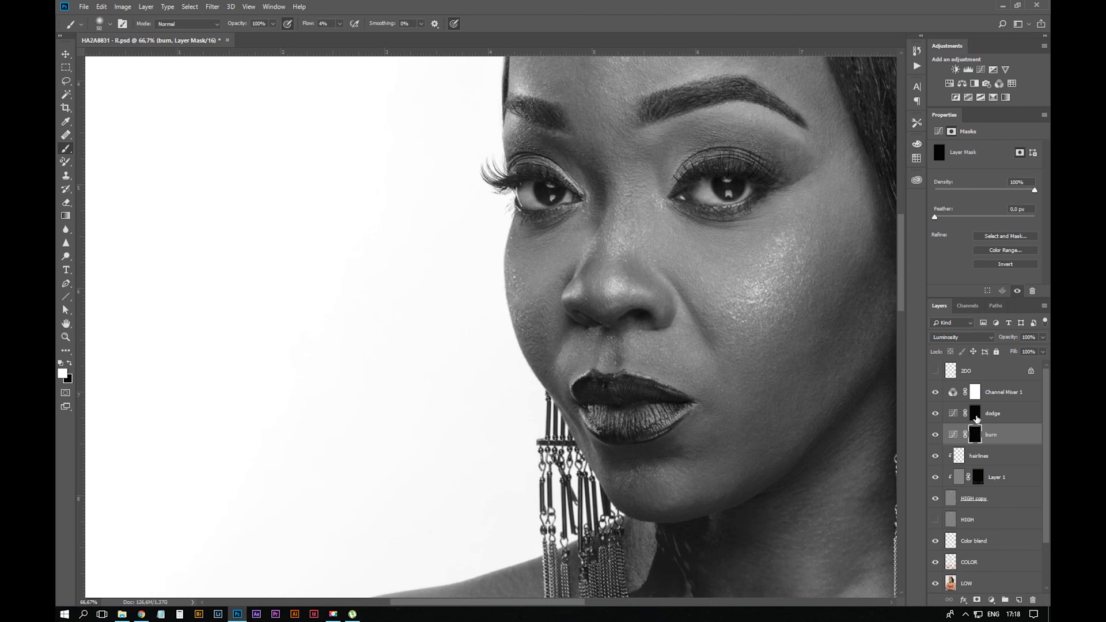
# Even out the tones of her cheeks and forehead on the burn and dodge masks with a 30 px brush
pyautogui.click(975, 415)
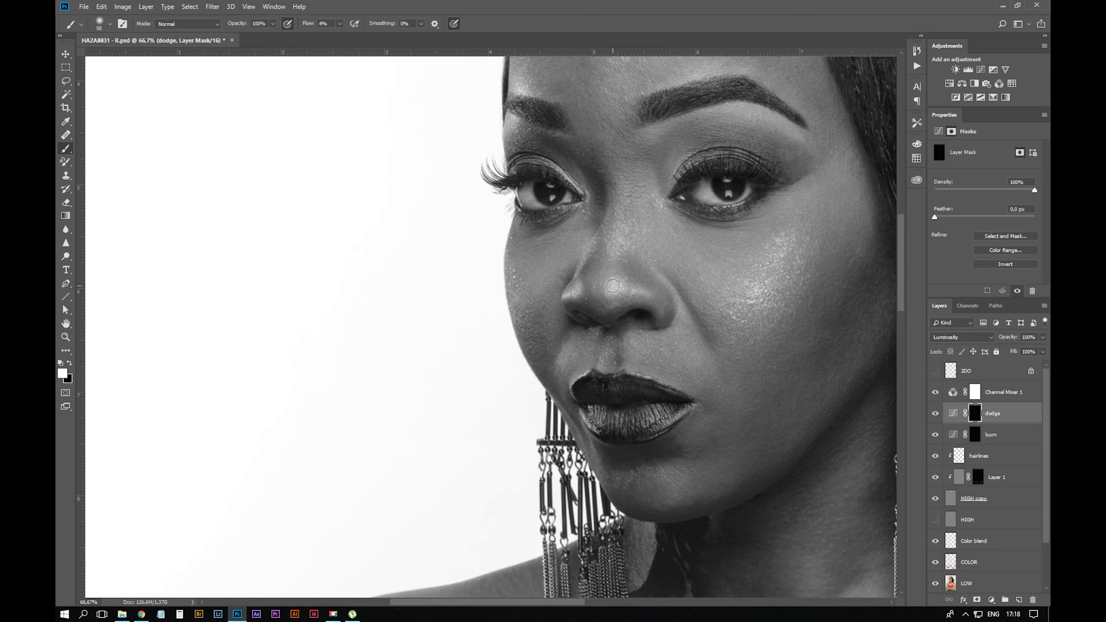
pyautogui.click(991, 436)
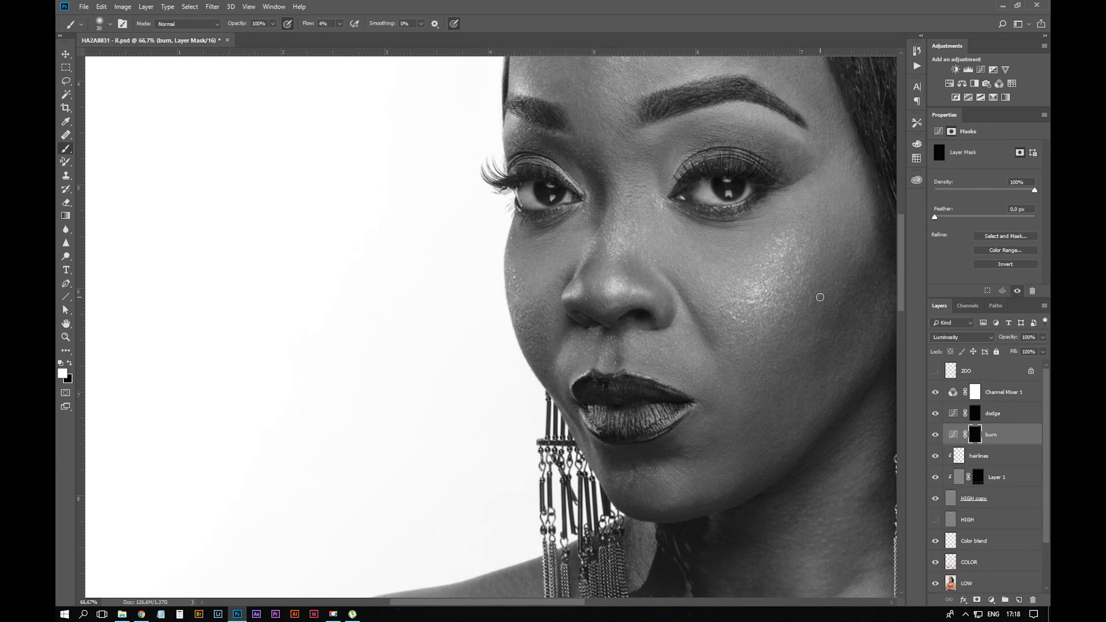
pyautogui.press('space')
pyautogui.moveTo(770, 343); pyautogui.dragTo(738, 522)
pyautogui.hotkey('alt', ']')
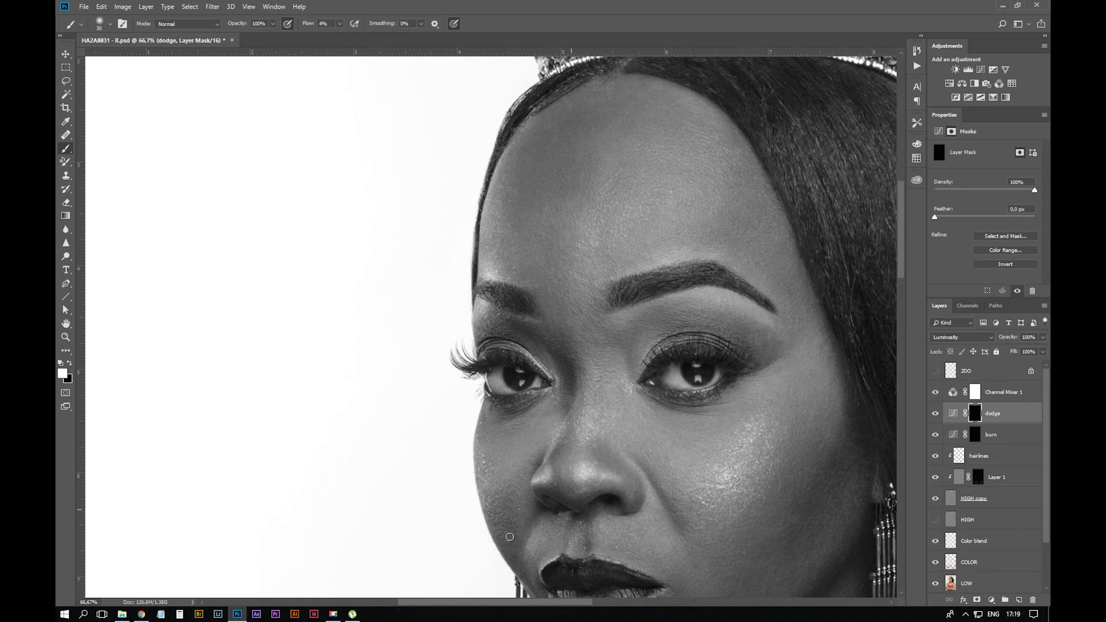
# Refine the shading at the outer corner of her left eye on the dodge and burn masks, reducing the brush to 15 px
pyautogui.click(333, 614)
pyautogui.click(333, 615)
pyautogui.press('space')
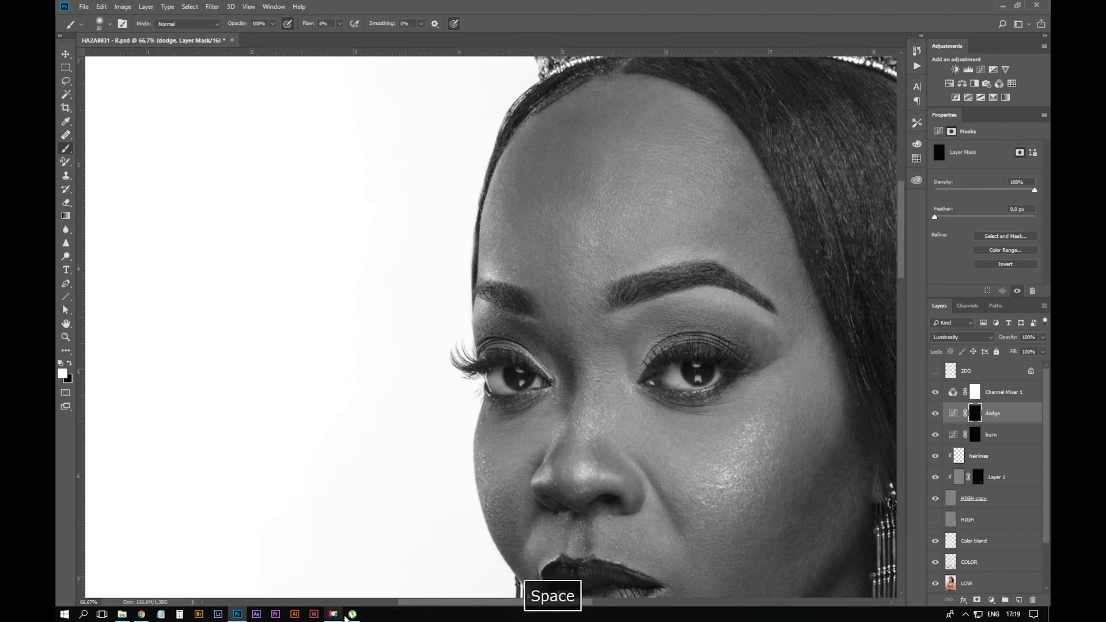
pyautogui.moveTo(677, 400); pyautogui.dragTo(541, 286)
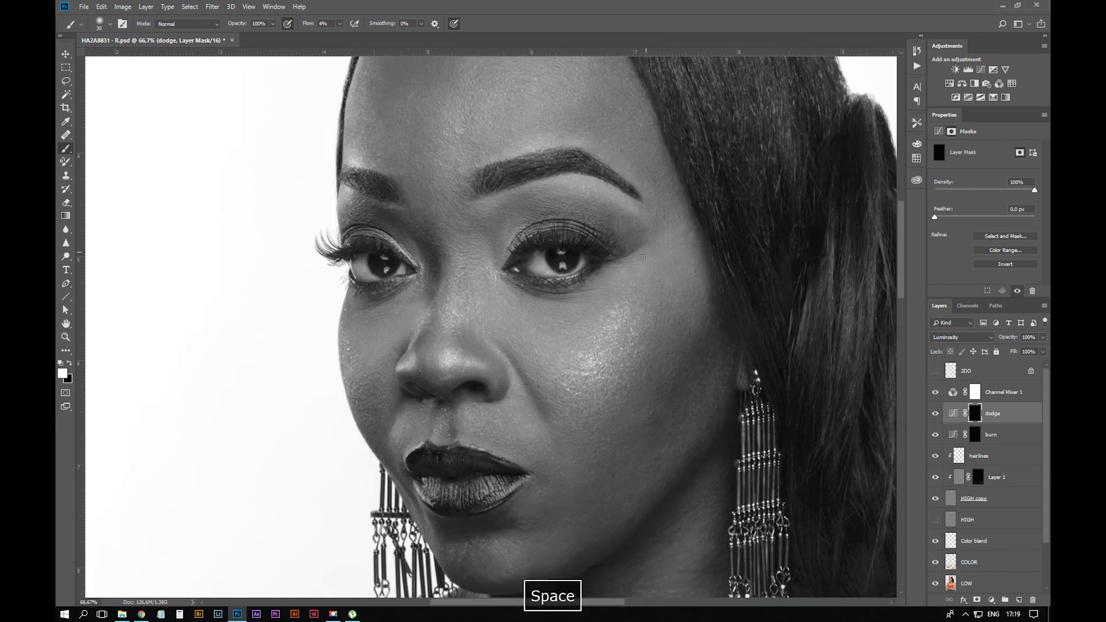
pyautogui.hotkey('alt', '[')
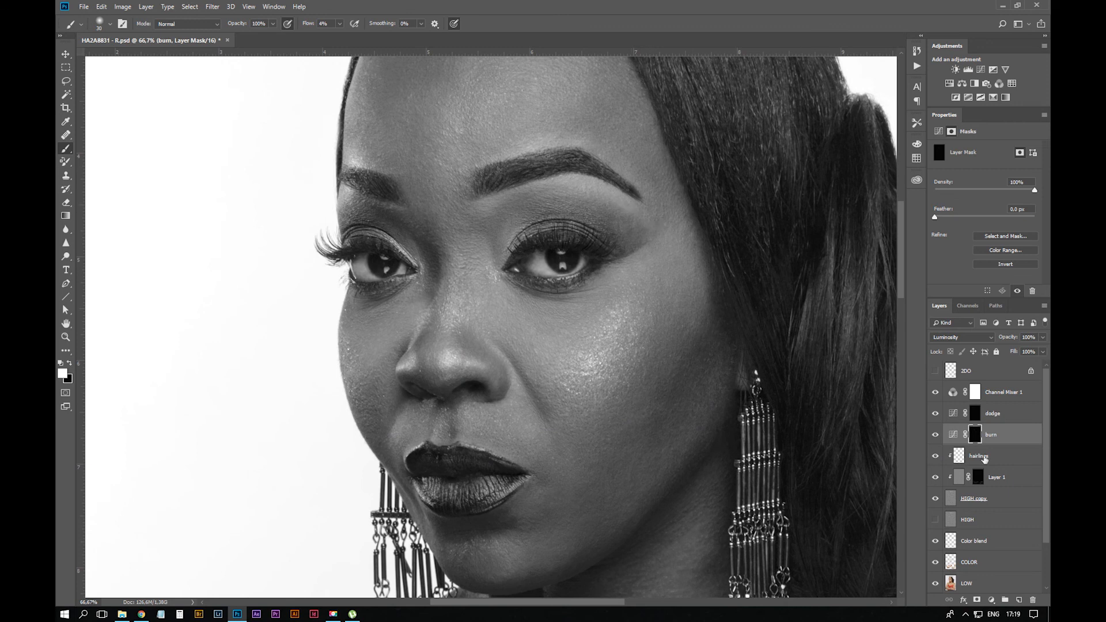
pyautogui.hotkey('alt', ']')
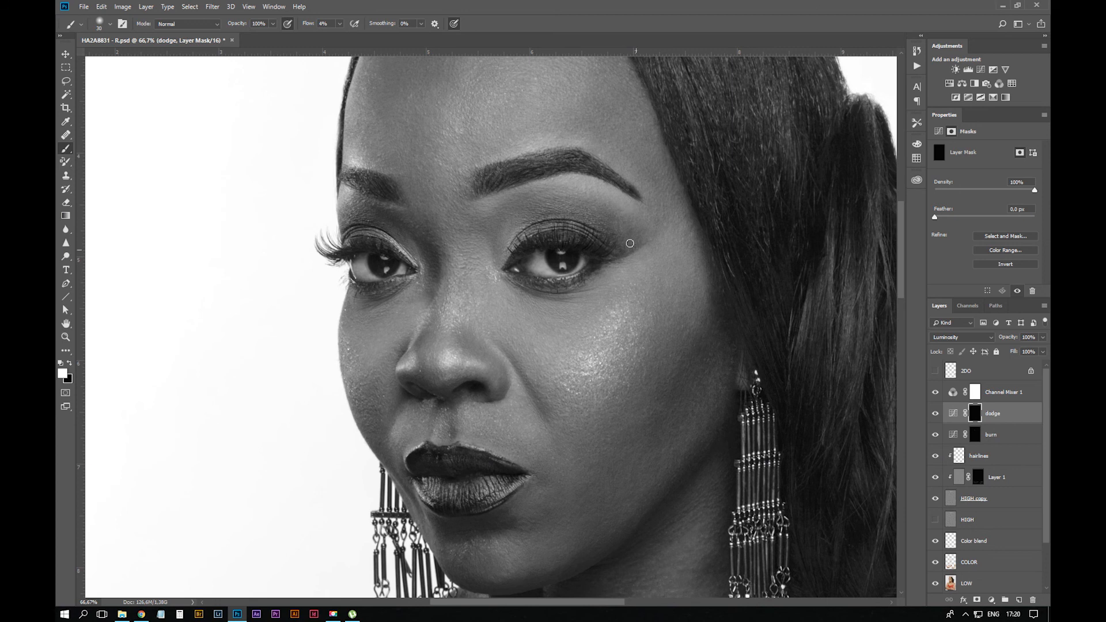
pyautogui.hotkey('alt', '[')
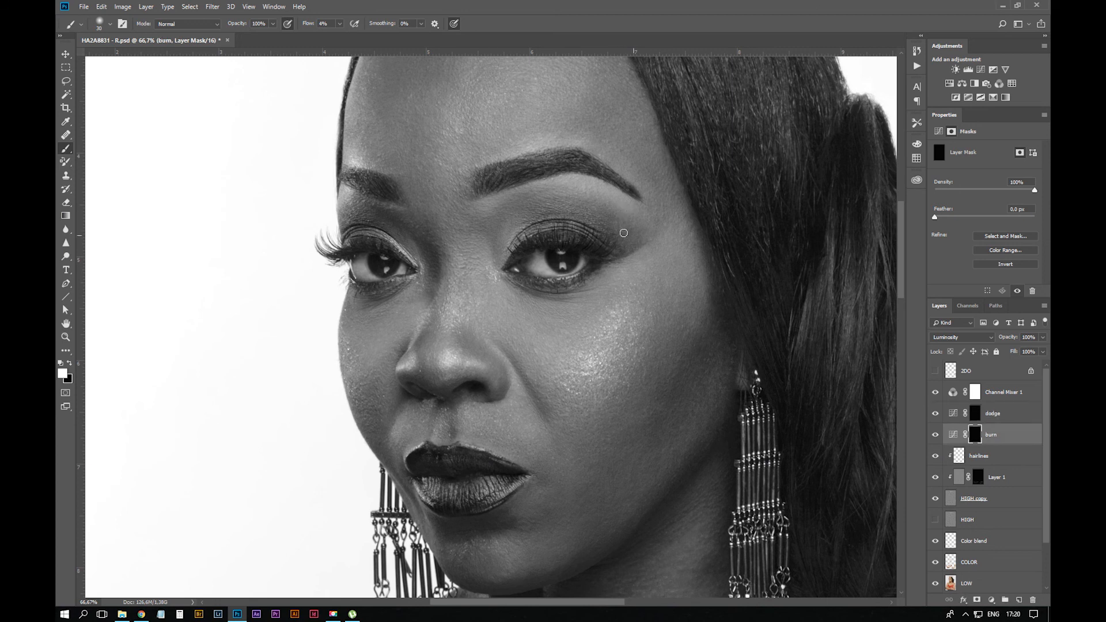
pyautogui.press('[')
pyautogui.click(961, 410)
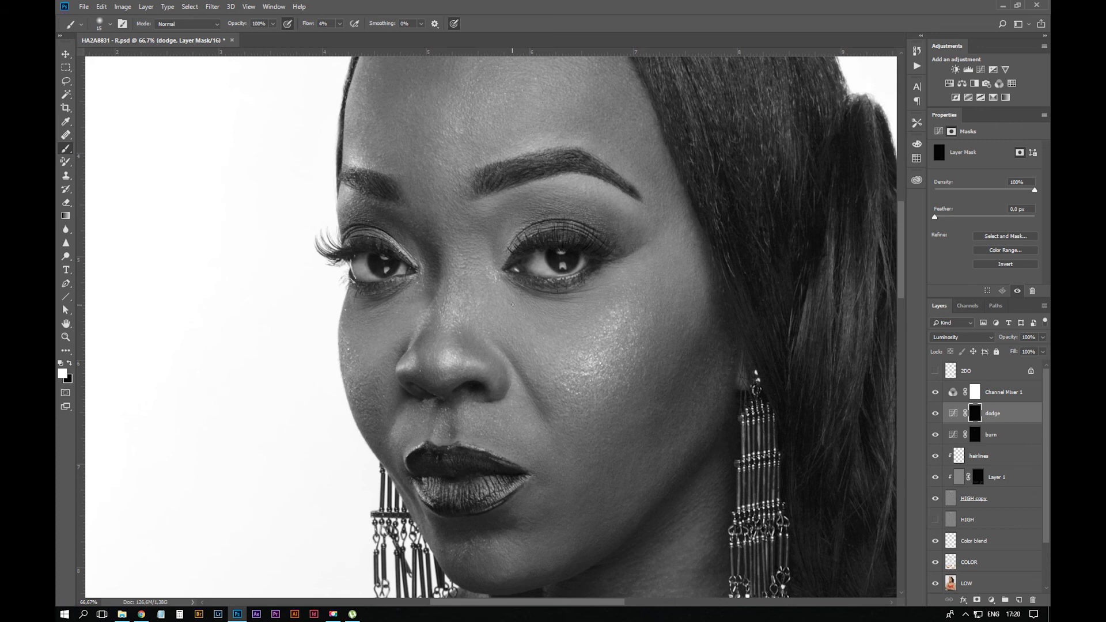
# Check the whole portrait in colour with Channel Mixer 1 hidden, and show that layer again
pyautogui.hotkey('ctrl', '-')
pyautogui.hotkey('ctrl', '-')
pyautogui.hotkey('ctrl', '-')
pyautogui.hotkey('ctrl', '-')
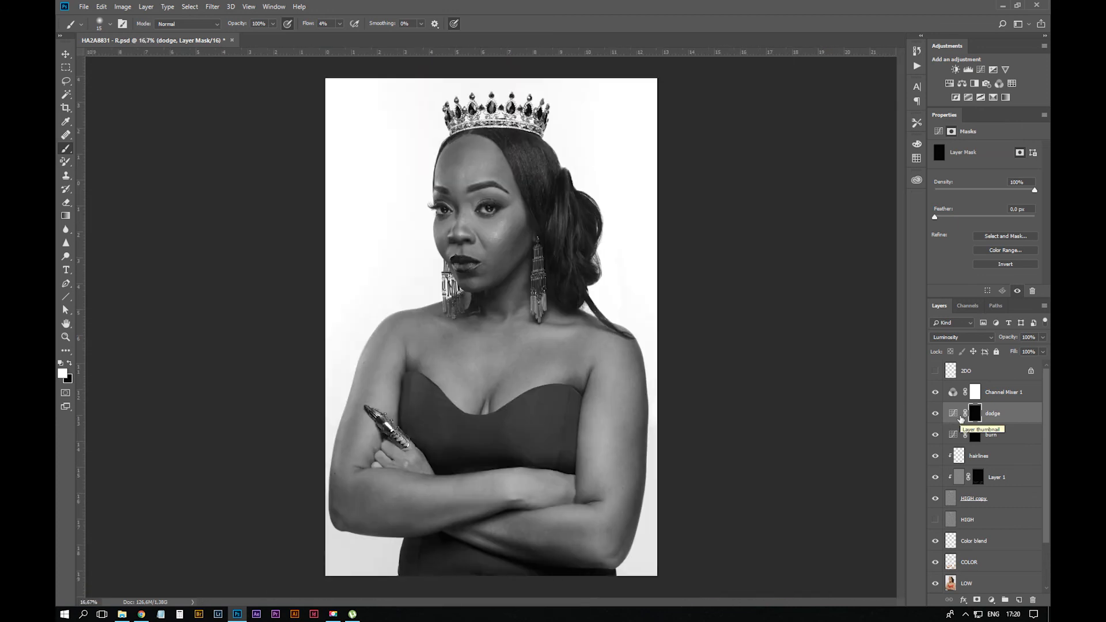
pyautogui.scroll(-1, 1026, 490)
pyautogui.click(937, 374)
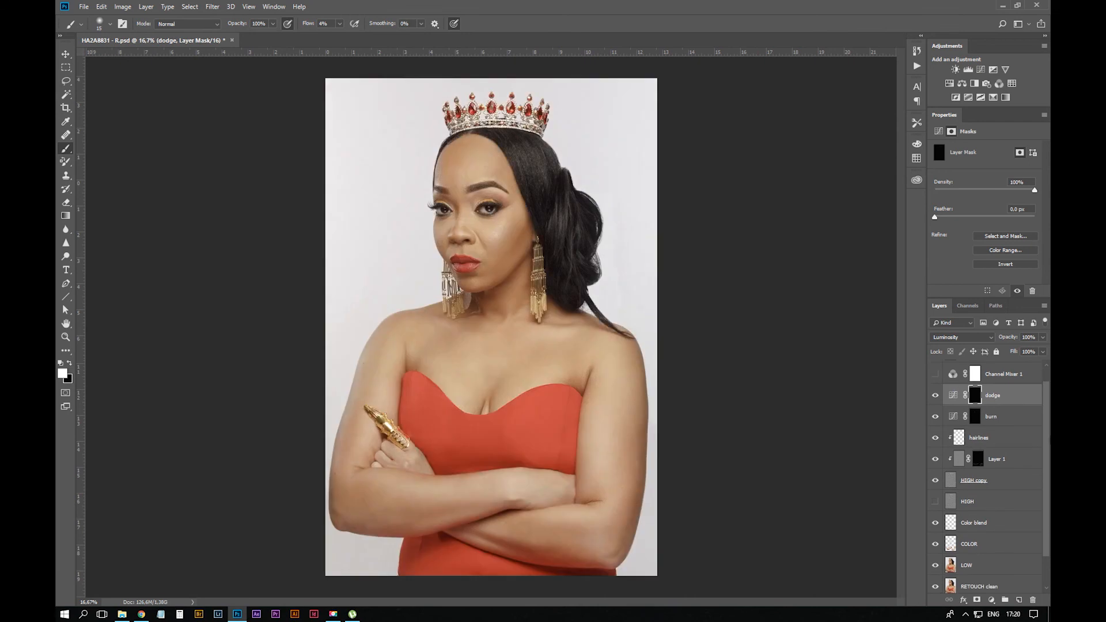
pyautogui.scroll(-2, 944, 427)
pyautogui.scroll(3, 1040, 443)
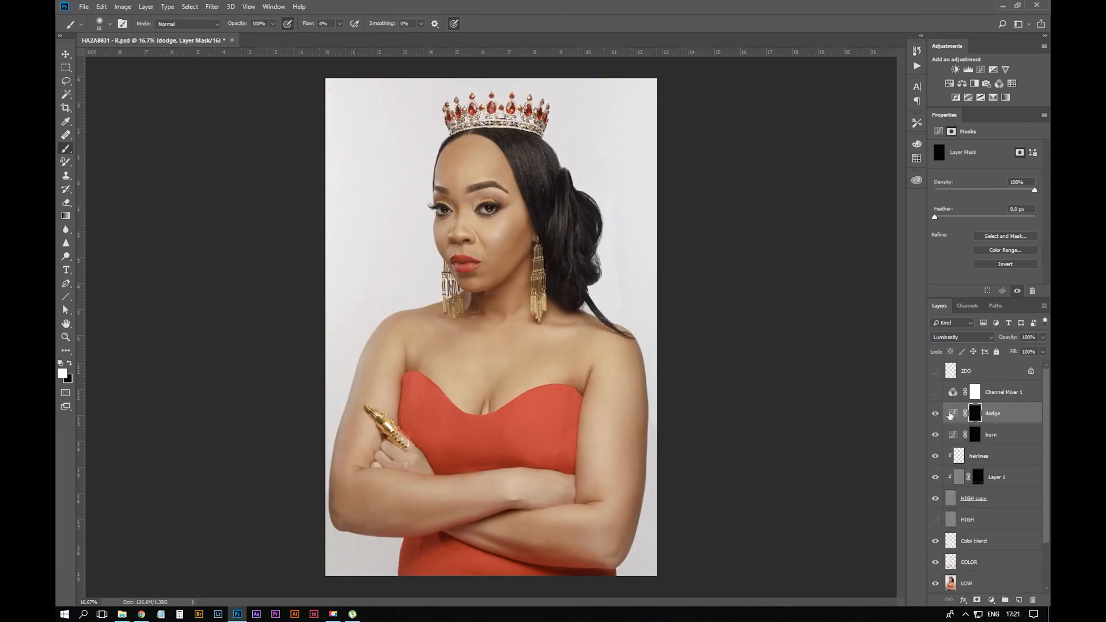
pyautogui.click(936, 392)
# Touch up the lower face around the mouth on the burn mask, varying the brush size from 40 px downward
pyautogui.keyDown('ctrl'); pyautogui.click(426, 211); pyautogui.keyUp('ctrl')
pyautogui.keyDown('ctrl'); pyautogui.click(426, 212); pyautogui.keyUp('ctrl')
pyautogui.keyDown('ctrl'); pyautogui.click(426, 211); pyautogui.keyUp('ctrl')
pyautogui.keyDown('ctrl'); pyautogui.click(426, 212); pyautogui.keyUp('ctrl')
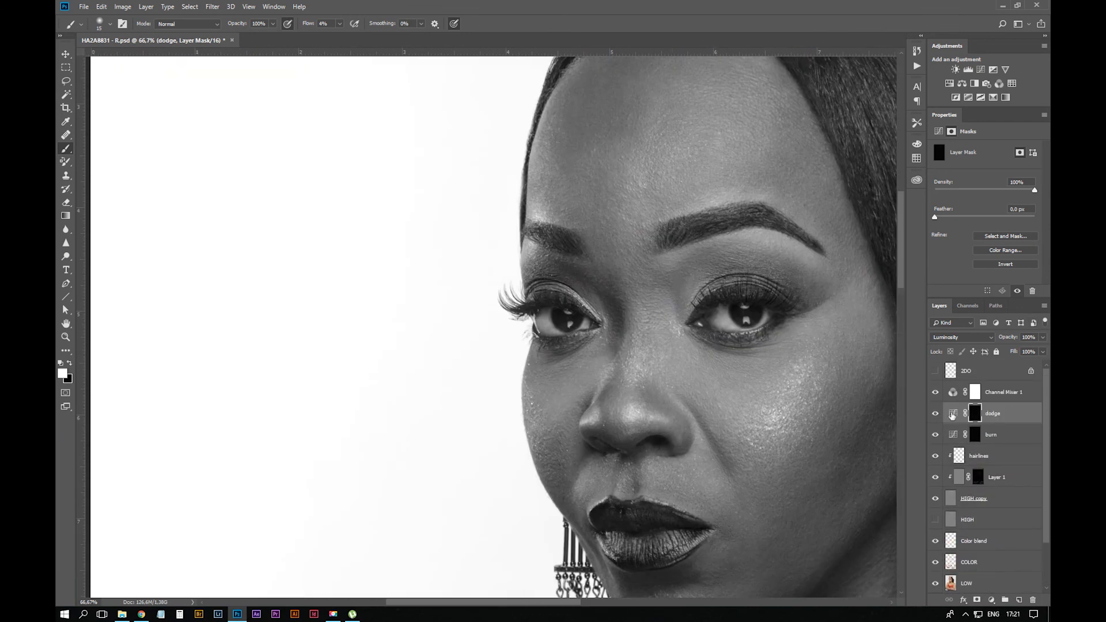
pyautogui.click(976, 434)
pyautogui.press(']')
pyautogui.hotkey('alt', ']')
pyautogui.hotkey('alt', '[')
pyautogui.hotkey('ctrl', '-')
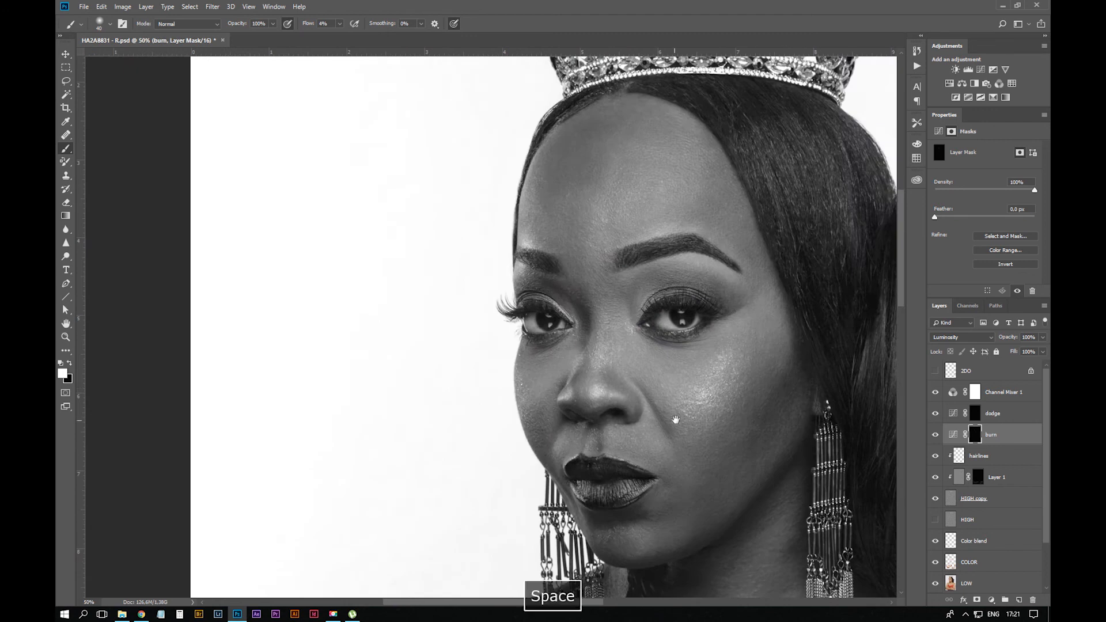
pyautogui.moveTo(674, 438); pyautogui.dragTo(675, 358)
pyautogui.hotkey('ctrl', '+')
pyautogui.press('[')
pyautogui.press('[')
pyautogui.press('[')
pyautogui.press('[')
pyautogui.press('[')
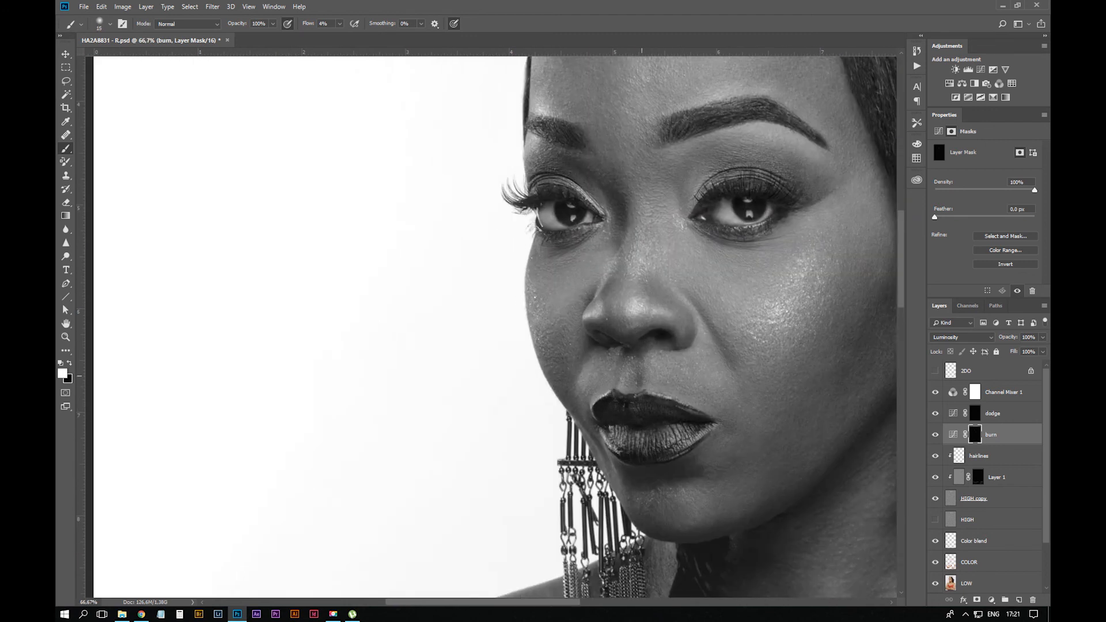
# Even out the skin of the crossed arms on the dodge and burn masks with a large brush of about 90 px
pyautogui.moveTo(738, 457); pyautogui.dragTo(627, 280)
pyautogui.hotkey('ctrl', '-')
pyautogui.hotkey('ctrl', '-')
pyautogui.moveTo(686, 503); pyautogui.dragTo(564, 67)
pyautogui.click(979, 413)
pyautogui.press(']')
pyautogui.press(']')
pyautogui.press(']')
pyautogui.press(']')
pyautogui.press(']')
pyautogui.press(']')
pyautogui.press(']')
pyautogui.press(']')
pyautogui.press(']')
pyautogui.press(']')
pyautogui.press(']')
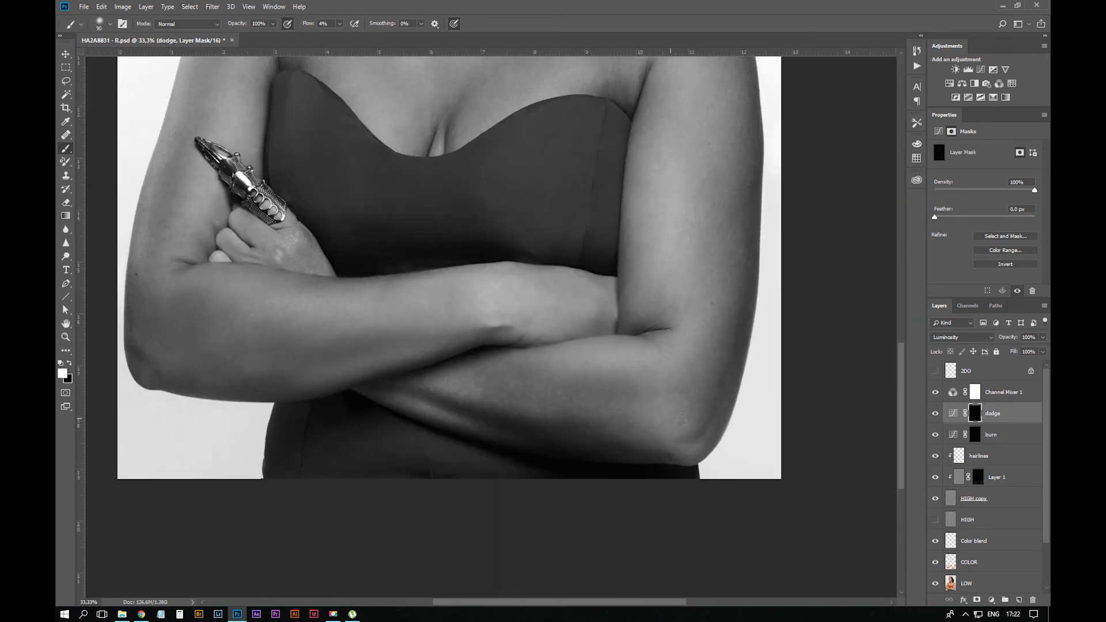
pyautogui.hotkey('alt', '[')
pyautogui.moveTo(200, 358); pyautogui.dragTo(436, 403)
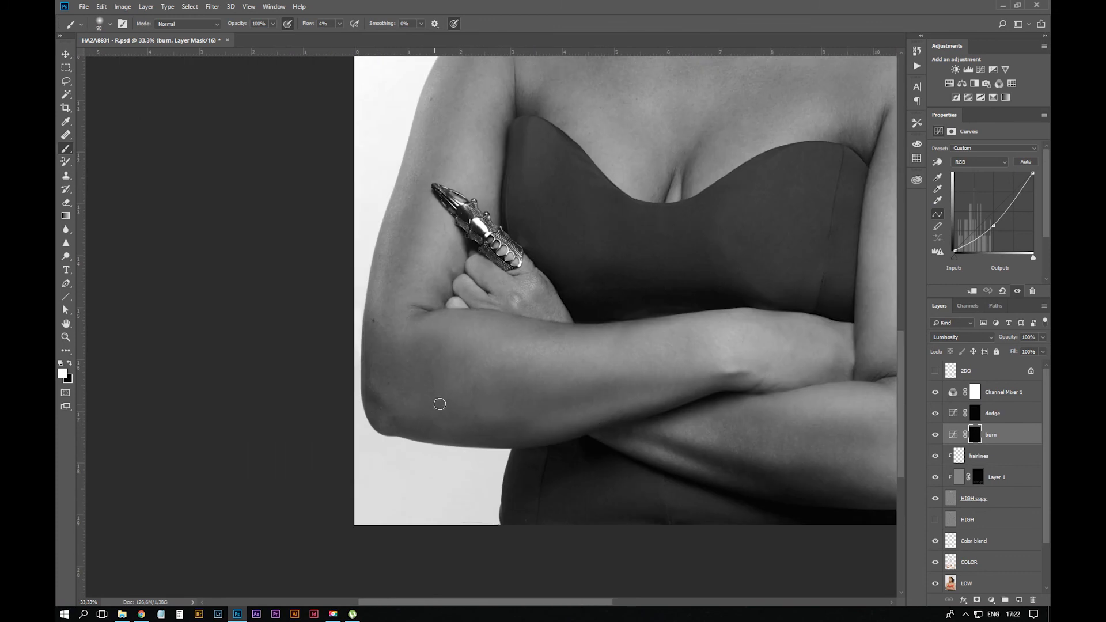
pyautogui.moveTo(495, 133); pyautogui.dragTo(441, 385)
# Balance the tones of the chest, shoulders and face on the dodge and burn masks, reducing the brush to about 40 px
pyautogui.hotkey('alt', ']')
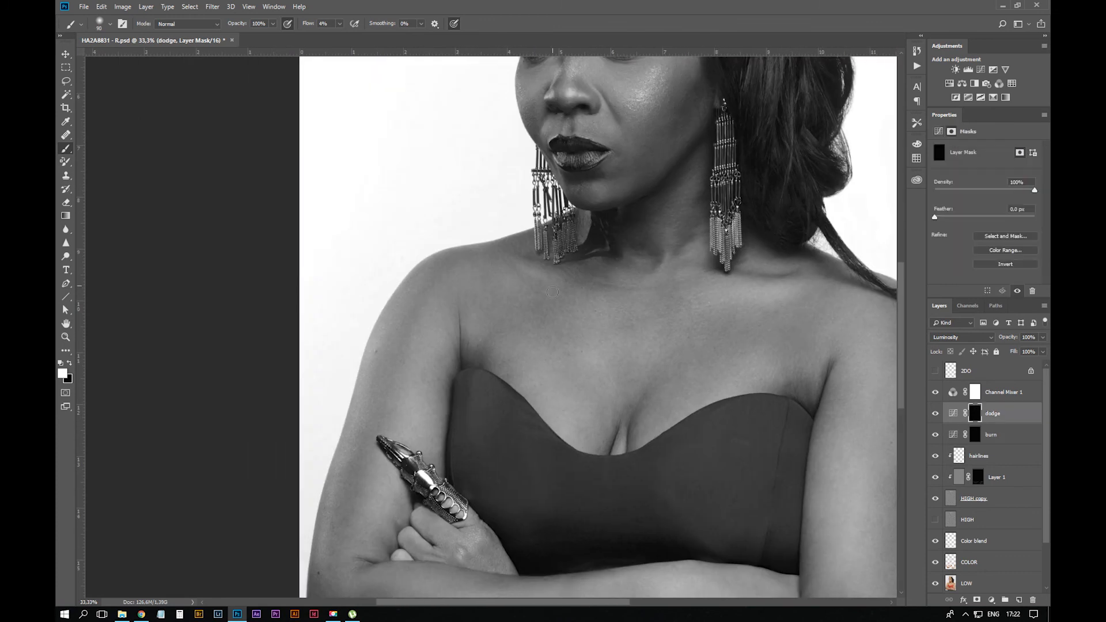
pyautogui.moveTo(697, 234); pyautogui.dragTo(633, 409)
pyautogui.press('[')
pyautogui.press('[')
pyautogui.press('[')
pyautogui.press('[')
pyautogui.press('[')
pyautogui.click(976, 437)
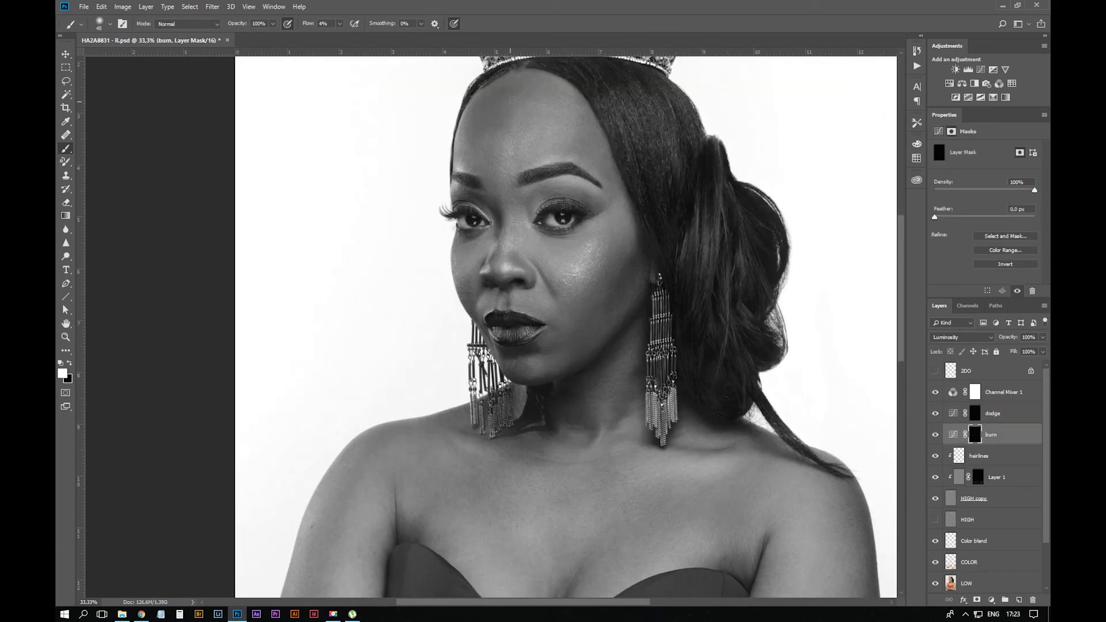
pyautogui.hotkey('ctrl', '-')
pyautogui.hotkey('alt', ']')
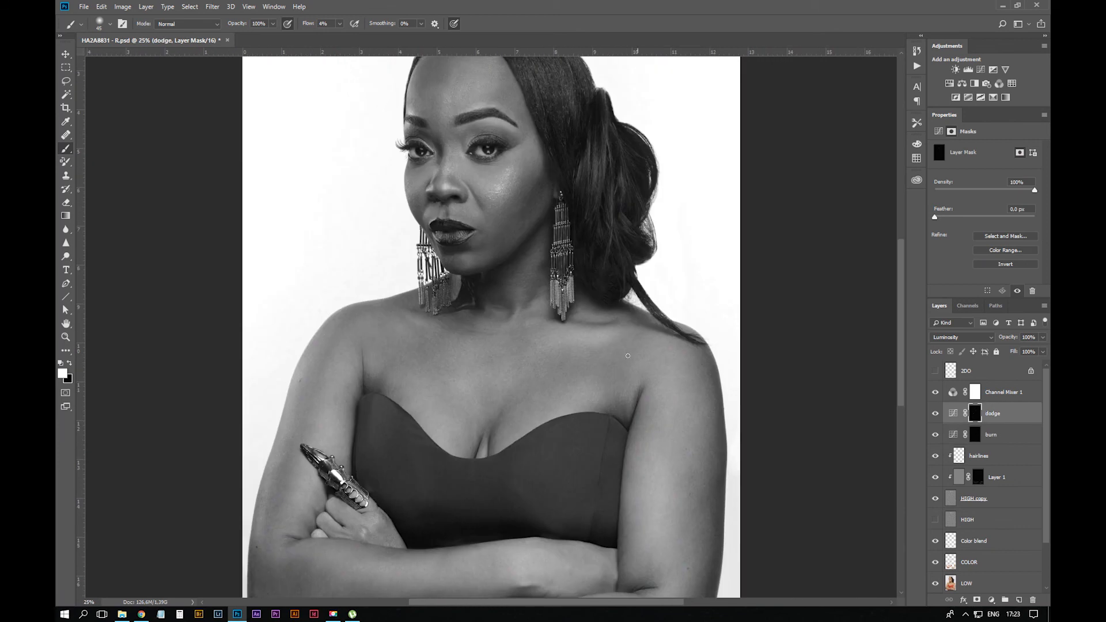
# Try lightening the dress above the crossed arms on the dodge mask with a 60 px brush, and undo the stroke
pyautogui.moveTo(544, 482); pyautogui.dragTo(649, 291)
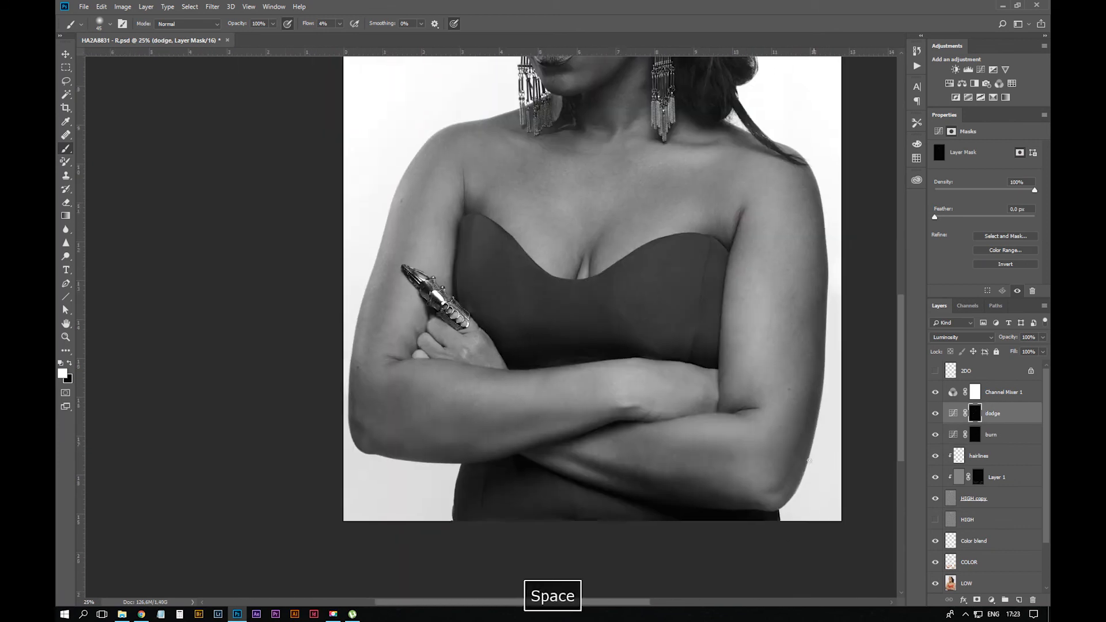
pyautogui.hotkey('ctrl', '+')
pyautogui.hotkey('ctrl', '+')
pyautogui.press(']')
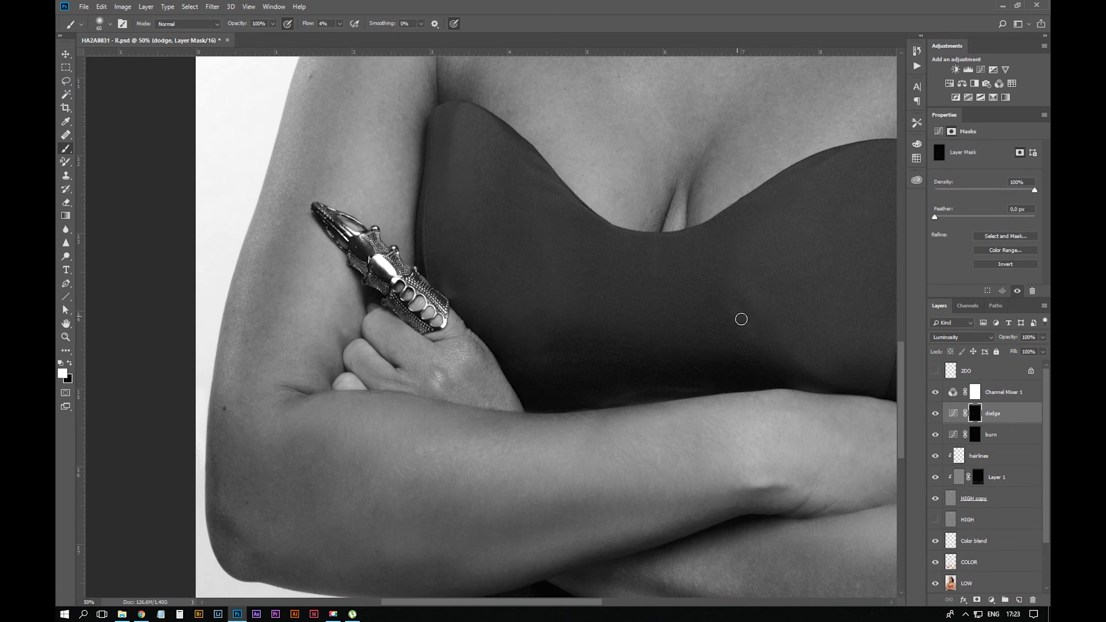
pyautogui.hotkey('ctrl', 'z')
# Darken the dress just above the crossed arms on the burn mask with a brush of 100 px or larger, undoing one stroke
pyautogui.click(974, 433)
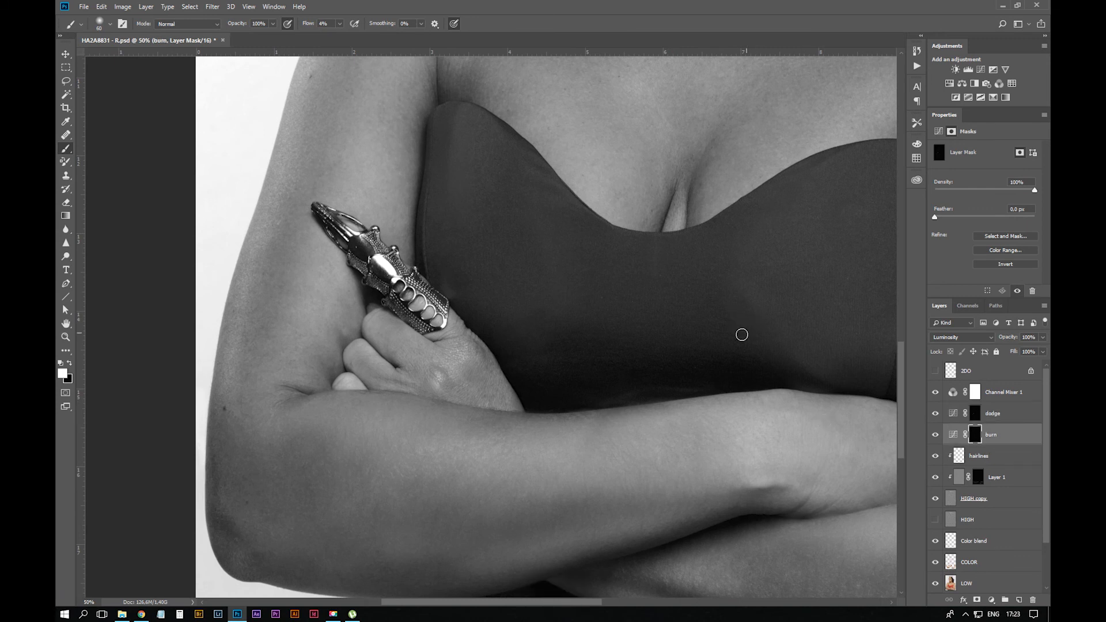
pyautogui.hotkey('ctrl', '-')
pyautogui.press(']')
pyautogui.press(']')
pyautogui.press(']')
pyautogui.press(']')
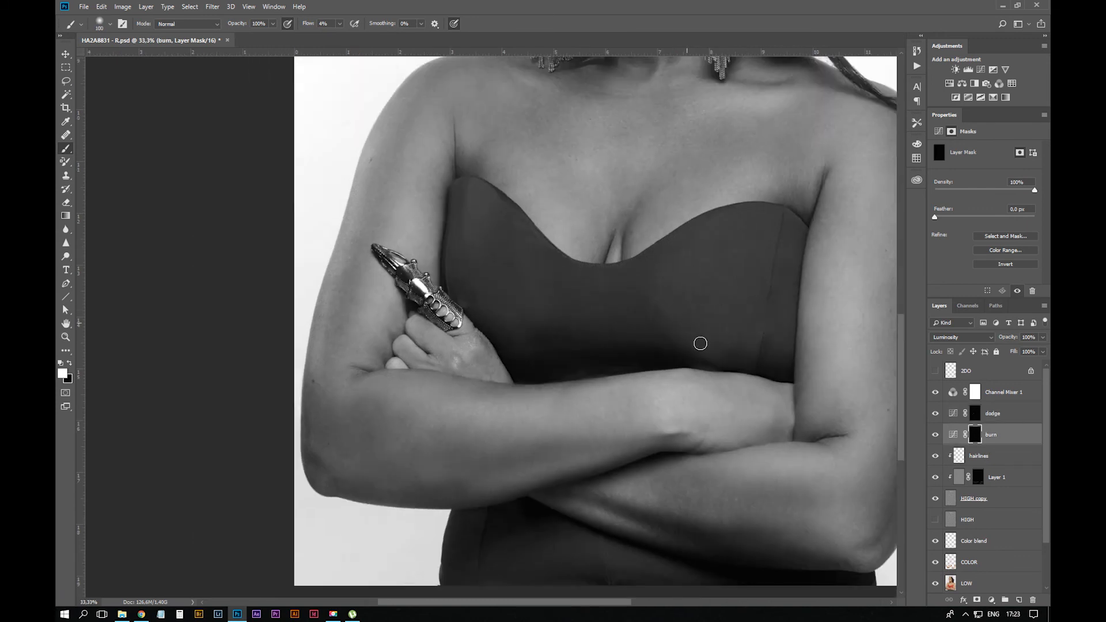
pyautogui.hotkey('ctrl', 'z')
pyautogui.press(']')
pyautogui.press(']')
pyautogui.press(']')
pyautogui.press('[')
# Hide Channel Mixer 1 and smooth the dress shading above the arms on the dodge and burn masks with progressively smaller brushes
pyautogui.click(937, 394)
pyautogui.press('[')
pyautogui.press('[')
pyautogui.press('[')
pyautogui.press('[')
pyautogui.press('[')
pyautogui.press('[')
pyautogui.hotkey('alt', ']')
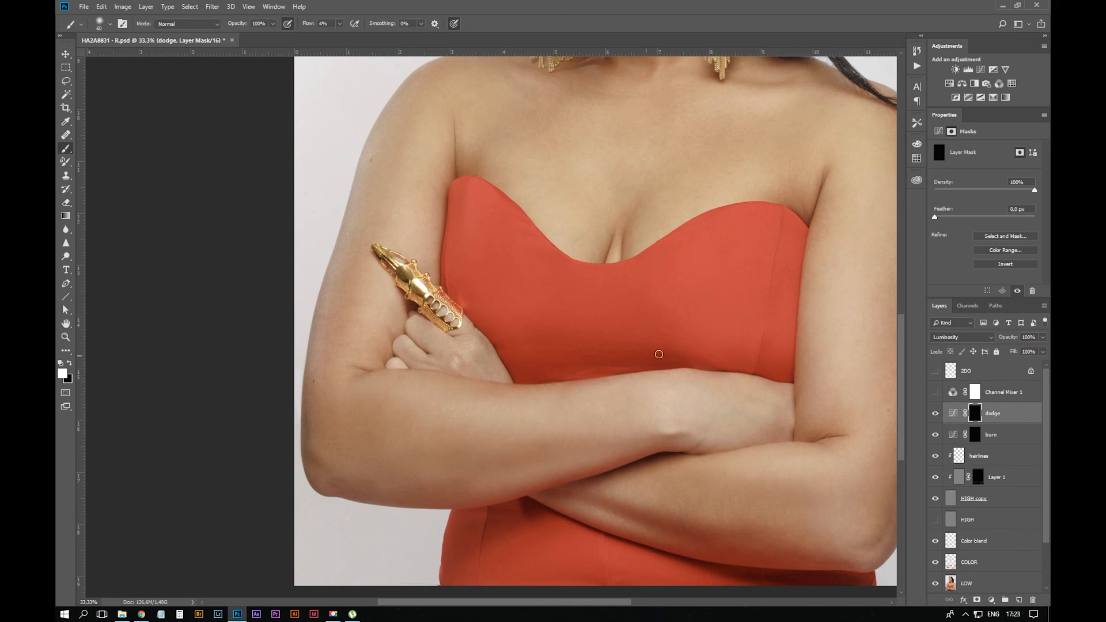
pyautogui.click(991, 436)
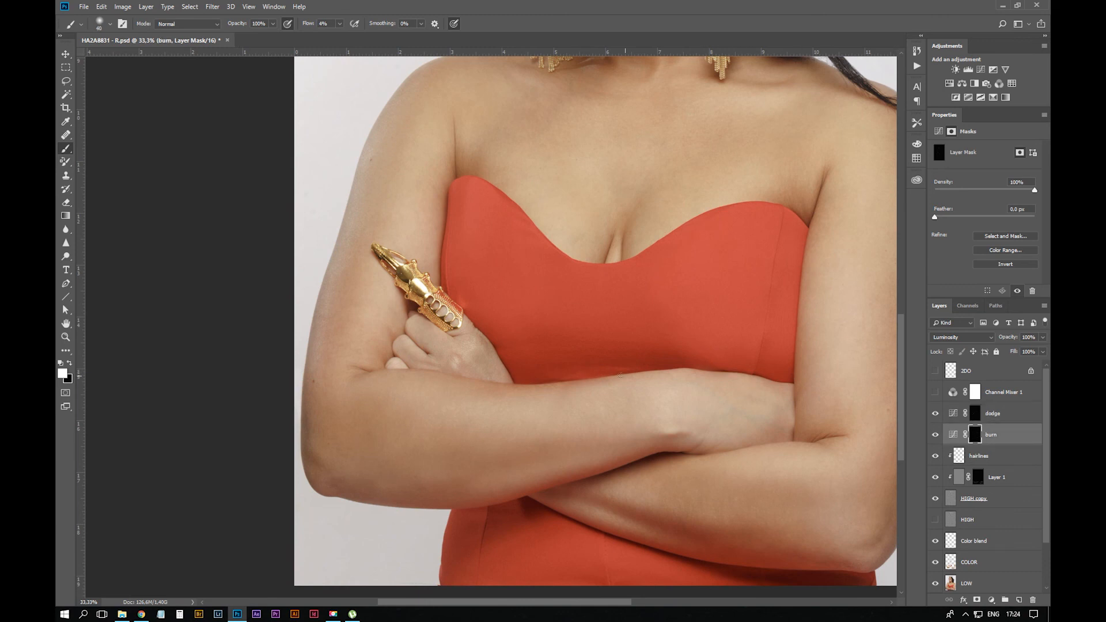
pyautogui.press('[')
pyautogui.press('[')
pyautogui.press('[')
pyautogui.press('[')
# Lighten the dress beside the gold finger ring on the dodge mask with a 70 to 90 px brush
pyautogui.hotkey('ctrl', '-')
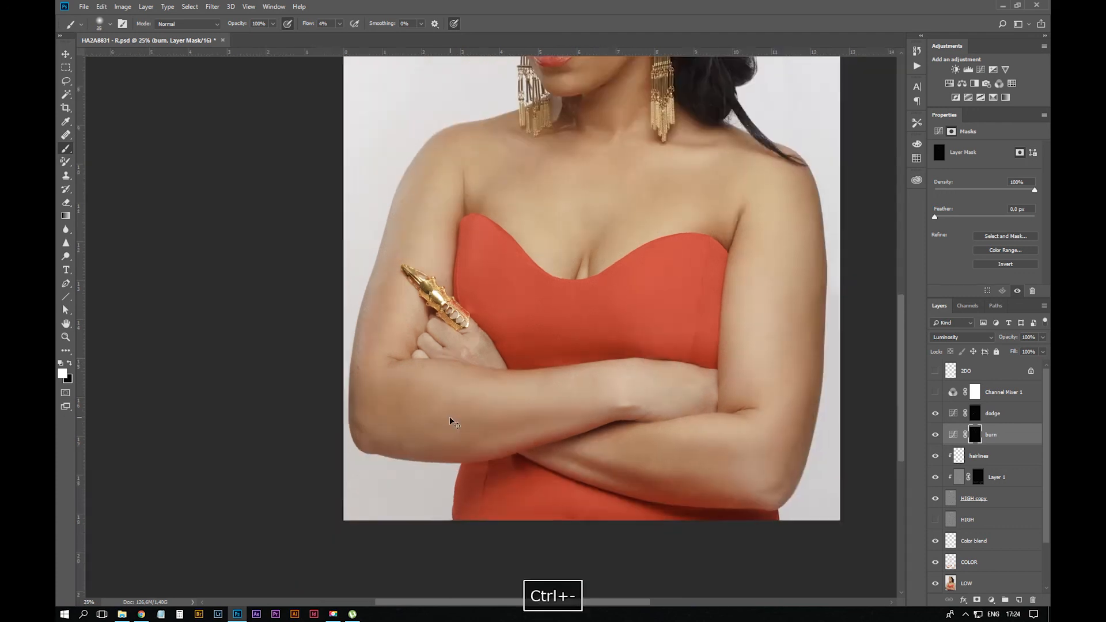
pyautogui.hotkey('ctrl', '-')
pyautogui.hotkey('ctrl', '=')
pyautogui.hotkey('ctrl', '=')
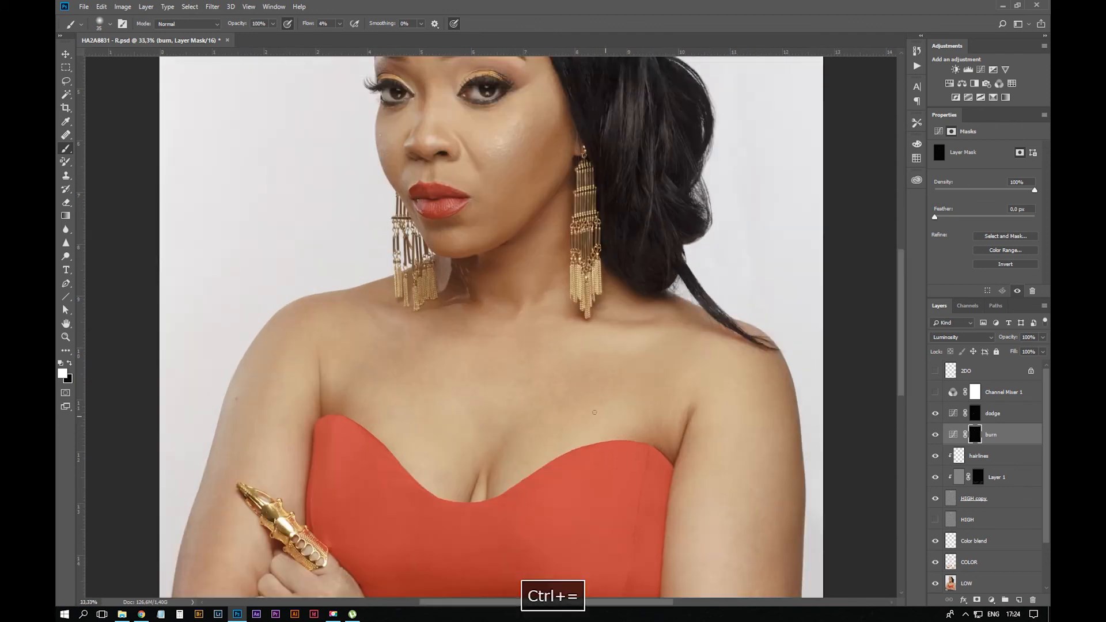
pyautogui.moveTo(549, 416); pyautogui.dragTo(765, 270)
pyautogui.hotkey('ctrl', '=')
pyautogui.click(975, 415)
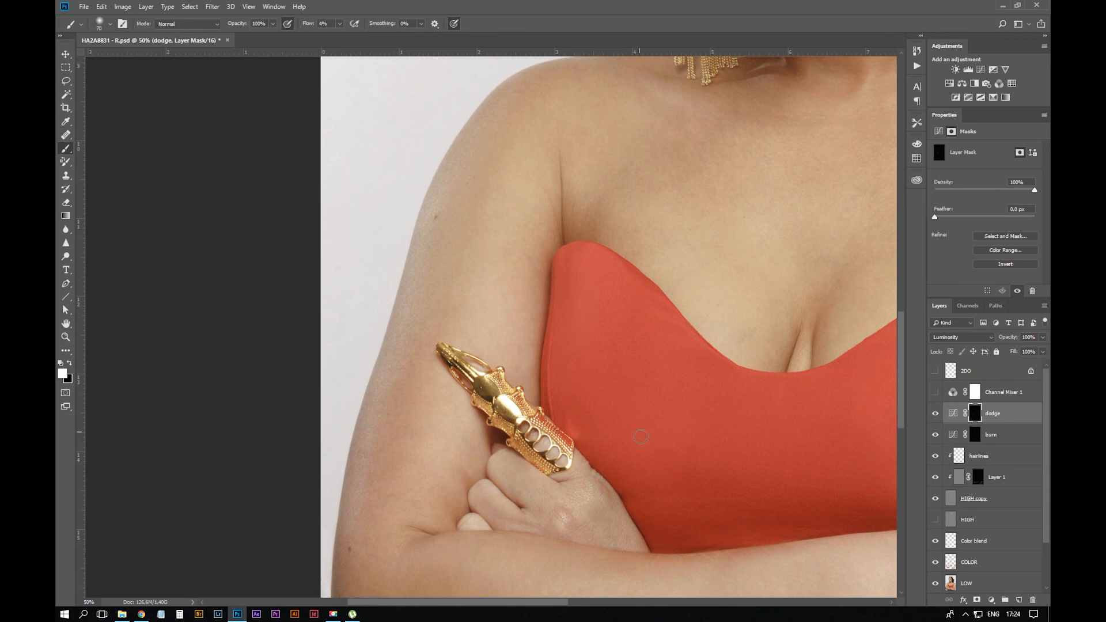
pyautogui.hotkey('ctrl', '-')
pyautogui.hotkey('ctrl', '-')
pyautogui.hotkey('ctrl', '-')
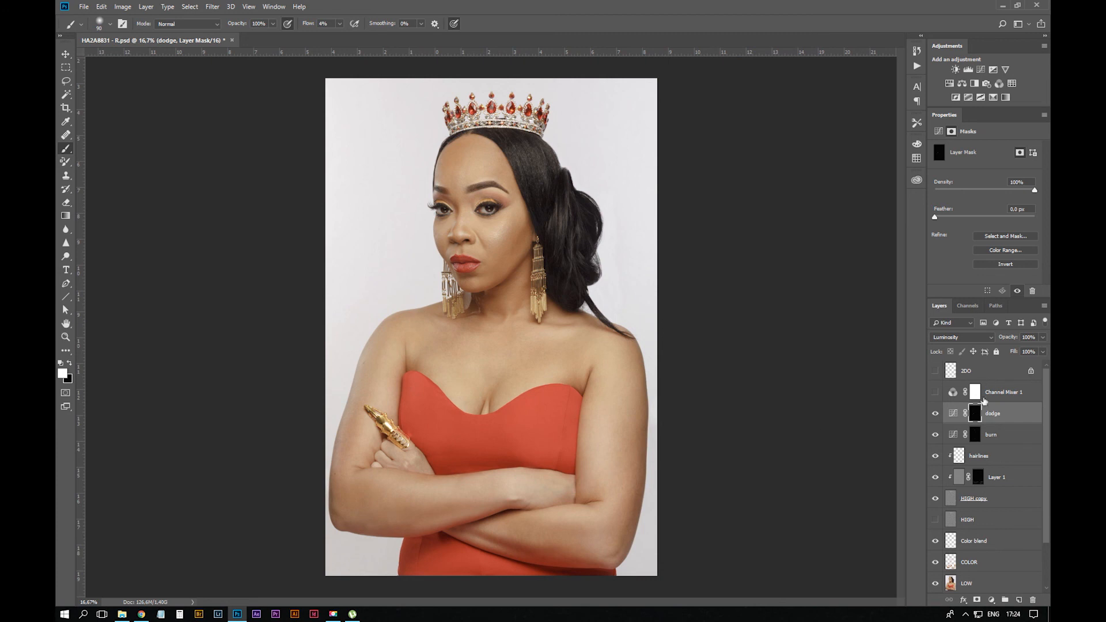
# Refine the small highlights and shadows beside the nose on the burn and dodge masks with a 20 to 25 px brush
pyautogui.hotkey('ctrl', '=')
pyautogui.hotkey('ctrl', '=')
pyautogui.press('[')
pyautogui.press('[')
pyautogui.press('[')
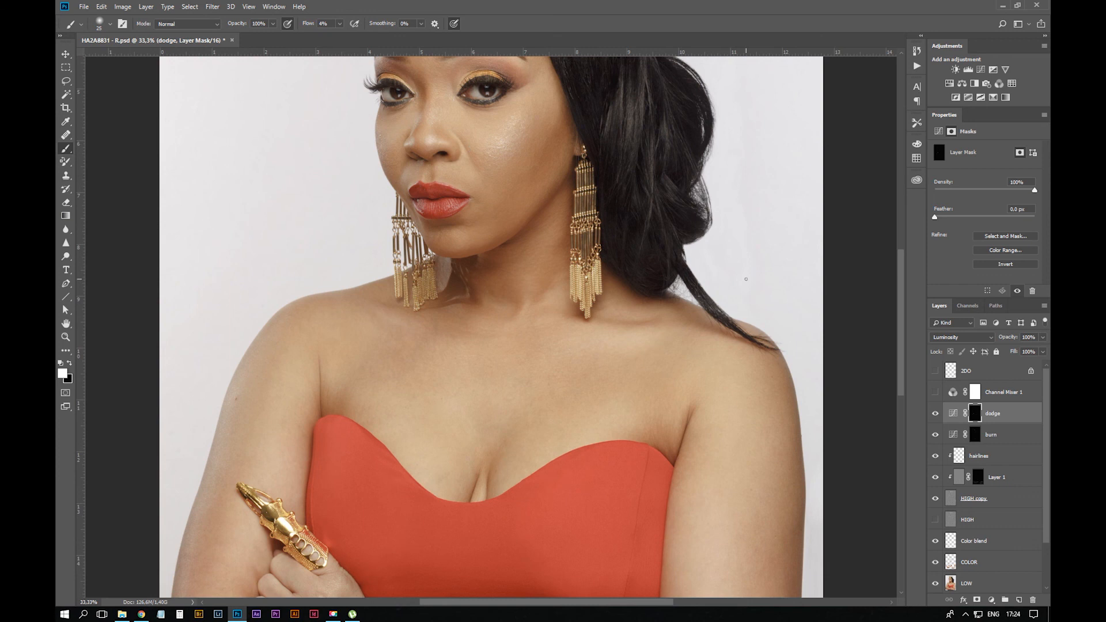
pyautogui.hotkey('alt', '[')
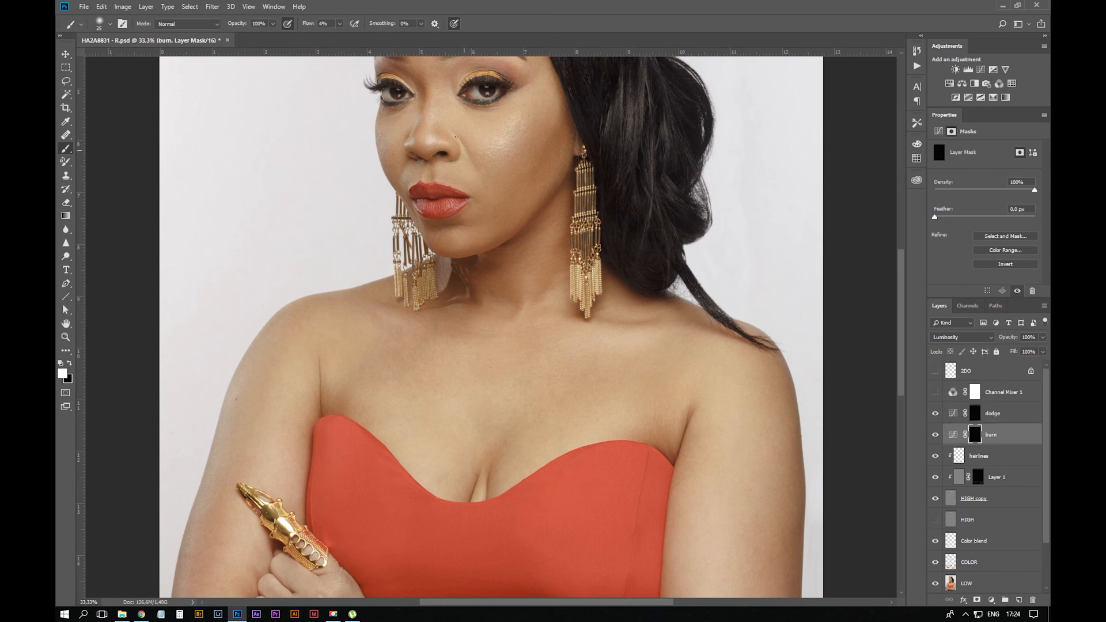
pyautogui.hotkey('alt', ']')
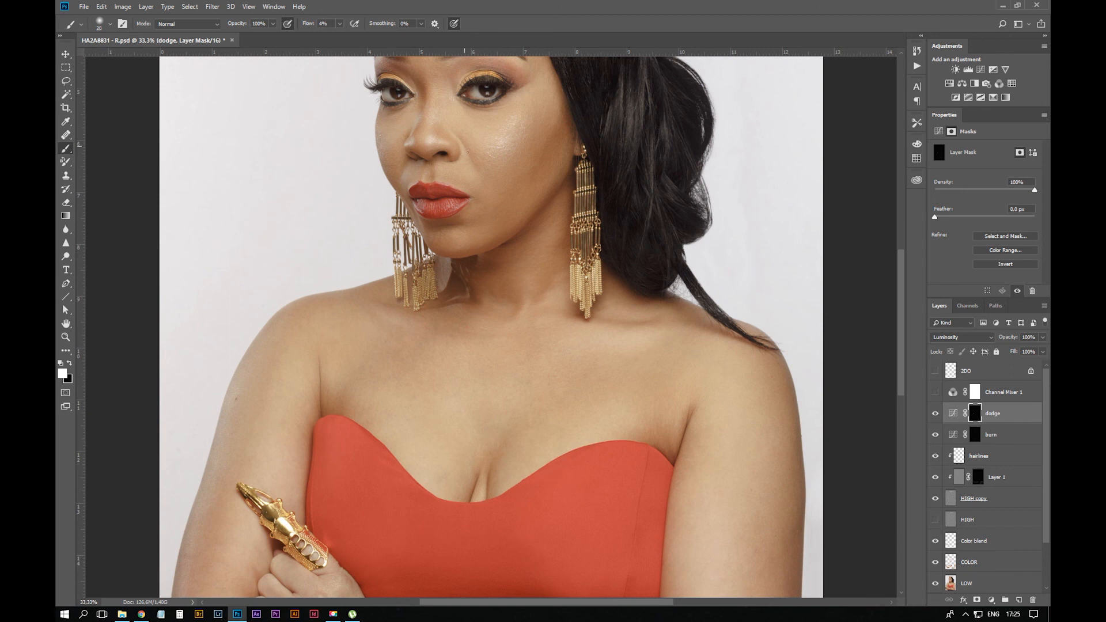
# Soften the cheek shading on the dodge and burn masks with a 40 to 45 px brush, undoing the last stroke
pyautogui.hotkey('ctrl', '-')
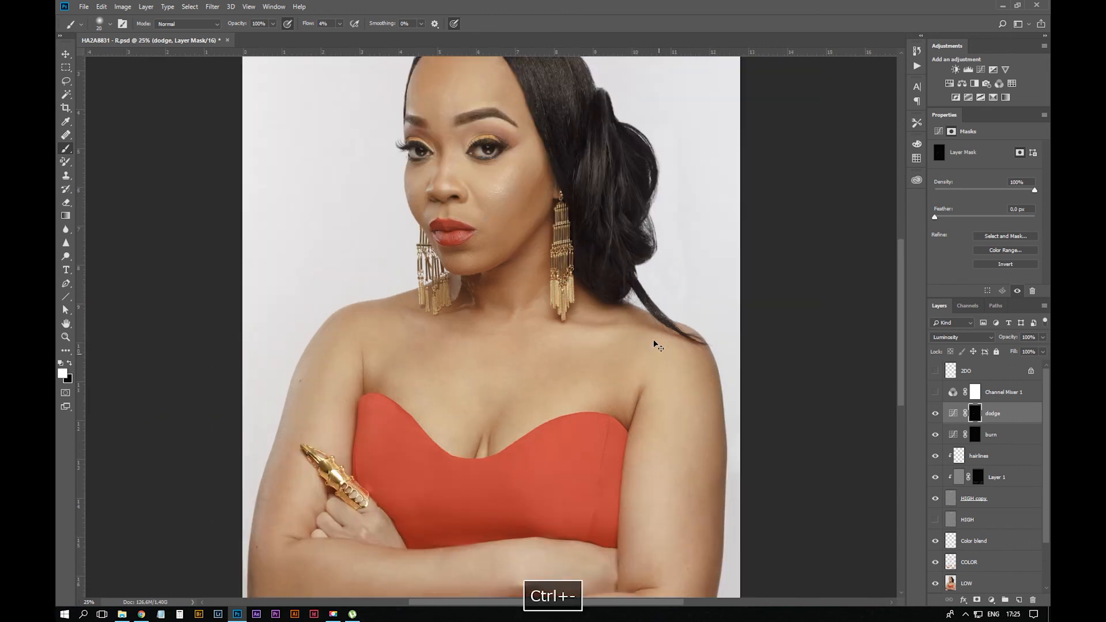
pyautogui.press(']')
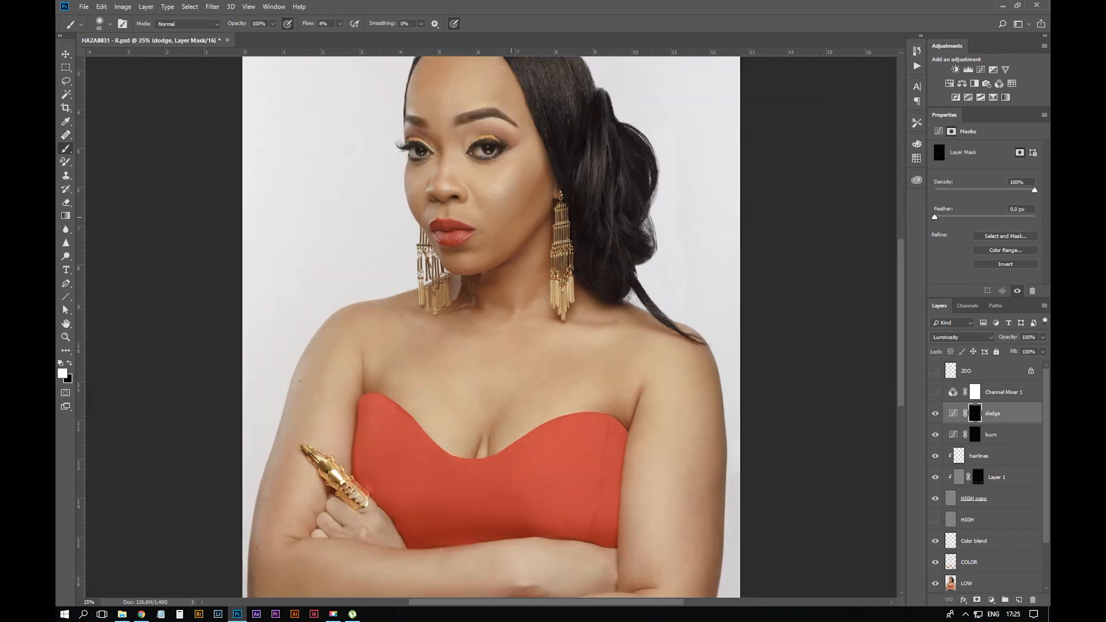
pyautogui.hotkey('alt', '[')
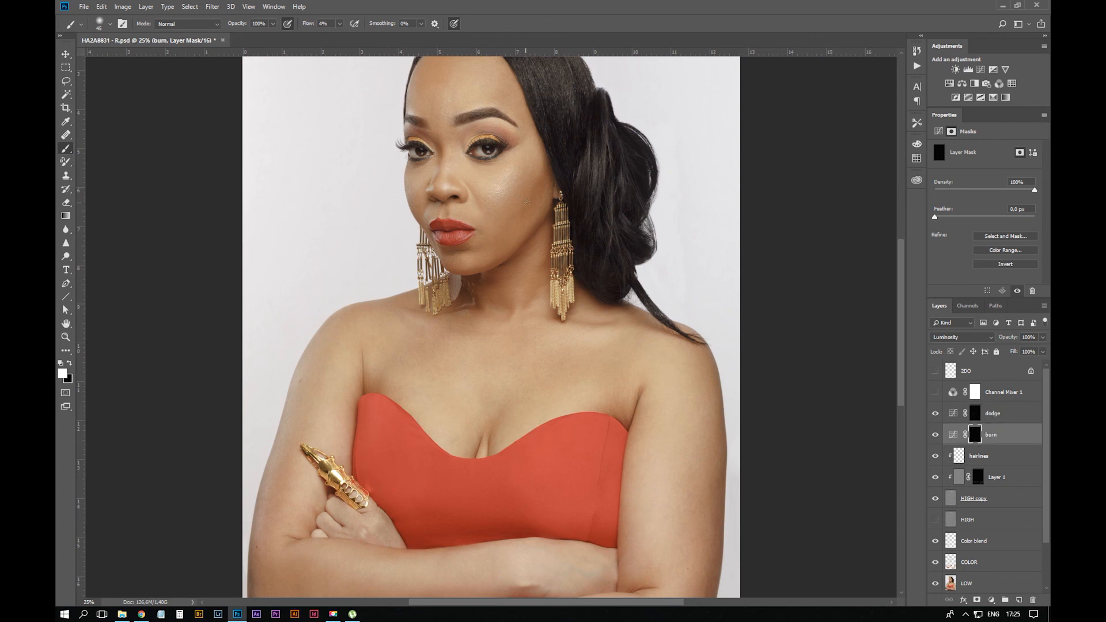
pyautogui.hotkey('ctrl', 'z')
pyautogui.hotkey('ctrl', '-')
pyautogui.hotkey('ctrl', '-')
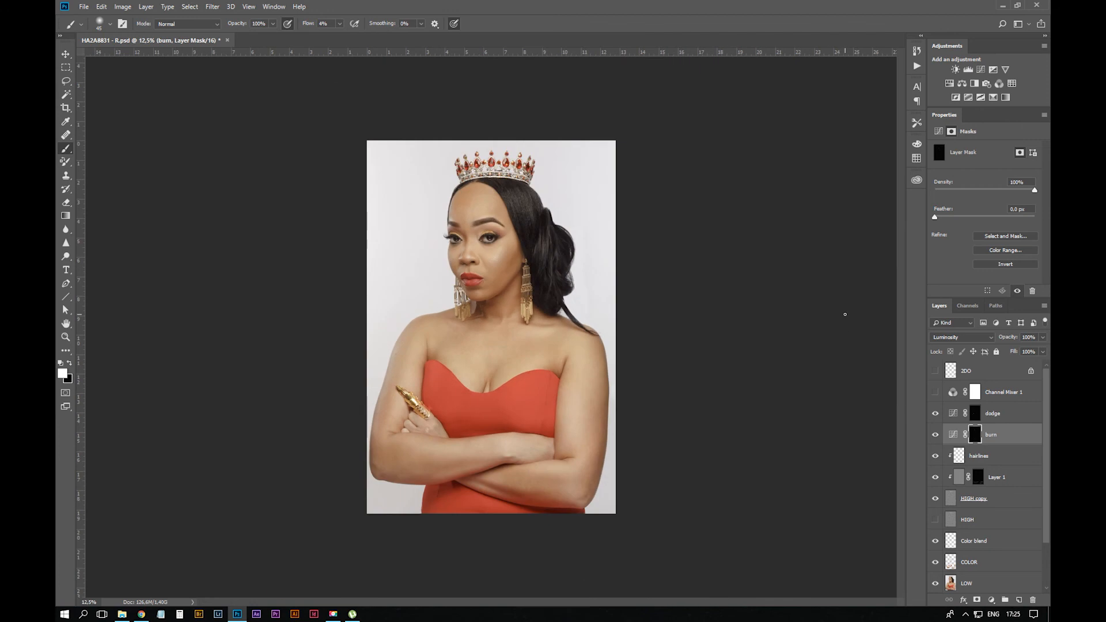
# Lighten the outer arm edges with a 300 px brush and the upper chest with a 70 px brush on the dodge mask
pyautogui.hotkey('ctrl', '+')
pyautogui.click(992, 413)
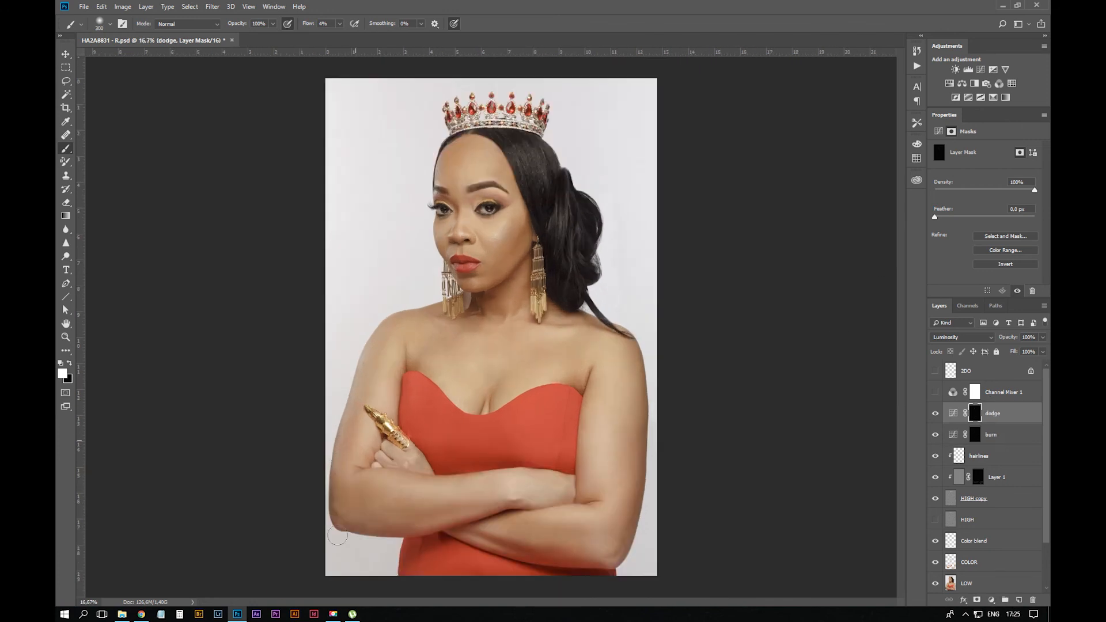
pyautogui.hotkey('ctrl', '-')
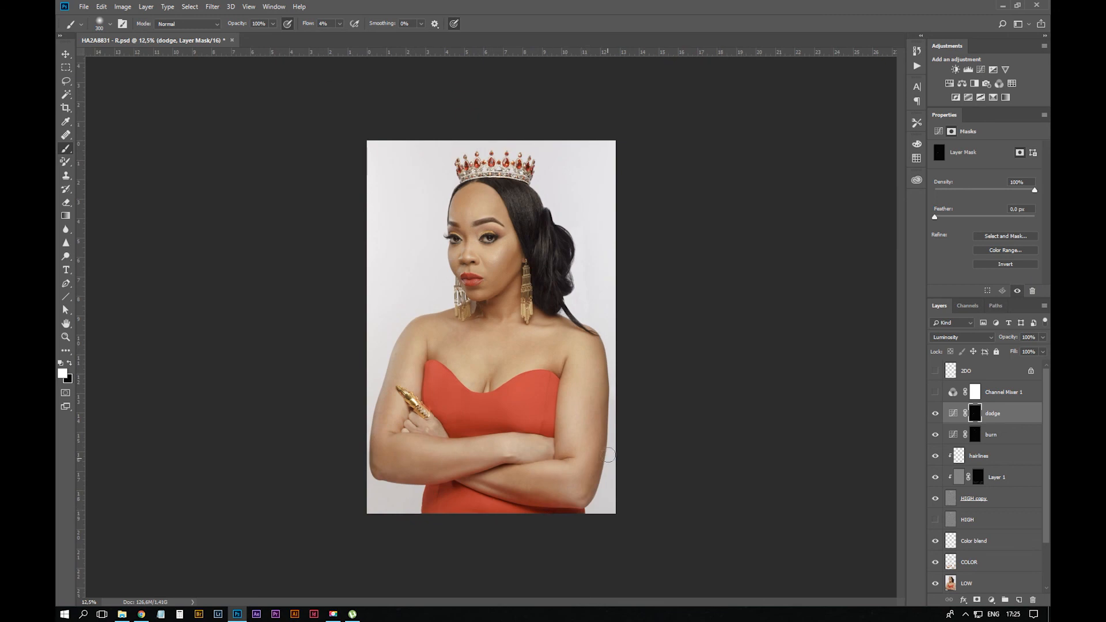
pyautogui.hotkey('ctrl', '+')
pyautogui.hotkey('ctrl', '+')
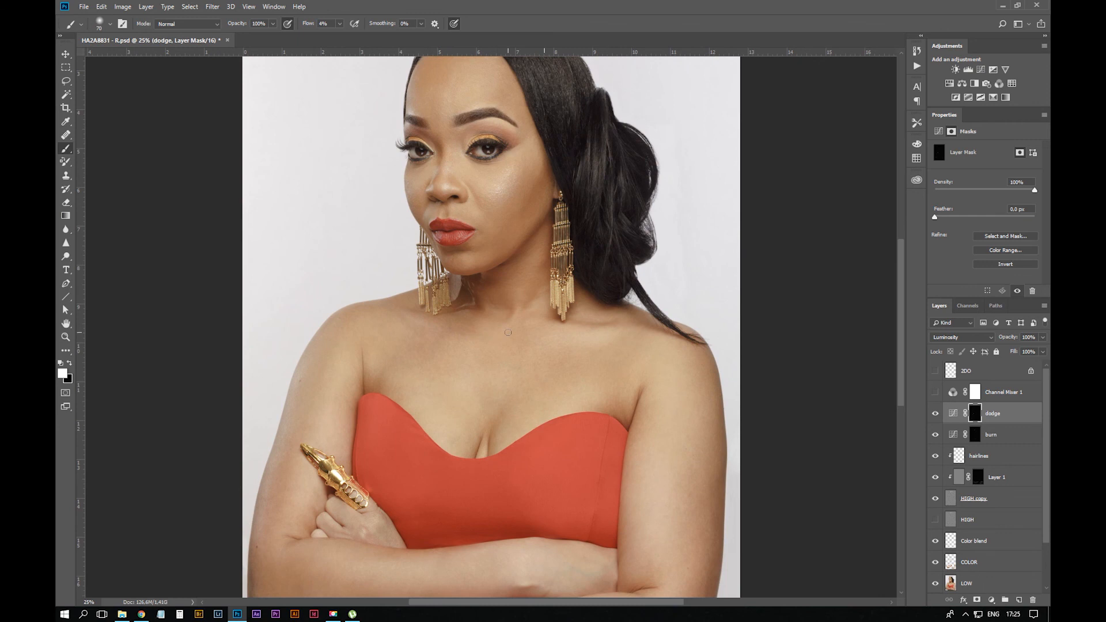
pyautogui.hotkey('ctrl', '-')
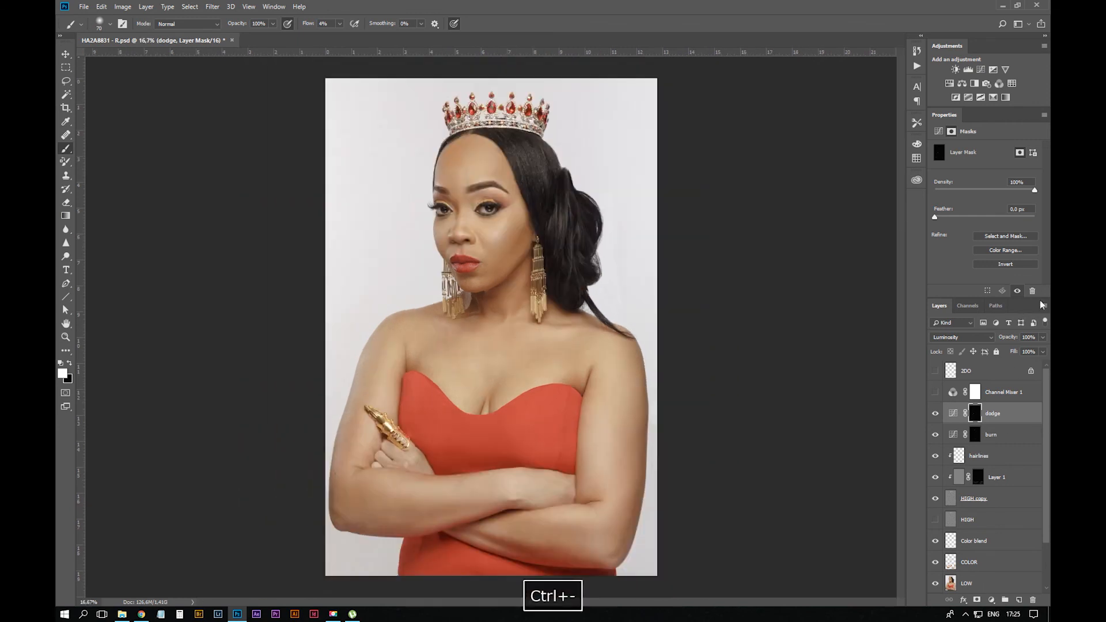
# Group the dodge and burn layers and name the group SKIN D&B small
pyautogui.click(1011, 435)
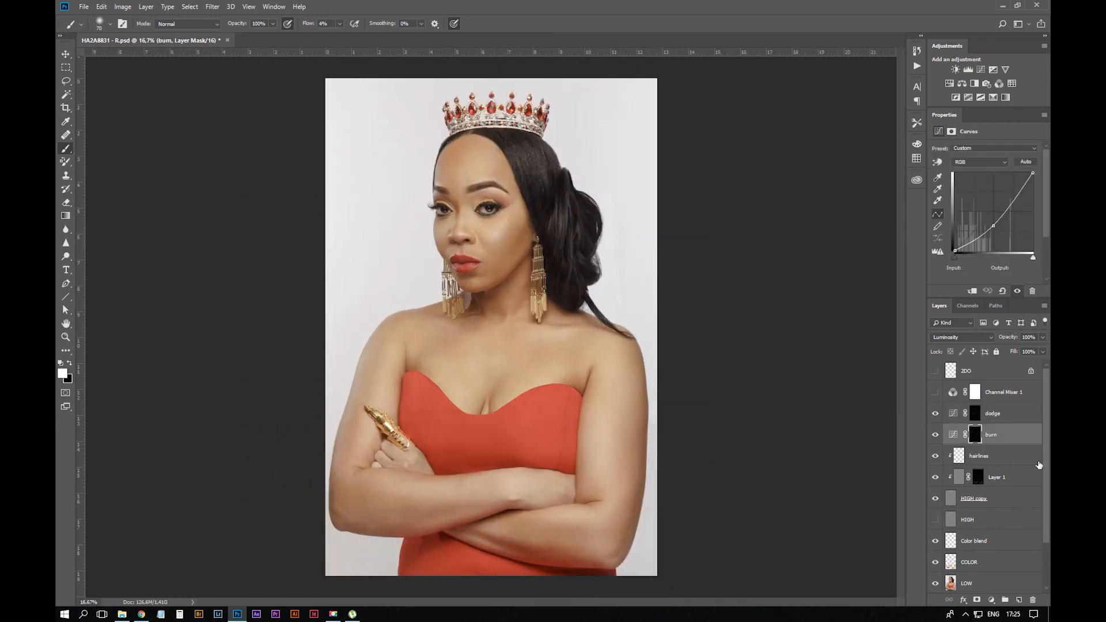
pyautogui.keyDown('shift'); pyautogui.click(1023, 415); pyautogui.keyUp('shift')
pyautogui.moveTo(1019, 436); pyautogui.dragTo(1006, 600)
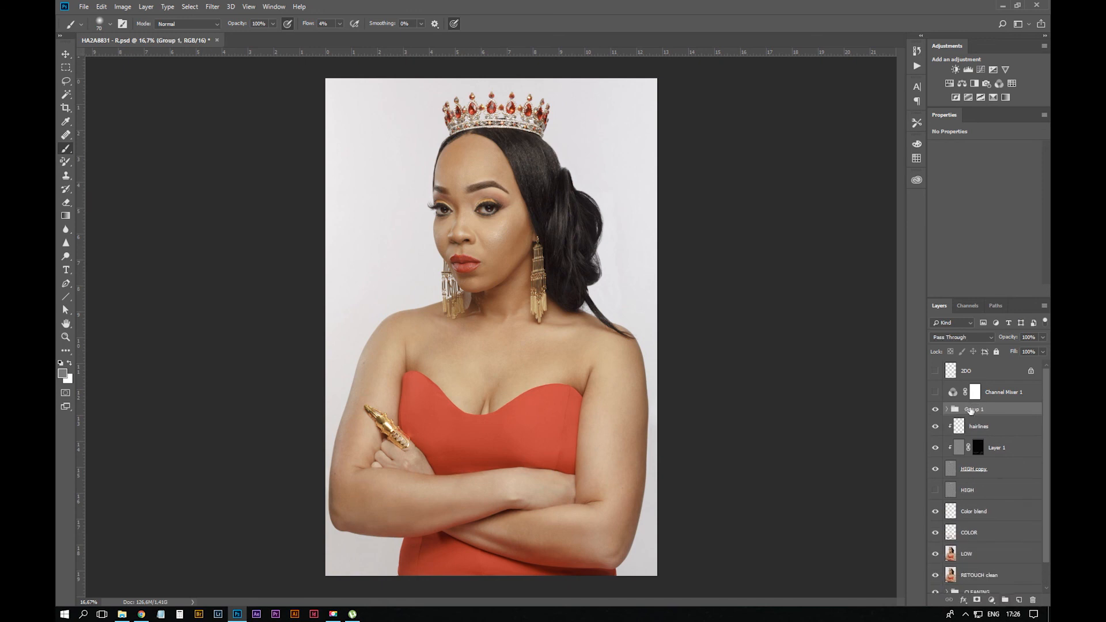
pyautogui.doubleClick(973, 410)
pyautogui.write('SKIN ')
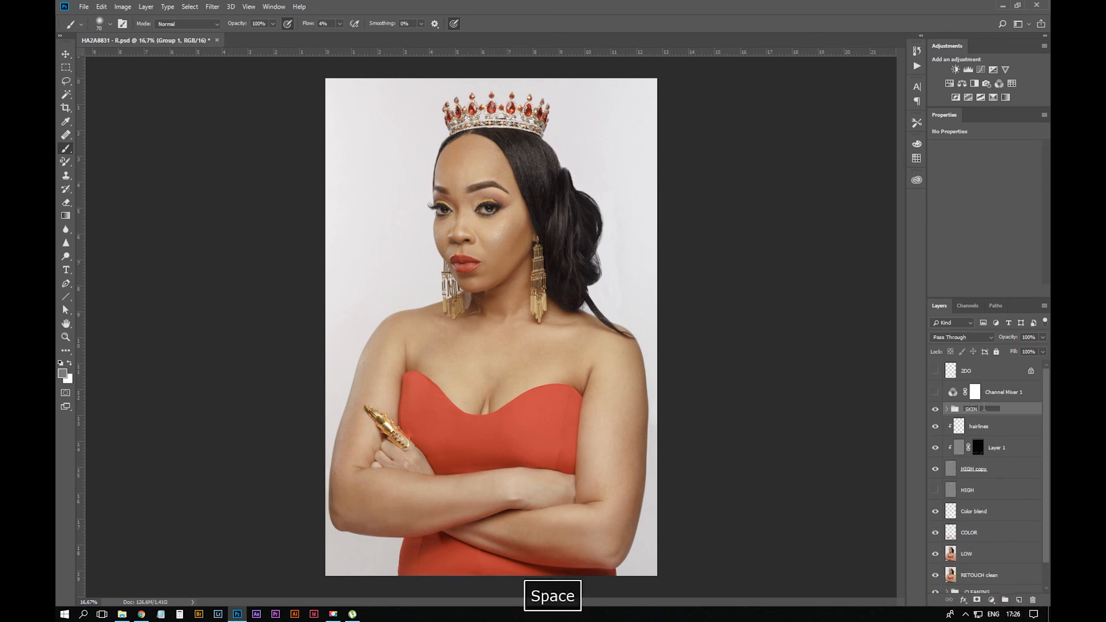
pyautogui.write('D&')
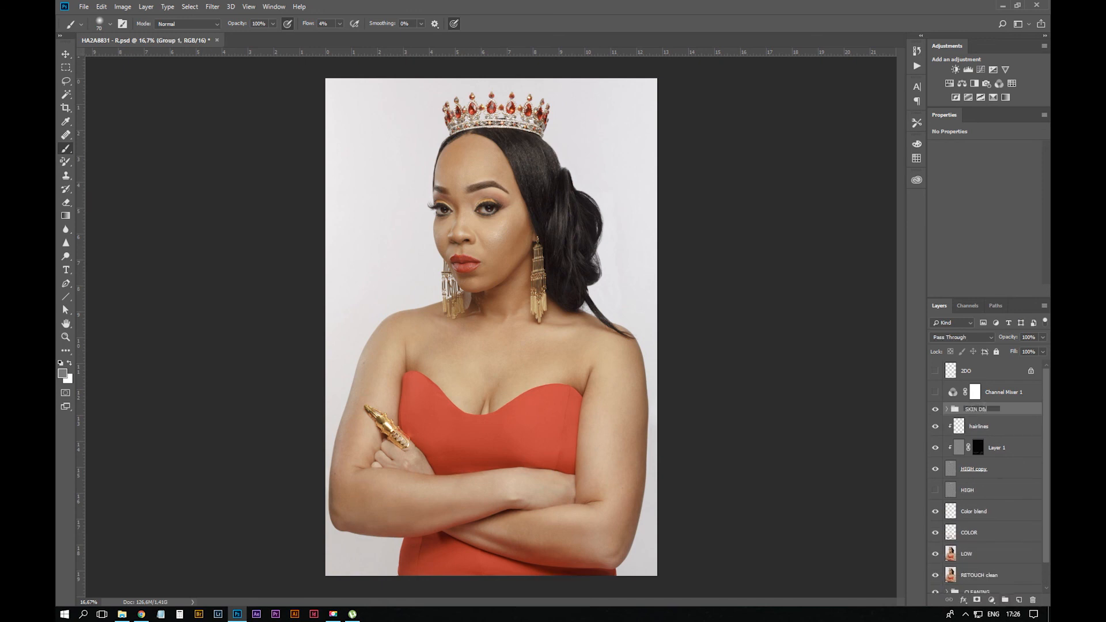
pyautogui.write('B ')
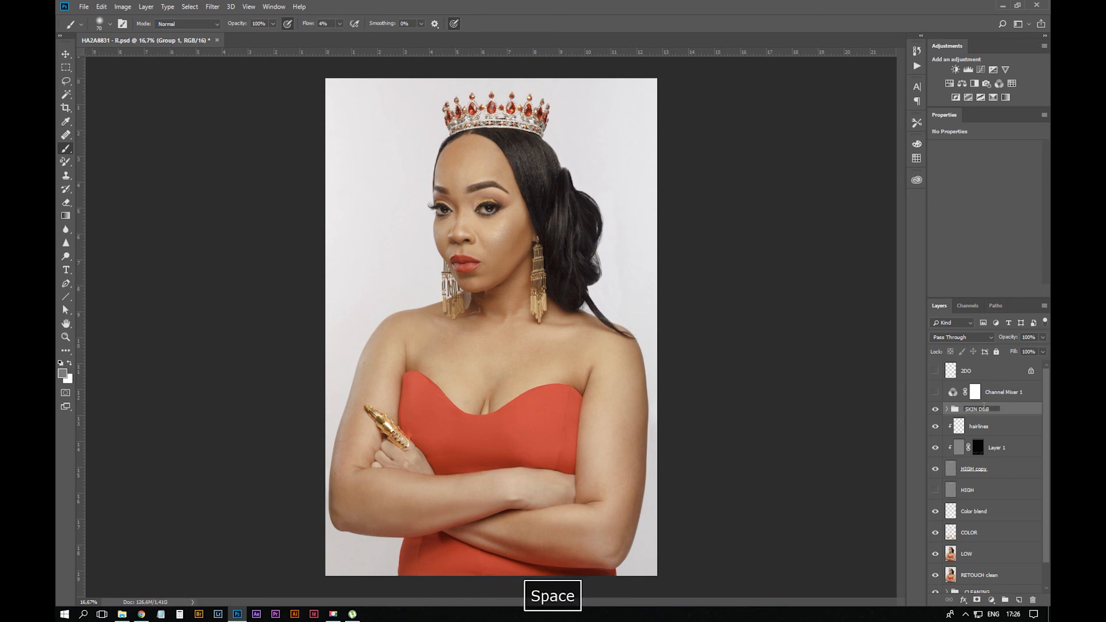
pyautogui.write('small')
pyautogui.press('Return')
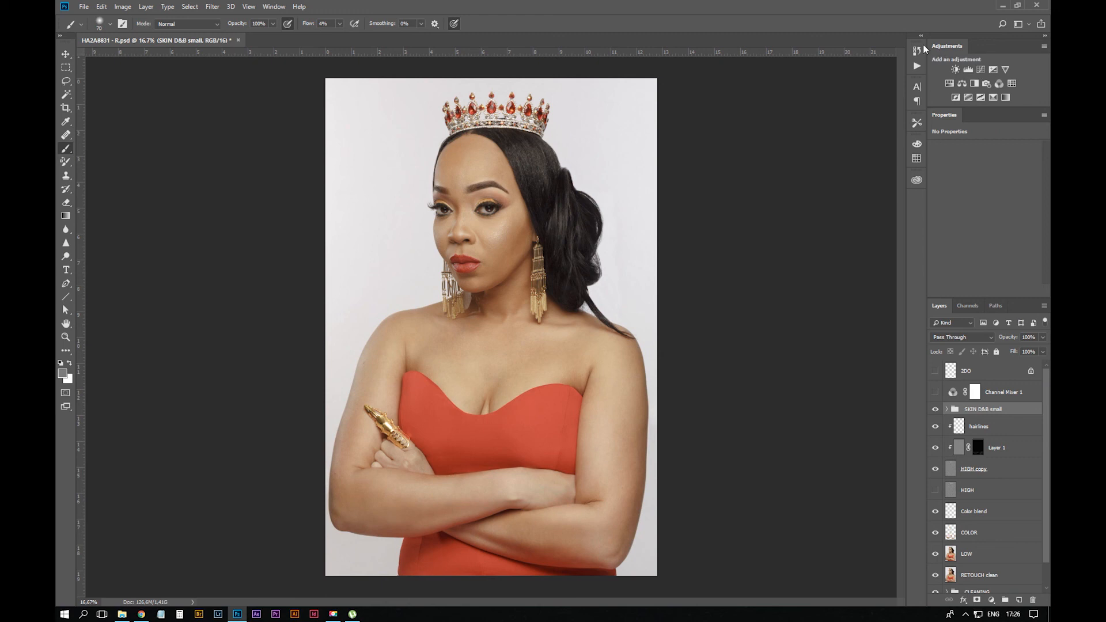
# Play the recorded curves action to add a new pair of dodge and burn Curves layers above the SKIN D&B small group
pyautogui.press('ctrl+shift+Scroll_Lock')
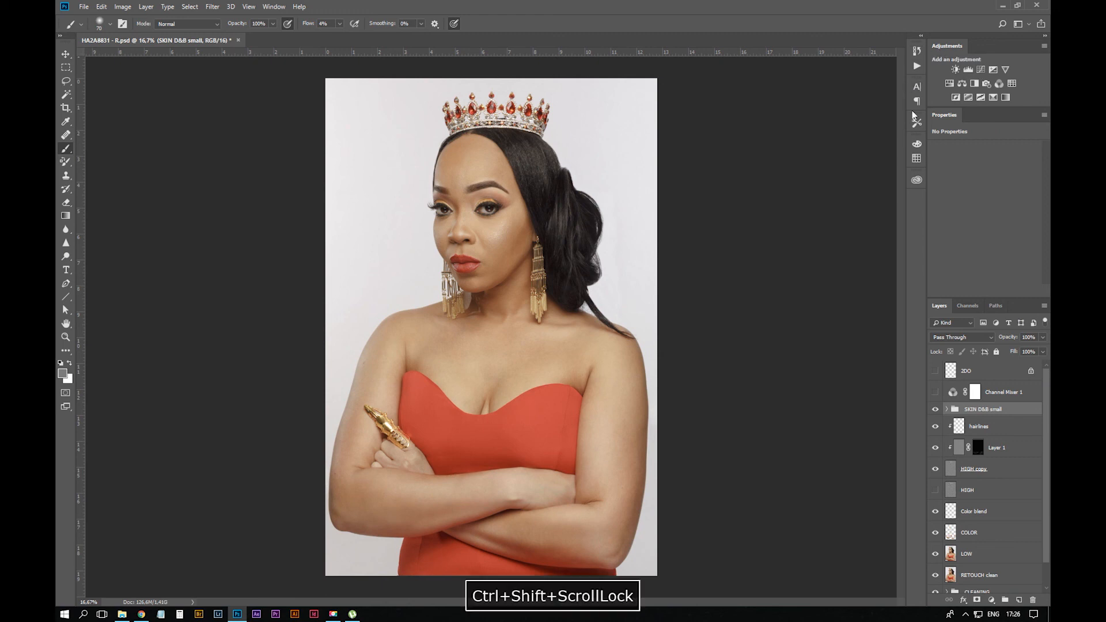
pyautogui.click(917, 65)
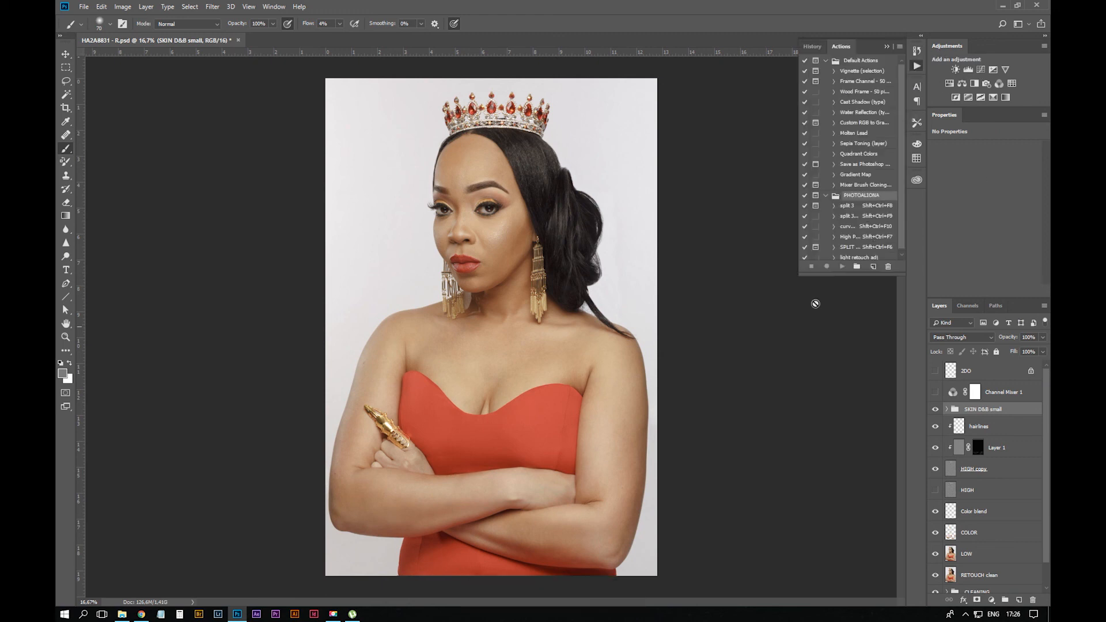
pyautogui.moveTo(901, 184); pyautogui.dragTo(902, 194)
pyautogui.click(865, 224)
pyautogui.click(842, 267)
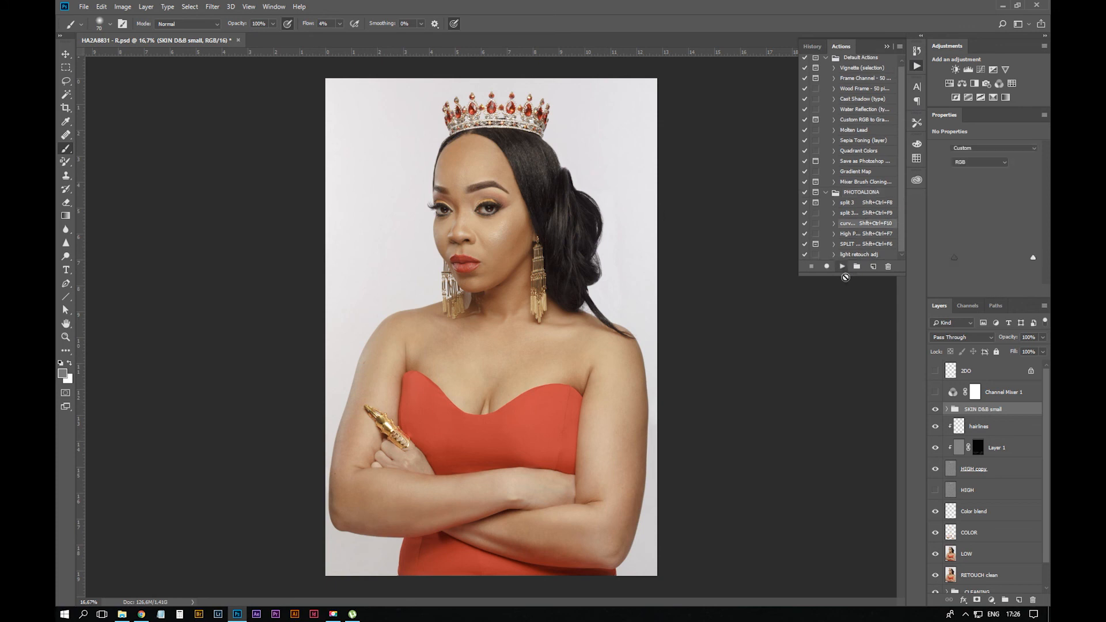
pyautogui.click(888, 47)
# Set the brush tip spacing to 376% and raise its hardness well above 0% in the detailed brush settings
pyautogui.hotkey('ctrl', '+')
pyautogui.press('space')
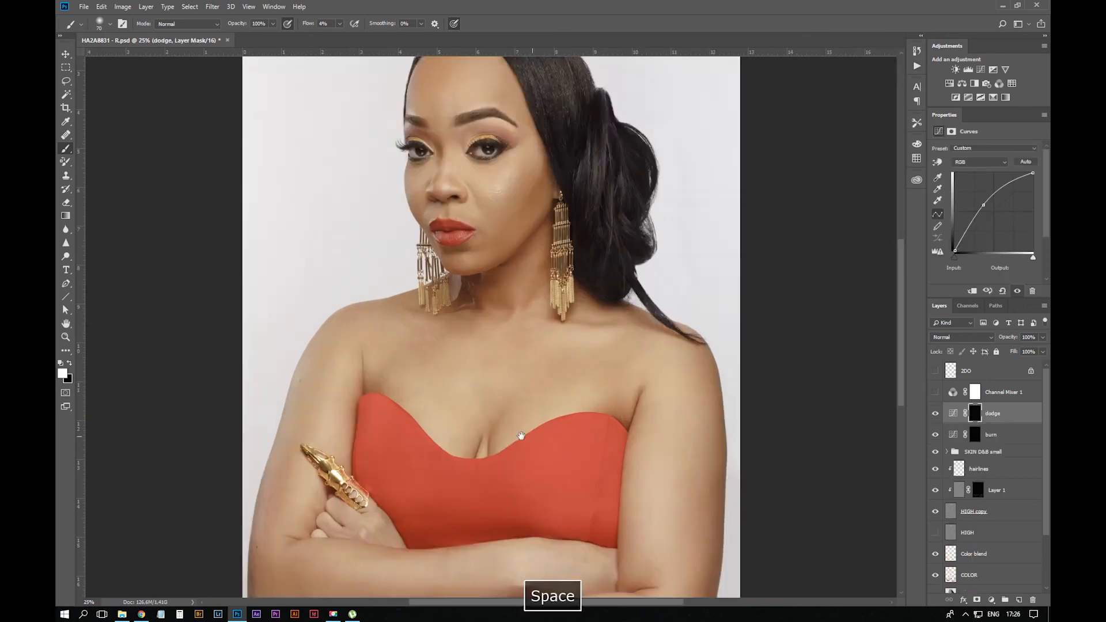
pyautogui.moveTo(511, 437); pyautogui.dragTo(553, 389)
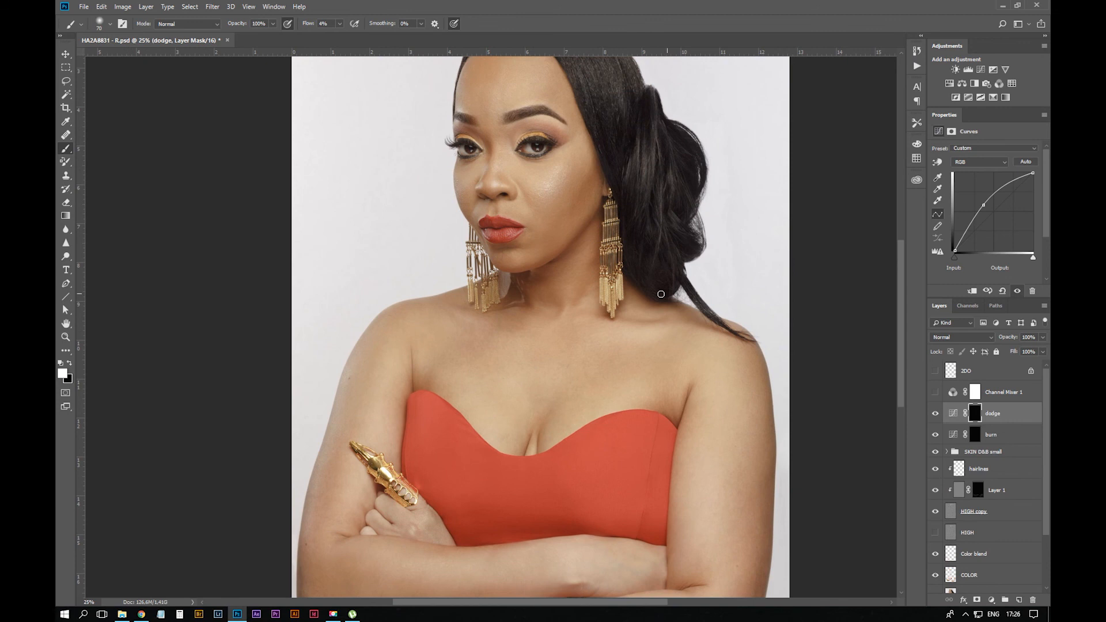
pyautogui.click(110, 24)
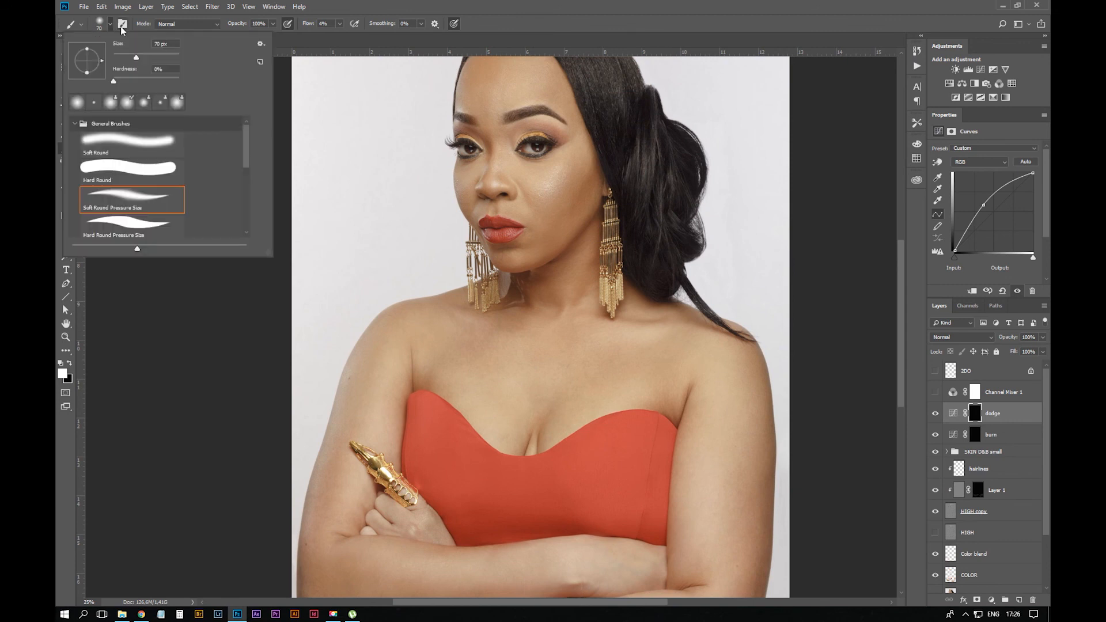
pyautogui.click(123, 23)
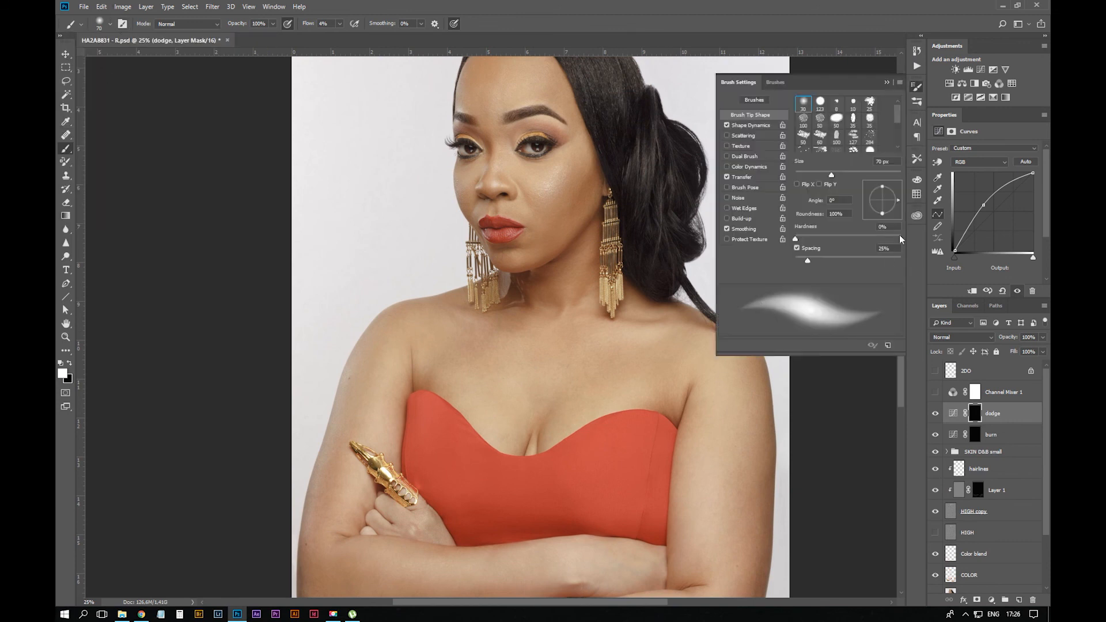
pyautogui.moveTo(808, 260); pyautogui.dragTo(883, 264)
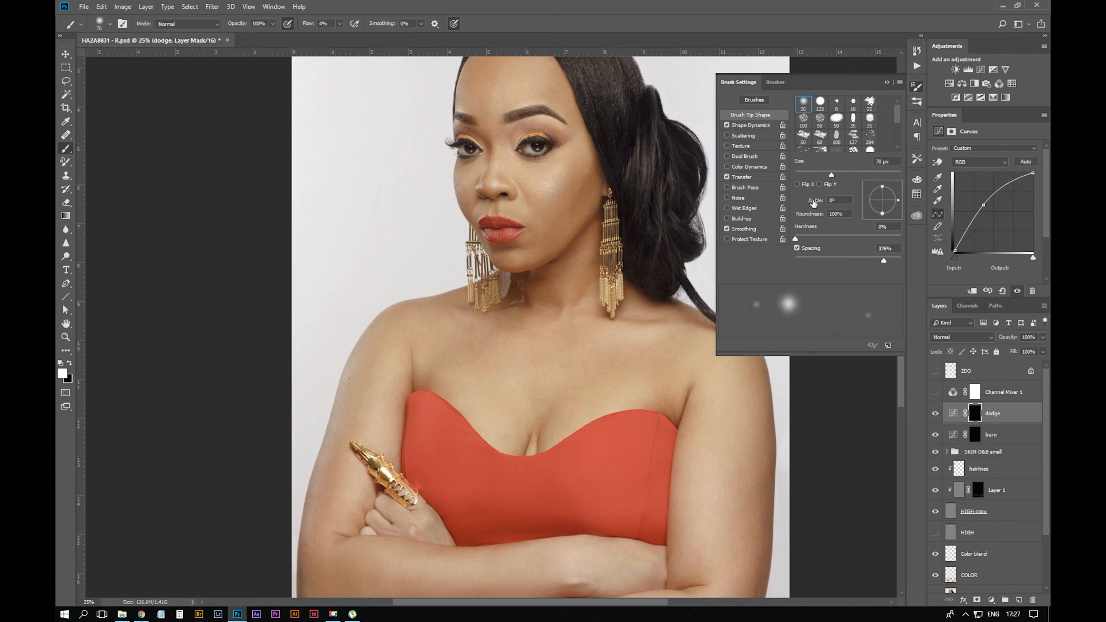
pyautogui.moveTo(799, 239); pyautogui.dragTo(885, 249)
# Set the brush's size jitter to 28%, minimum diameter to 13% and angle jitter to 10%
pyautogui.click(750, 125)
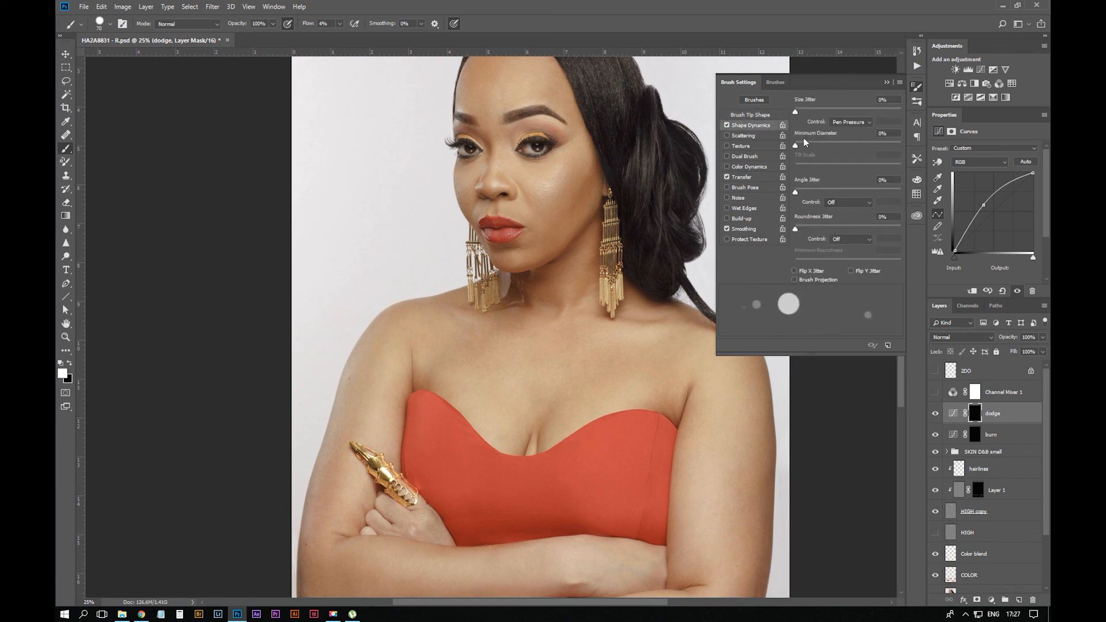
pyautogui.moveTo(795, 145)
pyautogui.mouseDown()
pyautogui.moveTo(810, 145)
pyautogui.moveTo(825, 112)
pyautogui.moveTo(848, 113)
pyautogui.moveTo(824, 112)
pyautogui.mouseUp()
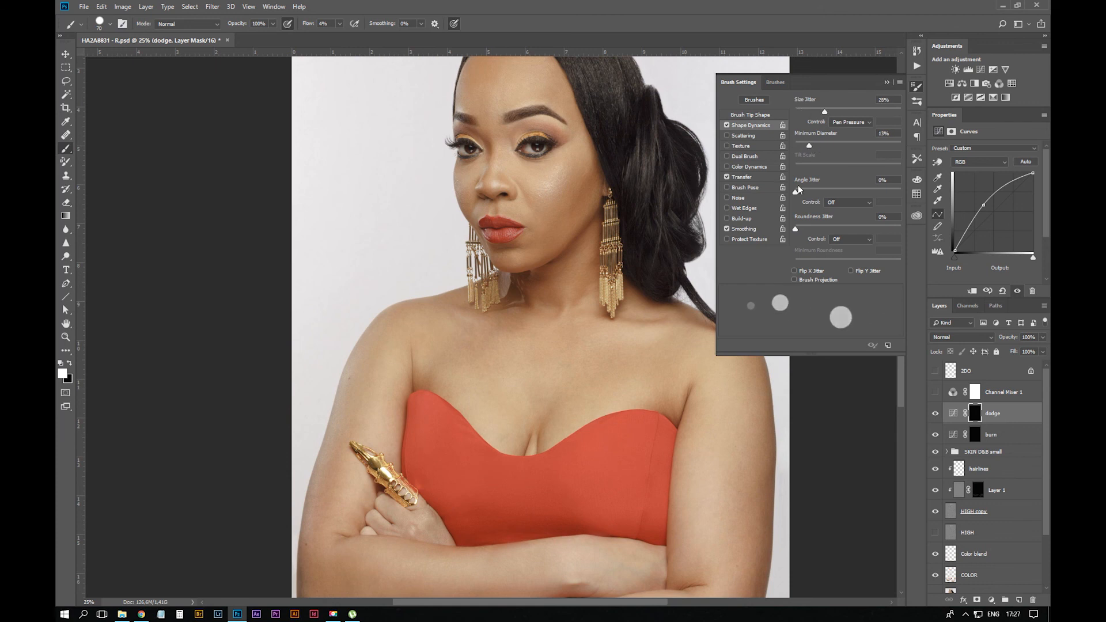
pyautogui.moveTo(796, 192); pyautogui.dragTo(806, 192)
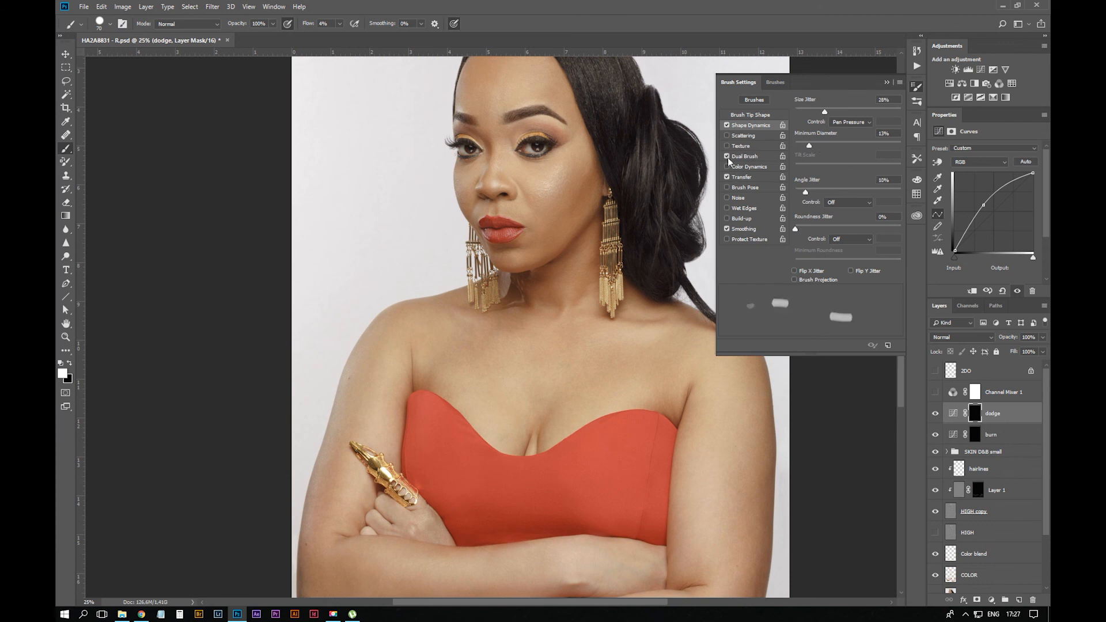
# Enable brush scattering on both axes at 912% with its control off, a low count and 61% count jitter
pyautogui.click(733, 137)
pyautogui.moveTo(795, 145); pyautogui.dragTo(839, 144)
pyautogui.click(860, 170)
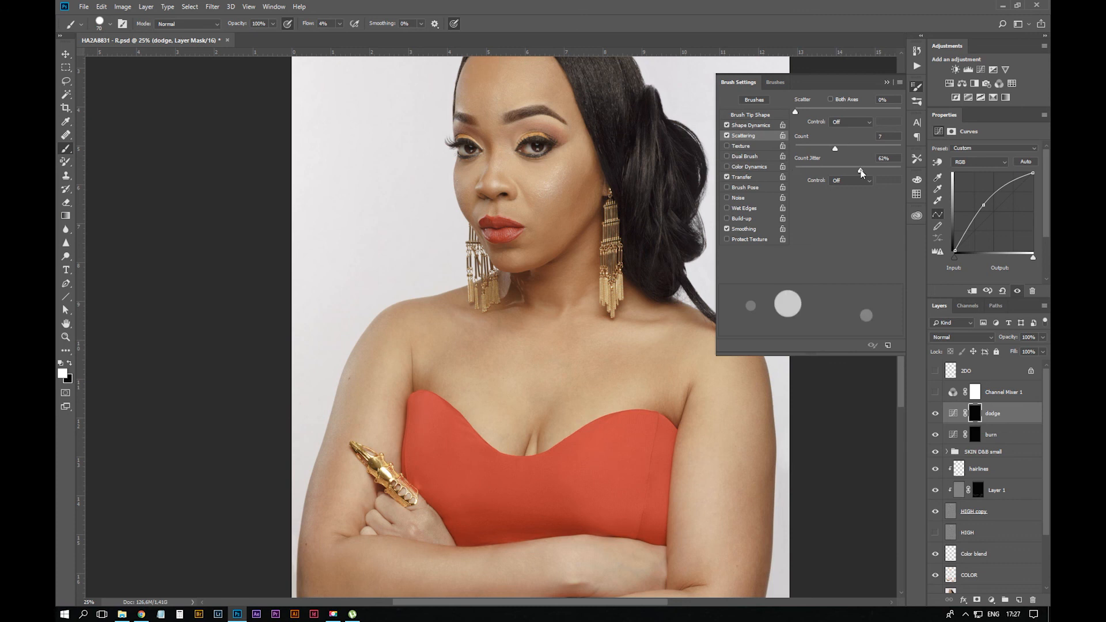
pyautogui.moveTo(802, 112); pyautogui.dragTo(848, 118)
pyautogui.click(845, 124)
pyautogui.click(844, 155)
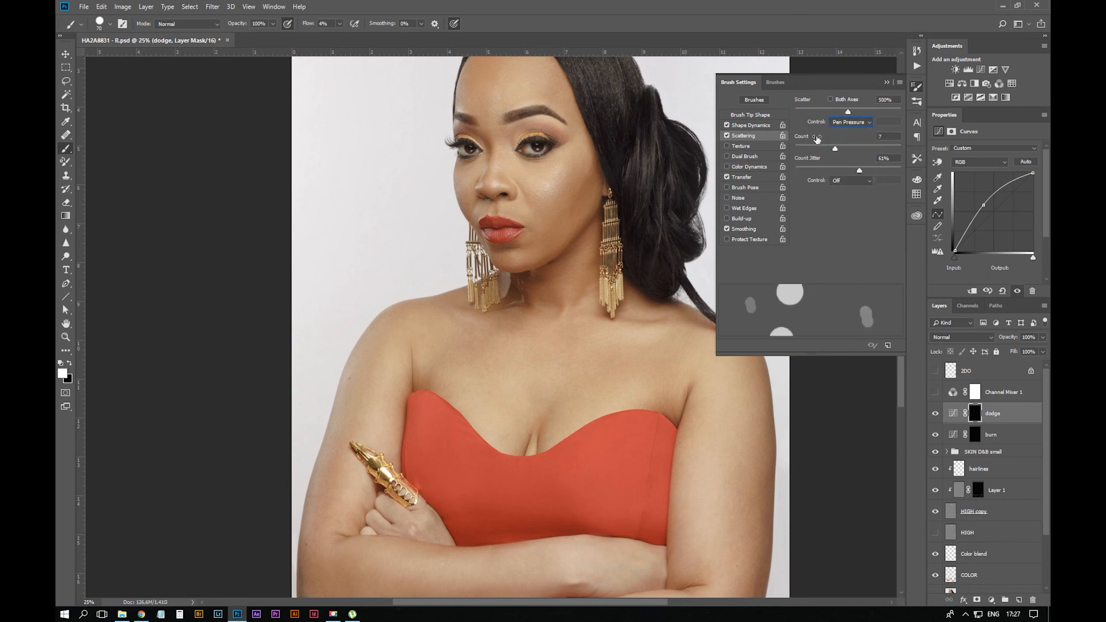
pyautogui.click(862, 121)
pyautogui.click(833, 131)
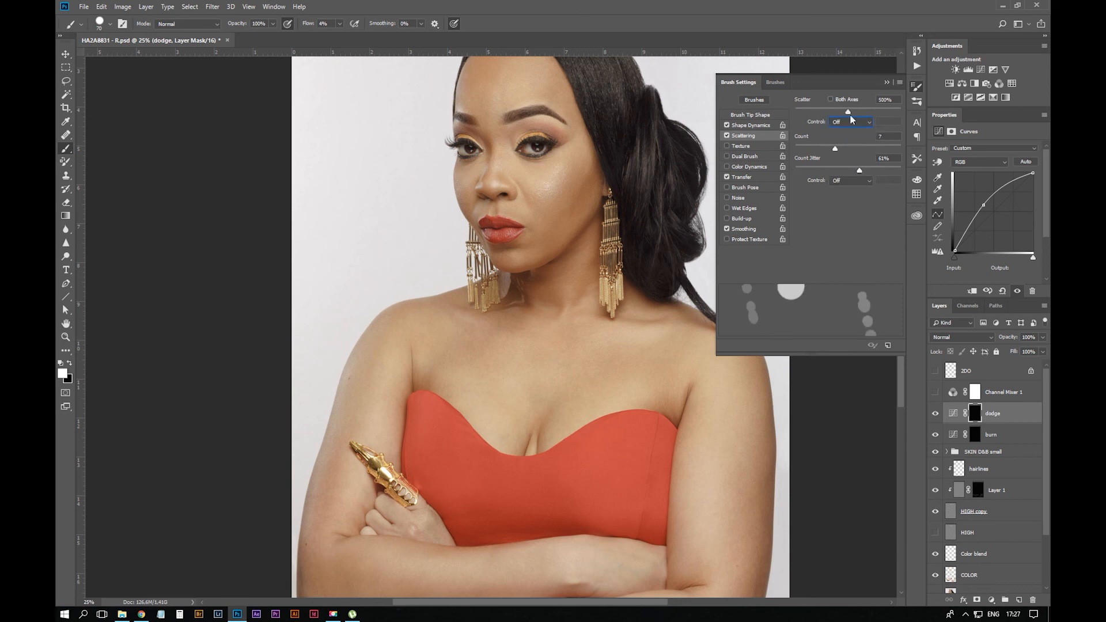
pyautogui.click(831, 99)
pyautogui.moveTo(848, 111); pyautogui.dragTo(891, 112)
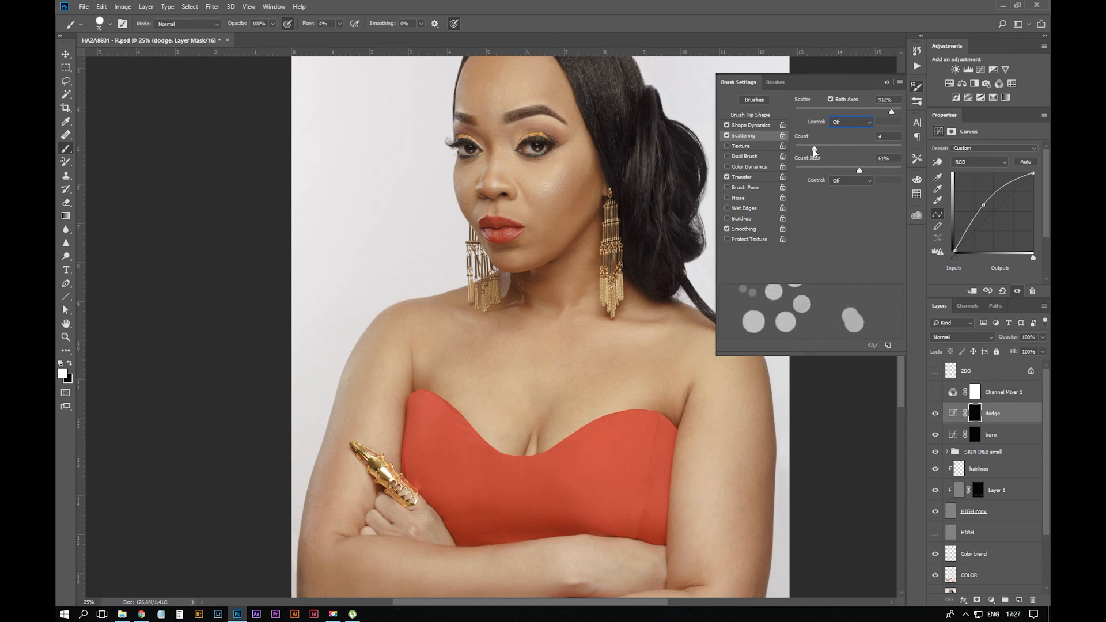
pyautogui.moveTo(835, 148)
pyautogui.mouseDown()
pyautogui.moveTo(801, 148)
pyautogui.moveTo(880, 168)
pyautogui.moveTo(858, 173)
pyautogui.moveTo(800, 150)
pyautogui.mouseUp()
# Set the brush's size control to Off, with 56% size jitter, 2% minimum diameter and 0% angle jitter
pyautogui.click(750, 125)
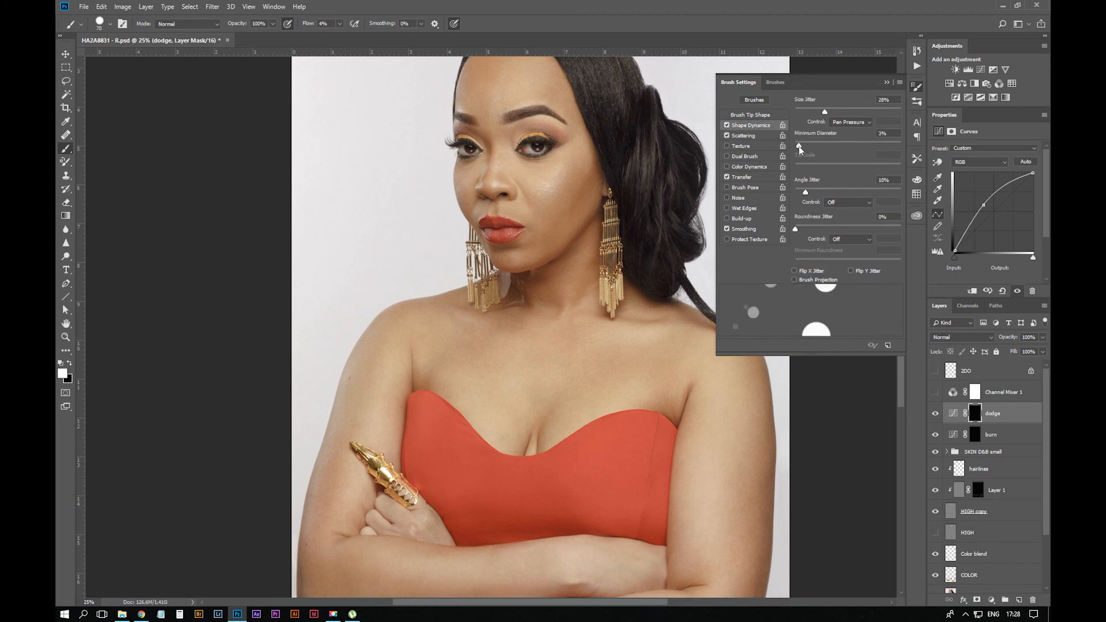
pyautogui.click(851, 122)
pyautogui.click(847, 170)
pyautogui.click(849, 122)
pyautogui.click(839, 163)
pyautogui.click(845, 124)
pyautogui.click(840, 131)
pyautogui.moveTo(824, 111)
pyautogui.mouseDown()
pyautogui.moveTo(914, 114)
pyautogui.moveTo(855, 108)
pyautogui.mouseUp()
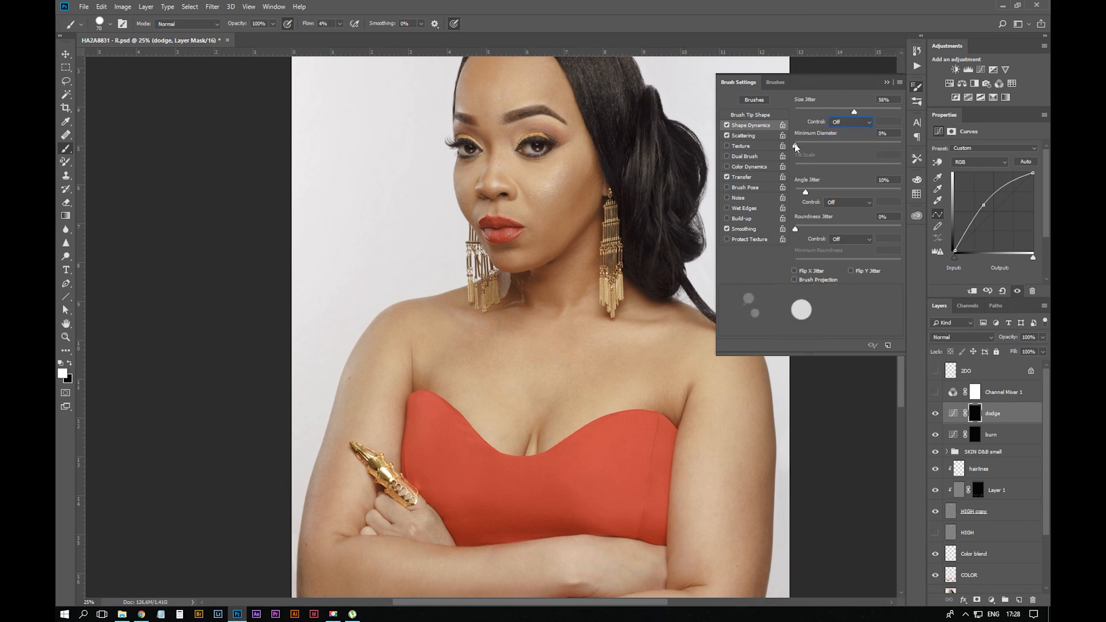
pyautogui.moveTo(799, 145); pyautogui.dragTo(798, 145)
pyautogui.moveTo(806, 192); pyautogui.dragTo(777, 193)
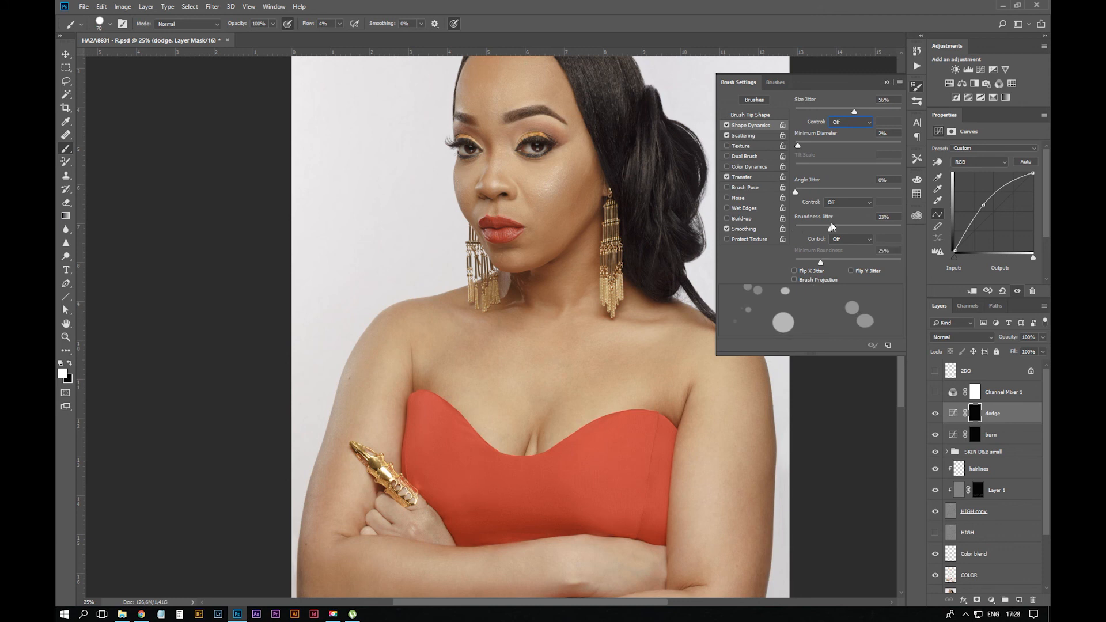
pyautogui.click(810, 272)
pyautogui.hotkey('ctrl', 'z')
# Set brush scatter to 1000%, count to 2 and count jitter to 69%, and reset the Shape Dynamics values
pyautogui.click(761, 133)
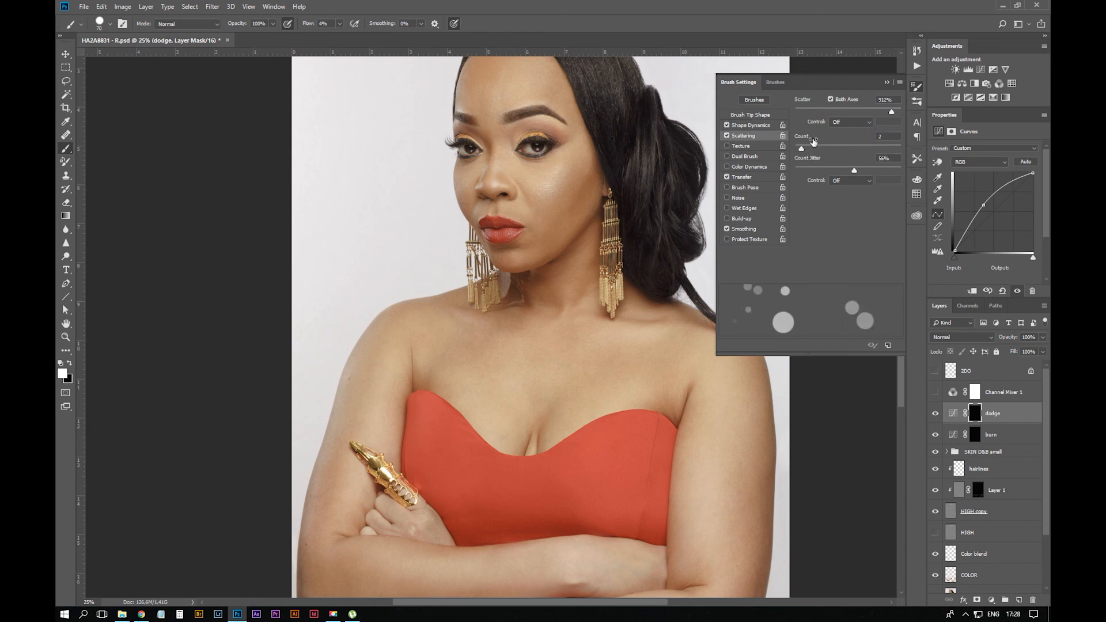
pyautogui.moveTo(892, 112); pyautogui.dragTo(974, 116)
pyautogui.moveTo(854, 170); pyautogui.dragTo(868, 170)
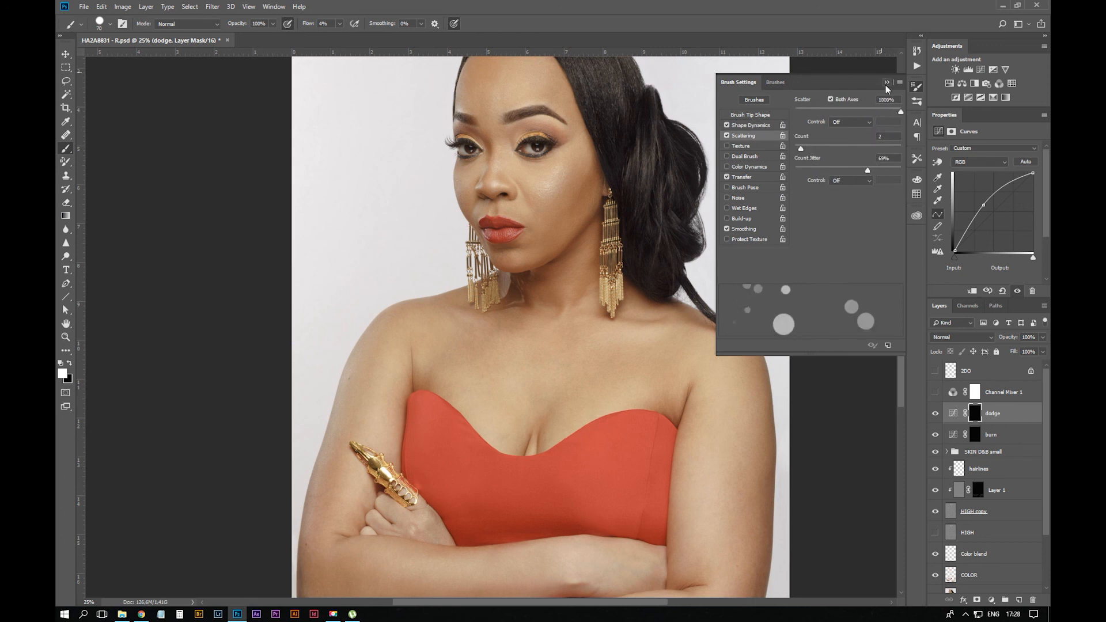
pyautogui.click(727, 126)
pyautogui.click(729, 126)
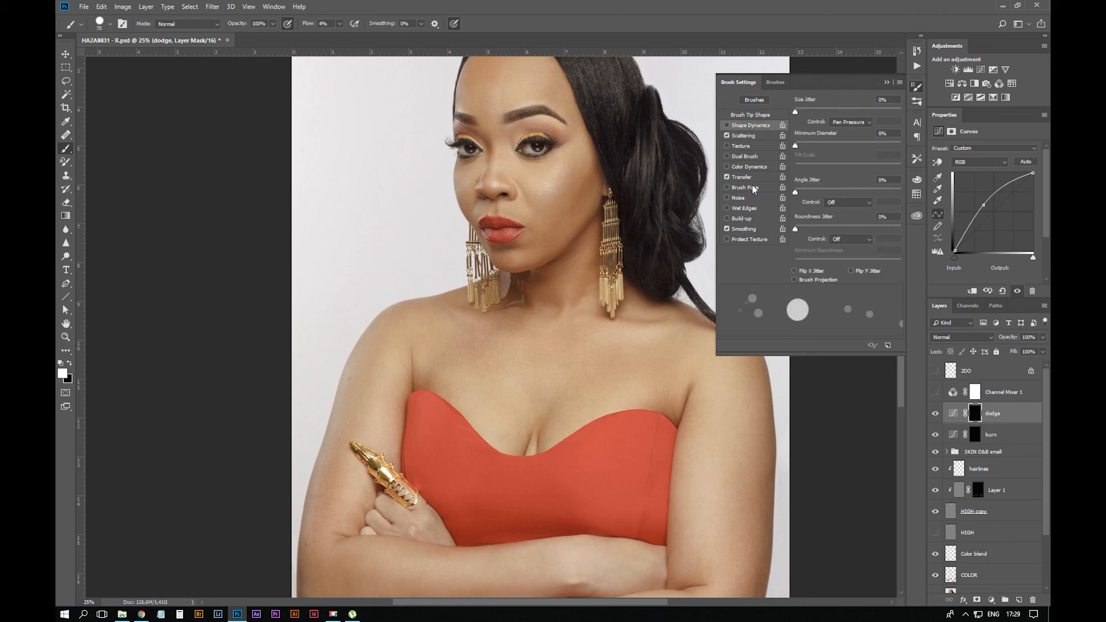
# Target the dodge layer's mask and resize the brush to 15 px, undoing test strokes on the upper chest
pyautogui.click(976, 413)
pyautogui.hotkey('ctrl', '+')
pyautogui.hotkey('ctrl', '+')
pyautogui.hotkey('ctrl', '+')
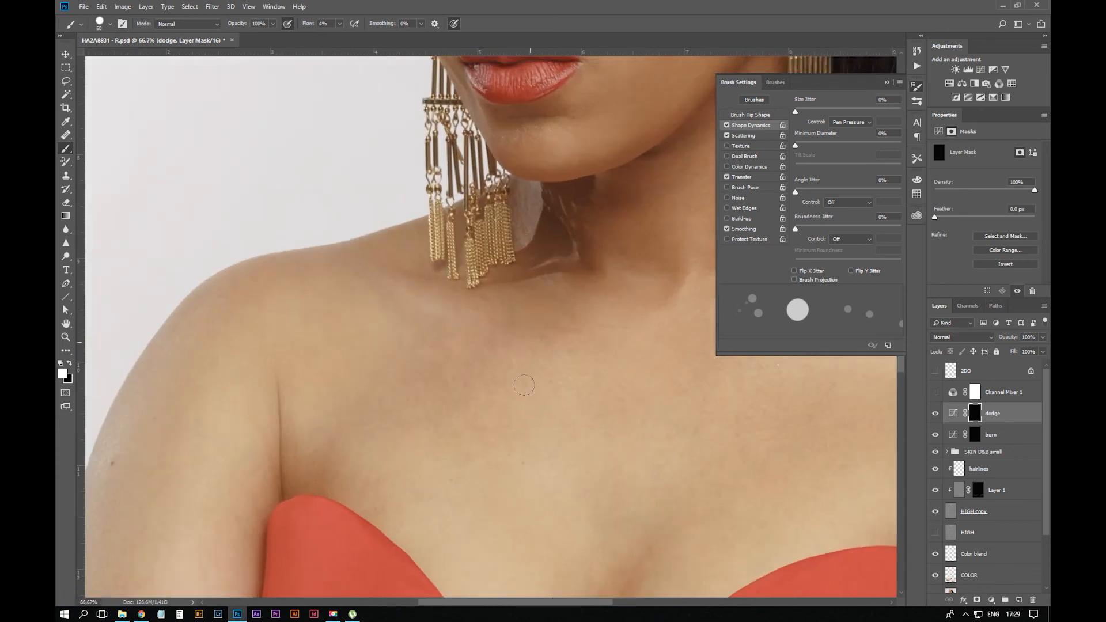
pyautogui.hotkey('ctrl', 'z')
pyautogui.press(']')
pyautogui.press(']')
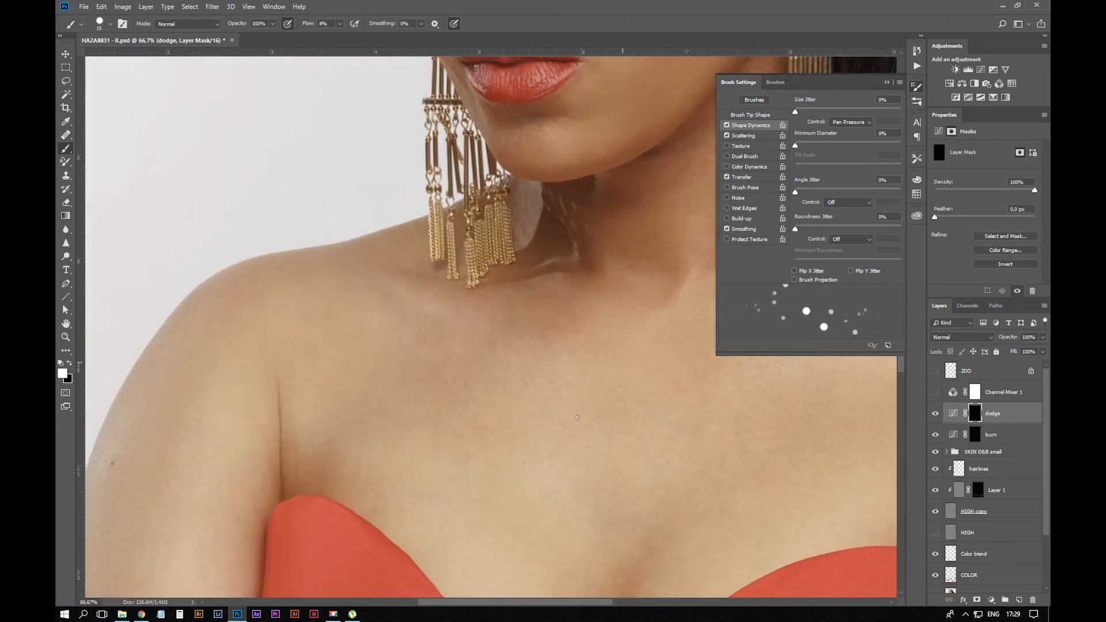
pyautogui.hotkey('ctrl', 'z')
# Raise the brush flow to 62% and undo a test stroke on the chest
pyautogui.click(340, 23)
pyautogui.moveTo(337, 37); pyautogui.dragTo(367, 37)
pyautogui.moveTo(557, 350); pyautogui.dragTo(574, 404)
pyautogui.hotkey('ctrl', 'z')
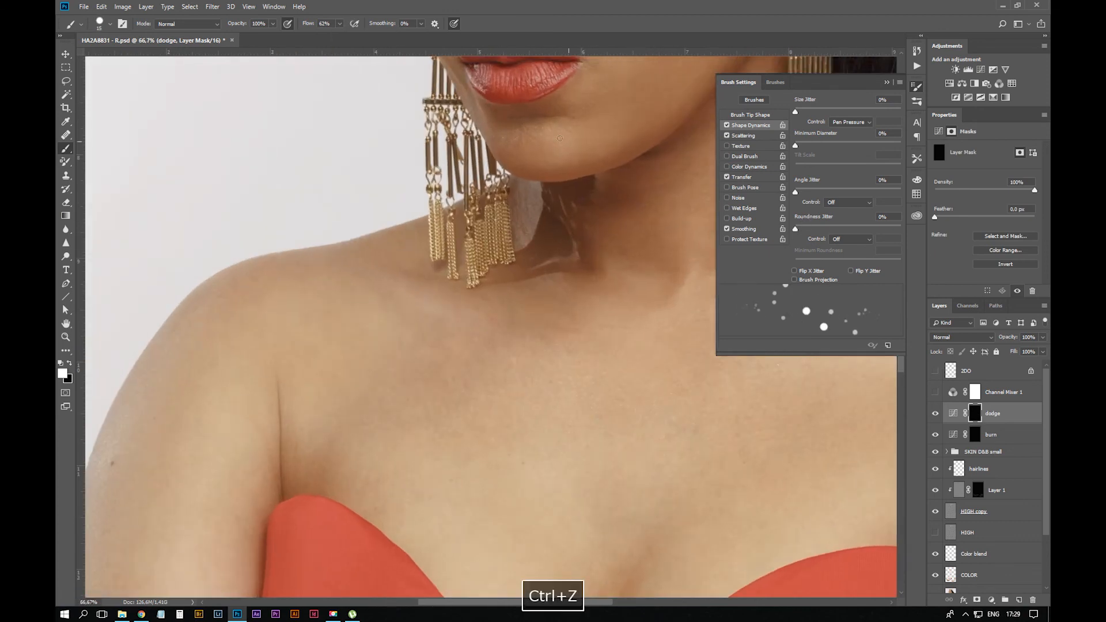
# Set the brush's size jitter to 75%, undoing the test strokes made on the chest
pyautogui.moveTo(796, 111); pyautogui.dragTo(819, 112)
pyautogui.moveTo(567, 412); pyautogui.dragTo(615, 405)
pyautogui.hotkey('ctrl', 'z')
pyautogui.moveTo(819, 112); pyautogui.dragTo(874, 112)
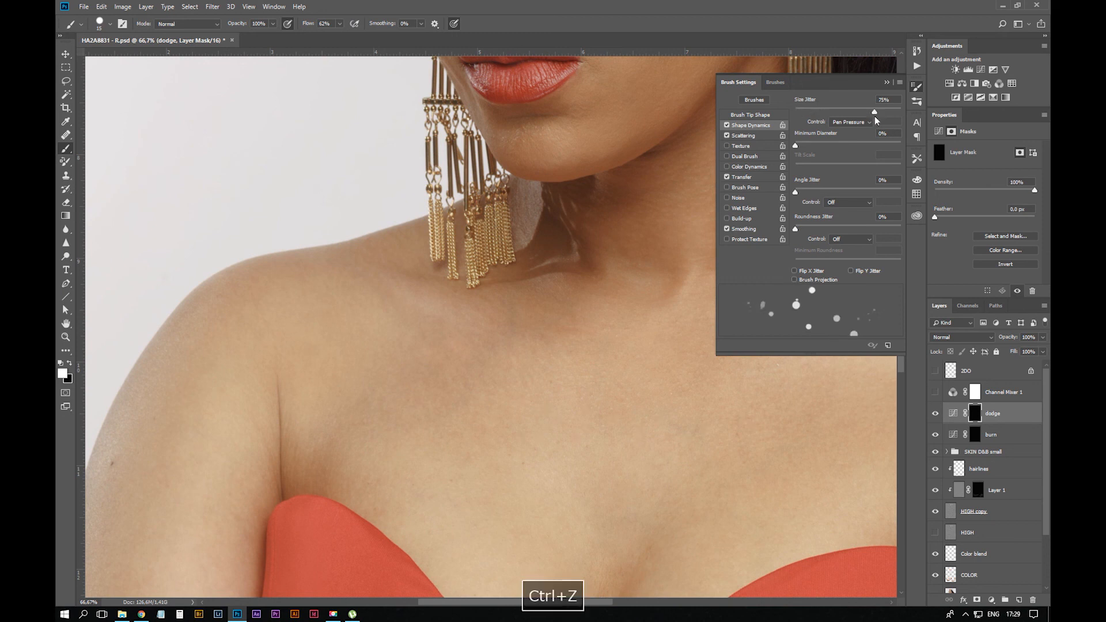
pyautogui.moveTo(608, 443); pyautogui.dragTo(542, 415)
pyautogui.hotkey('ctrl', 'z')
# Resize the brush to 9 px for the facial skin and undo the test strokes on the face
pyautogui.press('[')
pyautogui.press('[')
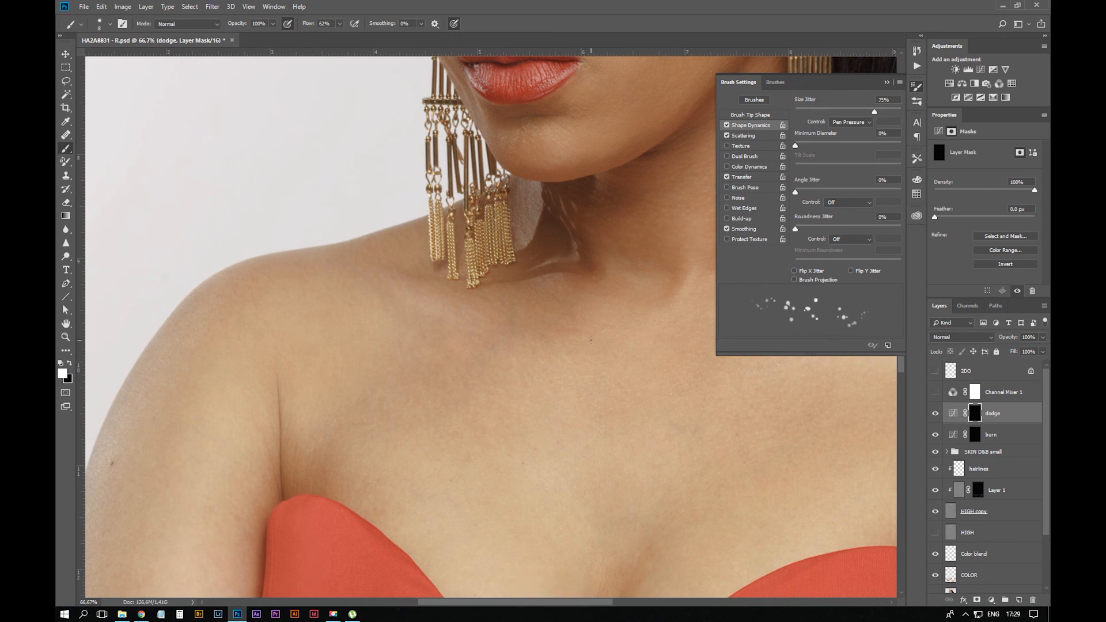
pyautogui.moveTo(590, 166); pyautogui.dragTo(504, 400)
pyautogui.hotkey('ctrl', '=')
pyautogui.press(']')
pyautogui.press(']')
pyautogui.press(']')
pyautogui.press('[')
pyautogui.press('[')
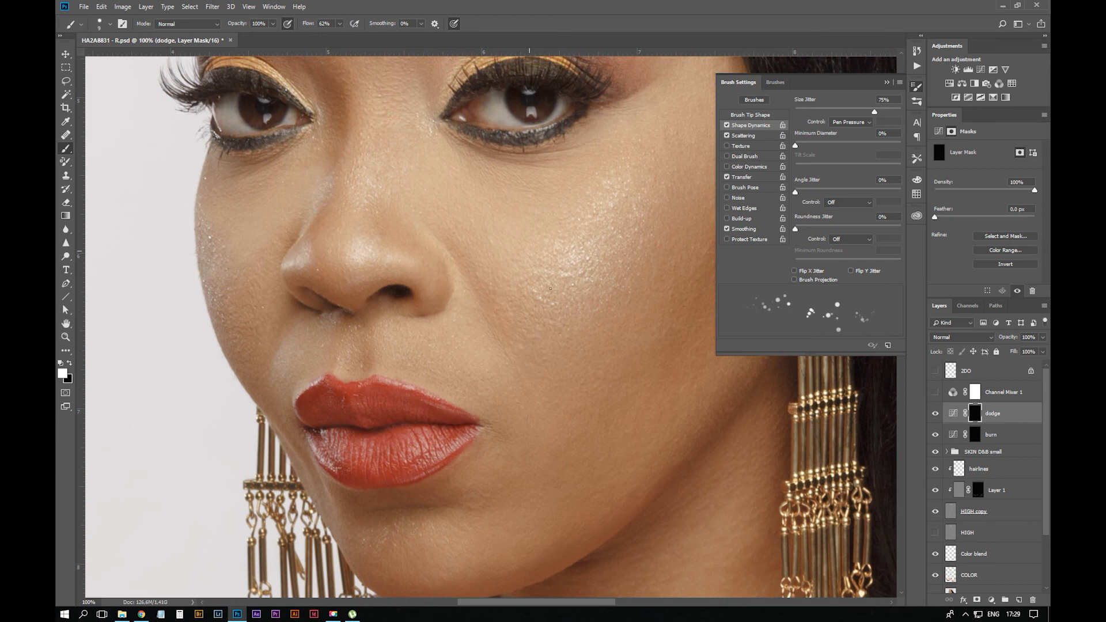
pyautogui.hotkey('ctrl', 'z')
pyautogui.moveTo(341, 24); pyautogui.dragTo(340, 45)
pyautogui.hotkey('ctrl', 'z')
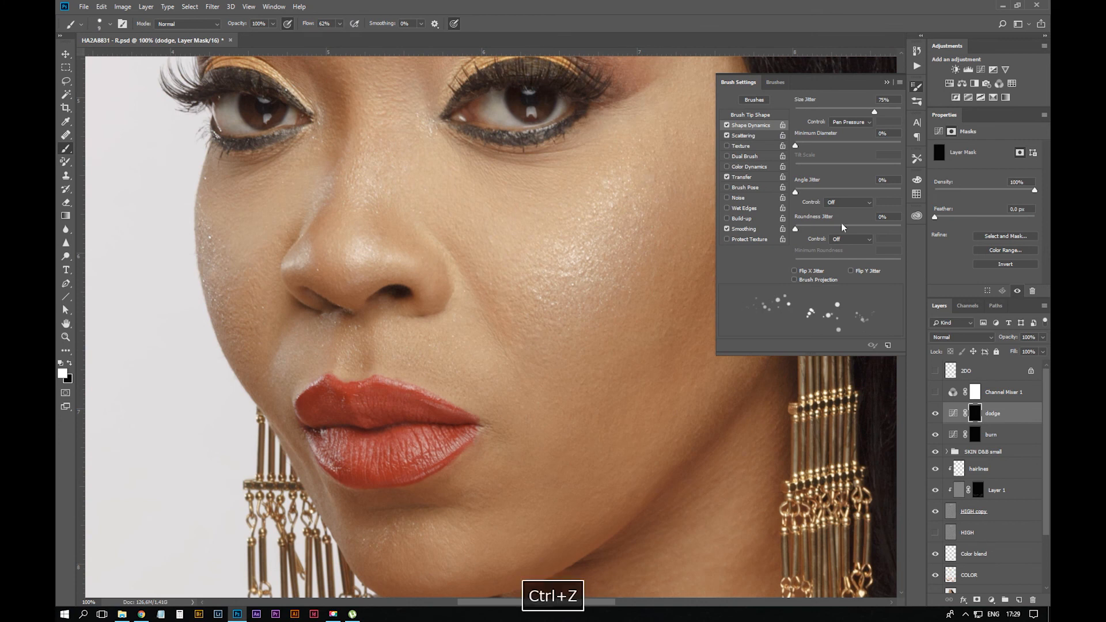
# Widen the brush tip spacing to 848% and undo the test strokes
pyautogui.click(750, 115)
pyautogui.click(885, 260)
pyautogui.moveTo(884, 261)
pyautogui.mouseDown()
pyautogui.moveTo(896, 238)
pyautogui.moveTo(901, 260)
pyautogui.mouseUp()
pyautogui.hotkey('ctrl', 'z')
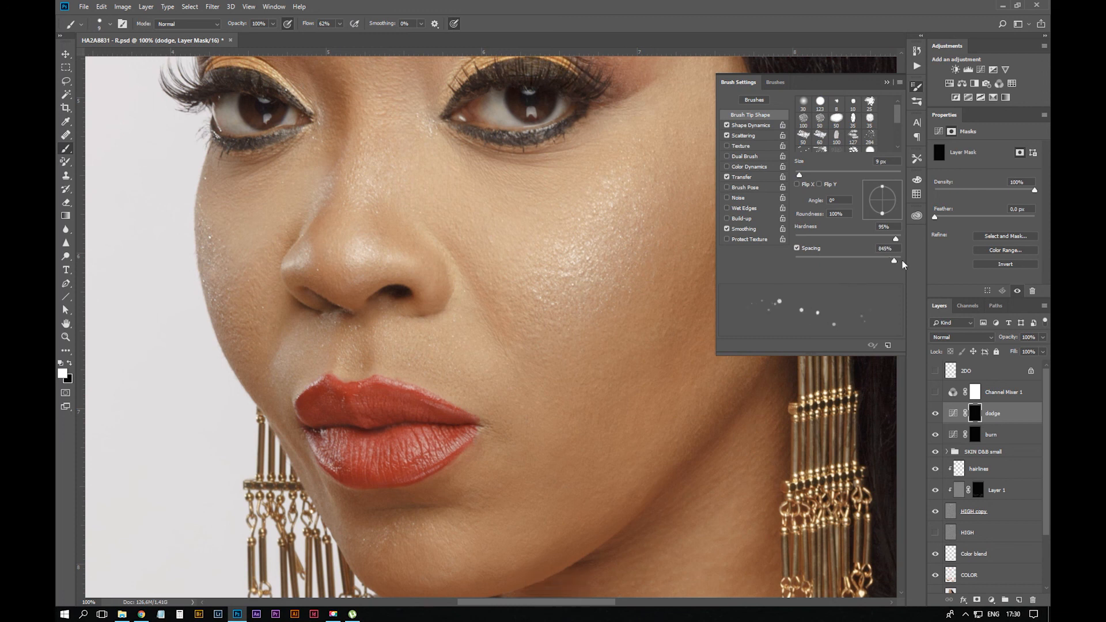
pyautogui.hotkey('ctrl', 'z')
# Set the brush's minimum diameter to 26% and reduce its size for fine dodging on the face
pyautogui.click(750, 125)
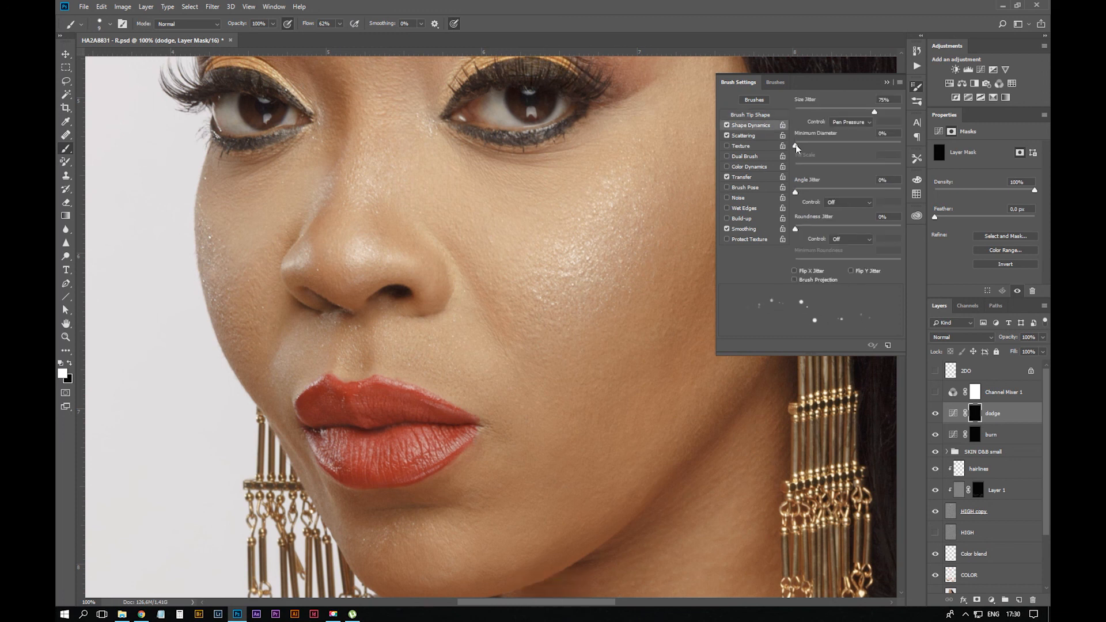
pyautogui.press('[')
pyautogui.press('[')
pyautogui.press('[')
pyautogui.hotkey('ctrl', '-')
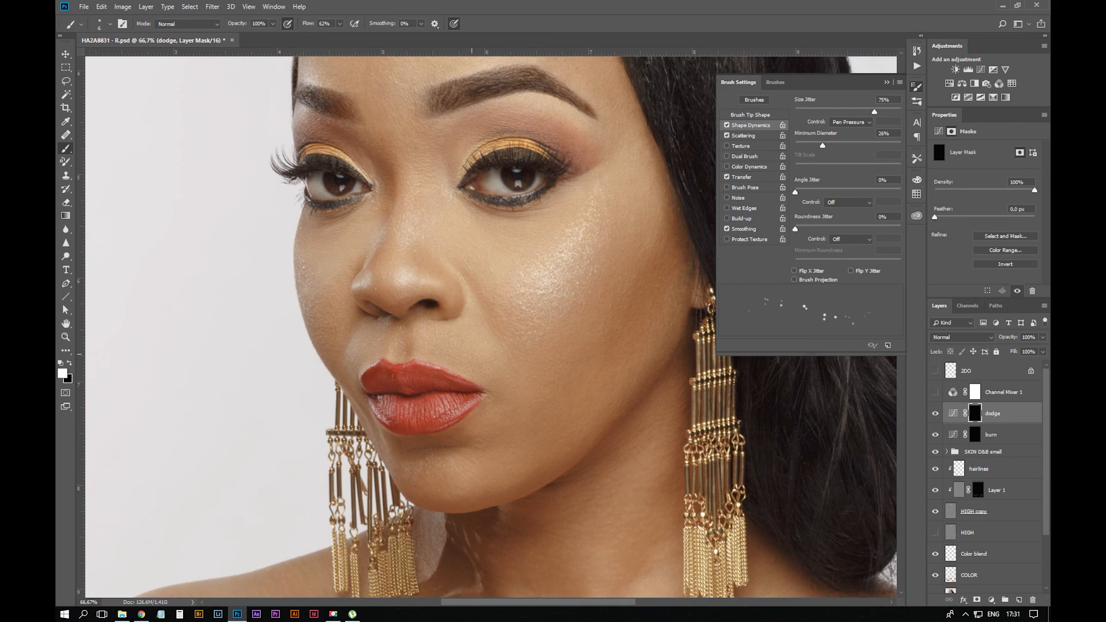
# Compare the face before and after the dodge strokes by undoing strokes and toggling the dodge layer's visibility
pyautogui.hotkey('ctrl', 'z')
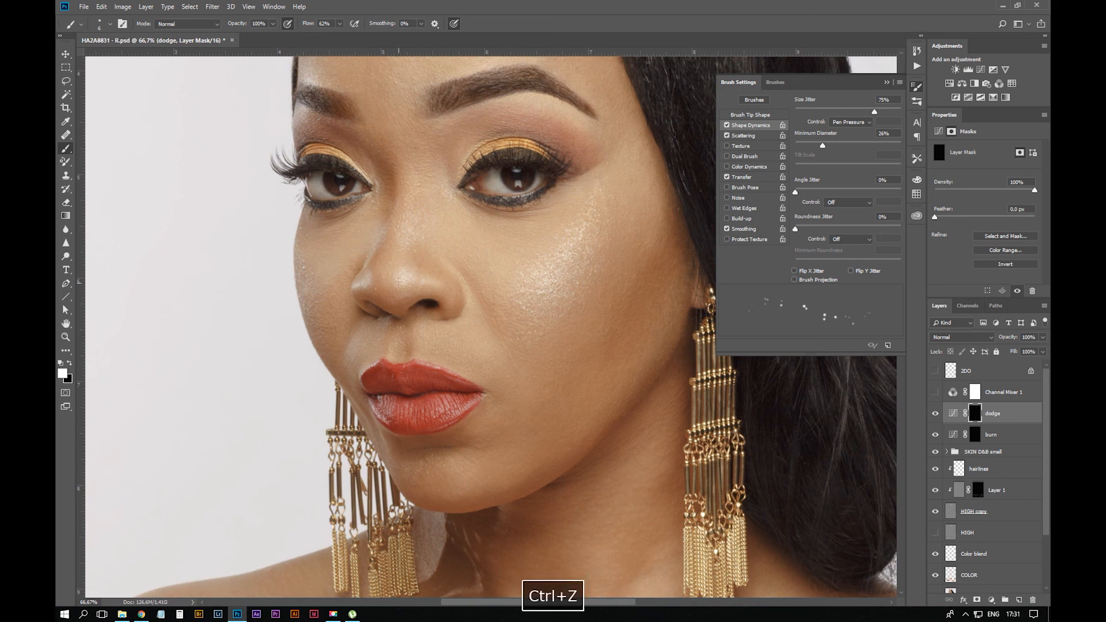
pyautogui.hotkey('ctrl', 'z')
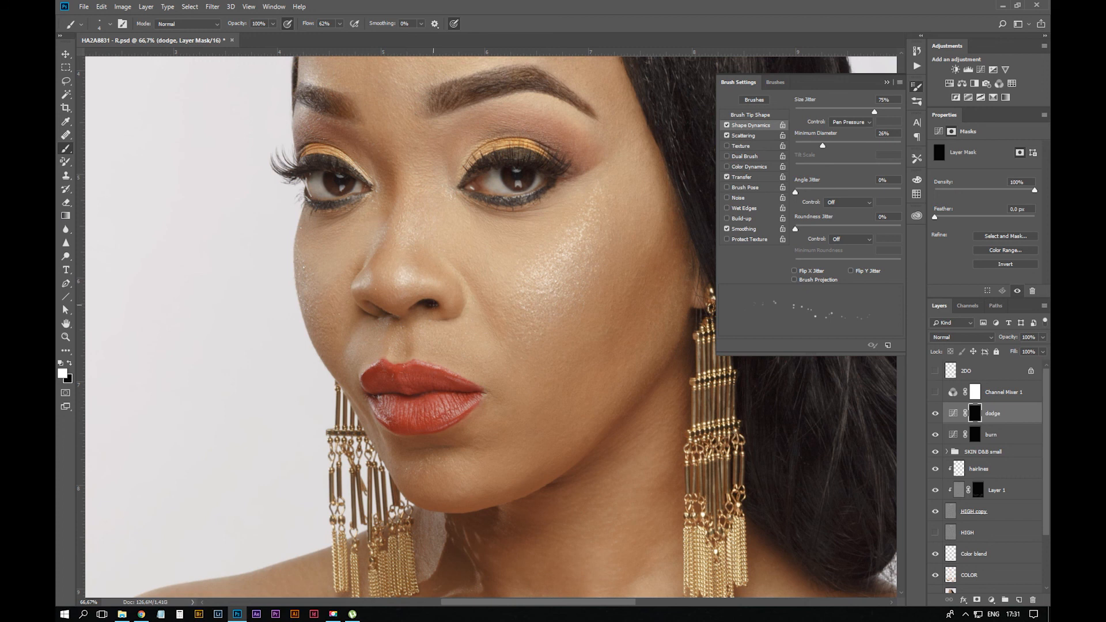
pyautogui.hotkey('ctrl', '-')
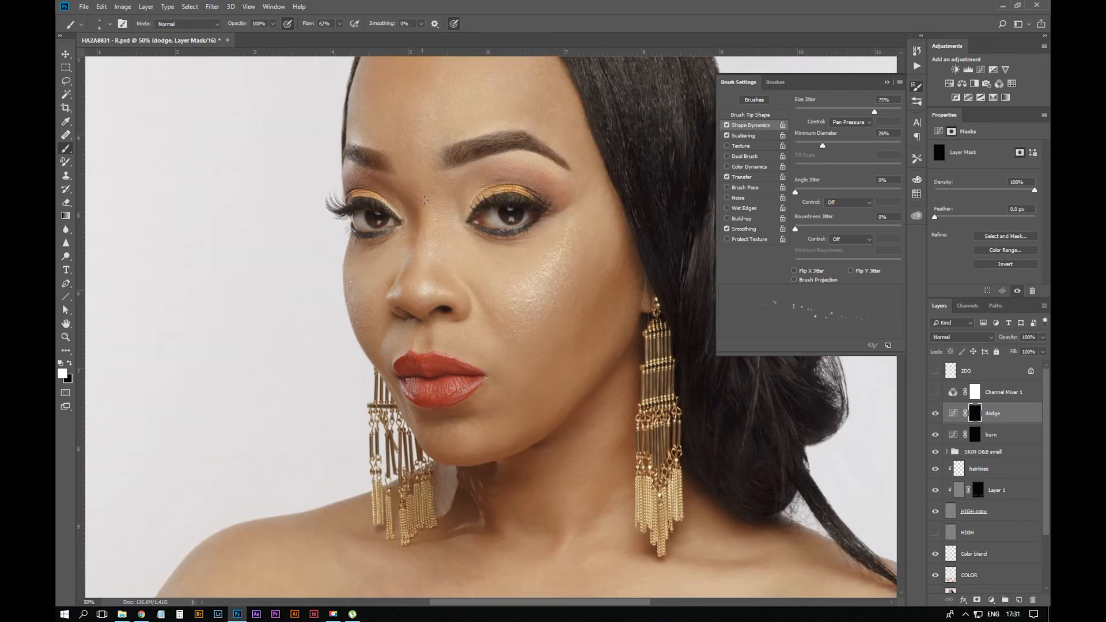
pyautogui.hotkey('ctrl', '-')
pyautogui.hotkey('ctrl', '+')
pyautogui.hotkey('ctrl', '+')
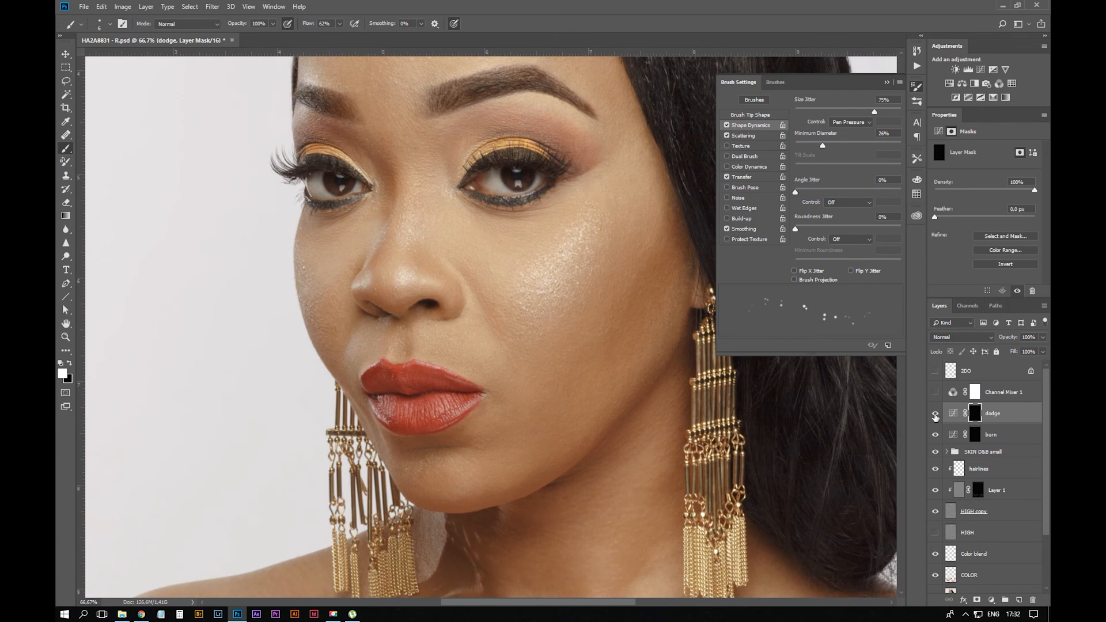
pyautogui.click(935, 414)
pyautogui.click(935, 414)
# Set the blend mode of the dodge and burn Curves layers to Luminosity and target the burn layer's mask
pyautogui.click(975, 435)
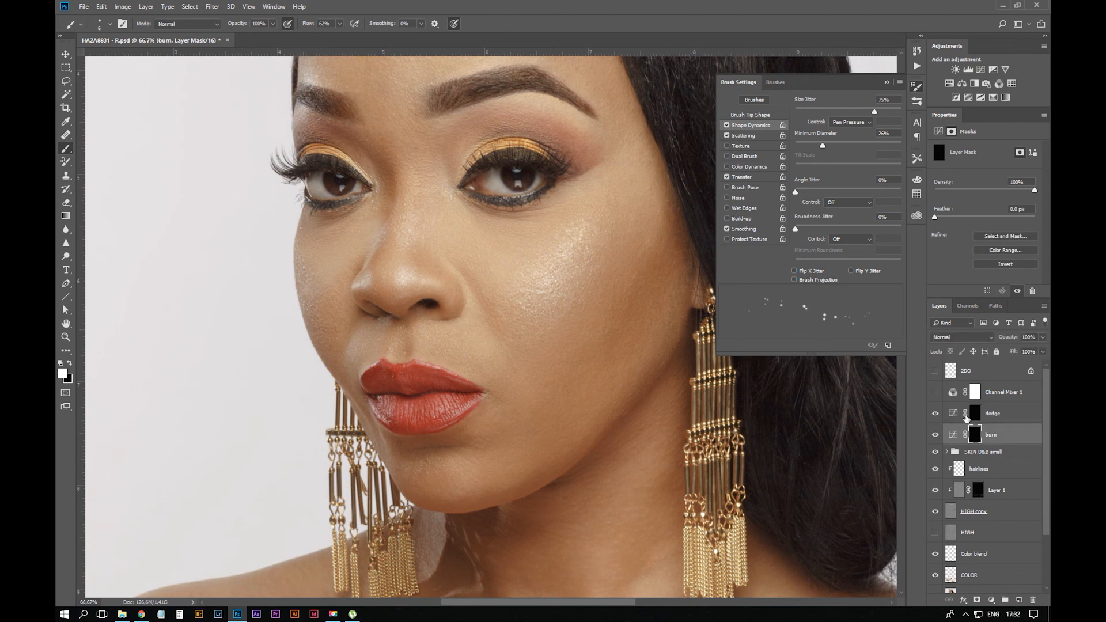
pyautogui.click(962, 337)
pyautogui.click(945, 588)
pyautogui.hotkey('ctrl', 'z')
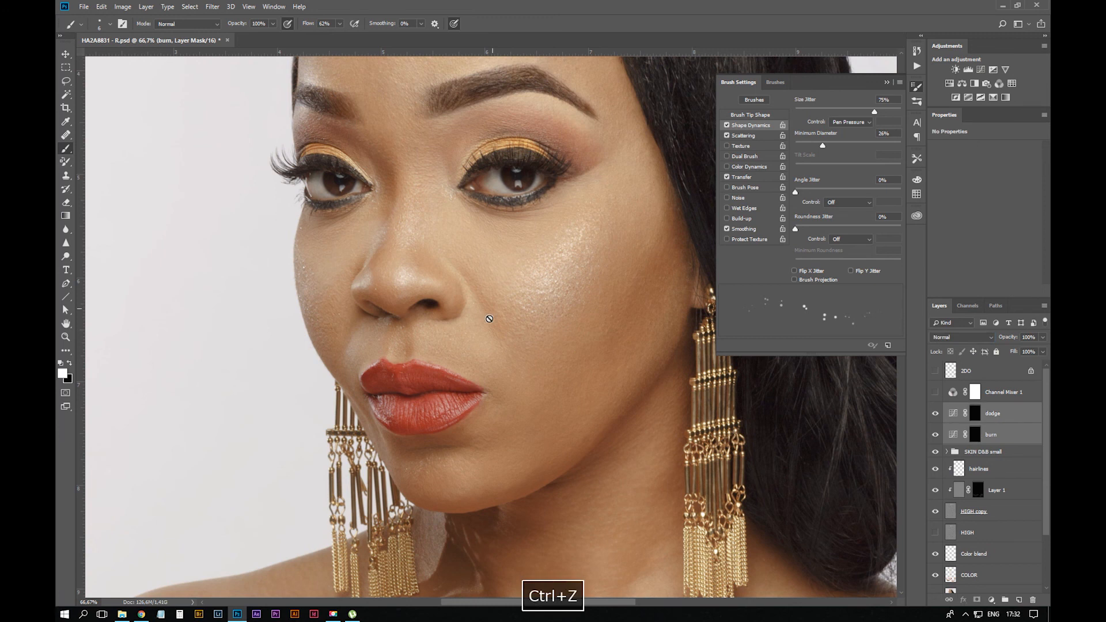
pyautogui.hotkey('ctrl', 'shift', 'z')
pyautogui.keyDown('shift'); pyautogui.click(990, 421); pyautogui.keyUp('shift')
pyautogui.click(975, 435)
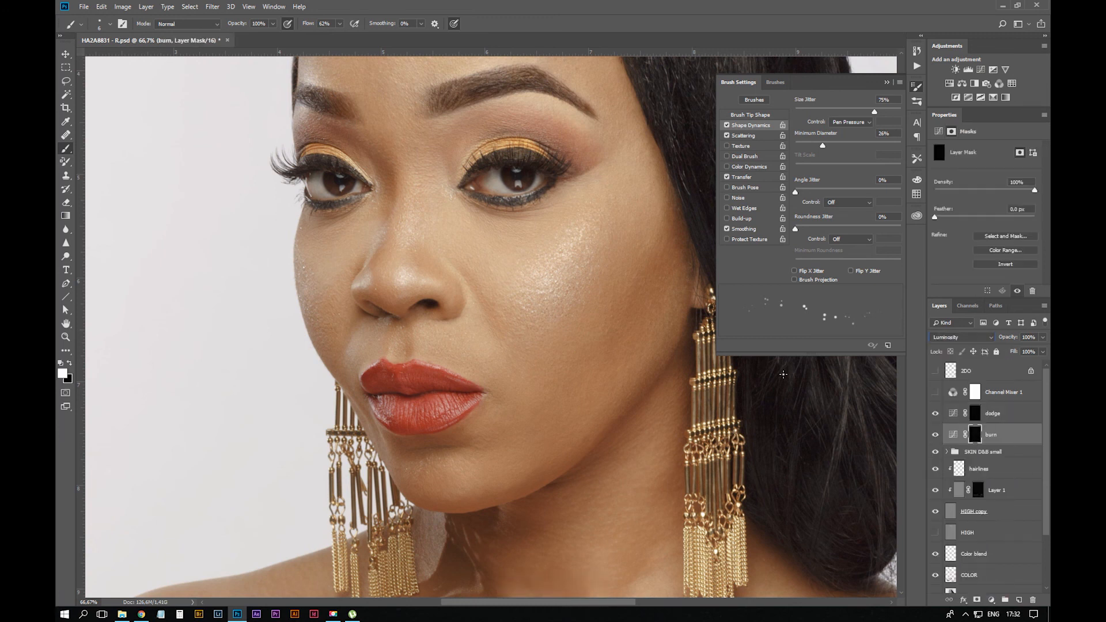
# Undo the last burn stroke and lower the brush flow to 17%
pyautogui.hotkey('ctrl', 'z')
pyautogui.click(340, 24)
pyautogui.moveTo(332, 35); pyautogui.dragTo(318, 35)
pyautogui.hotkey('ctrl', '-')
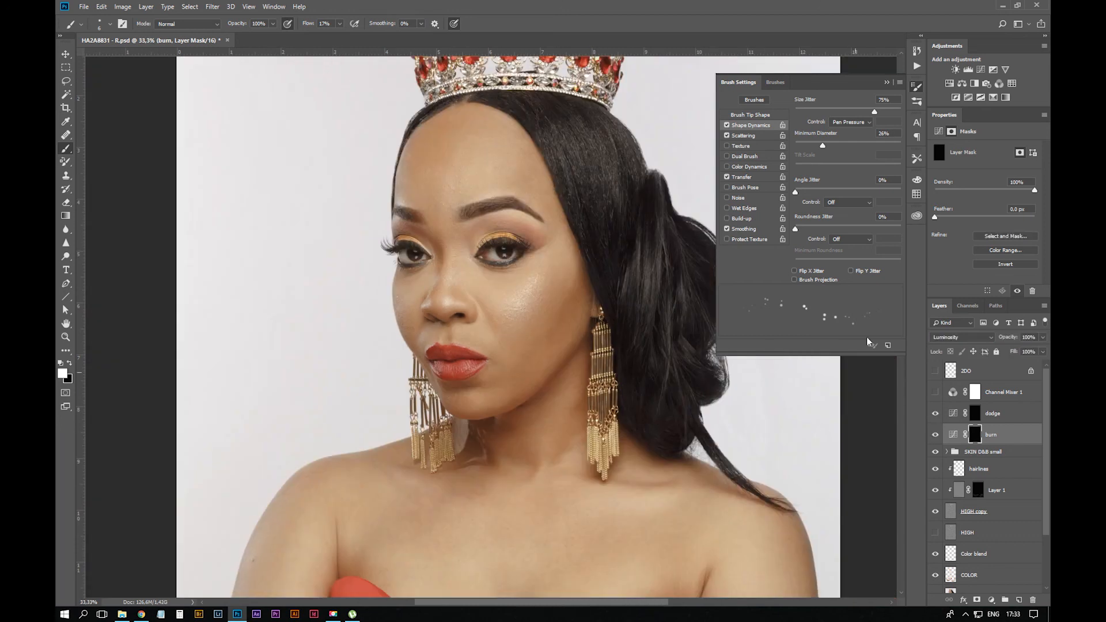
# Reshape the burn layer's curve with a raised black end and a midpoint at input 123, output 81, and retarget its mask
pyautogui.hotkey('ctrl', '+')
pyautogui.hotkey('ctrl', '+')
pyautogui.hotkey('ctrl', '+')
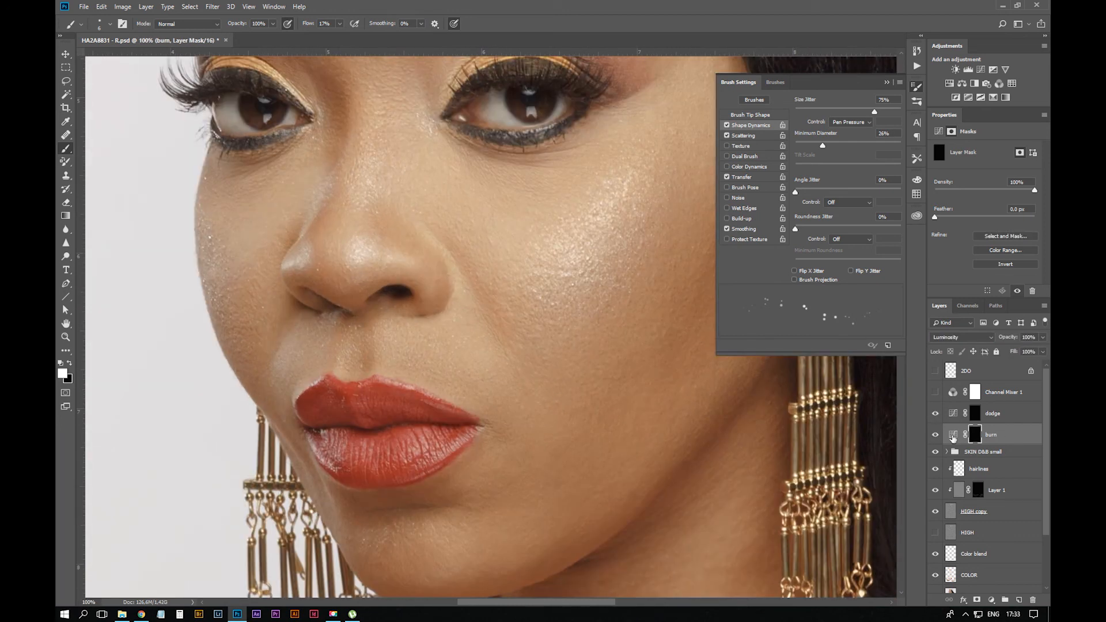
pyautogui.click(954, 434)
pyautogui.moveTo(948, 227); pyautogui.dragTo(945, 243)
pyautogui.moveTo(1003, 219)
pyautogui.mouseDown()
pyautogui.moveTo(984, 232)
pyautogui.moveTo(1003, 235)
pyautogui.moveTo(994, 226)
pyautogui.mouseUp()
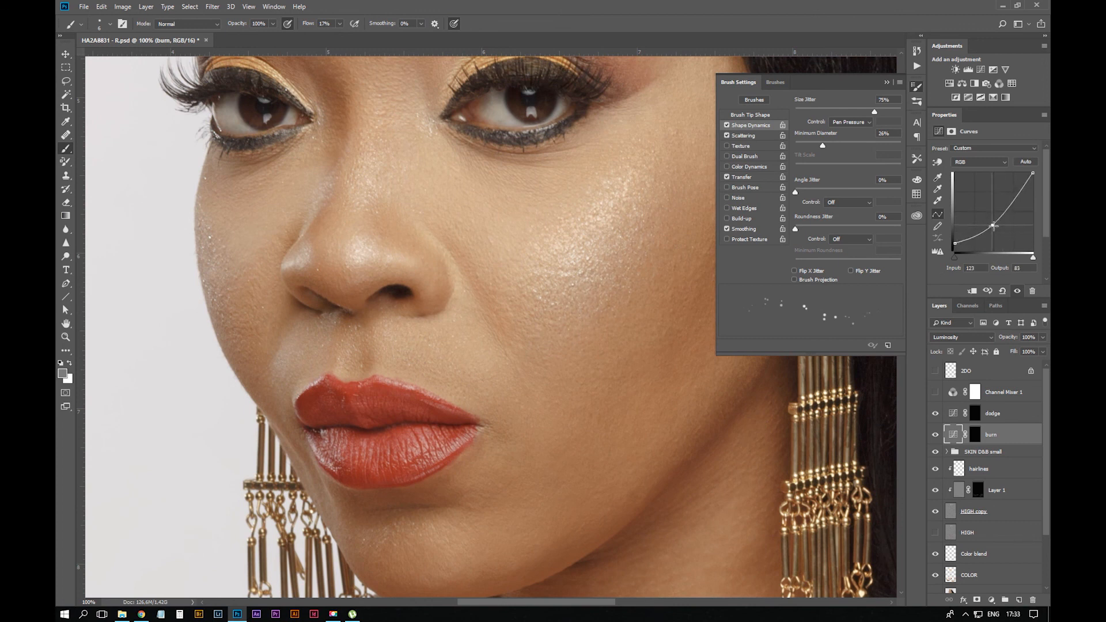
pyautogui.click(975, 434)
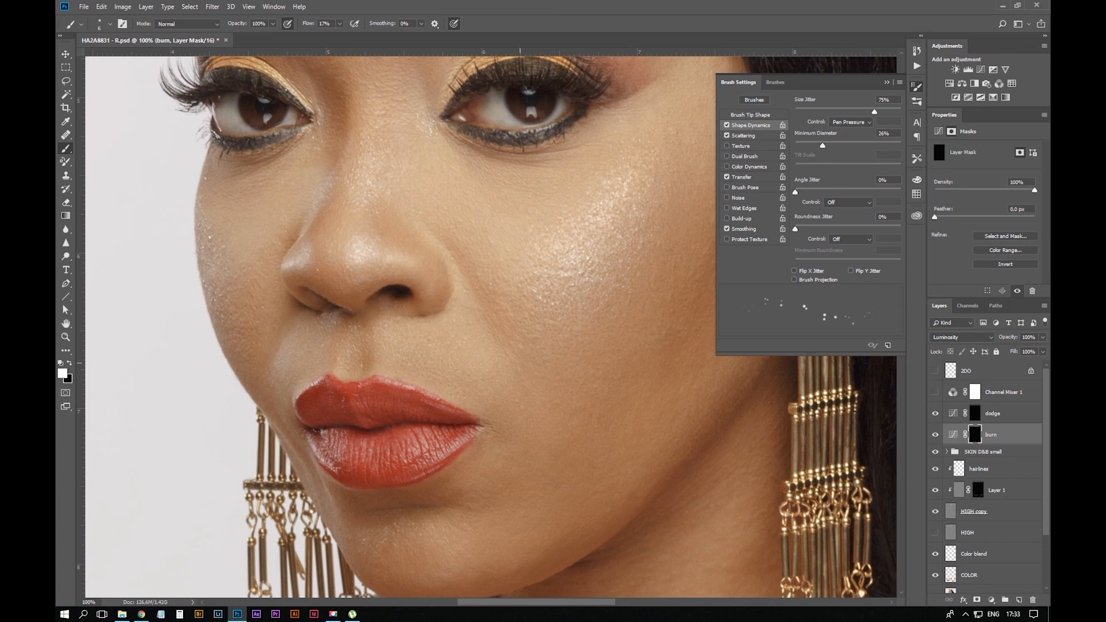
# Set the brush flow to 25% and burn small spots on the cheek beside the nose
pyautogui.click(340, 23)
pyautogui.moveTo(342, 35); pyautogui.dragTo(344, 36)
pyautogui.click(509, 284)
pyautogui.press('space')
pyautogui.moveTo(548, 506); pyautogui.dragTo(581, 272)
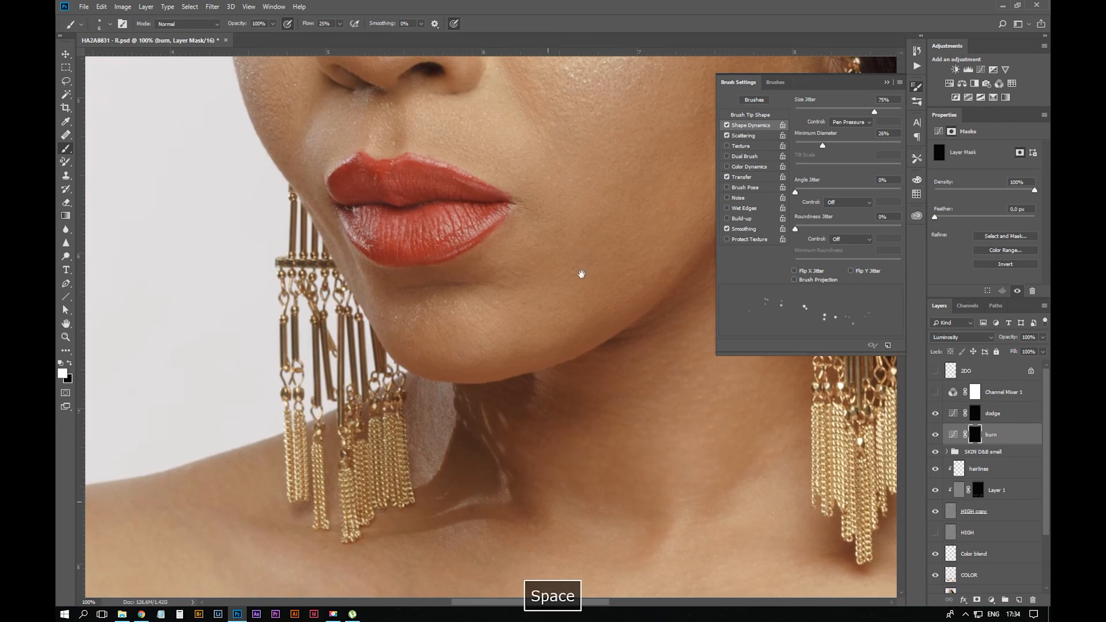
# Target the dodge layer's mask for the lower face and inspect the chin, cheeks and forehead
pyautogui.click(974, 413)
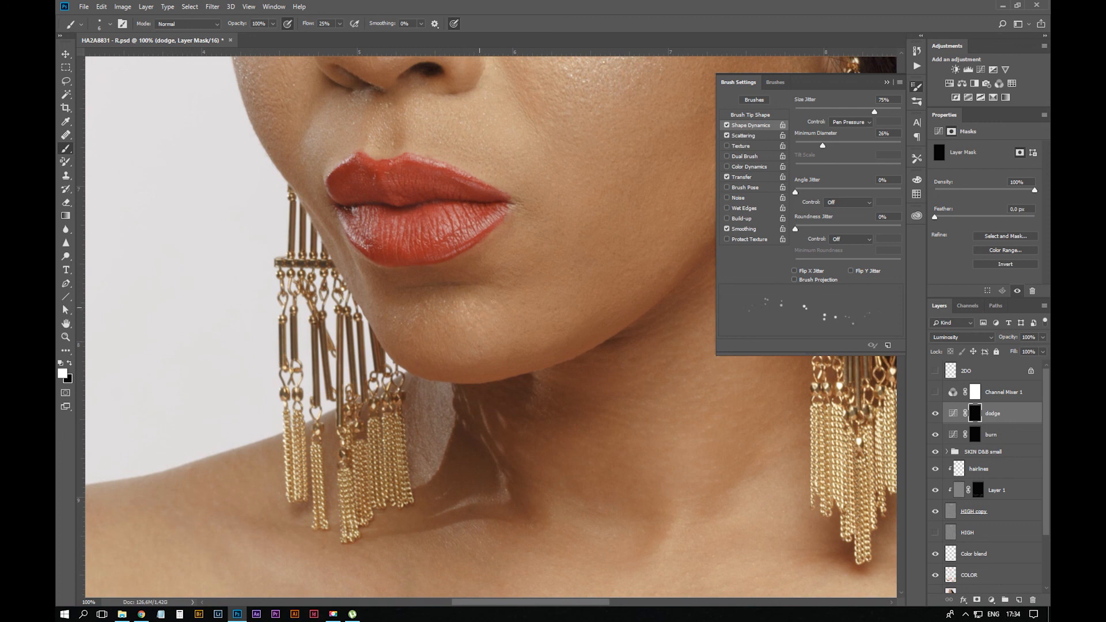
pyautogui.hotkey('ctrl', '-')
pyautogui.hotkey('ctrl', '-')
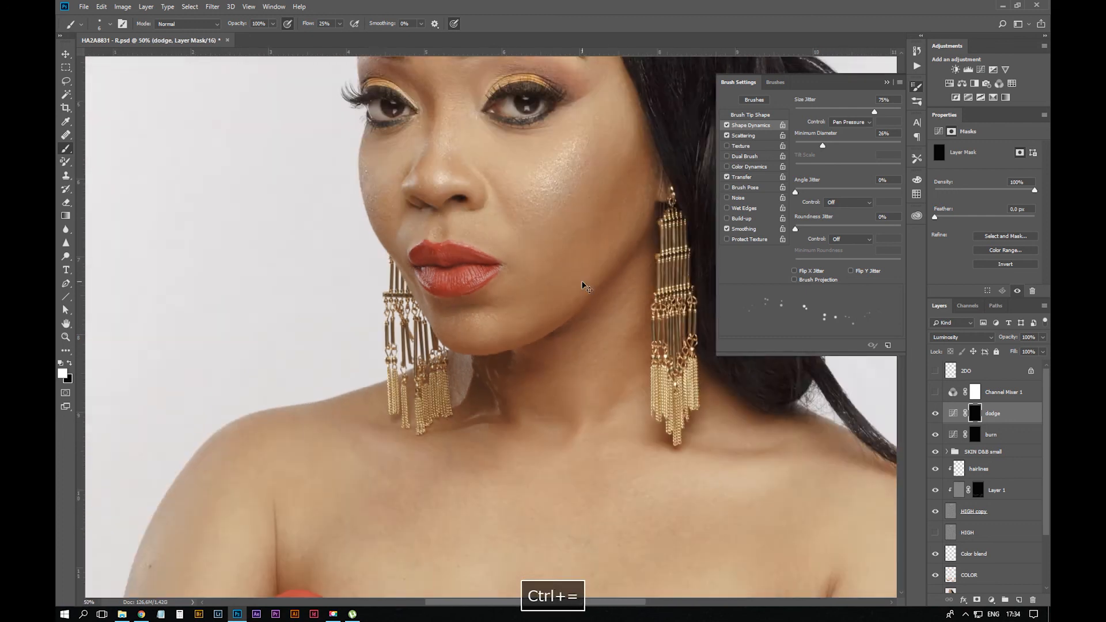
pyautogui.hotkey('ctrl', '+')
pyautogui.moveTo(541, 181); pyautogui.dragTo(542, 412)
pyautogui.hotkey('ctrl', '-')
pyautogui.hotkey('ctrl', '-')
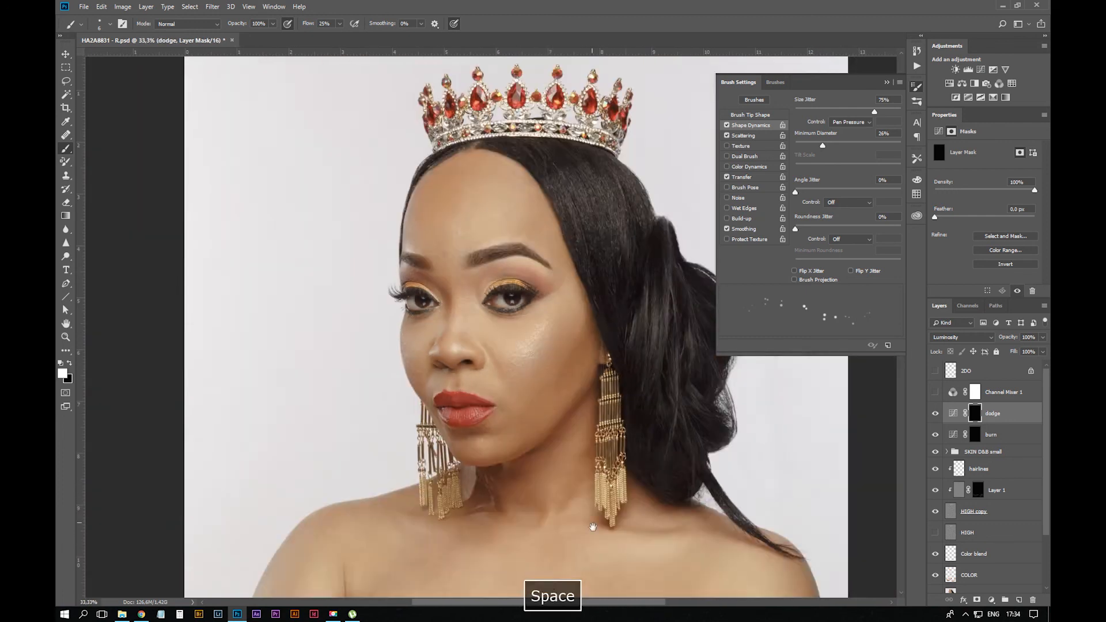
# Examine the skin texture on the folded arms, shoulder, chest and hand
pyautogui.moveTo(593, 524); pyautogui.dragTo(530, 87)
pyautogui.moveTo(389, 395); pyautogui.dragTo(400, 286)
pyautogui.hotkey('ctrl', '+')
pyautogui.hotkey('ctrl', '+')
pyautogui.moveTo(629, 351); pyautogui.dragTo(305, 254)
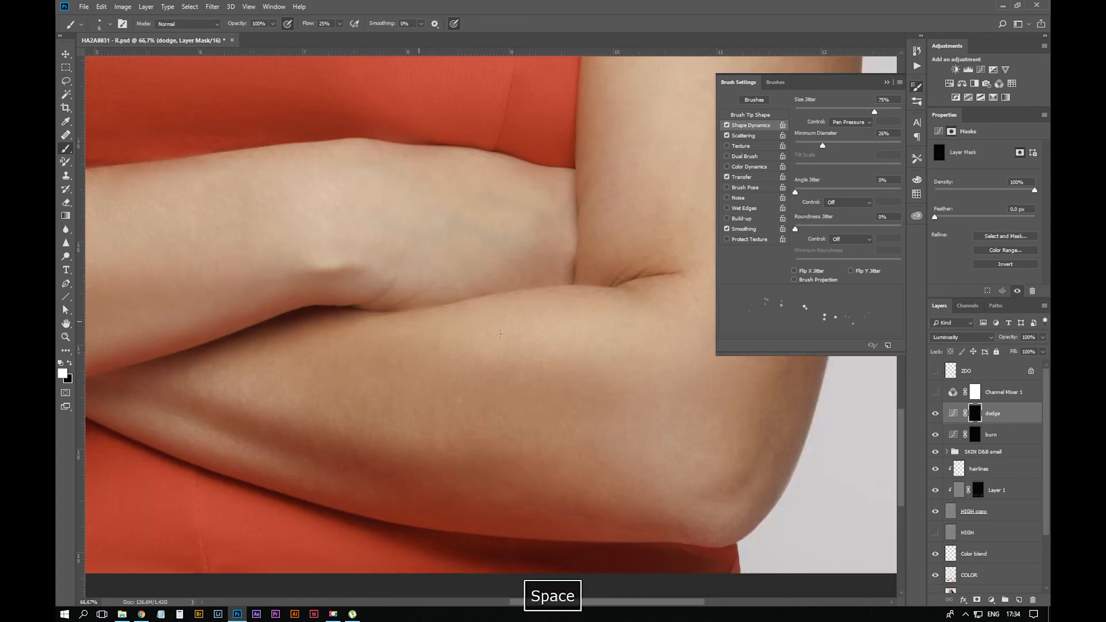
pyautogui.moveTo(577, 98); pyautogui.dragTo(363, 594)
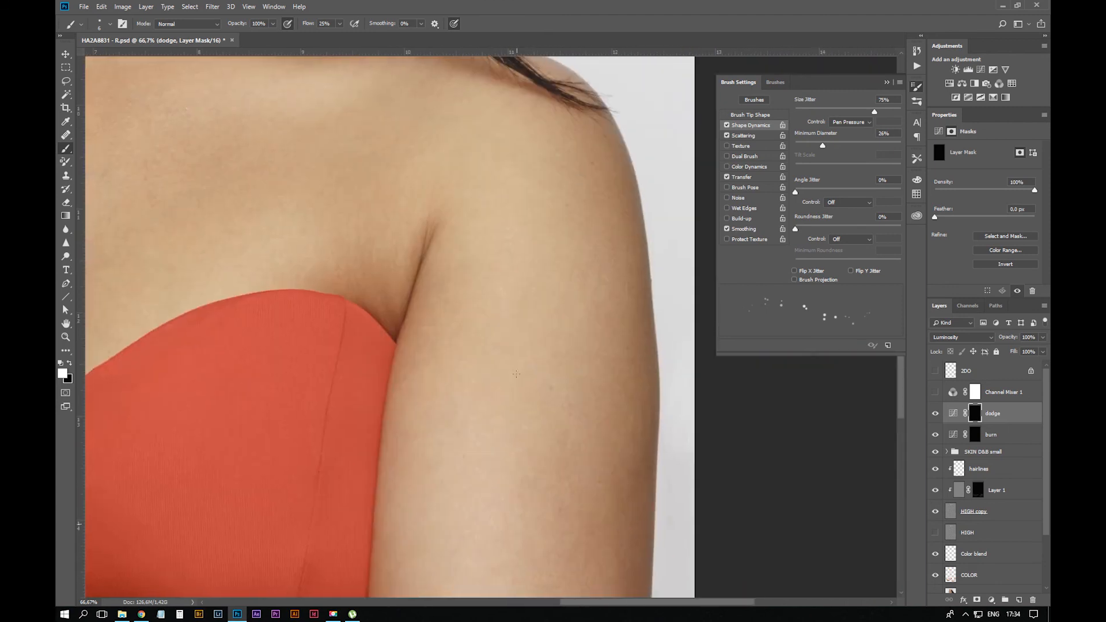
pyautogui.moveTo(517, 374); pyautogui.dragTo(269, 363)
pyautogui.hotkey('ctrl', '-')
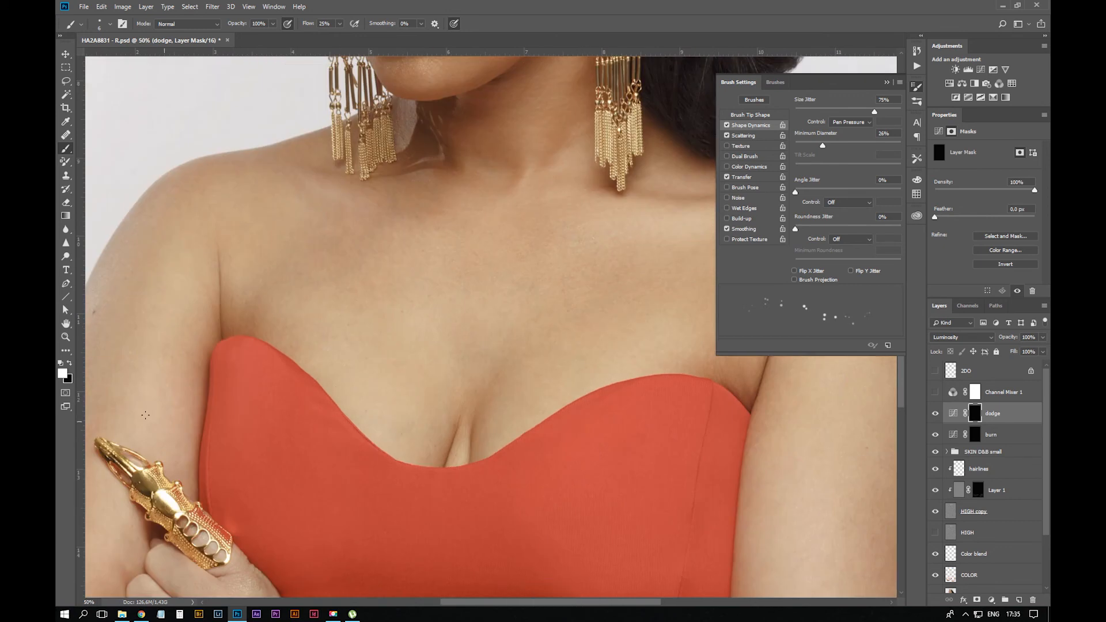
pyautogui.moveTo(307, 395); pyautogui.dragTo(550, 325)
pyautogui.moveTo(504, 428)
pyautogui.mouseDown()
pyautogui.moveTo(502, 94)
pyautogui.moveTo(409, 115)
pyautogui.mouseUp()
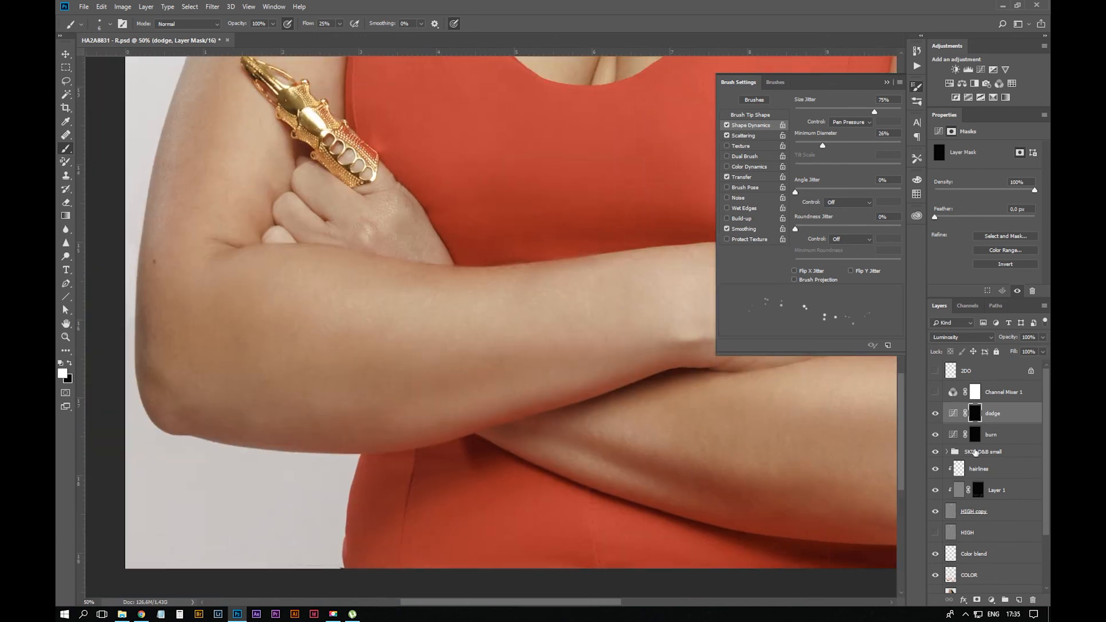
# Target the burn layer's mask and inspect the skin texture on the forearms, upper arm and chest
pyautogui.click(976, 436)
pyautogui.moveTo(543, 280); pyautogui.dragTo(304, 286)
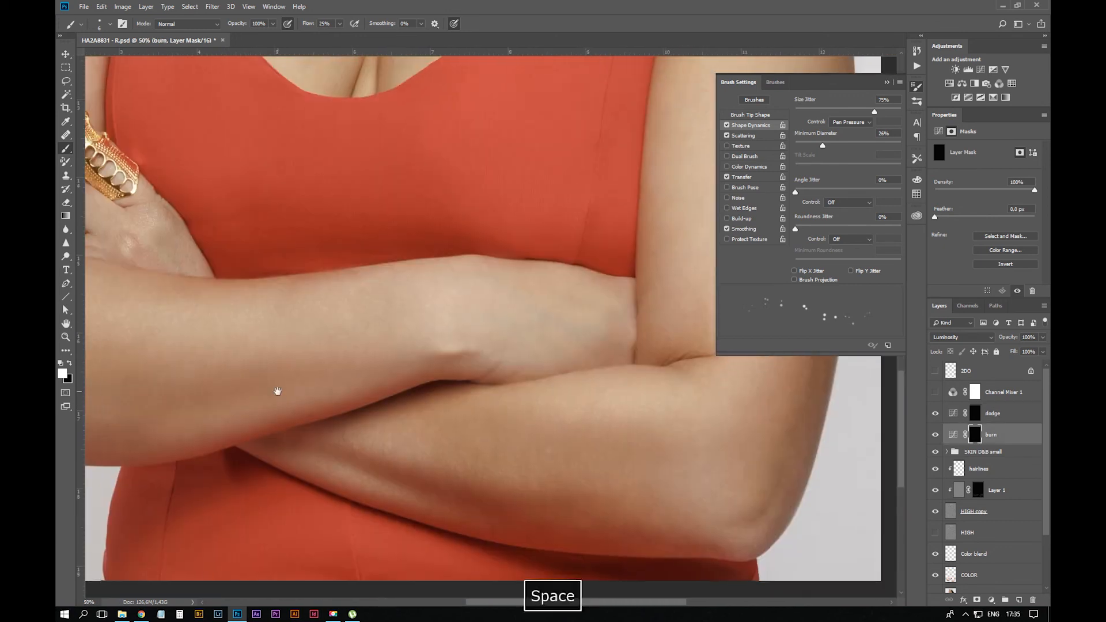
pyautogui.moveTo(680, 295); pyautogui.dragTo(444, 393)
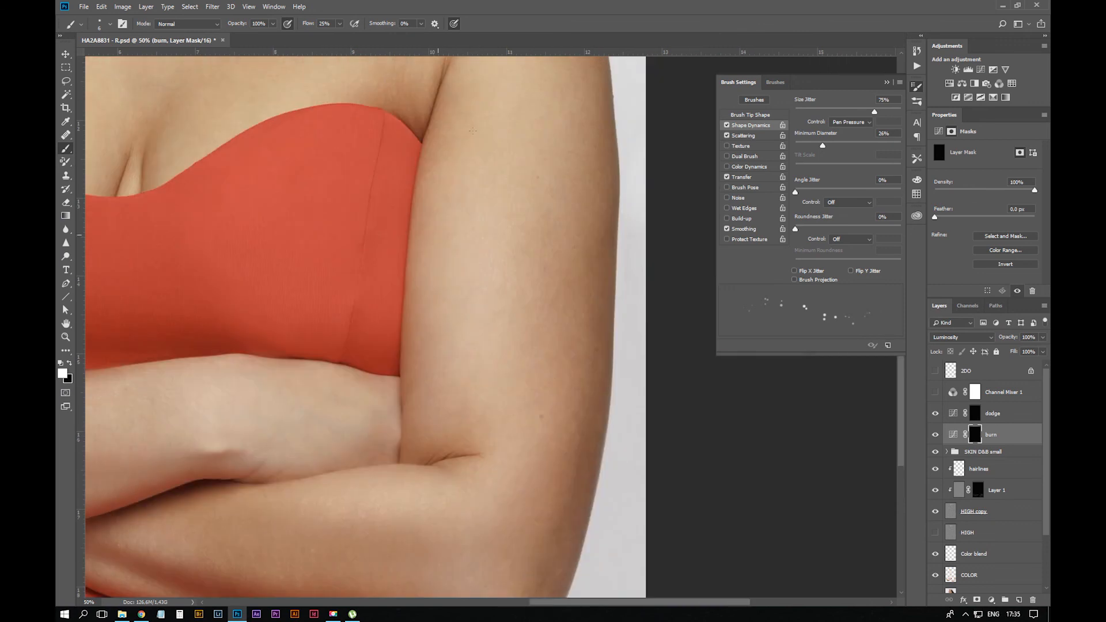
pyautogui.moveTo(589, 183); pyautogui.dragTo(716, 443)
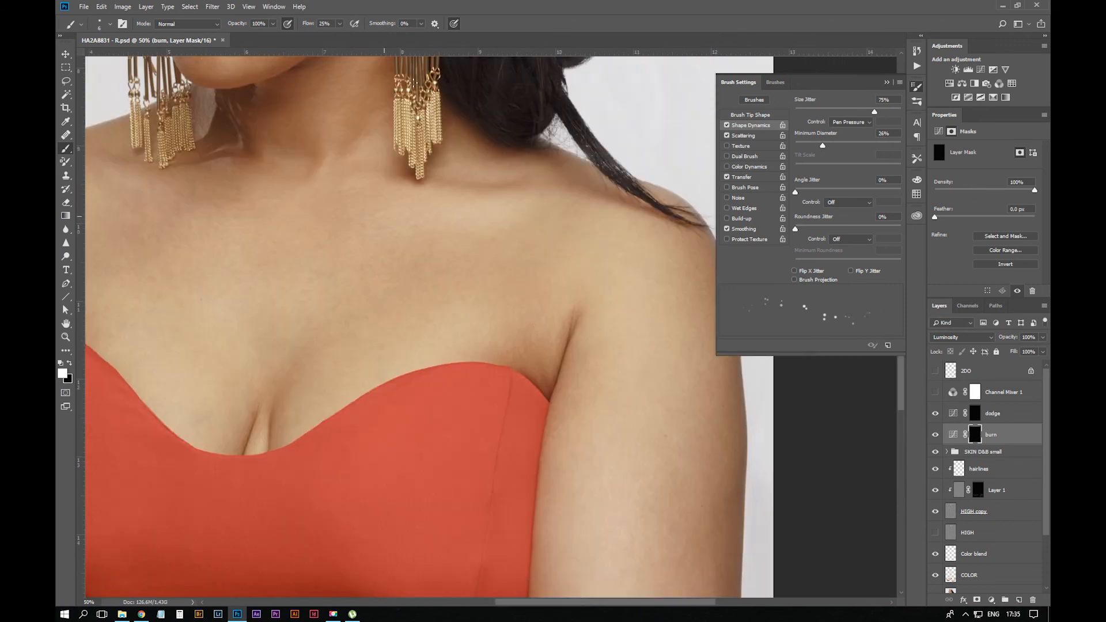
# Lower the fill of the dodge and burn layers together to 63%
pyautogui.hotkey('ctrl', '-')
pyautogui.hotkey('ctrl', '-')
pyautogui.keyDown('shift'); pyautogui.click(1011, 415); pyautogui.keyUp('shift')
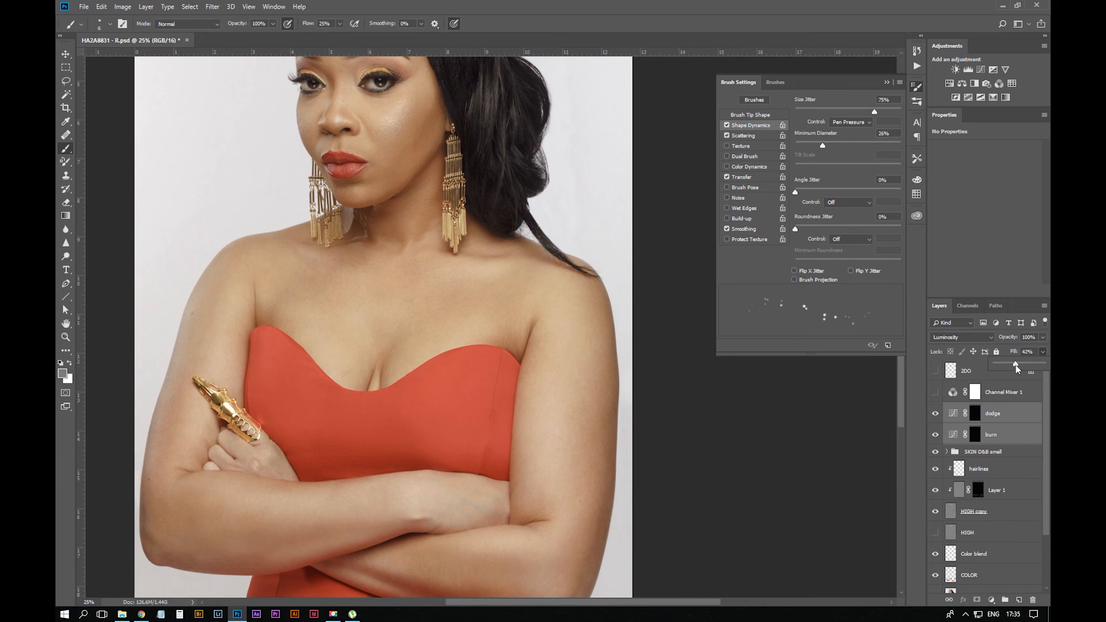
pyautogui.moveTo(1016, 366); pyautogui.dragTo(1050, 357)
# Compare the arms and the whole portrait with the dodge and burn layers hidden and shown
pyautogui.hotkey('ctrl', '+')
pyautogui.hotkey('ctrl', '+')
pyautogui.moveTo(609, 452); pyautogui.dragTo(624, 47)
pyautogui.moveTo(681, 406); pyautogui.dragTo(605, 446)
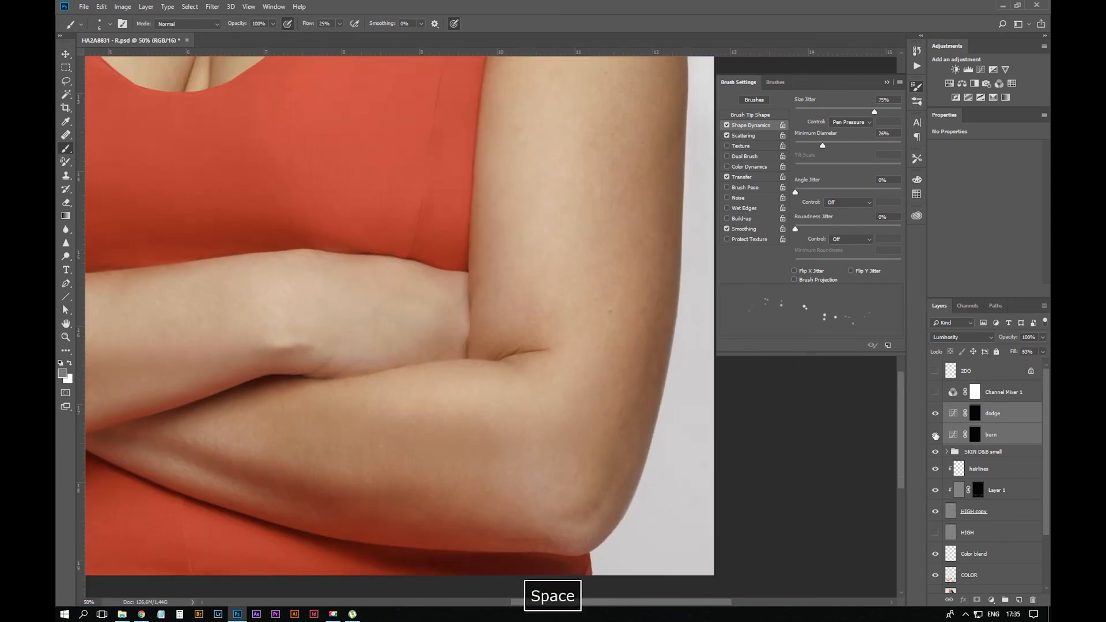
pyautogui.moveTo(936, 437)
pyautogui.mouseDown()
pyautogui.moveTo(938, 413)
pyautogui.moveTo(940, 435)
pyautogui.mouseUp()
pyautogui.moveTo(938, 392)
pyautogui.mouseDown()
pyautogui.moveTo(941, 435)
pyautogui.moveTo(936, 414)
pyautogui.mouseUp()
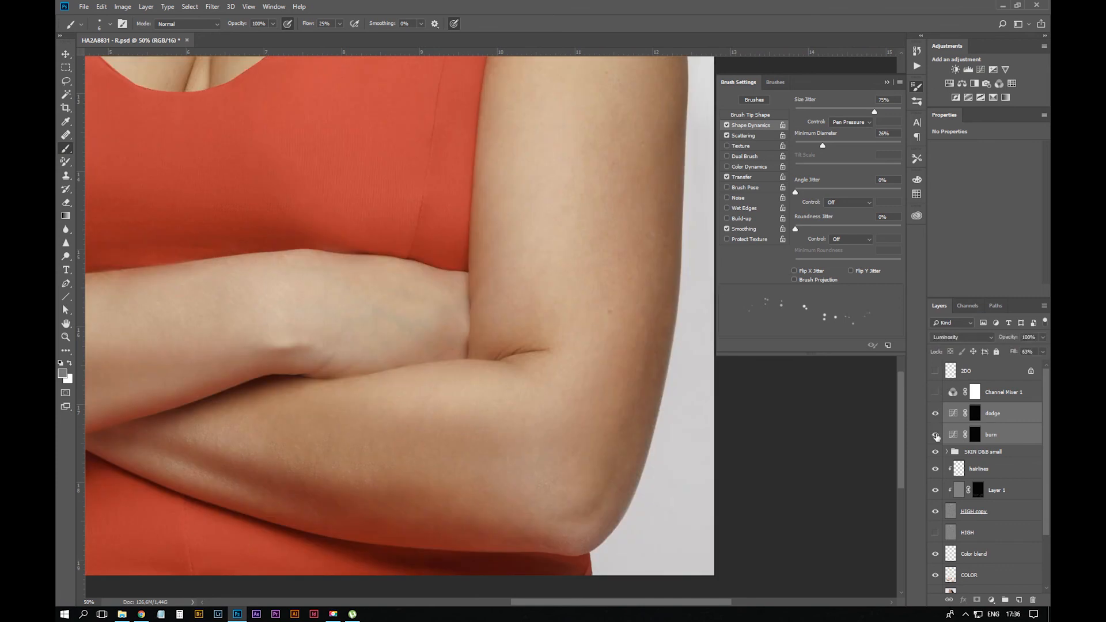
pyautogui.press('space')
pyautogui.moveTo(620, 220); pyautogui.dragTo(539, 377)
pyautogui.hotkey('ctrl', '-')
pyautogui.hotkey('ctrl', '-')
pyautogui.hotkey('ctrl', '-')
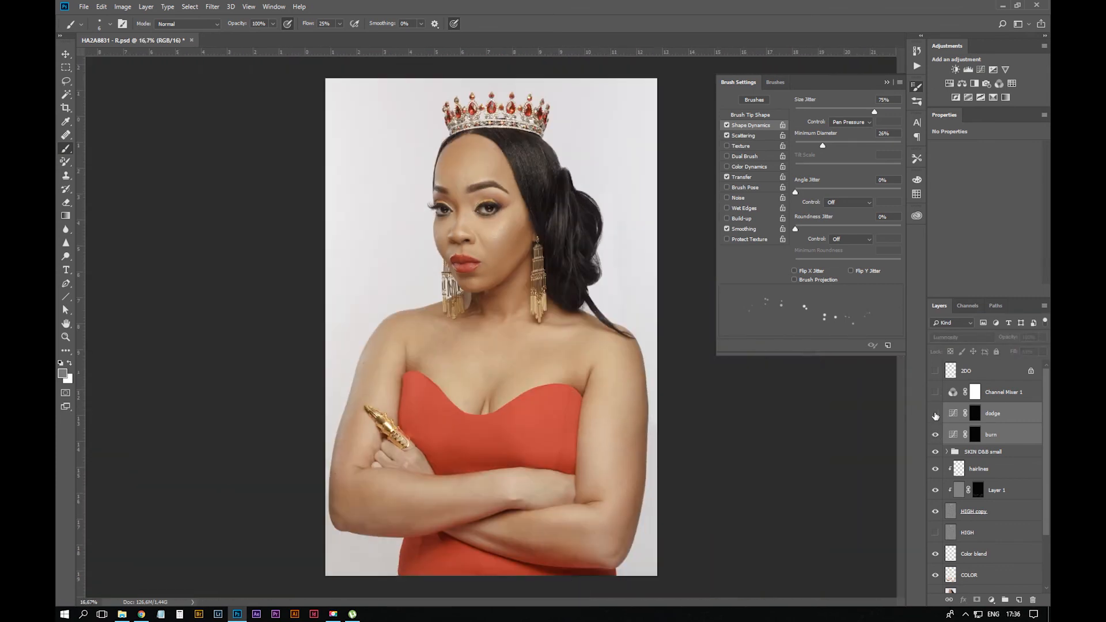
# Group the dodge and burn layers and name the group D&B sparkle
pyautogui.click(1033, 422)
pyautogui.keyDown('shift'); pyautogui.click(1019, 435); pyautogui.keyUp('shift')
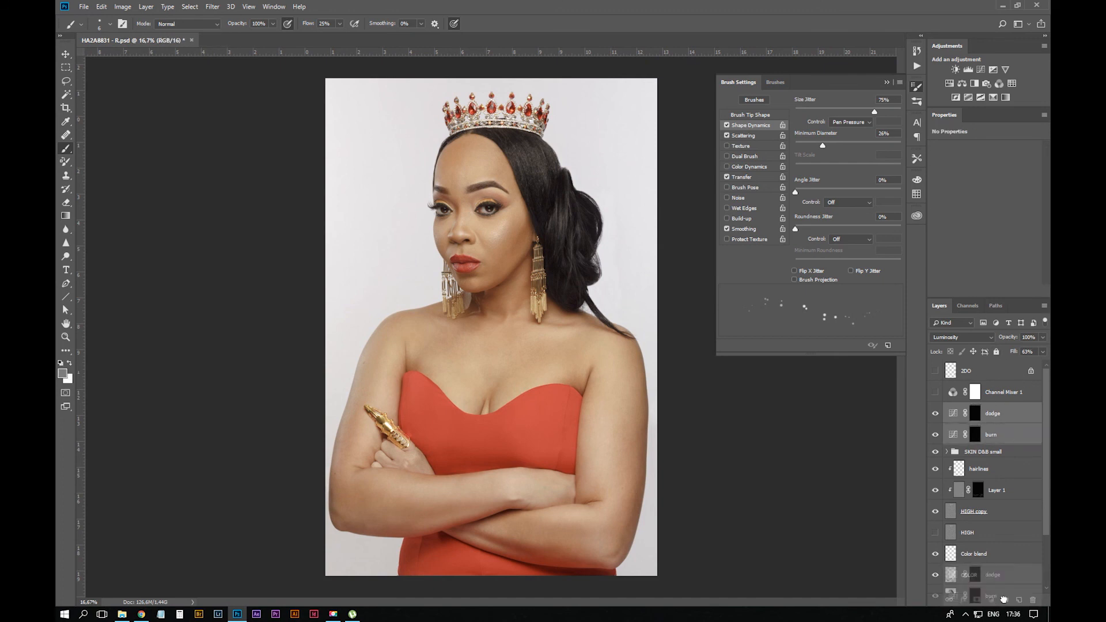
pyautogui.hotkey('ctrl', 'g')
pyautogui.doubleClick(980, 408)
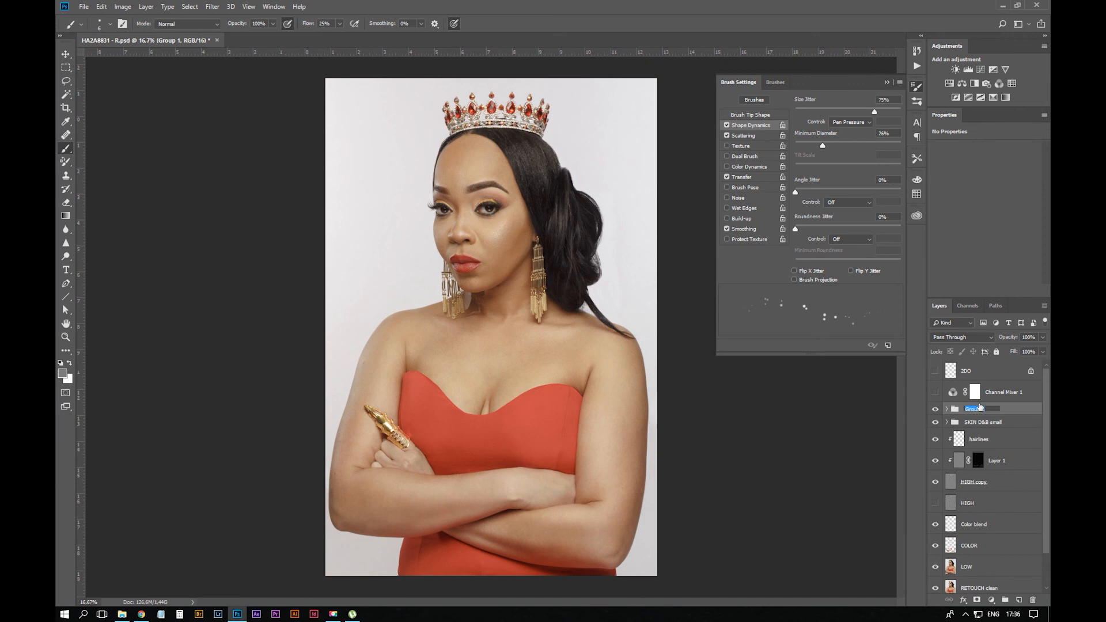
pyautogui.write('D&B sparkle')
pyautogui.press('Return')
# Run the curves action to add a new dodge and burn pair, and set both layers to Luminosity
pyautogui.click(917, 66)
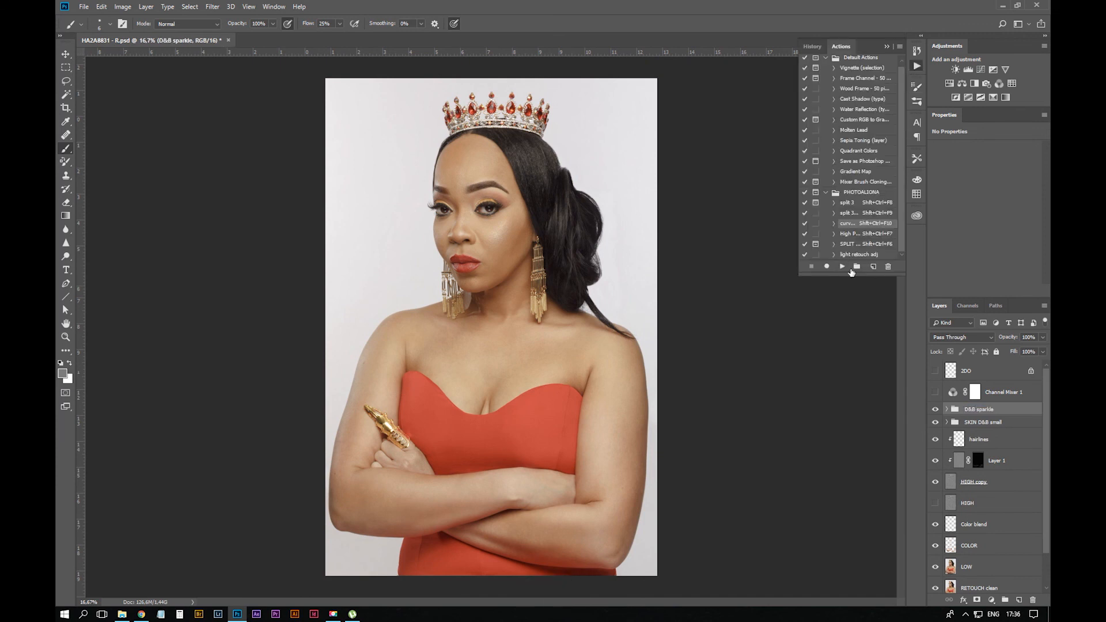
pyautogui.click(843, 266)
pyautogui.keyDown('shift'); pyautogui.click(1009, 435); pyautogui.keyUp('shift')
pyautogui.click(961, 337)
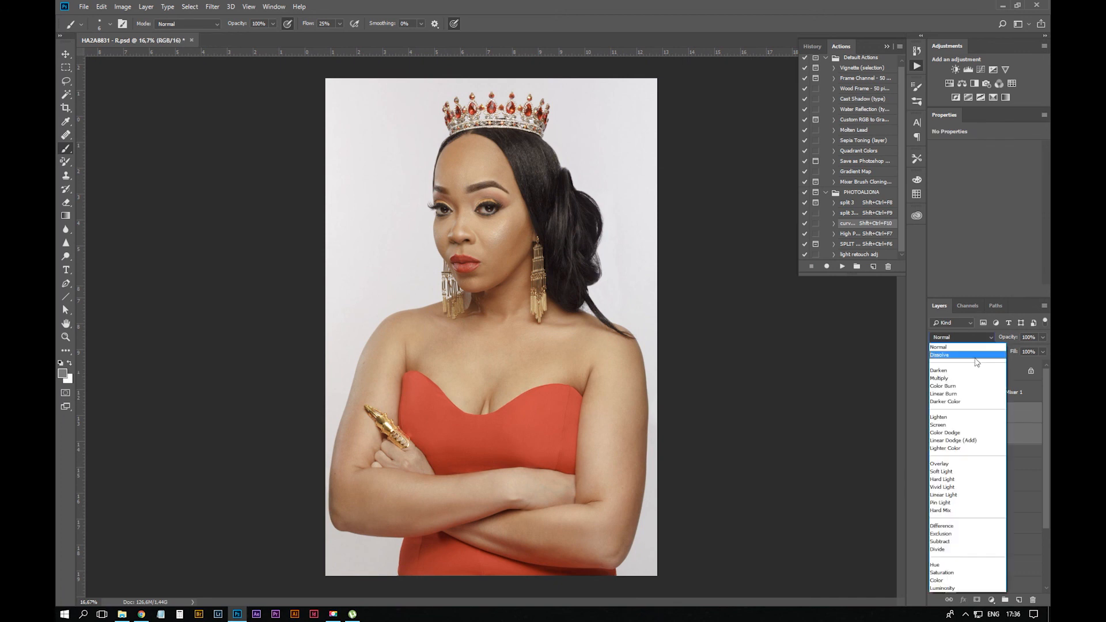
pyautogui.click(939, 591)
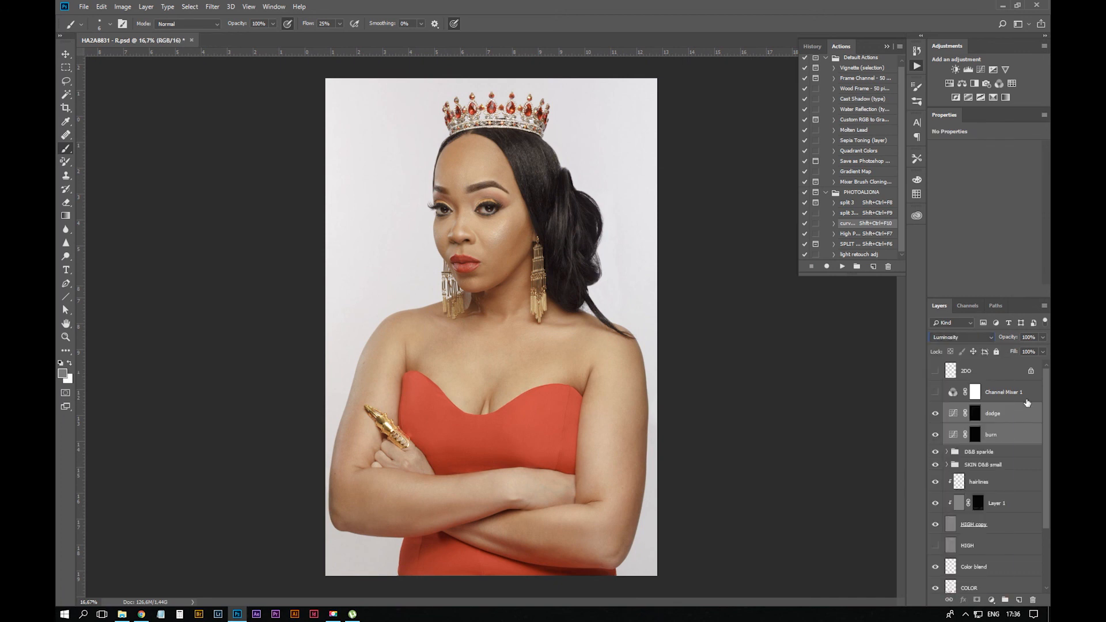
# Target the new burn layer's mask and choose the Soft Round Pressure Size brush at 250 px
pyautogui.click(983, 436)
pyautogui.click(976, 413)
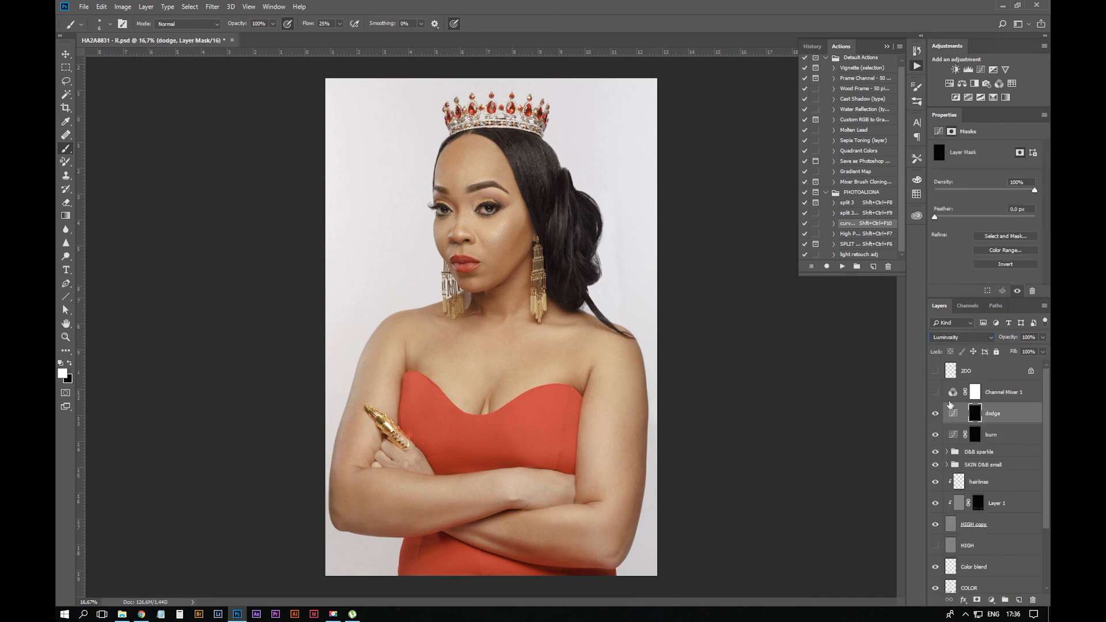
pyautogui.press('Escape')
pyautogui.press(']')
pyautogui.press(']')
pyautogui.press(']')
pyautogui.press(']')
pyautogui.press(']')
pyautogui.press(']')
pyautogui.press(']')
pyautogui.press(']')
pyautogui.press(']')
pyautogui.press(']')
pyautogui.click(975, 436)
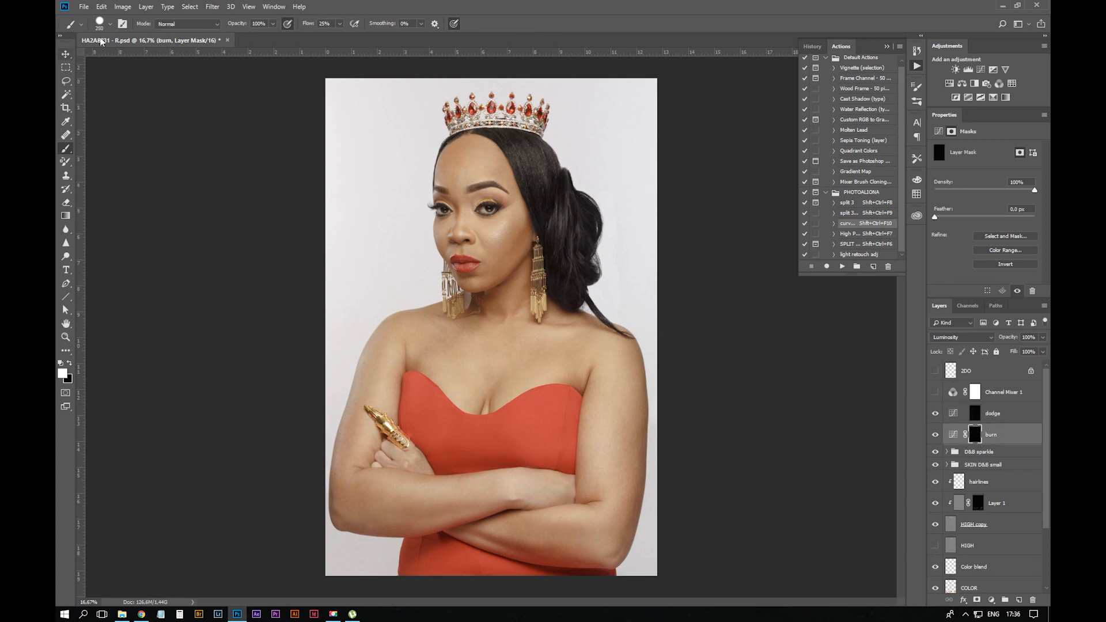
pyautogui.click(111, 24)
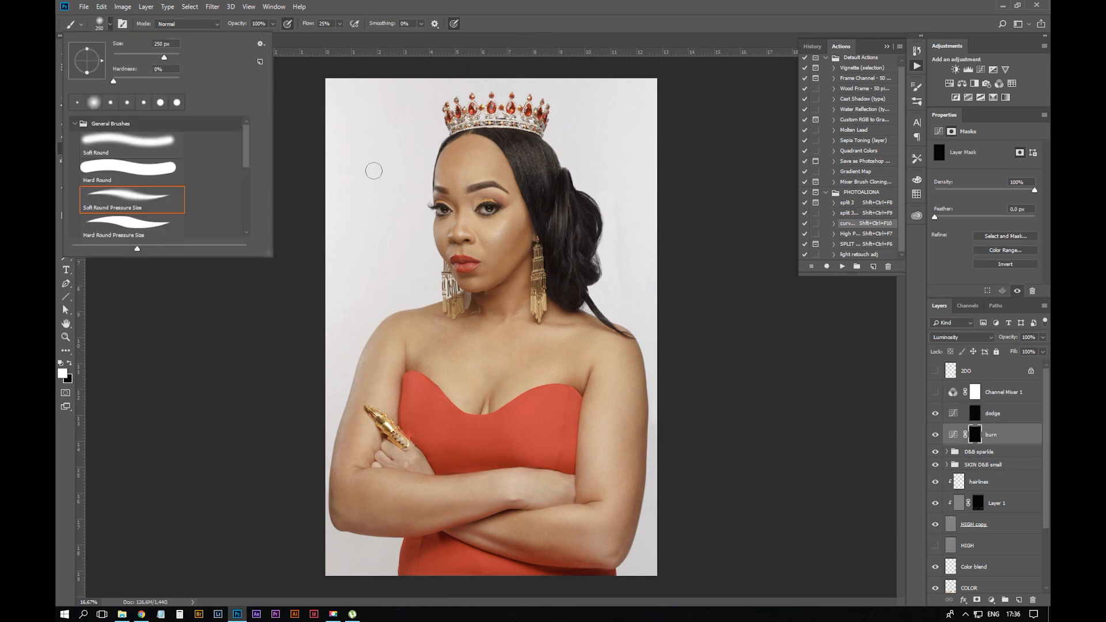
pyautogui.click(760, 397)
# Enlarge the brush and burn along the inner edge of the upper arm beside the dress
pyautogui.press(']')
pyautogui.press(']')
pyautogui.press(']')
pyautogui.press(']')
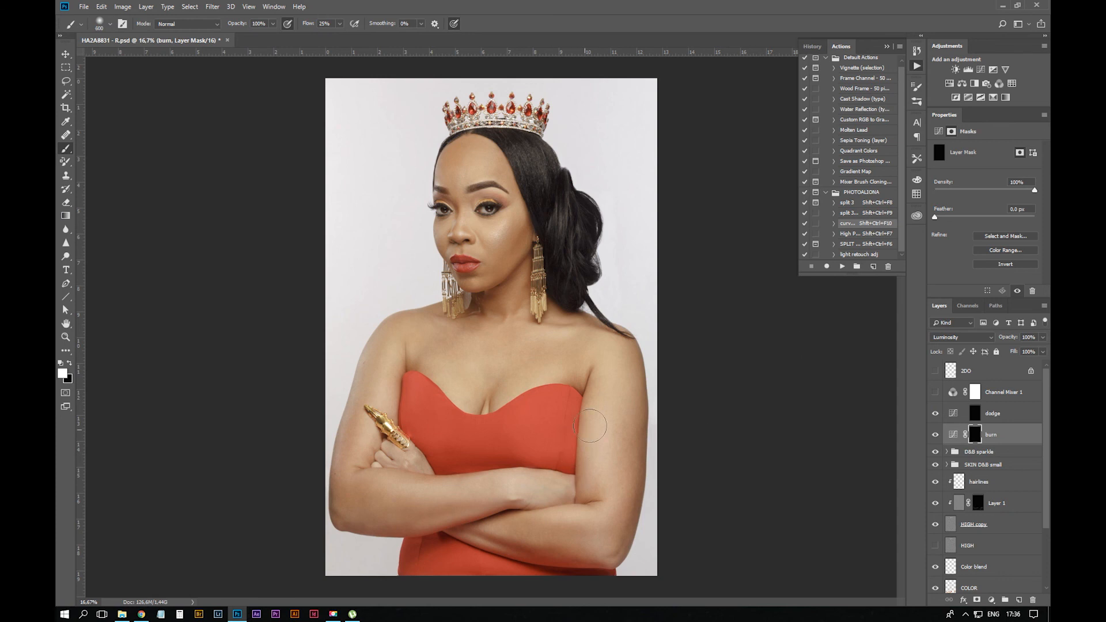
pyautogui.moveTo(583, 421); pyautogui.dragTo(591, 386)
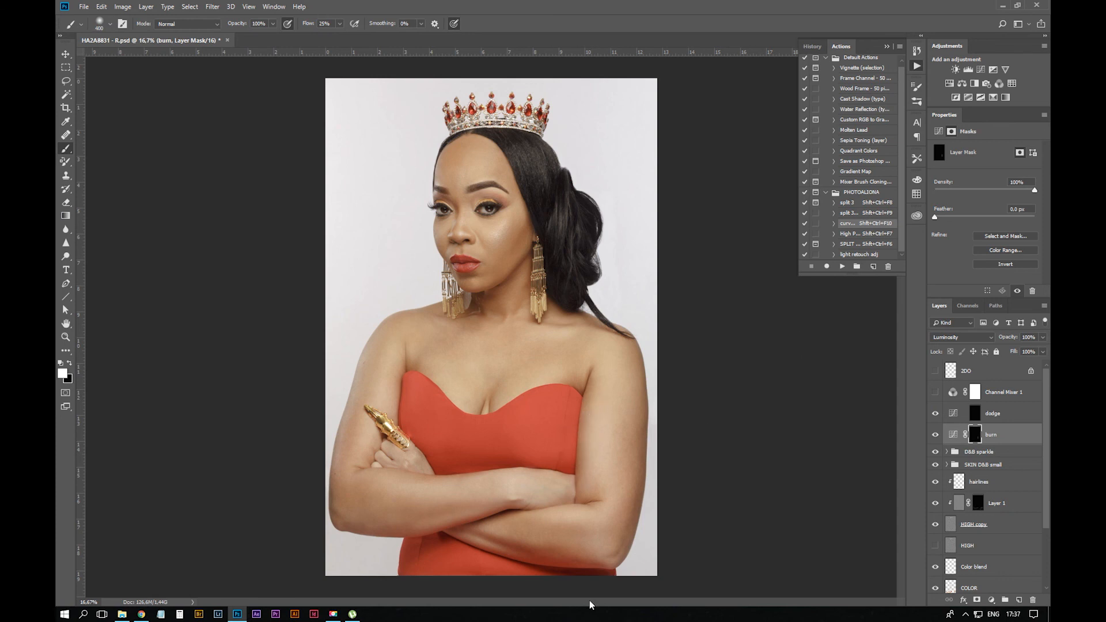
# Set the brush flow to 5% and reduce the brush size for burning around the cheek and jaw
pyautogui.click(340, 23)
pyautogui.moveTo(338, 35); pyautogui.dragTo(330, 35)
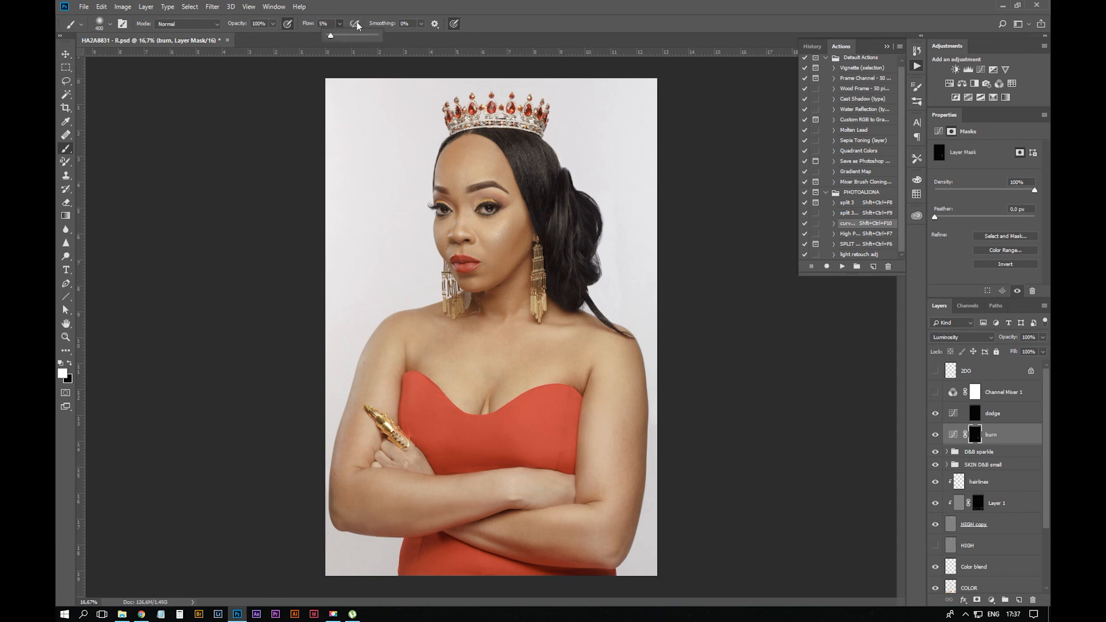
pyautogui.hotkey('ctrl', '+')
pyautogui.press('[')
pyautogui.press('[')
pyautogui.press('[')
pyautogui.press('[')
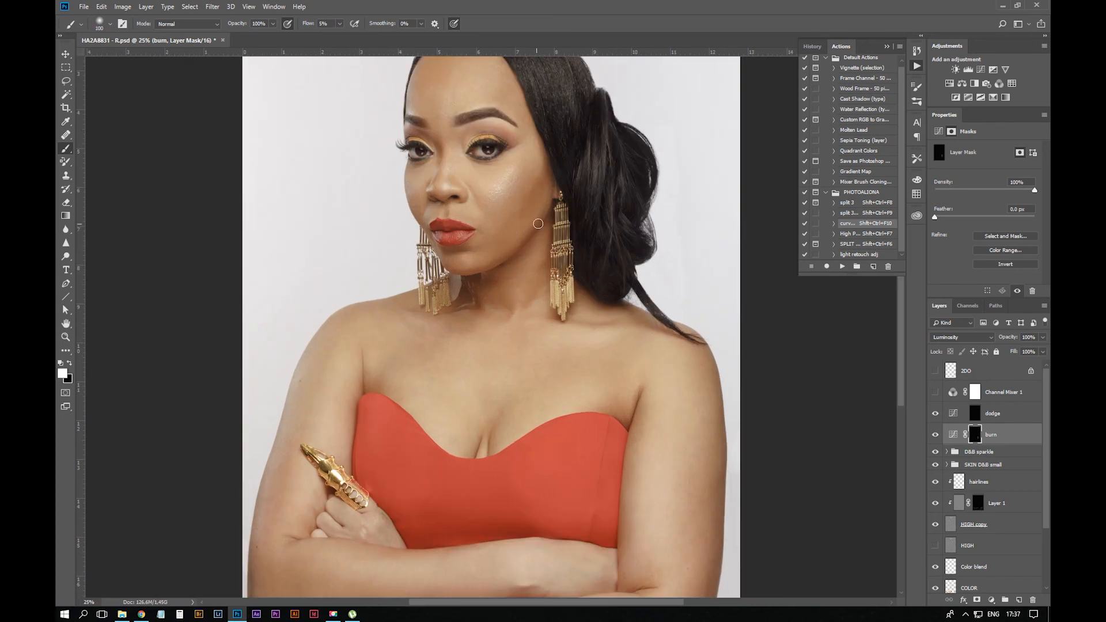
# Try a small dodge stroke near the jawline on the dodge layer and undo it
pyautogui.click(1035, 413)
pyautogui.press('[')
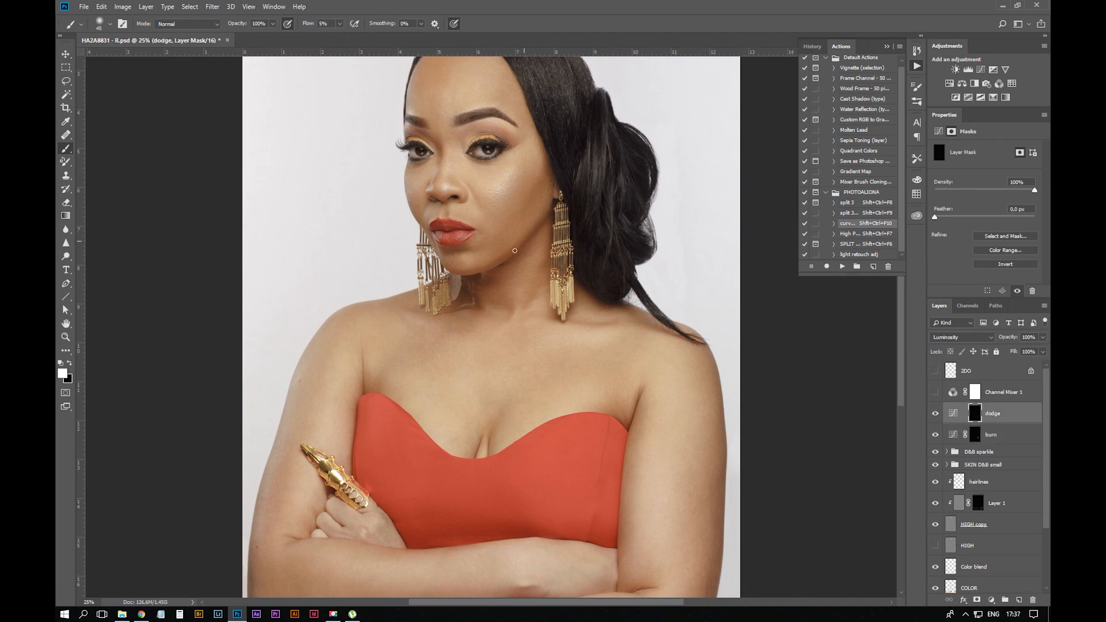
pyautogui.hotkey('ctrl', 'z')
# Retarget the burn layer's mask with a smaller brush and check the neck and chest against the whole portrait
pyautogui.hotkey('ctrl', '+')
pyautogui.hotkey('ctrl', '+')
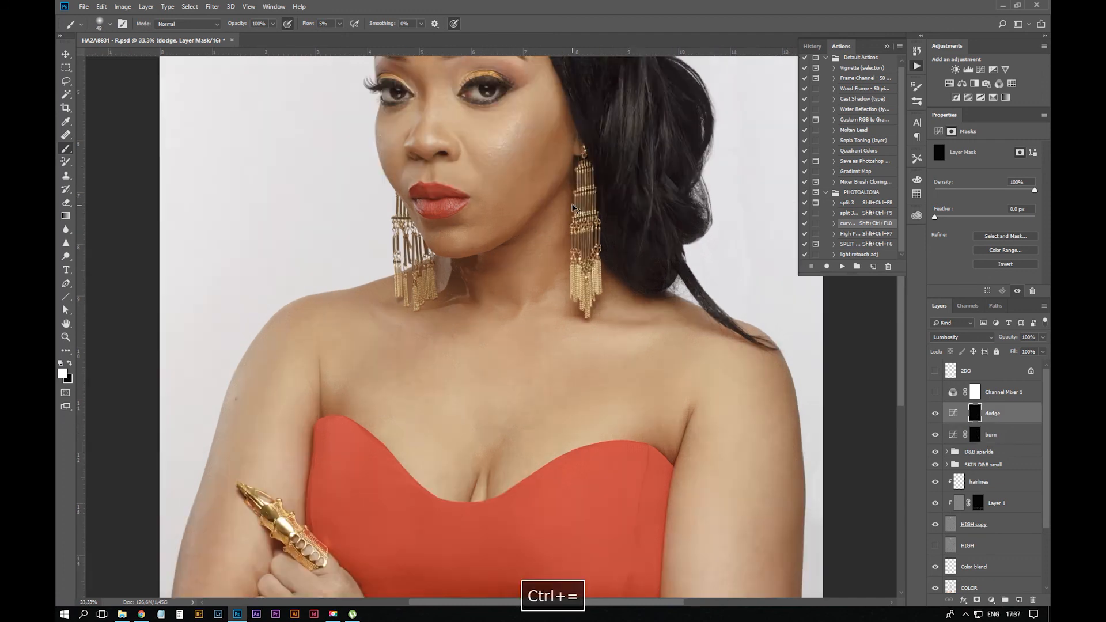
pyautogui.hotkey('alt', '[')
pyautogui.press('[')
pyautogui.hotkey('ctrl', '-')
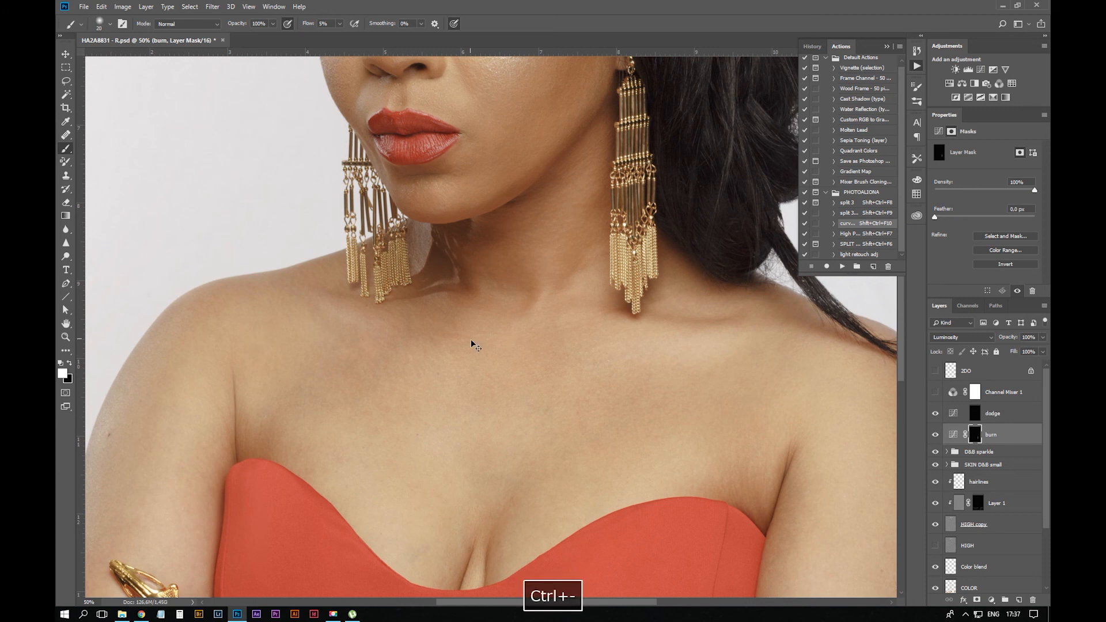
pyautogui.hotkey('ctrl', '-')
pyautogui.hotkey('ctrl', '-')
pyautogui.hotkey('ctrl', '-')
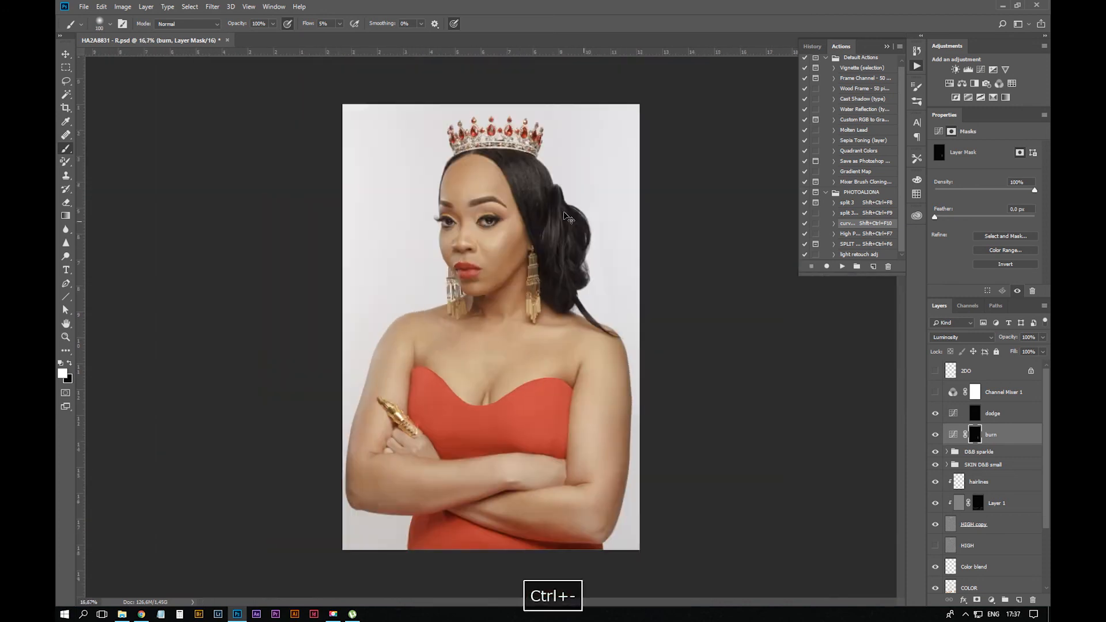
# Burn the side of the face with a resized brush and undo the last stroke
pyautogui.press(']')
pyautogui.press(']')
pyautogui.press(']')
pyautogui.press(']')
pyautogui.press('[')
pyautogui.press('[')
pyautogui.press('[')
pyautogui.press('[')
pyautogui.press('[')
pyautogui.press('[')
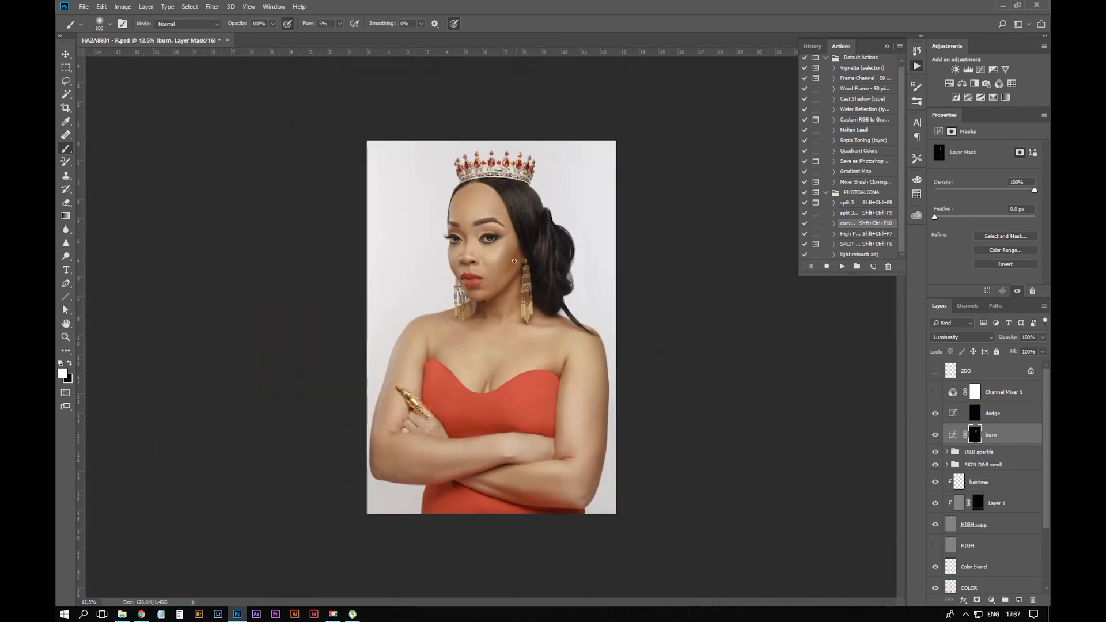
pyautogui.hotkey('ctrl', 'z')
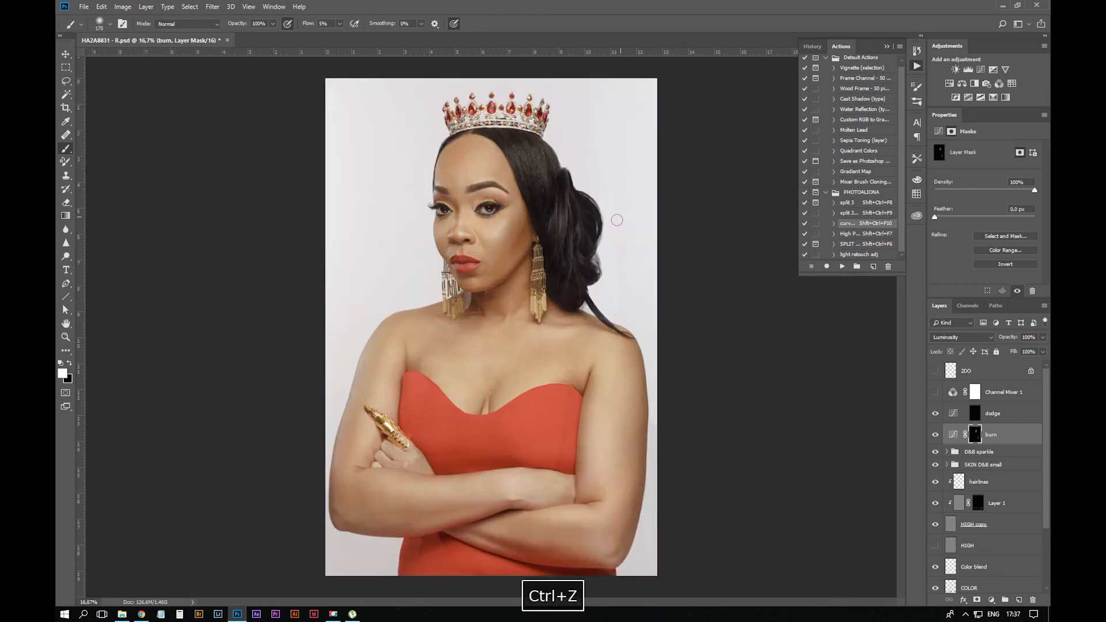
# Refine the burned contour at the temple and cheek edge with a 100 px brush
pyautogui.hotkey('ctrl', '+')
pyautogui.hotkey('ctrl', '+')
pyautogui.hotkey('ctrl', '+')
pyautogui.press('[')
pyautogui.press('[')
pyautogui.press('[')
pyautogui.hotkey('ctrl', '-')
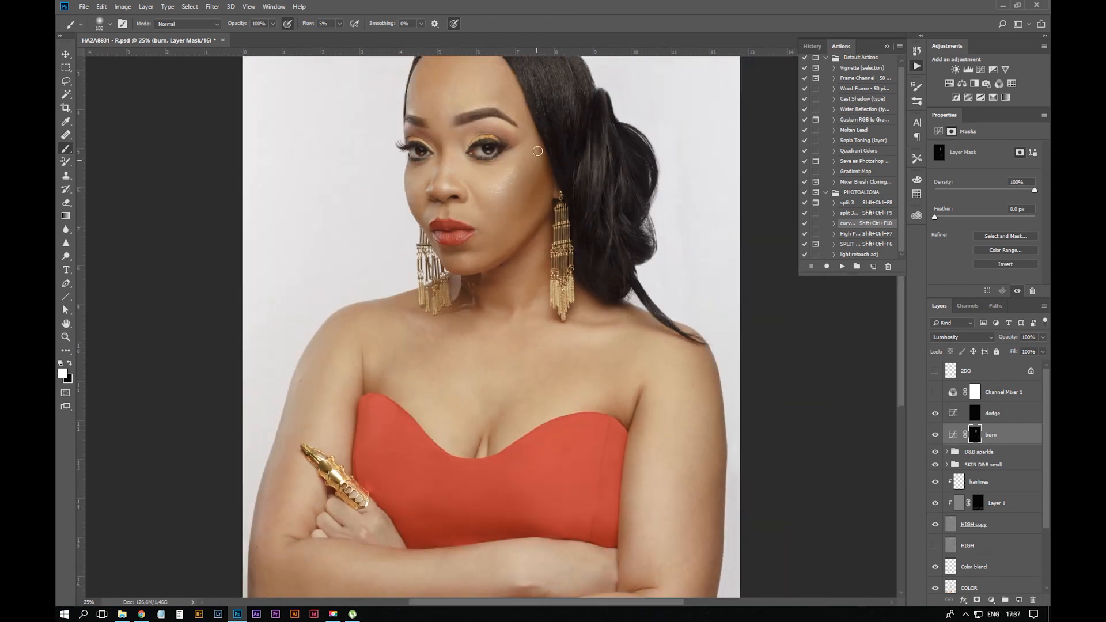
pyautogui.hotkey('ctrl', '-')
pyautogui.hotkey('ctrl', '+')
# Enlarge the brush to 400 px and burn broad body shadows on the burn layer
pyautogui.click(975, 414)
pyautogui.hotkey('ctrl', '-')
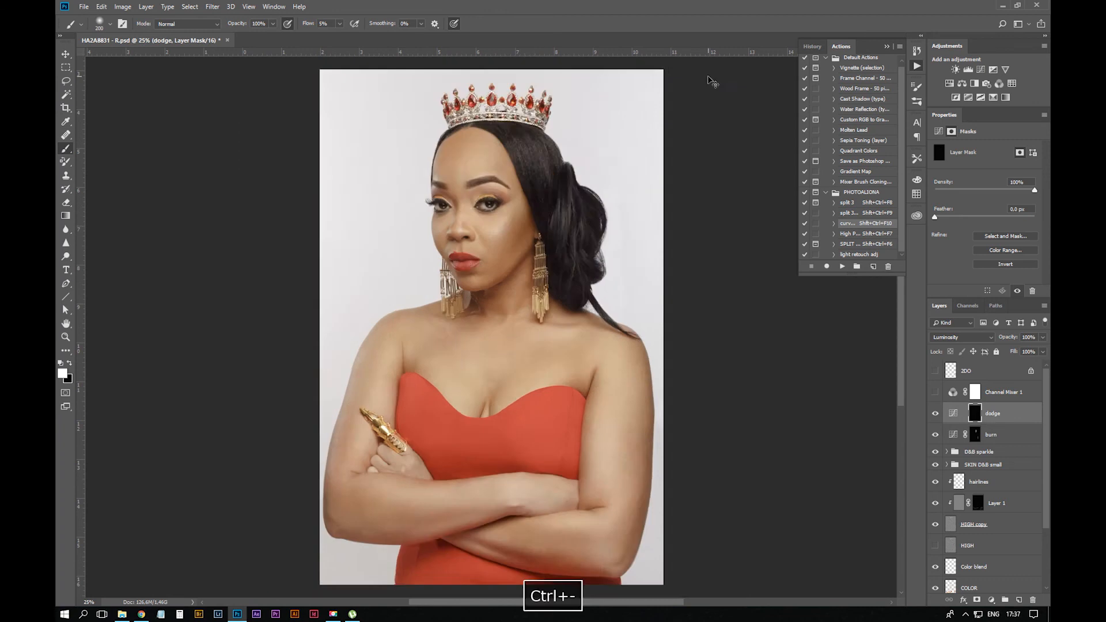
pyautogui.hotkey('ctrl', '-')
pyautogui.press(']')
pyautogui.press(']')
pyautogui.press(']')
pyautogui.press(']')
pyautogui.click(994, 435)
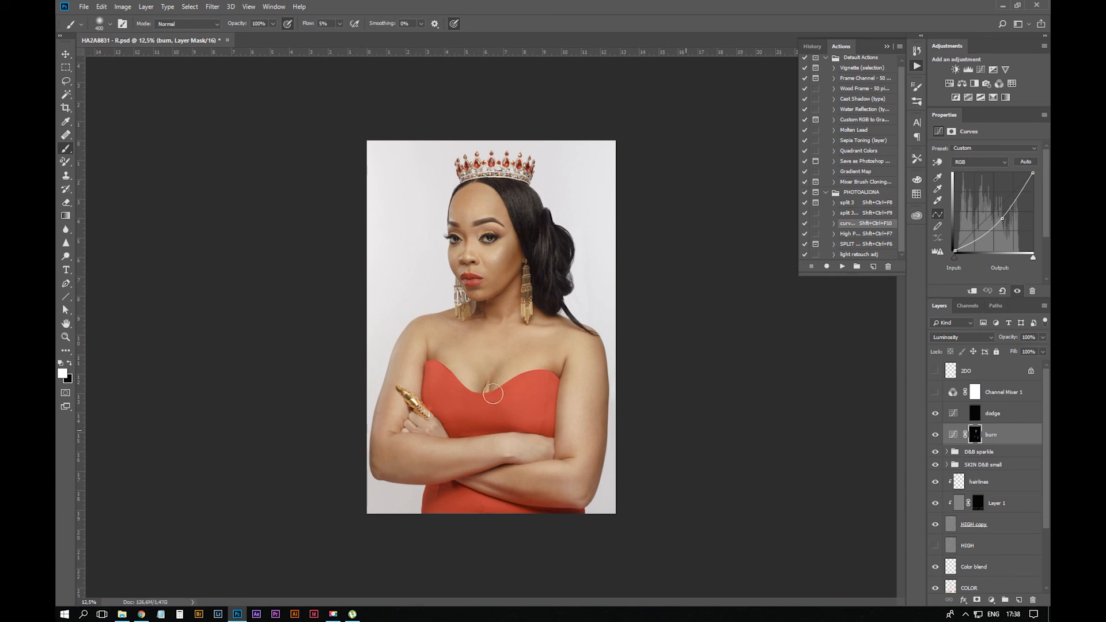
# Try dodging the chest and arms at different brush sizes on the dodge layer, and undo the changes
pyautogui.hotkey('alt', ']')
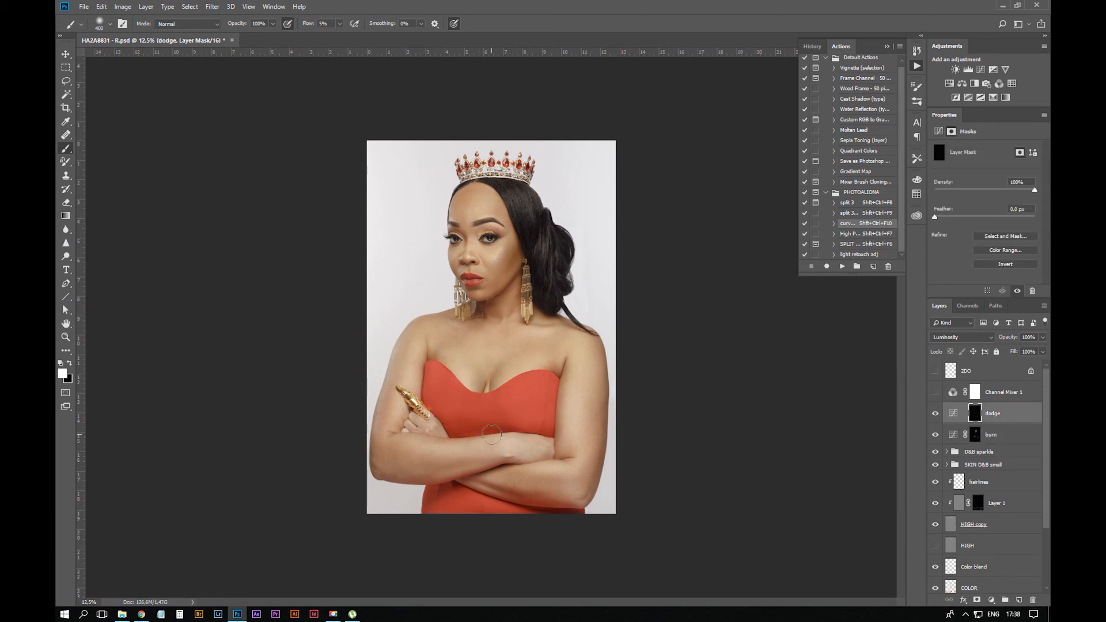
pyautogui.press(']')
pyautogui.press(']')
pyautogui.hotkey('ctrl', 'z')
pyautogui.hotkey('ctrl', 'z')
pyautogui.press('[')
pyautogui.press('[')
pyautogui.press('[')
pyautogui.press('[')
pyautogui.press('[')
pyautogui.hotkey('ctrl', 'z')
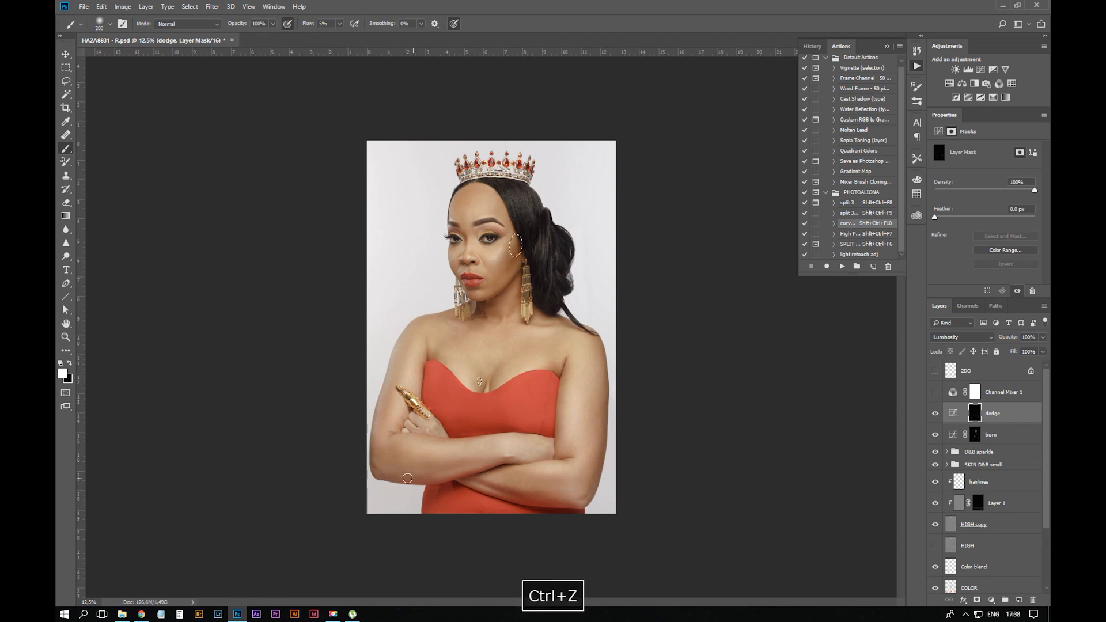
pyautogui.hotkey('ctrl', 'z')
# Target the burn layer's mask to deepen the figure's shadows and enlarge the brush to 700 px
pyautogui.click(975, 436)
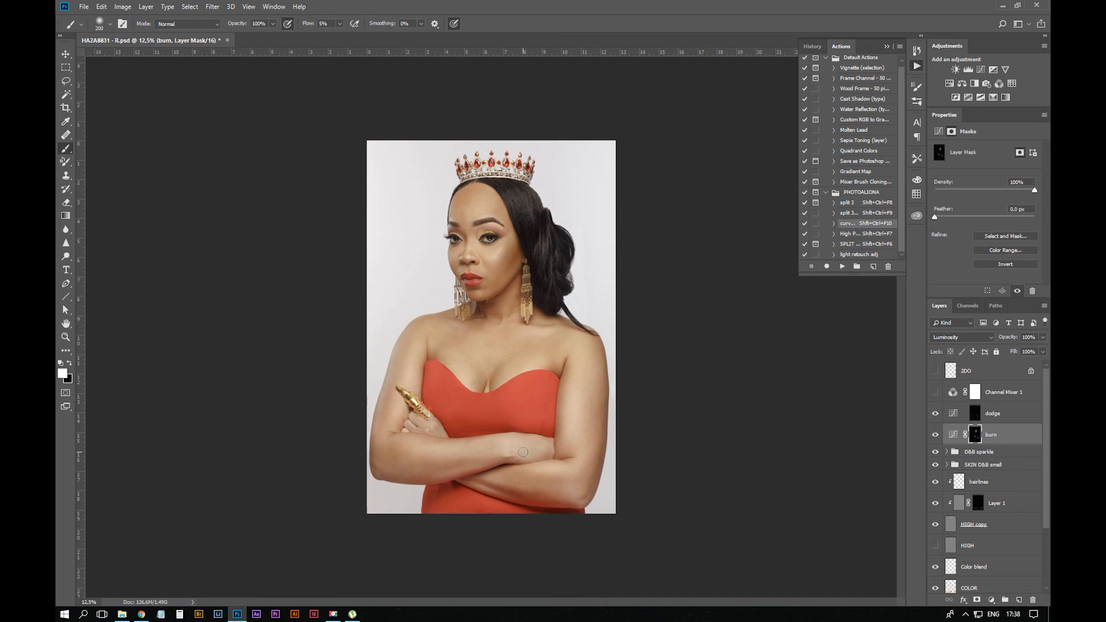
pyautogui.hotkey('ctrl', '+')
pyautogui.moveTo(531, 120); pyautogui.dragTo(610, 217)
pyautogui.hotkey('ctrl', '-')
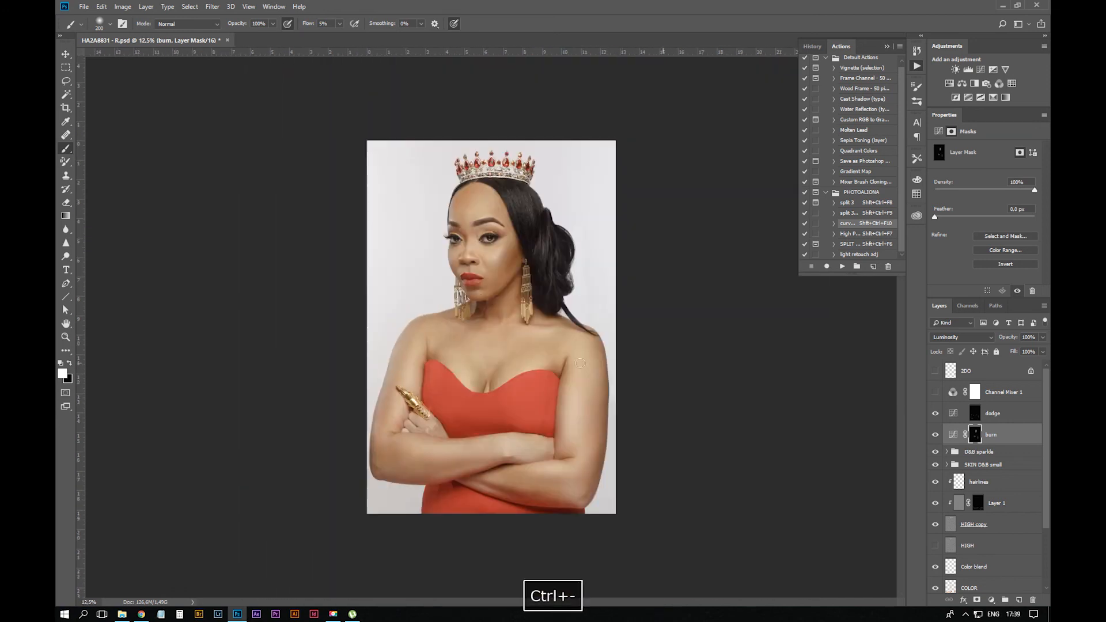
pyautogui.press(']')
pyautogui.press(']')
pyautogui.press(']')
pyautogui.press(']')
pyautogui.press(']')
pyautogui.press(']')
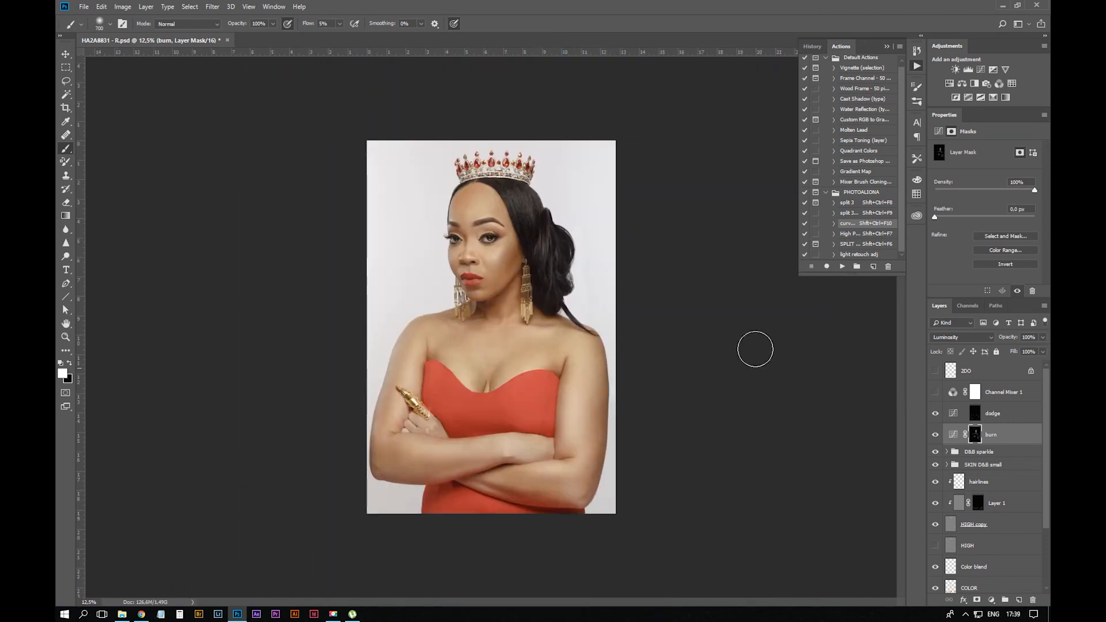
# Target the dodge layer's mask and reduce the brush to 400 px for the upper arm and forearm highlights
pyautogui.hotkey('ctrl', '+')
pyautogui.click(974, 414)
pyautogui.hotkey('ctrl', '+')
pyautogui.hotkey('ctrl', '-')
pyautogui.moveTo(279, 475); pyautogui.dragTo(382, 287)
pyautogui.press('[')
pyautogui.press('[')
pyautogui.press('[')
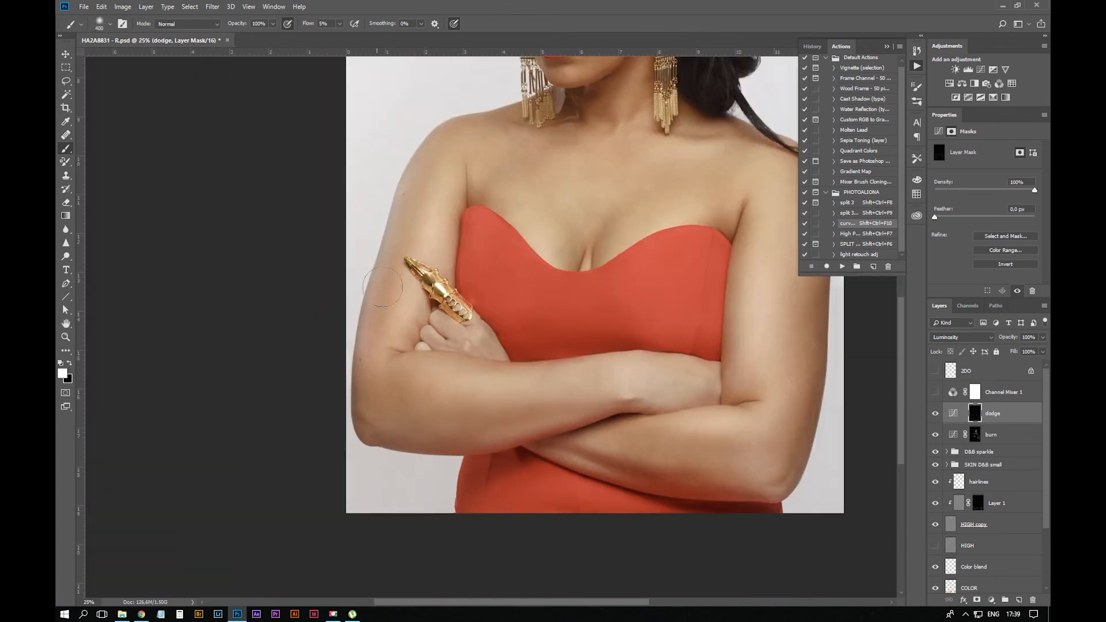
# Reduce the brush to 175 px for the facial highlights and keep the dodge layer's mask targeted
pyautogui.press('[')
pyautogui.press('[')
pyautogui.press('[')
pyautogui.press('[')
pyautogui.hotkey('ctrl', '-')
pyautogui.hotkey('ctrl', '-')
pyautogui.hotkey('ctrl', '+')
pyautogui.hotkey('ctrl', '+')
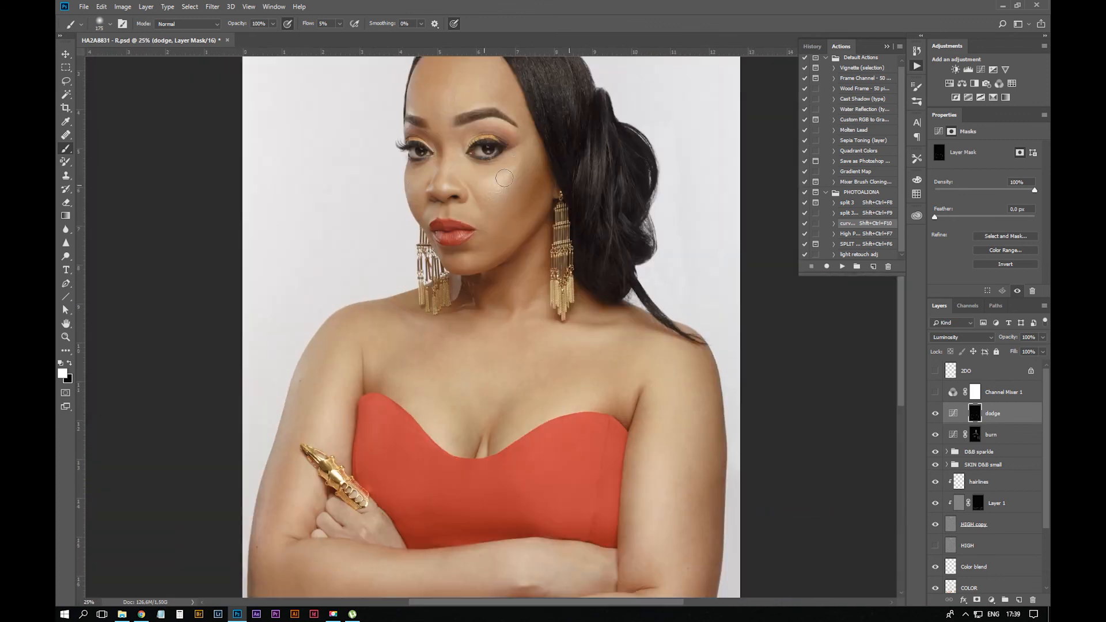
pyautogui.click(975, 433)
pyautogui.click(975, 414)
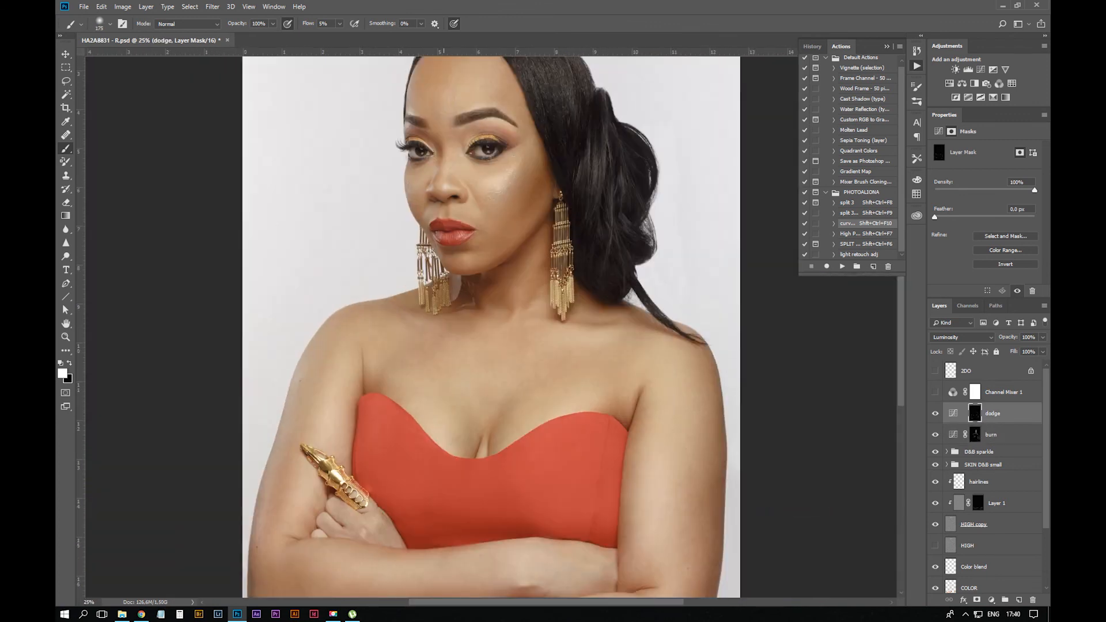
# Compare the portrait with the burn layer hidden and shown, and examine the shading on the whole figure
pyautogui.click(976, 434)
pyautogui.click(936, 435)
pyautogui.click(936, 435)
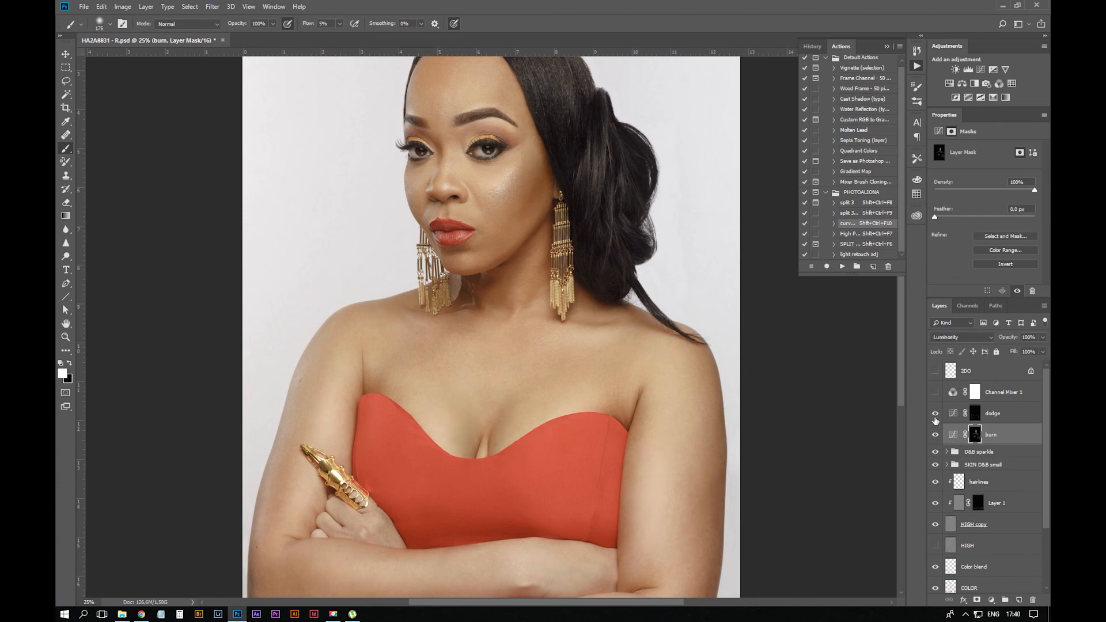
pyautogui.press('e')
pyautogui.hotkey('ctrl', '-')
pyautogui.hotkey('ctrl', '-')
pyautogui.hotkey('ctrl', '-')
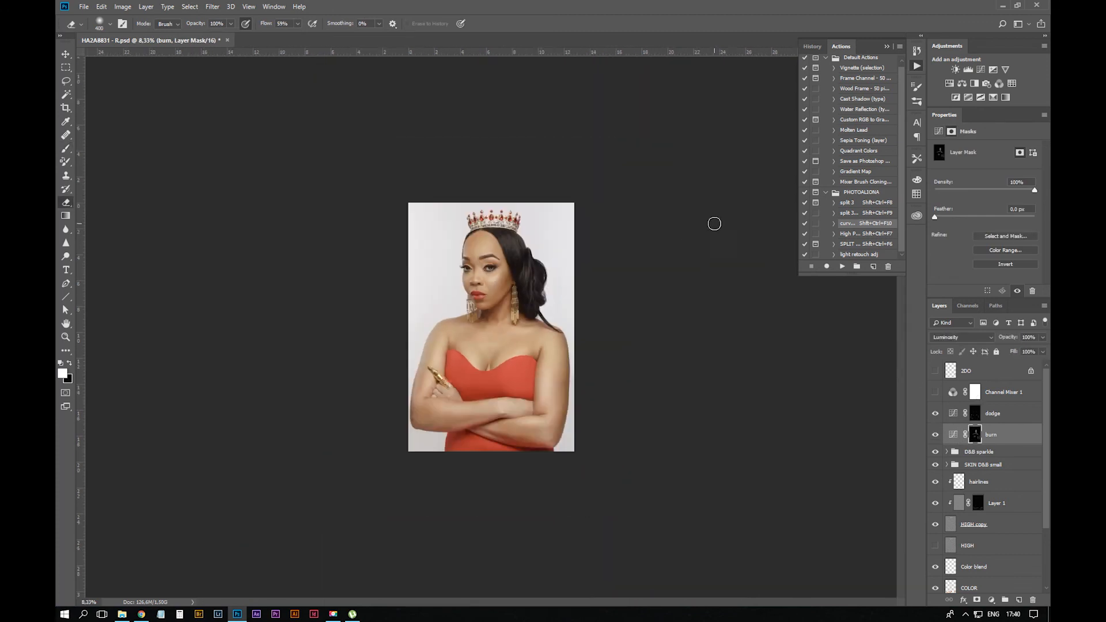
# Target the dodge layer's mask and reduce the eraser to 175 px
pyautogui.click(975, 414)
pyautogui.hotkey('ctrl', '+')
pyautogui.press('[')
pyautogui.press('[')
pyautogui.press('[')
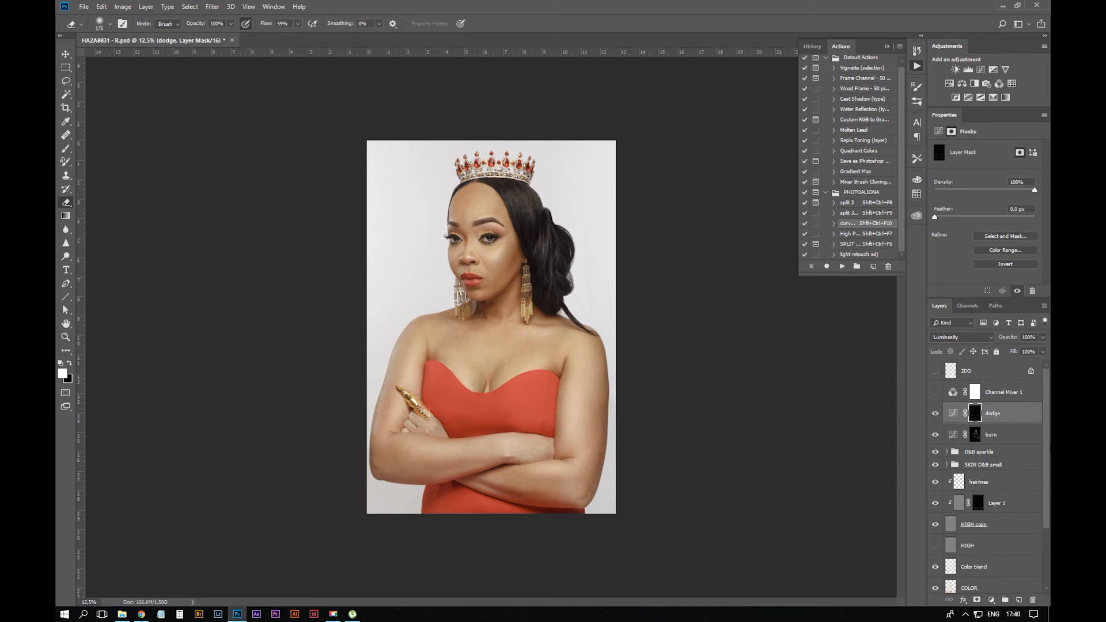
# Compare the full retouch with the RETOUCH clean layer shown on its own
pyautogui.scroll(-3, 980, 462)
pyautogui.keyDown('alt'); pyautogui.click(935, 550); pyautogui.keyUp('alt')
pyautogui.keyDown('alt'); pyautogui.click(935, 550); pyautogui.keyUp('alt')
pyautogui.hotkey('ctrl', '+')
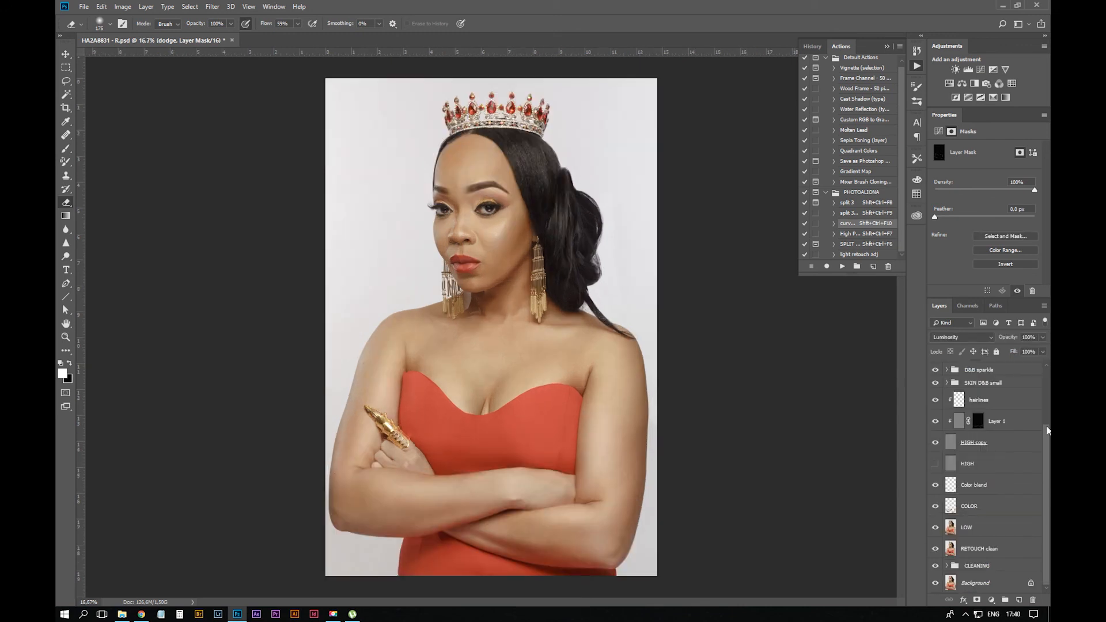
pyautogui.scroll(3, 991, 460)
# Add a new layer above the dodge layer and set the Clone Stamp to sample Current & Below
pyautogui.hotkey('ctrl', '+')
pyautogui.hotkey('ctrl', '+')
pyautogui.moveTo(575, 144); pyautogui.dragTo(679, 375)
pyautogui.hotkey('ctrl', '+')
pyautogui.hotkey('ctrl', '+')
pyautogui.press('b')
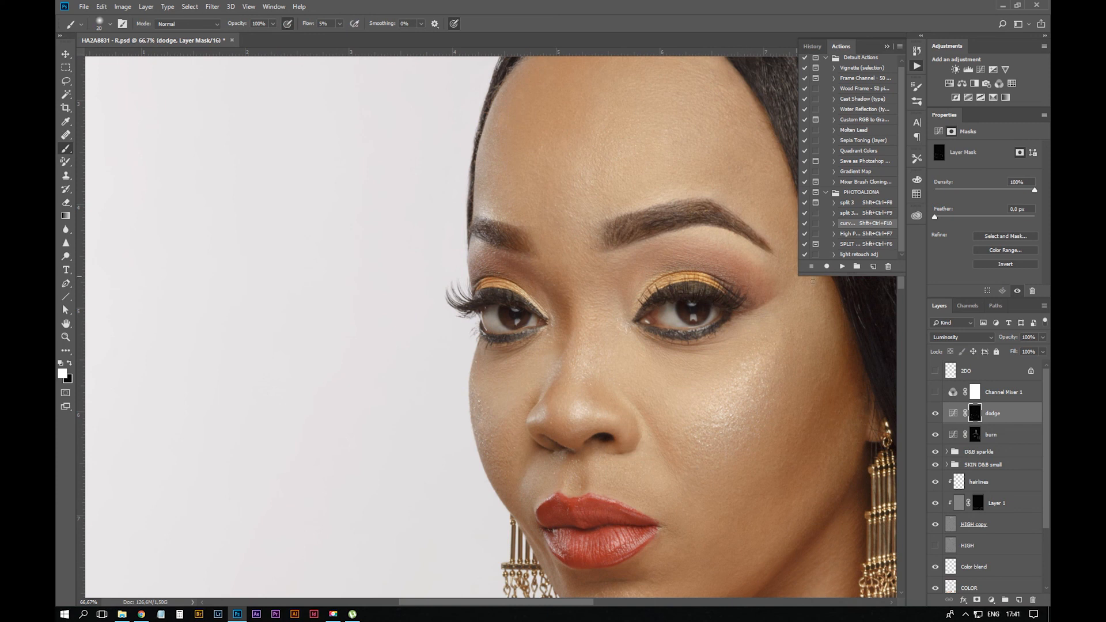
pyautogui.moveTo(745, 360); pyautogui.dragTo(545, 392)
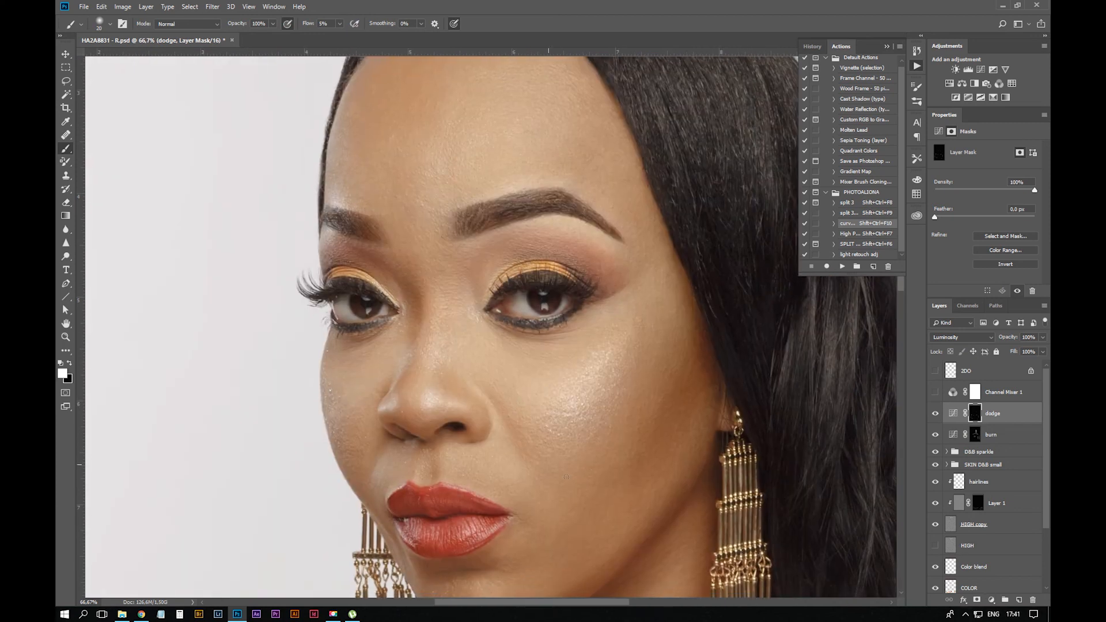
pyautogui.click(1019, 600)
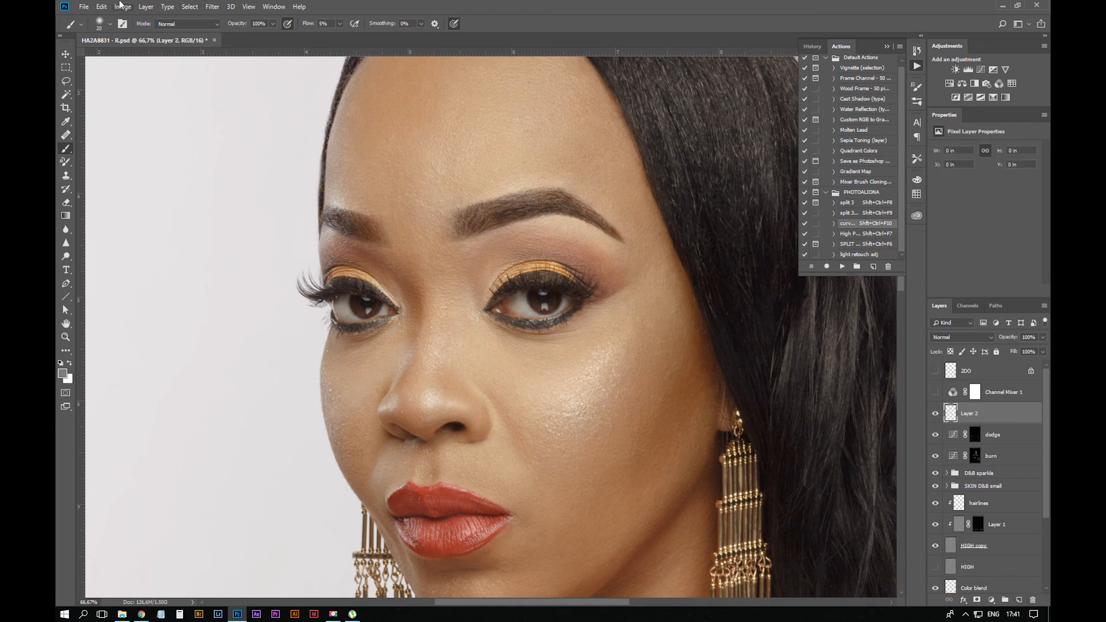
pyautogui.press('s')
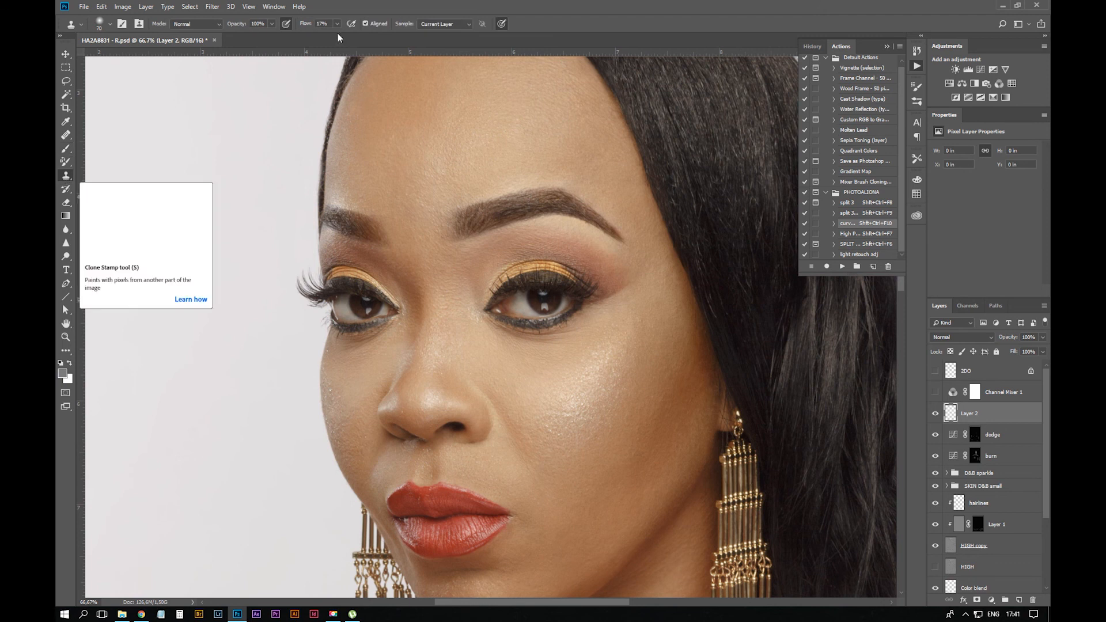
pyautogui.click(438, 24)
pyautogui.click(442, 41)
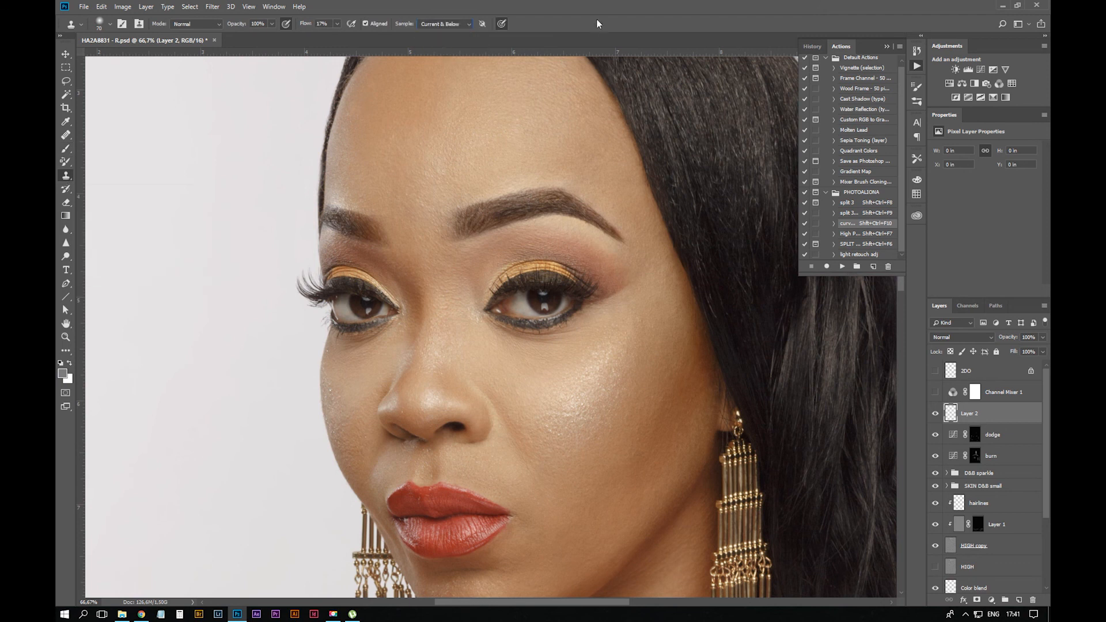
# Save the document and clean the lower lip's outer edge and mouth corner with a small Clone Stamp brush
pyautogui.hotkey('ctrl', '+')
pyautogui.moveTo(680, 444); pyautogui.dragTo(630, 264)
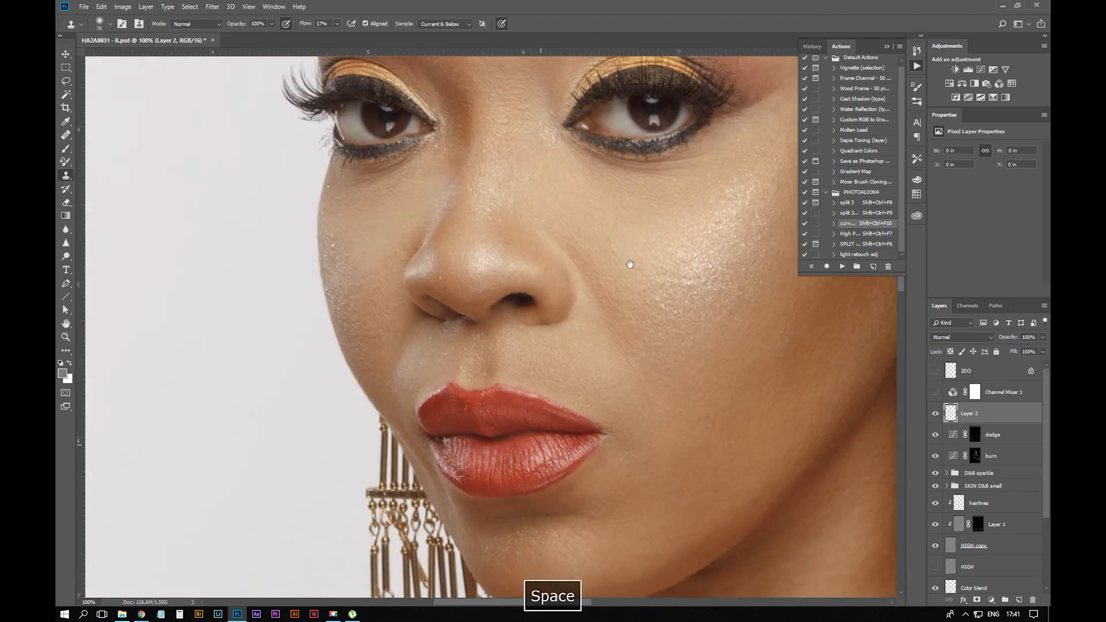
pyautogui.moveTo(583, 452); pyautogui.dragTo(554, 377)
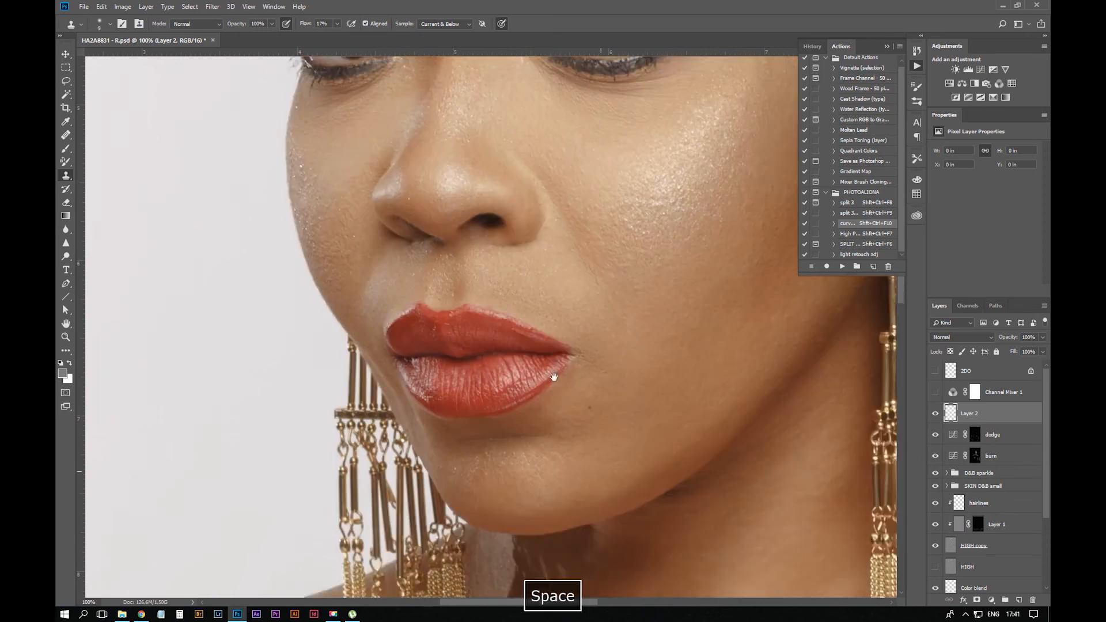
pyautogui.hotkey('ctrl', '+')
pyautogui.hotkey('ctrl', 's')
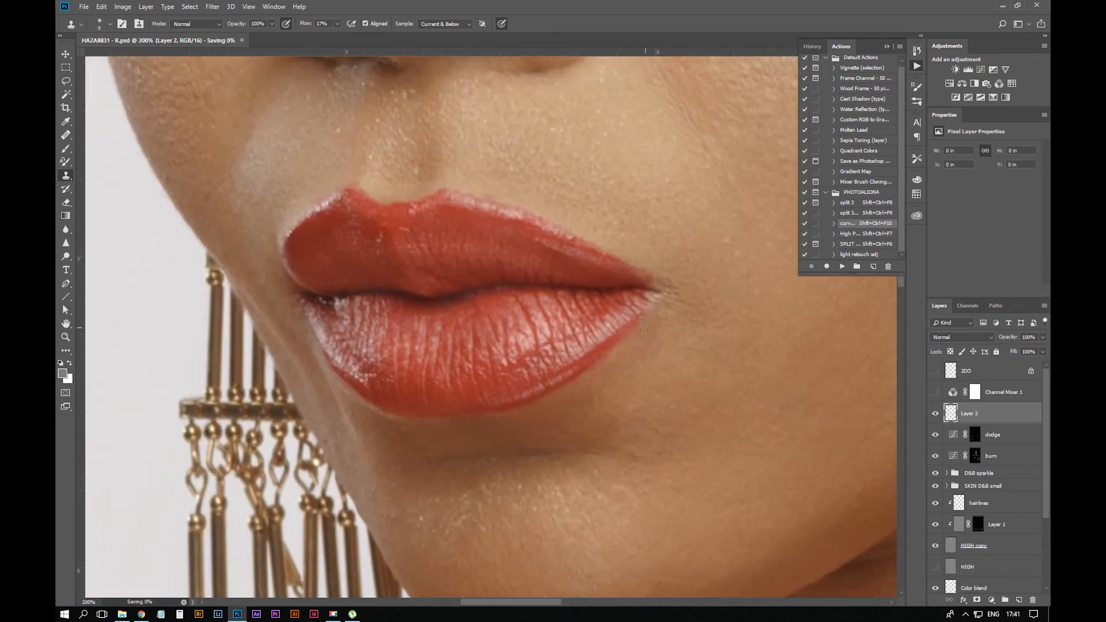
pyautogui.click(632, 374)
pyautogui.keyDown('alt'); pyautogui.click(601, 365); pyautogui.keyUp('alt')
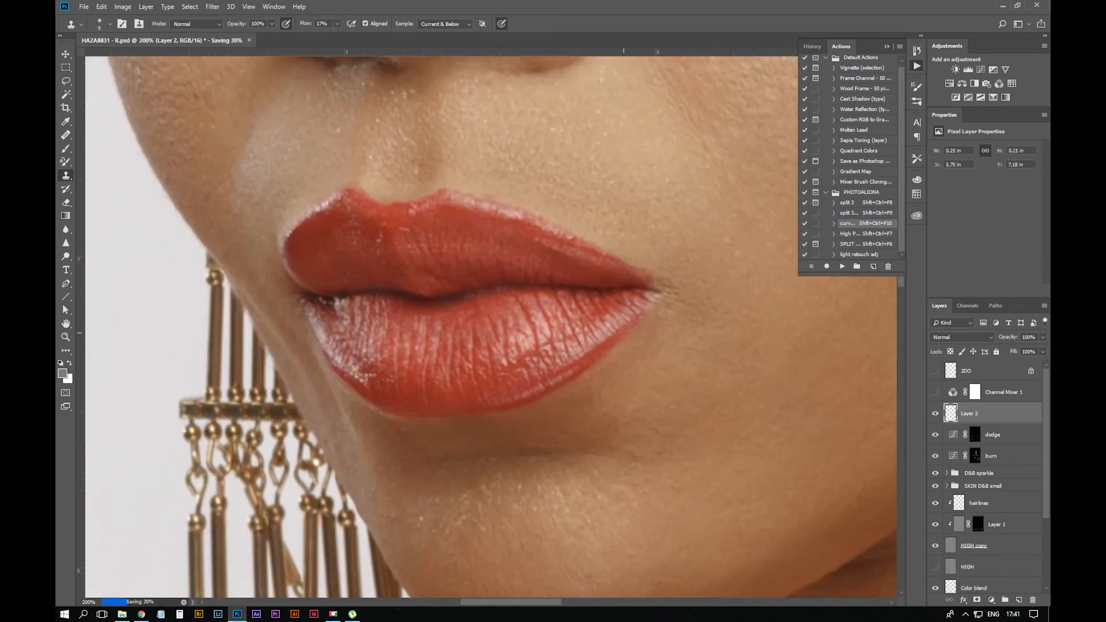
pyautogui.moveTo(649, 281); pyautogui.dragTo(660, 287)
# Smooth the upper lip's outline around the Cupid's bow and its outer edge with the Clone Stamp
pyautogui.moveTo(364, 191)
pyautogui.mouseDown()
pyautogui.moveTo(368, 216)
pyautogui.moveTo(326, 234)
pyautogui.moveTo(393, 234)
pyautogui.mouseUp()
pyautogui.keyDown('alt'); pyautogui.click(341, 246); pyautogui.keyUp('alt')
pyautogui.keyDown('alt'); pyautogui.click(410, 242); pyautogui.keyUp('alt')
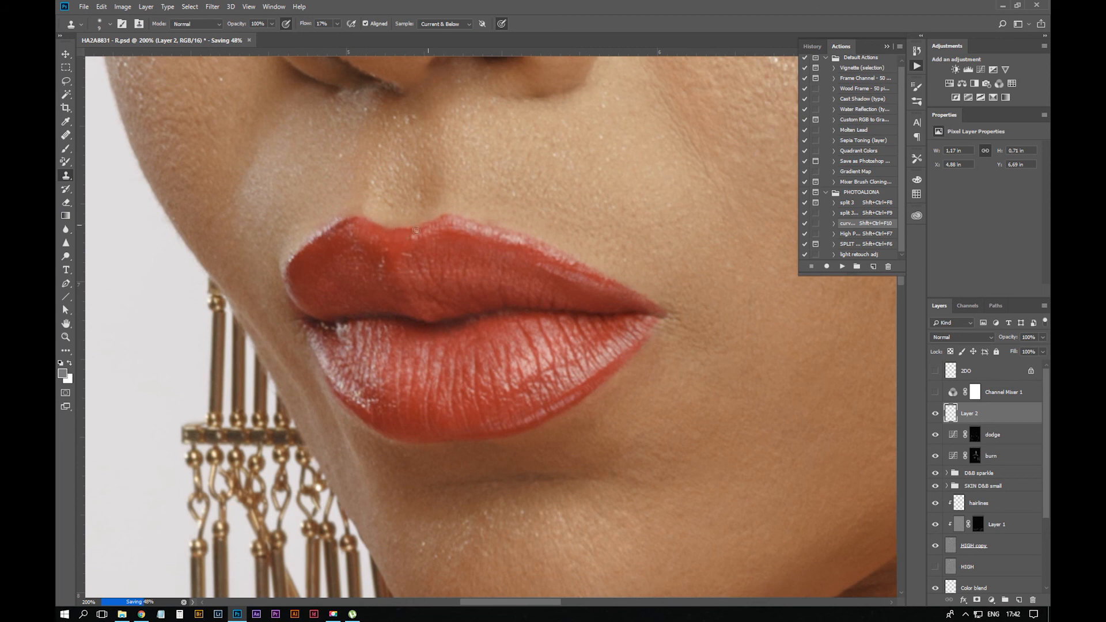
pyautogui.click(414, 238)
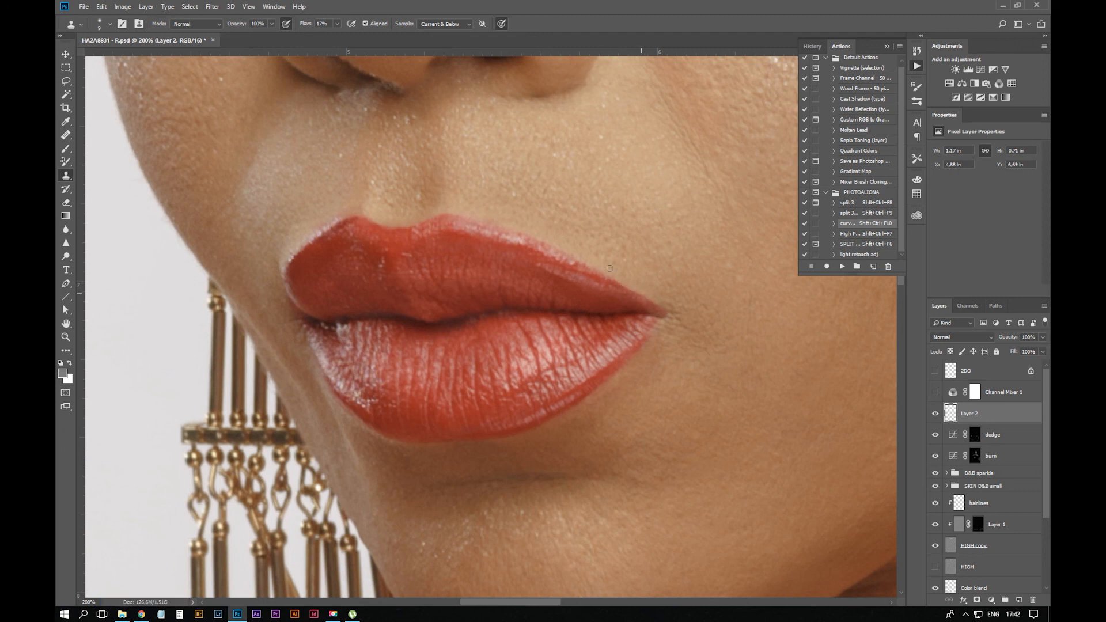
pyautogui.moveTo(650, 332); pyautogui.dragTo(721, 301)
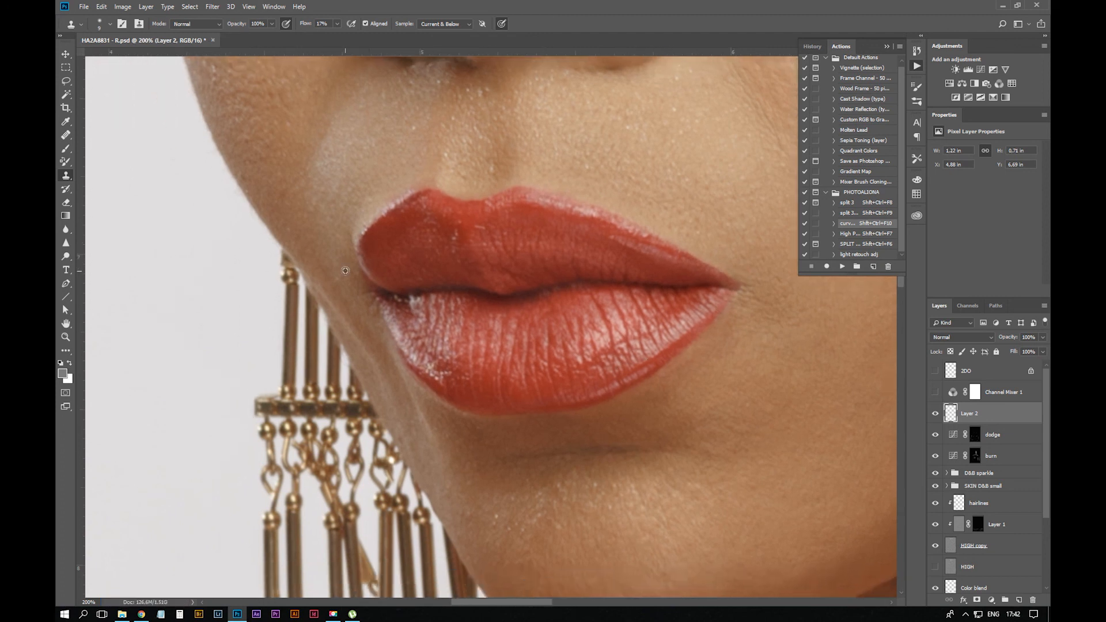
pyautogui.moveTo(393, 213); pyautogui.dragTo(438, 318)
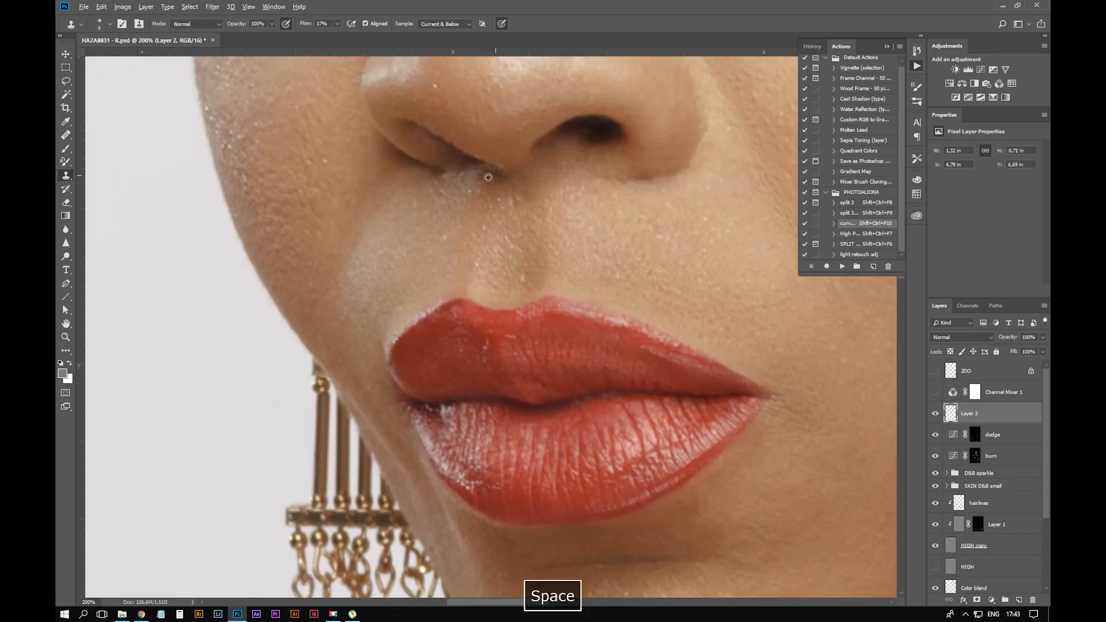
pyautogui.hotkey('ctrl', '-')
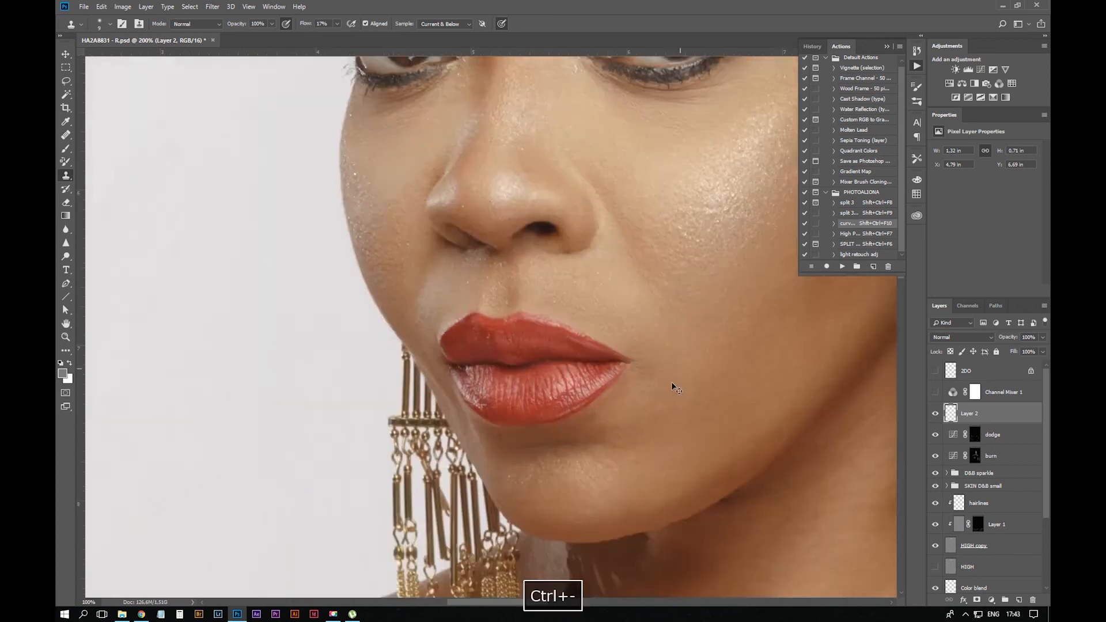
pyautogui.hotkey('ctrl', '+')
# Lower the Clone Stamp flow to 8% and retouch the skin between the lower lip and chin
pyautogui.moveTo(583, 578); pyautogui.dragTo(608, 344)
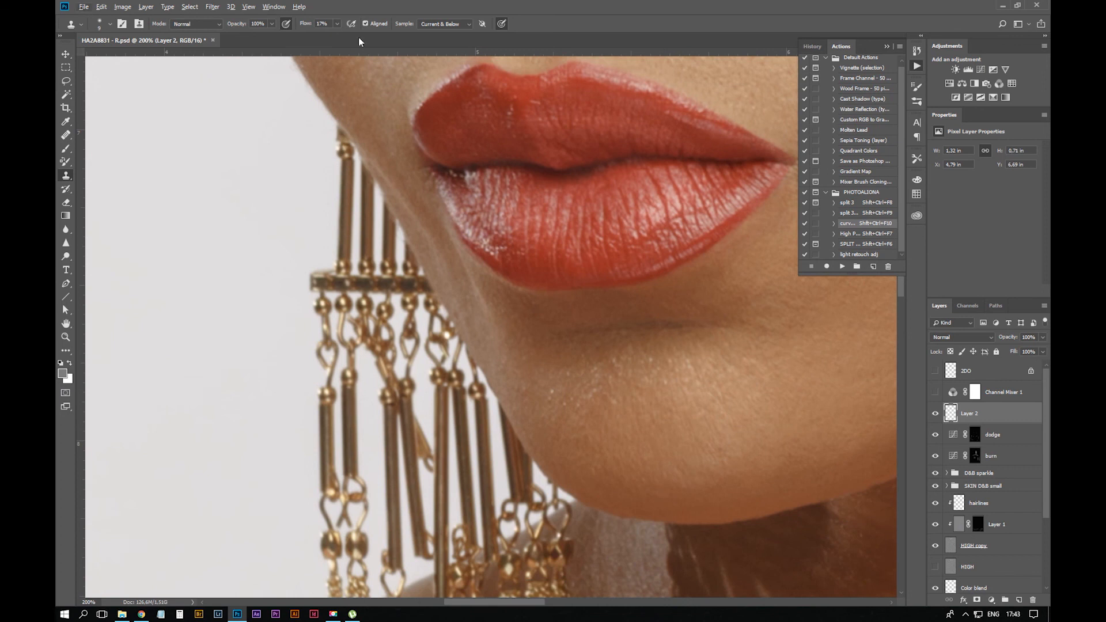
pyautogui.click(401, 6)
pyautogui.moveTo(645, 339)
pyautogui.mouseDown()
pyautogui.moveTo(622, 333)
pyautogui.moveTo(569, 377)
pyautogui.moveTo(645, 340)
pyautogui.moveTo(595, 336)
pyautogui.mouseUp()
pyautogui.hotkey('ctrl', 'z')
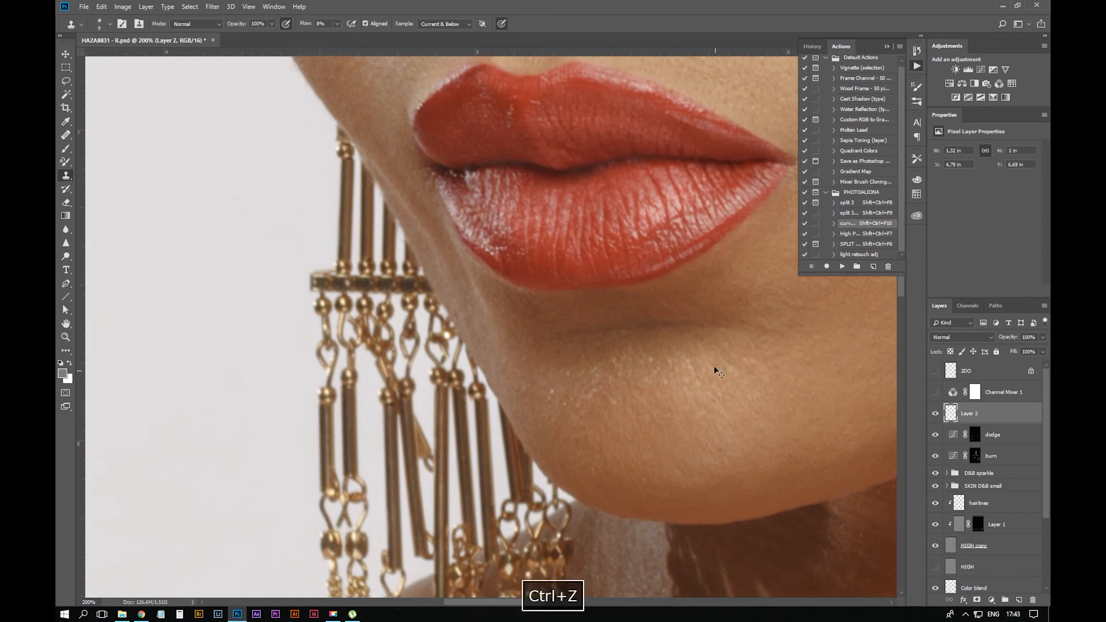
pyautogui.moveTo(713, 256); pyautogui.dragTo(608, 288)
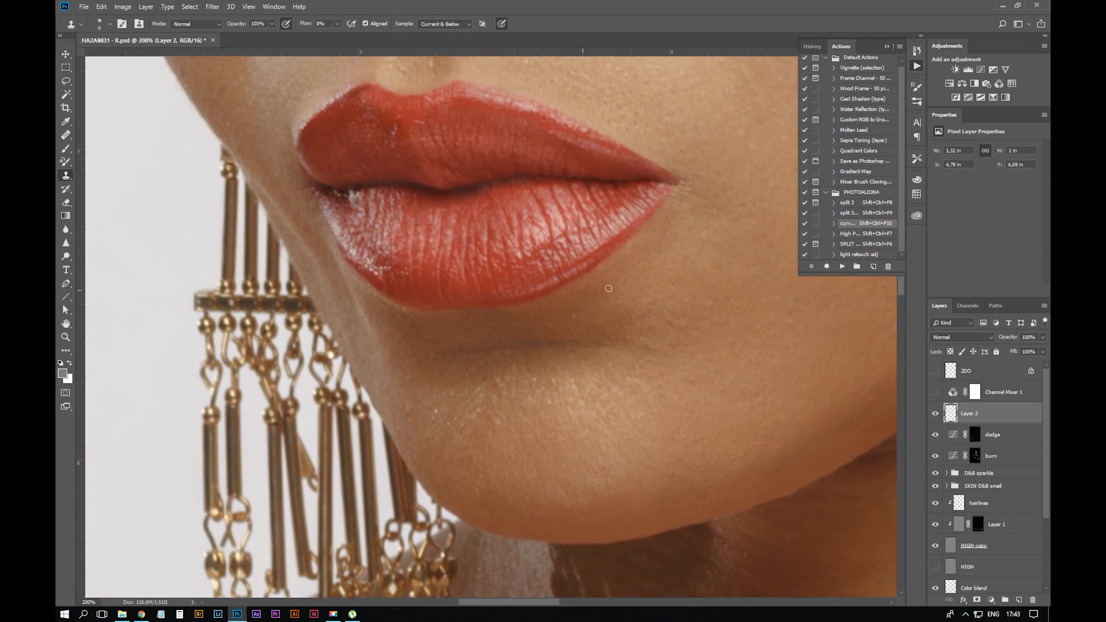
pyautogui.moveTo(633, 344); pyautogui.dragTo(497, 483)
# Clone clean skin along the nostril edge and the area beneath the nose, undoing the unwanted strokes
pyautogui.moveTo(554, 141); pyautogui.dragTo(725, 349)
pyautogui.keyDown('alt'); pyautogui.click(424, 323); pyautogui.keyUp('alt')
pyautogui.moveTo(402, 303)
pyautogui.mouseDown()
pyautogui.moveTo(443, 318)
pyautogui.moveTo(425, 298)
pyautogui.mouseUp()
pyautogui.hotkey('ctrl', 'z')
pyautogui.keyDown('alt'); pyautogui.click(400, 292); pyautogui.keyUp('alt')
pyautogui.hotkey('ctrl', 'z')
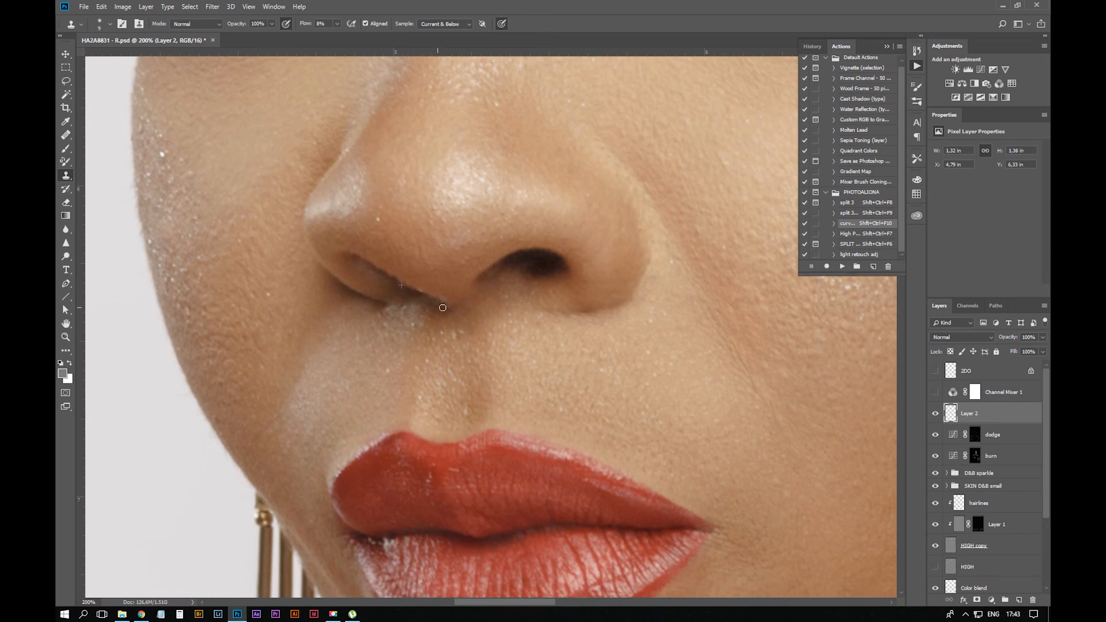
pyautogui.moveTo(394, 308)
pyautogui.mouseDown()
pyautogui.moveTo(421, 298)
pyautogui.moveTo(410, 322)
pyautogui.mouseUp()
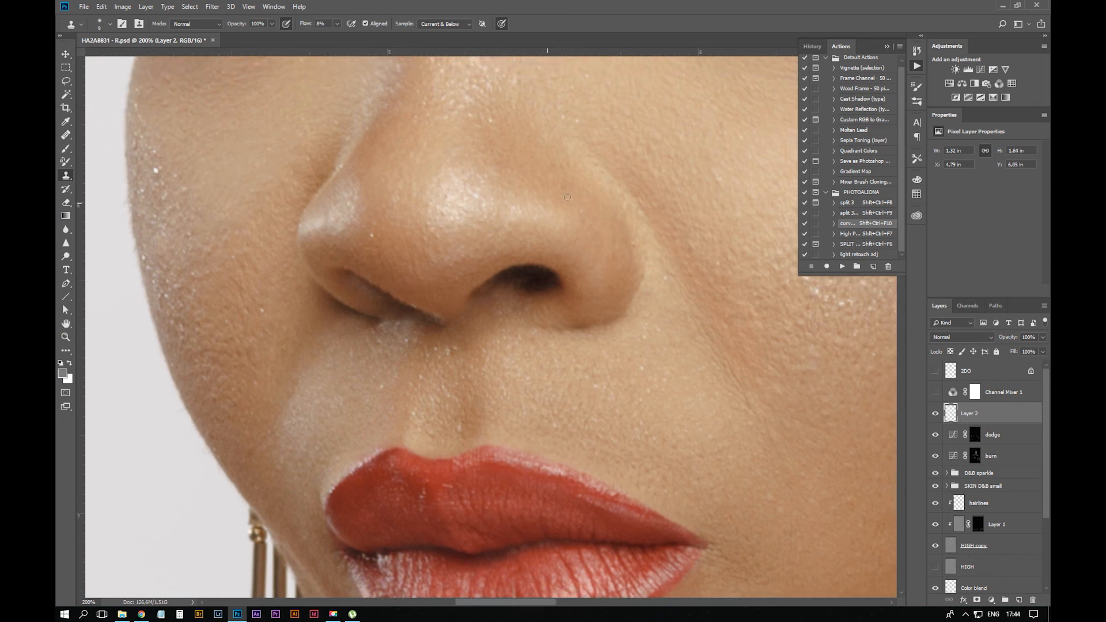
# Try cloning the skin around the brow with the brush at 30 px, and undo the stroke
pyautogui.hotkey('ctrl', '-')
pyautogui.hotkey('ctrl', '+')
pyautogui.press('space')
pyautogui.moveTo(733, 374)
pyautogui.mouseDown()
pyautogui.moveTo(728, 365)
pyautogui.moveTo(634, 568)
pyautogui.mouseUp()
pyautogui.moveTo(497, 141); pyautogui.dragTo(506, 511)
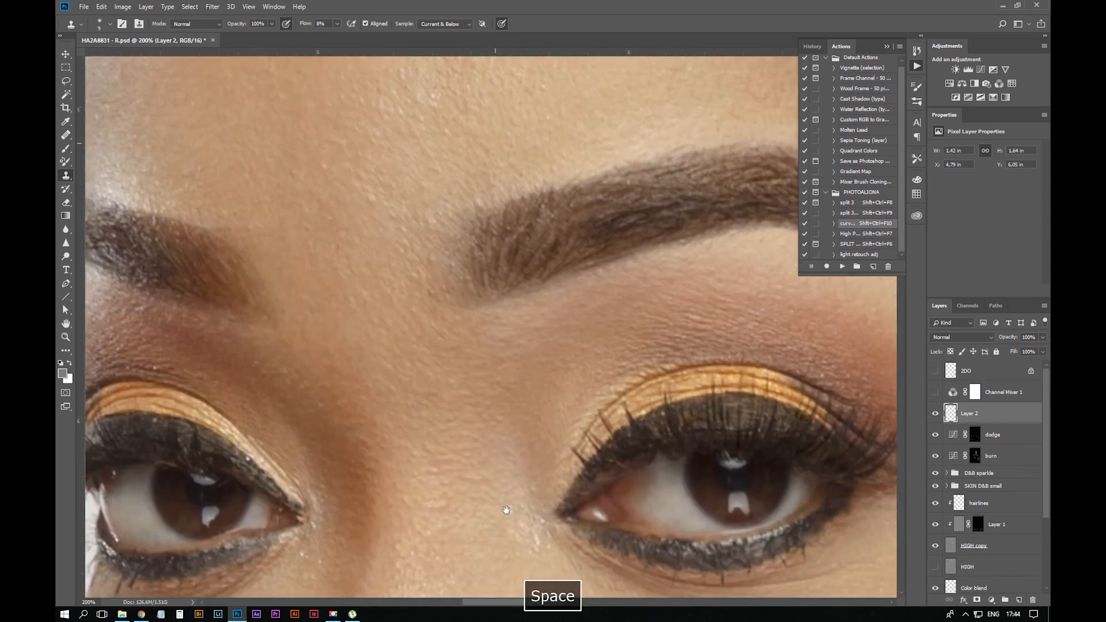
pyautogui.hotkey('ctrl', '-')
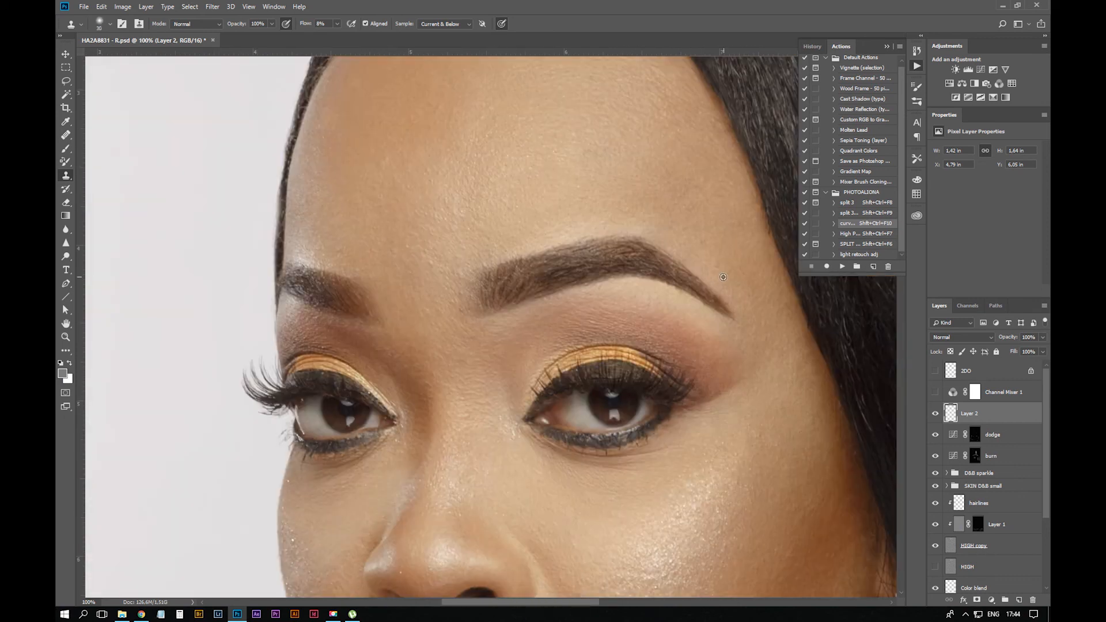
pyautogui.hotkey('ctrl', 'z')
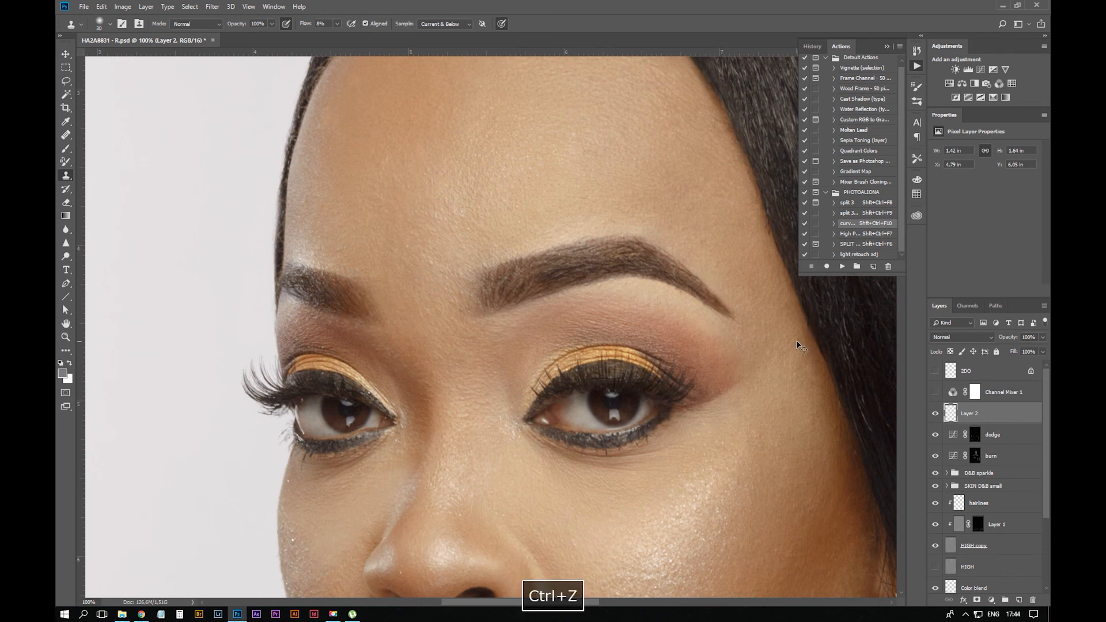
# Reduce the Clone Stamp brush below 15 px and clean the lower edge of the eyebrow's outer tail
pyautogui.press('space')
pyautogui.moveTo(634, 340)
pyautogui.mouseDown()
pyautogui.moveTo(568, 358)
pyautogui.moveTo(427, 366)
pyautogui.mouseUp()
pyautogui.hotkey('ctrl', '+')
pyautogui.press('[')
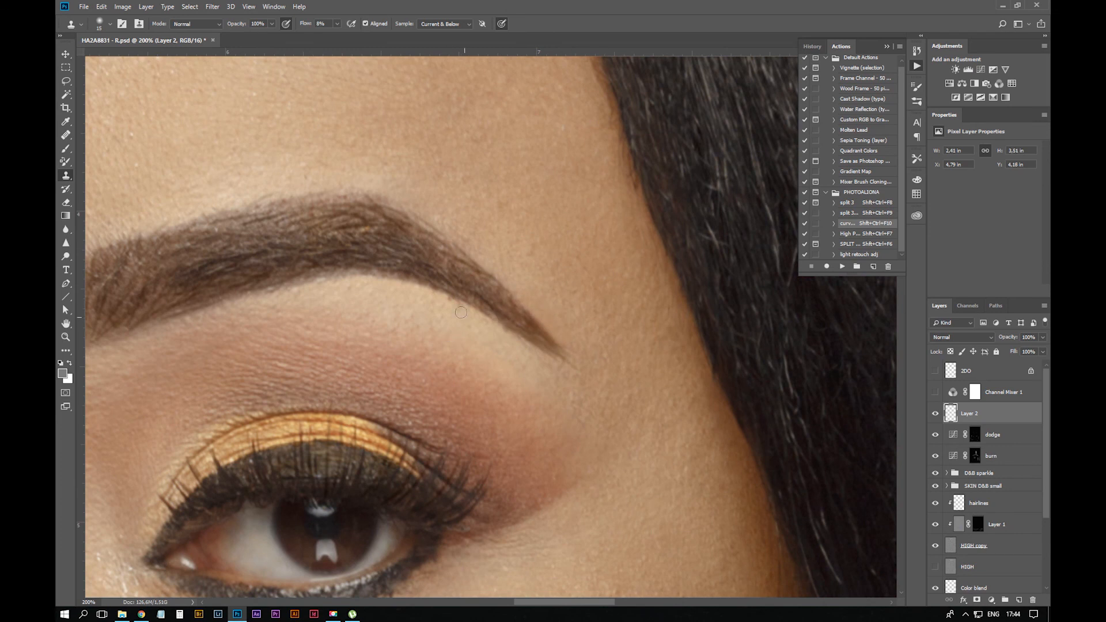
pyautogui.moveTo(502, 327); pyautogui.dragTo(510, 332)
pyautogui.hotkey('ctrl', 'z')
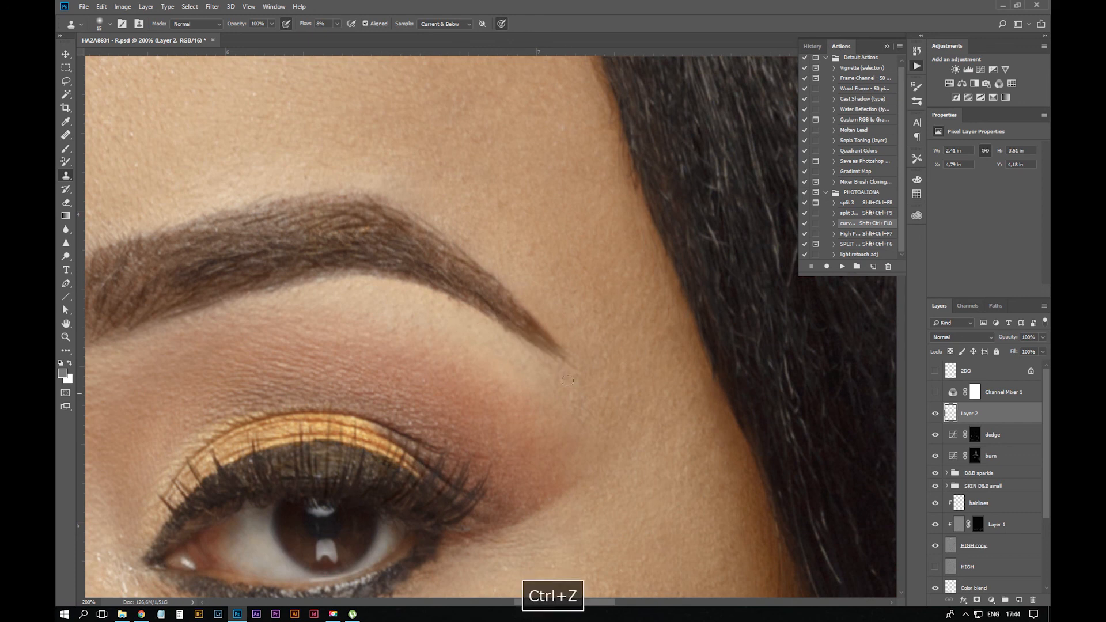
pyautogui.press('[')
pyautogui.moveTo(487, 318); pyautogui.dragTo(484, 317)
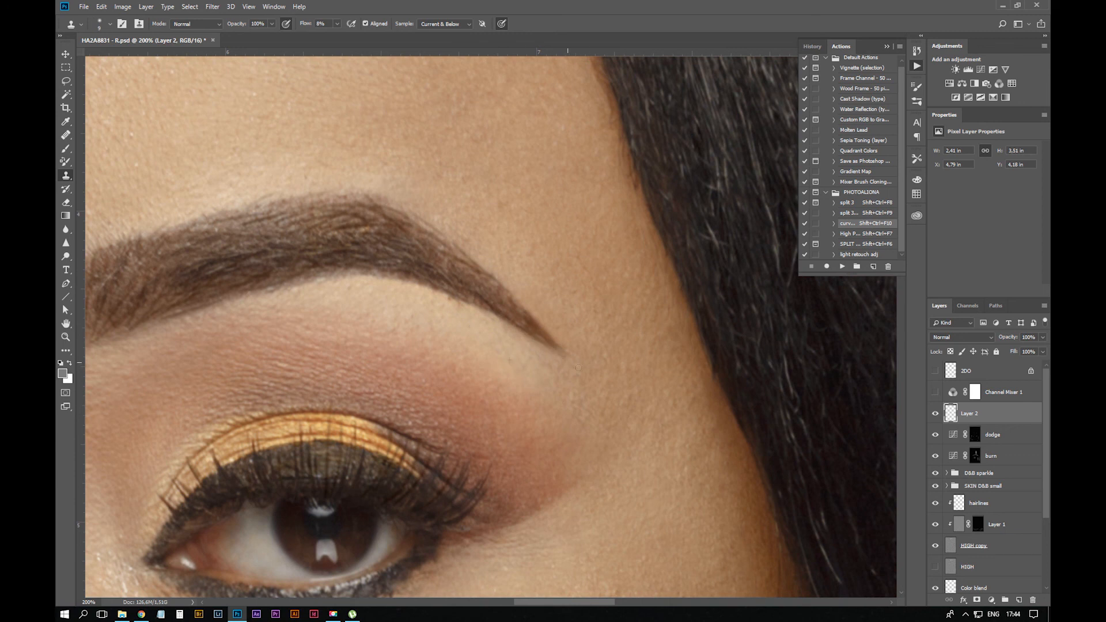
# Undo the last brow cloning and set the Clone Stamp's mode to Darken
pyautogui.hotkey('ctrl', '-')
pyautogui.hotkey('ctrl', '-')
pyautogui.hotkey('ctrl', '-')
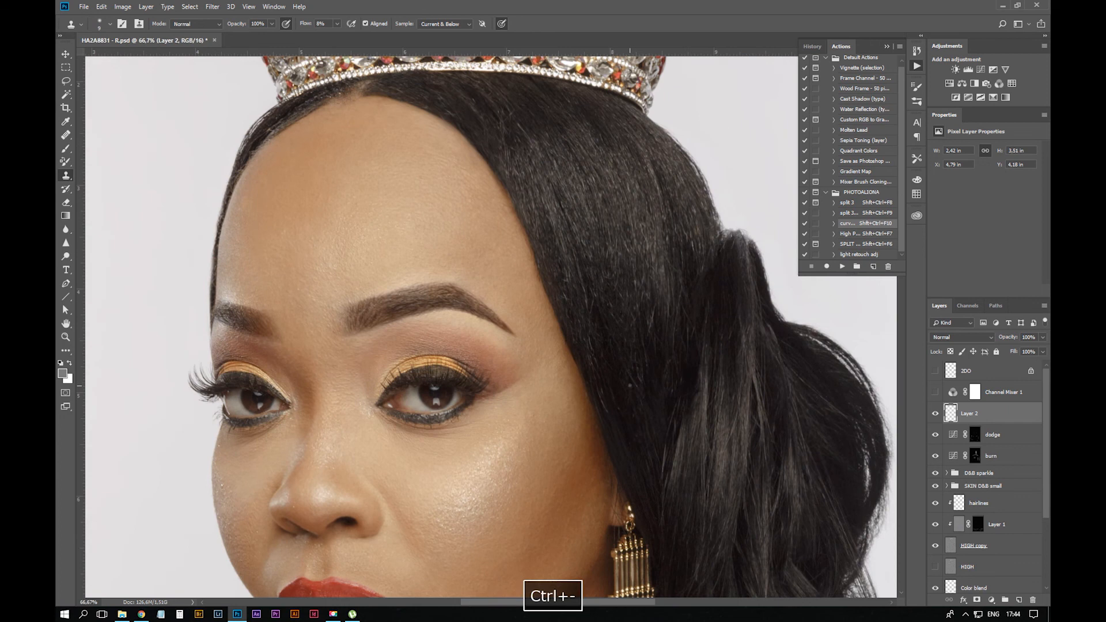
pyautogui.hotkey('ctrl', '=')
pyautogui.hotkey('ctrl', '=')
pyautogui.hotkey('ctrl', '=')
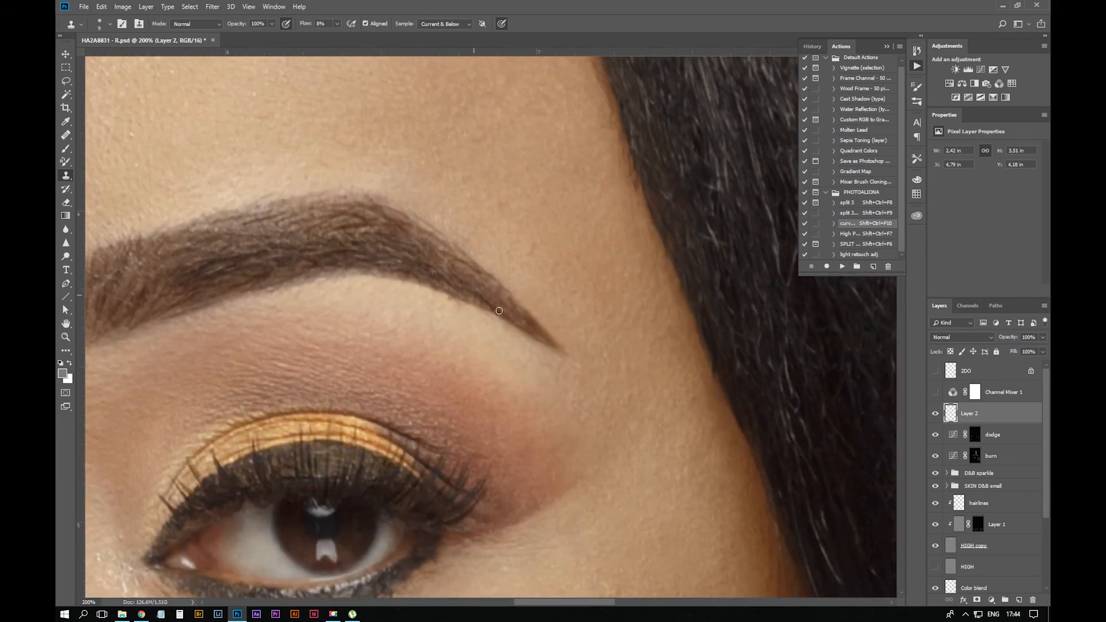
pyautogui.hotkey('ctrl', 'z')
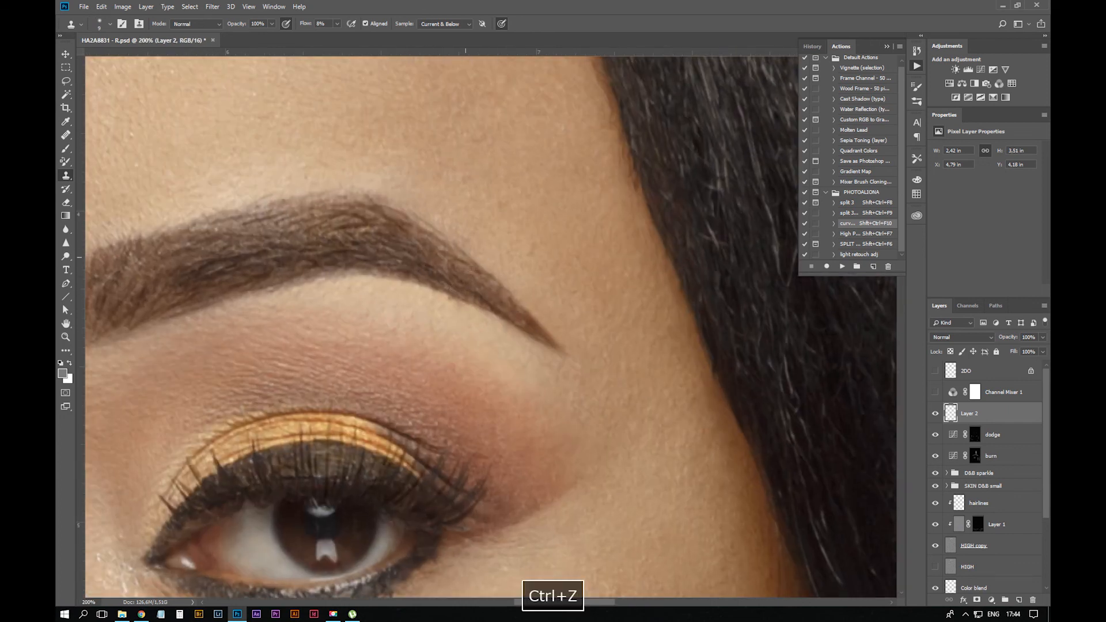
pyautogui.hotkey('ctrl', 'z')
pyautogui.click(196, 24)
pyautogui.click(201, 90)
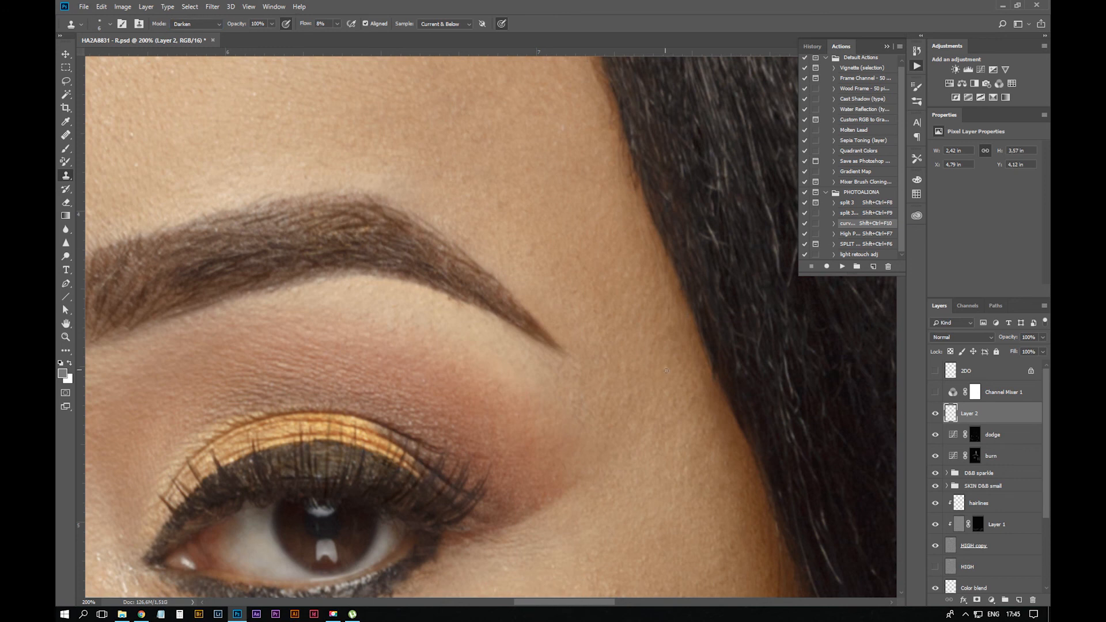
# Set the Clone Stamp's mode back to Normal
pyautogui.hotkey('ctrl', '-')
pyautogui.hotkey('ctrl', '+')
pyautogui.click(196, 23)
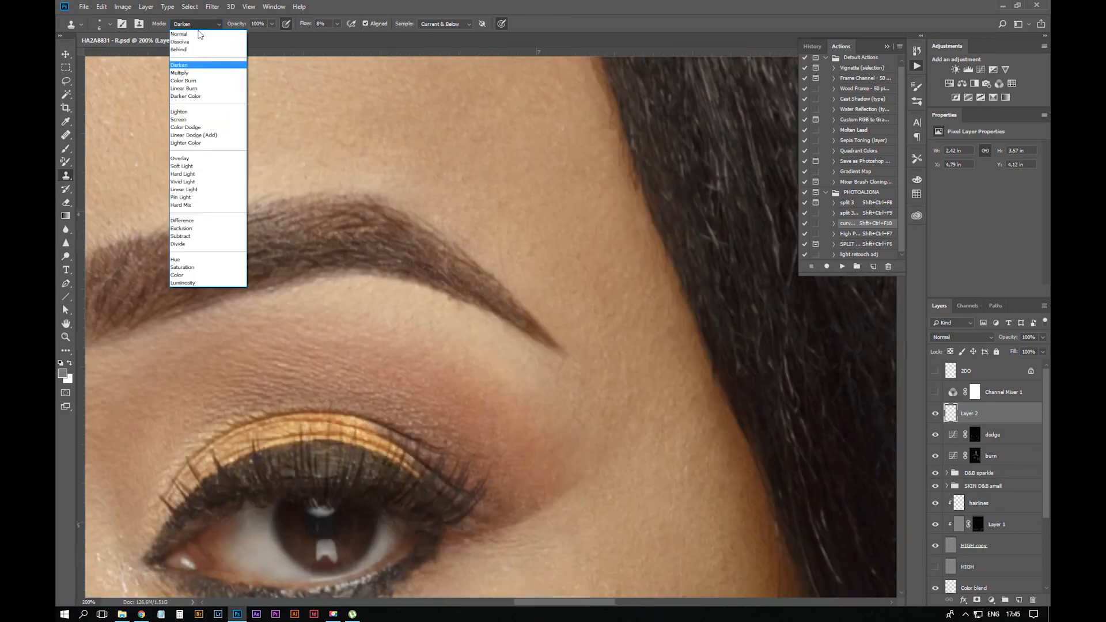
pyautogui.click(200, 35)
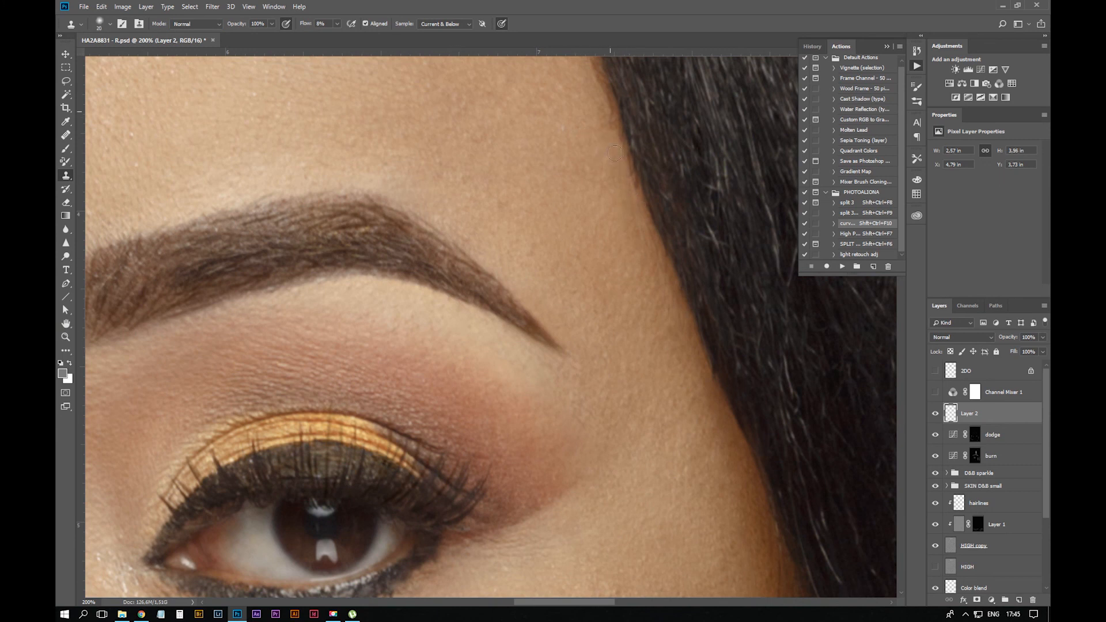
# Examine the brows, eyes and cheek skin up close, reducing the Clone Stamp brush below 20 px
pyautogui.hotkey('ctrl', '-')
pyautogui.hotkey('ctrl', '-')
pyautogui.hotkey('ctrl', '-')
pyautogui.hotkey('ctrl', '-')
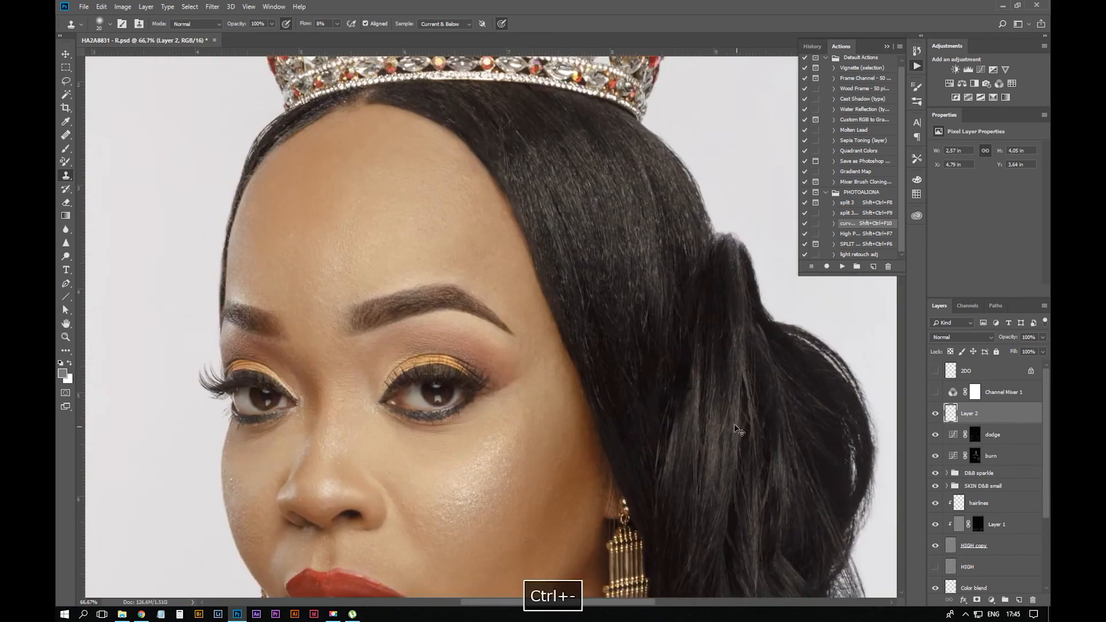
pyautogui.hotkey('ctrl', '-')
pyautogui.hotkey('ctrl', '=')
pyautogui.hotkey('ctrl', '=')
pyautogui.hotkey('ctrl', '=')
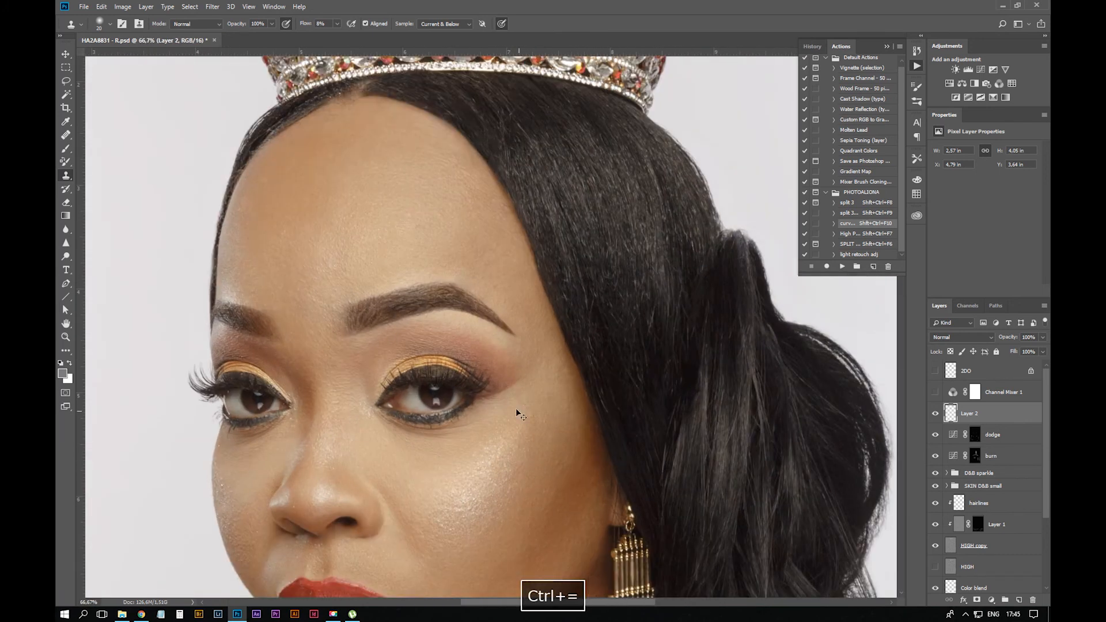
pyautogui.hotkey('ctrl', '=')
pyautogui.moveTo(539, 396); pyautogui.dragTo(548, 373)
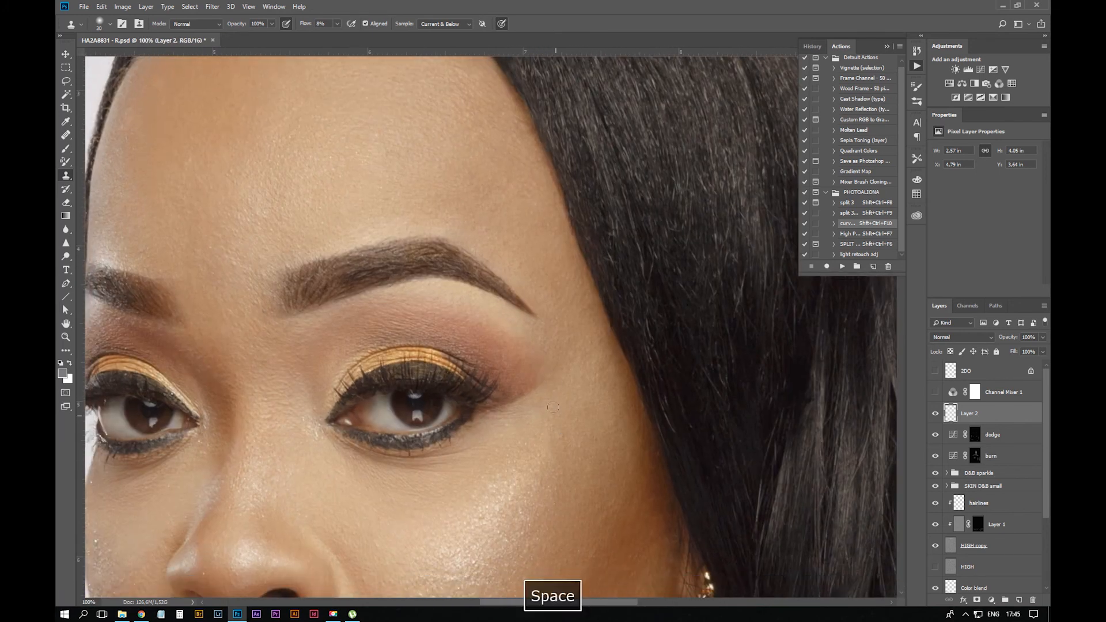
pyautogui.moveTo(590, 303); pyautogui.dragTo(642, 234)
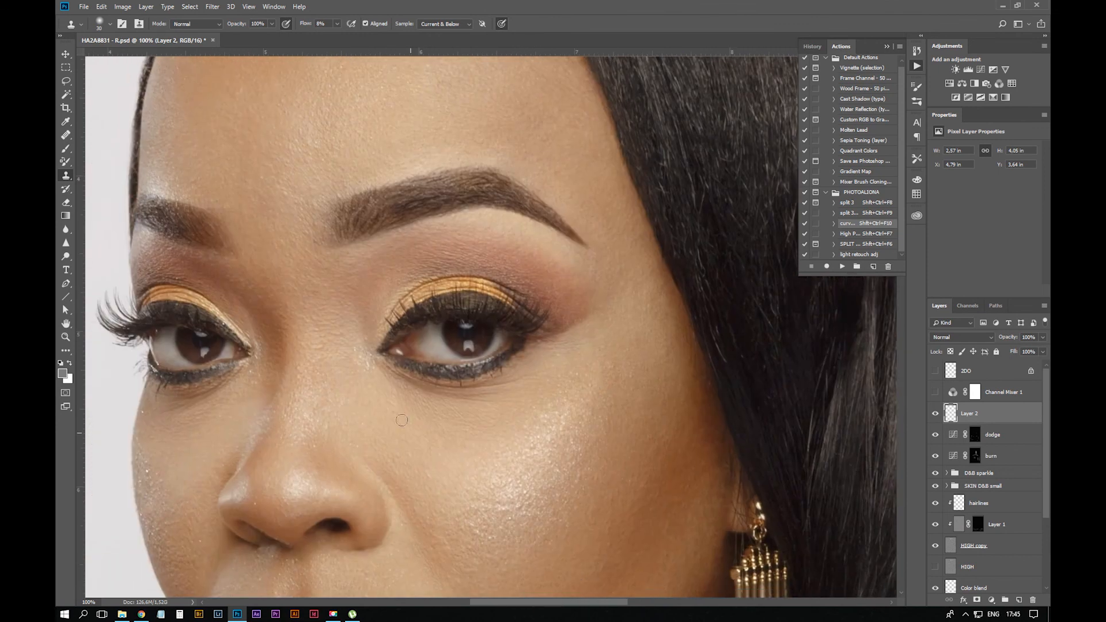
pyautogui.hotkey('ctrl', '=')
pyautogui.moveTo(334, 300); pyautogui.dragTo(788, 230)
pyautogui.press('[')
pyautogui.press('[')
pyautogui.press('[')
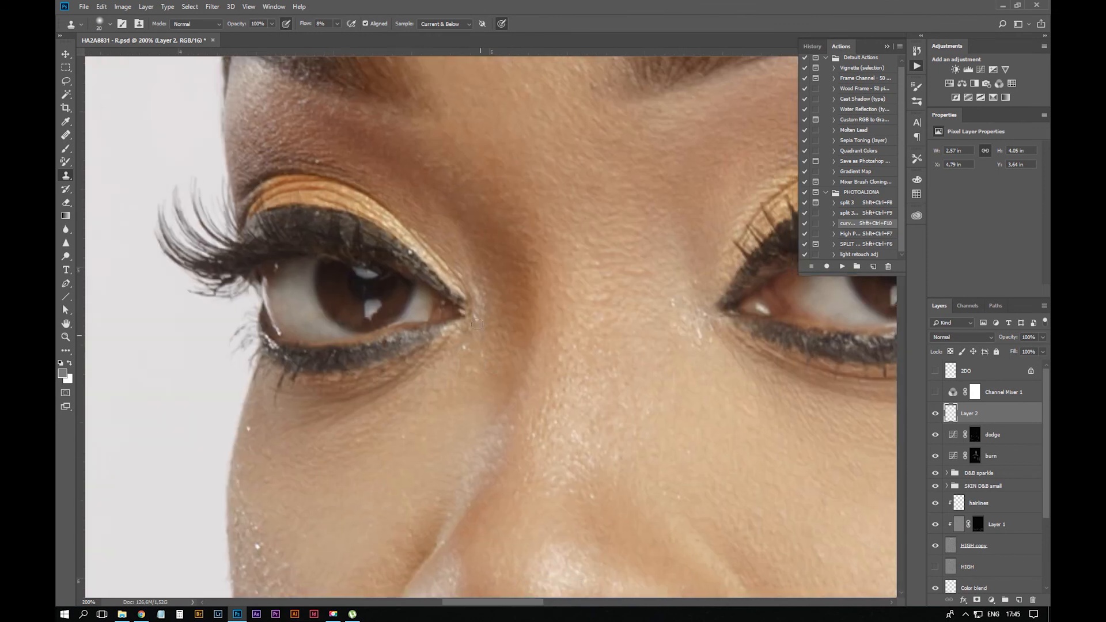
pyautogui.press('[')
pyautogui.press('[')
# Add a Selective Color adjustment above Layer 2 and set the Reds to Black +14% and Magenta +4%
pyautogui.hotkey('ctrl', '-')
pyautogui.hotkey('ctrl', '-')
pyautogui.hotkey('ctrl', '-')
pyautogui.hotkey('ctrl', '-')
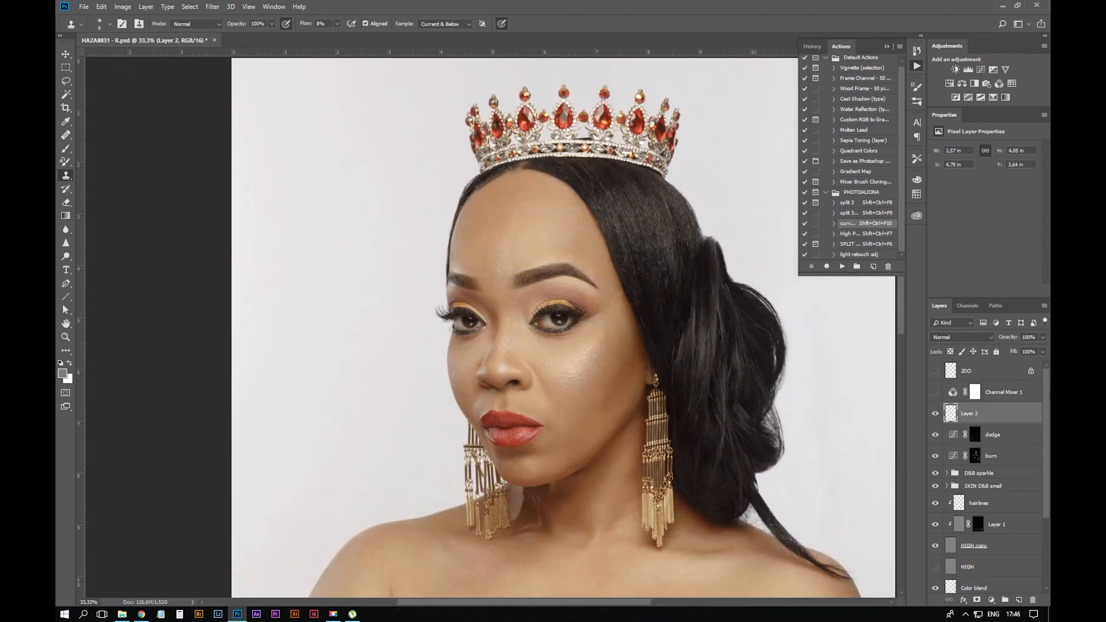
pyautogui.hotkey('ctrl', '-')
pyautogui.hotkey('ctrl', '-')
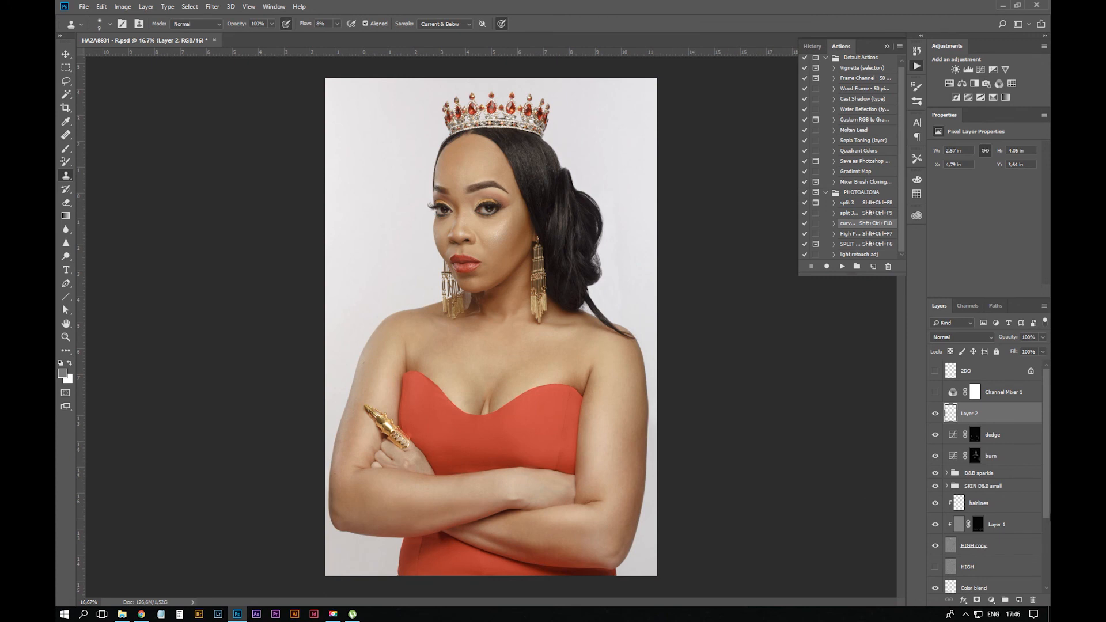
pyautogui.click(993, 99)
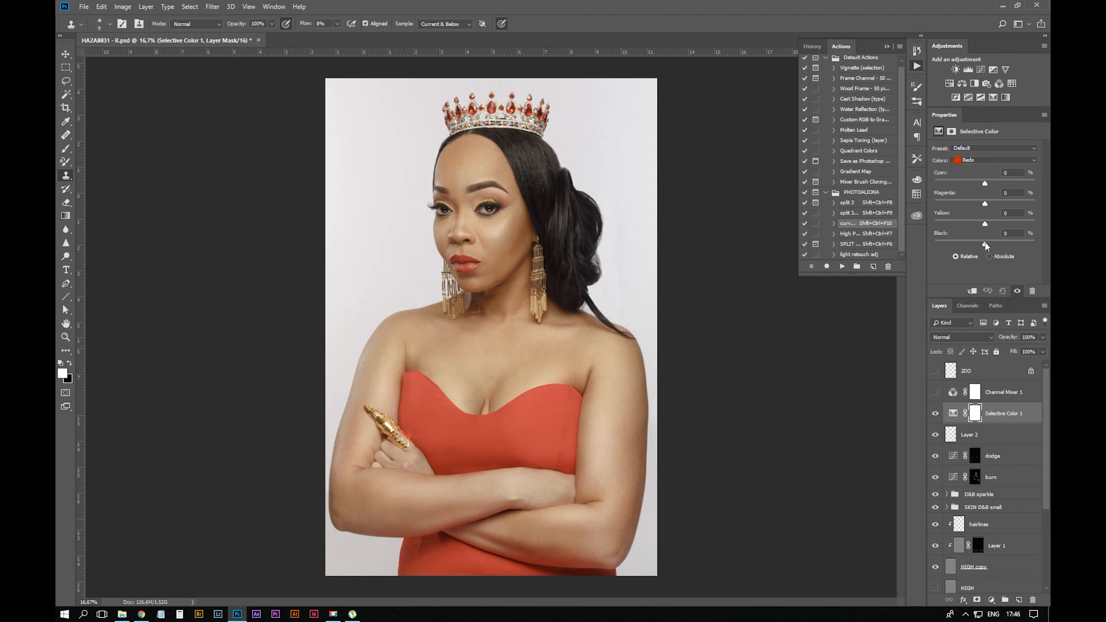
pyautogui.moveTo(986, 242); pyautogui.dragTo(991, 241)
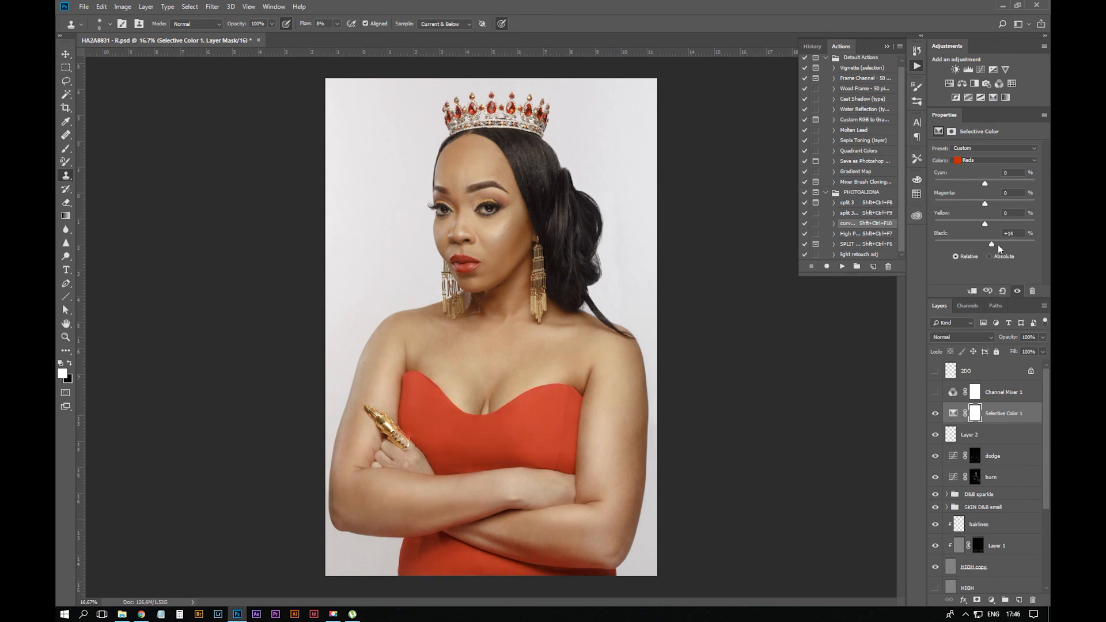
pyautogui.moveTo(987, 203); pyautogui.dragTo(989, 203)
# Select Layer 2 and examine the face with the new color adjustment, close up and from farther away
pyautogui.click(980, 435)
pyautogui.hotkey('ctrl', '+')
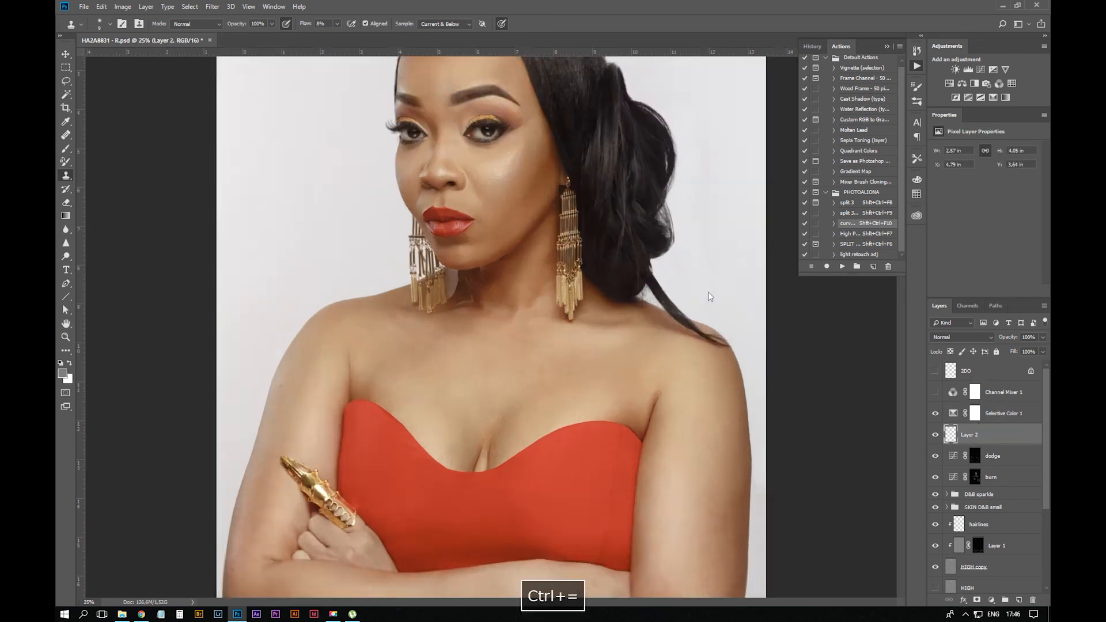
pyautogui.press('space')
pyautogui.hotkey('ctrl', '+')
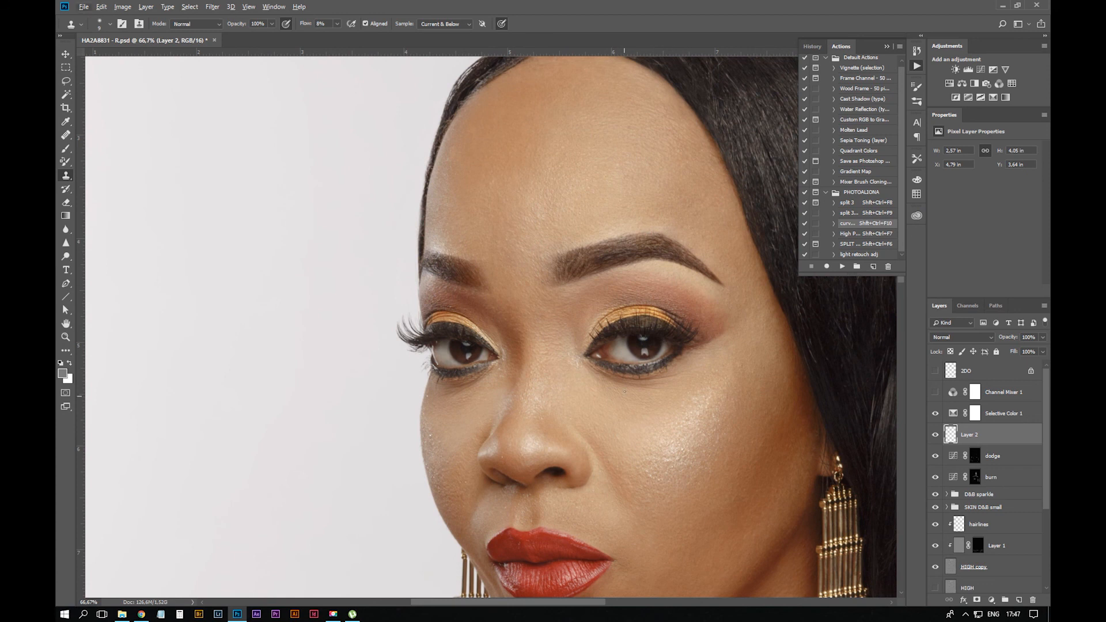
pyautogui.hotkey('ctrl', '-')
pyautogui.hotkey('ctrl', '+')
pyautogui.hotkey('ctrl', '-')
pyautogui.hotkey('ctrl', '-')
pyautogui.hotkey('ctrl', '-')
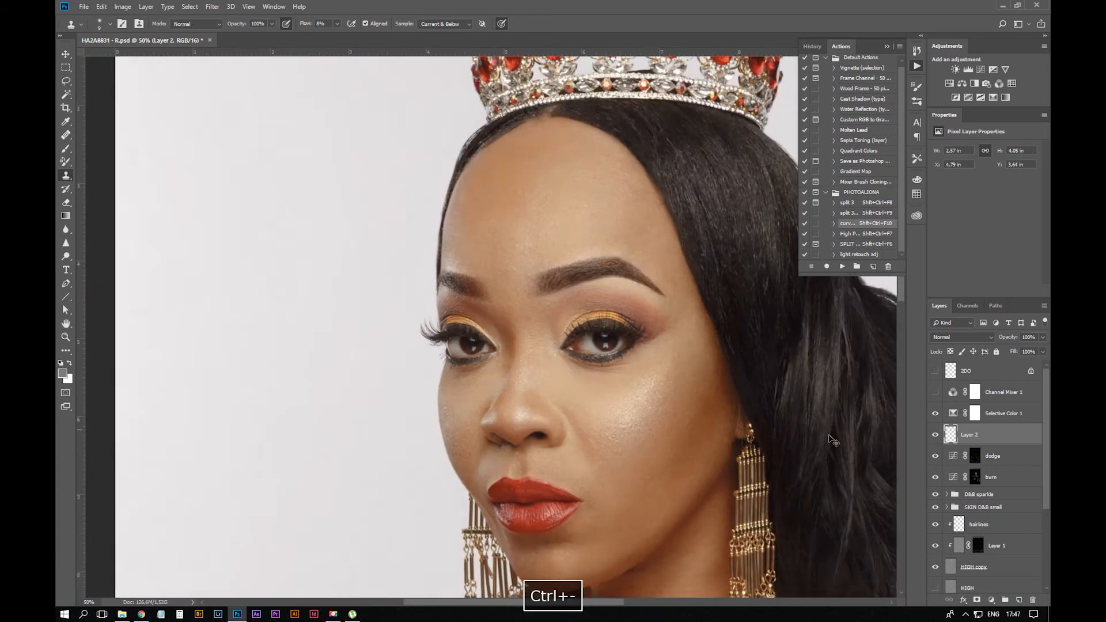
pyautogui.hotkey('ctrl', '-')
# Reopen the Selective Color adjustment and set the Black value of the Blacks to +3%
pyautogui.click(976, 413)
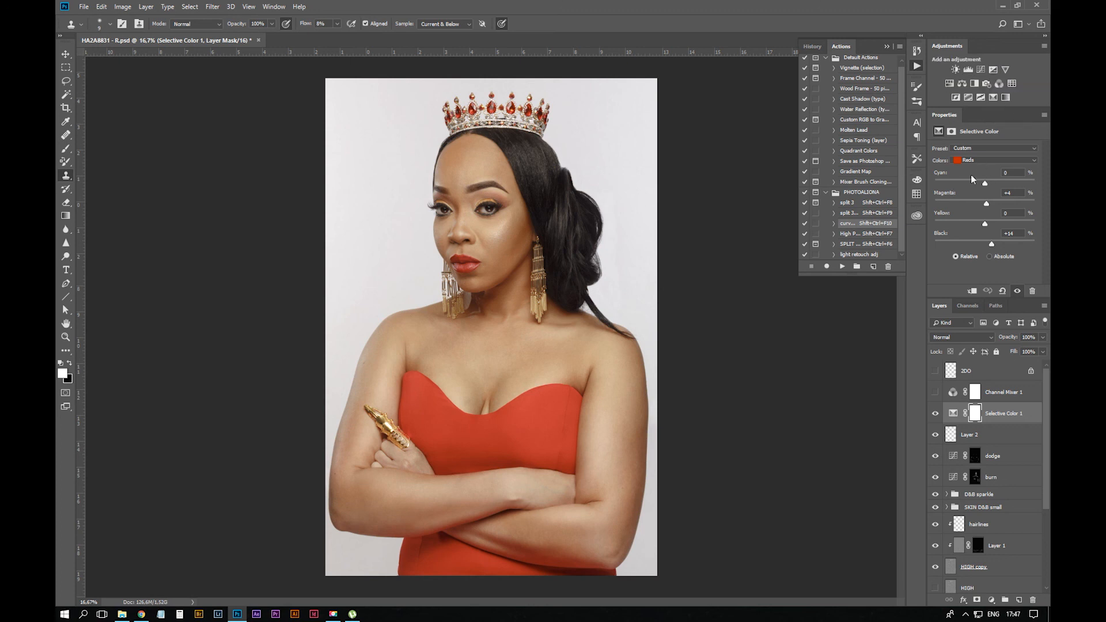
pyautogui.click(992, 161)
pyautogui.click(974, 232)
pyautogui.moveTo(986, 246); pyautogui.dragTo(988, 246)
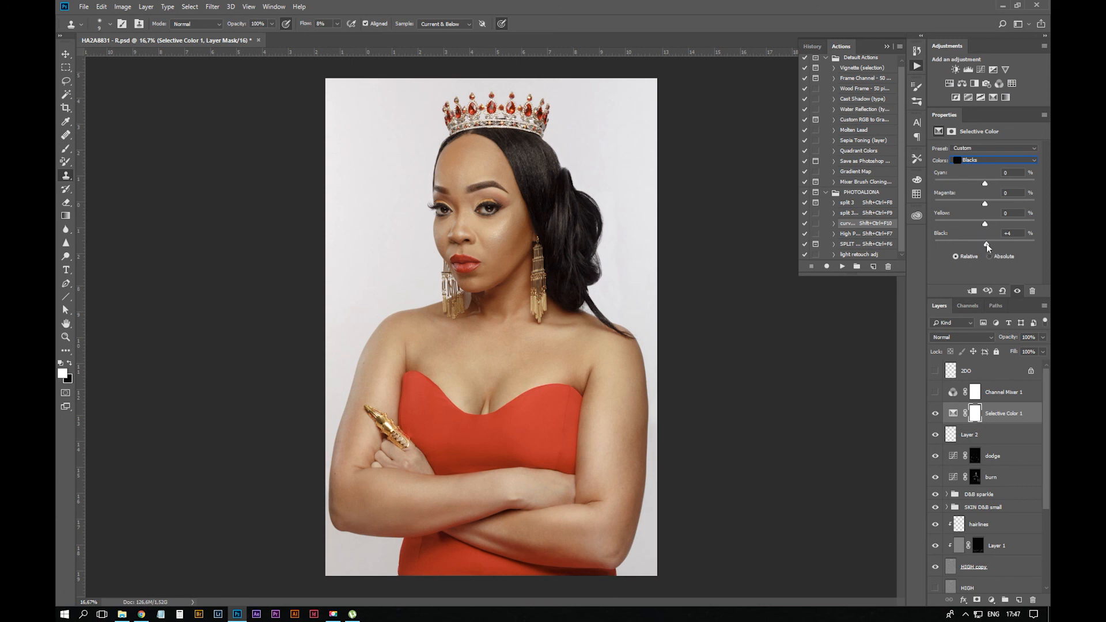
pyautogui.moveTo(987, 244); pyautogui.dragTo(994, 227)
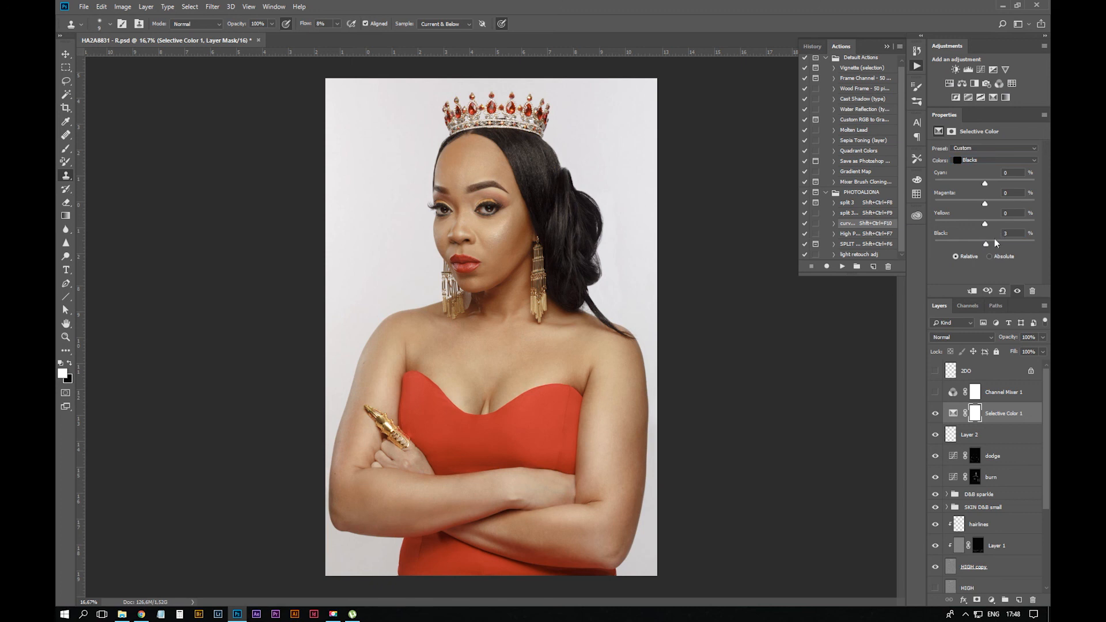
# Set the Blacks to Cyan +2% and Magenta +2%, and adjust their Yellow value
pyautogui.moveTo(986, 185); pyautogui.dragTo(986, 206)
pyautogui.hotkey('ctrl', 'z')
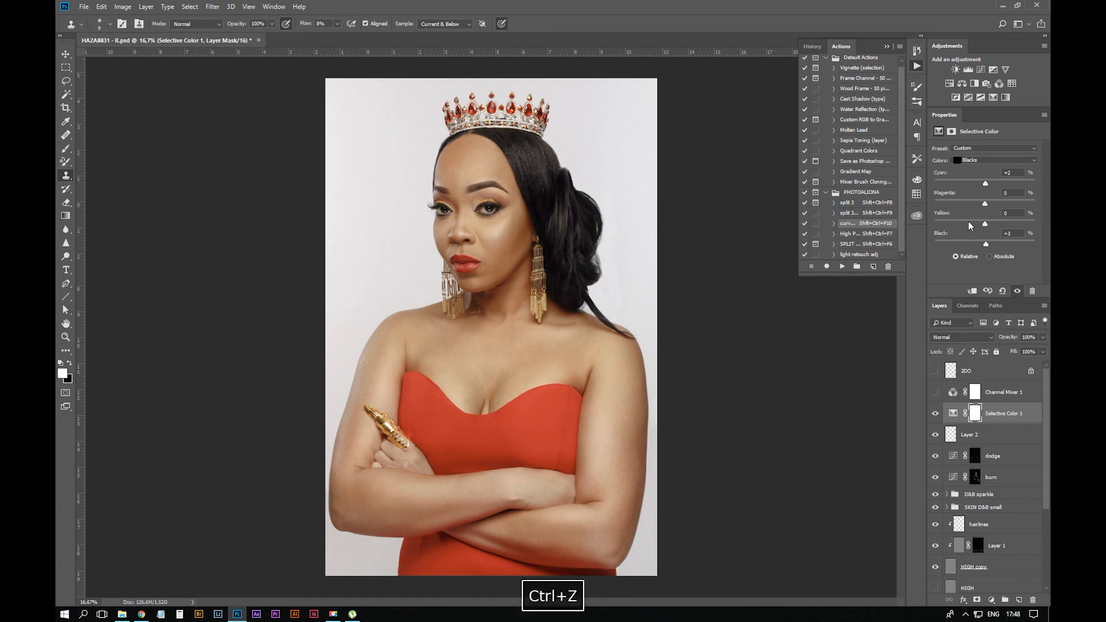
pyautogui.click(1006, 193)
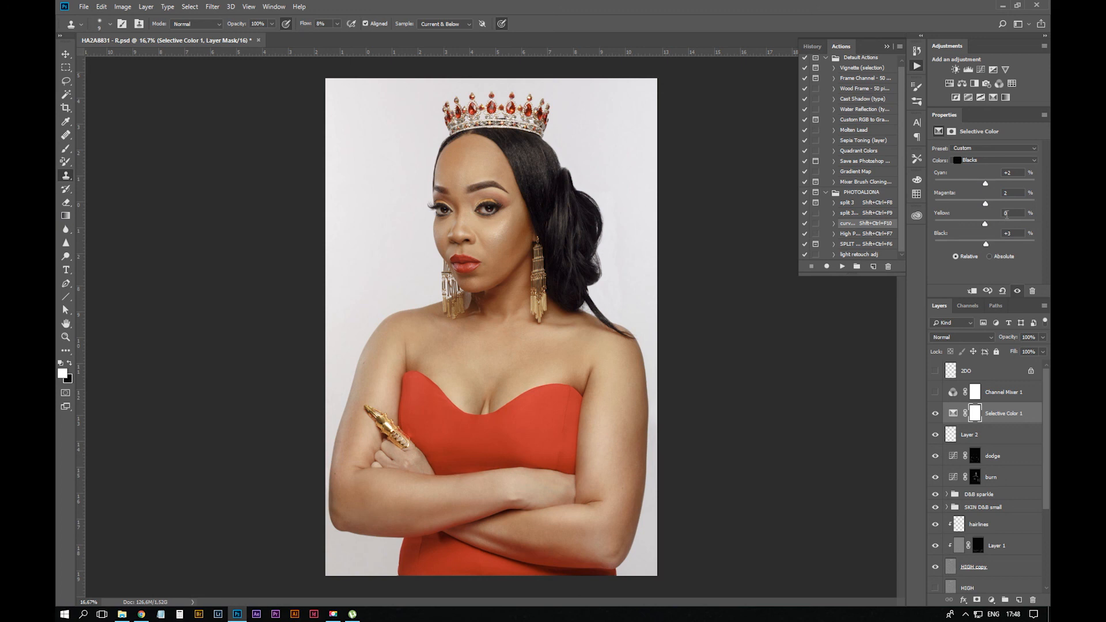
pyautogui.click(985, 224)
pyautogui.moveTo(986, 224); pyautogui.dragTo(986, 225)
# Switch the Selective Color range to Neutrals and try small changes to its Yellow value
pyautogui.click(996, 161)
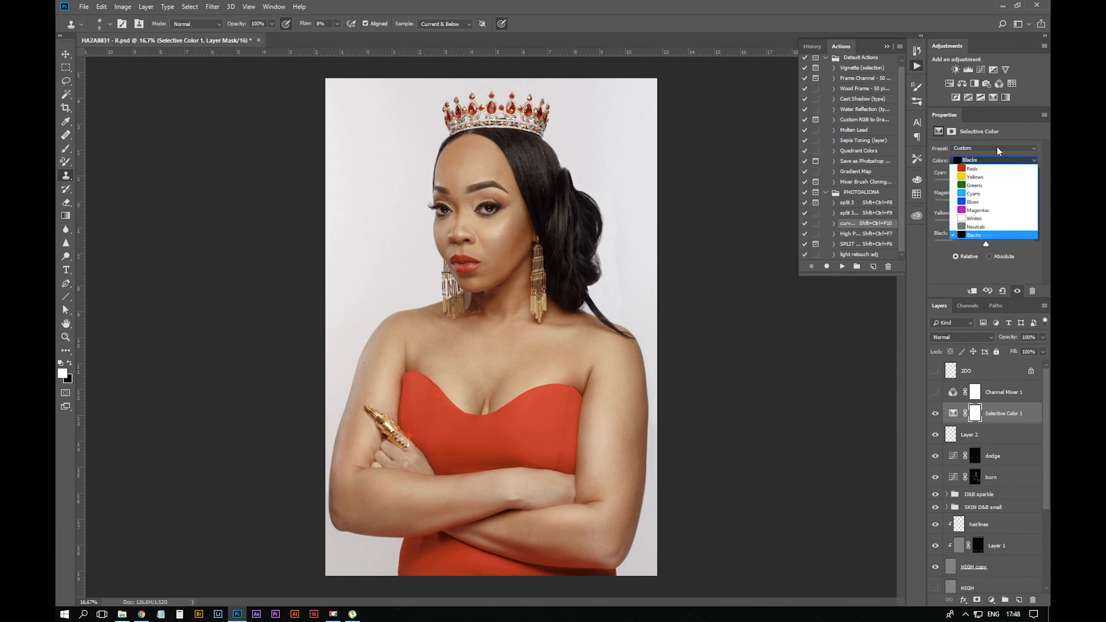
pyautogui.click(973, 227)
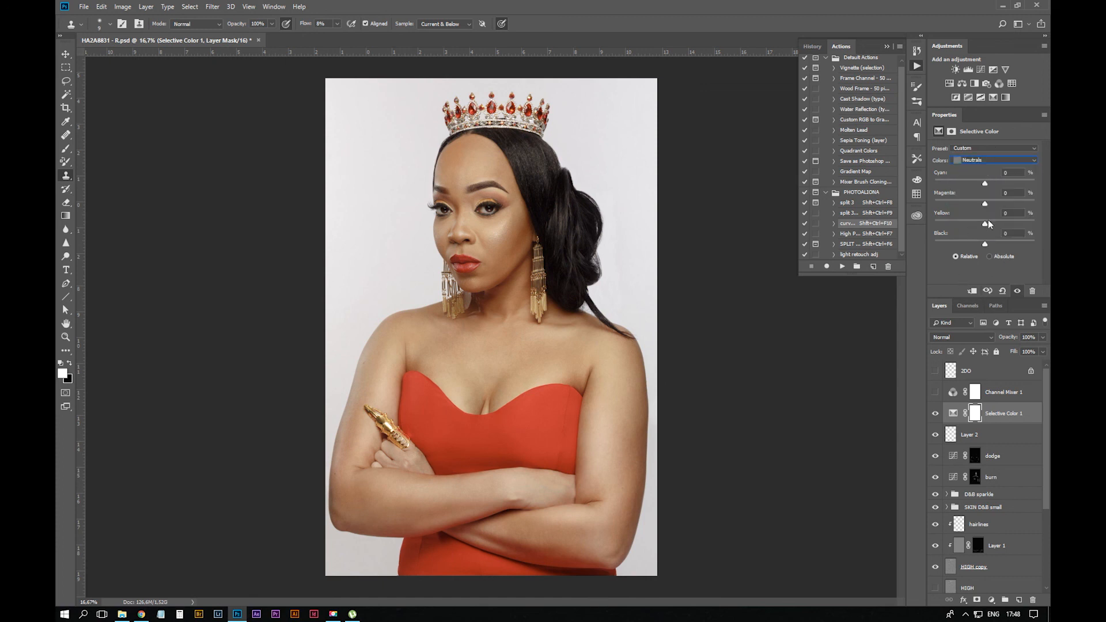
pyautogui.moveTo(988, 221); pyautogui.dragTo(985, 222)
pyautogui.press('Up')
pyautogui.press('Up')
pyautogui.click(985, 160)
pyautogui.press('Up')
# Set the Whites in Selective Color to Cyan +3% and Yellow -4%, and check the adjustment's effect on the whole portrait
pyautogui.click(994, 160)
pyautogui.click(1002, 216)
pyautogui.click(1009, 173)
pyautogui.press('Up')
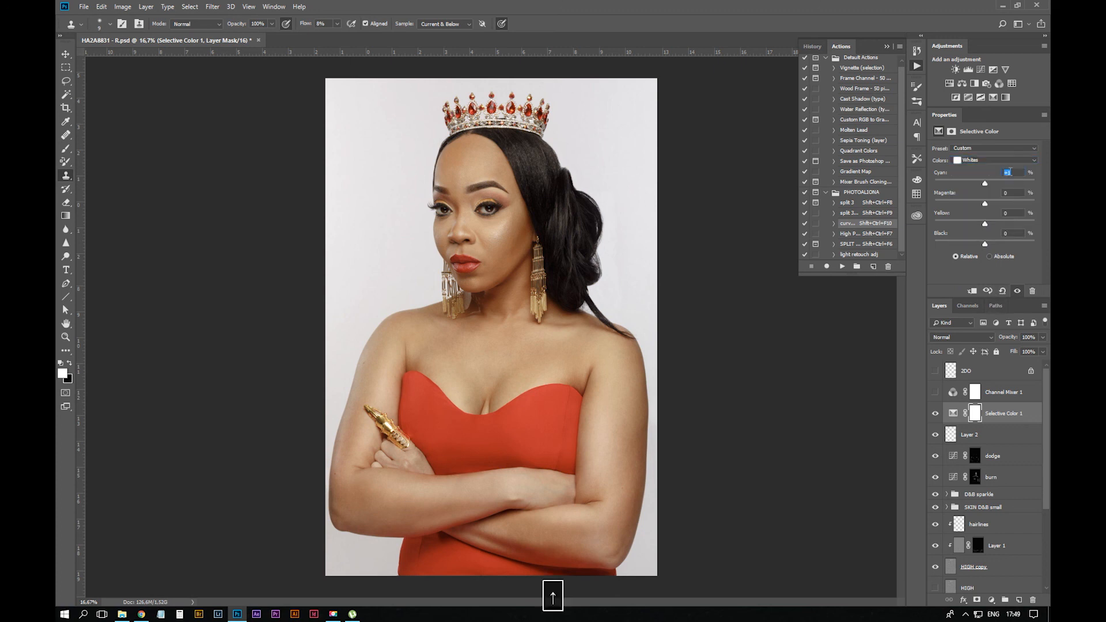
pyautogui.press('Up')
pyautogui.press('Up')
pyautogui.click(1009, 212)
pyautogui.press('Down')
pyautogui.hotkey('ctrl', '-')
pyautogui.hotkey('ctrl', '-')
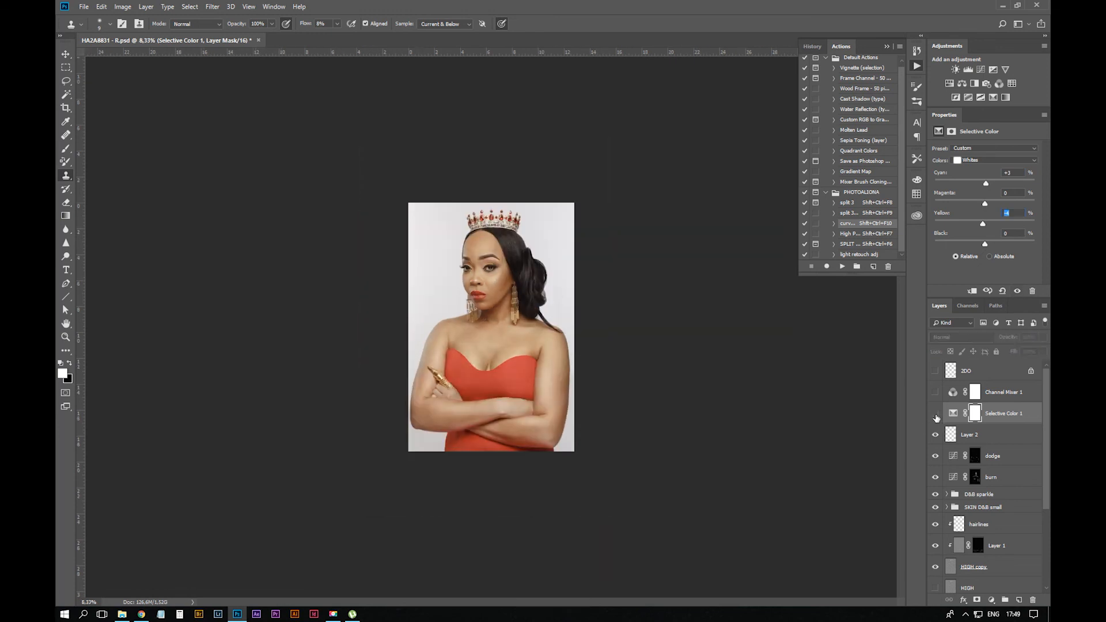
pyautogui.hotkey('ctrl', '=')
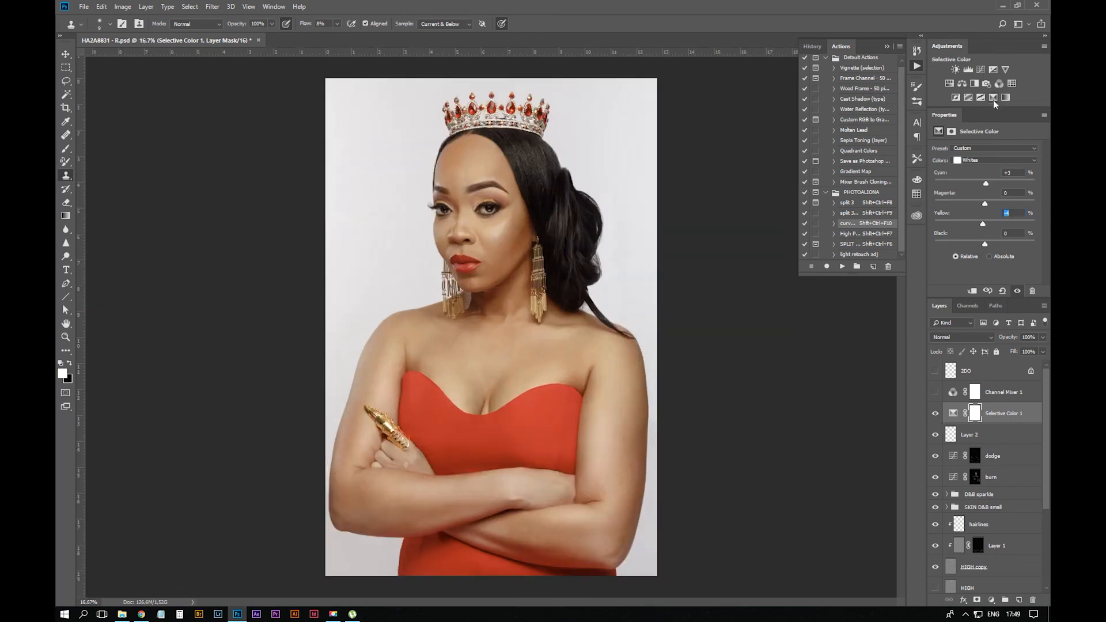
# Add a Channel Mixer layer above the Selective Color layer with Blue as output channel, and set its blend mode to Soft Light
pyautogui.click(1000, 83)
pyautogui.click(991, 162)
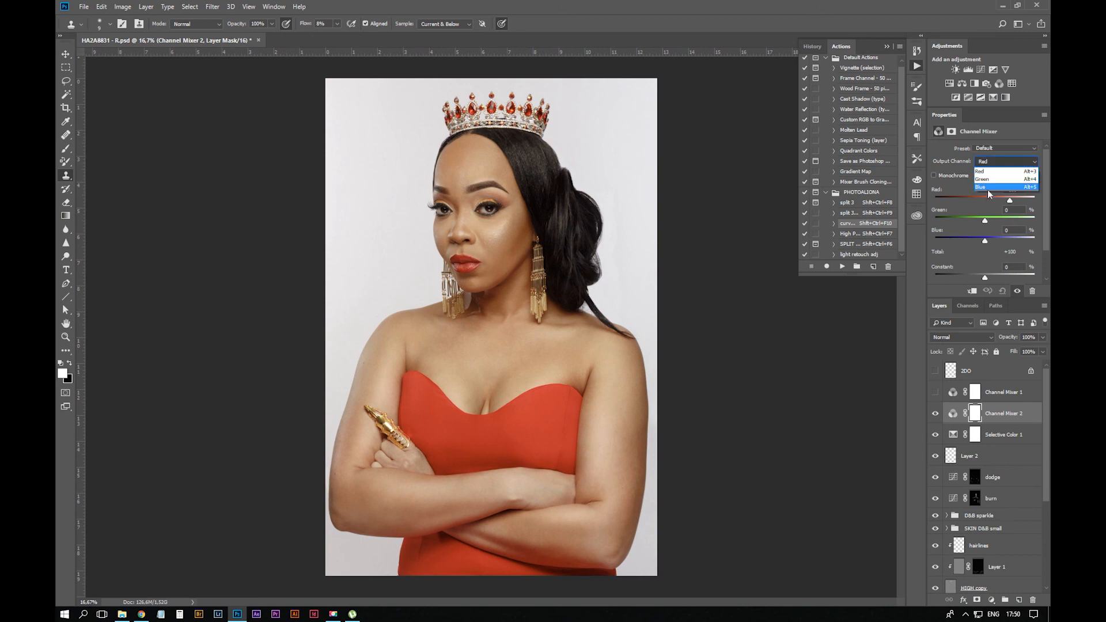
pyautogui.click(989, 192)
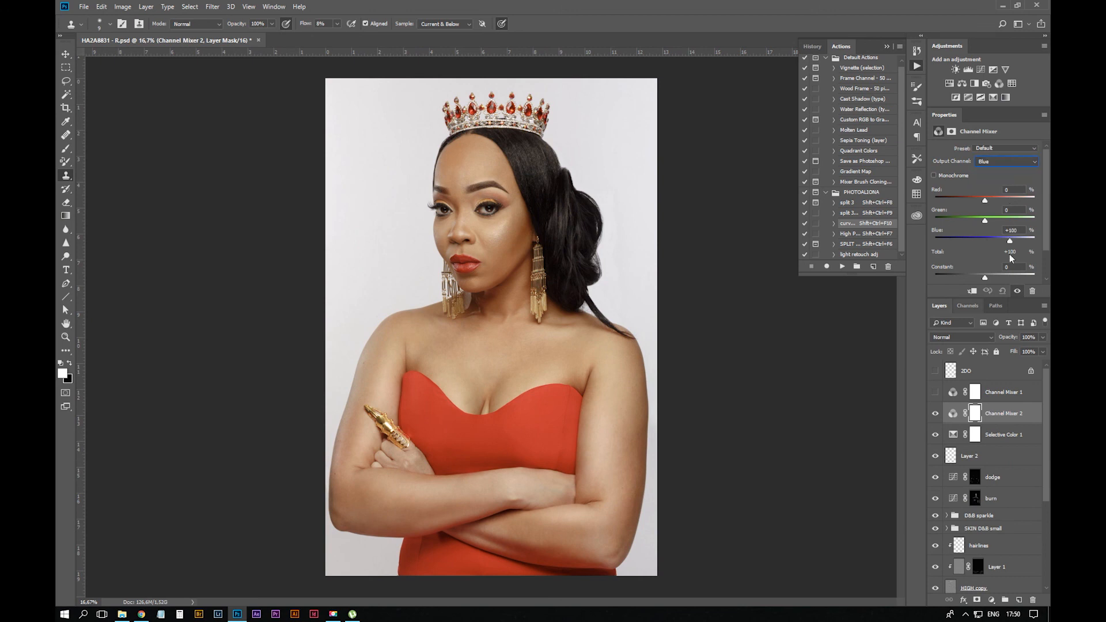
pyautogui.click(961, 337)
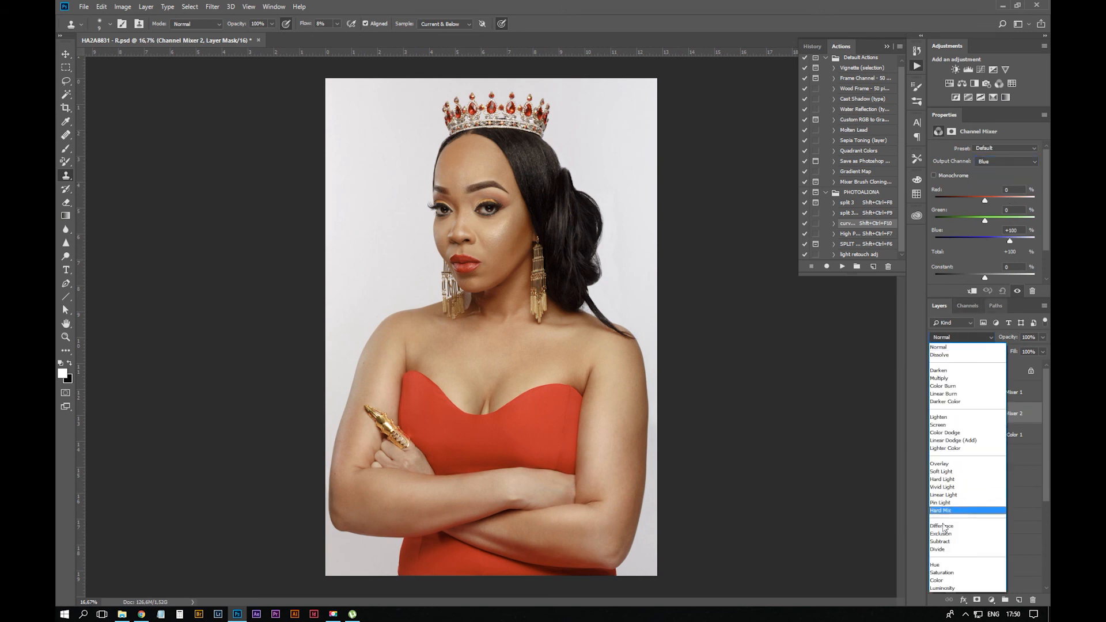
pyautogui.click(941, 473)
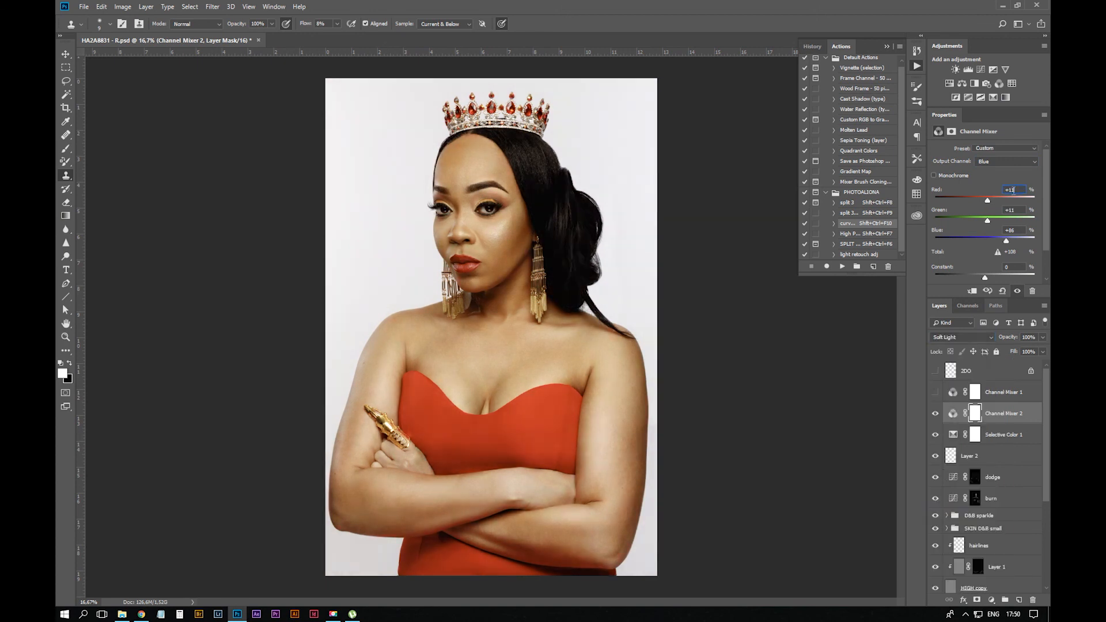
# Set the Channel Mixer's Blue output to Red -9%, Green -1% and Blue +165%
pyautogui.moveTo(1018, 190); pyautogui.dragTo(998, 191)
pyautogui.press('Insert')
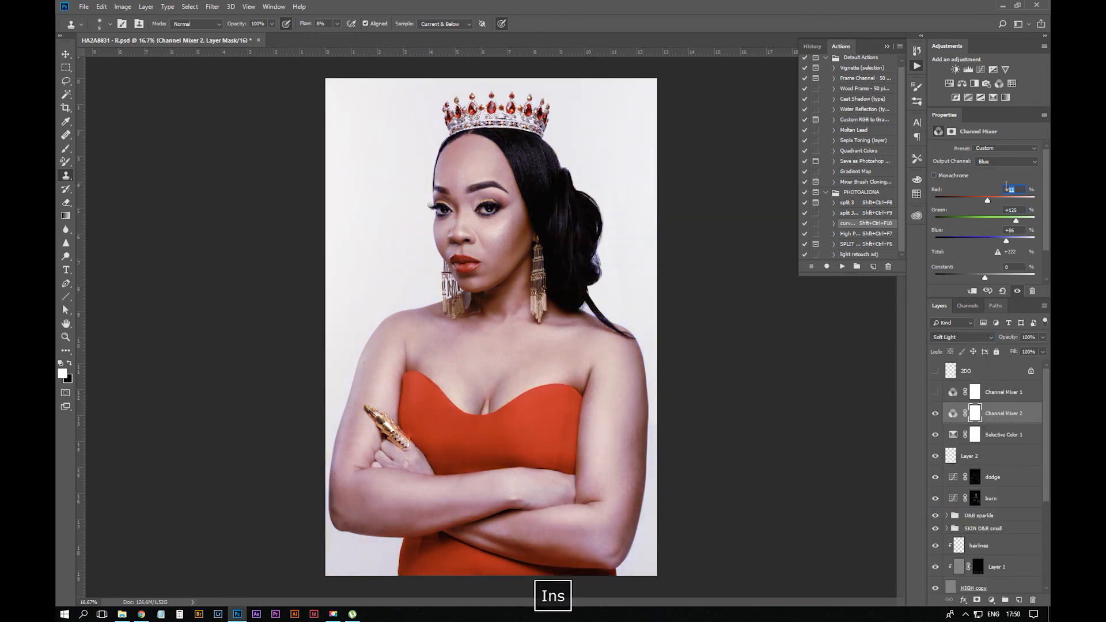
pyautogui.moveTo(1017, 222); pyautogui.dragTo(988, 219)
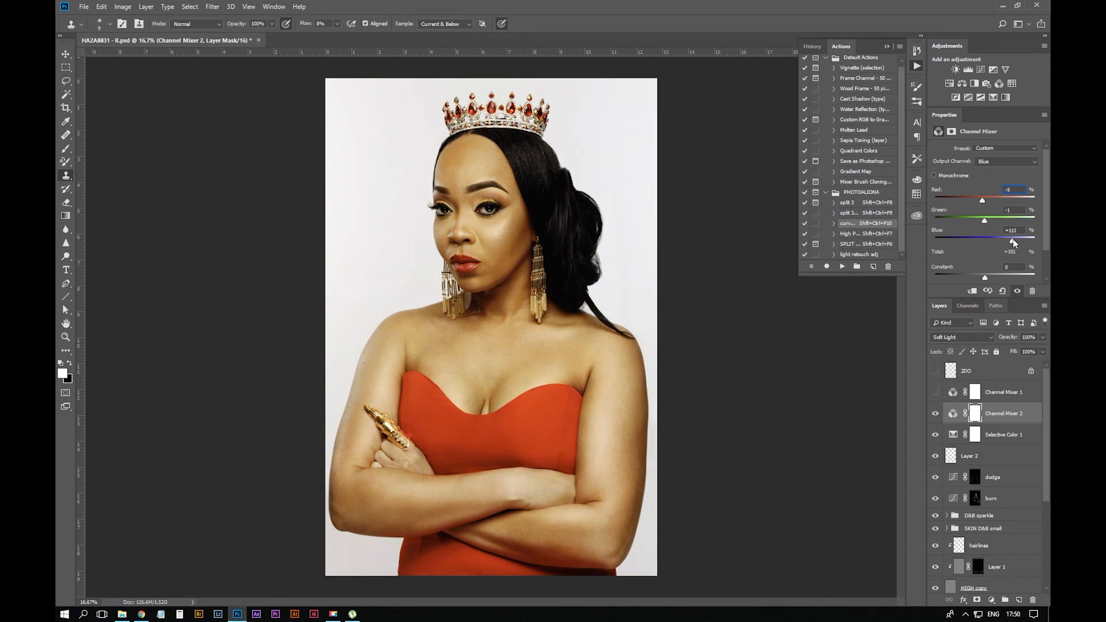
pyautogui.moveTo(1025, 242); pyautogui.dragTo(1026, 241)
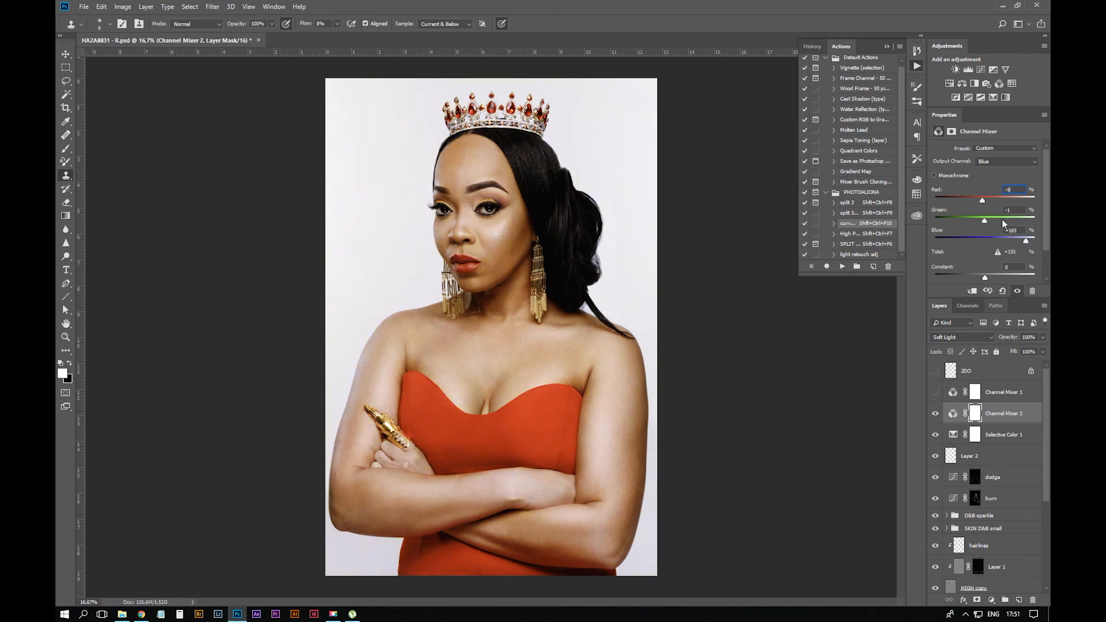
# Lower the Channel Mixer layer's fill to 29% and adjust its Blue output to Red -3% and Green +13%
pyautogui.click(1043, 351)
pyautogui.moveTo(1015, 367); pyautogui.dragTo(1007, 364)
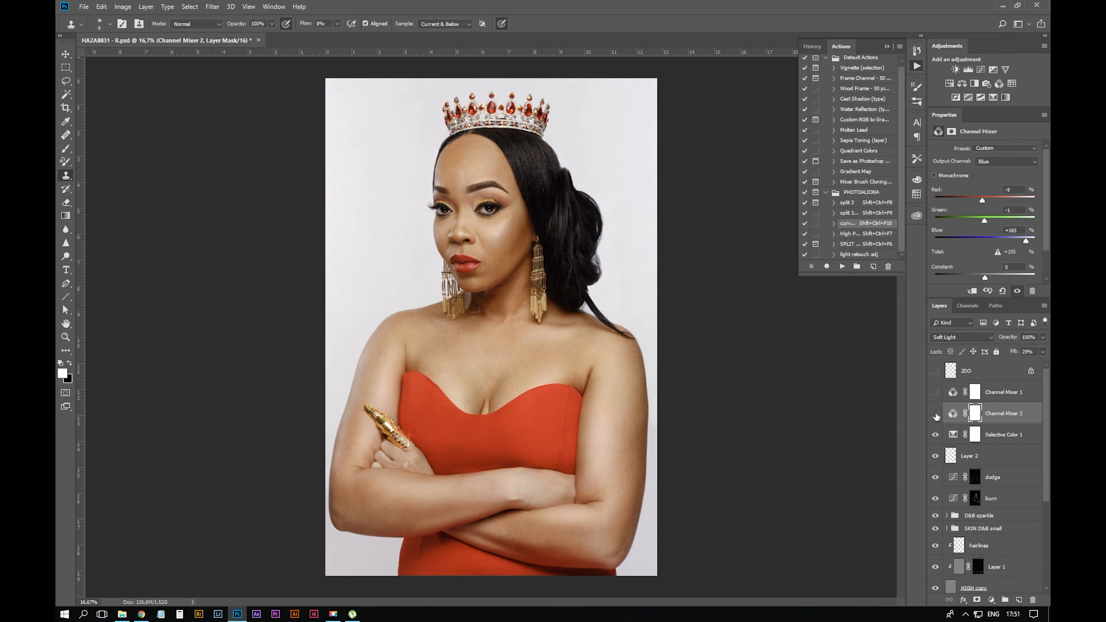
pyautogui.hotkey('ctrl', '-')
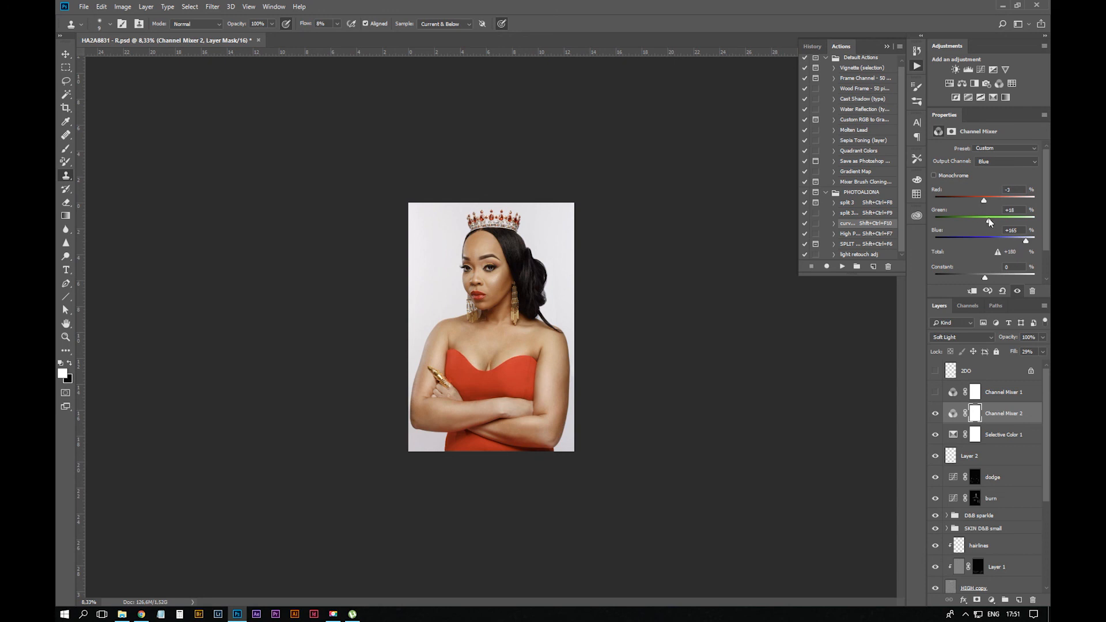
pyautogui.moveTo(988, 222); pyautogui.dragTo(989, 219)
pyautogui.hotkey('ctrl', '=')
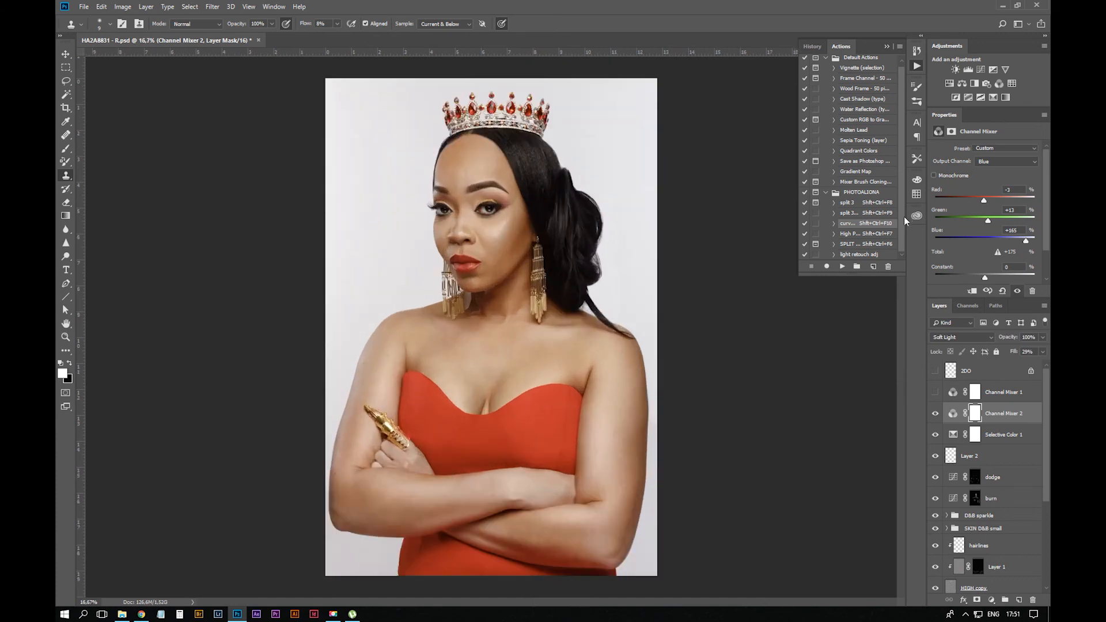
# Add a Brightness/Contrast adjustment above the Channel Mixer layer and set its contrast to 6
pyautogui.click(956, 70)
pyautogui.moveTo(990, 195); pyautogui.dragTo(988, 195)
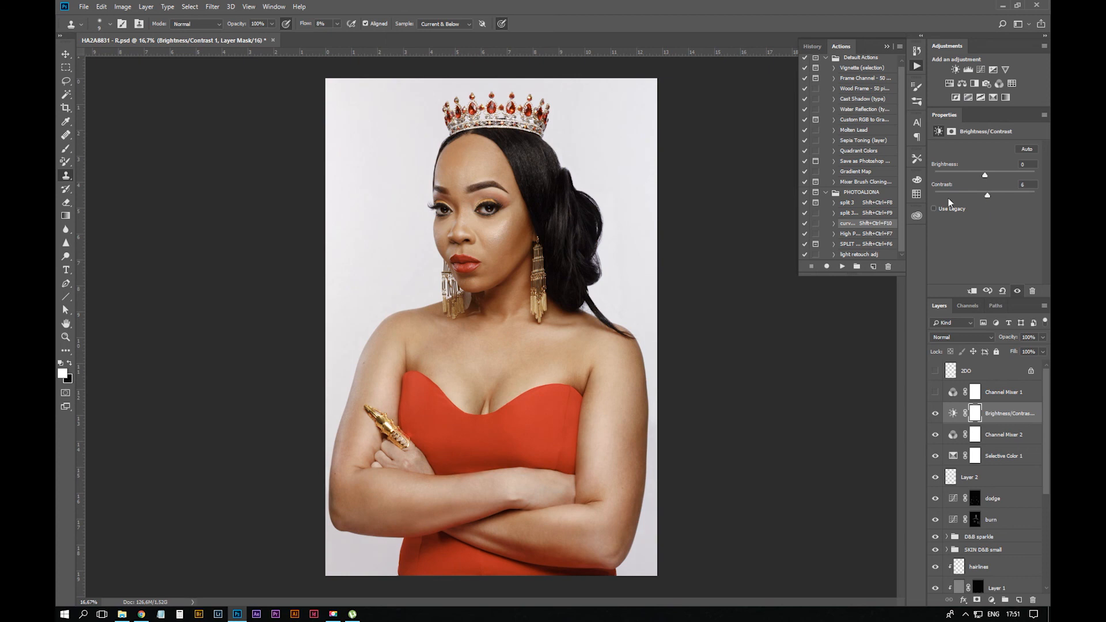
# Compare the retouched portrait with the original Background layer at several zoom levels
pyautogui.hotkey('ctrl', '-')
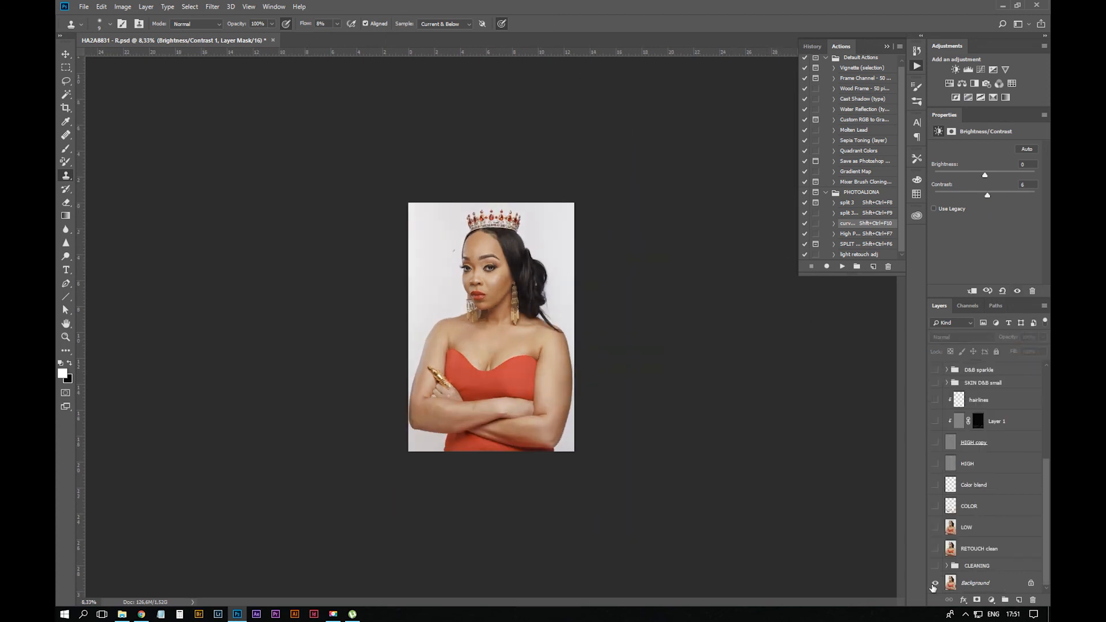
pyautogui.hotkey('ctrl', '=')
pyautogui.hotkey('ctrl', '=')
pyautogui.hotkey('ctrl', '=')
pyautogui.hotkey('ctrl', '=')
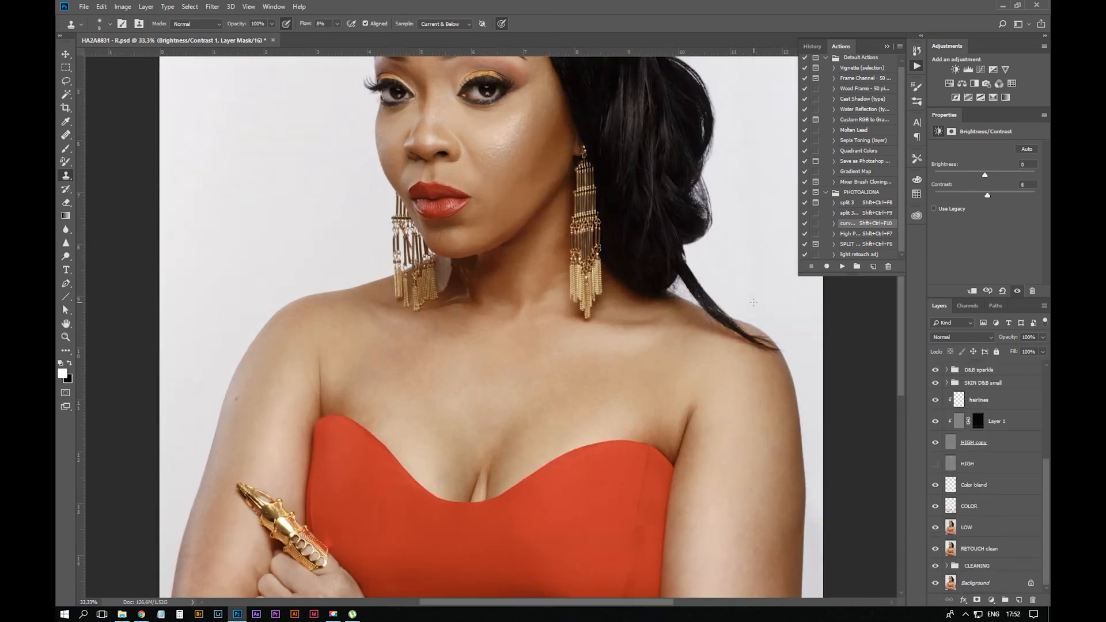
pyautogui.hotkey('ctrl', '-')
pyautogui.hotkey('ctrl', '-')
pyautogui.hotkey('ctrl', '-')
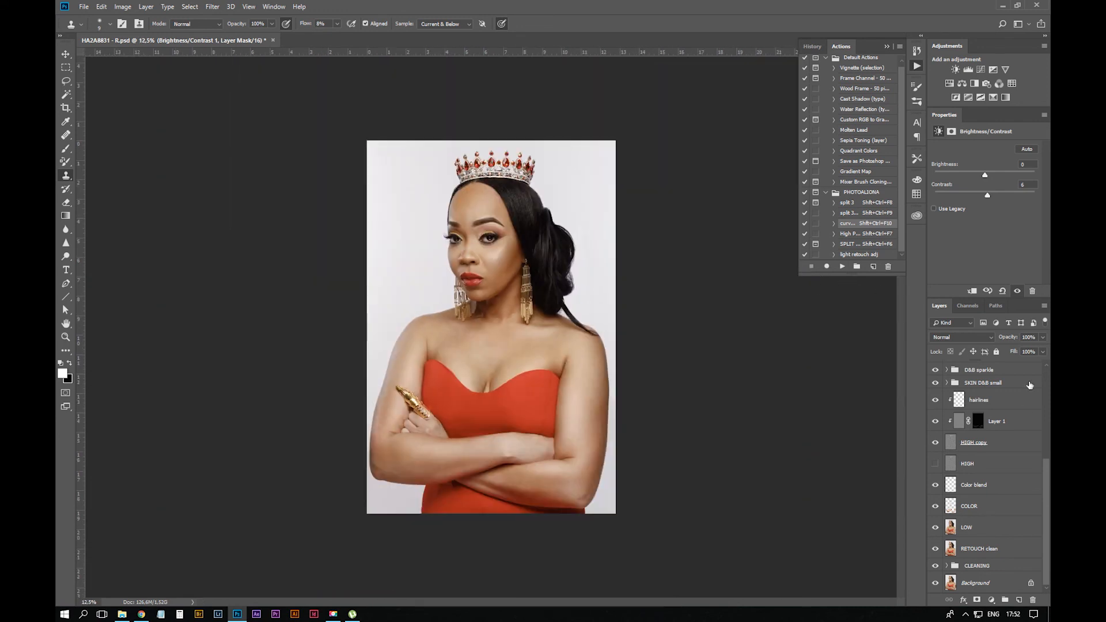
# Run the curves action to add masked dodge and burn curve layers above the Brightness/Contrast layer
pyautogui.scroll(3, 990, 455)
pyautogui.hotkey('ctrl', 'shift', 'F10')
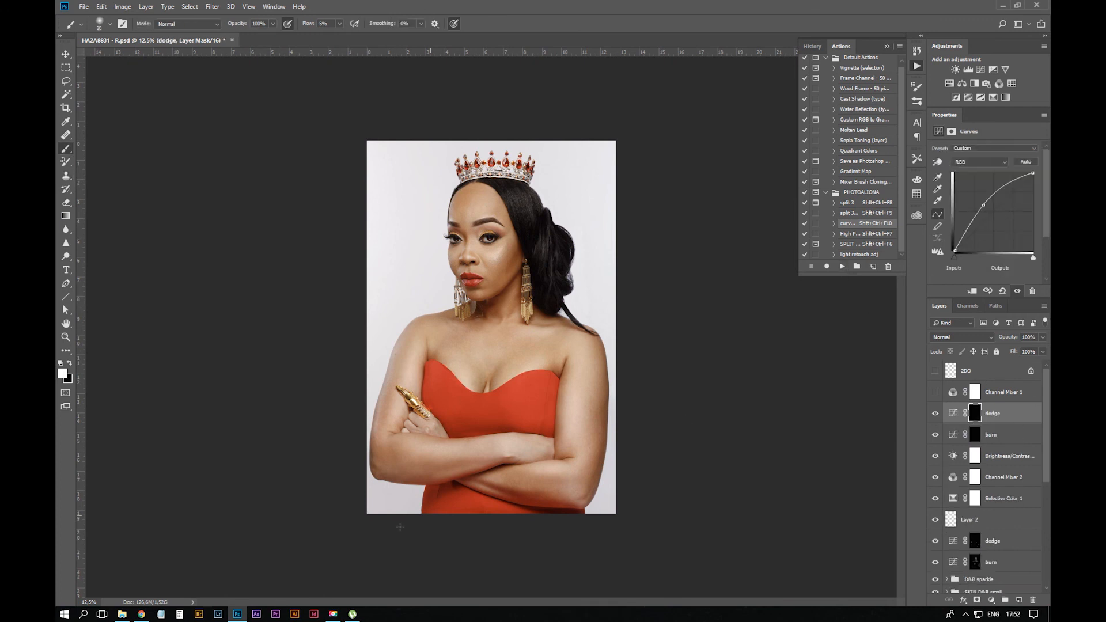
pyautogui.hotkey('ctrl', '+')
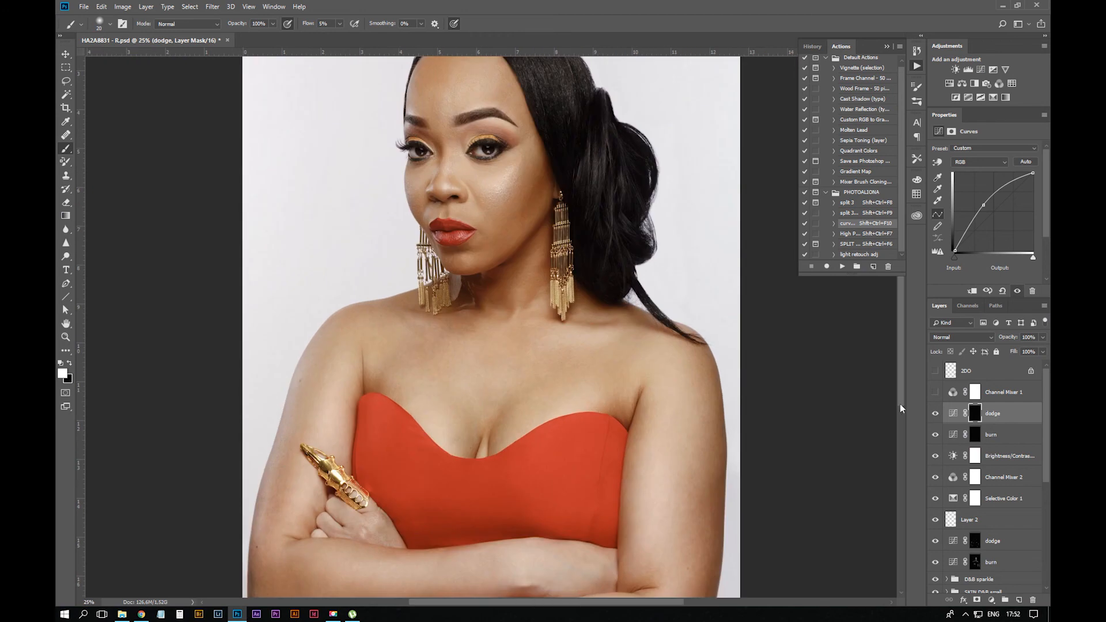
# Try brightening the skin around the mouth and chin on the new dodge mask, and undo the strokes
pyautogui.click(976, 417)
pyautogui.moveTo(537, 246); pyautogui.dragTo(603, 298)
pyautogui.hotkey('ctrl', '+')
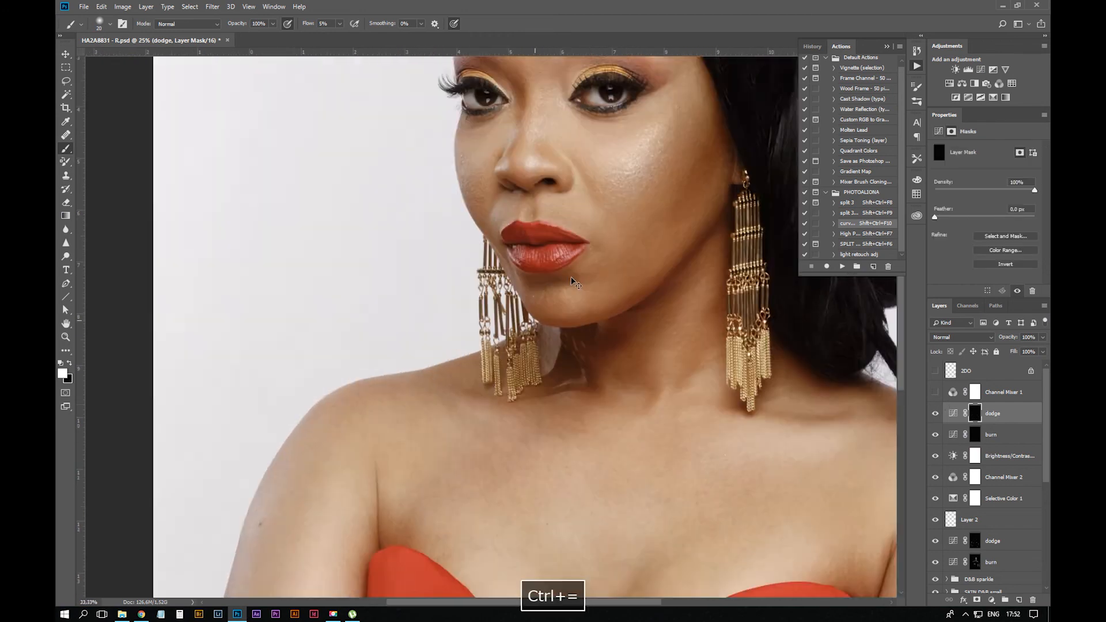
pyautogui.press(']')
pyautogui.press(']')
pyautogui.press(']')
pyautogui.hotkey('ctrl', 'z')
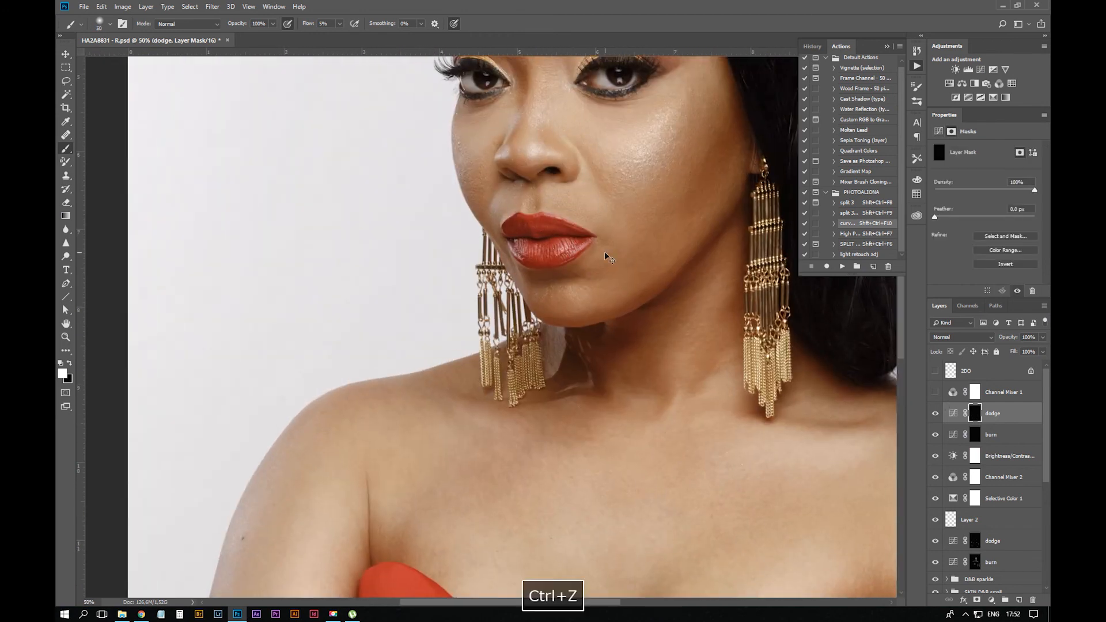
pyautogui.hotkey('ctrl', 'alt', 'z')
# Deepen the tones around the lips on the new burn mask with a 40 px brush
pyautogui.click(976, 435)
pyautogui.press('[')
pyautogui.press('[')
pyautogui.press('[')
pyautogui.press('[')
pyautogui.press('[')
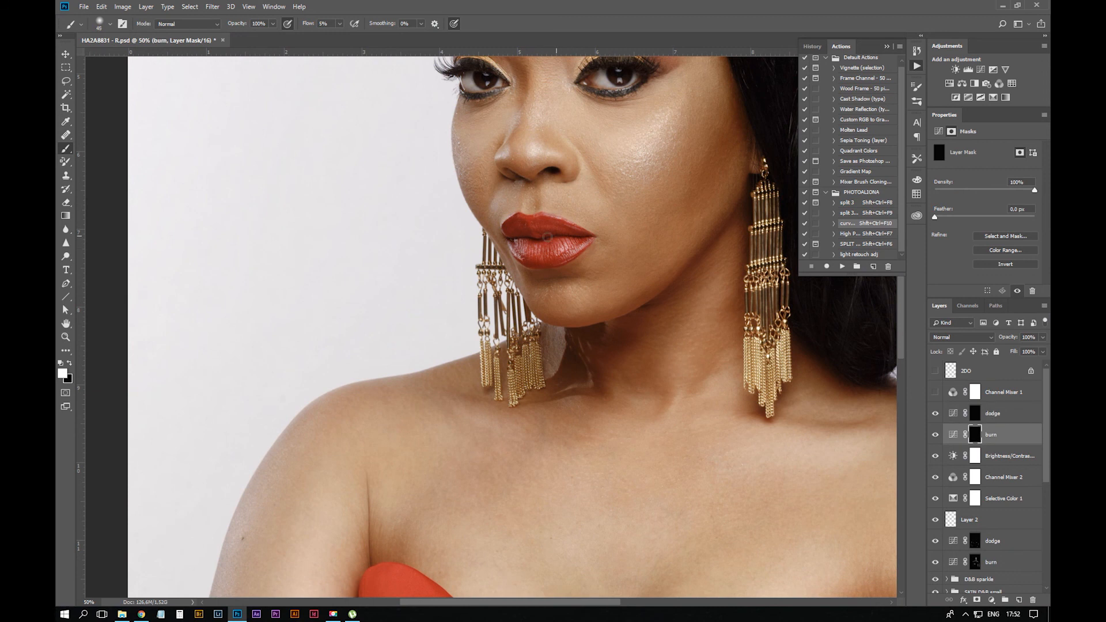
# Darken the side of the face and broader skin shadows on the burn mask with a brush of about 175 to 200 px
pyautogui.hotkey('ctrl', '-')
pyautogui.press(']')
pyautogui.press(']')
pyautogui.press(']')
pyautogui.press(']')
pyautogui.press(']')
pyautogui.press(']')
pyautogui.press(']')
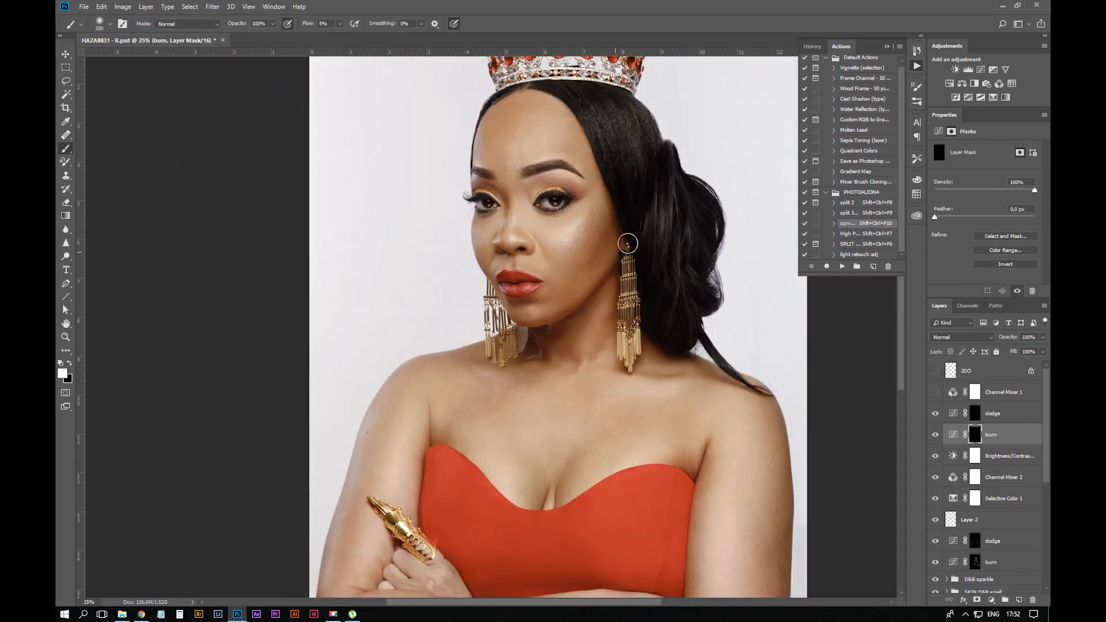
pyautogui.hotkey('ctrl', '-')
pyautogui.press(']')
pyautogui.press(']')
pyautogui.press(']')
pyautogui.press(']')
pyautogui.hotkey('ctrl', '+')
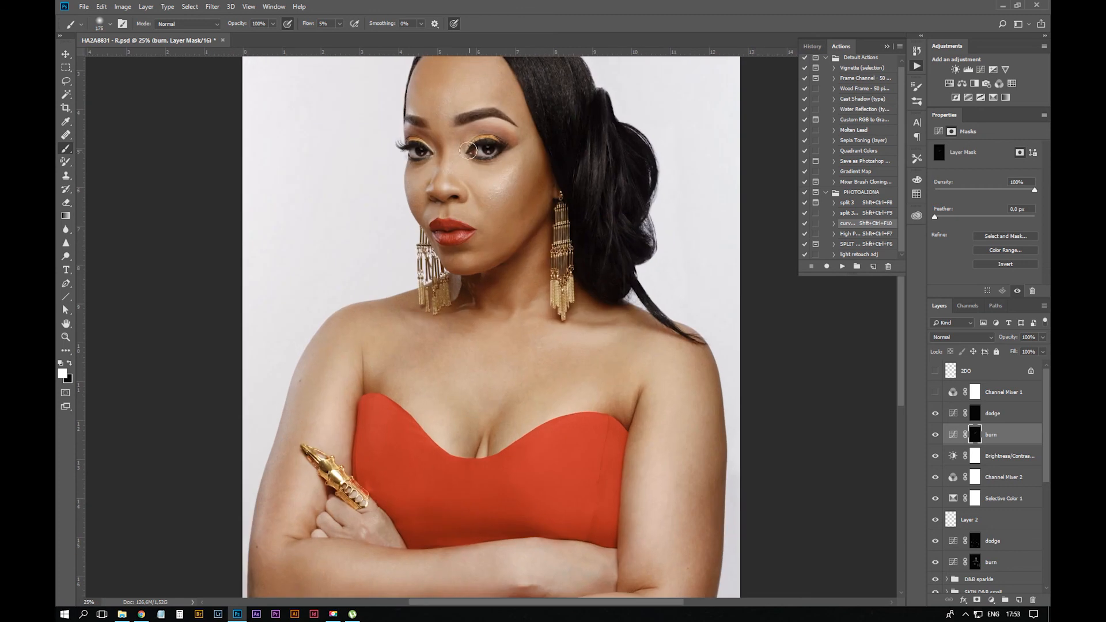
# Brighten the highlight under the eye and on the cheek on the dodge mask with a 45 px brush
pyautogui.press('[')
pyautogui.press('[')
pyautogui.press('[')
pyautogui.press('[')
pyautogui.press('[')
pyautogui.press('[')
pyautogui.press('[')
pyautogui.press('[')
pyautogui.hotkey('alt', ']')
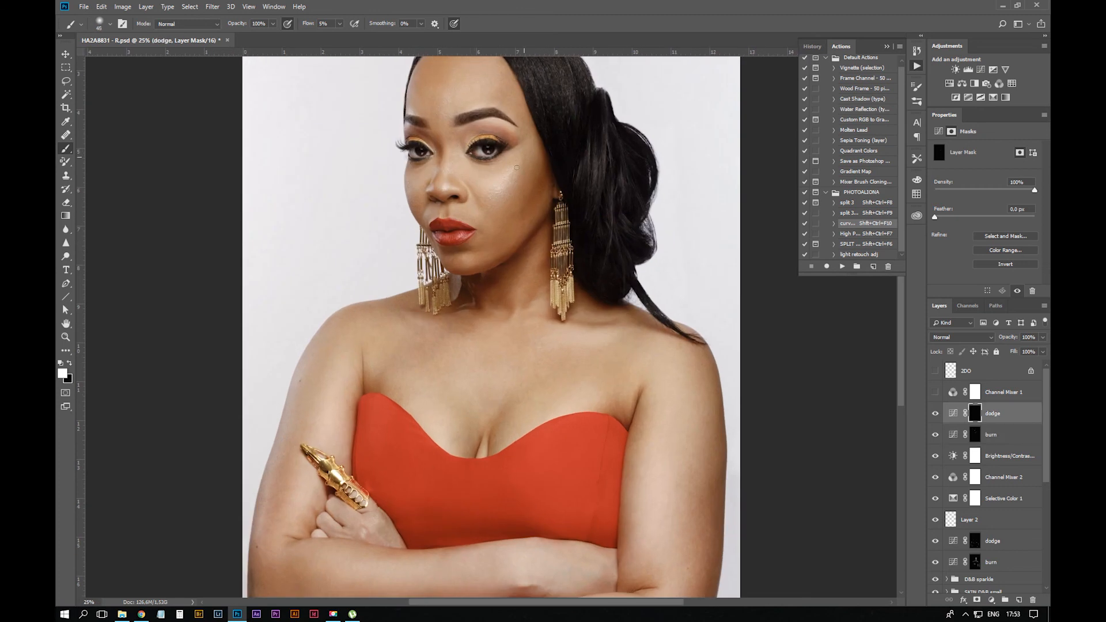
# Shade the cheek beside the eye on the burn mask with a 125 px brush, and undo the last stroke
pyautogui.press(']')
pyautogui.press(']')
pyautogui.press(']')
pyautogui.press(']')
pyautogui.press(']')
pyautogui.press(']')
pyautogui.press(']')
pyautogui.hotkey('alt', '[')
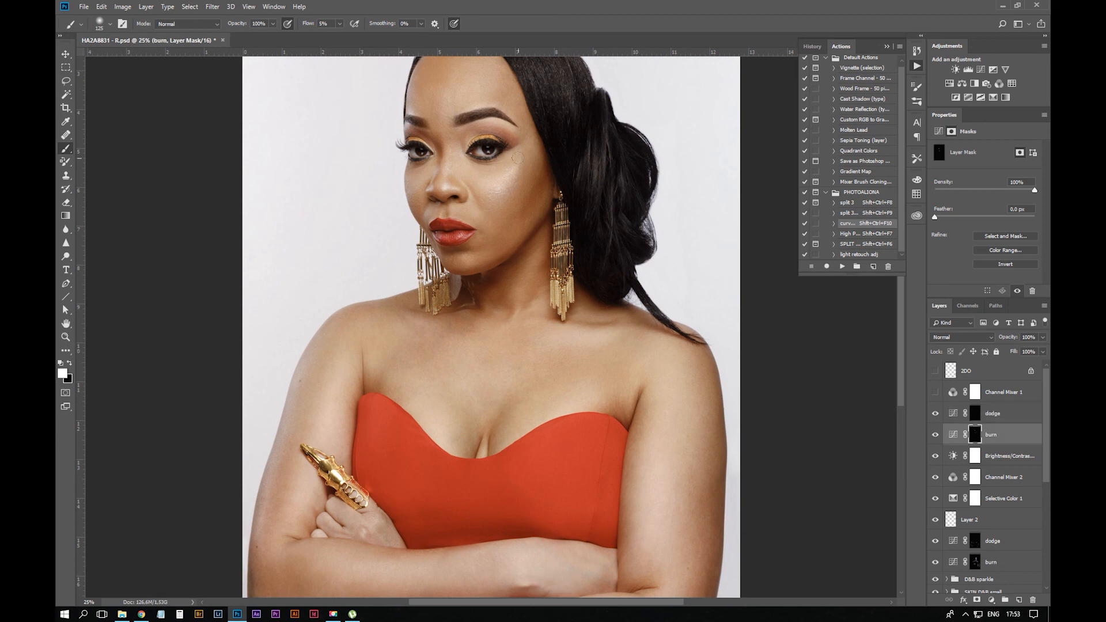
pyautogui.hotkey('ctrl', 'z')
# Shade the lower face broadly on the burn mask with a 400 px brush
pyautogui.hotkey('ctrl', '-')
pyautogui.press(']')
pyautogui.press(']')
pyautogui.press(']')
pyautogui.press(']')
pyautogui.press(']')
pyautogui.press(']')
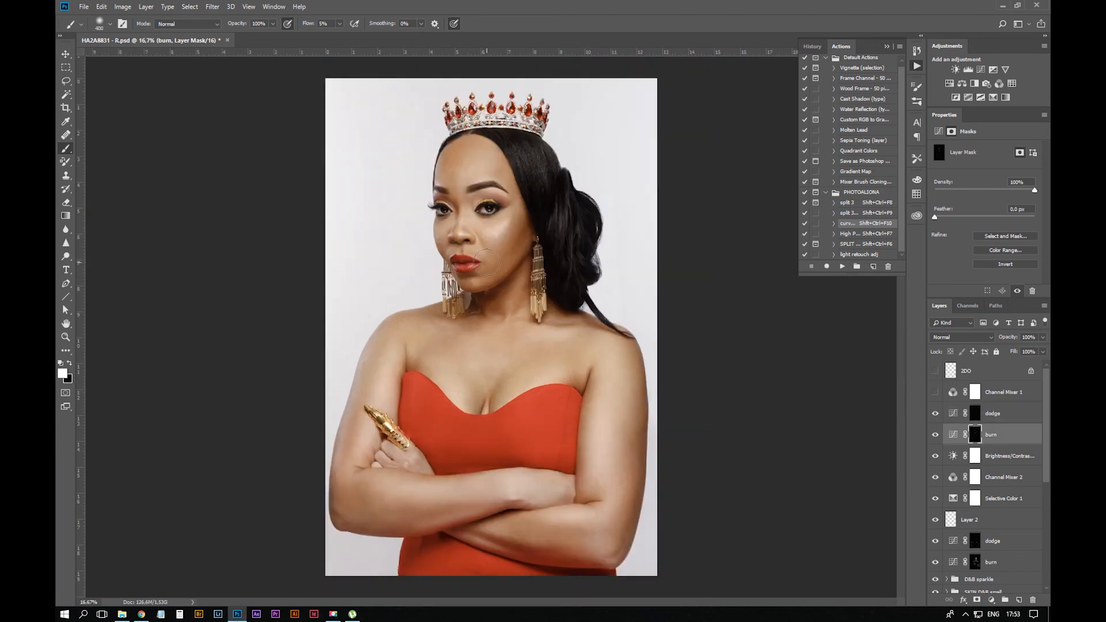
# Darken the neck below the jaw on the burn mask with a 100 px brush
pyautogui.hotkey('ctrl', '+')
pyautogui.press('[')
pyautogui.press('[')
pyautogui.press('[')
pyautogui.press('[')
pyautogui.press('[')
pyautogui.press('[')
pyautogui.hotkey('ctrl', '-')
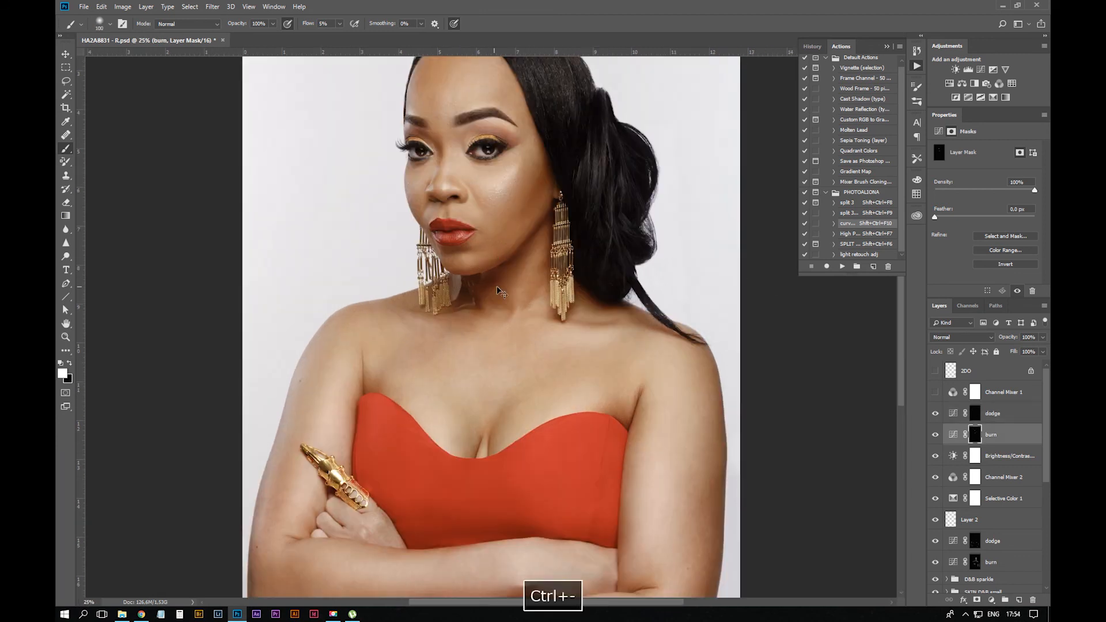
# Brighten small skin highlights on the dodge mask with a 70 px brush
pyautogui.hotkey('alt', ']')
pyautogui.hotkey('ctrl', '+')
pyautogui.press(']')
pyautogui.hotkey('ctrl', '-')
pyautogui.hotkey('ctrl', '+')
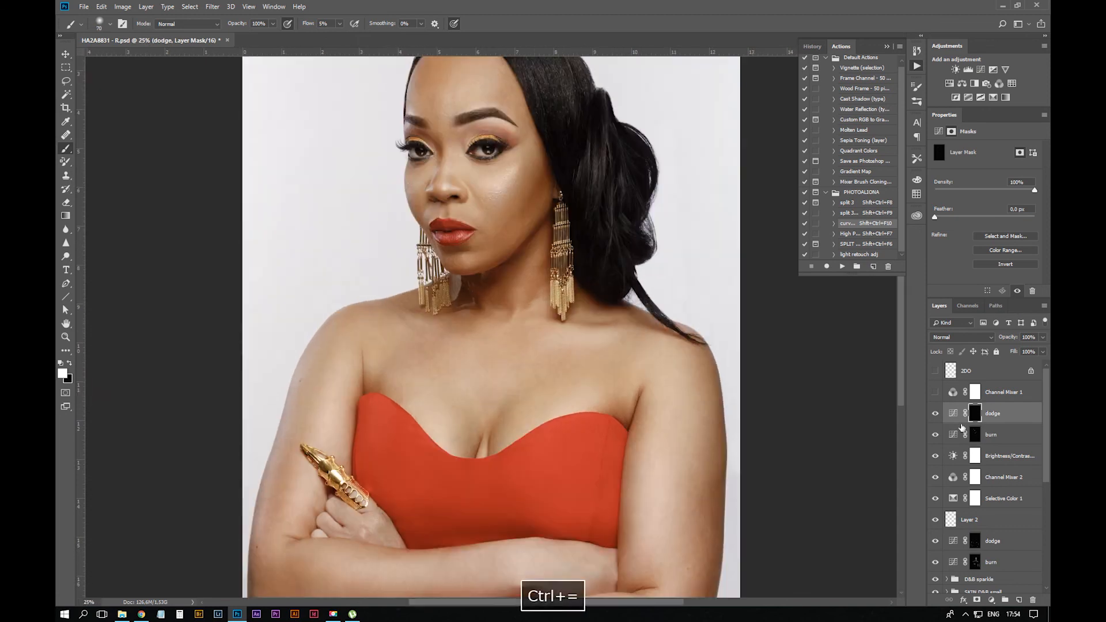
# Deepen the skin shadows on the burn mask with a larger brush, and step back through the last strokes
pyautogui.hotkey('alt', '[')
pyautogui.press(']')
pyautogui.press(']')
pyautogui.press(']')
pyautogui.press(']')
pyautogui.press(']')
pyautogui.hotkey('ctrl', 'alt', 'z')
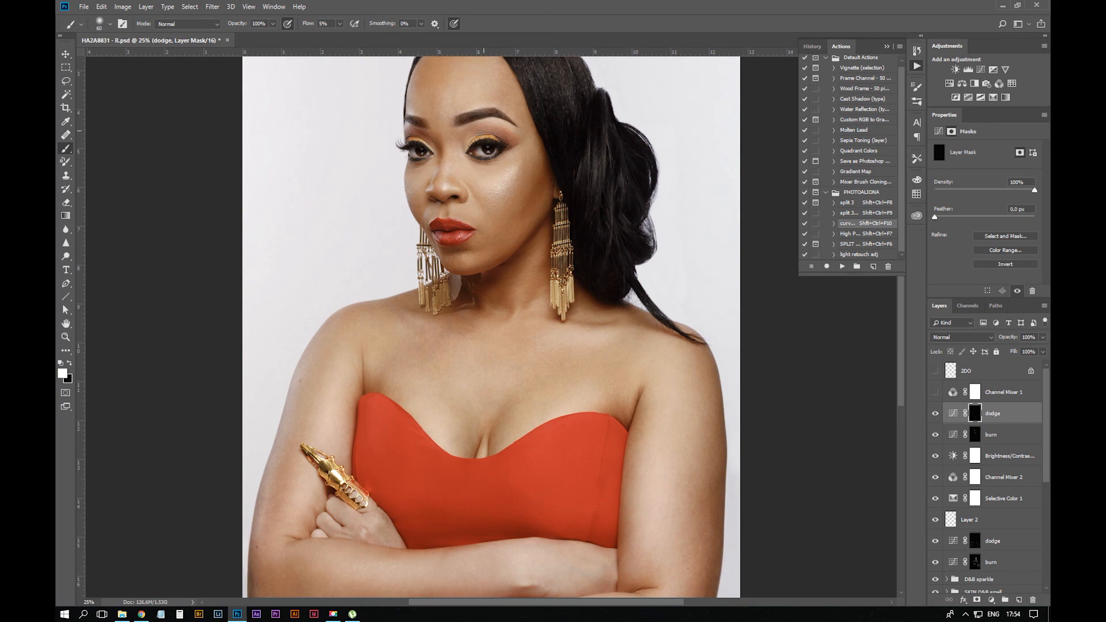
# Touch up the chest shadows on the burn mask with a 70 px brush, undoing the previous stroke
pyautogui.hotkey('ctrl', '-')
pyautogui.hotkey('ctrl', '-')
pyautogui.click(977, 439)
pyautogui.hotkey('ctrl', 'z')
pyautogui.press(']')
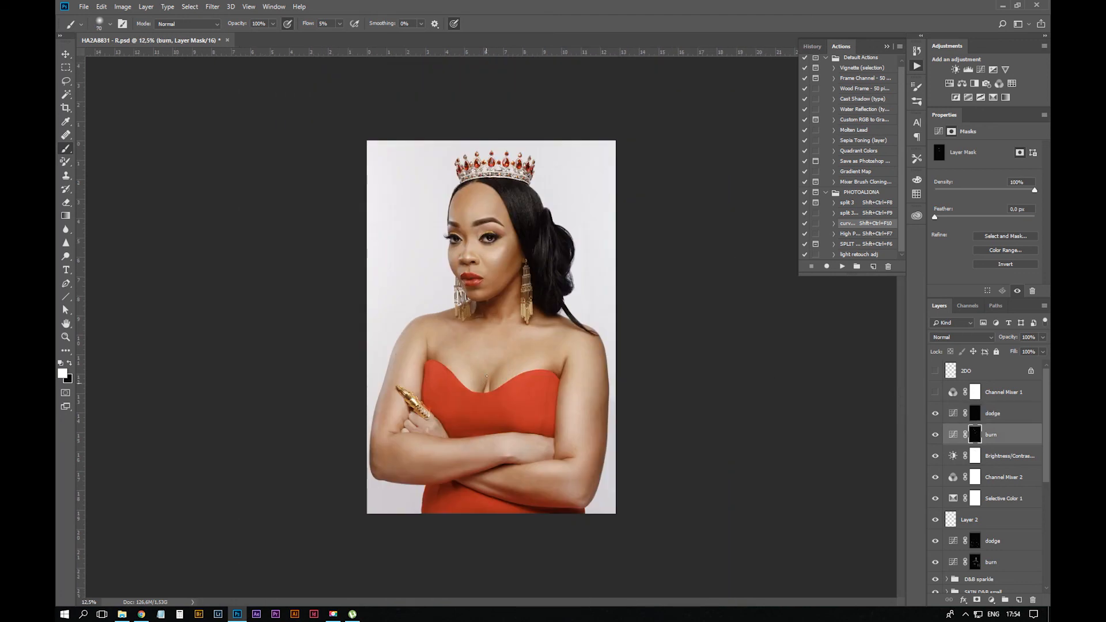
# Darken the crossed forearms on the burn mask with a 400 to 500 px brush, undoing one stroke along the way
pyautogui.hotkey('ctrl', '+')
pyautogui.hotkey('ctrl', '-')
pyautogui.press(']')
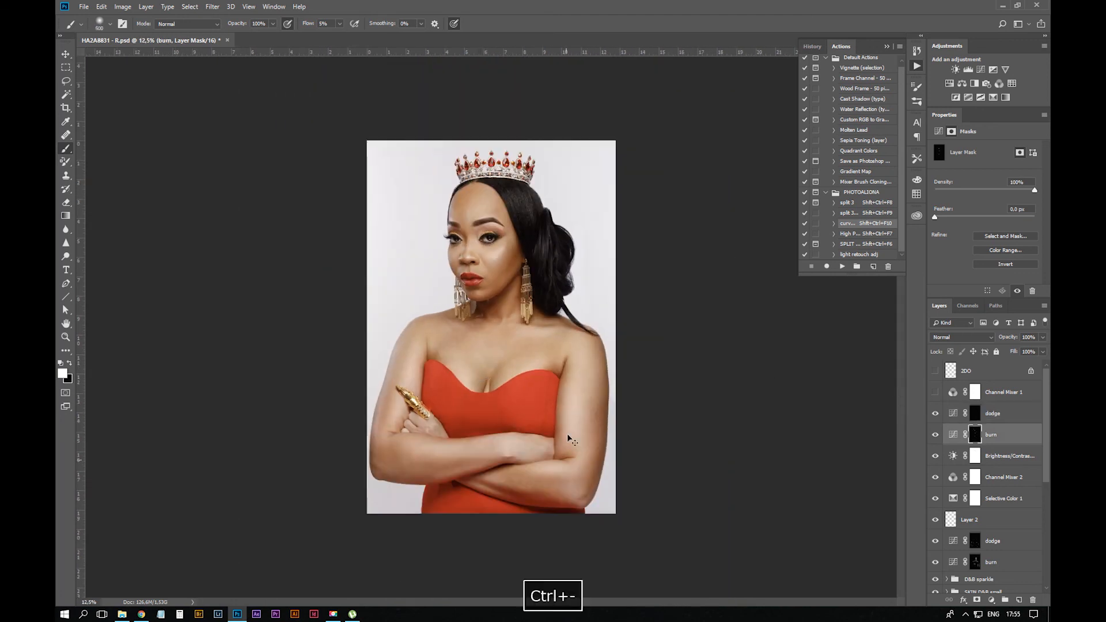
pyautogui.hotkey('ctrl', '-')
pyautogui.hotkey('ctrl', 'z')
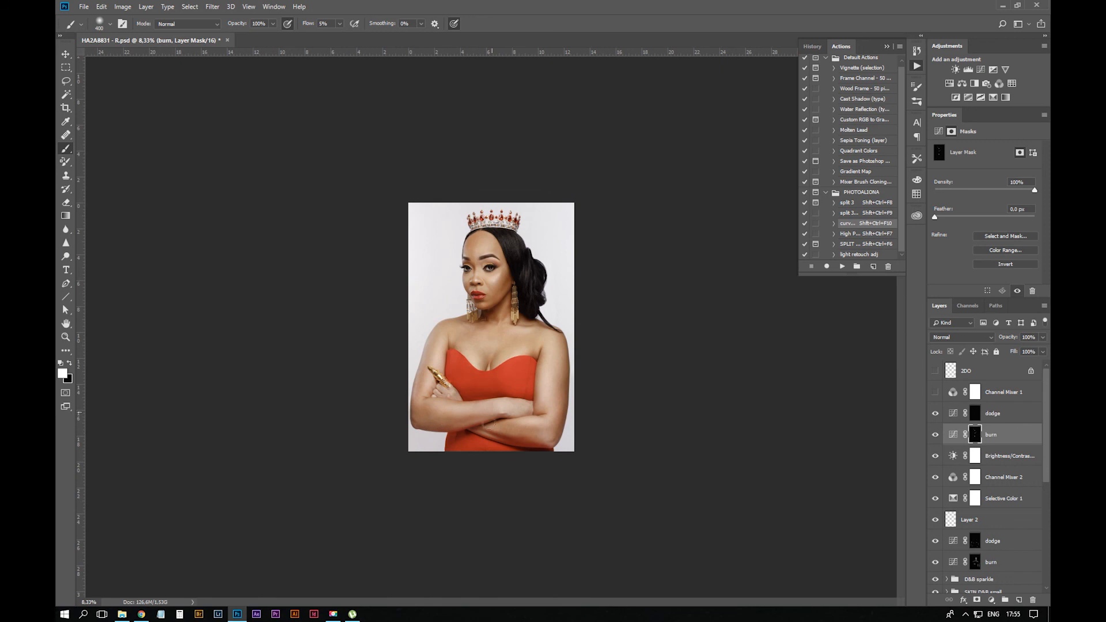
pyautogui.click(976, 436)
pyautogui.moveTo(458, 403); pyautogui.dragTo(477, 402)
# Refine the upper arm on the burn mask and the chest on the dodge mask at 400 px, and undo the last strokes
pyautogui.click(975, 414)
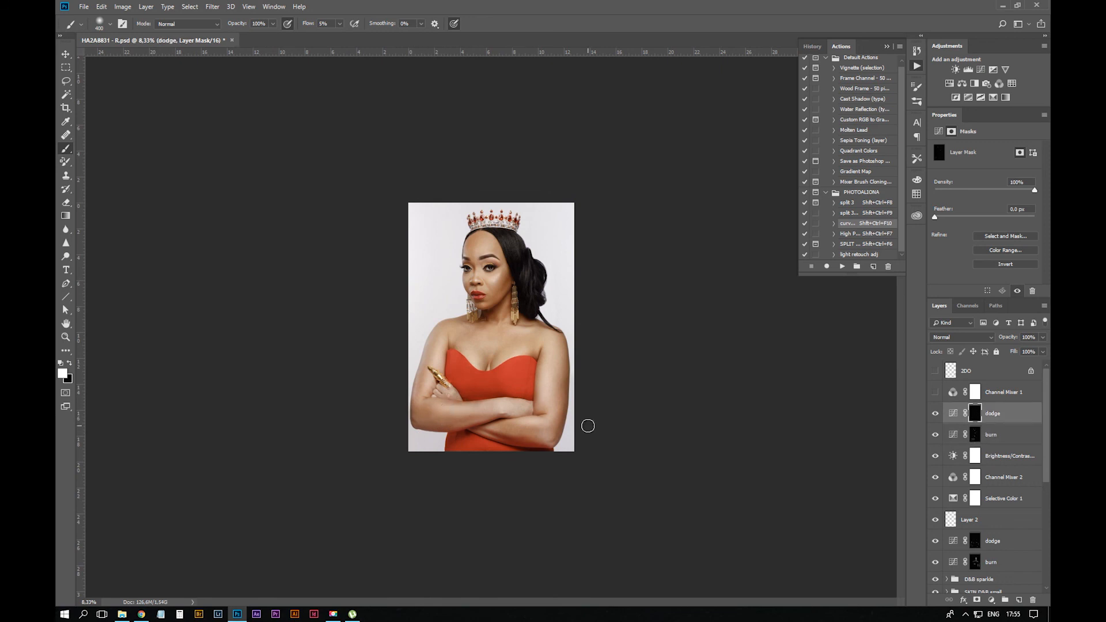
pyautogui.click(976, 435)
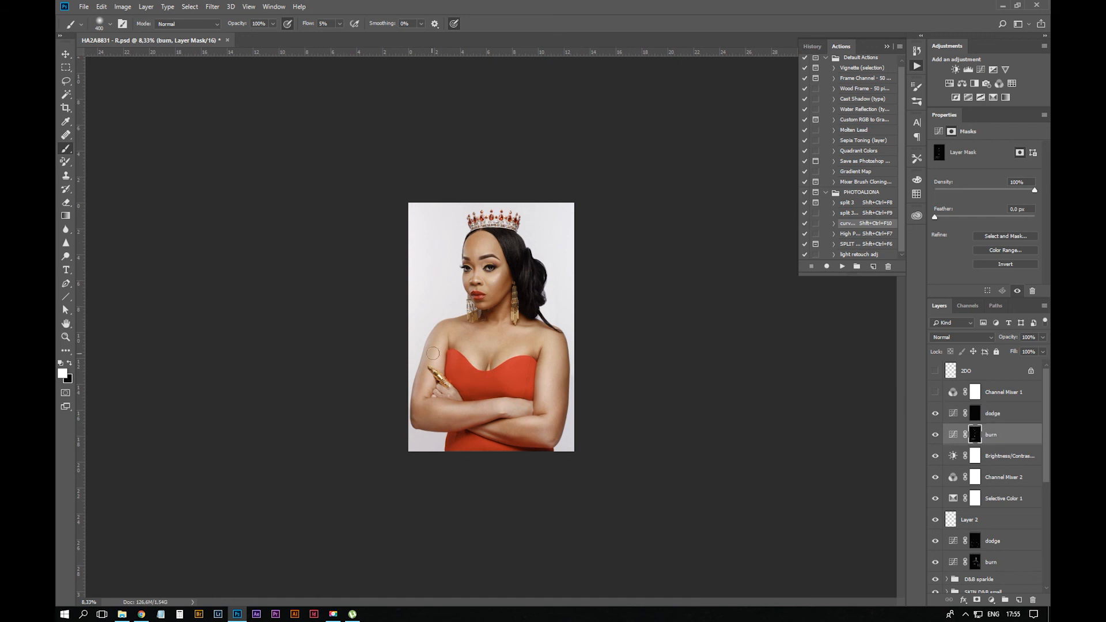
pyautogui.click(977, 416)
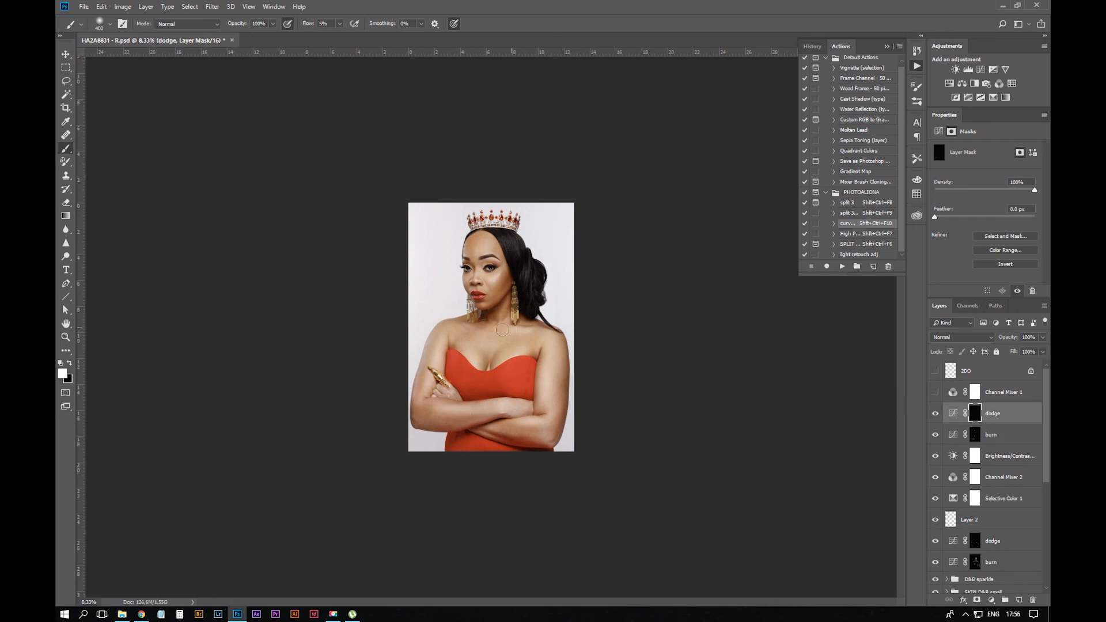
pyautogui.hotkey('ctrl', 'z')
pyautogui.hotkey('ctrl', 'z')
pyautogui.hotkey('ctrl', 'z')
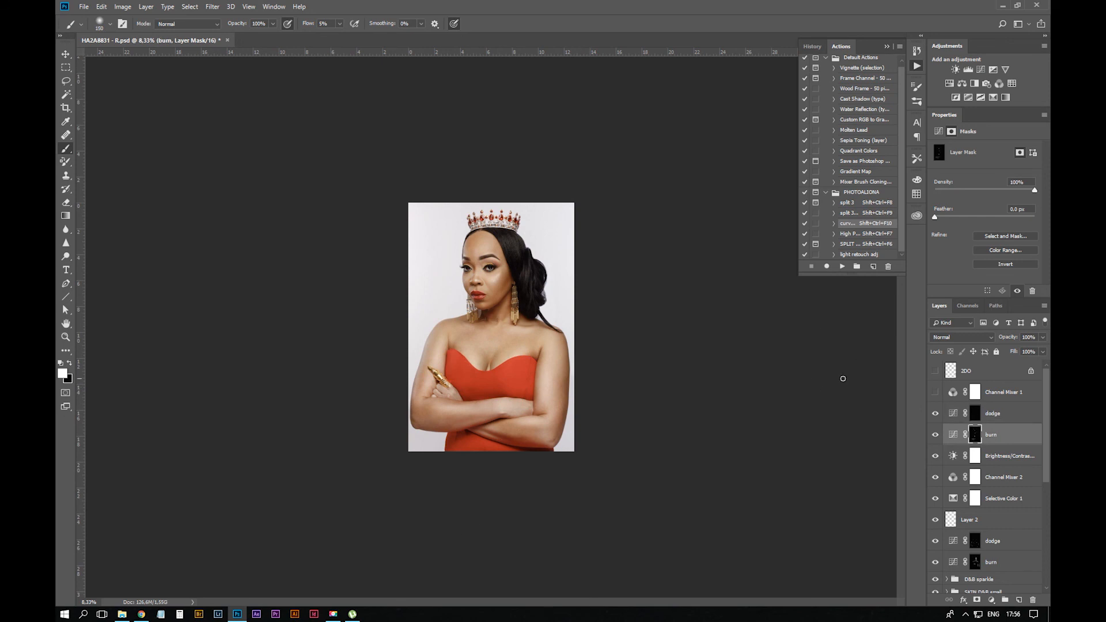
# Brighten the cheek and eye area on the dodge mask with brush sizes of 175 and 125 px
pyautogui.hotkey('ctrl', '+')
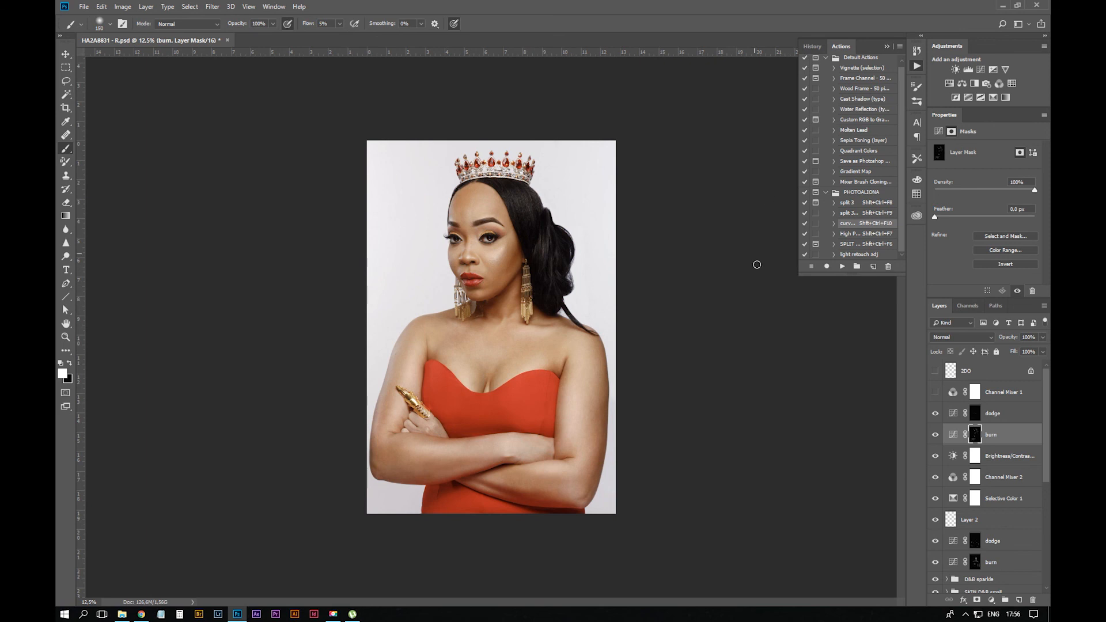
pyautogui.hotkey('ctrl', '=')
pyautogui.click(976, 414)
pyautogui.press(']')
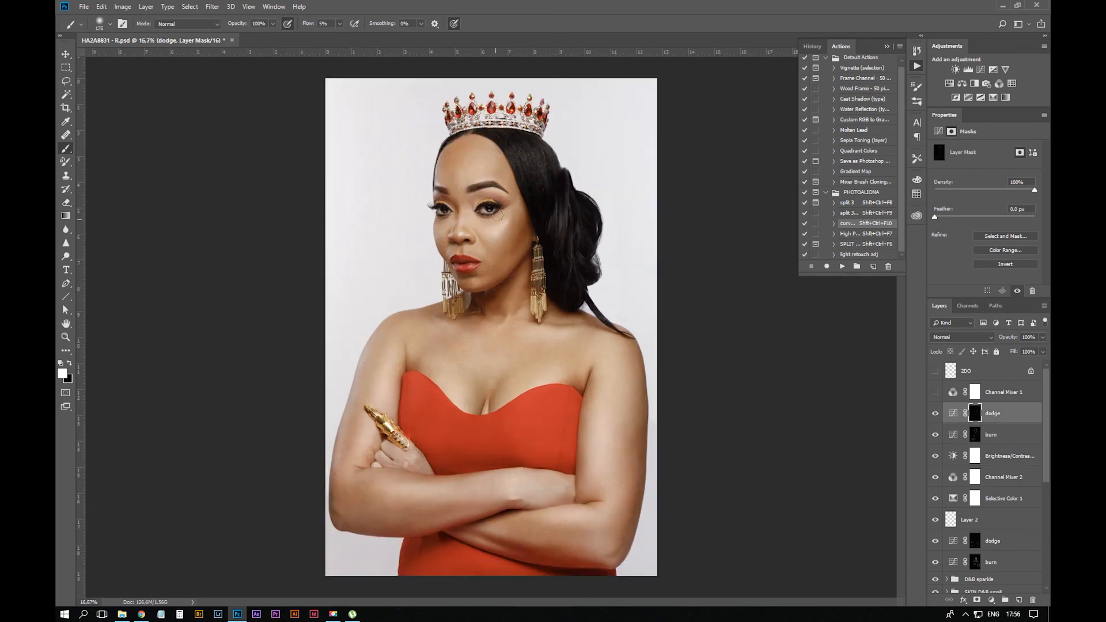
pyautogui.hotkey('ctrl', '=')
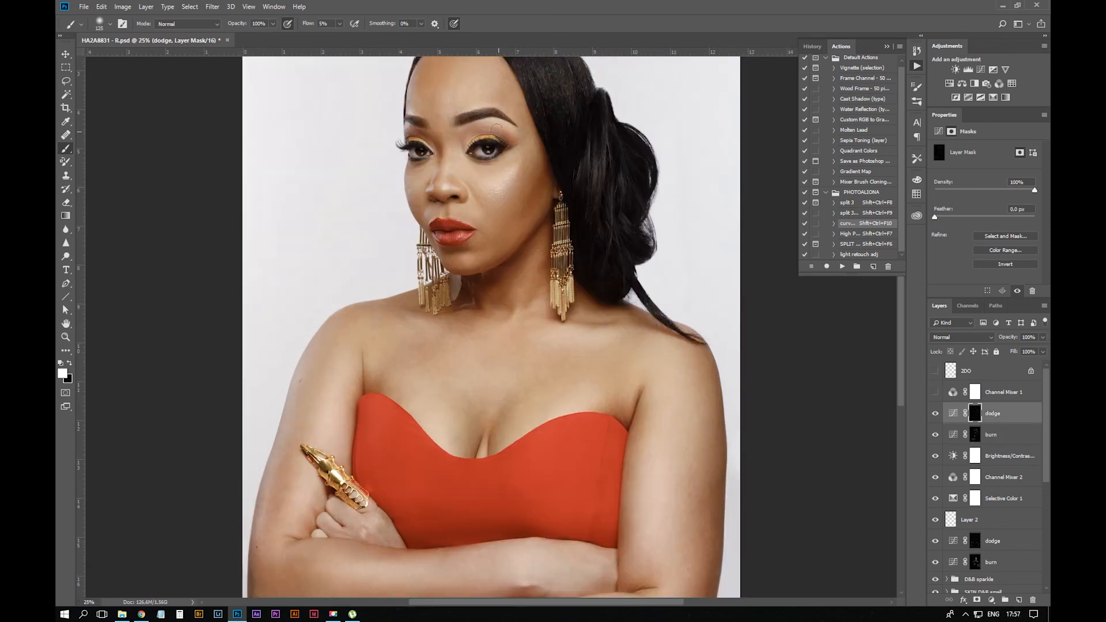
# Deepen the face shadows on the burn mask with a 150 px brush, and undo the last stroke
pyautogui.hotkey('alt', '[')
pyautogui.hotkey('ctrl', '-')
pyautogui.hotkey('ctrl', '-')
pyautogui.hotkey('ctrl', '=')
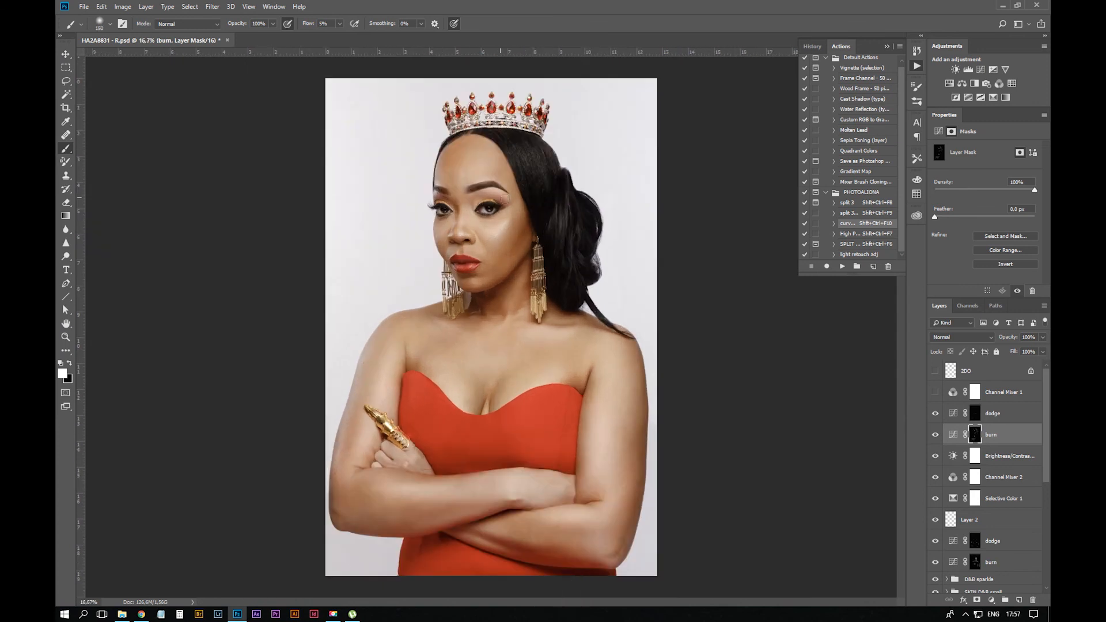
pyautogui.hotkey('ctrl', 'alt', 'z')
# Add a Vibrance adjustment above the upper burn layer and lower its vibrance to -8
pyautogui.hotkey('ctrl', '-')
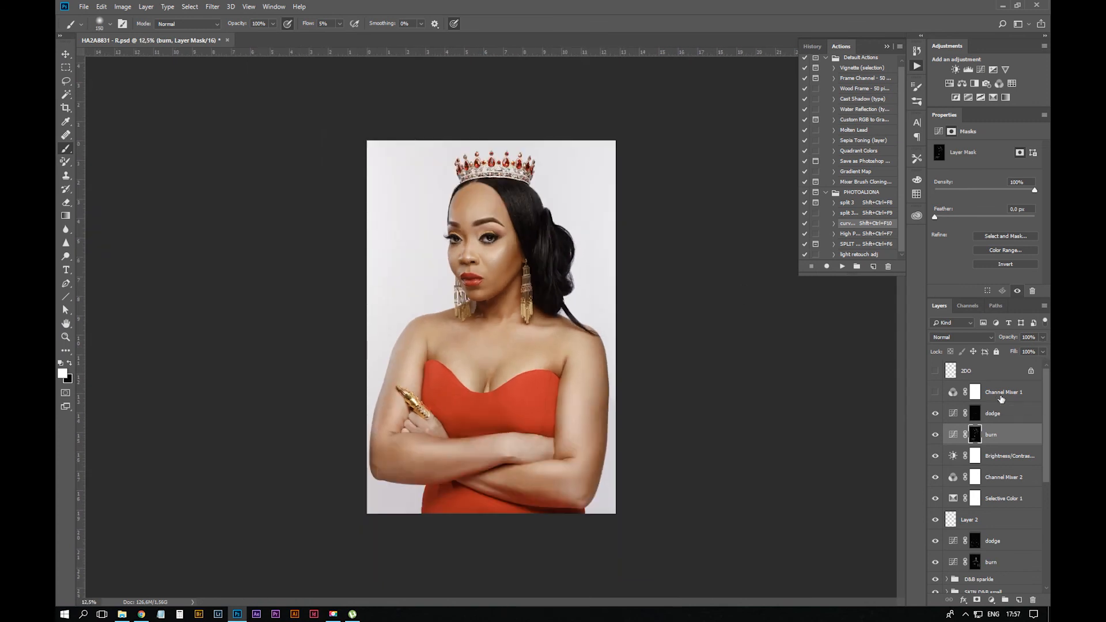
pyautogui.hotkey('ctrl', '=')
pyautogui.hotkey('ctrl', '-')
pyautogui.hotkey('ctrl', '-')
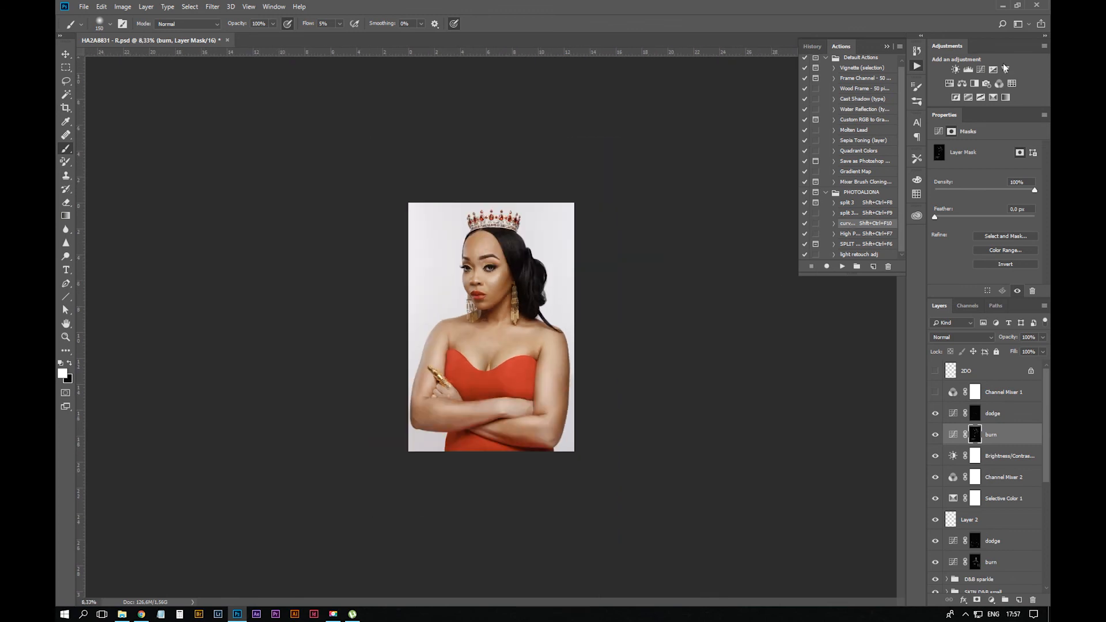
pyautogui.click(1006, 68)
pyautogui.moveTo(985, 156); pyautogui.dragTo(982, 158)
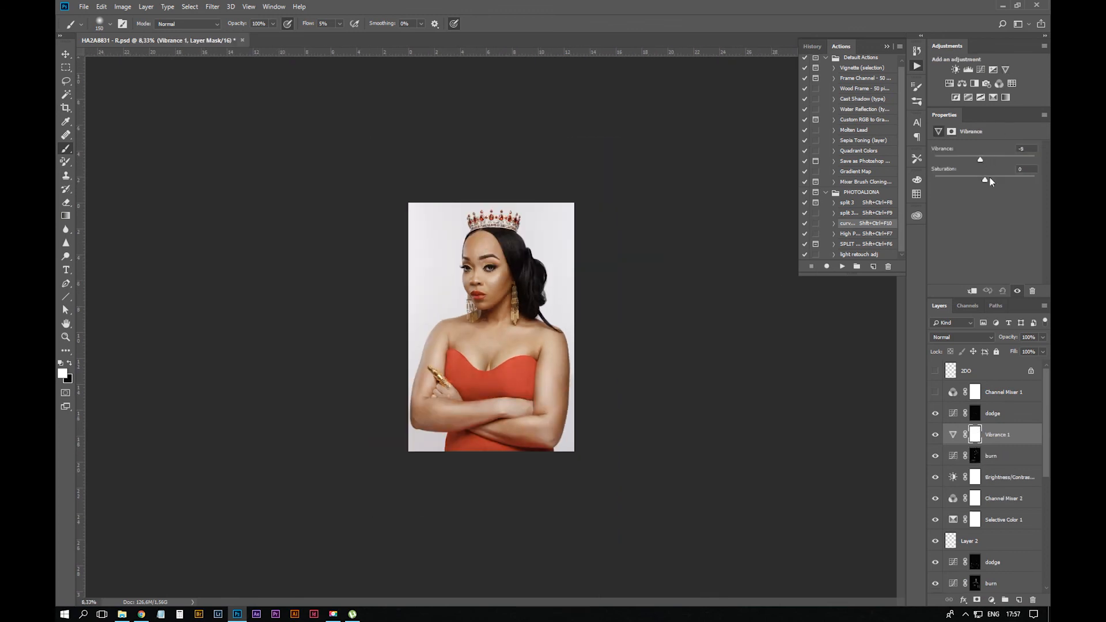
# Open Color Range for the Vibrance layer mask and sample the skin tones of the chest, forehead and cheek
pyautogui.click(974, 434)
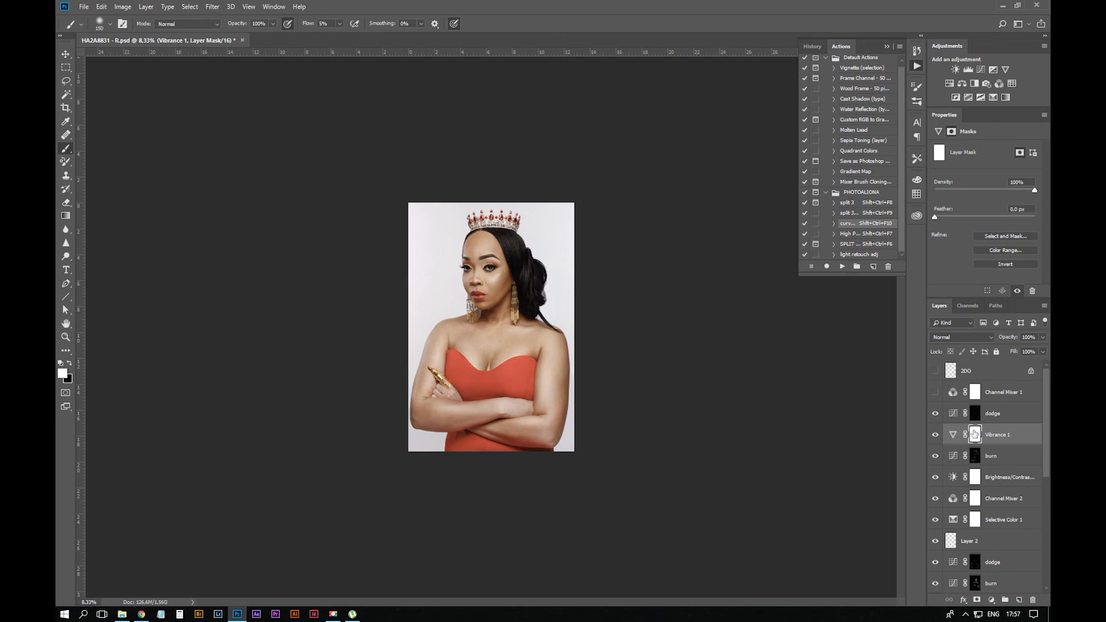
pyautogui.click(1019, 236)
pyautogui.click(1027, 591)
pyautogui.click(1006, 250)
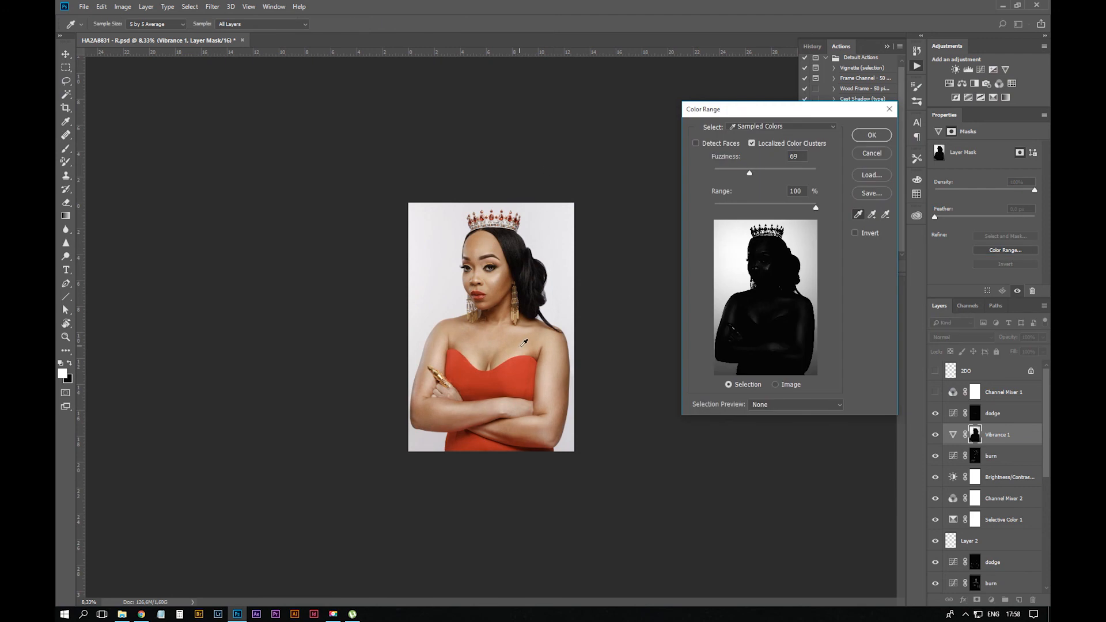
pyautogui.click(520, 347)
pyautogui.keyDown('shift'); pyautogui.click(474, 245); pyautogui.keyUp('shift')
pyautogui.keyDown('shift'); pyautogui.click(489, 242); pyautogui.keyUp('shift')
pyautogui.keyDown('shift'); pyautogui.click(500, 288); pyautogui.keyUp('shift')
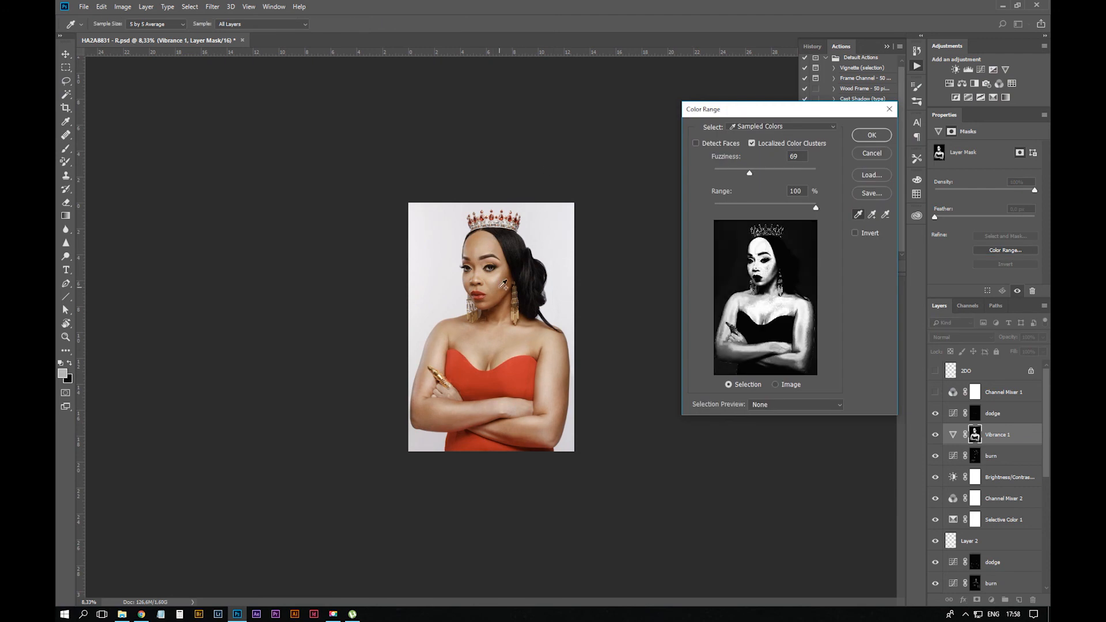
pyautogui.keyDown('shift'); pyautogui.click(501, 287); pyautogui.keyUp('shift')
# Add the skin tones of the hand, arms, jaw and neck to the Color Range selection and apply it to the Vibrance mask
pyautogui.keyDown('shift'); pyautogui.click(436, 400); pyautogui.keyUp('shift')
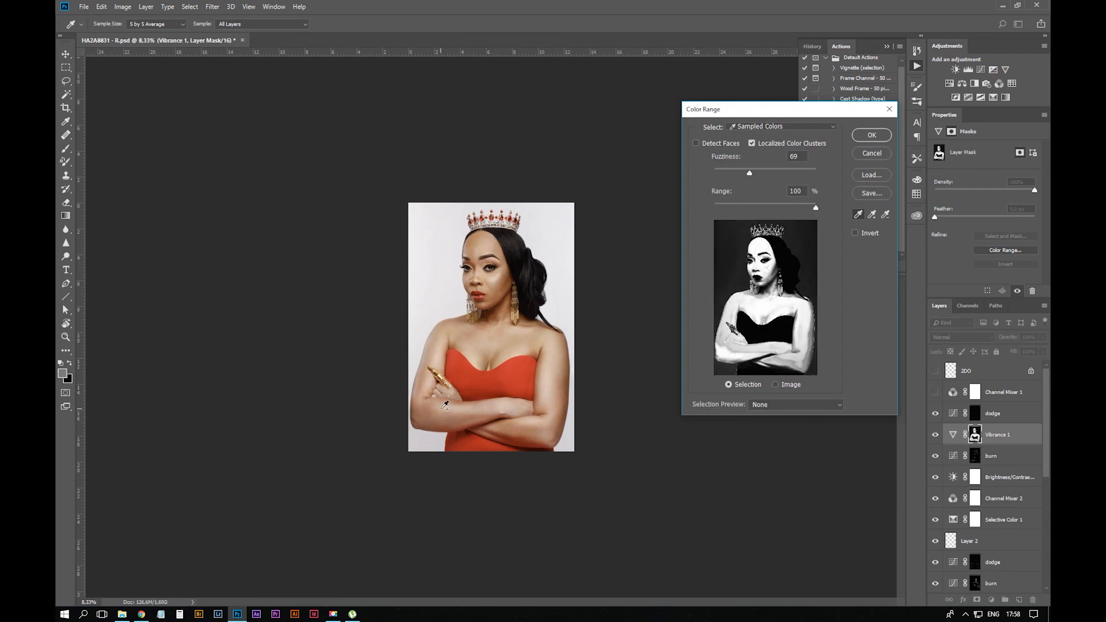
pyautogui.keyDown('shift'); pyautogui.click(442, 409); pyautogui.keyUp('shift')
pyautogui.keyDown('shift'); pyautogui.click(437, 412); pyautogui.keyUp('shift')
pyautogui.keyDown('shift'); pyautogui.click(543, 387); pyautogui.keyUp('shift')
pyautogui.keyDown('shift'); pyautogui.click(554, 428); pyautogui.keyUp('shift')
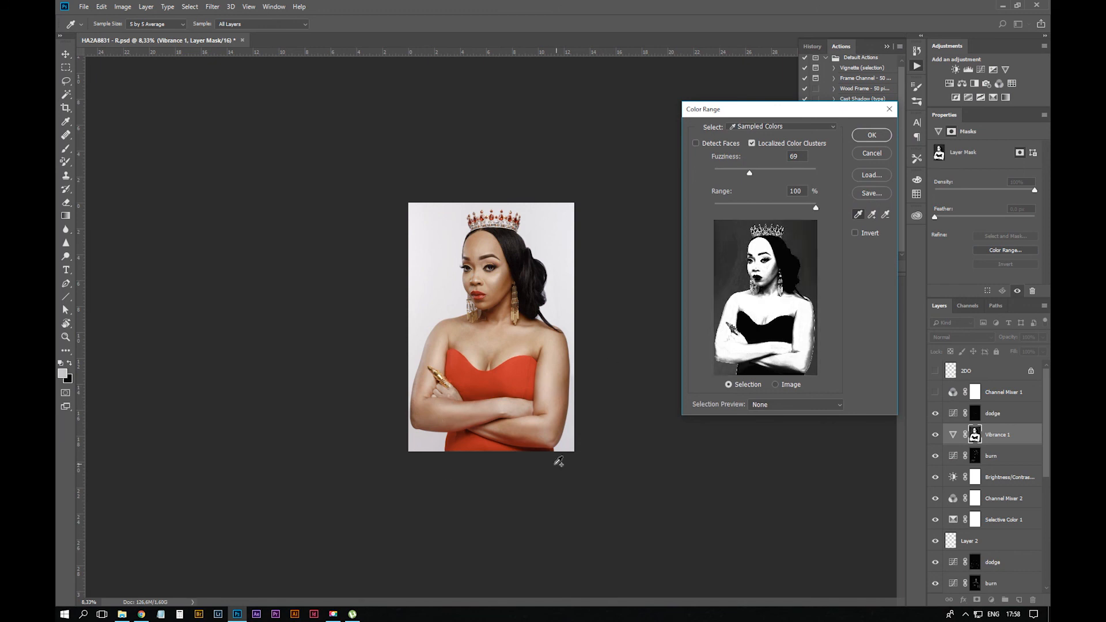
pyautogui.hotkey('ctrl', 'z')
pyautogui.keyDown('shift'); pyautogui.click(557, 422); pyautogui.keyUp('shift')
pyautogui.keyDown('shift'); pyautogui.click(561, 393); pyautogui.keyUp('shift')
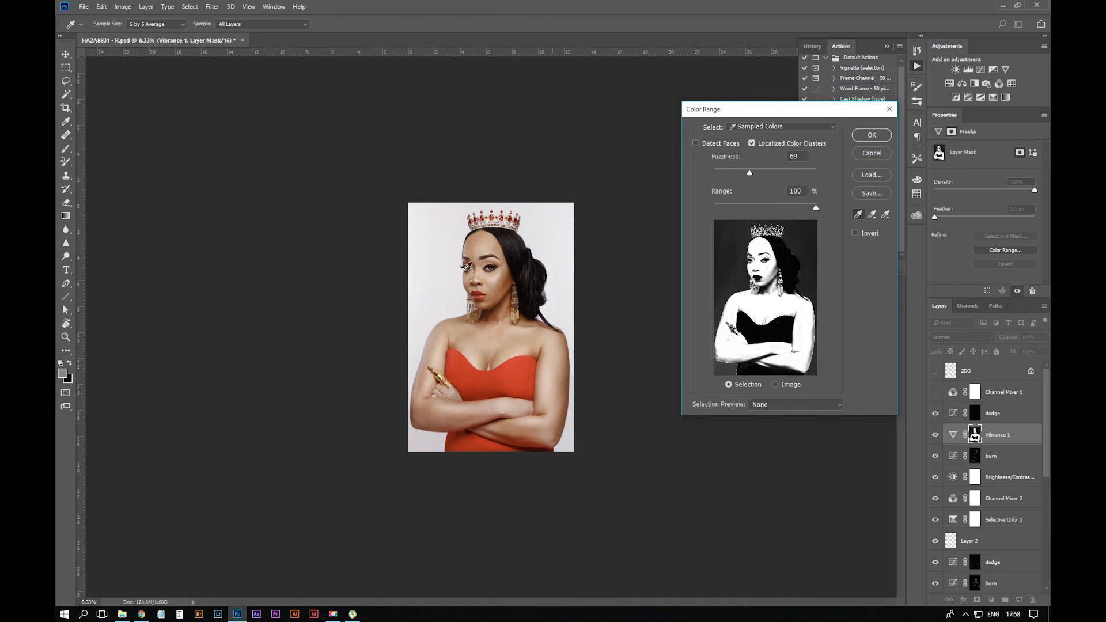
pyautogui.keyDown('shift'); pyautogui.click(512, 283); pyautogui.keyUp('shift')
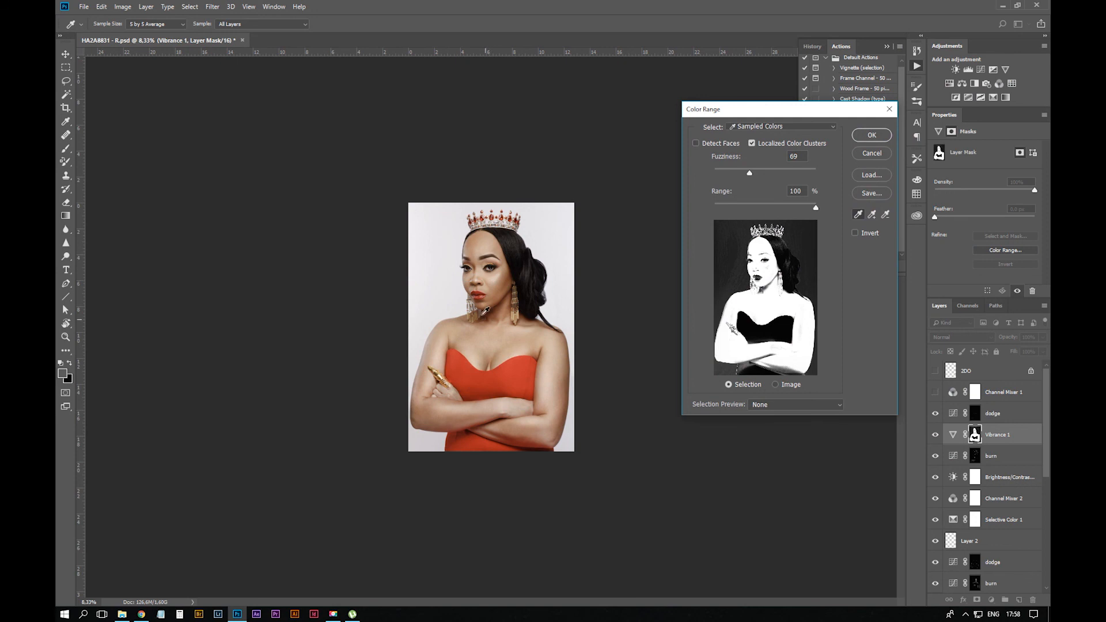
pyautogui.keyDown('shift'); pyautogui.click(494, 317); pyautogui.keyUp('shift')
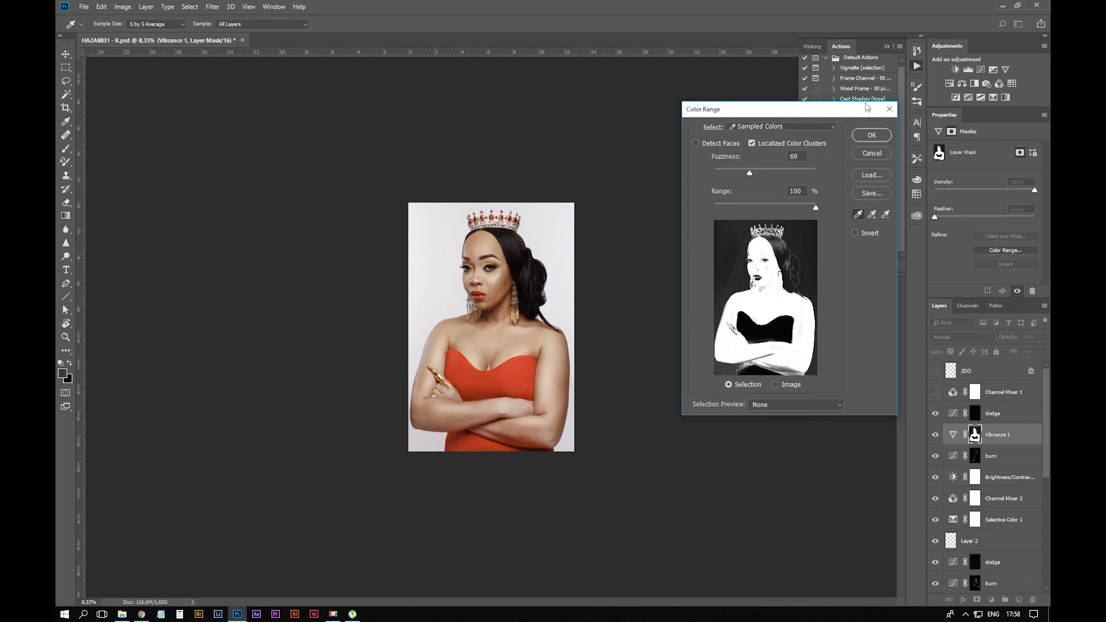
pyautogui.click(871, 136)
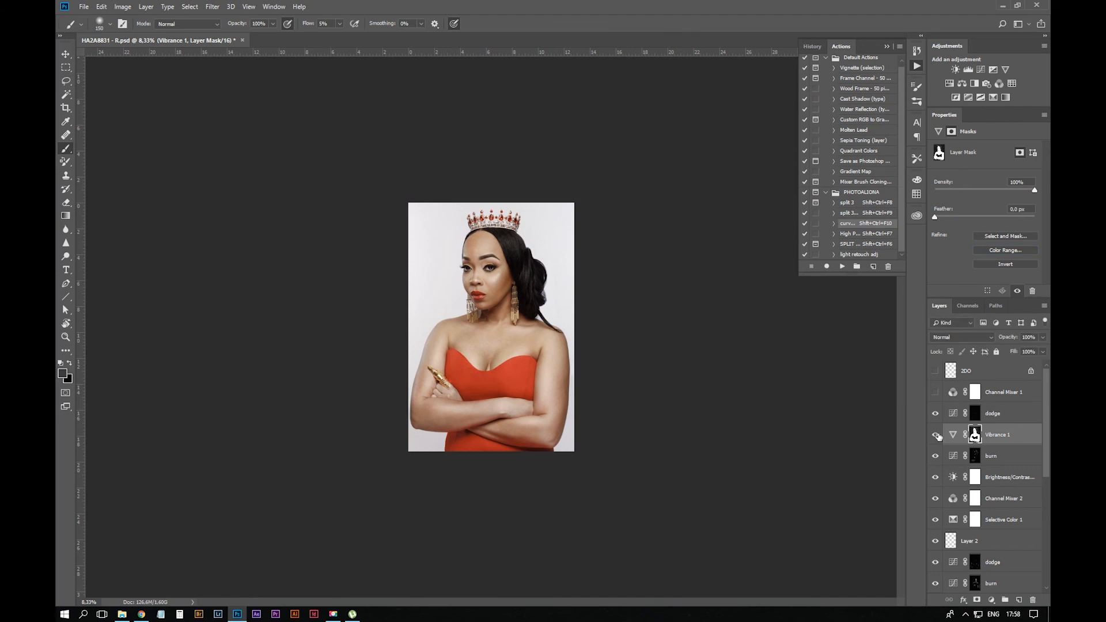
# Set the Vibrance 1 layer to vibrance -14 and saturation +9, comparing the skin with the layer hidden and shown
pyautogui.hotkey('ctrl', '+')
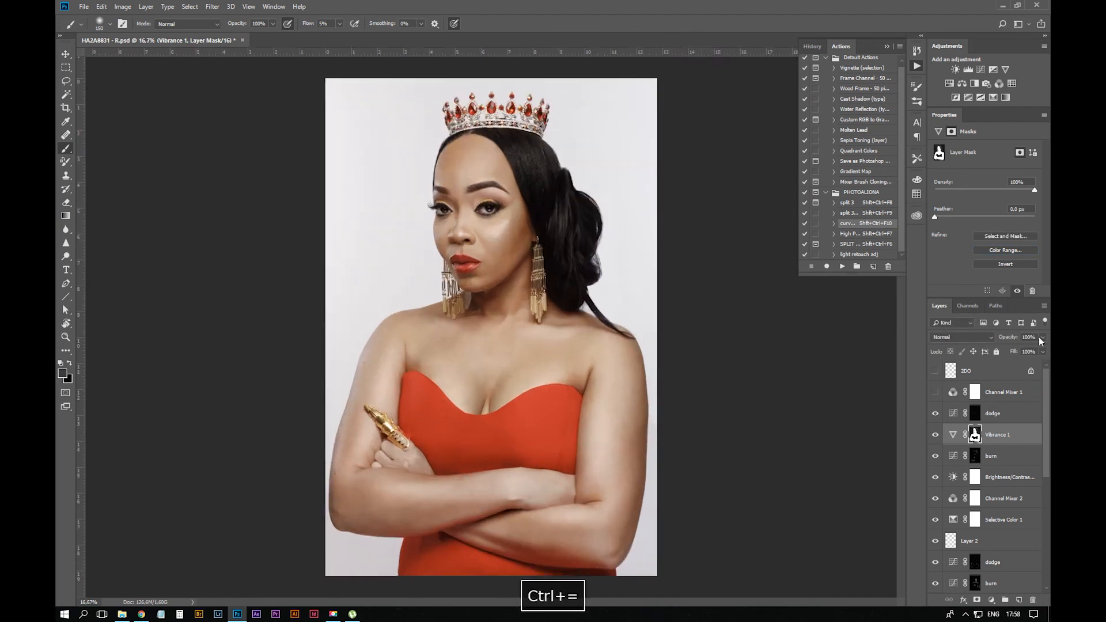
pyautogui.click(953, 436)
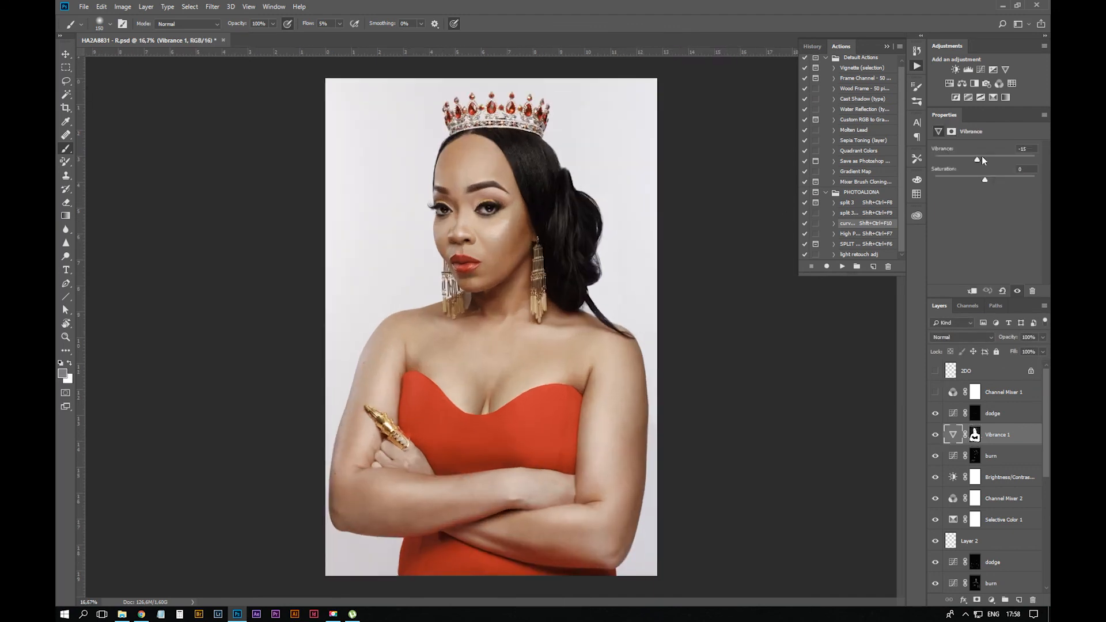
pyautogui.moveTo(974, 159); pyautogui.dragTo(976, 161)
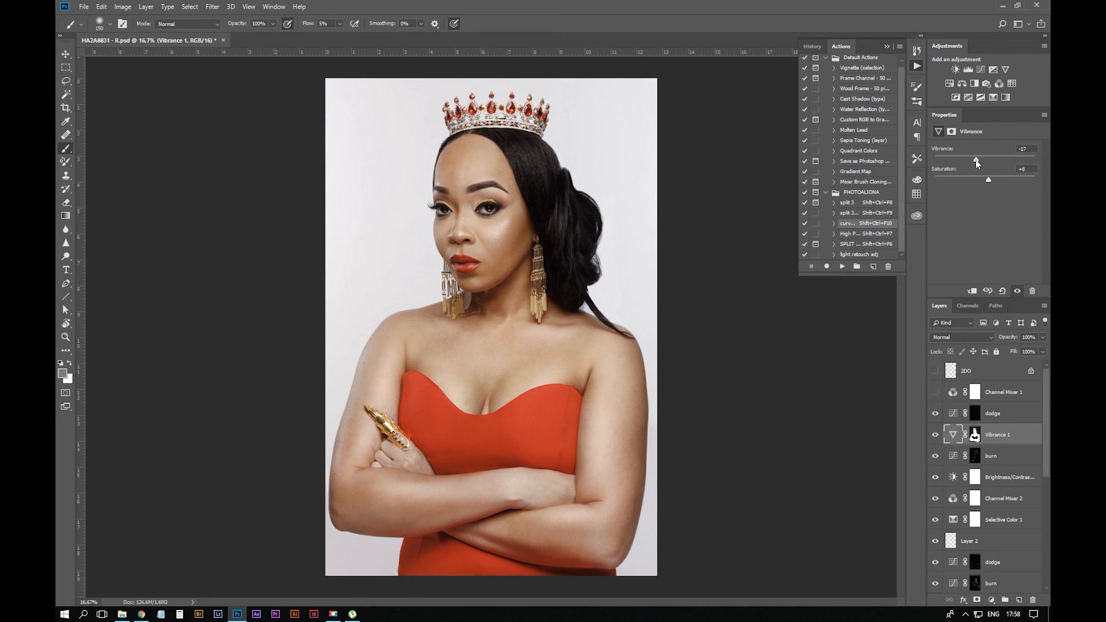
pyautogui.click(933, 439)
pyautogui.click(933, 439)
pyautogui.click(933, 438)
pyautogui.click(933, 438)
pyautogui.moveTo(978, 161); pyautogui.dragTo(989, 181)
pyautogui.click(933, 439)
pyautogui.click(933, 440)
pyautogui.hotkey('ctrl', '-')
pyautogui.hotkey('ctrl', '-')
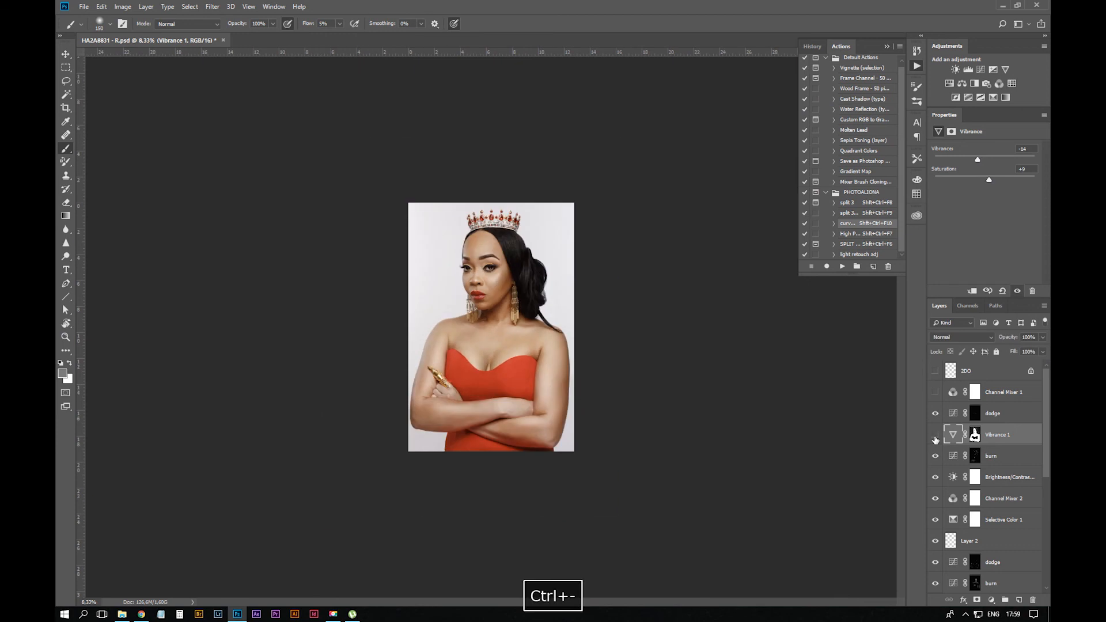
# Add a Hue/Saturation adjustment above Vibrance 1 and set the dress's Reds to saturation +12 and lightness -13
pyautogui.hotkey('ctrl', '+')
pyautogui.click(950, 83)
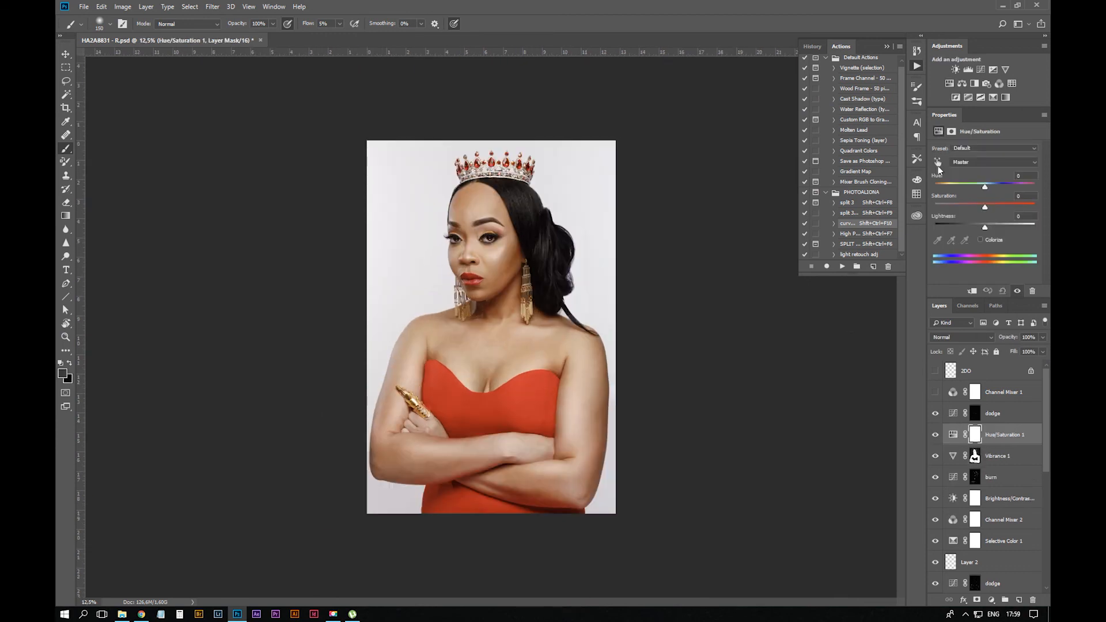
pyautogui.click(938, 162)
pyautogui.moveTo(523, 402); pyautogui.dragTo(537, 389)
pyautogui.moveTo(984, 228); pyautogui.dragTo(978, 229)
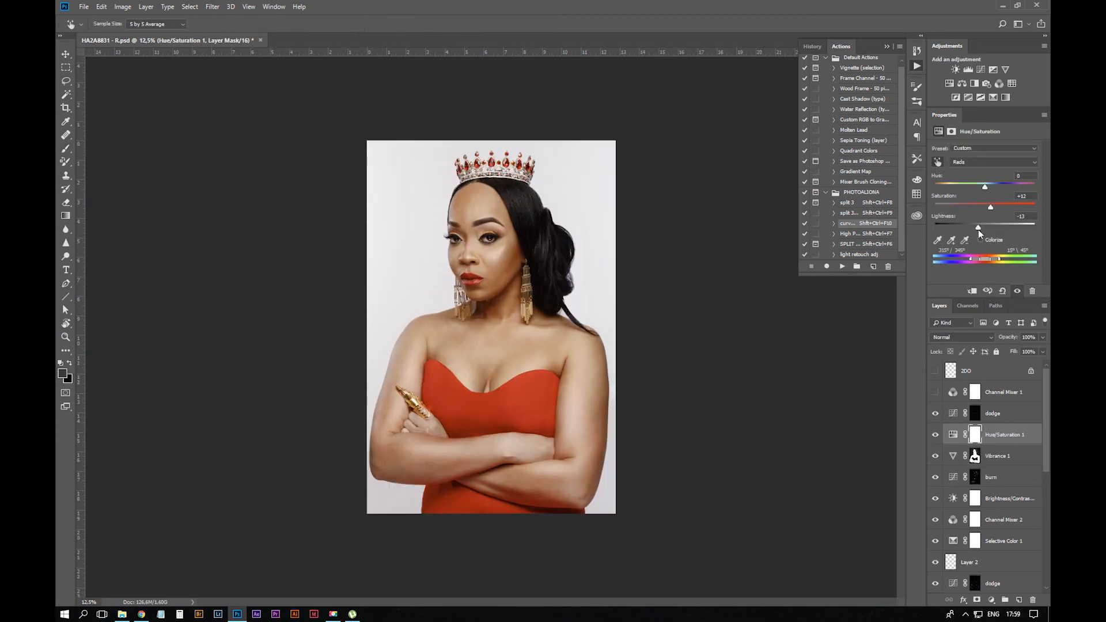
pyautogui.click(934, 439)
pyautogui.click(934, 439)
# Mask the Hue/Saturation layer with Color Range by sampling the red dress and lips, and compare the result with the layer hidden
pyautogui.click(979, 435)
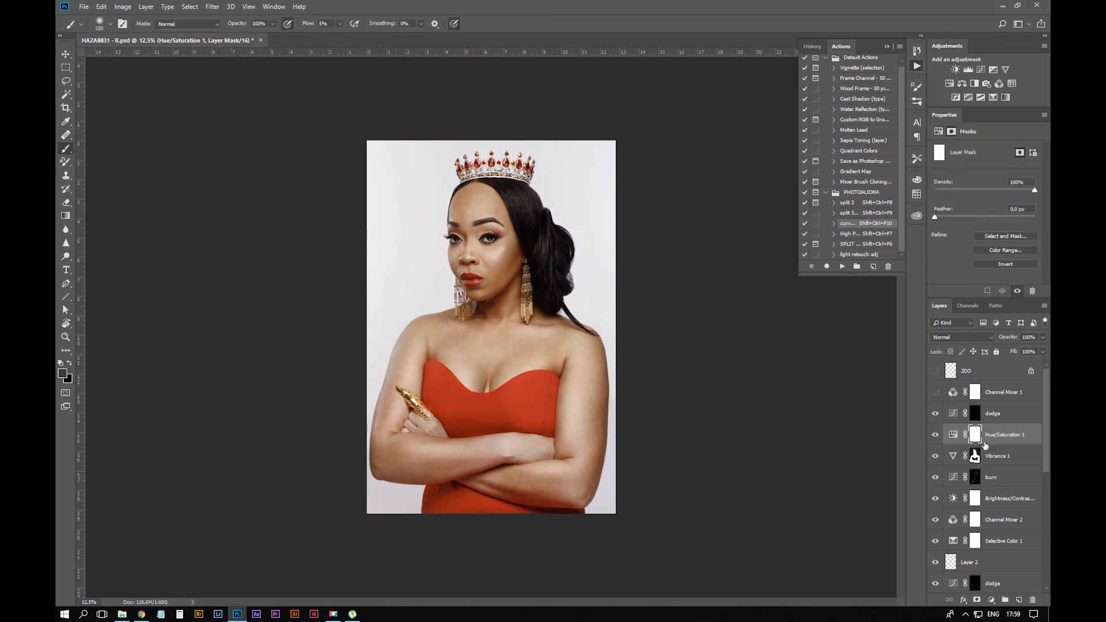
pyautogui.click(1005, 250)
pyautogui.click(524, 407)
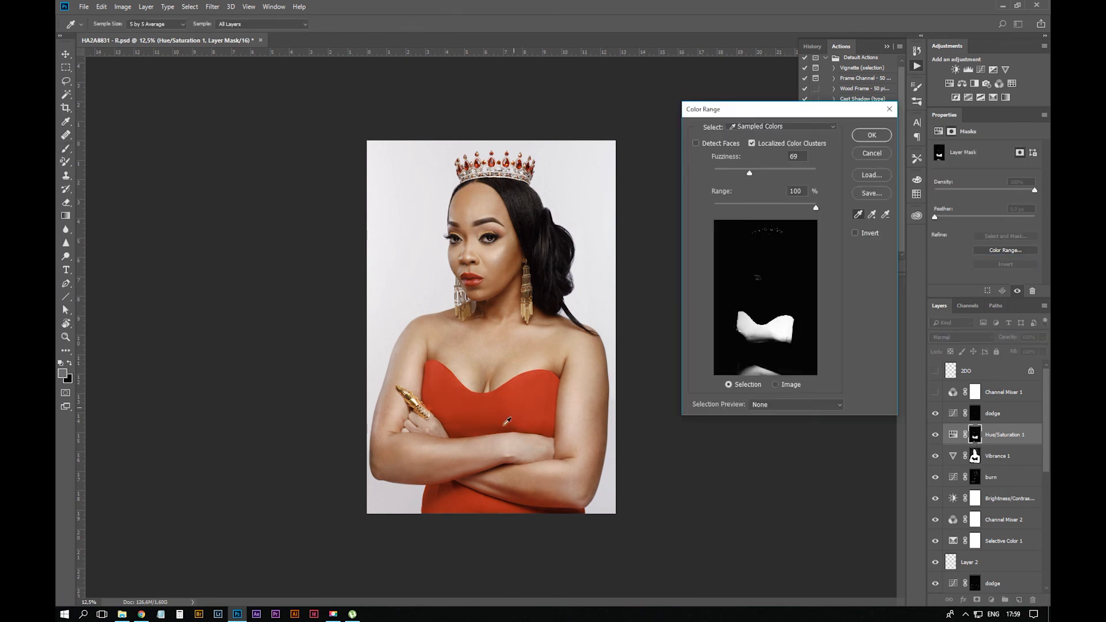
pyautogui.click(473, 511)
pyautogui.click(478, 281)
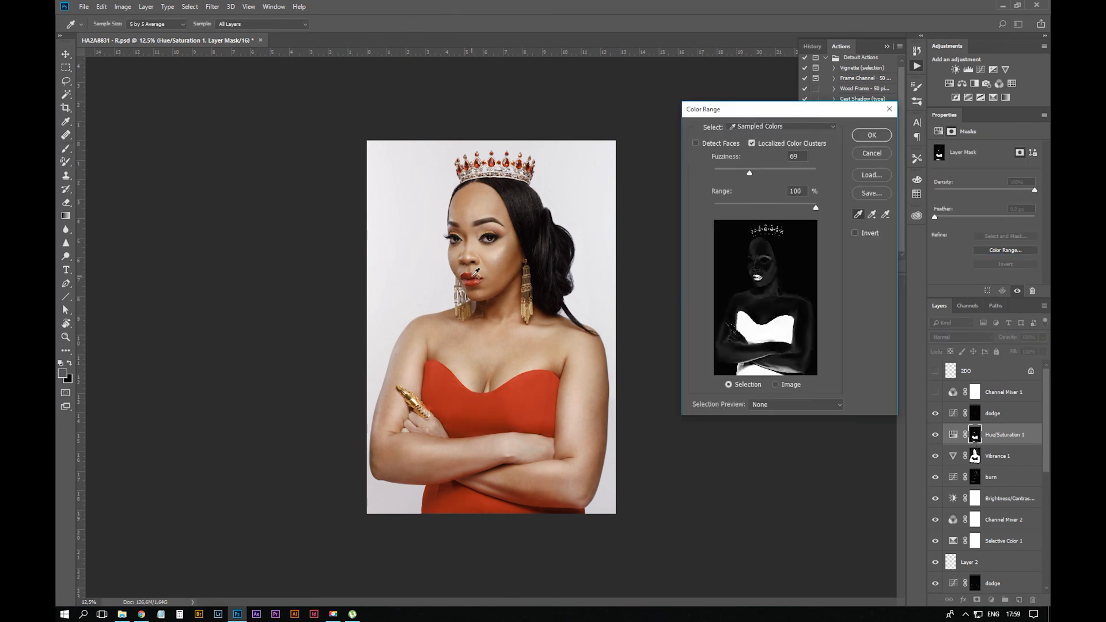
pyautogui.keyDown('shift'); pyautogui.click(416, 400); pyautogui.keyUp('shift')
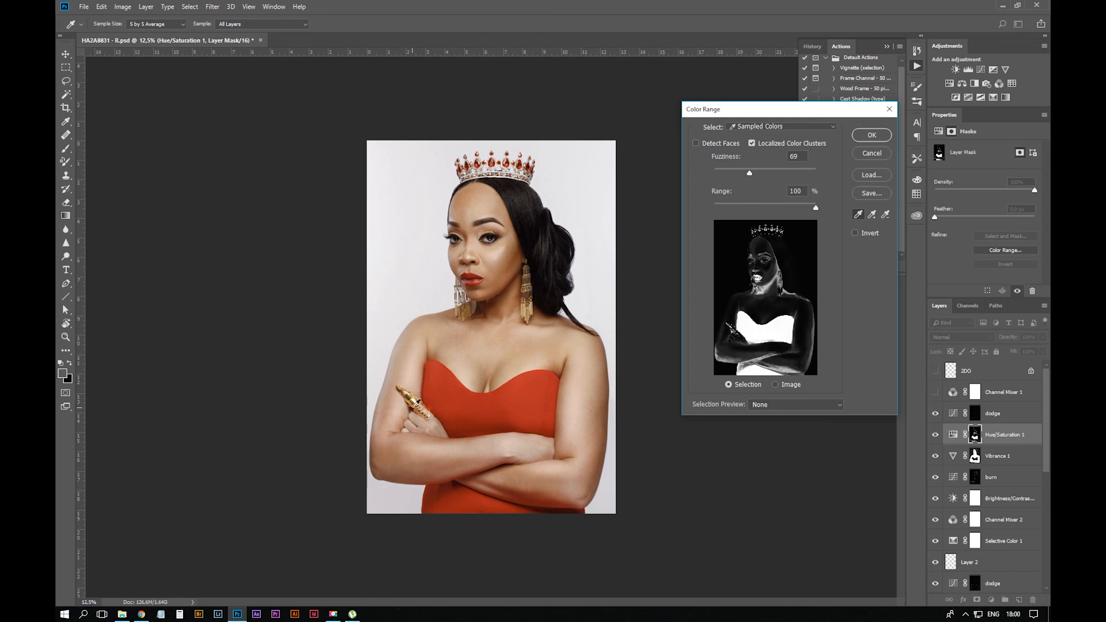
pyautogui.keyDown('shift'); pyautogui.click(416, 400); pyautogui.keyUp('shift')
pyautogui.hotkey('ctrl', 'z')
pyautogui.hotkey('ctrl', 'alt', 'z')
pyautogui.click(876, 134)
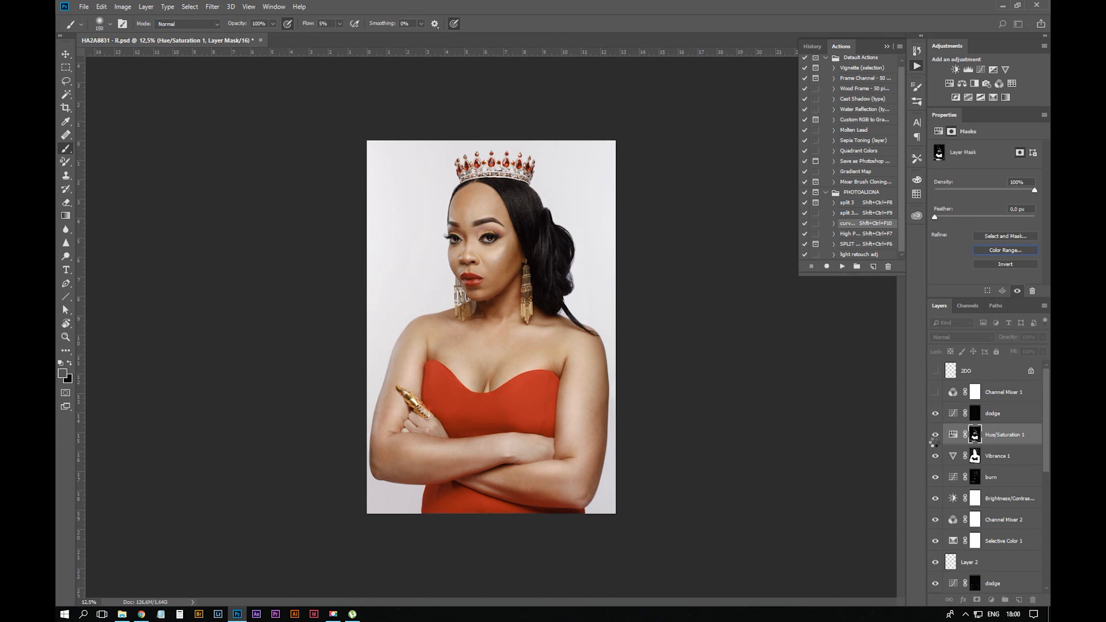
pyautogui.click(936, 436)
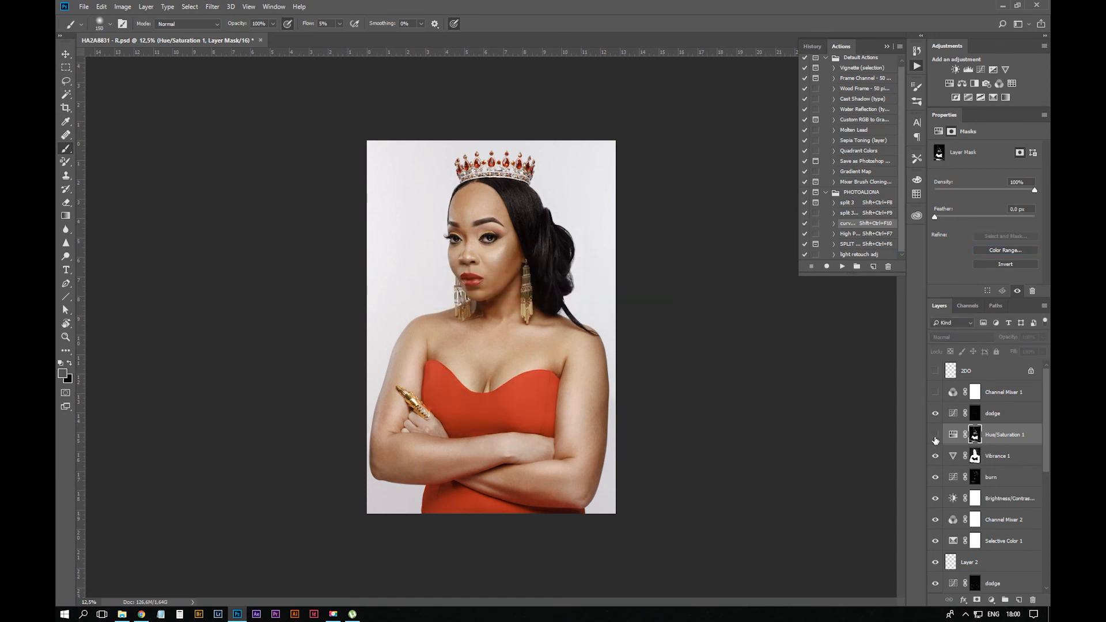
pyautogui.click(935, 436)
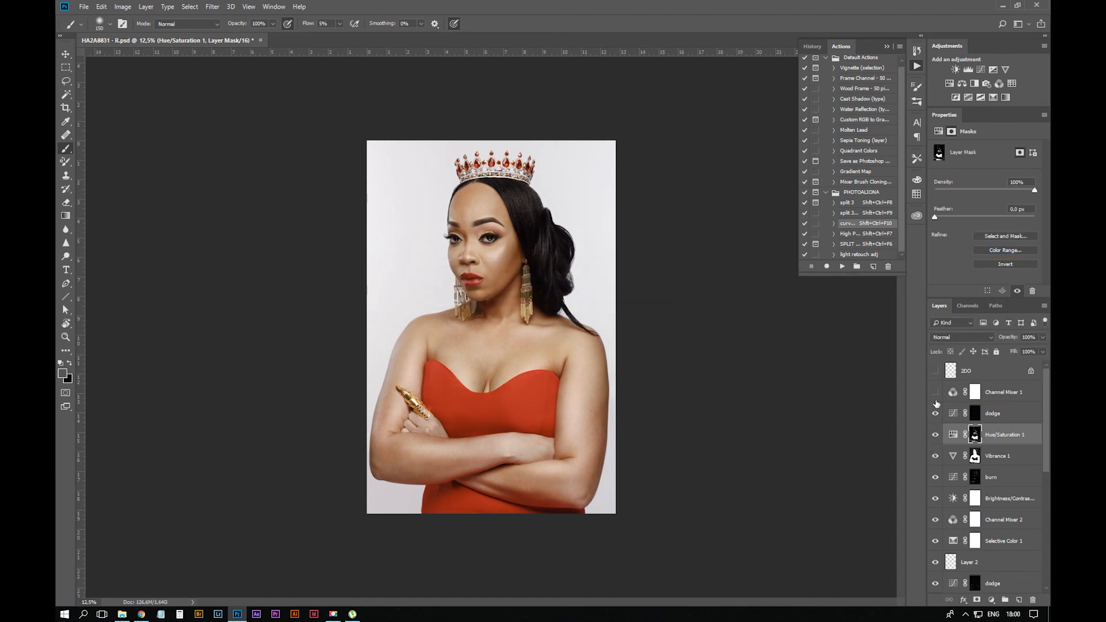
# Brighten the face near the nose on the upper dodge mask with a 40 px brush, and undo the last stroke
pyautogui.hotkey('ctrl', '+')
pyautogui.hotkey('ctrl', '-')
pyautogui.hotkey('ctrl', '-')
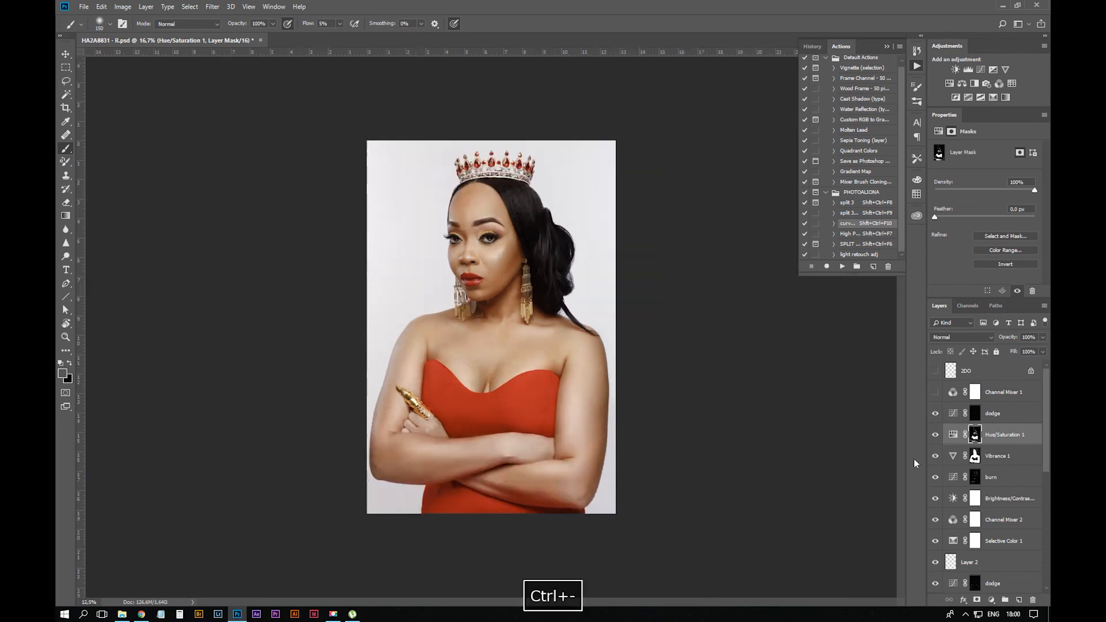
pyautogui.hotkey('ctrl', '=')
pyautogui.hotkey('ctrl', '=')
pyautogui.hotkey('ctrl', '=')
pyautogui.click(975, 416)
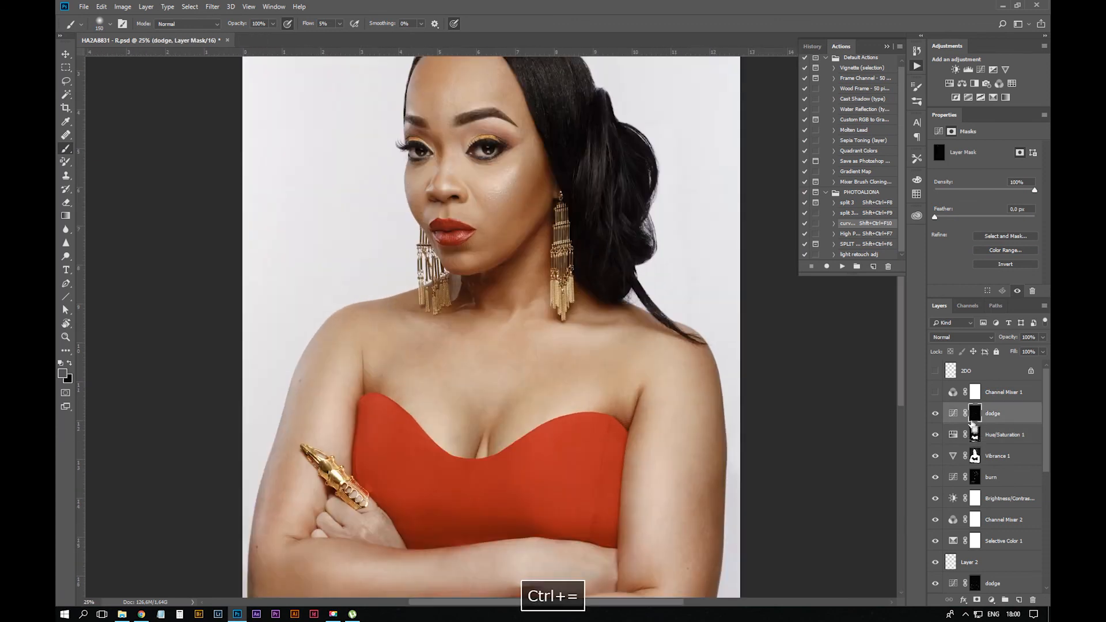
pyautogui.hotkey('ctrl', '=')
pyautogui.moveTo(470, 141); pyautogui.dragTo(504, 232)
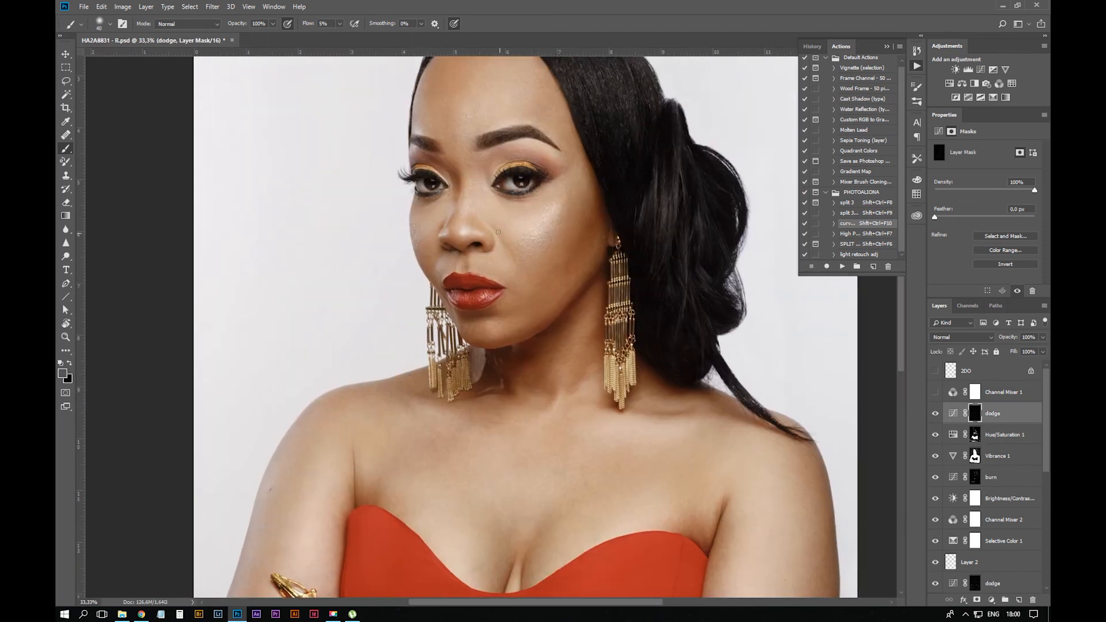
pyautogui.hotkey('ctrl', '-')
pyautogui.hotkey('ctrl', '-')
pyautogui.hotkey('ctrl', '-')
pyautogui.hotkey('ctrl', 'alt', 'z')
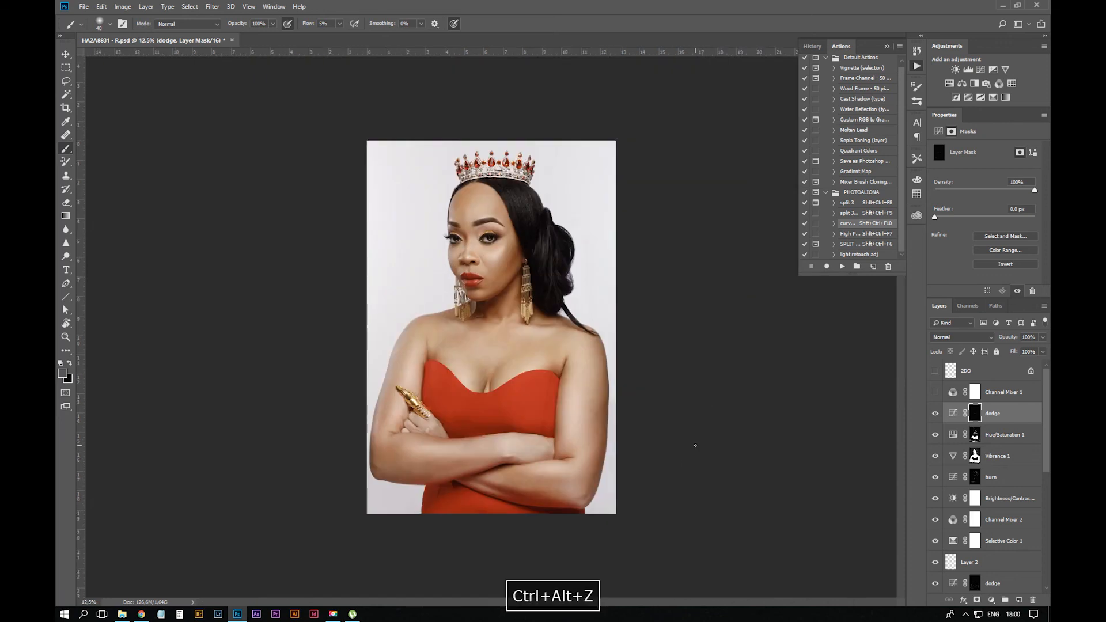
# Show the edit history and brush further highlights on the upper dodge mask with a 300 px brush
pyautogui.click(917, 51)
pyautogui.hotkey('ctrl', '-')
pyautogui.hotkey('ctrl', '-')
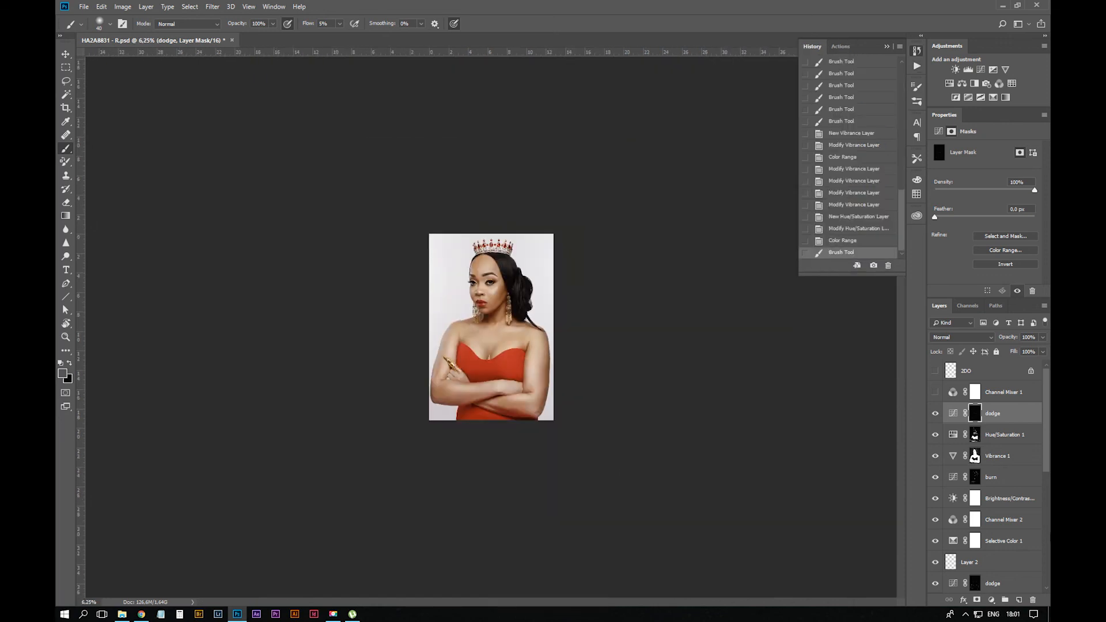
pyautogui.hotkey('ctrl', '=')
pyautogui.hotkey('ctrl', '=')
pyautogui.hotkey('ctrl', '=')
pyautogui.press(']')
pyautogui.press(']')
pyautogui.press(']')
pyautogui.press(']')
pyautogui.press(']')
pyautogui.press(']')
pyautogui.press(']')
pyautogui.press(']')
pyautogui.press(']')
pyautogui.press(']')
pyautogui.press(']')
pyautogui.press(']')
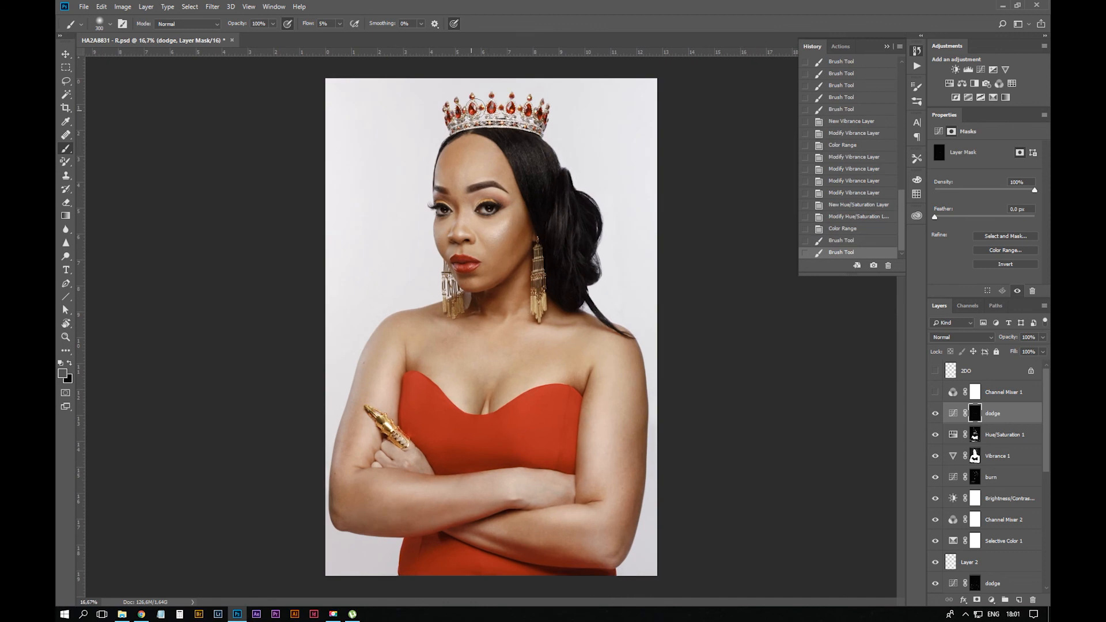
pyautogui.hotkey('ctrl', '-')
# Compare the retouched portrait with the original Background layer by hiding and restoring all other layers
pyautogui.moveTo(1042, 446); pyautogui.dragTo(1046, 579)
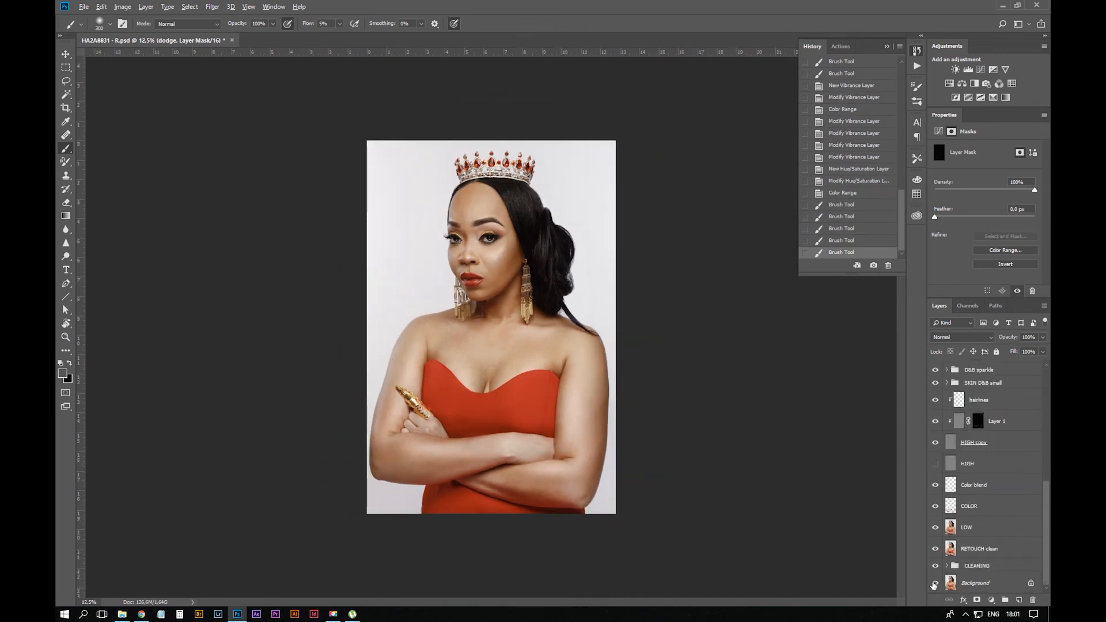
pyautogui.keyDown('alt'); pyautogui.click(936, 583); pyautogui.keyUp('alt')
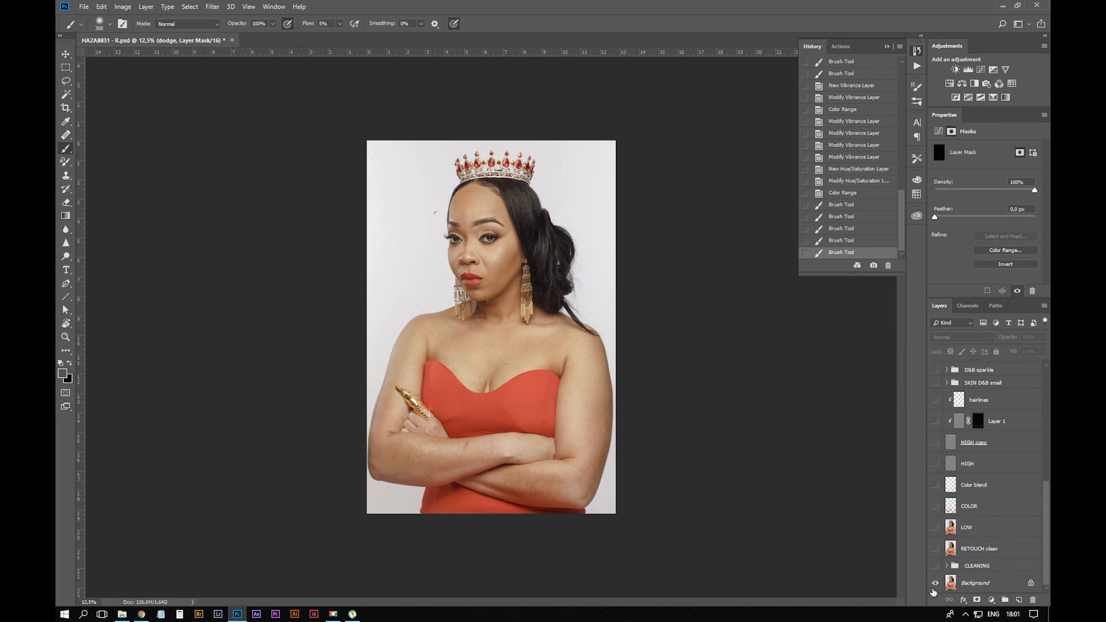
pyautogui.keyDown('alt'); pyautogui.click(934, 589); pyautogui.keyUp('alt')
pyautogui.keyDown('alt'); pyautogui.click(933, 591); pyautogui.keyUp('alt')
pyautogui.keyDown('alt'); pyautogui.click(933, 593); pyautogui.keyUp('alt')
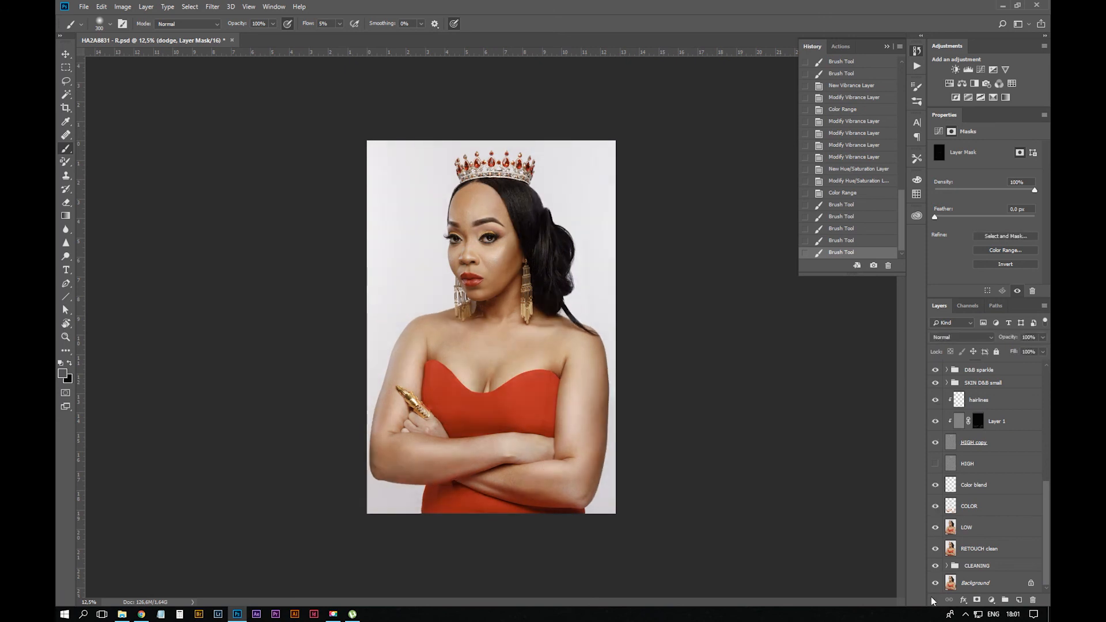
pyautogui.keyDown('alt'); pyautogui.click(935, 585); pyautogui.keyUp('alt')
pyautogui.keyDown('alt'); pyautogui.click(935, 590); pyautogui.keyUp('alt')
# Group the layers from Selective Color 1 up to the upper dodge layer and name the group COLOR adj
pyautogui.moveTo(1049, 494); pyautogui.dragTo(1048, 380)
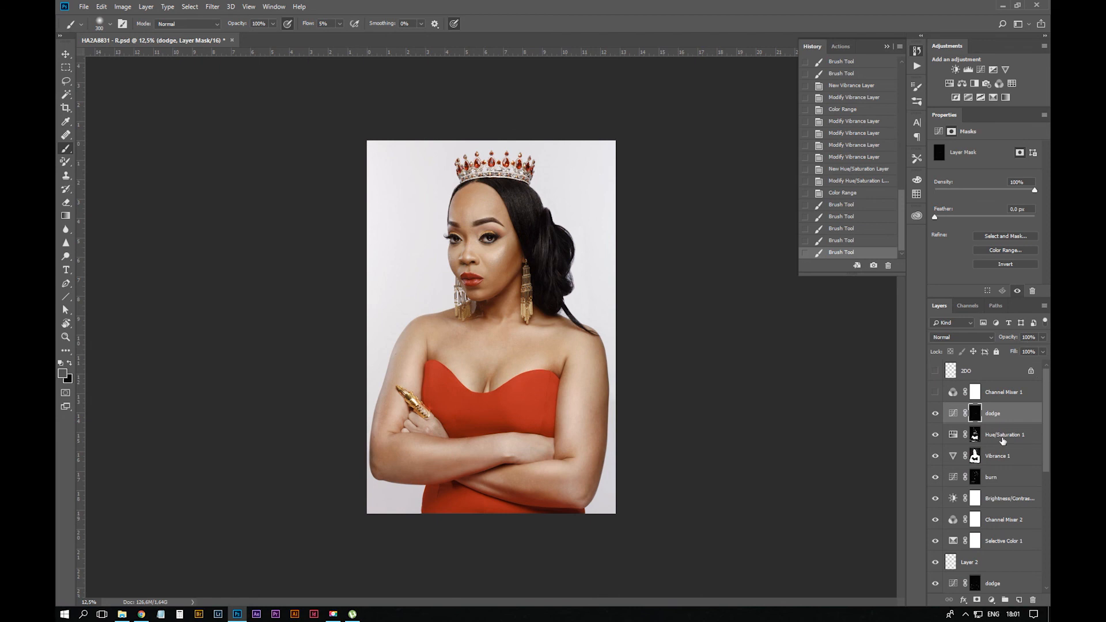
pyautogui.click(998, 541)
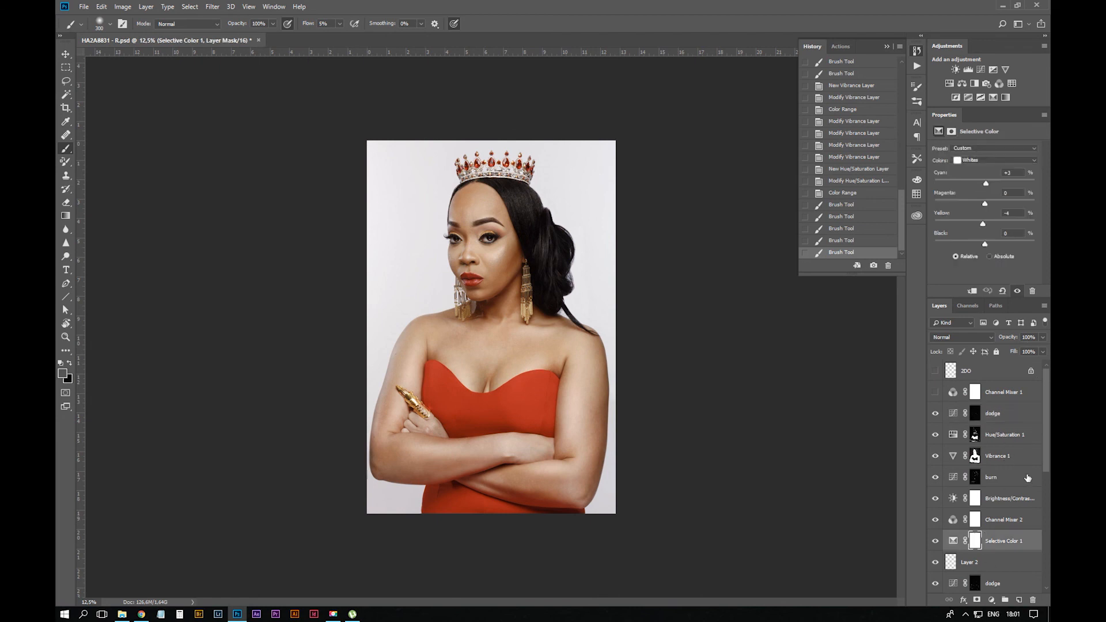
pyautogui.keyDown('shift'); pyautogui.click(1014, 419); pyautogui.keyUp('shift')
pyautogui.hotkey('ctrl', 'g')
pyautogui.doubleClick(974, 408)
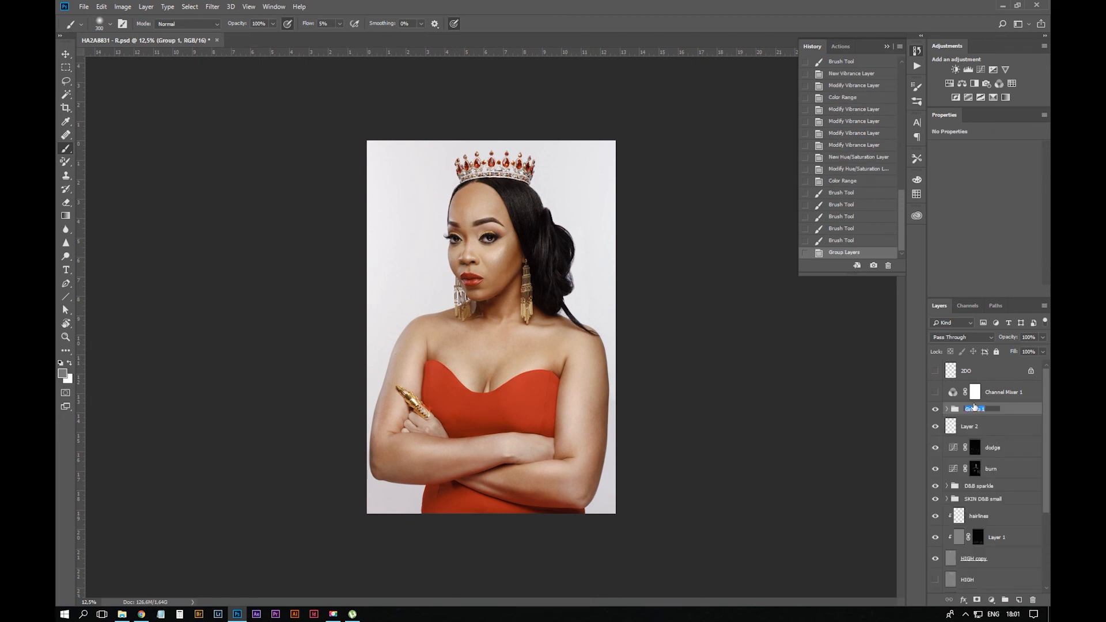
pyautogui.write('COLOR adj')
pyautogui.press('Return')
# Rename Layer 2, below the COLOR adj group, as lips
pyautogui.doubleClick(970, 426)
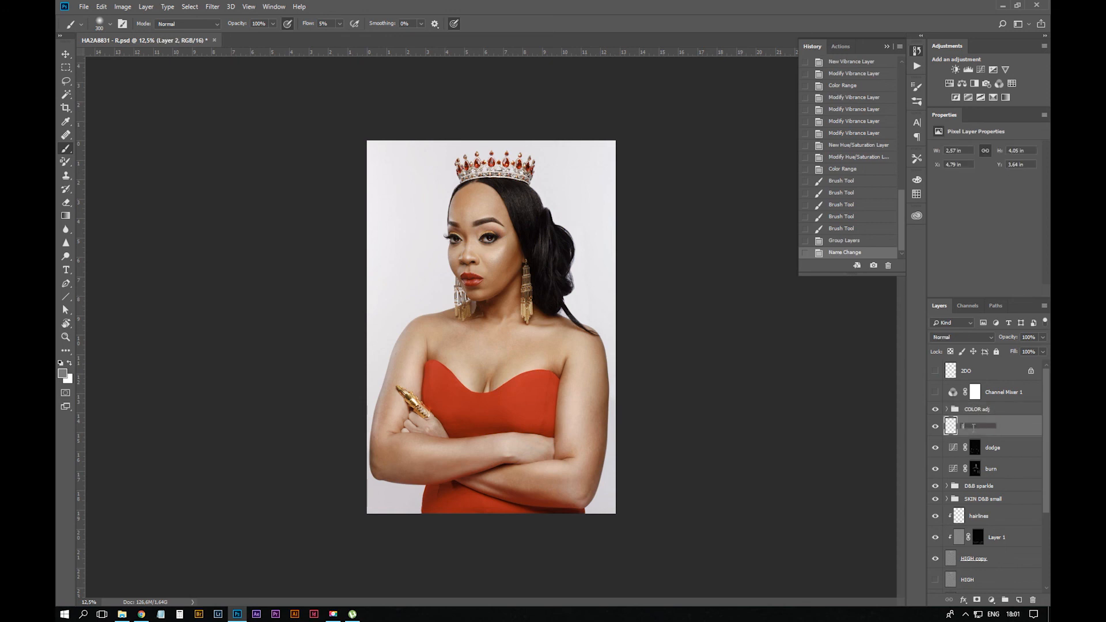
pyautogui.write('lips')
pyautogui.press('Return')
# Group the frequency separation layers from LOW up to hairlines
pyautogui.click(975, 392)
pyautogui.scroll(-3, 979, 480)
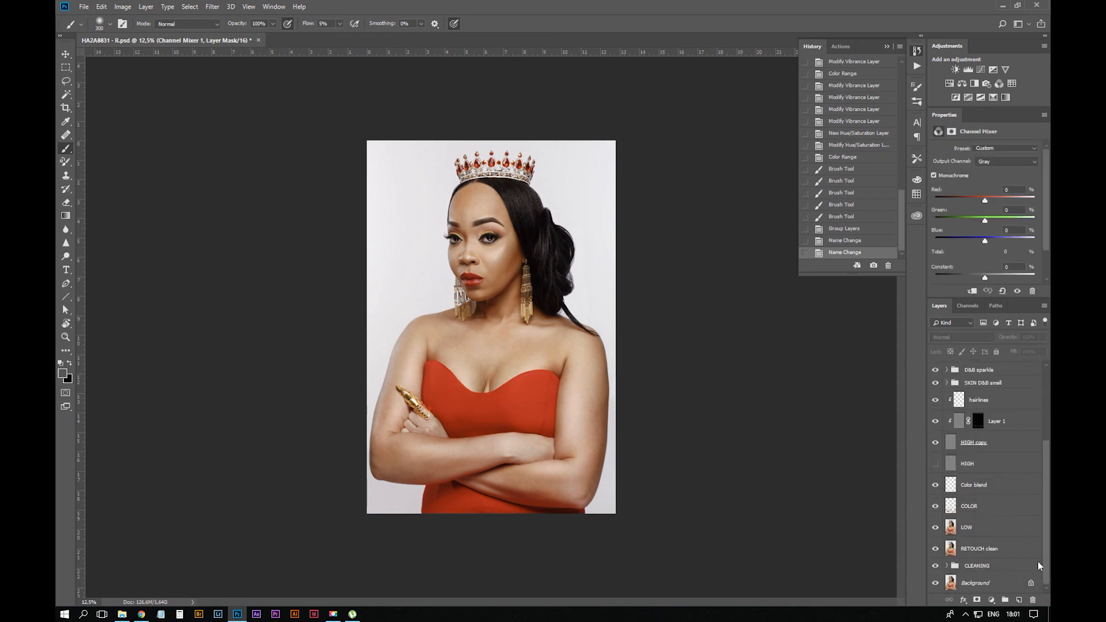
pyautogui.click(980, 549)
pyautogui.click(983, 527)
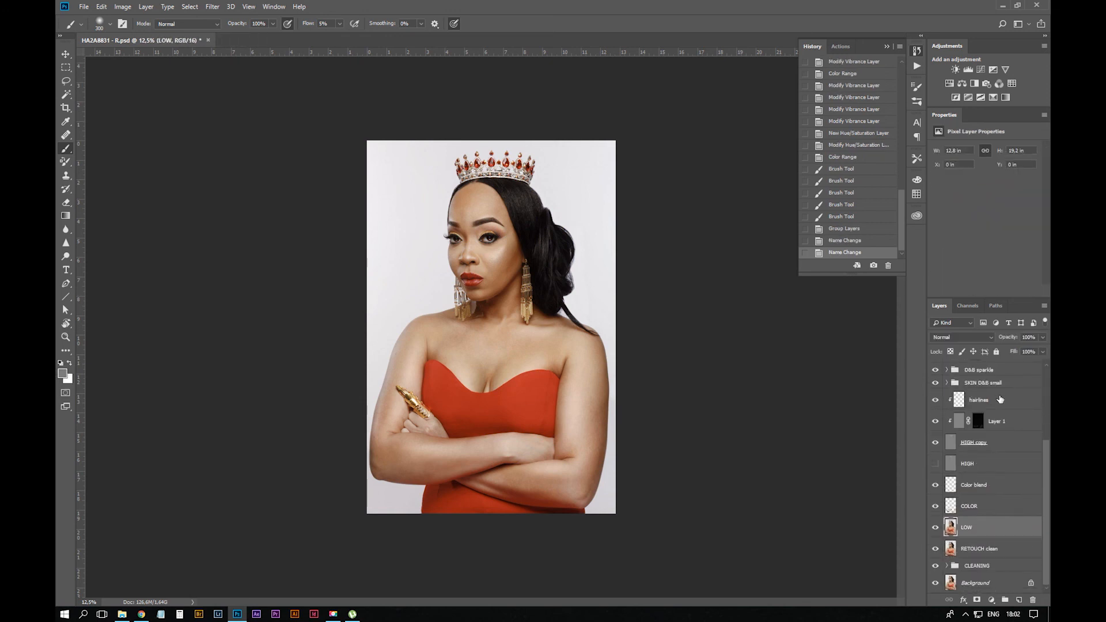
pyautogui.keyDown('shift'); pyautogui.click(1000, 399); pyautogui.keyUp('shift')
pyautogui.hotkey('ctrl', 'g')
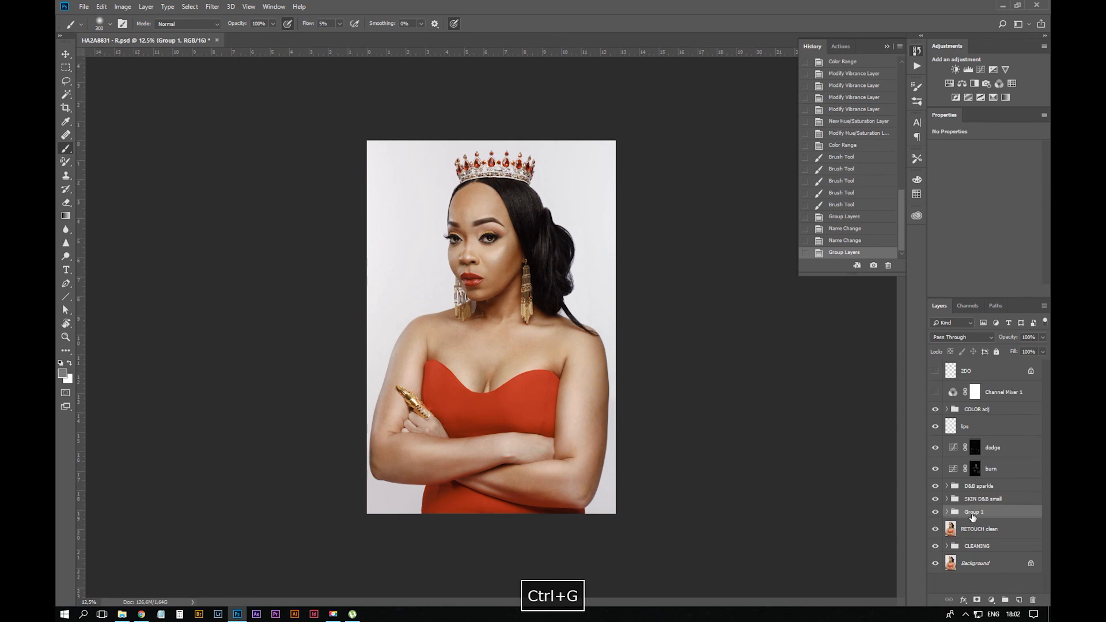
# Rename the new group above the RETOUCH clean layer as HIGH Pass
pyautogui.doubleClick(973, 513)
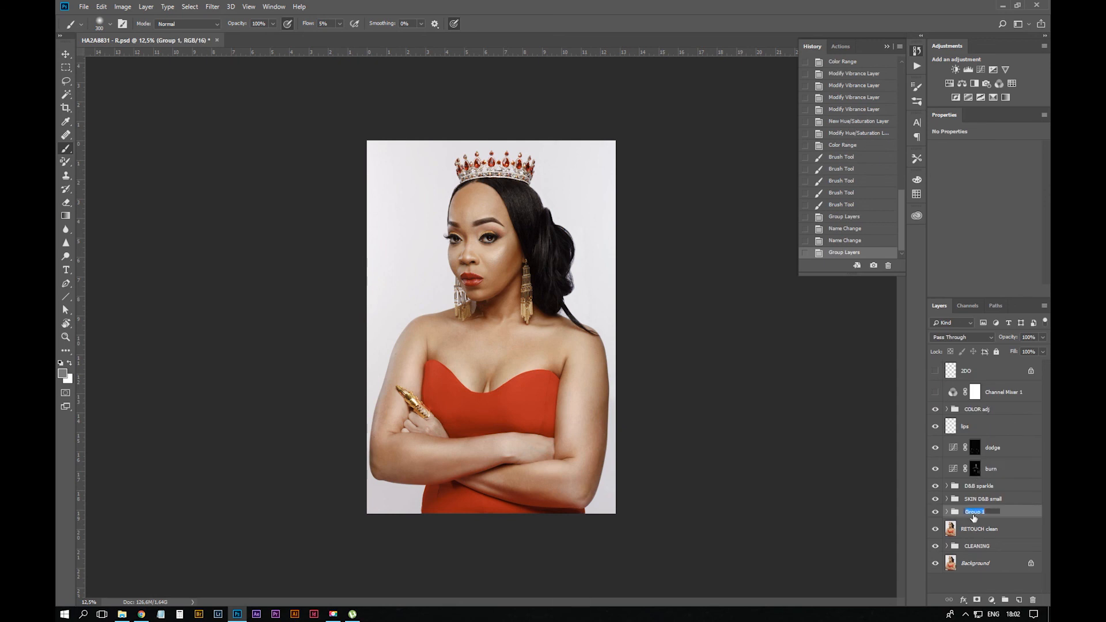
pyautogui.write('HIGH Pass')
pyautogui.click(1015, 516)
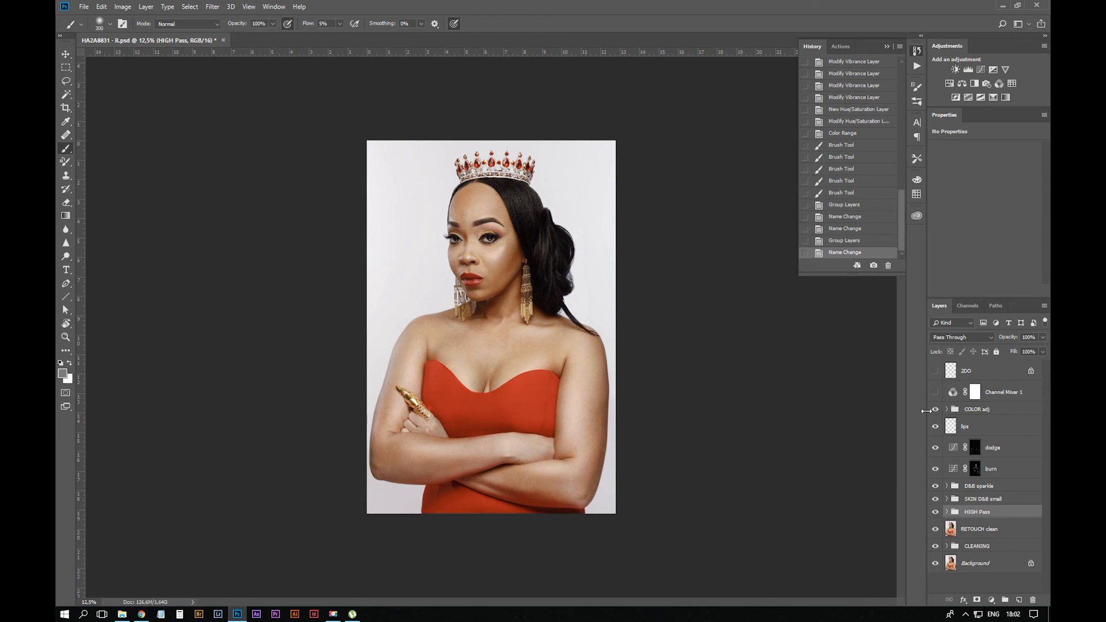
# Review the retouching stages by hiding everything above the Background layer and restoring the layers and groups in order from CLEANING up to COLOR adj
pyautogui.moveTo(935, 410); pyautogui.dragTo(937, 545)
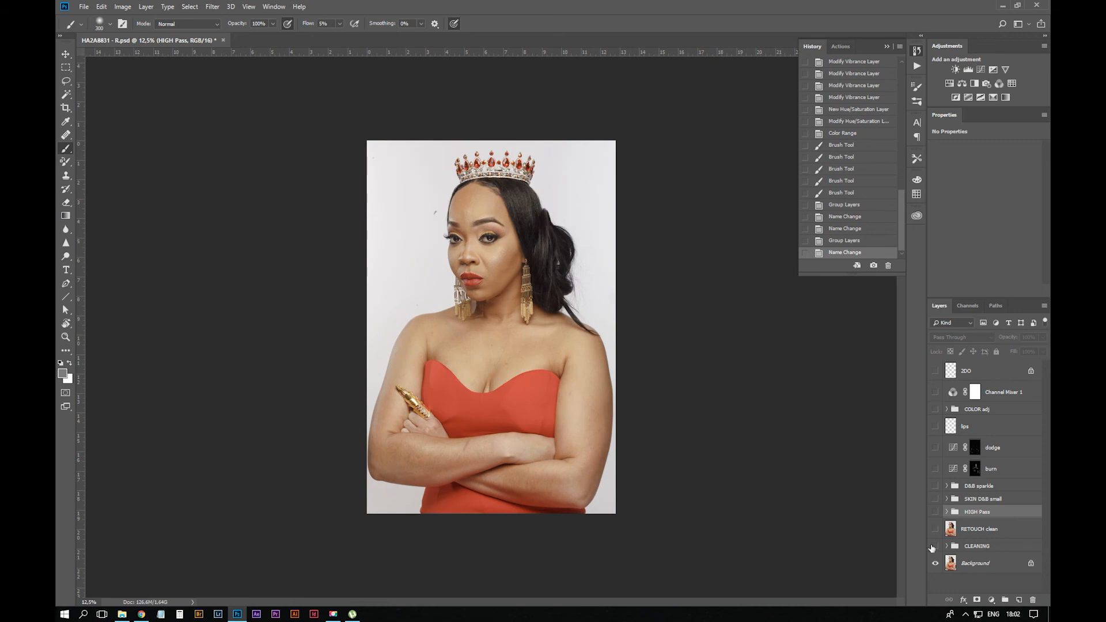
pyautogui.click(936, 547)
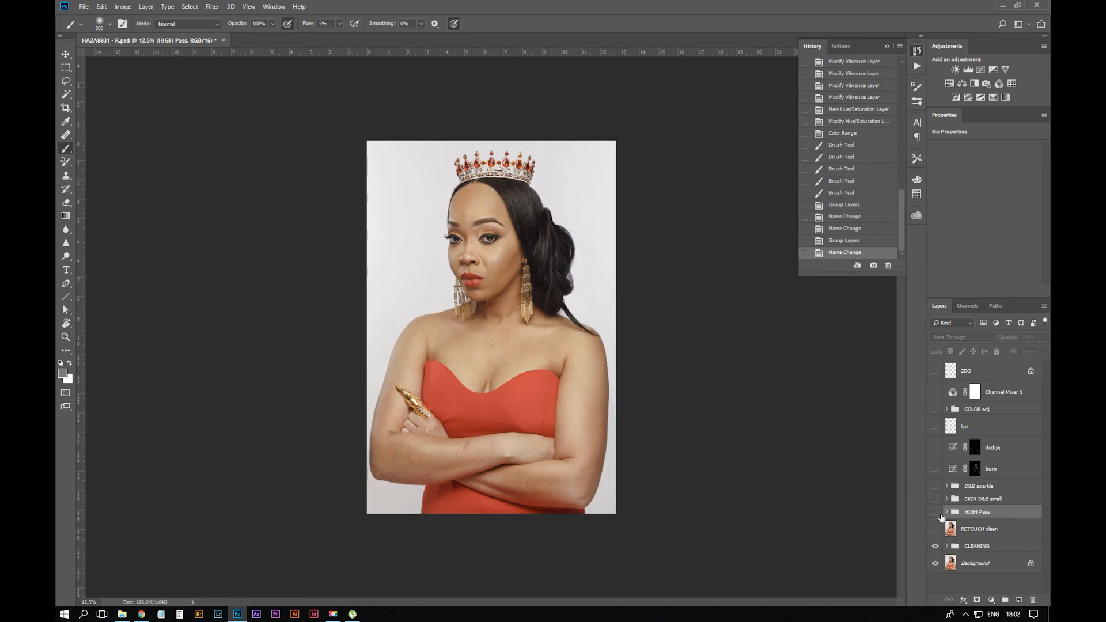
pyautogui.click(936, 529)
pyautogui.click(935, 512)
pyautogui.click(936, 500)
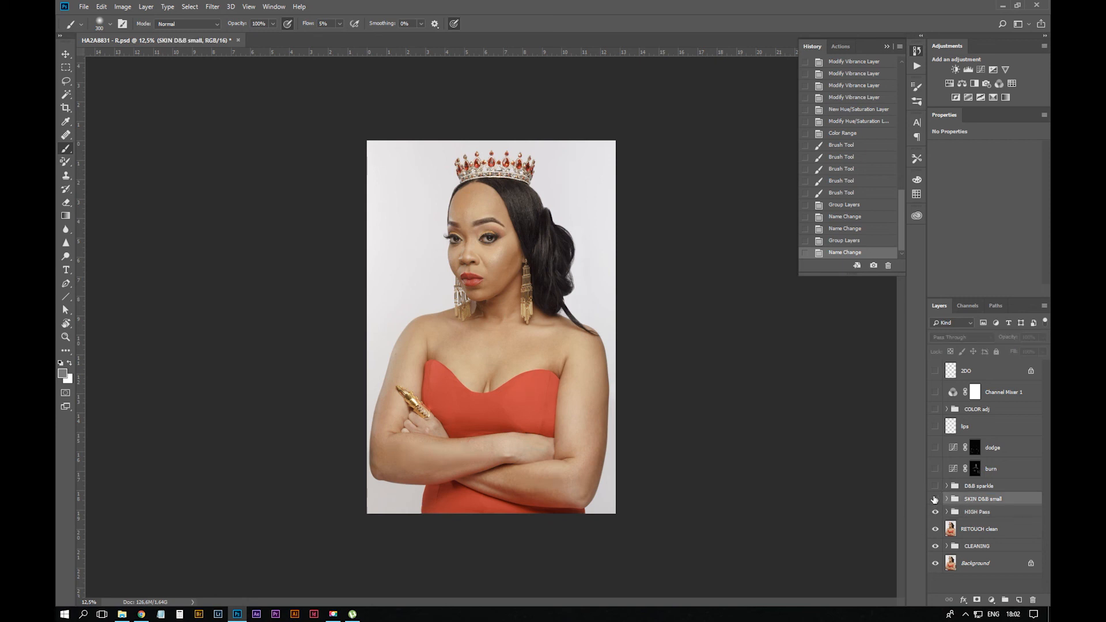
pyautogui.click(935, 486)
pyautogui.click(936, 448)
pyautogui.click(999, 448)
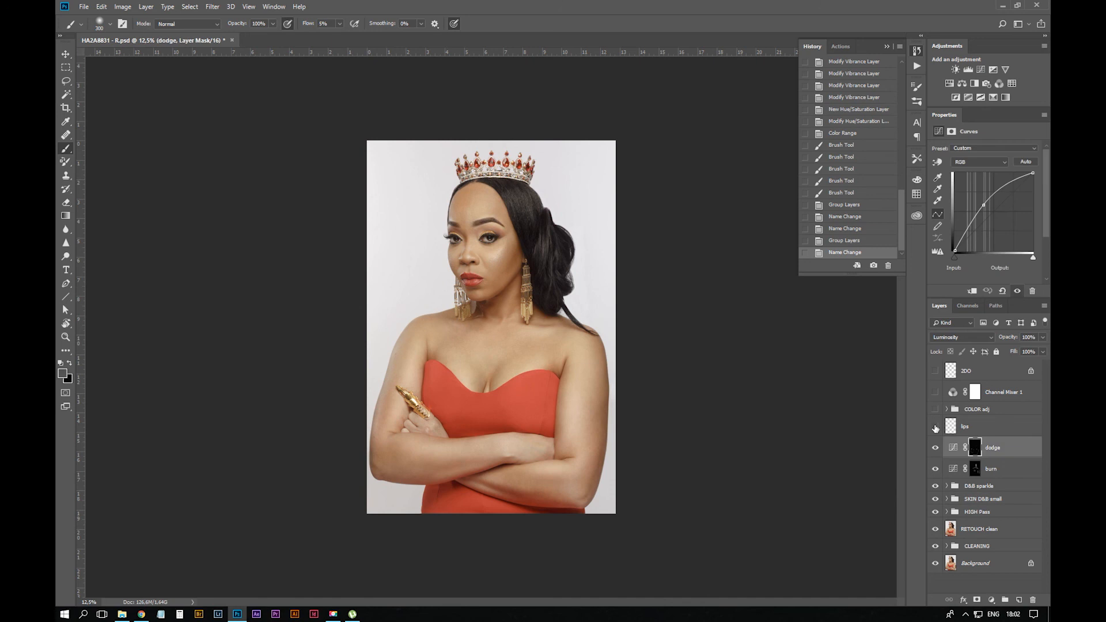
pyautogui.click(935, 426)
pyautogui.click(984, 427)
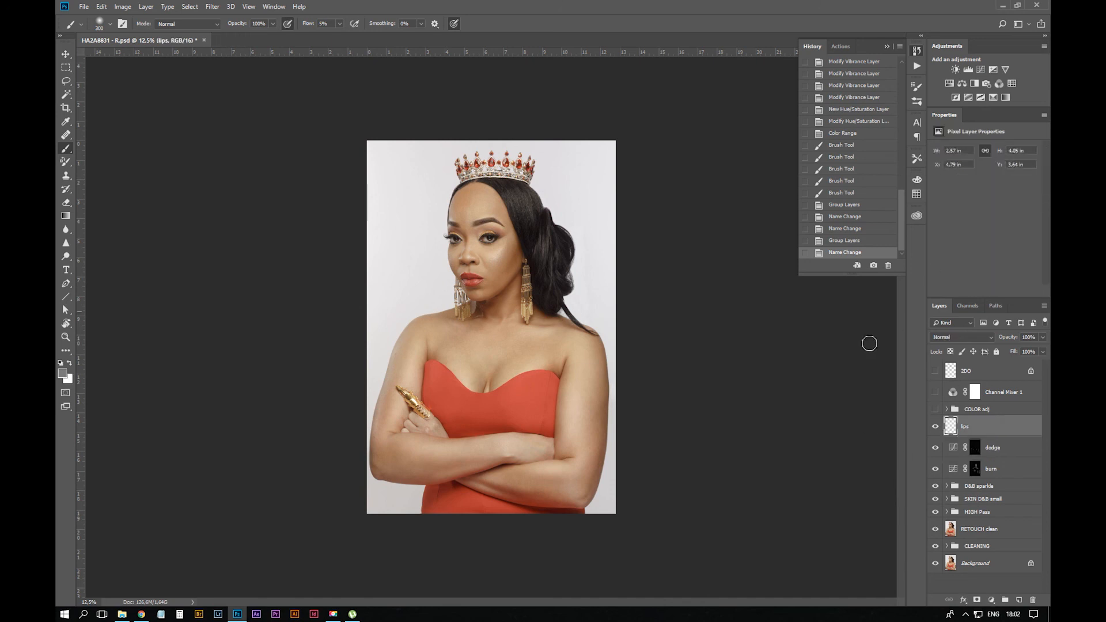
pyautogui.click(935, 410)
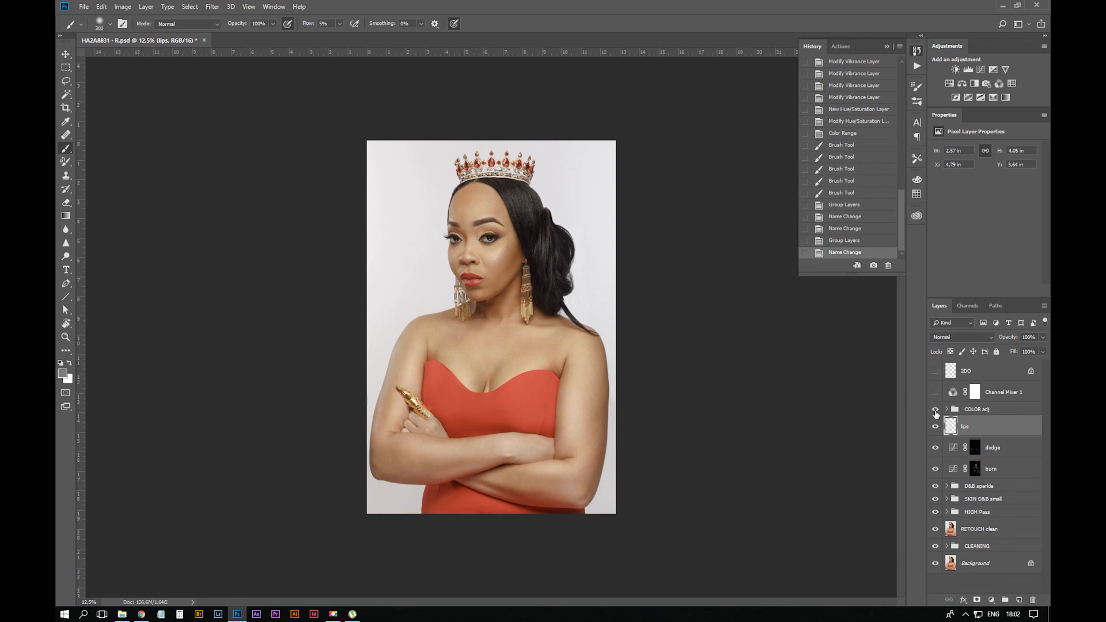